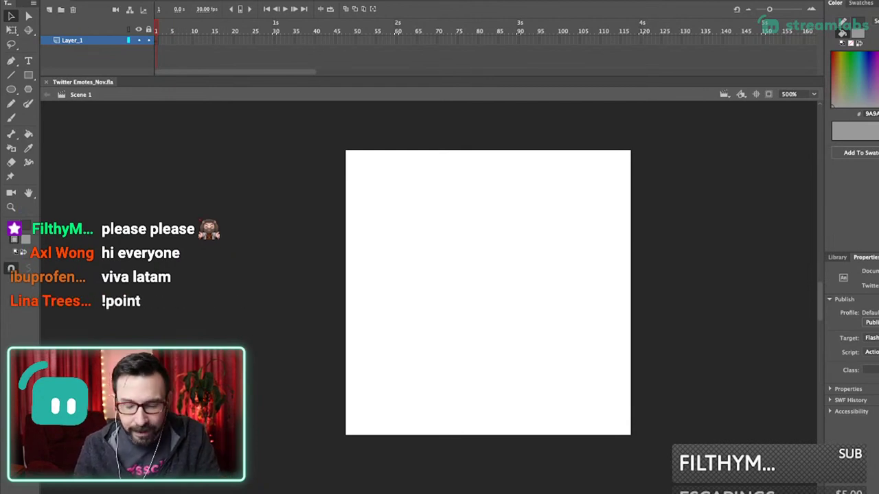
# - Activate the Brush tool for sketching on the blank emote canvas
pyautogui.hscroll(1, 487, 293)
pyautogui.scroll(-1, 488, 292)
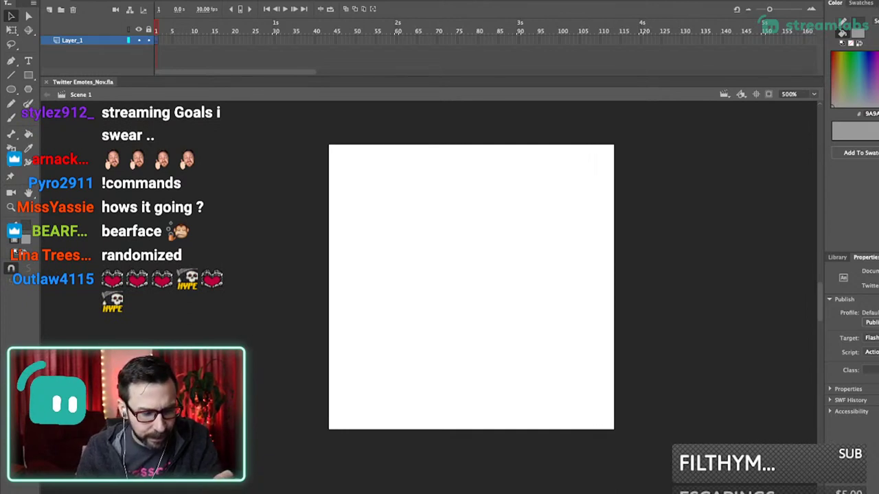
pyautogui.press('super+space')
pyautogui.moveTo(315, 128); pyautogui.dragTo(636, 473)
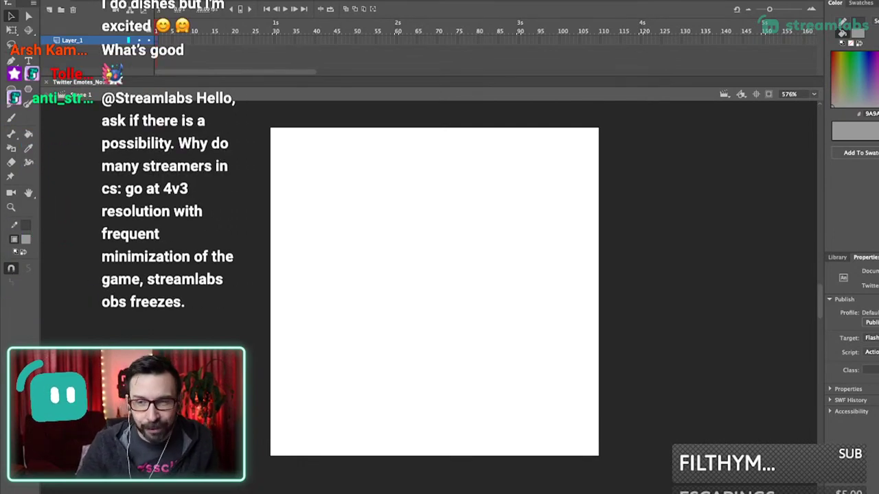
pyautogui.moveTo(434, 292); pyautogui.dragTo(446, 280)
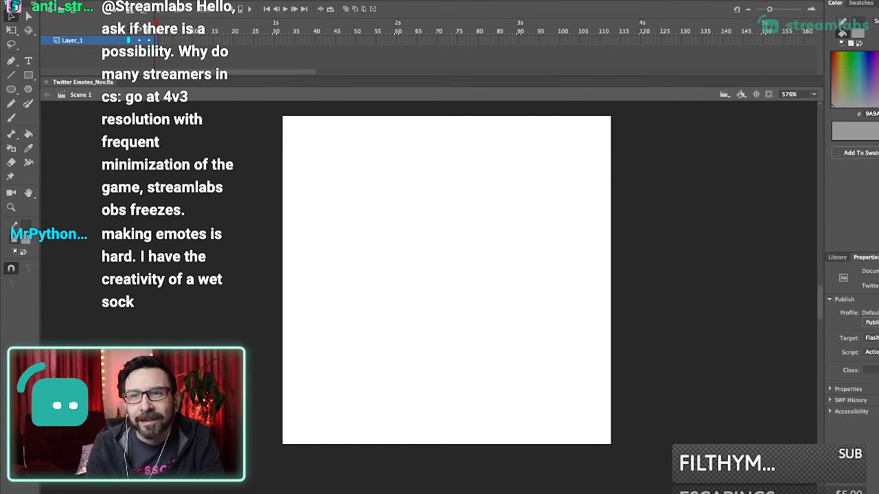
pyautogui.press('b')
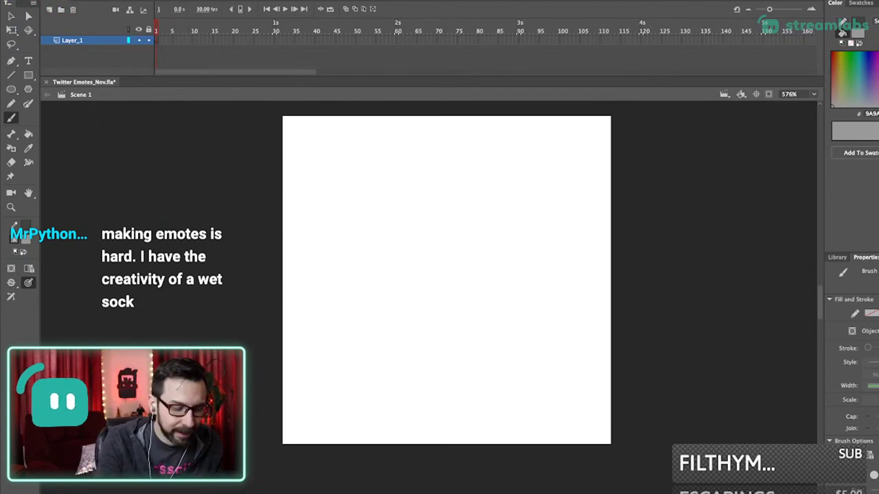
pyautogui.click(25, 240)
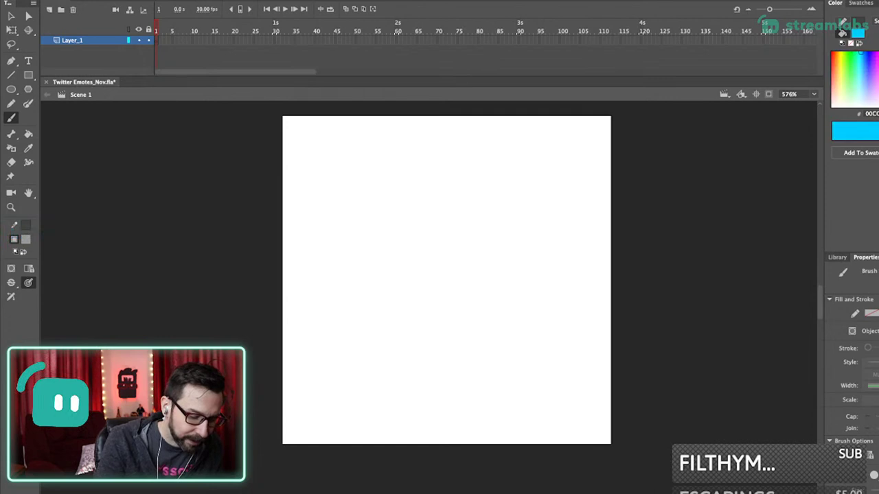
pyautogui.moveTo(404, 199); pyautogui.dragTo(385, 285)
pyautogui.press('super+z')
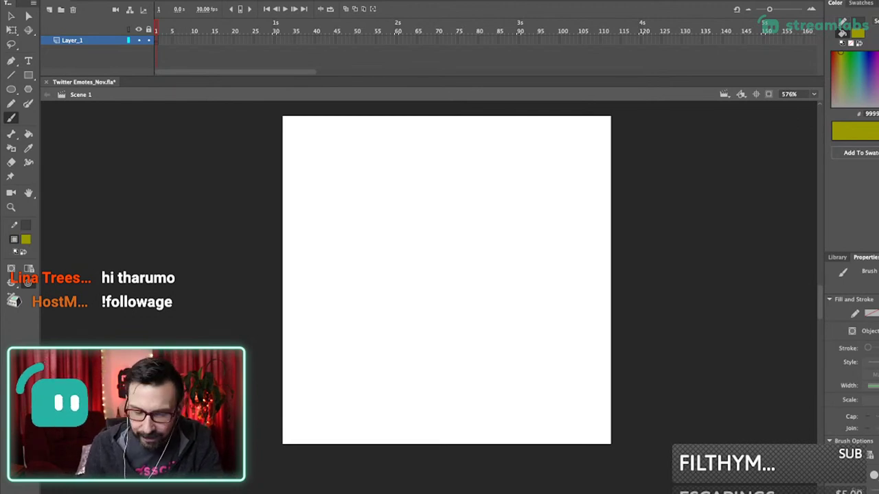
pyautogui.moveTo(474, 222); pyautogui.dragTo(441, 347)
pyautogui.press('super+z')
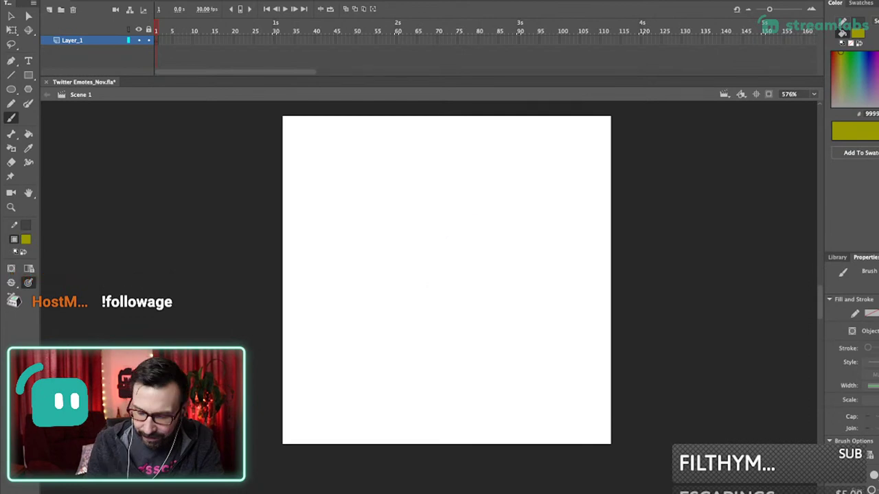
pyautogui.moveTo(497, 175)
pyautogui.mouseDown()
pyautogui.moveTo(435, 281)
pyautogui.moveTo(436, 312)
pyautogui.mouseUp()
pyautogui.hotkey('ctrl', 'z')
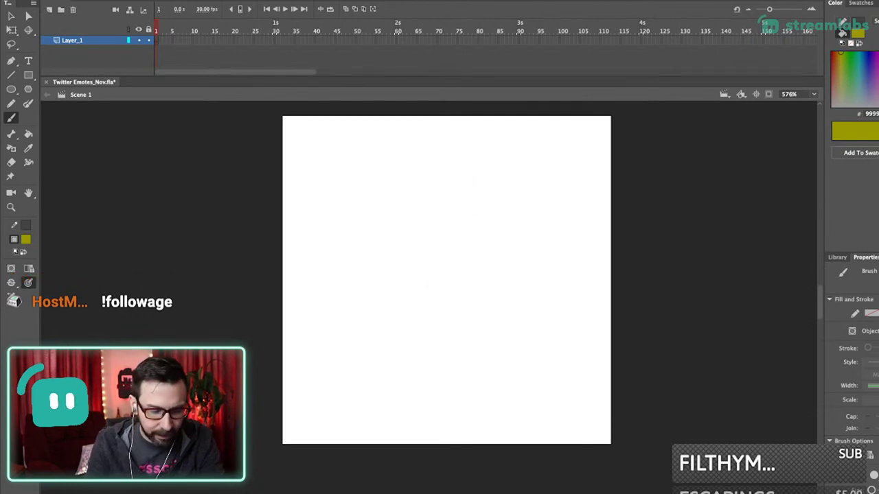
# - Set the brush fill colour to bright blue and sketch a round head with overlapping circular strokes in the canvas's upper half
pyautogui.click(858, 33)
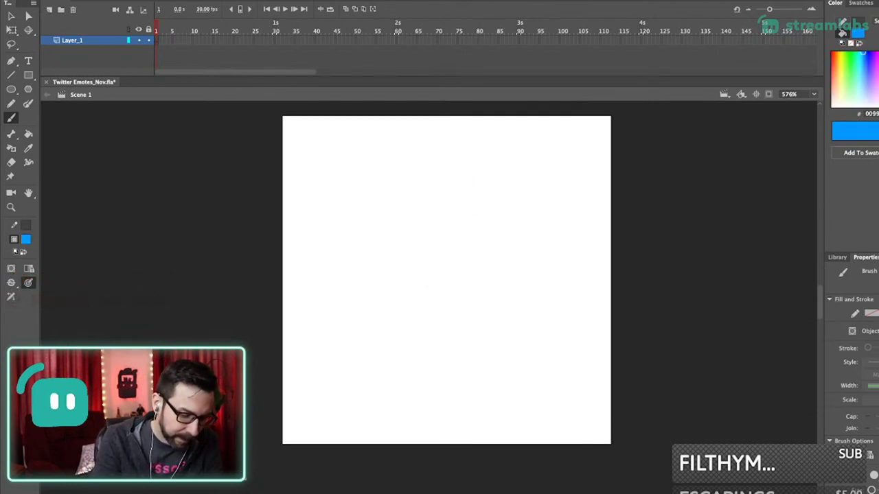
pyautogui.moveTo(444, 197); pyautogui.dragTo(414, 243)
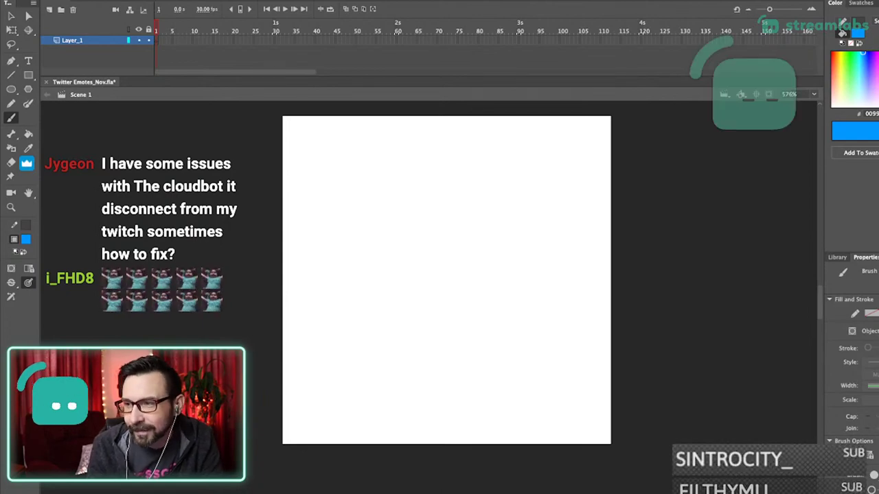
pyautogui.scroll(2, 447, 280)
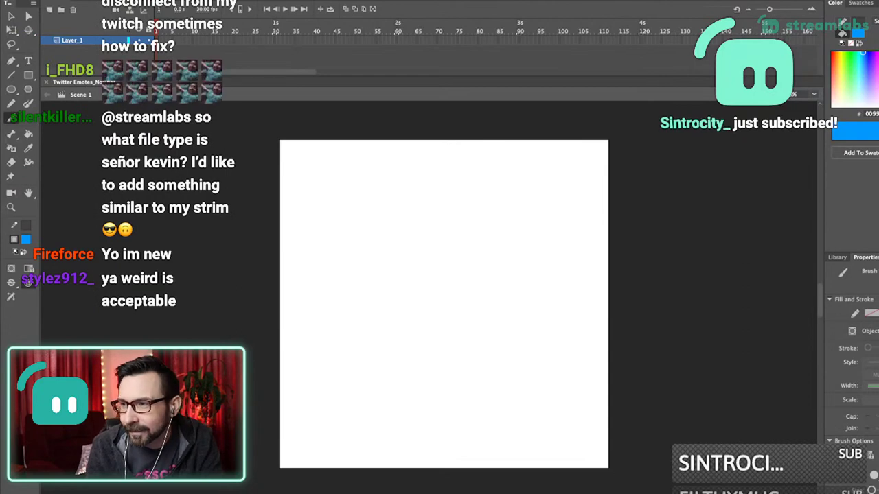
pyautogui.scroll(-1, 443, 304)
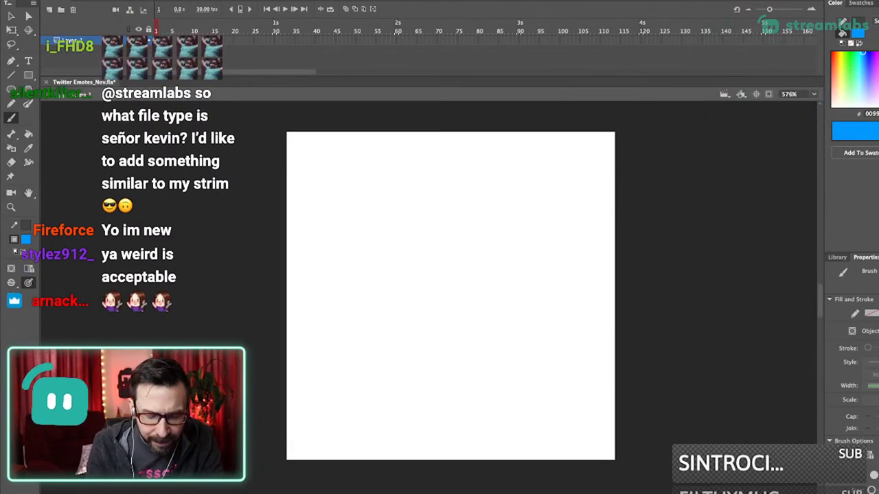
pyautogui.hscroll(-2, 451, 296)
pyautogui.hscroll(1, 470, 288)
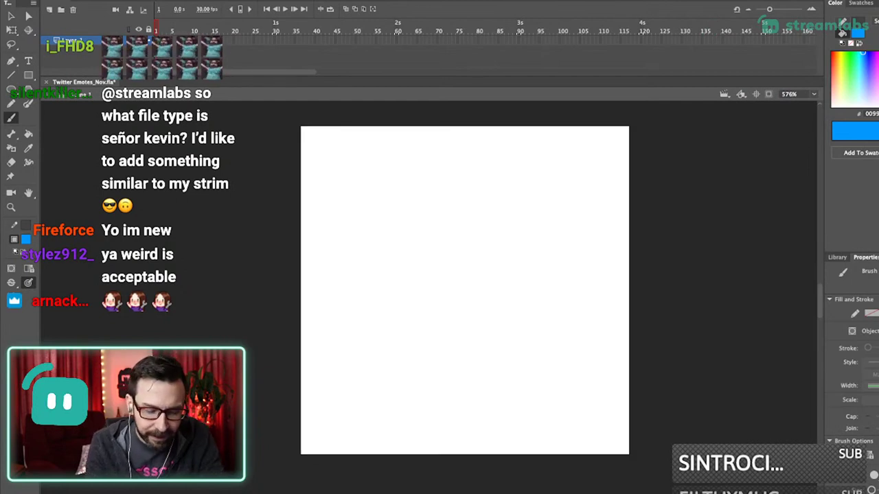
pyautogui.moveTo(436, 193)
pyautogui.mouseDown()
pyautogui.moveTo(507, 275)
pyautogui.moveTo(481, 180)
pyautogui.moveTo(421, 296)
pyautogui.moveTo(442, 300)
pyautogui.mouseUp()
pyautogui.hotkey('ctrl', 'z')
pyautogui.moveTo(476, 168)
pyautogui.mouseDown()
pyautogui.moveTo(427, 300)
pyautogui.moveTo(493, 284)
pyautogui.mouseUp()
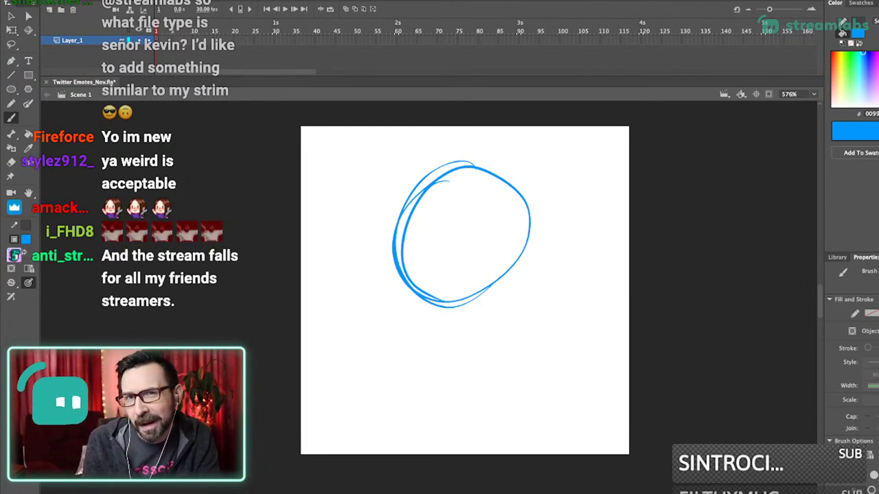
pyautogui.moveTo(406, 292); pyautogui.dragTo(533, 260)
pyautogui.moveTo(471, 164); pyautogui.dragTo(439, 302)
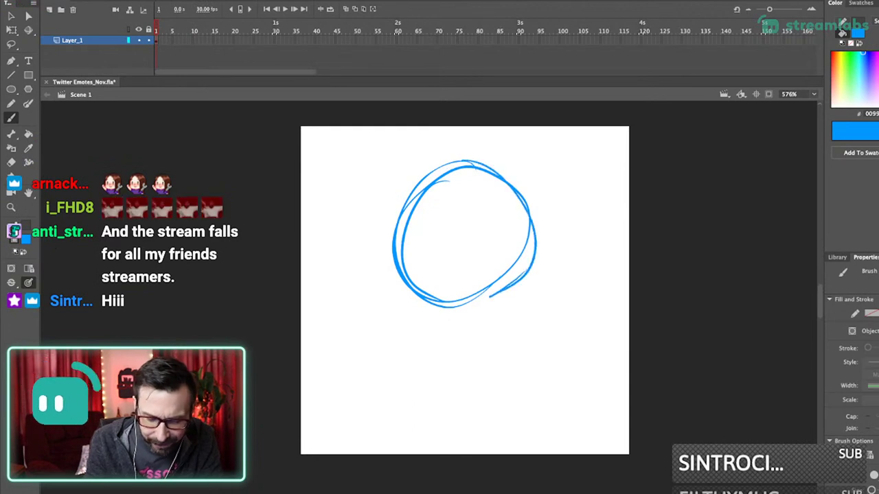
pyautogui.moveTo(472, 168); pyautogui.dragTo(489, 316)
pyautogui.moveTo(465, 275); pyautogui.dragTo(486, 278)
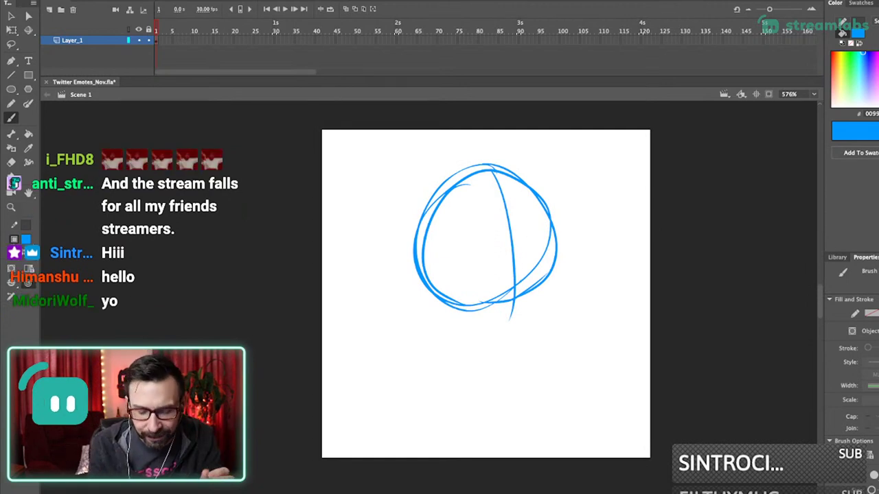
pyautogui.moveTo(558, 224); pyautogui.dragTo(466, 237)
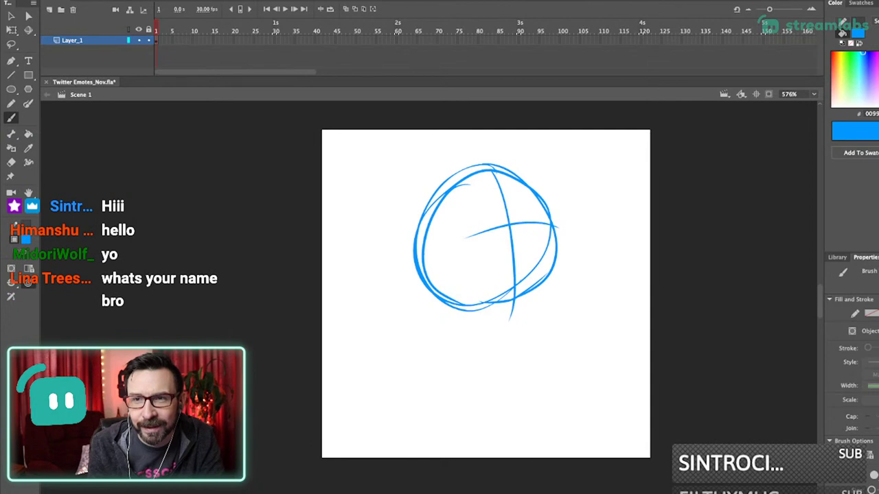
pyautogui.scroll(1, 485, 294)
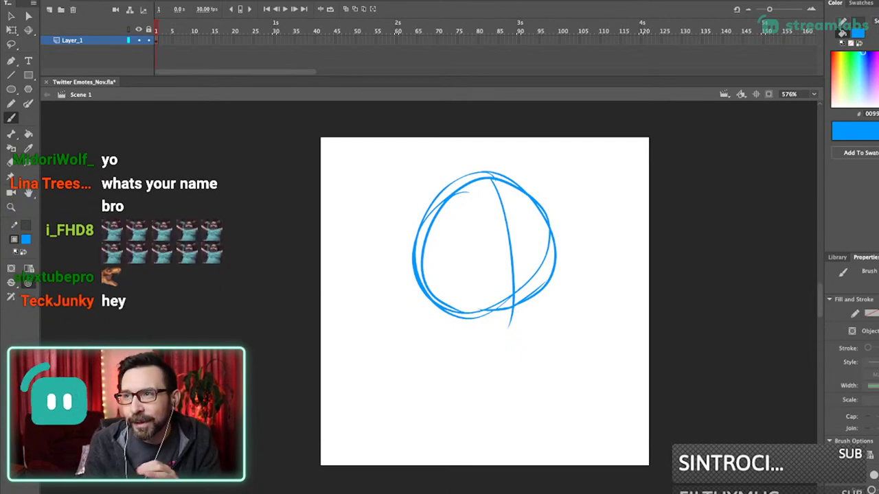
pyautogui.hotkey('ctrl', 'z')
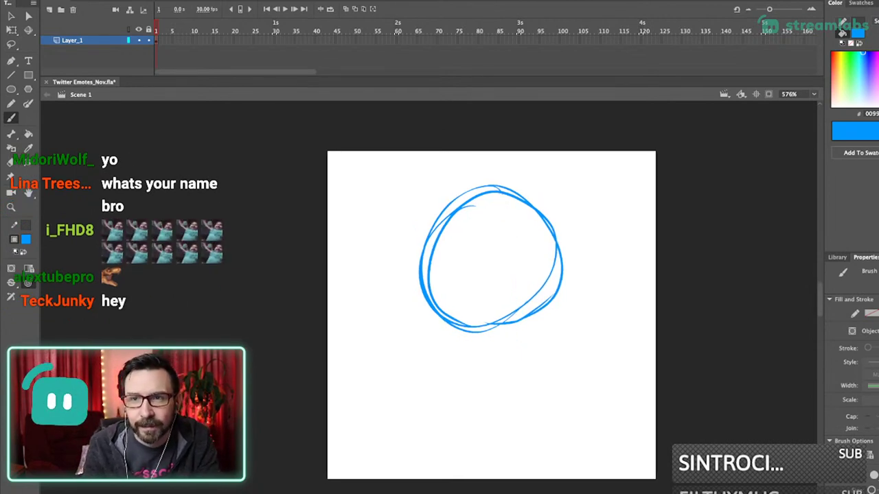
pyautogui.hotkey('ctrl', 'y')
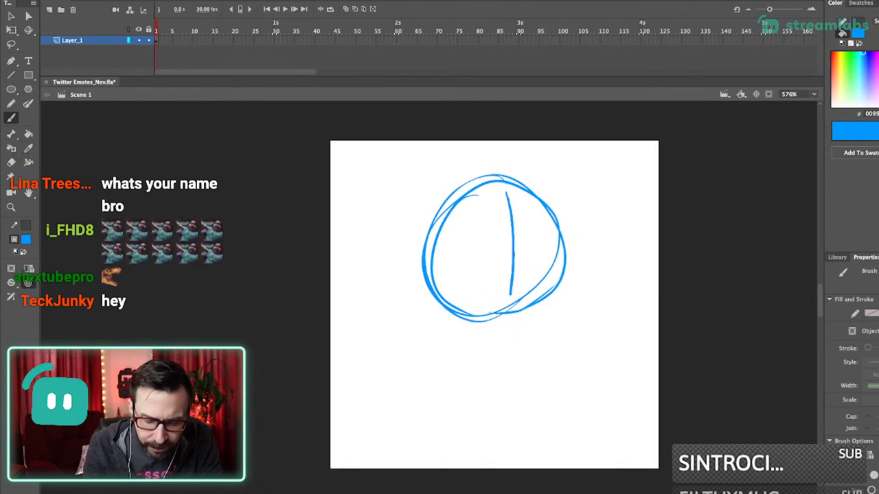
pyautogui.hotkey('ctrl', 'z')
# - Sketch the face with a curved vertical guide line, two small filled oval eyes and a narrow oval nose, reinforcing the head's right outline
pyautogui.moveTo(512, 197); pyautogui.dragTo(493, 348)
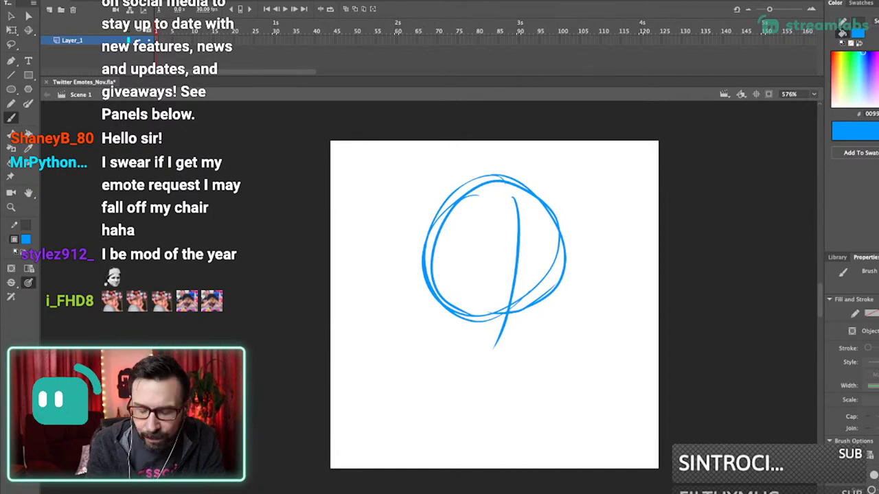
pyautogui.hotkey('ctrl', 'z')
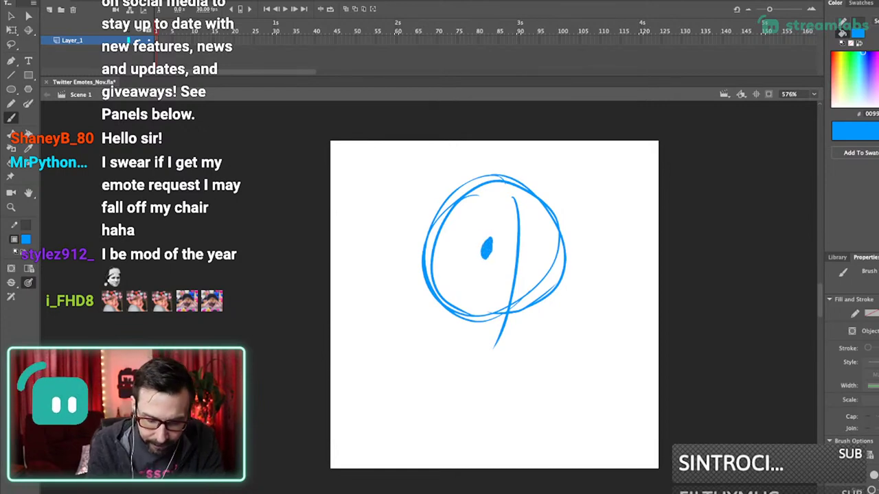
pyautogui.moveTo(534, 242); pyautogui.dragTo(533, 259)
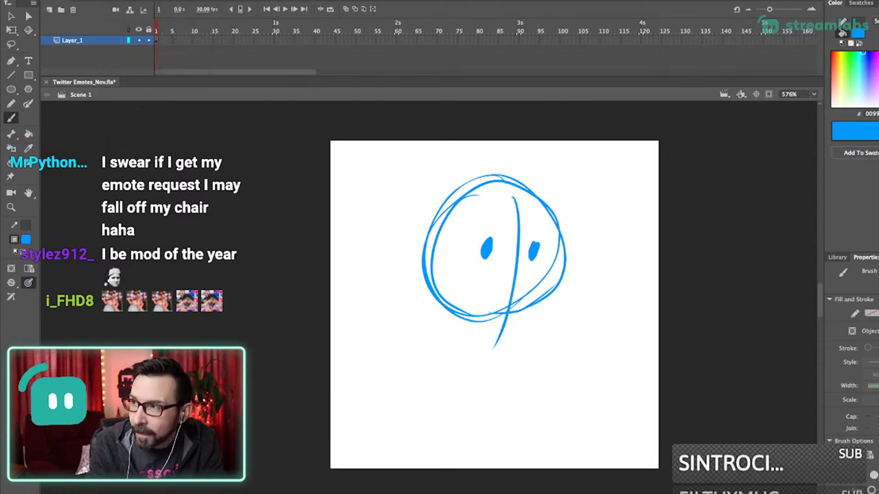
pyautogui.moveTo(496, 177); pyautogui.dragTo(556, 214)
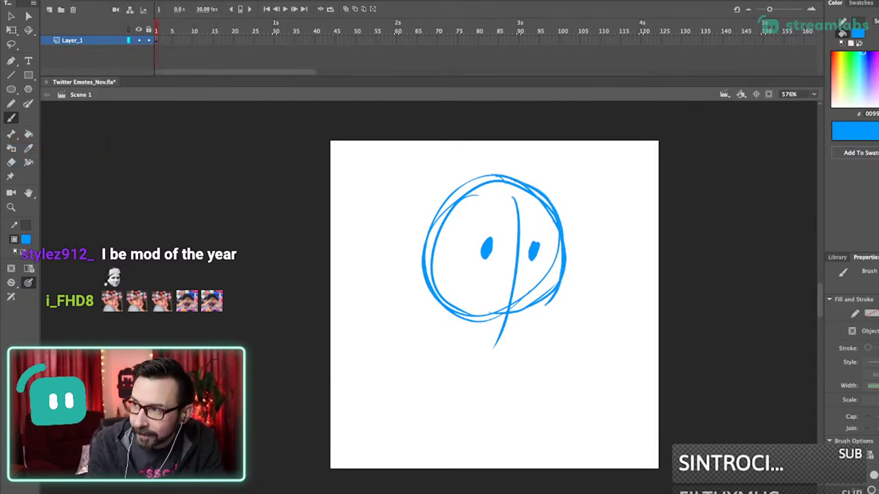
pyautogui.moveTo(522, 261)
pyautogui.mouseDown()
pyautogui.moveTo(512, 278)
pyautogui.moveTo(523, 289)
pyautogui.mouseUp()
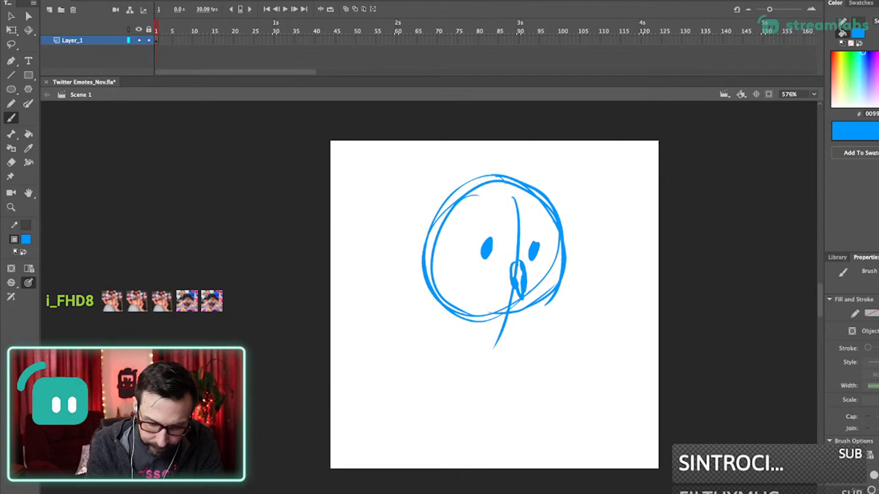
# - Reinforce the head's left outline and sketch a series of widening curved folds behind it down to the lower left
pyautogui.moveTo(463, 182); pyautogui.dragTo(426, 244)
pyautogui.moveTo(421, 247); pyautogui.dragTo(428, 323)
pyautogui.moveTo(423, 264); pyautogui.dragTo(445, 332)
pyautogui.moveTo(419, 218); pyautogui.dragTo(415, 361)
pyautogui.moveTo(352, 290)
pyautogui.mouseDown()
pyautogui.moveTo(363, 330)
pyautogui.moveTo(422, 401)
pyautogui.mouseUp()
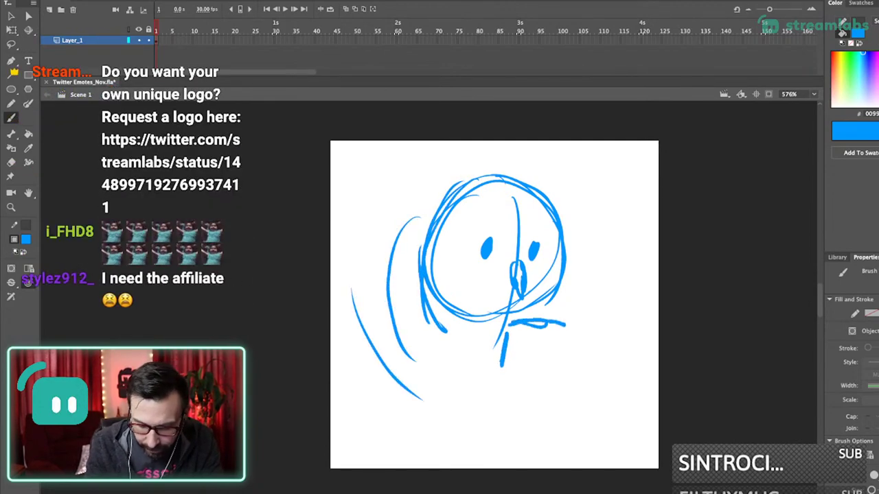
# - Sketch an upright cup-like box with a curved base just below the face
pyautogui.moveTo(513, 317)
pyautogui.mouseDown()
pyautogui.moveTo(553, 312)
pyautogui.moveTo(576, 356)
pyautogui.moveTo(508, 364)
pyautogui.moveTo(511, 377)
pyautogui.moveTo(577, 391)
pyautogui.mouseUp()
pyautogui.click(513, 392)
pyautogui.moveTo(578, 328); pyautogui.dragTo(582, 388)
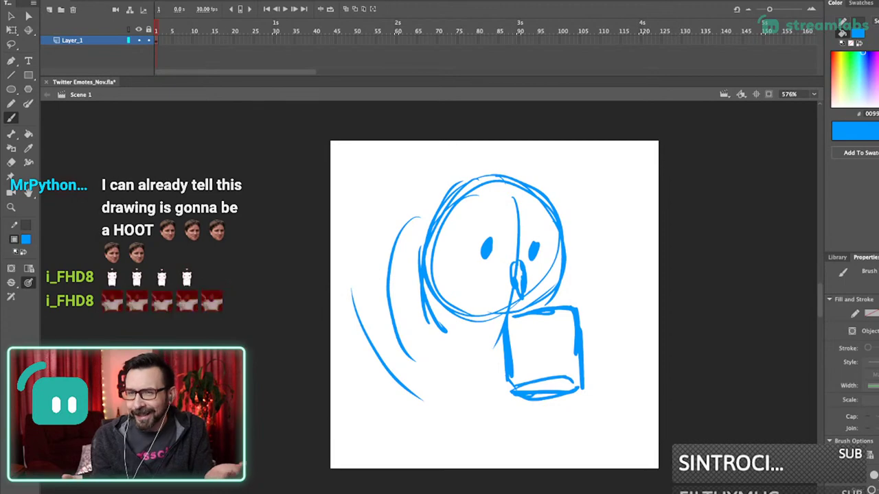
pyautogui.press('super+z')
# - Join the curved folds to the head's left side with connecting strokes and add a short curve at the head's lower right
pyautogui.moveTo(434, 322); pyautogui.dragTo(463, 348)
pyautogui.moveTo(441, 210); pyautogui.dragTo(399, 334)
pyautogui.moveTo(388, 259)
pyautogui.mouseDown()
pyautogui.moveTo(371, 310)
pyautogui.moveTo(375, 291)
pyautogui.mouseUp()
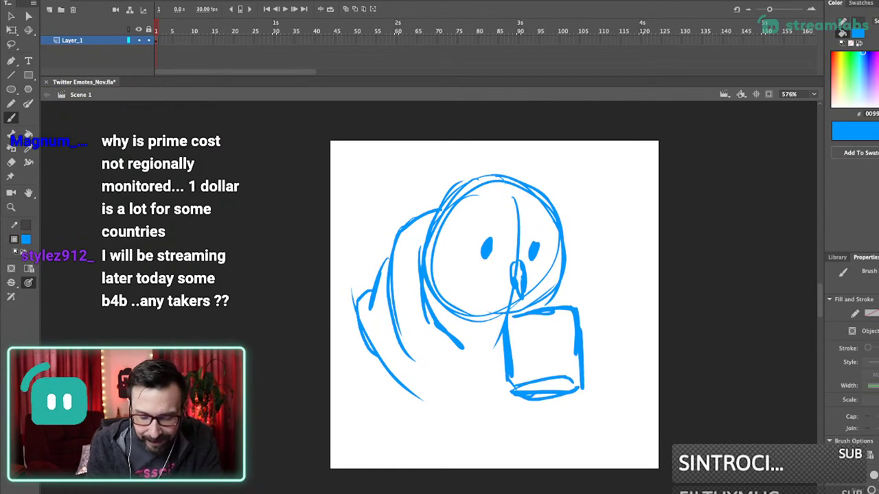
pyautogui.moveTo(495, 305); pyautogui.dragTo(506, 297)
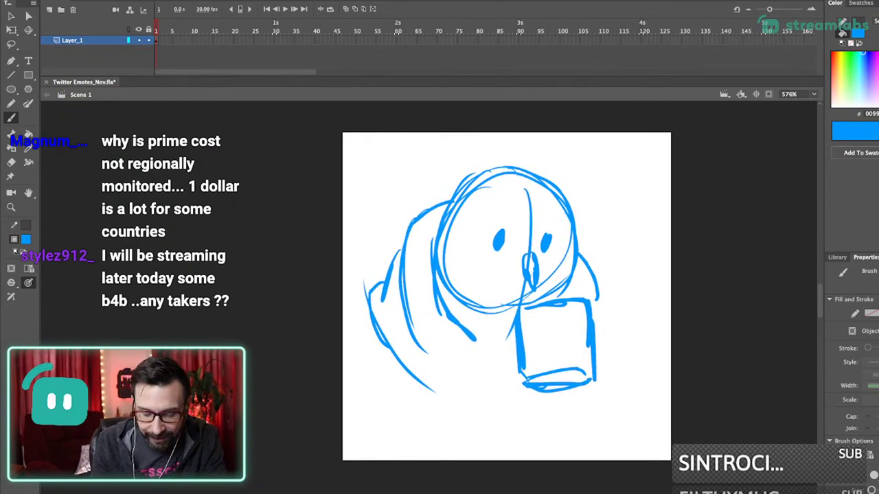
# - Sketch two hands gripping the box from both sides, with fingers over its edges and curved forearms beneath
pyautogui.moveTo(489, 345)
pyautogui.mouseDown()
pyautogui.moveTo(476, 363)
pyautogui.moveTo(456, 425)
pyautogui.mouseUp()
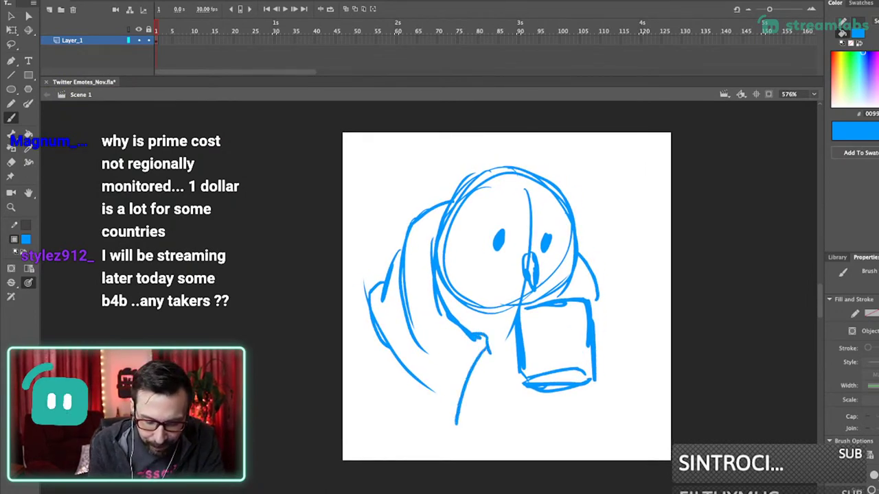
pyautogui.moveTo(539, 327)
pyautogui.mouseDown()
pyautogui.moveTo(554, 343)
pyautogui.moveTo(534, 348)
pyautogui.mouseUp()
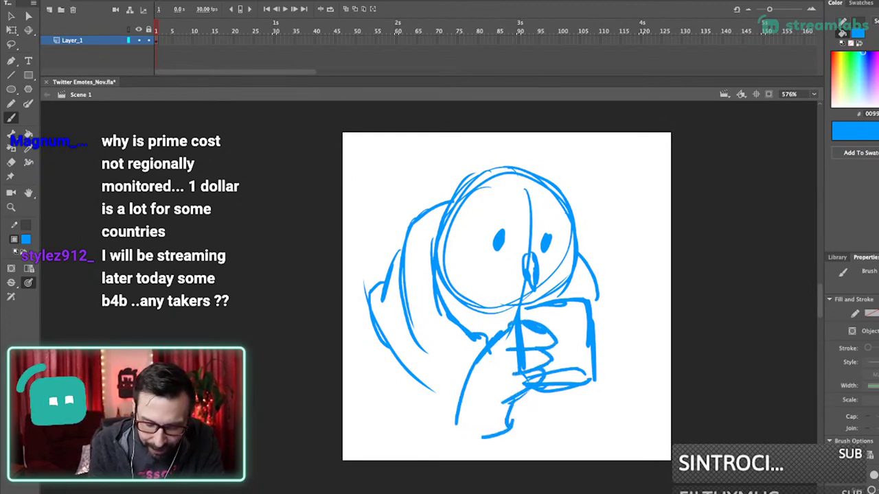
pyautogui.moveTo(600, 332)
pyautogui.mouseDown()
pyautogui.moveTo(587, 343)
pyautogui.moveTo(599, 350)
pyautogui.mouseUp()
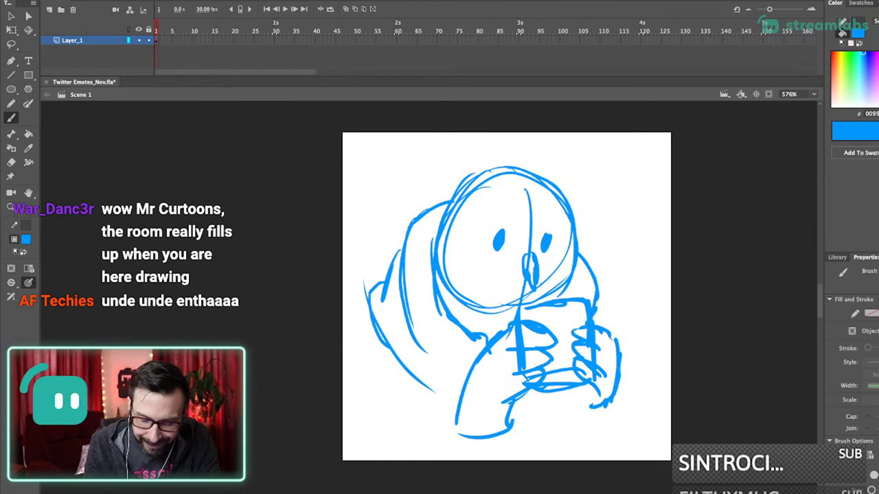
pyautogui.moveTo(604, 321); pyautogui.dragTo(606, 341)
pyautogui.moveTo(640, 371); pyautogui.dragTo(626, 454)
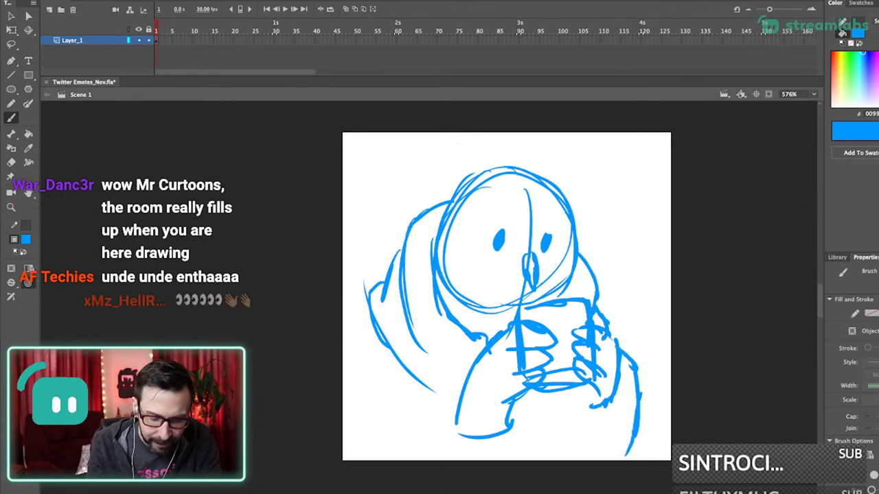
# - Sketch long curved body and sleeve lines sweeping down from the folds and left arm toward the canvas's lower edge
pyautogui.moveTo(371, 320); pyautogui.dragTo(316, 426)
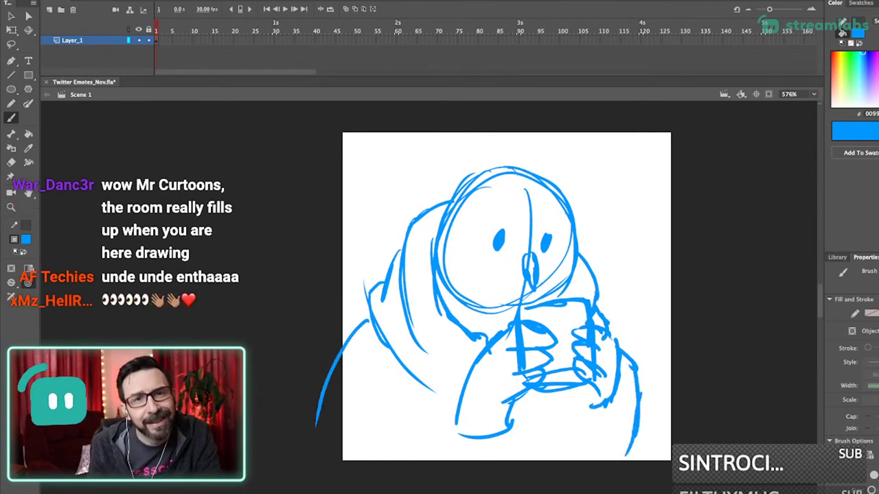
pyautogui.moveTo(470, 325); pyautogui.dragTo(416, 426)
pyautogui.moveTo(426, 401); pyautogui.dragTo(417, 436)
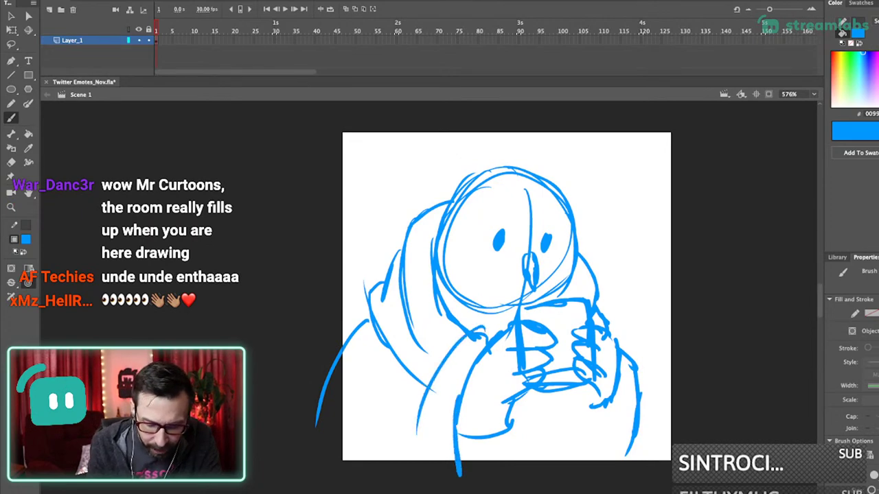
# - Sketch two long lines running down from the cup's base to the canvas's lower edge and close the right hand's underside
pyautogui.moveTo(530, 390); pyautogui.dragTo(530, 467)
pyautogui.moveTo(557, 391); pyautogui.dragTo(561, 492)
pyautogui.press('super+z')
pyautogui.moveTo(592, 406)
pyautogui.mouseDown()
pyautogui.moveTo(567, 411)
pyautogui.moveTo(548, 487)
pyautogui.mouseUp()
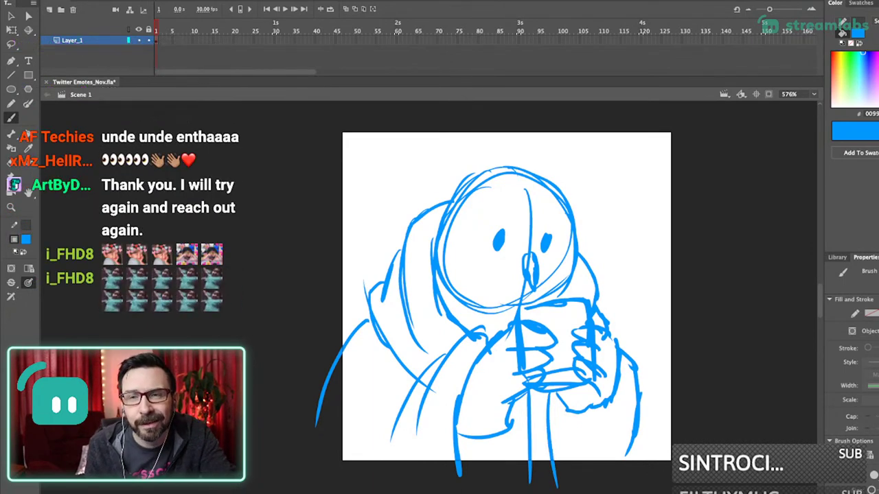
# - Sketch owl-like features on the head: pointed ear tufts, curved brow lines, small brow marks above the eyes and short strokes beside the beak
pyautogui.moveTo(509, 297); pyautogui.dragTo(510, 305)
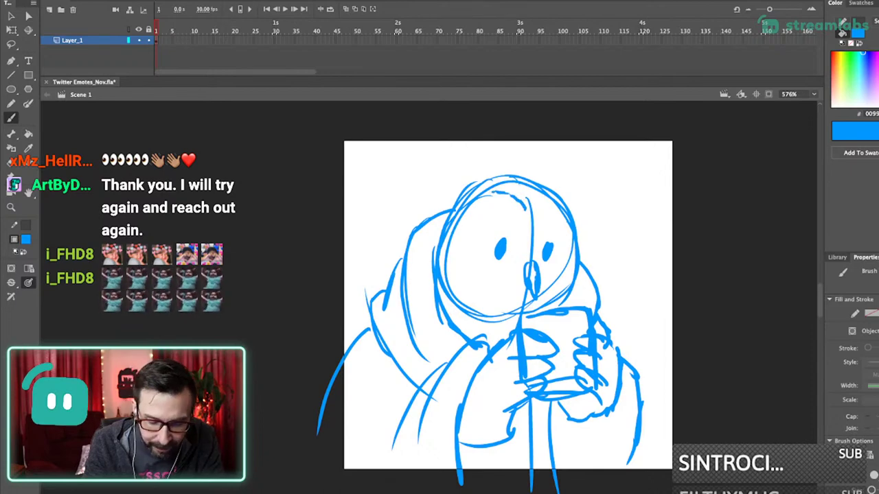
pyautogui.moveTo(458, 180)
pyautogui.mouseDown()
pyautogui.moveTo(458, 207)
pyautogui.moveTo(516, 205)
pyautogui.mouseUp()
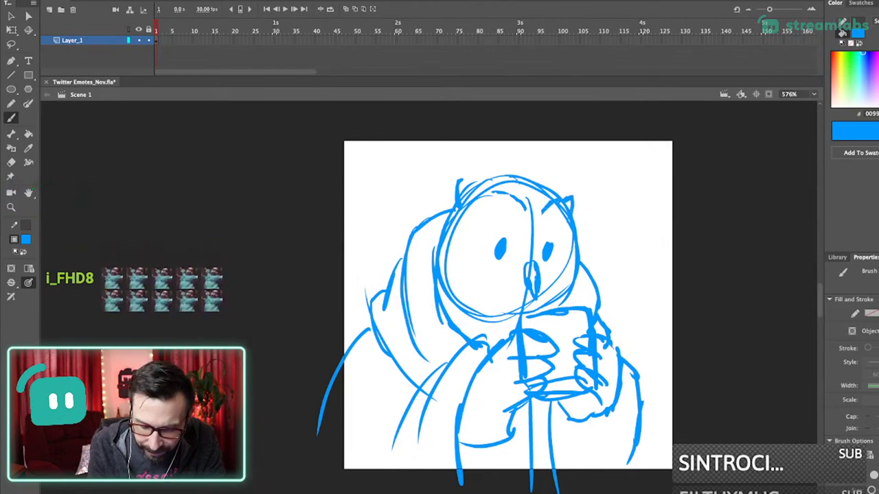
pyautogui.moveTo(452, 184)
pyautogui.mouseDown()
pyautogui.moveTo(464, 205)
pyautogui.moveTo(447, 220)
pyautogui.mouseUp()
pyautogui.moveTo(462, 202); pyautogui.dragTo(523, 202)
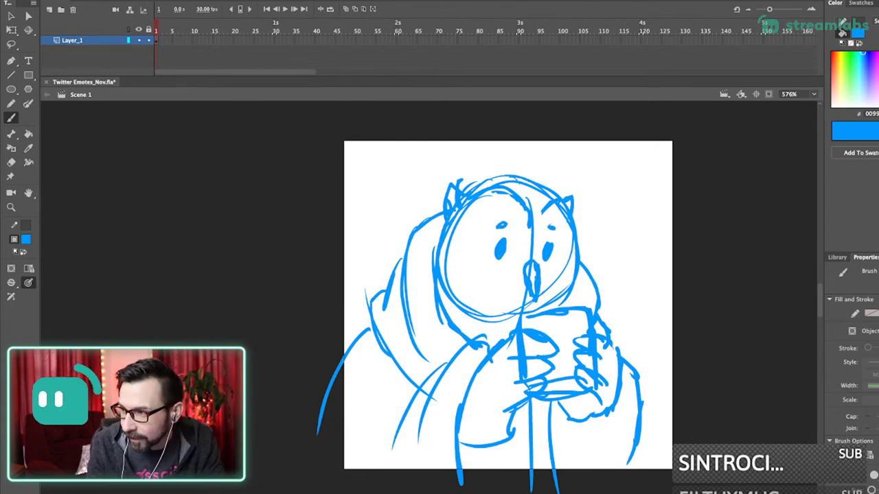
pyautogui.moveTo(507, 276); pyautogui.dragTo(523, 268)
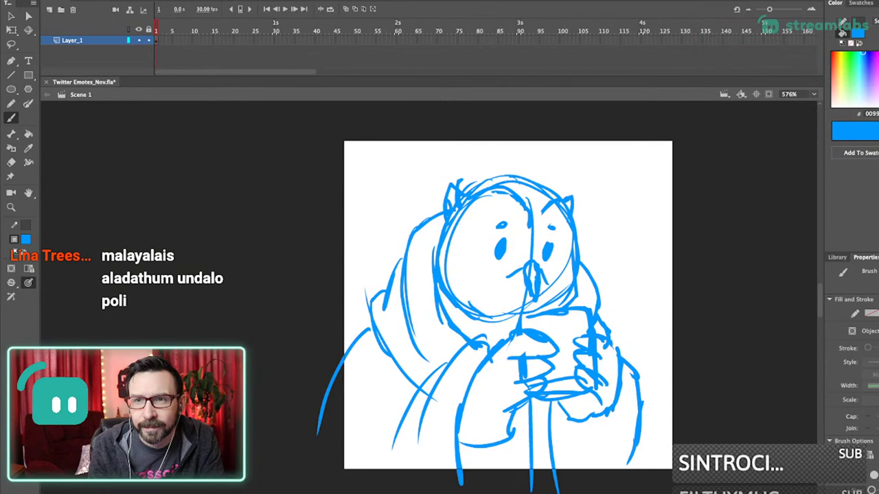
pyautogui.moveTo(509, 306); pyautogui.dragTo(520, 298)
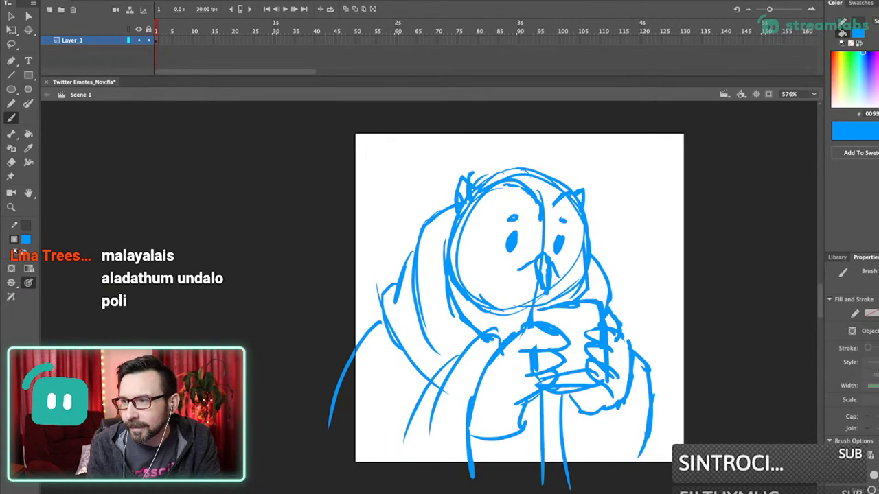
pyautogui.hscroll(-2, 512, 309)
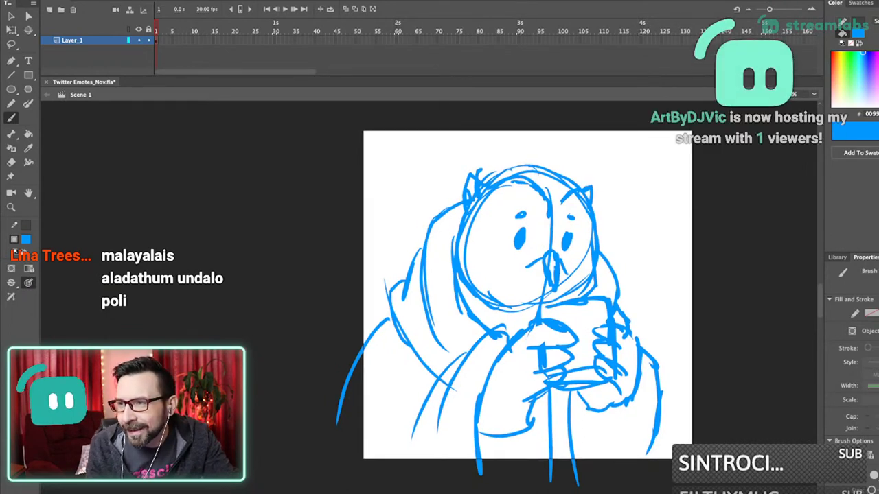
pyautogui.hscroll(-2, 522, 302)
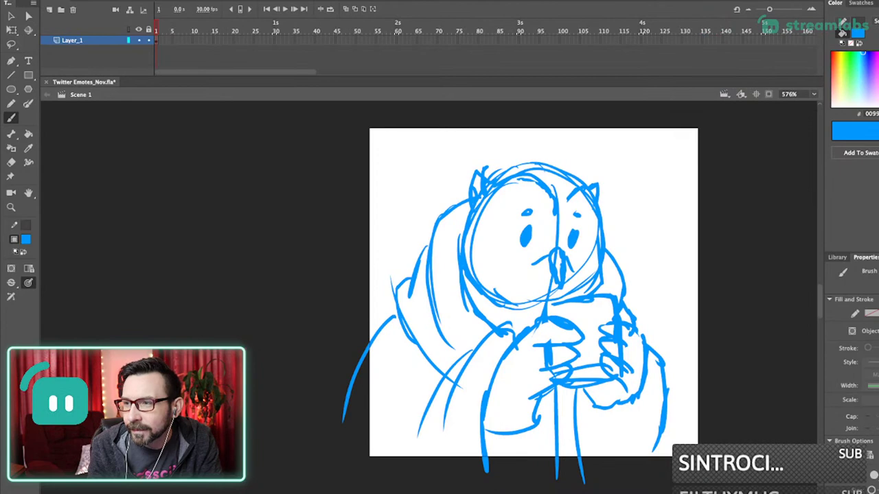
pyautogui.scroll(-1, 535, 289)
pyautogui.scroll(-1, 536, 285)
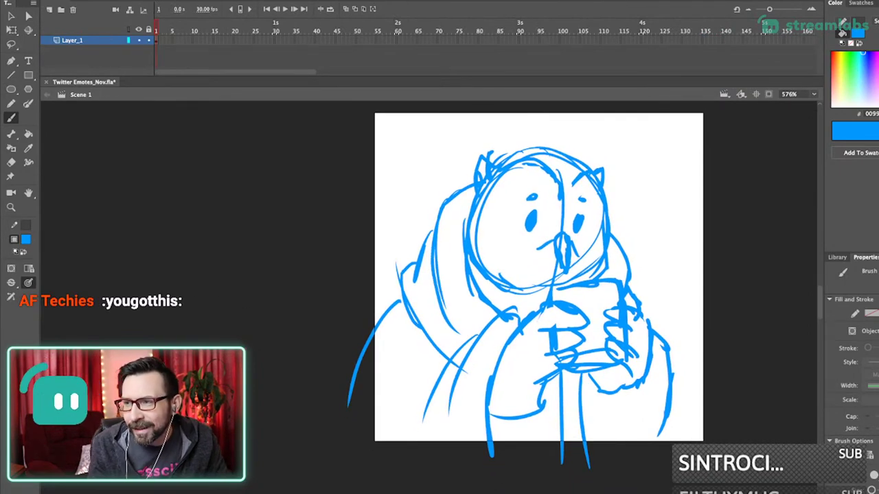
pyautogui.hscroll(3, 535, 285)
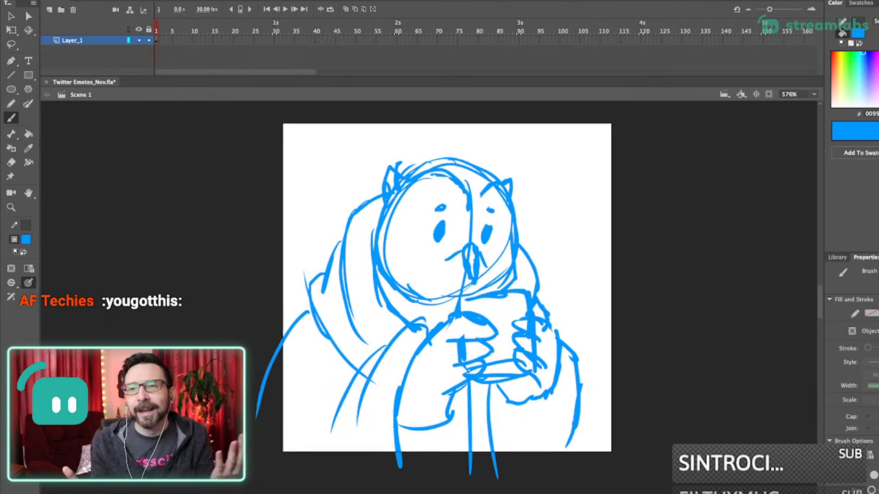
pyautogui.hscroll(1, 446, 289)
# - Enlarge the whole owl sketch proportionally so it fills the canvas up to its upper and right edges, and deselect it
pyautogui.hotkey('ctrl', 'a')
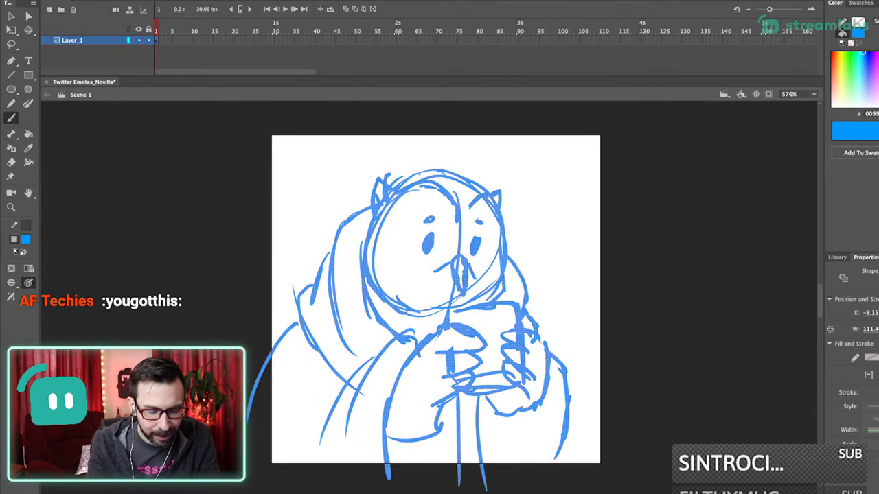
pyautogui.press('q')
pyautogui.moveTo(572, 169); pyautogui.dragTo(606, 135)
pyautogui.moveTo(459, 275)
pyautogui.mouseDown()
pyautogui.moveTo(452, 288)
pyautogui.moveTo(453, 277)
pyautogui.mouseUp()
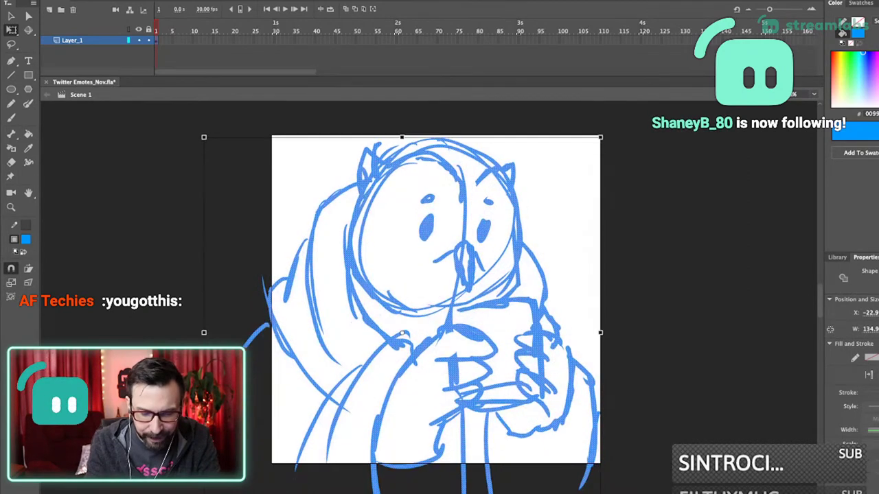
pyautogui.hotkey('ctrl', '1')
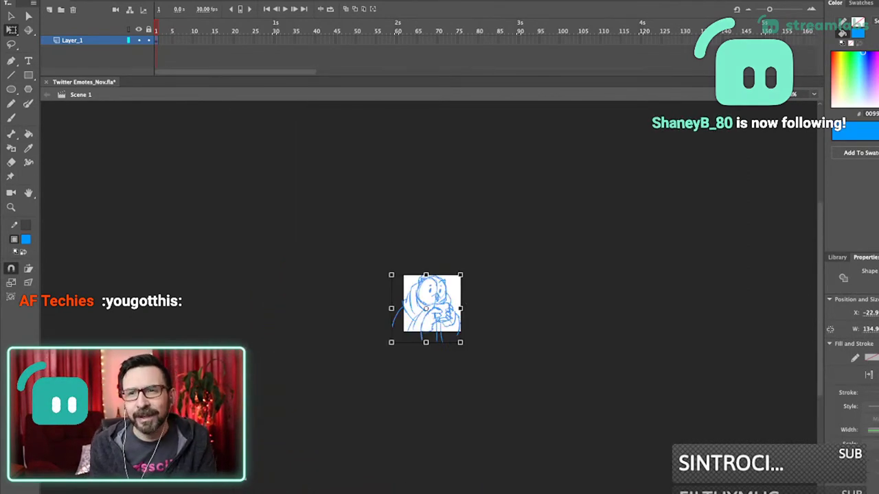
pyautogui.scroll(4, 440, 309)
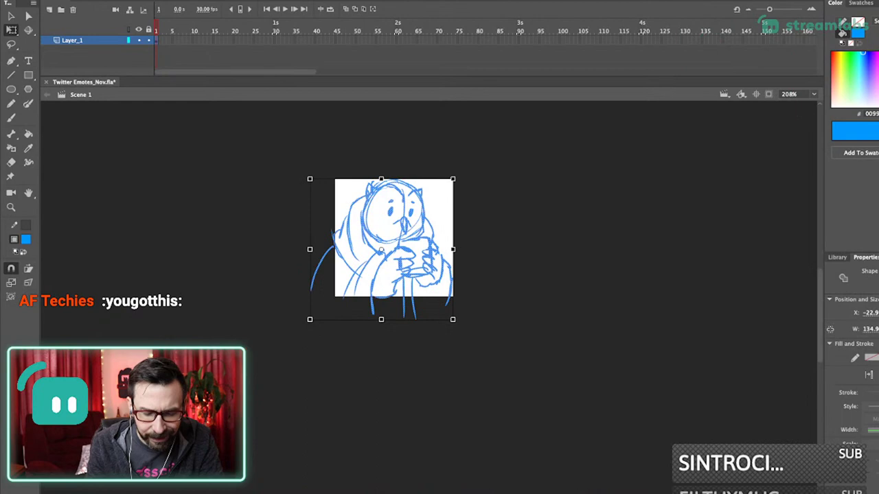
pyautogui.scroll(3, 412, 309)
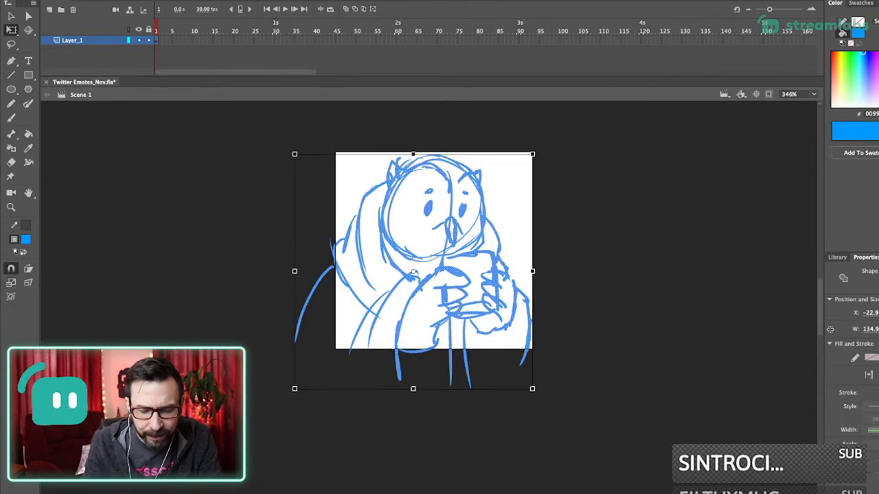
pyautogui.press('Escape')
pyautogui.scroll(3, 414, 283)
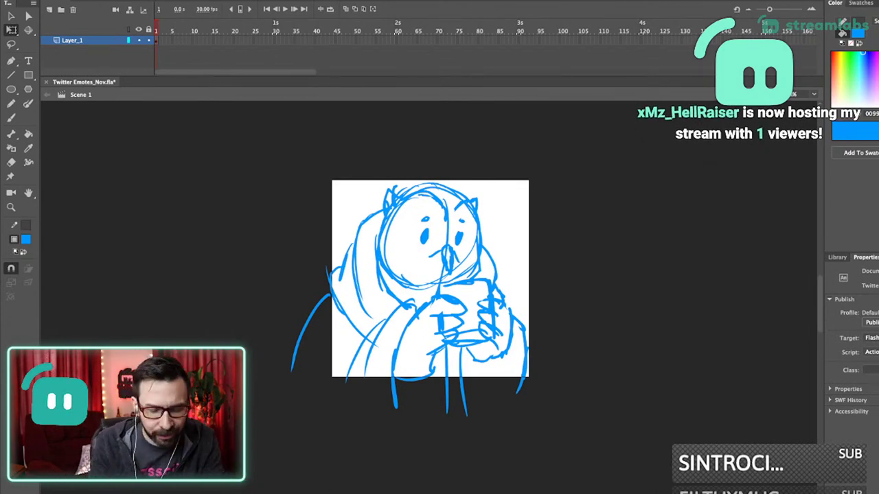
# - Lock the sketch layer Layer_1 and add a new layer above it for the line work
pyautogui.click(148, 40)
pyautogui.click(50, 9)
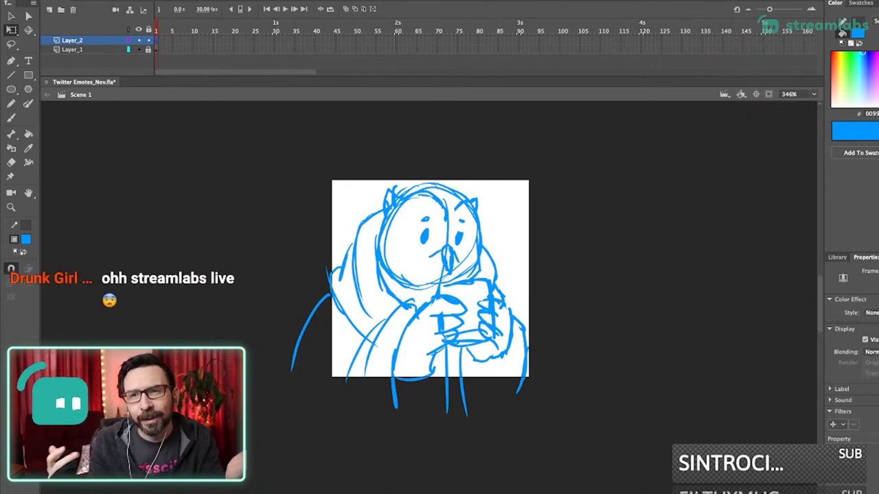
pyautogui.moveTo(353, 153); pyautogui.dragTo(502, 420)
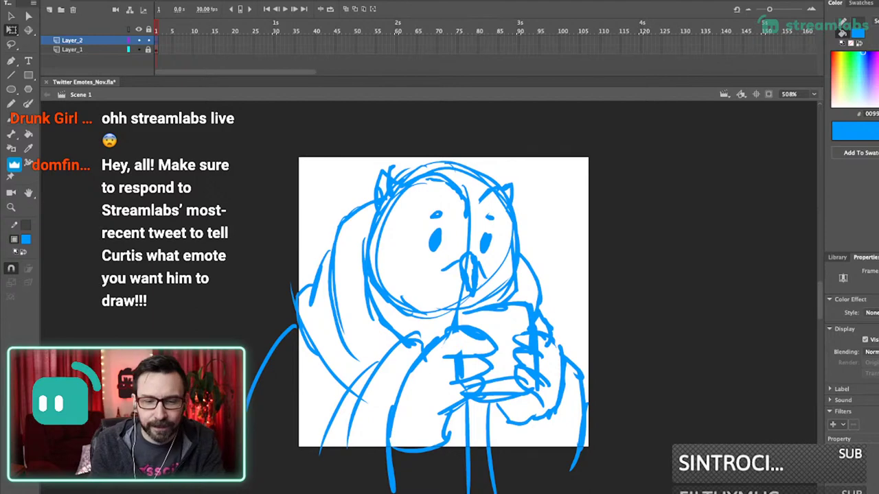
pyautogui.press('b')
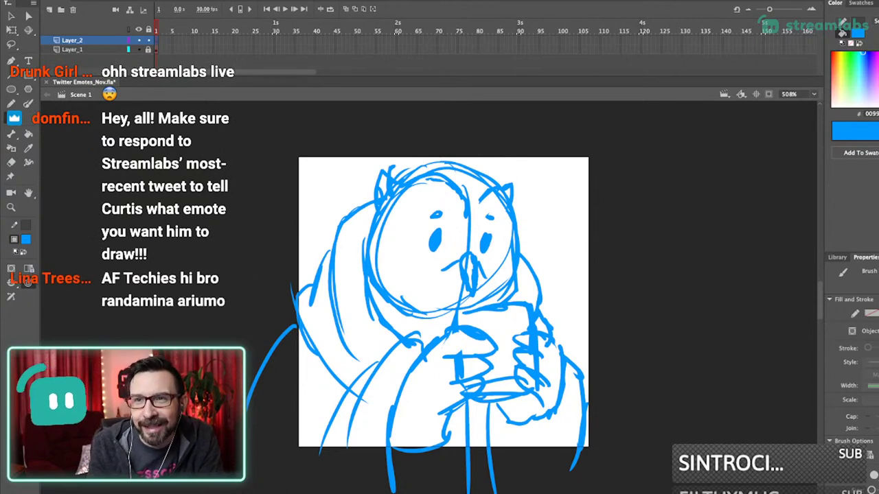
pyautogui.moveTo(443, 302); pyautogui.dragTo(453, 299)
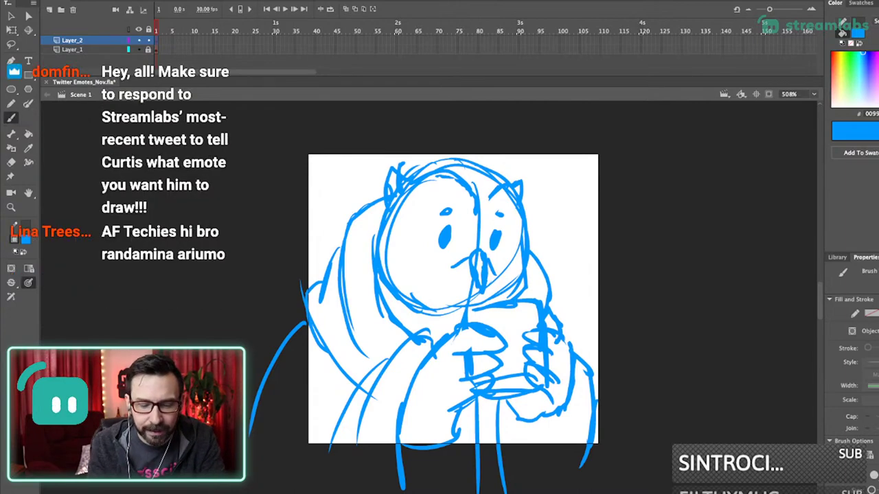
pyautogui.moveTo(878, 55); pyautogui.dragTo(878, 107)
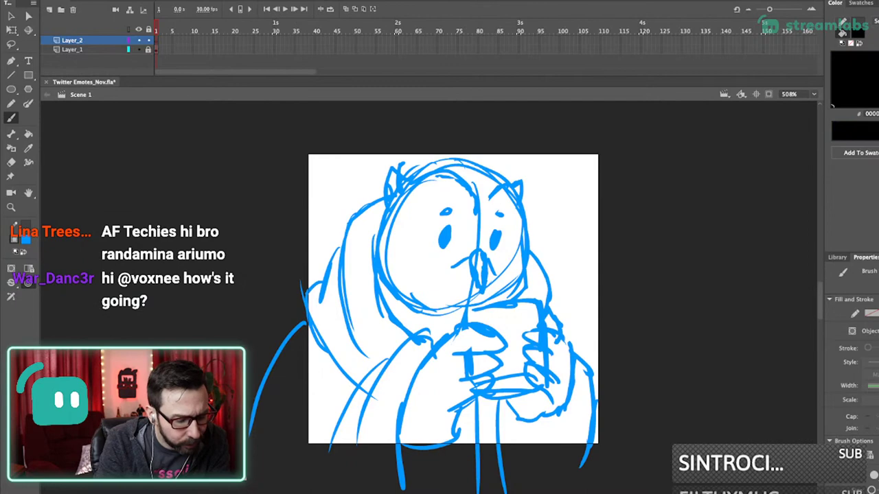
pyautogui.press('super+z')
pyautogui.moveTo(479, 202); pyautogui.dragTo(474, 255)
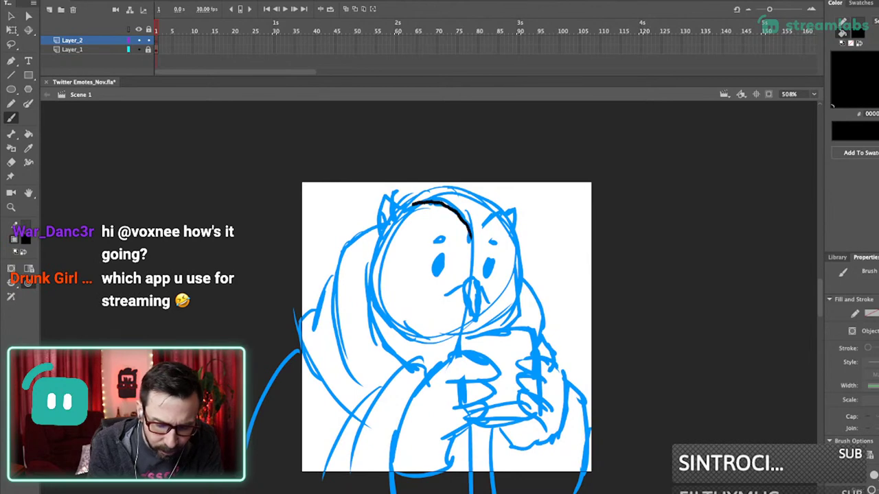
pyautogui.hotkey('ctrl', 'z')
pyautogui.scroll(2, 447, 326)
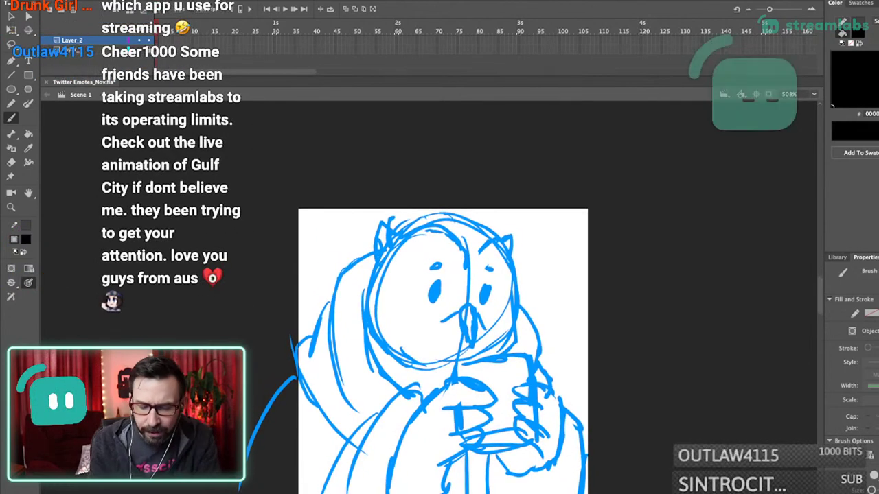
pyautogui.moveTo(443, 343); pyautogui.dragTo(454, 326)
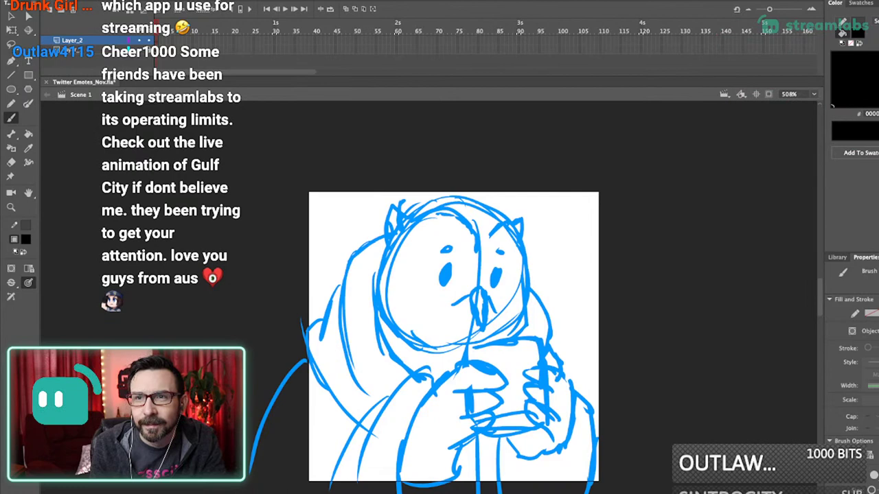
pyautogui.moveTo(453, 336)
pyautogui.mouseDown()
pyautogui.moveTo(461, 331)
pyautogui.moveTo(454, 336)
pyautogui.mouseUp()
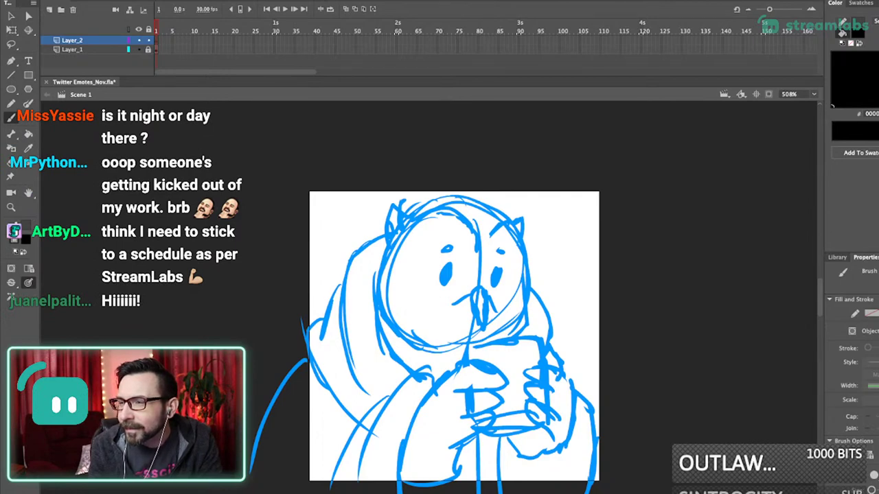
pyautogui.moveTo(453, 336); pyautogui.dragTo(467, 327)
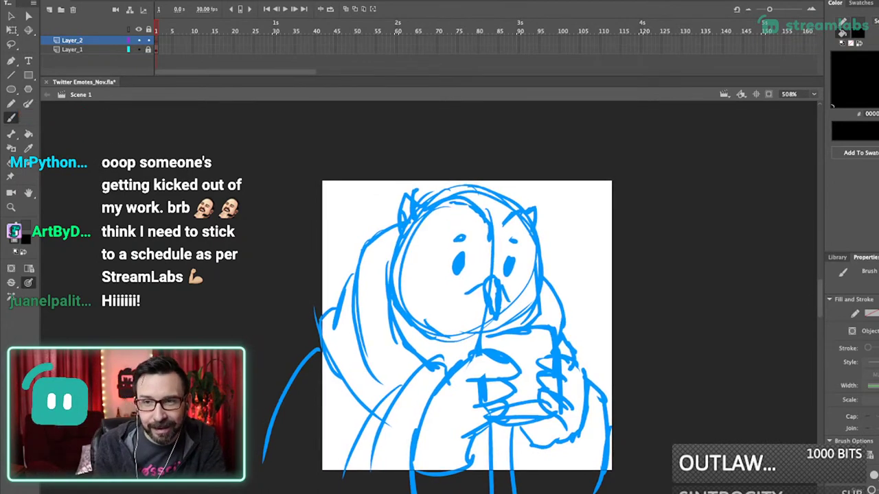
# - Switch to the Pencil tool and set its stroke colour to red, discarding the trial strokes
pyautogui.hotkey('shift', 'y')
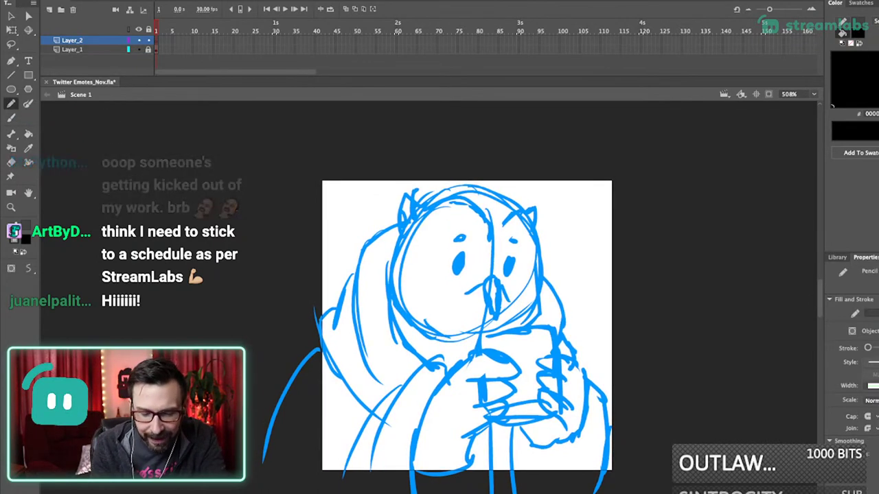
pyautogui.moveTo(443, 214); pyautogui.dragTo(486, 258)
pyautogui.press('super+z')
pyautogui.click(26, 225)
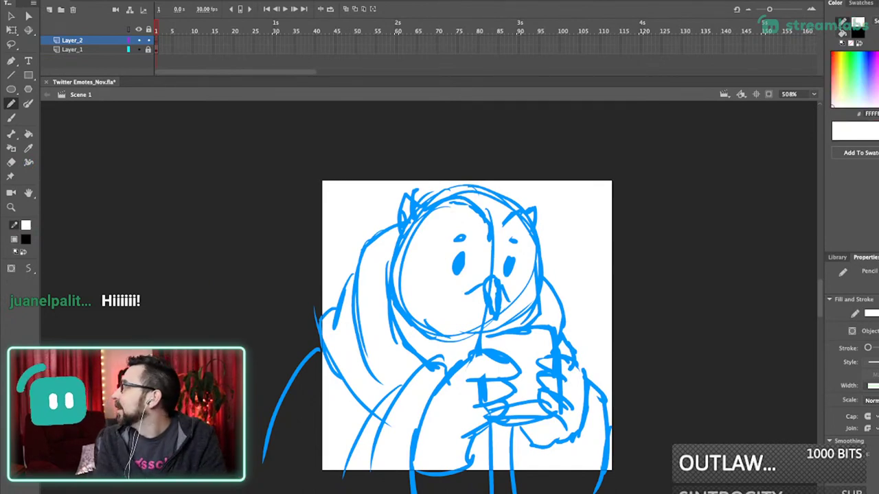
pyautogui.moveTo(391, 162); pyautogui.dragTo(408, 180)
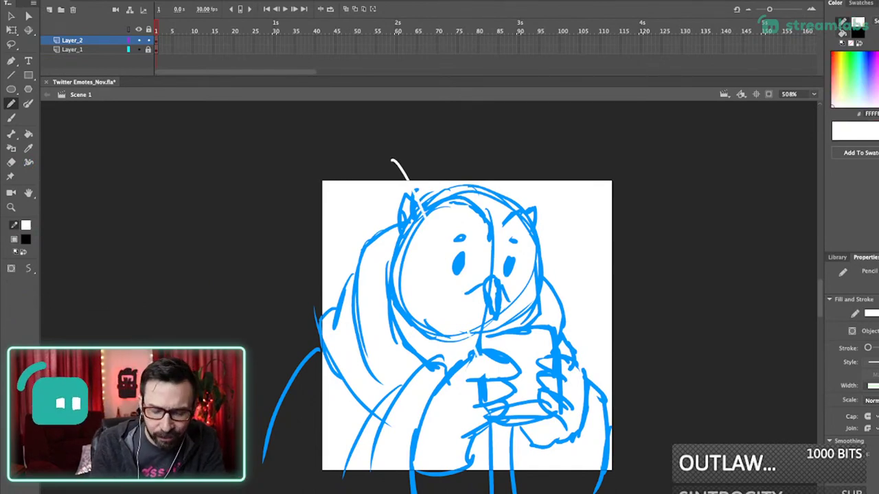
pyautogui.press('super+z')
pyautogui.click(26, 225)
pyautogui.click(35, 297)
# - Trace the owl's left brow curve and left ear tuft as one continuous red pencil line on the new layer
pyautogui.moveTo(495, 241)
pyautogui.mouseDown()
pyautogui.moveTo(473, 200)
pyautogui.moveTo(453, 201)
pyautogui.mouseUp()
pyautogui.press('super+z')
pyautogui.moveTo(459, 267); pyautogui.dragTo(460, 299)
pyautogui.moveTo(379, 200); pyautogui.dragTo(529, 416)
pyautogui.moveTo(474, 275); pyautogui.dragTo(489, 327)
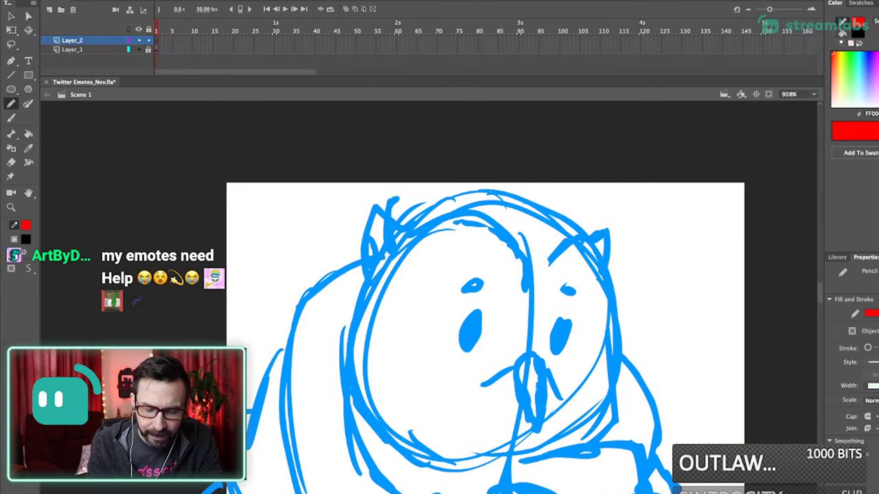
pyautogui.moveTo(526, 283)
pyautogui.mouseDown()
pyautogui.moveTo(520, 251)
pyautogui.moveTo(466, 215)
pyautogui.mouseUp()
pyautogui.moveTo(405, 220)
pyautogui.mouseDown()
pyautogui.moveTo(374, 203)
pyautogui.moveTo(368, 232)
pyautogui.moveTo(362, 225)
pyautogui.moveTo(379, 291)
pyautogui.mouseUp()
pyautogui.scroll(3, 474, 309)
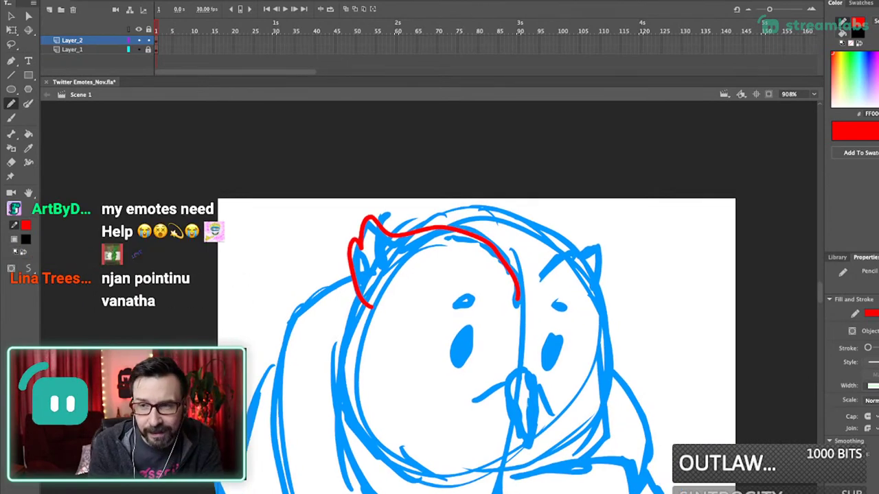
pyautogui.moveTo(519, 361)
pyautogui.mouseDown()
pyautogui.moveTo(429, 258)
pyautogui.moveTo(395, 255)
pyautogui.mouseUp()
pyautogui.moveTo(322, 239); pyautogui.dragTo(397, 349)
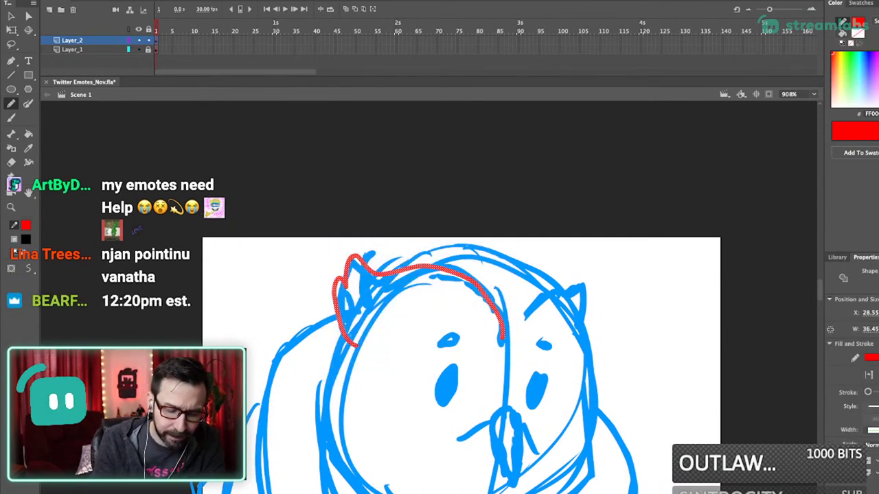
pyautogui.press('v')
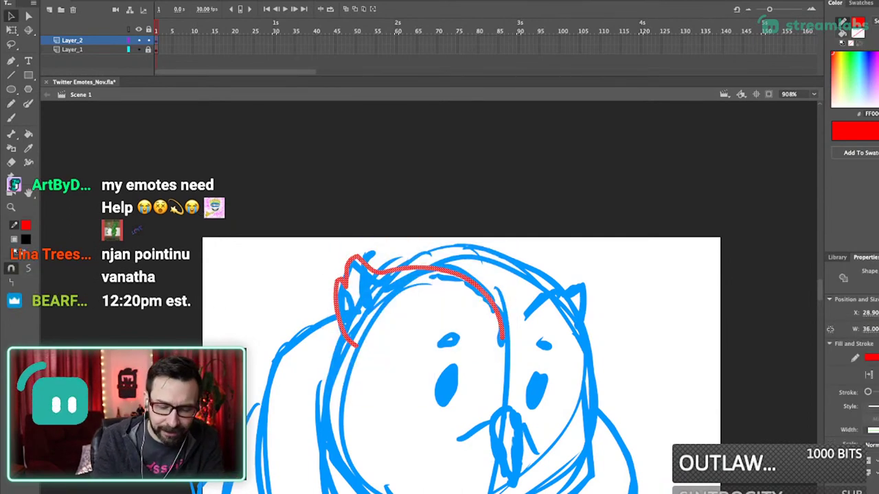
# - Trace the top of the head, the right brow curve and the right ear tuft in red pencil over the sketch
pyautogui.hotkey('shift', 'y')
pyautogui.moveTo(522, 320)
pyautogui.mouseDown()
pyautogui.moveTo(584, 281)
pyautogui.moveTo(589, 309)
pyautogui.moveTo(568, 320)
pyautogui.moveTo(534, 294)
pyautogui.moveTo(489, 281)
pyautogui.moveTo(398, 295)
pyautogui.mouseUp()
pyautogui.scroll(2, 460, 364)
pyautogui.moveTo(467, 371); pyautogui.dragTo(482, 345)
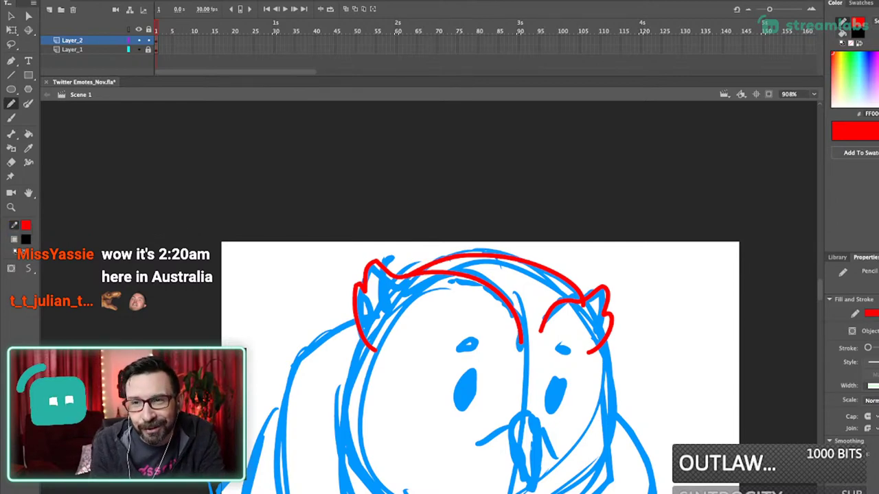
pyautogui.scroll(2, 473, 368)
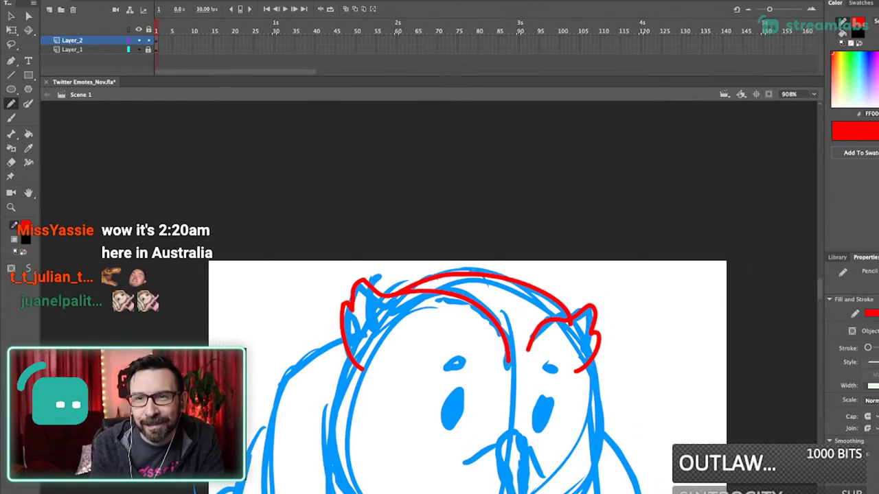
# - Trim the red line's stray overlap where the top of the head meets the right ear tuft
pyautogui.scroll(-2, 473, 368)
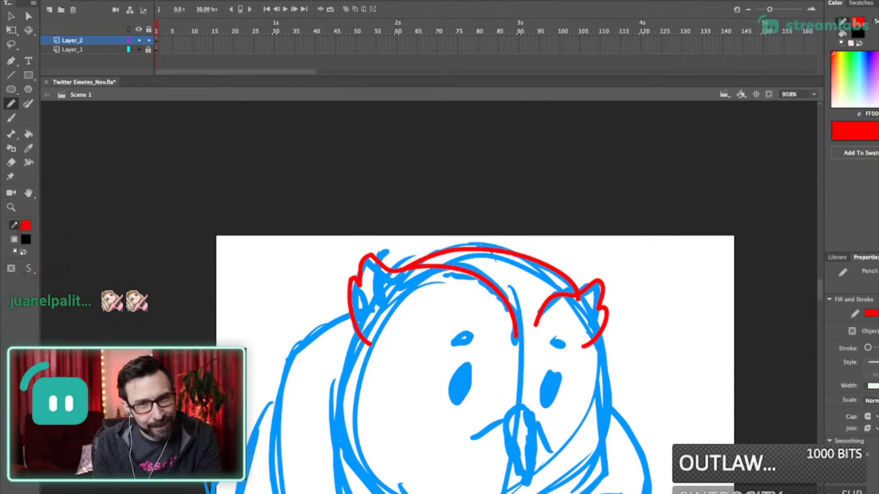
pyautogui.press('v')
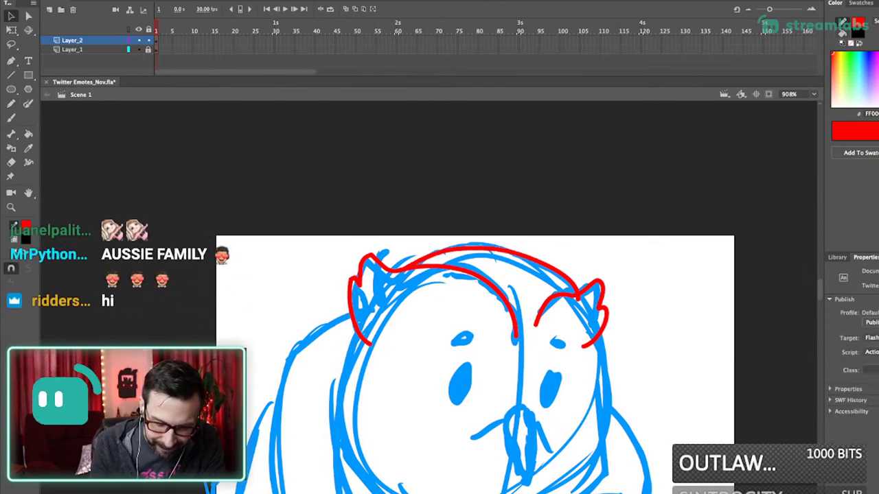
pyautogui.click(577, 295)
pyautogui.press('Delete')
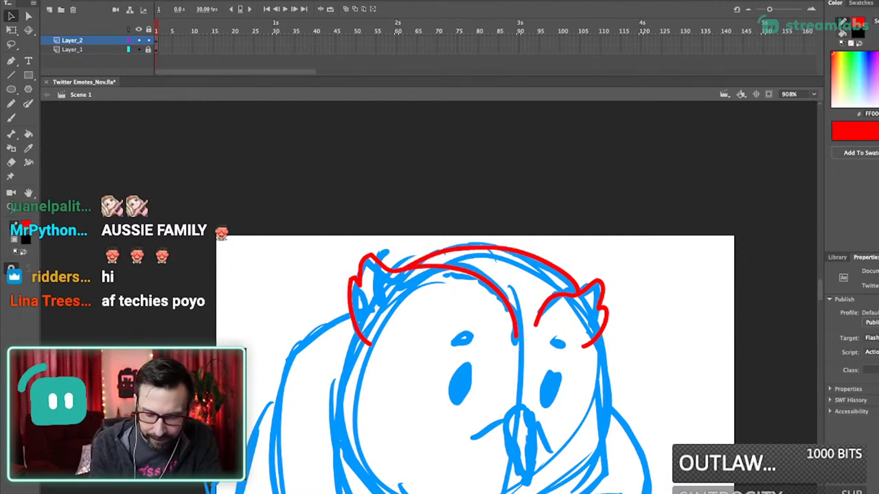
pyautogui.press('super+3')
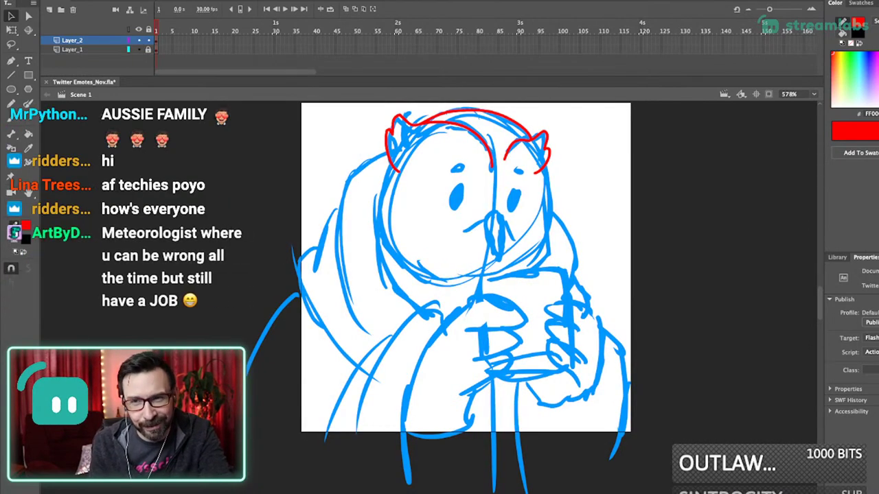
# - Trace both sides of the owl's face in red pencil, from the ear tufts down towards the chin, redrawing the right side once
pyautogui.moveTo(453, 172); pyautogui.dragTo(457, 212)
pyautogui.hotkey('shift', 'y')
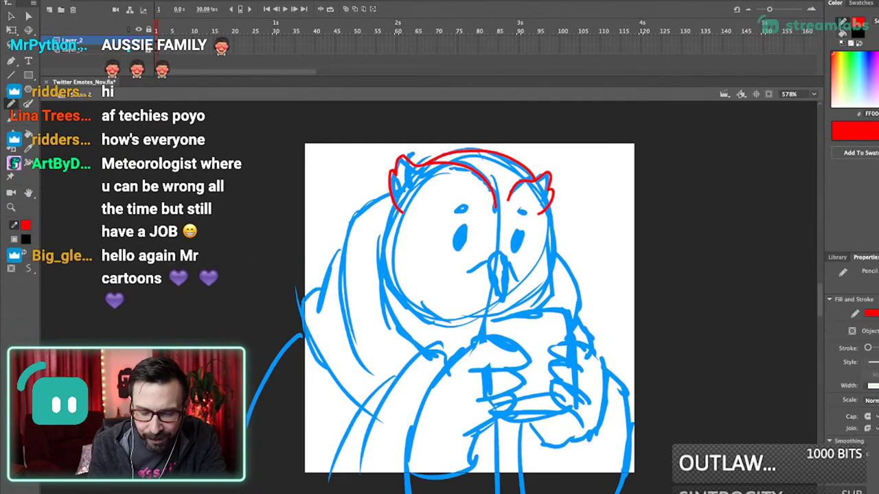
pyautogui.scroll(2, 570, 231)
pyautogui.moveTo(529, 195)
pyautogui.mouseDown()
pyautogui.moveTo(546, 298)
pyautogui.moveTo(482, 382)
pyautogui.mouseUp()
pyautogui.press('super+z')
pyautogui.moveTo(528, 193)
pyautogui.mouseDown()
pyautogui.moveTo(537, 260)
pyautogui.moveTo(418, 397)
pyautogui.mouseUp()
pyautogui.moveTo(306, 187)
pyautogui.mouseDown()
pyautogui.moveTo(277, 305)
pyautogui.moveTo(365, 389)
pyautogui.moveTo(391, 397)
pyautogui.mouseUp()
# - Bend the right side of the red face outline so that it follows the sketched cheek
pyautogui.press('v')
pyautogui.moveTo(527, 346); pyautogui.dragTo(531, 350)
pyautogui.click(531, 348)
pyautogui.moveTo(508, 309)
pyautogui.mouseDown()
pyautogui.moveTo(527, 294)
pyautogui.moveTo(545, 299)
pyautogui.mouseUp()
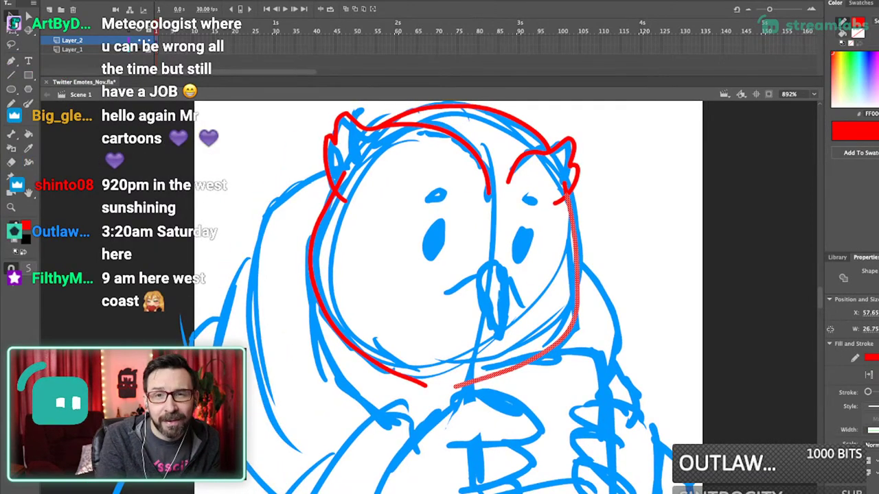
pyautogui.hotkey('ctrl', 'shift', 'a')
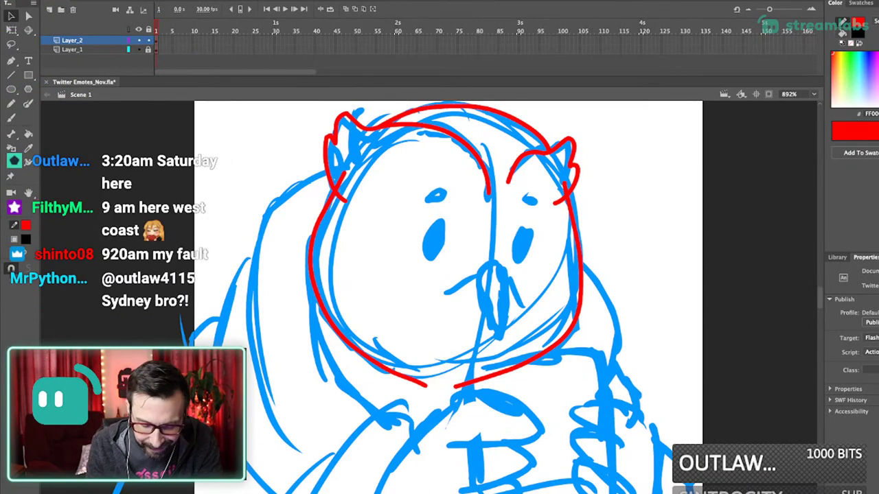
# - Trim the right face line's lower tail and its overlap at the ear tuft, and pull its ends into place
pyautogui.click(494, 376)
pyautogui.press('Delete')
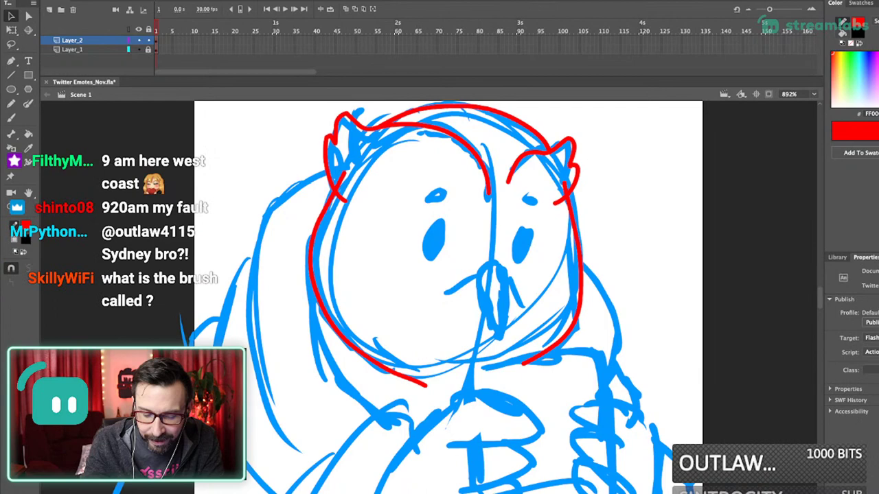
pyautogui.moveTo(524, 364); pyautogui.dragTo(486, 377)
pyautogui.moveTo(573, 325); pyautogui.dragTo(575, 322)
pyautogui.click(566, 190)
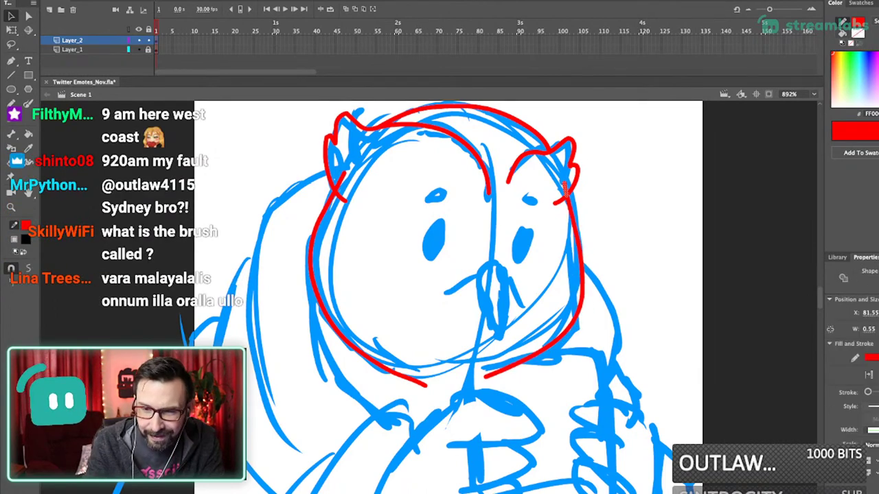
pyautogui.press('Delete')
pyautogui.moveTo(565, 190); pyautogui.dragTo(567, 193)
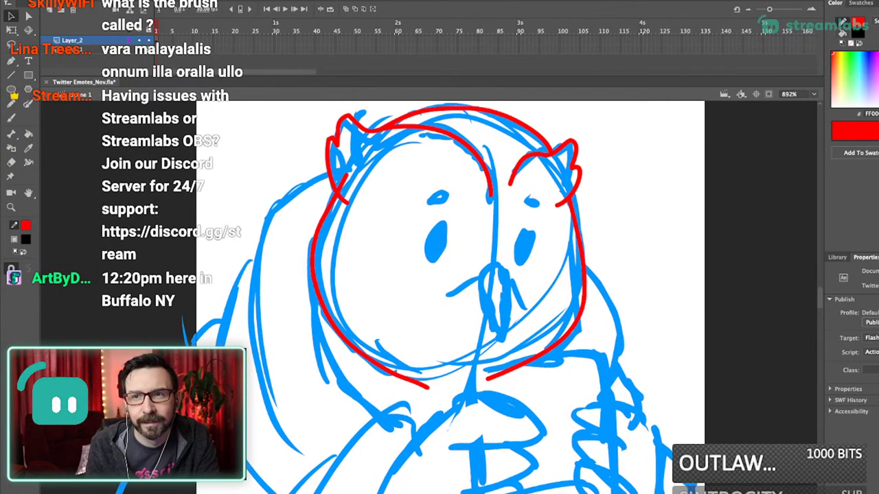
# - Draw a black oval with a red outline over the owl's left eye and slant it to match the sketch
pyautogui.moveTo(453, 275); pyautogui.dragTo(450, 286)
pyautogui.press('o')
pyautogui.moveTo(423, 223); pyautogui.dragTo(456, 278)
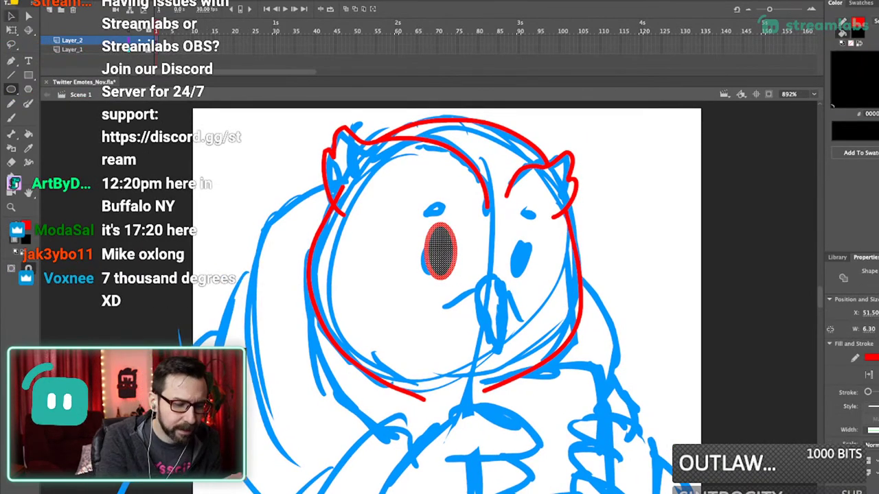
pyautogui.press('v')
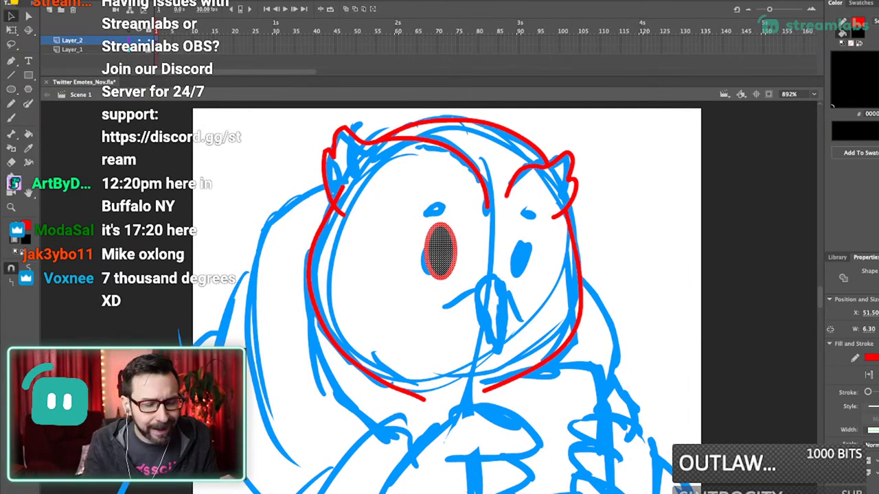
pyautogui.press('q')
pyautogui.moveTo(459, 220); pyautogui.dragTo(473, 344)
pyautogui.press('Escape')
# - Cut the left eye with a curved red lower-lid line and delete the part of the oval below it
pyautogui.press('n')
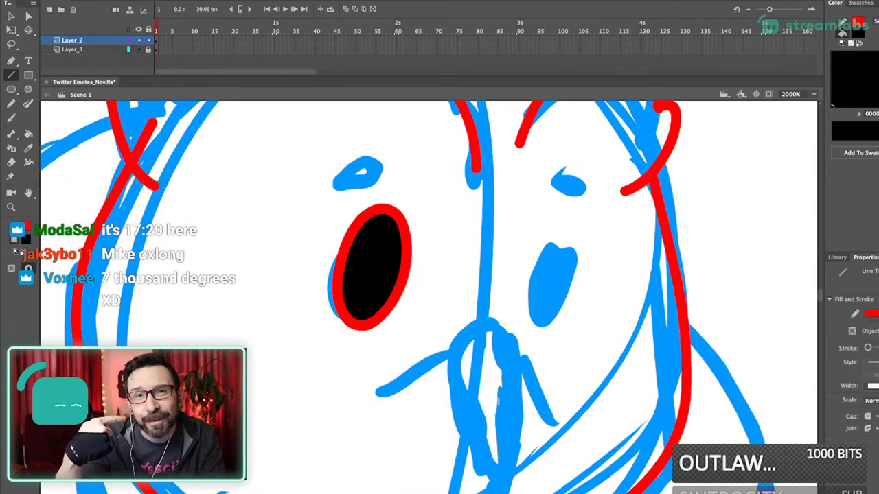
pyautogui.moveTo(306, 331)
pyautogui.mouseDown()
pyautogui.moveTo(376, 372)
pyautogui.moveTo(345, 344)
pyautogui.moveTo(362, 293)
pyautogui.mouseUp()
pyautogui.press('v')
pyautogui.click(345, 345)
pyautogui.click(358, 309)
pyautogui.keyDown('shift'); pyautogui.click(358, 325); pyautogui.keyUp('shift')
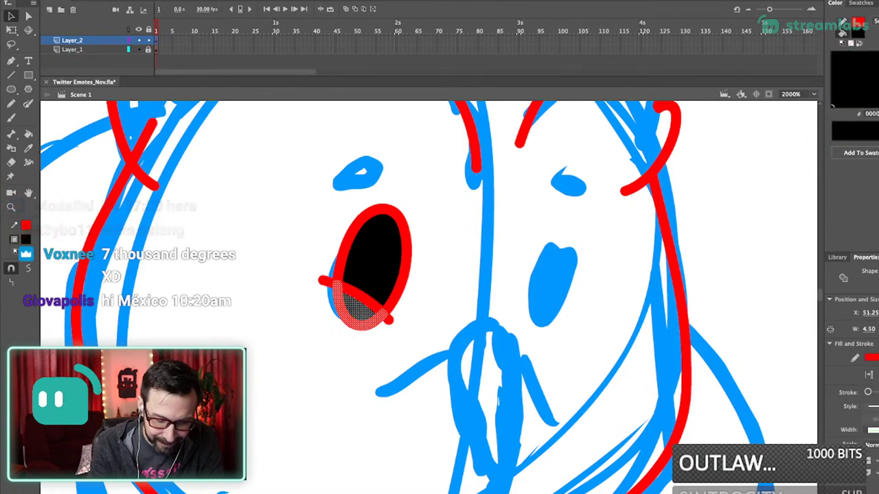
pyautogui.press('Delete')
# - Draw a slanted red lower-lid line across the bottom of the owl's right eye
pyautogui.press('super+1')
pyautogui.moveTo(388, 251); pyautogui.dragTo(497, 360)
pyautogui.moveTo(302, 239); pyautogui.dragTo(463, 400)
pyautogui.moveTo(426, 289); pyautogui.dragTo(416, 327)
pyautogui.moveTo(395, 199); pyautogui.dragTo(509, 408)
pyautogui.press('n')
pyautogui.moveTo(487, 346); pyautogui.dragTo(553, 314)
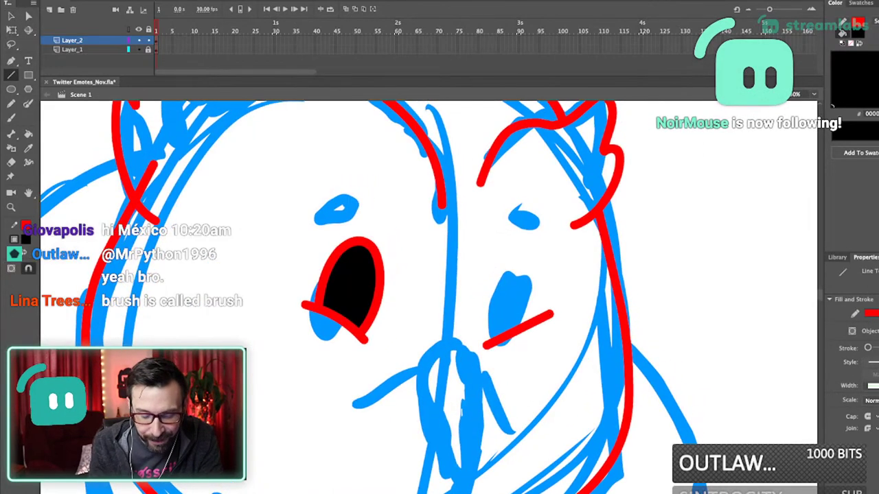
# - Duplicate the left eye's red outline, flip it horizontally, place it over the right eye, and narrow and slant it to fit
pyautogui.keyDown('super'); pyautogui.click(380, 280); pyautogui.keyUp('super')
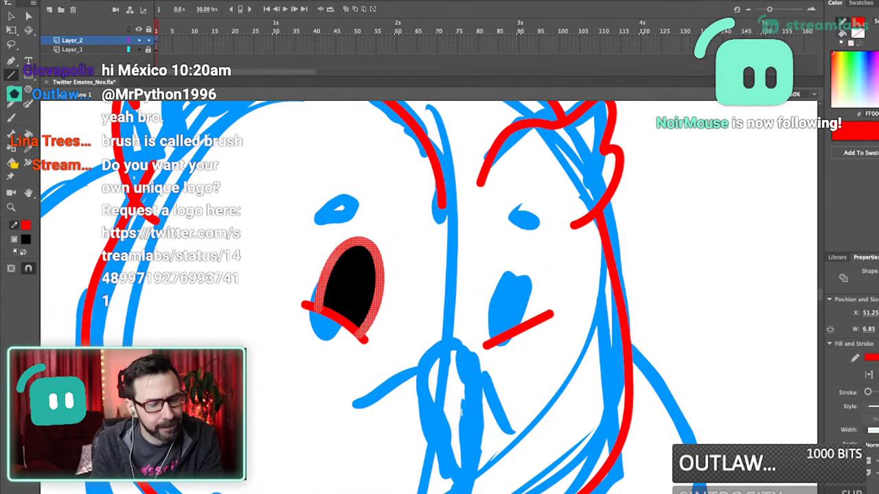
pyautogui.moveTo(379, 282); pyautogui.dragTo(363, 269)
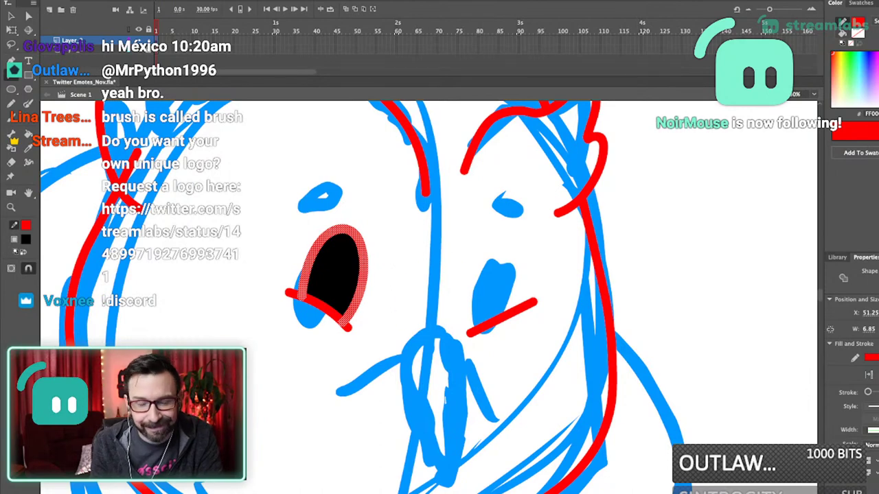
pyautogui.press('super+v')
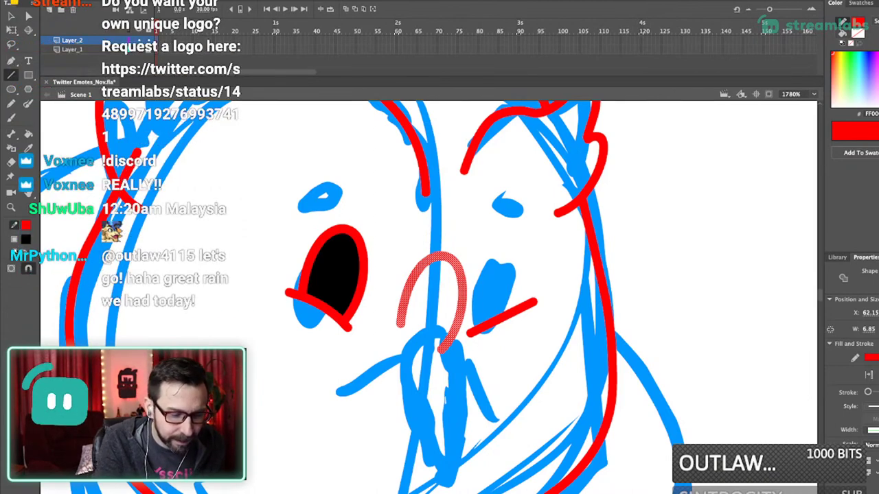
pyautogui.press('super+shift+h')
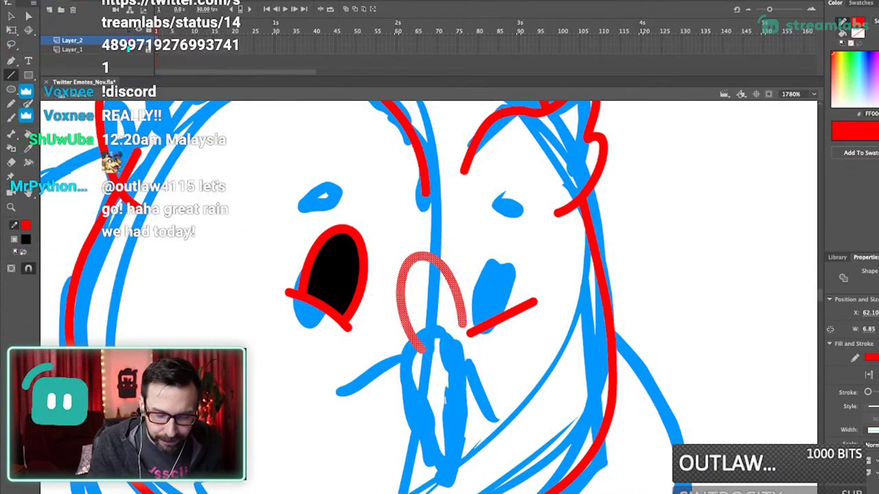
pyautogui.press('v')
pyautogui.moveTo(440, 256)
pyautogui.mouseDown()
pyautogui.moveTo(501, 247)
pyautogui.moveTo(489, 240)
pyautogui.moveTo(500, 246)
pyautogui.mouseUp()
pyautogui.press('q')
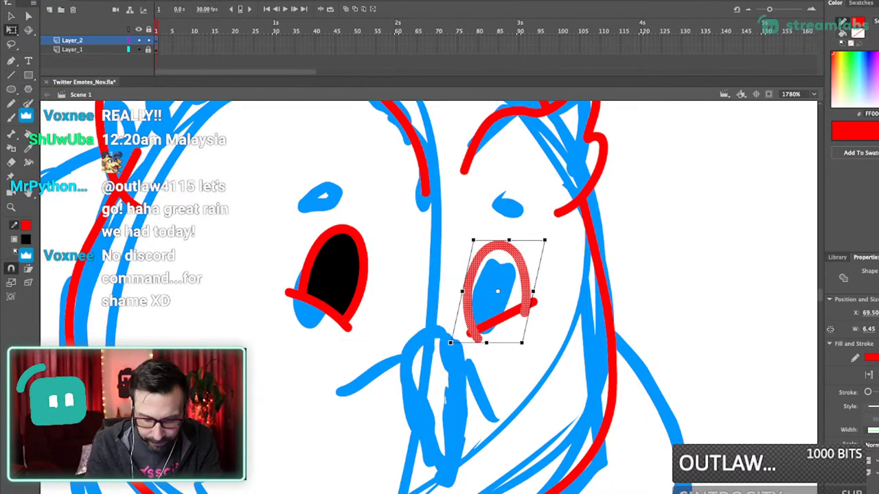
# - Extend the right eye's outline past the lower-lid line and delete both ends that stick out below it
pyautogui.click(564, 318)
pyautogui.moveTo(524, 314); pyautogui.dragTo(526, 334)
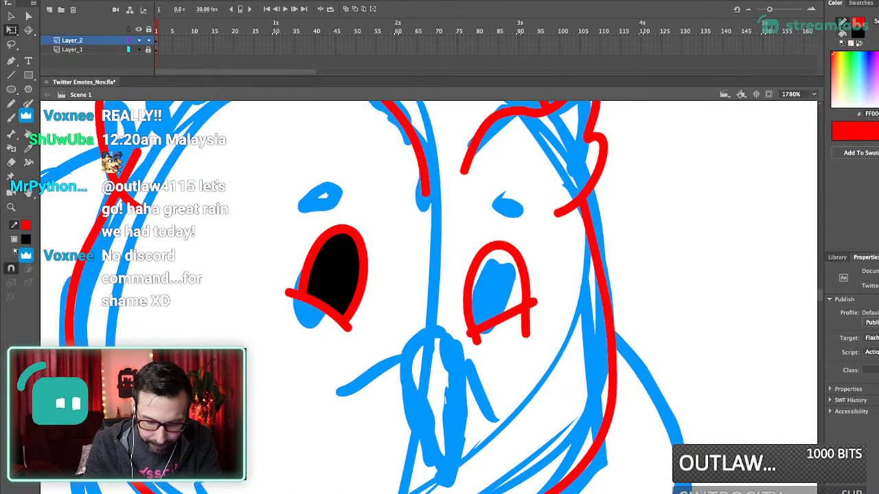
pyautogui.click(526, 323)
pyautogui.keyDown('shift'); pyautogui.click(476, 339); pyautogui.keyUp('shift')
pyautogui.press('Delete')
# - Fill the right eye with black using the Paint Bucket
pyautogui.press('super+3')
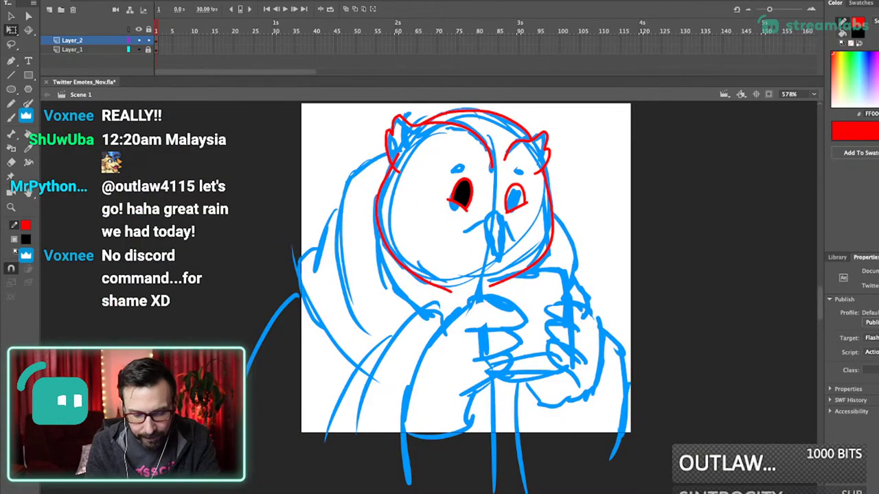
pyautogui.moveTo(385, 146); pyautogui.dragTo(555, 279)
pyautogui.press('k')
pyautogui.click(564, 257)
pyautogui.press('super+3')
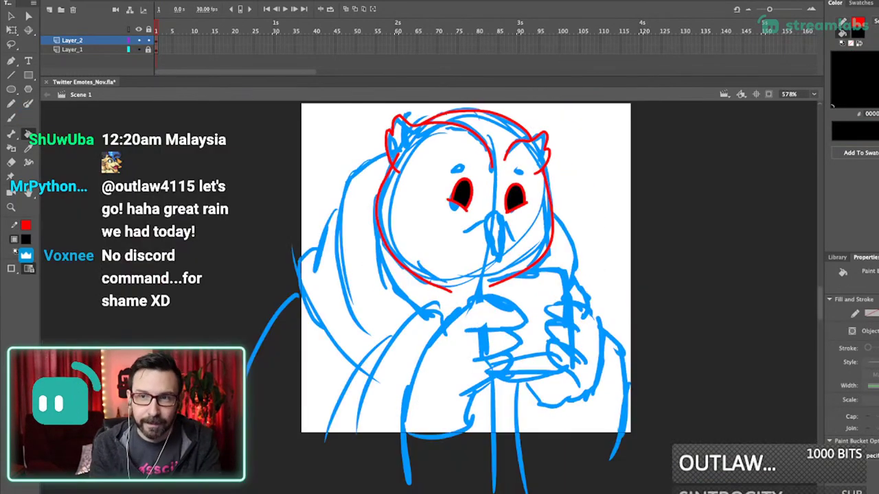
# - Trace the two lower fingers of the owl's left wing in red pencil where they wrap around the cup
pyautogui.moveTo(467, 268); pyautogui.dragTo(479, 269)
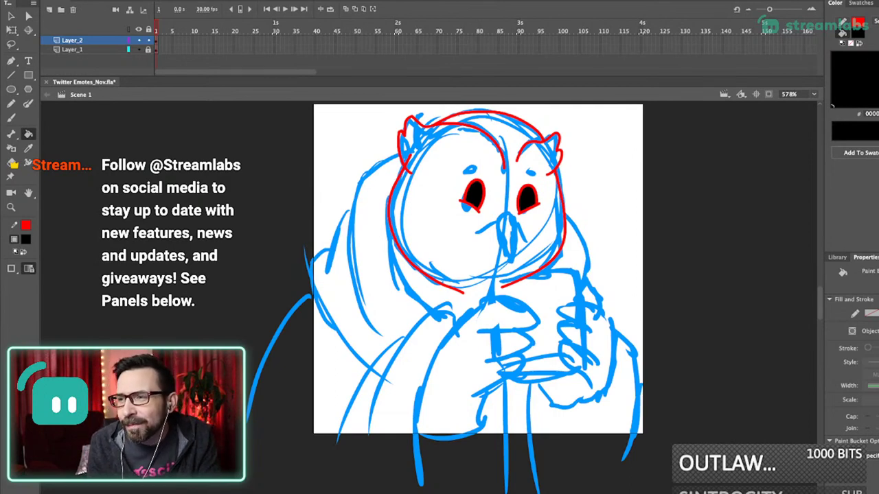
pyautogui.moveTo(480, 268)
pyautogui.mouseDown()
pyautogui.moveTo(503, 247)
pyautogui.moveTo(475, 280)
pyautogui.moveTo(481, 263)
pyautogui.mouseUp()
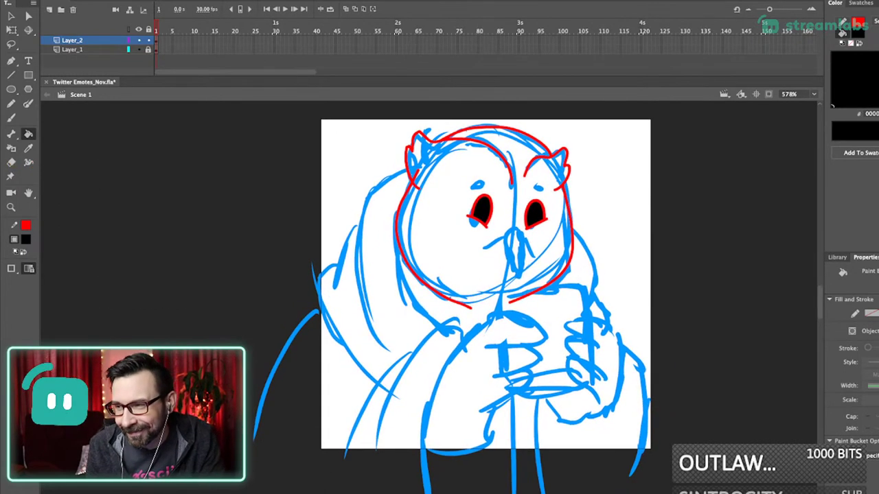
pyautogui.press('y')
pyautogui.moveTo(536, 291); pyautogui.dragTo(543, 318)
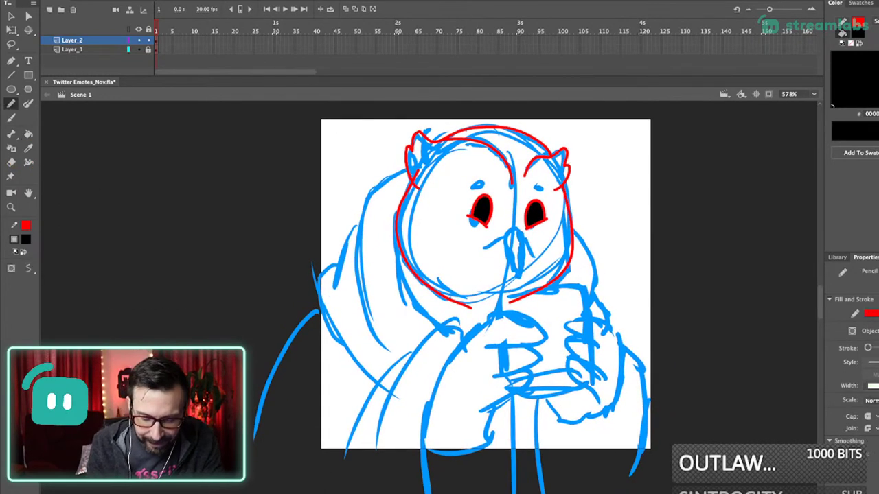
pyautogui.moveTo(481, 289); pyautogui.dragTo(503, 257)
pyautogui.scroll(3, 549, 386)
pyautogui.moveTo(479, 372); pyautogui.dragTo(560, 308)
pyautogui.moveTo(491, 317); pyautogui.dragTo(557, 323)
pyautogui.moveTo(496, 274); pyautogui.dragTo(567, 297)
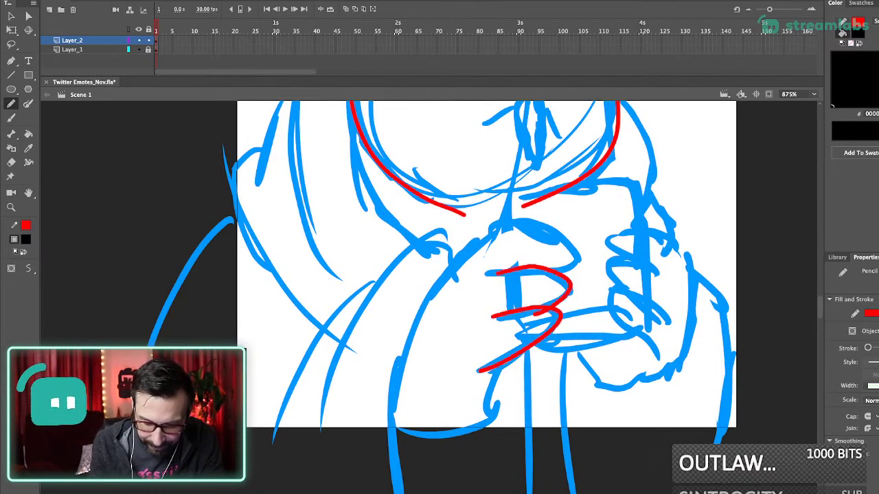
# - Trace the left wing's outline and top finger in red, and delete the line ends that overlap between the fingers
pyautogui.moveTo(443, 437)
pyautogui.mouseDown()
pyautogui.moveTo(401, 360)
pyautogui.moveTo(453, 251)
pyautogui.moveTo(541, 223)
pyautogui.mouseUp()
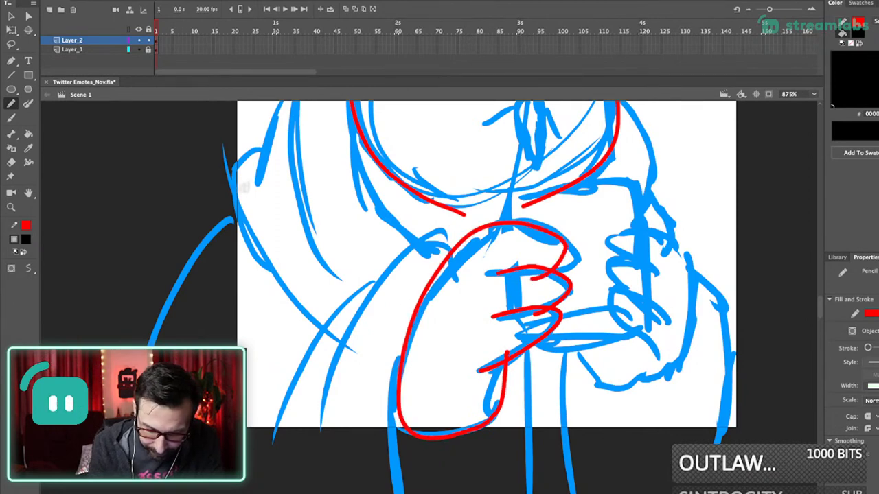
pyautogui.keyDown('super'); pyautogui.click(542, 276); pyautogui.keyUp('super')
pyautogui.keyDown('shift'); pyautogui.keyDown('super'); pyautogui.click(544, 312); pyautogui.keyUp('super'); pyautogui.keyUp('shift')
pyautogui.press('Delete')
# - Trace the owl's beak as a pointed red pencil outline between the eyes
pyautogui.press('super+1')
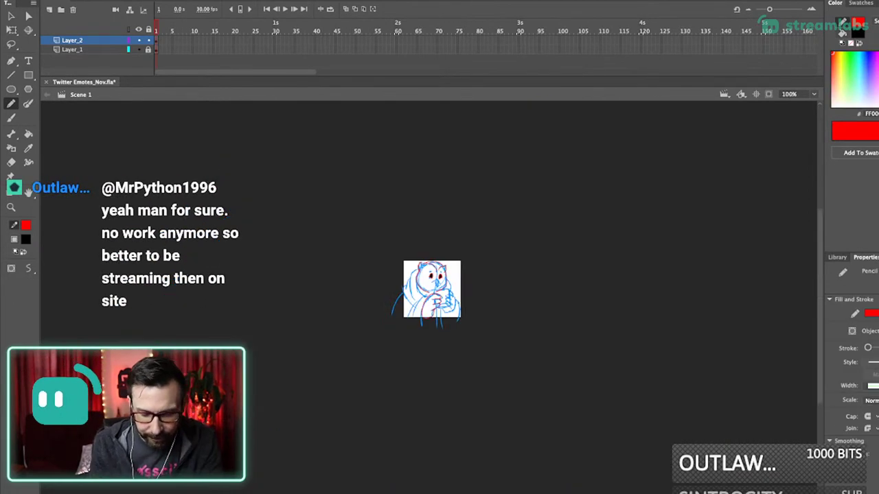
pyautogui.scroll(10, 435, 293)
pyautogui.moveTo(412, 275); pyautogui.dragTo(482, 242)
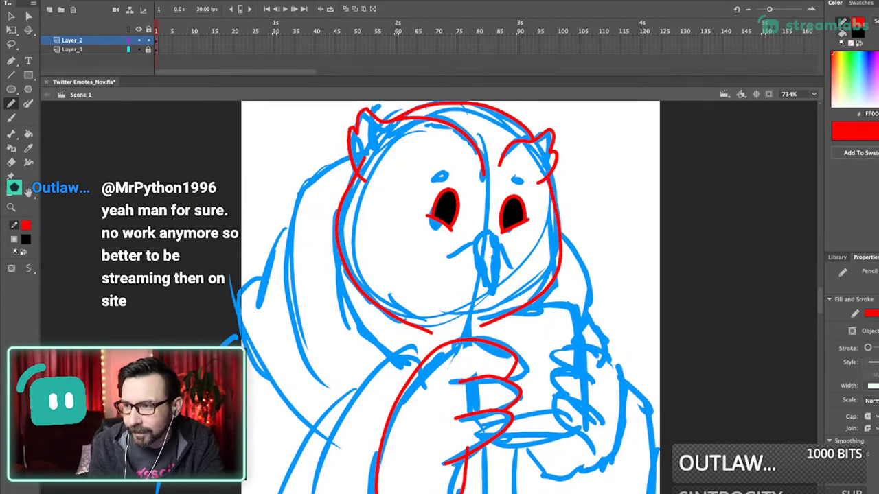
pyautogui.hscroll(-1, 447, 295)
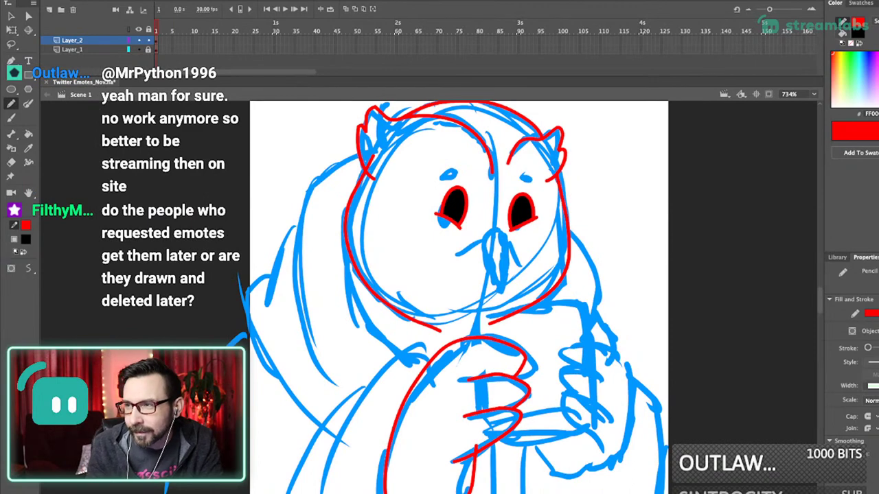
pyautogui.hscroll(-2, 446, 296)
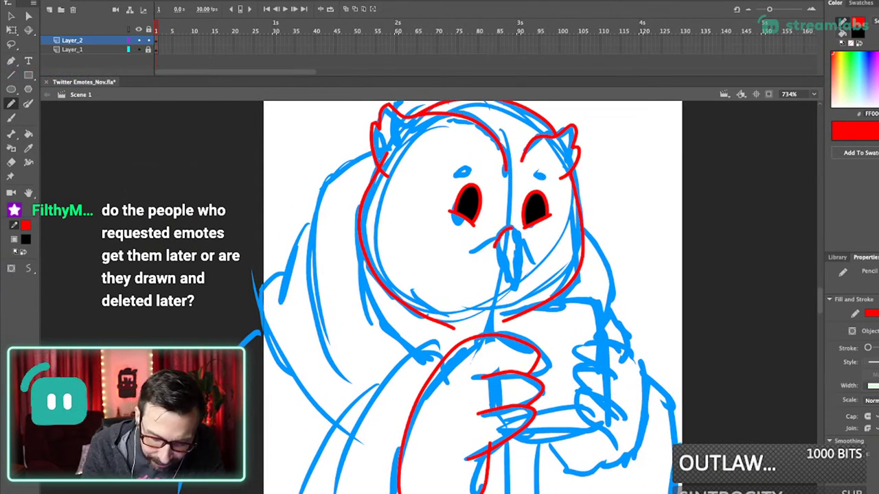
# - Smooth the left edge of the beak outline and pull it outward into a corner toward the cheek
pyautogui.click(496, 242)
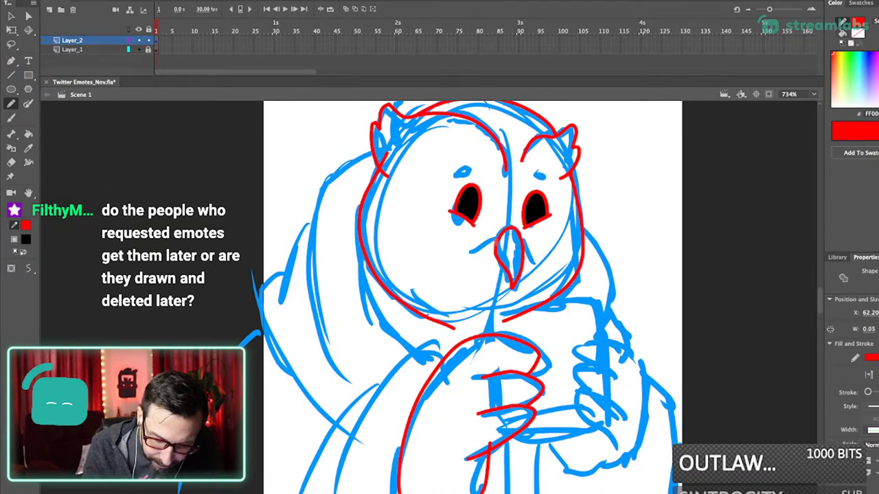
pyautogui.press('super+z')
pyautogui.scroll(5, 537, 259)
pyautogui.hscroll(-2, 537, 258)
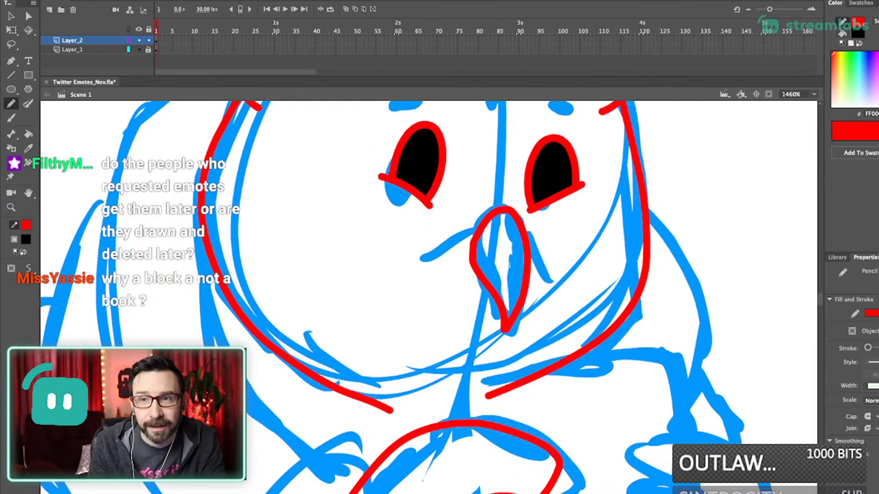
pyautogui.press('v')
pyautogui.click(489, 285)
pyautogui.keyDown('shift'); pyautogui.click(474, 244); pyautogui.keyUp('shift')
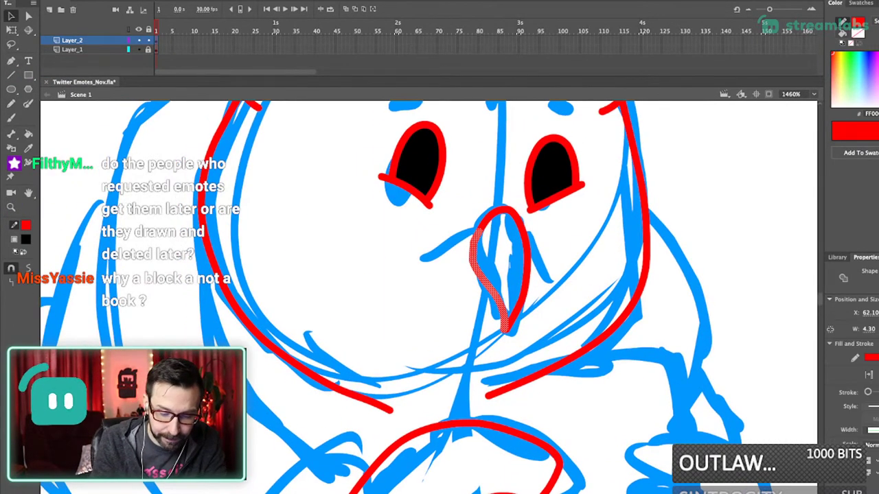
pyautogui.click(28, 268)
pyautogui.click(447, 282)
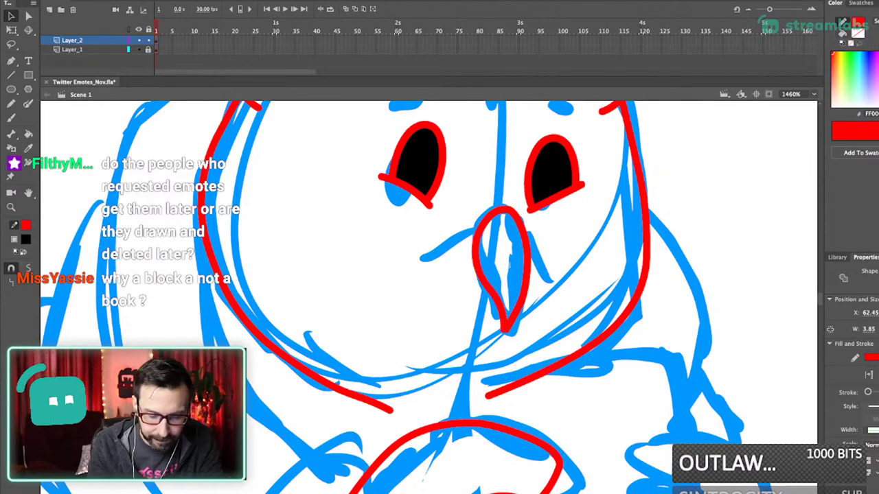
pyautogui.moveTo(474, 266)
pyautogui.mouseDown()
pyautogui.moveTo(455, 256)
pyautogui.moveTo(475, 235)
pyautogui.mouseUp()
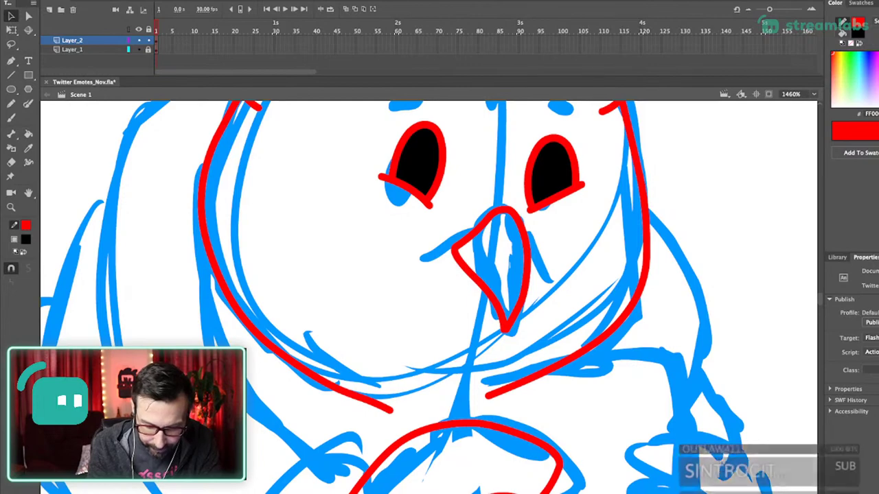
# - Pencil a small curved mouth corner beside the beak in red and delete the line end crossing into the beak
pyautogui.hotkey('shift', 'y')
pyautogui.moveTo(457, 251)
pyautogui.mouseDown()
pyautogui.moveTo(429, 233)
pyautogui.moveTo(436, 228)
pyautogui.moveTo(452, 262)
pyautogui.mouseUp()
pyautogui.keyDown('super'); pyautogui.click(445, 257); pyautogui.keyUp('super')
pyautogui.moveTo(441, 304); pyautogui.dragTo(471, 310)
pyautogui.keyDown('super'); pyautogui.click(460, 308); pyautogui.keyUp('super')
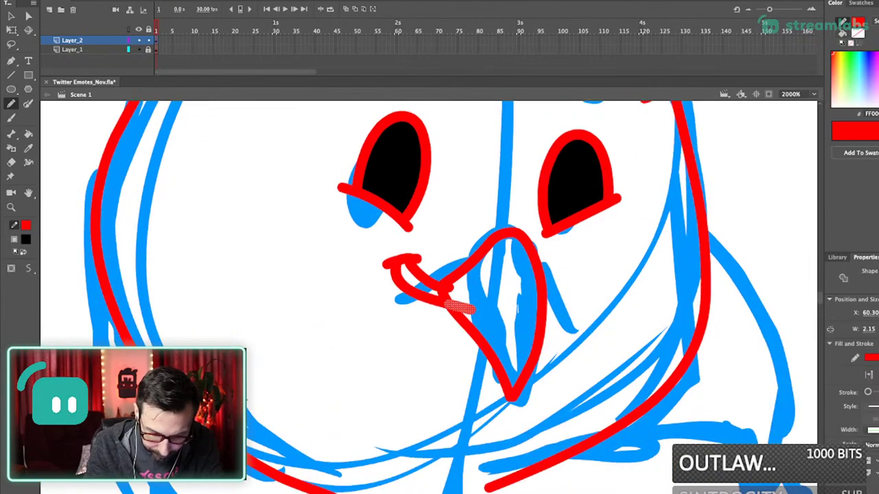
pyautogui.press('Delete')
# - Clean up the mouth corner into a closed pointed shape joined to the beak, deleting the surplus line pieces
pyautogui.press('v')
pyautogui.moveTo(408, 290); pyautogui.dragTo(404, 239)
pyautogui.click(405, 245)
pyautogui.press('Delete')
pyautogui.moveTo(412, 289)
pyautogui.mouseDown()
pyautogui.moveTo(443, 305)
pyautogui.moveTo(464, 286)
pyautogui.mouseUp()
pyautogui.click(451, 276)
pyautogui.press('Delete')
pyautogui.press('n')
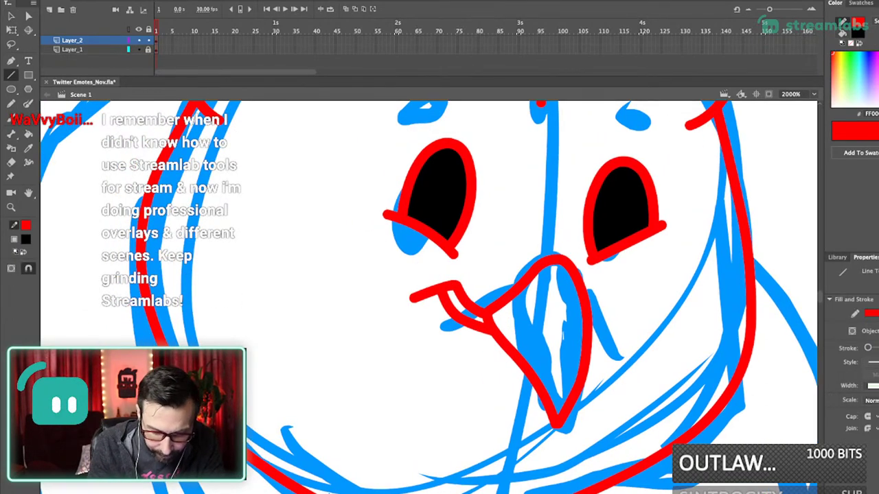
pyautogui.press('v')
pyautogui.click(447, 301)
pyautogui.press('Delete')
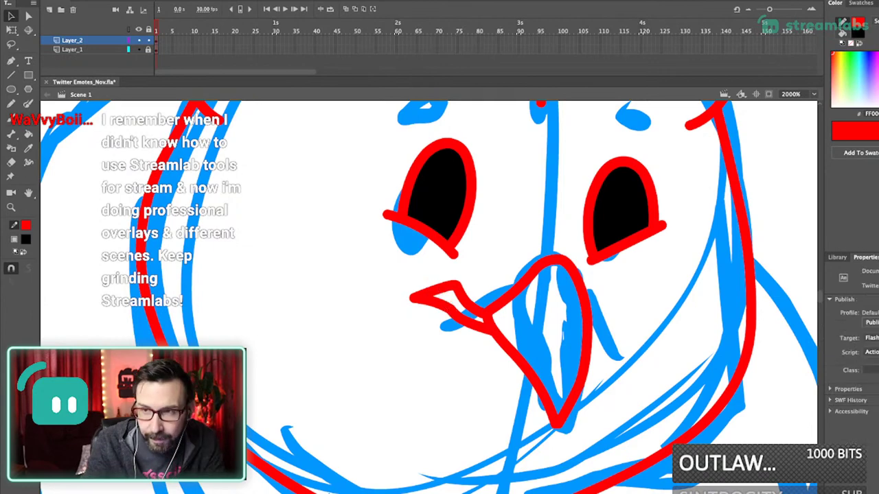
# - Recolour the whole sketch on Layer_1 to a lighter blue
pyautogui.press('super+3')
pyautogui.hscroll(-2, 450, 297)
pyautogui.scroll(-1, 450, 297)
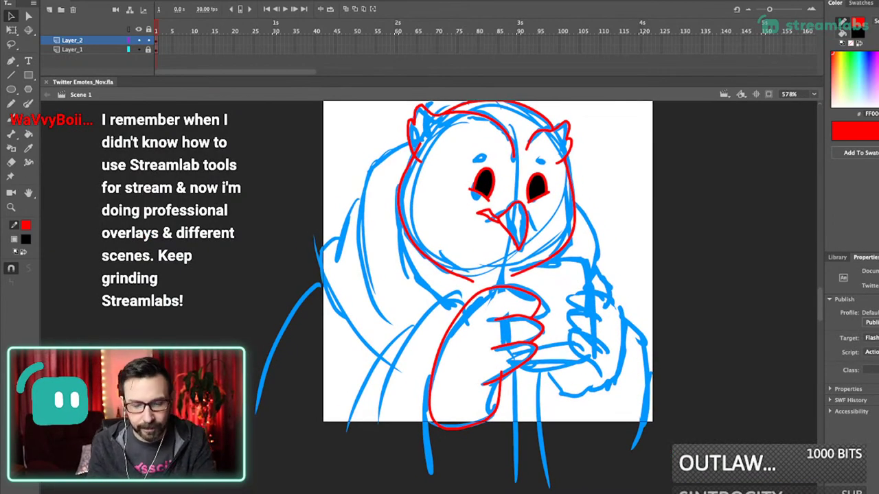
pyautogui.scroll(3, 486, 282)
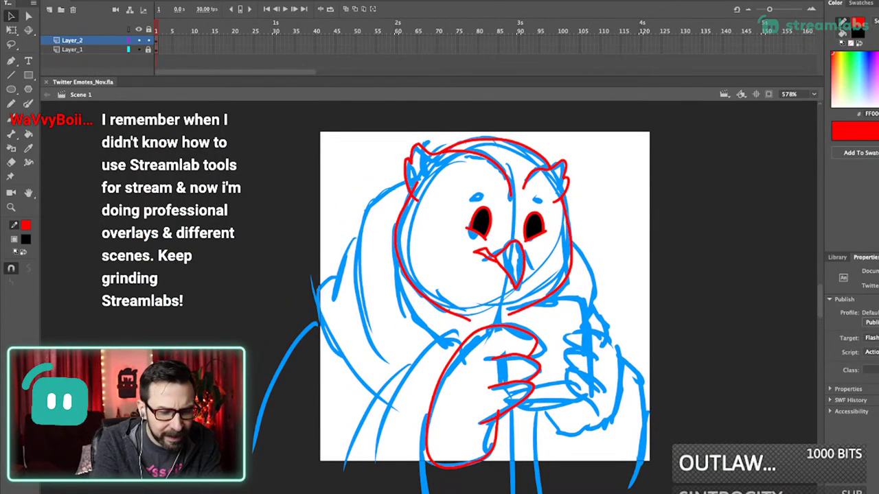
pyautogui.click(73, 49)
pyautogui.press('Escape')
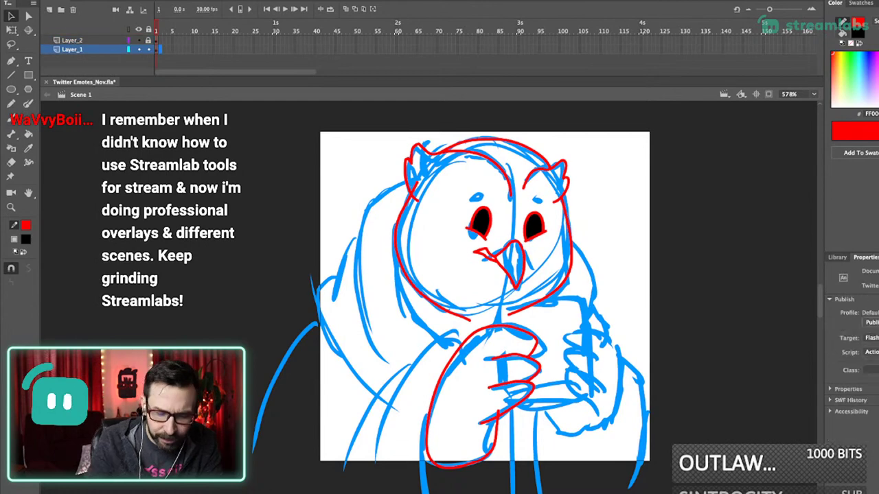
pyautogui.click(156, 49)
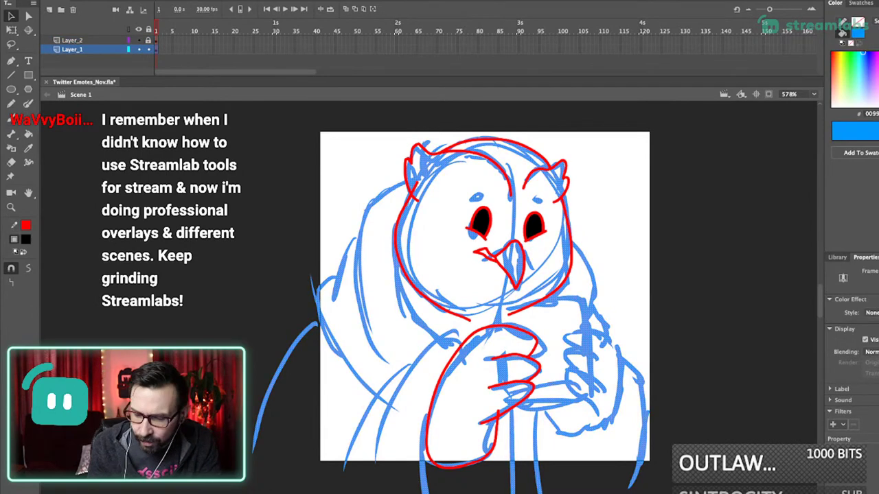
pyautogui.hotkey('ctrl', 'a')
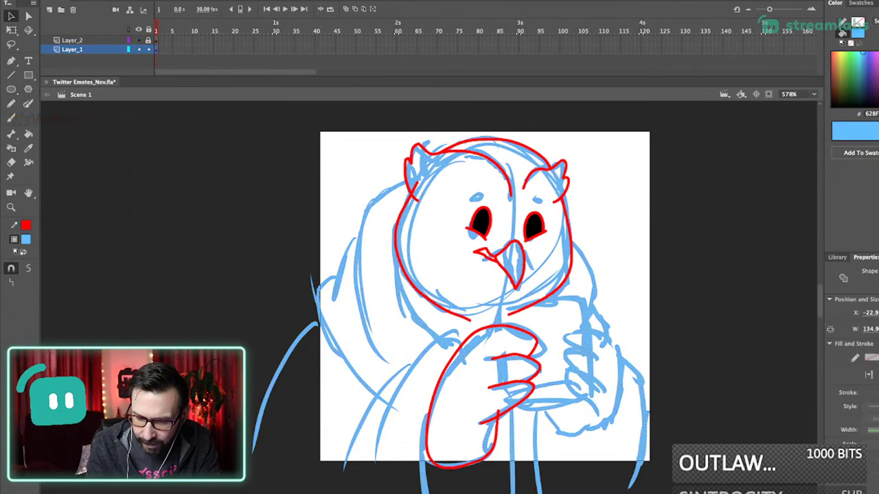
pyautogui.press('Escape')
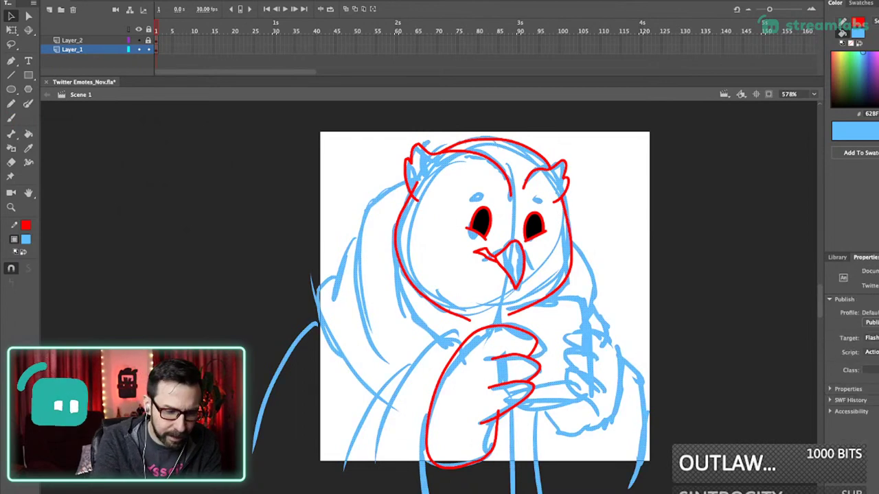
# - Return to the line art on Layer_2 and trim the loose end of the head outline under the left cheek
pyautogui.click(148, 40)
pyautogui.click(156, 40)
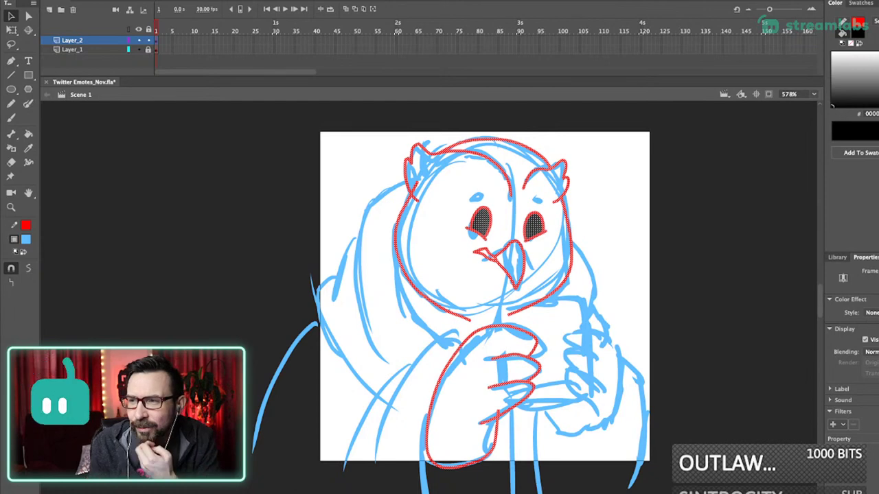
pyautogui.scroll(1, 485, 297)
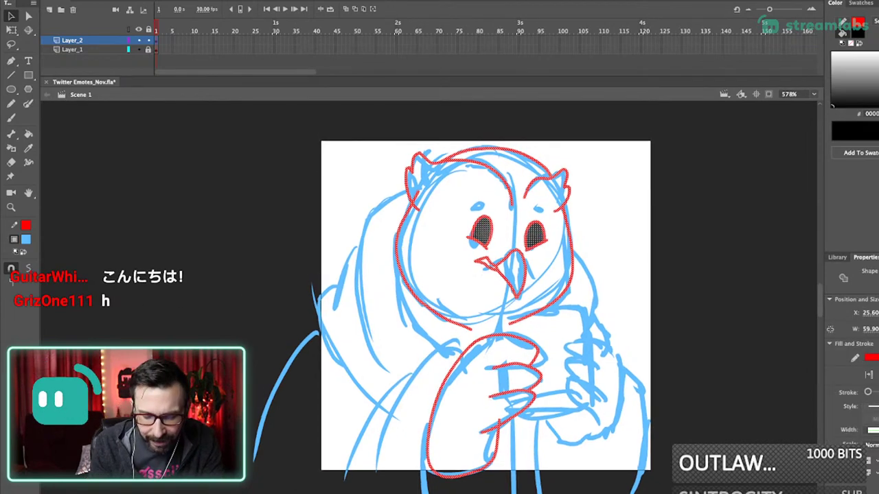
pyautogui.press('Escape')
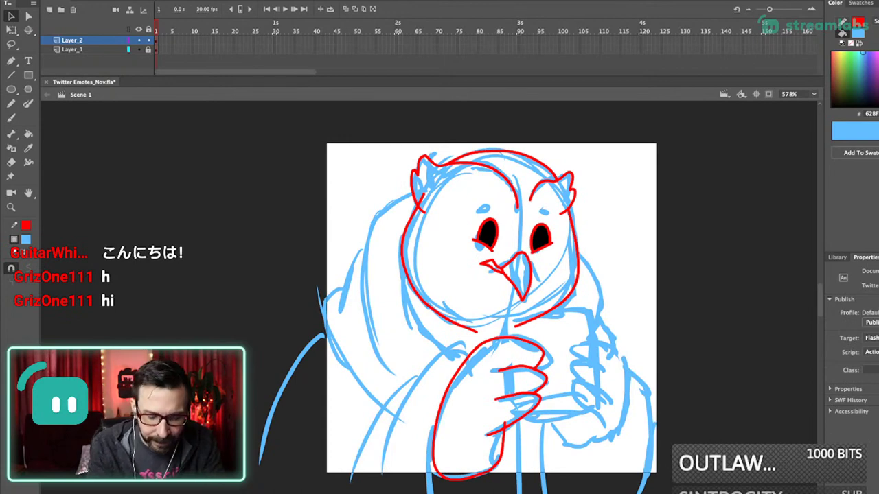
pyautogui.click(413, 291)
pyautogui.press('Escape')
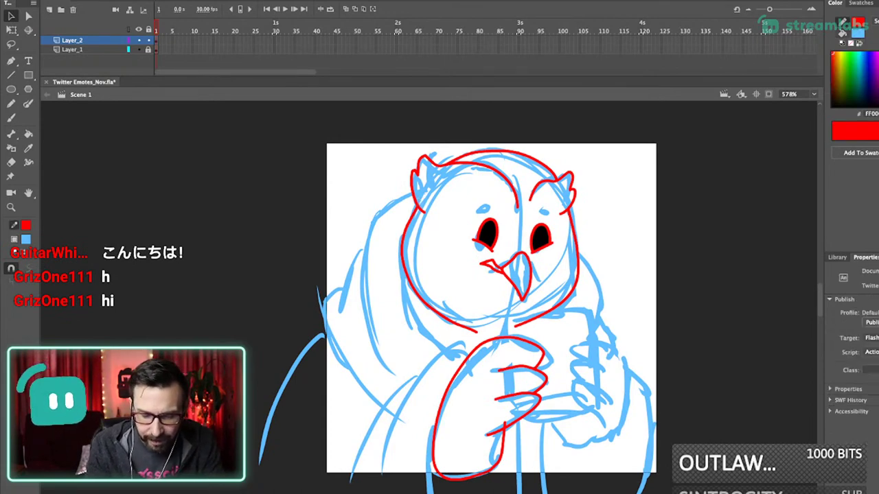
pyautogui.hscroll(-2, 465, 318)
pyautogui.moveTo(527, 325); pyautogui.dragTo(499, 335)
pyautogui.press('Delete')
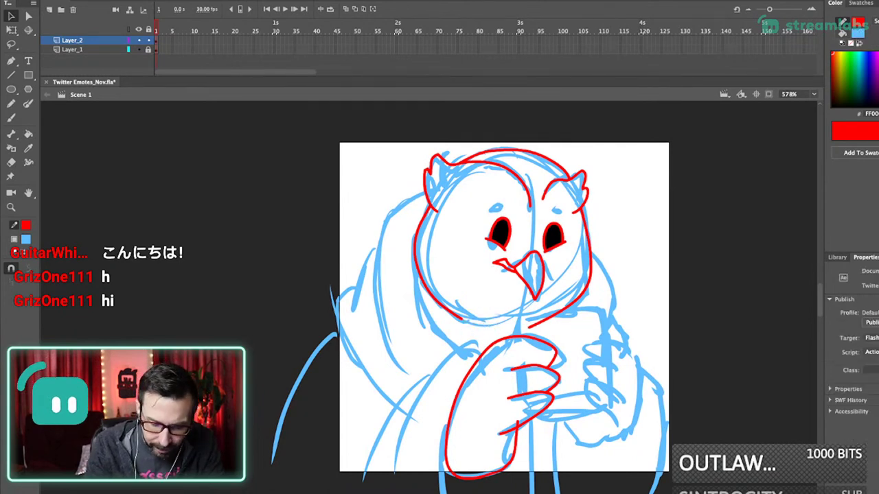
# - Trace the edge of the wrap in red pencil from beside the left cheek down to the wing holding the cup
pyautogui.press('y')
pyautogui.moveTo(504, 307); pyautogui.dragTo(546, 289)
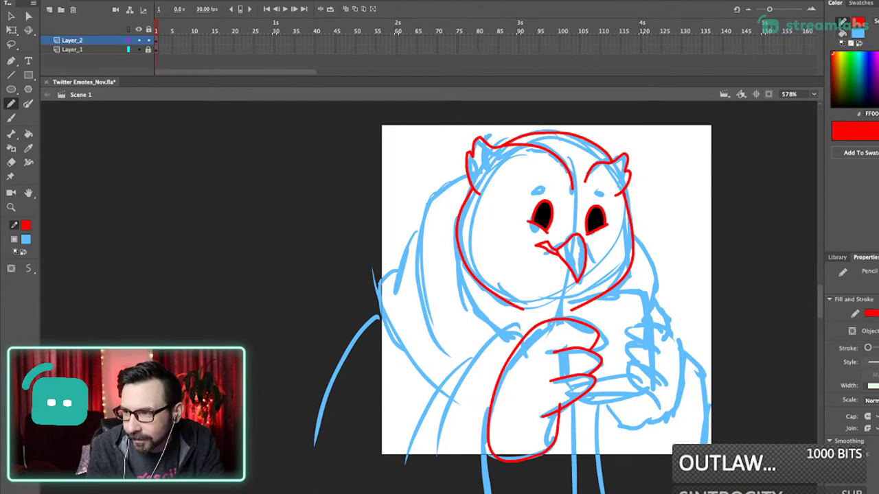
pyautogui.moveTo(546, 290); pyautogui.dragTo(566, 283)
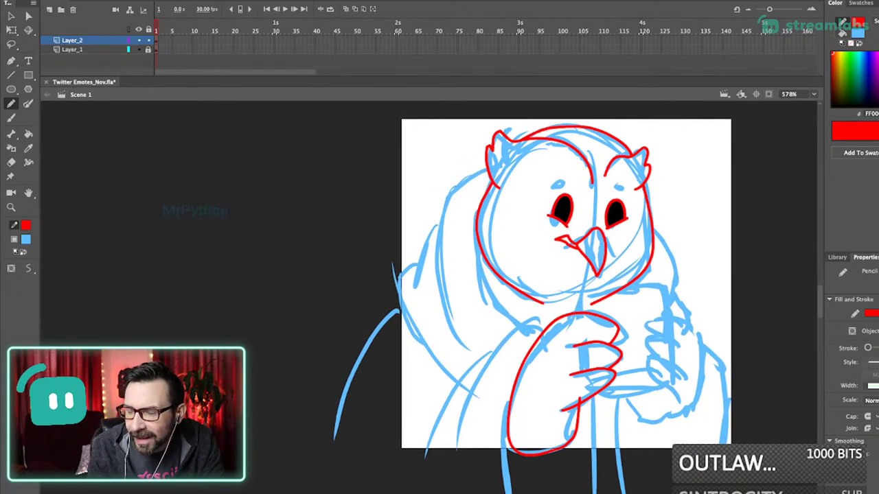
pyautogui.moveTo(566, 283); pyautogui.dragTo(571, 271)
pyautogui.moveTo(490, 209); pyautogui.dragTo(487, 226)
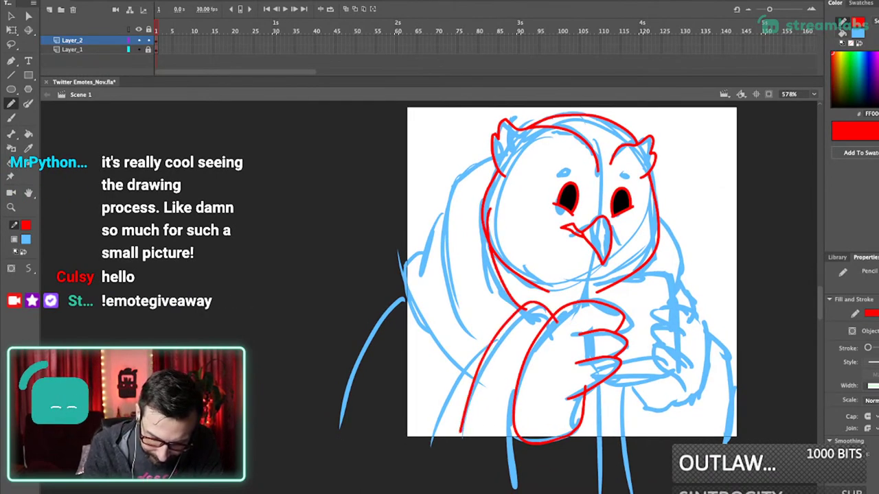
# - Trace two long curved folds sweeping down beside the left wing and delete the line end overlapping the wing
pyautogui.moveTo(542, 310)
pyautogui.mouseDown()
pyautogui.moveTo(471, 353)
pyautogui.moveTo(448, 438)
pyautogui.mouseUp()
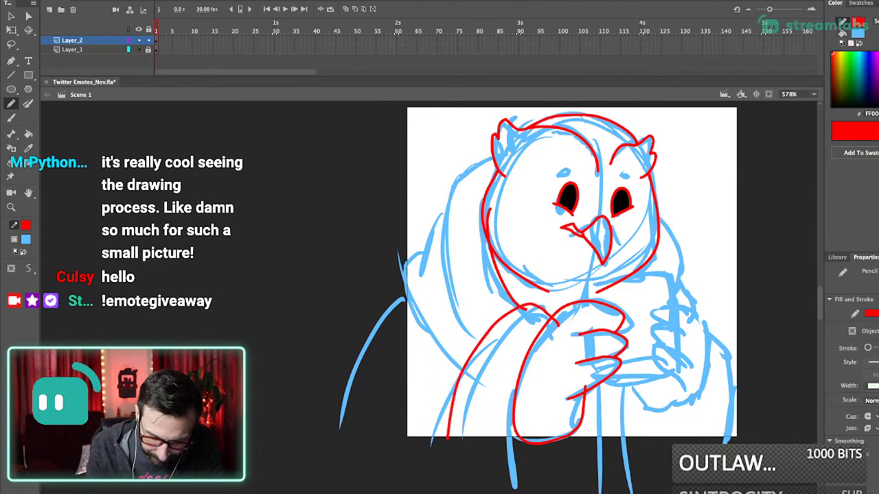
pyautogui.hotkey('ctrl', 'z')
pyautogui.moveTo(556, 323); pyautogui.dragTo(560, 320)
pyautogui.moveTo(564, 315)
pyautogui.mouseDown()
pyautogui.moveTo(538, 306)
pyautogui.moveTo(491, 344)
pyautogui.moveTo(460, 423)
pyautogui.mouseUp()
pyautogui.moveTo(519, 314)
pyautogui.mouseDown()
pyautogui.moveTo(427, 431)
pyautogui.moveTo(421, 454)
pyautogui.mouseUp()
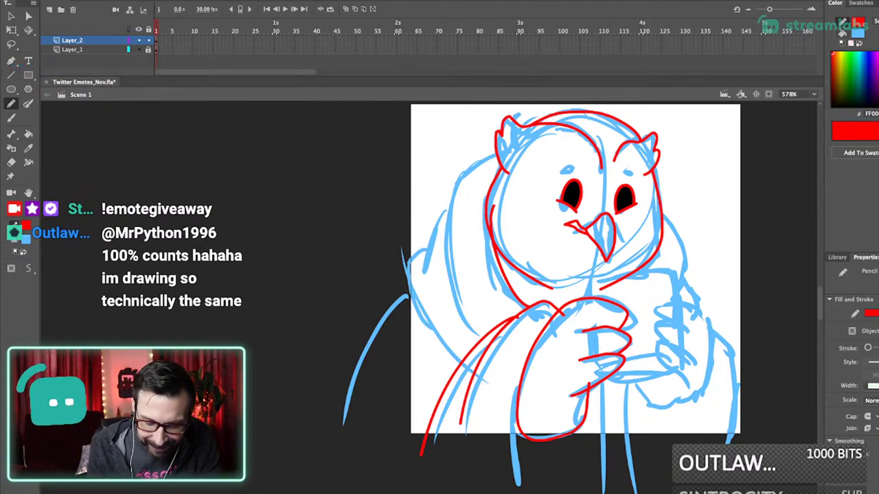
pyautogui.keyDown('ctrl'); pyautogui.click(562, 313); pyautogui.keyUp('ctrl')
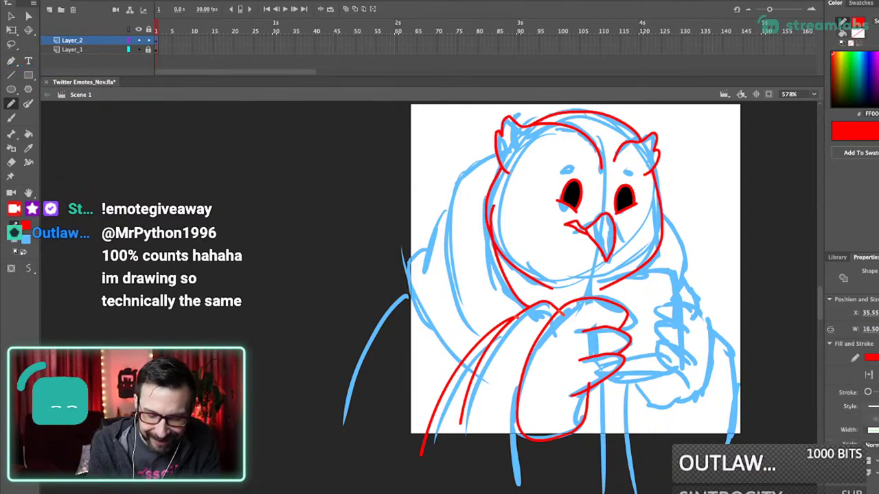
pyautogui.press('Delete')
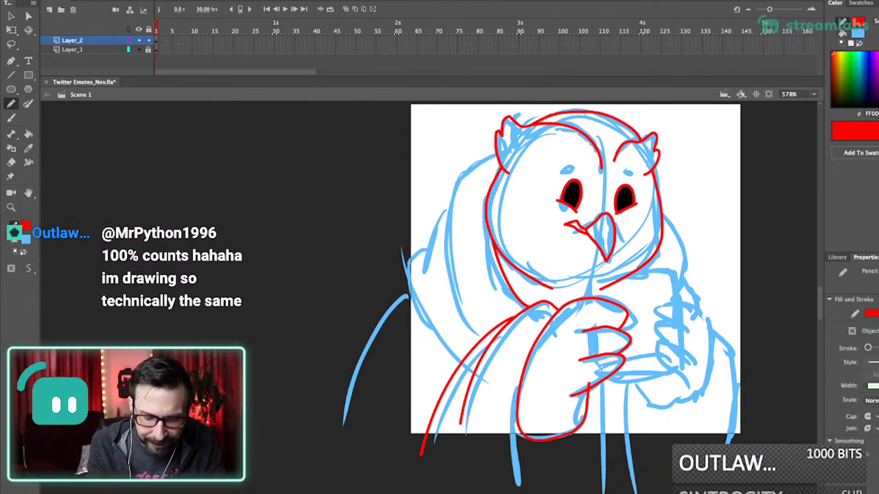
# - Trace the three stacked folds of the wrap along the owl's back, starting behind the left ear
pyautogui.moveTo(480, 261); pyautogui.dragTo(493, 272)
pyautogui.moveTo(520, 166)
pyautogui.mouseDown()
pyautogui.moveTo(463, 209)
pyautogui.moveTo(484, 340)
pyautogui.mouseUp()
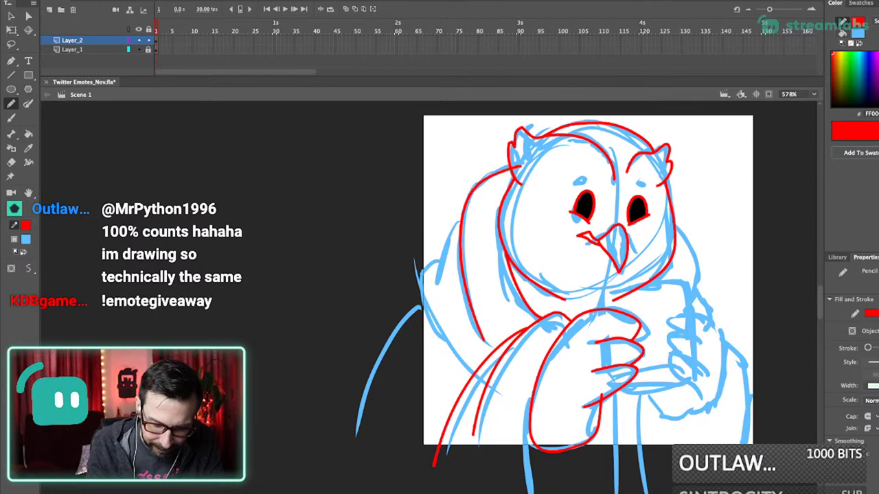
pyautogui.moveTo(467, 221); pyautogui.dragTo(443, 320)
pyautogui.moveTo(449, 259)
pyautogui.mouseDown()
pyautogui.moveTo(421, 285)
pyautogui.moveTo(453, 371)
pyautogui.mouseUp()
pyautogui.moveTo(429, 297)
pyautogui.mouseDown()
pyautogui.moveTo(447, 278)
pyautogui.moveTo(384, 440)
pyautogui.mouseUp()
pyautogui.hotkey('ctrl', 'z')
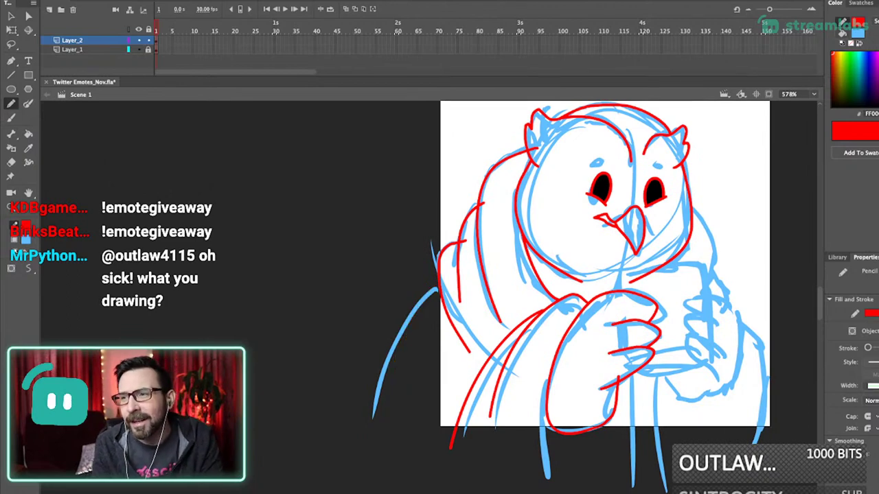
# - Trace the outermost fold at the lower left and draw a long baseline beneath the figure, below the canvas edge
pyautogui.moveTo(481, 309); pyautogui.dragTo(482, 306)
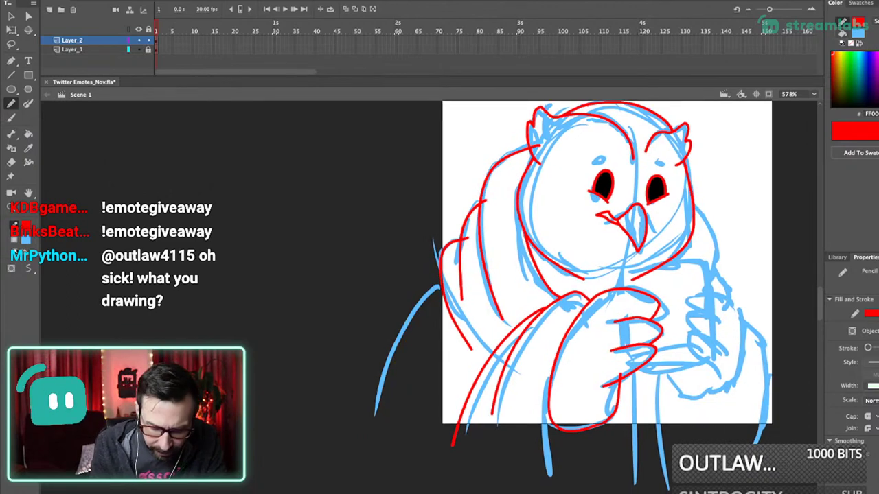
pyautogui.moveTo(442, 282); pyautogui.dragTo(397, 455)
pyautogui.moveTo(368, 409)
pyautogui.mouseDown()
pyautogui.moveTo(539, 449)
pyautogui.moveTo(735, 458)
pyautogui.mouseUp()
pyautogui.moveTo(590, 302); pyautogui.dragTo(562, 300)
pyautogui.hscroll(3, 577, 289)
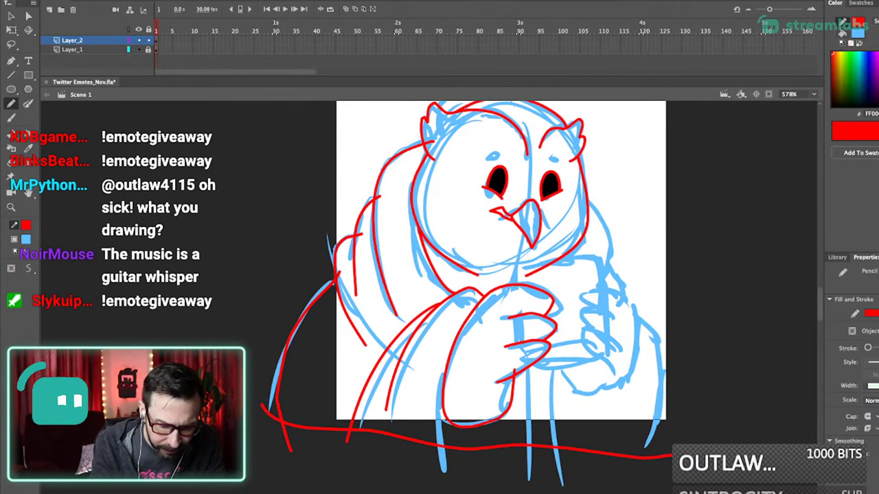
# - Delete the overlapping line ends where the back folds meet and add an inner crease line beside the largest fold
pyautogui.keyDown('super'); pyautogui.click(376, 198); pyautogui.keyUp('super')
pyautogui.keyDown('shift'); pyautogui.keyDown('super'); pyautogui.click(358, 235); pyautogui.keyUp('super'); pyautogui.keyUp('shift')
pyautogui.keyDown('shift'); pyautogui.keyDown('super'); pyautogui.click(337, 275); pyautogui.keyUp('super'); pyautogui.keyUp('shift')
pyautogui.press('Delete')
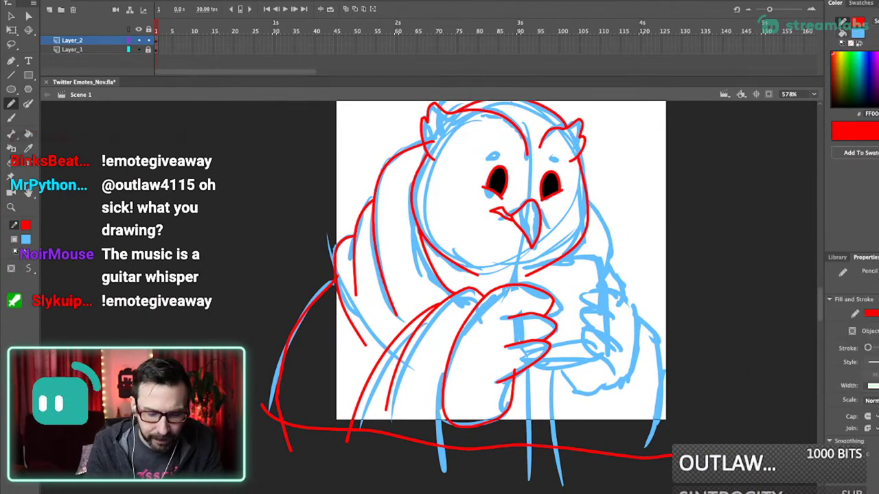
pyautogui.scroll(5, 387, 220)
pyautogui.moveTo(365, 177)
pyautogui.mouseDown()
pyautogui.moveTo(348, 275)
pyautogui.moveTo(409, 375)
pyautogui.mouseUp()
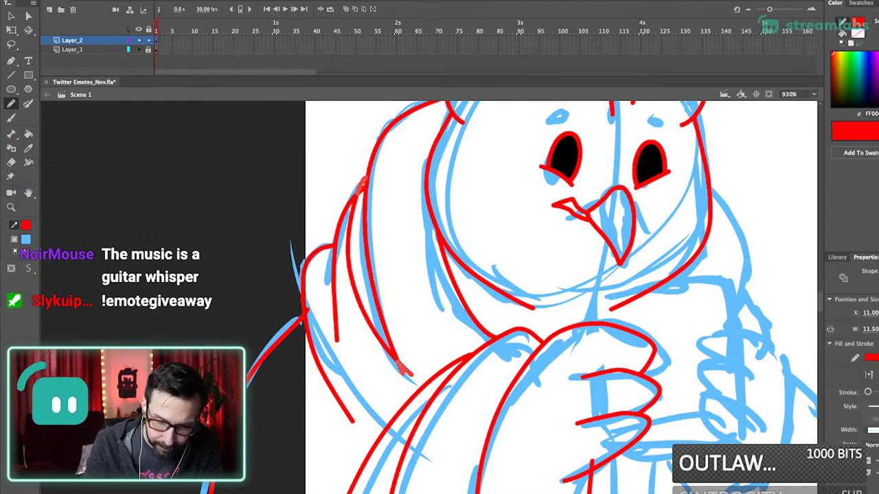
# - Trace the cup's curved rim and both of its straight sides in red between the owl's chin and hands
pyautogui.hotkey('ctrl', '1')
pyautogui.scroll(3, 438, 314)
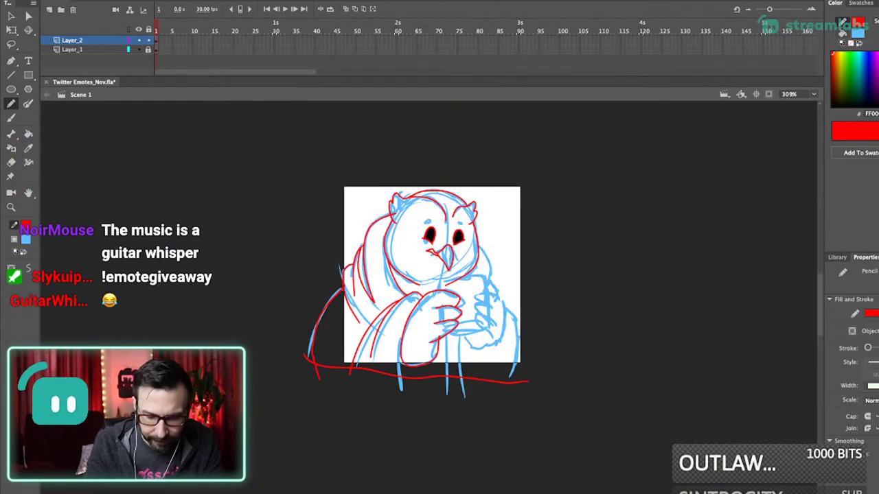
pyautogui.scroll(3, 446, 292)
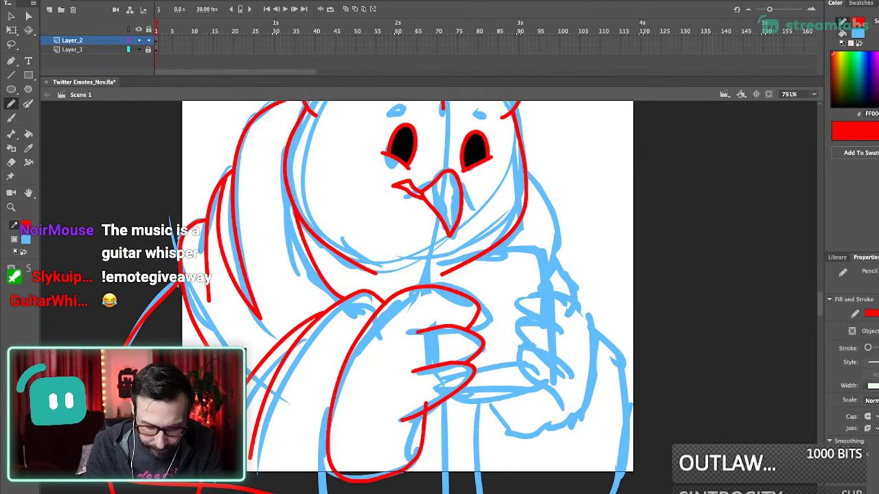
pyautogui.moveTo(427, 256); pyautogui.dragTo(426, 286)
pyautogui.moveTo(480, 245); pyautogui.dragTo(439, 262)
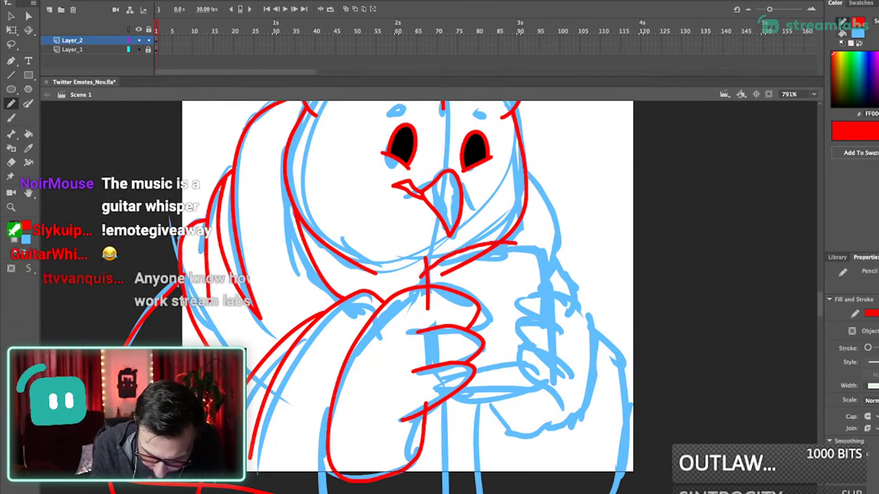
pyautogui.moveTo(540, 240)
pyautogui.mouseDown()
pyautogui.moveTo(544, 349)
pyautogui.moveTo(541, 247)
pyautogui.moveTo(547, 405)
pyautogui.mouseUp()
# - Delete the chin line crossing the cup, the overshooting rim ends and the cup side's end inside the front hand
pyautogui.press('super+z')
pyautogui.keyDown('super'); pyautogui.click(472, 259); pyautogui.keyUp('super')
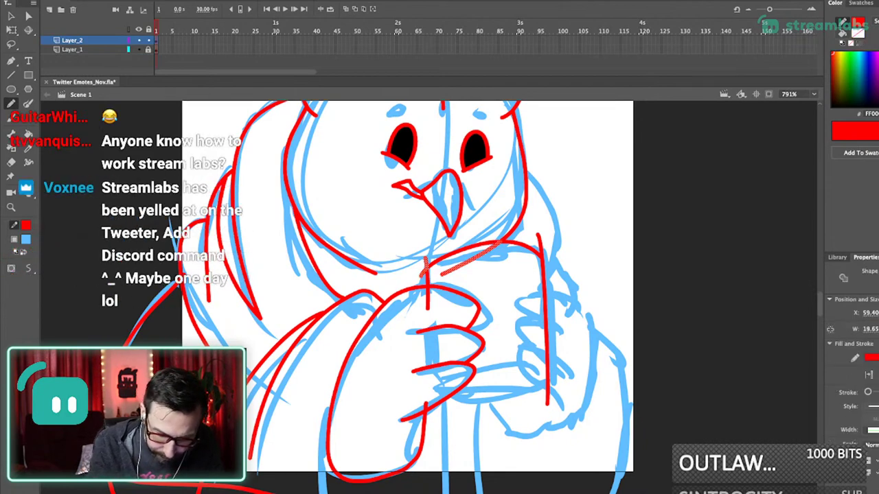
pyautogui.press('Delete')
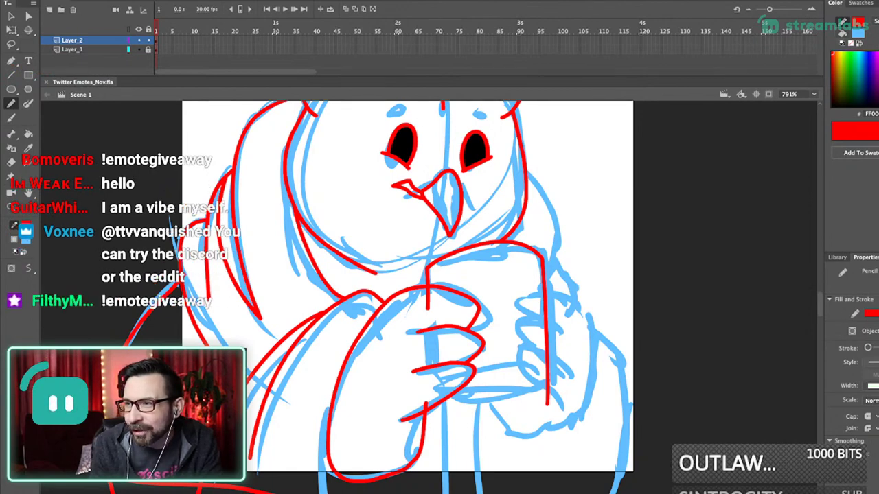
pyautogui.moveTo(425, 295); pyautogui.dragTo(433, 291)
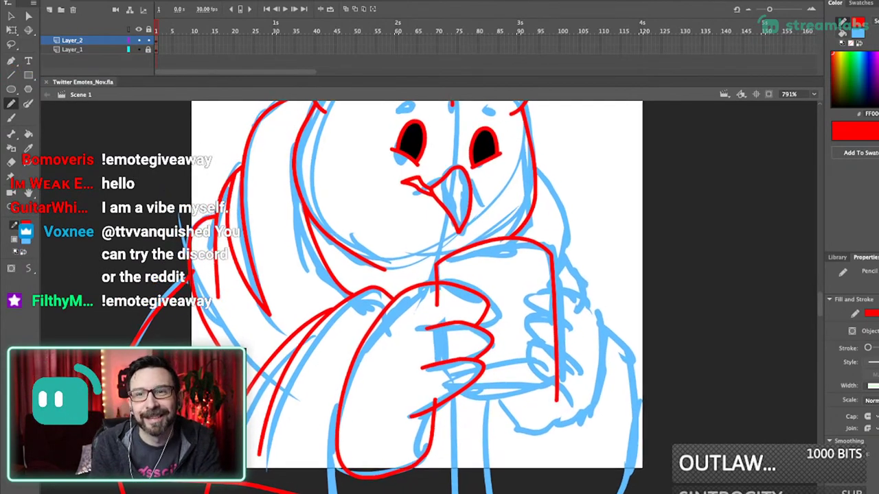
pyautogui.press('v')
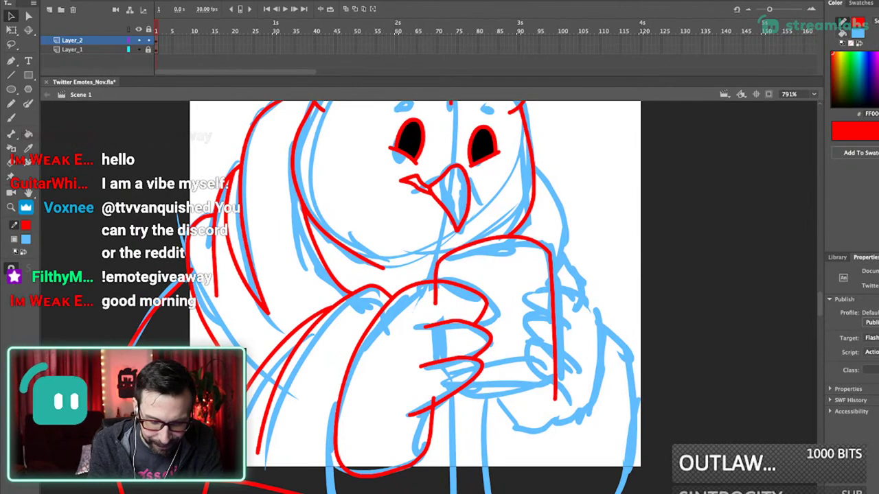
pyautogui.moveTo(435, 253); pyautogui.dragTo(455, 300)
pyautogui.hotkey('ctrl', 'z')
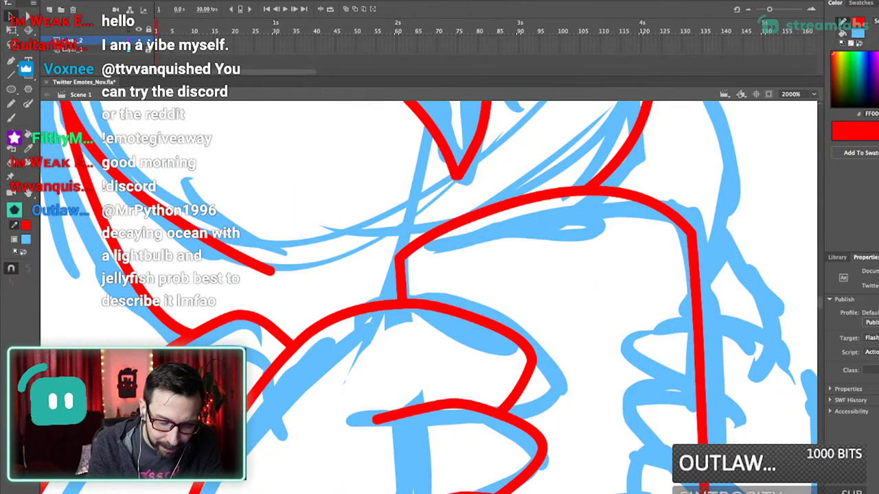
# - Extend the lower left face curve to meet the cup's upper left corner and bend it smoothly under the chin
pyautogui.hotkey('ctrl', '2')
pyautogui.scroll(-2, 436, 295)
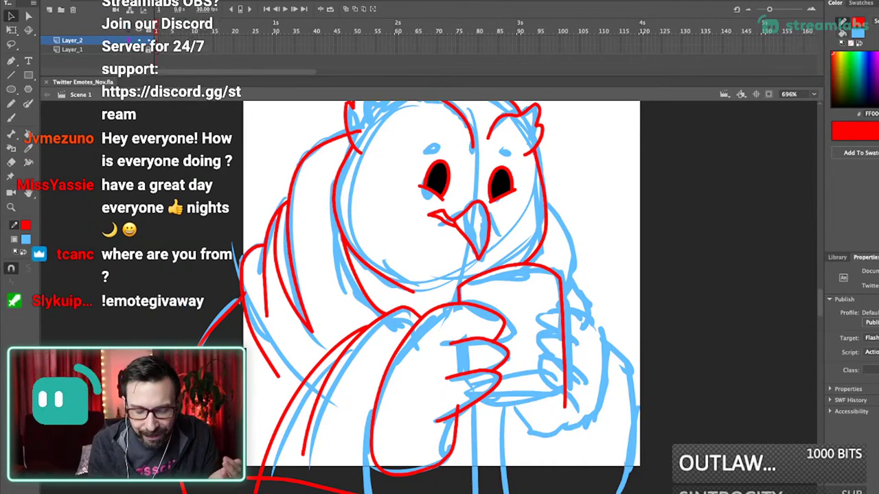
pyautogui.moveTo(439, 288); pyautogui.dragTo(465, 300)
pyautogui.moveTo(405, 281); pyautogui.dragTo(402, 283)
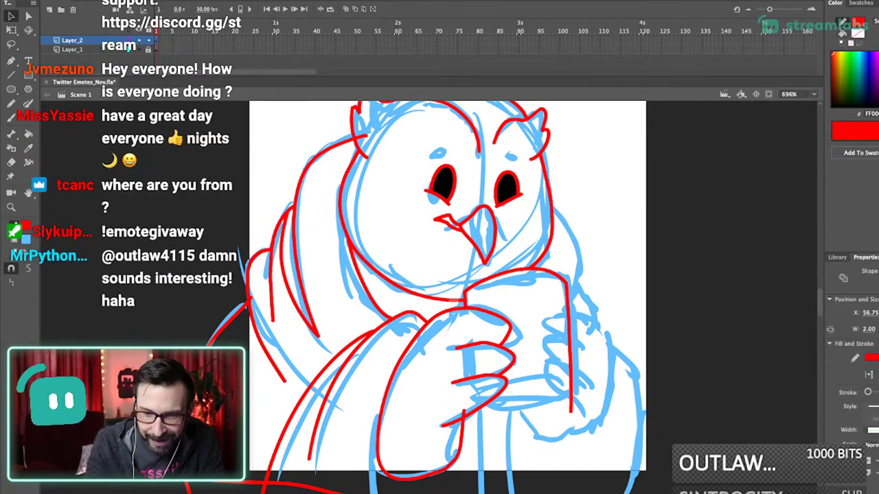
pyautogui.moveTo(450, 300); pyautogui.dragTo(465, 292)
pyautogui.moveTo(414, 284); pyautogui.dragTo(412, 287)
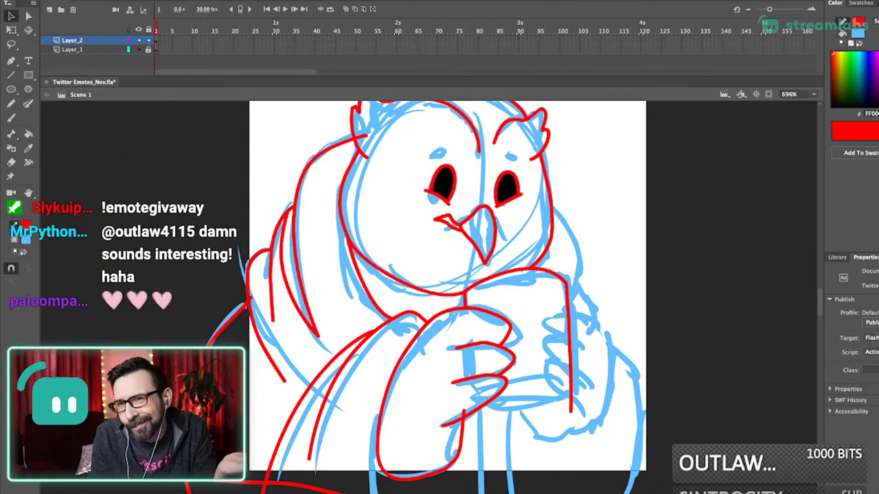
# - Draw a line from the neck fold to the cup's left side and bend it into a curve below the chin
pyautogui.press('n')
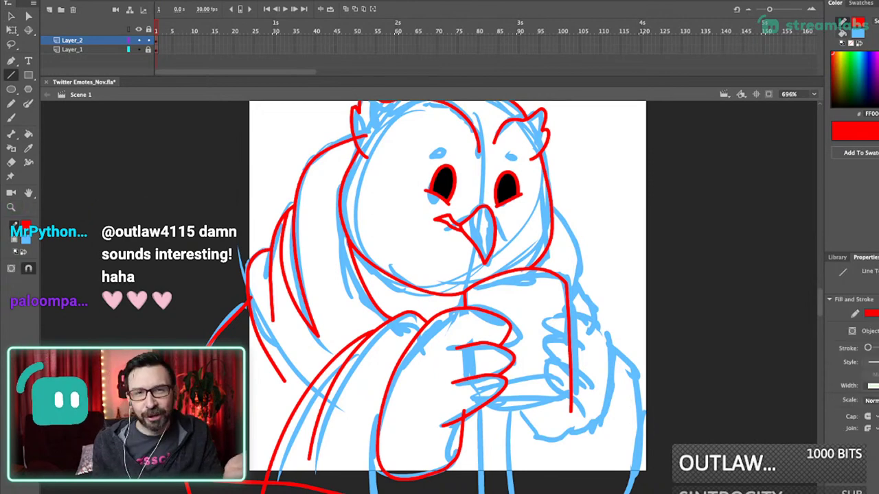
pyautogui.moveTo(348, 186); pyautogui.dragTo(458, 417)
pyautogui.moveTo(368, 279); pyautogui.dragTo(529, 311)
pyautogui.press('v')
pyautogui.moveTo(448, 295); pyautogui.dragTo(451, 312)
# - Delete the end of the front wing's line that pokes through the lowest finger
pyautogui.press('super+1')
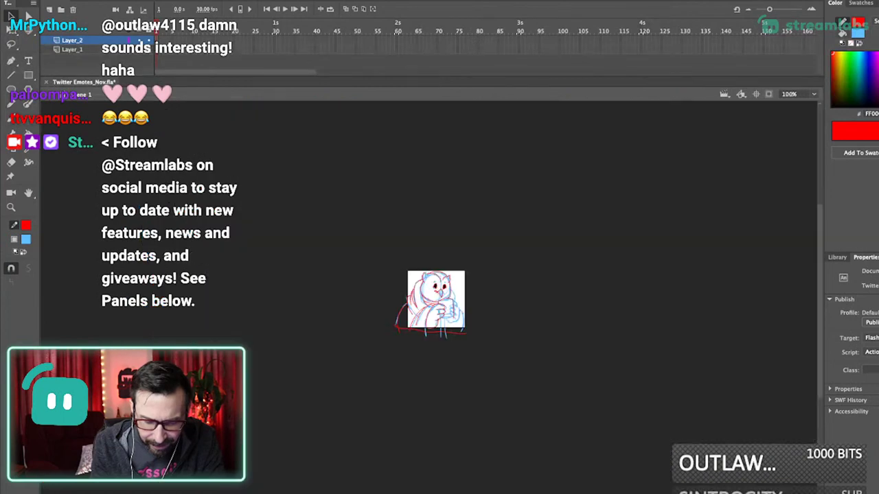
pyautogui.moveTo(432, 261); pyautogui.dragTo(461, 357)
pyautogui.moveTo(414, 165); pyautogui.dragTo(465, 404)
pyautogui.moveTo(412, 330); pyautogui.dragTo(468, 309)
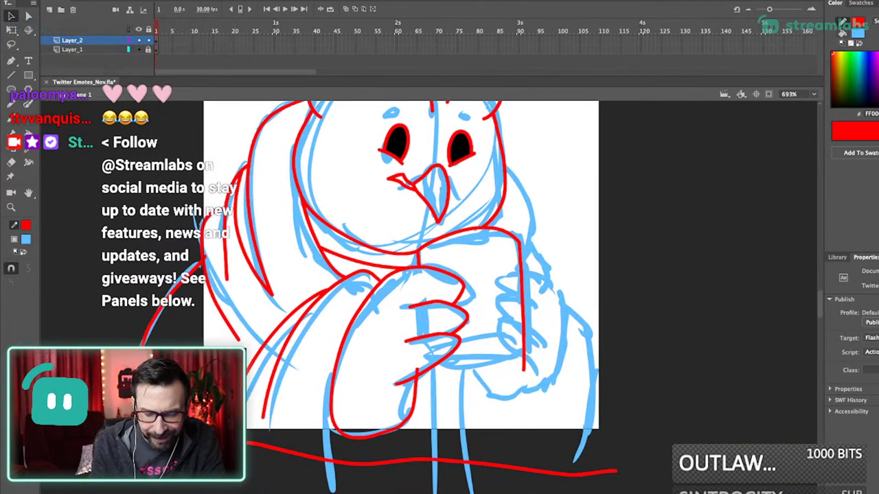
pyautogui.moveTo(440, 226); pyautogui.dragTo(481, 435)
pyautogui.moveTo(357, 371); pyautogui.dragTo(425, 340)
pyautogui.click(418, 344)
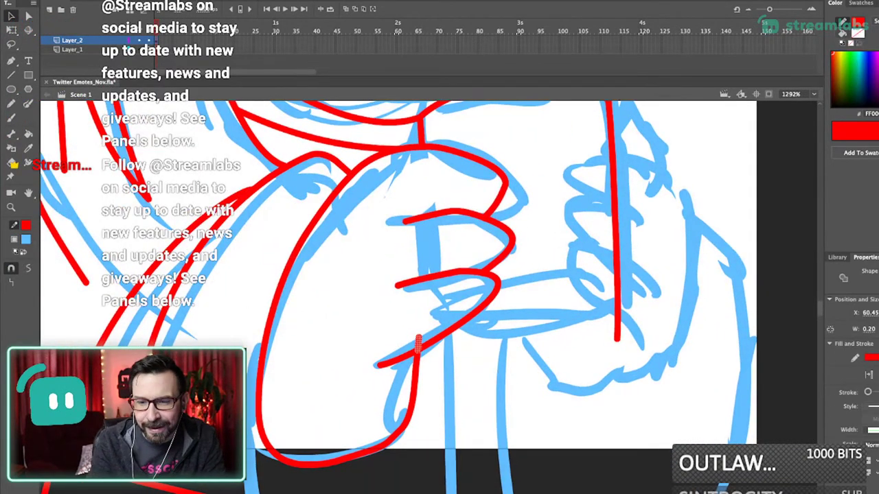
pyautogui.press('Delete')
# - Trace the elliptical base of the cup and delete its line ends overlapping the front hand
pyautogui.hotkey('shift', 'y')
pyautogui.press('super+1')
pyautogui.moveTo(430, 285); pyautogui.dragTo(432, 277)
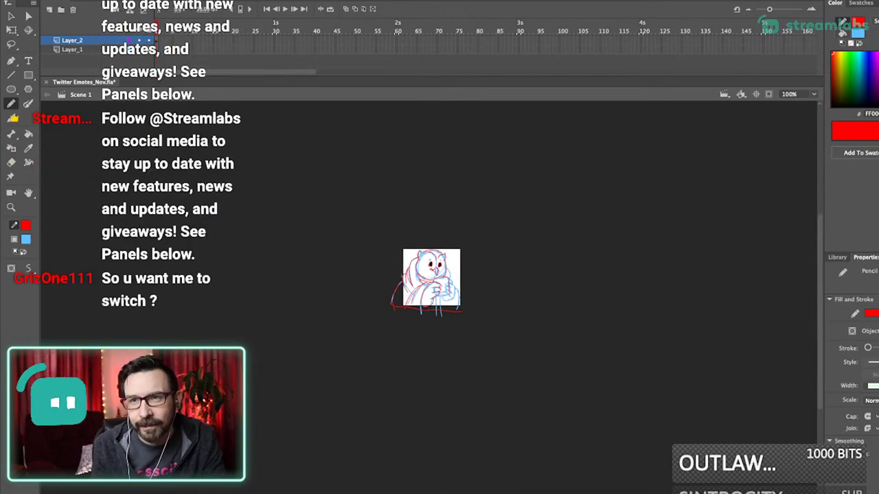
pyautogui.scroll(3, 426, 289)
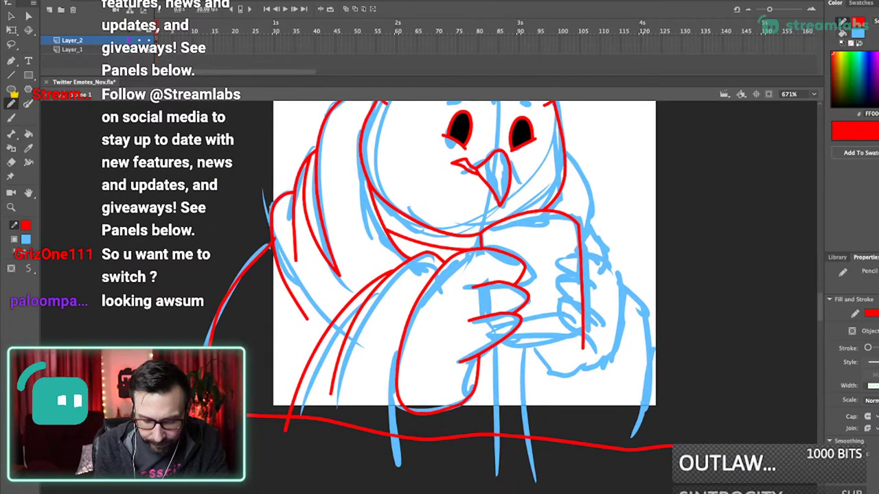
pyautogui.scroll(2, 575, 352)
pyautogui.moveTo(421, 297)
pyautogui.mouseDown()
pyautogui.moveTo(586, 282)
pyautogui.moveTo(535, 328)
pyautogui.moveTo(382, 313)
pyautogui.mouseUp()
pyautogui.keyDown('super'); pyautogui.click(394, 320); pyautogui.keyUp('super')
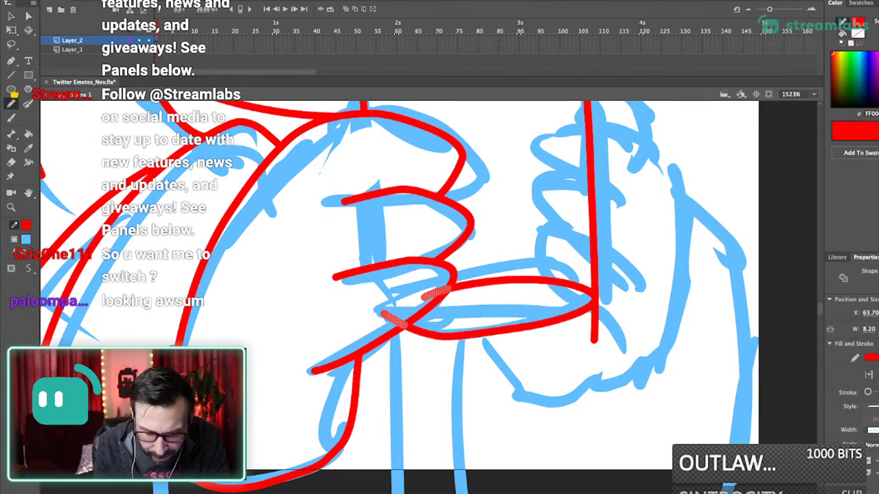
pyautogui.press('Delete')
# - Undo the accidental line bend and delete the end of the cup's right side that extends below the base
pyautogui.press('v')
pyautogui.scroll(-2, 410, 297)
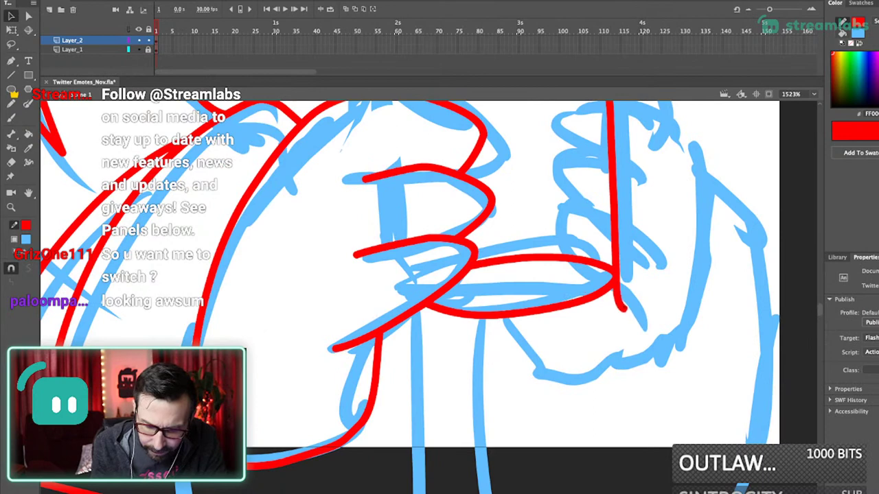
pyautogui.hotkey('ctrl', 'z')
pyautogui.click(617, 302)
pyautogui.press('Delete')
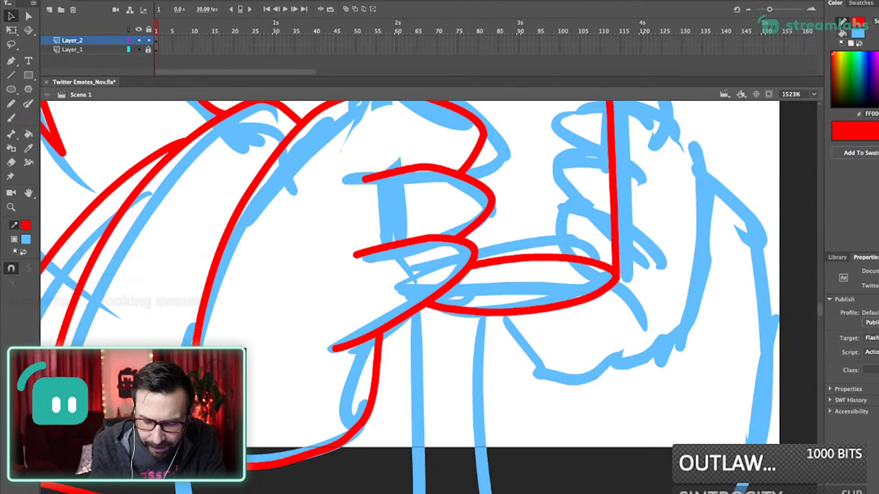
# - Trace the right shoulder curve from the head to the cup and delete its overlapping ends
pyautogui.hotkey('ctrl', '1')
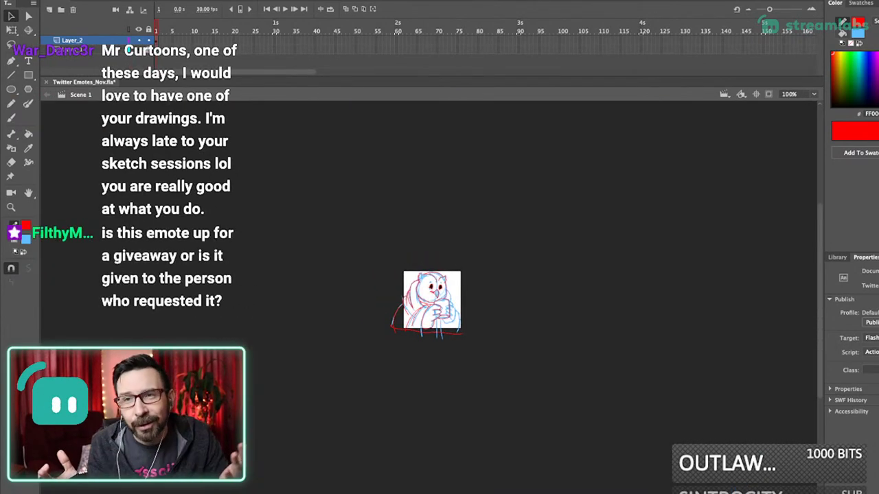
pyautogui.scroll(5, 440, 322)
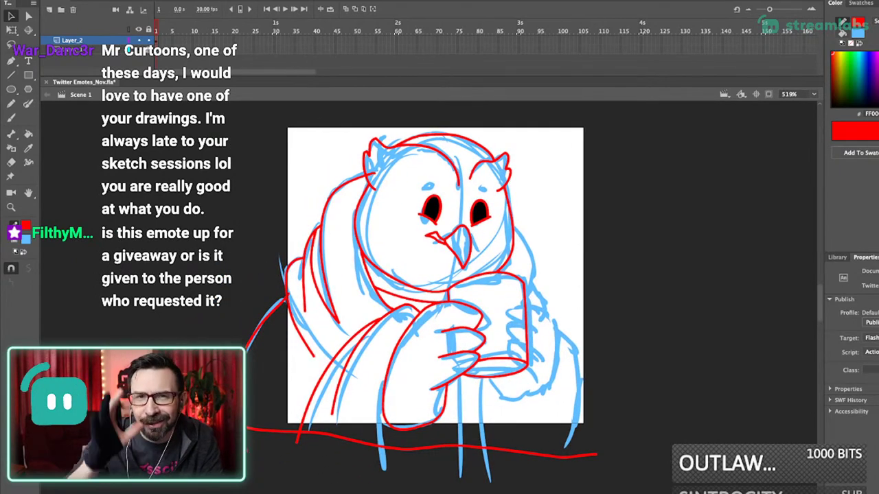
pyautogui.hotkey('shift', 'y')
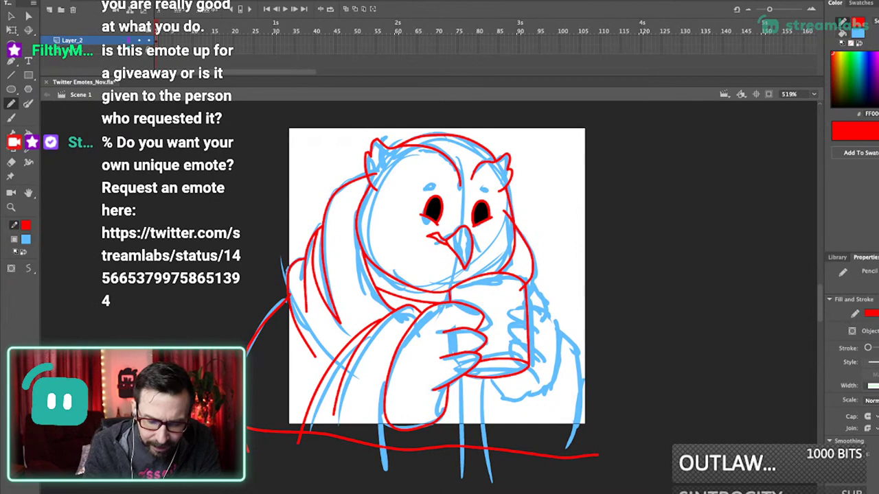
pyautogui.keyDown('super'); pyautogui.click(509, 217); pyautogui.keyUp('super')
pyautogui.keyDown('shift'); pyautogui.keyDown('super'); pyautogui.click(523, 287); pyautogui.keyUp('super'); pyautogui.keyUp('shift')
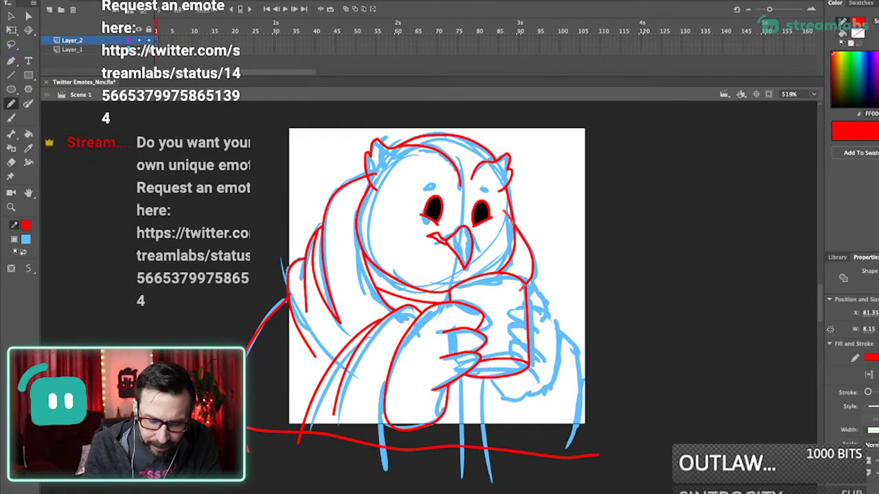
pyautogui.keyDown('shift'); pyautogui.keyDown('super'); pyautogui.click(375, 174); pyautogui.keyUp('super'); pyautogui.keyUp('shift')
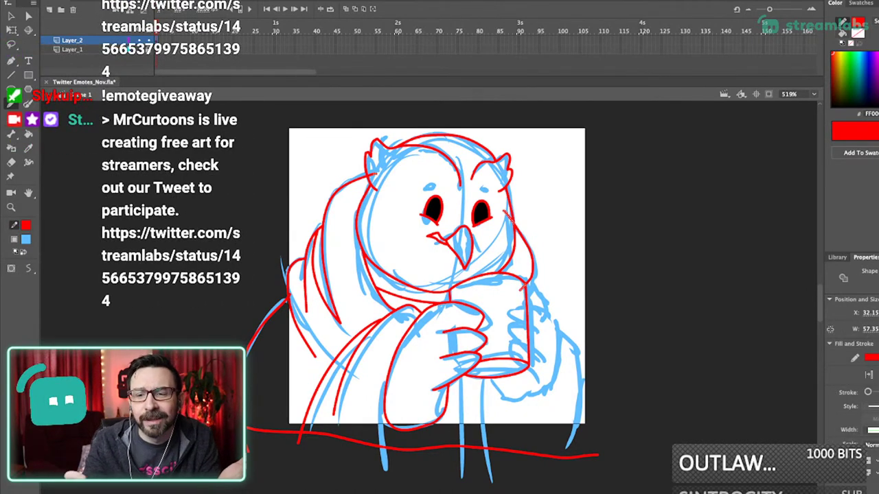
pyautogui.press('Delete')
pyautogui.keyDown('super'); pyautogui.click(341, 323); pyautogui.keyUp('super')
pyautogui.press('Delete')
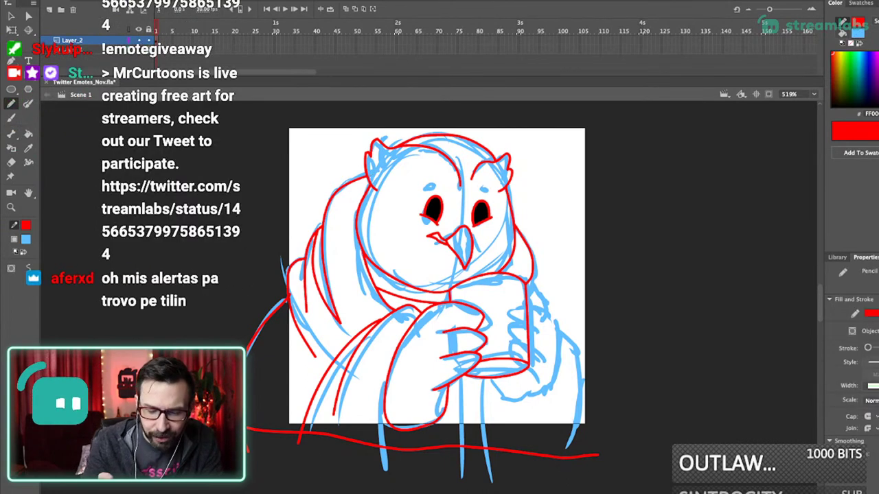
# - Trace the right hand gripping the cup, with three curled fingers and a rounded outer edge
pyautogui.moveTo(402, 214); pyautogui.dragTo(580, 433)
pyautogui.moveTo(385, 295); pyautogui.dragTo(424, 285)
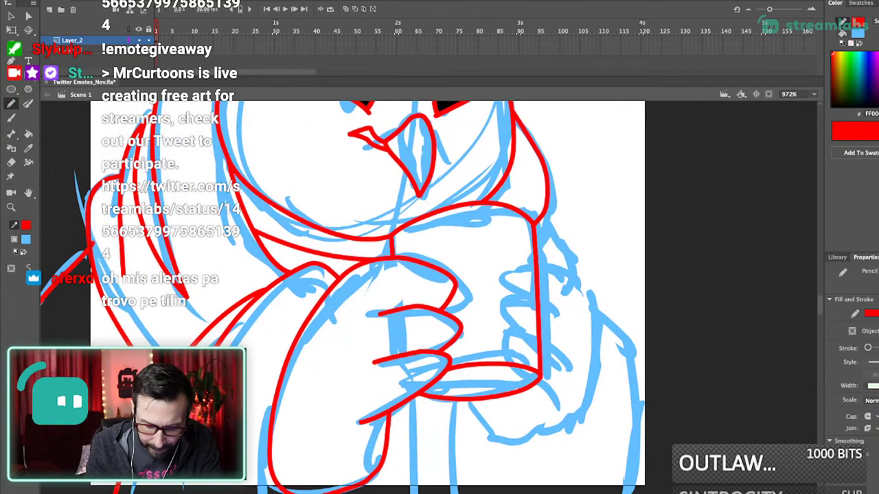
pyautogui.moveTo(487, 390)
pyautogui.mouseDown()
pyautogui.moveTo(543, 420)
pyautogui.moveTo(587, 355)
pyautogui.moveTo(571, 263)
pyautogui.moveTo(506, 285)
pyautogui.mouseUp()
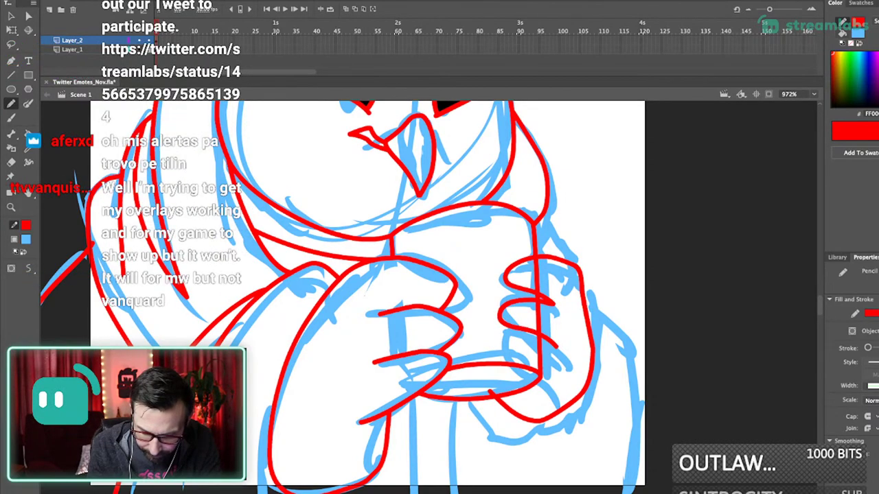
pyautogui.moveTo(539, 335)
pyautogui.mouseDown()
pyautogui.moveTo(498, 353)
pyautogui.moveTo(535, 372)
pyautogui.moveTo(543, 398)
pyautogui.mouseUp()
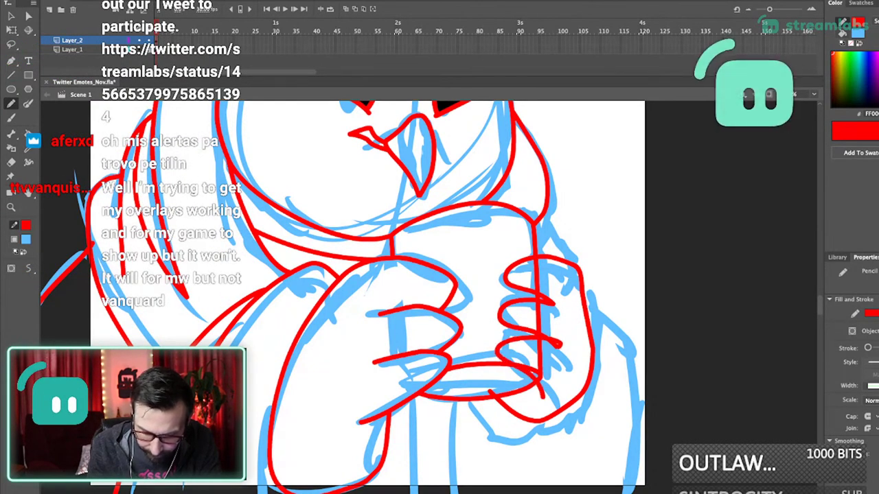
# - Delete the cup's side and base lines that run through the right hand's fingers
pyautogui.keyDown('super'); pyautogui.click(553, 342); pyautogui.keyUp('super')
pyautogui.keyDown('shift'); pyautogui.keyDown('super'); pyautogui.click(539, 357); pyautogui.keyUp('super'); pyautogui.keyUp('shift')
pyautogui.keyDown('shift'); pyautogui.keyDown('super'); pyautogui.click(524, 368); pyautogui.keyUp('super'); pyautogui.keyUp('shift')
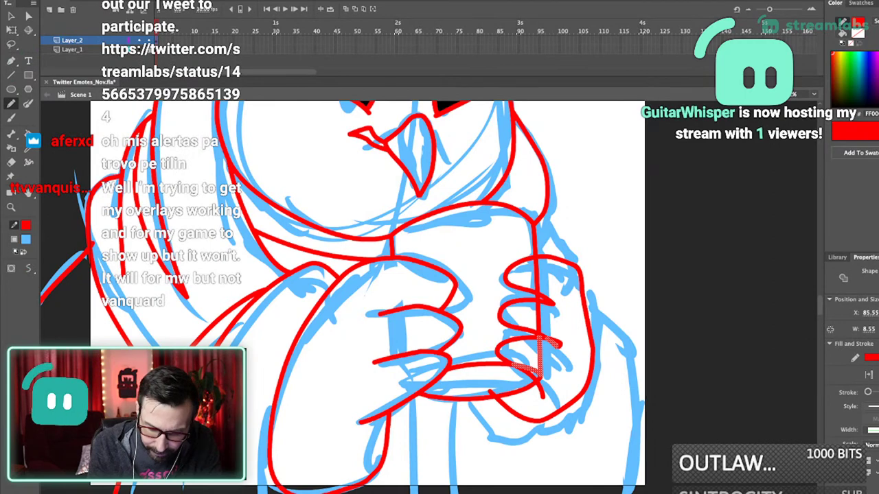
pyautogui.press('Delete')
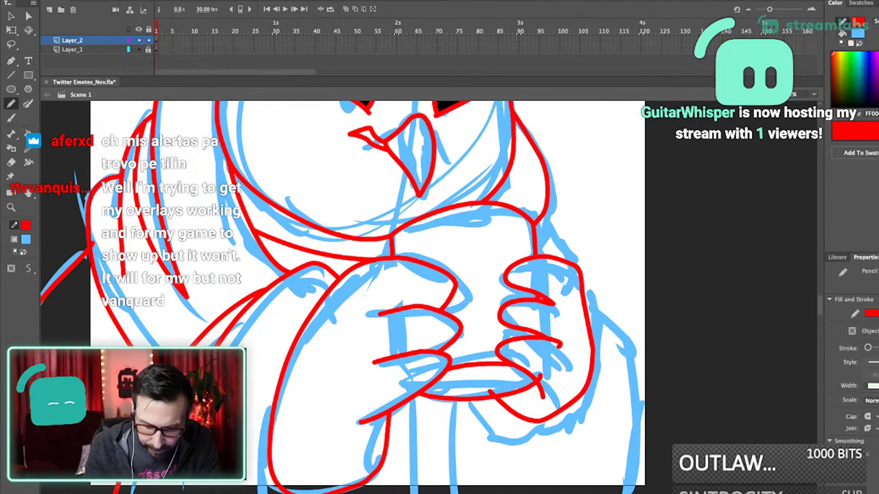
# - Delete the stray line ends where the right hand meets the cup's base and reshape the hand's lower curve
pyautogui.click(491, 393)
pyautogui.keyDown('shift'); pyautogui.keyDown('super'); pyautogui.click(537, 381); pyautogui.keyUp('super'); pyautogui.keyUp('shift')
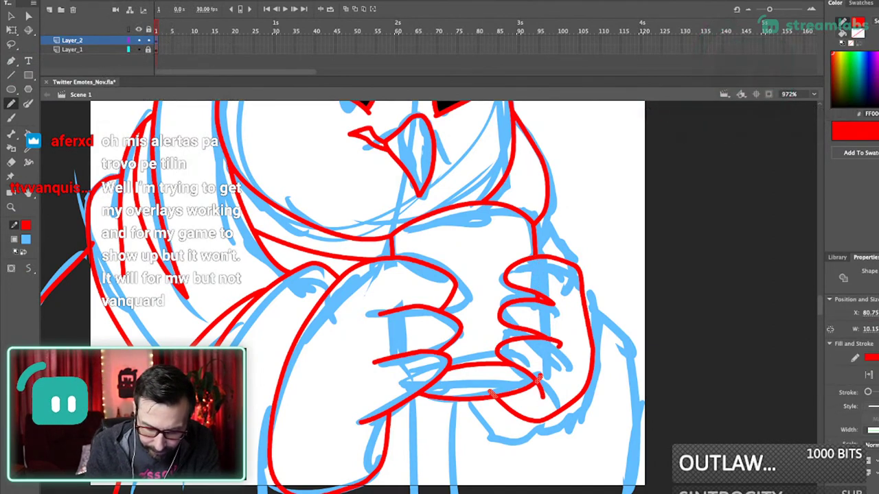
pyautogui.press('Delete')
pyautogui.press('v')
pyautogui.moveTo(538, 421); pyautogui.dragTo(543, 416)
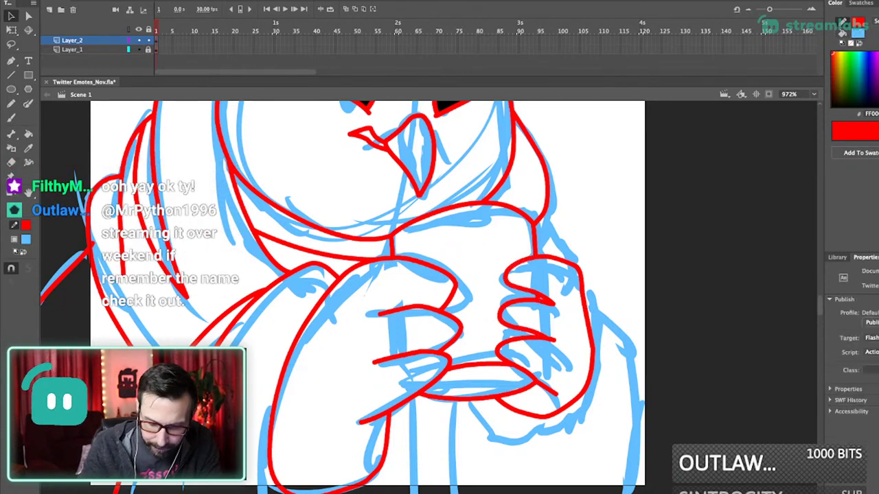
pyautogui.press('Delete')
# - Hide the Layer_1 sketch to examine the red linework of the whole owl on its own
pyautogui.press('super+3')
pyautogui.press('super+1')
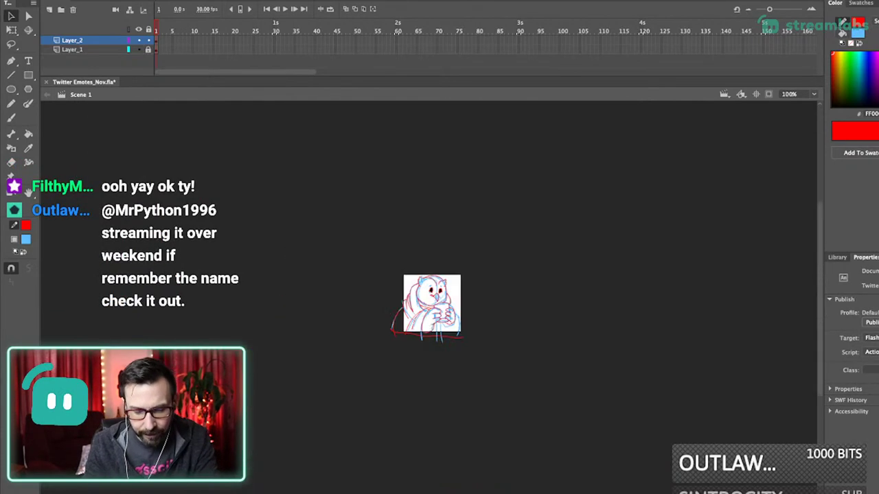
pyautogui.moveTo(399, 251); pyautogui.dragTo(469, 378)
pyautogui.click(138, 50)
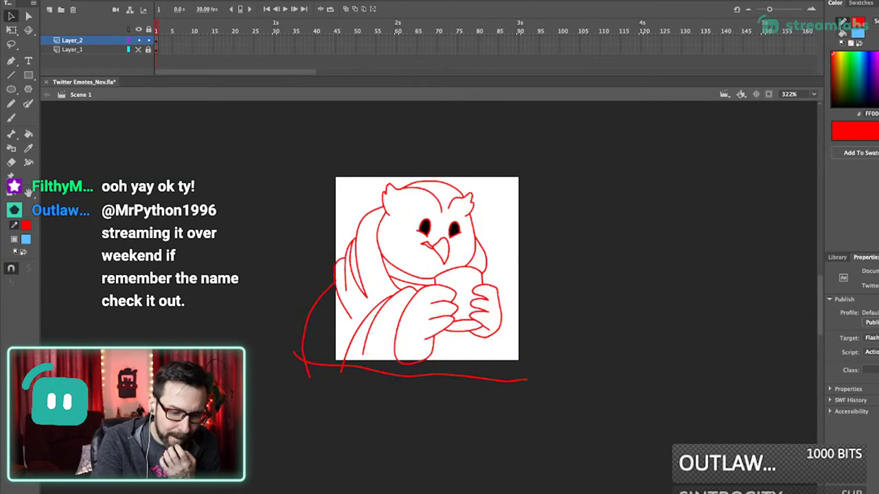
# - Show the Layer_1 sketch again beneath the red linework
pyautogui.moveTo(426, 274); pyautogui.dragTo(453, 283)
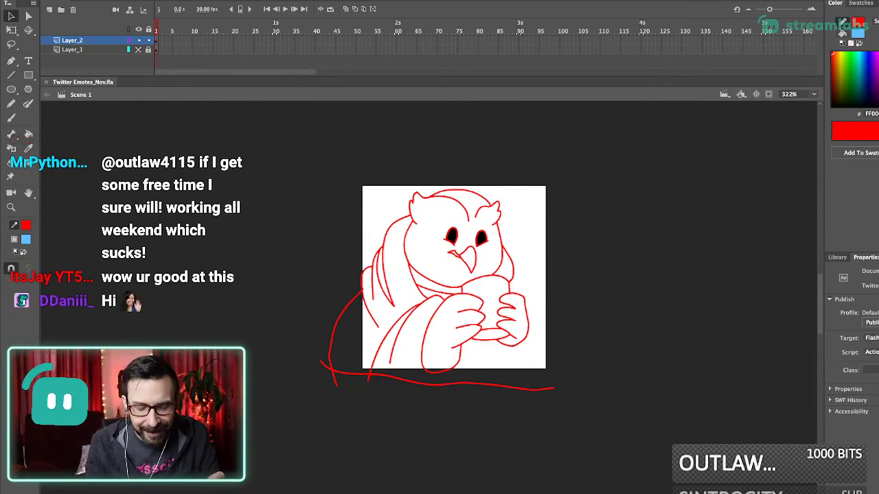
pyautogui.moveTo(472, 228); pyautogui.dragTo(537, 425)
pyautogui.click(138, 49)
pyautogui.moveTo(158, 105); pyautogui.dragTo(197, 116)
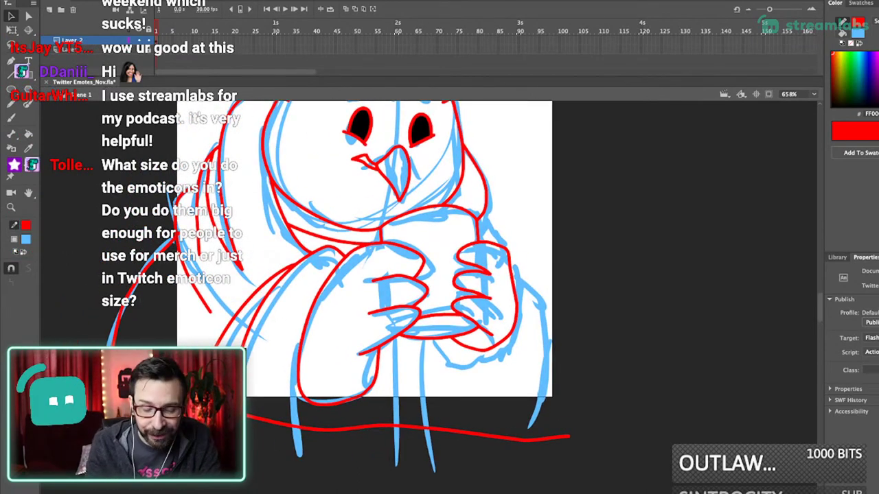
# - Trace the short sleeve line from the collar to the right hand and the body's outer edge down past the base line
pyautogui.hotkey('shift', 'y')
pyautogui.moveTo(482, 211)
pyautogui.mouseDown()
pyautogui.moveTo(512, 264)
pyautogui.moveTo(519, 260)
pyautogui.mouseUp()
pyautogui.moveTo(520, 250)
pyautogui.mouseDown()
pyautogui.moveTo(531, 262)
pyautogui.moveTo(550, 451)
pyautogui.mouseUp()
pyautogui.hotkey('ctrl', 'z')
pyautogui.moveTo(515, 249)
pyautogui.mouseDown()
pyautogui.moveTo(557, 340)
pyautogui.moveTo(540, 448)
pyautogui.moveTo(561, 326)
pyautogui.moveTo(554, 455)
pyautogui.mouseUp()
pyautogui.hotkey('ctrl', 'z')
pyautogui.moveTo(535, 343); pyautogui.dragTo(551, 344)
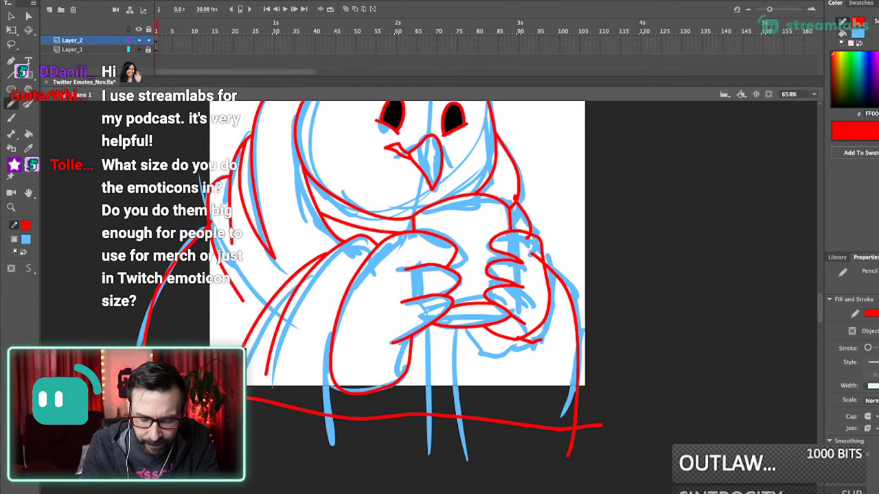
# - Delete the part of the body's outer edge that overlaps the right hand
pyautogui.moveTo(550, 292); pyautogui.dragTo(554, 294)
pyautogui.keyDown('super'); pyautogui.click(539, 260); pyautogui.keyUp('super')
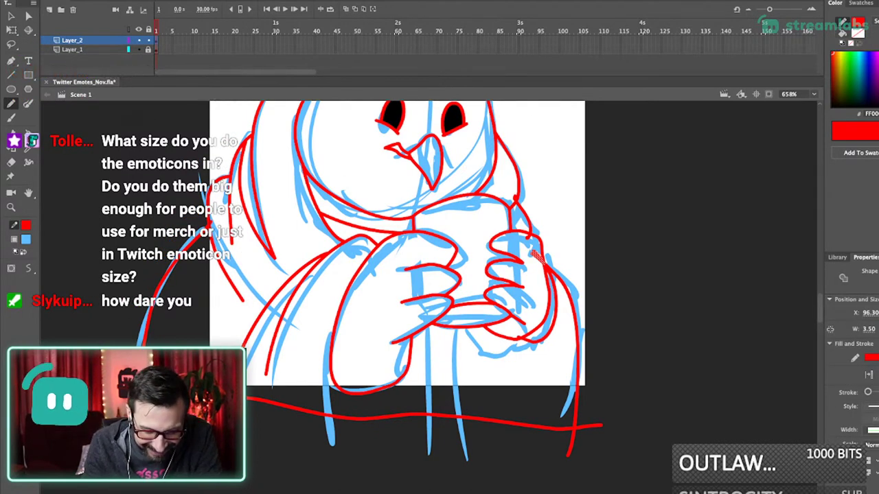
pyautogui.press('Delete')
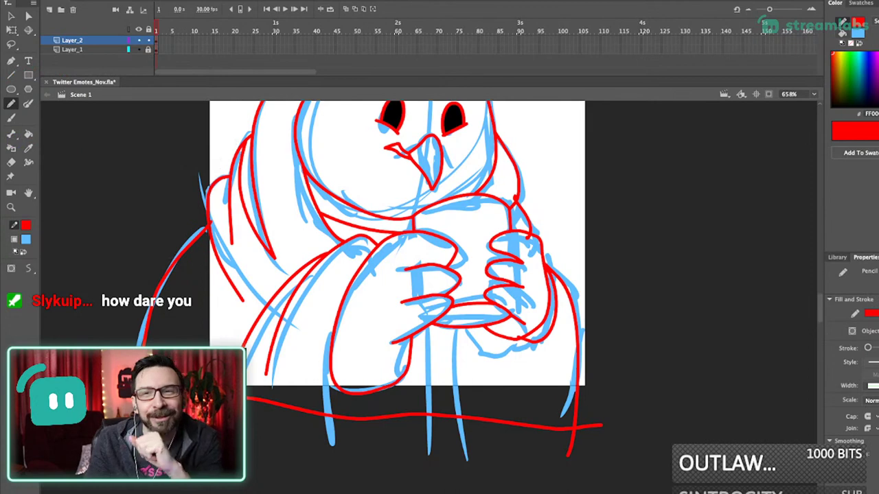
# - Replace the right hand's lower curve with a shorter, rounder one that meets the cup's base
pyautogui.scroll(-1, 398, 275)
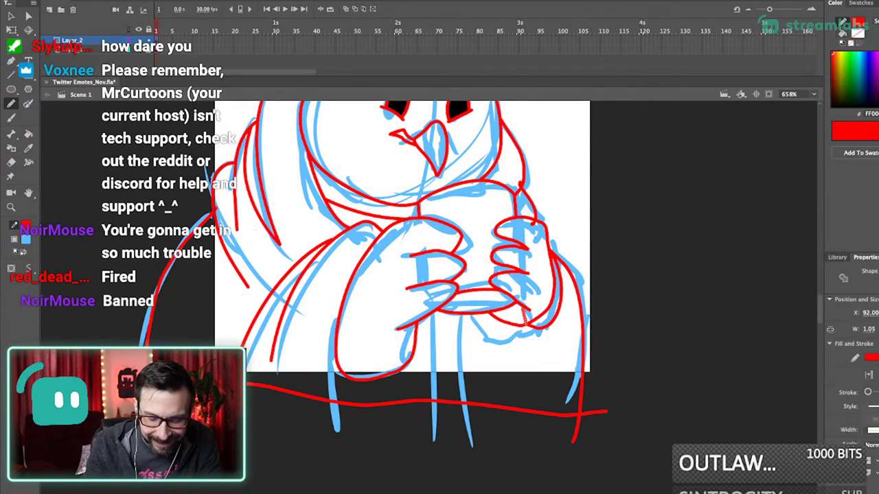
pyautogui.press('super+=')
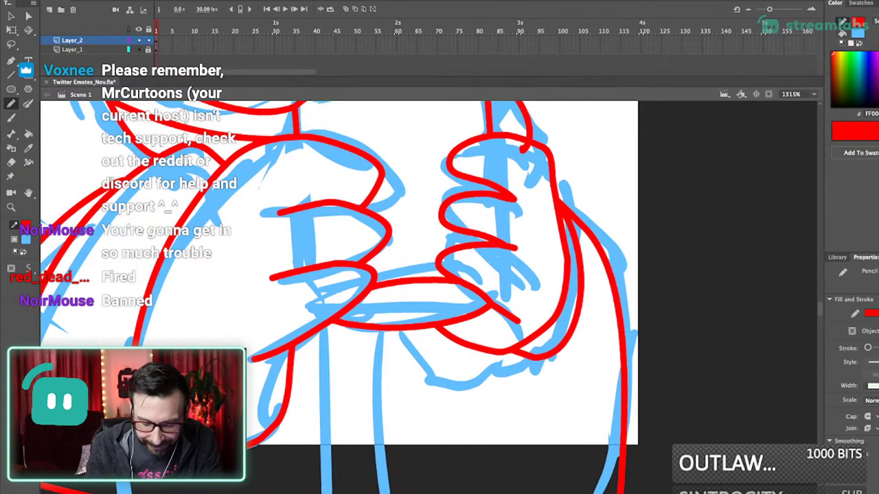
pyautogui.keyDown('super'); pyautogui.click(474, 345); pyautogui.keyUp('super')
pyautogui.press('Delete')
pyautogui.press('n')
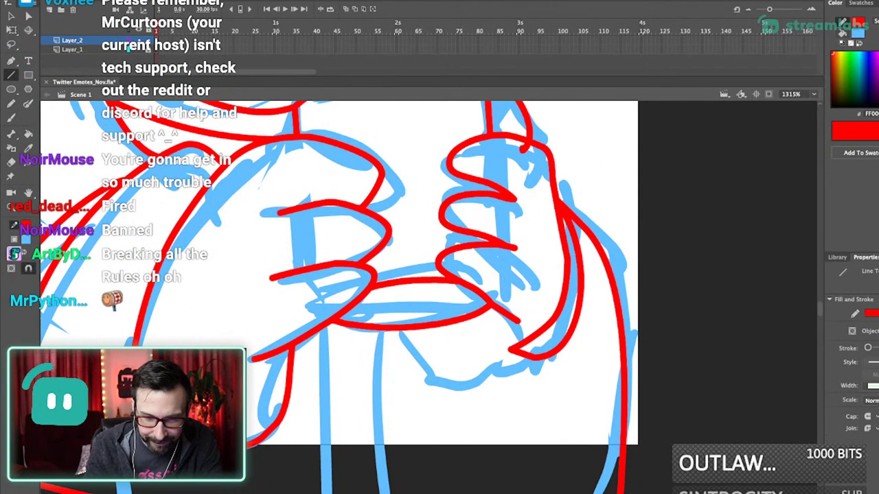
pyautogui.moveTo(499, 349); pyautogui.dragTo(479, 342)
pyautogui.press('v')
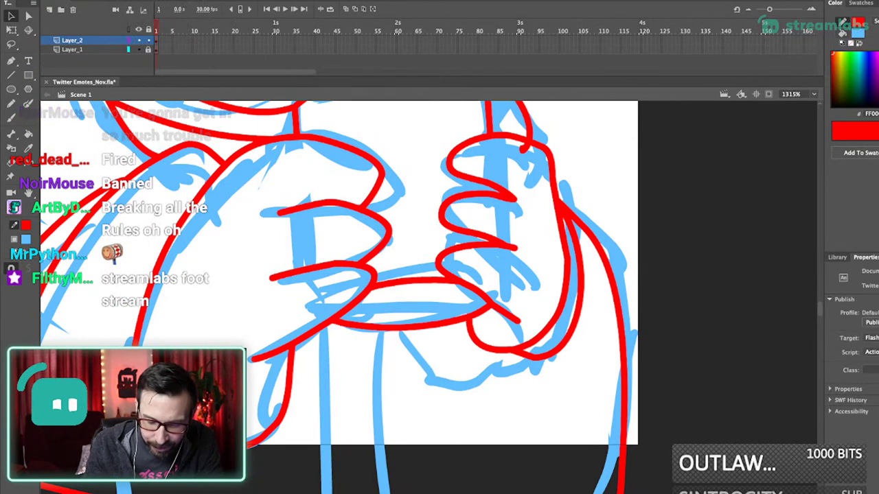
# - Delete the stray end of the sleeve line inside the top of the right hand
pyautogui.click(526, 146)
pyautogui.press('Delete')
pyautogui.scroll(-5, 429, 295)
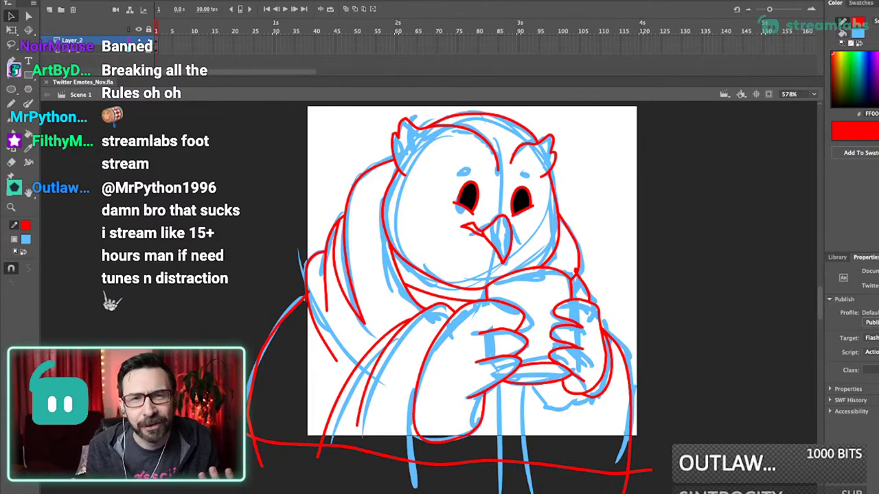
# - Delete the stray line ends where the collar meets the sleeve line beside the cup's rim
pyautogui.moveTo(472, 275); pyautogui.dragTo(475, 293)
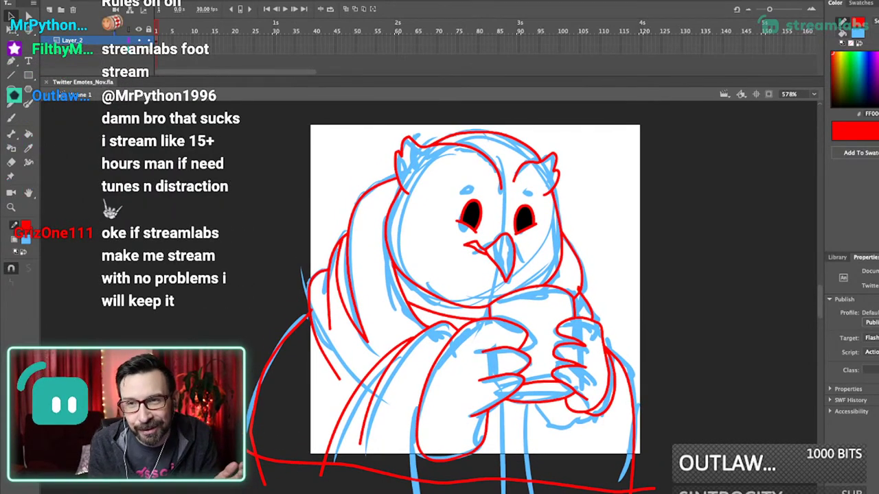
pyautogui.moveTo(474, 293); pyautogui.dragTo(485, 282)
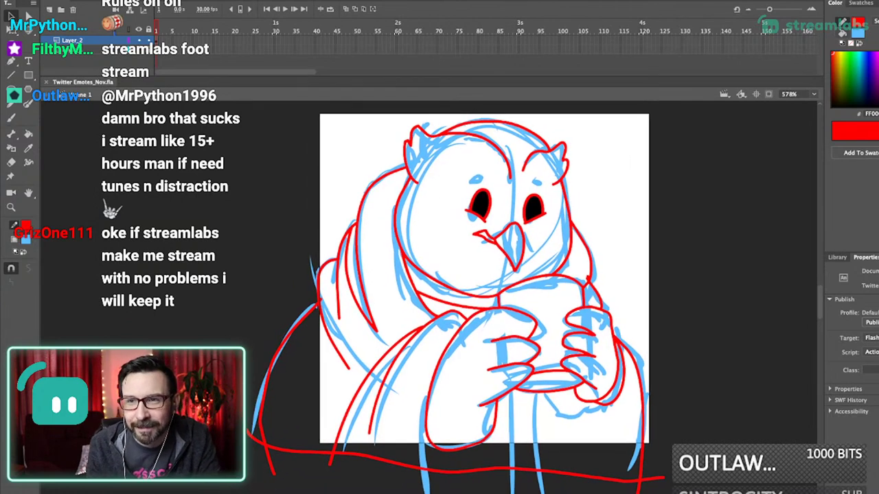
pyautogui.moveTo(484, 282); pyautogui.dragTo(492, 278)
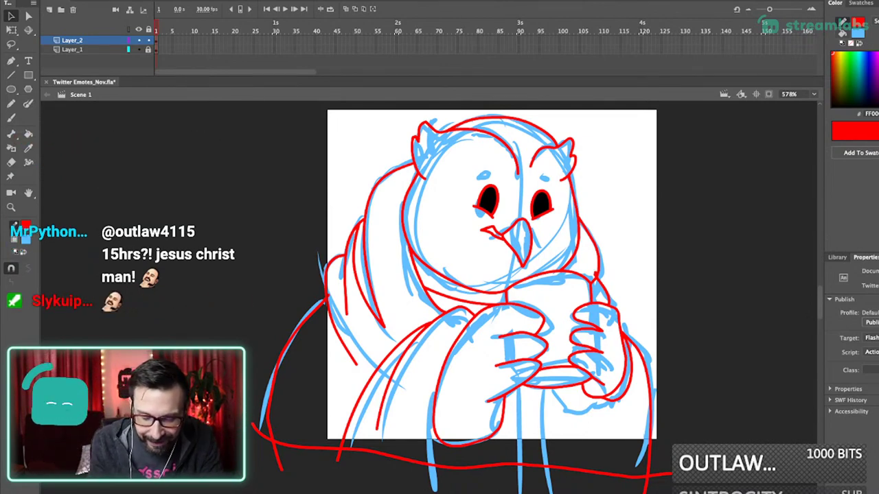
pyautogui.click(596, 278)
pyautogui.press('Delete')
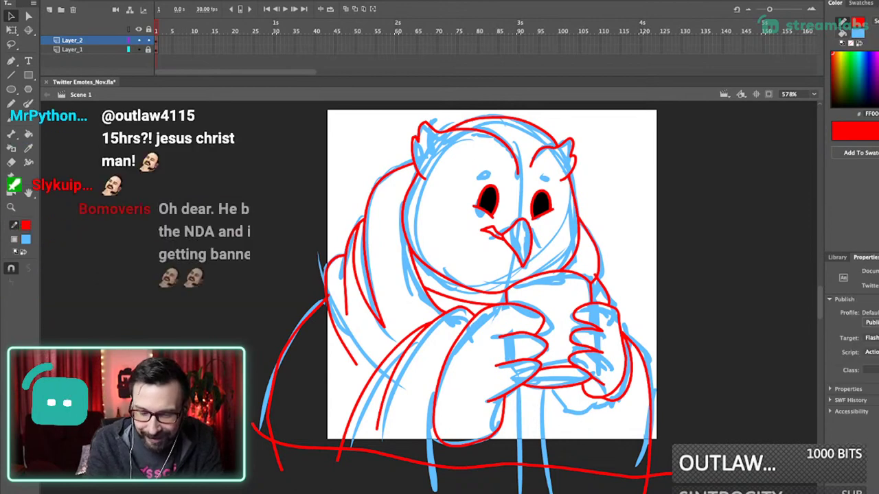
pyautogui.moveTo(520, 204); pyautogui.dragTo(653, 357)
pyautogui.click(452, 291)
pyautogui.press('Delete')
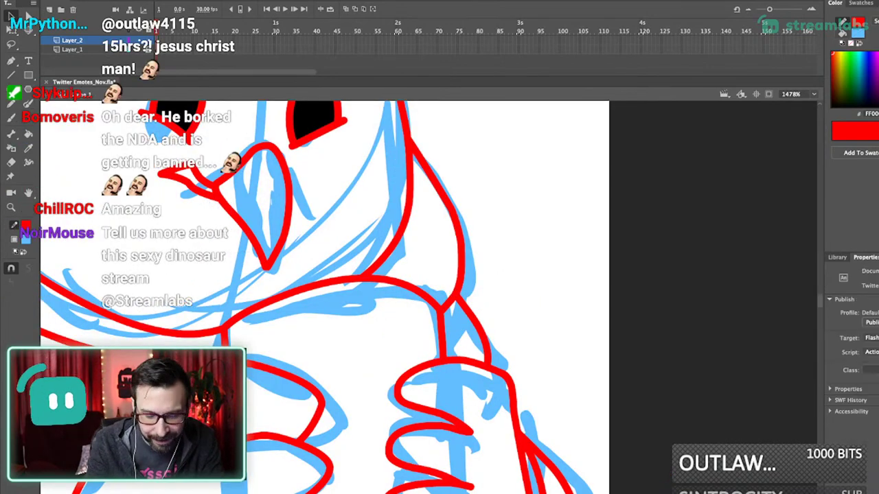
pyautogui.press('super+3')
pyautogui.moveTo(440, 296); pyautogui.dragTo(448, 284)
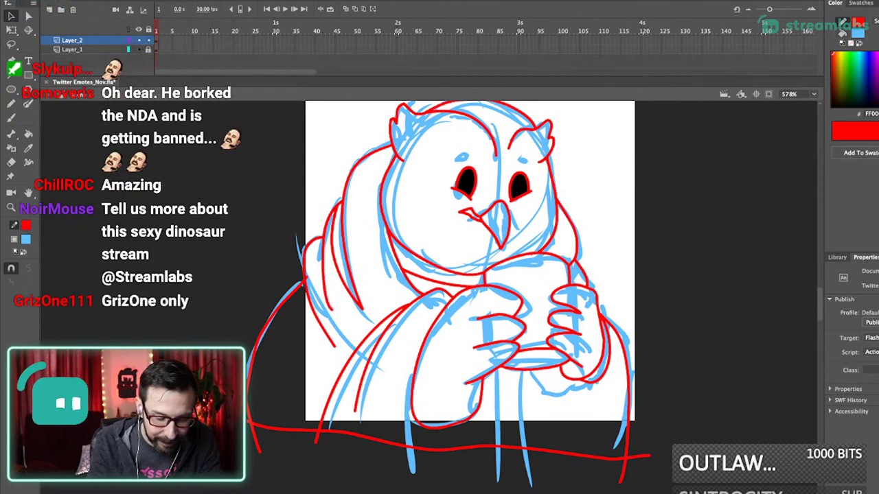
pyautogui.scroll(3, 263, 316)
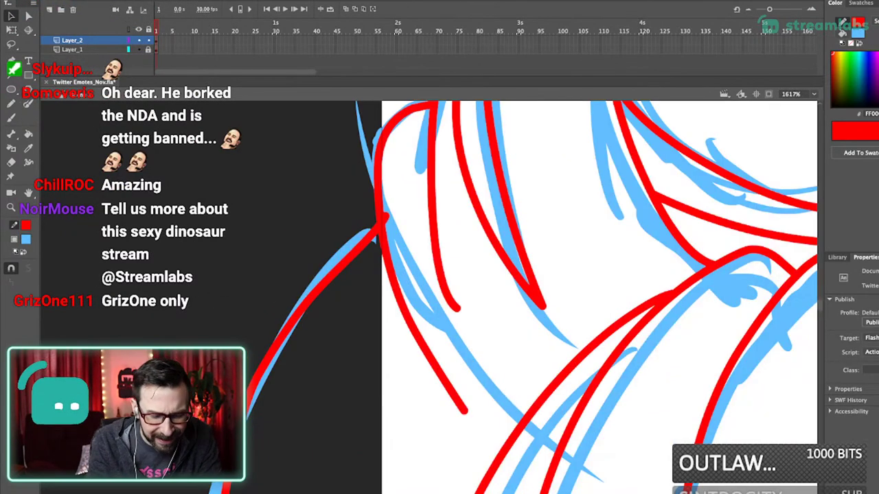
pyautogui.scroll(-3, 263, 316)
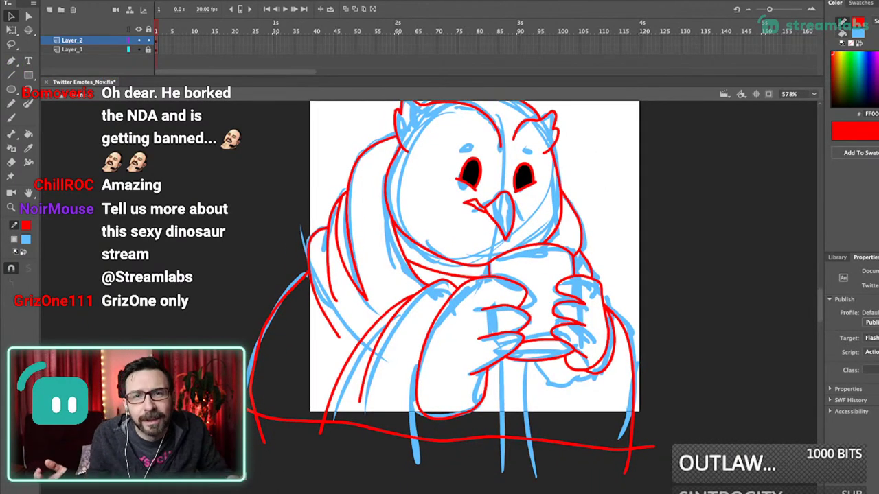
pyautogui.moveTo(446, 254); pyautogui.dragTo(447, 294)
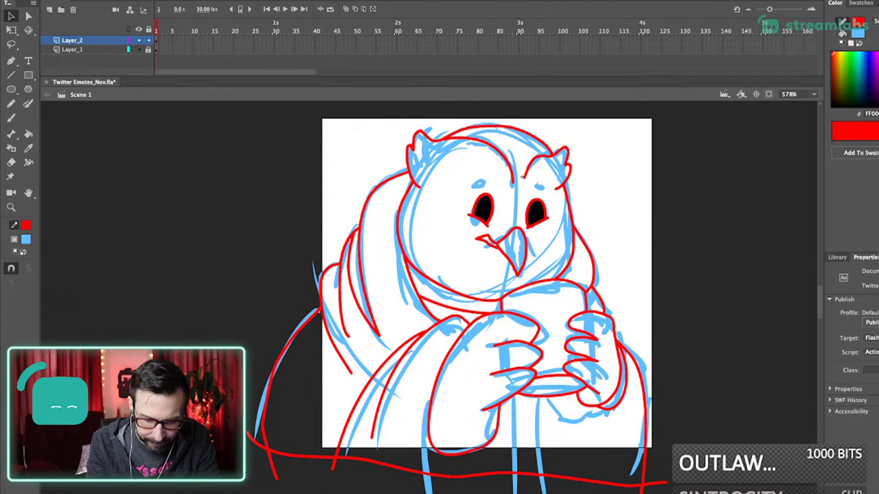
# - Join the two brow arcs with a small jagged feather line between the eyes and delete the leftover line ends
pyautogui.press('y')
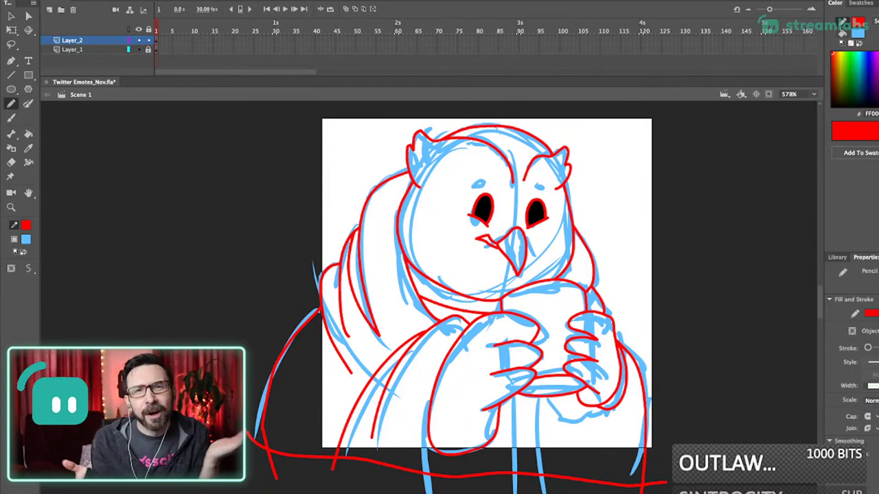
pyautogui.moveTo(501, 143); pyautogui.dragTo(536, 256)
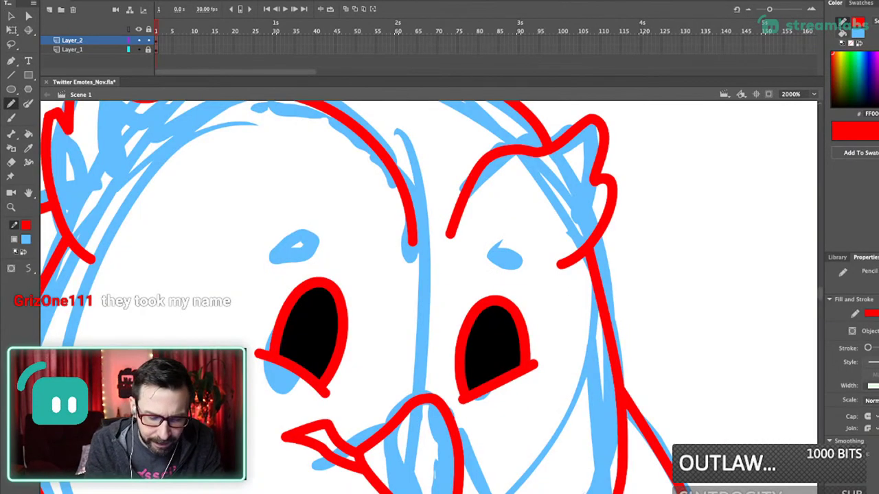
pyautogui.moveTo(406, 241); pyautogui.dragTo(459, 239)
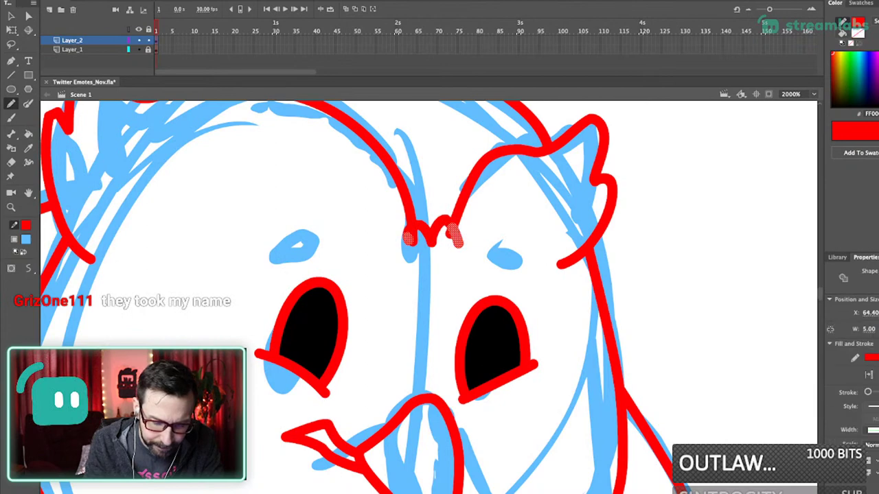
pyautogui.press('Delete')
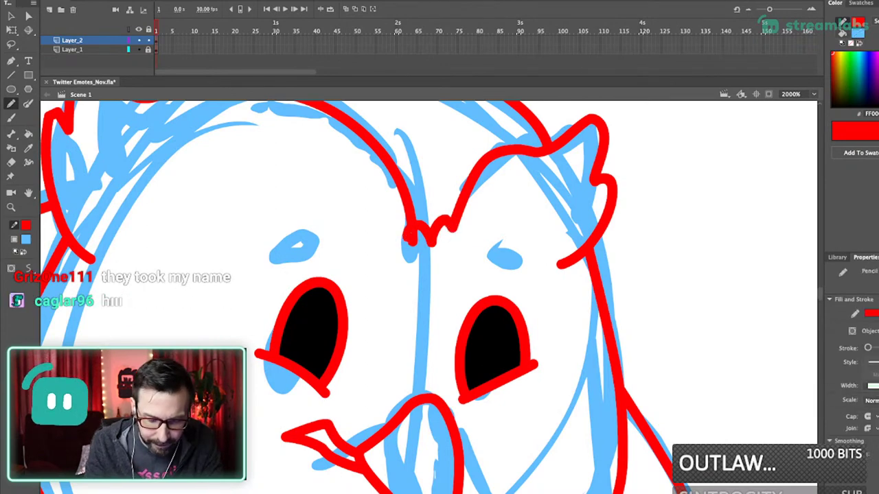
pyautogui.keyDown('super'); pyautogui.click(407, 235); pyautogui.keyUp('super')
pyautogui.press('Delete')
pyautogui.keyDown('super'); pyautogui.click(412, 235); pyautogui.keyUp('super')
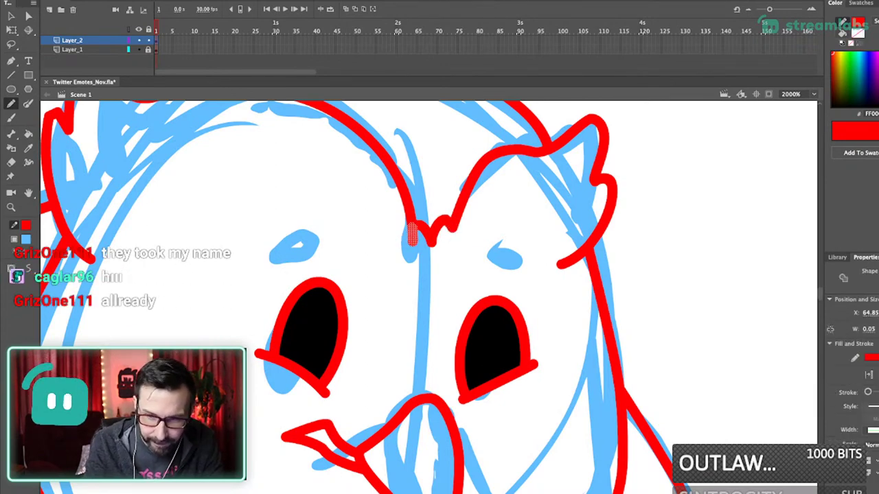
pyautogui.press('Delete')
# - Draw an arched line across the forehead between the two brow arcs and trim its overhanging ends
pyautogui.press('super+1')
pyautogui.scroll(12, 429, 298)
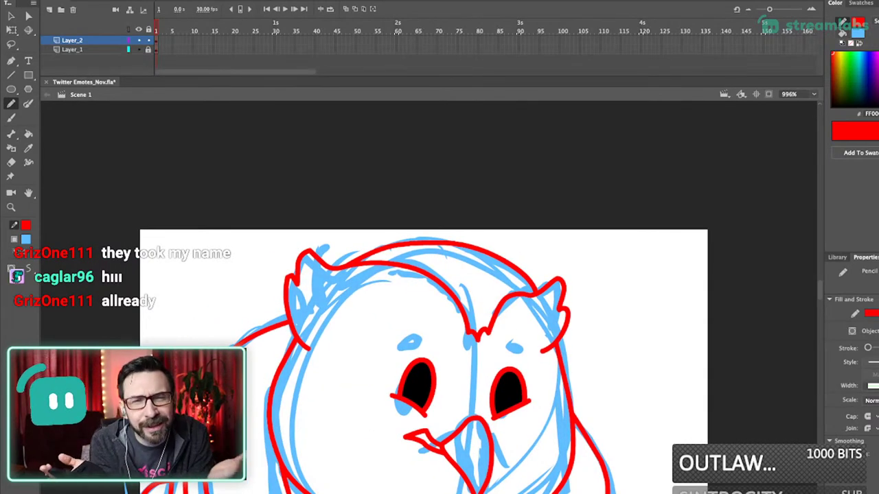
pyautogui.press('n')
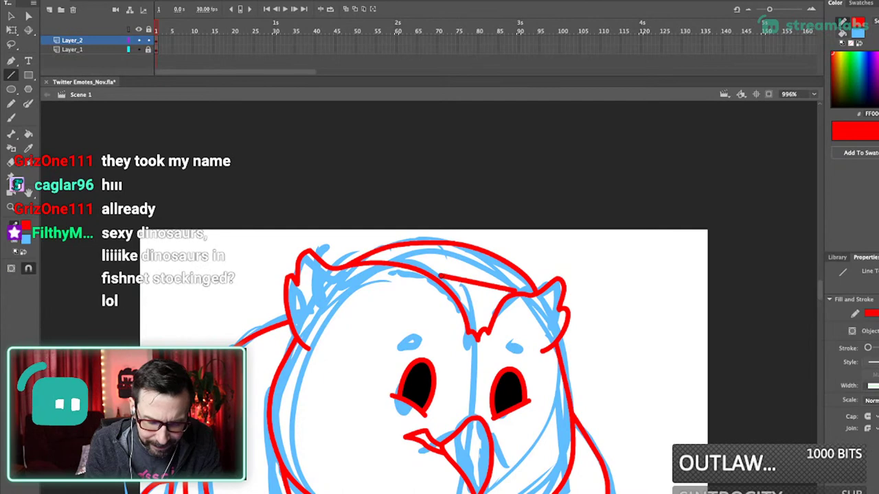
pyautogui.press('v')
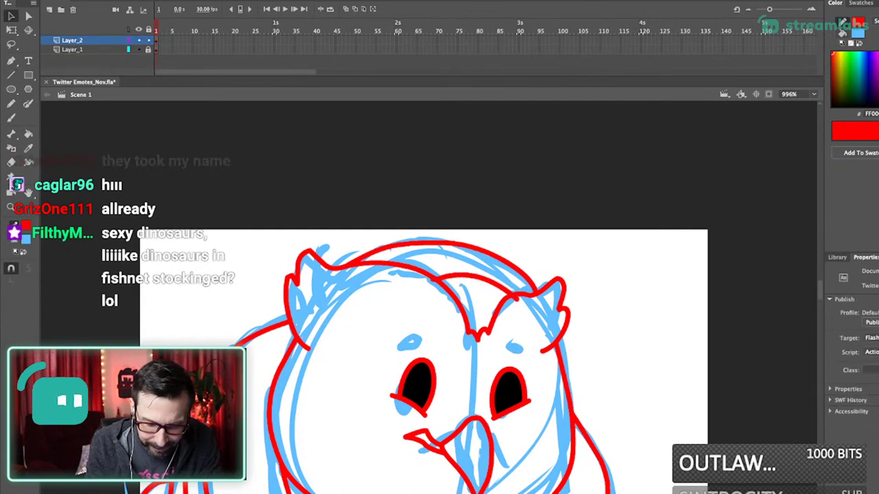
pyautogui.click(430, 290)
pyautogui.press('Delete')
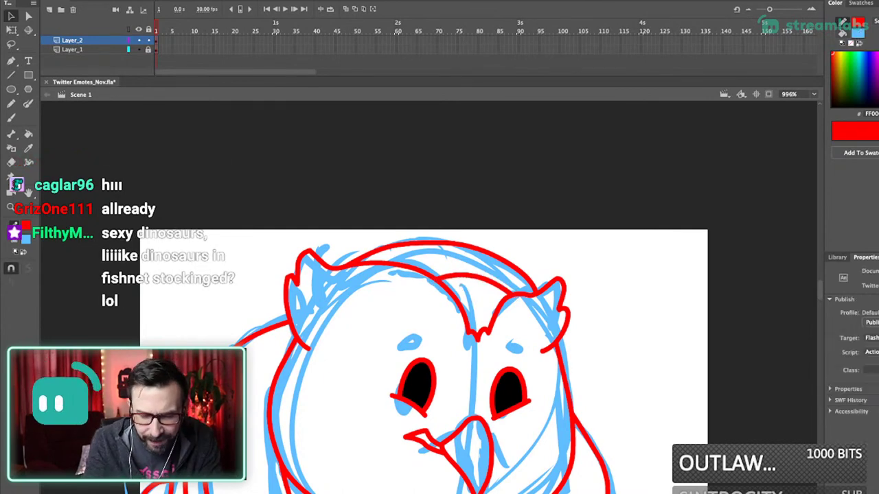
# - Trace the eyebrow spots above both eyes as rounded arcs
pyautogui.hotkey('ctrl', '1')
pyautogui.moveTo(415, 269); pyautogui.dragTo(477, 409)
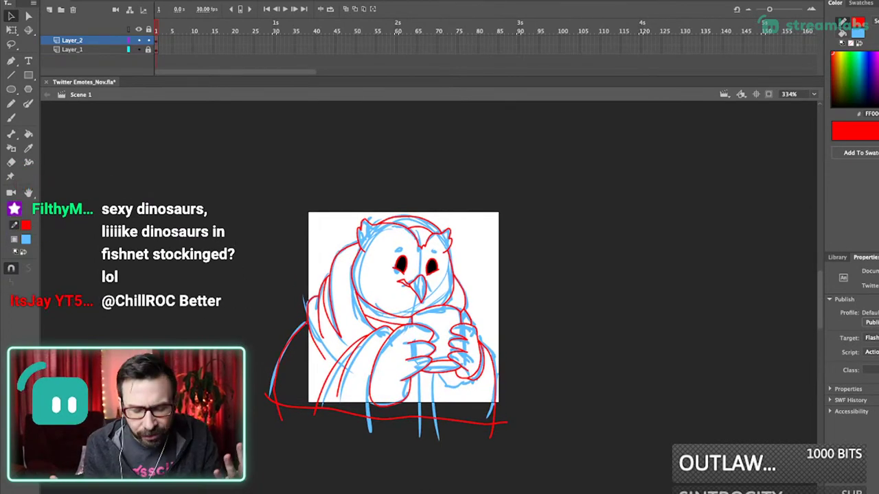
pyautogui.moveTo(390, 211); pyautogui.dragTo(446, 340)
pyautogui.moveTo(446, 341); pyautogui.dragTo(475, 383)
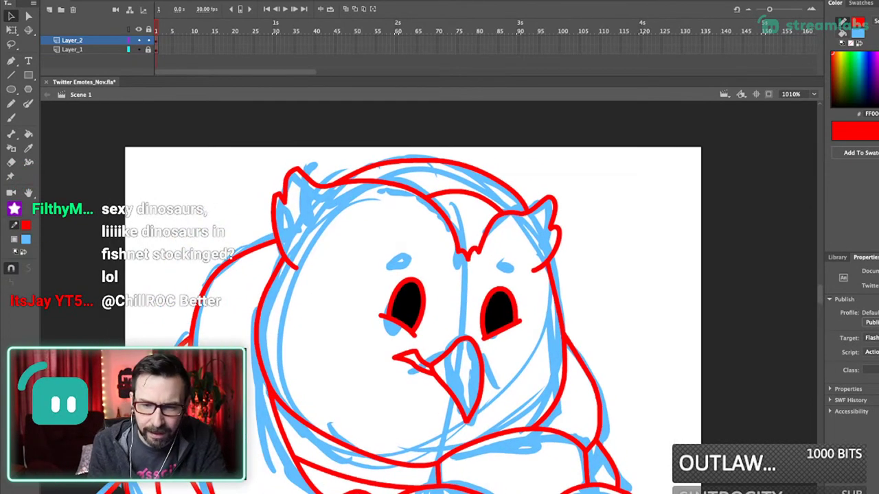
pyautogui.hotkey('shift', 'y')
pyautogui.moveTo(395, 253)
pyautogui.mouseDown()
pyautogui.moveTo(421, 261)
pyautogui.moveTo(385, 271)
pyautogui.mouseUp()
pyautogui.moveTo(500, 261); pyautogui.dragTo(518, 272)
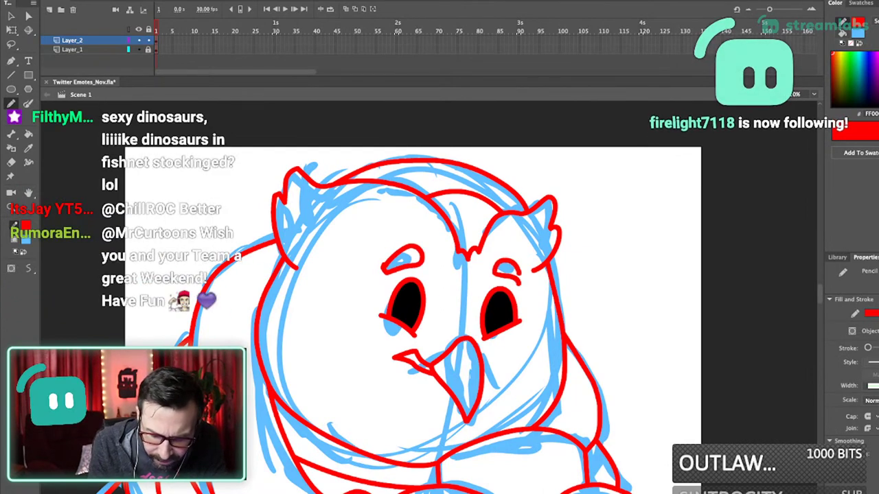
# - Delete the stray end of the left eyebrow and close the lower edges of both eyebrow shapes
pyautogui.keyDown('super'); pyautogui.click(384, 267); pyautogui.keyUp('super')
pyautogui.press('Delete')
pyautogui.moveTo(384, 266); pyautogui.dragTo(407, 268)
pyautogui.press('super+2')
pyautogui.scroll(3, 383, 268)
pyautogui.moveTo(383, 268); pyautogui.dragTo(393, 287)
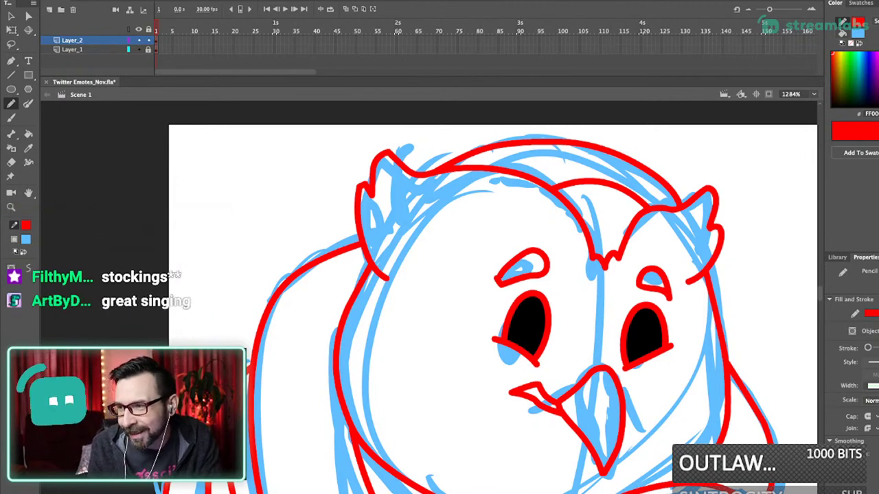
# - Draw the inner curve of the left ear tuft with a rounded lower tip and delete its stray upper end
pyautogui.moveTo(493, 302); pyautogui.dragTo(511, 291)
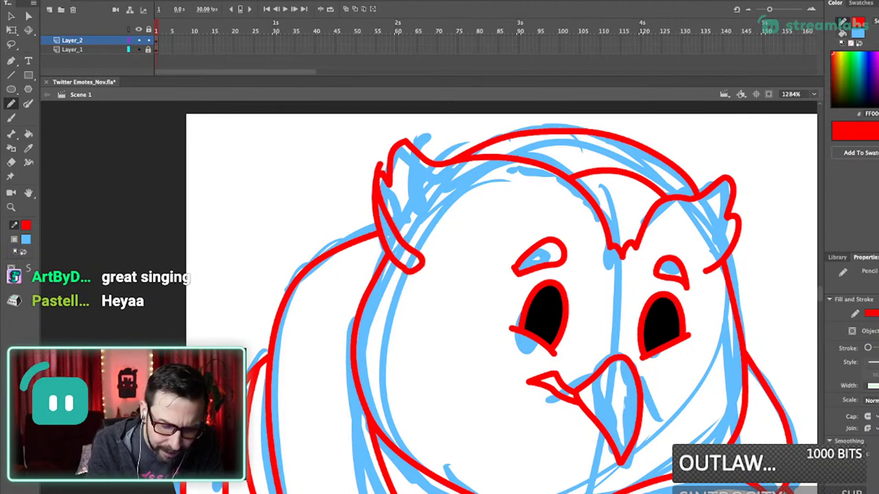
pyautogui.press('v')
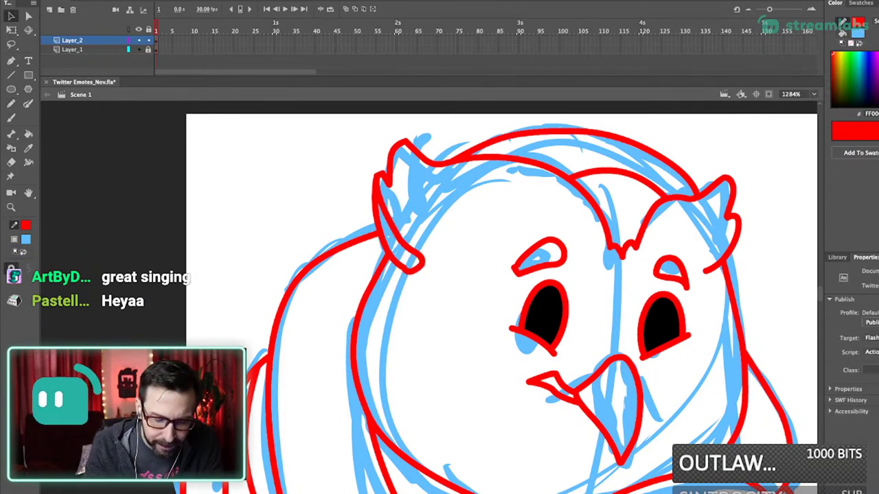
pyautogui.press('y')
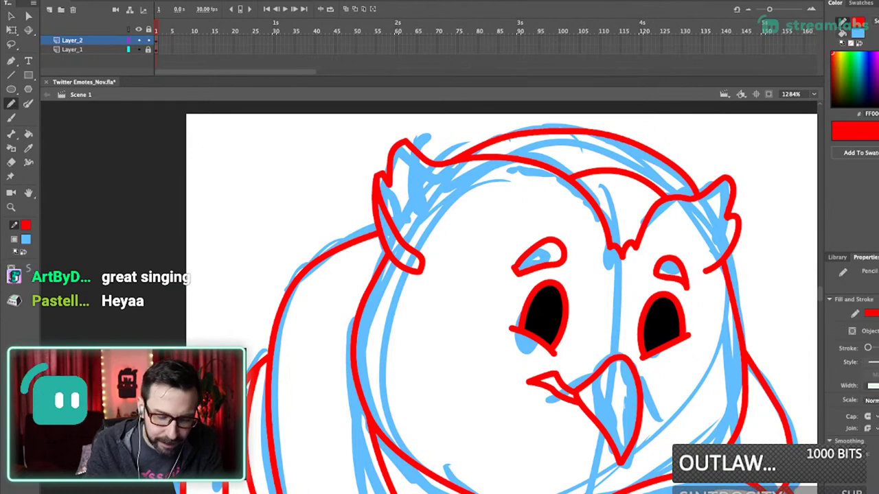
# - Draw an inner curve on the upper feather of the left ear tuft and delete its stray tip
pyautogui.press('v')
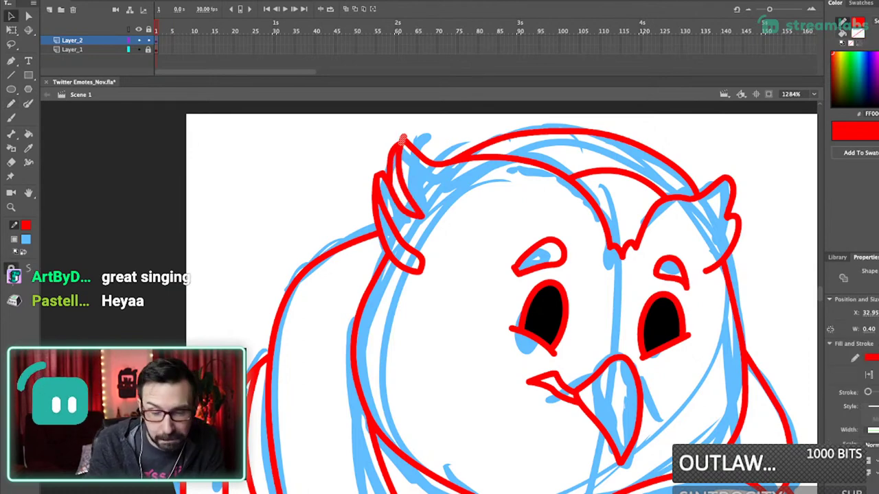
pyautogui.moveTo(501, 302); pyautogui.dragTo(513, 293)
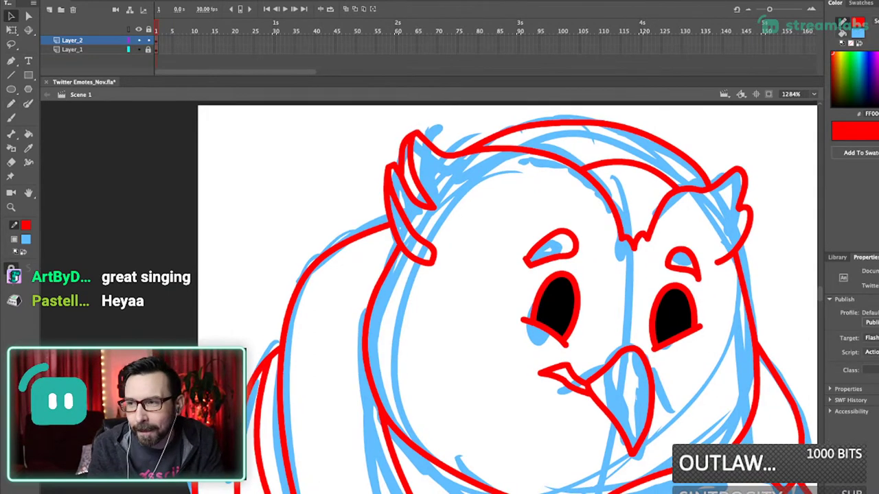
pyautogui.moveTo(501, 302); pyautogui.dragTo(479, 314)
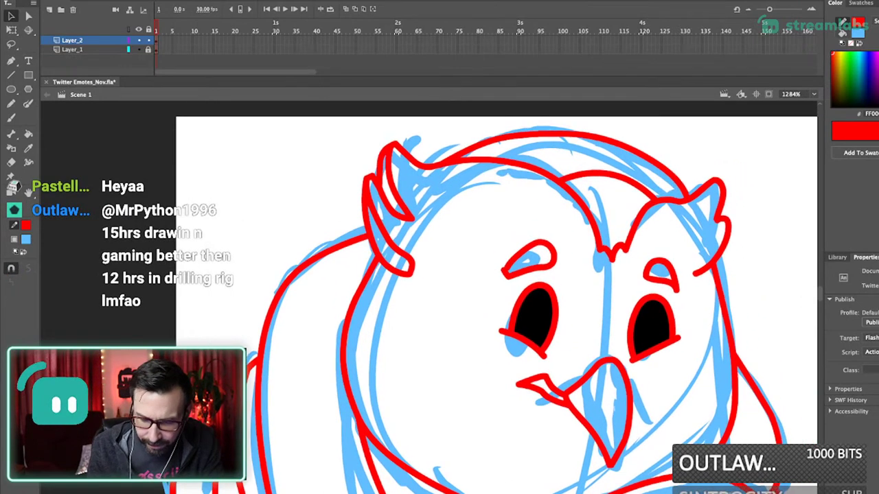
# - Close the lower tip of the right ear tuft with a curved line to the face outline and delete its overhanging end
pyautogui.press('n')
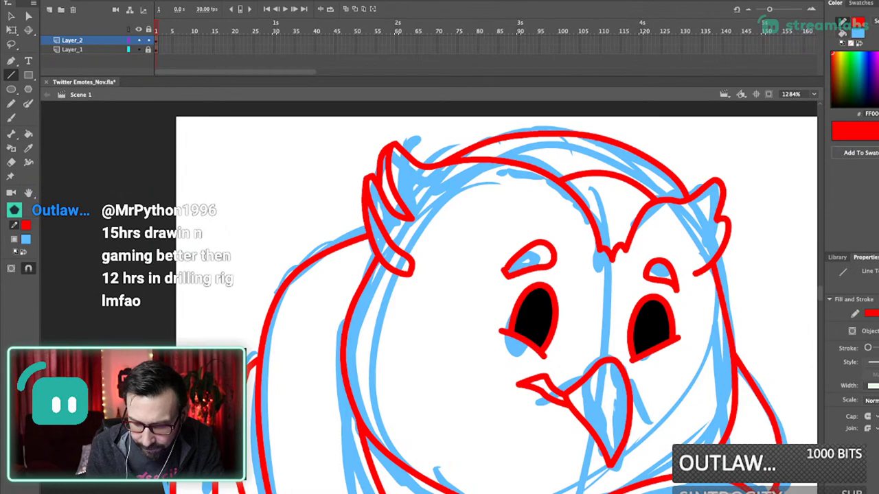
pyautogui.press('v')
pyautogui.click(718, 276)
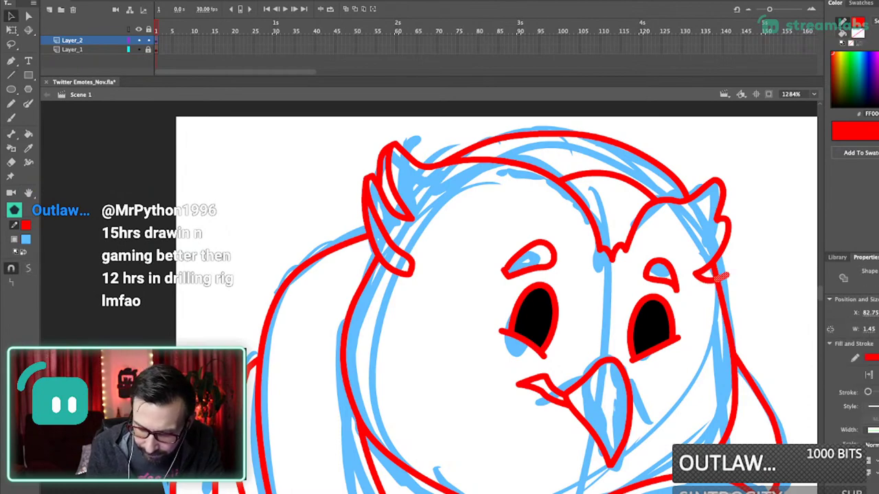
pyautogui.press('Delete')
# - Add another fold curve on the left shoulder and join the fold lines into closed, pointed tips
pyautogui.press('super+2')
pyautogui.moveTo(440, 274); pyautogui.dragTo(494, 268)
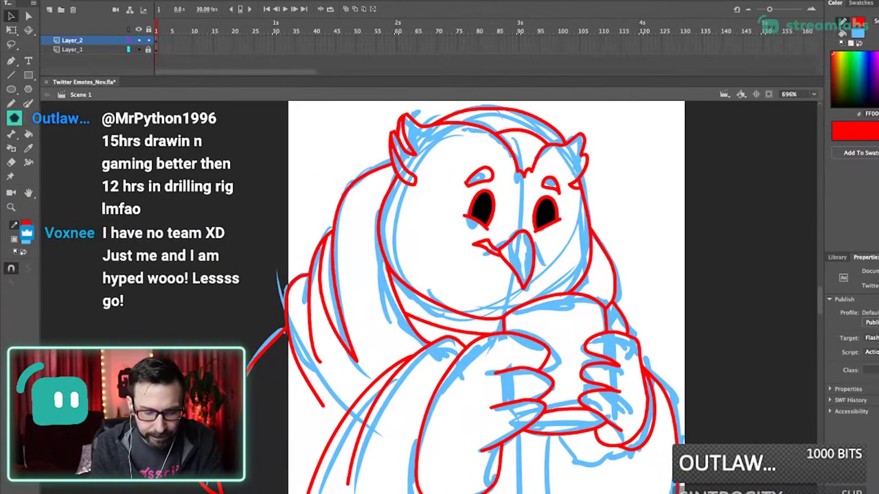
pyautogui.hotkey('shift', 'y')
pyautogui.moveTo(440, 295); pyautogui.dragTo(479, 262)
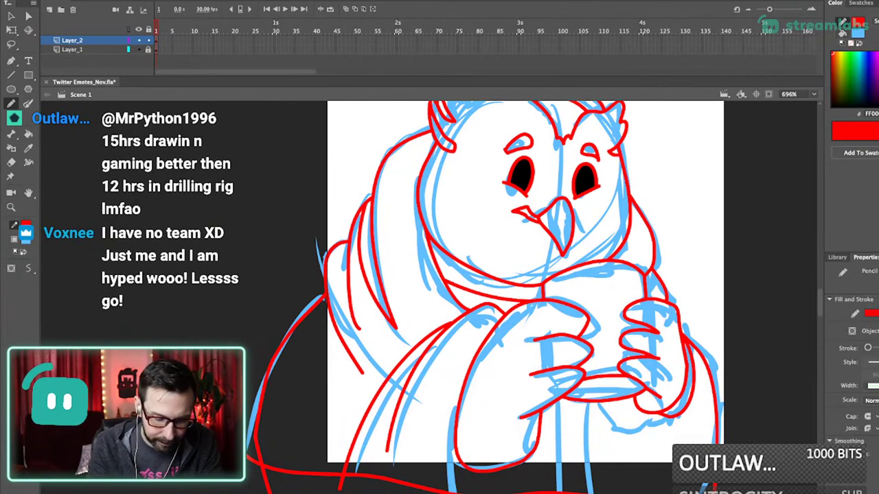
pyautogui.press('v')
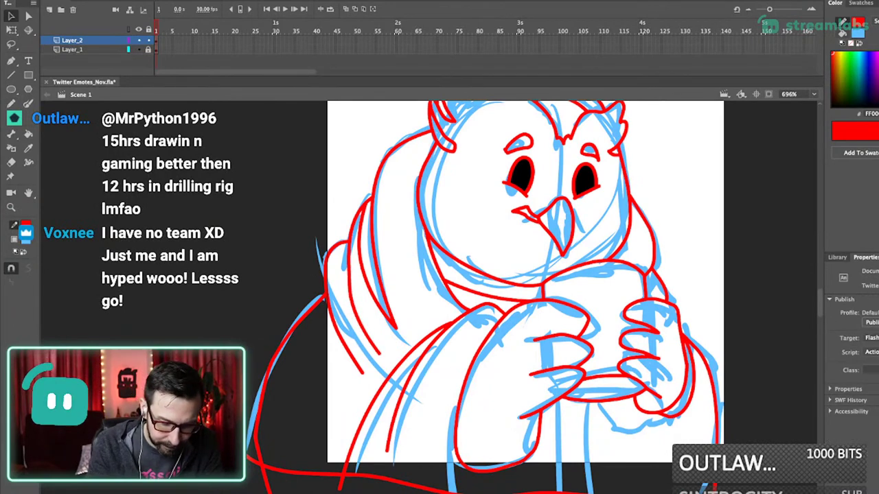
pyautogui.press('n')
pyautogui.moveTo(378, 355)
pyautogui.mouseDown()
pyautogui.moveTo(345, 315)
pyautogui.moveTo(357, 339)
pyautogui.mouseUp()
pyautogui.press('v')
pyautogui.moveTo(345, 315); pyautogui.dragTo(348, 239)
pyautogui.moveTo(347, 309); pyautogui.dragTo(344, 305)
pyautogui.moveTo(378, 354); pyautogui.dragTo(395, 331)
# - Connect the lowest shoulder fold's tip to the outer wrap line with a bowed curve, delete the overhang and save the file
pyautogui.press('n')
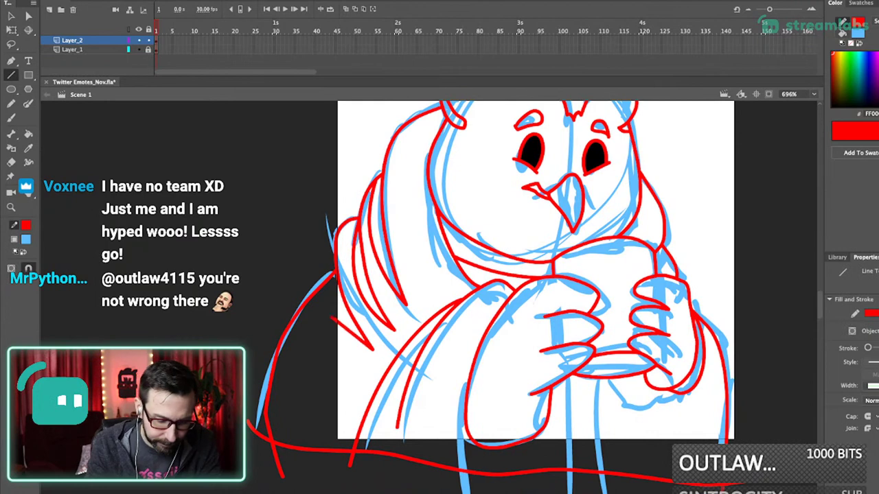
pyautogui.press('v')
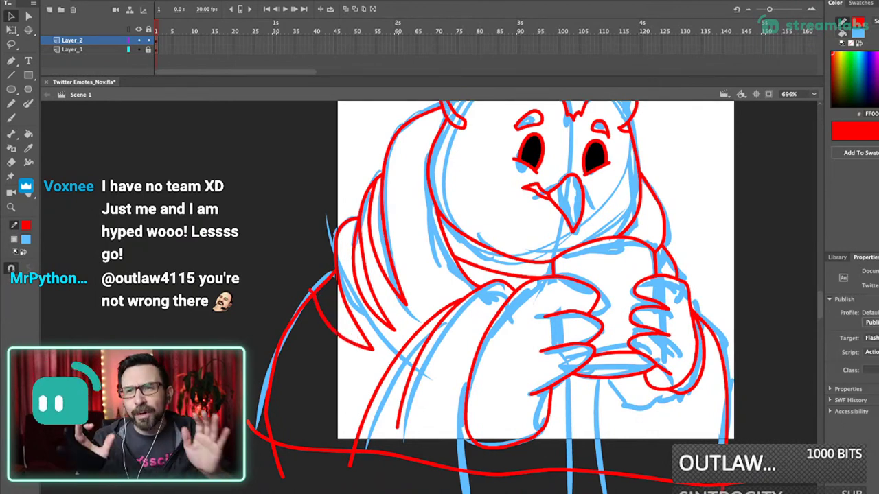
pyautogui.moveTo(535, 274); pyautogui.dragTo(545, 271)
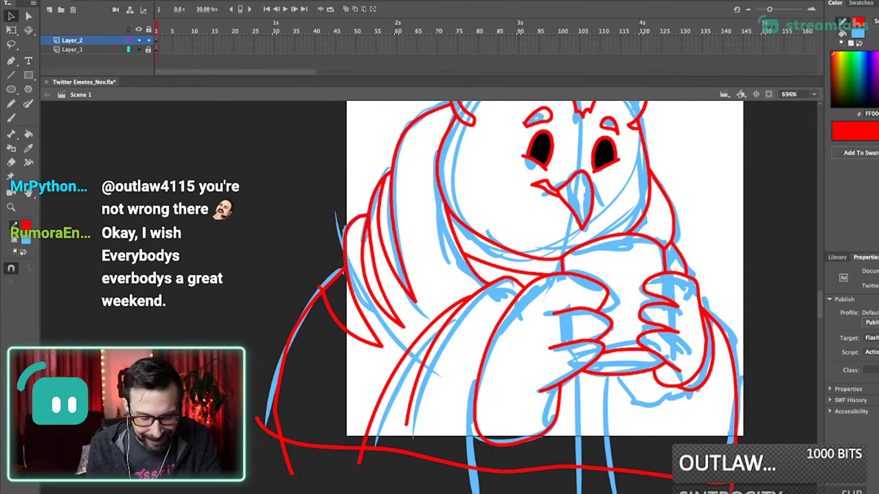
pyautogui.click(321, 289)
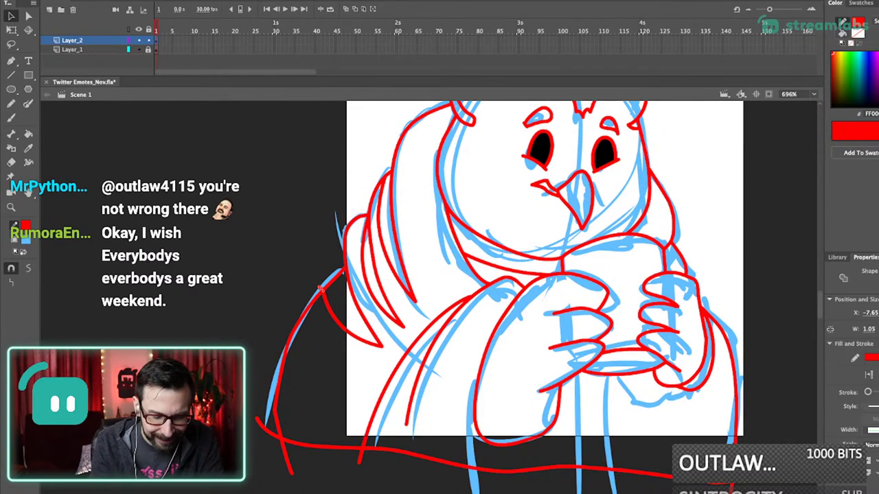
pyautogui.press('Delete')
pyautogui.press('super+s')
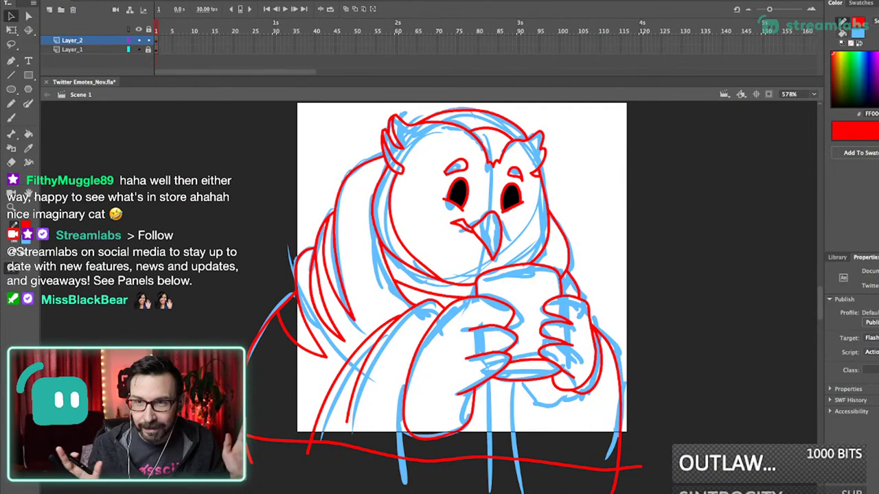
# - Examine the linework close up around the cup and hands and the whole emote at 100% size
pyautogui.moveTo(453, 274); pyautogui.dragTo(465, 268)
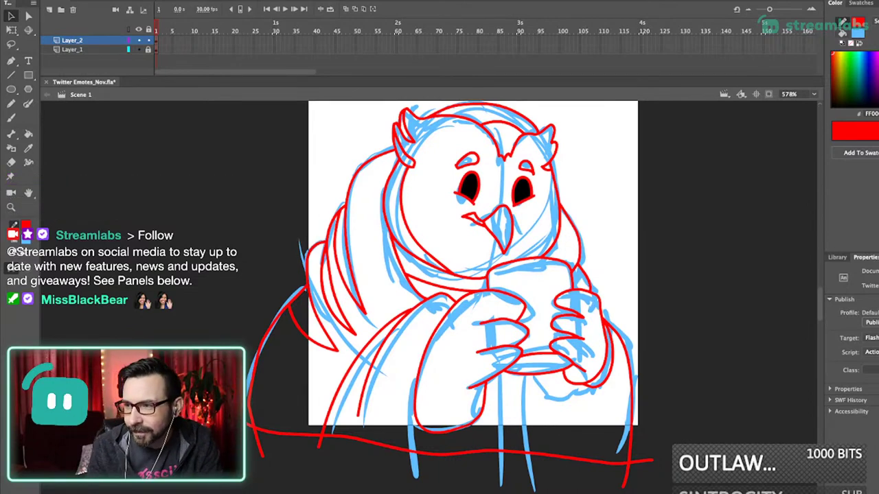
pyautogui.hscroll(-3, 480, 296)
pyautogui.scroll(2, 491, 295)
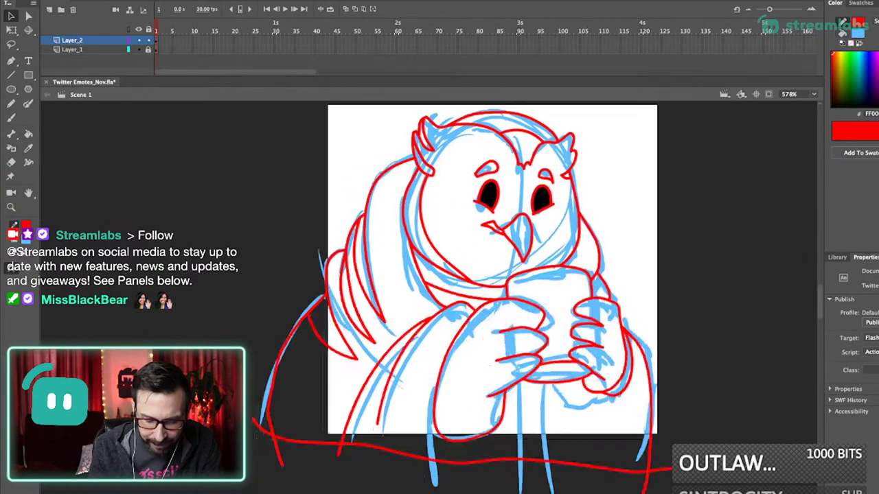
pyautogui.moveTo(482, 250); pyautogui.dragTo(526, 379)
pyautogui.moveTo(468, 343); pyautogui.dragTo(467, 335)
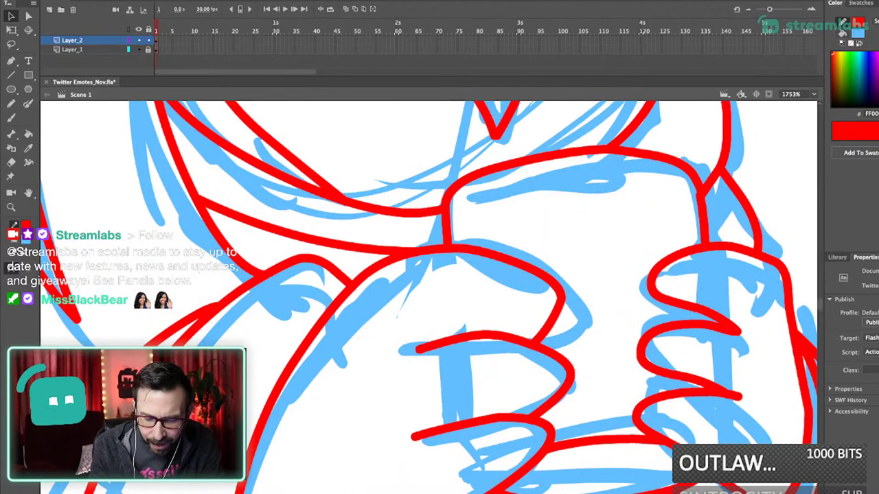
pyautogui.hotkey('ctrl', '1')
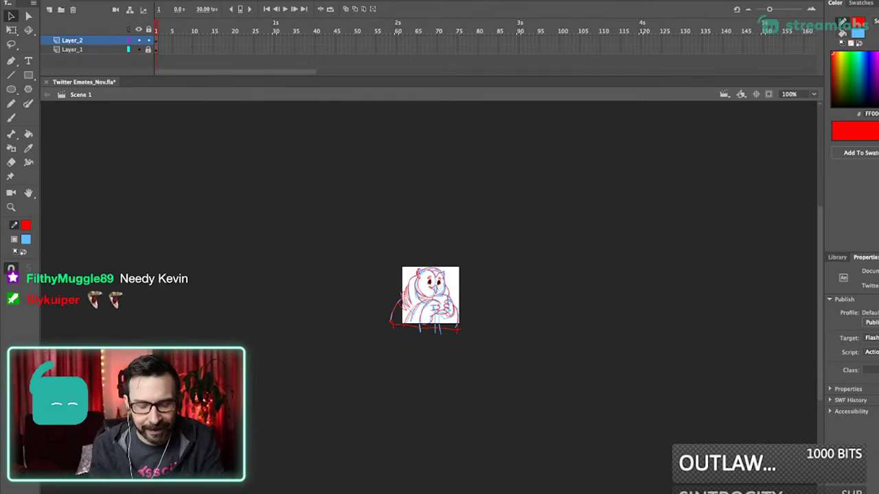
pyautogui.scroll(10, 440, 322)
pyautogui.scroll(3, 440, 296)
pyautogui.hscroll(-3, 439, 295)
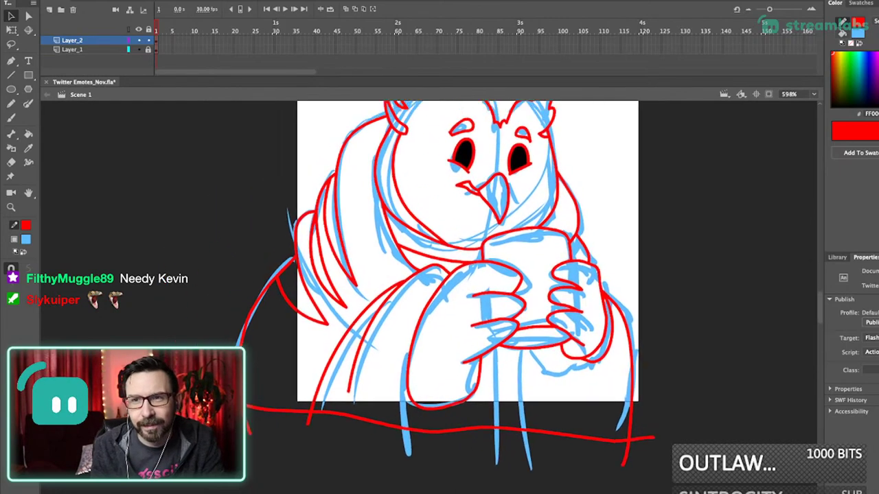
# - Draw a rounded lower outline for the left hand inside the sleeve and delete the stray pieces at both ends
pyautogui.press('n')
pyautogui.scroll(5, 480, 422)
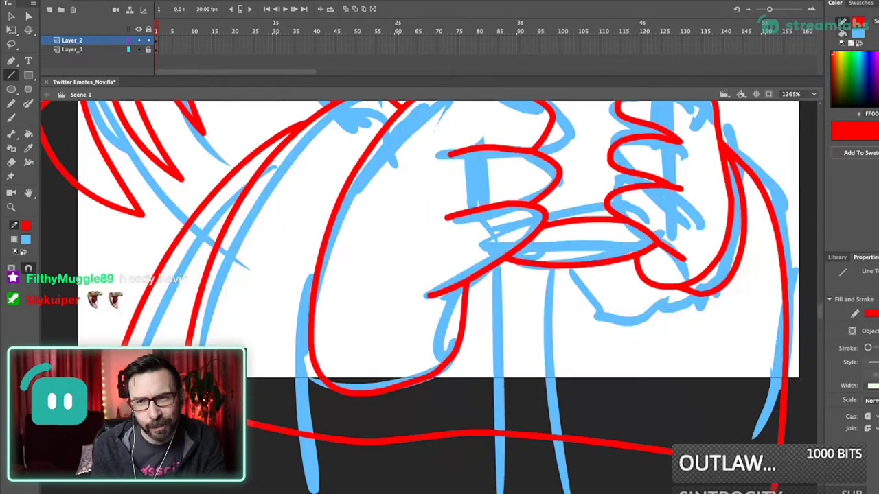
pyautogui.press('y')
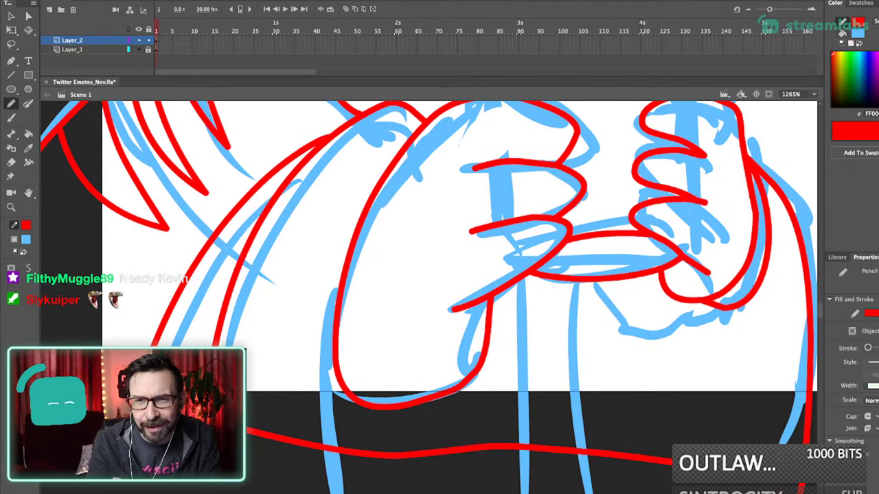
pyautogui.moveTo(439, 275); pyautogui.dragTo(454, 283)
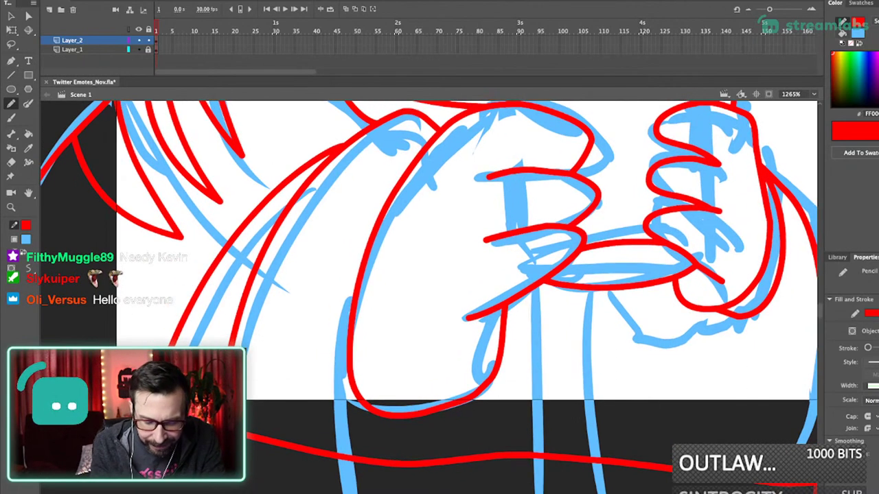
pyautogui.press('super+z')
pyautogui.moveTo(469, 306)
pyautogui.mouseDown()
pyautogui.moveTo(462, 357)
pyautogui.moveTo(385, 359)
pyautogui.moveTo(376, 187)
pyautogui.mouseUp()
pyautogui.keyDown('super'); pyautogui.click(372, 220); pyautogui.keyUp('super')
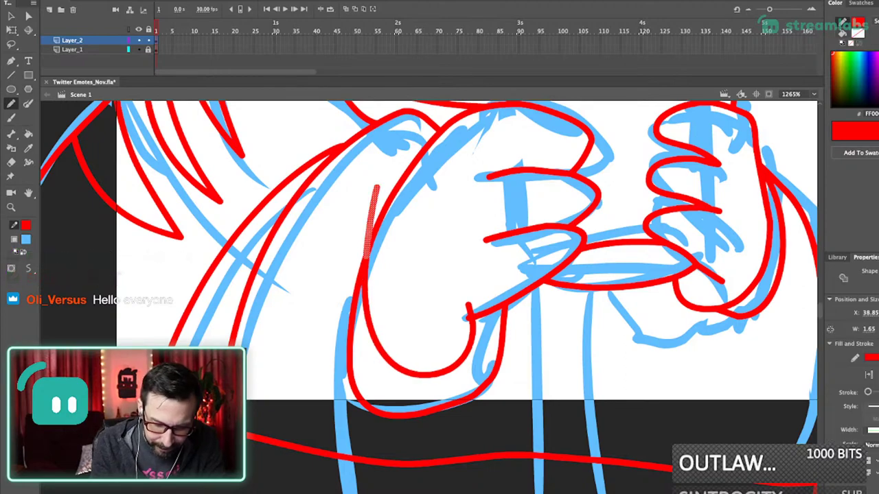
pyautogui.press('v')
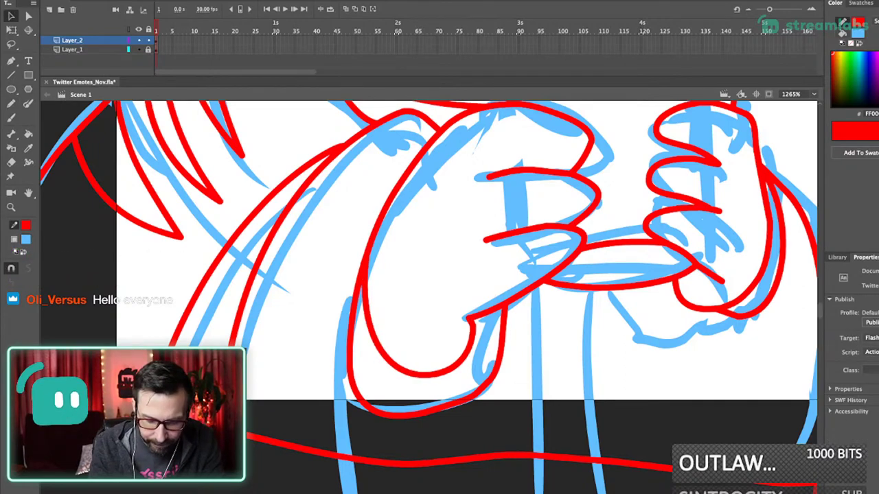
# - Draw a second curve above the left hand's lower finger line to form a gap with a pointed inner end
pyautogui.scroll(-10, 432, 304)
pyautogui.scroll(10, 432, 304)
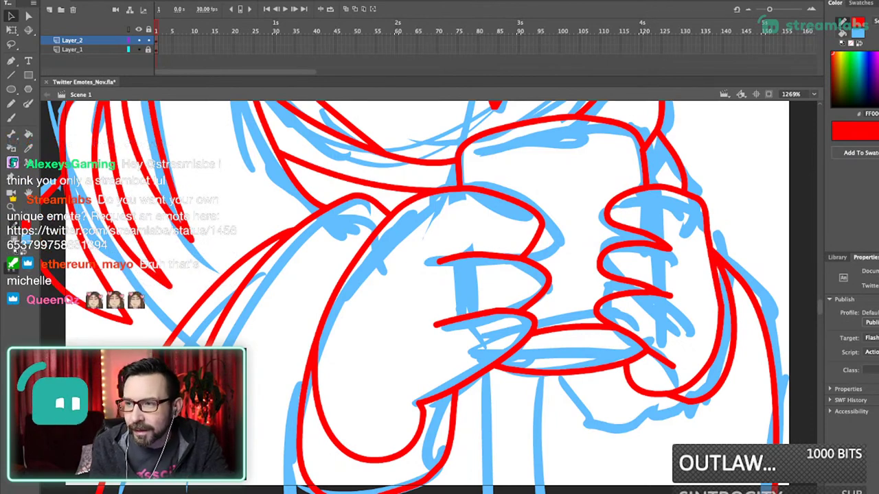
pyautogui.press('t')
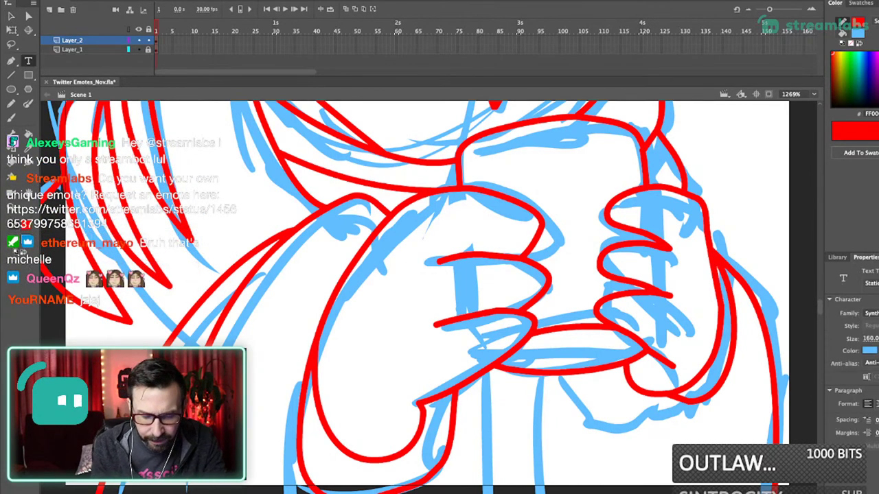
pyautogui.press('y')
pyautogui.moveTo(440, 320); pyautogui.dragTo(543, 292)
pyautogui.moveTo(439, 296); pyautogui.dragTo(454, 300)
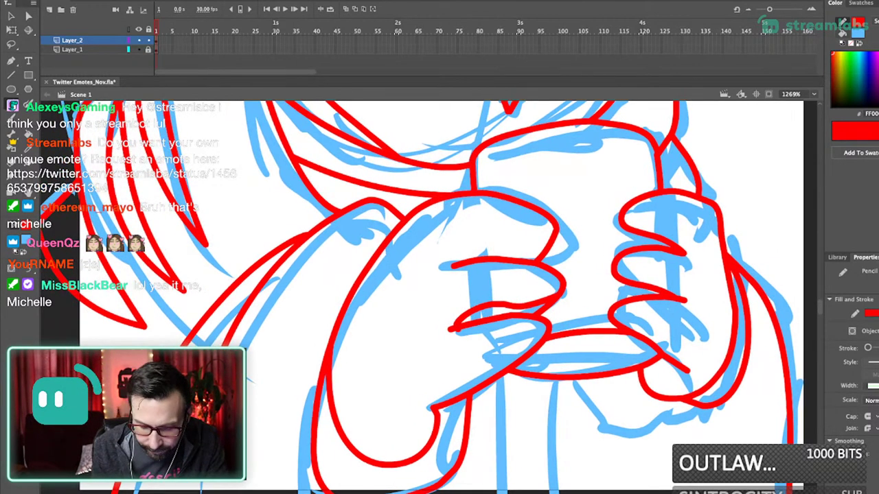
pyautogui.keyDown('super'); pyautogui.click(504, 304); pyautogui.keyUp('super')
pyautogui.press('Escape')
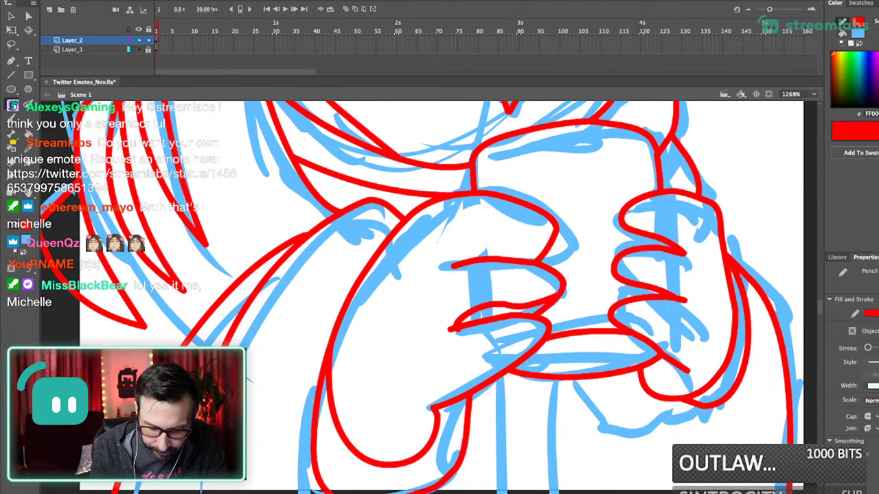
pyautogui.hotkey('ctrl', 'z')
pyautogui.press('v')
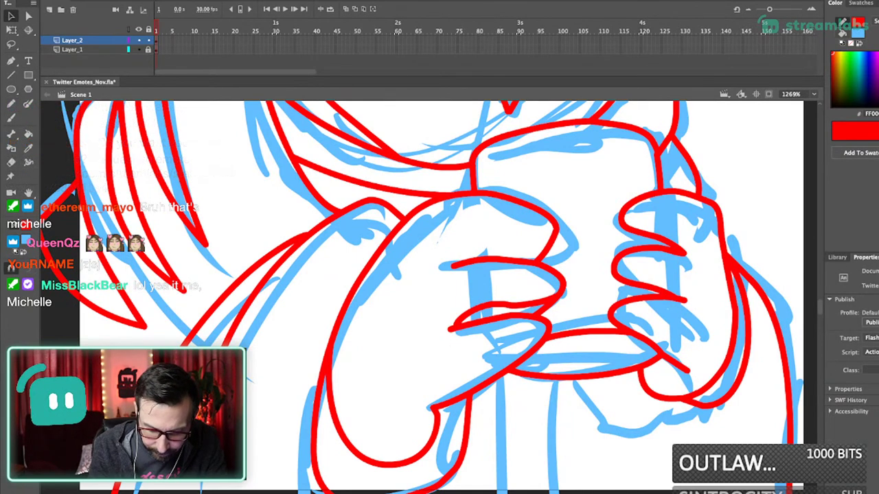
pyautogui.moveTo(444, 328); pyautogui.dragTo(451, 328)
pyautogui.moveTo(525, 307); pyautogui.dragTo(523, 298)
# - Draw a matching curve above the left hand's upper finger line, shaping a pointed gap between the top two fingers
pyautogui.hotkey('shift', 'y')
pyautogui.scroll(1, 429, 297)
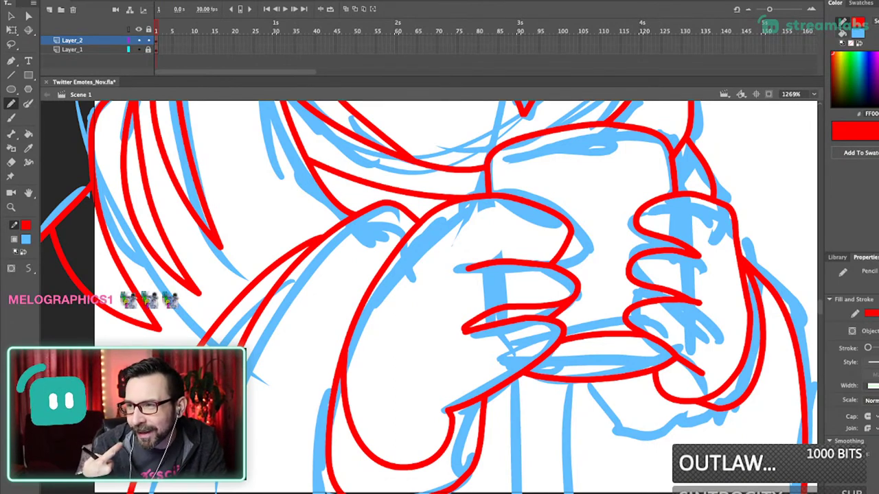
pyautogui.moveTo(464, 265)
pyautogui.mouseDown()
pyautogui.moveTo(510, 248)
pyautogui.moveTo(568, 245)
pyautogui.mouseUp()
pyautogui.press('v')
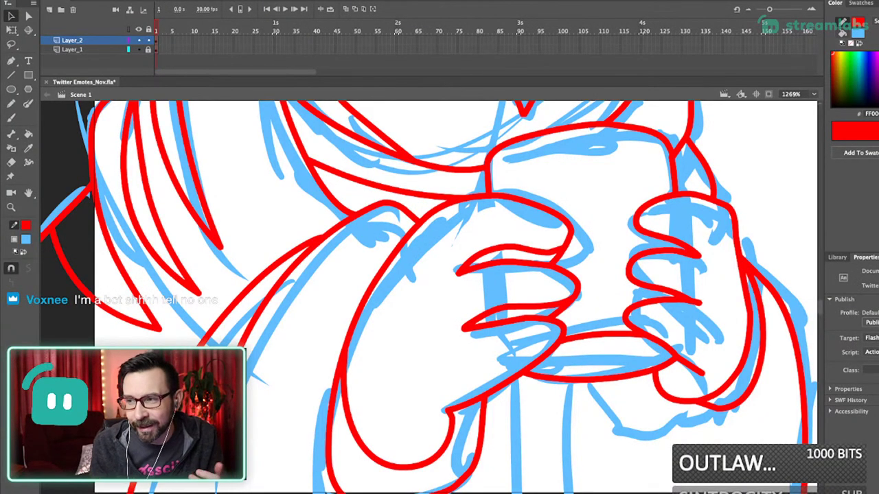
# - Draw a second curve below the right hand's top finger line, meeting its pointed inner end
pyautogui.moveTo(431, 297); pyautogui.dragTo(449, 289)
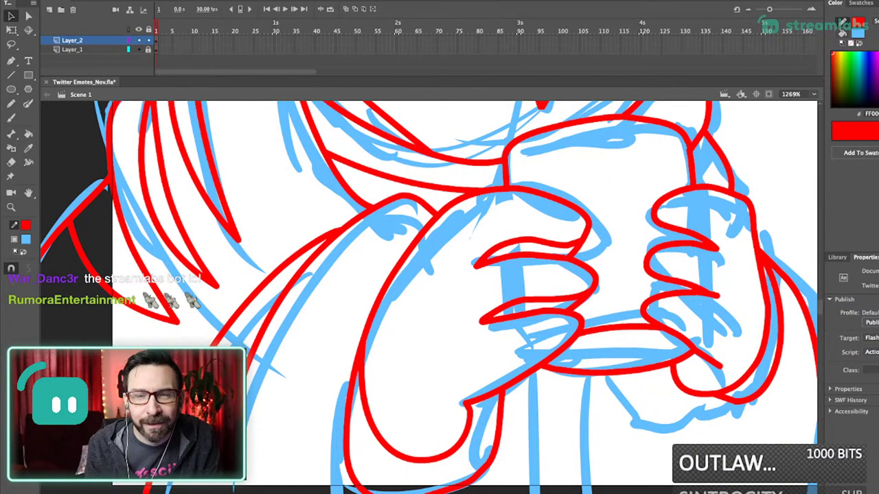
pyautogui.moveTo(440, 296); pyautogui.dragTo(402, 300)
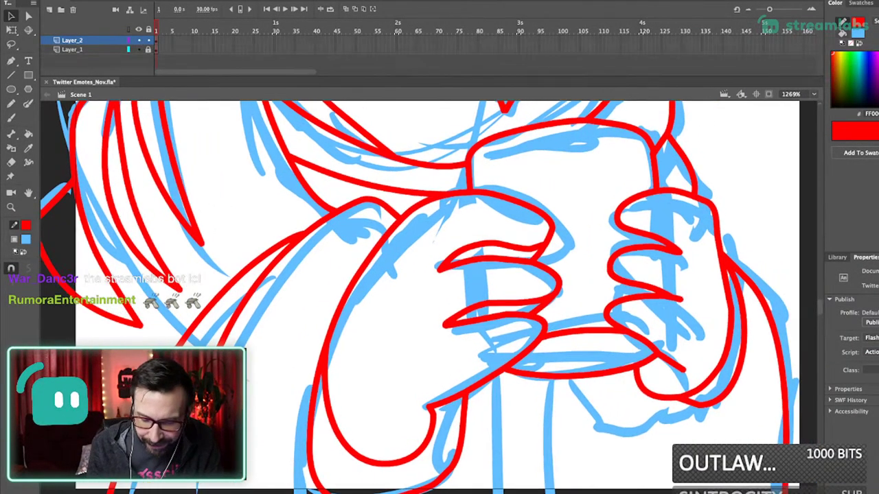
pyautogui.press('y')
pyautogui.hscroll(2, 428, 296)
pyautogui.scroll(-1, 428, 297)
pyautogui.moveTo(577, 170); pyautogui.dragTo(632, 230)
pyautogui.press('v')
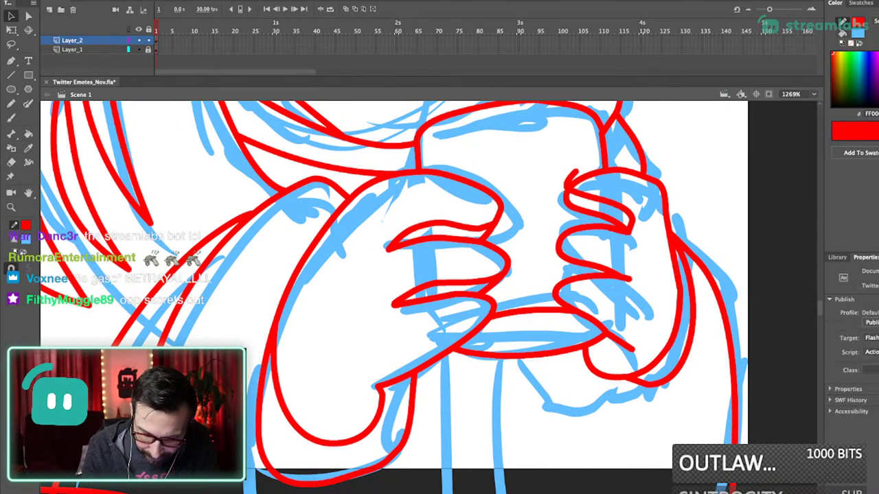
# - Draw second curves below the right hand's middle and lower finger lines to form pointed gaps, and delete the stray pieces at their outer ends
pyautogui.press('y')
pyautogui.moveTo(604, 250)
pyautogui.mouseDown()
pyautogui.moveTo(631, 270)
pyautogui.moveTo(630, 345)
pyautogui.mouseUp()
pyautogui.press('v')
pyautogui.press('y')
pyautogui.press('v')
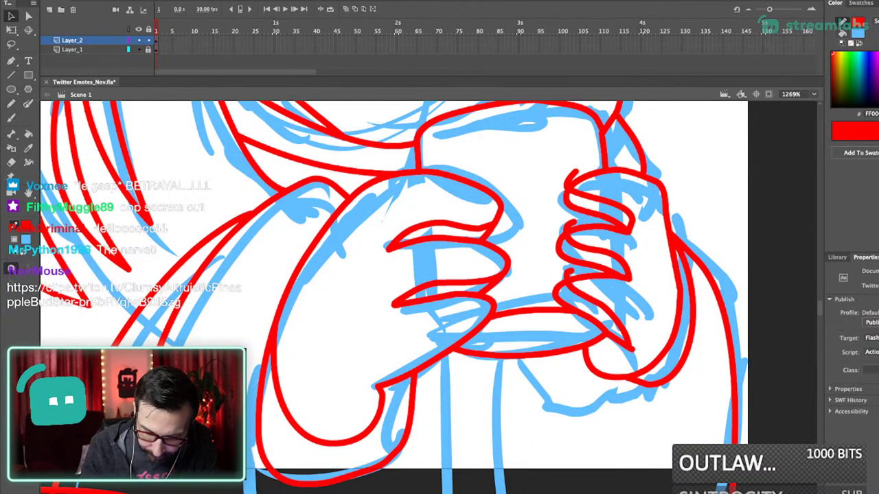
pyautogui.click(568, 277)
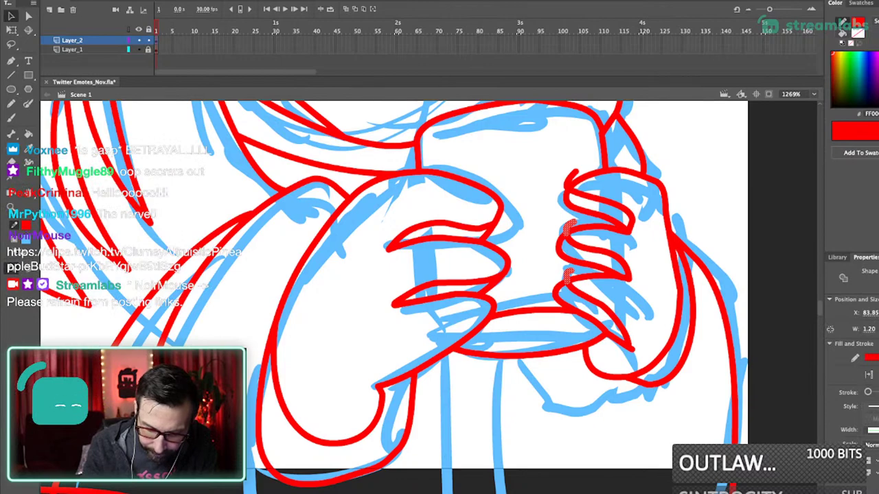
pyautogui.press('Delete')
pyautogui.moveTo(605, 198); pyautogui.dragTo(599, 205)
pyautogui.scroll(1, 393, 297)
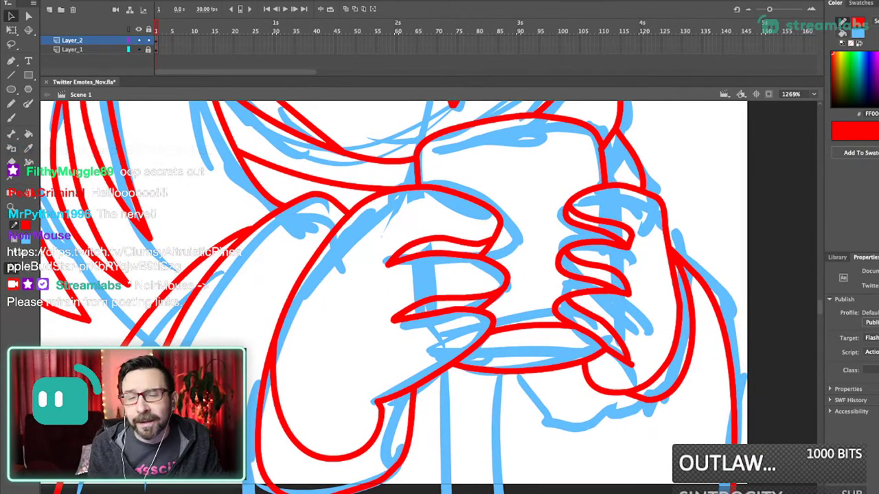
# - Draw the right palm's lower edge from the lowest finger gap to the sleeve, and a second curve above the left hand's lower edge
pyautogui.moveTo(632, 343)
pyautogui.mouseDown()
pyautogui.moveTo(615, 353)
pyautogui.moveTo(662, 330)
pyautogui.moveTo(641, 356)
pyautogui.mouseUp()
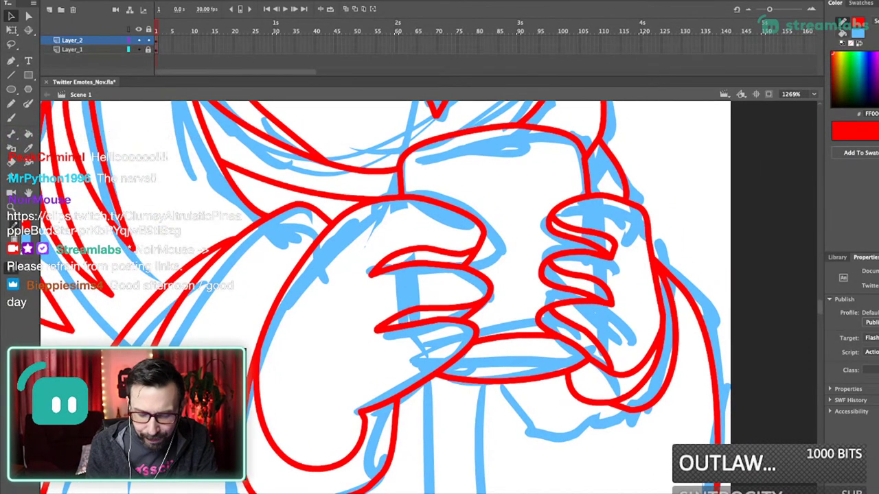
pyautogui.press('super+1')
pyautogui.press('super+equal')
pyautogui.press('super+equal')
pyautogui.scroll(3, 366, 244)
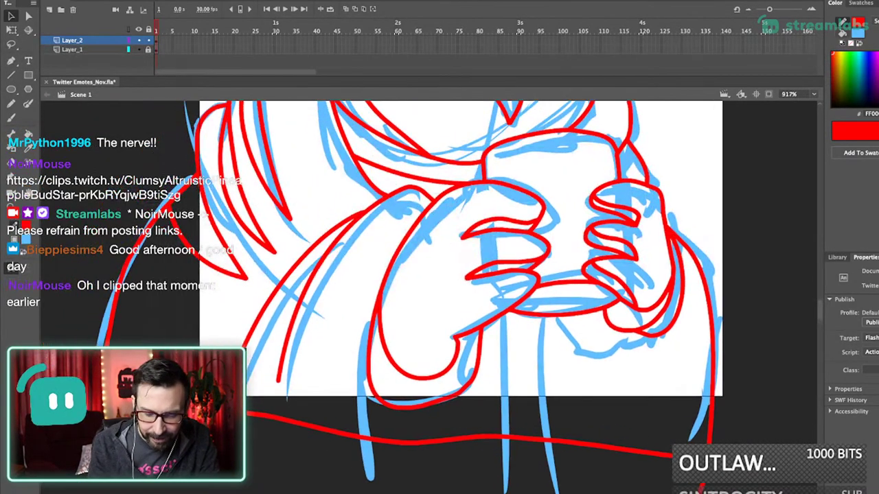
pyautogui.press('y')
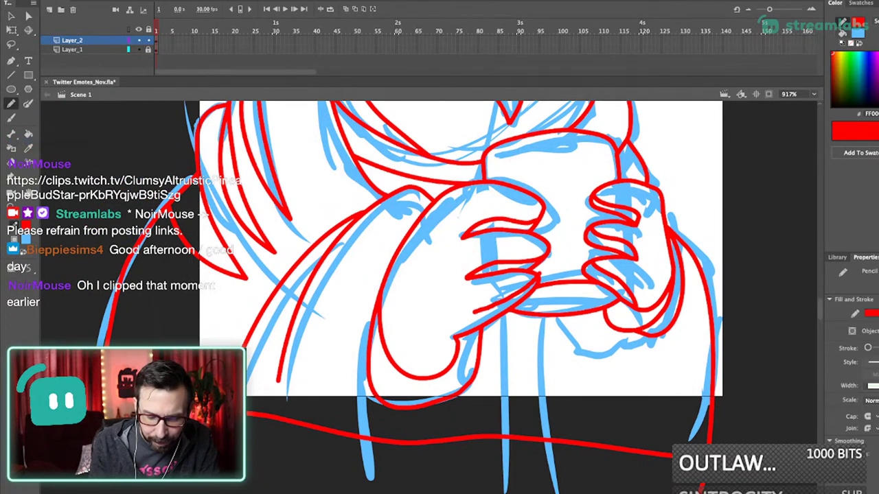
pyautogui.press('v')
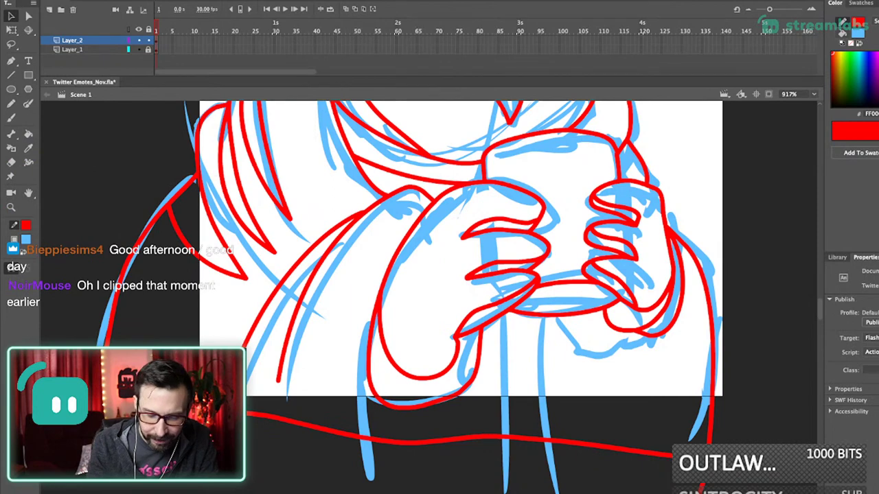
# - Try a second line from the left sleeve fold's lower tip up to the shoulder
pyautogui.hotkey('ctrl', '1')
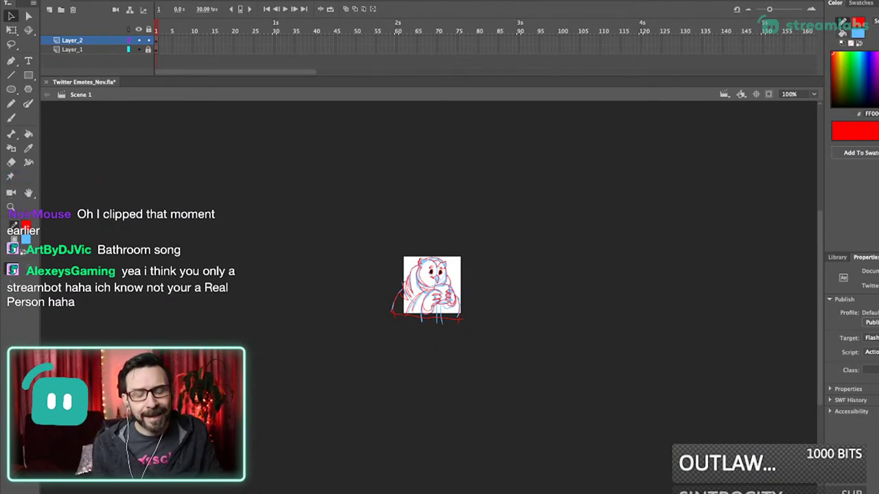
pyautogui.scroll(3, 443, 332)
pyautogui.moveTo(414, 204); pyautogui.dragTo(483, 269)
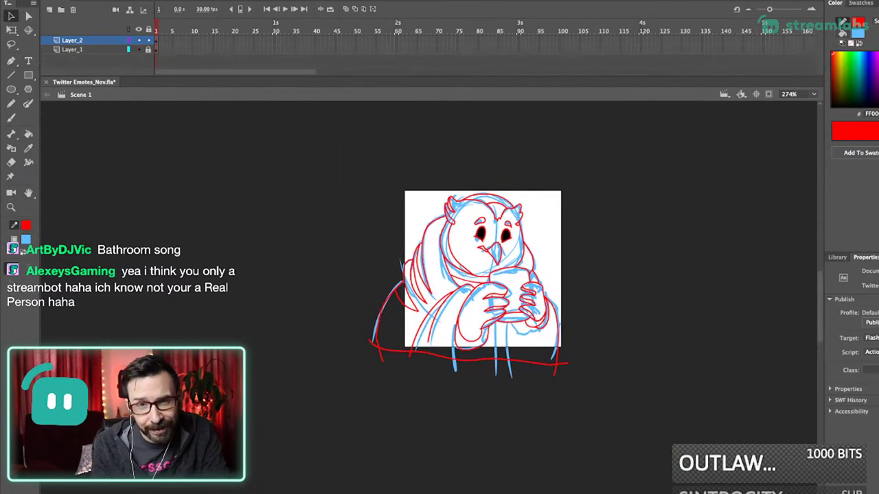
pyautogui.scroll(3, 462, 302)
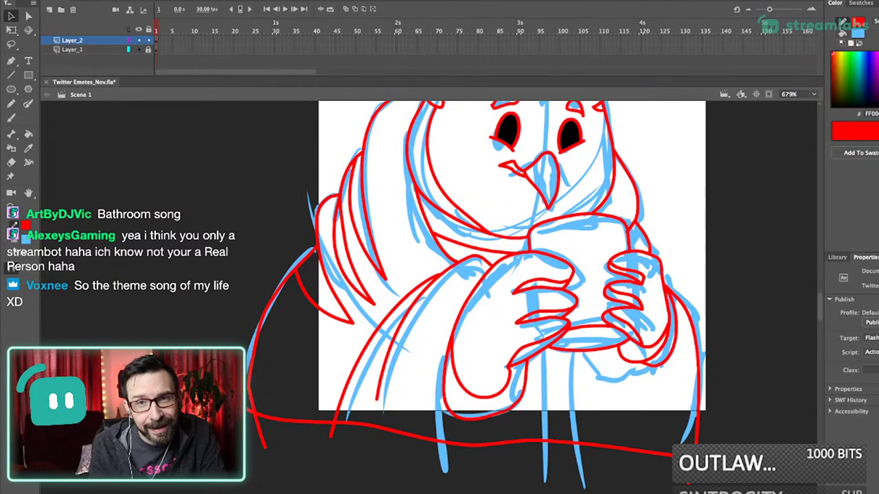
pyautogui.press('n')
pyautogui.moveTo(377, 398); pyautogui.dragTo(427, 321)
pyautogui.press('v')
pyautogui.moveTo(402, 359); pyautogui.dragTo(398, 355)
pyautogui.moveTo(427, 321); pyautogui.dragTo(457, 264)
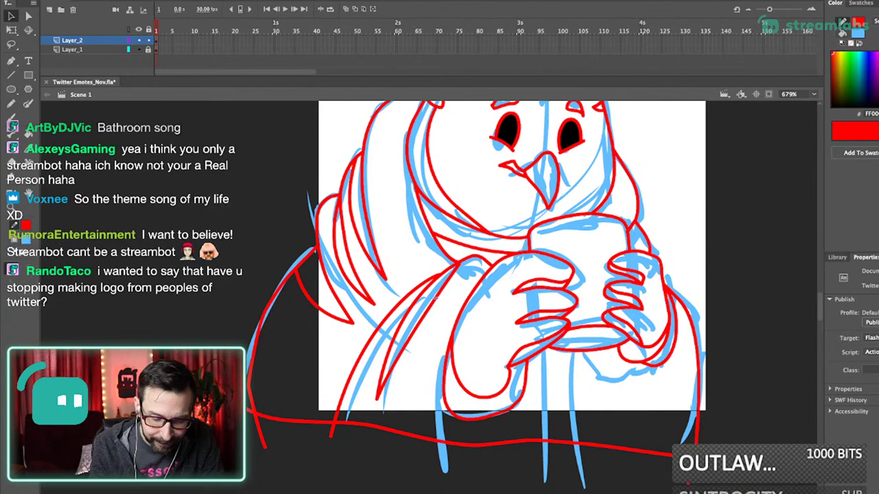
pyautogui.moveTo(423, 322); pyautogui.dragTo(418, 315)
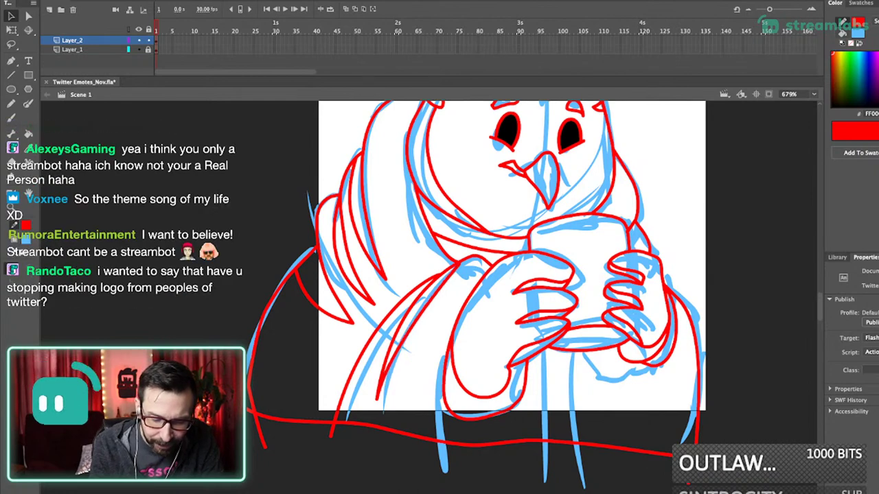
pyautogui.click(416, 318)
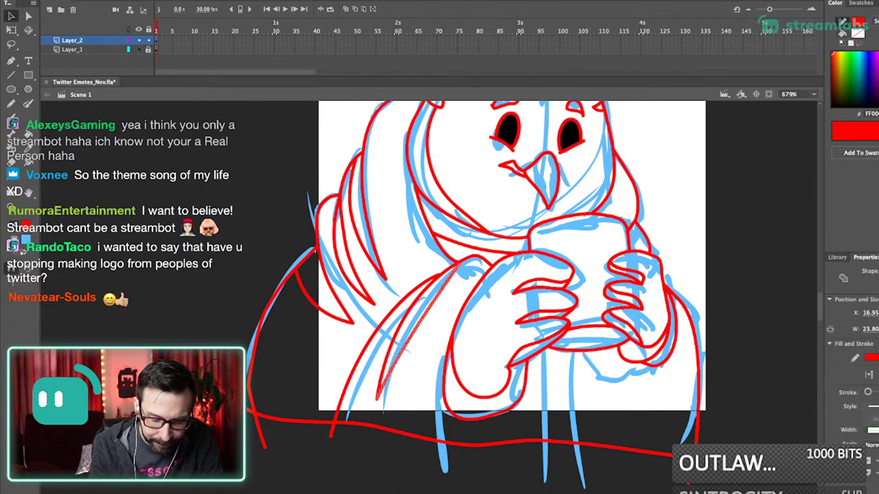
pyautogui.press('Delete')
# - Draw a short curve on the outer side of the left sleeve fold line, forming a narrow fold with a pointed lower end
pyautogui.press('n')
pyautogui.moveTo(376, 399)
pyautogui.mouseDown()
pyautogui.moveTo(373, 359)
pyautogui.moveTo(369, 380)
pyautogui.moveTo(399, 305)
pyautogui.mouseUp()
pyautogui.press('v')
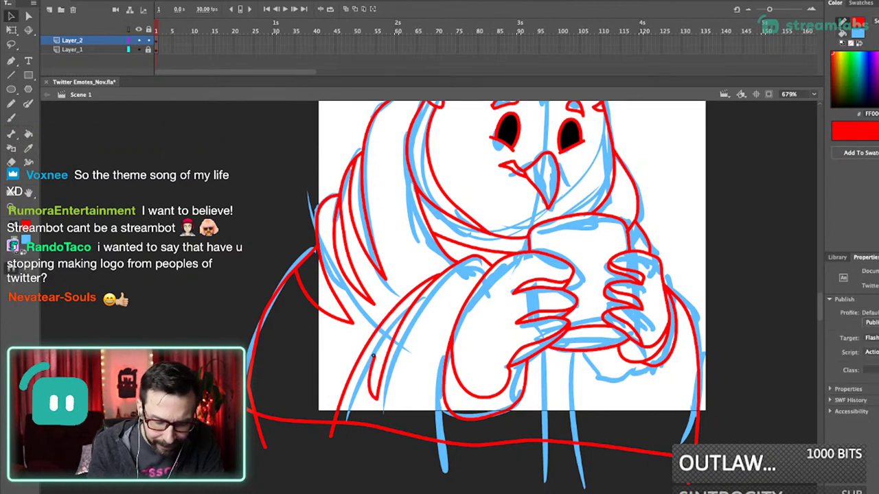
pyautogui.hotkey('ctrl', '1')
pyautogui.hotkey('ctrl', '2')
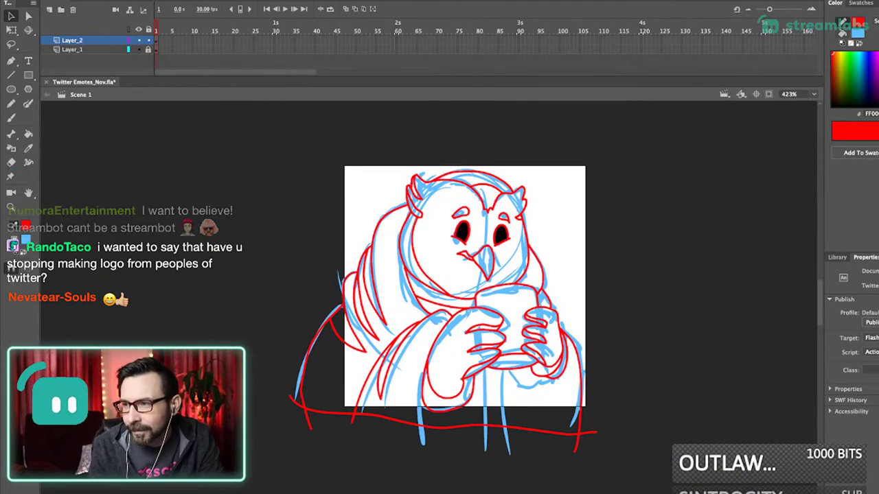
# - Draw two near-vertical lines from beneath the hands down through the base line, and delete the pieces extending below it
pyautogui.moveTo(465, 287); pyautogui.dragTo(479, 280)
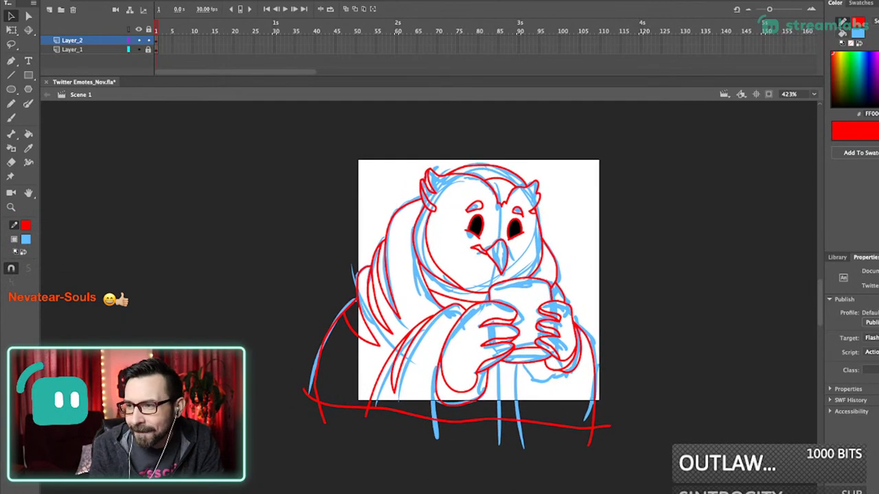
pyautogui.moveTo(390, 170); pyautogui.dragTo(523, 410)
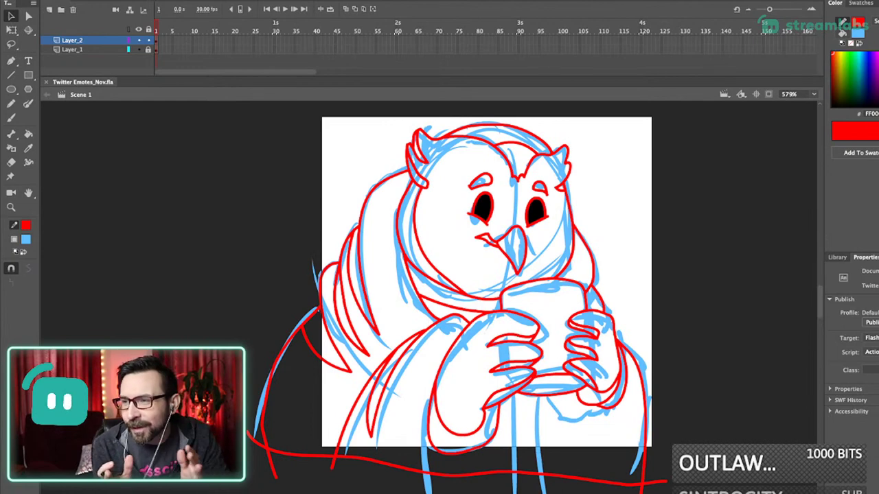
pyautogui.moveTo(480, 288); pyautogui.dragTo(487, 285)
pyautogui.scroll(-2, 460, 302)
pyautogui.press('y')
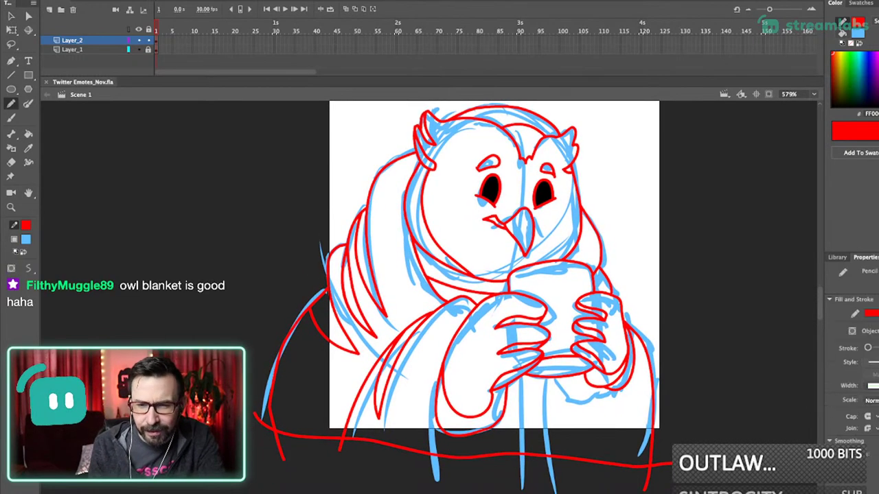
pyautogui.scroll(-3, 460, 302)
pyautogui.moveTo(550, 349); pyautogui.dragTo(560, 474)
pyautogui.moveTo(522, 351); pyautogui.dragTo(521, 484)
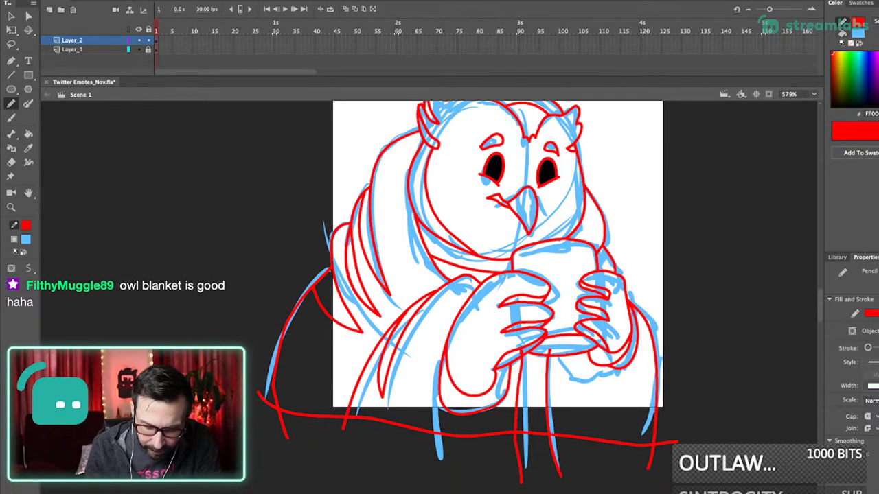
pyautogui.keyDown('super'); pyautogui.click(519, 459); pyautogui.keyUp('super')
pyautogui.keyDown('shift'); pyautogui.keyDown('super'); pyautogui.click(555, 456); pyautogui.keyUp('super'); pyautogui.keyUp('shift')
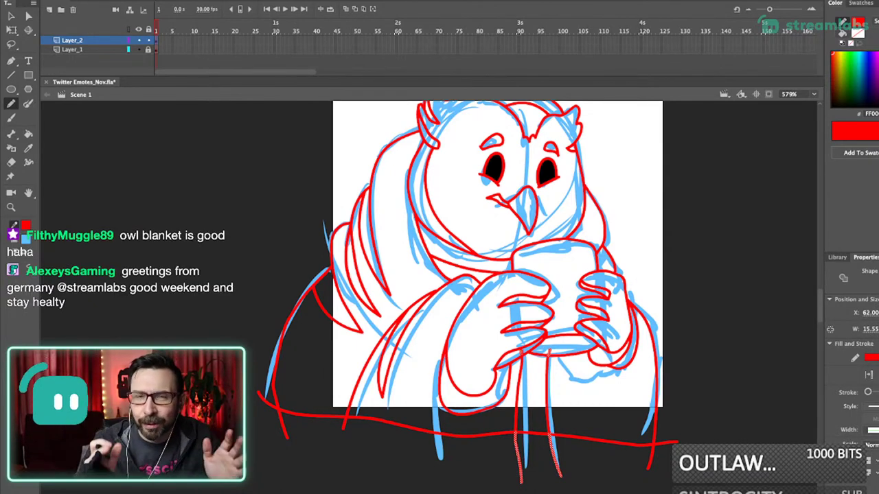
pyautogui.press('Delete')
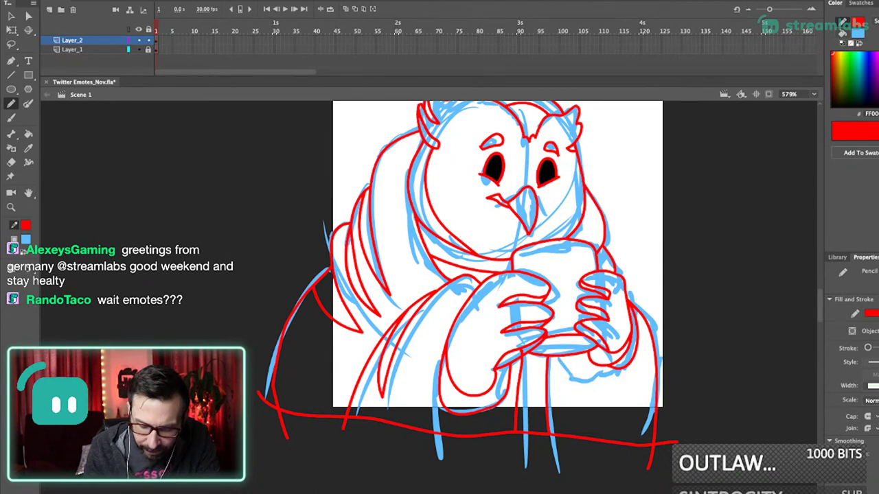
# - Draw an inner fold line from the right sleeve down past the base line, replacing the first attempt and deleting the stray upper piece
pyautogui.moveTo(618, 415)
pyautogui.mouseDown()
pyautogui.moveTo(647, 326)
pyautogui.moveTo(630, 386)
pyautogui.moveTo(626, 472)
pyautogui.mouseUp()
pyautogui.press('super+z')
pyautogui.keyDown('super'); pyautogui.click(644, 316); pyautogui.keyUp('super')
pyautogui.press('Delete')
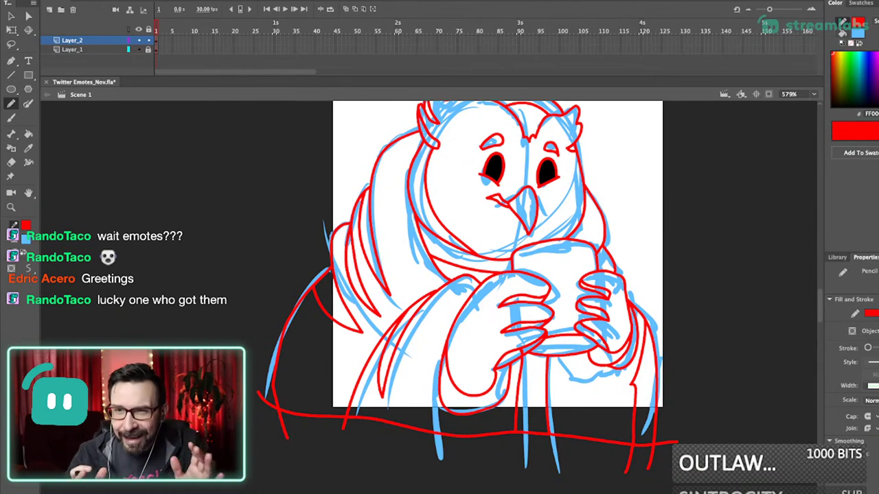
# - Draw a curved fold line on the hood's right side above the cup with its stray ends removed, and adjust the left sleeve fold
pyautogui.moveTo(497, 254); pyautogui.dragTo(491, 295)
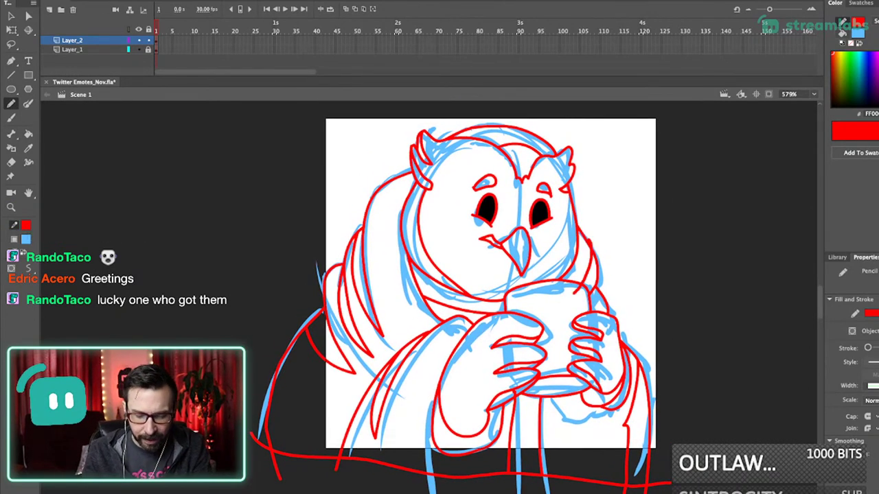
pyautogui.moveTo(565, 297); pyautogui.dragTo(584, 287)
pyautogui.press('Delete')
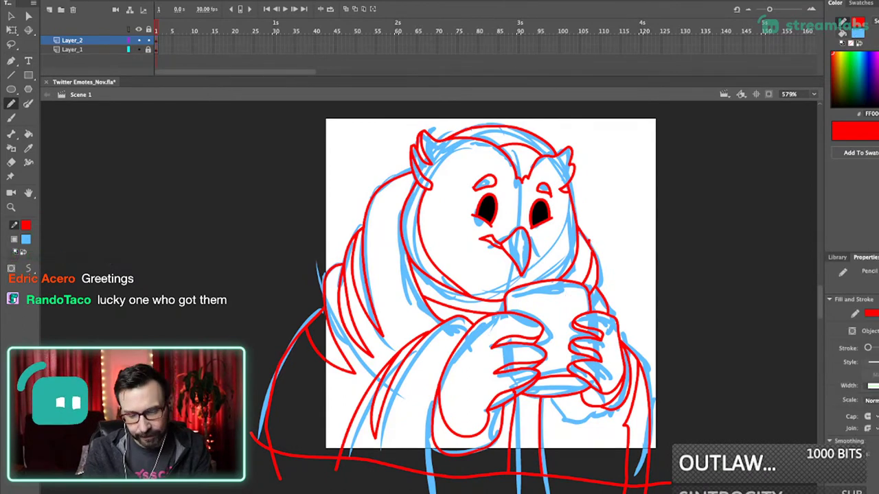
pyautogui.moveTo(419, 364); pyautogui.dragTo(437, 331)
pyautogui.press('v')
pyautogui.moveTo(379, 371); pyautogui.dragTo(374, 369)
pyautogui.moveTo(481, 288)
pyautogui.mouseDown()
pyautogui.moveTo(497, 282)
pyautogui.moveTo(487, 304)
pyautogui.mouseUp()
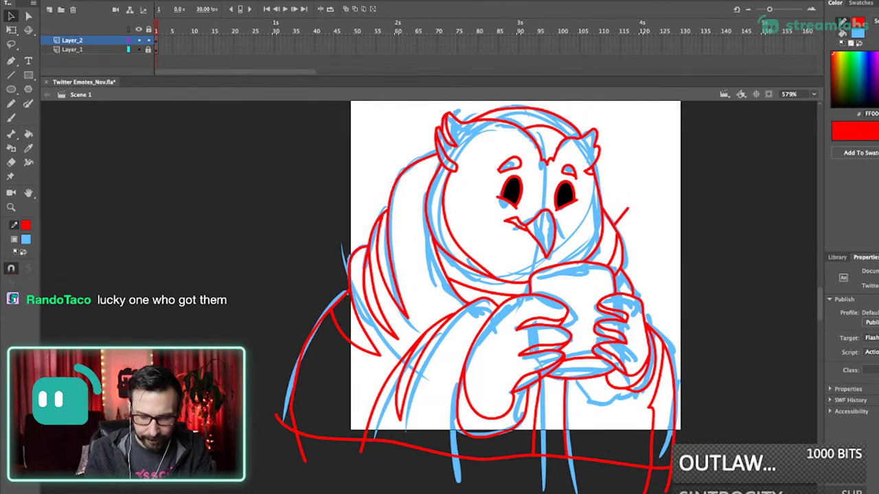
pyautogui.hscroll(3, 463, 296)
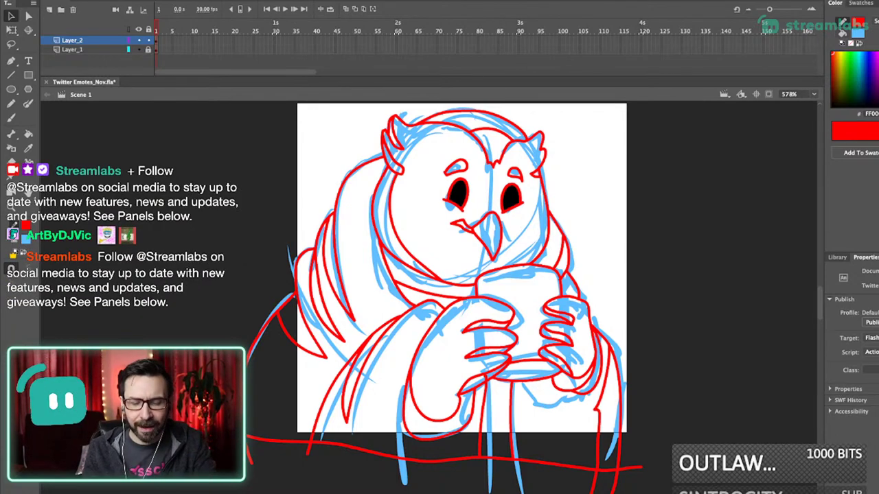
# - Hide the blue sketch on Layer_1 and select that layer
pyautogui.scroll(10, 616, 247)
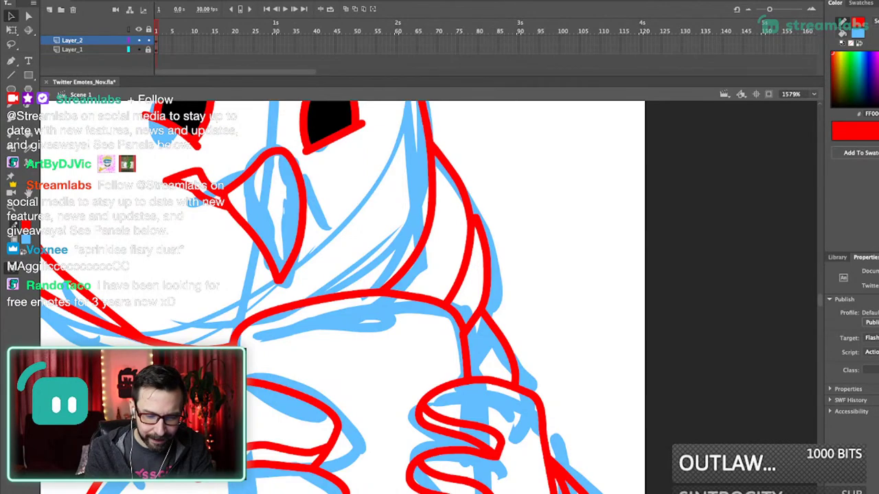
pyautogui.scroll(-4, 487, 275)
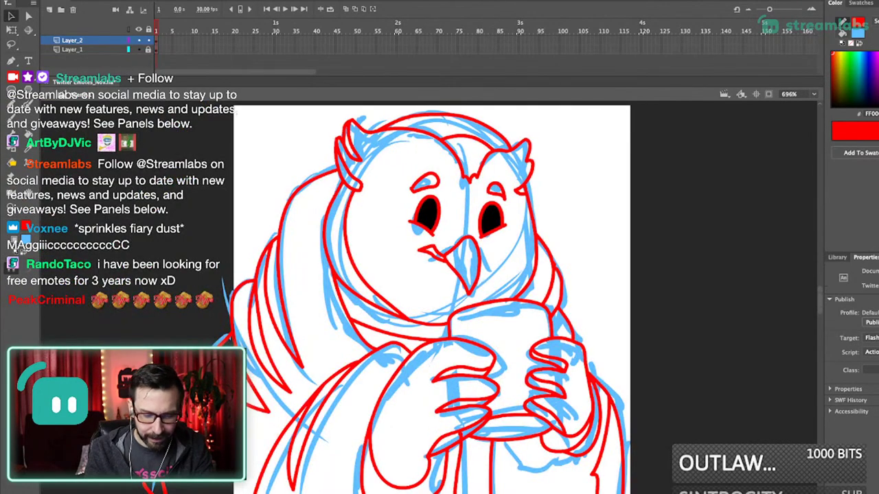
pyautogui.scroll(-6, 426, 295)
pyautogui.scroll(3, 426, 296)
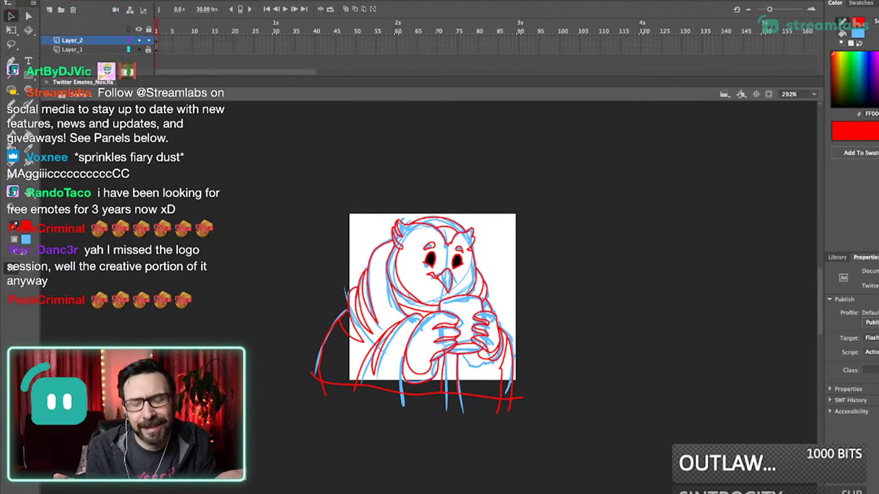
pyautogui.click(139, 49)
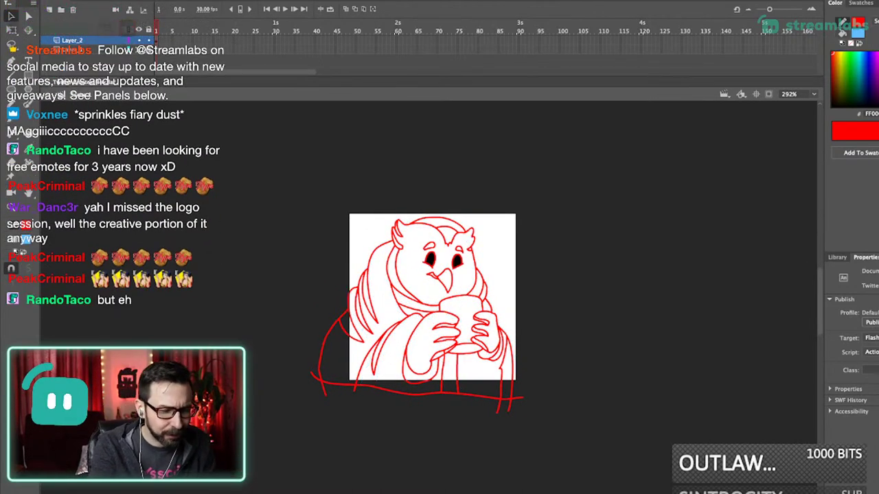
pyautogui.click(77, 50)
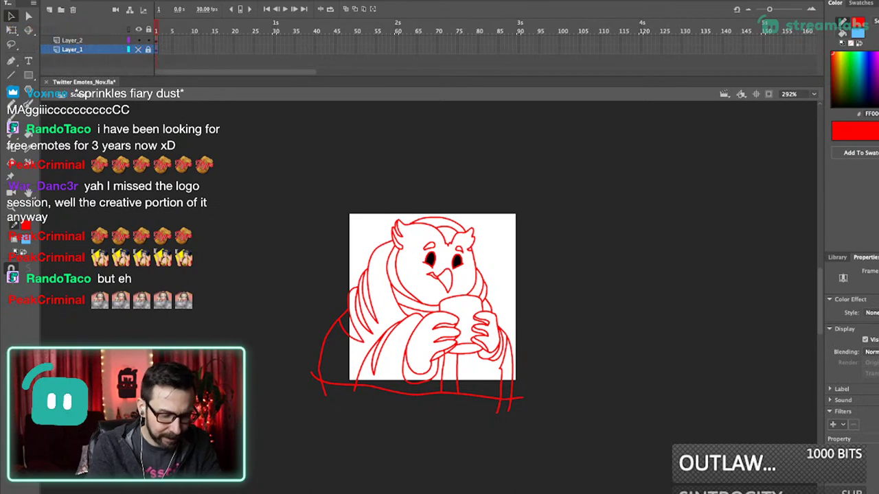
pyautogui.press('z')
pyautogui.moveTo(393, 183); pyautogui.dragTo(509, 398)
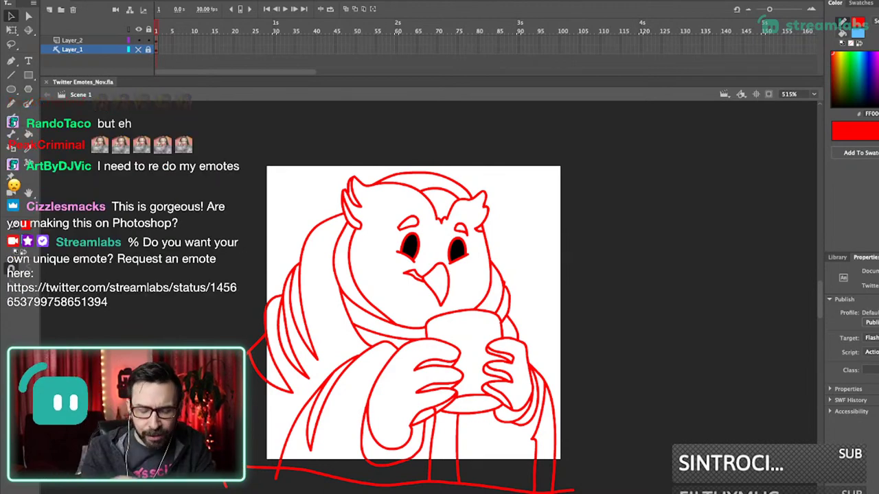
pyautogui.scroll(1, 413, 313)
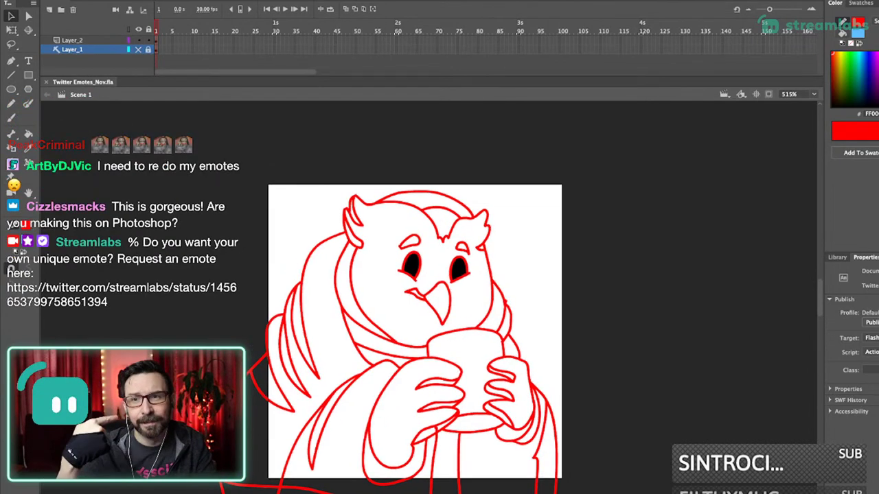
pyautogui.hscroll(-1, 414, 331)
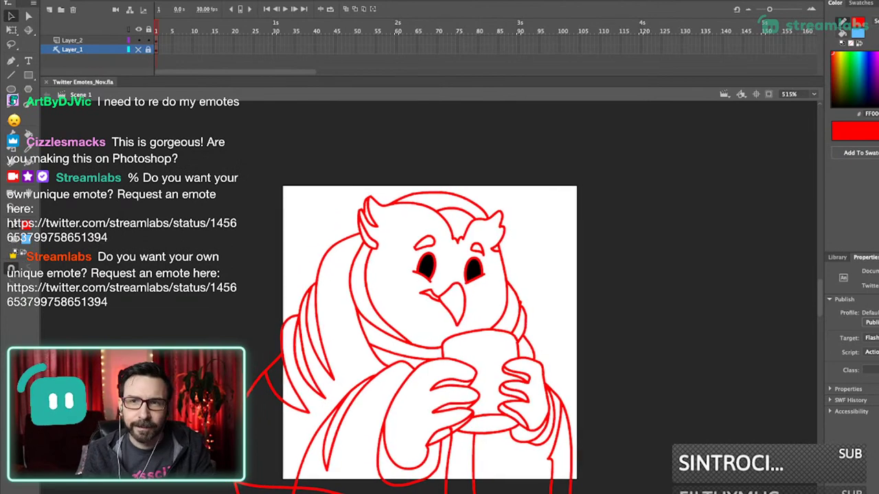
pyautogui.scroll(3, 408, 315)
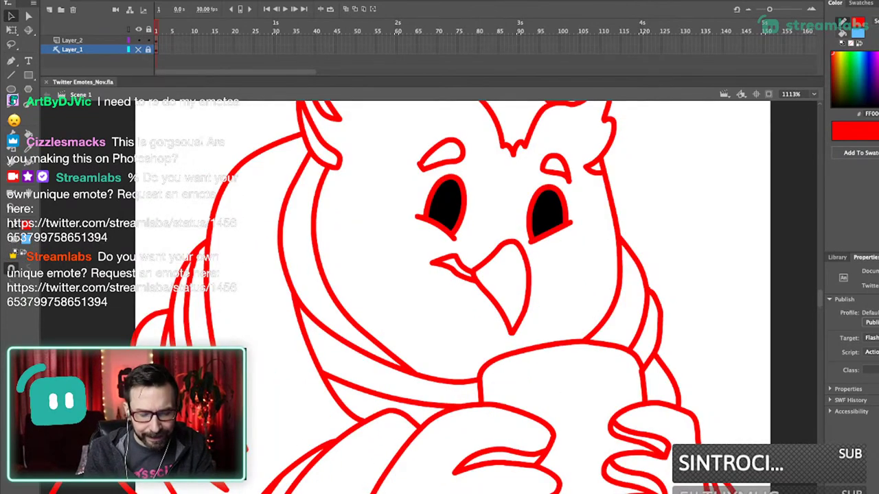
# - Select Layer_2 and draw a curved line down the beak from its upper edge to the tip, deleting the stray ends
pyautogui.moveTo(349, 318); pyautogui.dragTo(343, 321)
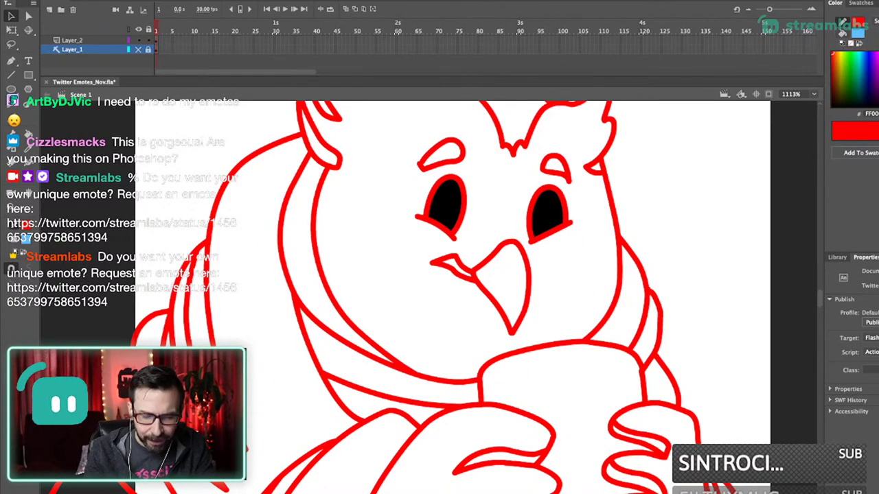
pyautogui.hotkey('shift', 'y')
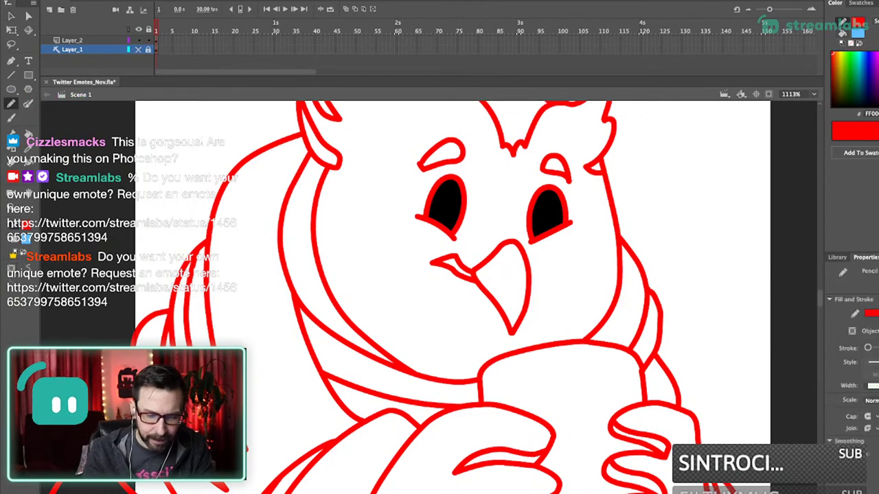
pyautogui.click(73, 41)
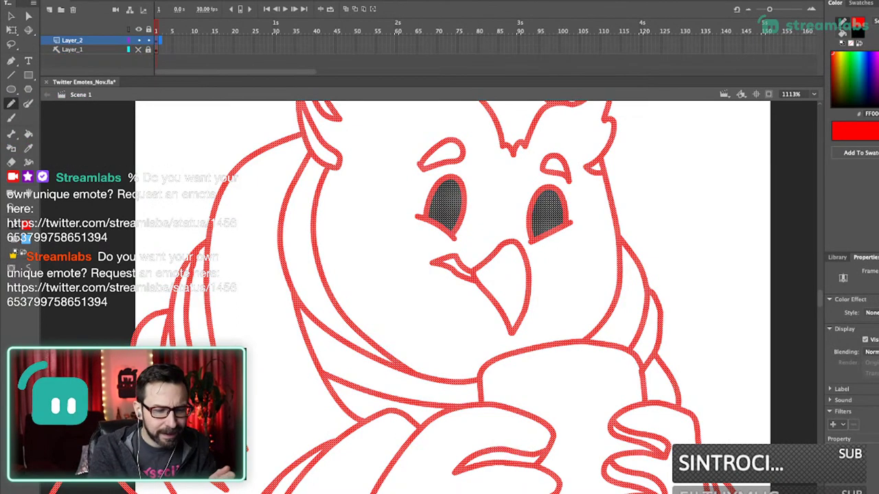
pyautogui.press('Escape')
pyautogui.moveTo(498, 243); pyautogui.dragTo(512, 328)
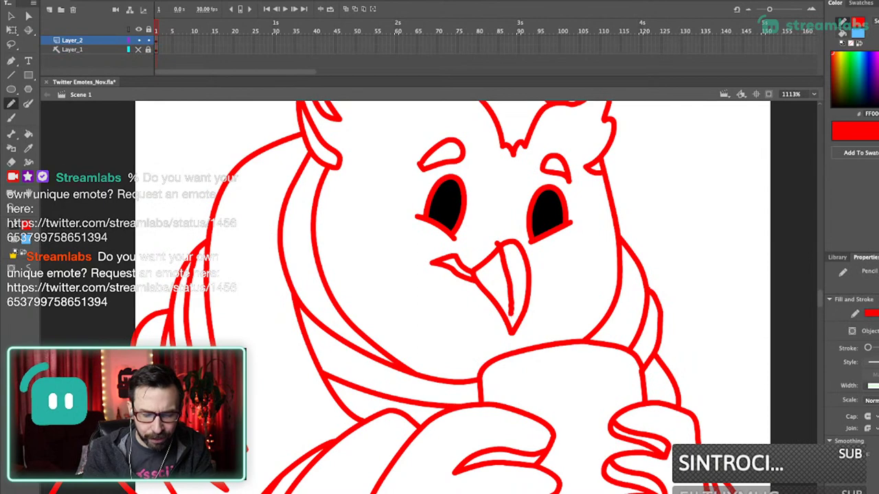
pyautogui.keyDown('super'); pyautogui.click(529, 304); pyautogui.keyUp('super')
pyautogui.keyDown('shift'); pyautogui.keyDown('super'); pyautogui.click(499, 245); pyautogui.keyUp('super'); pyautogui.keyUp('shift')
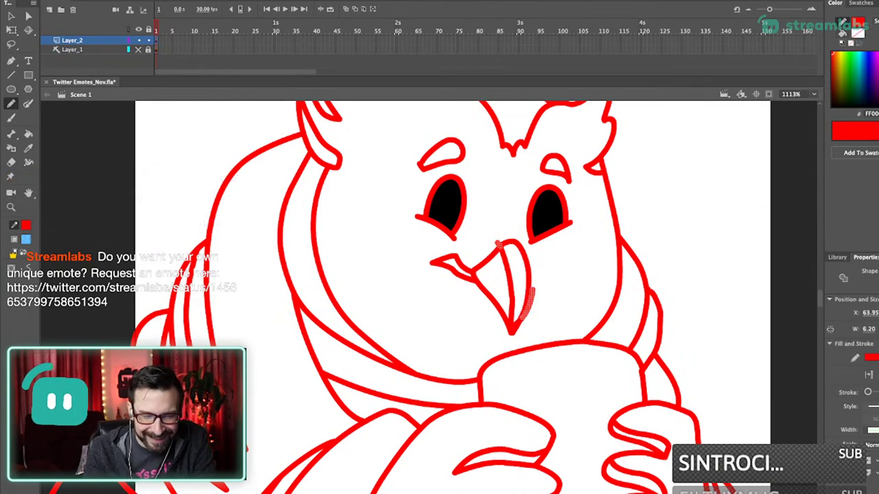
pyautogui.hotkey('ctrl', 'z')
pyautogui.moveTo(500, 246); pyautogui.dragTo(511, 307)
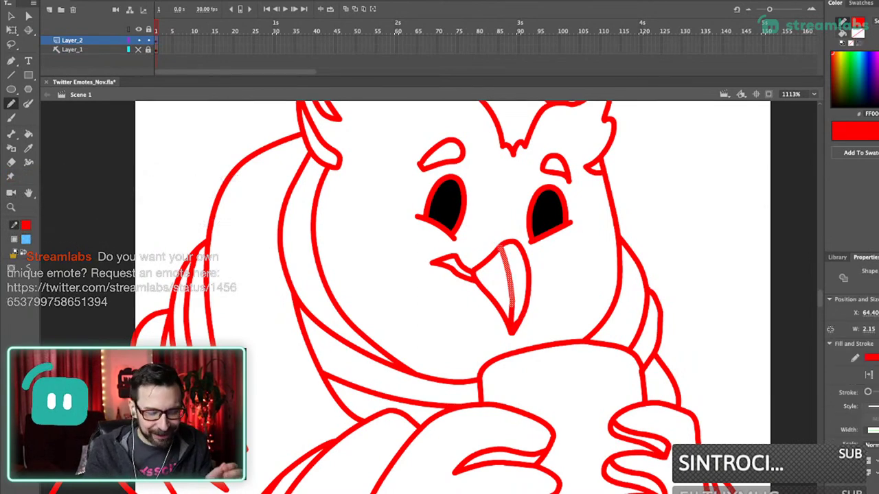
pyautogui.press('v')
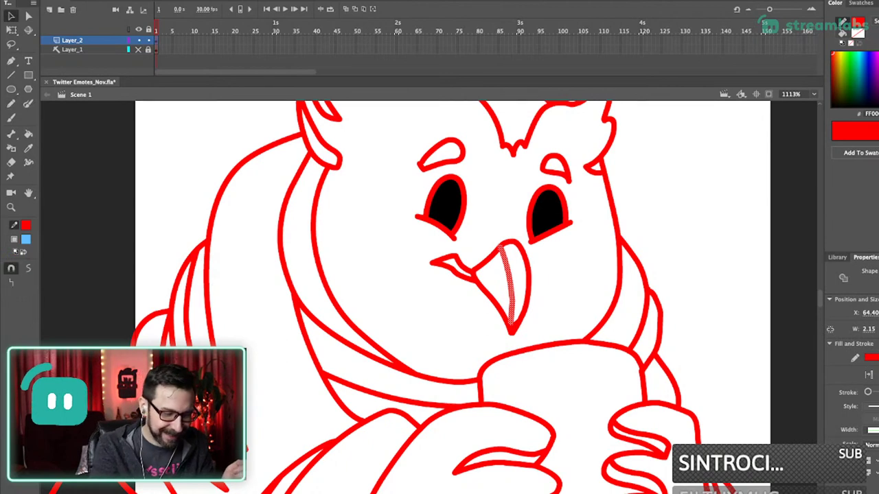
pyautogui.press('Escape')
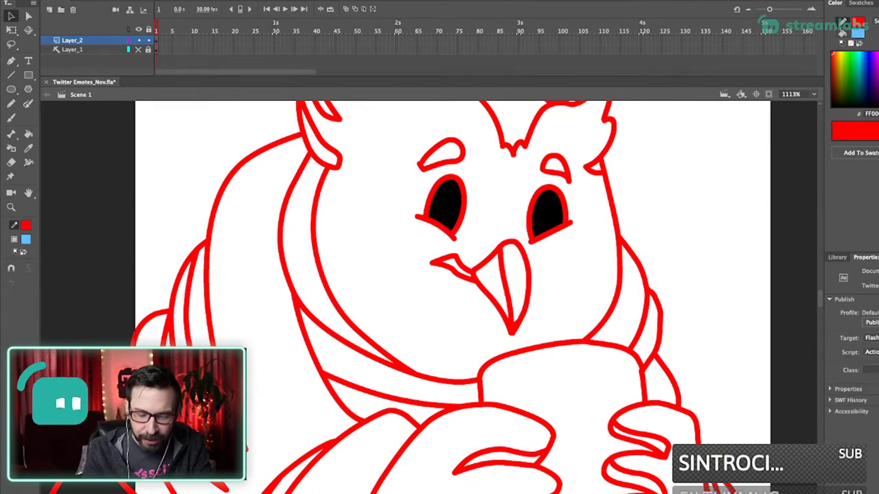
# - Draw a wavy line from beside the forehead point to the tip of the right ear tuft, and delete the overshooting ends
pyautogui.scroll(-3, 395, 221)
pyautogui.moveTo(395, 221); pyautogui.dragTo(417, 254)
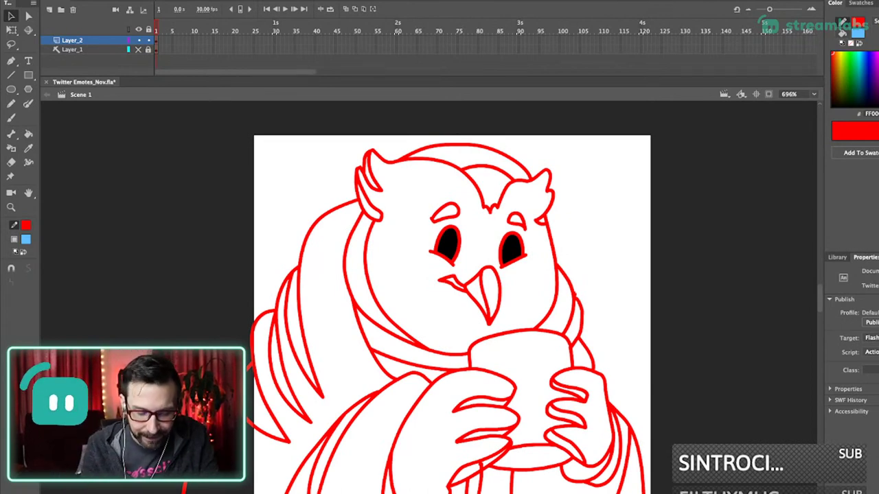
pyautogui.moveTo(440, 289); pyautogui.dragTo(450, 294)
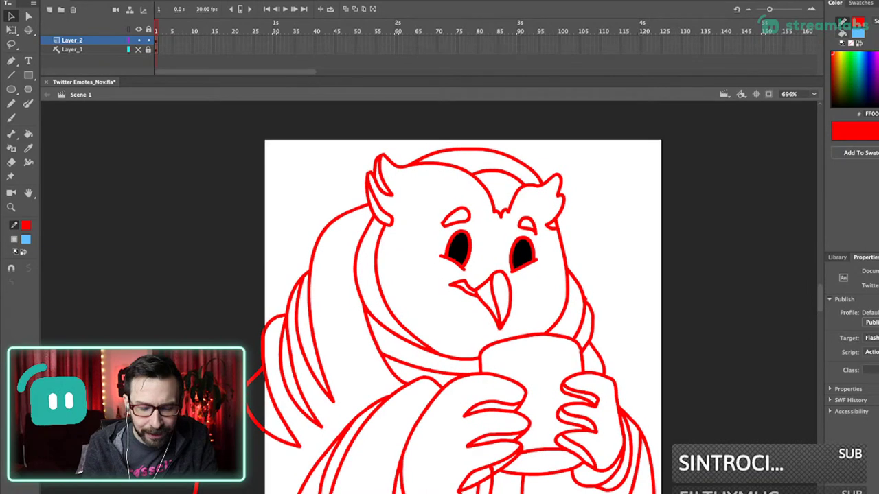
pyautogui.hotkey('shift', 'y')
pyautogui.moveTo(493, 165); pyautogui.dragTo(543, 338)
pyautogui.moveTo(480, 288); pyautogui.dragTo(497, 329)
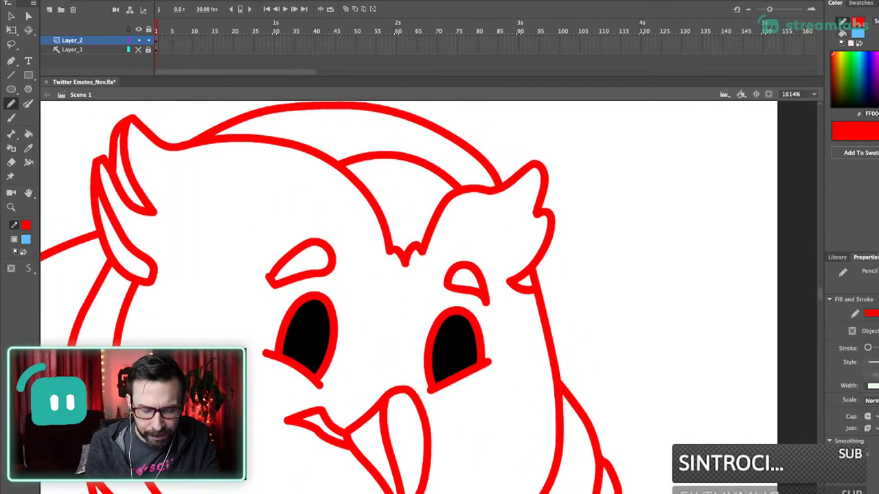
pyautogui.moveTo(430, 249)
pyautogui.mouseDown()
pyautogui.moveTo(503, 221)
pyautogui.moveTo(548, 148)
pyautogui.mouseUp()
pyautogui.keyDown('shift'); pyautogui.keyDown('super'); pyautogui.click(546, 165); pyautogui.keyUp('super'); pyautogui.keyUp('shift')
pyautogui.keyDown('shift'); pyautogui.keyDown('super'); pyautogui.click(546, 165); pyautogui.keyUp('super'); pyautogui.keyUp('shift')
pyautogui.keyDown('shift'); pyautogui.keyDown('super'); pyautogui.click(548, 149); pyautogui.keyUp('super'); pyautogui.keyUp('shift')
pyautogui.press('Delete')
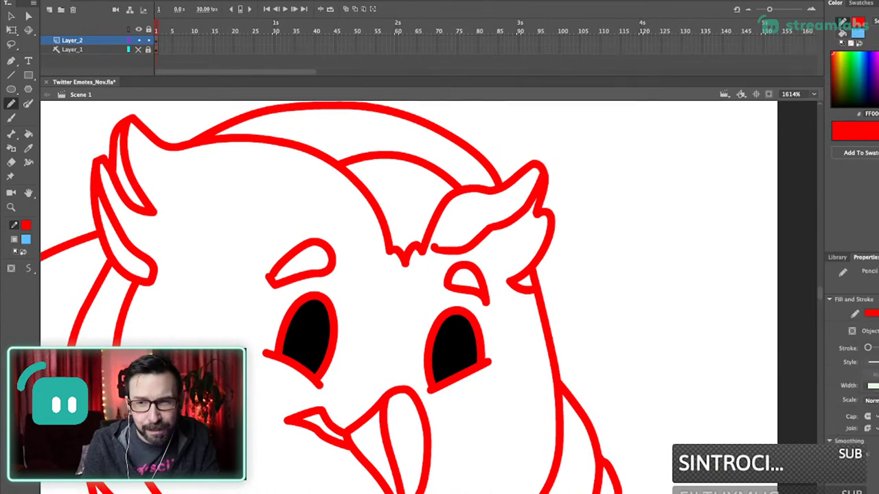
# - Draw a wavy brow line from the tip of the left ear tuft to the forehead point, replacing the first attempt
pyautogui.press('v')
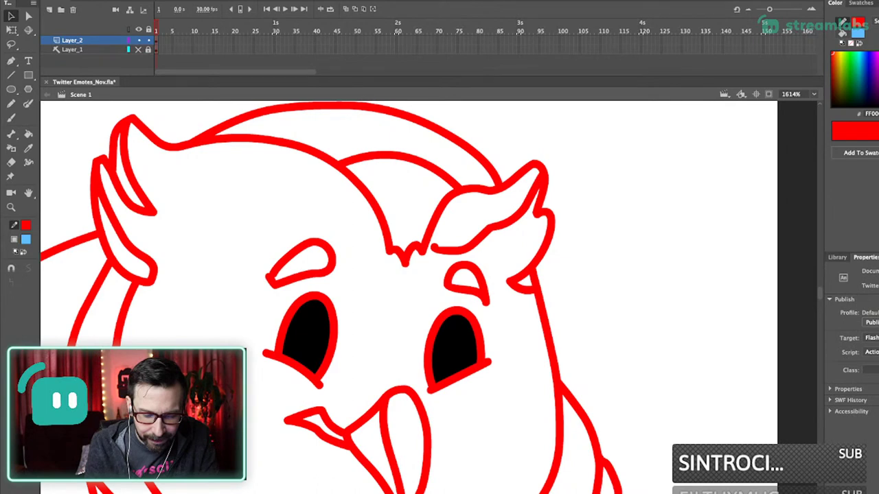
pyautogui.scroll(-5, 516, 122)
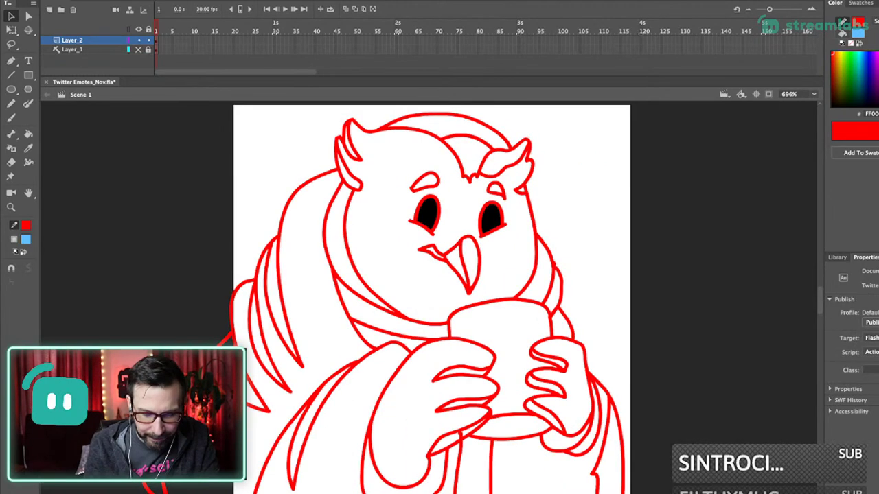
pyautogui.moveTo(439, 275); pyautogui.dragTo(447, 312)
pyautogui.hotkey('shift', 'y')
pyautogui.moveTo(362, 152); pyautogui.dragTo(387, 202)
pyautogui.hotkey('ctrl', 'z')
pyautogui.moveTo(363, 152)
pyautogui.mouseDown()
pyautogui.moveTo(382, 198)
pyautogui.moveTo(427, 194)
pyautogui.moveTo(466, 208)
pyautogui.mouseUp()
pyautogui.press('v')
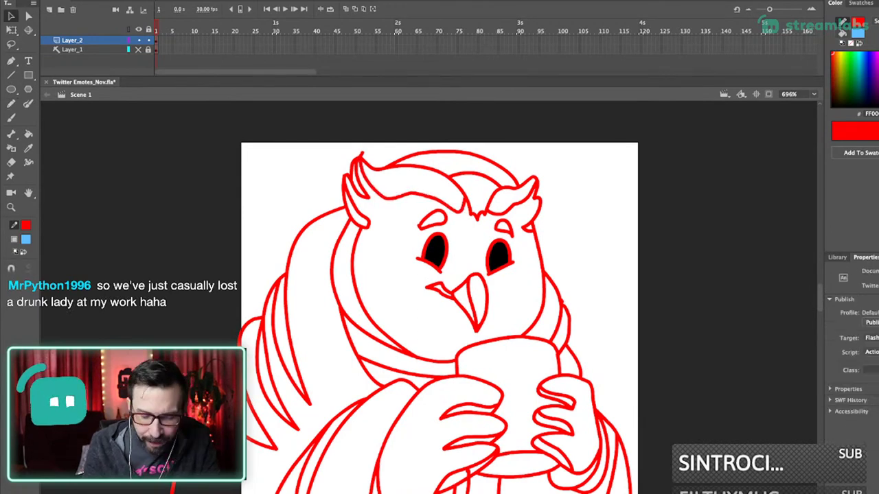
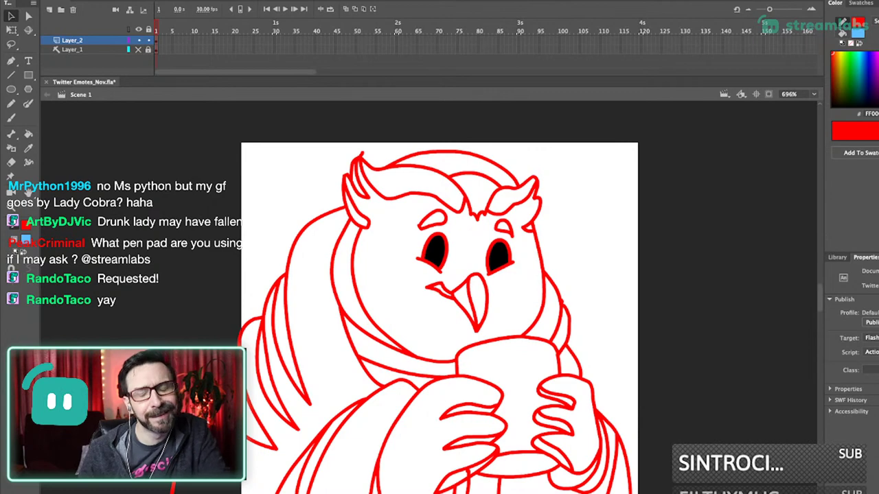
pyautogui.moveTo(570, 296); pyautogui.dragTo(585, 281)
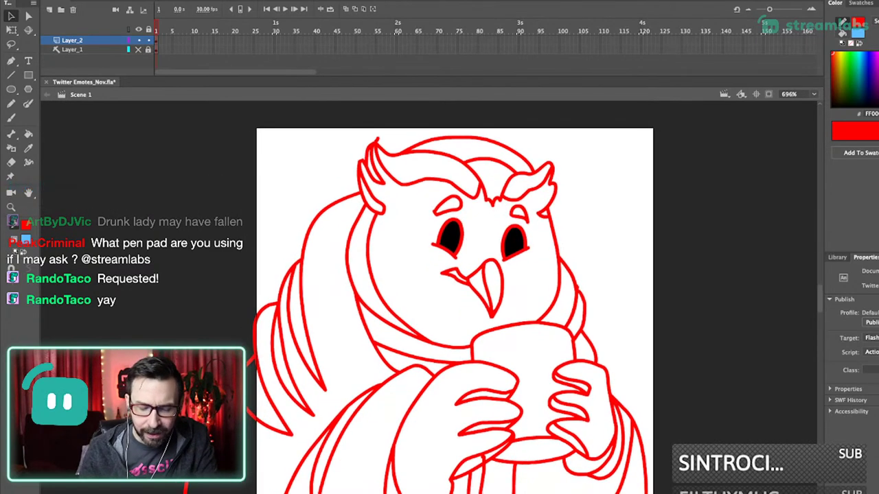
pyautogui.moveTo(586, 280); pyautogui.dragTo(589, 277)
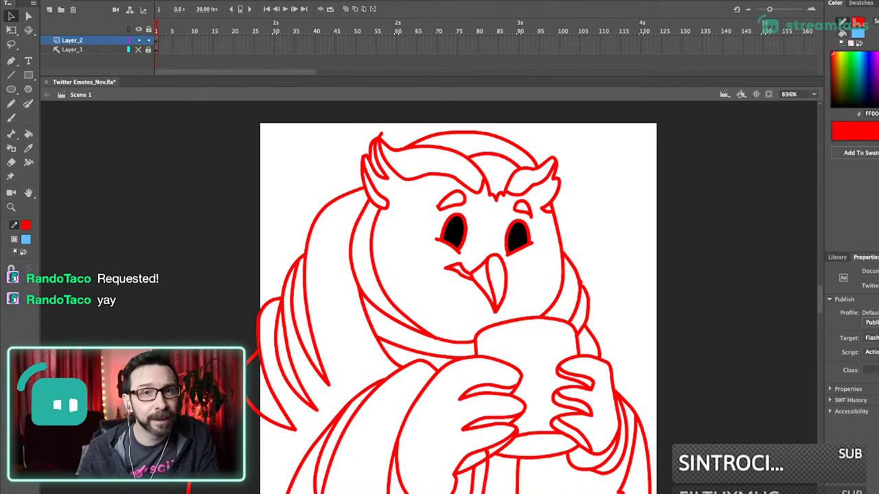
pyautogui.moveTo(522, 282); pyautogui.dragTo(548, 289)
pyautogui.scroll(1, 464, 309)
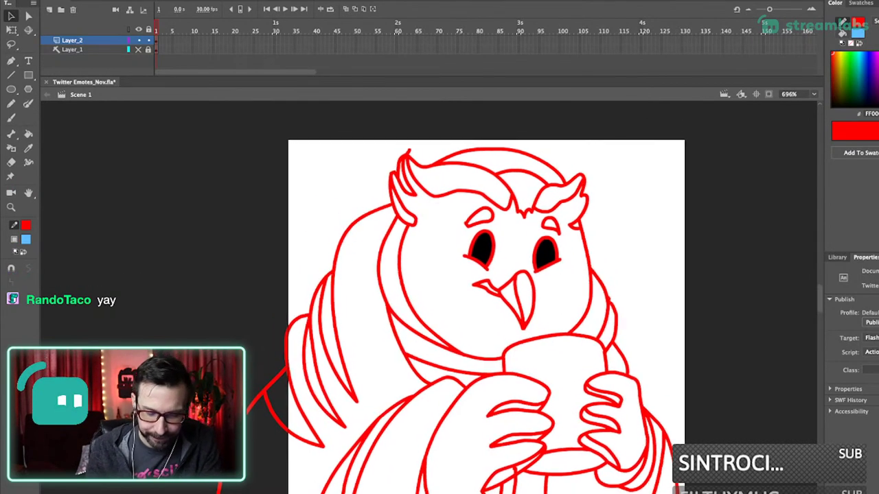
pyautogui.moveTo(494, 295); pyautogui.dragTo(507, 286)
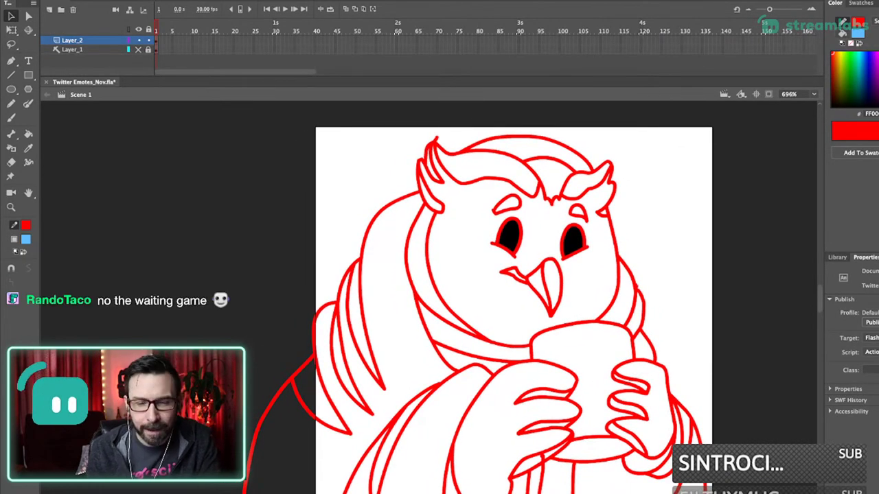
# - Draw two near-vertical stripe lines down the cup, one central and one near the right edge, and delete the pieces outside it
pyautogui.hotkey('shift', 'y')
pyautogui.moveTo(495, 295); pyautogui.dragTo(510, 270)
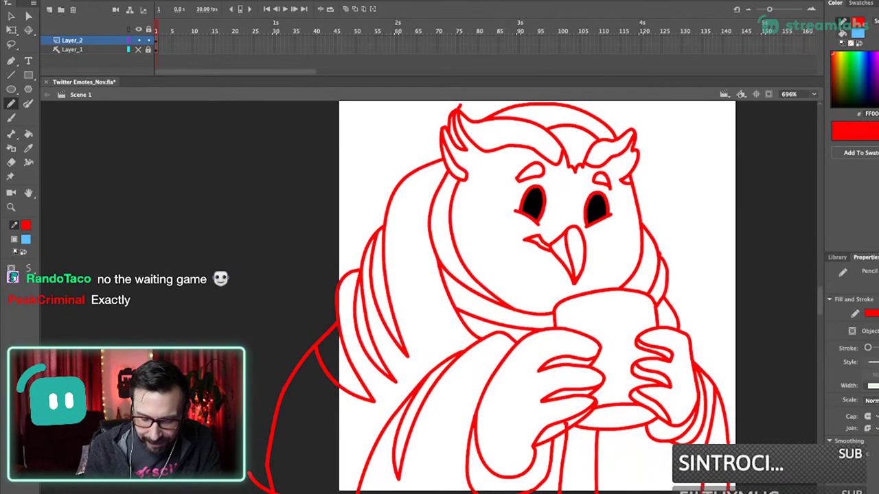
pyautogui.moveTo(608, 276); pyautogui.dragTo(622, 415)
pyautogui.moveTo(638, 277); pyautogui.dragTo(645, 331)
pyautogui.keyDown('super'); pyautogui.click(644, 335); pyautogui.keyUp('super')
pyautogui.keyDown('shift'); pyautogui.keyDown('super'); pyautogui.click(641, 285); pyautogui.keyUp('super'); pyautogui.keyUp('shift')
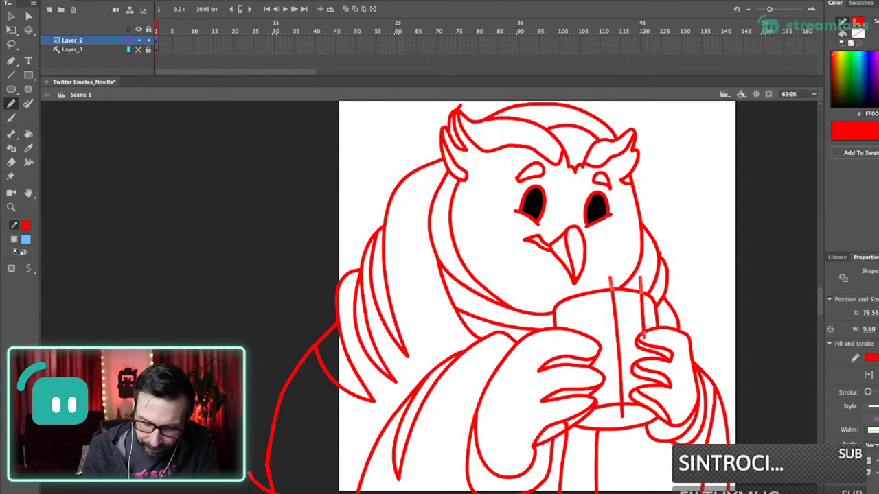
pyautogui.press('Delete')
# - Add another stripe line left of the cup's central one, replacing the first attempt, and delete the central line's stray lower end
pyautogui.moveTo(592, 289); pyautogui.dragTo(604, 373)
pyautogui.press('super+z')
pyautogui.moveTo(596, 284); pyautogui.dragTo(609, 404)
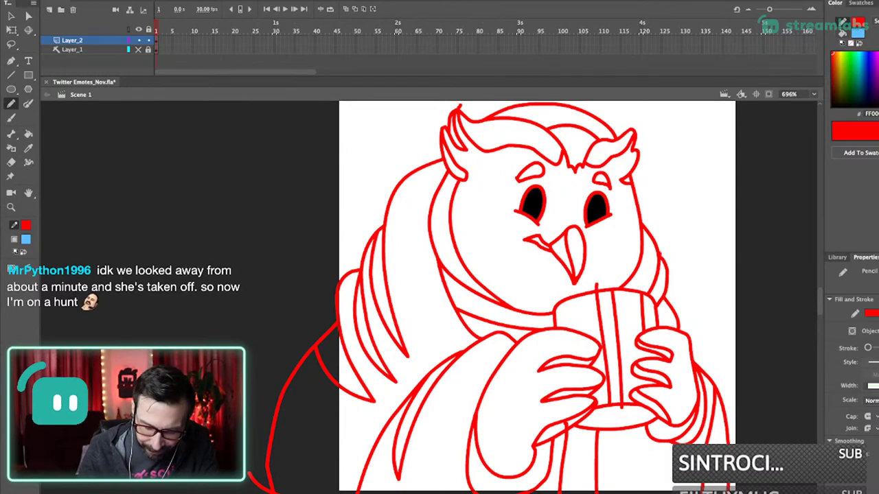
pyautogui.keyDown('super'); pyautogui.click(621, 406); pyautogui.keyUp('super')
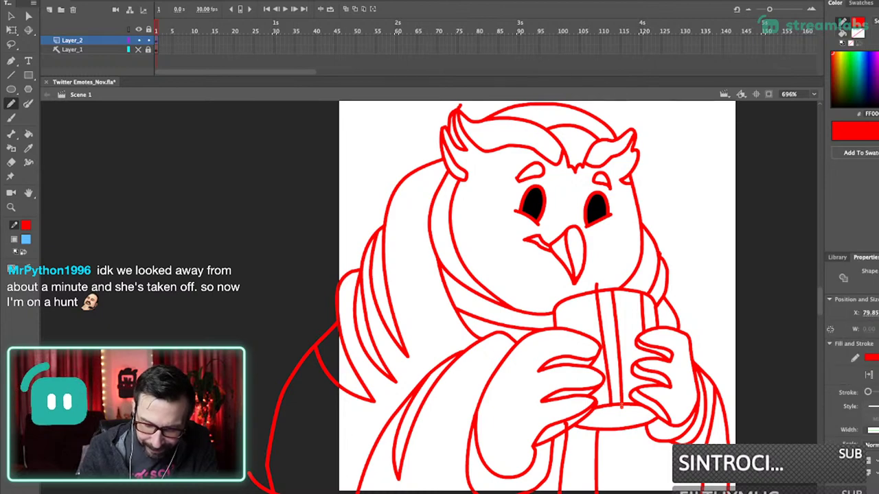
pyautogui.press('Delete')
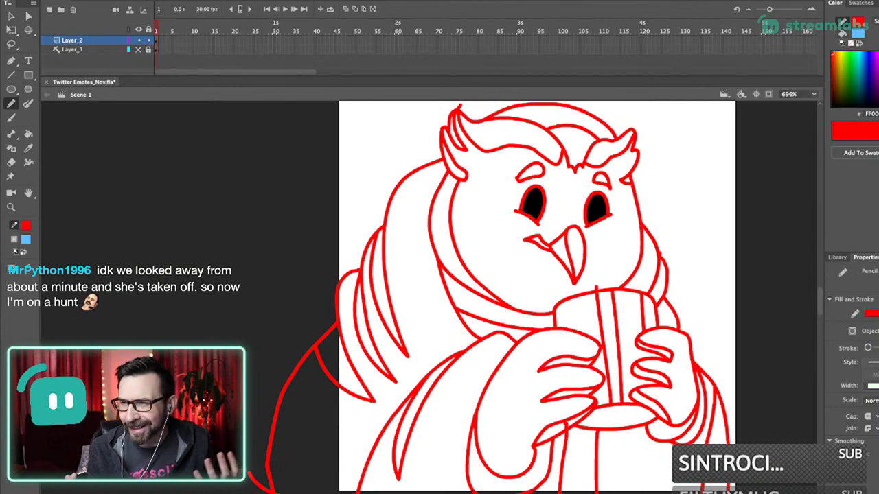
# - Draw a long curved fold line from the wrap's upper left edge down to the left sleeve, without its stray upper end
pyautogui.moveTo(536, 309); pyautogui.dragTo(545, 288)
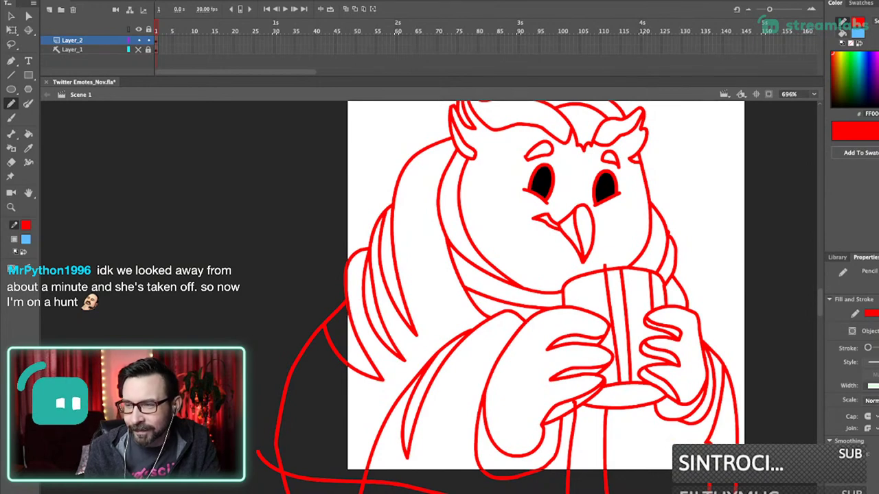
pyautogui.scroll(2, 496, 297)
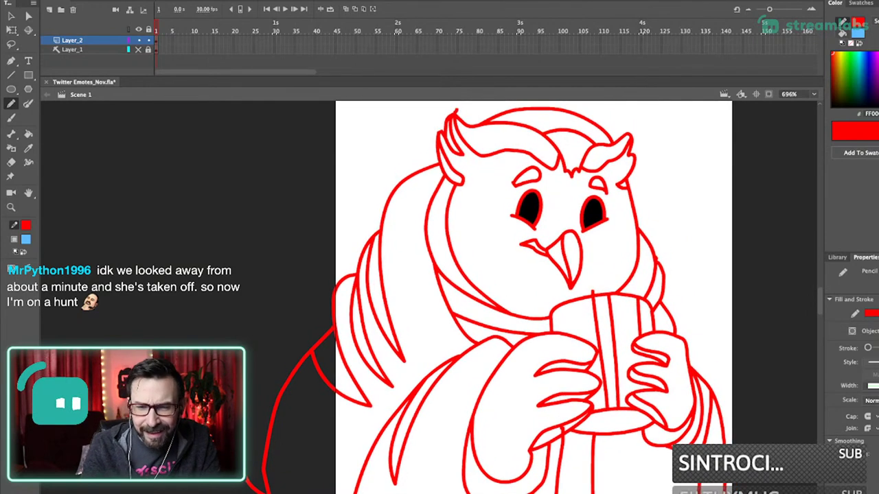
pyautogui.moveTo(415, 178)
pyautogui.mouseDown()
pyautogui.moveTo(391, 237)
pyautogui.moveTo(426, 344)
pyautogui.moveTo(450, 359)
pyautogui.mouseUp()
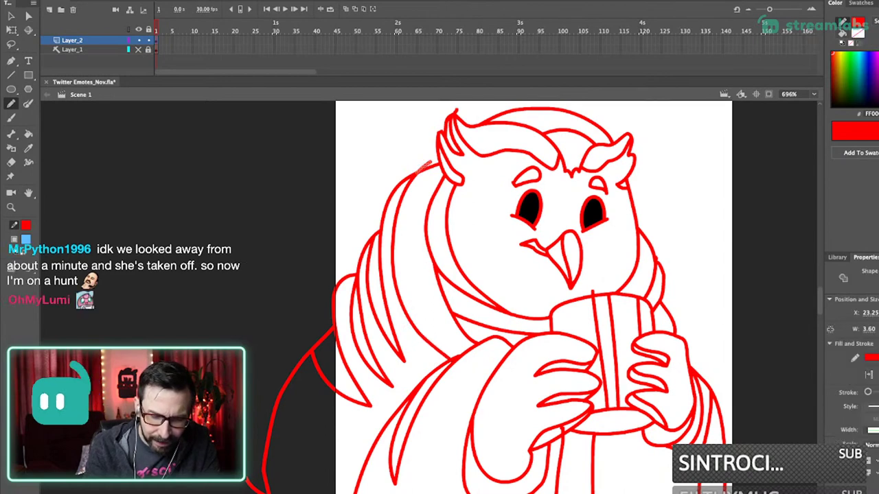
pyautogui.press('super+3')
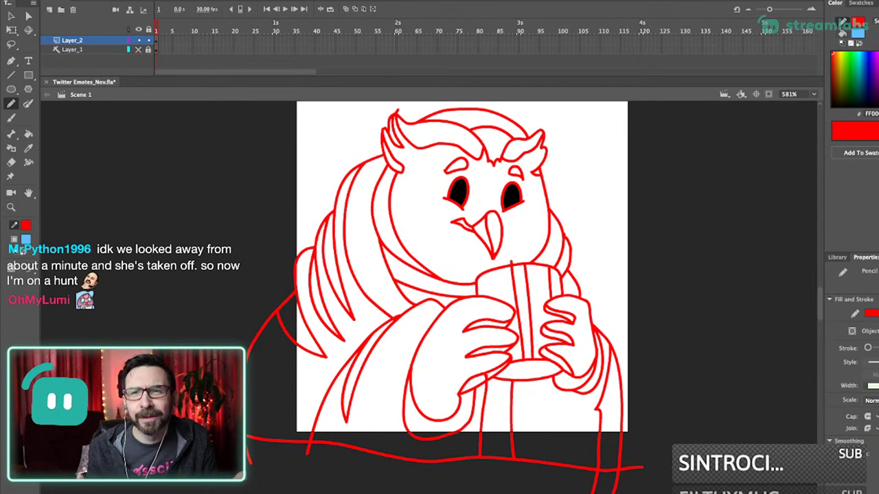
# - Delete the stray stub above the cup's left stripe line and the one on the fold line beneath the left hand
pyautogui.moveTo(530, 182); pyautogui.dragTo(547, 336)
pyautogui.moveTo(439, 302); pyautogui.dragTo(455, 296)
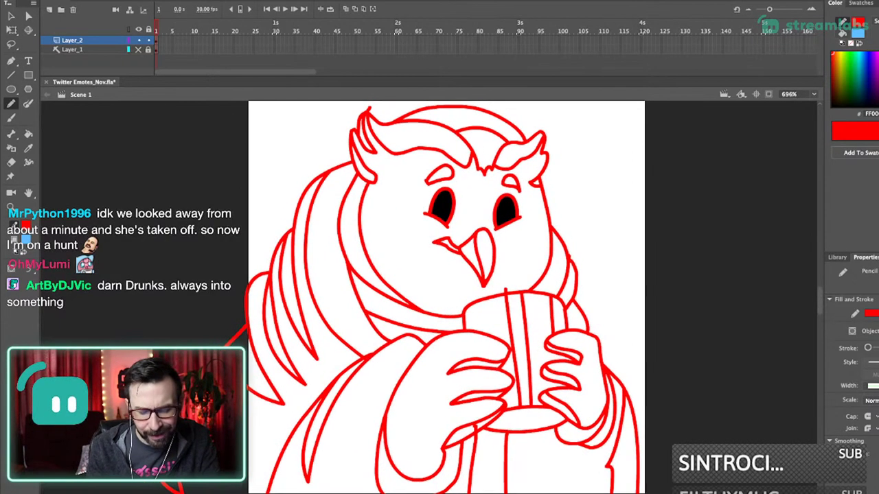
pyautogui.keyDown('super'); pyautogui.click(506, 292); pyautogui.keyUp('super')
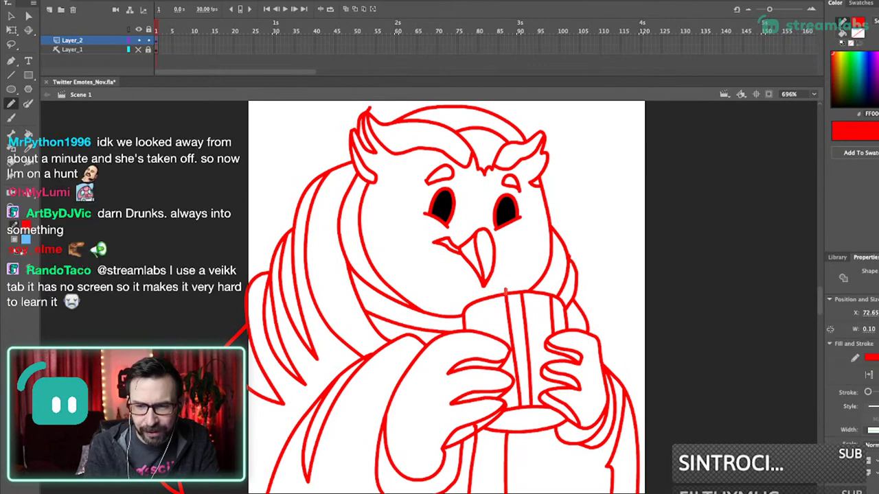
pyautogui.press('Delete')
pyautogui.scroll(-1, 529, 120)
pyautogui.moveTo(481, 275); pyautogui.dragTo(498, 266)
pyautogui.keyDown('super'); pyautogui.click(502, 369); pyautogui.keyUp('super')
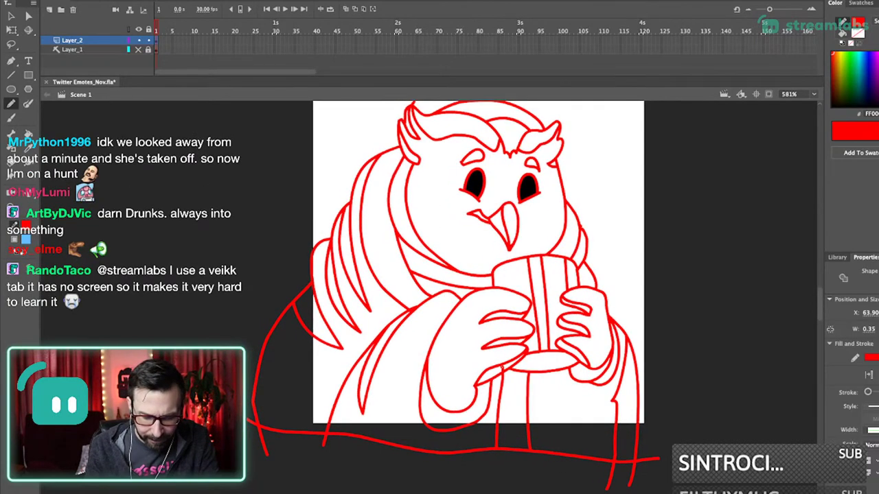
pyautogui.press('Delete')
# - Draw a curved lower edge for the right hand from the lowest finger up to the sleeve, and delete the stray pieces
pyautogui.moveTo(502, 369); pyautogui.dragTo(509, 363)
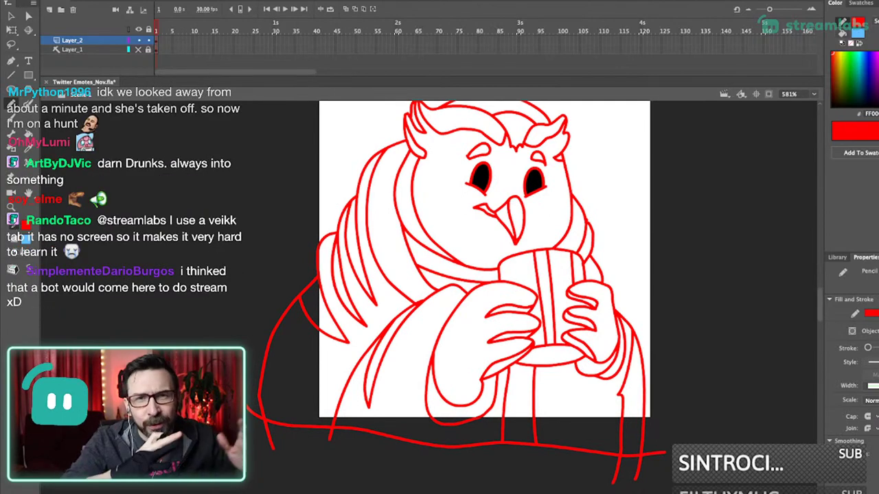
pyautogui.moveTo(474, 257); pyautogui.dragTo(649, 423)
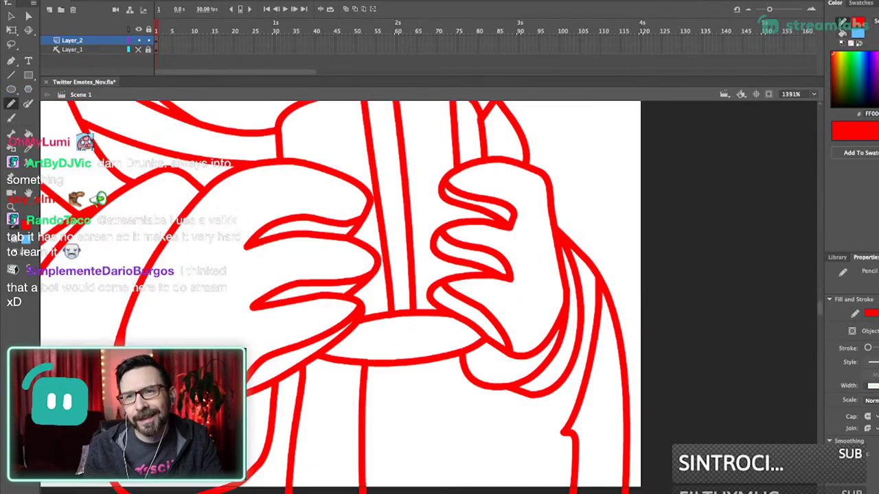
pyautogui.moveTo(485, 318)
pyautogui.mouseDown()
pyautogui.moveTo(529, 324)
pyautogui.moveTo(562, 269)
pyautogui.mouseUp()
pyautogui.press('v')
pyautogui.click(563, 260)
pyautogui.keyDown('shift'); pyautogui.click(491, 322); pyautogui.keyUp('shift')
pyautogui.keyDown('shift'); pyautogui.click(505, 340); pyautogui.keyUp('shift')
pyautogui.press('Delete')
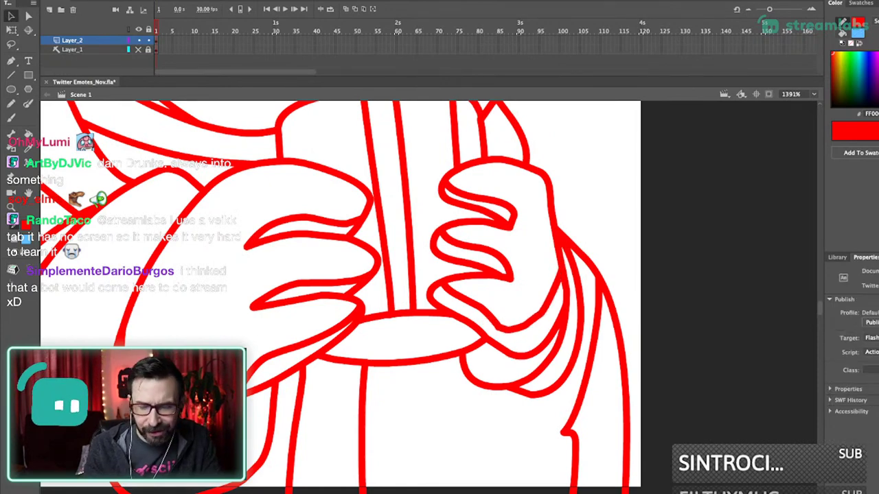
# - Review the whole owl line art on the canvas
pyautogui.hotkey('ctrl', '1')
pyautogui.hotkey('ctrl', '2')
pyautogui.moveTo(429, 295); pyautogui.dragTo(473, 291)
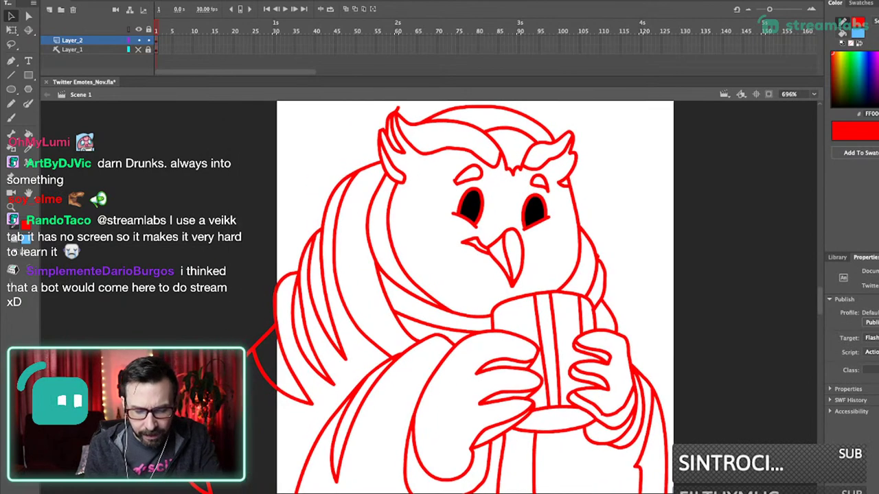
pyautogui.scroll(-2, 429, 296)
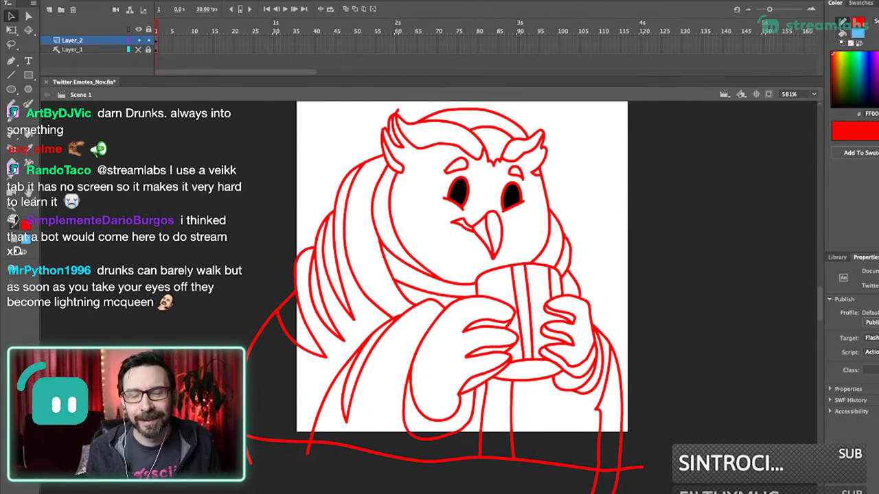
pyautogui.moveTo(439, 289); pyautogui.dragTo(476, 291)
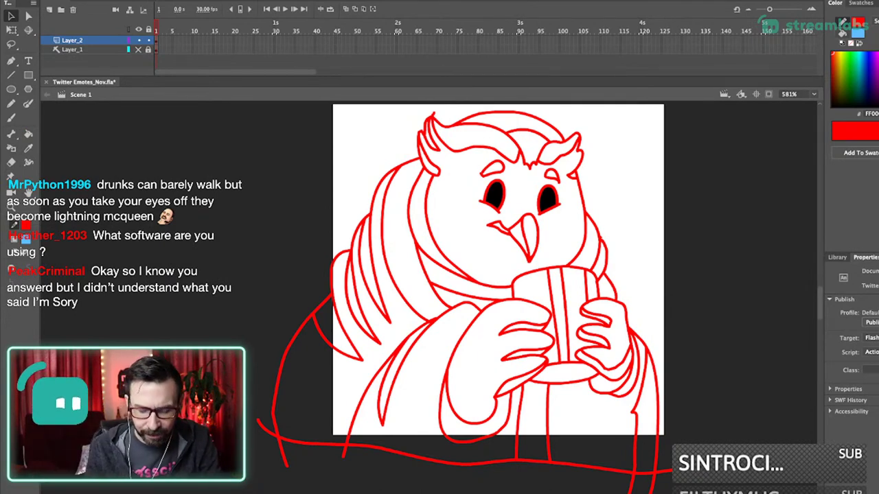
pyautogui.scroll(-1, 499, 268)
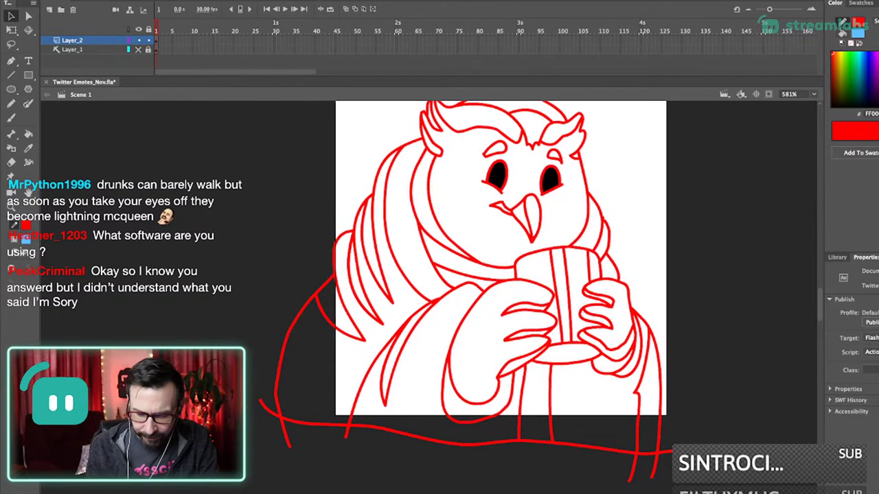
pyautogui.hscroll(2, 501, 268)
pyautogui.scroll(1, 501, 268)
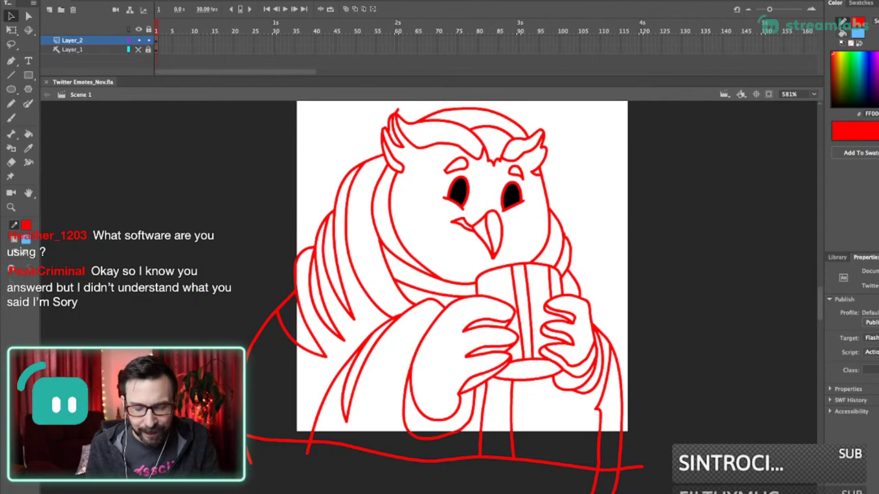
pyautogui.moveTo(461, 275); pyautogui.dragTo(475, 301)
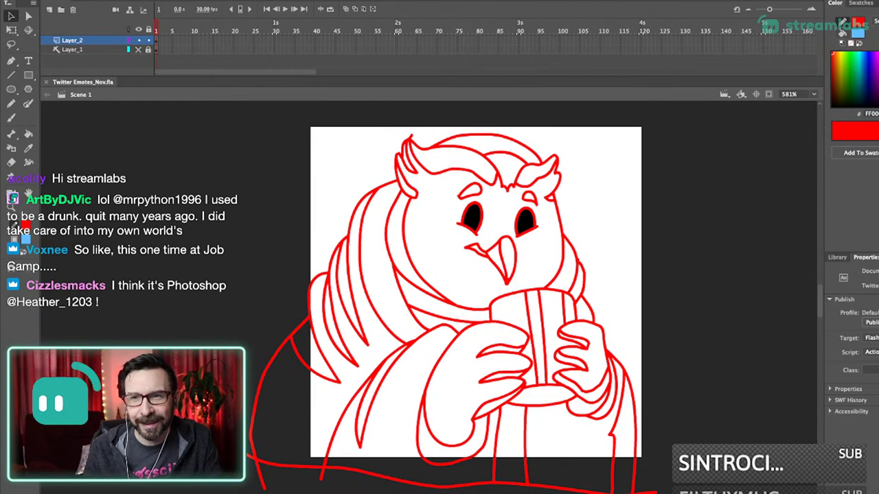
pyautogui.moveTo(480, 295); pyautogui.dragTo(502, 293)
# - Try a second lid line beneath the left eye, with its ends joined to the ends of the existing lower lid
pyautogui.press('i')
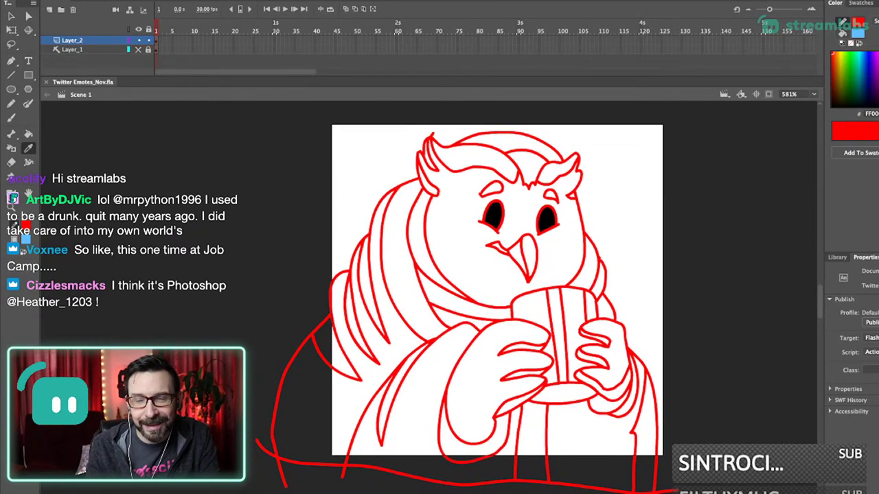
pyautogui.moveTo(468, 201); pyautogui.dragTo(534, 277)
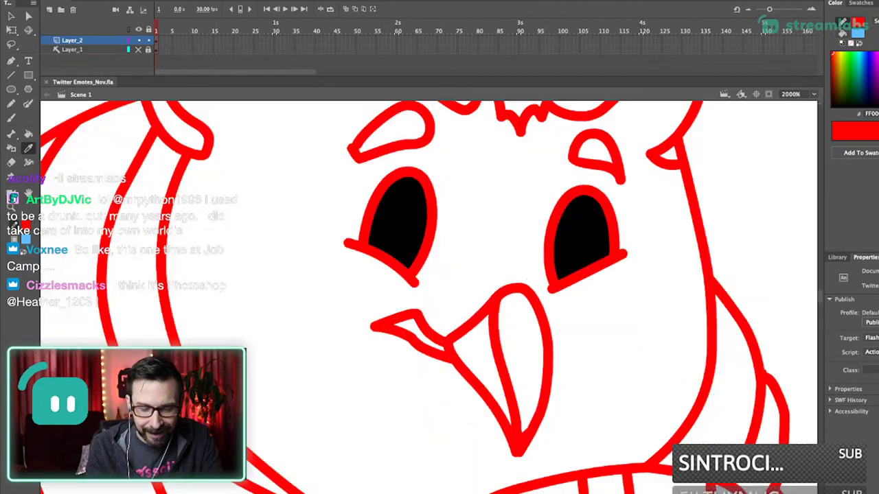
pyautogui.moveTo(481, 275); pyautogui.dragTo(517, 291)
pyautogui.press('n')
pyautogui.press('v')
pyautogui.moveTo(379, 287)
pyautogui.mouseDown()
pyautogui.moveTo(433, 320)
pyautogui.moveTo(453, 306)
pyautogui.mouseUp()
pyautogui.press('super+z')
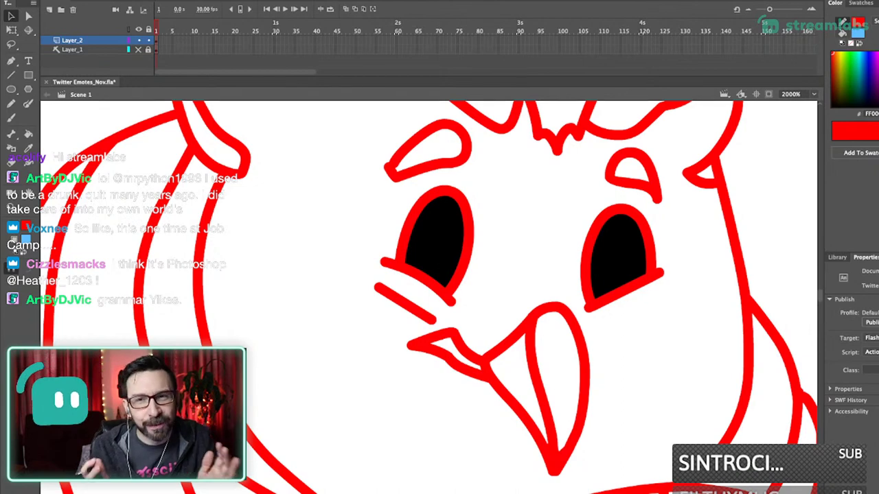
pyautogui.moveTo(376, 286); pyautogui.dragTo(377, 253)
pyautogui.moveTo(432, 320); pyautogui.dragTo(465, 308)
# - Delete the added second lid line beneath the left eye
pyautogui.scroll(-10, 432, 303)
pyautogui.scroll(10, 432, 303)
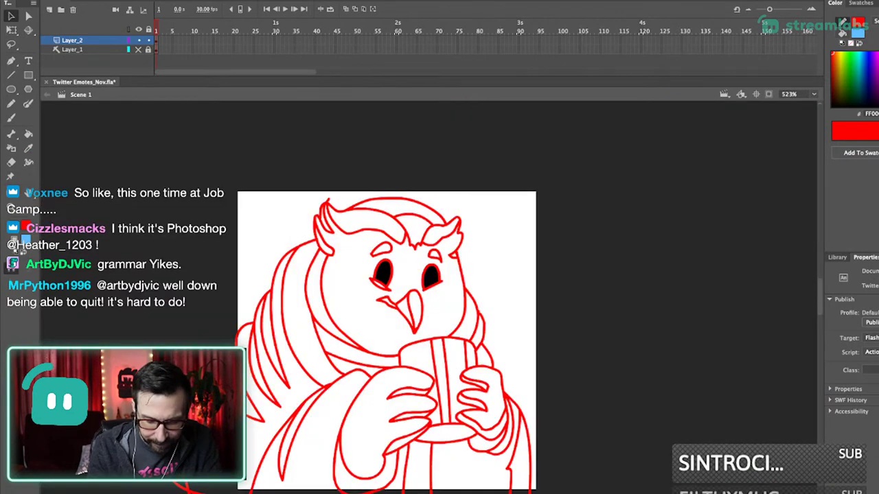
pyautogui.moveTo(370, 288); pyautogui.dragTo(433, 315)
pyautogui.moveTo(365, 316); pyautogui.dragTo(362, 321)
pyautogui.hotkey('ctrl', 'z')
pyautogui.click(364, 318)
pyautogui.press('Delete')
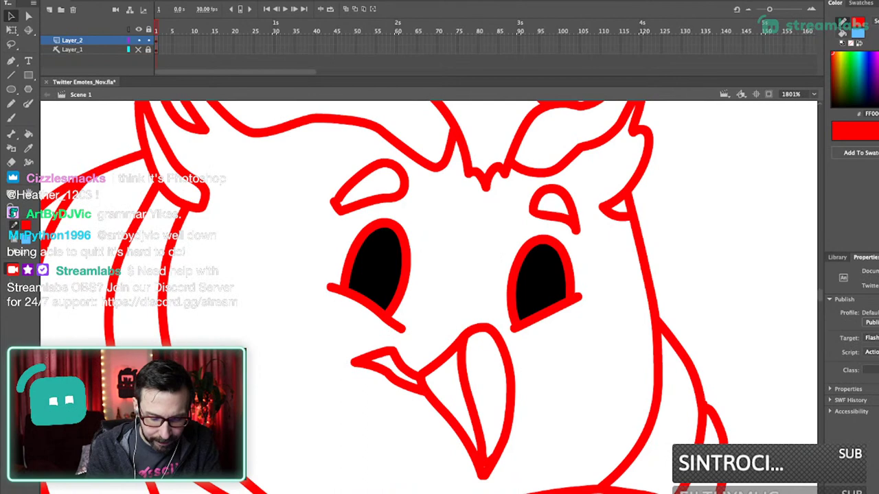
# - Delete the left eye's lower lid and redraw it as a longer curved line beneath the eye
pyautogui.moveTo(409, 335); pyautogui.dragTo(313, 275)
pyautogui.press('Delete')
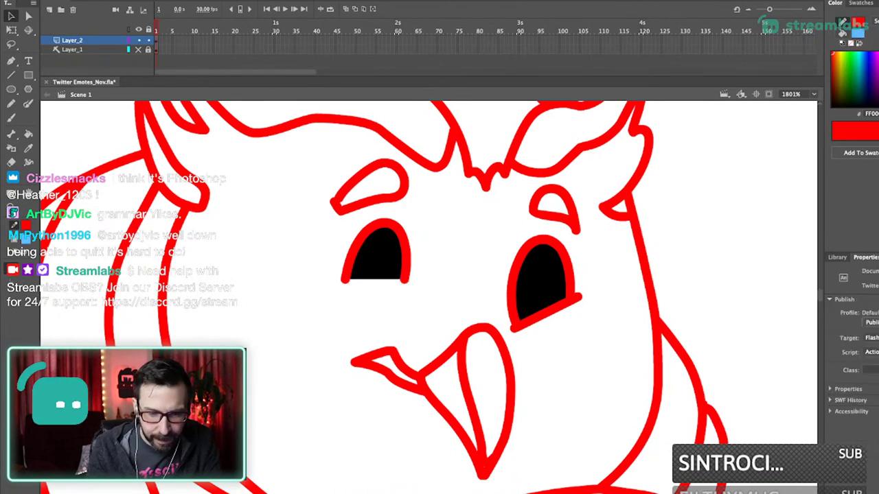
pyautogui.press('n')
pyautogui.moveTo(407, 327)
pyautogui.mouseDown()
pyautogui.moveTo(320, 296)
pyautogui.moveTo(372, 301)
pyautogui.mouseUp()
pyautogui.press('v')
pyautogui.moveTo(313, 287); pyautogui.dragTo(418, 328)
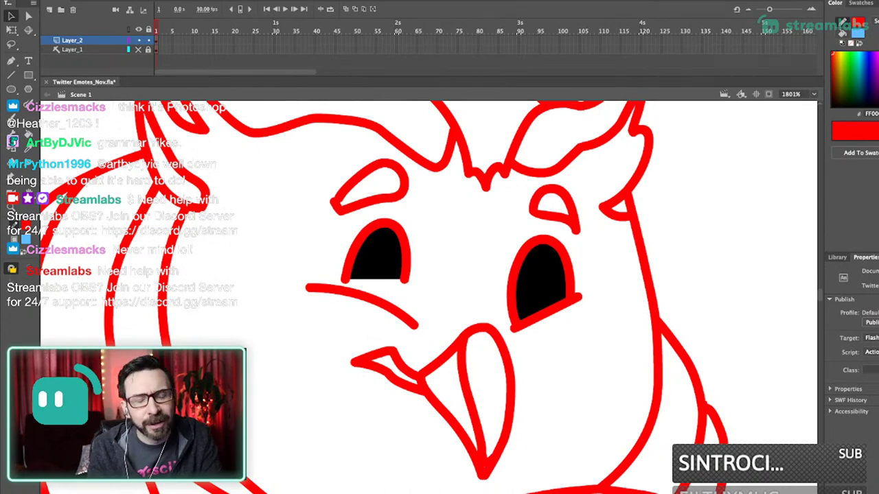
# - Add a second line beneath the left eye's lid, join and bend it into a pointed crescent, and close the eye outline onto it
pyautogui.moveTo(309, 292); pyautogui.dragTo(390, 329)
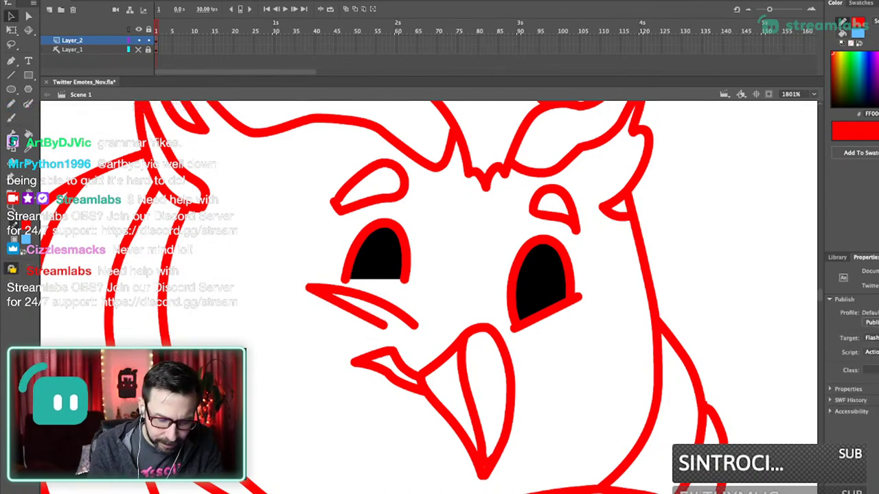
pyautogui.moveTo(371, 298); pyautogui.dragTo(375, 292)
pyautogui.moveTo(386, 326); pyautogui.dragTo(414, 326)
pyautogui.moveTo(364, 315); pyautogui.dragTo(367, 310)
pyautogui.moveTo(415, 326); pyautogui.dragTo(427, 332)
pyautogui.moveTo(368, 313); pyautogui.dragTo(385, 287)
pyautogui.moveTo(405, 279); pyautogui.dragTo(479, 361)
# - Check the whole emote and save the file
pyautogui.press('super+1')
pyautogui.moveTo(432, 314); pyautogui.dragTo(441, 342)
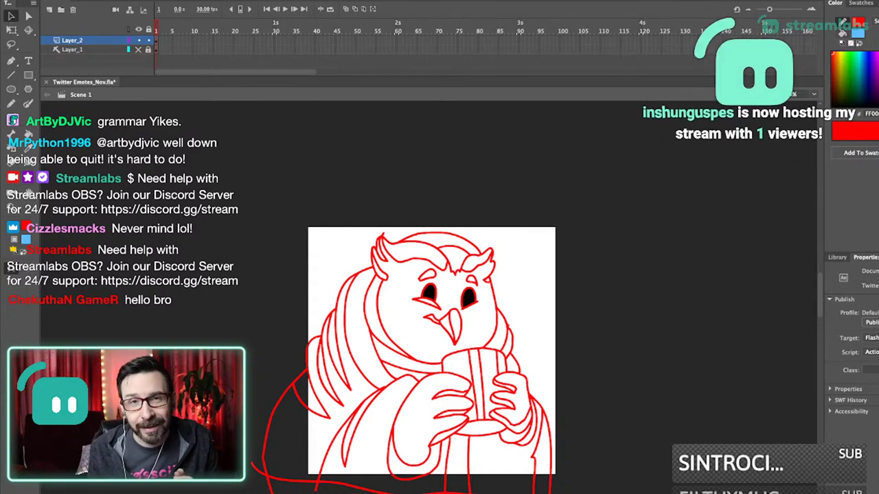
pyautogui.moveTo(431, 350); pyautogui.dragTo(454, 341)
pyautogui.press('super+s')
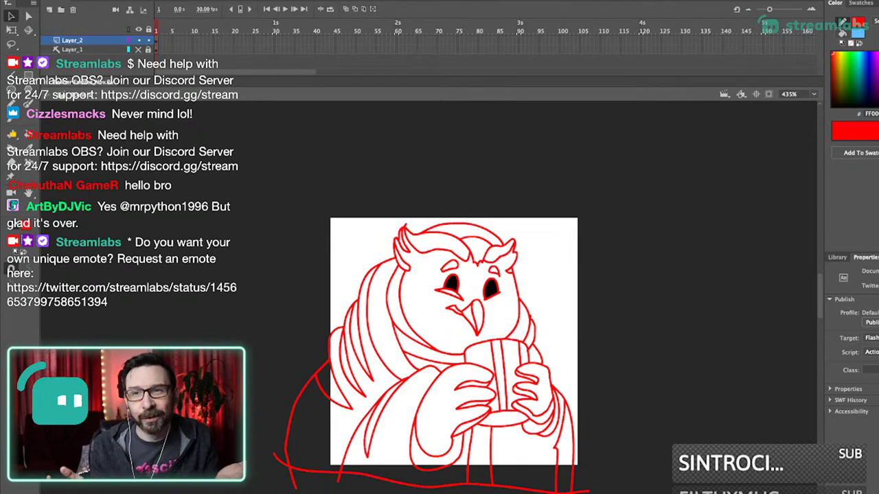
pyautogui.moveTo(454, 343); pyautogui.dragTo(493, 345)
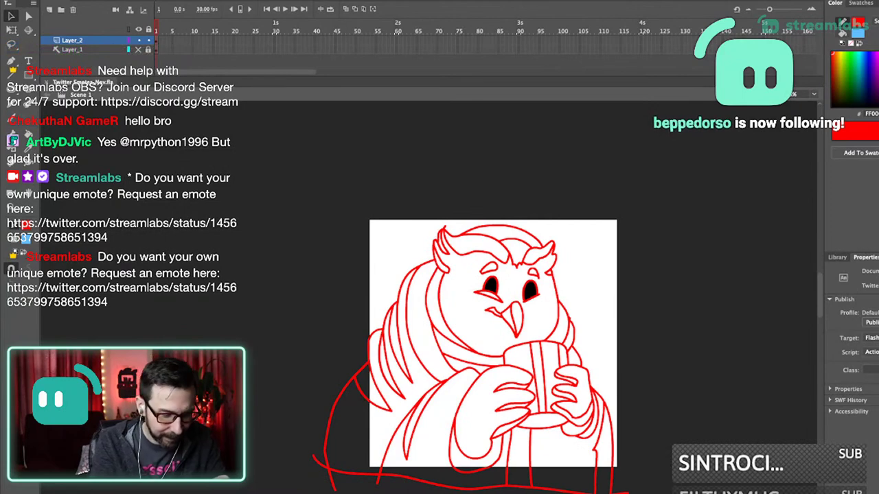
# - Extend the right cheek line past the cup's rim and fill the owl's face with a very pale blue
pyautogui.click(842, 33)
pyautogui.moveTo(867, 74); pyautogui.dragTo(859, 52)
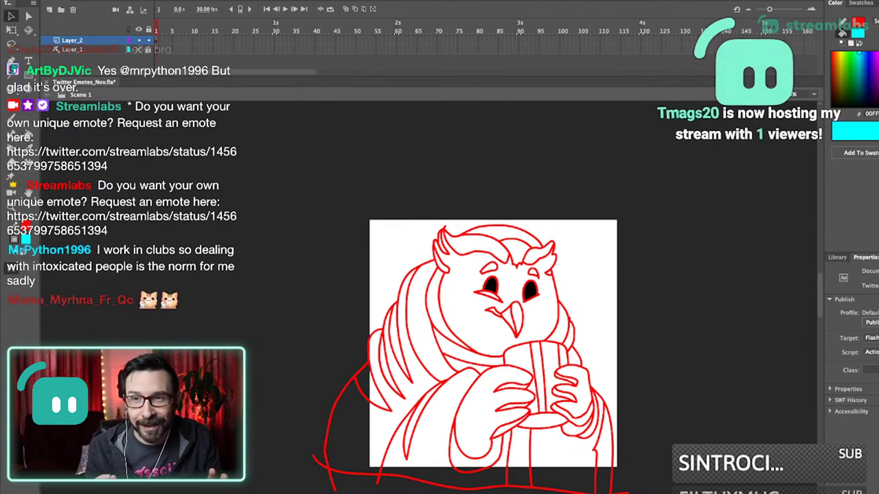
pyautogui.moveTo(558, 303)
pyautogui.mouseDown()
pyautogui.moveTo(554, 331)
pyautogui.moveTo(532, 363)
pyautogui.mouseUp()
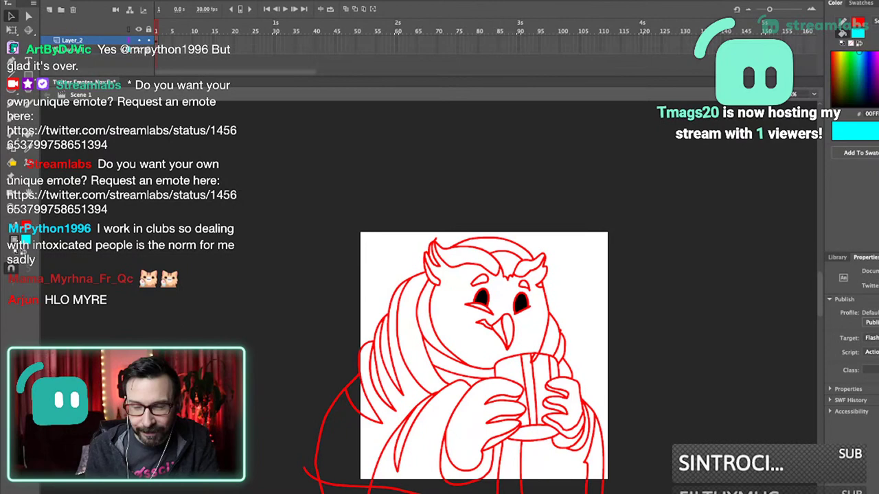
pyautogui.scroll(-2, 484, 351)
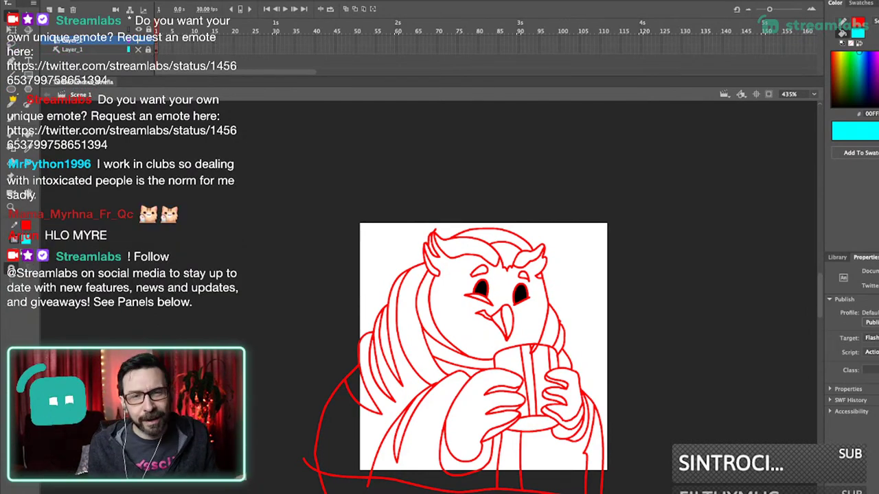
pyautogui.moveTo(484, 350); pyautogui.dragTo(497, 339)
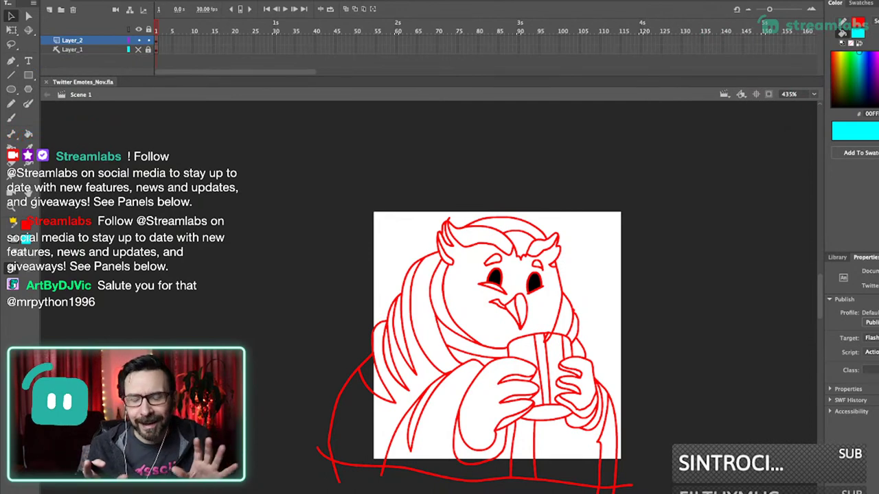
pyautogui.moveTo(497, 335); pyautogui.dragTo(515, 323)
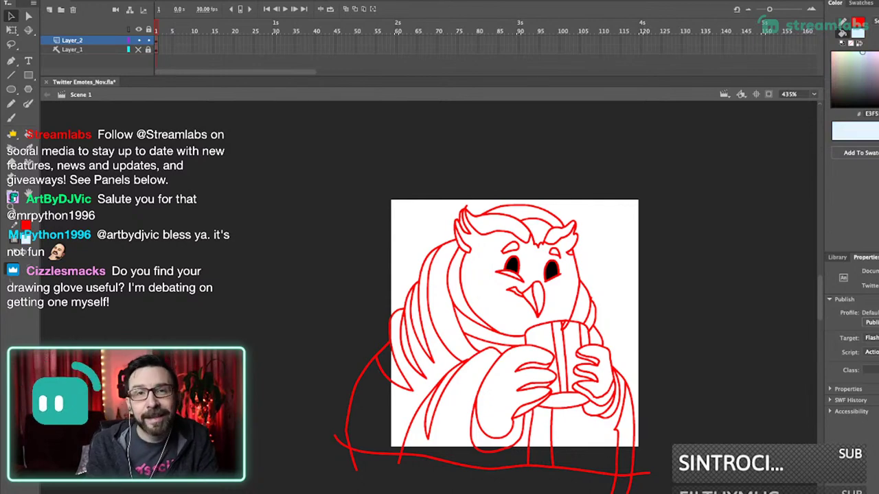
pyautogui.press('k')
pyautogui.click(491, 292)
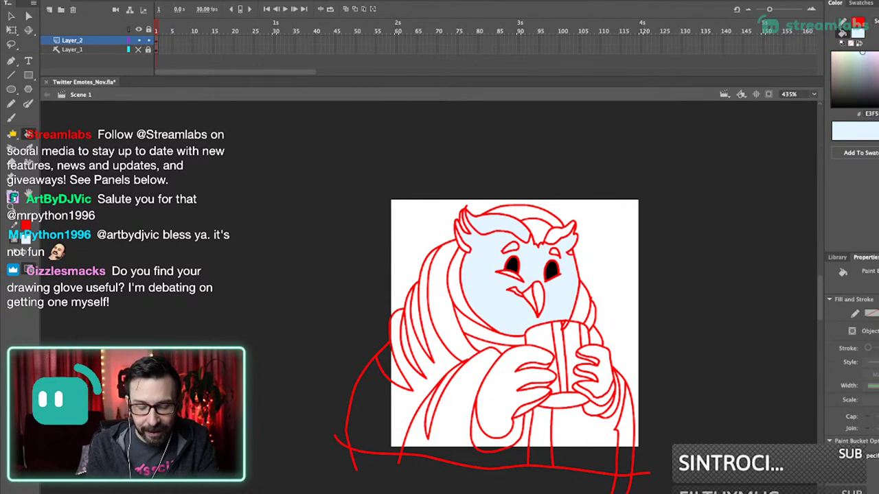
# - Extend the forehead line's upper end between the brow tufts and bend the right cheek outline outward
pyautogui.moveTo(502, 199); pyautogui.dragTo(564, 392)
pyautogui.moveTo(424, 177); pyautogui.dragTo(431, 158)
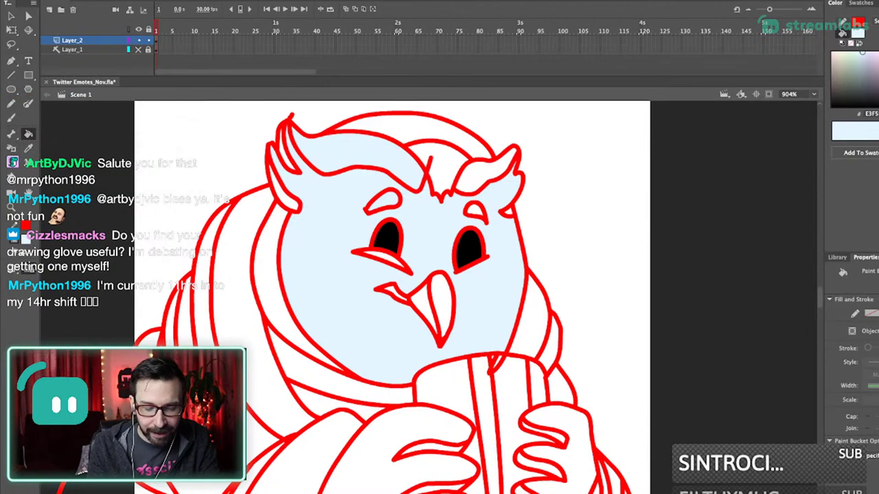
pyautogui.press('v')
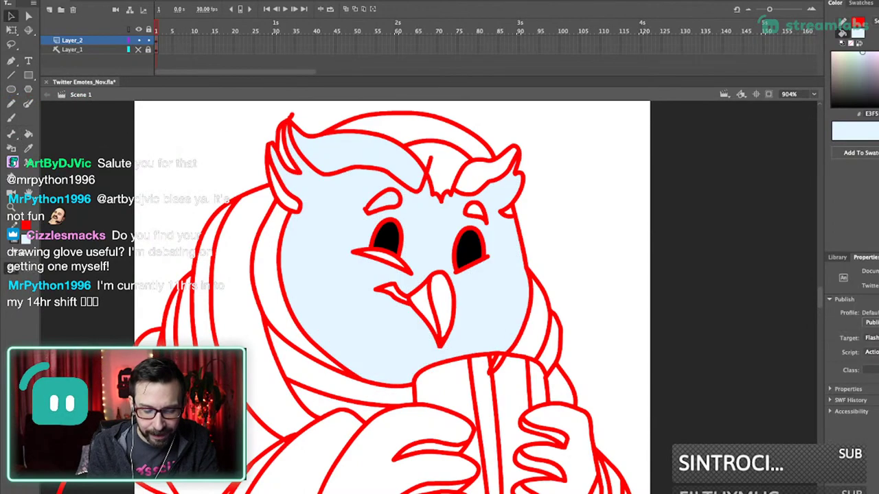
pyautogui.press('super+1')
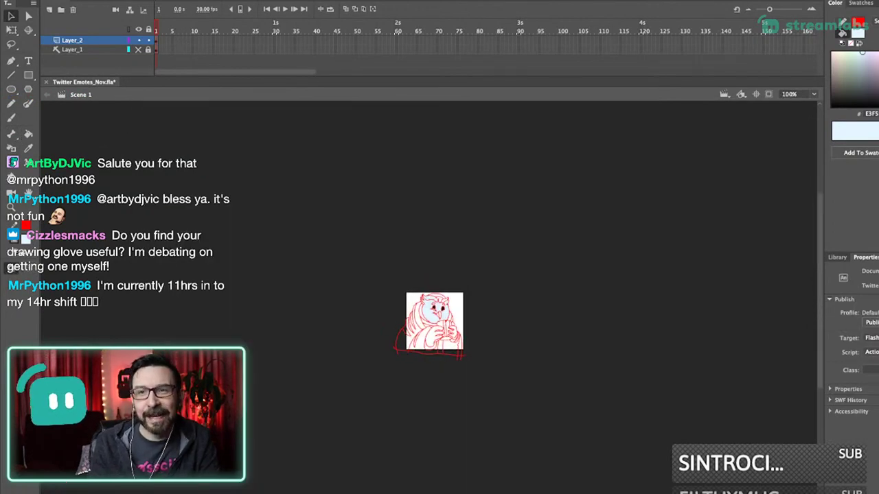
# - Fill the inner hood strip along the left side of the face with a stronger light blue
pyautogui.keyDown('super'); pyautogui.click(447, 323); pyautogui.keyUp('super')
pyautogui.moveTo(385, 312); pyautogui.dragTo(441, 328)
pyautogui.moveTo(425, 243); pyautogui.dragTo(463, 404)
pyautogui.press('k')
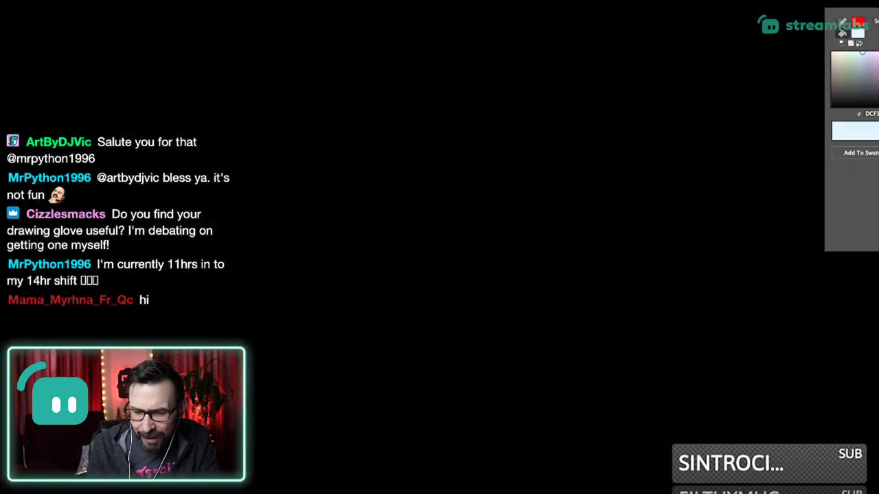
pyautogui.click(397, 312)
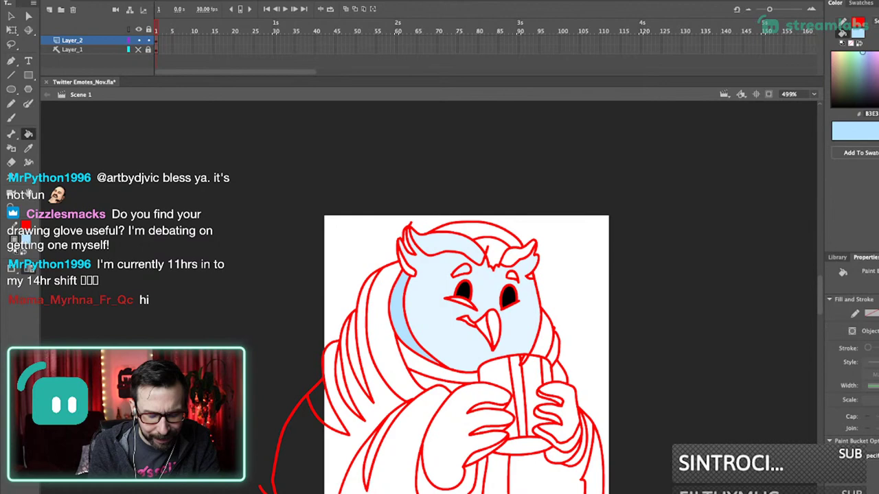
# - Sample the face's pale blue, lighten it to a near-white shade, and fill both brow tufts with it
pyautogui.scroll(5, 403, 285)
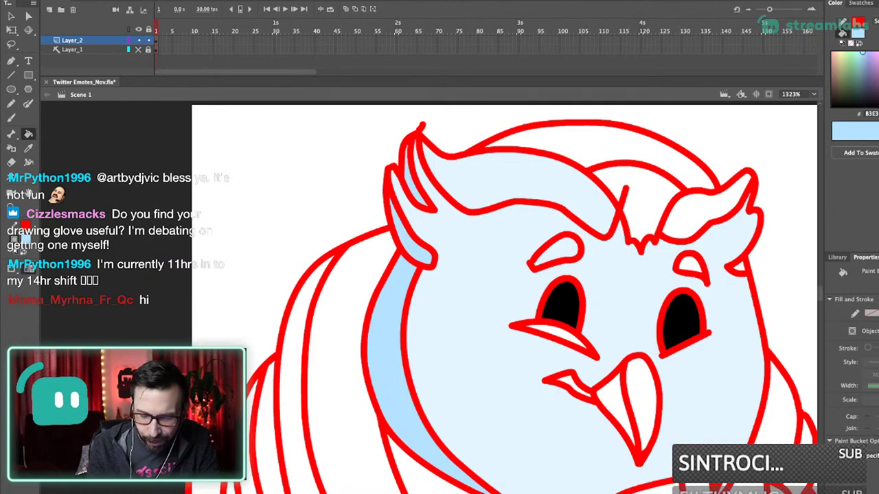
pyautogui.moveTo(522, 261); pyautogui.dragTo(498, 295)
pyautogui.press('i')
pyautogui.click(473, 295)
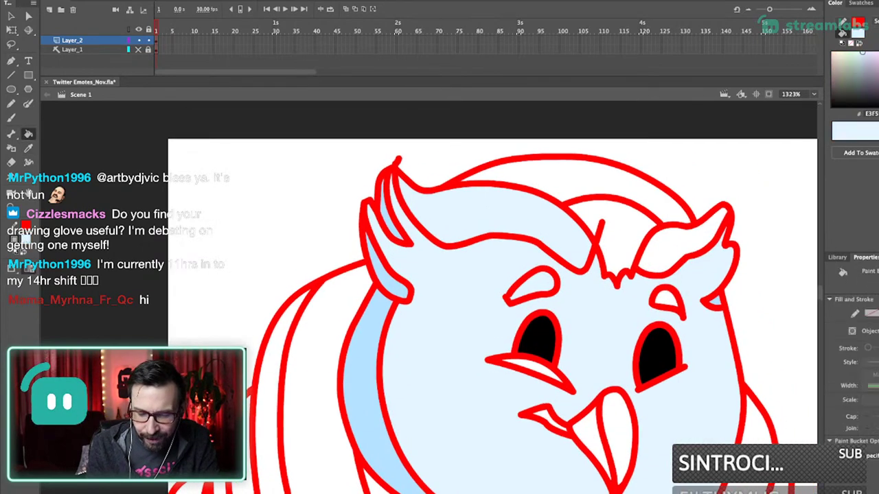
pyautogui.click(864, 52)
pyautogui.click(676, 248)
pyautogui.click(538, 284)
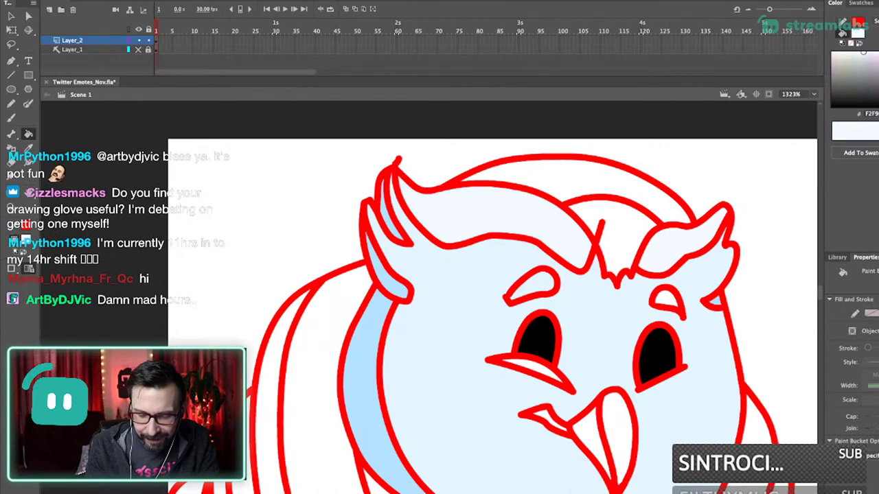
# - Fill the forehead area between the two brow tufts with the light blue sampled from the inner hood strip
pyautogui.press('i')
pyautogui.click(361, 364)
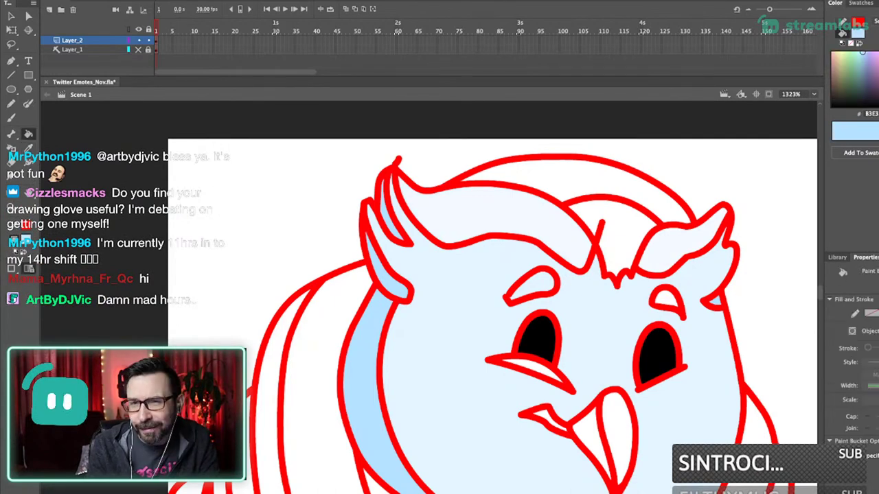
pyautogui.click(614, 230)
# - Fill the band over the top of the head with the near-white blue sampled from the left brow tuft
pyautogui.press('i')
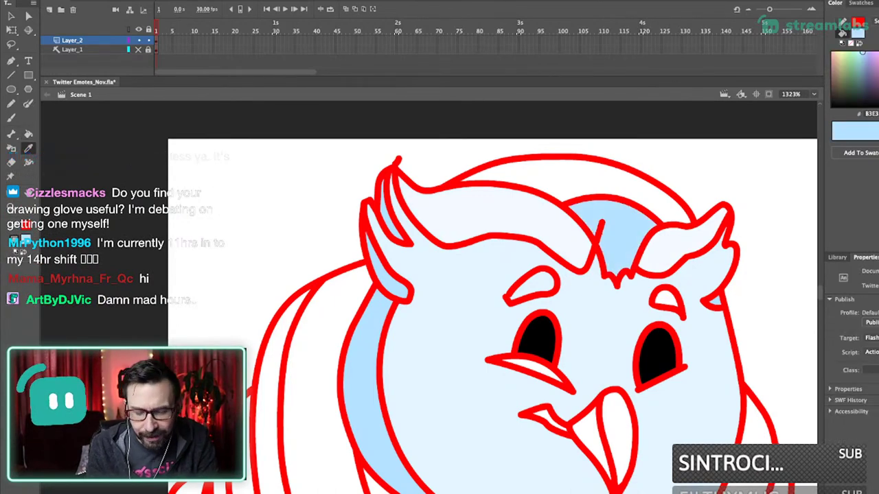
pyautogui.click(549, 254)
pyautogui.click(583, 179)
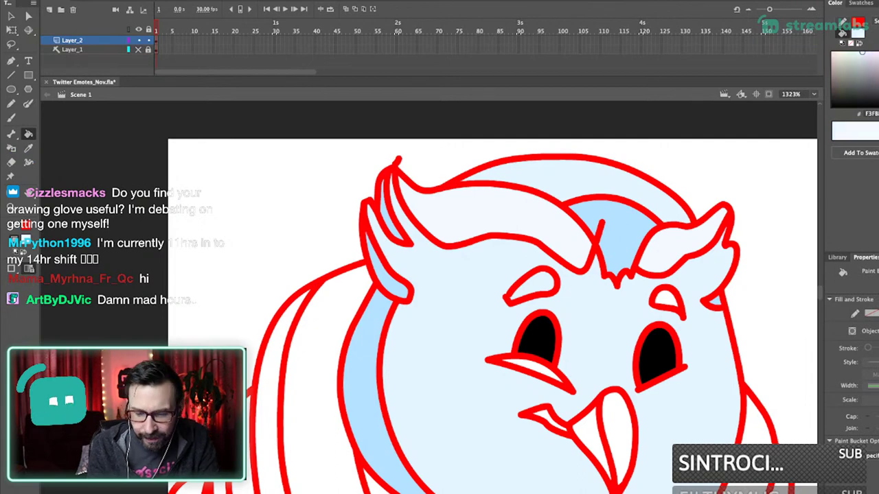
pyautogui.click(584, 175)
pyautogui.hotkey('ctrl', '1')
pyautogui.moveTo(392, 263); pyautogui.dragTo(516, 357)
pyautogui.moveTo(292, 241); pyautogui.dragTo(464, 368)
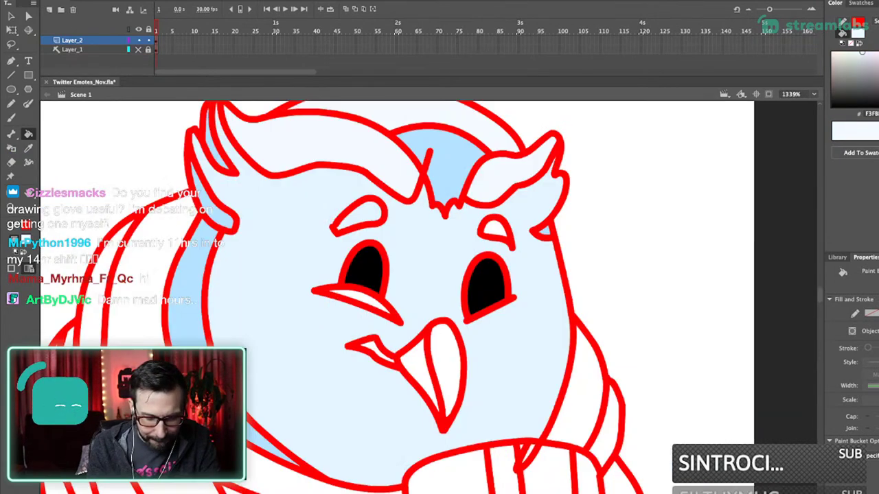
# - Fill both eyebrows with the light blue sampled from the forehead area between the brow tufts
pyautogui.moveTo(385, 268); pyautogui.dragTo(453, 288)
pyautogui.press('i')
pyautogui.click(512, 189)
pyautogui.click(481, 254)
pyautogui.hotkey('ctrl', 'z')
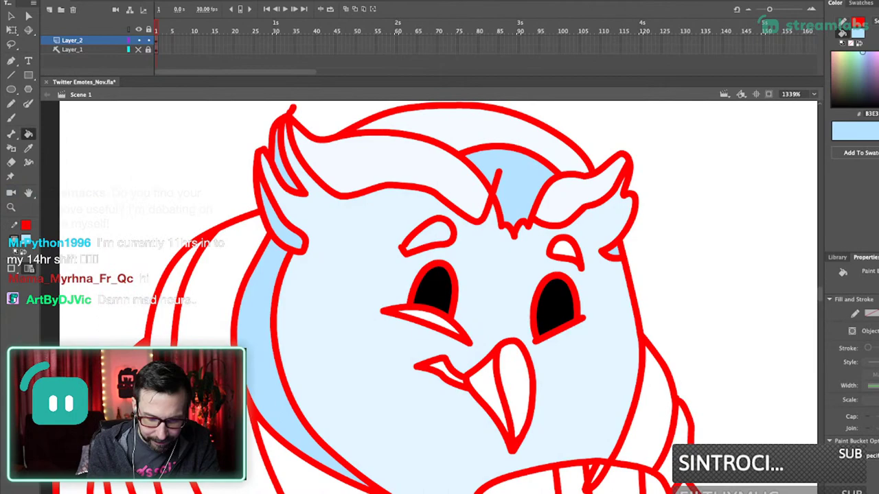
pyautogui.hotkey('ctrl', '1')
pyautogui.scroll(10, 432, 312)
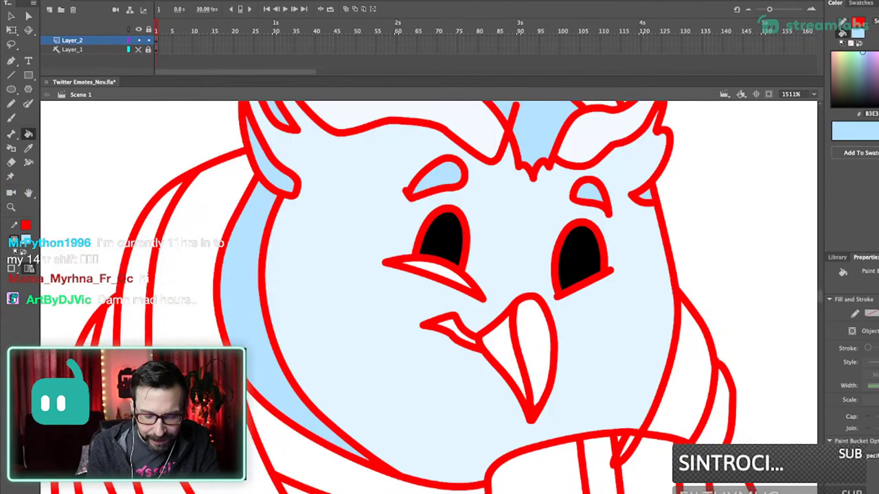
# - Fill the lower lid shape under the left eye with the same light blue
pyautogui.press('i')
pyautogui.click(500, 205)
pyautogui.click(490, 303)
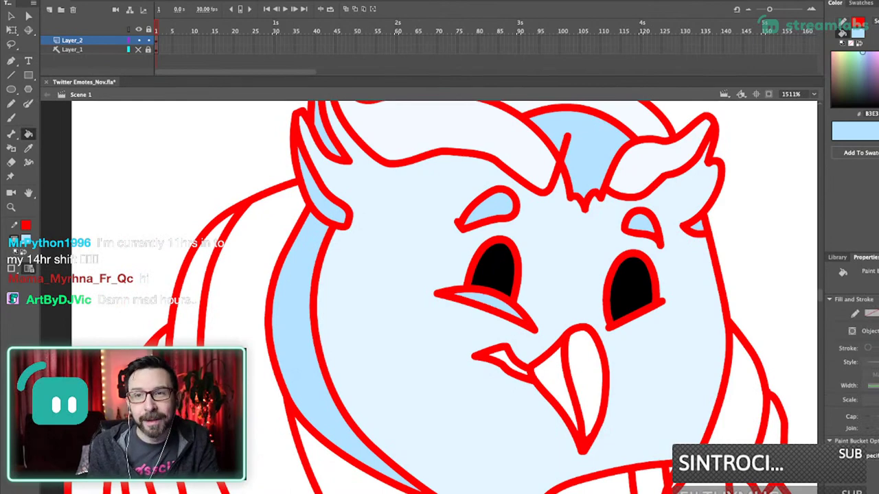
# - Bend the straight lower line of the right eye slightly upward into a smiling curve
pyautogui.press('v')
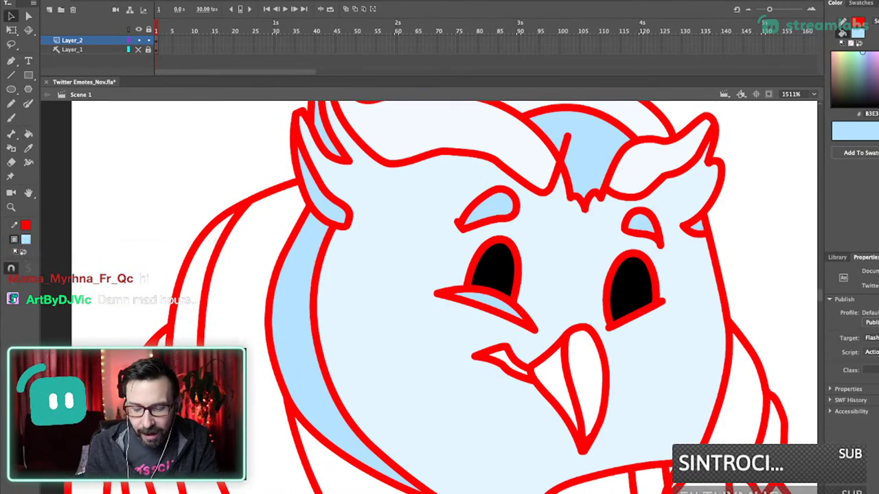
pyautogui.moveTo(636, 314); pyautogui.dragTo(634, 310)
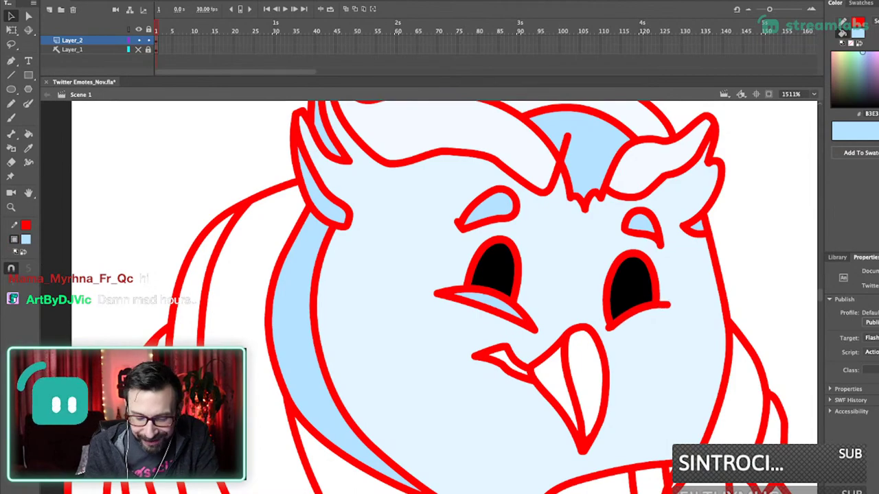
pyautogui.press('super+1')
pyautogui.moveTo(395, 266); pyautogui.dragTo(486, 358)
pyautogui.moveTo(351, 226); pyautogui.dragTo(513, 371)
pyautogui.moveTo(440, 275); pyautogui.dragTo(480, 298)
# - Fill the mouth opening with black sampled from the eye, and fill the beak with a dark grey lightened from it
pyautogui.press('i')
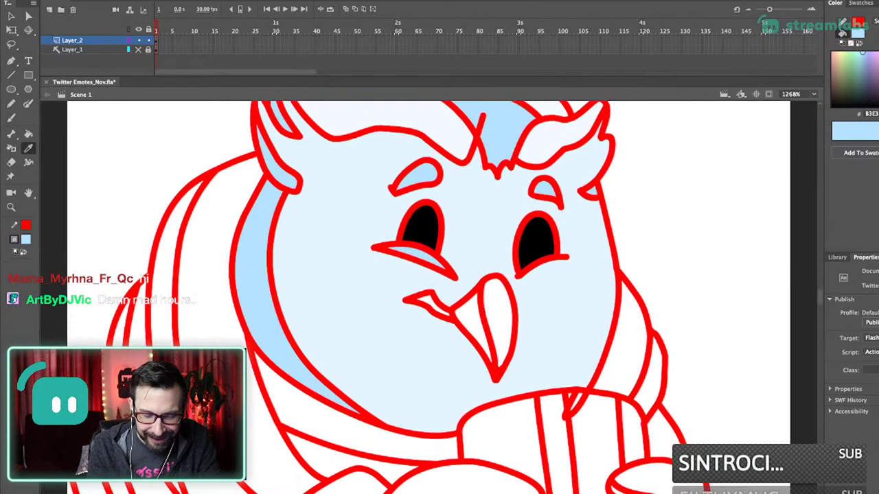
pyautogui.click(536, 240)
pyautogui.click(473, 319)
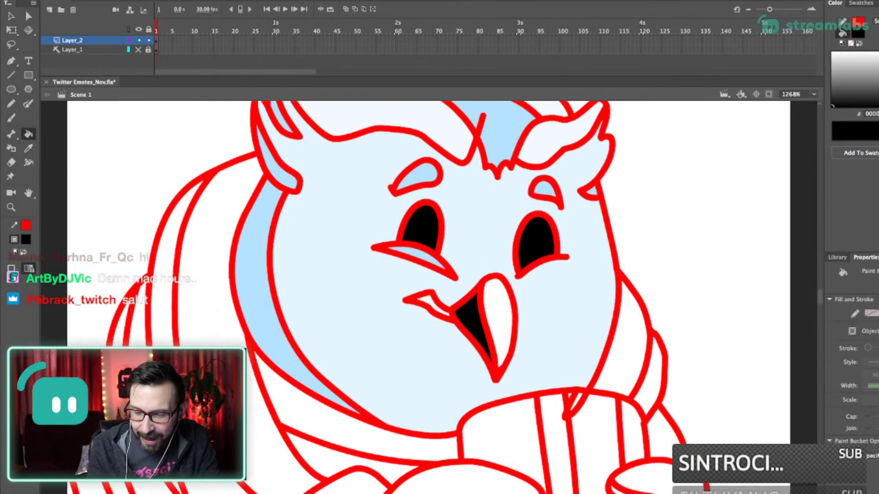
pyautogui.click(878, 70)
pyautogui.moveTo(878, 105); pyautogui.dragTo(878, 90)
pyautogui.click(499, 318)
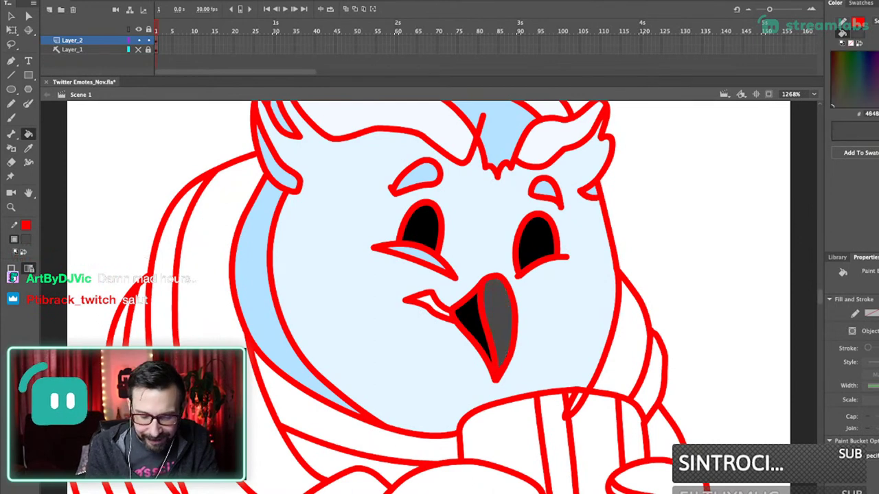
# - Sample the light blue of the left eye's lower lid and fill the cheek mark at the mouth corner with it
pyautogui.press('i')
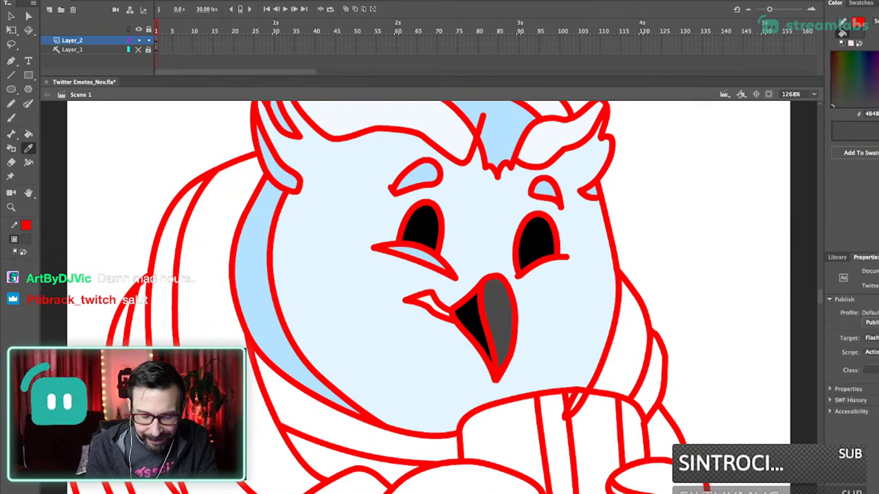
pyautogui.click(420, 254)
pyautogui.click(429, 302)
pyautogui.moveTo(430, 303); pyautogui.dragTo(449, 336)
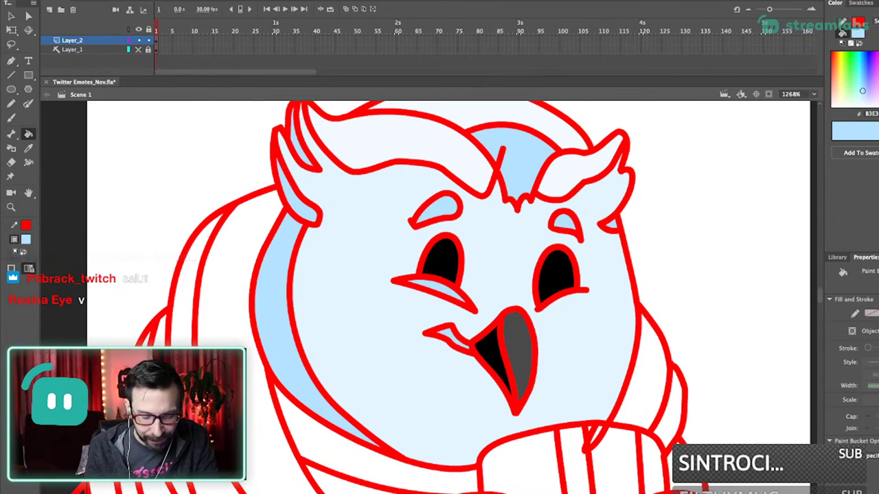
# - Fill both hands holding the cup with the pale blue sampled from the face
pyautogui.press('super+1')
pyautogui.moveTo(418, 266); pyautogui.dragTo(505, 379)
pyautogui.press('i')
pyautogui.click(439, 295)
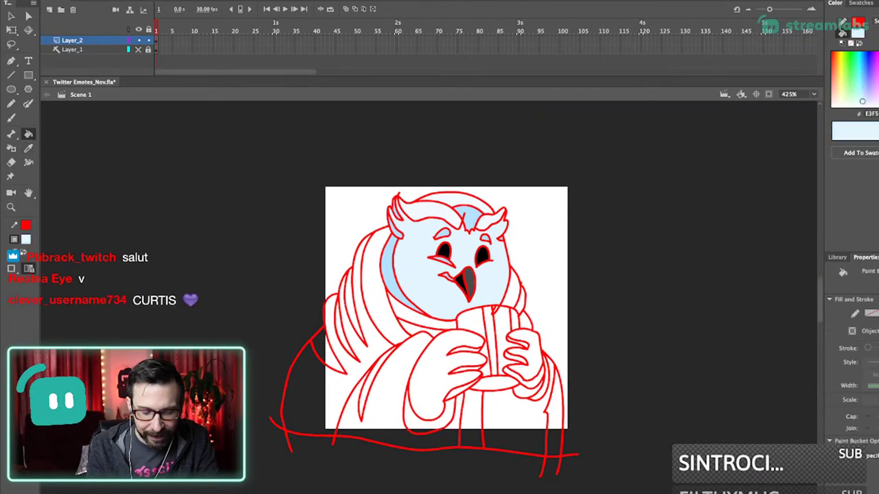
pyautogui.click(437, 371)
pyautogui.click(529, 357)
pyautogui.scroll(4, 401, 385)
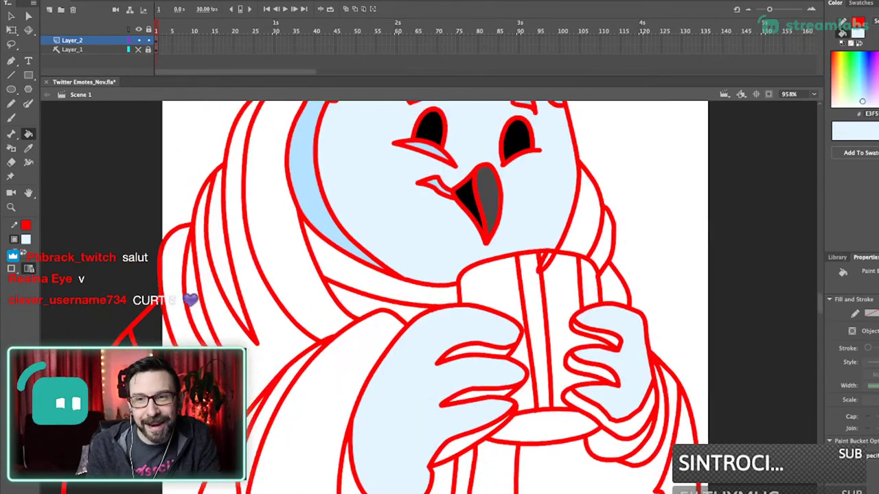
# - Fill the shadow gaps between the fingers of both hands with light blue
pyautogui.moveTo(541, 394); pyautogui.dragTo(548, 367)
pyautogui.click(549, 366)
pyautogui.click(562, 320)
pyautogui.click(559, 277)
pyautogui.click(683, 264)
pyautogui.click(667, 296)
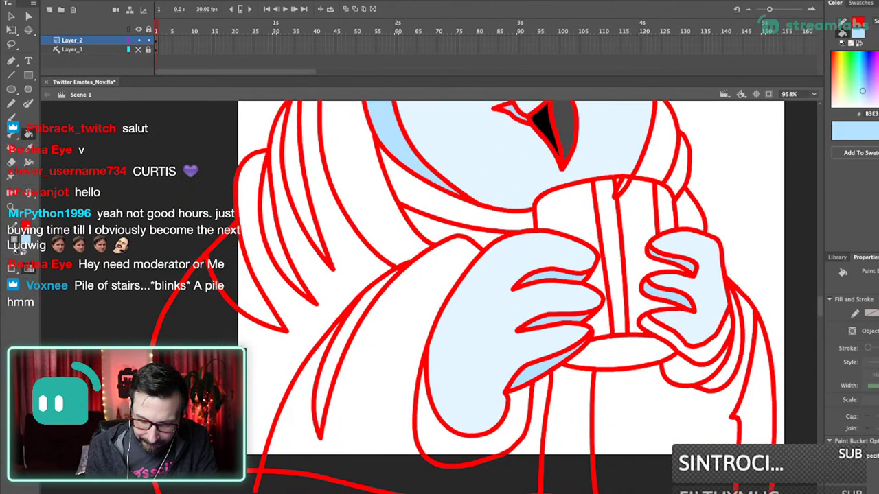
# - Fill the shadow shapes along the undersides of both hands with the same light blue
pyautogui.click(686, 338)
pyautogui.click(440, 419)
pyautogui.click(695, 368)
pyautogui.moveTo(695, 367); pyautogui.dragTo(622, 409)
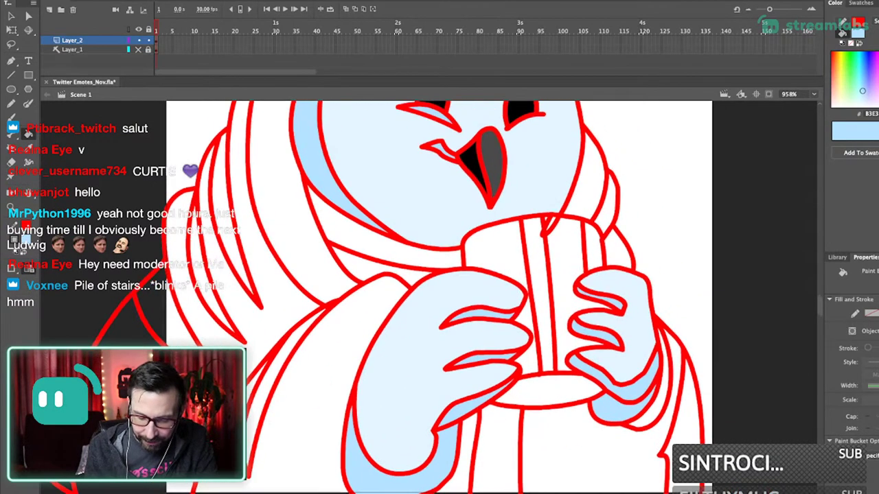
# - Sample the right hand's pale blue and apply it to the narrow sliver beside the right wrist
pyautogui.press('i')
pyautogui.click(628, 350)
pyautogui.click(662, 381)
# - Sample the light blue of the inner hood strip, darken it to a greyish blue, and fill the shadow strip under the chin
pyautogui.press('super+1')
pyautogui.moveTo(384, 237); pyautogui.dragTo(484, 367)
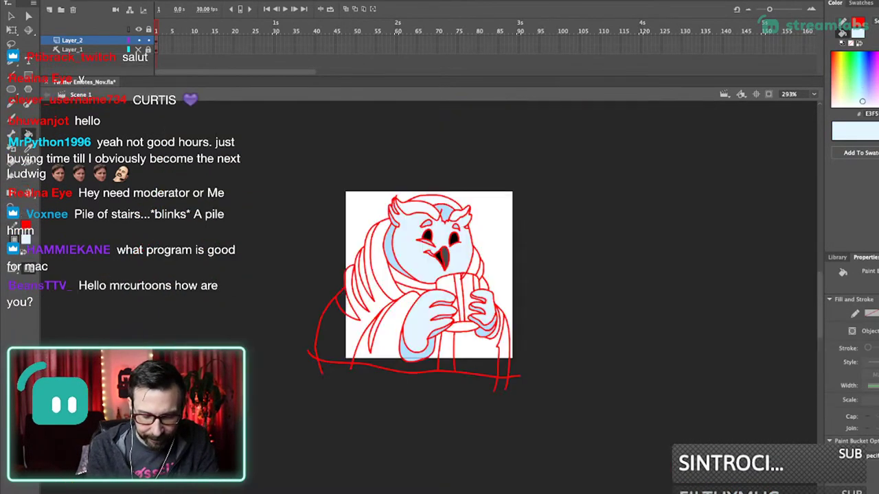
pyautogui.moveTo(440, 296); pyautogui.dragTo(463, 332)
pyautogui.moveTo(374, 230); pyautogui.dragTo(505, 374)
pyautogui.press('i')
pyautogui.click(356, 237)
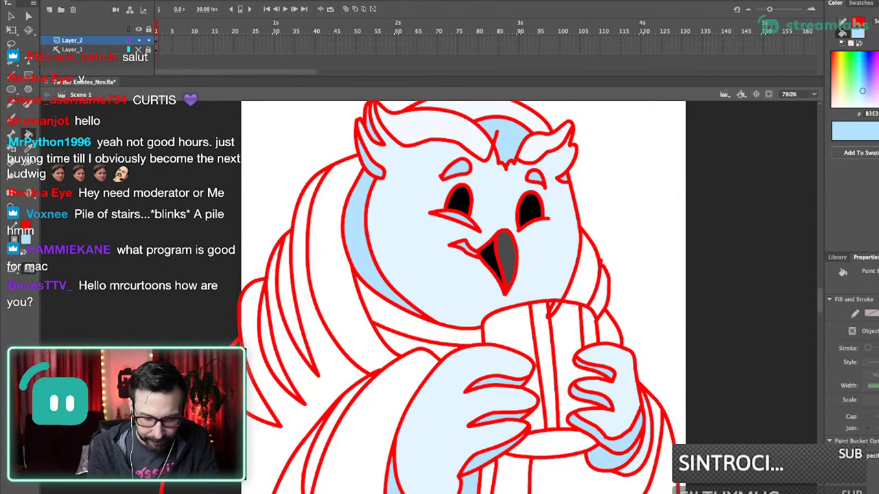
pyautogui.moveTo(878, 52); pyautogui.dragTo(878, 61)
pyautogui.click(405, 323)
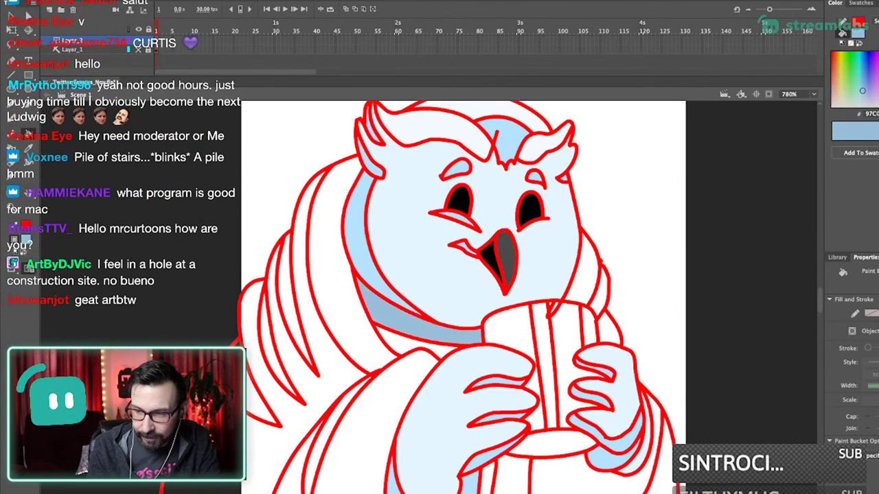
pyautogui.moveTo(405, 322); pyautogui.dragTo(424, 320)
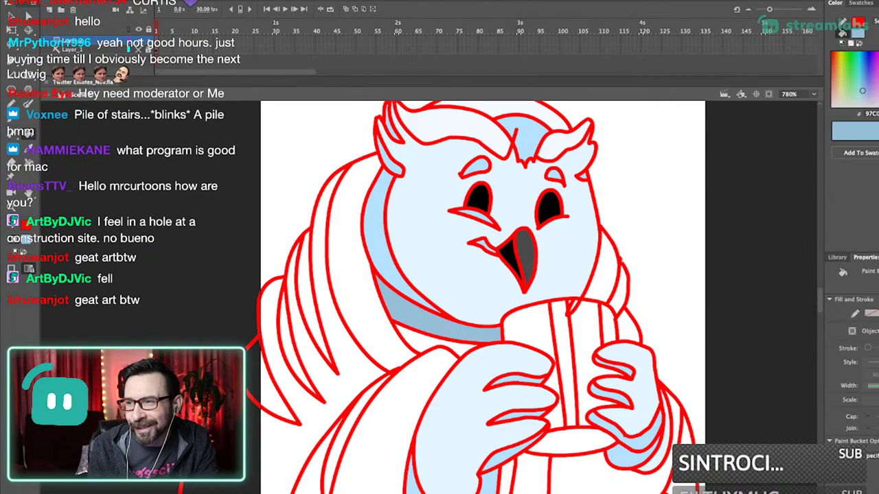
# - Fill the neck area just below the greyish-blue chin shadow with light blue
pyautogui.moveTo(481, 309); pyautogui.dragTo(488, 287)
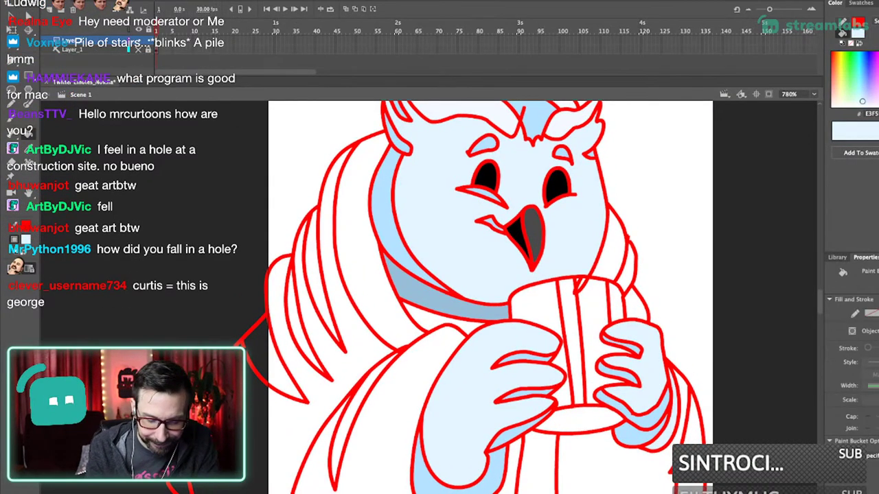
pyautogui.press('super+1')
pyautogui.moveTo(385, 262); pyautogui.dragTo(502, 366)
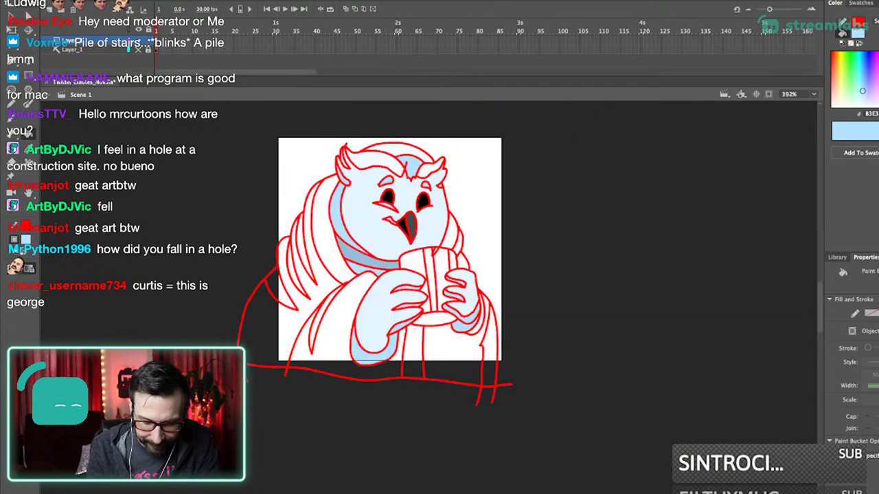
pyautogui.moveTo(426, 274); pyautogui.dragTo(459, 314)
pyautogui.moveTo(357, 213); pyautogui.dragTo(530, 379)
# - Delete the stray red line stub overlapping the upper edge of the cup
pyautogui.keyDown('super'); pyautogui.click(489, 289); pyautogui.keyUp('super')
pyautogui.keyDown('shift'); pyautogui.keyDown('super'); pyautogui.click(484, 287); pyautogui.keyUp('super'); pyautogui.keyUp('shift')
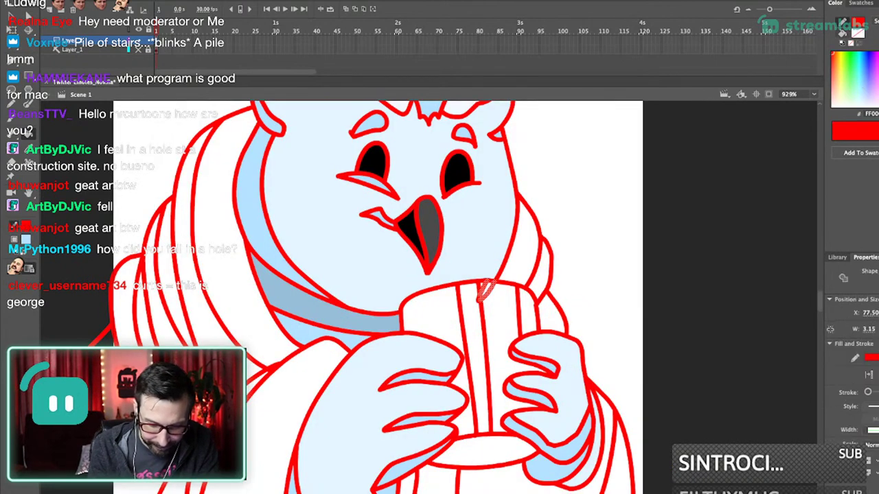
pyautogui.scroll(-6, 439, 296)
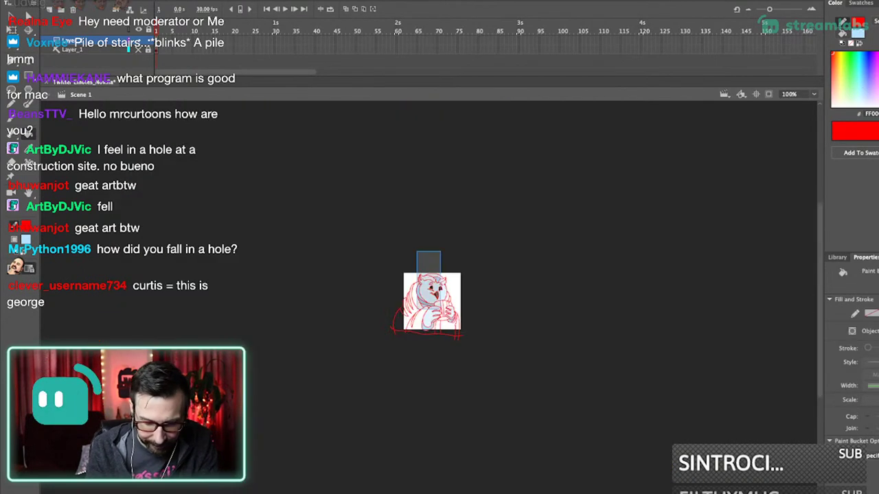
pyautogui.scroll(4, 434, 298)
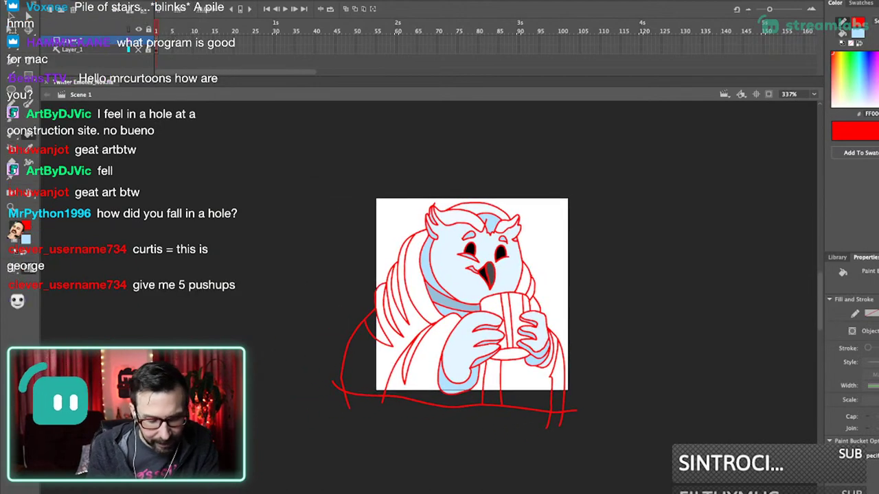
# - Fill the wide hood band left of the face with lime green
pyautogui.scroll(4, 413, 307)
pyautogui.click(843, 33)
pyautogui.moveTo(848, 67); pyautogui.dragTo(840, 63)
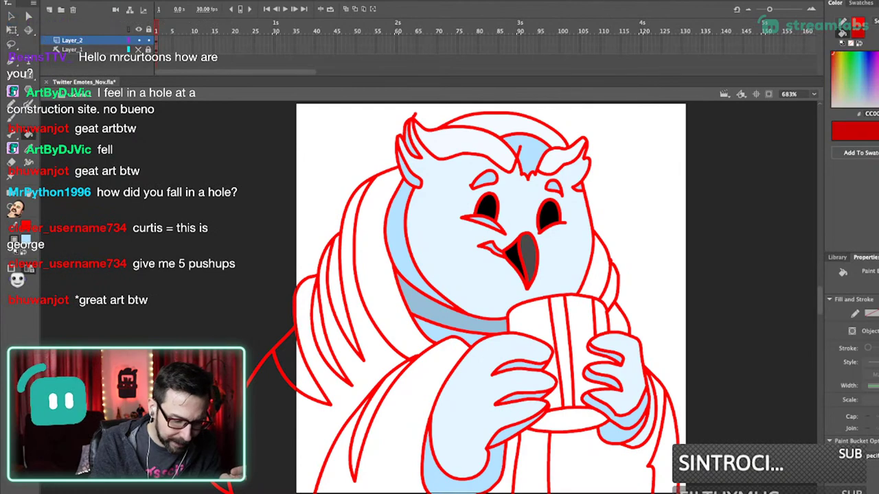
pyautogui.click(844, 53)
pyautogui.click(374, 258)
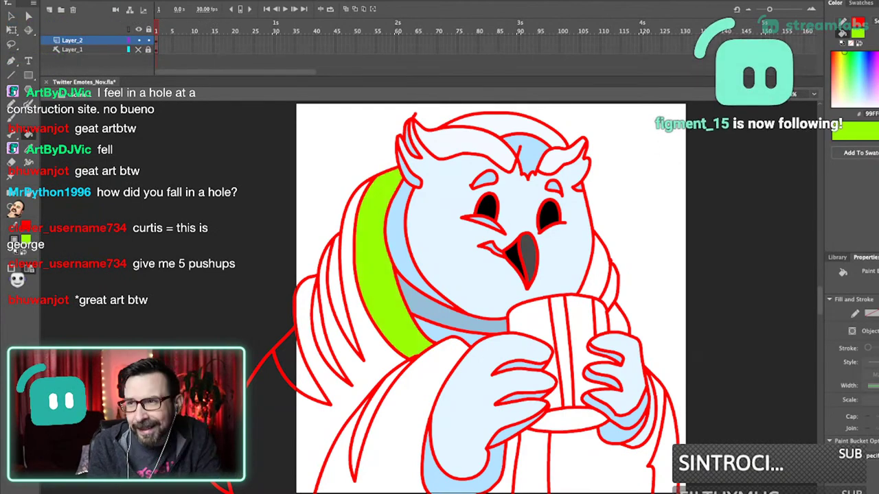
pyautogui.moveTo(385, 275); pyautogui.dragTo(408, 249)
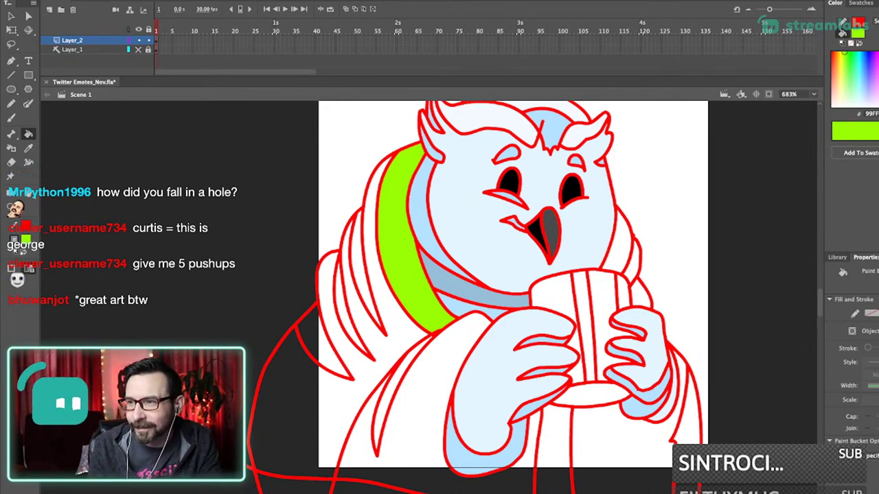
pyautogui.scroll(-2, 511, 285)
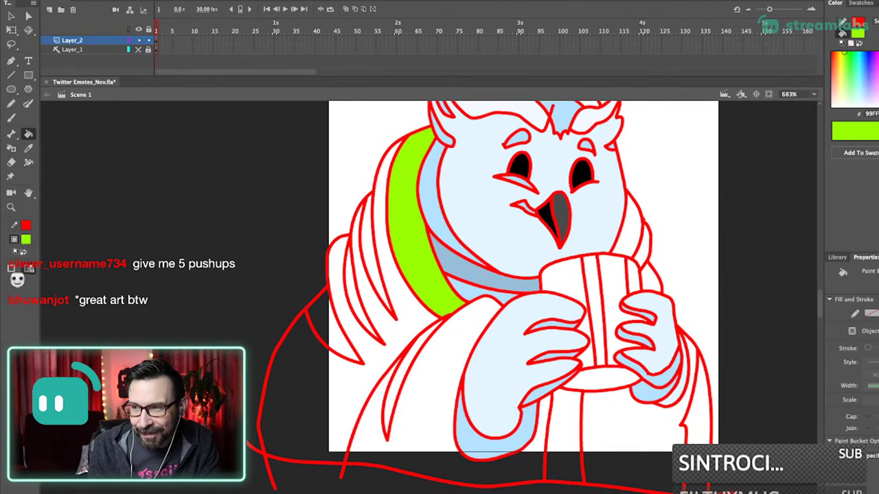
# - Change the fill colour to pure red and refill the wide hood band left of the face with it
pyautogui.hscroll(-1, 512, 285)
pyautogui.moveTo(878, 53); pyautogui.dragTo(878, 108)
pyautogui.click(41, 288)
pyautogui.click(416, 213)
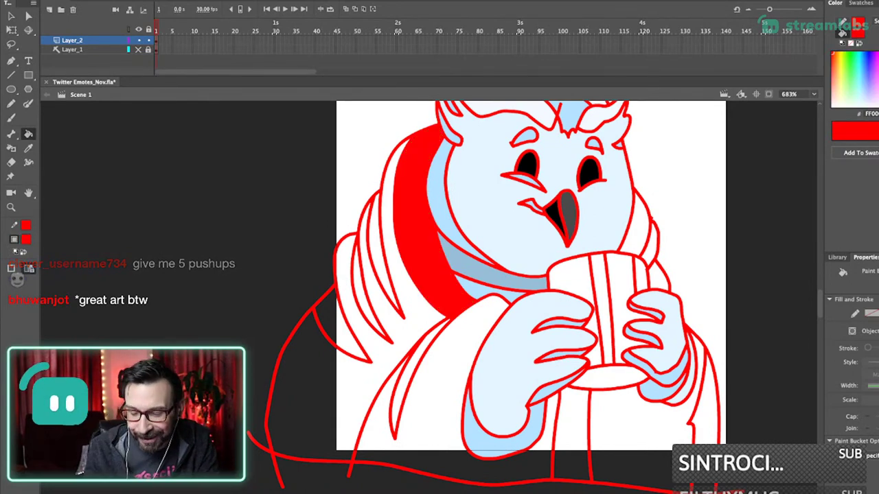
# - Darken the fill to a deep red and fill the three narrow fold shadows on the left side of the wrap
pyautogui.moveTo(878, 54); pyautogui.dragTo(878, 67)
pyautogui.click(377, 241)
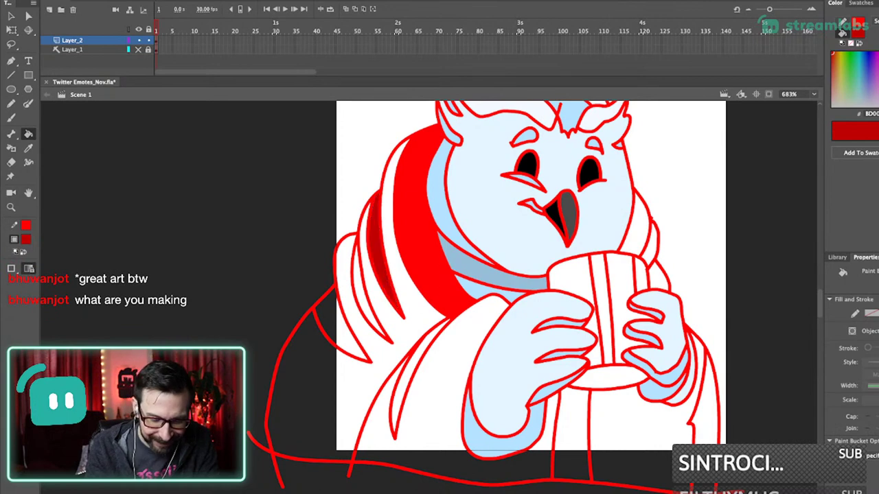
pyautogui.click(360, 282)
pyautogui.click(335, 324)
pyautogui.hscroll(-1, 511, 285)
# - Sample the hood band's red, darken it slightly, and refill the wide hood band with the medium red
pyautogui.press('i')
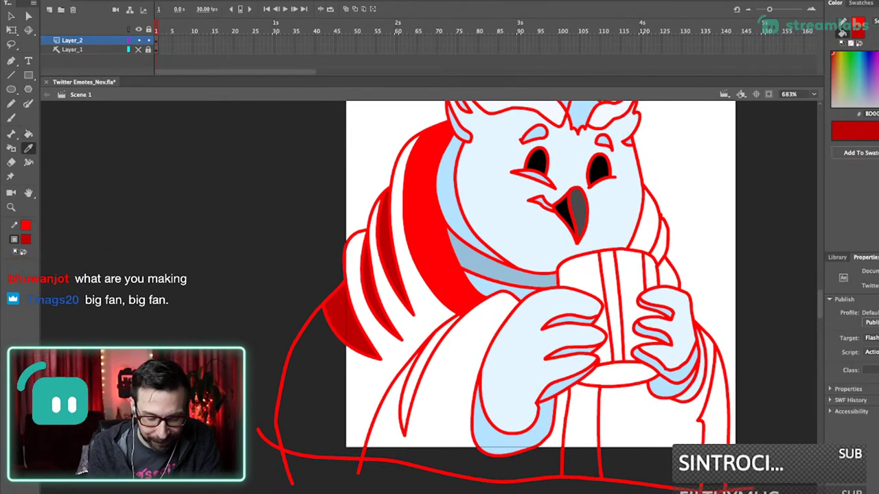
pyautogui.click(427, 230)
pyautogui.moveTo(878, 52); pyautogui.dragTo(877, 61)
pyautogui.click(427, 230)
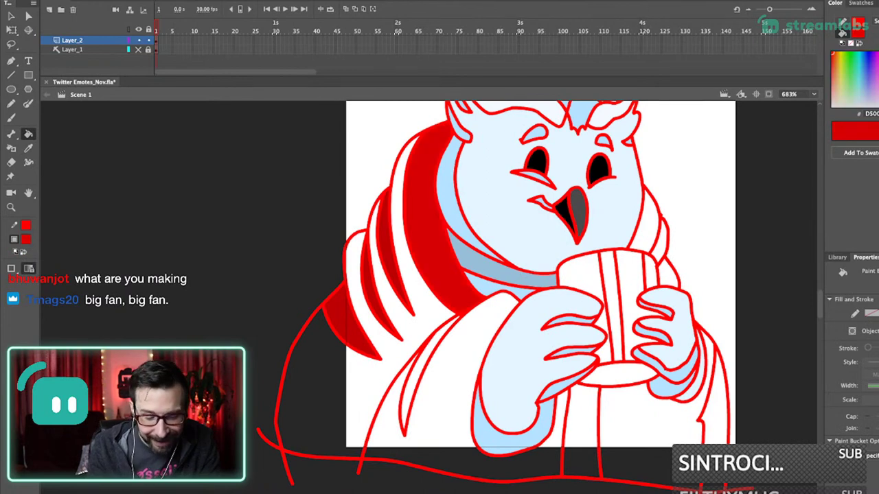
# - Try filling the large area at the wrap's lower left with different shades adjusted from the hood band's red
pyautogui.moveTo(878, 61); pyautogui.dragTo(878, 69)
pyautogui.click(371, 371)
pyautogui.hotkey('ctrl', 'z')
pyautogui.press('i')
pyautogui.click(427, 231)
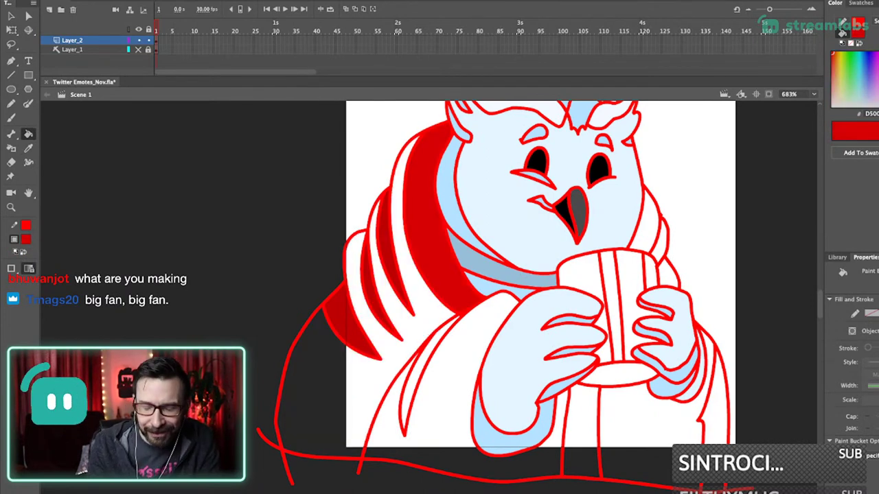
pyautogui.moveTo(878, 61); pyautogui.dragTo(878, 70)
pyautogui.click(878, 65)
pyautogui.click(371, 371)
pyautogui.press('super+z')
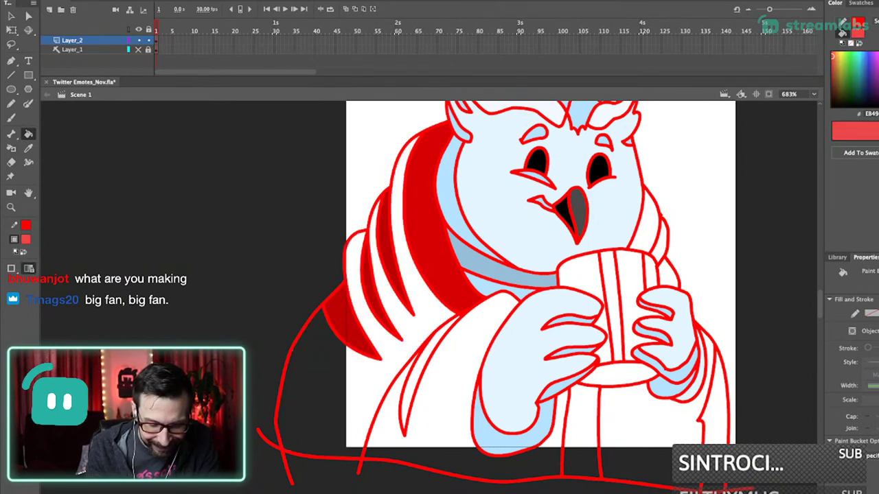
pyautogui.press('super+z')
# - Brighten the red sampled from the hood band and fill the large lower-left wrap area and its adjoining folds with it
pyautogui.click(878, 65)
pyautogui.moveTo(878, 61); pyautogui.dragTo(878, 53)
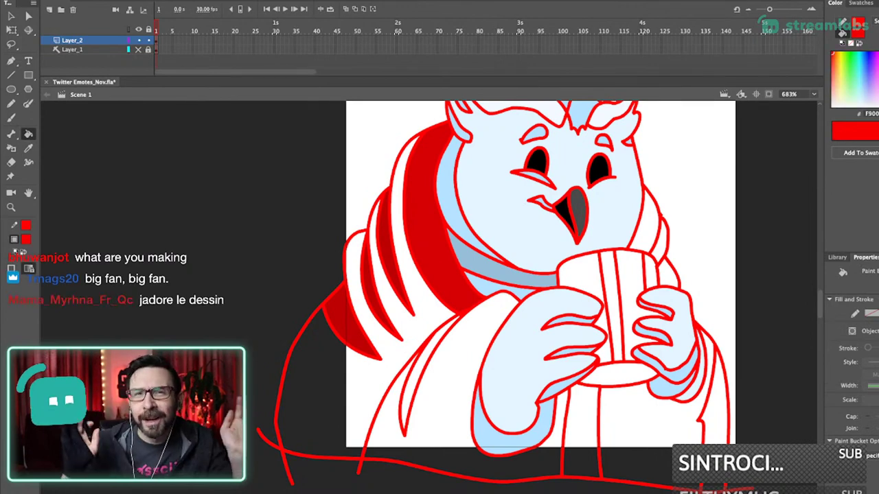
pyautogui.press('i')
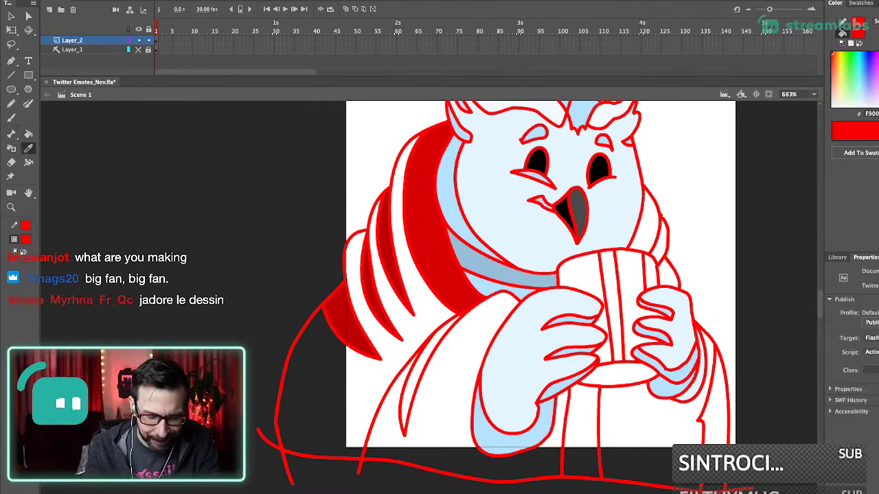
pyautogui.click(427, 227)
pyautogui.moveTo(877, 60); pyautogui.dragTo(878, 53)
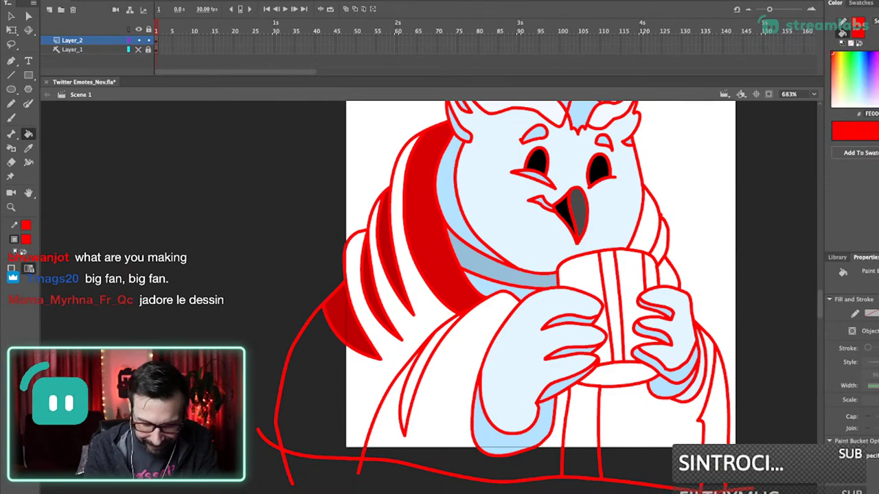
pyautogui.click(398, 343)
# - Sample the hood band's red and darken the fill colour to a deep red
pyautogui.press('i')
pyautogui.click(427, 227)
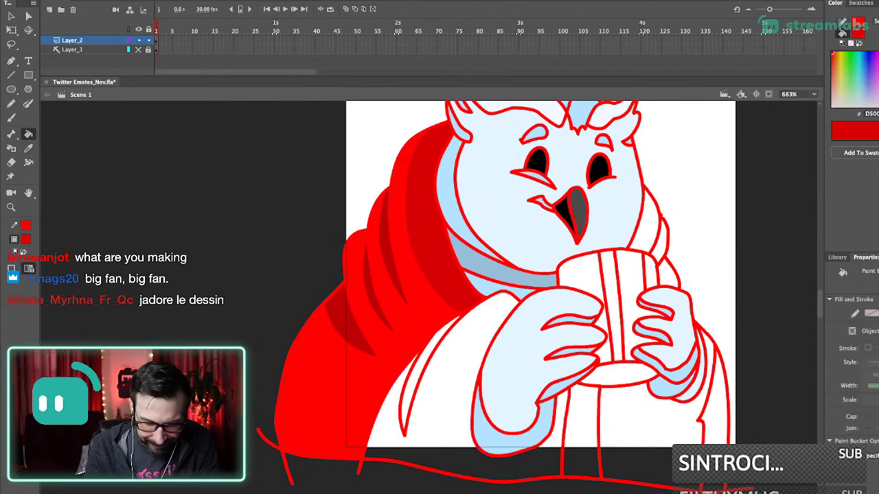
pyautogui.moveTo(878, 60); pyautogui.dragTo(878, 68)
# - Select the whole drawing and recolour all its outlines bright green
pyautogui.scroll(-3, 495, 288)
pyautogui.hscroll(-1, 494, 289)
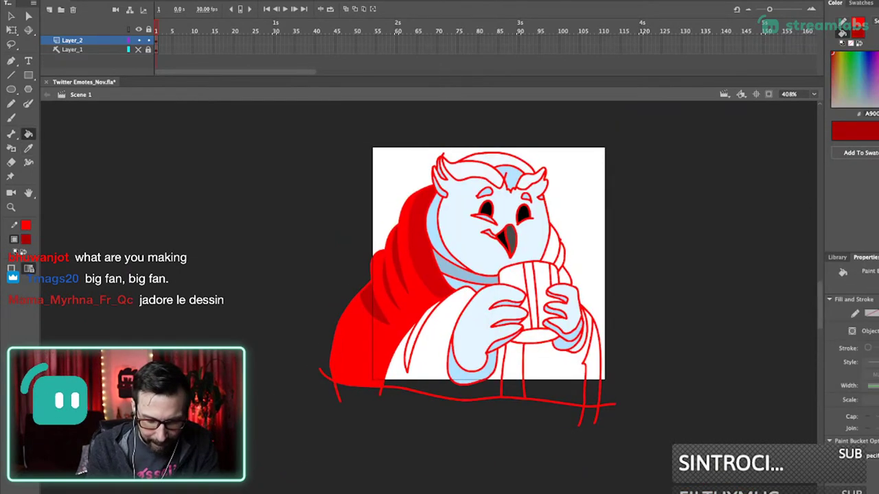
pyautogui.press('super+a')
pyautogui.click(859, 23)
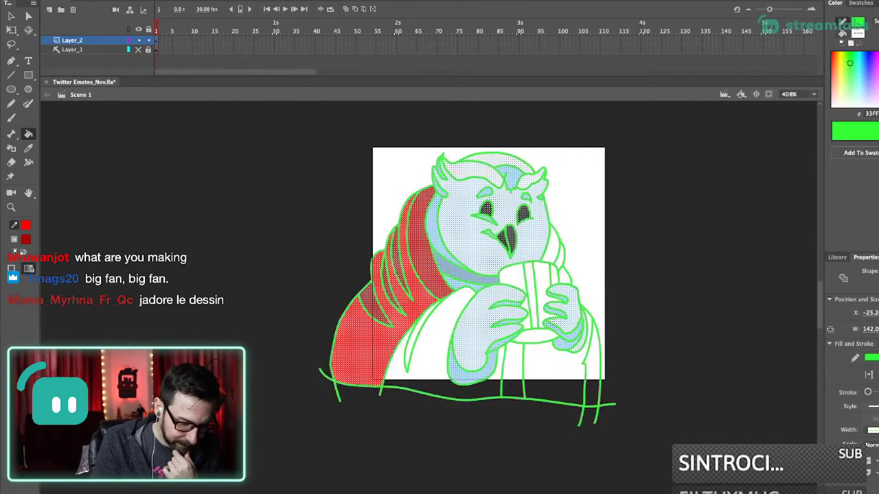
pyautogui.press('v')
pyautogui.press('Escape')
pyautogui.hscroll(1, 457, 289)
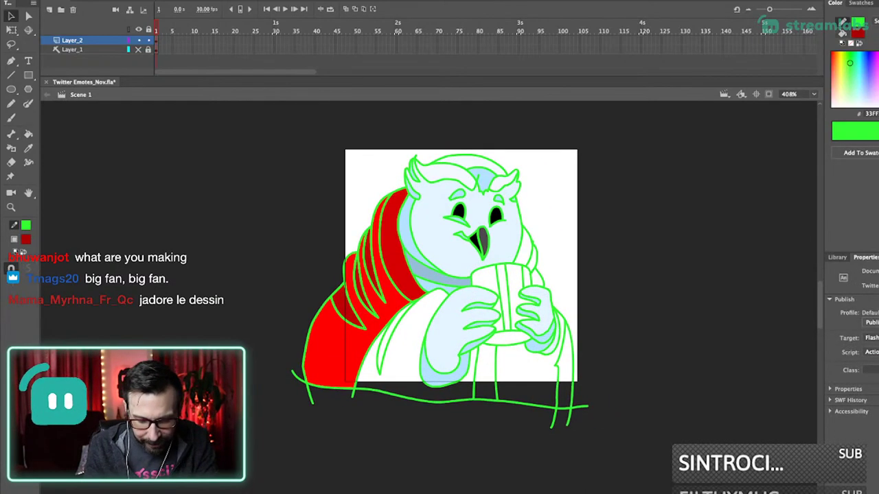
# - Sample the bright red of the lower-left wrap and fill the large sleeve area beside the owl's arm with it
pyautogui.scroll(3, 416, 301)
pyautogui.press('i')
pyautogui.click(330, 360)
pyautogui.click(395, 371)
# - Sample the hood band's red and fill the narrow fold shadow on the sleeve with it
pyautogui.press('i')
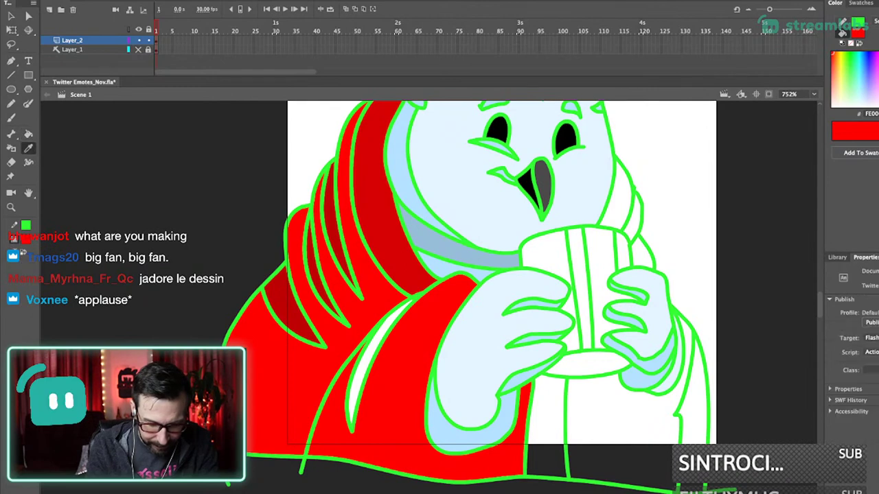
pyautogui.click(385, 226)
pyautogui.click(360, 380)
pyautogui.scroll(-1, 457, 295)
pyautogui.scroll(2, 457, 296)
pyautogui.hscroll(-2, 456, 295)
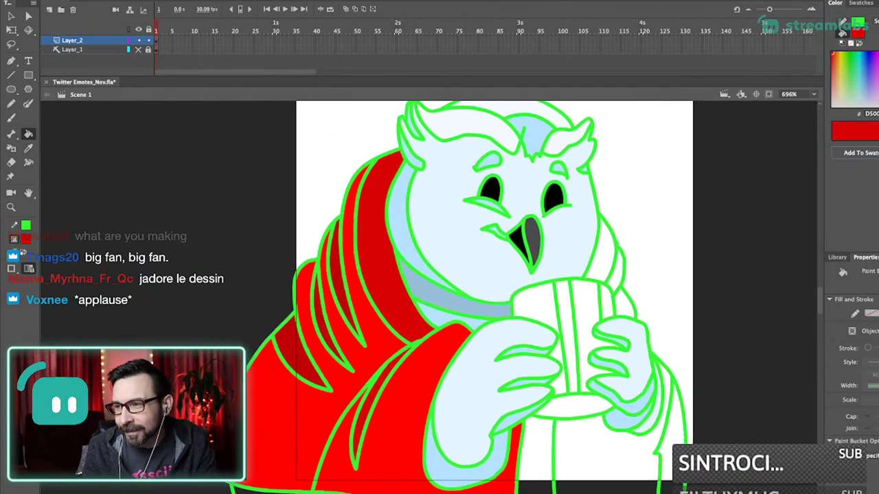
# - Outline a highlight patch on the upper sleeve beside the arm with the Pencil and fill it with a lighter red
pyautogui.scroll(-1, 457, 295)
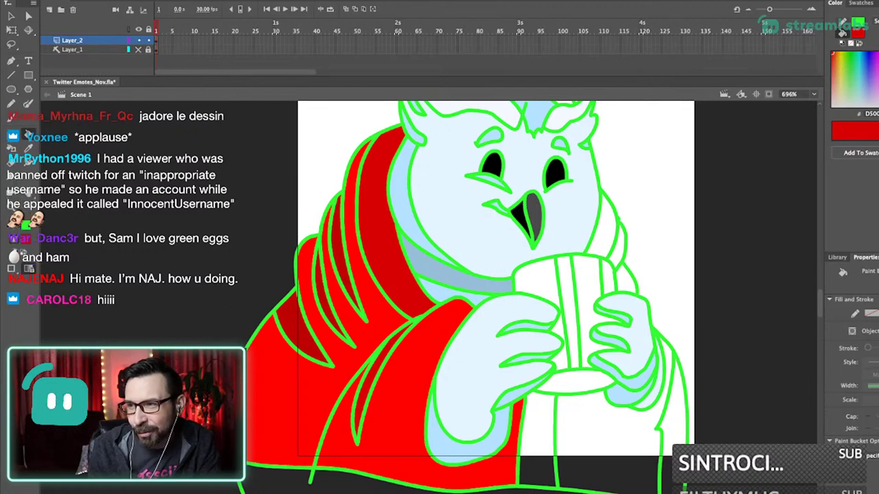
pyautogui.moveTo(473, 309); pyautogui.dragTo(483, 276)
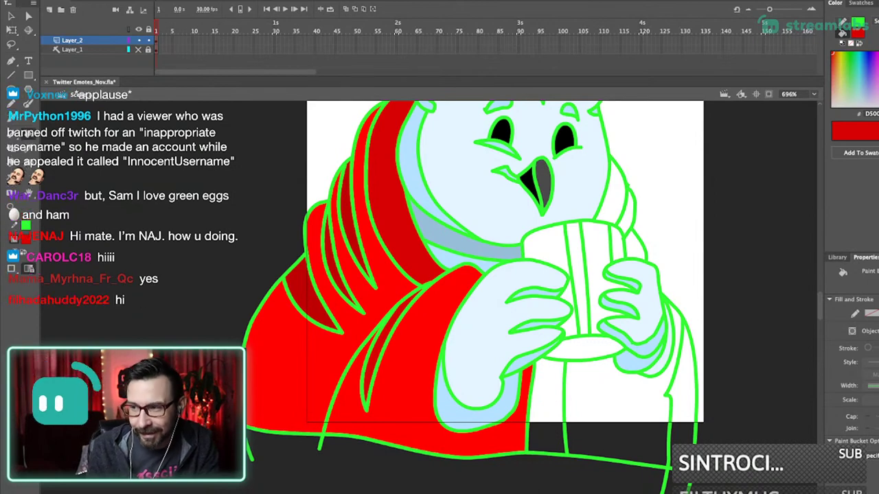
pyautogui.scroll(-1, 480, 275)
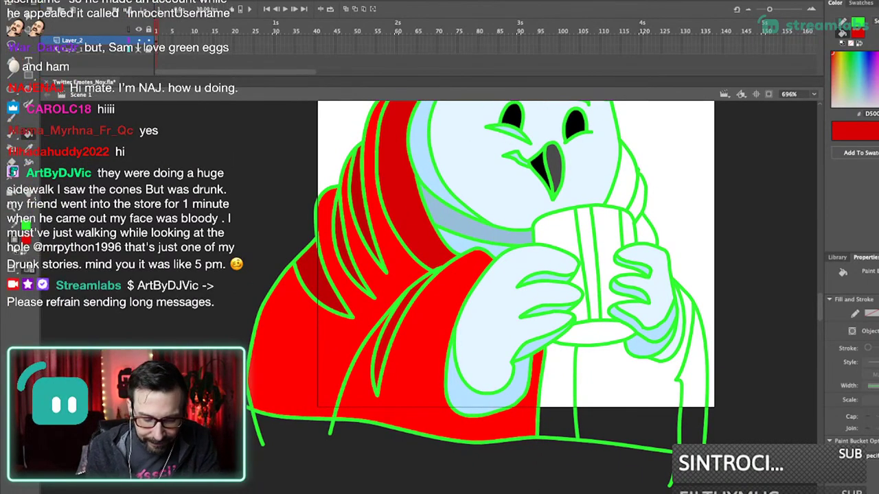
pyautogui.scroll(2, 480, 275)
pyautogui.hotkey('shift', 'y')
pyautogui.moveTo(440, 291)
pyautogui.mouseDown()
pyautogui.moveTo(456, 269)
pyautogui.moveTo(444, 340)
pyautogui.mouseUp()
pyautogui.press('k')
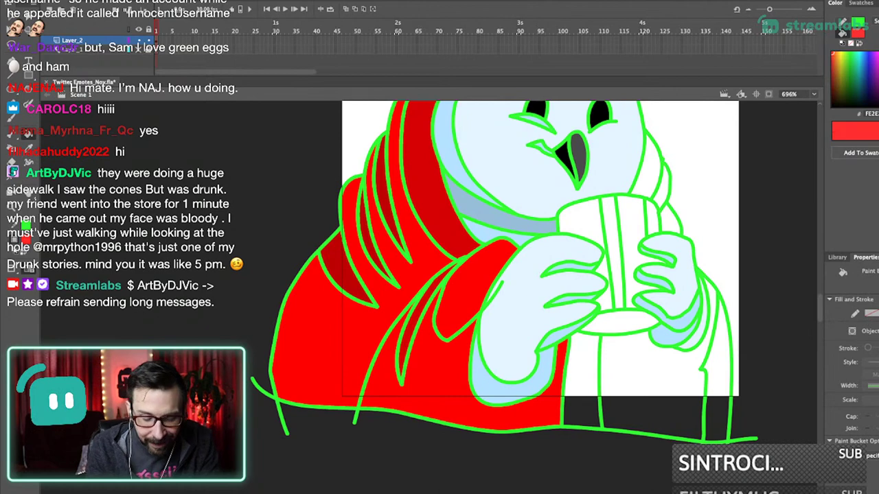
pyautogui.click(473, 292)
# - Draw extra fold lines between the hood folds and the sleeve, and darken the bright red sampled from the sleeve
pyautogui.hotkey('shift', 'y')
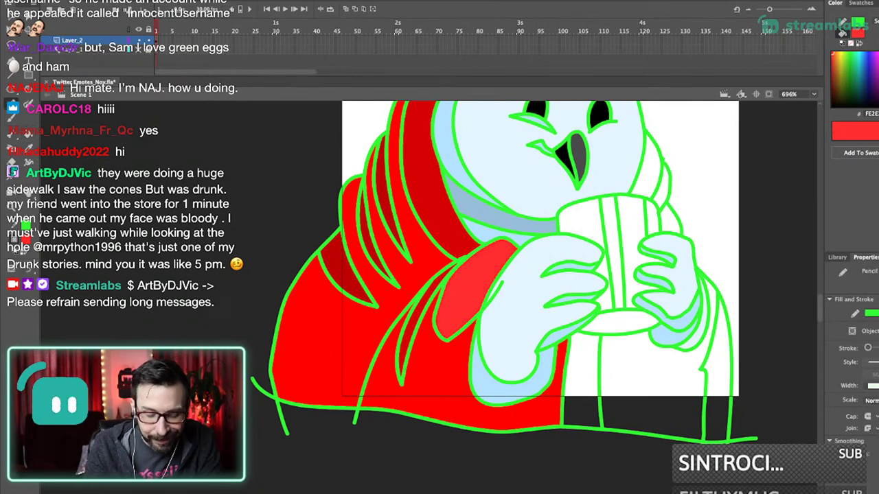
pyautogui.moveTo(403, 158)
pyautogui.mouseDown()
pyautogui.moveTo(430, 285)
pyautogui.moveTo(389, 326)
pyautogui.moveTo(385, 389)
pyautogui.mouseUp()
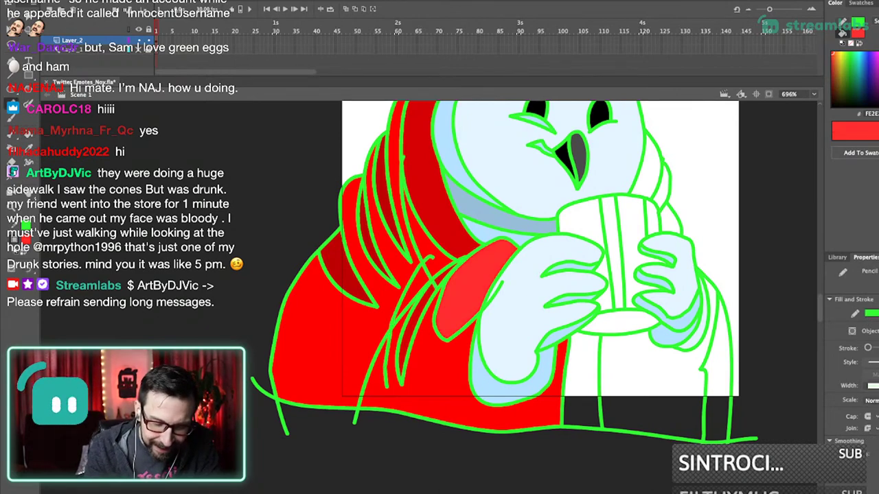
pyautogui.press('k')
pyautogui.press('i')
pyautogui.click(426, 364)
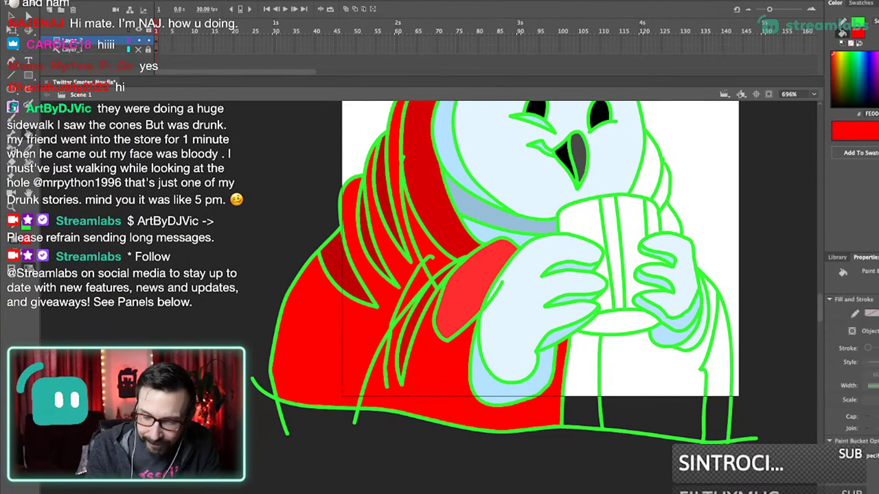
pyautogui.moveTo(878, 75); pyautogui.dragTo(868, 74)
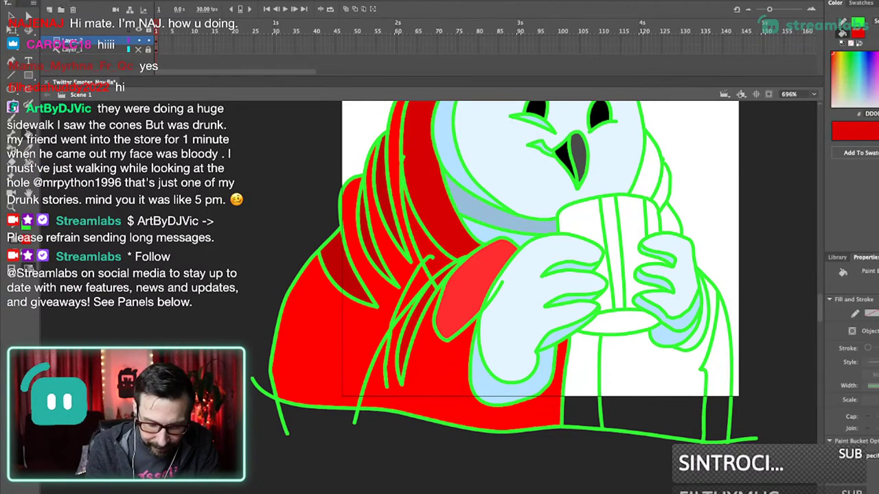
# - Draw a shadow edge down the sleeve beside the arm and fill the area under the arm with the hood band's red
pyautogui.press('y')
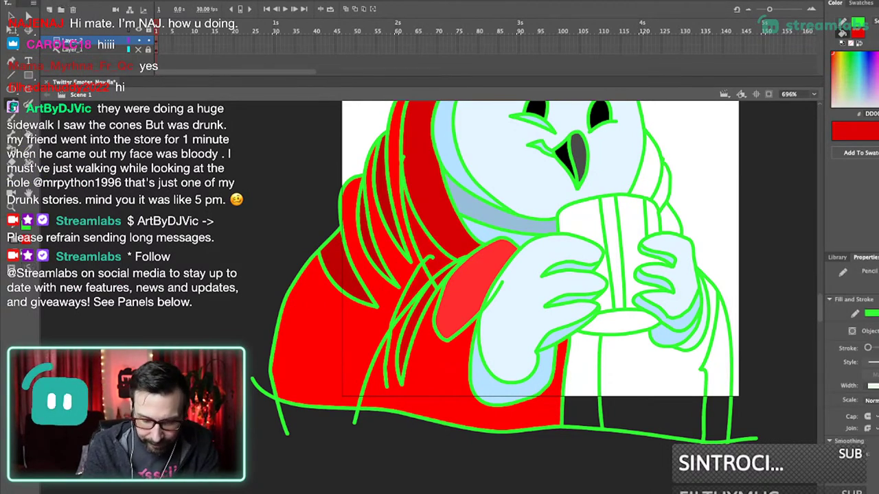
pyautogui.moveTo(519, 243); pyautogui.dragTo(465, 443)
pyautogui.press('i')
pyautogui.click(445, 218)
pyautogui.click(481, 412)
# - Refill the narrow vertical strip of the wrap below the cup with a darker red after undoing its first fill
pyautogui.click(582, 384)
pyautogui.hotkey('ctrl', 'z')
pyautogui.press('i')
pyautogui.click(483, 292)
pyautogui.click(583, 381)
pyautogui.press('i')
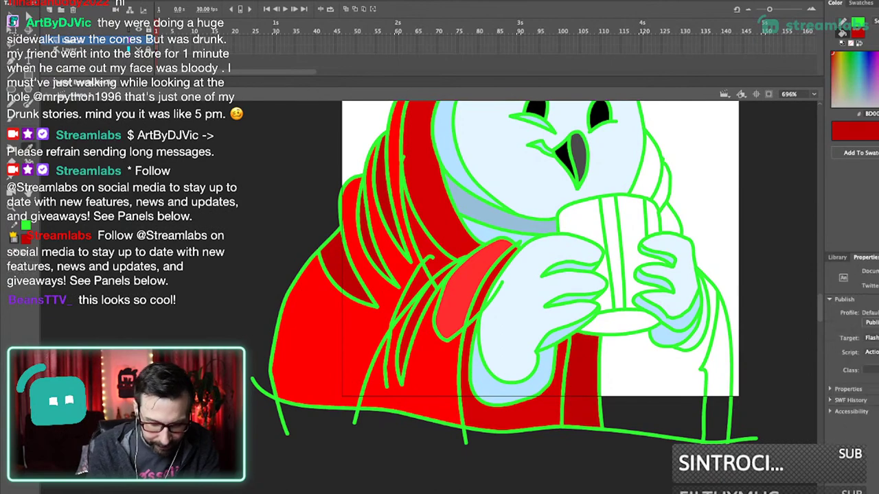
# - Fill the cloak's front panel beside the mug with red and the outer sleeve strip with the sleeve highlight's lighter red
pyautogui.click(439, 374)
pyautogui.click(653, 385)
pyautogui.press('i')
pyautogui.click(470, 292)
pyautogui.click(718, 381)
# - Fill the remaining empty hood and cloak sections behind the mug with the cloak's bright red
pyautogui.hotkey('ctrl', '3')
pyautogui.hotkey('ctrl', '1')
pyautogui.moveTo(389, 267); pyautogui.dragTo(496, 353)
pyautogui.press('v')
pyautogui.press('i')
pyautogui.click(458, 399)
pyautogui.click(460, 260)
pyautogui.click(468, 272)
pyautogui.click(473, 294)
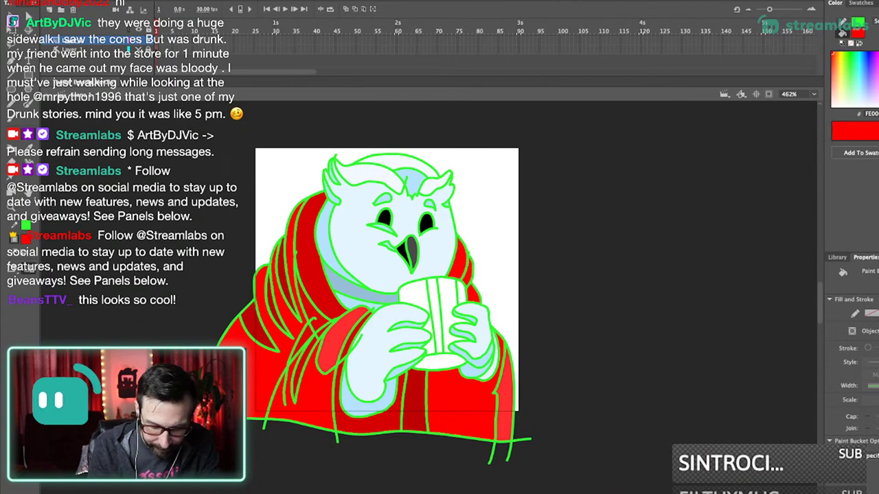
# - Draw two curved fold lines with the Pencil across the red hood sections just behind the mug
pyautogui.moveTo(397, 217); pyautogui.dragTo(511, 364)
pyautogui.hotkey('shift', 'y')
pyautogui.moveTo(494, 278); pyautogui.dragTo(441, 314)
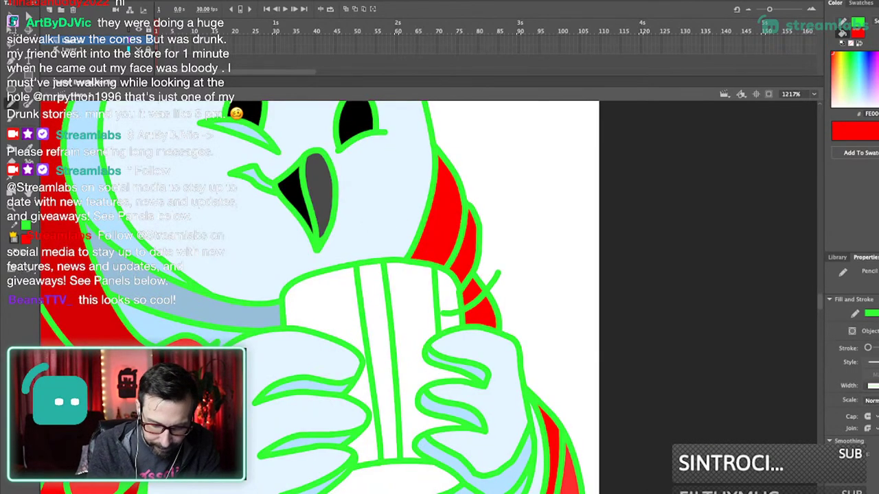
pyautogui.press('k')
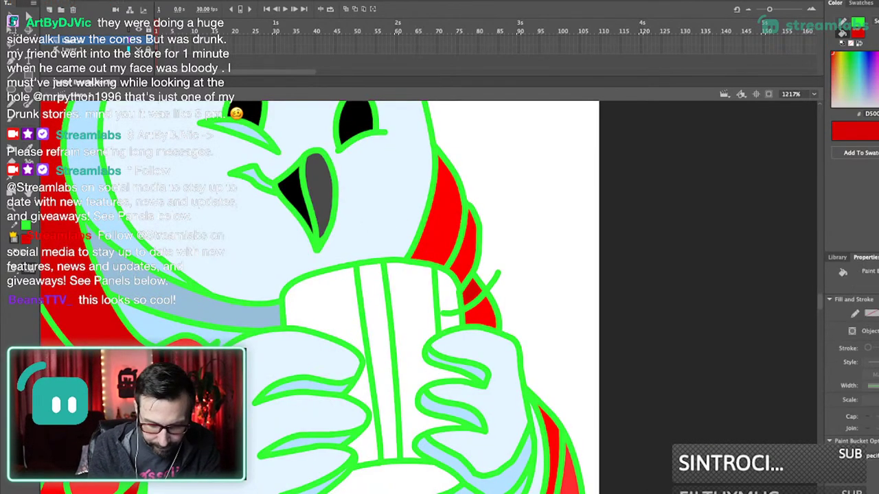
pyautogui.hotkey('shift', 'y')
pyautogui.moveTo(479, 203); pyautogui.dragTo(429, 300)
pyautogui.press('k')
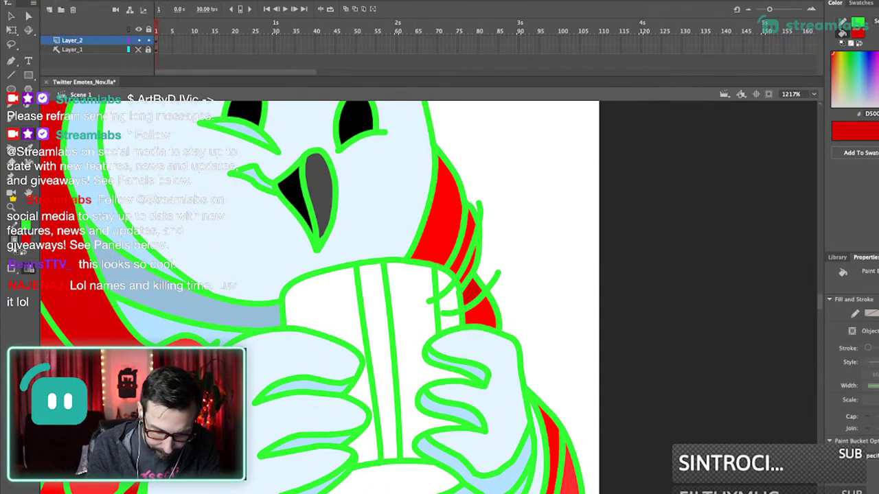
# - Fill every section of the mug, including its base, with medium green
pyautogui.hotkey('ctrl', '1')
pyautogui.scroll(10, 406, 256)
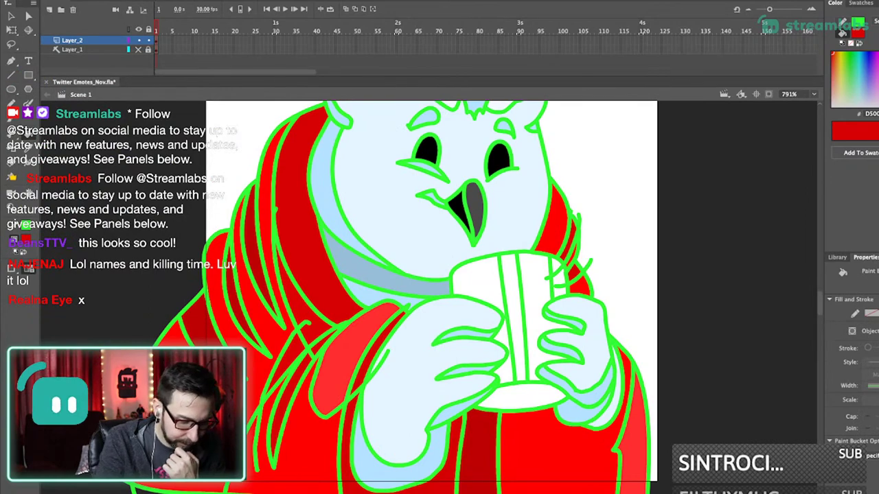
pyautogui.click(858, 33)
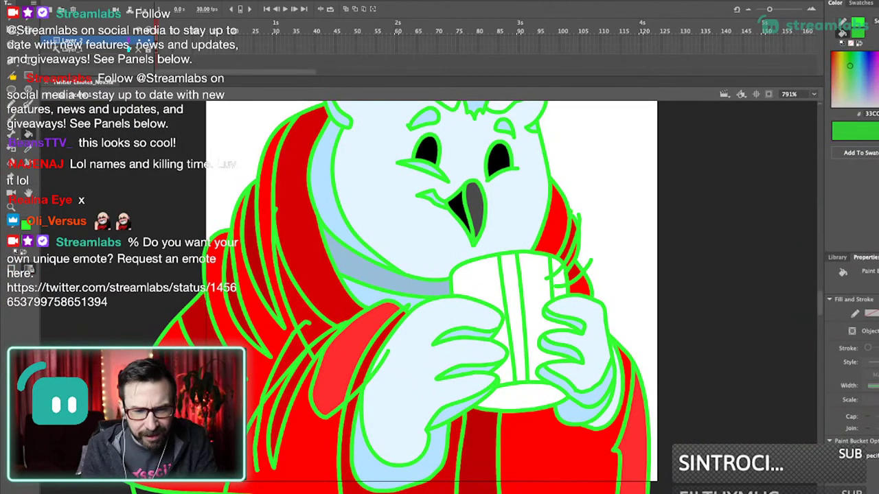
pyautogui.click(513, 309)
pyautogui.moveTo(513, 309); pyautogui.dragTo(527, 294)
pyautogui.click(493, 270)
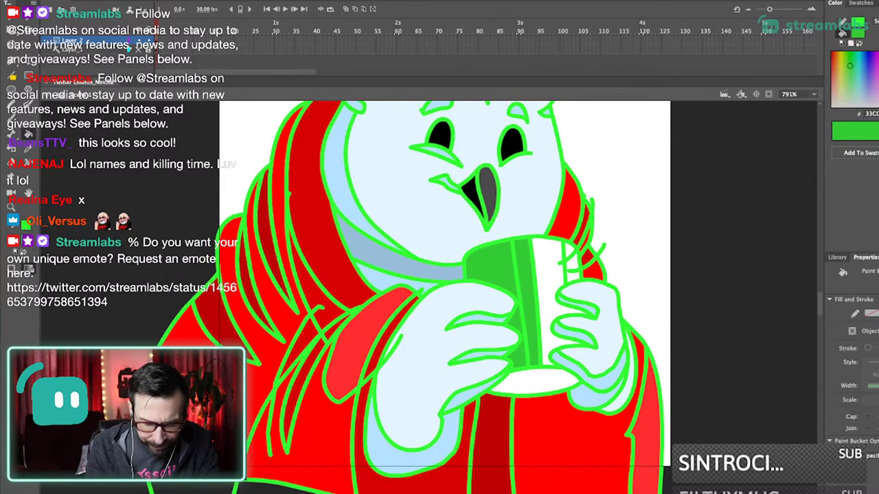
pyautogui.click(548, 281)
pyautogui.click(573, 263)
pyautogui.click(572, 276)
pyautogui.click(536, 382)
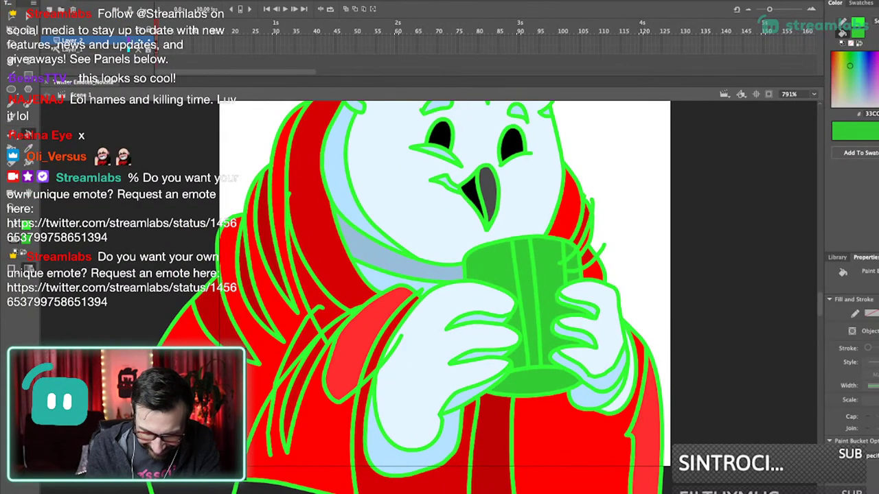
# - Shade the mug with dark green on the base, light green on the central stripe and paler green on the neighbouring band
pyautogui.click(878, 91)
pyautogui.click(535, 382)
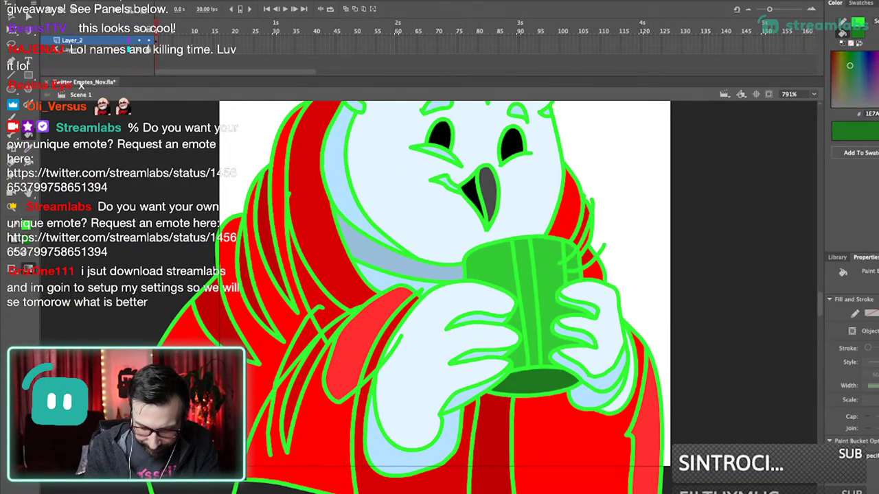
pyautogui.click(878, 54)
pyautogui.click(878, 66)
pyautogui.click(878, 88)
pyautogui.click(527, 298)
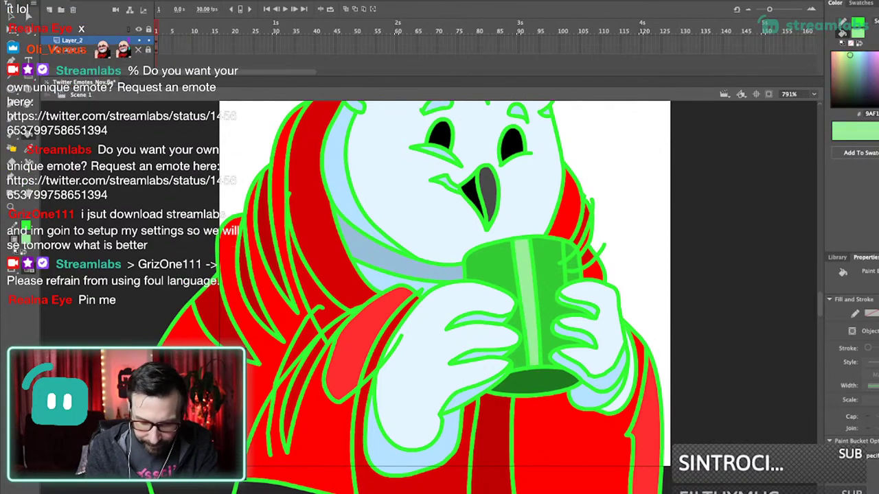
pyautogui.click(850, 53)
pyautogui.click(553, 296)
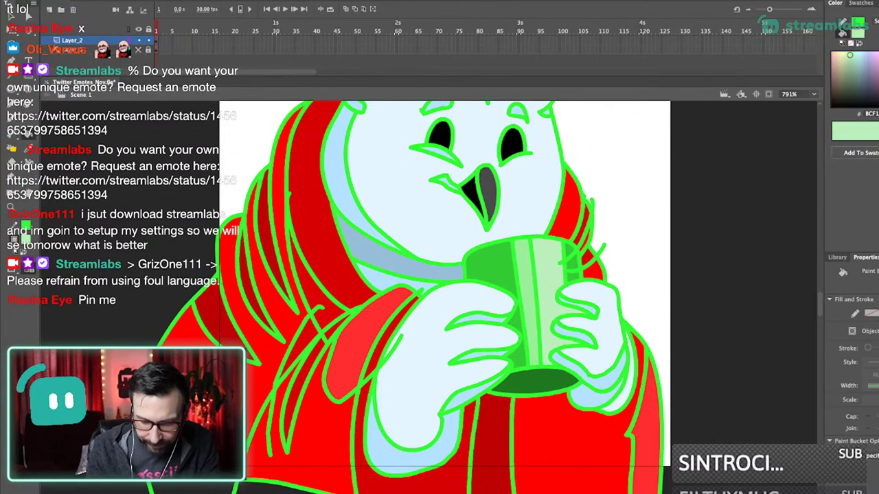
# - Close off the gaps between the fingers on the mug's pale side and fill them with the base's dark green
pyautogui.scroll(-10, 439, 296)
pyautogui.scroll(7, 439, 297)
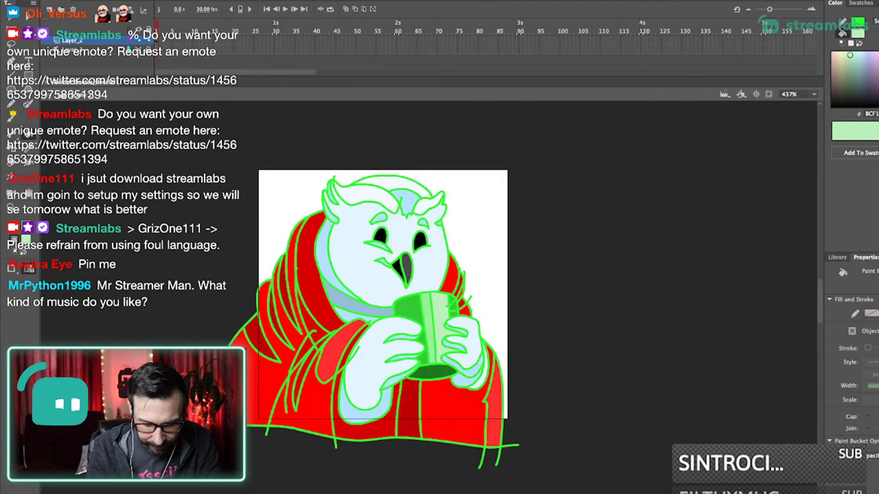
pyautogui.moveTo(453, 260); pyautogui.dragTo(480, 369)
pyautogui.moveTo(413, 208); pyautogui.dragTo(465, 400)
pyautogui.click(500, 316)
pyautogui.hotkey('shift', 'y')
pyautogui.moveTo(433, 294)
pyautogui.mouseDown()
pyautogui.moveTo(452, 337)
pyautogui.moveTo(460, 298)
pyautogui.moveTo(447, 353)
pyautogui.mouseUp()
pyautogui.press('i')
pyautogui.click(440, 436)
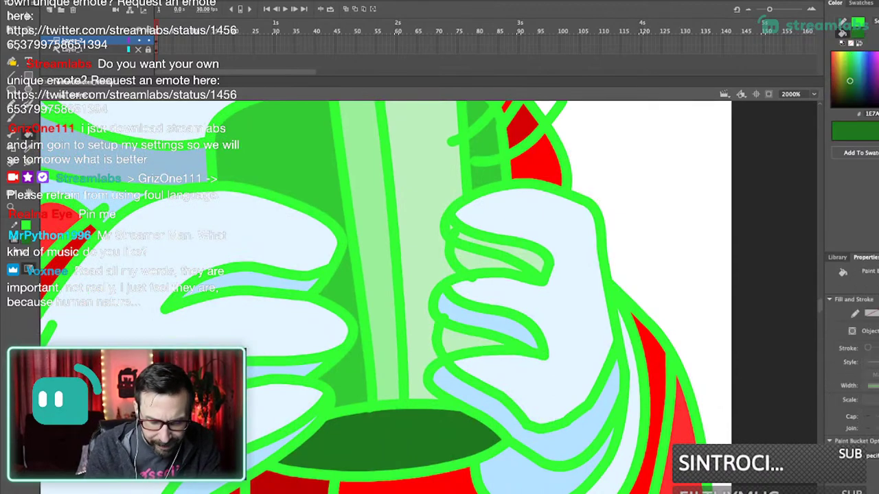
pyautogui.click(466, 342)
pyautogui.click(476, 261)
# - Delete the green sketch outlines and set the remaining strokes around the eyes and beak to no color
pyautogui.hotkey('ctrl', '1')
pyautogui.moveTo(361, 234); pyautogui.dragTo(493, 366)
pyautogui.moveTo(419, 296); pyautogui.dragTo(461, 331)
pyautogui.doubleClick(482, 391)
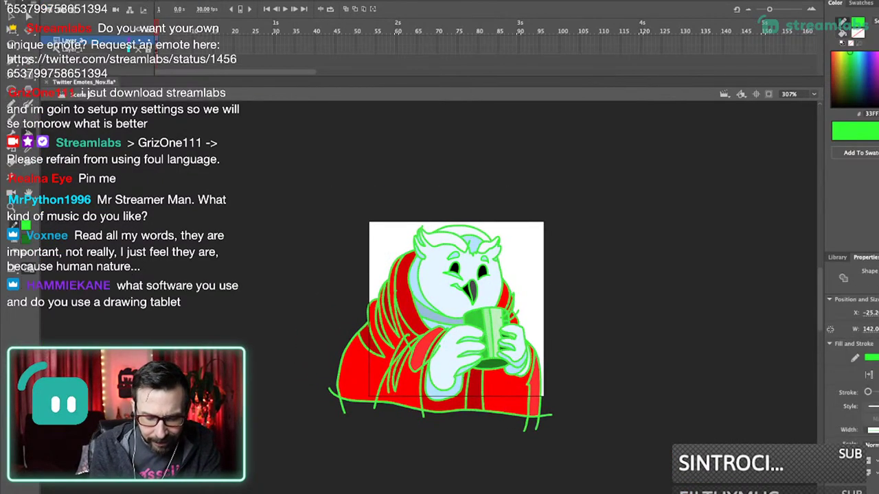
pyautogui.press('Delete')
pyautogui.hotkey('ctrl', 'a')
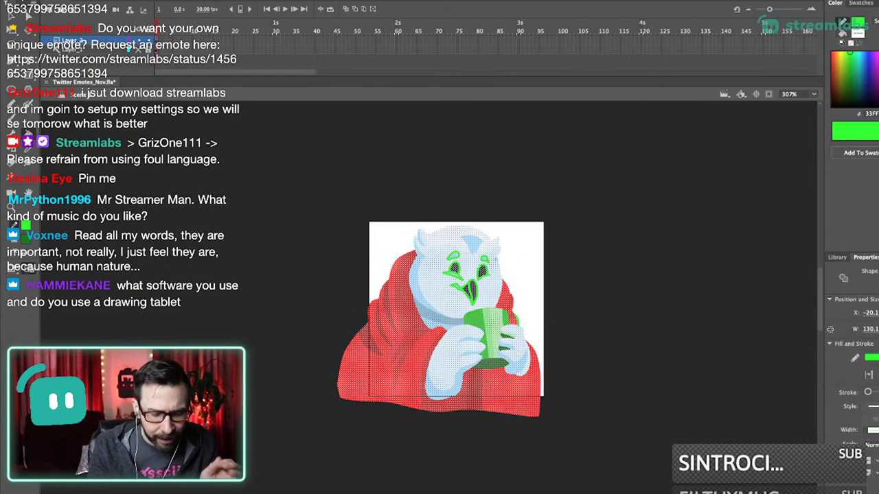
pyautogui.click(872, 358)
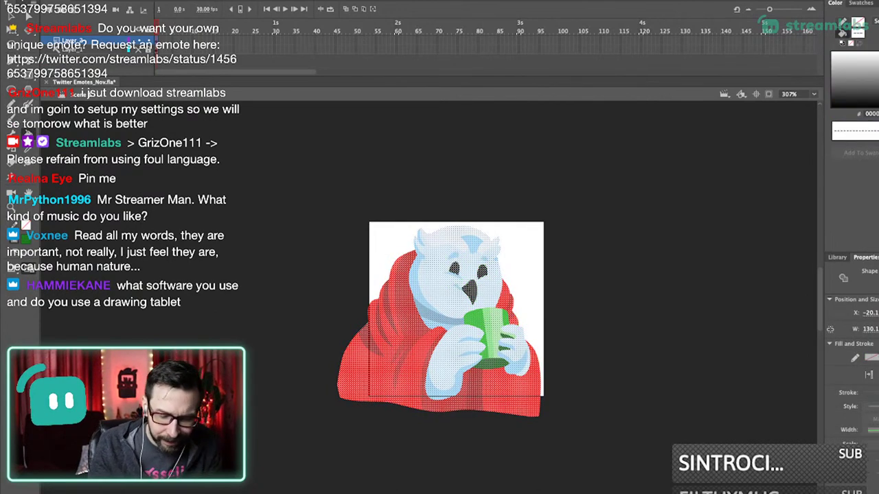
# - Select all of the outline-free owl artwork and combine it into one group
pyautogui.press('z')
pyautogui.click(541, 278)
pyautogui.press('Escape')
pyautogui.moveTo(344, 309); pyautogui.dragTo(510, 313)
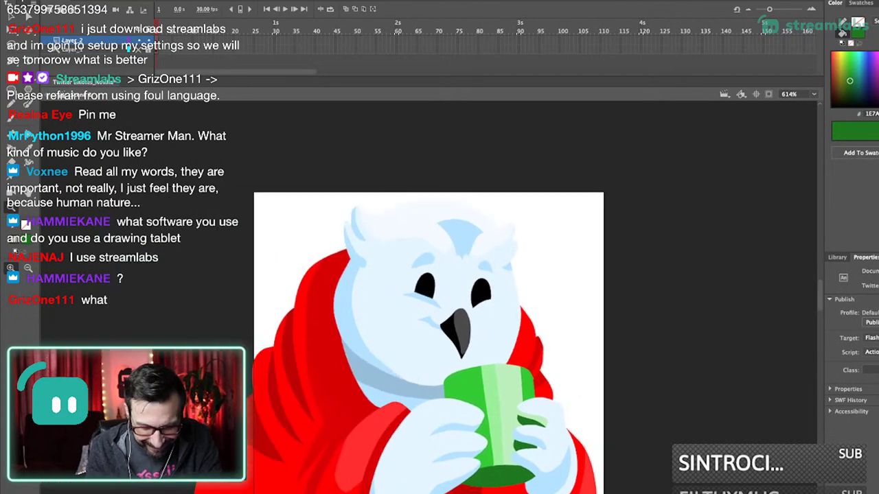
pyautogui.hotkey('ctrl', '1')
pyautogui.moveTo(412, 259); pyautogui.dragTo(468, 381)
pyautogui.moveTo(439, 330); pyautogui.dragTo(469, 359)
pyautogui.hotkey('ctrl', 'a')
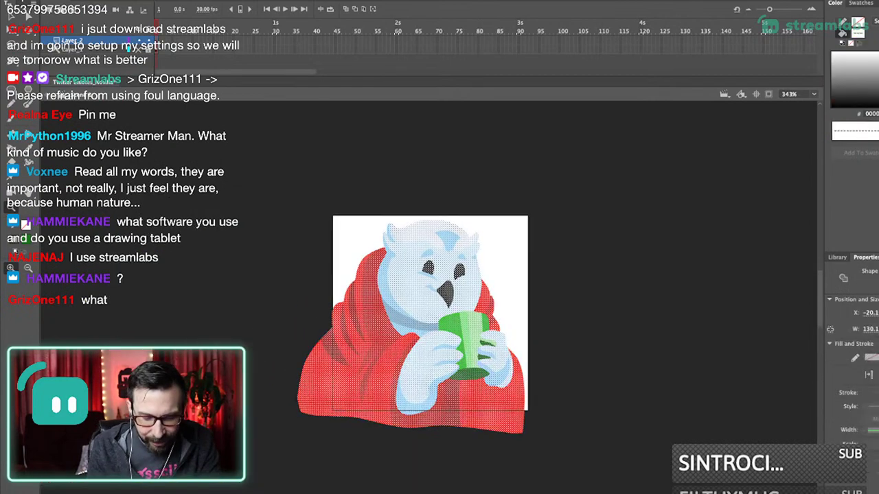
pyautogui.hotkey('ctrl', 'g')
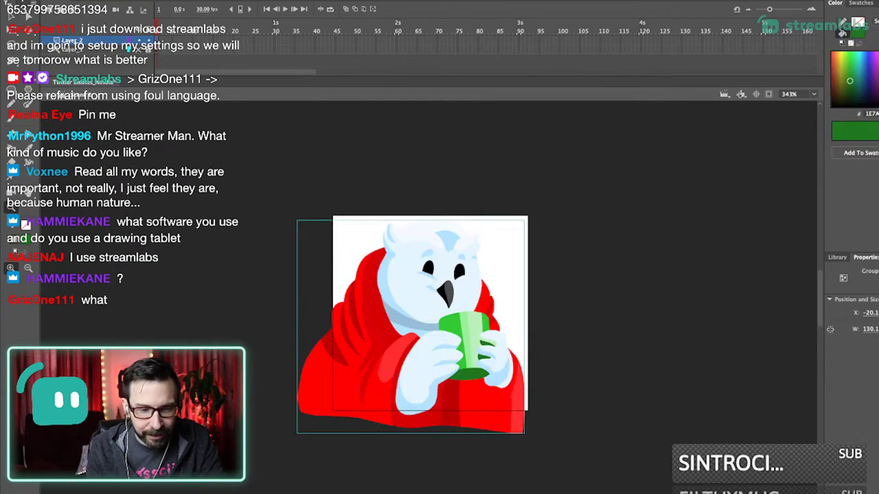
# - Turn a duplicate of the owl group into a solid black silhouette and add a stroke around its edges with the Ink Bottle
pyautogui.hotkey('ctrl', 'e')
pyautogui.press('i')
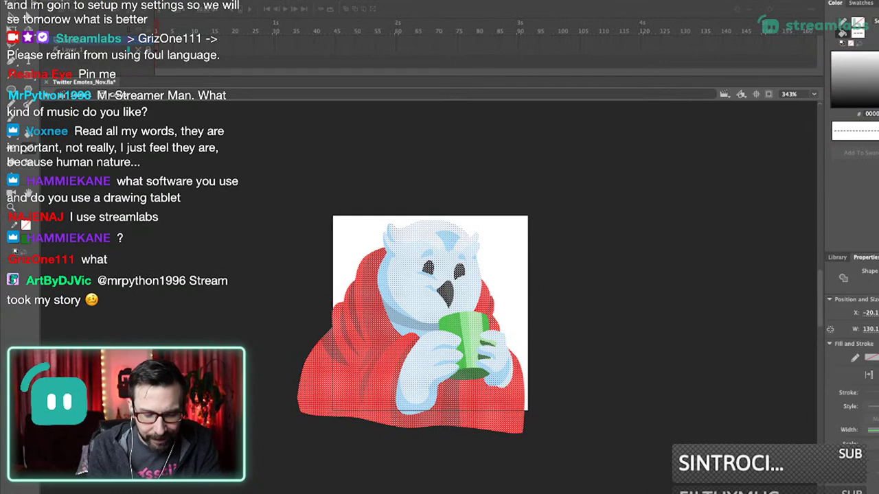
pyautogui.click(447, 294)
pyautogui.press('Escape')
pyautogui.press('s')
pyautogui.click(491, 357)
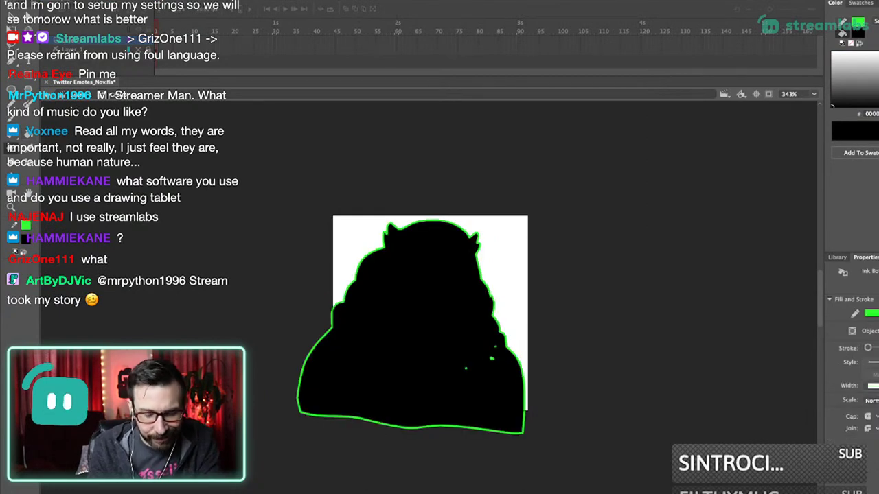
# - Give the silhouette a thicker black stroke and place it as a group behind the colored owl
pyautogui.hotkey('ctrl', 'a')
pyautogui.click(26, 225)
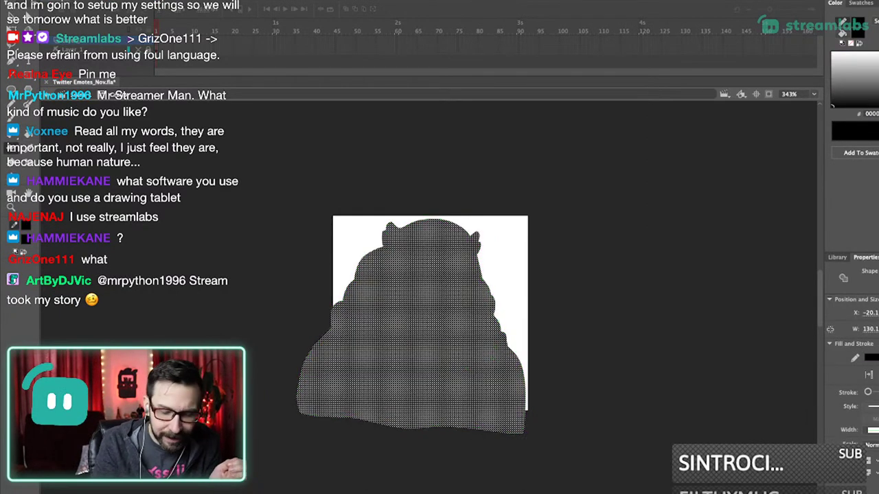
pyautogui.moveTo(868, 392); pyautogui.dragTo(870, 392)
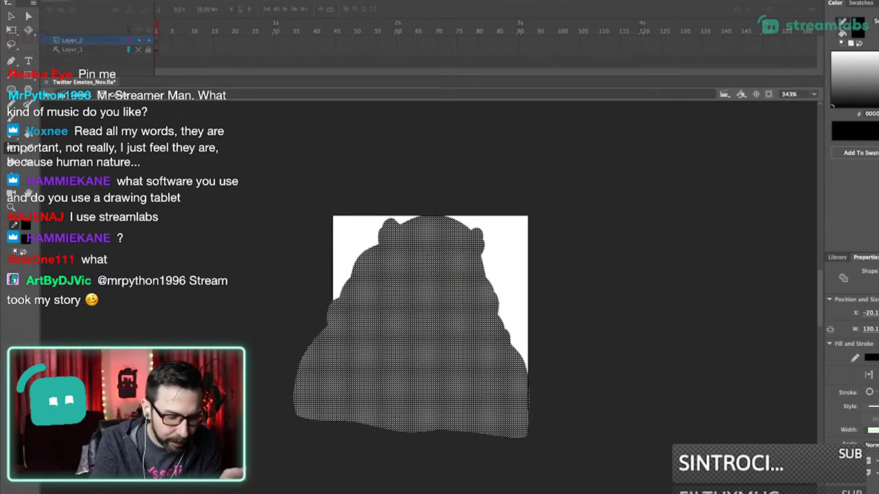
pyautogui.hotkey('ctrl', 'g')
pyautogui.hotkey('ctrl', 'shift', 'Down')
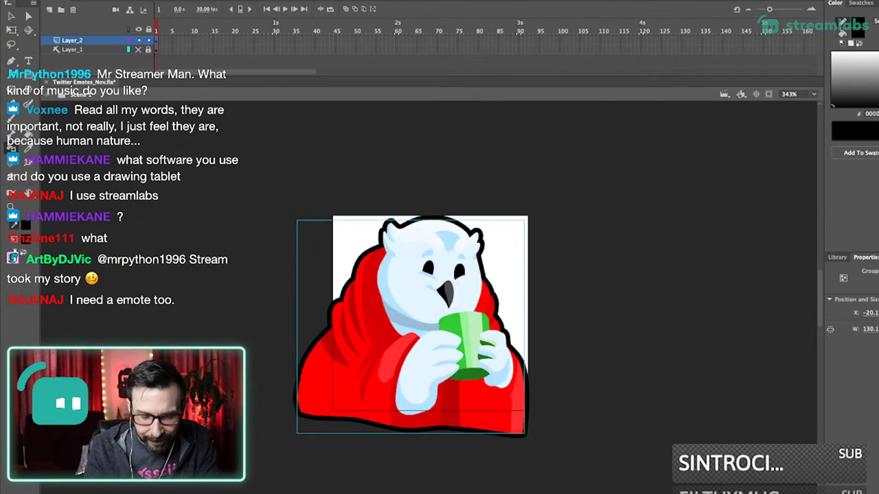
# - Nudge the colored owl group slightly to the right against its black outline
pyautogui.hscroll(1, 408, 328)
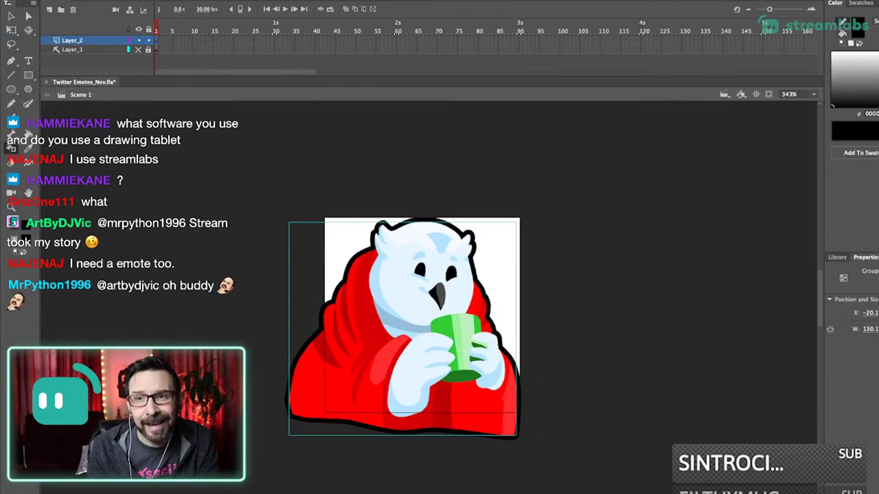
pyautogui.scroll(-1, 408, 323)
pyautogui.press('Left')
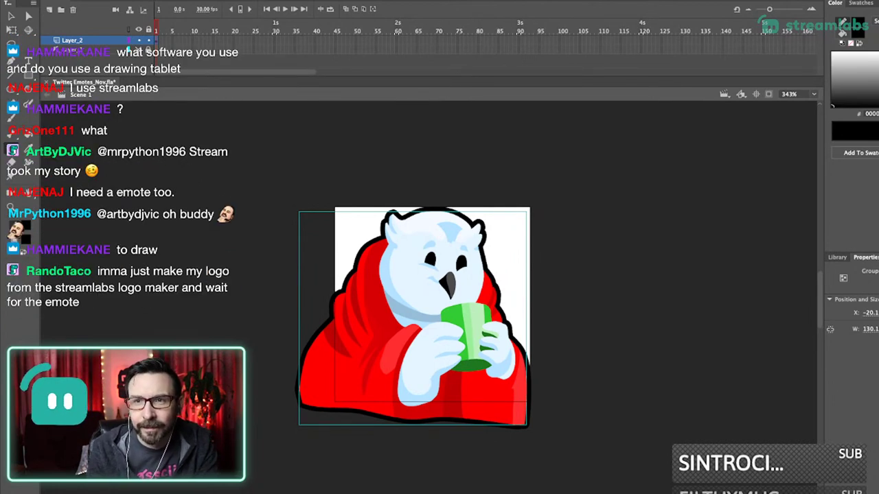
pyautogui.moveTo(419, 316); pyautogui.dragTo(426, 320)
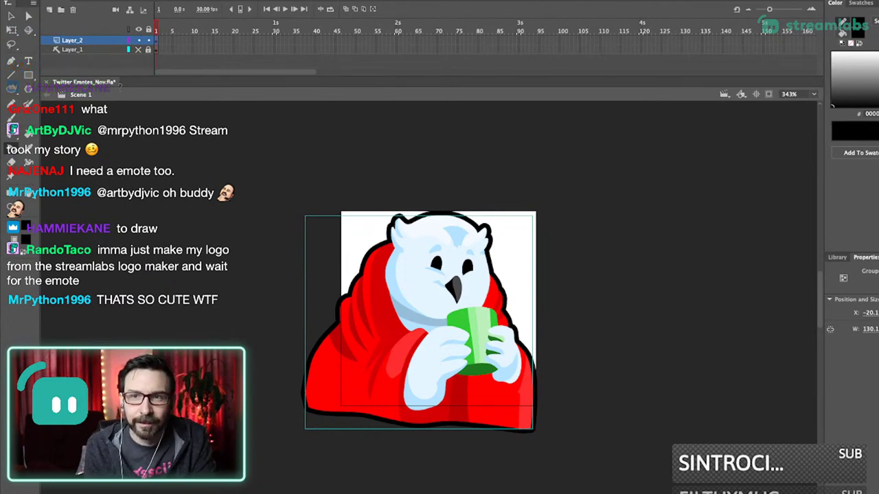
pyautogui.press('Right')
pyautogui.press('Right')
pyautogui.press('Right')
pyautogui.press('Right')
pyautogui.press('Right')
pyautogui.press('Right')
pyautogui.press('Right')
pyautogui.press('Up')
pyautogui.press('Up')
pyautogui.press('Up')
pyautogui.press('Up')
pyautogui.press('Up')
pyautogui.press('Up')
pyautogui.press('Up')
pyautogui.press('Left')
pyautogui.press('Left')
pyautogui.press('Down')
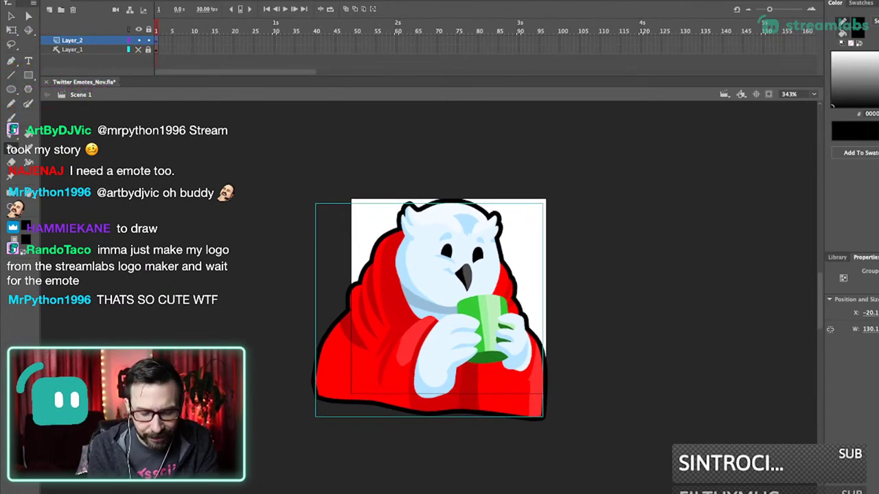
pyautogui.press('Down')
pyautogui.press('Up')
pyautogui.press('Escape')
pyautogui.click(429, 309)
pyautogui.press('Left')
pyautogui.press('Right')
pyautogui.press('Down')
pyautogui.press('Up')
pyautogui.press('Right')
pyautogui.press('Up')
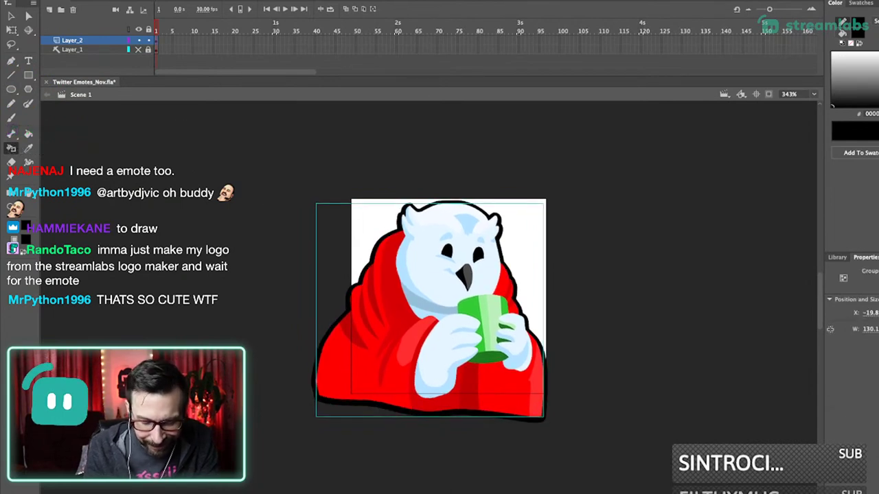
# - Open the black outline group for editing and inspect the silhouette around the owl's head
pyautogui.moveTo(398, 181); pyautogui.dragTo(449, 274)
pyautogui.press('Escape')
pyautogui.doubleClick(441, 208)
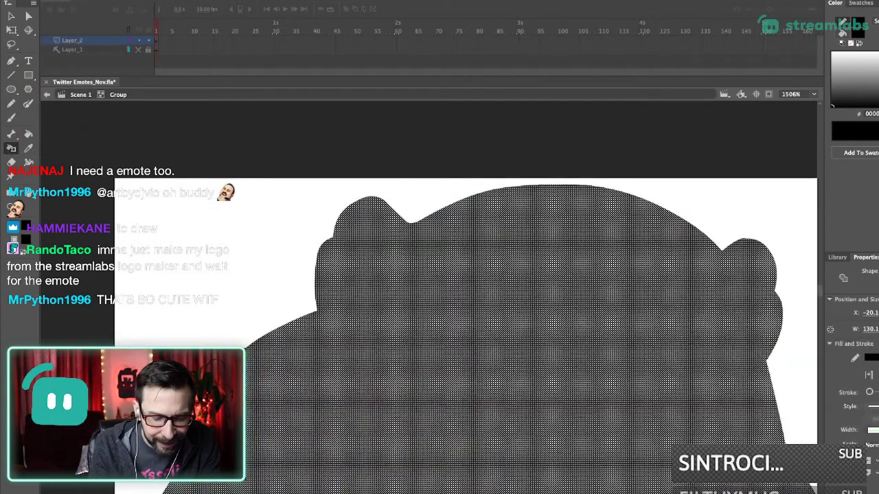
pyautogui.press('super+2')
pyautogui.moveTo(432, 274); pyautogui.dragTo(422, 291)
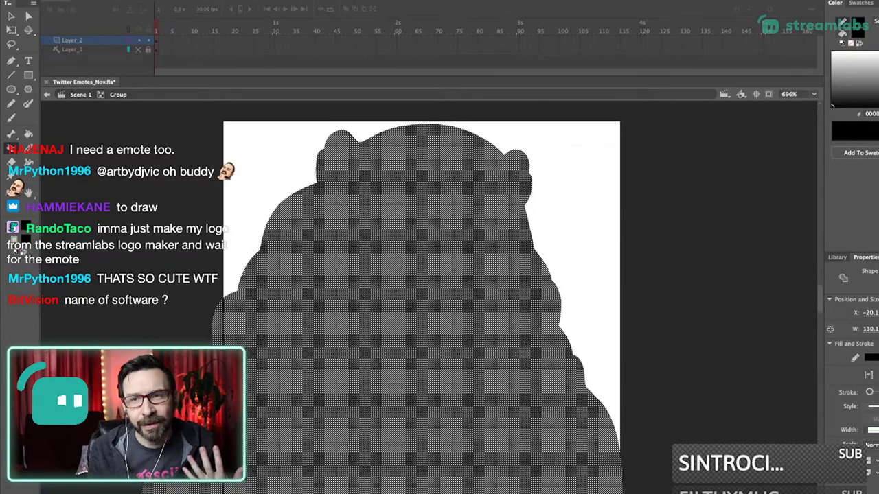
pyautogui.press('Escape')
pyautogui.moveTo(423, 291); pyautogui.dragTo(441, 297)
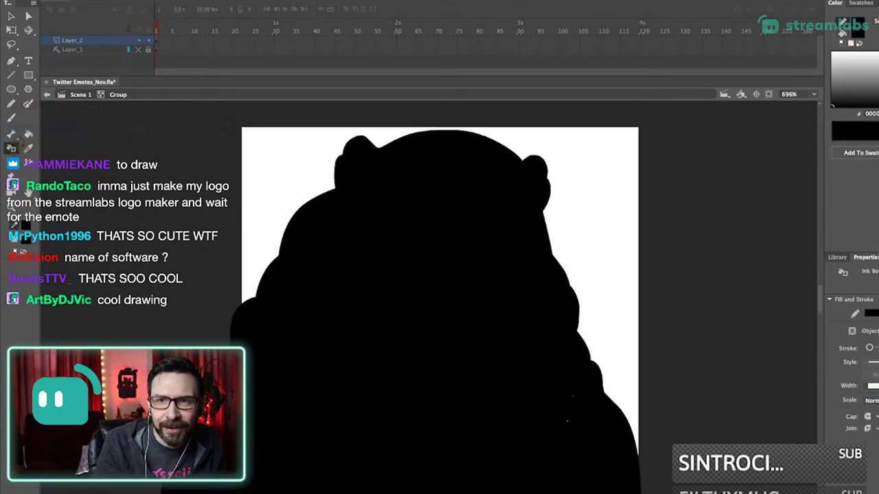
# - Undo the latest changes and recolor the stroke of the whole black silhouette inside its group to teal
pyautogui.press('super+e')
pyautogui.press('super+z')
pyautogui.press('super+z')
pyautogui.press('super+z')
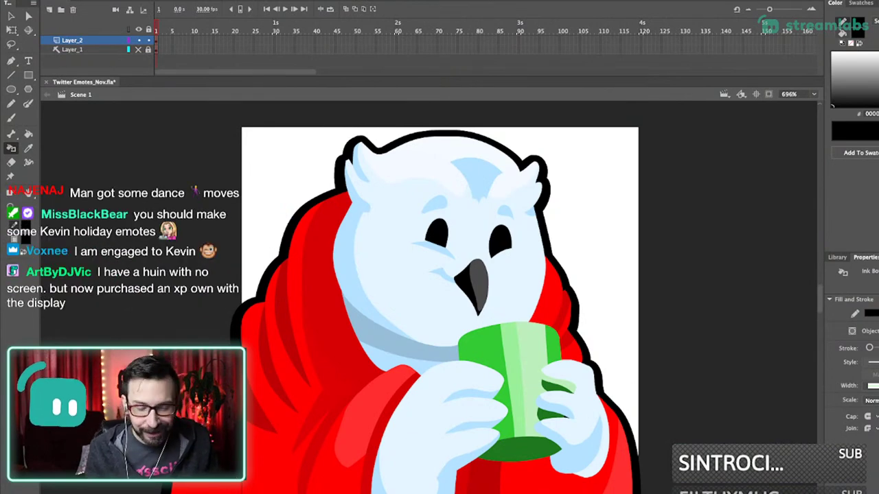
pyautogui.press('super+z')
pyautogui.hotkey('ctrl', 'a')
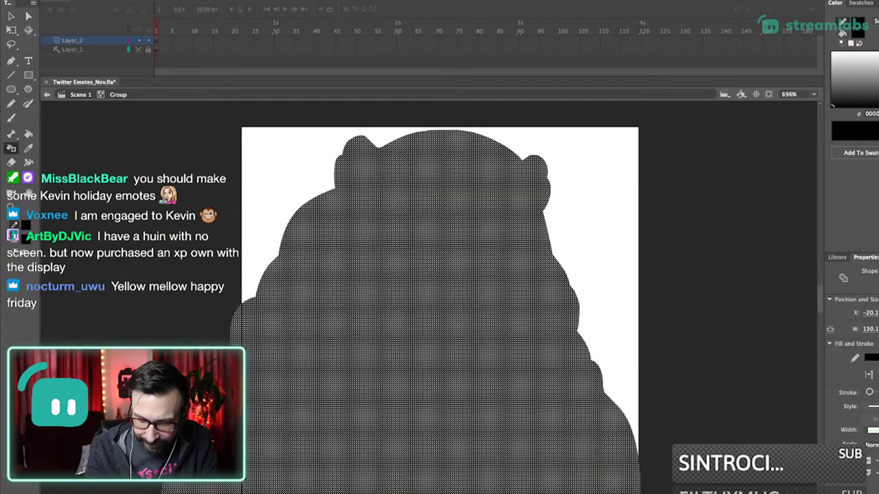
pyautogui.click(871, 357)
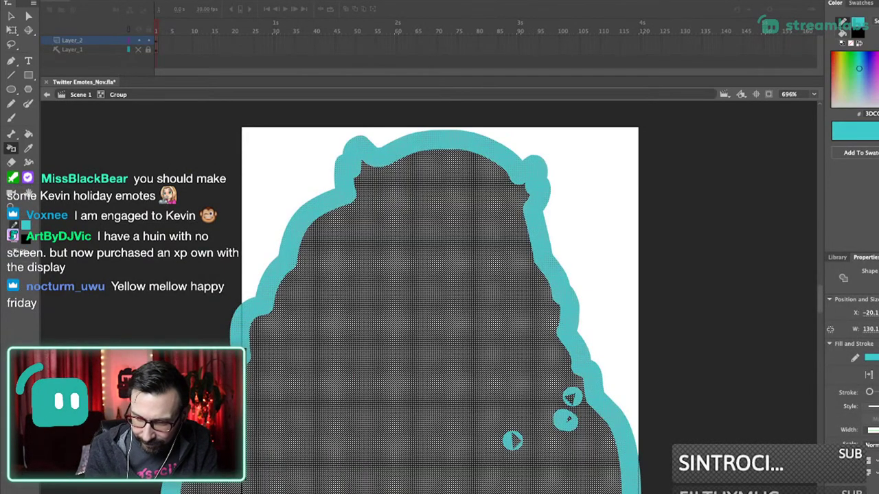
# - Darken the silhouette's teal stroke, leave its group and check the emote at actual size and enlarged
pyautogui.press('Escape')
pyautogui.hotkey('ctrl', 'e')
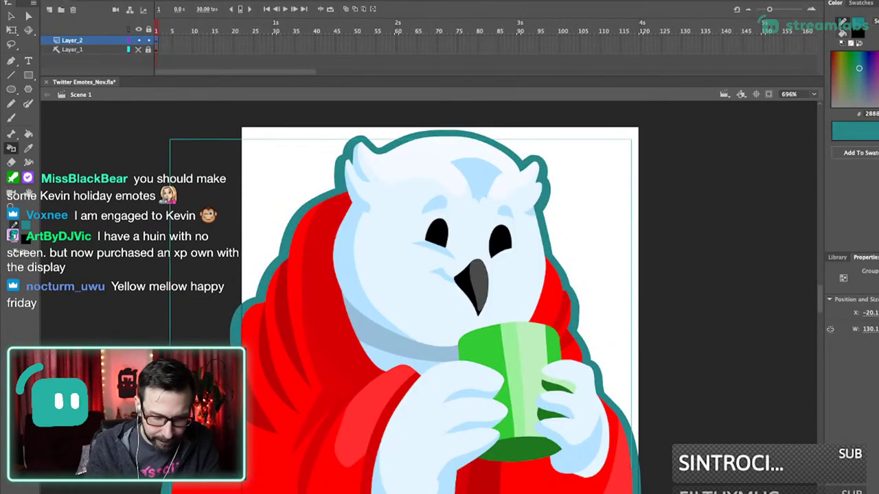
pyautogui.hotkey('ctrl', '1')
pyautogui.hotkey('ctrl', '2')
pyautogui.hotkey('ctrl', '1')
pyautogui.press('Escape')
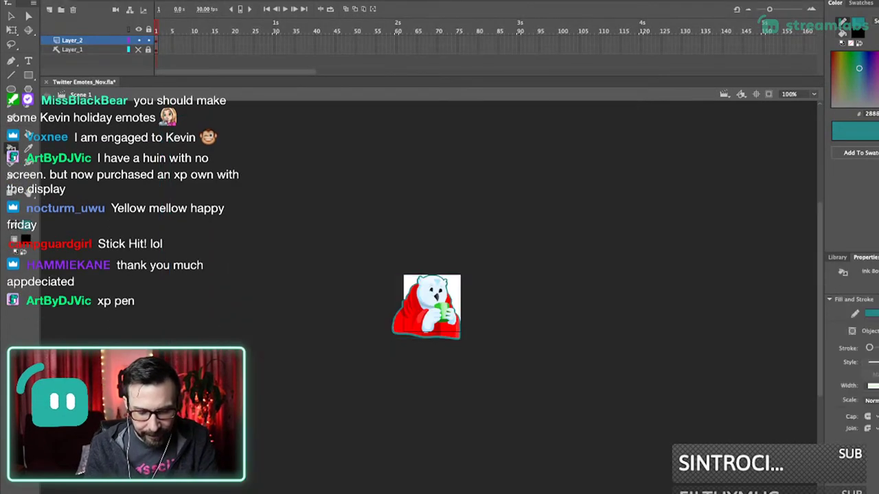
pyautogui.moveTo(402, 248); pyautogui.dragTo(469, 374)
pyautogui.moveTo(382, 211); pyautogui.dragTo(473, 383)
pyautogui.moveTo(426, 275); pyautogui.dragTo(435, 353)
# - Open the colored owl group and fill the shading along the side of the face with a deeper light blue
pyautogui.doubleClick(411, 302)
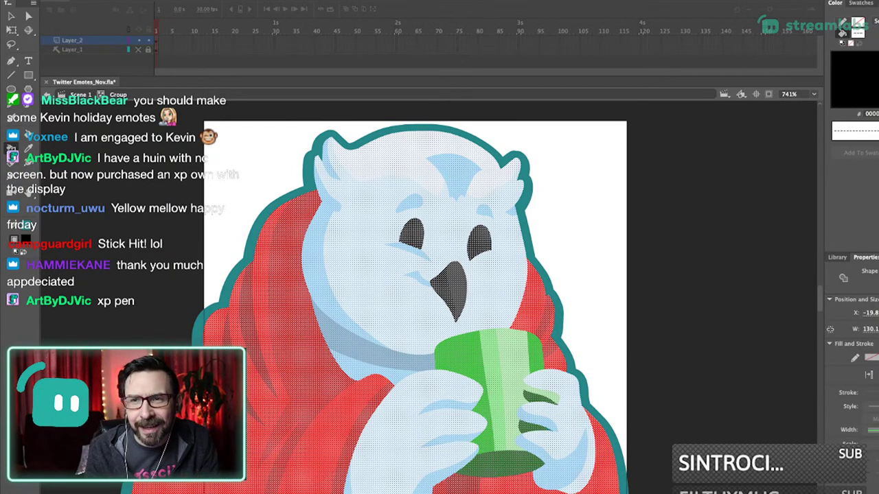
pyautogui.press('Escape')
pyautogui.moveTo(426, 275)
pyautogui.mouseDown()
pyautogui.moveTo(449, 288)
pyautogui.moveTo(449, 278)
pyautogui.mouseUp()
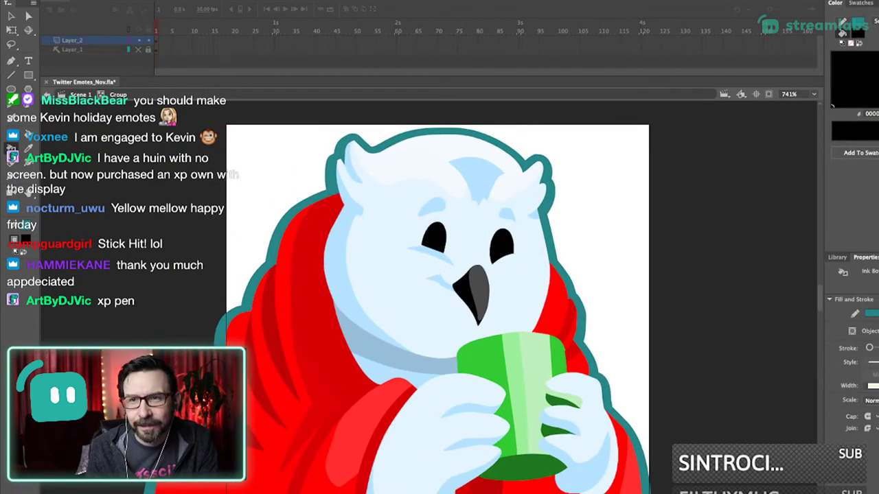
pyautogui.moveTo(439, 274); pyautogui.dragTo(454, 291)
pyautogui.press('i')
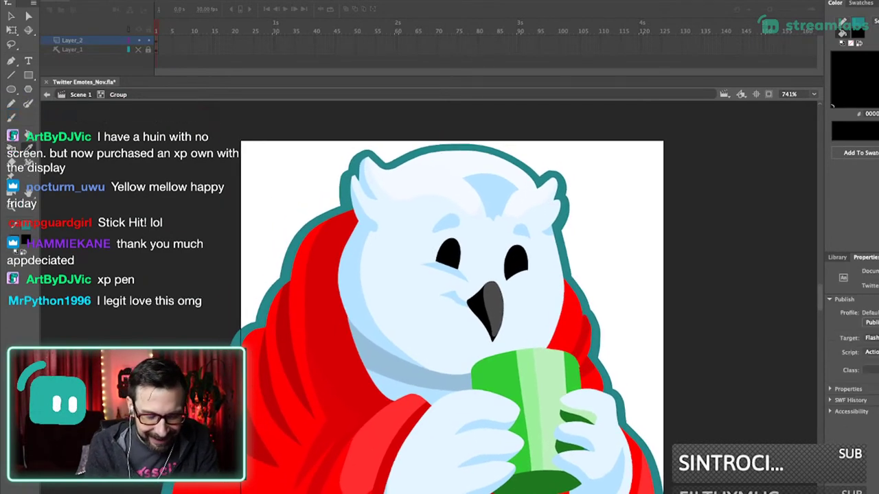
pyautogui.click(353, 289)
pyautogui.press('v')
pyautogui.click(353, 288)
pyautogui.press('i')
pyautogui.press('k')
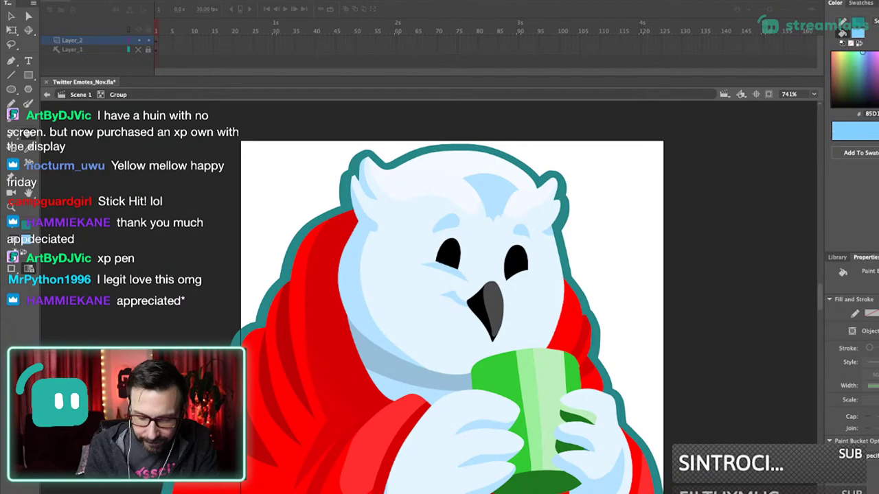
pyautogui.click(352, 289)
pyautogui.moveTo(453, 303); pyautogui.dragTo(457, 296)
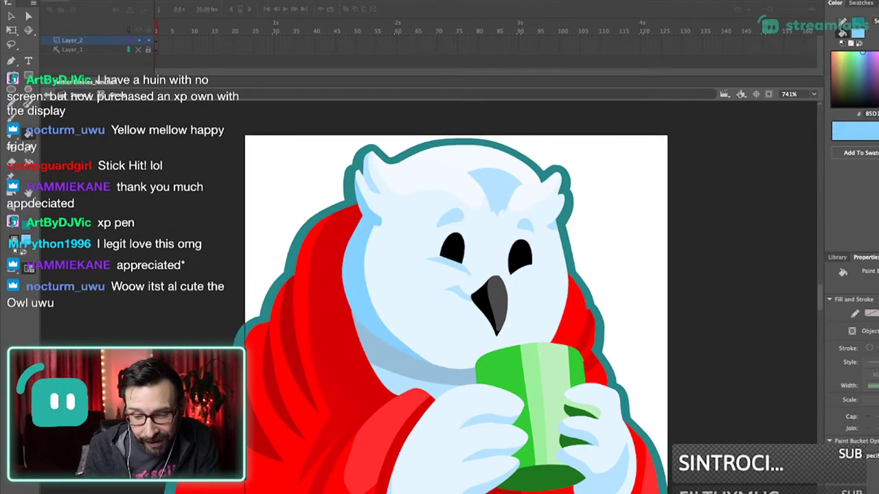
# - Fill the neck shadow below the owl's chin with a stronger blue and check the emote at reduced size
pyautogui.click(412, 361)
pyautogui.press('i')
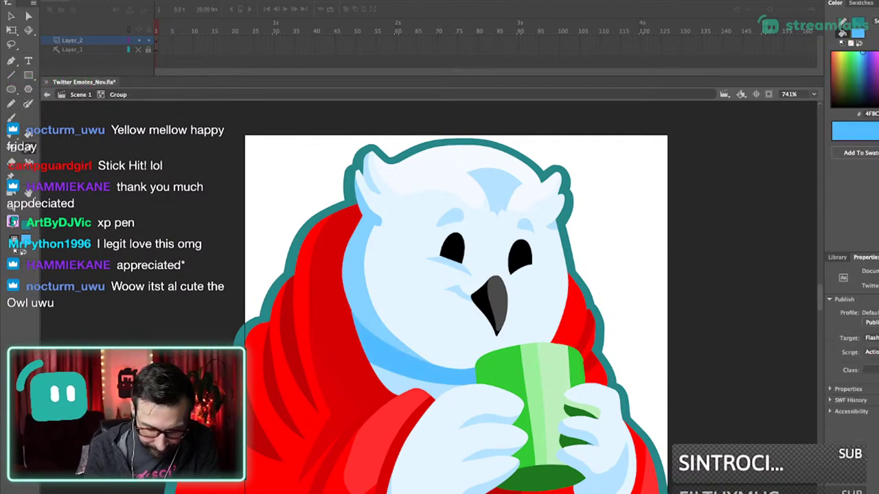
pyautogui.hotkey('ctrl', '1')
pyautogui.scroll(9, 440, 323)
pyautogui.moveTo(439, 323); pyautogui.dragTo(471, 329)
# - Draw a V-shaped sleeve outline below the hand beneath the mug, fill it with the neck shadow's blue and delete the outline
pyautogui.hotkey('shift', 'y')
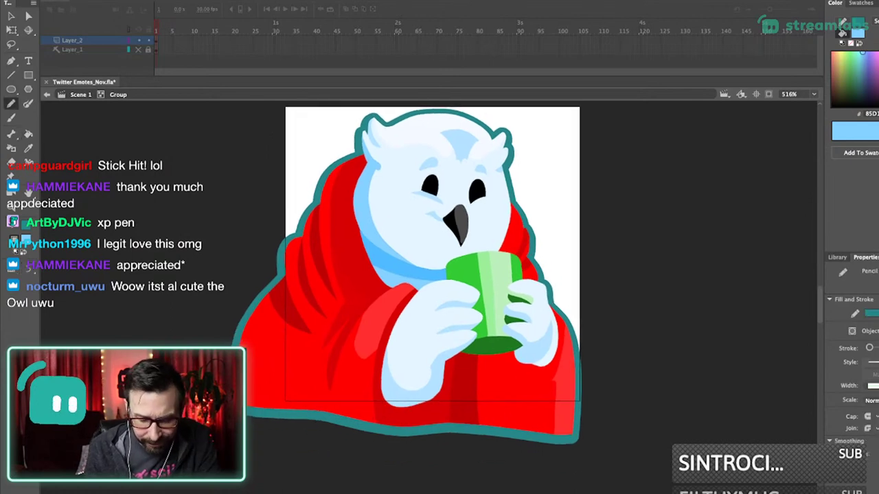
pyautogui.moveTo(440, 292); pyautogui.dragTo(574, 447)
pyautogui.moveTo(427, 252); pyautogui.dragTo(520, 259)
pyautogui.press('i')
pyautogui.moveTo(384, 206); pyautogui.dragTo(441, 406)
pyautogui.click(295, 263)
pyautogui.moveTo(481, 384); pyautogui.dragTo(470, 275)
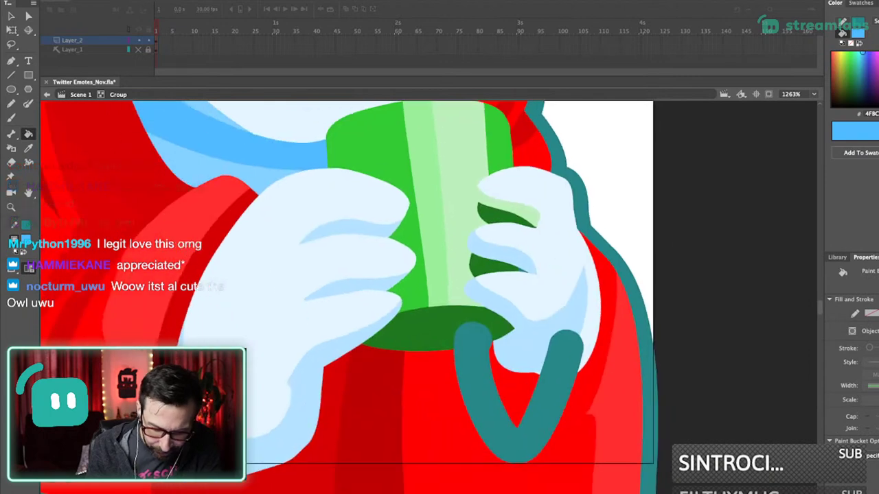
pyautogui.keyDown('super'); pyautogui.click(516, 392); pyautogui.keyUp('super')
pyautogui.click(516, 393)
pyautogui.keyDown('super'); pyautogui.click(517, 443); pyautogui.keyUp('super')
pyautogui.press('Delete')
pyautogui.press('super+2')
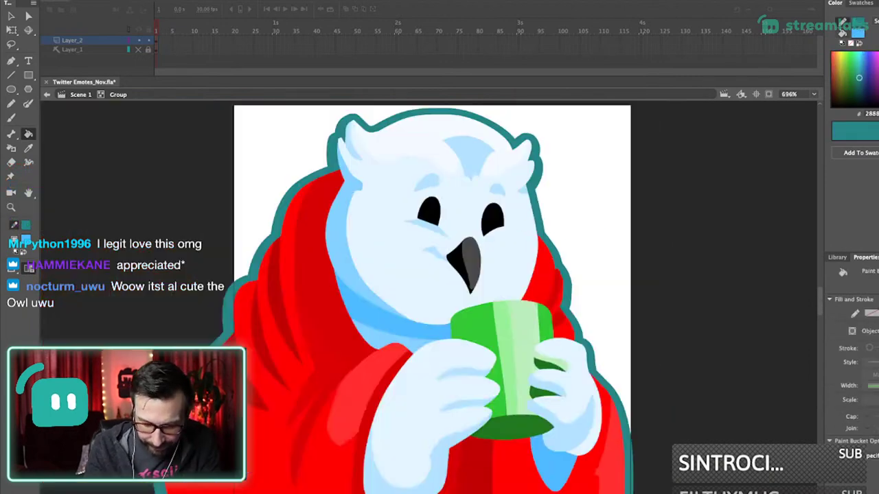
pyautogui.press('super+1')
pyautogui.moveTo(384, 281); pyautogui.dragTo(505, 394)
pyautogui.moveTo(385, 226); pyautogui.dragTo(414, 277)
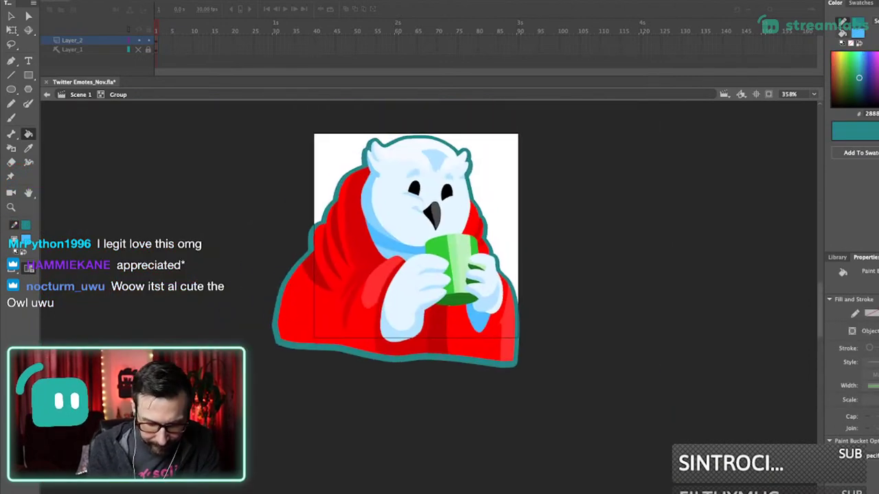
# - Try to fill the shading of the owl's hands with the light blue sampled from the face shading
pyautogui.press('i')
pyautogui.click(390, 245)
pyautogui.click(416, 321)
pyautogui.click(404, 302)
pyautogui.press('super+z')
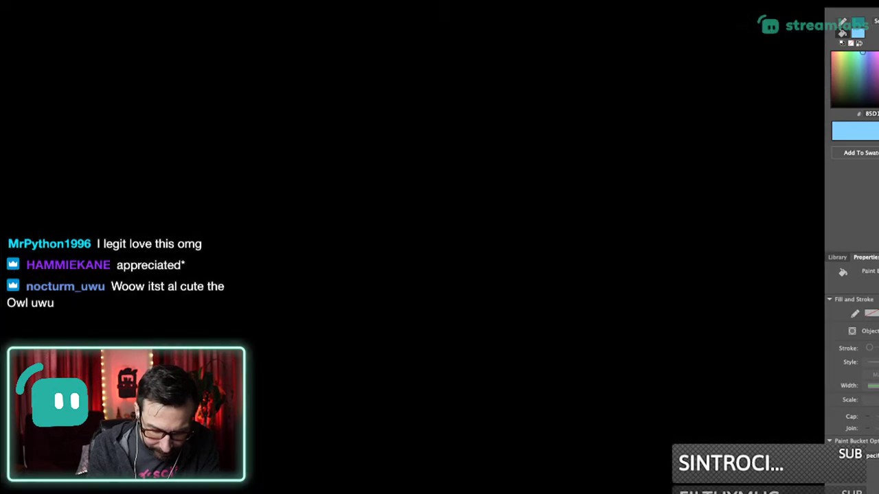
pyautogui.click(404, 302)
pyautogui.press('super+z')
pyautogui.click(404, 302)
pyautogui.moveTo(414, 218); pyautogui.dragTo(523, 333)
pyautogui.click(412, 254)
pyautogui.hotkey('ctrl', 'z')
pyautogui.scroll(2, 464, 211)
# - Draw a curved line closing the shading area of the upper finger on the mug, and undo it together with the hand fill
pyautogui.press('n')
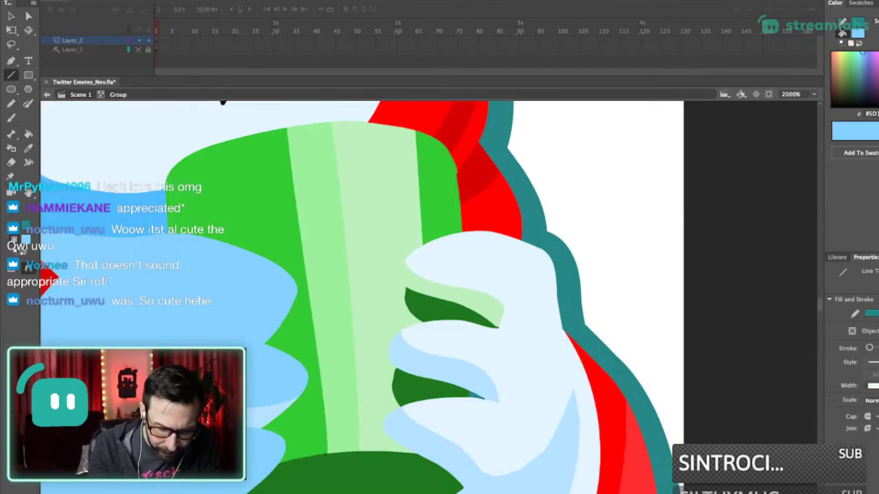
pyautogui.moveTo(406, 260); pyautogui.dragTo(406, 298)
pyautogui.press('super+z')
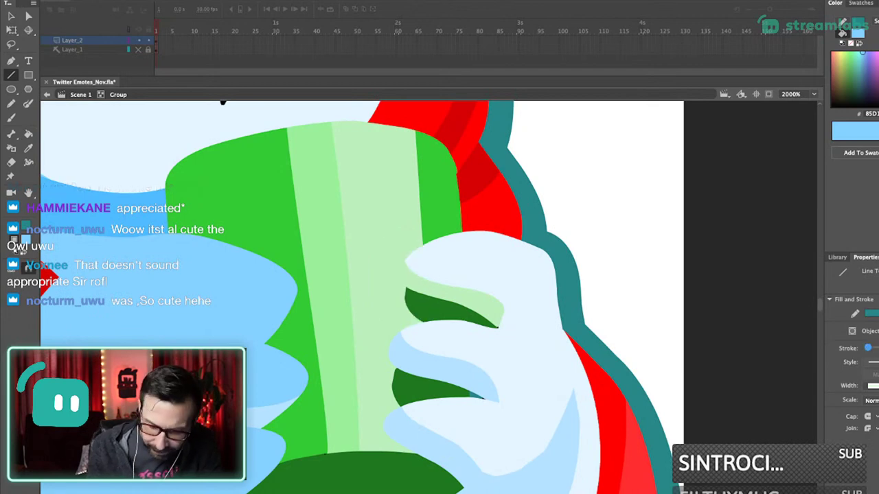
pyautogui.moveTo(405, 261)
pyautogui.mouseDown()
pyautogui.moveTo(406, 287)
pyautogui.moveTo(401, 275)
pyautogui.mouseUp()
pyautogui.press('v')
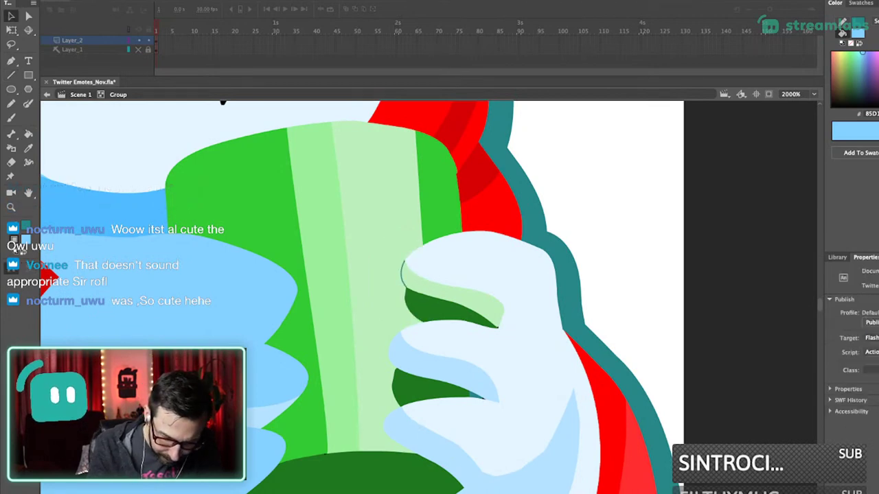
pyautogui.press('i')
pyautogui.press('super+1')
pyautogui.scroll(5, 427, 301)
pyautogui.press('super+z')
pyautogui.moveTo(414, 226); pyautogui.dragTo(442, 302)
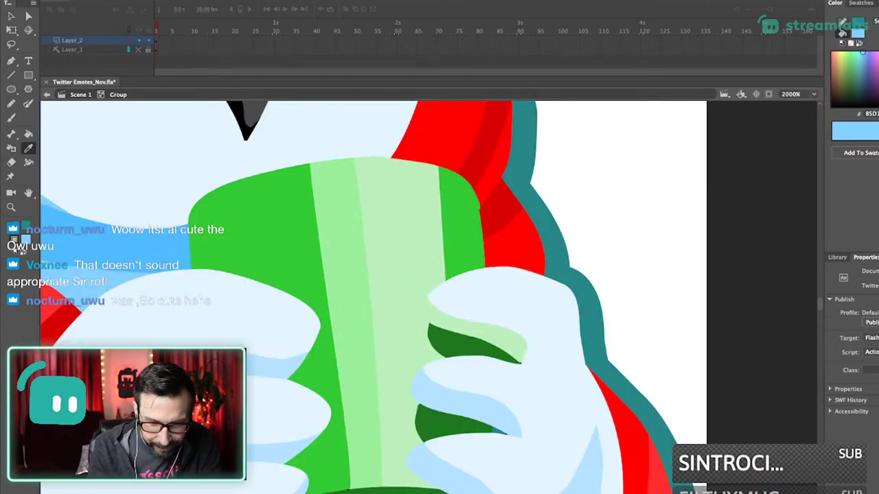
# - Close the upper finger's shading area with a curved line, fill it with pale blue and delete the line
pyautogui.press('n')
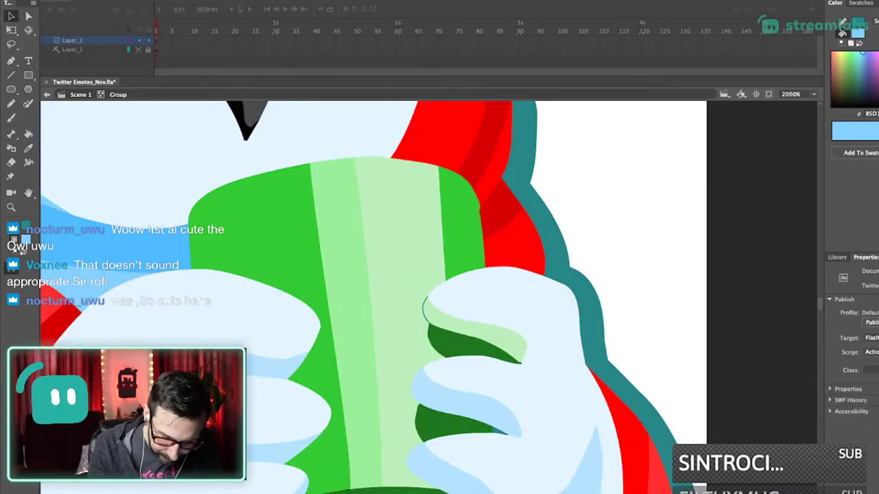
pyautogui.press('k')
pyautogui.keyDown('super'); pyautogui.click(424, 311); pyautogui.keyUp('super')
pyautogui.press('Delete')
pyautogui.press('super+3')
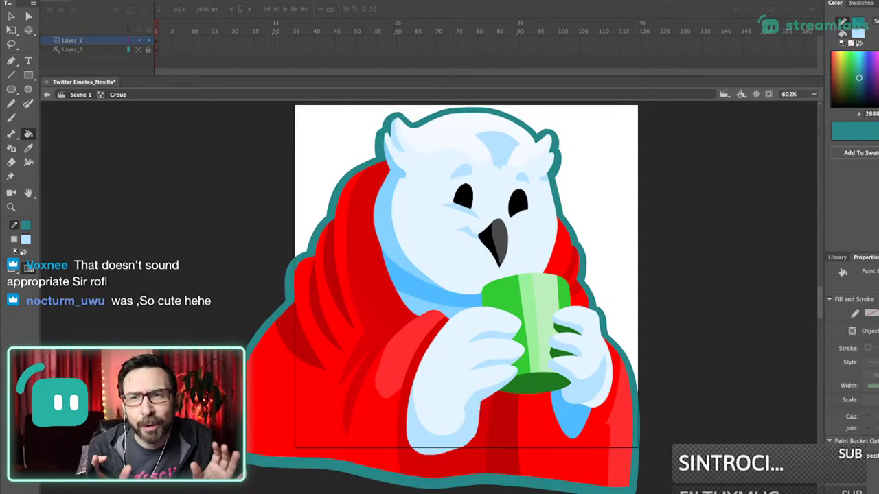
# - Open the silhouette group behind the owl and recolor its whole stroke with the blue sampled from the neck shadow
pyautogui.moveTo(465, 276); pyautogui.dragTo(460, 291)
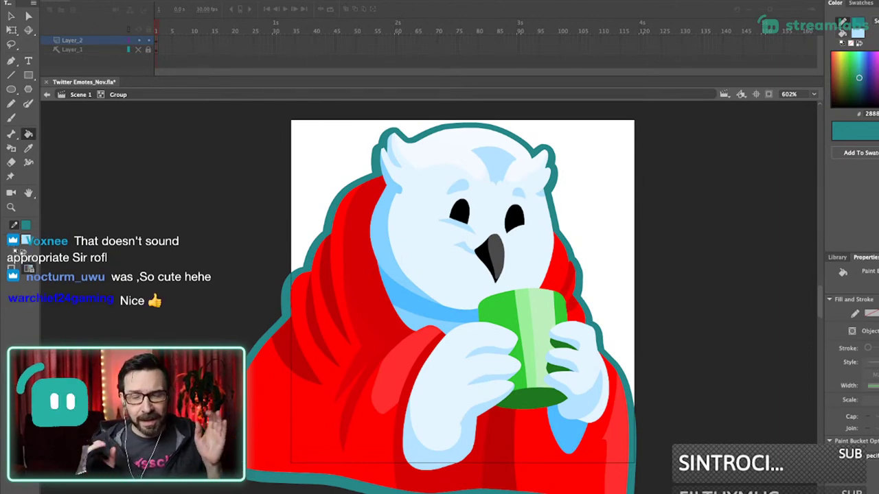
pyautogui.moveTo(461, 291); pyautogui.dragTo(471, 277)
pyautogui.moveTo(464, 212); pyautogui.dragTo(572, 460)
pyautogui.moveTo(426, 206); pyautogui.dragTo(473, 363)
pyautogui.press('super+1')
pyautogui.scroll(3, 313, 285)
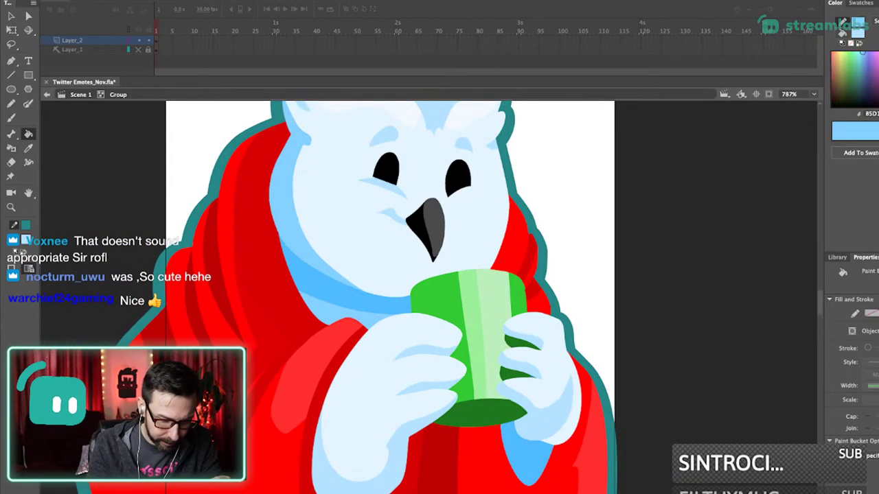
pyautogui.click(318, 282)
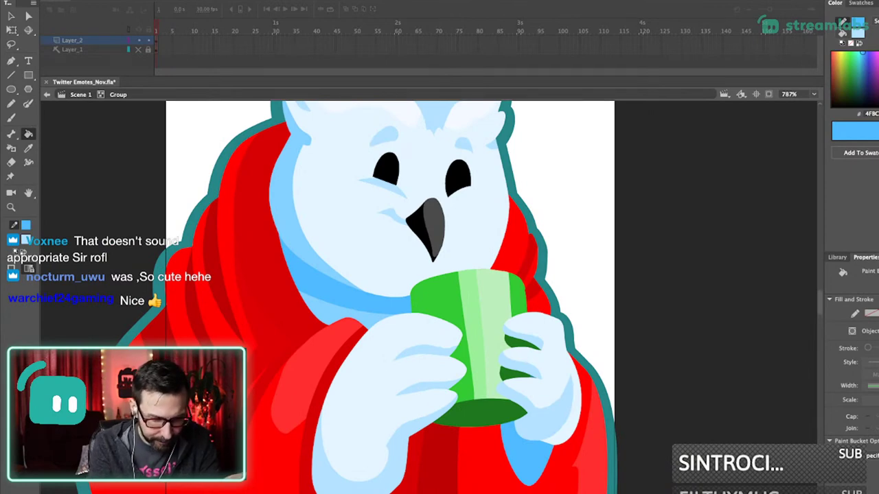
pyautogui.keyDown('super'); pyautogui.doubleClick(590, 261); pyautogui.keyUp('super')
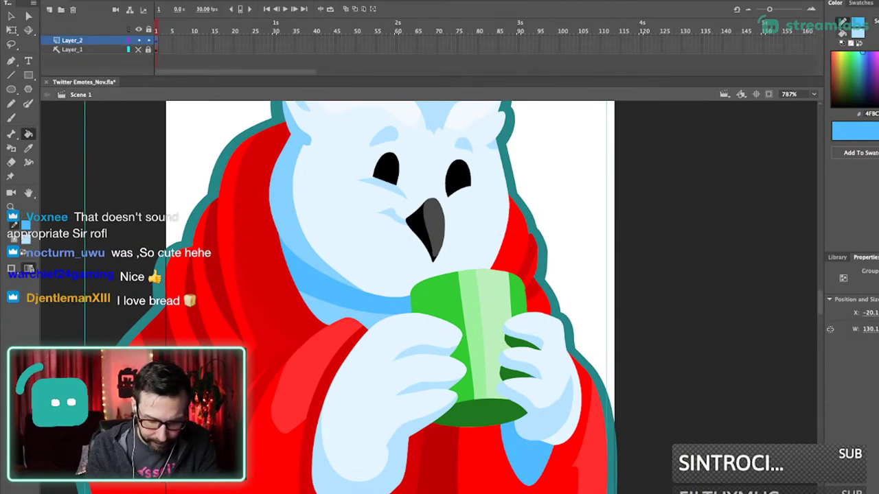
pyautogui.keyDown('super'); pyautogui.doubleClick(545, 266); pyautogui.keyUp('super')
pyautogui.press('super+a')
pyautogui.click(539, 267)
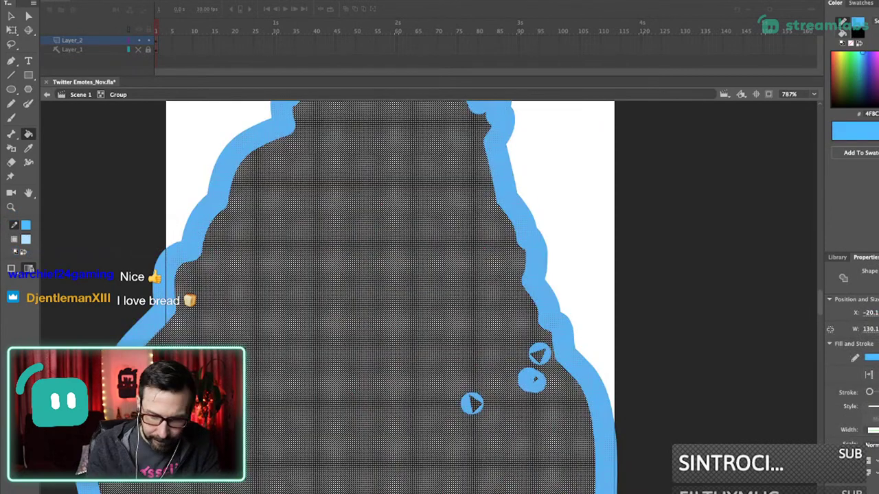
# - Darken the silhouette's stroke to a deep blue, leave the group and check the emote at actual size
pyautogui.moveTo(877, 74); pyautogui.dragTo(858, 74)
pyautogui.press('v')
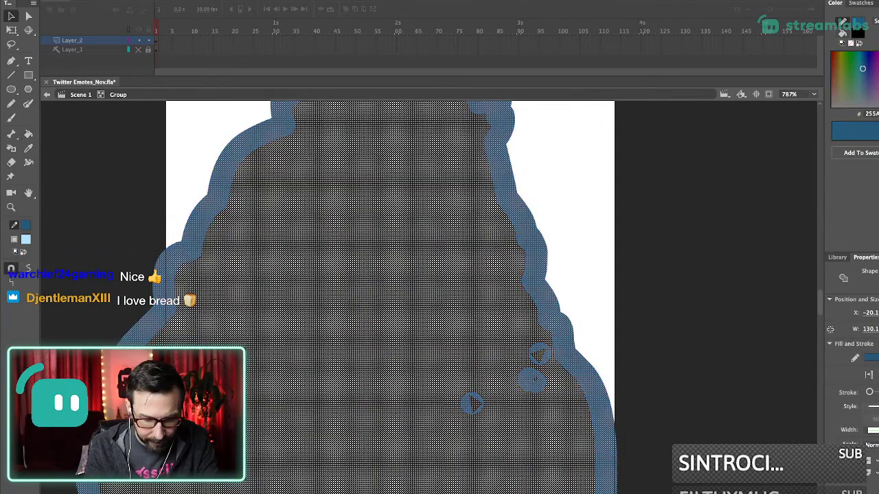
pyautogui.doubleClick(597, 261)
pyautogui.press('Escape')
pyautogui.press('super+2')
pyautogui.press('super+3')
pyautogui.press('super+1')
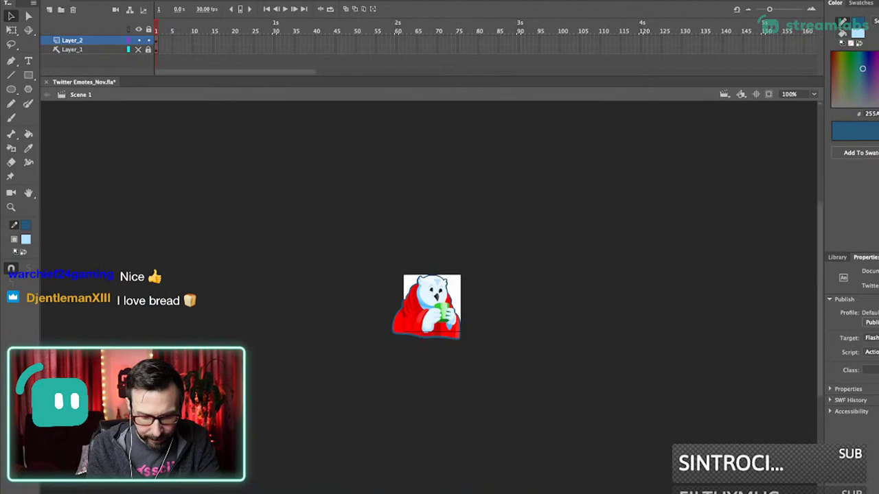
# - Open the colored owl group and fill the two cheek marks beside the beak with the neck shadow's blue
pyautogui.moveTo(404, 244); pyautogui.dragTo(466, 366)
pyautogui.moveTo(406, 186); pyautogui.dragTo(470, 370)
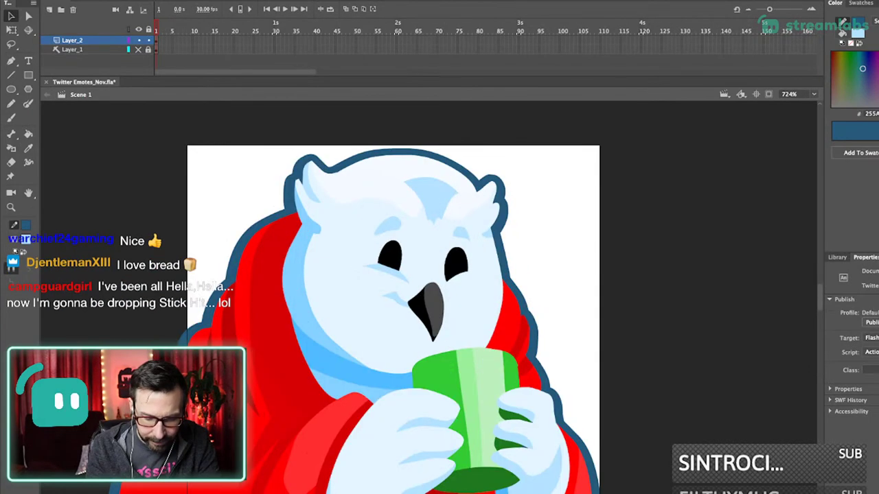
pyautogui.moveTo(404, 207); pyautogui.dragTo(468, 395)
pyautogui.doubleClick(427, 309)
pyautogui.click(427, 309)
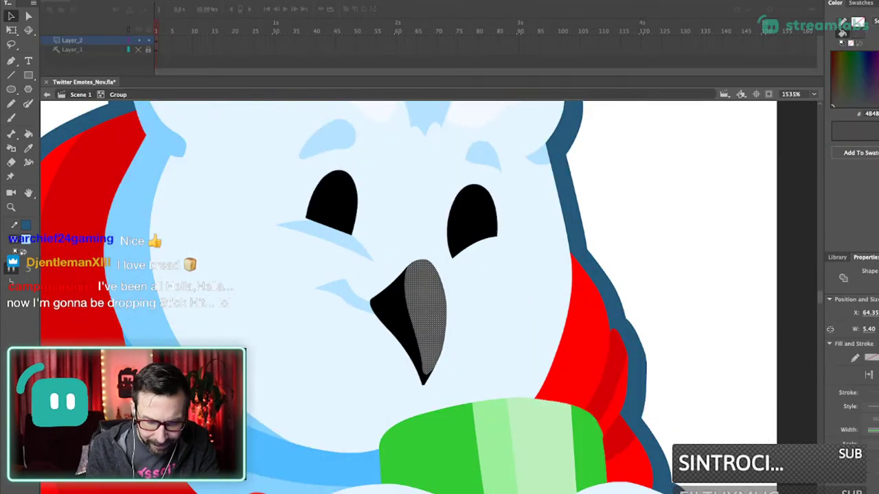
pyautogui.press('i')
pyautogui.press('Escape')
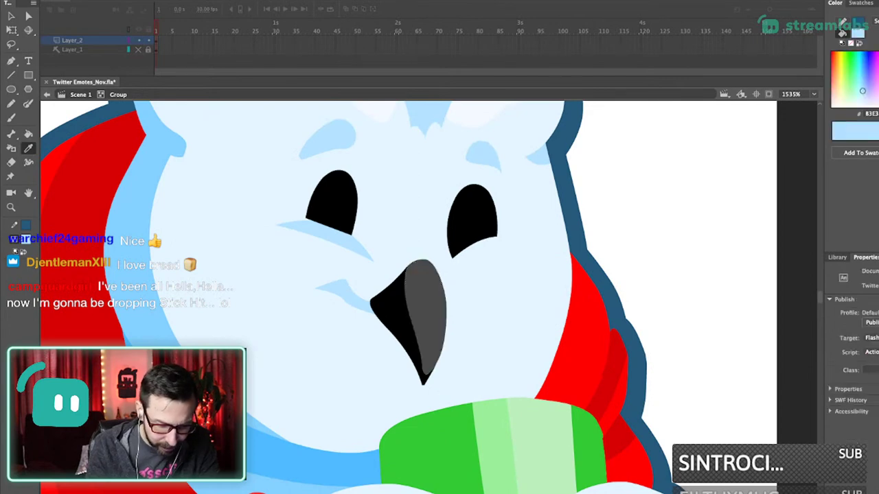
pyautogui.click(309, 459)
pyautogui.click(348, 294)
pyautogui.click(331, 233)
pyautogui.moveTo(331, 237); pyautogui.dragTo(336, 280)
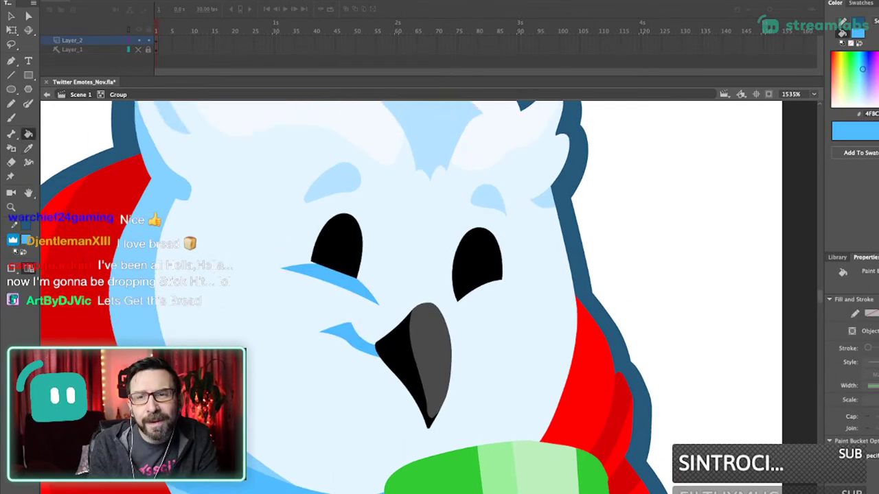
# - Fill the owl's eyebrows and forehead marking with the same stronger blue and inspect the face up close
pyautogui.press('v')
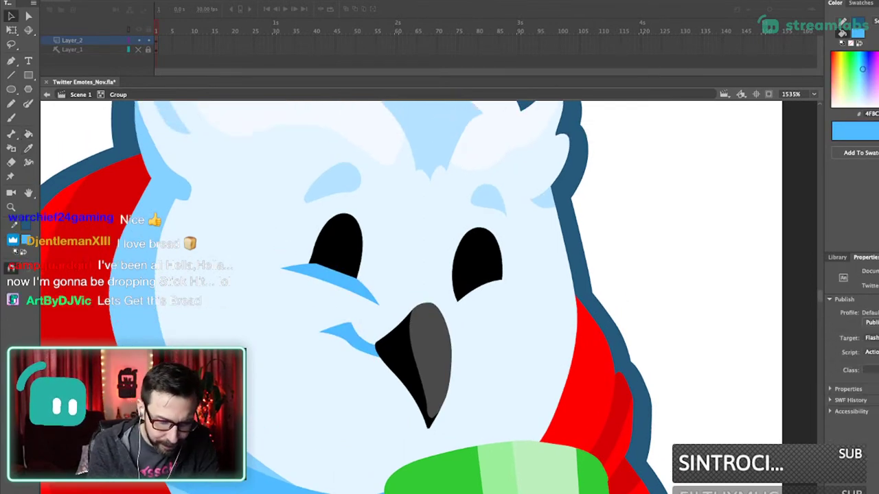
pyautogui.press('super+3')
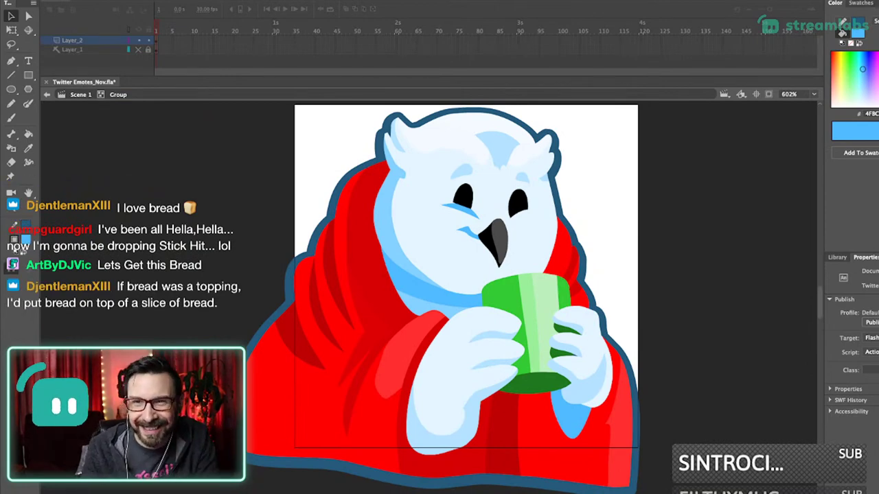
pyautogui.press('i')
pyautogui.click(426, 283)
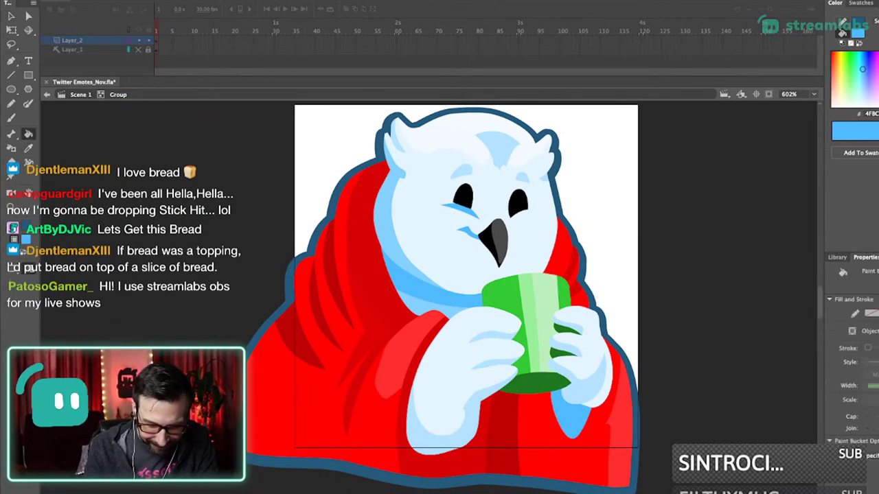
pyautogui.click(498, 146)
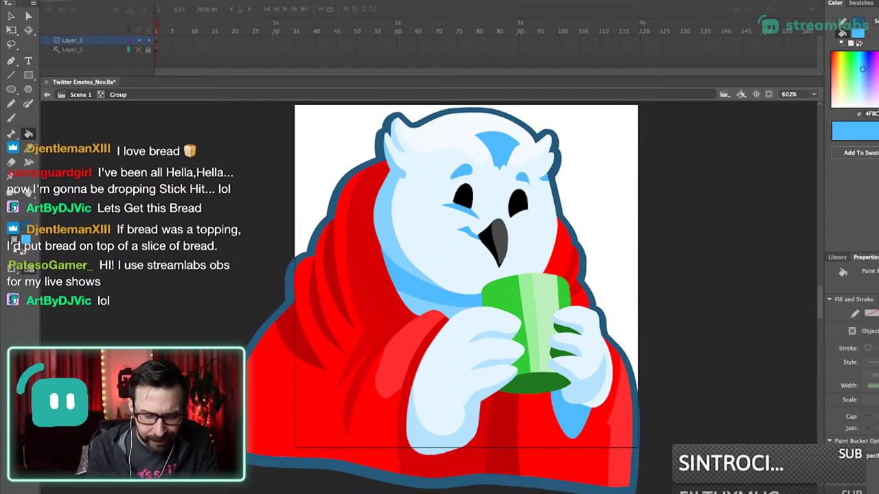
pyautogui.moveTo(438, 171); pyautogui.dragTo(471, 281)
pyautogui.press('v')
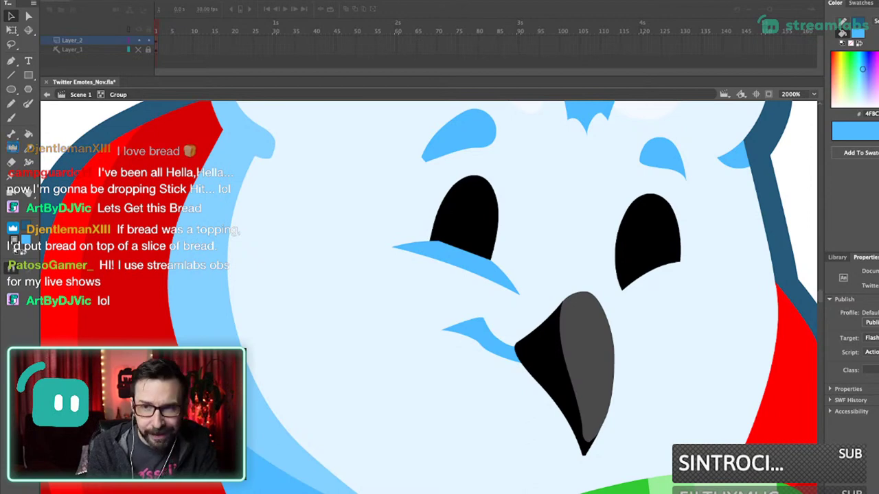
# - Paint a small highlight in each of the owl's eyes with the near-white sampled from its forehead
pyautogui.moveTo(474, 274); pyautogui.dragTo(470, 297)
pyautogui.press('i')
pyautogui.click(521, 118)
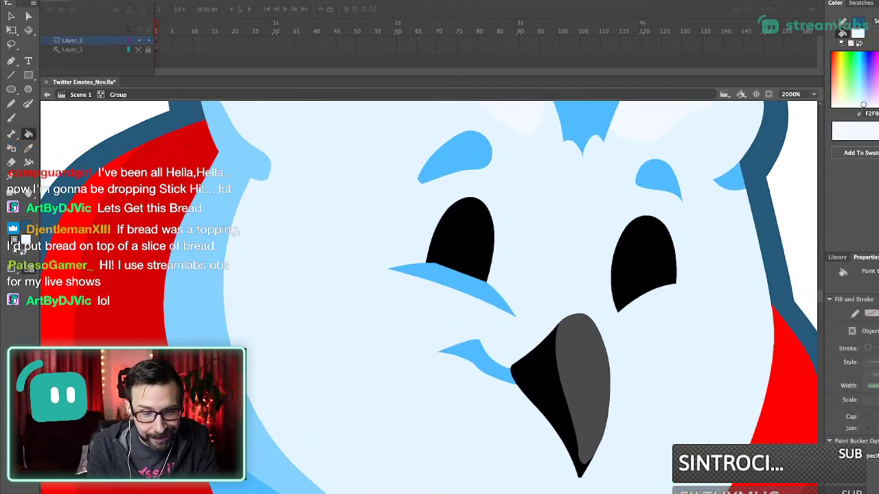
pyautogui.press('b')
pyautogui.moveTo(458, 222); pyautogui.dragTo(455, 230)
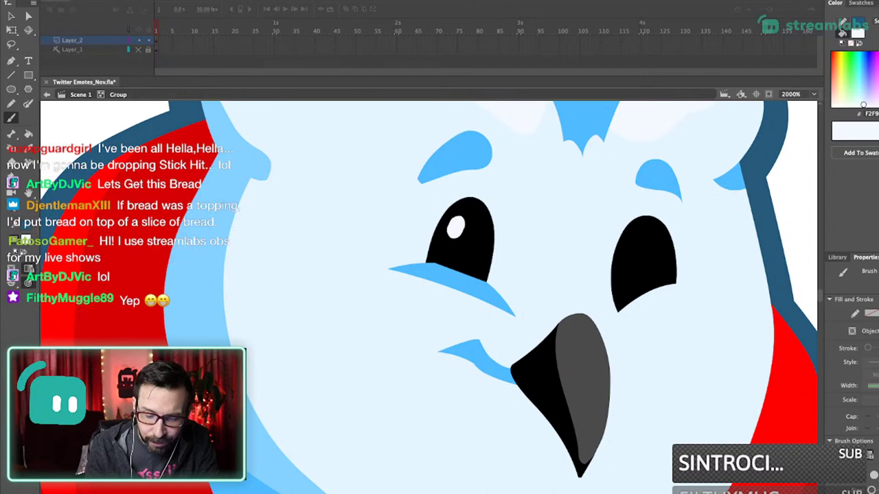
pyautogui.click(631, 245)
# - Check the eye highlights with the emote at actual size and enlarged
pyautogui.press('super+1')
pyautogui.moveTo(394, 265); pyautogui.dragTo(497, 349)
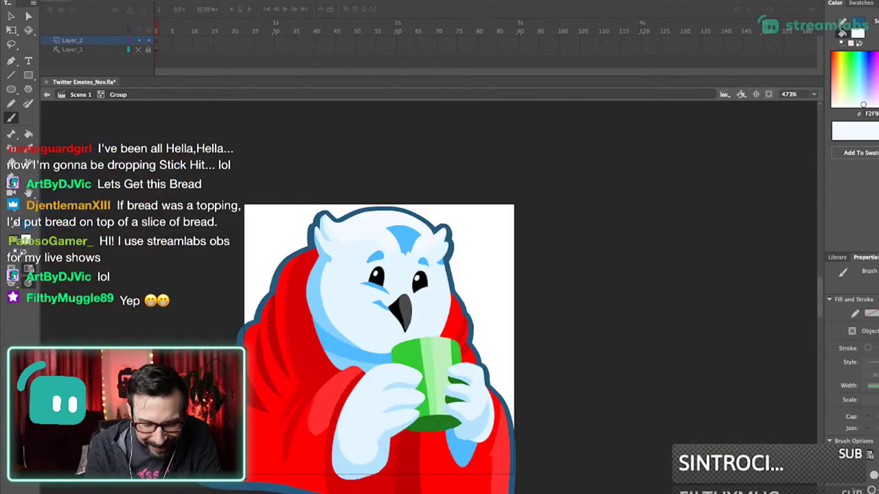
pyautogui.moveTo(395, 292); pyautogui.dragTo(424, 309)
pyautogui.moveTo(382, 266); pyautogui.dragTo(453, 323)
pyautogui.moveTo(412, 296); pyautogui.dragTo(433, 420)
pyautogui.press('super+1')
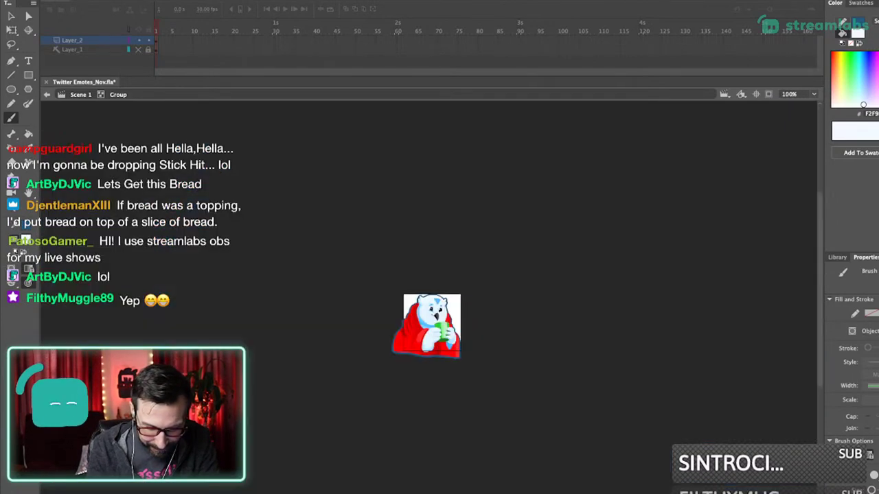
pyautogui.moveTo(400, 254); pyautogui.dragTo(479, 374)
pyautogui.moveTo(429, 296); pyautogui.dragTo(434, 302)
pyautogui.moveTo(397, 227); pyautogui.dragTo(450, 346)
pyautogui.moveTo(433, 330); pyautogui.dragTo(501, 316)
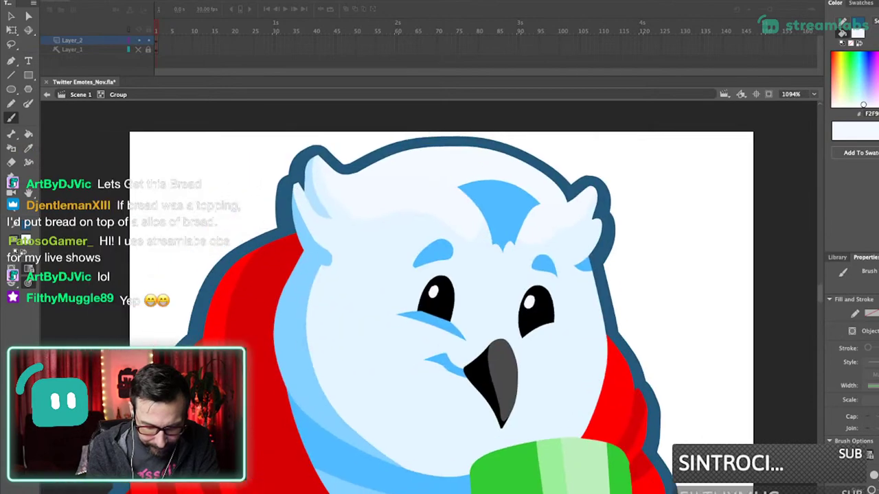
# - Draw an oval patch under the left eye, fill it with the near-white and delete its outline, checking it at actual size
pyautogui.hotkey('shift', 'y')
pyautogui.moveTo(421, 313); pyautogui.dragTo(424, 316)
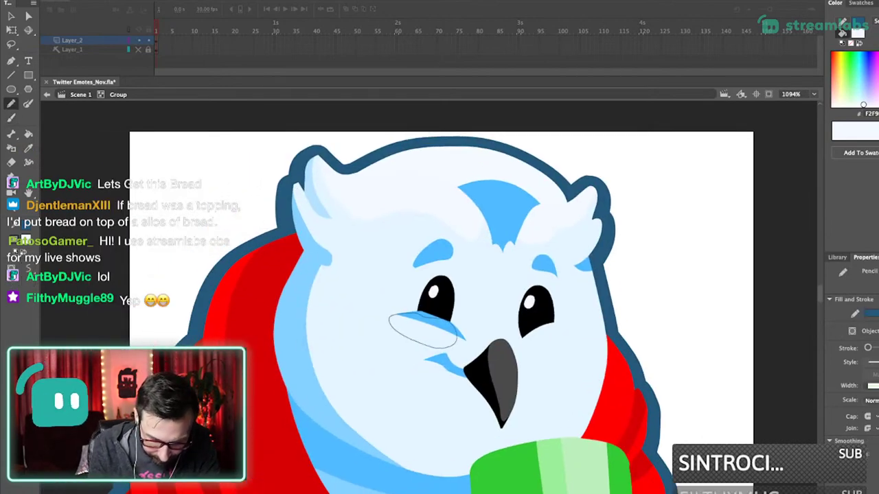
pyautogui.press('k')
pyautogui.keyDown('super'); pyautogui.click(416, 344); pyautogui.keyUp('super')
pyautogui.press('Escape')
pyautogui.doubleClick(416, 342)
pyautogui.press('Delete')
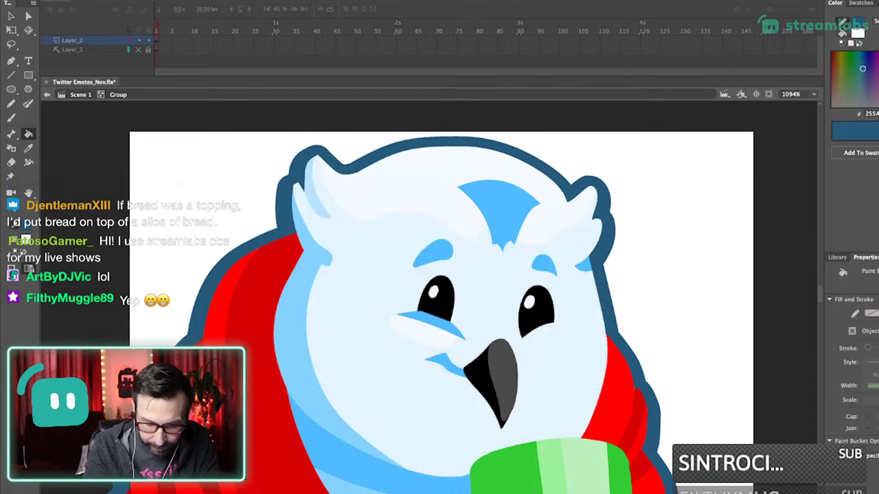
pyautogui.hotkey('ctrl', '1')
pyautogui.moveTo(424, 281); pyautogui.dragTo(443, 360)
pyautogui.moveTo(383, 211); pyautogui.dragTo(466, 397)
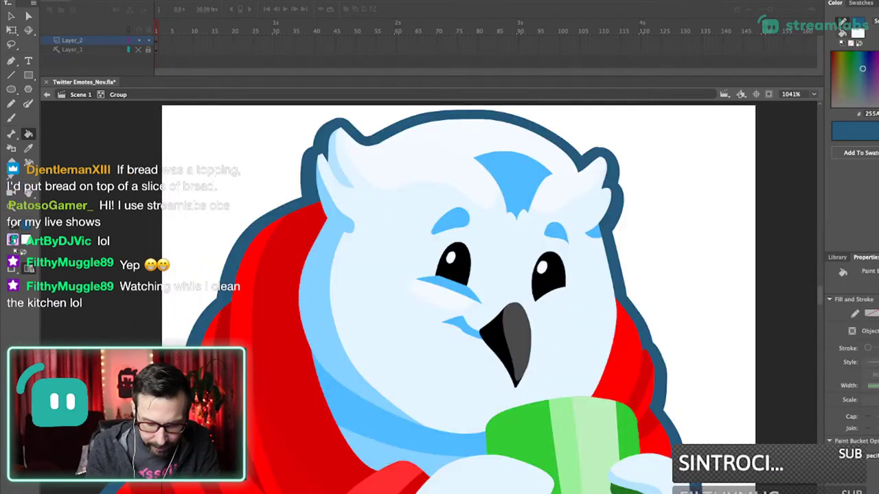
# - Mix a soft red fill color for the cheek blush
pyautogui.press('i')
pyautogui.click(426, 357)
pyautogui.moveTo(845, 90); pyautogui.dragTo(836, 91)
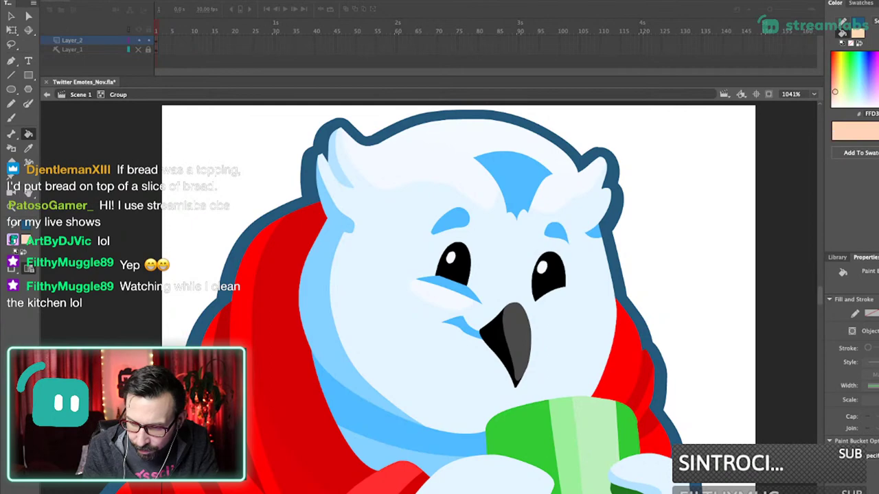
pyautogui.moveTo(878, 52)
pyautogui.mouseDown()
pyautogui.moveTo(878, 65)
pyautogui.moveTo(834, 84)
pyautogui.moveTo(878, 68)
pyautogui.mouseUp()
pyautogui.moveTo(834, 83); pyautogui.dragTo(832, 70)
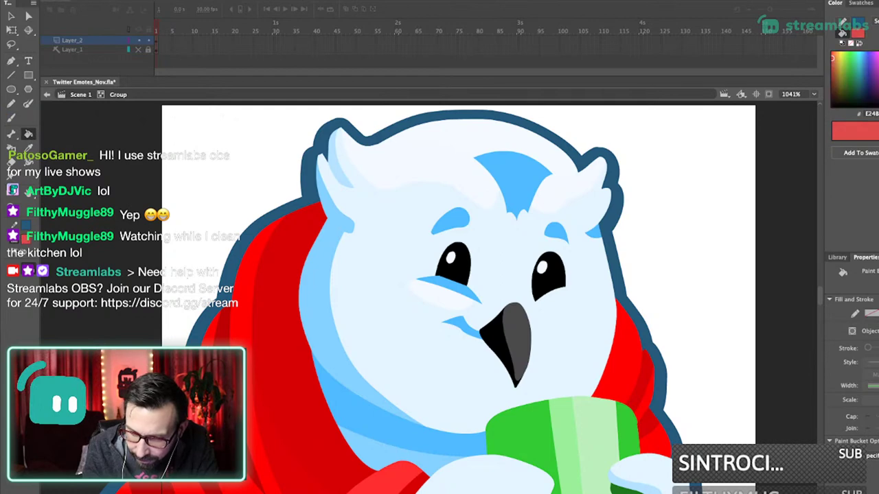
# - Try solid oval blush spots on both cheeks and check them at actual size
pyautogui.press('b')
pyautogui.moveTo(418, 296)
pyautogui.mouseDown()
pyautogui.moveTo(397, 297)
pyautogui.moveTo(412, 293)
pyautogui.mouseUp()
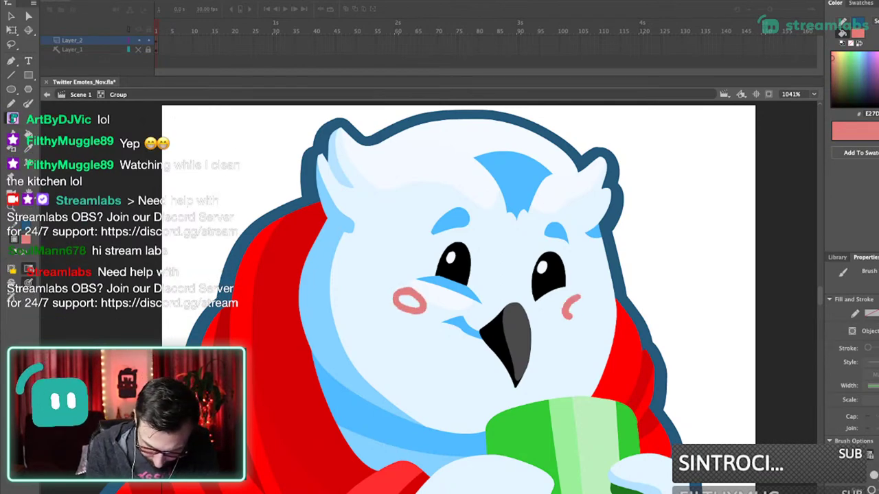
pyautogui.moveTo(564, 316); pyautogui.dragTo(581, 294)
pyautogui.press('k')
pyautogui.click(410, 302)
pyautogui.press('super+3')
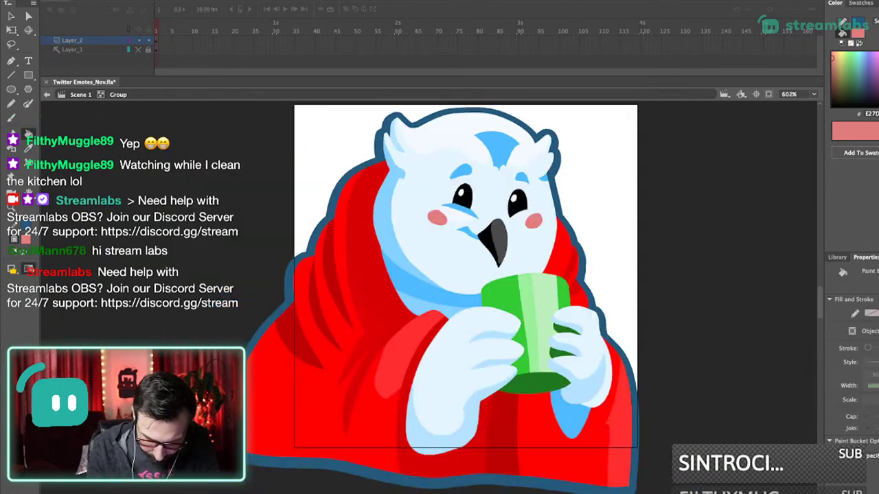
pyautogui.press('super+1')
pyautogui.moveTo(412, 267)
pyautogui.mouseDown()
pyautogui.moveTo(426, 302)
pyautogui.moveTo(458, 336)
pyautogui.mouseUp()
pyautogui.moveTo(360, 209); pyautogui.dragTo(509, 359)
pyautogui.moveTo(412, 261); pyautogui.dragTo(474, 351)
# - Undo the oval blush spots on both cheeks
pyautogui.press('i')
pyautogui.hotkey('ctrl', 'z')
pyautogui.hotkey('ctrl', 'z')
pyautogui.hotkey('ctrl', 'z')
pyautogui.hotkey('ctrl', 'z')
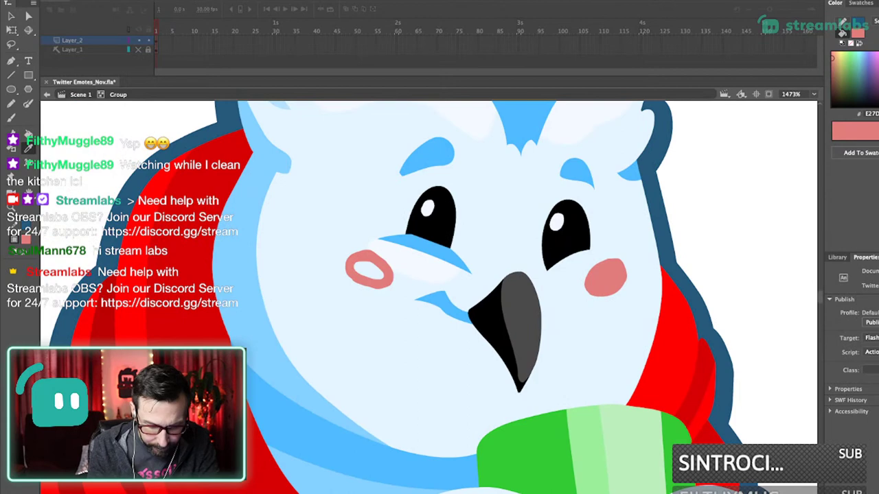
# - Brush a salmon zigzag blush mark on each cheek and check the emote at actual size
pyautogui.press('b')
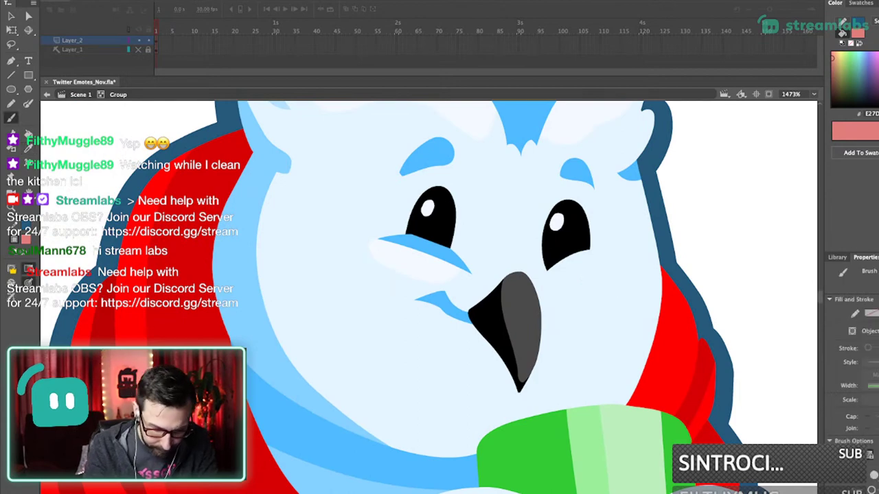
pyautogui.moveTo(329, 280)
pyautogui.mouseDown()
pyautogui.moveTo(349, 270)
pyautogui.moveTo(382, 277)
pyautogui.mouseUp()
pyautogui.moveTo(582, 286)
pyautogui.mouseDown()
pyautogui.moveTo(608, 276)
pyautogui.moveTo(630, 284)
pyautogui.mouseUp()
pyautogui.scroll(-3, 425, 205)
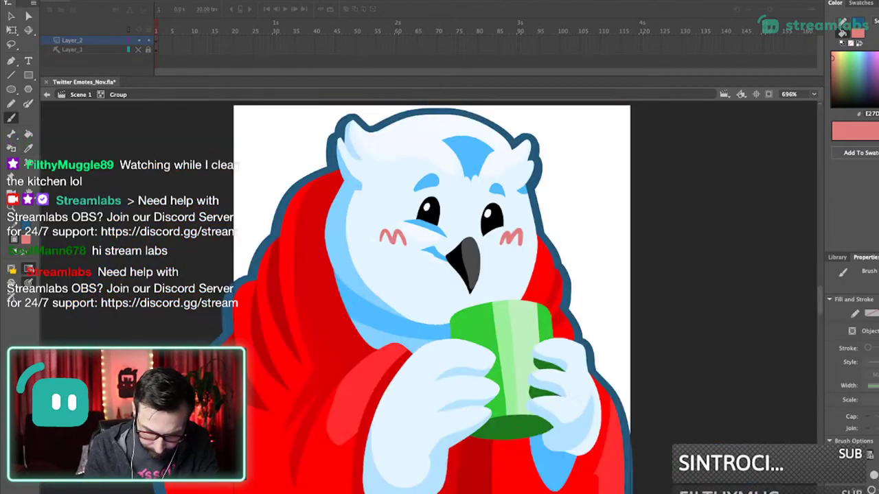
pyautogui.hotkey('ctrl', '1')
pyautogui.scroll(6, 440, 309)
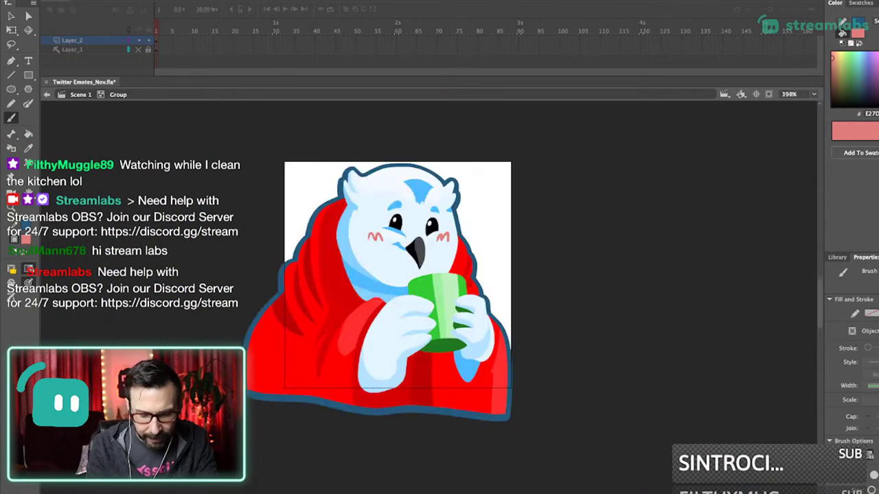
# - Sketch the outline of an open lower beak with a tongue inside, just below the upper beak
pyautogui.moveTo(412, 248); pyautogui.dragTo(447, 302)
pyautogui.hotkey('shift', 'y')
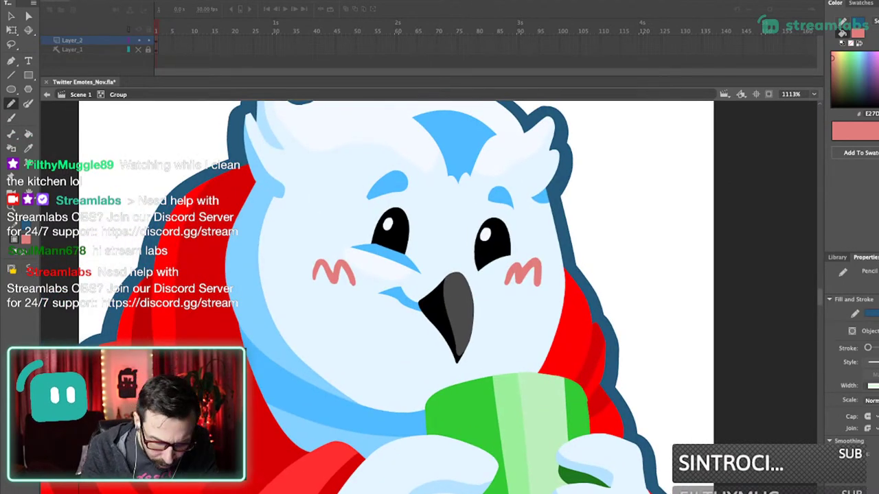
pyautogui.hotkey('ctrl', 'z')
pyautogui.moveTo(416, 310)
pyautogui.mouseDown()
pyautogui.moveTo(419, 336)
pyautogui.moveTo(440, 356)
pyautogui.mouseUp()
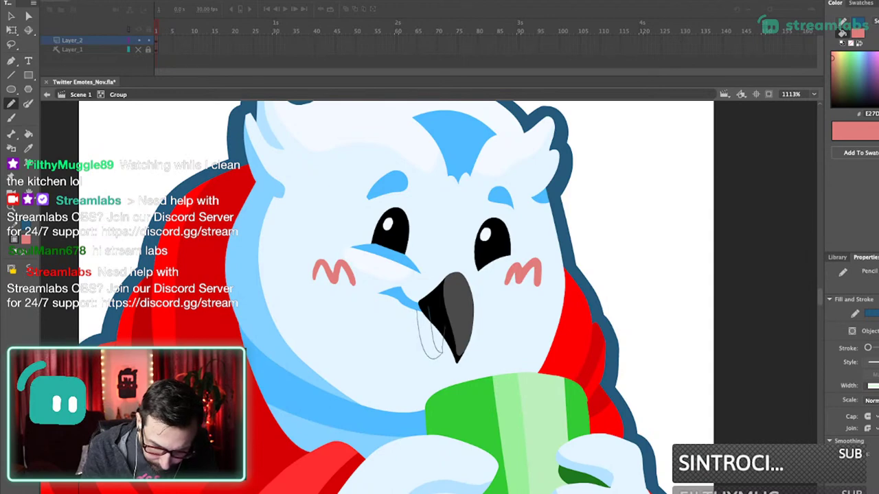
pyautogui.scroll(5, 460, 321)
# - Fill the tongue with the blush salmon and the lower beak with the beak's black, remove the sketched outline and check at actual size
pyautogui.press('k')
pyautogui.click(418, 350)
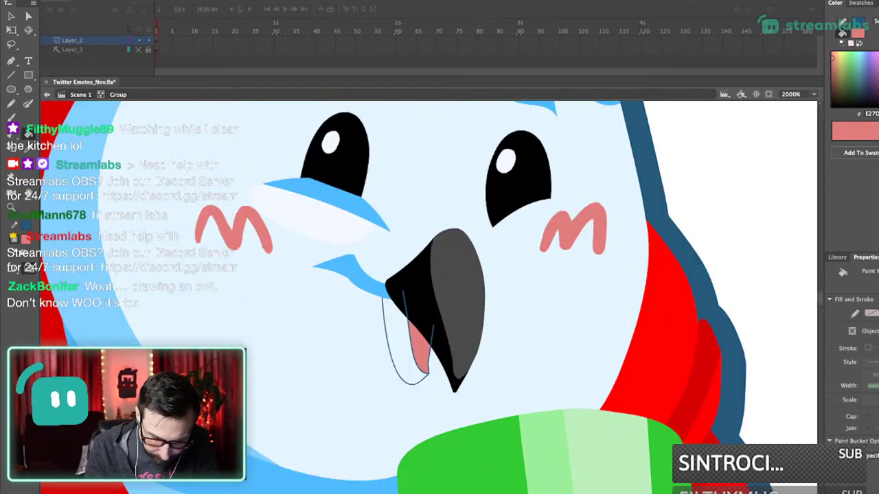
pyautogui.press('i')
pyautogui.click(420, 302)
pyautogui.click(399, 347)
pyautogui.press('v')
pyautogui.doubleClick(412, 349)
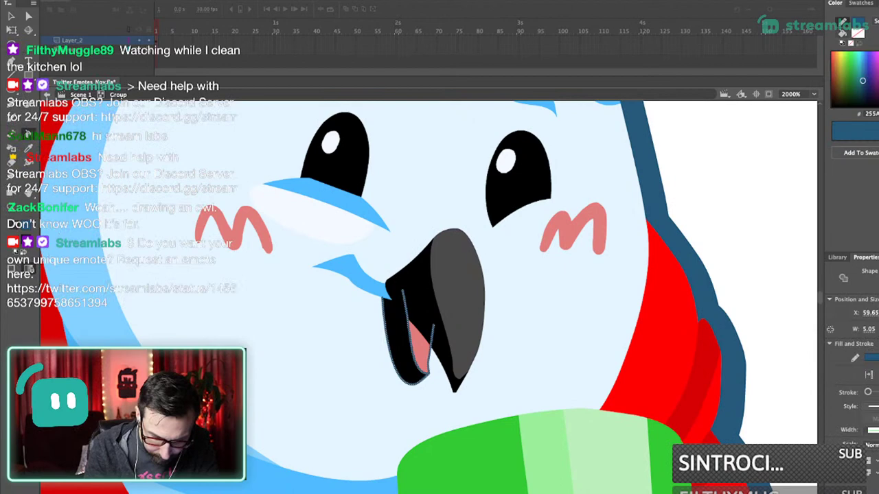
pyautogui.hotkey('ctrl', '1')
pyautogui.press('k')
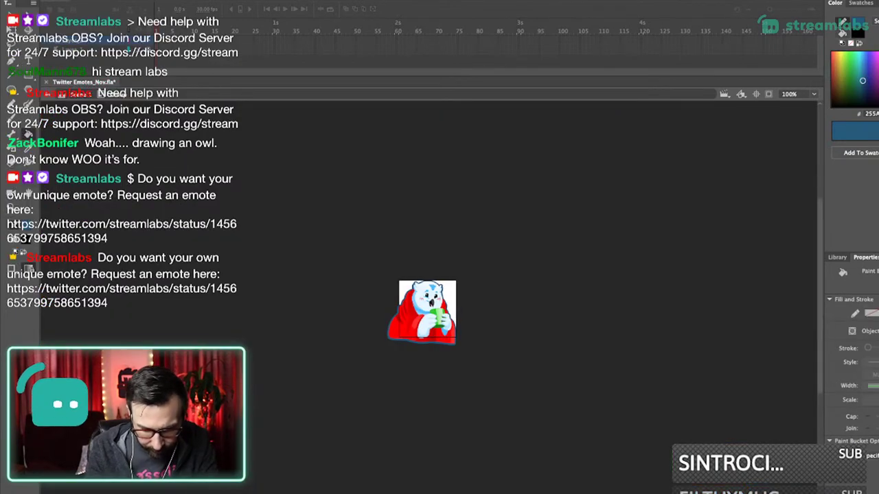
# - Sample the beak's gray, lighten it and paint a long shine streak with a small dot below it on the beak
pyautogui.moveTo(412, 268); pyautogui.dragTo(462, 348)
pyautogui.moveTo(402, 217); pyautogui.dragTo(445, 375)
pyautogui.moveTo(402, 309); pyautogui.dragTo(430, 329)
pyautogui.press('i')
pyautogui.click(415, 295)
pyautogui.moveTo(878, 91); pyautogui.dragTo(878, 64)
pyautogui.press('b')
pyautogui.moveTo(415, 265); pyautogui.dragTo(425, 344)
pyautogui.click(419, 330)
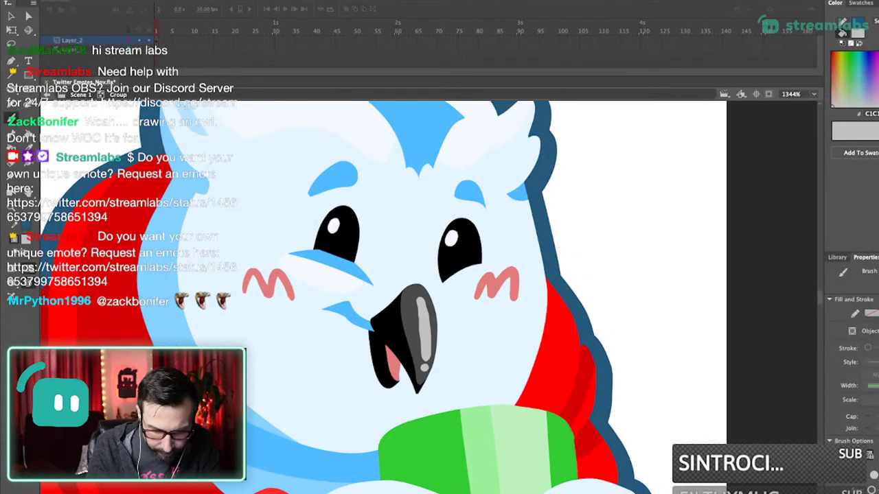
# - Enlarge the near-white highlights in both eyes, add a small second dot to each and save the file
pyautogui.press('super+1')
pyautogui.moveTo(386, 269); pyautogui.dragTo(473, 354)
pyautogui.scroll(4, 411, 233)
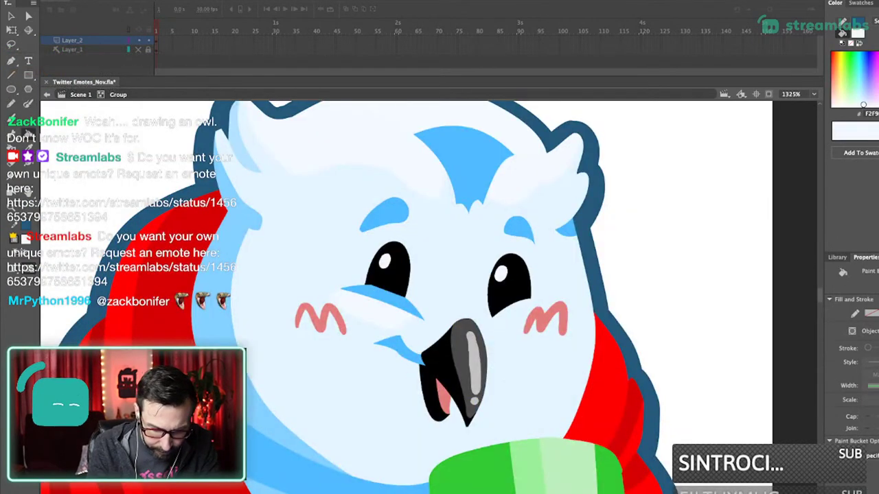
pyautogui.moveTo(385, 259); pyautogui.dragTo(393, 258)
pyautogui.moveTo(500, 273); pyautogui.dragTo(509, 273)
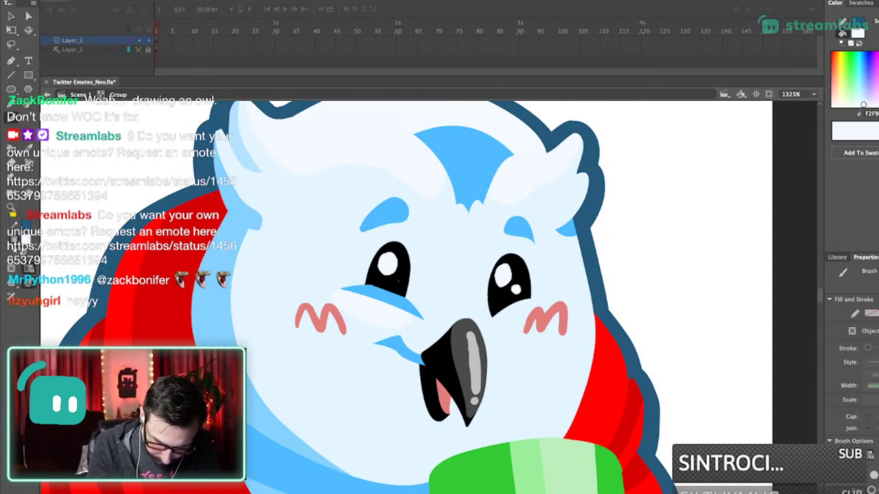
pyautogui.press('super+3')
pyautogui.press('super+1')
pyautogui.hotkey('ctrl', 's')
# - Fill the shading under the larger hand and between its fingers with the stronger blue of the sleeve feather, checking at actual size
pyautogui.moveTo(413, 283); pyautogui.dragTo(464, 381)
pyautogui.moveTo(402, 208); pyautogui.dragTo(464, 385)
pyautogui.press('i')
pyautogui.click(562, 357)
pyautogui.click(388, 360)
pyautogui.click(434, 261)
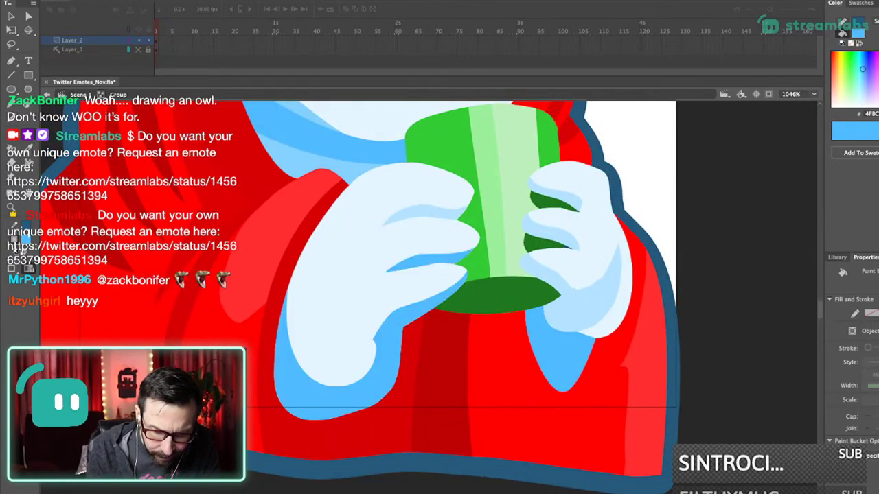
pyautogui.click(425, 213)
pyautogui.press('super+2')
pyautogui.hotkey('ctrl', '1')
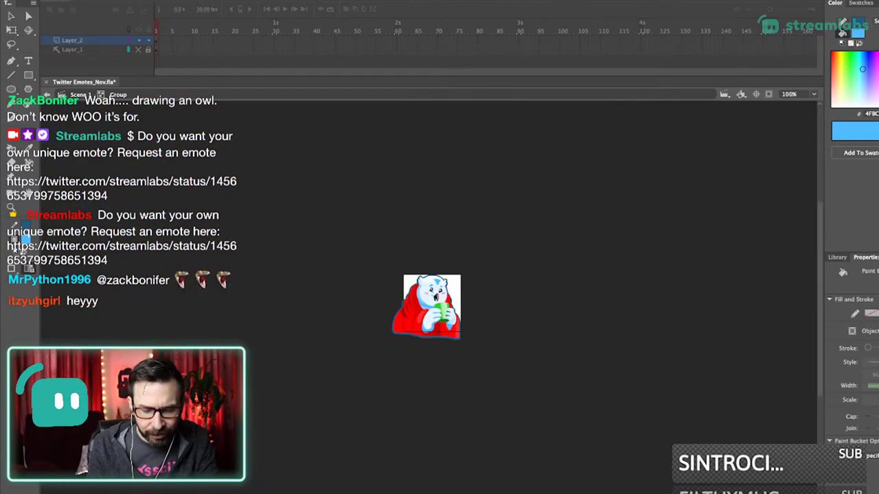
pyautogui.scroll(2, 436, 316)
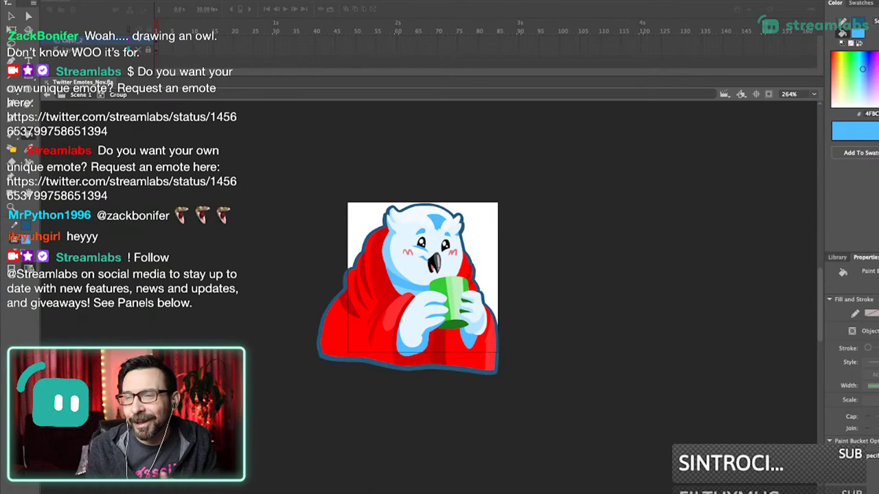
pyautogui.moveTo(426, 288); pyautogui.dragTo(434, 301)
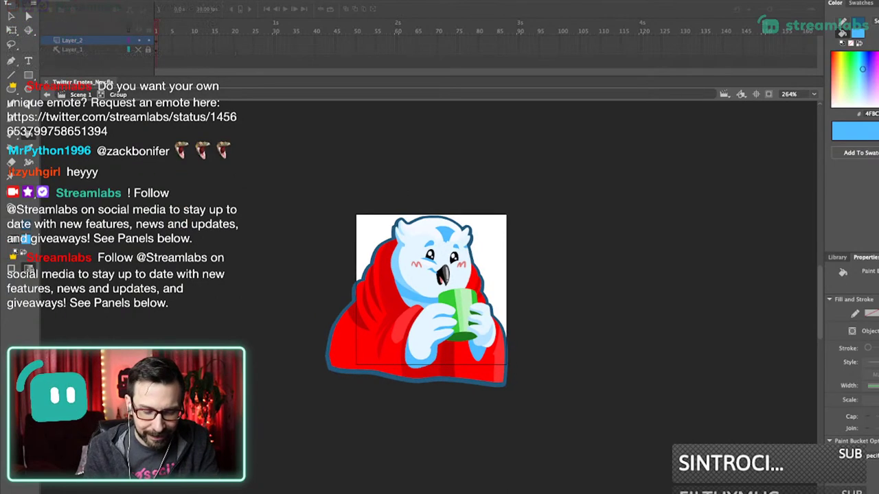
# - Draw a beak corner over the lower cheek mark, fill it with the beak's black and delete the outline
pyautogui.moveTo(371, 229); pyautogui.dragTo(489, 309)
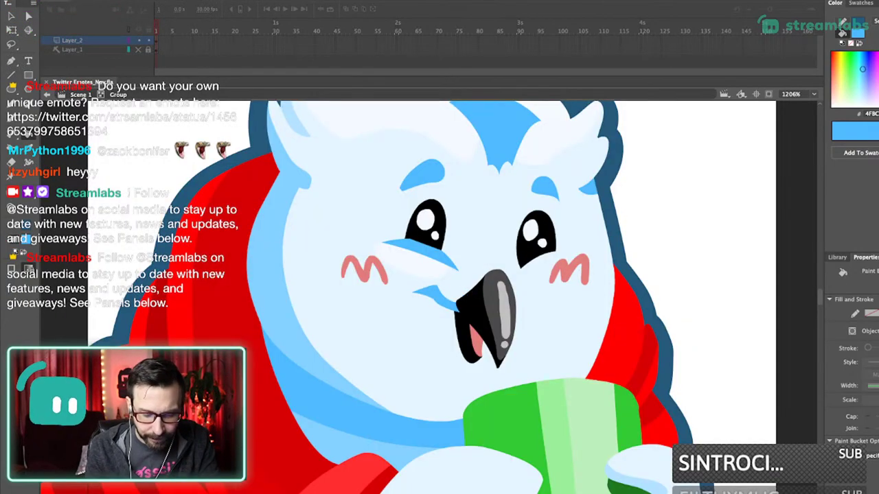
pyautogui.moveTo(343, 230); pyautogui.dragTo(538, 378)
pyautogui.hotkey('shift', 'y')
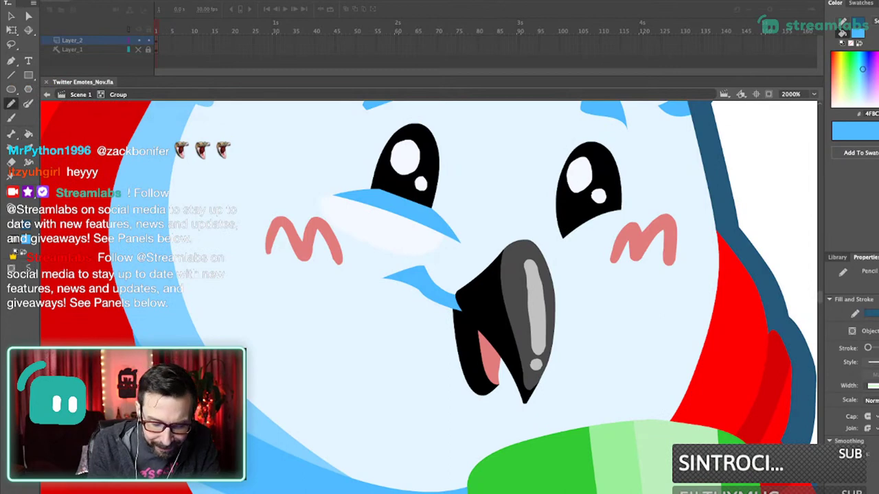
pyautogui.moveTo(448, 281); pyautogui.dragTo(394, 278)
pyautogui.press('super+z')
pyautogui.moveTo(472, 291); pyautogui.dragTo(392, 279)
pyautogui.press('i')
pyautogui.click(478, 297)
pyautogui.click(439, 280)
pyautogui.keyDown('super'); pyautogui.doubleClick(443, 281); pyautogui.keyUp('super')
pyautogui.press('BackSpace')
pyautogui.hotkey('ctrl', '1')
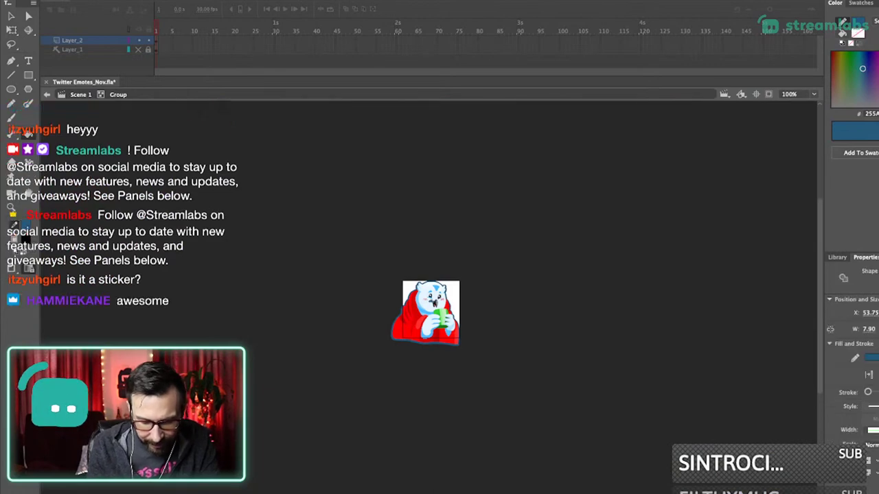
# - Cover the remaining blue cheek mark beside the beak with the pale face color and check the emote at several sizes
pyautogui.hotkey('ctrl', '2')
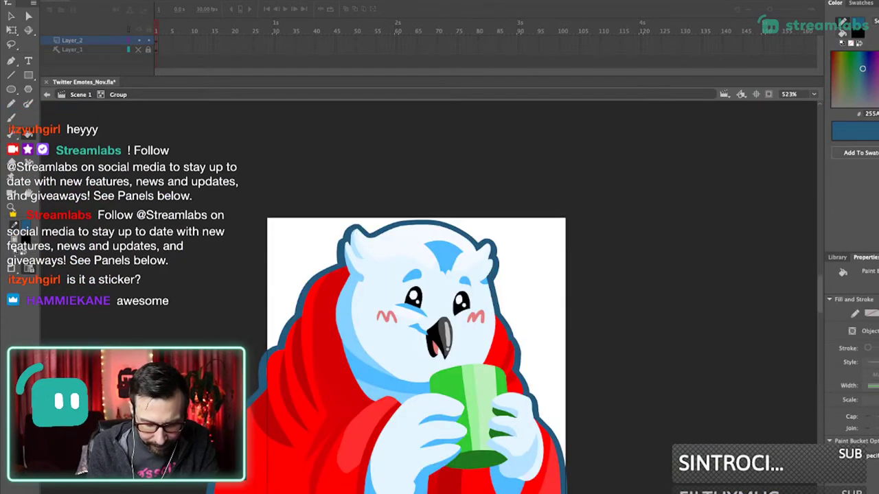
pyautogui.moveTo(384, 287); pyautogui.dragTo(464, 346)
pyautogui.press('i')
pyautogui.click(395, 331)
pyautogui.click(406, 353)
pyautogui.hotkey('ctrl', '1')
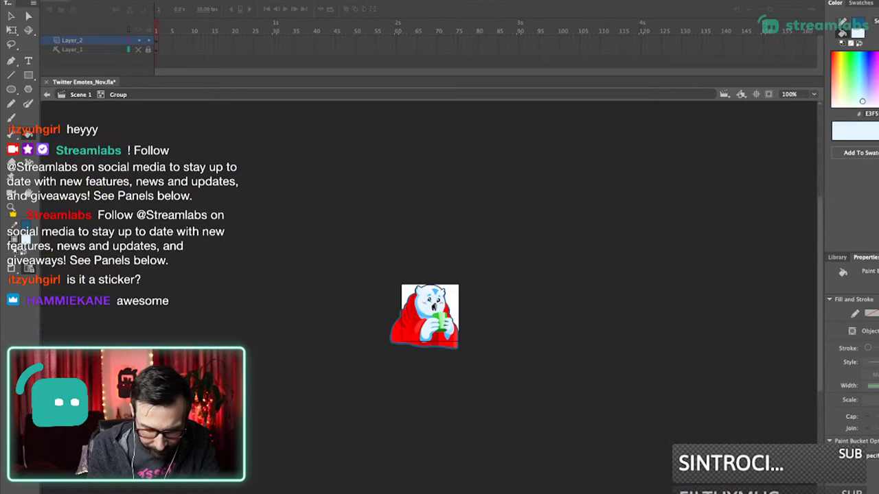
pyautogui.moveTo(384, 263); pyautogui.dragTo(481, 365)
pyautogui.moveTo(429, 302); pyautogui.dragTo(449, 331)
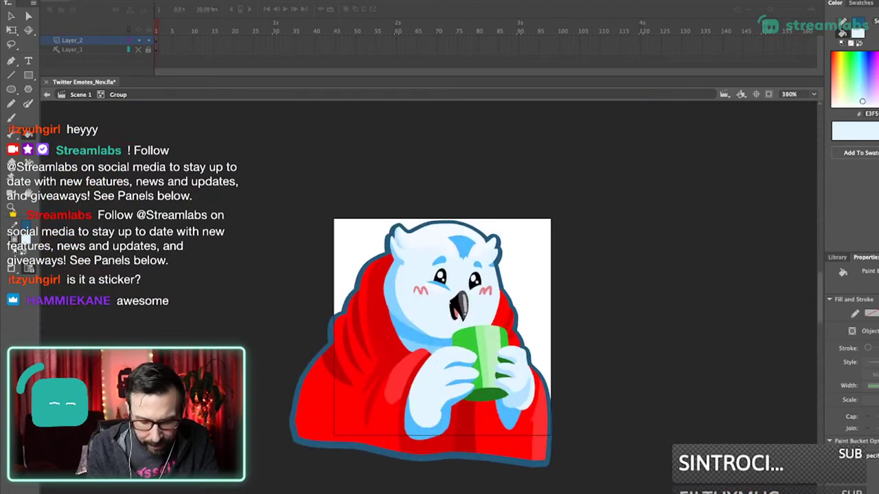
pyautogui.press('super+2')
pyautogui.press('super+3')
pyautogui.press('super+2')
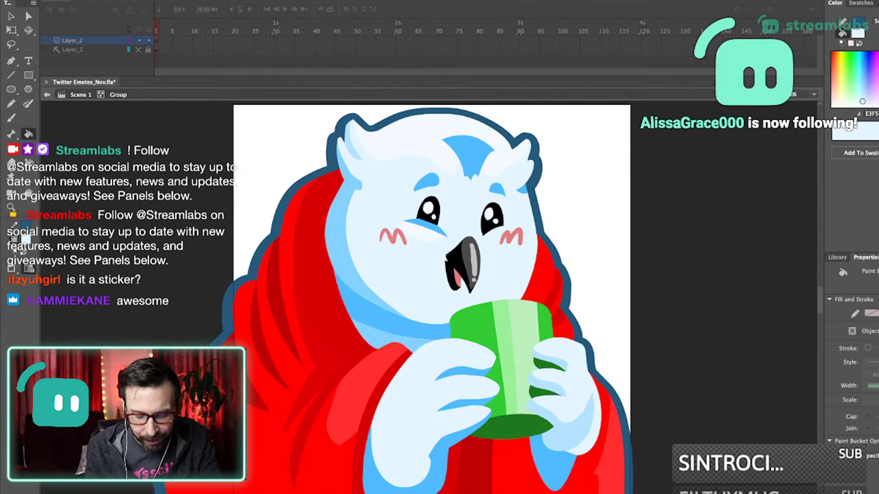
# - Fill the dark sliver between the lower fingers of the smaller hand with the mug's dark green
pyautogui.press('super+1')
pyautogui.moveTo(414, 280); pyautogui.dragTo(498, 366)
pyautogui.moveTo(363, 214); pyautogui.dragTo(471, 335)
pyautogui.moveTo(419, 302); pyautogui.dragTo(462, 299)
pyautogui.press('v')
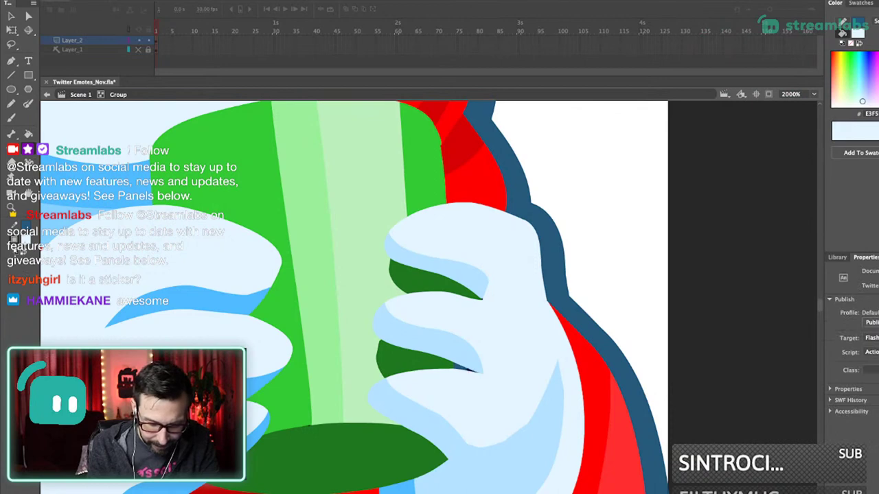
pyautogui.moveTo(467, 357); pyautogui.dragTo(434, 297)
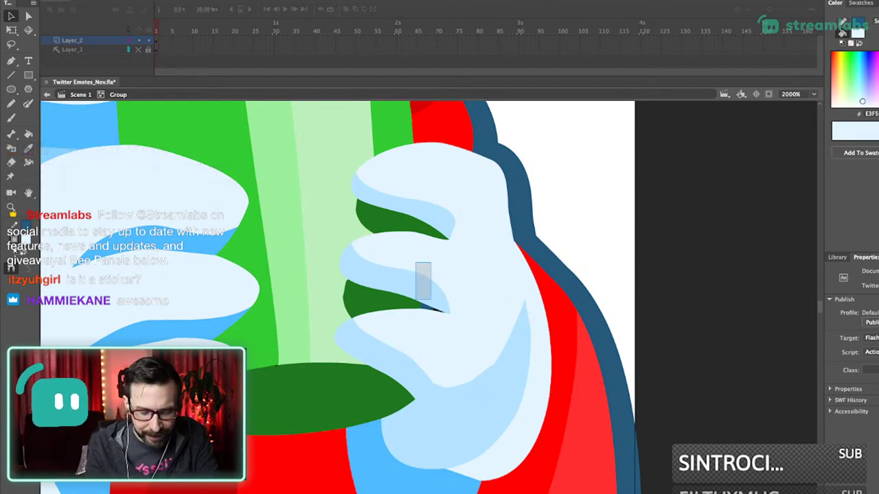
pyautogui.moveTo(417, 268); pyautogui.dragTo(414, 265)
pyautogui.press('i')
pyautogui.click(397, 300)
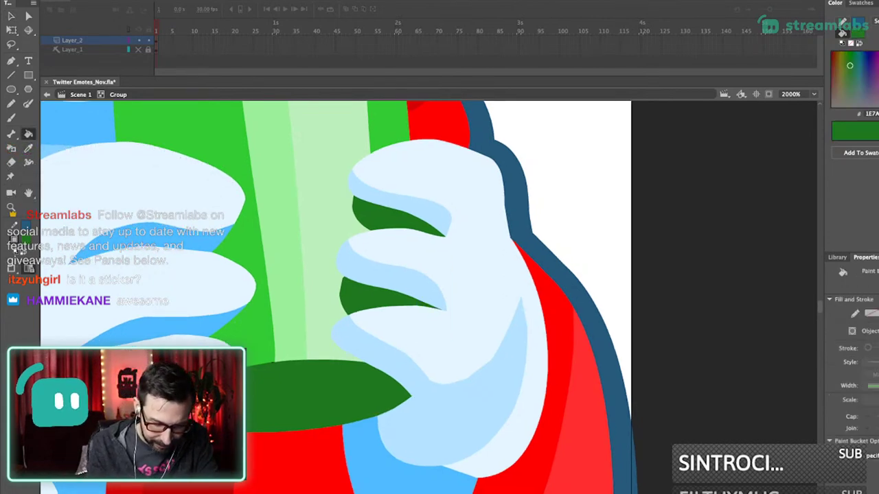
pyautogui.press('i')
pyautogui.click(323, 395)
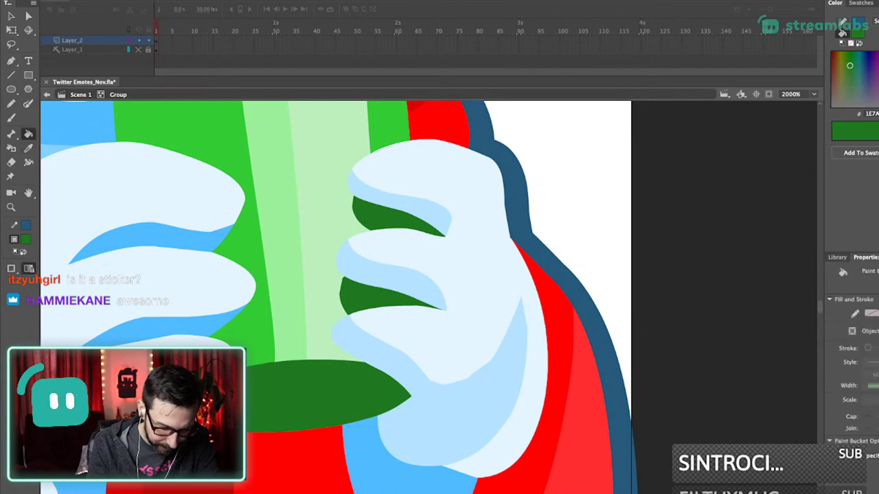
# - Check the whole emote at actual size and several magnifications, and save the file
pyautogui.press('super+1')
pyautogui.moveTo(398, 237); pyautogui.dragTo(444, 356)
pyautogui.moveTo(443, 357); pyautogui.dragTo(456, 394)
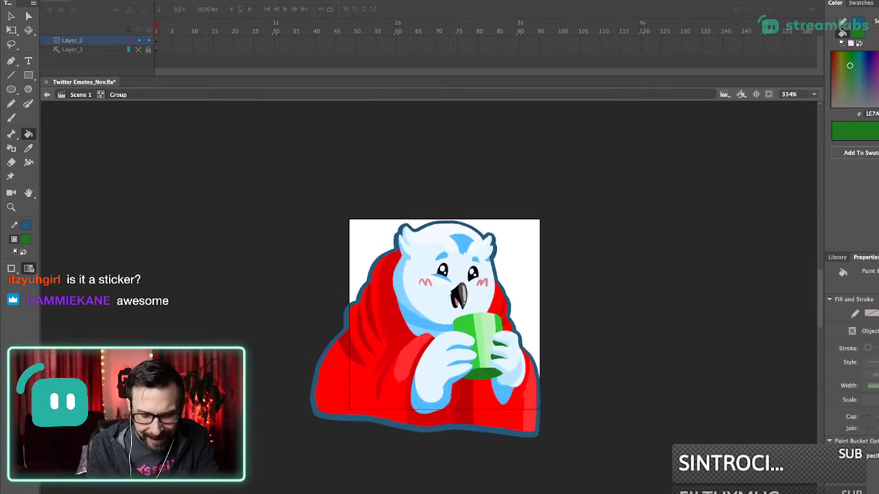
pyautogui.moveTo(343, 221); pyautogui.dragTo(563, 407)
pyautogui.moveTo(440, 309); pyautogui.dragTo(454, 310)
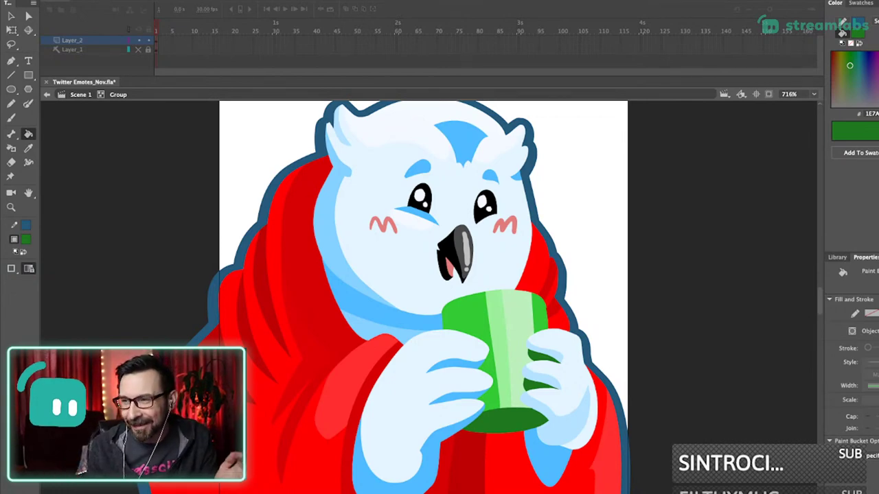
pyautogui.scroll(-3, 473, 258)
pyautogui.scroll(3, 472, 258)
pyautogui.press('super+3')
pyautogui.press('super+2')
pyautogui.press('super+3')
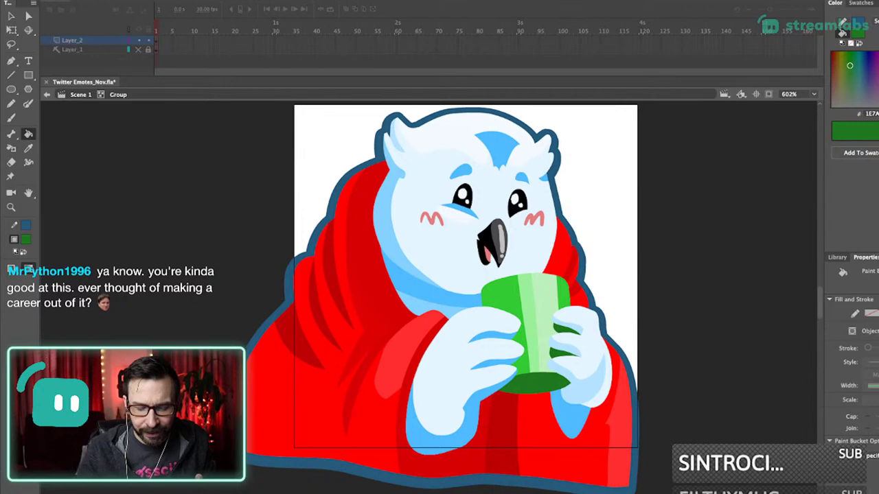
pyautogui.press('super+=')
pyautogui.press('super+-')
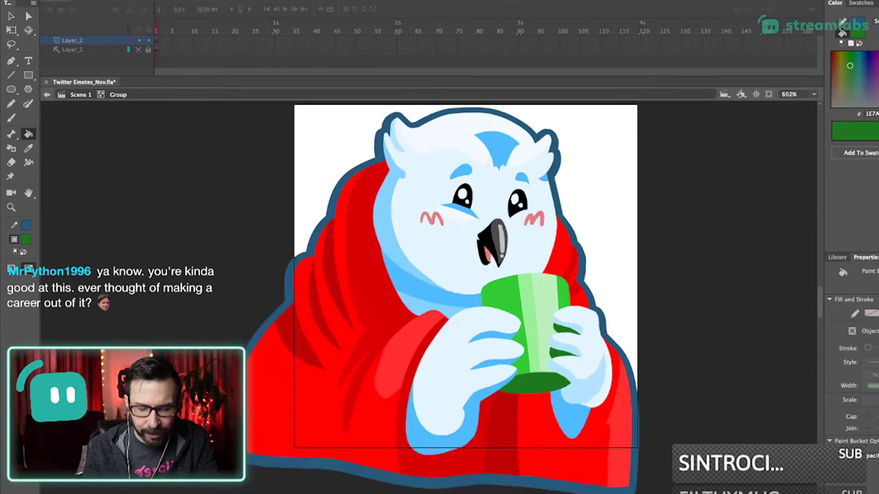
pyautogui.press('super+-')
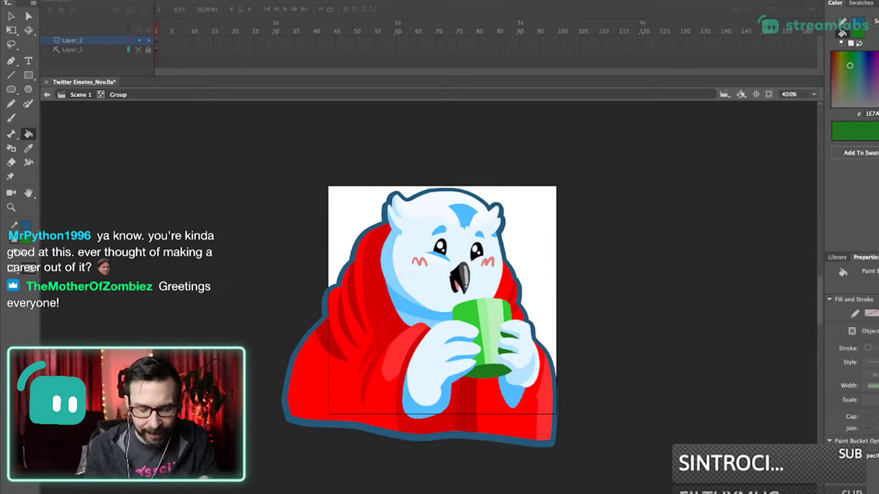
pyautogui.press('super+1')
pyautogui.scroll(4, 434, 337)
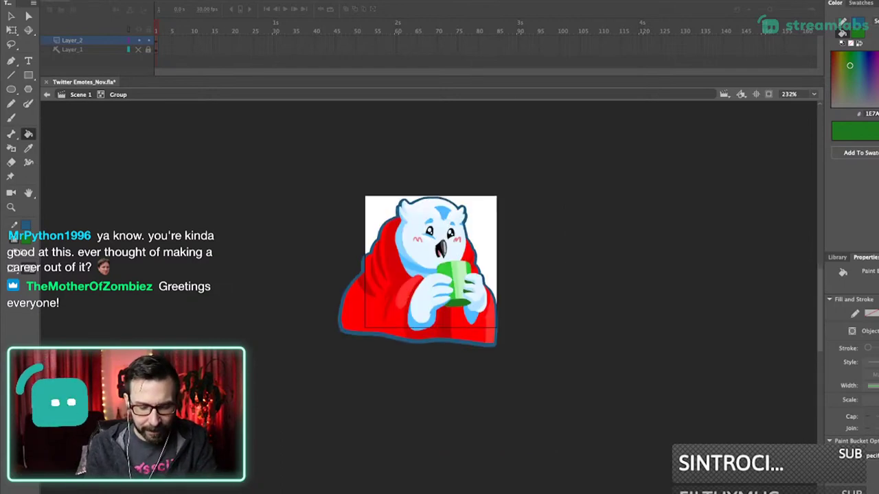
pyautogui.moveTo(434, 275); pyautogui.dragTo(431, 304)
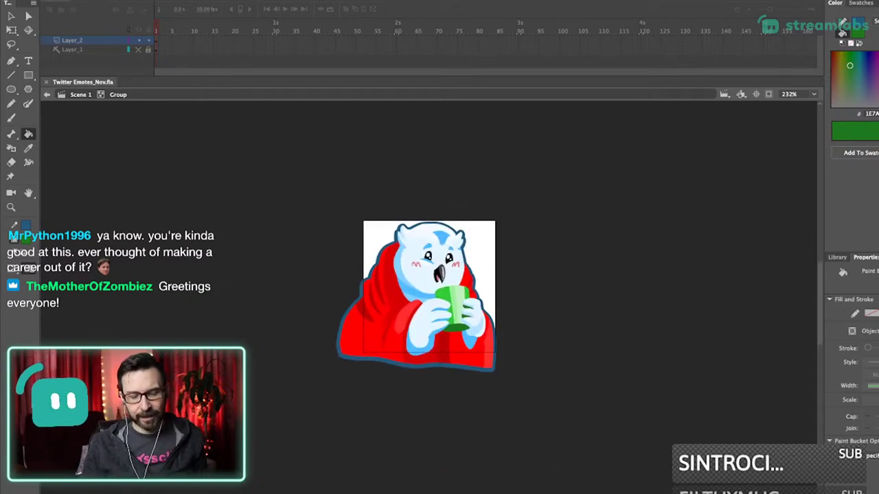
pyautogui.scroll(5, 440, 288)
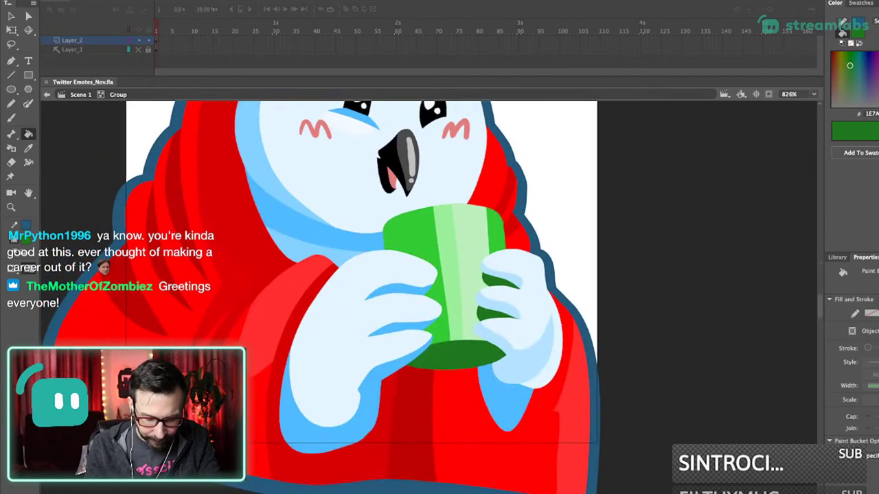
# - Refill the shading on the smaller hand and under its fingers with the medium blue of the face's edge shading, checking at actual size
pyautogui.moveTo(412, 274); pyautogui.dragTo(427, 307)
pyautogui.press('i')
pyautogui.click(323, 274)
pyautogui.click(542, 390)
pyautogui.click(522, 343)
pyautogui.click(521, 311)
pyautogui.press('super+1')
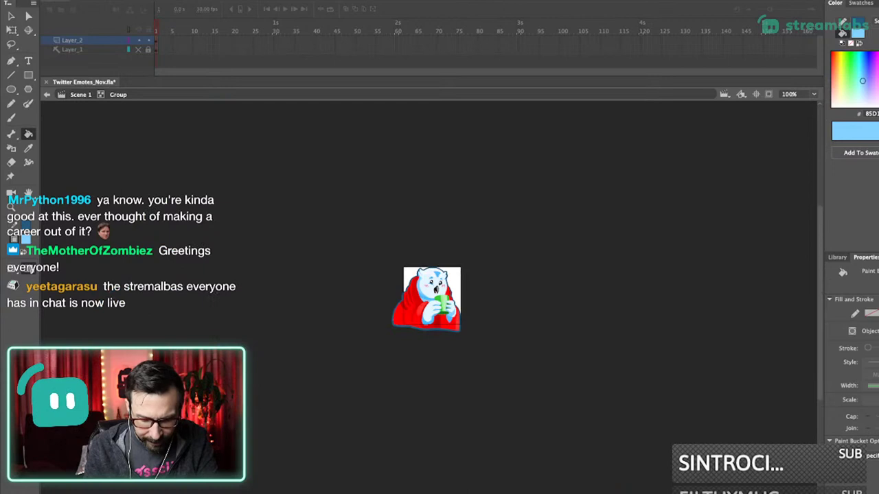
pyautogui.scroll(4, 422, 254)
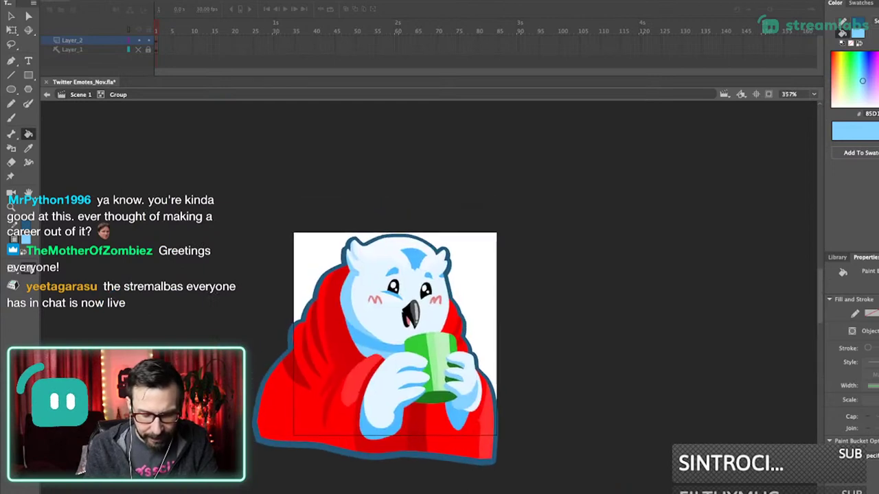
pyautogui.moveTo(412, 275); pyautogui.dragTo(429, 273)
pyautogui.press('i')
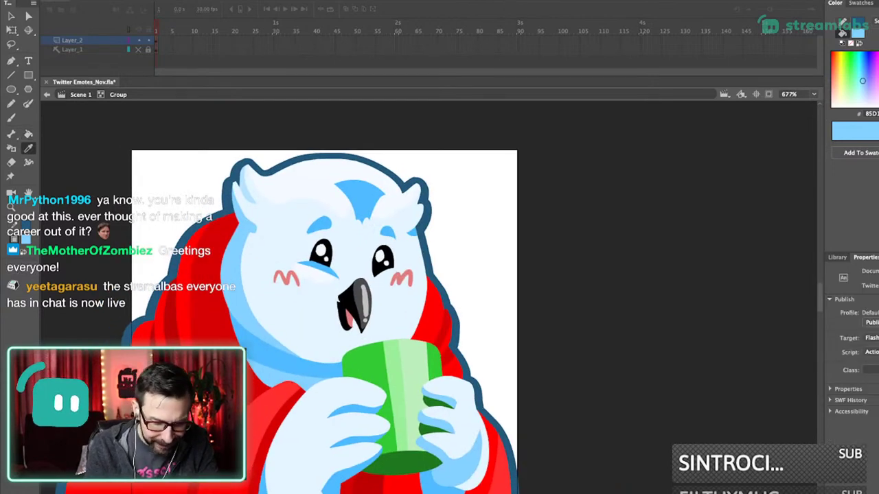
pyautogui.press('k')
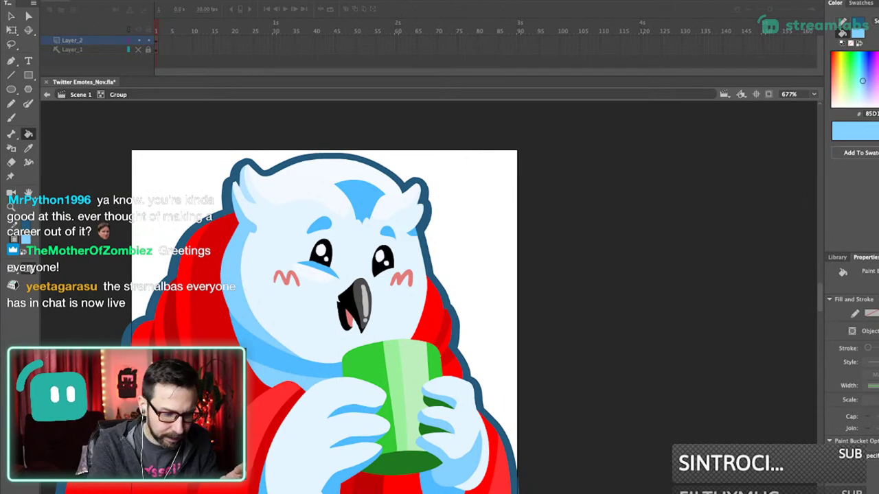
# - Exit the owl group to the main scene, lock Layer_2 and add a new layer above it
pyautogui.click(80, 94)
pyautogui.click(148, 40)
pyautogui.click(49, 9)
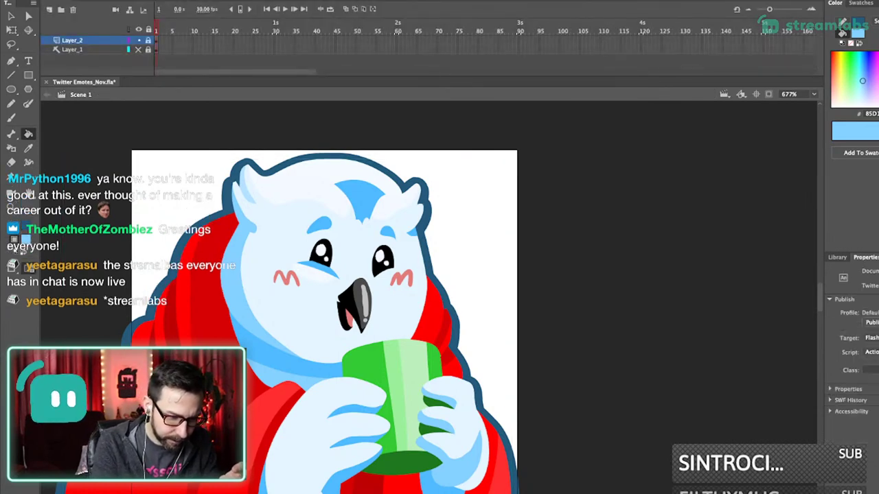
# - Pencil a curling steam line rising from the mug past the face, with two short dashes above its end
pyautogui.press('y')
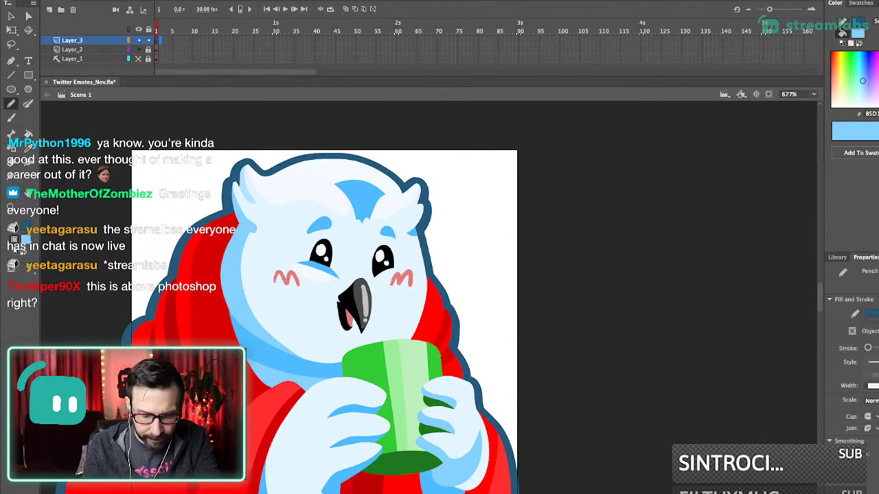
pyautogui.moveTo(453, 300); pyautogui.dragTo(453, 218)
pyautogui.hotkey('ctrl', 'z')
pyautogui.moveTo(398, 324); pyautogui.dragTo(483, 246)
pyautogui.moveTo(467, 217); pyautogui.dragTo(483, 263)
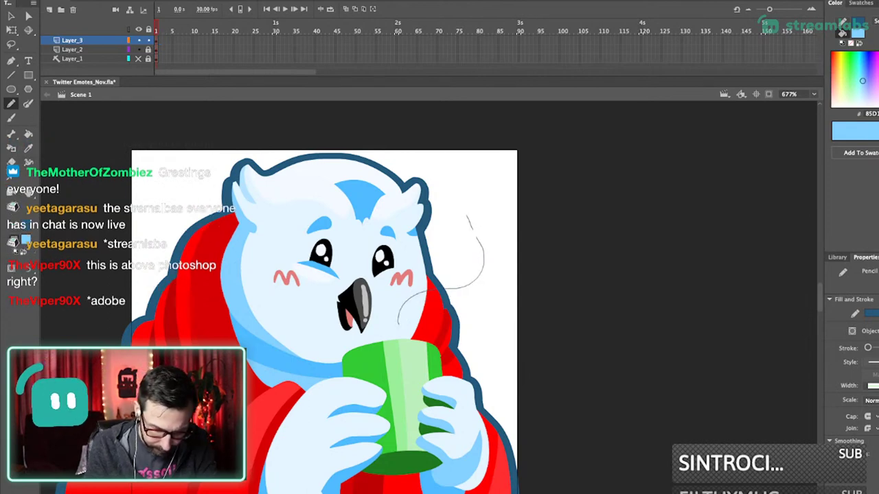
pyautogui.moveTo(469, 230); pyautogui.dragTo(467, 198)
# - Select the steam curl with both dashes and thicken their strokes to roughly the weight of the owl's outline
pyautogui.keyDown('super'); pyautogui.click(465, 223); pyautogui.keyUp('super')
pyautogui.keyDown('shift'); pyautogui.keyDown('super'); pyautogui.click(466, 203); pyautogui.keyUp('super'); pyautogui.keyUp('shift')
pyautogui.moveTo(475, 236); pyautogui.dragTo(398, 322)
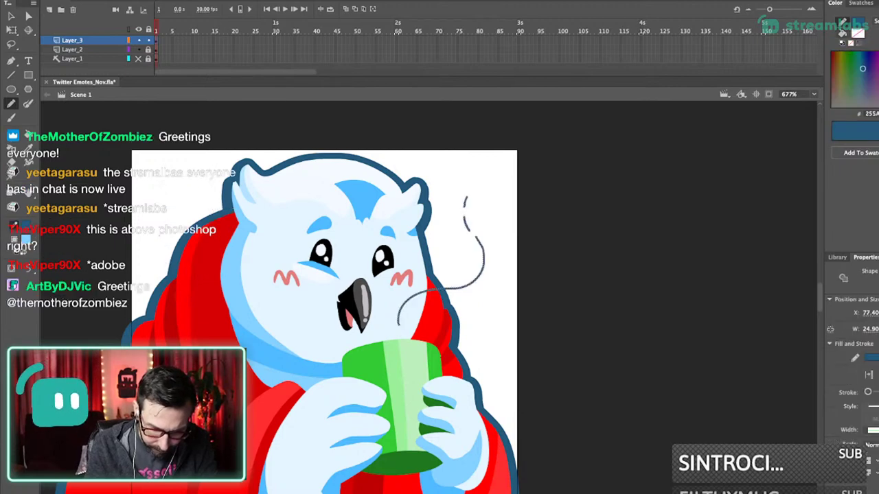
pyautogui.moveTo(868, 393); pyautogui.dragTo(869, 392)
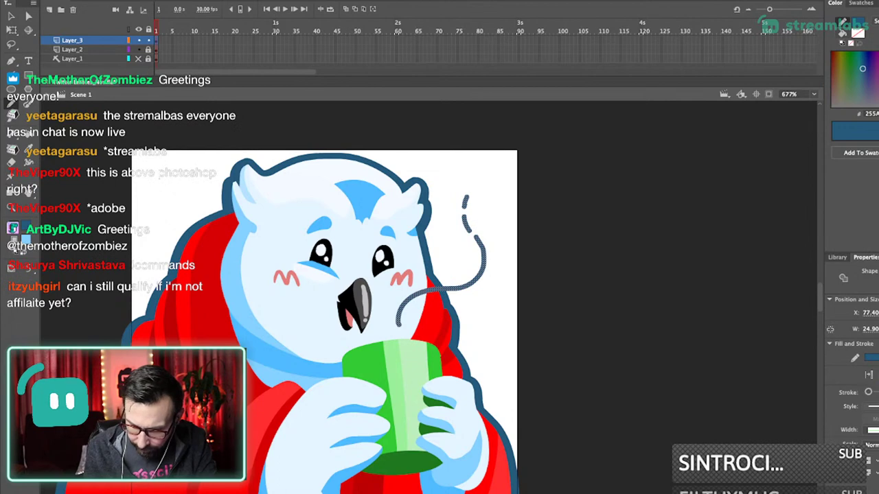
pyautogui.moveTo(868, 392); pyautogui.dragTo(868, 393)
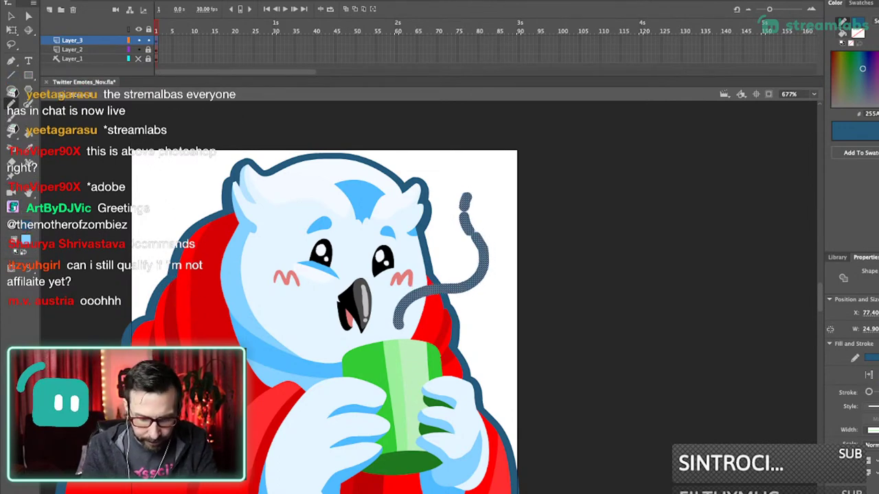
# - Nudge the two short steam dashes upward to leave gaps between them and the curl
pyautogui.press('Escape')
pyautogui.click(466, 202)
pyautogui.click(466, 224)
pyautogui.click(466, 202)
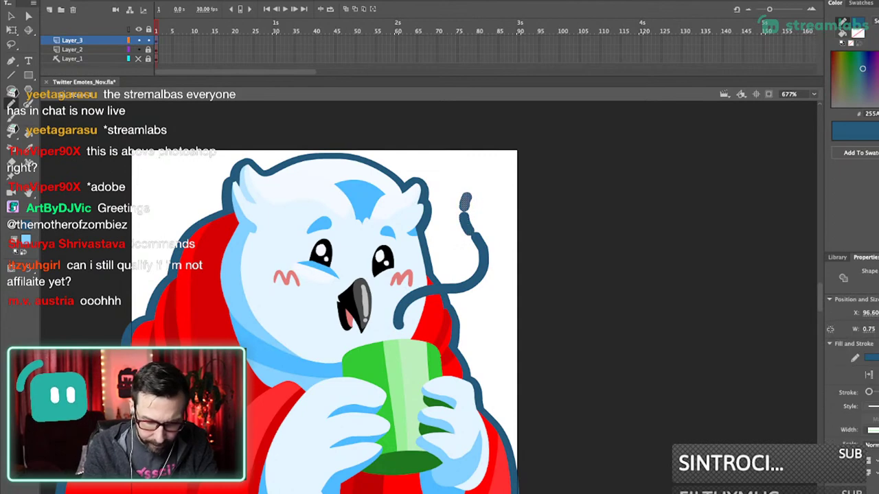
pyautogui.press('Up')
pyautogui.press('Up')
pyautogui.keyDown('shift'); pyautogui.click(467, 225); pyautogui.keyUp('shift')
pyautogui.keyDown('shift'); pyautogui.click(467, 225); pyautogui.keyUp('shift')
pyautogui.press('Escape')
pyautogui.click(467, 225)
pyautogui.press('Up')
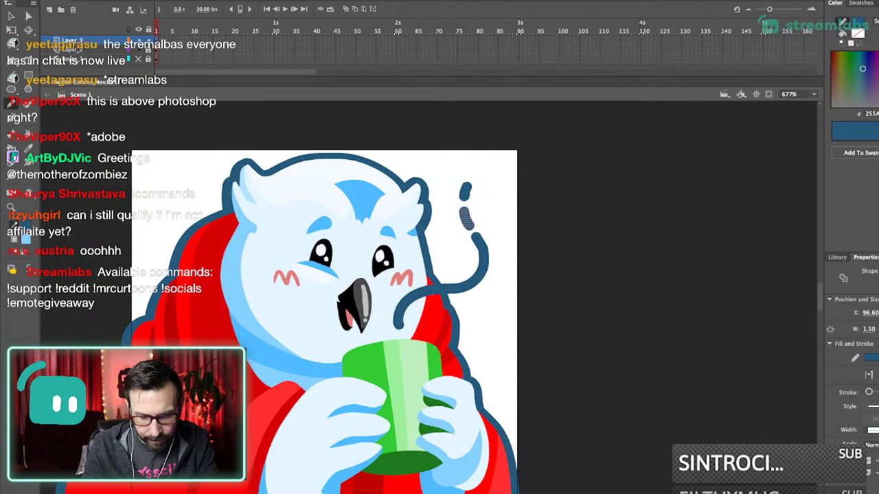
# - Recolor all the steam strokes with the blue of the larger hand's shading, lightened to a pale blue
pyautogui.hotkey('ctrl', '1')
pyautogui.press('Escape')
pyautogui.moveTo(398, 243); pyautogui.dragTo(517, 356)
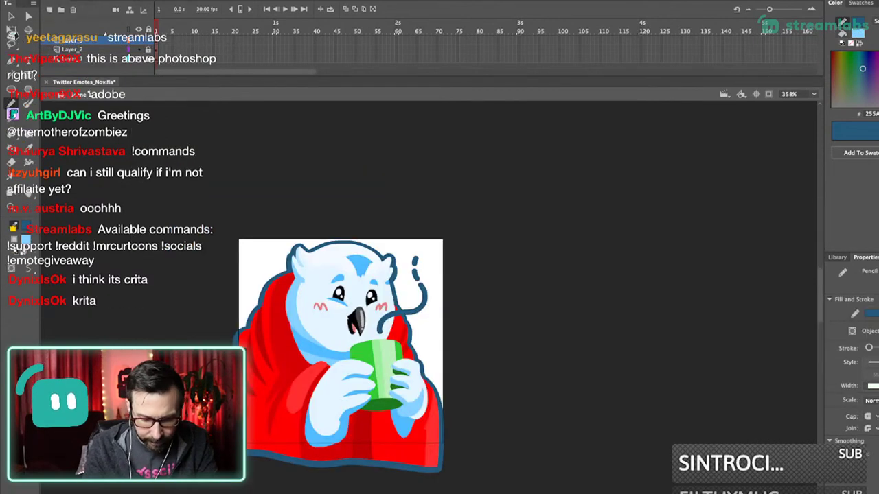
pyautogui.hotkey('ctrl', 'a')
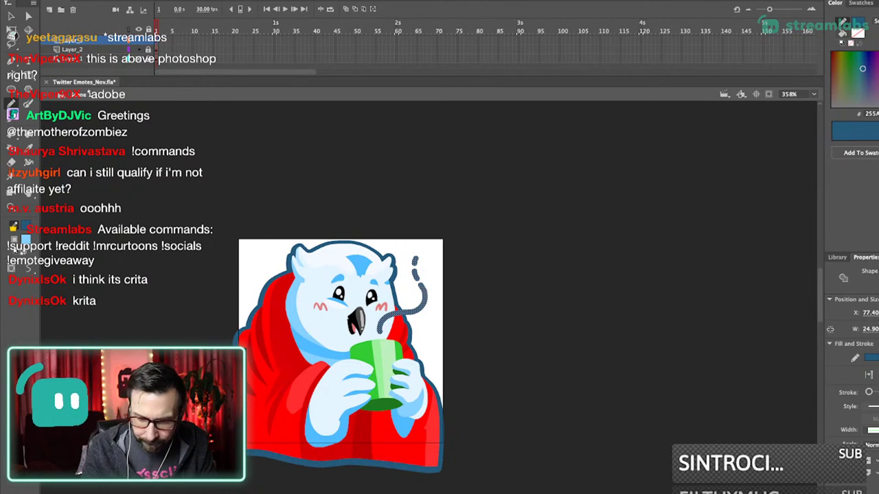
pyautogui.click(326, 432)
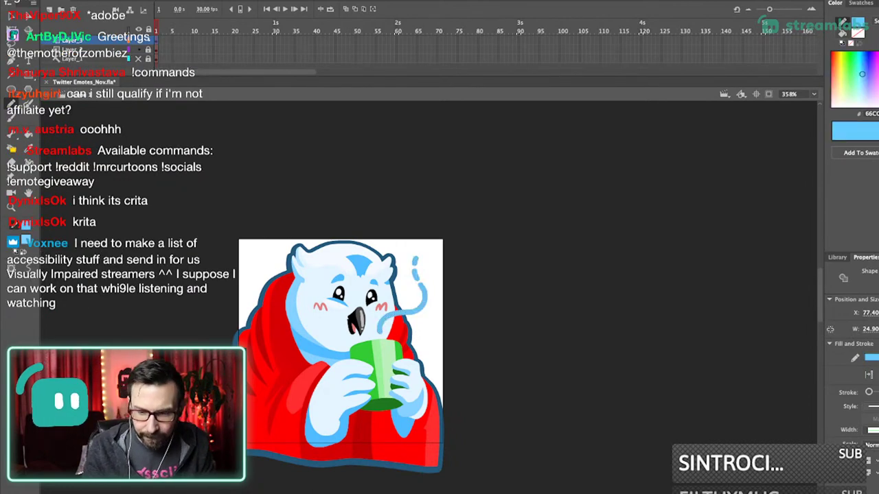
pyautogui.moveTo(861, 76); pyautogui.dragTo(861, 93)
pyautogui.press('Escape')
# - Check the steam at actual size and enlarged, save the file and lock the steam layer
pyautogui.press('super+3')
pyautogui.press('super+1')
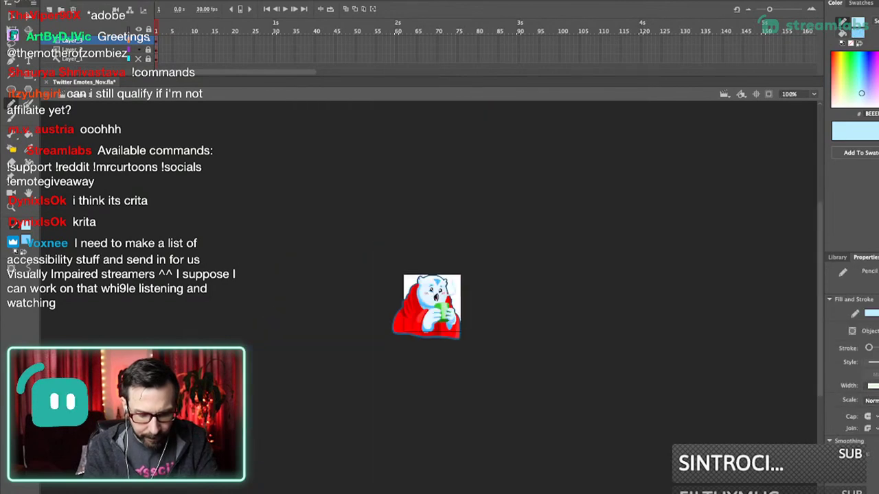
pyautogui.hotkey('ctrl', '=')
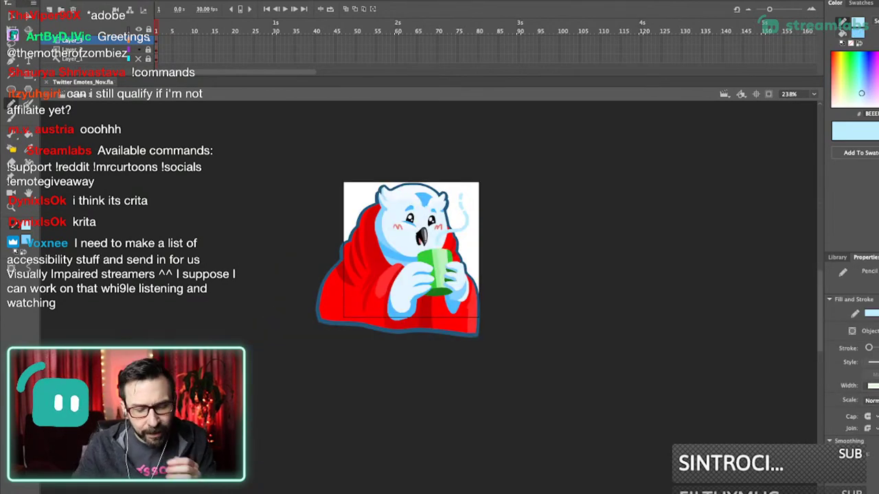
pyautogui.scroll(3, 412, 274)
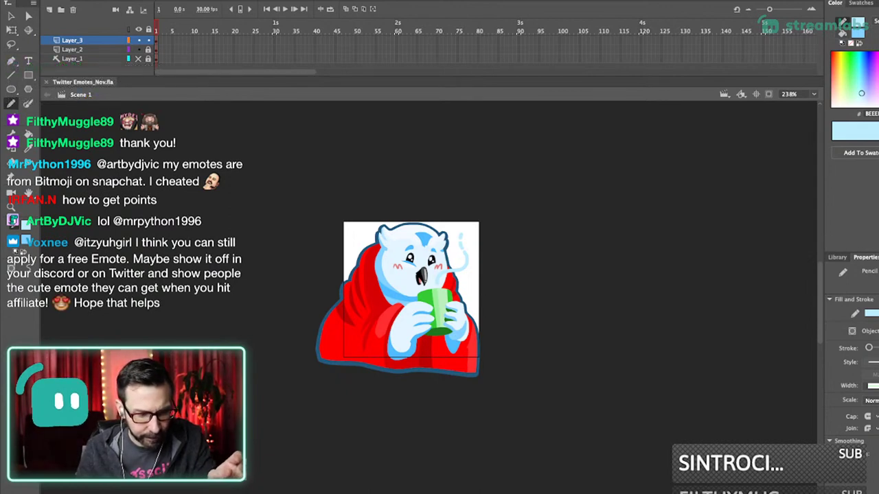
pyautogui.click(148, 40)
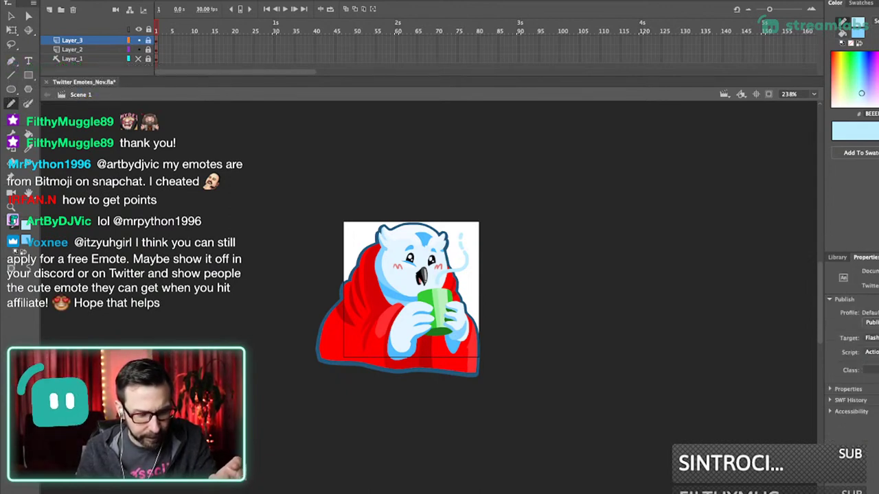
pyautogui.scroll(3, 412, 297)
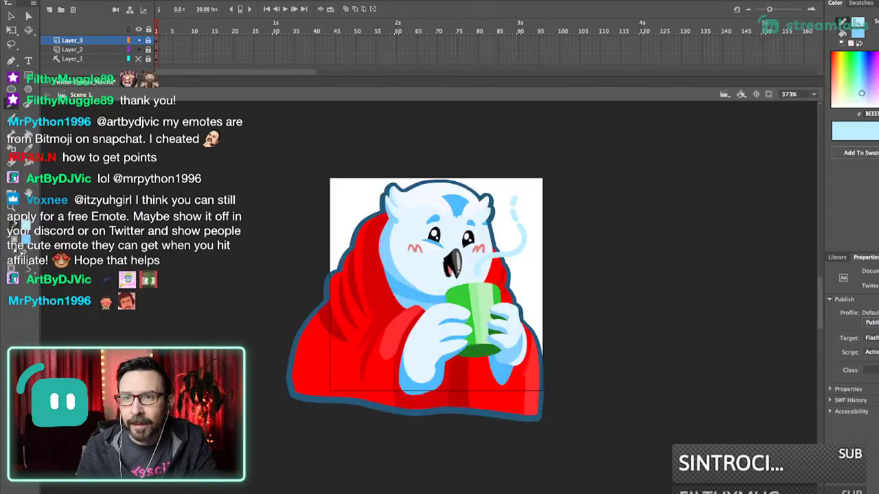
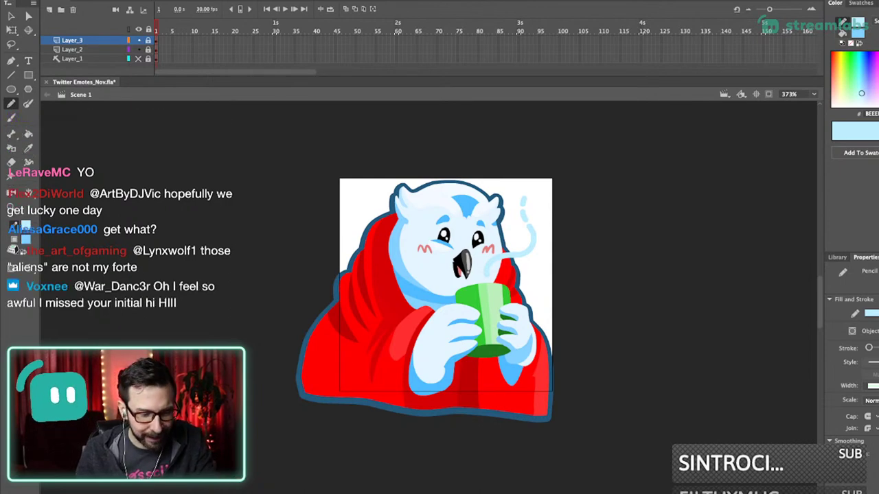
# - Enlarge the timeline, insert blank keyframes at frame 2 on all three layers, and show and unlock Layer_1
pyautogui.moveTo(206, 76); pyautogui.dragTo(206, 106)
pyautogui.click(180, 60)
pyautogui.moveTo(161, 41); pyautogui.dragTo(161, 59)
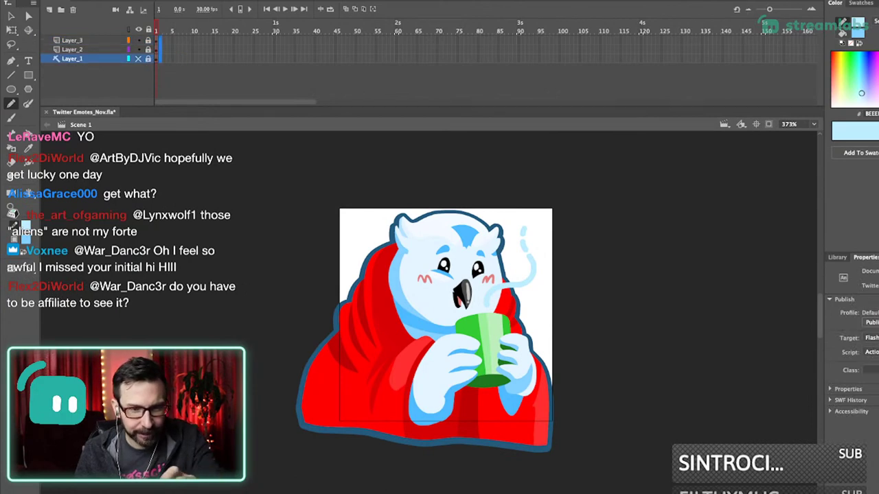
pyautogui.press('F7')
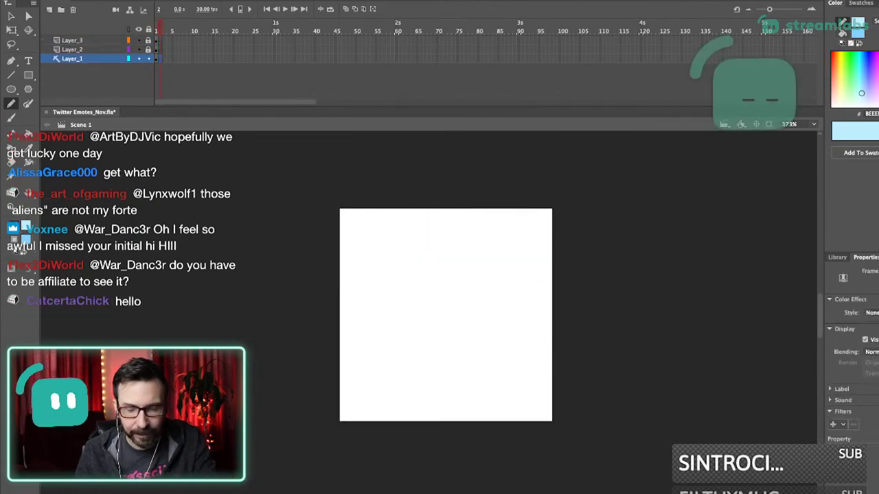
pyautogui.press('Escape')
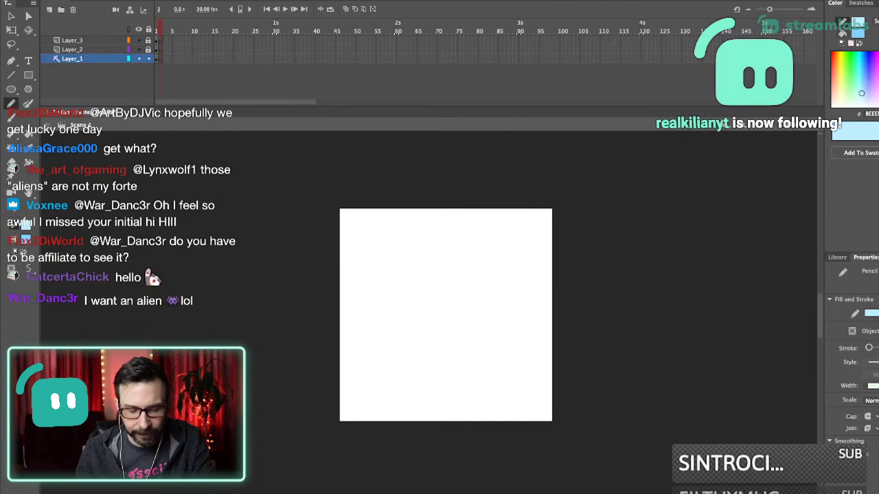
pyautogui.hotkey('ctrl', 'v')
pyautogui.hotkey('ctrl', '1')
pyautogui.hotkey('ctrl', '2')
pyautogui.press('super+minus')
pyautogui.press('super+minus')
pyautogui.press('t')
pyautogui.moveTo(437, 227); pyautogui.dragTo(443, 226)
pyautogui.press('Delete')
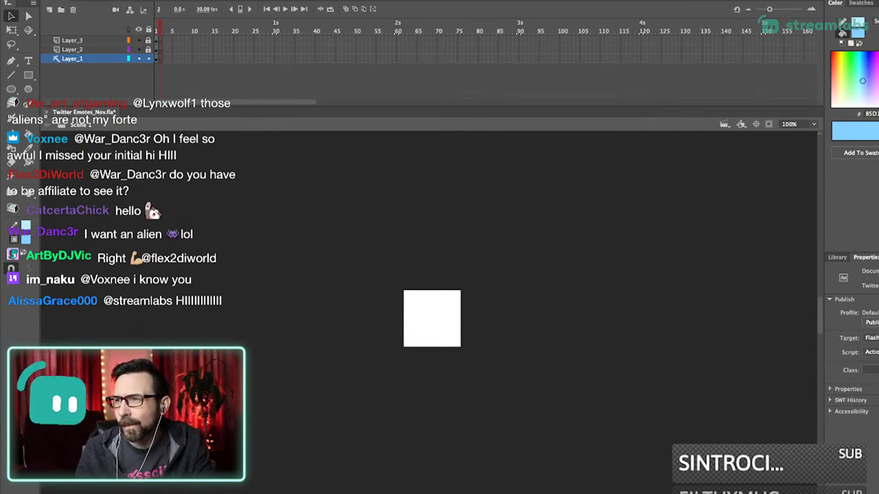
pyautogui.press('super+shift+v')
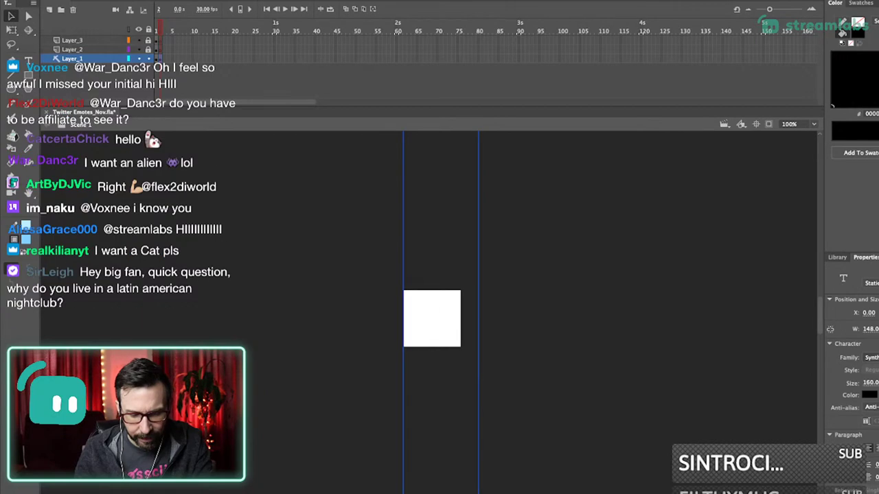
pyautogui.scroll(20, 440, 312)
pyautogui.scroll(-20, 440, 313)
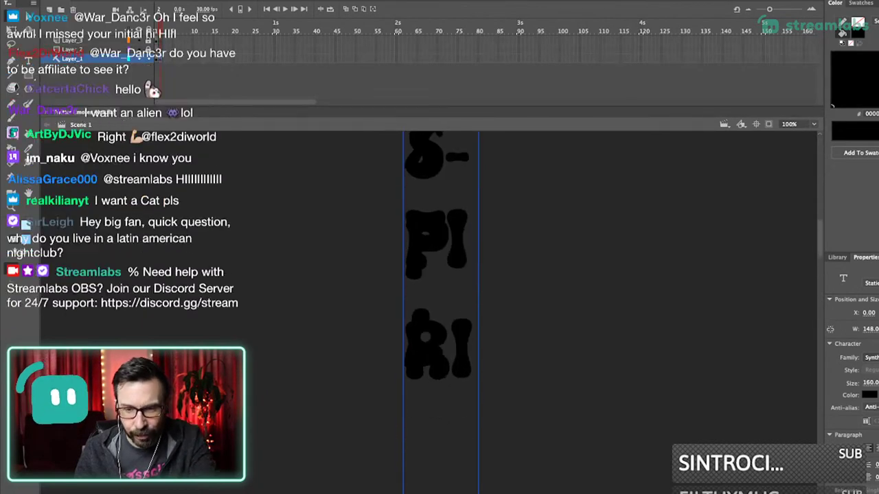
pyautogui.press('Delete')
pyautogui.scroll(8, 439, 313)
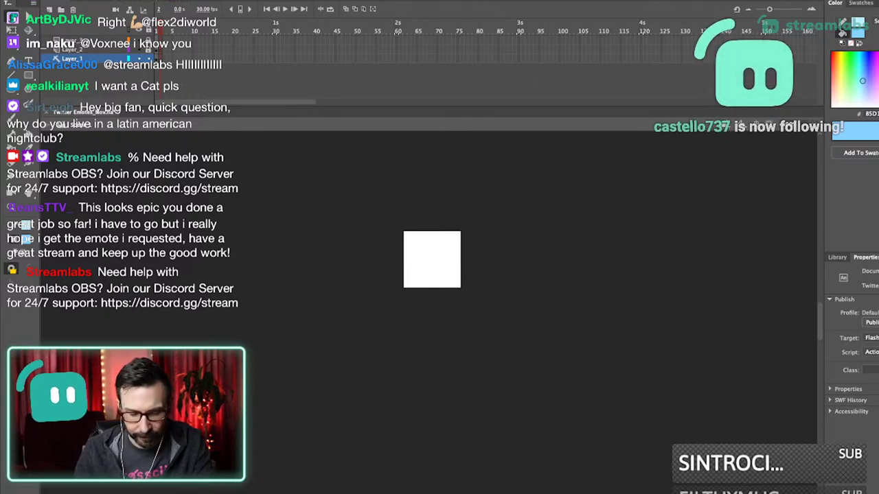
# - Paste the hooded fox screenshot, scale it down to 120 px wide and place it over the canvas
pyautogui.press('super+v')
pyautogui.moveTo(590, 364); pyautogui.dragTo(410, 256)
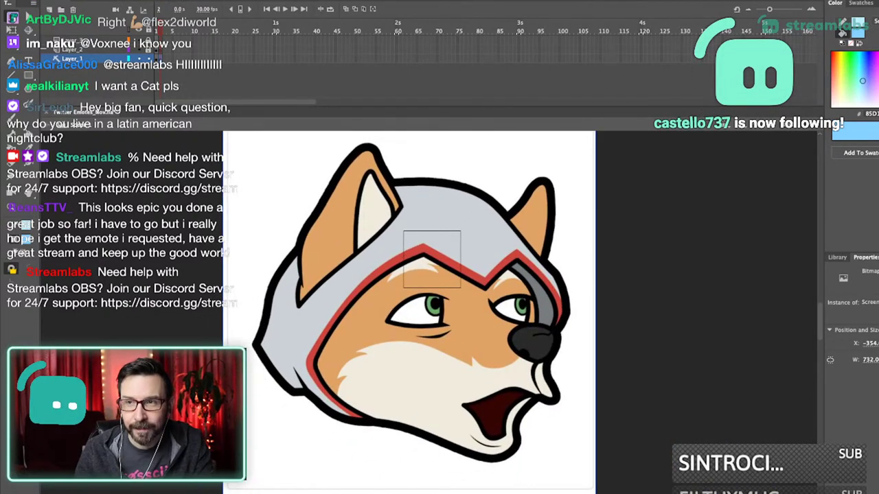
pyautogui.press('q')
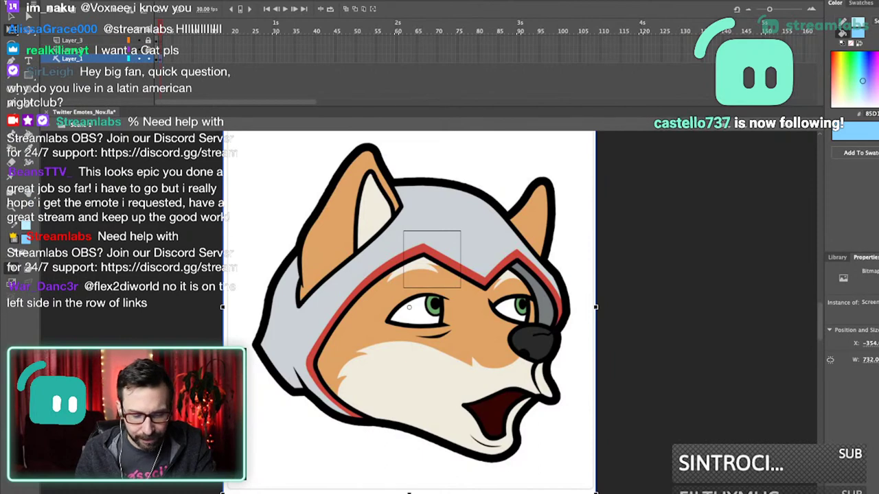
pyautogui.moveTo(481, 206); pyautogui.dragTo(475, 239)
pyautogui.moveTo(588, 152); pyautogui.dragTo(450, 293)
pyautogui.moveTo(416, 345); pyautogui.dragTo(436, 298)
pyautogui.moveTo(470, 245); pyautogui.dragTo(454, 252)
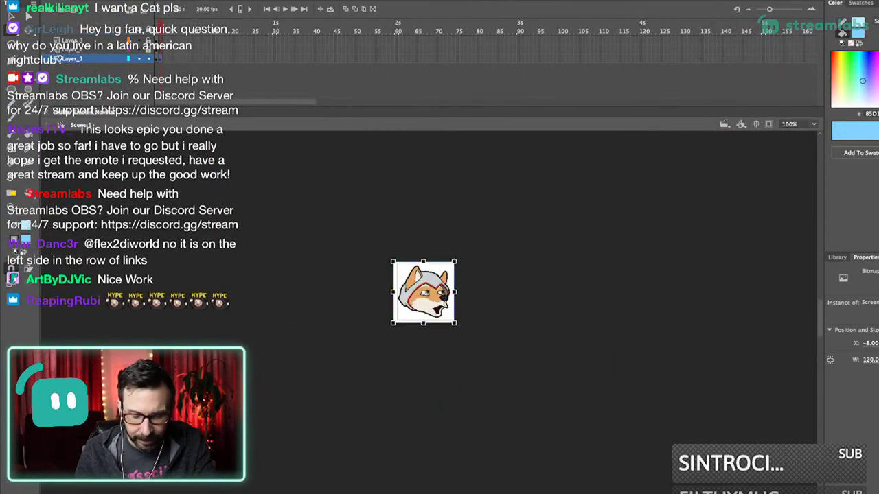
pyautogui.scroll(5, 440, 316)
pyautogui.moveTo(374, 222); pyautogui.dragTo(453, 213)
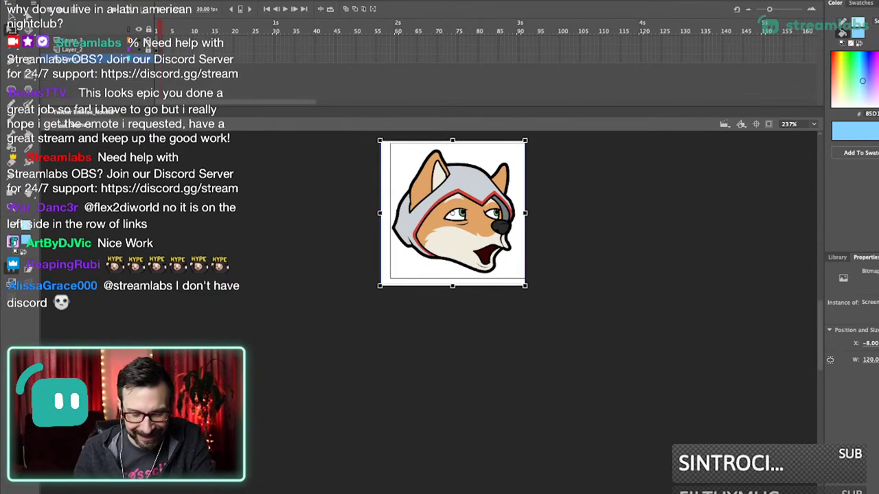
pyautogui.moveTo(452, 213); pyautogui.dragTo(447, 269)
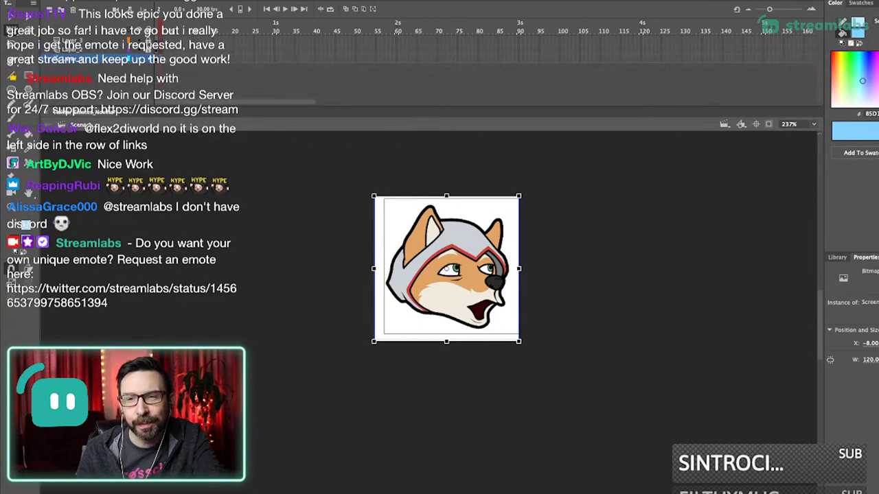
# - Undo the scaling and pasting of the hooded fox image
pyautogui.press('super+z')
pyautogui.press('super+z')
pyautogui.press('super+z')
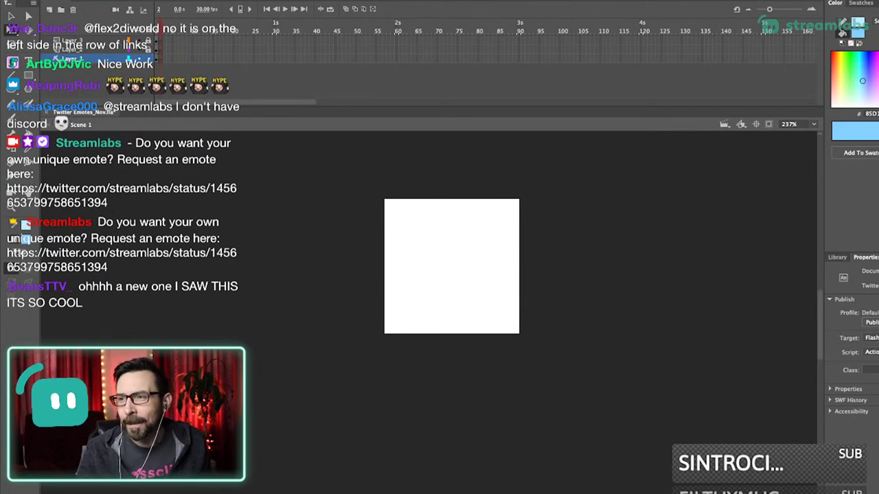
# - Sketch a tall oval head narrowing toward the chin in light blue brush, with a curved vertical guideline through the face
pyautogui.scroll(2, 444, 286)
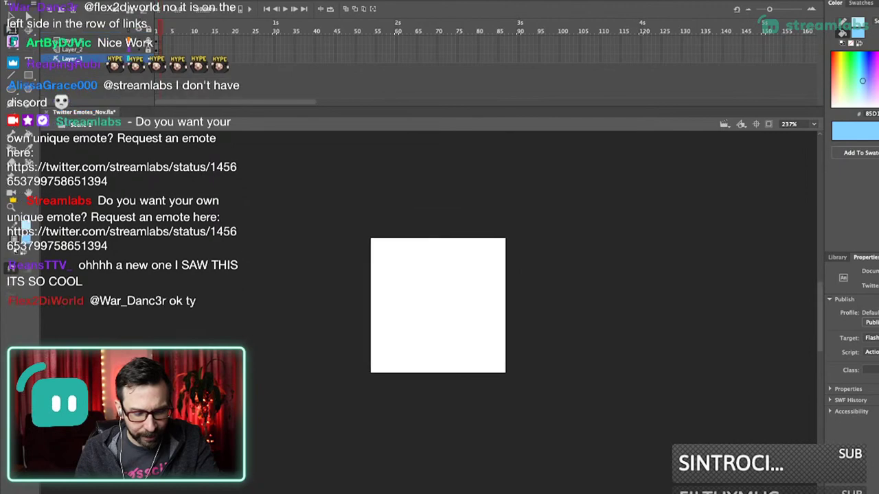
pyautogui.scroll(3, 440, 306)
pyautogui.scroll(2, 421, 289)
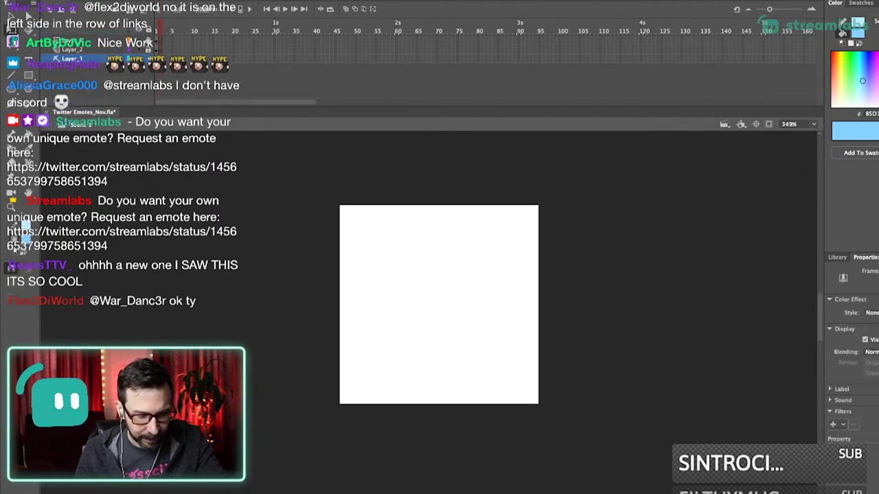
pyautogui.scroll(2, 467, 304)
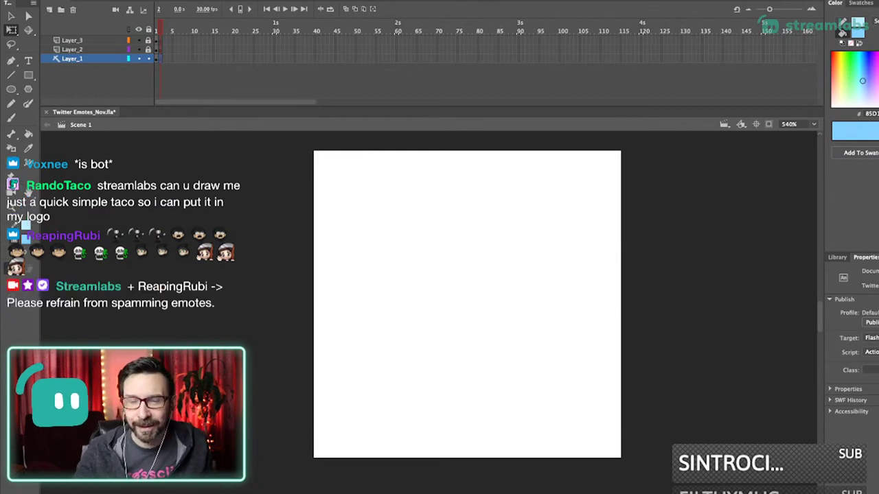
pyautogui.scroll(1, 467, 304)
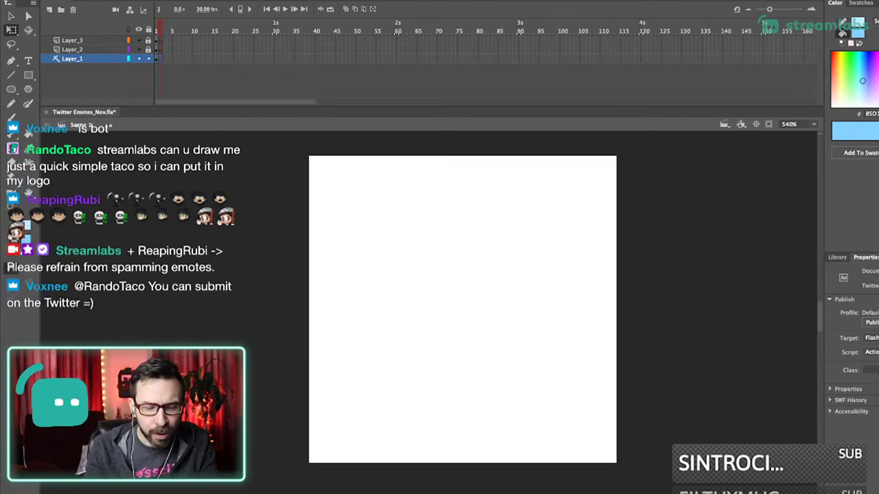
pyautogui.scroll(-1, 462, 309)
pyautogui.press('b')
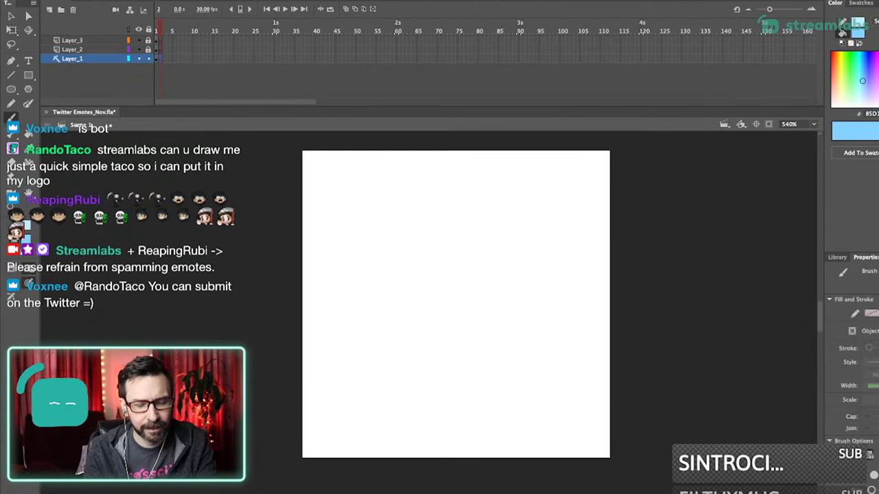
pyautogui.moveTo(409, 197); pyautogui.dragTo(421, 321)
pyautogui.press('super+z')
pyautogui.moveTo(388, 204); pyautogui.dragTo(394, 295)
pyautogui.press('super+z')
pyautogui.moveTo(390, 197)
pyautogui.mouseDown()
pyautogui.moveTo(348, 260)
pyautogui.moveTo(371, 324)
pyautogui.mouseUp()
pyautogui.moveTo(451, 220)
pyautogui.mouseDown()
pyautogui.moveTo(440, 329)
pyautogui.moveTo(359, 276)
pyautogui.moveTo(411, 344)
pyautogui.mouseUp()
pyautogui.moveTo(353, 229); pyautogui.dragTo(364, 322)
pyautogui.moveTo(415, 199); pyautogui.dragTo(410, 370)
# - Select the whole head sketch and transform it so the head fits in the canvas's upper-left area
pyautogui.press('v')
pyautogui.moveTo(333, 176); pyautogui.dragTo(478, 386)
pyautogui.press('q')
pyautogui.moveTo(461, 193)
pyautogui.mouseDown()
pyautogui.moveTo(453, 204)
pyautogui.moveTo(431, 191)
pyautogui.moveTo(449, 155)
pyautogui.mouseUp()
pyautogui.moveTo(446, 223); pyautogui.dragTo(453, 223)
pyautogui.press('Escape')
pyautogui.press('n')
pyautogui.press('b')
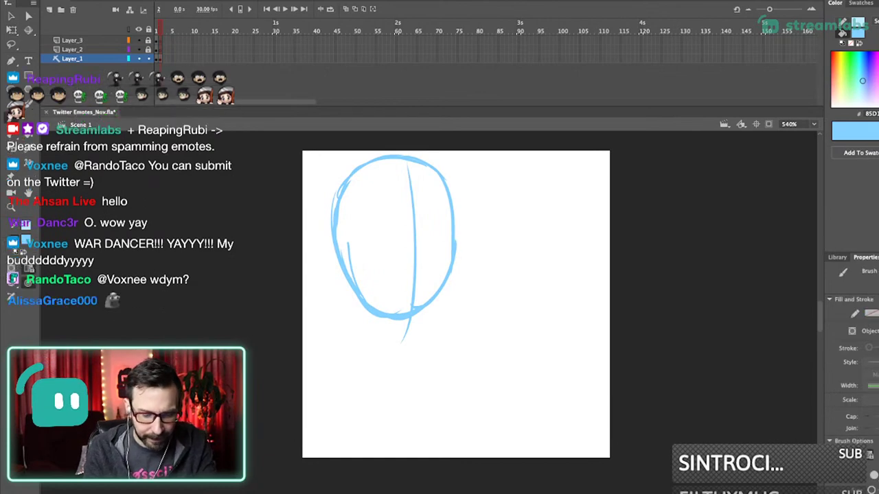
# - Sketch the character's rounded shoulder and outer arm, the front arm bent at the elbow, and a circle for its hand
pyautogui.hotkey('ctrl', 'z')
pyautogui.hotkey('ctrl', 'z')
pyautogui.moveTo(360, 310)
pyautogui.mouseDown()
pyautogui.moveTo(325, 294)
pyautogui.moveTo(339, 394)
pyautogui.mouseUp()
pyautogui.moveTo(320, 323); pyautogui.dragTo(332, 397)
pyautogui.moveTo(422, 309); pyautogui.dragTo(441, 374)
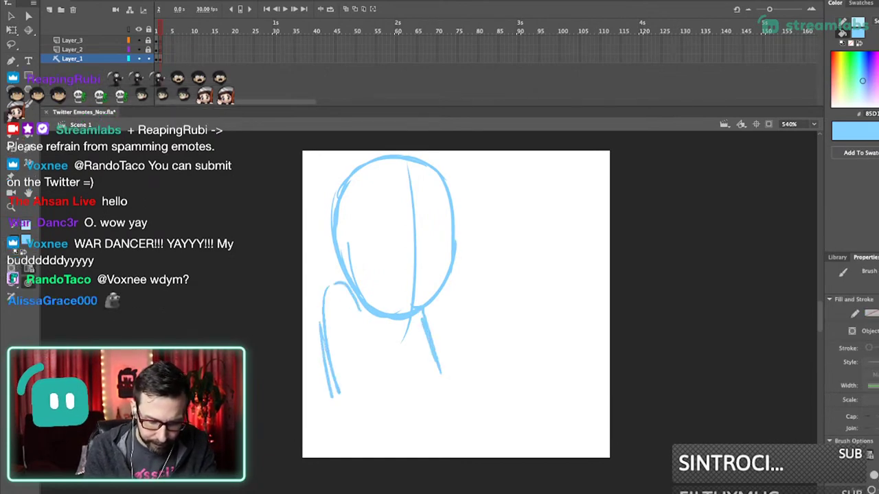
pyautogui.moveTo(474, 337); pyautogui.dragTo(483, 355)
pyautogui.moveTo(490, 314)
pyautogui.mouseDown()
pyautogui.moveTo(509, 340)
pyautogui.moveTo(482, 364)
pyautogui.mouseUp()
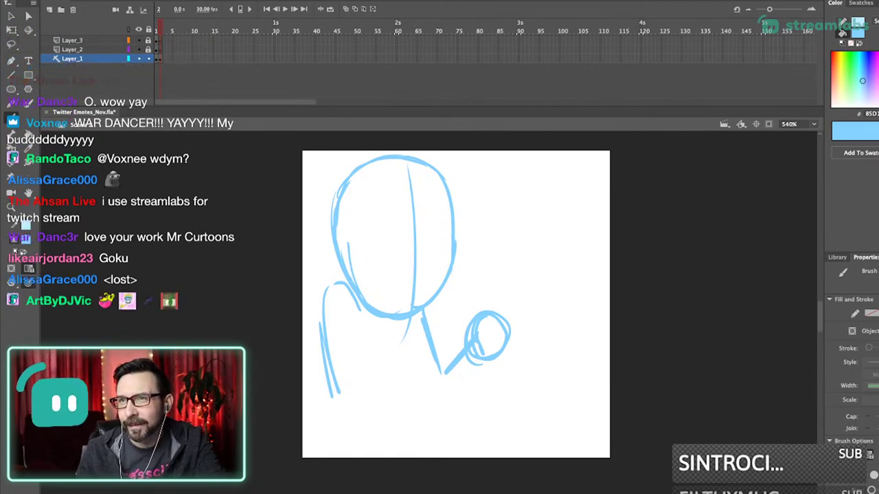
# - Add angular thumb and finger shapes around the hand circle and start the underside of the forearm
pyautogui.moveTo(456, 304); pyautogui.dragTo(462, 306)
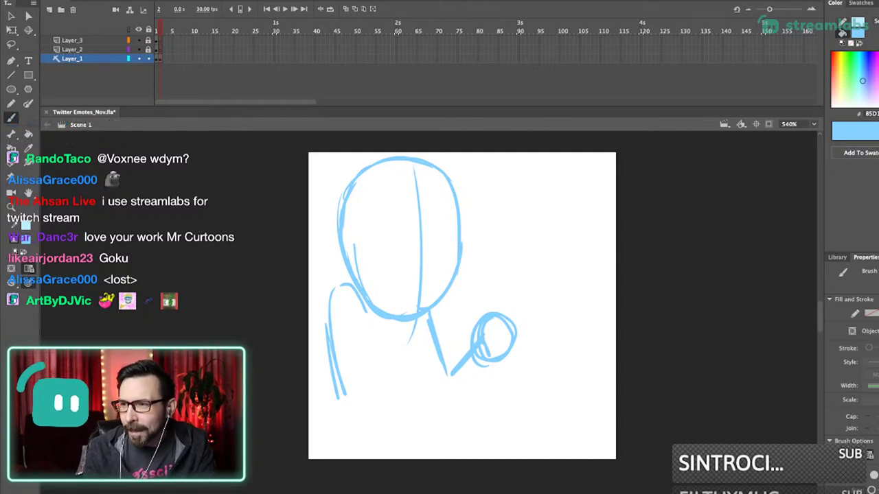
pyautogui.moveTo(462, 305)
pyautogui.mouseDown()
pyautogui.moveTo(479, 293)
pyautogui.moveTo(469, 297)
pyautogui.mouseUp()
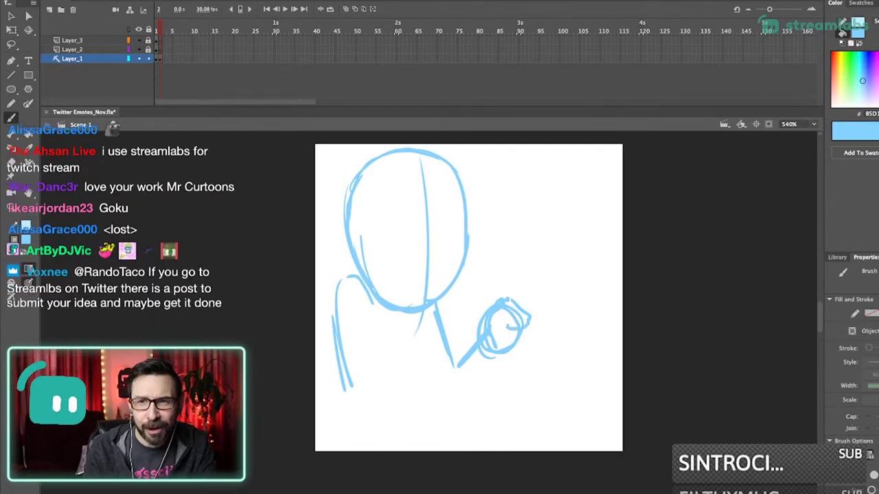
pyautogui.moveTo(526, 314); pyautogui.dragTo(508, 338)
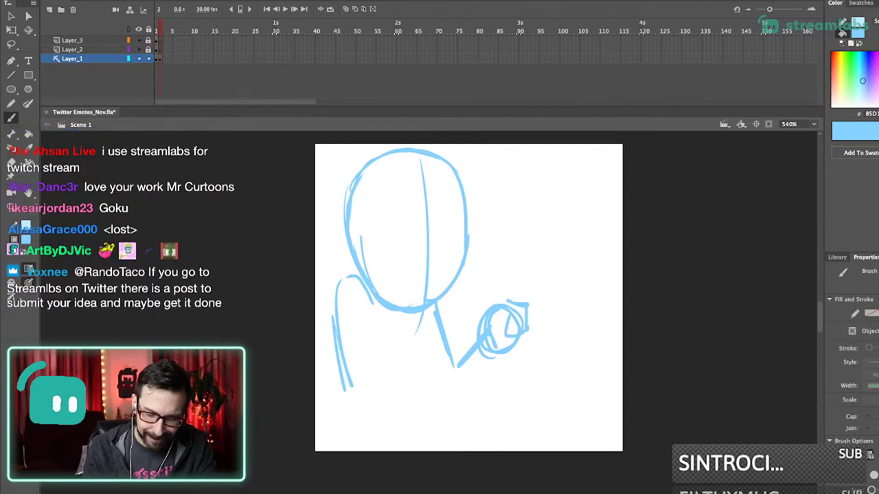
pyautogui.moveTo(526, 322)
pyautogui.mouseDown()
pyautogui.moveTo(539, 352)
pyautogui.moveTo(502, 344)
pyautogui.moveTo(523, 353)
pyautogui.moveTo(471, 399)
pyautogui.mouseUp()
# - Add the body's front and inner arm lines, and erase the rough arm lines below the far shoulder
pyautogui.moveTo(425, 324); pyautogui.dragTo(428, 434)
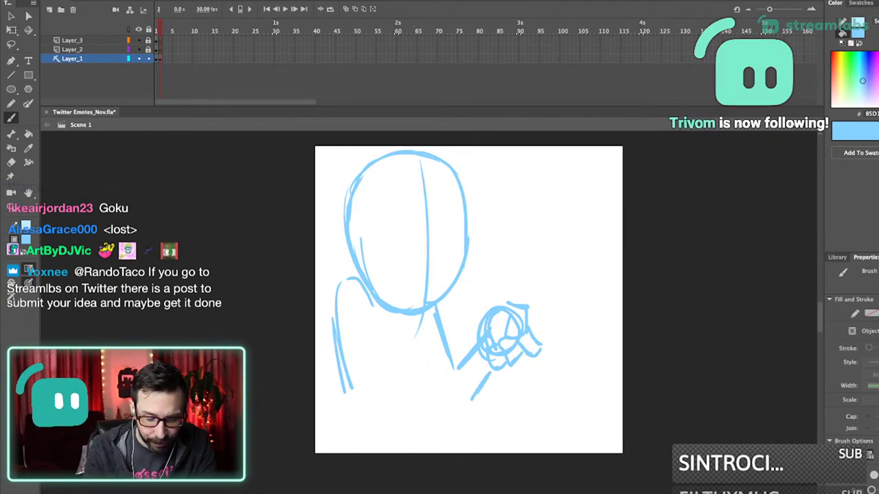
pyautogui.moveTo(368, 323)
pyautogui.mouseDown()
pyautogui.moveTo(383, 423)
pyautogui.moveTo(345, 390)
pyautogui.moveTo(375, 384)
pyautogui.moveTo(382, 419)
pyautogui.mouseUp()
pyautogui.press('e')
pyautogui.moveTo(339, 332); pyautogui.dragTo(345, 393)
pyautogui.moveTo(336, 316); pyautogui.dragTo(348, 388)
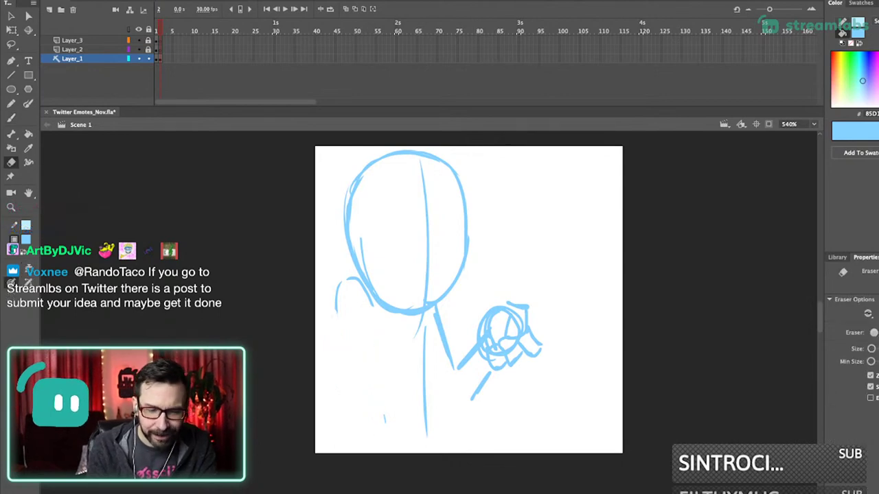
# - Redraw the far arm and torso lines further down the canvas, and extend the raised forearm's underside into an elbow
pyautogui.press('b')
pyautogui.moveTo(339, 280); pyautogui.dragTo(325, 365)
pyautogui.moveTo(337, 298); pyautogui.dragTo(324, 408)
pyautogui.moveTo(364, 331); pyautogui.dragTo(358, 415)
pyautogui.moveTo(423, 329); pyautogui.dragTo(429, 455)
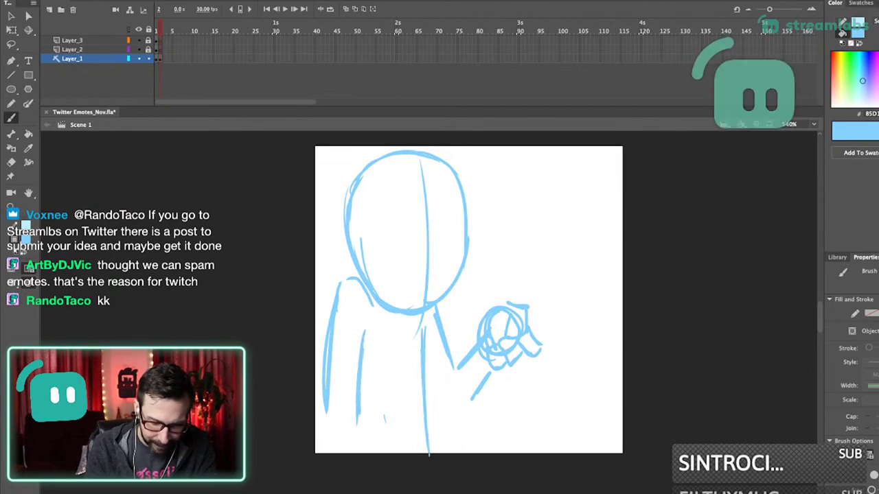
pyautogui.moveTo(489, 374); pyautogui.dragTo(450, 421)
pyautogui.moveTo(419, 389); pyautogui.dragTo(450, 423)
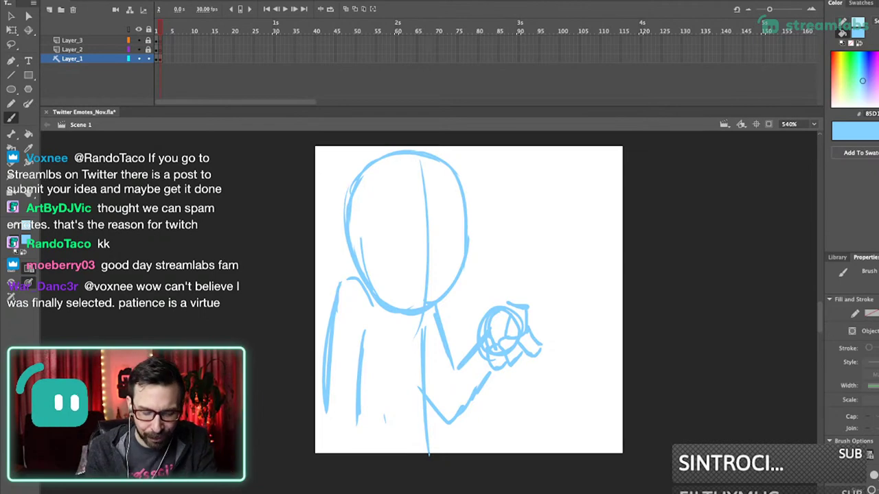
# - Rough in a boxy object in front of the outstretched hand
pyautogui.moveTo(473, 302)
pyautogui.mouseDown()
pyautogui.moveTo(464, 316)
pyautogui.moveTo(469, 308)
pyautogui.mouseUp()
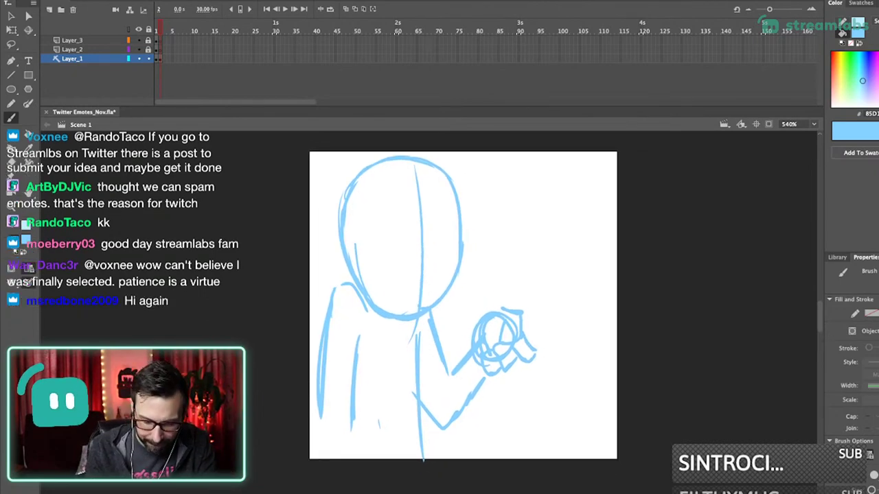
pyautogui.moveTo(508, 310); pyautogui.dragTo(560, 300)
pyautogui.moveTo(567, 306)
pyautogui.mouseDown()
pyautogui.moveTo(558, 352)
pyautogui.moveTo(535, 355)
pyautogui.mouseUp()
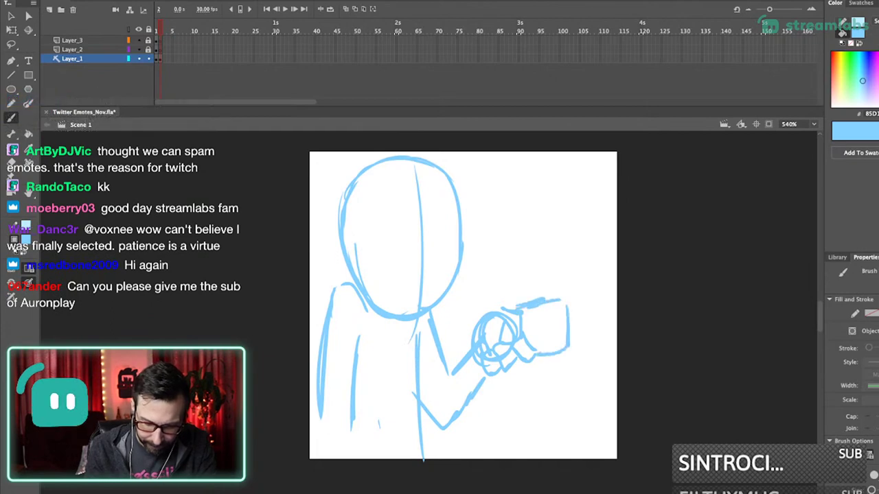
pyautogui.moveTo(570, 314); pyautogui.dragTo(617, 353)
pyautogui.hotkey('ctrl', 'z')
pyautogui.hotkey('ctrl', 'z')
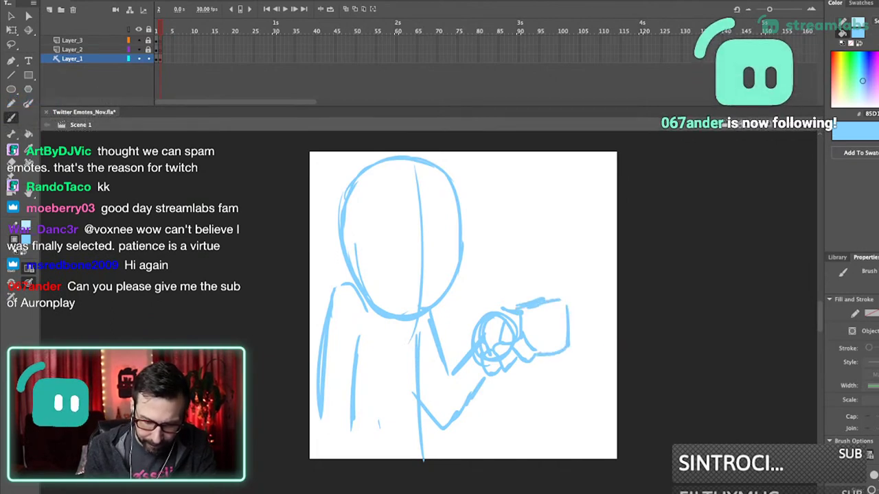
# - Rework the held object into a round-ended barrel with a drop beneath it, and sketch the cuff and sleeve hanging from the forearm
pyautogui.moveTo(531, 309); pyautogui.dragTo(537, 360)
pyautogui.moveTo(560, 305)
pyautogui.mouseDown()
pyautogui.moveTo(555, 359)
pyautogui.moveTo(570, 300)
pyautogui.moveTo(593, 296)
pyautogui.moveTo(548, 335)
pyautogui.mouseUp()
pyautogui.moveTo(550, 328)
pyautogui.mouseDown()
pyautogui.moveTo(593, 326)
pyautogui.moveTo(586, 382)
pyautogui.moveTo(583, 351)
pyautogui.moveTo(573, 396)
pyautogui.moveTo(582, 354)
pyautogui.mouseUp()
pyautogui.hotkey('ctrl', 'z')
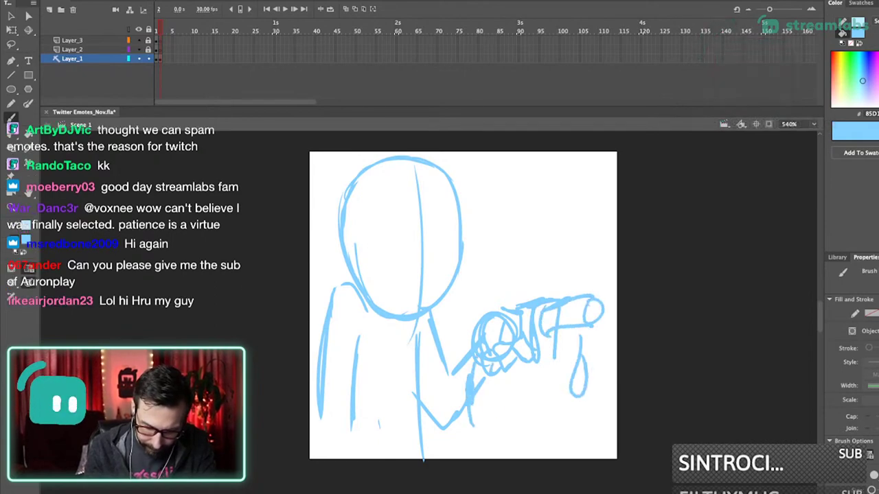
pyautogui.moveTo(493, 374)
pyautogui.mouseDown()
pyautogui.moveTo(471, 404)
pyautogui.moveTo(459, 469)
pyautogui.mouseUp()
pyautogui.moveTo(473, 409); pyautogui.dragTo(477, 467)
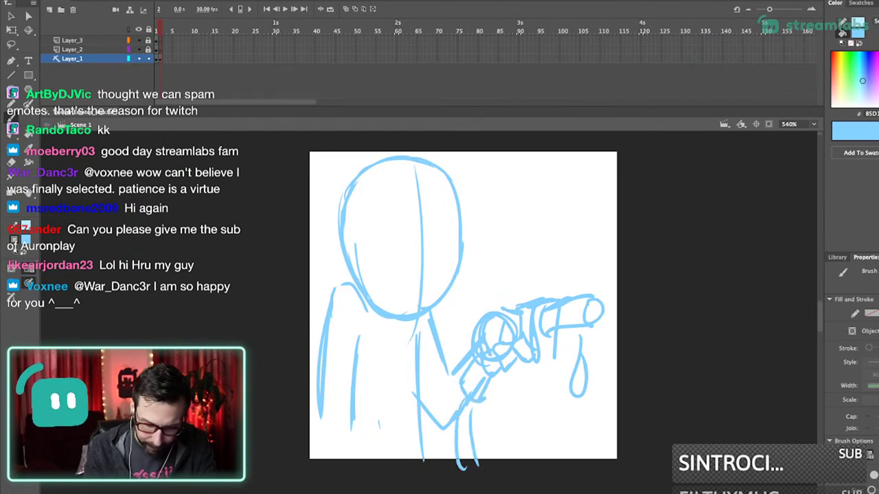
# - Sketch large slanted almond eyes, a small curved mark below the near eye and two small bumps on top of the head
pyautogui.moveTo(399, 215)
pyautogui.mouseDown()
pyautogui.moveTo(381, 198)
pyautogui.moveTo(370, 228)
pyautogui.moveTo(398, 246)
pyautogui.mouseUp()
pyautogui.moveTo(385, 193); pyautogui.dragTo(410, 242)
pyautogui.moveTo(389, 242); pyautogui.dragTo(407, 248)
pyautogui.moveTo(445, 214)
pyautogui.mouseDown()
pyautogui.moveTo(434, 237)
pyautogui.moveTo(463, 201)
pyautogui.mouseUp()
pyautogui.moveTo(471, 200)
pyautogui.mouseDown()
pyautogui.moveTo(472, 212)
pyautogui.moveTo(432, 239)
pyautogui.mouseUp()
pyautogui.moveTo(463, 200)
pyautogui.mouseDown()
pyautogui.moveTo(442, 247)
pyautogui.moveTo(467, 197)
pyautogui.mouseUp()
pyautogui.press('super+z')
pyautogui.press('super+z')
pyautogui.press('super+z')
pyautogui.moveTo(432, 235)
pyautogui.mouseDown()
pyautogui.moveTo(455, 199)
pyautogui.moveTo(438, 249)
pyautogui.mouseUp()
pyautogui.moveTo(430, 232); pyautogui.dragTo(441, 239)
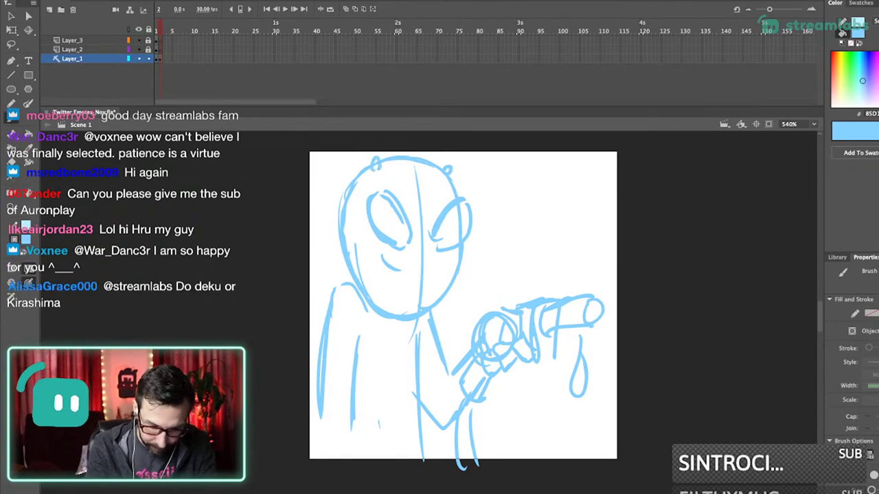
# - Strengthen the front arm and lower torso lines, and add a small oval emblem on the chest
pyautogui.moveTo(434, 329); pyautogui.dragTo(450, 380)
pyautogui.moveTo(416, 348)
pyautogui.mouseDown()
pyautogui.moveTo(402, 353)
pyautogui.moveTo(417, 348)
pyautogui.mouseUp()
pyautogui.moveTo(417, 370); pyautogui.dragTo(427, 460)
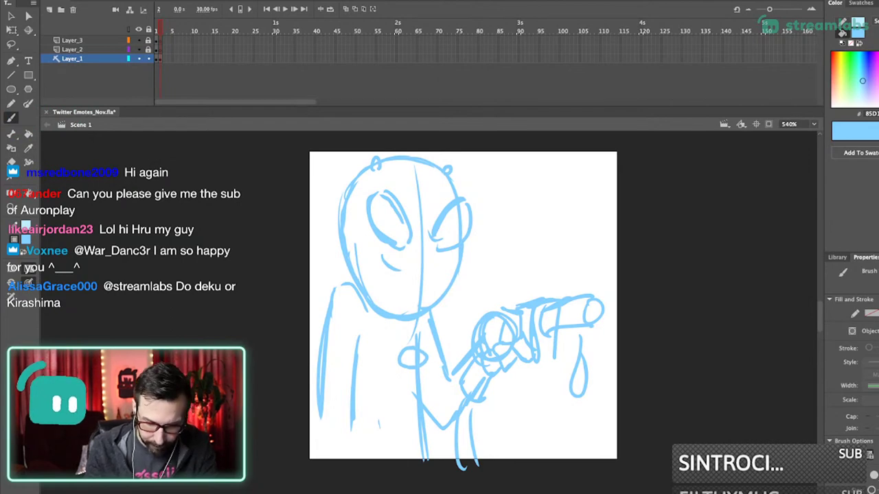
# - Check the alien sketch at actual size and slightly enlarged
pyautogui.scroll(1, 463, 306)
pyautogui.scroll(2, 463, 306)
pyautogui.scroll(-2, 463, 306)
pyautogui.scroll(1, 443, 324)
pyautogui.press('super+1')
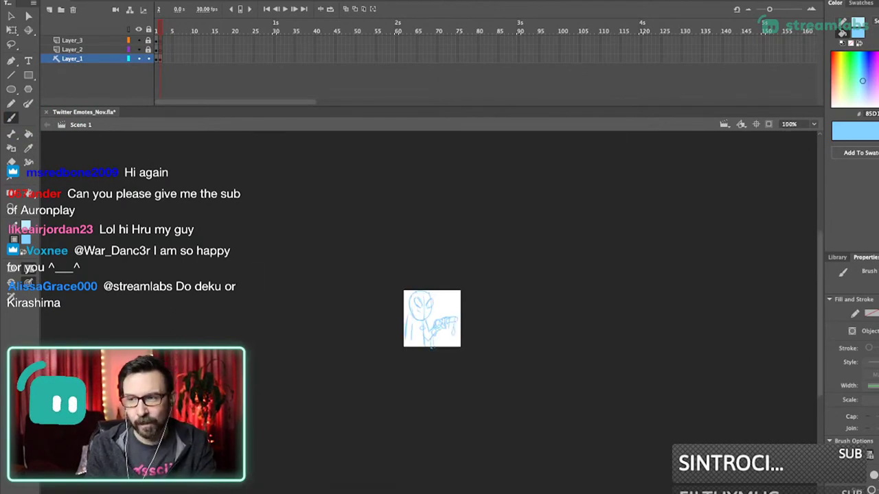
pyautogui.moveTo(348, 226); pyautogui.dragTo(511, 427)
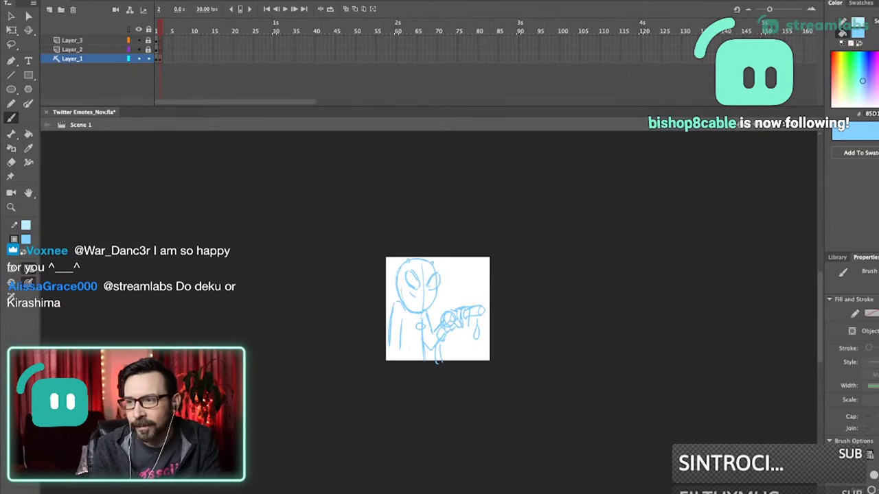
# - Enlarge the whole alien sketch and shift it down so the head fills more of the canvas
pyautogui.moveTo(438, 309); pyautogui.dragTo(449, 297)
pyautogui.scroll(-2, 450, 297)
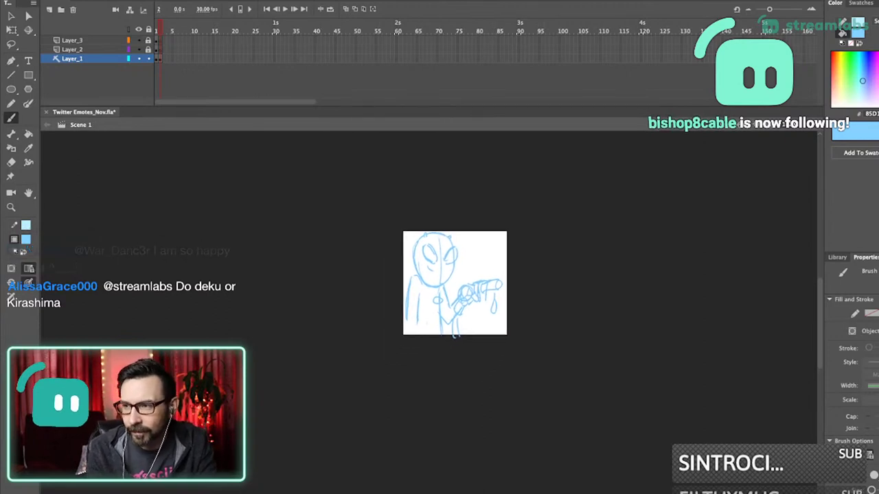
pyautogui.scroll(-2, 456, 283)
pyautogui.moveTo(444, 286); pyautogui.dragTo(444, 284)
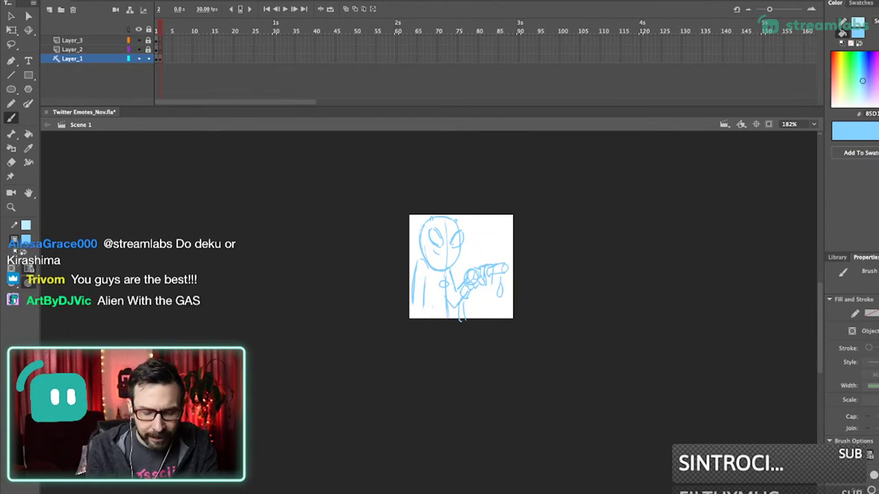
pyautogui.scroll(5, 457, 244)
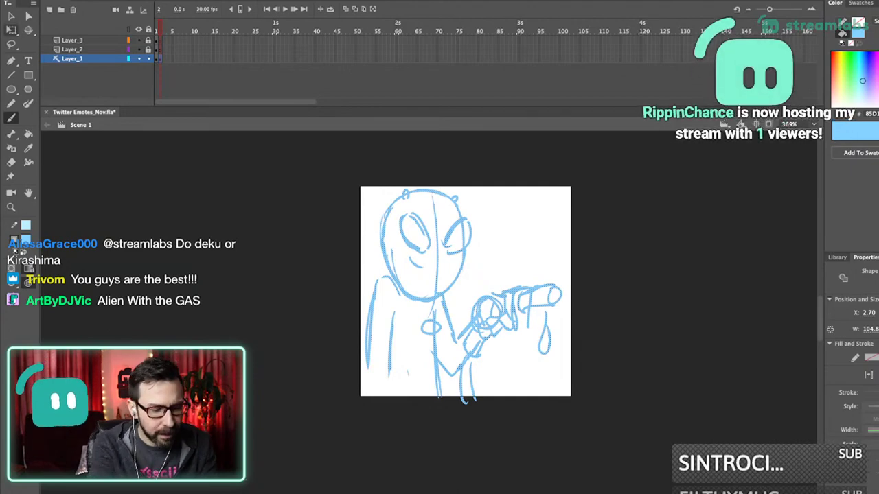
pyautogui.press('q')
pyautogui.moveTo(562, 404); pyautogui.dragTo(587, 432)
pyautogui.moveTo(443, 282)
pyautogui.mouseDown()
pyautogui.moveTo(457, 282)
pyautogui.moveTo(457, 297)
pyautogui.mouseUp()
pyautogui.hotkey('shift', 'Down')
pyautogui.hotkey('shift', 'Down')
pyautogui.hotkey('shift', 'Down')
pyautogui.hotkey('shift', 'Right')
pyautogui.hotkey('shift', 'Left')
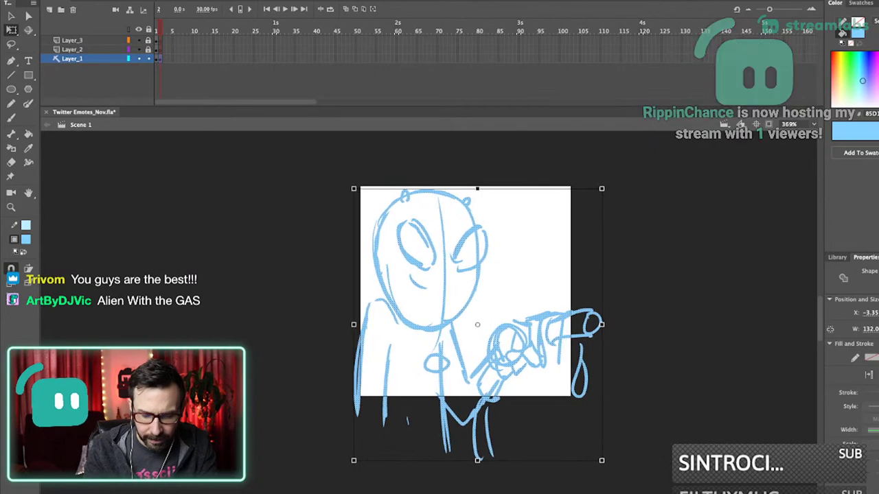
pyautogui.hotkey('shift', 'Right')
pyautogui.hotkey('shift', 'Down')
pyautogui.hotkey('shift', 'Up')
pyautogui.hotkey('shift', 'Up')
pyautogui.hotkey('shift', 'Down')
pyautogui.press('Escape')
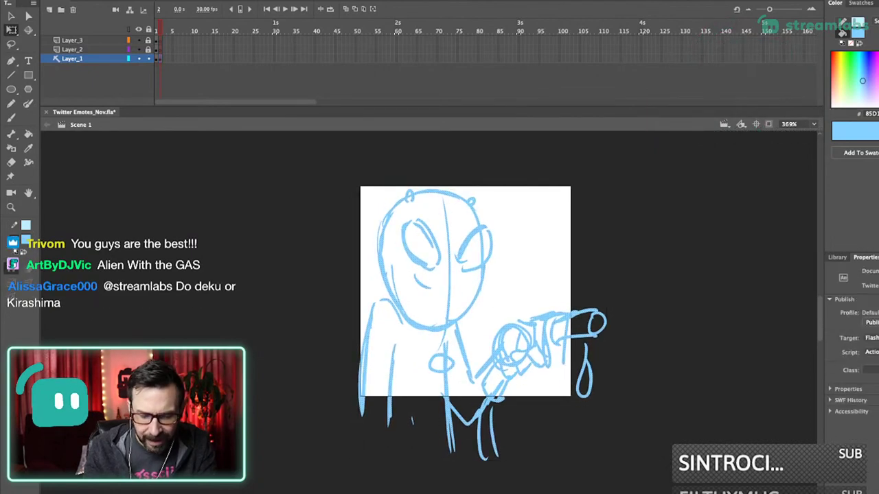
# - Select the forearm, hand and held device of the sketch and nudge them left and up toward the body
pyautogui.press('l')
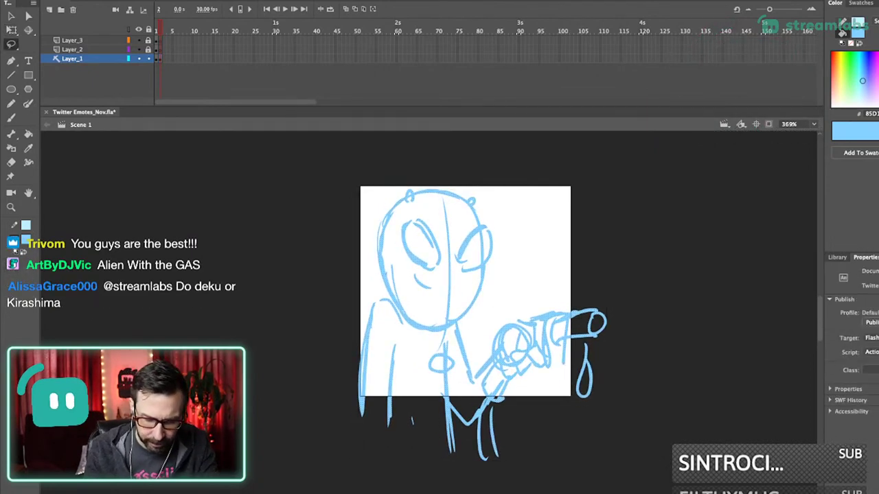
pyautogui.moveTo(456, 425)
pyautogui.mouseDown()
pyautogui.moveTo(638, 294)
pyautogui.moveTo(635, 370)
pyautogui.mouseUp()
pyautogui.moveTo(625, 369)
pyautogui.mouseDown()
pyautogui.moveTo(611, 382)
pyautogui.moveTo(501, 309)
pyautogui.moveTo(625, 309)
pyautogui.mouseUp()
pyautogui.press('Left')
pyautogui.press('Left')
pyautogui.press('Left')
pyautogui.press('Left')
pyautogui.press('Left')
pyautogui.press('Left')
pyautogui.press('Left')
pyautogui.press('Left')
pyautogui.press('Left')
pyautogui.press('Left')
pyautogui.press('Up')
pyautogui.press('Up')
pyautogui.press('Up')
pyautogui.press('Up')
pyautogui.press('Up')
pyautogui.press('Up')
pyautogui.press('Up')
pyautogui.press('Up')
pyautogui.press('Up')
pyautogui.press('Up')
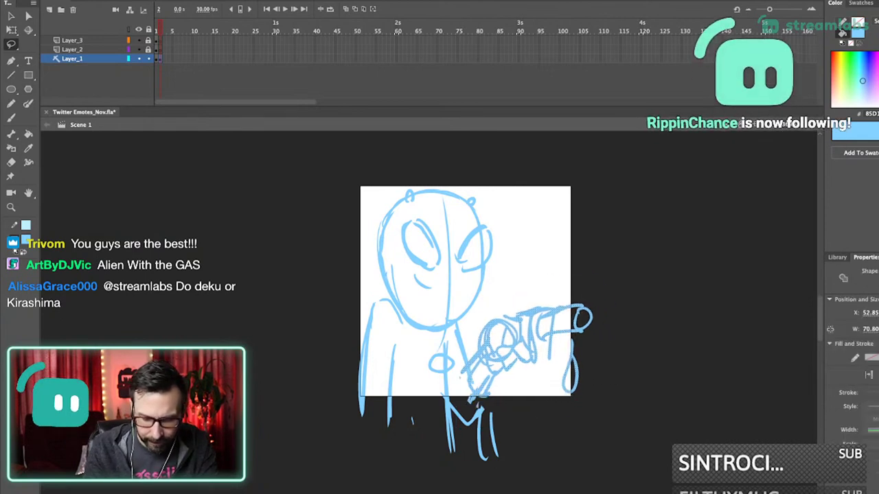
# - Narrow the hand and device horizontally and move them closer to the torso, inside the canvas edge
pyautogui.press('q')
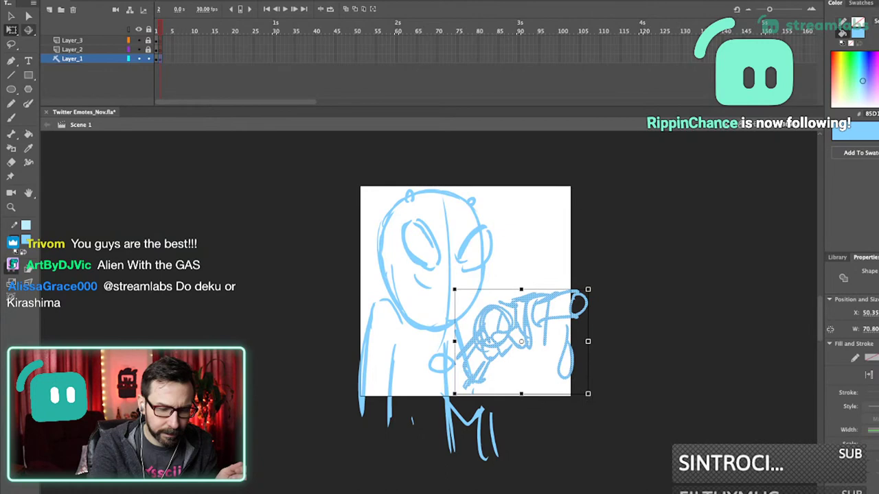
pyautogui.moveTo(588, 341); pyautogui.dragTo(573, 341)
pyautogui.moveTo(469, 341); pyautogui.dragTo(472, 341)
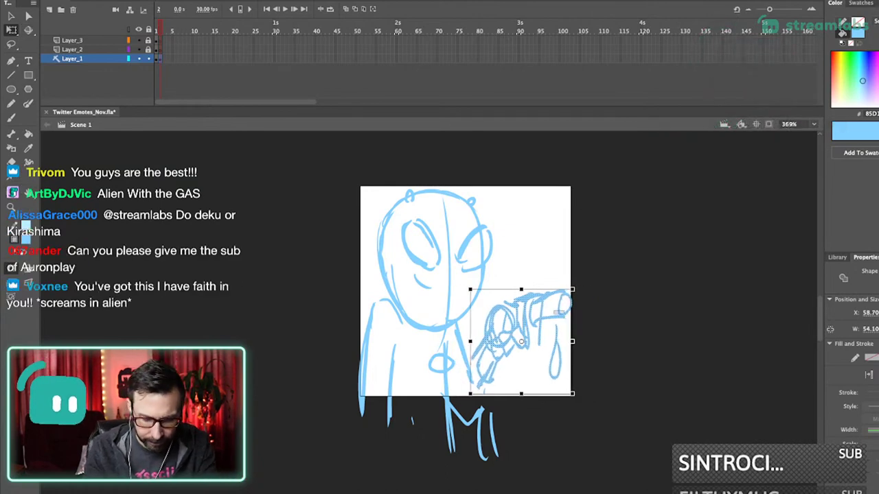
pyautogui.moveTo(522, 323); pyautogui.dragTo(512, 322)
pyautogui.press('Escape')
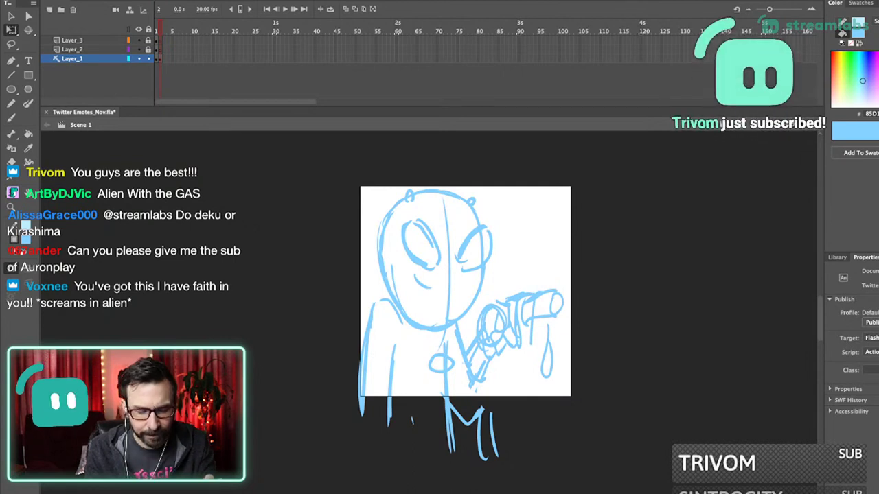
# - Delete the body, arm and held device below the head, and redraw the missing jaw outline
pyautogui.press('l')
pyautogui.moveTo(580, 420)
pyautogui.mouseDown()
pyautogui.moveTo(532, 264)
pyautogui.moveTo(343, 385)
pyautogui.mouseUp()
pyautogui.press('Delete')
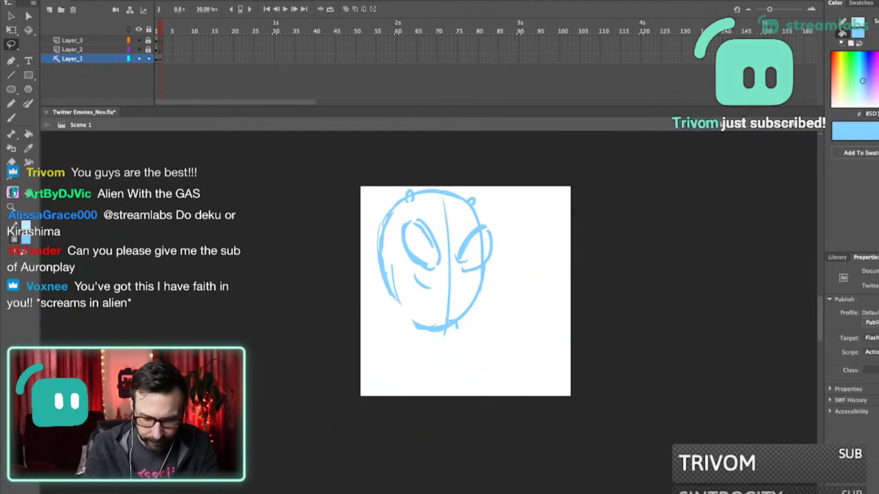
pyautogui.press('b')
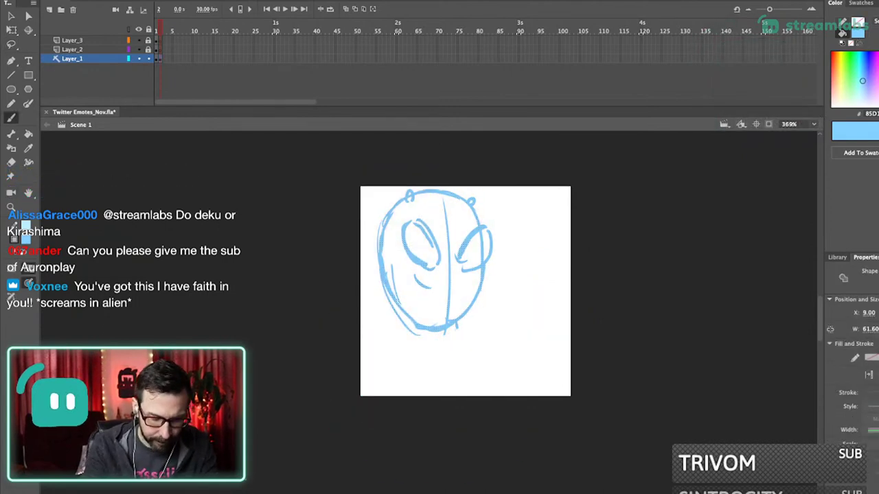
# - Select the whole head sketch, rotate it slightly clockwise and move it toward the canvas centre
pyautogui.hotkey('ctrl', 'a')
pyautogui.press('q')
pyautogui.moveTo(495, 187); pyautogui.dragTo(505, 195)
pyautogui.moveTo(450, 275); pyautogui.dragTo(466, 274)
pyautogui.press('Escape')
# - Try a sloping shoulder and arm, a vertical torso line and a hand of oval fingers beside the chest
pyautogui.press('b')
pyautogui.moveTo(387, 320); pyautogui.dragTo(337, 357)
pyautogui.press('super+z')
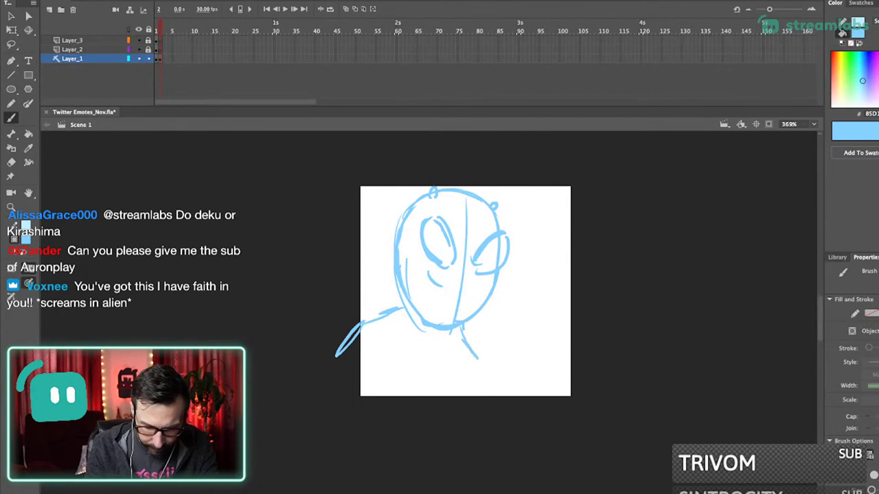
pyautogui.moveTo(495, 349); pyautogui.dragTo(488, 369)
pyautogui.moveTo(465, 330)
pyautogui.mouseDown()
pyautogui.moveTo(470, 393)
pyautogui.moveTo(492, 358)
pyautogui.mouseUp()
pyautogui.hotkey('ctrl', 'z')
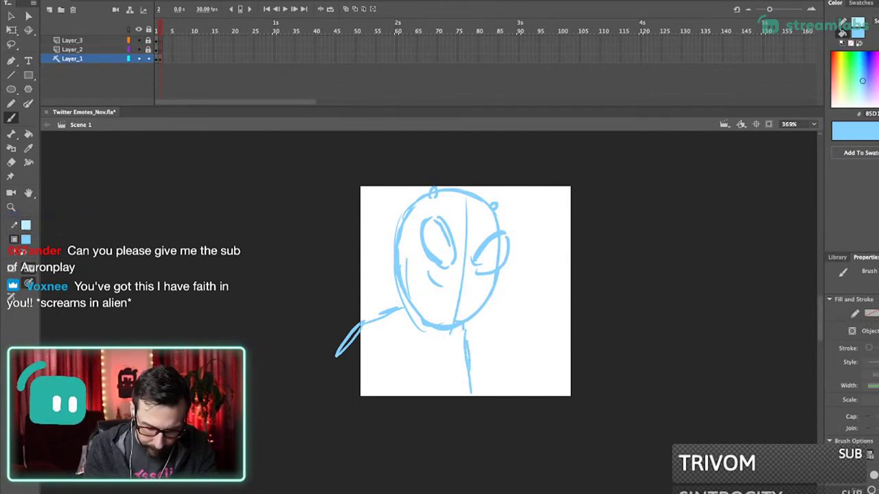
pyautogui.moveTo(501, 359); pyautogui.dragTo(509, 381)
pyautogui.hotkey('ctrl', 'z')
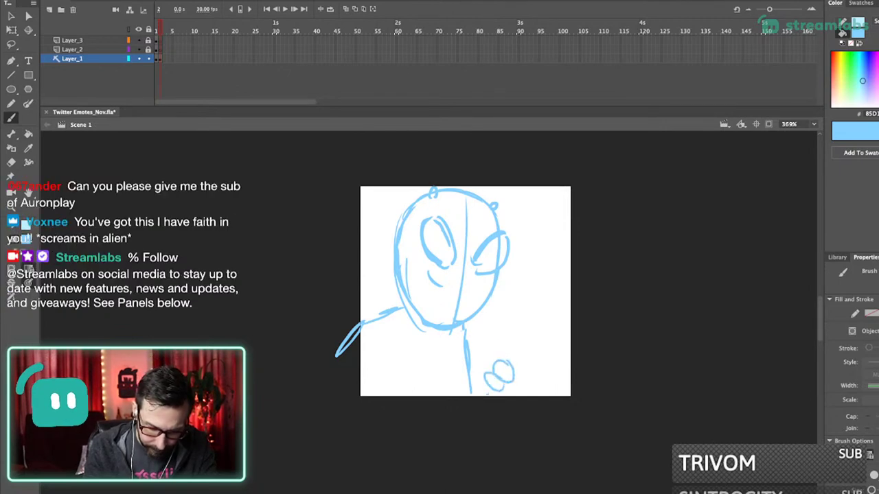
pyautogui.moveTo(484, 349); pyautogui.dragTo(478, 375)
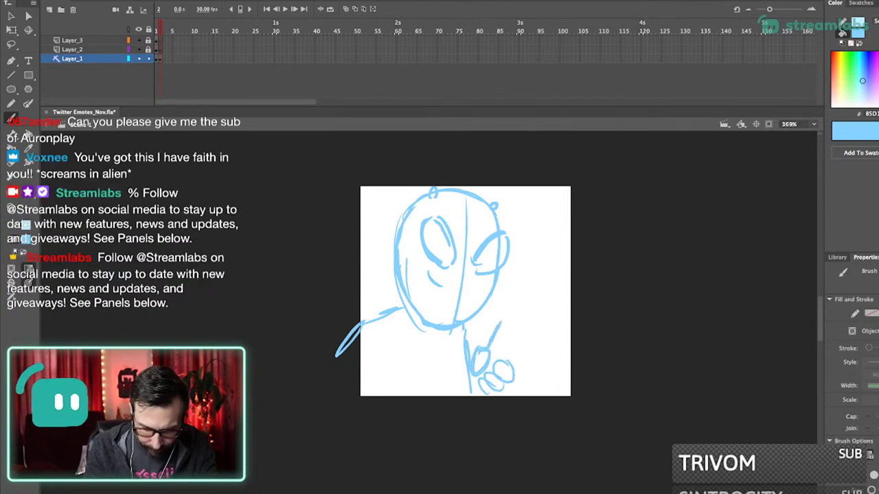
pyautogui.hotkey('ctrl', 'z')
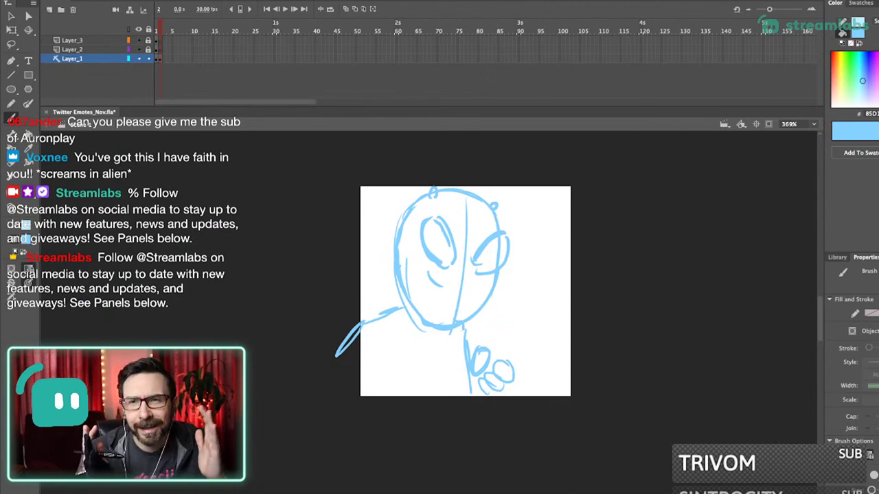
# - Delete the trial arm, torso line and finger ovals from beneath the head
pyautogui.press('v')
pyautogui.moveTo(560, 433); pyautogui.dragTo(455, 346)
pyautogui.moveTo(346, 296); pyautogui.dragTo(405, 380)
pyautogui.moveTo(400, 409); pyautogui.dragTo(336, 313)
pyautogui.press('Delete')
pyautogui.press('b')
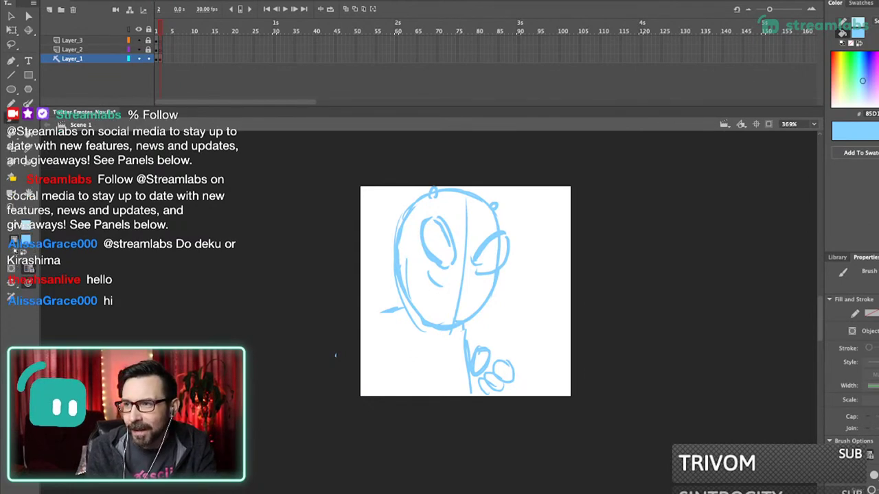
pyautogui.moveTo(335, 355); pyautogui.dragTo(344, 350)
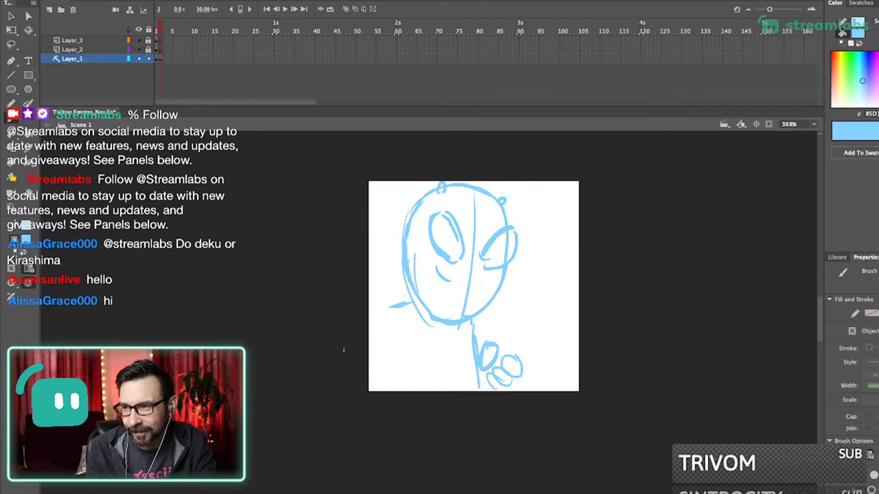
pyautogui.moveTo(538, 417); pyautogui.dragTo(470, 325)
pyautogui.press('Delete')
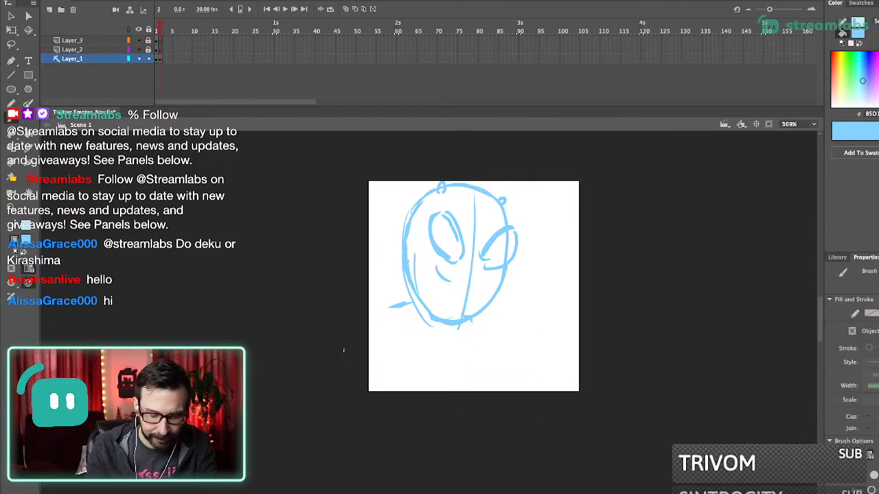
# - Sketch the outer arm line, a vertical torso line and a short bent forearm ending in a small fist
pyautogui.moveTo(395, 317); pyautogui.dragTo(348, 410)
pyautogui.moveTo(462, 336); pyautogui.dragTo(460, 421)
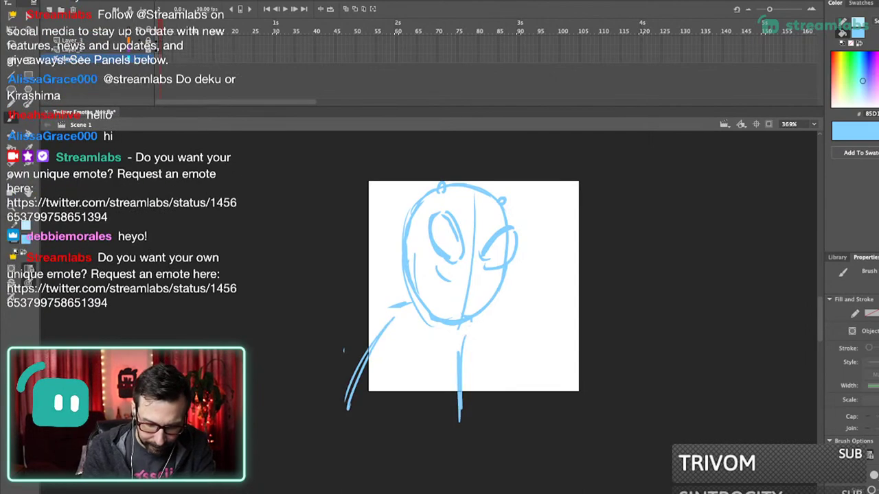
pyautogui.moveTo(465, 331)
pyautogui.mouseDown()
pyautogui.moveTo(474, 370)
pyautogui.moveTo(500, 331)
pyautogui.moveTo(504, 350)
pyautogui.mouseUp()
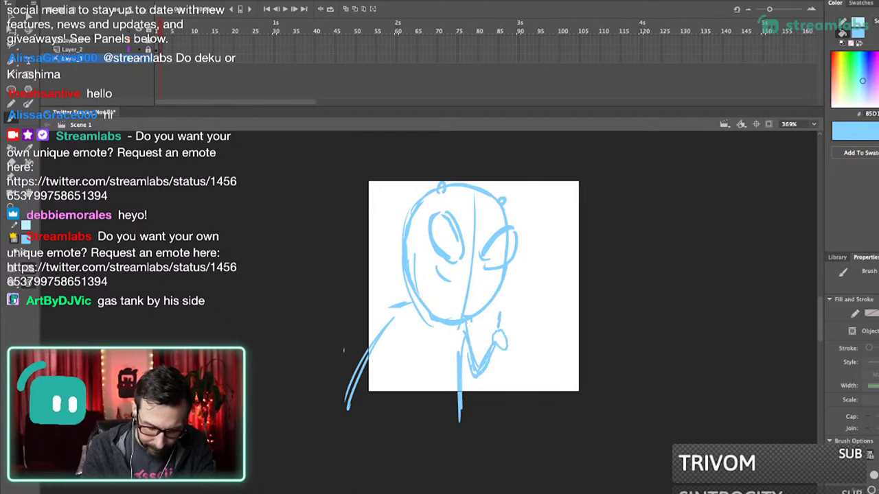
# - Sketch the raised nozzle above the fist with a curved grip, a round-ended cylindrical barrel and a trigger line
pyautogui.moveTo(499, 319); pyautogui.dragTo(515, 301)
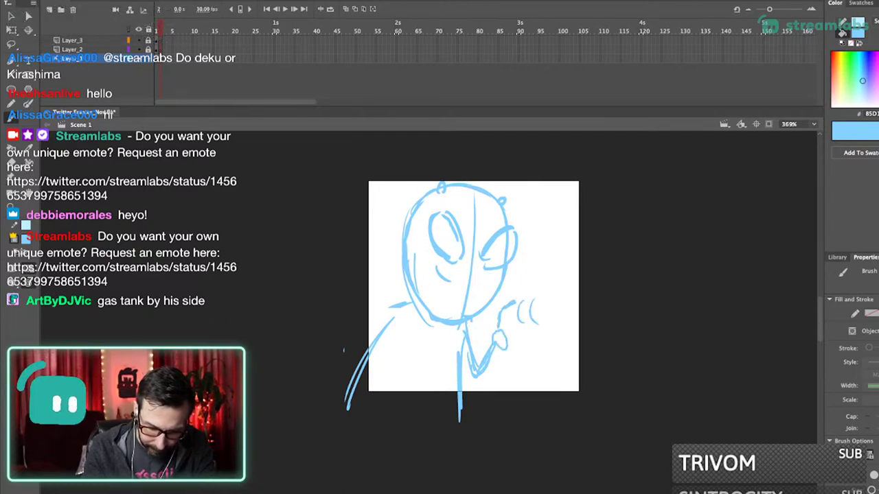
pyautogui.moveTo(544, 324); pyautogui.dragTo(550, 294)
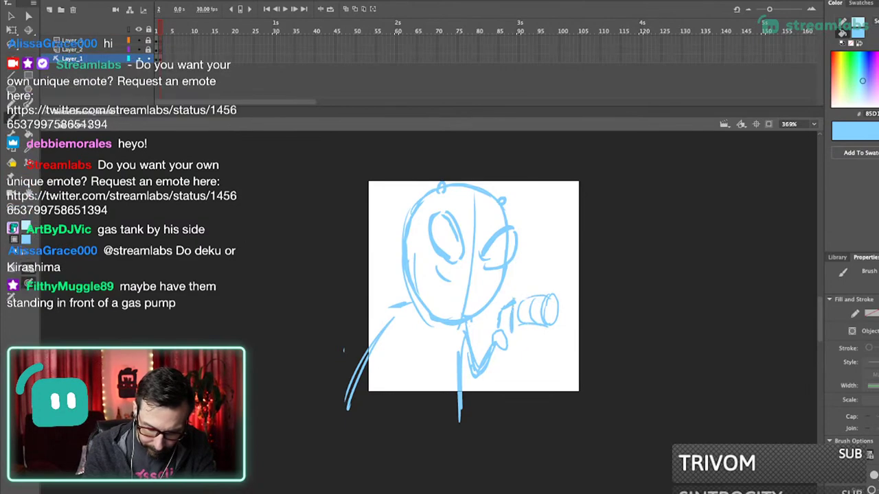
pyautogui.moveTo(527, 324); pyautogui.dragTo(510, 366)
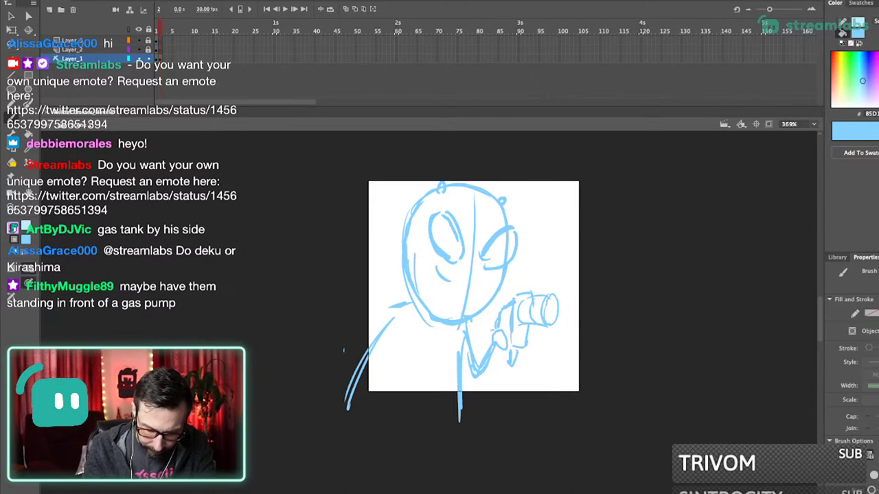
# - Add oval fingers around the nozzle's grip, a sleeve line below the hand and a long drop hanging from the barrel
pyautogui.moveTo(498, 329)
pyautogui.mouseDown()
pyautogui.moveTo(493, 350)
pyautogui.moveTo(513, 358)
pyautogui.moveTo(474, 405)
pyautogui.mouseUp()
pyautogui.hotkey('ctrl', 'z')
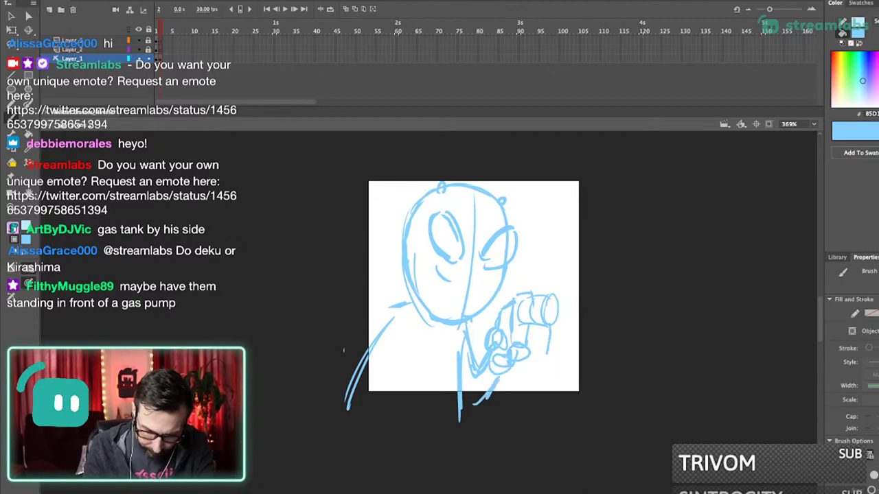
pyautogui.hotkey('ctrl', 'z')
pyautogui.moveTo(546, 325)
pyautogui.mouseDown()
pyautogui.moveTo(549, 381)
pyautogui.moveTo(550, 330)
pyautogui.mouseUp()
pyautogui.hotkey('ctrl', 'z')
pyautogui.hotkey('ctrl', 'z')
# - Extend the near shoulder line outward, and add collar details under the chin and an oval emblem on the chest
pyautogui.moveTo(401, 304); pyautogui.dragTo(334, 343)
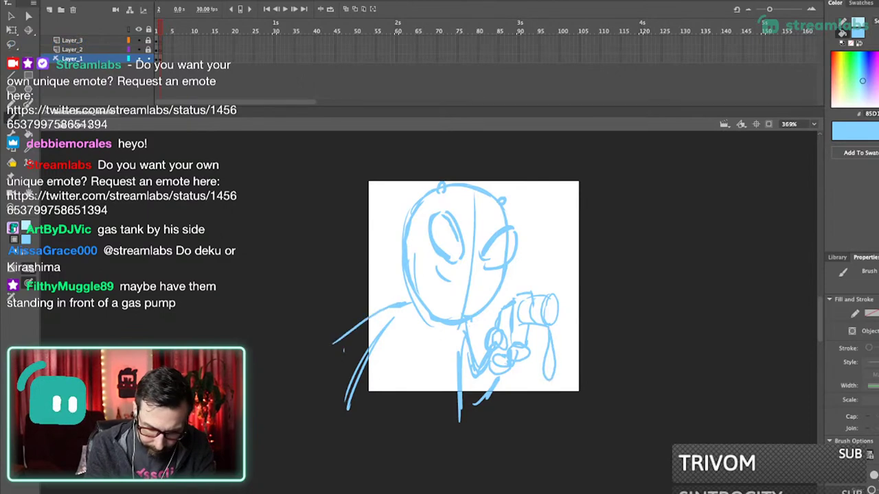
pyautogui.moveTo(455, 348); pyautogui.dragTo(433, 353)
pyautogui.moveTo(415, 313); pyautogui.dragTo(435, 344)
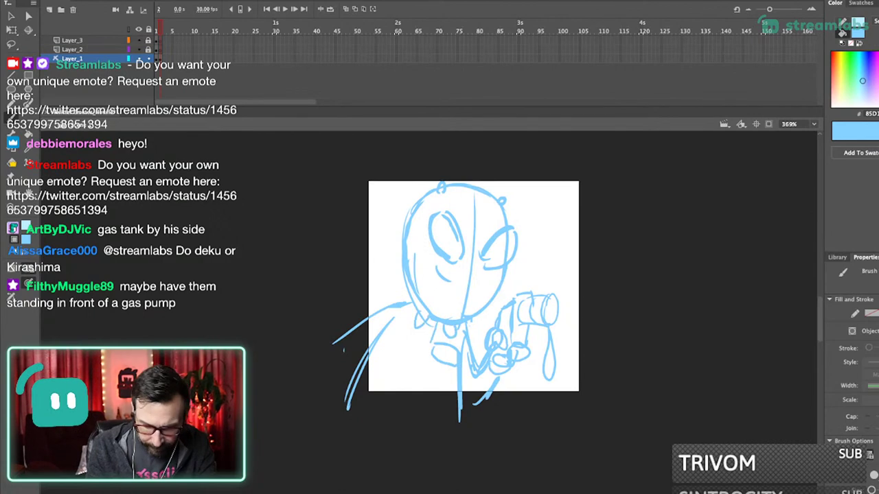
# - Check the reworked alien sketch at reduced and enlarged sizes, and save the file
pyautogui.hotkey('ctrl', '3')
pyautogui.hotkey('ctrl', '2')
pyautogui.hotkey('ctrl', '1')
pyautogui.scroll(5, 439, 339)
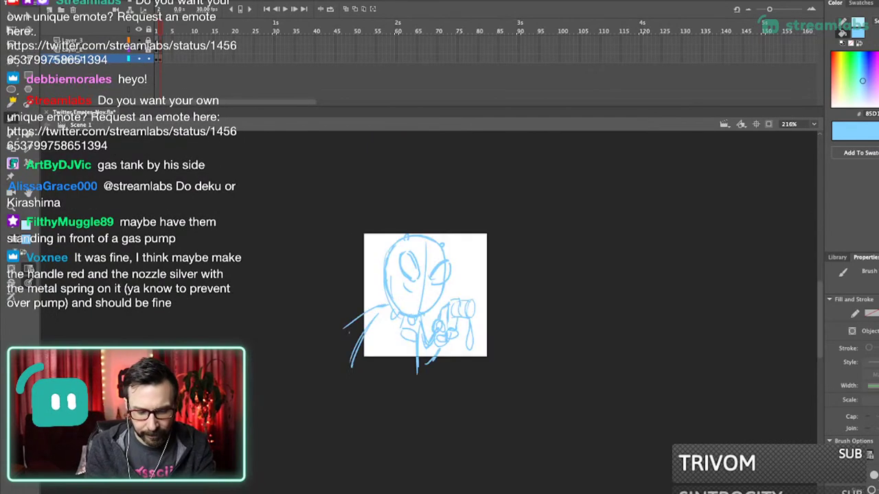
pyautogui.scroll(3, 426, 295)
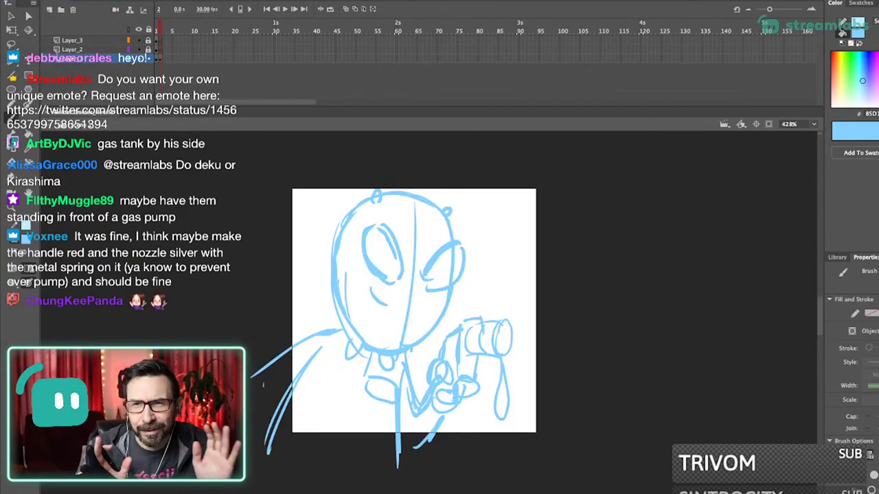
pyautogui.moveTo(412, 302); pyautogui.dragTo(428, 322)
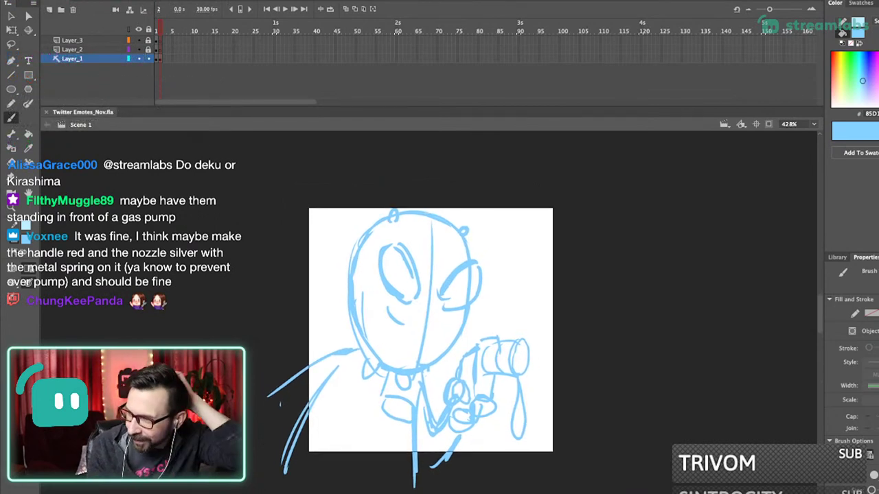
pyautogui.moveTo(428, 322); pyautogui.dragTo(446, 306)
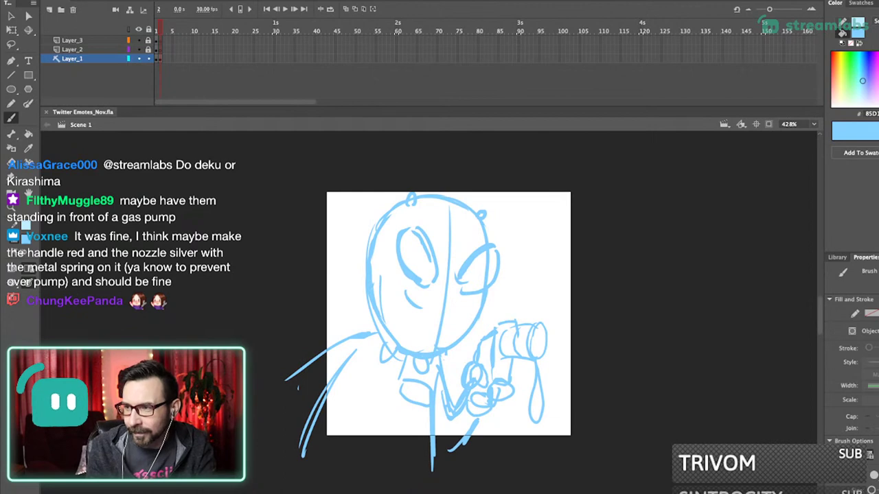
pyautogui.moveTo(446, 305); pyautogui.dragTo(454, 302)
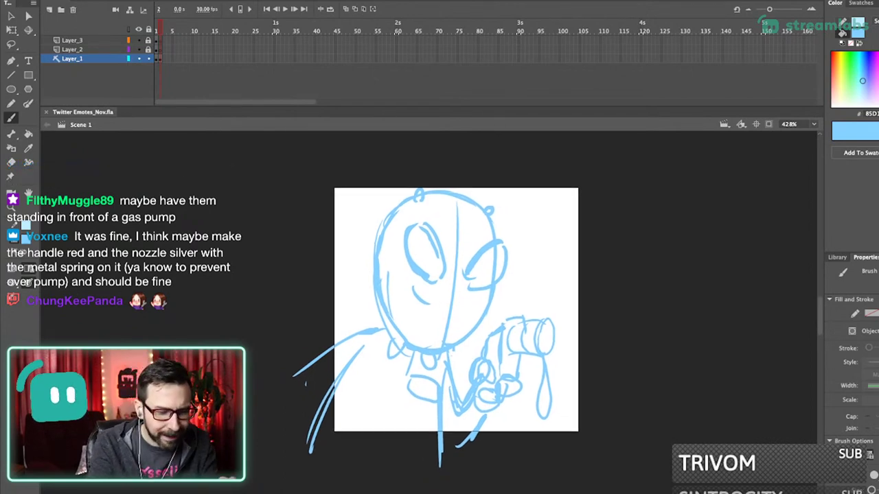
# - Lock Layer_1, unlock Layer_2 and make it active, and switch to the Pencil tool for working over the head
pyautogui.click(149, 59)
pyautogui.click(148, 50)
pyautogui.click(72, 50)
pyautogui.moveTo(357, 166)
pyautogui.mouseDown()
pyautogui.moveTo(421, 243)
pyautogui.moveTo(550, 482)
pyautogui.mouseUp()
pyautogui.moveTo(439, 302); pyautogui.dragTo(471, 322)
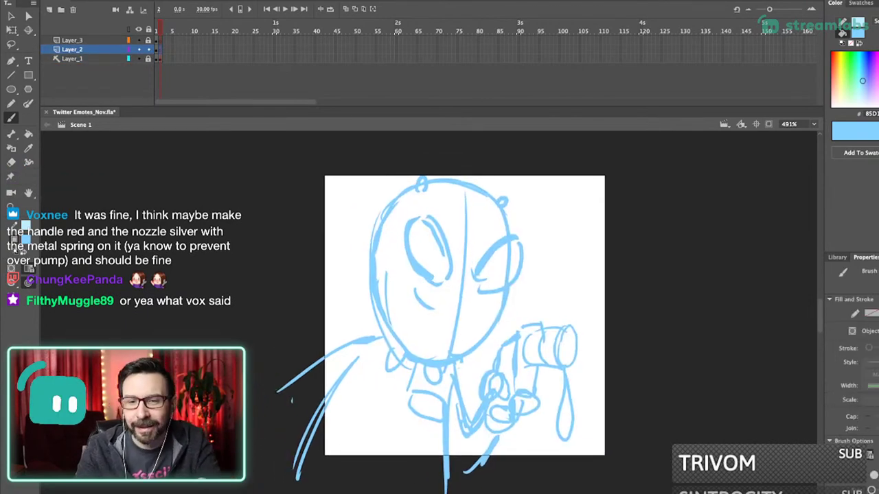
pyautogui.press('y')
pyautogui.moveTo(465, 316); pyautogui.dragTo(478, 305)
pyautogui.scroll(2, 491, 234)
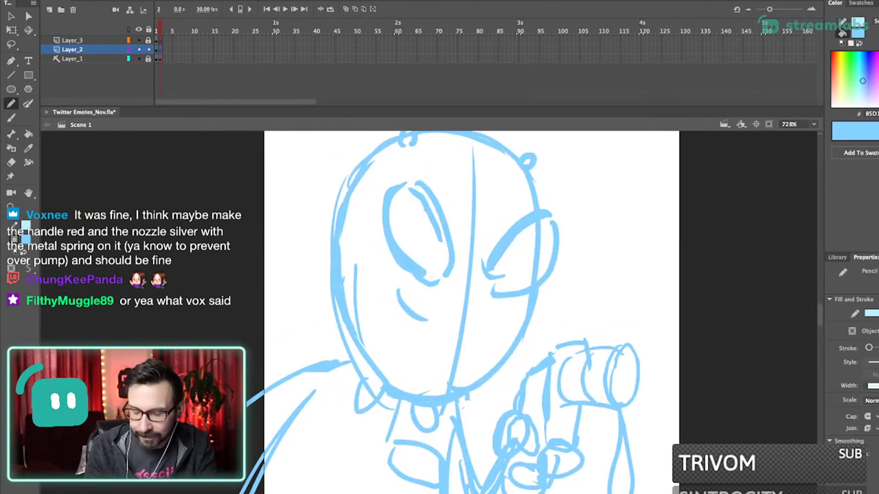
# - Set the stroke colour to red (#FF0000) and draw an oval outline without fill, about 22 px wide, over the near eye
pyautogui.click(872, 313)
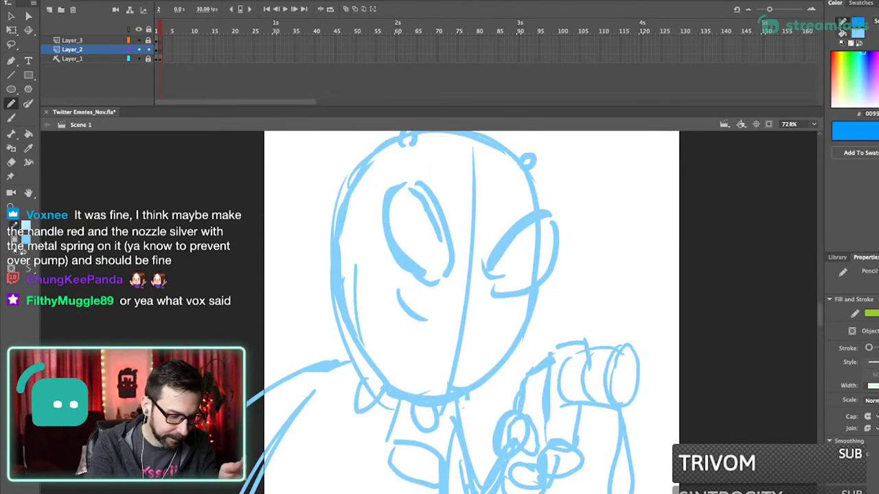
pyautogui.moveTo(441, 283)
pyautogui.mouseDown()
pyautogui.moveTo(451, 234)
pyautogui.moveTo(428, 190)
pyautogui.mouseUp()
pyautogui.press('super+z')
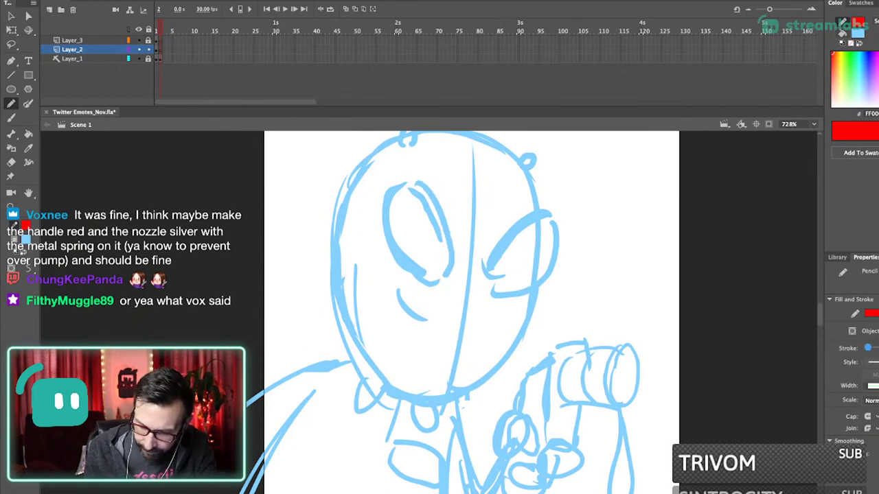
pyautogui.press('o')
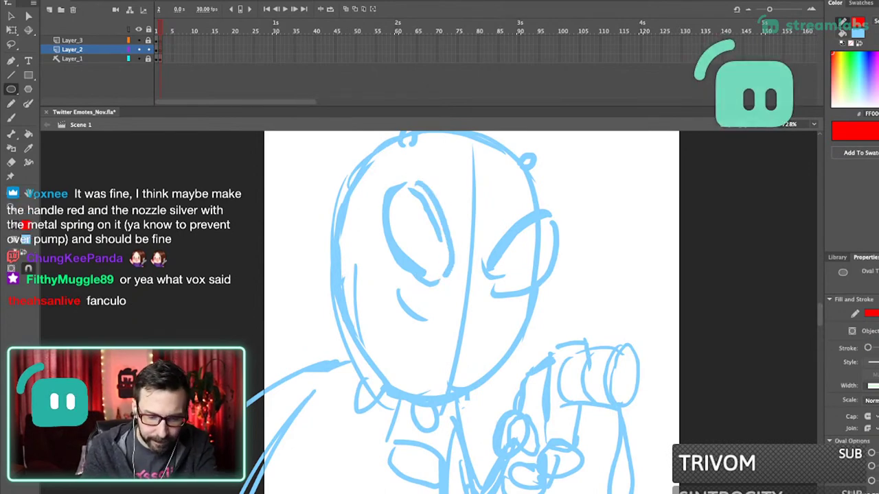
pyautogui.moveTo(385, 199); pyautogui.dragTo(464, 295)
pyautogui.press('Delete')
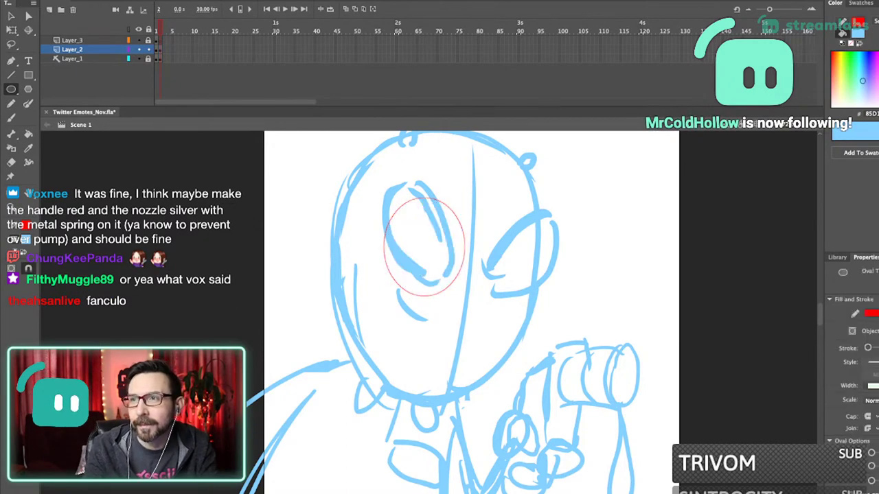
pyautogui.keyDown('super'); pyautogui.click(453, 283); pyautogui.keyUp('super')
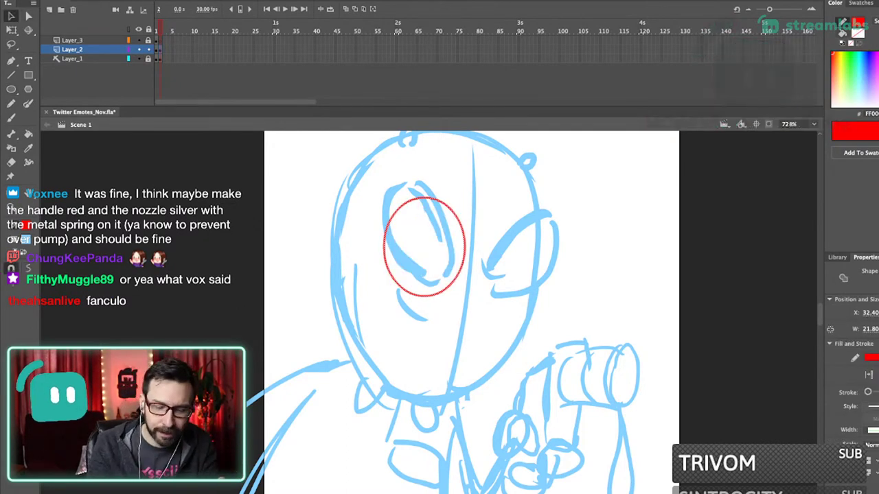
# - Transform the oval to the slant of the near eye and bend its edges into a tapered alien-eye shape
pyautogui.press('q')
pyautogui.moveTo(445, 296)
pyautogui.mouseDown()
pyautogui.moveTo(461, 296)
pyautogui.moveTo(452, 265)
pyautogui.mouseUp()
pyautogui.moveTo(446, 278)
pyautogui.mouseDown()
pyautogui.moveTo(435, 279)
pyautogui.moveTo(450, 268)
pyautogui.moveTo(423, 291)
pyautogui.mouseUp()
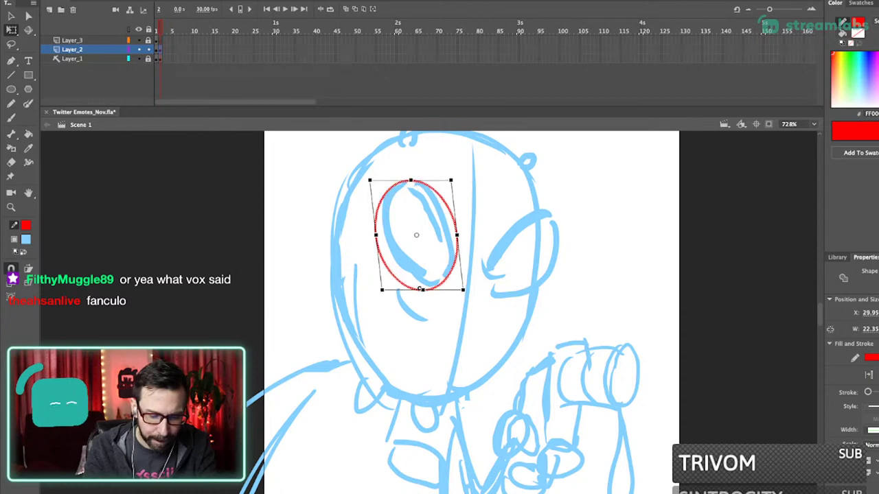
pyautogui.press('Escape')
pyautogui.press('v')
pyautogui.moveTo(414, 182); pyautogui.dragTo(402, 182)
pyautogui.moveTo(450, 217); pyautogui.dragTo(440, 224)
pyautogui.moveTo(447, 277); pyautogui.dragTo(452, 280)
pyautogui.moveTo(397, 272); pyautogui.dragTo(395, 274)
# - Duplicate the near eye's outline onto the far eye and flip the copy horizontally
pyautogui.moveTo(426, 198); pyautogui.dragTo(519, 224)
pyautogui.doubleClick(416, 226)
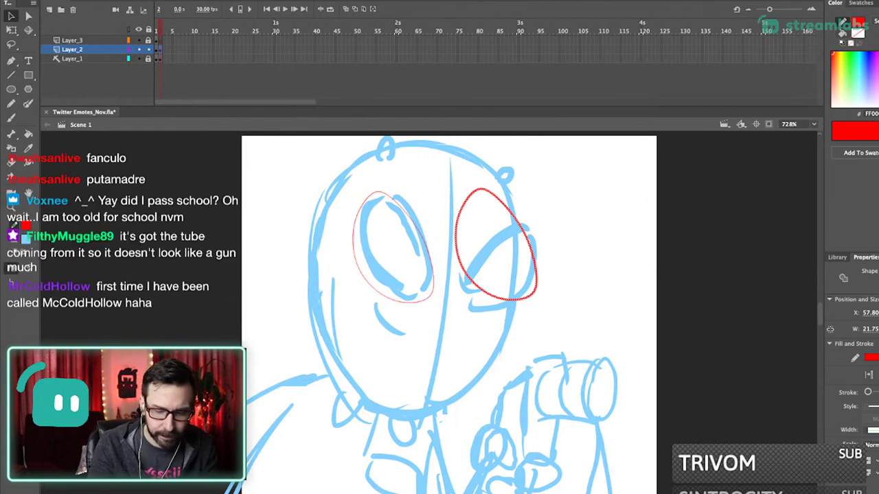
pyautogui.hotkey('shift', 'h')
pyautogui.press('super+z')
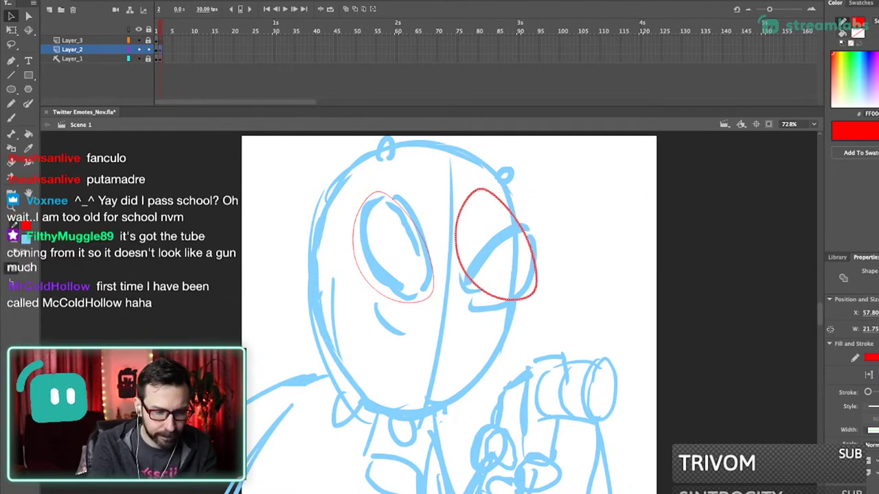
pyautogui.hotkey('shift', 'h')
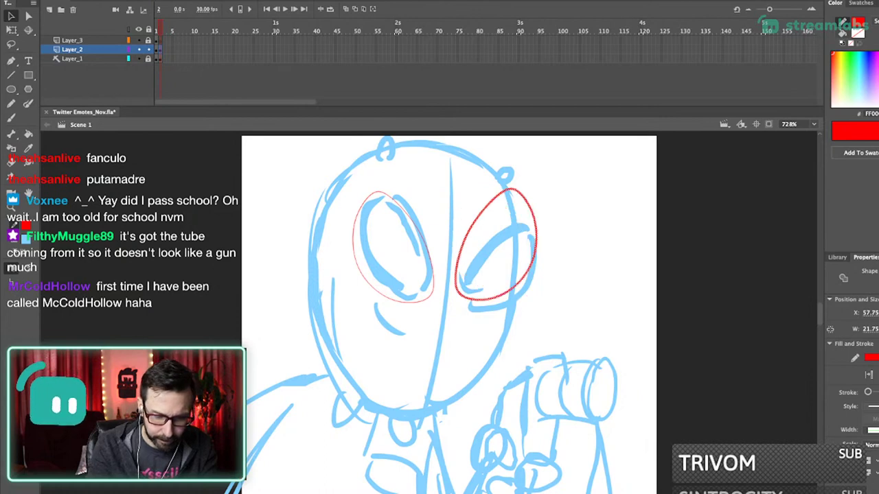
# - Nudge the flipped eye outline outward and down so it surrounds the sketched far eye
pyautogui.press('Right')
pyautogui.press('Right')
pyautogui.press('Right')
pyautogui.press('Down')
pyautogui.press('Down')
pyautogui.press('Down')
pyautogui.press('Down')
pyautogui.press('Down')
pyautogui.press('Down')
pyautogui.press('Down')
pyautogui.press('Down')
pyautogui.press('Down')
pyautogui.press('Down')
pyautogui.press('Down')
pyautogui.press('Left')
pyautogui.press('Left')
pyautogui.press('Up')
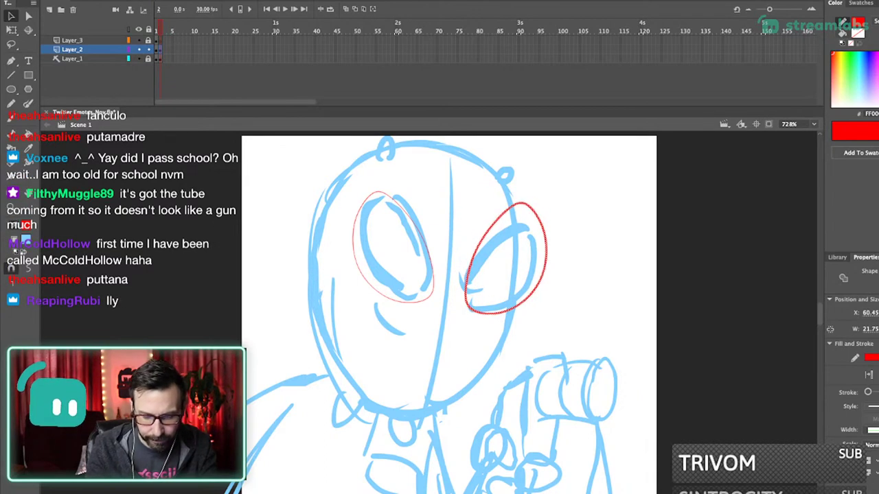
# - Enlarge the near eye's outline slightly and nudge it outward and up, away from the face's centre line
pyautogui.click(429, 254)
pyautogui.press('q')
pyautogui.moveTo(434, 191); pyautogui.dragTo(443, 180)
pyautogui.press('Left')
pyautogui.press('Left')
pyautogui.press('Left')
pyautogui.press('Left')
pyautogui.press('Left')
pyautogui.press('Left')
pyautogui.press('Left')
pyautogui.press('Left')
pyautogui.press('Left')
pyautogui.press('Left')
pyautogui.press('Up')
pyautogui.press('Up')
pyautogui.press('Up')
pyautogui.press('Escape')
pyautogui.scroll(-3, 447, 275)
pyautogui.scroll(1, 446, 302)
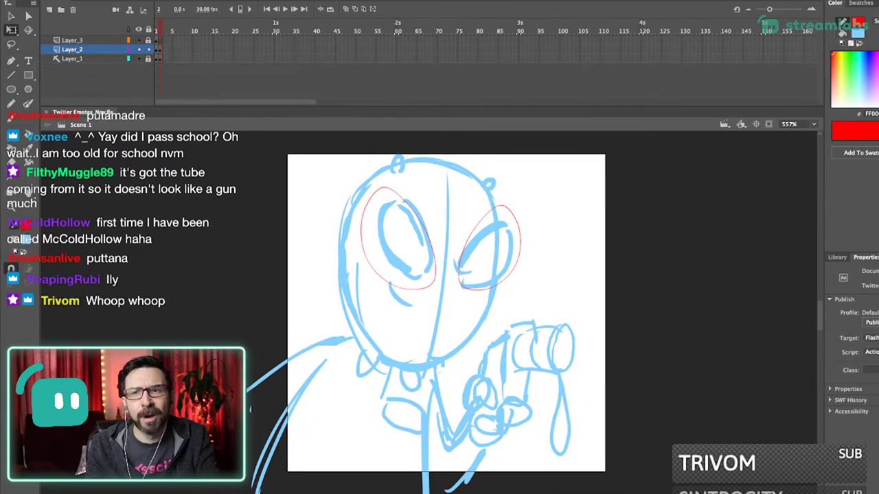
# - Draw a red oval about 52 px wide beside the character for the head, and remove its fill
pyautogui.press('o')
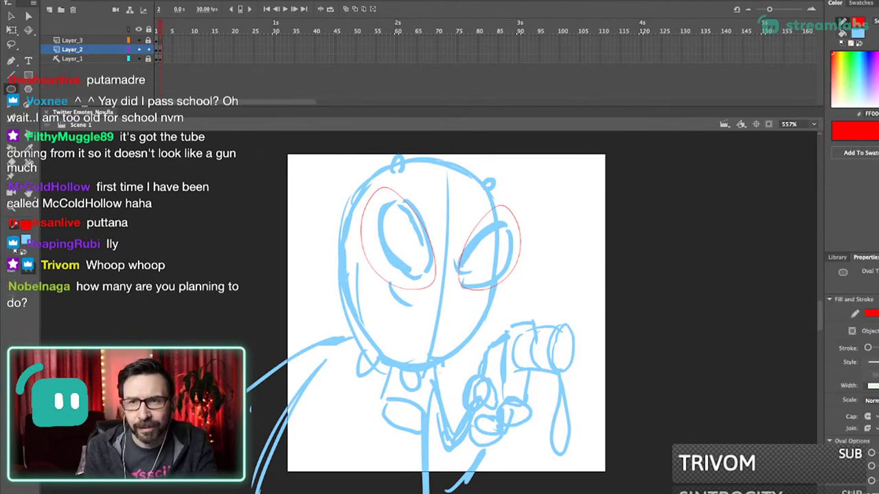
pyautogui.moveTo(569, 255); pyautogui.dragTo(718, 423)
pyautogui.keyDown('ctrl'); pyautogui.click(644, 339); pyautogui.keyUp('ctrl')
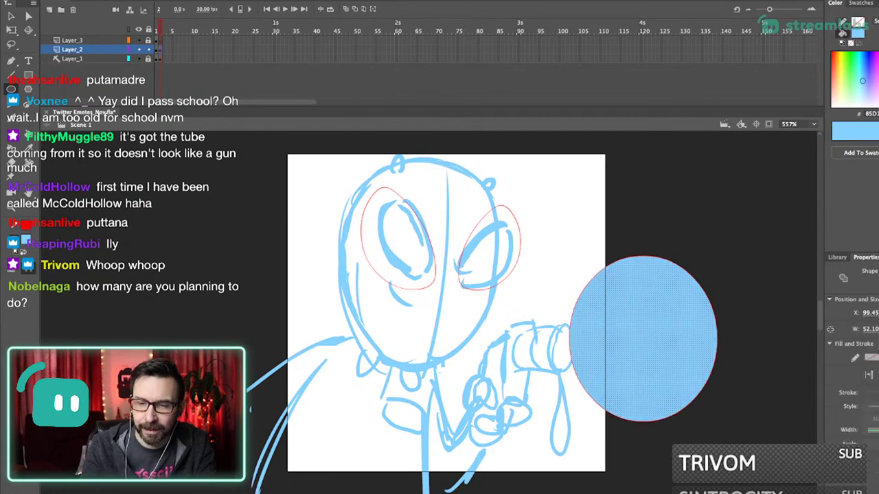
pyautogui.press('Delete')
pyautogui.moveTo(644, 339); pyautogui.dragTo(649, 324)
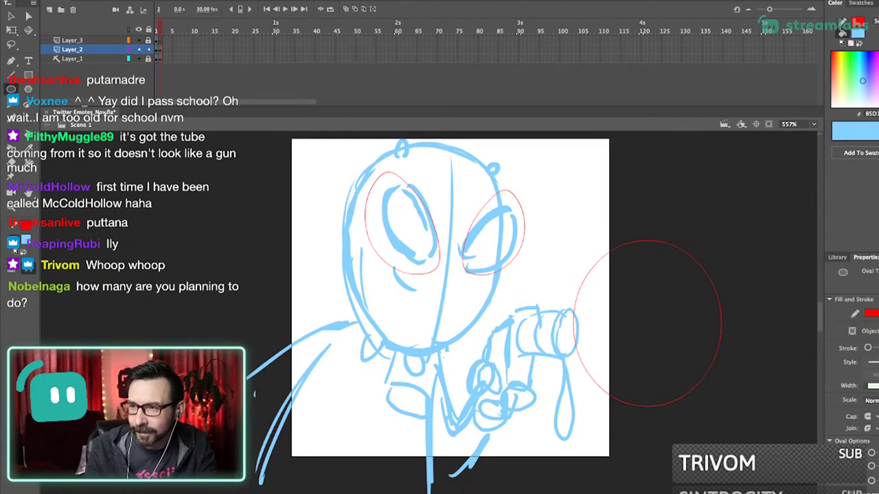
pyautogui.keyDown('ctrl'); pyautogui.click(574, 323); pyautogui.keyUp('ctrl')
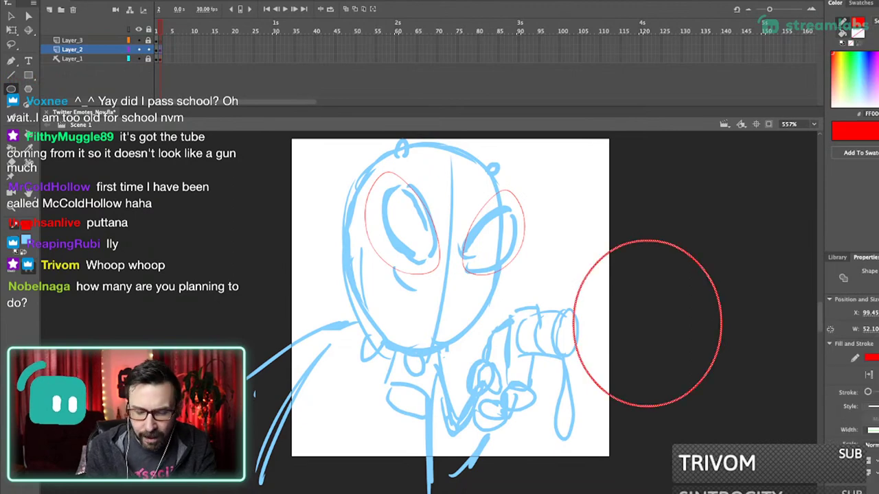
# - Rotate and enlarge the head oval and move it over the sketched head
pyautogui.press('q')
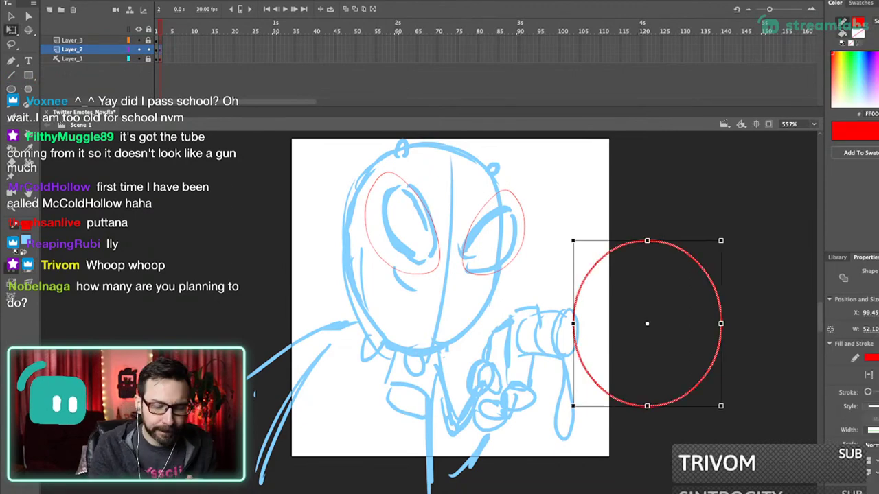
pyautogui.moveTo(721, 241); pyautogui.dragTo(776, 233)
pyautogui.moveTo(736, 261); pyautogui.dragTo(605, 243)
pyautogui.moveTo(732, 261); pyautogui.dragTo(526, 194)
pyautogui.moveTo(527, 194); pyautogui.dragTo(520, 230)
pyautogui.moveTo(530, 308); pyautogui.dragTo(525, 308)
pyautogui.moveTo(365, 155)
pyautogui.mouseDown()
pyautogui.moveTo(353, 151)
pyautogui.moveTo(352, 163)
pyautogui.mouseUp()
# - Fine-tune the head oval's position and shape over the sketch, making it about 67 px wide
pyautogui.hotkey('shift', 'Left')
pyautogui.hotkey('shift', 'Left')
pyautogui.hotkey('shift', 'Left')
pyautogui.hotkey('shift', 'Right')
pyautogui.press('Up')
pyautogui.press('Up')
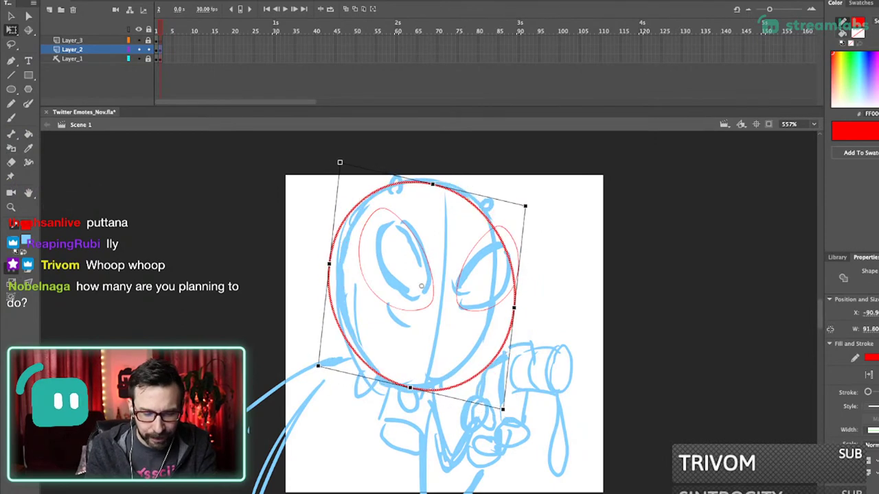
pyautogui.moveTo(474, 193); pyautogui.dragTo(434, 181)
pyautogui.press('Left')
pyautogui.press('Left')
pyautogui.press('Right')
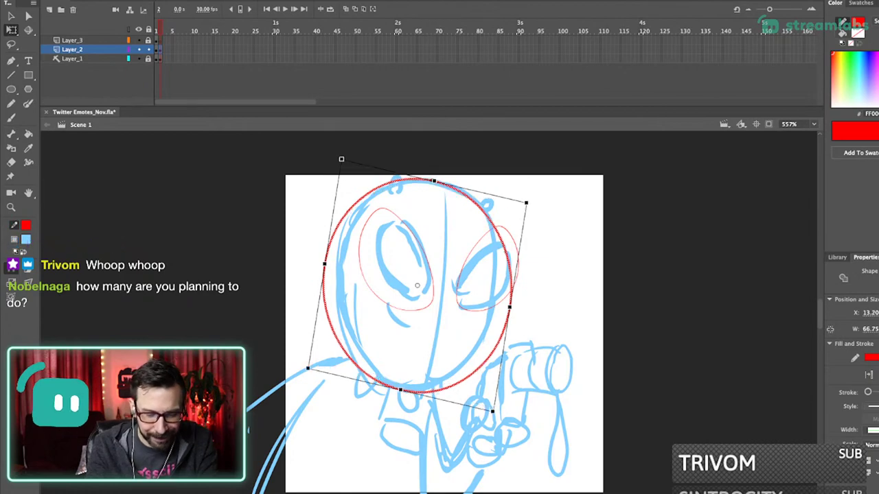
# - Delete the part of the head outline that runs through the far eye
pyautogui.press('Escape')
pyautogui.press('v')
pyautogui.click(507, 258)
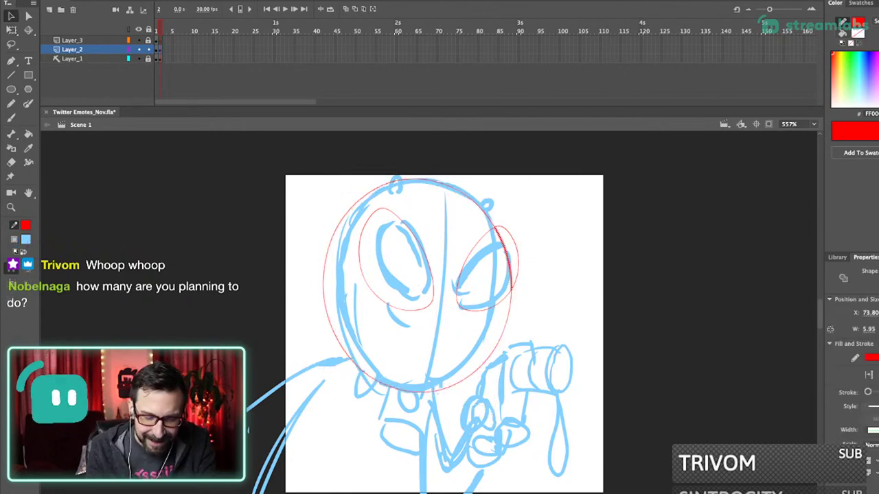
pyautogui.press('Delete')
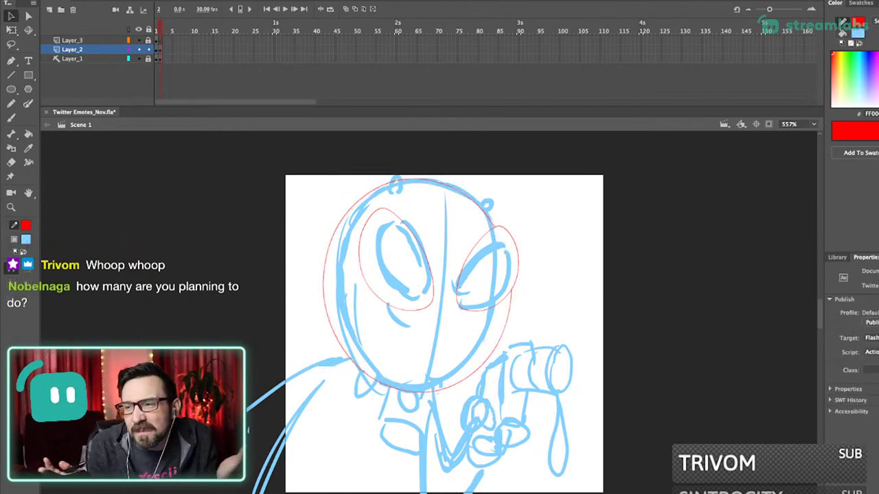
# - Bend the lower part of the head outline to follow the sketched jaw and chin
pyautogui.moveTo(440, 309); pyautogui.dragTo(451, 306)
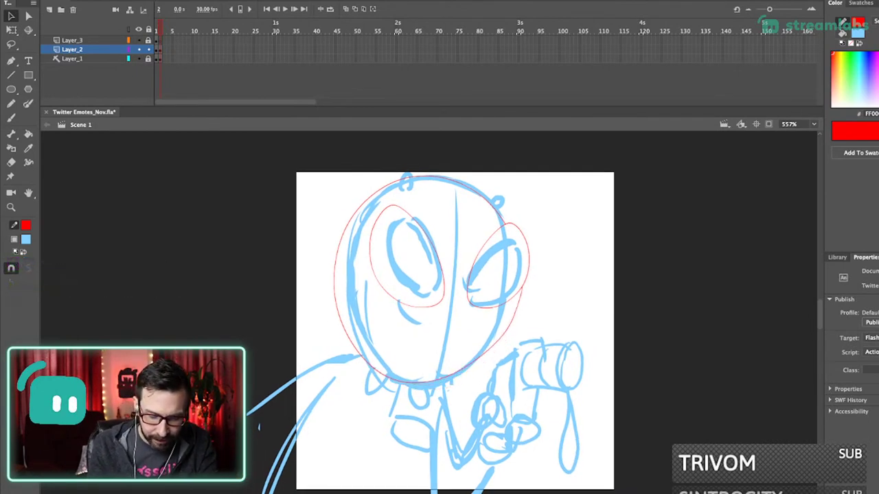
pyautogui.moveTo(486, 357); pyautogui.dragTo(493, 367)
pyautogui.moveTo(362, 360); pyautogui.dragTo(369, 359)
pyautogui.moveTo(439, 388); pyautogui.dragTo(424, 386)
pyautogui.moveTo(493, 363); pyautogui.dragTo(491, 360)
# - Reconnect the far cheek line to the underside of the far eye and delete the leftover segment
pyautogui.moveTo(513, 308); pyautogui.dragTo(520, 325)
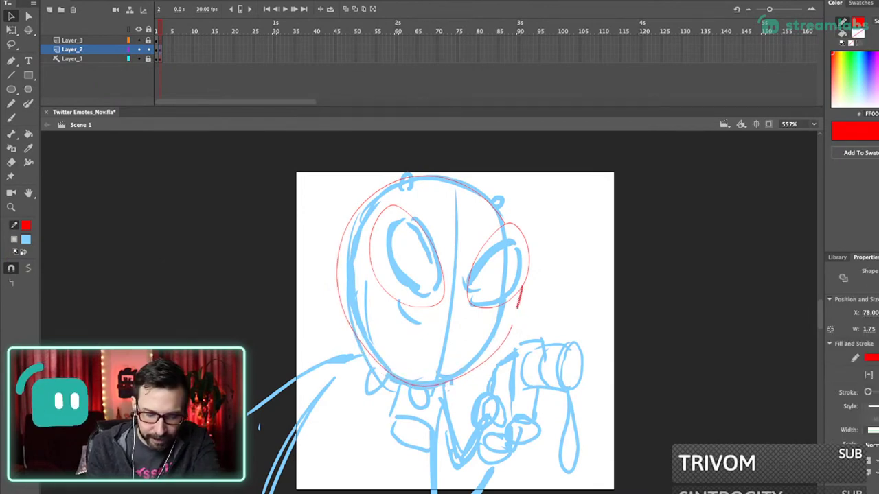
pyautogui.moveTo(512, 326); pyautogui.dragTo(514, 295)
pyautogui.moveTo(492, 354); pyautogui.dragTo(491, 353)
pyautogui.click(512, 296)
pyautogui.press('Delete')
# - Adjust the curve of the head outline along the crown and the near side to match the sketch
pyautogui.moveTo(489, 196); pyautogui.dragTo(496, 193)
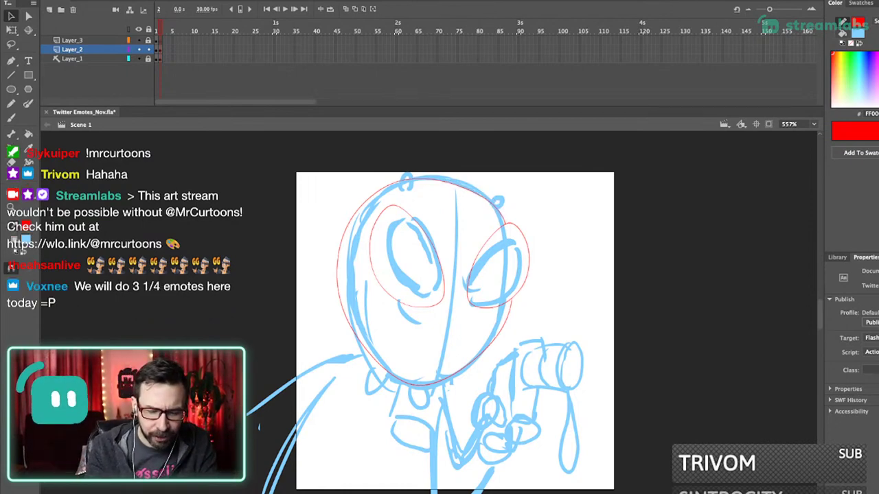
pyautogui.moveTo(426, 180); pyautogui.dragTo(424, 178)
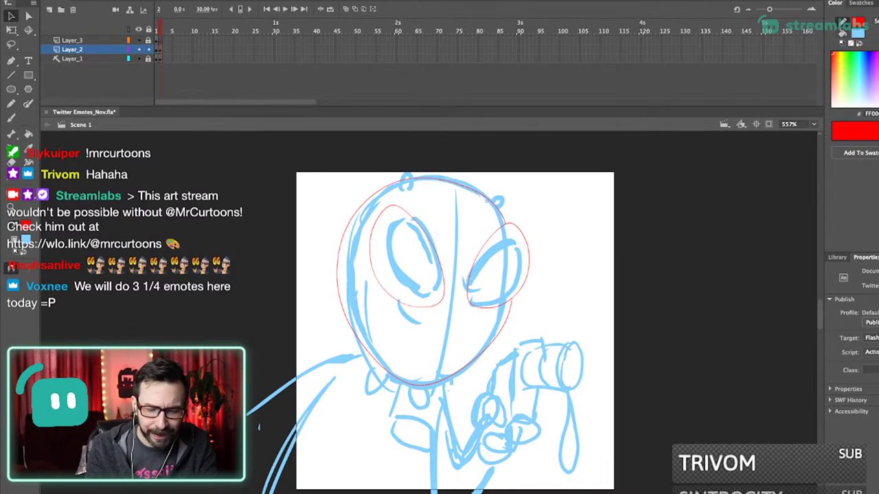
pyautogui.moveTo(440, 303); pyautogui.dragTo(449, 306)
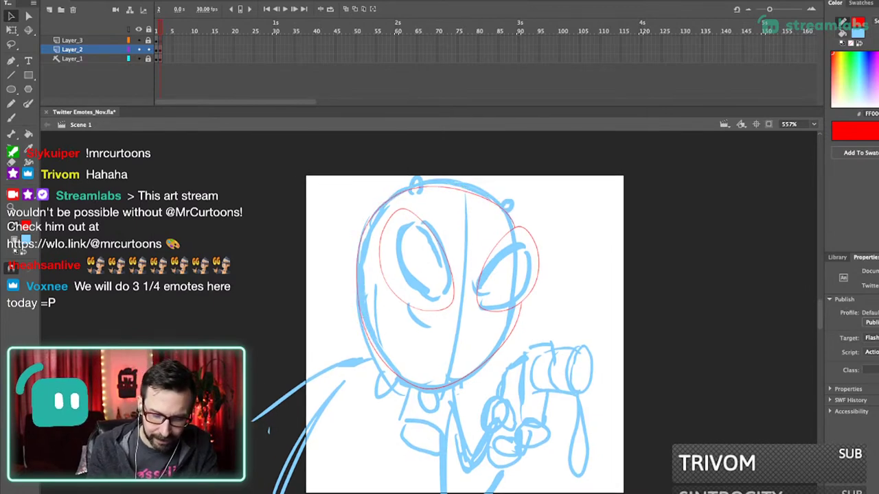
# - Try a small curved brow bump joining the head outline to the top of the far eye, and check it at actual size
pyautogui.moveTo(474, 195)
pyautogui.mouseDown()
pyautogui.moveTo(476, 187)
pyautogui.moveTo(530, 328)
pyautogui.moveTo(550, 318)
pyautogui.mouseUp()
pyautogui.hotkey('shift', 'y')
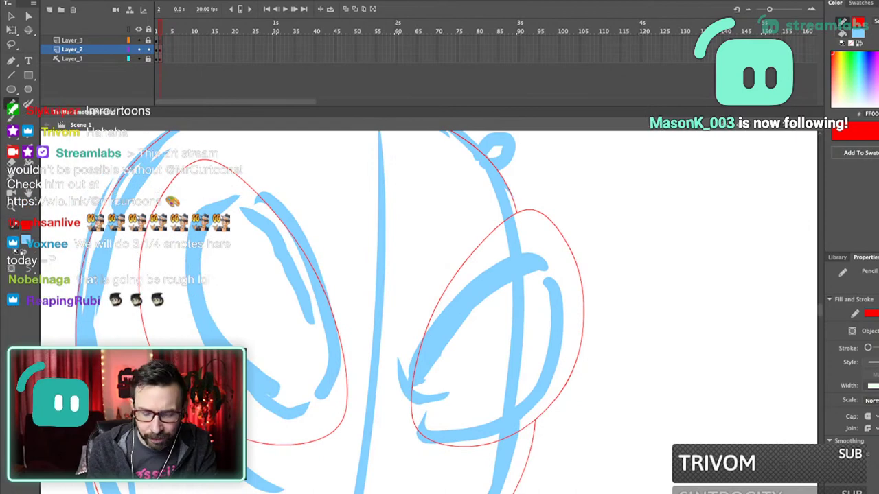
pyautogui.moveTo(549, 221)
pyautogui.mouseDown()
pyautogui.moveTo(531, 183)
pyautogui.moveTo(458, 217)
pyautogui.mouseUp()
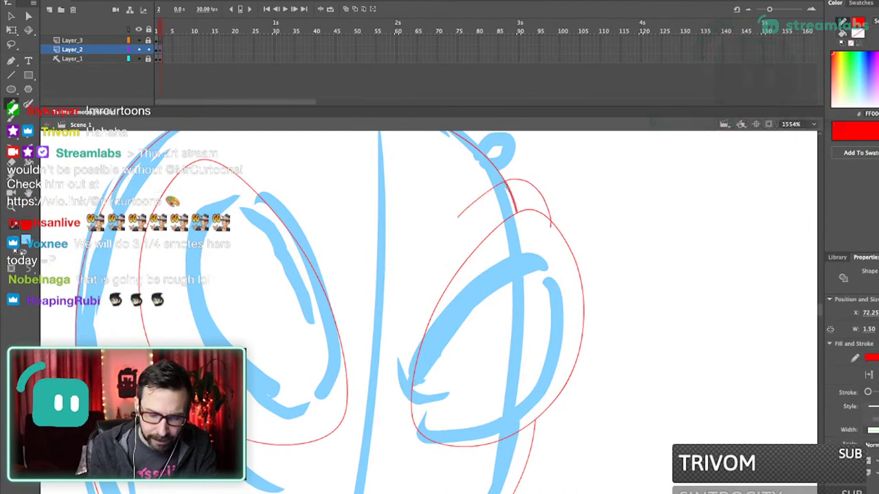
pyautogui.keyDown('shift'); pyautogui.keyDown('super'); pyautogui.click(481, 195); pyautogui.keyUp('super'); pyautogui.keyUp('shift')
pyautogui.press('Delete')
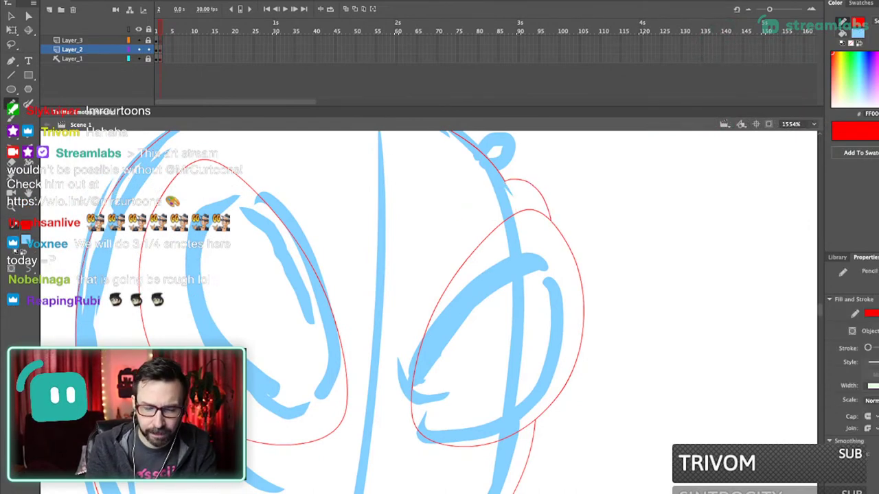
pyautogui.press('super+1')
pyautogui.moveTo(396, 266); pyautogui.dragTo(438, 367)
pyautogui.moveTo(424, 233)
pyautogui.mouseDown()
pyautogui.moveTo(465, 367)
pyautogui.moveTo(482, 318)
pyautogui.mouseUp()
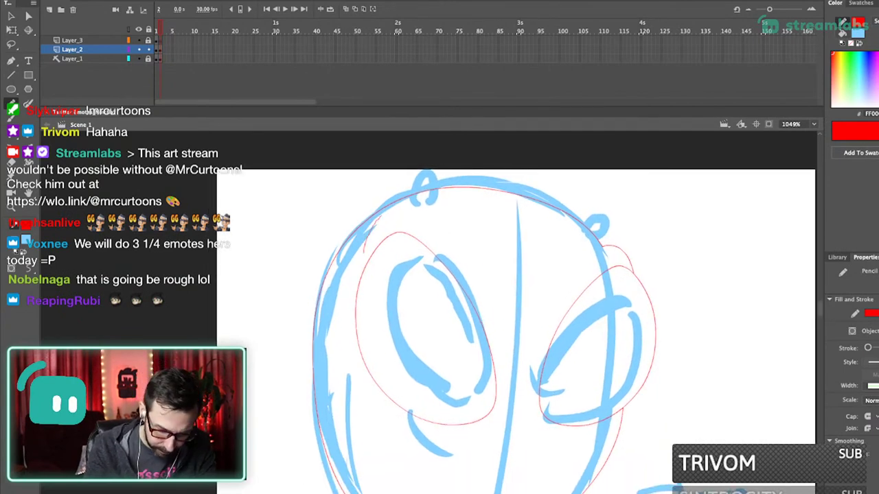
pyautogui.hotkey('ctrl', '1')
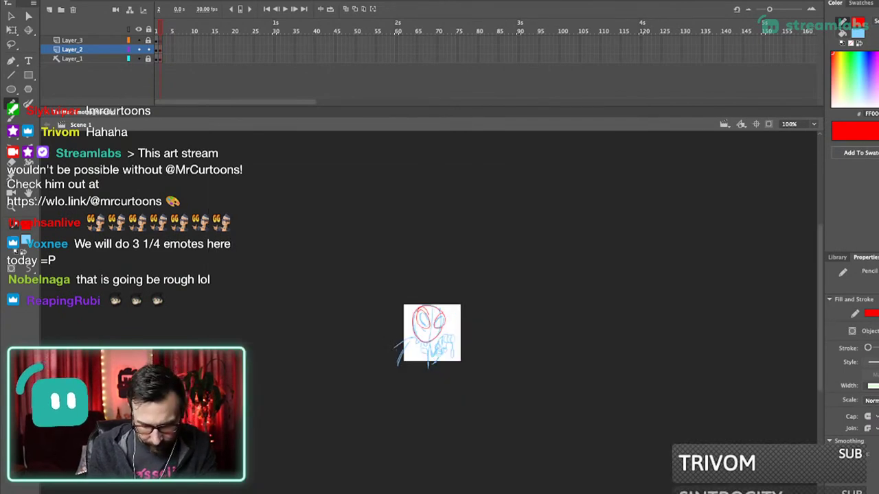
pyautogui.moveTo(407, 261); pyautogui.dragTo(459, 384)
pyautogui.keyDown('ctrl'); pyautogui.click(450, 278); pyautogui.keyUp('ctrl')
pyautogui.press('Delete')
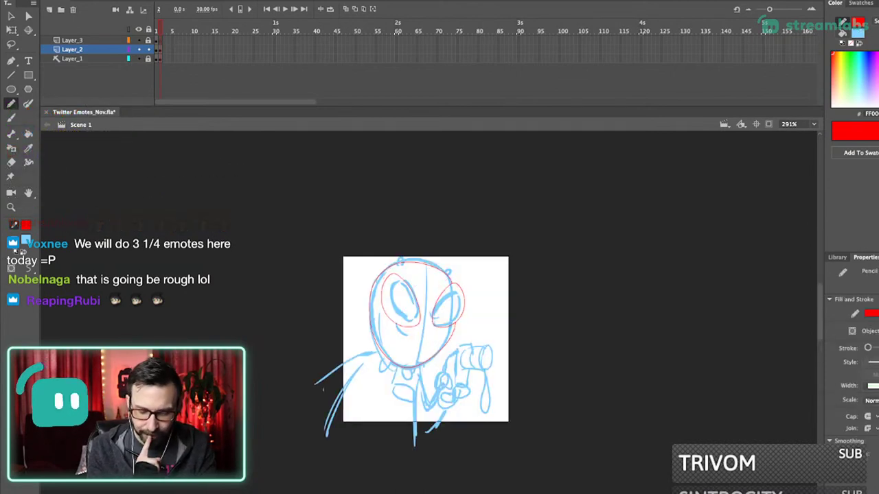
# - Select both eye outlines and move them together lower on the face and slightly toward the near side
pyautogui.scroll(3, 414, 339)
pyautogui.press('v')
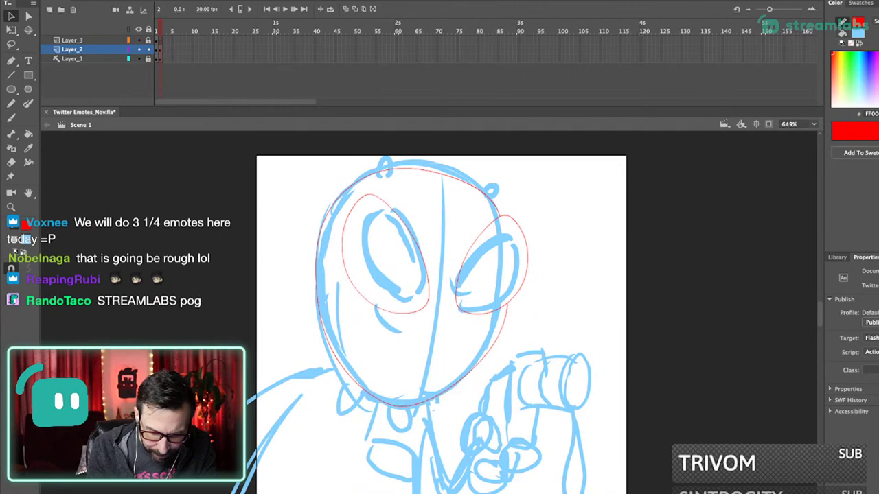
pyautogui.click(527, 260)
pyautogui.keyDown('shift'); pyautogui.click(471, 249); pyautogui.keyUp('shift')
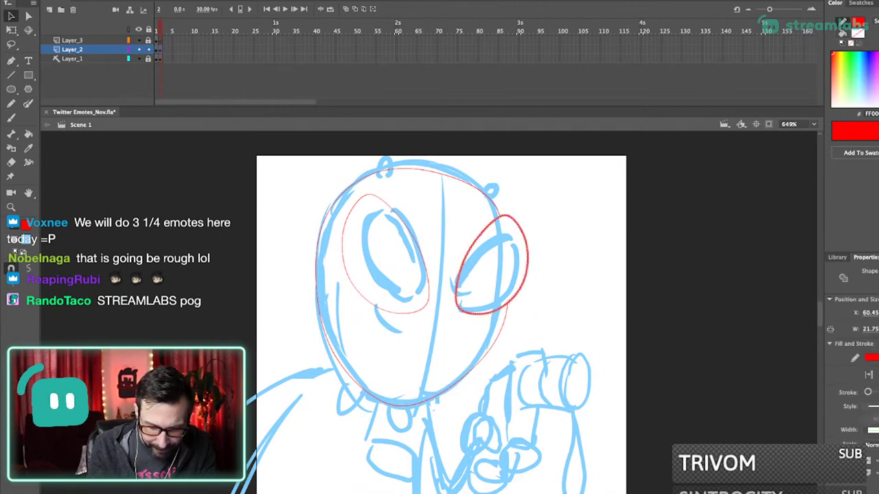
pyautogui.keyDown('shift'); pyautogui.click(416, 254); pyautogui.keyUp('shift')
pyautogui.moveTo(416, 254); pyautogui.dragTo(412, 279)
pyautogui.press('Left')
pyautogui.press('Left')
pyautogui.press('Left')
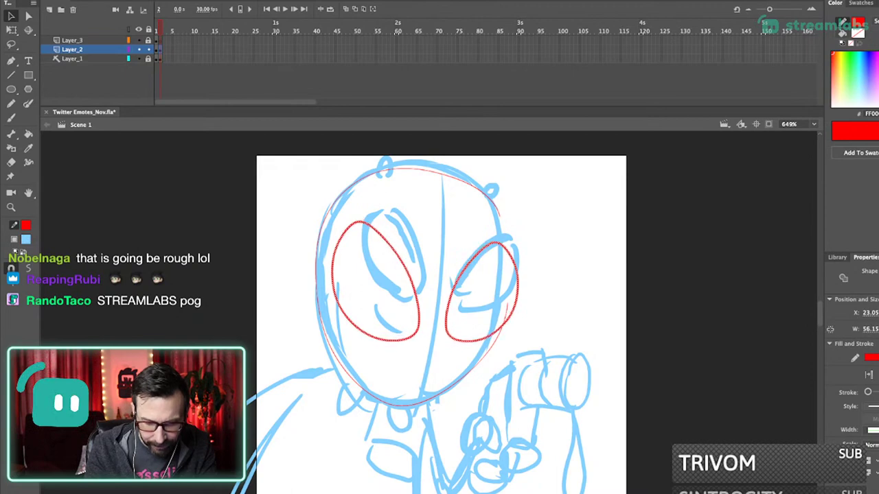
# - Raise the top of the head outline to the sketched crown and extend its far end down to the far eye
pyautogui.moveTo(443, 173); pyautogui.dragTo(448, 167)
pyautogui.moveTo(500, 216); pyautogui.dragTo(508, 226)
pyautogui.moveTo(471, 179); pyautogui.dragTo(472, 177)
pyautogui.moveTo(508, 225); pyautogui.dragTo(509, 238)
pyautogui.moveTo(473, 176); pyautogui.dragTo(473, 179)
pyautogui.moveTo(508, 238); pyautogui.dragTo(508, 237)
pyautogui.moveTo(474, 180); pyautogui.dragTo(475, 177)
# - Draw curved brow outlines arching over both eyes and delete the line ends that overshoot the eye outlines
pyautogui.hotkey('shift', 'y')
pyautogui.moveTo(521, 259)
pyautogui.mouseDown()
pyautogui.moveTo(513, 232)
pyautogui.moveTo(491, 223)
pyautogui.mouseUp()
pyautogui.moveTo(378, 203)
pyautogui.mouseDown()
pyautogui.moveTo(407, 237)
pyautogui.moveTo(411, 289)
pyautogui.mouseUp()
pyautogui.moveTo(334, 255); pyautogui.dragTo(337, 259)
pyautogui.moveTo(459, 271); pyautogui.dragTo(461, 278)
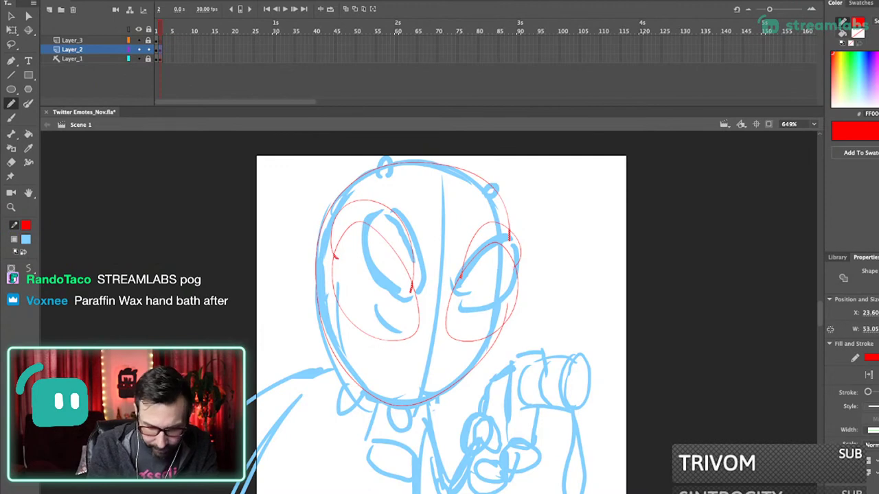
pyautogui.press('Delete')
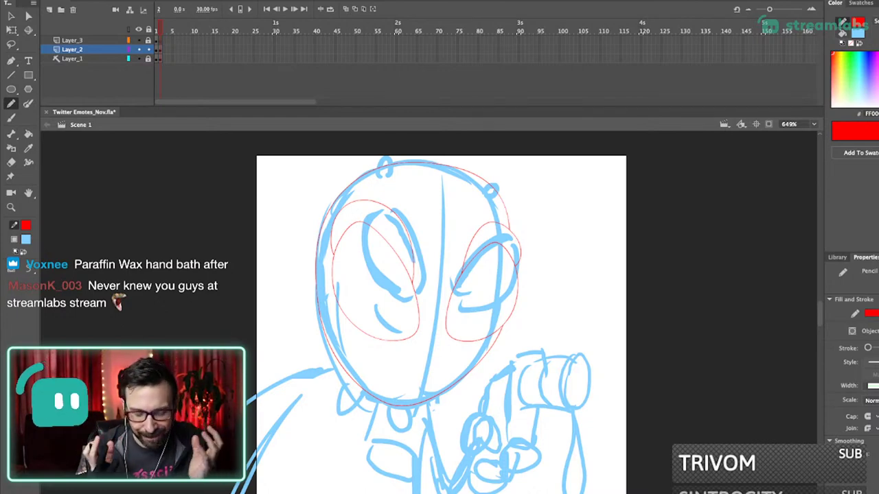
pyautogui.press('v')
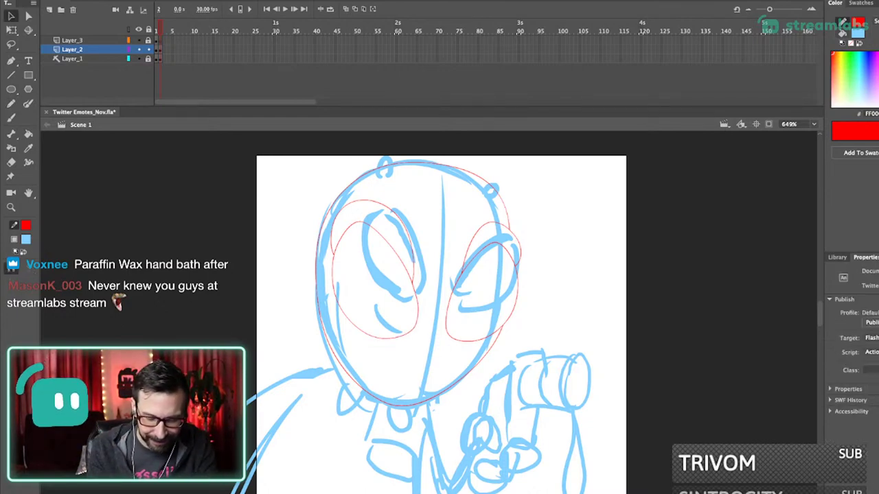
# - Draw a thin, closed smirking mouth outline between the eyes and the chin
pyautogui.moveTo(444, 288); pyautogui.dragTo(457, 275)
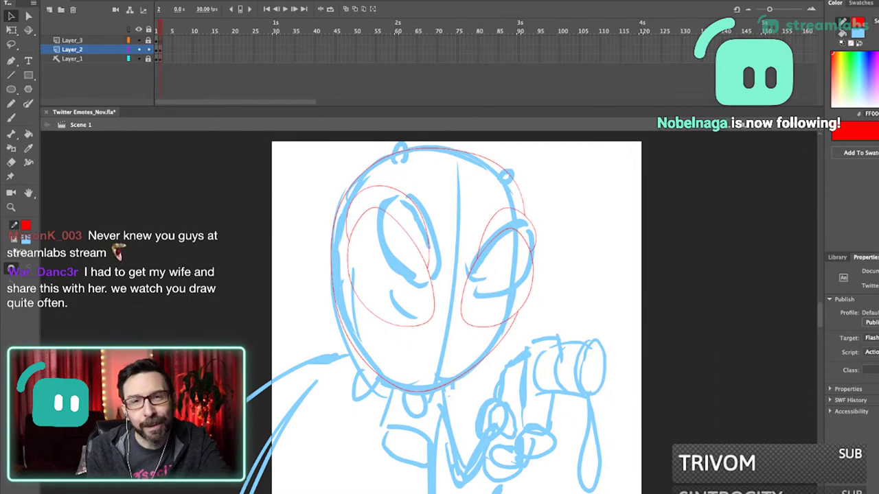
pyautogui.scroll(1, 456, 316)
pyautogui.moveTo(456, 316); pyautogui.dragTo(463, 332)
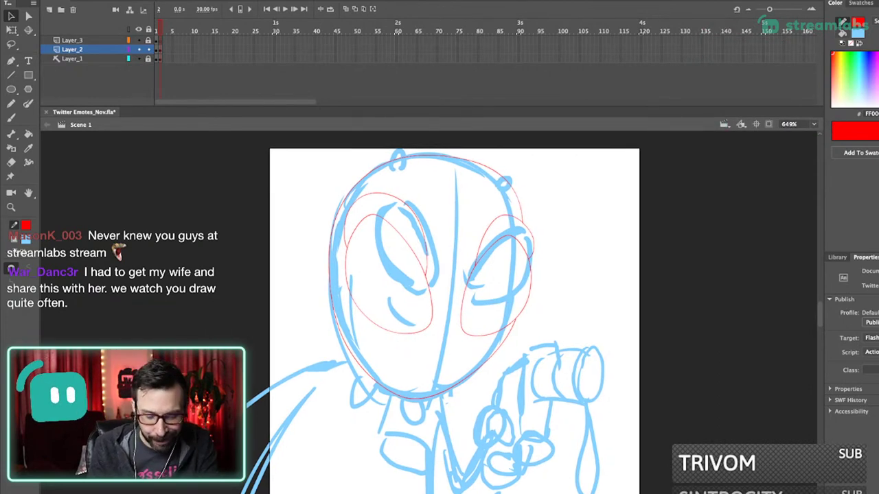
pyautogui.moveTo(431, 318); pyautogui.dragTo(445, 319)
pyautogui.moveTo(486, 375); pyautogui.dragTo(484, 374)
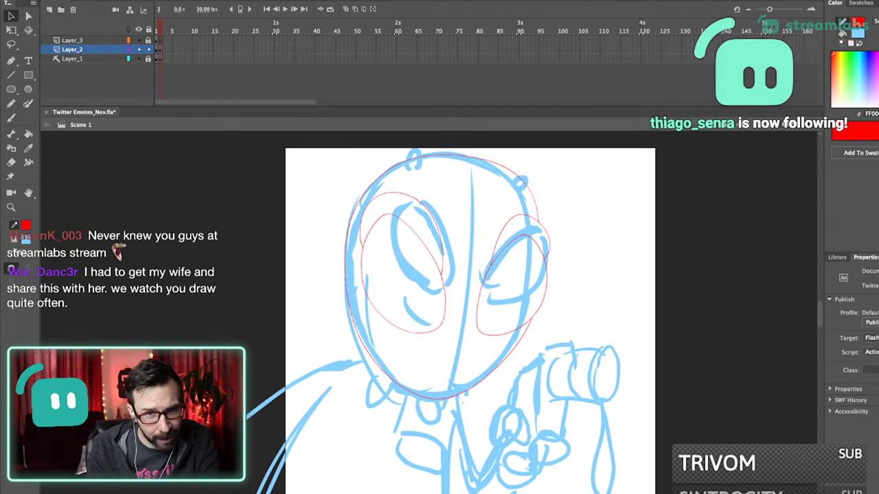
pyautogui.hscroll(-3, 460, 316)
pyautogui.press('y')
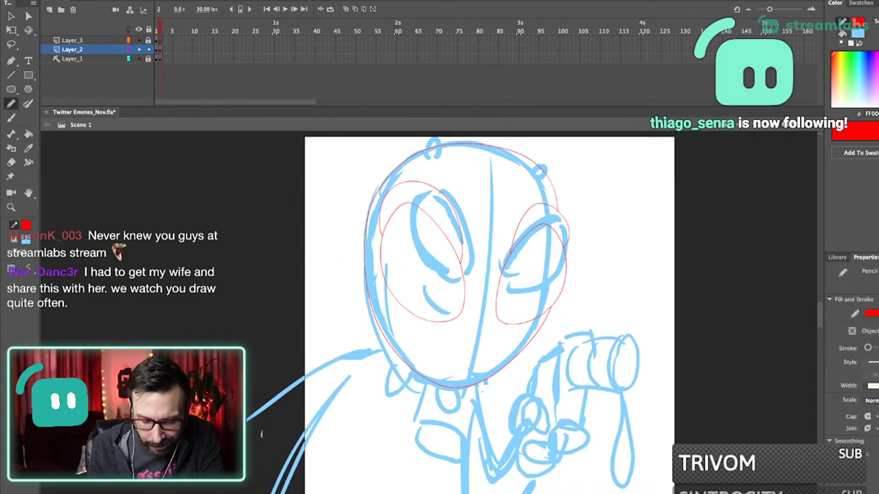
pyautogui.moveTo(444, 334); pyautogui.dragTo(474, 343)
pyautogui.press('super+z')
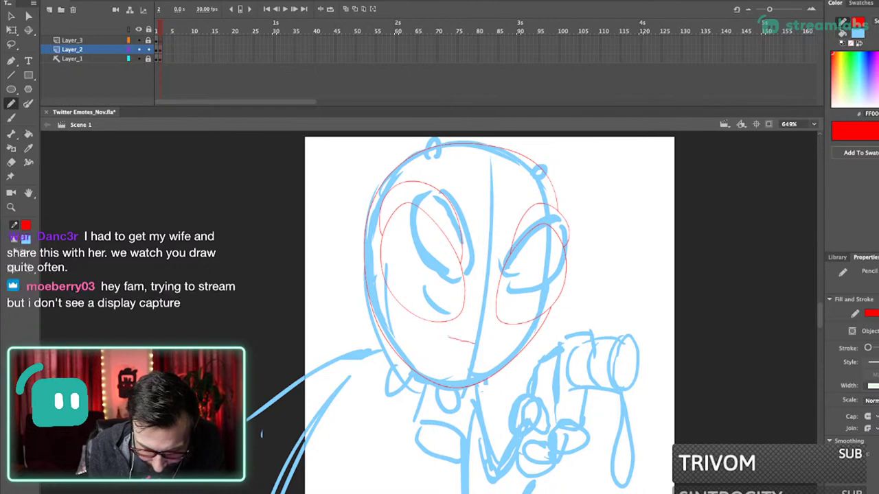
pyautogui.hotkey('ctrl', 'z')
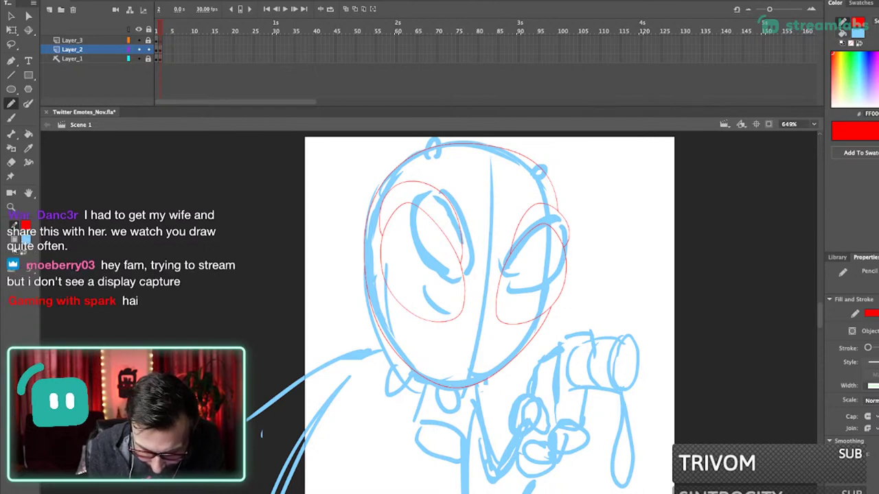
pyautogui.moveTo(452, 351); pyautogui.dragTo(483, 347)
pyautogui.press('v')
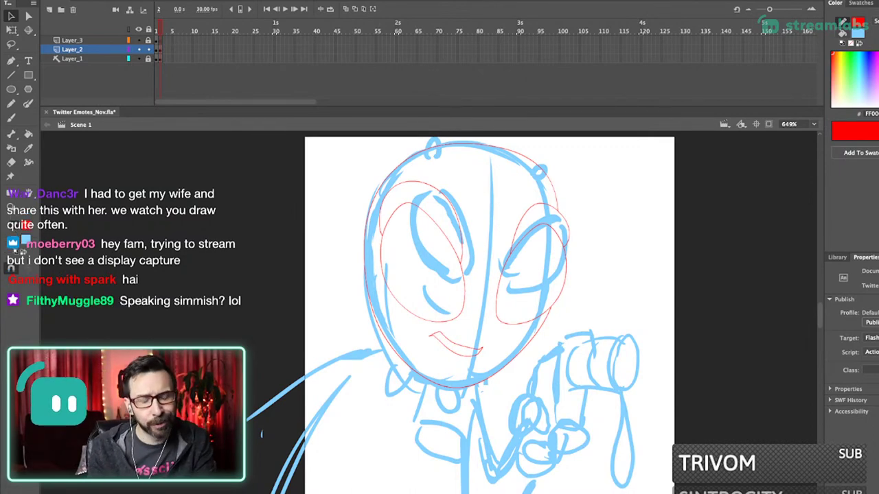
# - Refine the curve near the mouth's corners and delete the stray line end at its near corner
pyautogui.moveTo(434, 280); pyautogui.dragTo(475, 410)
pyautogui.moveTo(439, 311); pyautogui.dragTo(438, 317)
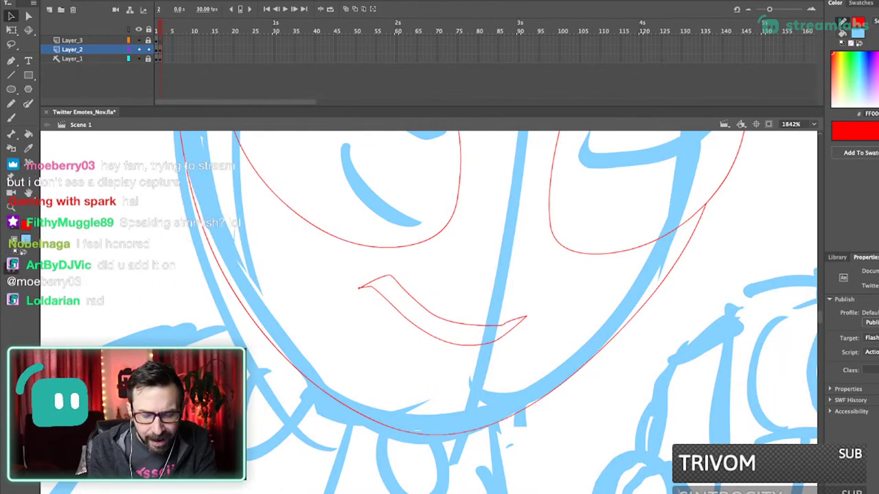
pyautogui.moveTo(502, 322); pyautogui.dragTo(502, 325)
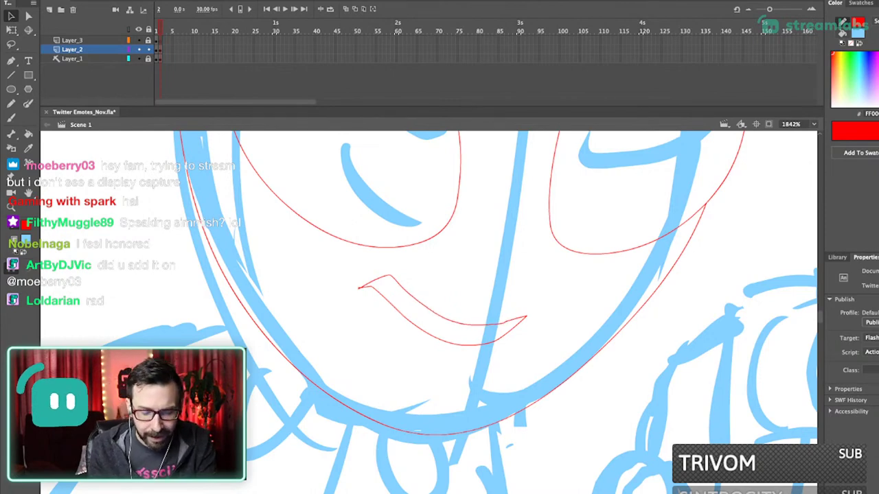
pyautogui.click(360, 288)
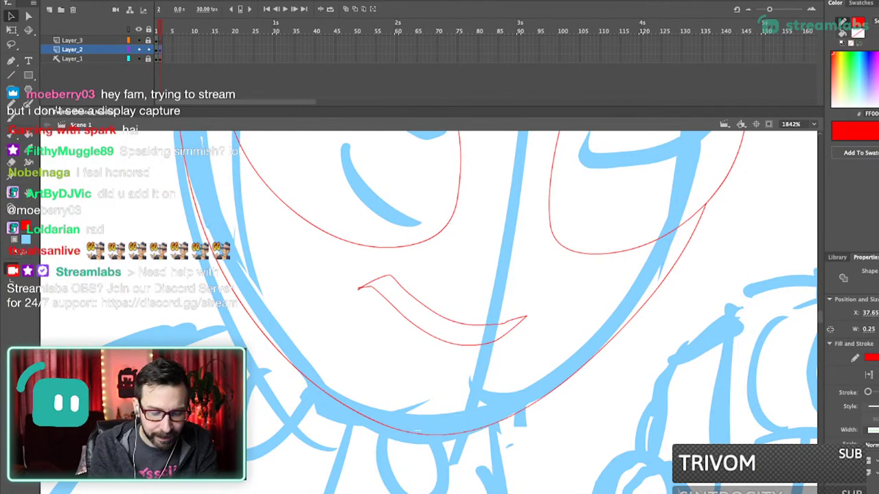
pyautogui.press('Delete')
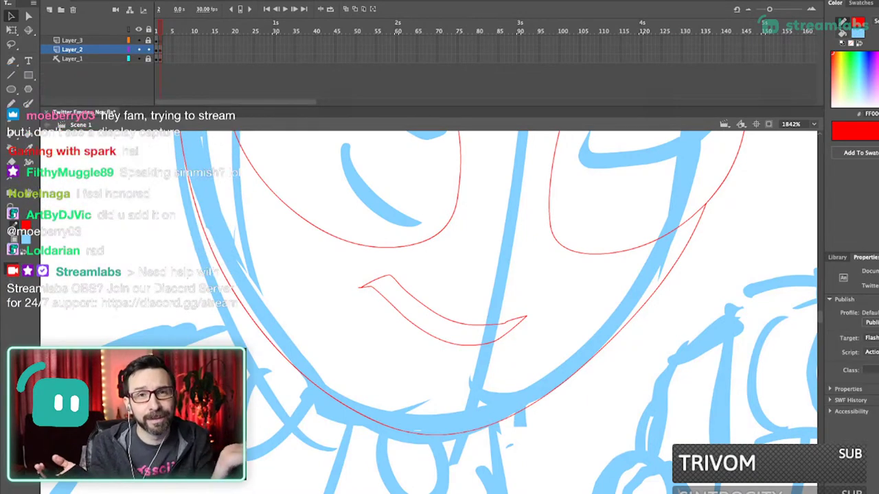
pyautogui.press('super+minus')
pyautogui.press('super+minus')
# - Draw a small closed lower-lip shape just beneath the mouth and adjust its far corner
pyautogui.moveTo(410, 239); pyautogui.dragTo(469, 393)
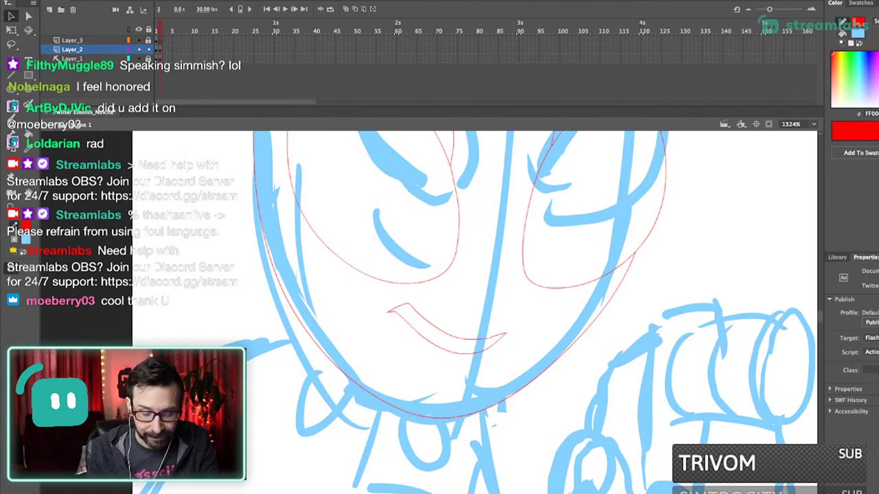
pyautogui.moveTo(456, 313); pyautogui.dragTo(474, 332)
pyautogui.moveTo(417, 262); pyautogui.dragTo(502, 419)
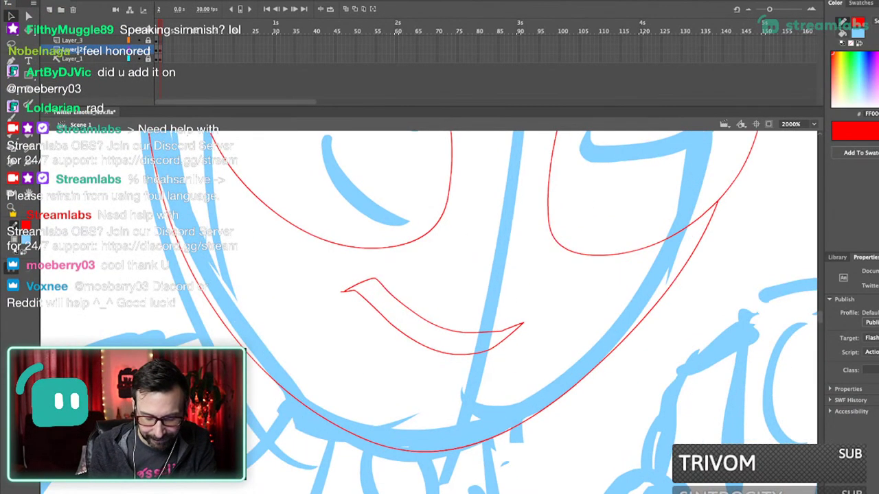
pyautogui.hotkey('shift', 'y')
pyautogui.moveTo(425, 366)
pyautogui.mouseDown()
pyautogui.moveTo(446, 370)
pyautogui.moveTo(405, 358)
pyautogui.moveTo(415, 380)
pyautogui.moveTo(437, 368)
pyautogui.mouseUp()
pyautogui.press('super+z')
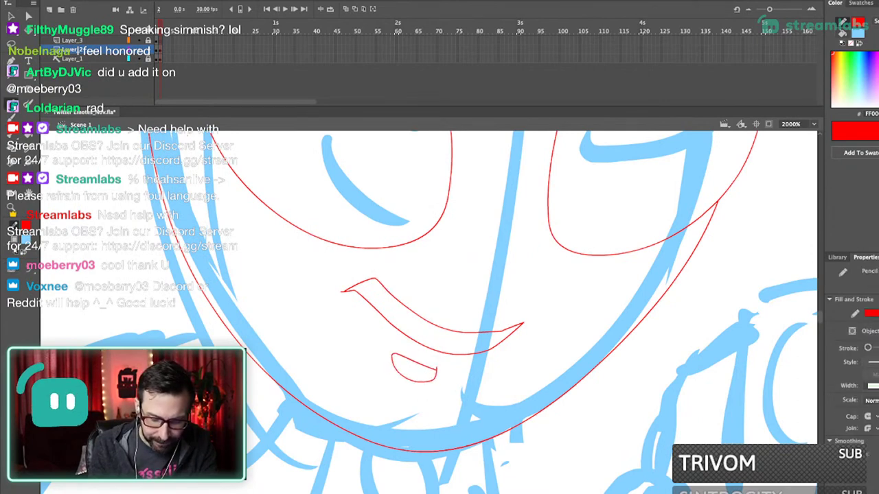
pyautogui.press('v')
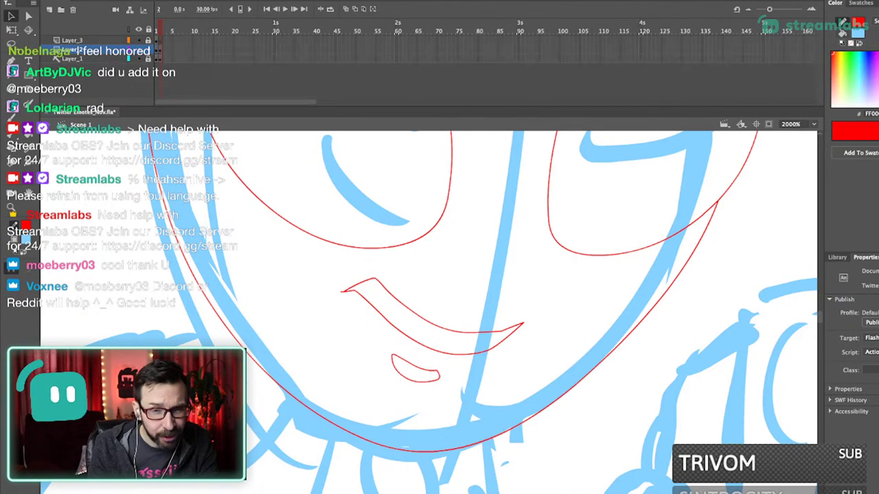
pyautogui.moveTo(438, 372); pyautogui.dragTo(445, 373)
# - Examine the proportions of the eyes, brows and mouth at actual size and enlarged
pyautogui.press('super+3')
pyautogui.scroll(1, 432, 315)
pyautogui.scroll(3, 431, 315)
pyautogui.scroll(-10, 431, 315)
pyautogui.scroll(5, 432, 314)
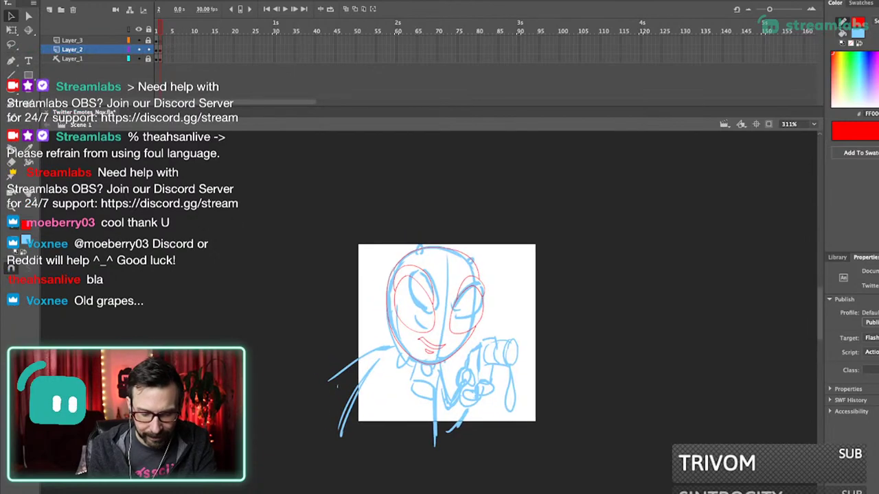
pyautogui.scroll(2, 427, 316)
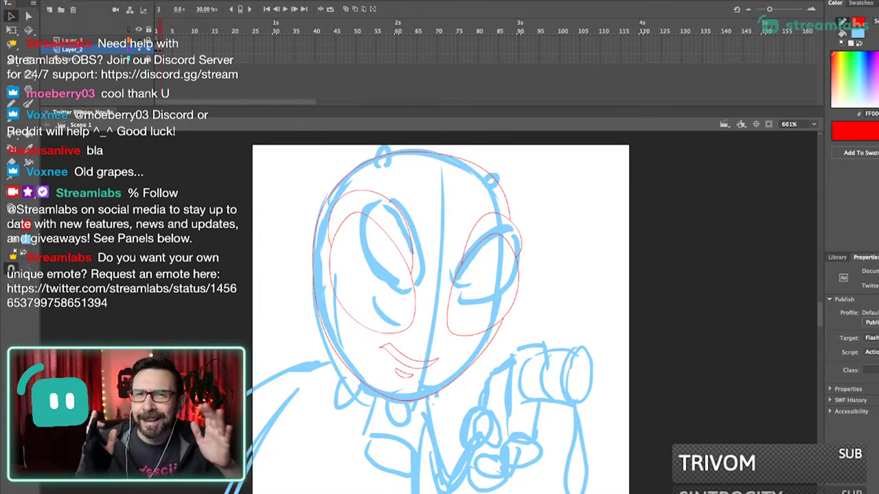
pyautogui.moveTo(440, 309); pyautogui.dragTo(487, 311)
pyautogui.moveTo(362, 214); pyautogui.dragTo(437, 430)
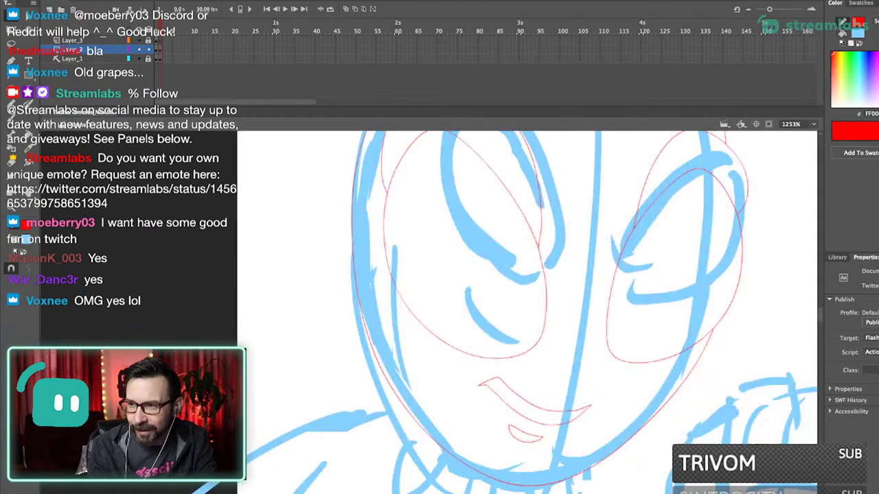
pyautogui.scroll(2, 440, 309)
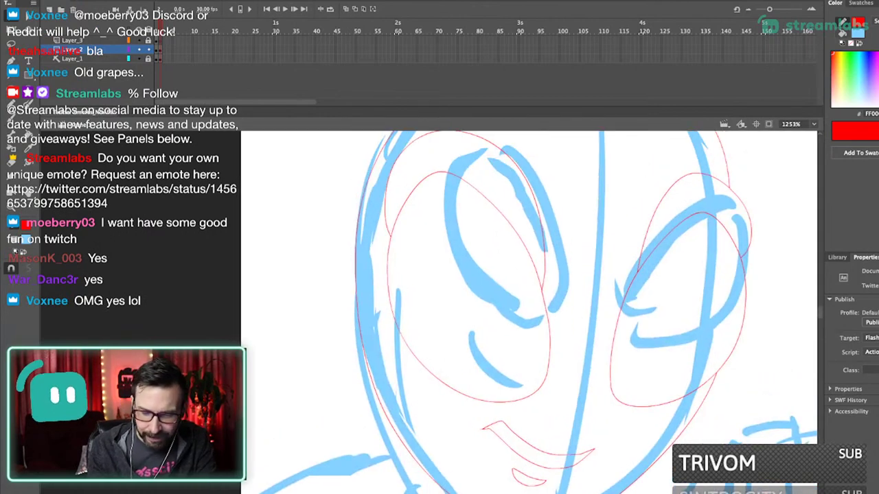
pyautogui.press('super+1')
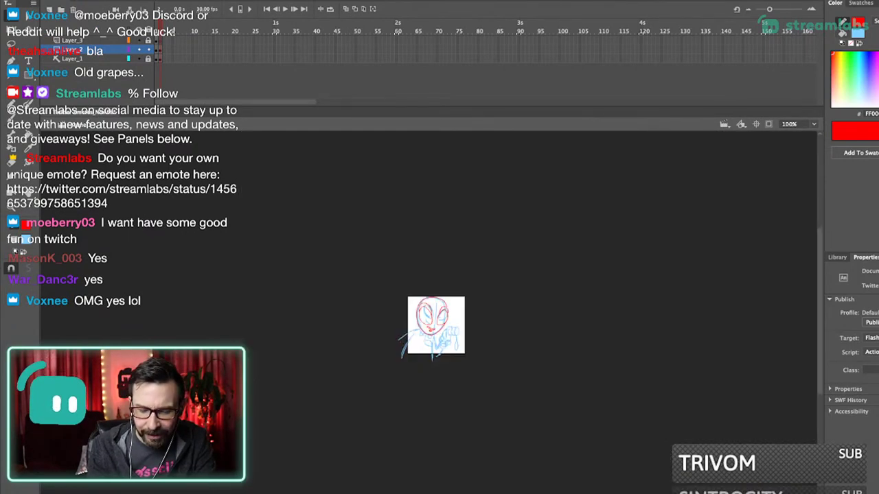
pyautogui.scroll(3, 425, 319)
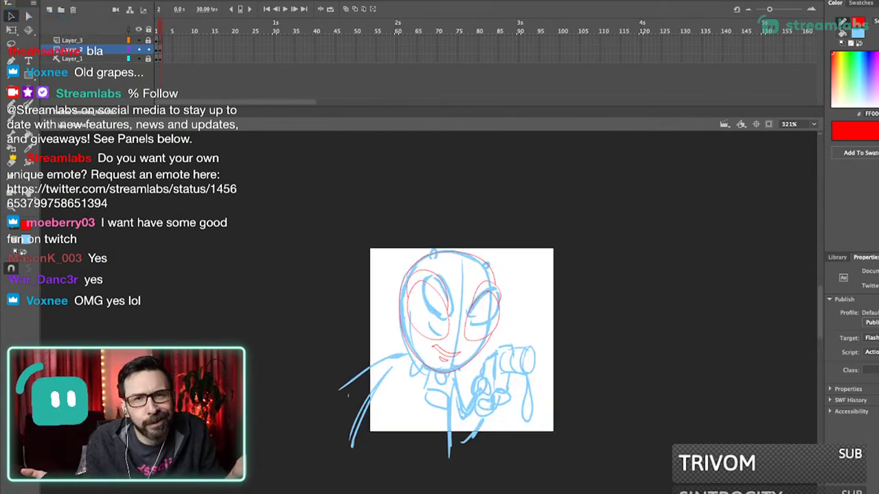
pyautogui.scroll(4, 437, 326)
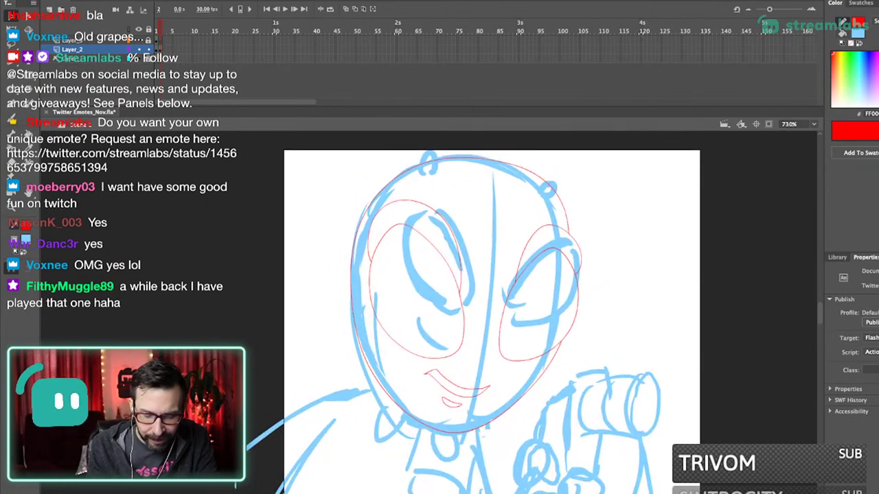
pyautogui.hotkey('ctrl', '1')
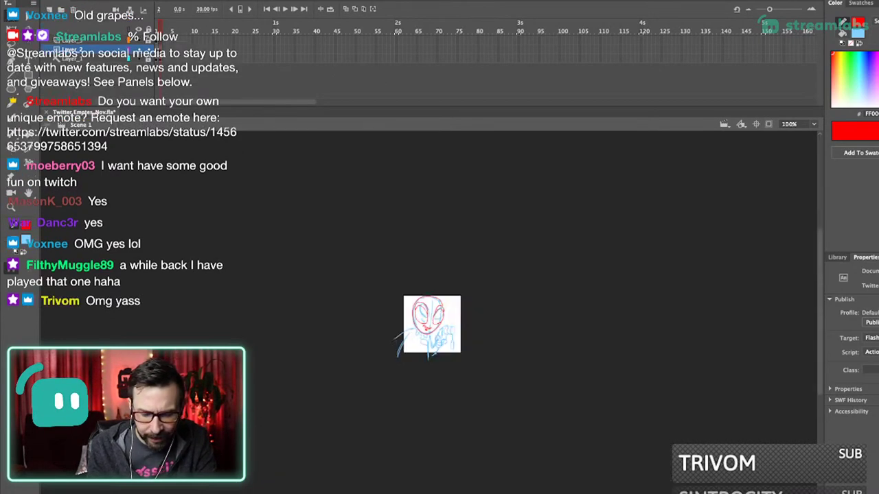
# - Draw an arched forehead line joining the two brow outlines, delete its overshooting ends and smooth its curve
pyautogui.moveTo(406, 269); pyautogui.dragTo(450, 391)
pyautogui.scroll(4, 426, 274)
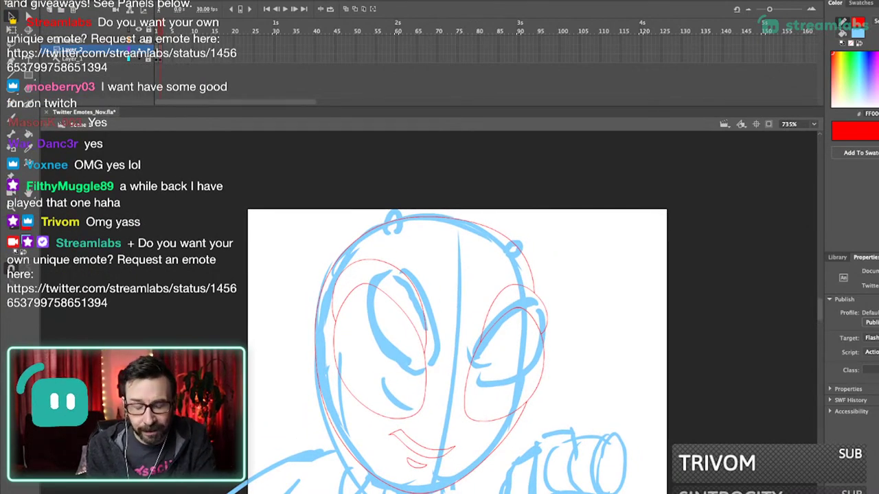
pyautogui.hotkey('shift', 'y')
pyautogui.moveTo(395, 273); pyautogui.dragTo(419, 248)
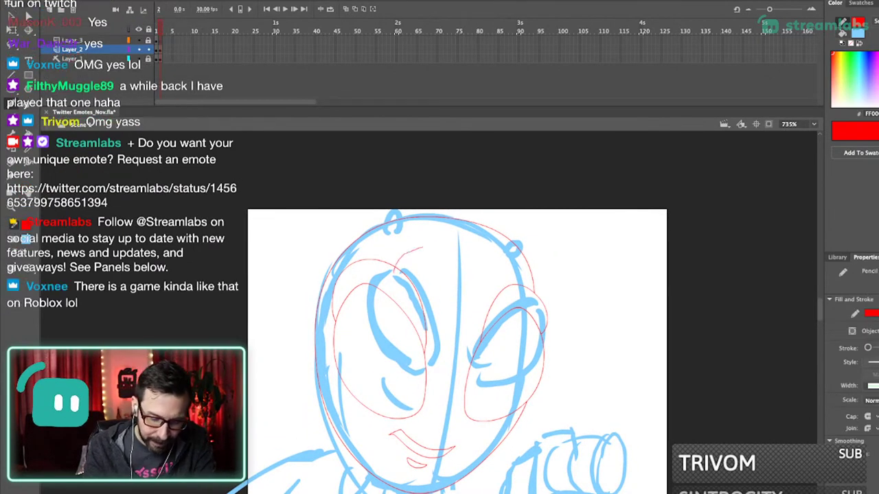
pyautogui.moveTo(478, 252); pyautogui.dragTo(507, 300)
pyautogui.hotkey('ctrl', 'z')
pyautogui.moveTo(399, 272)
pyautogui.mouseDown()
pyautogui.moveTo(432, 240)
pyautogui.moveTo(494, 268)
pyautogui.moveTo(507, 305)
pyautogui.mouseUp()
pyautogui.hotkey('ctrl', 'z')
pyautogui.moveTo(464, 243); pyautogui.dragTo(508, 292)
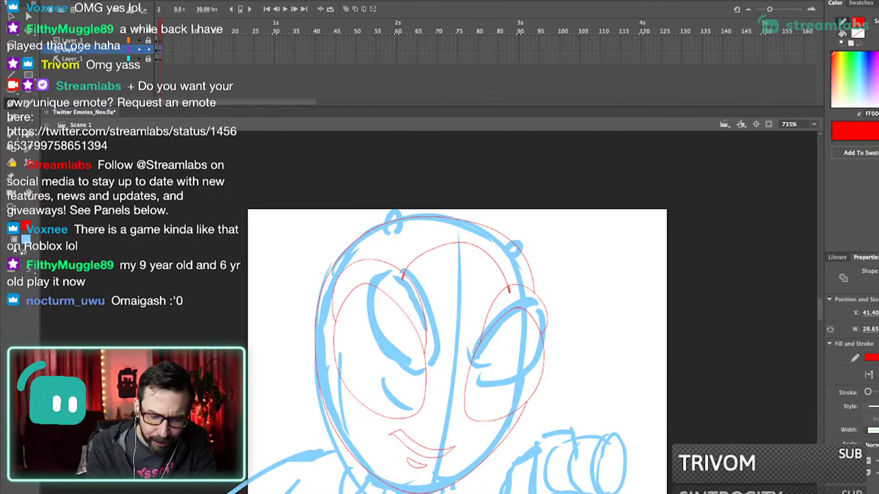
pyautogui.press('Delete')
pyautogui.press('v')
pyautogui.moveTo(474, 246); pyautogui.dragTo(470, 248)
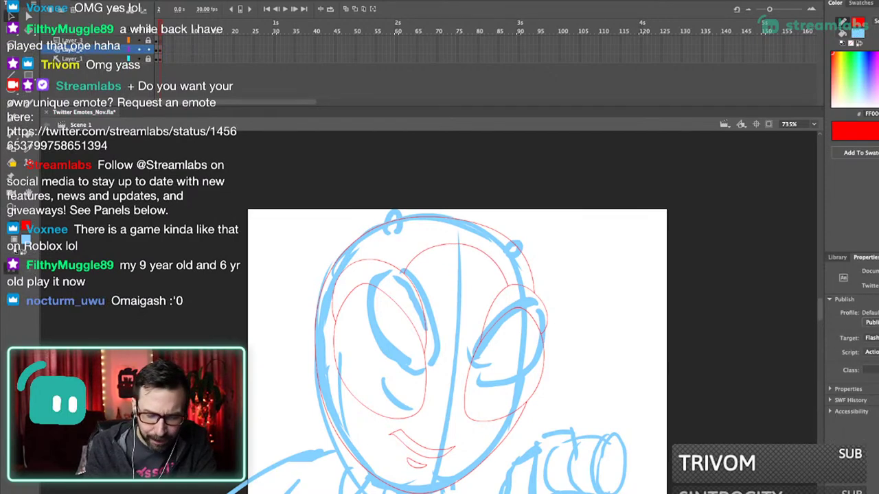
# - Draw a slightly arched line bridging the lower parts of both eyes, trim its overshoot, and check it at actual size
pyautogui.moveTo(446, 330); pyautogui.dragTo(461, 294)
pyautogui.hotkey('shift', 'y')
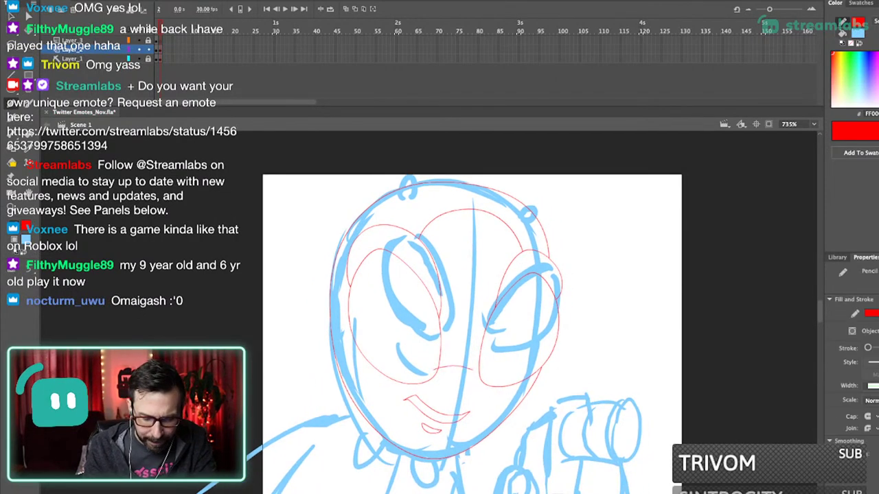
pyautogui.moveTo(435, 363); pyautogui.dragTo(489, 375)
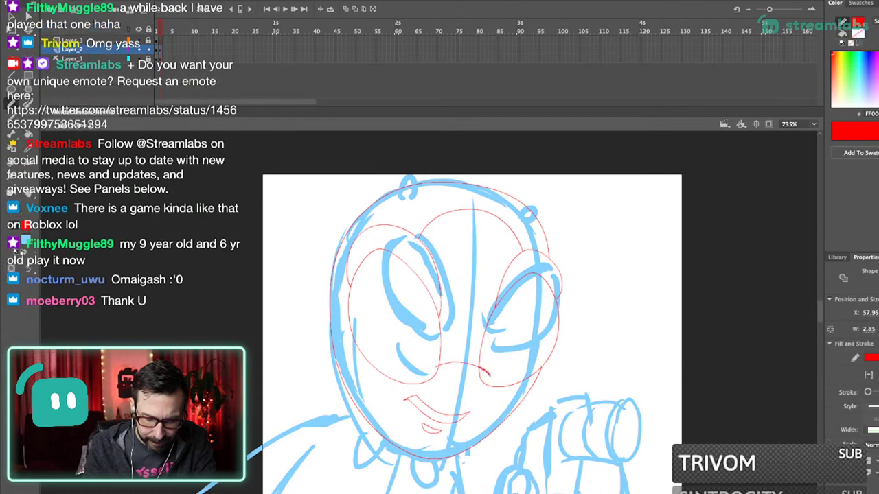
pyautogui.hotkey('ctrl', '1')
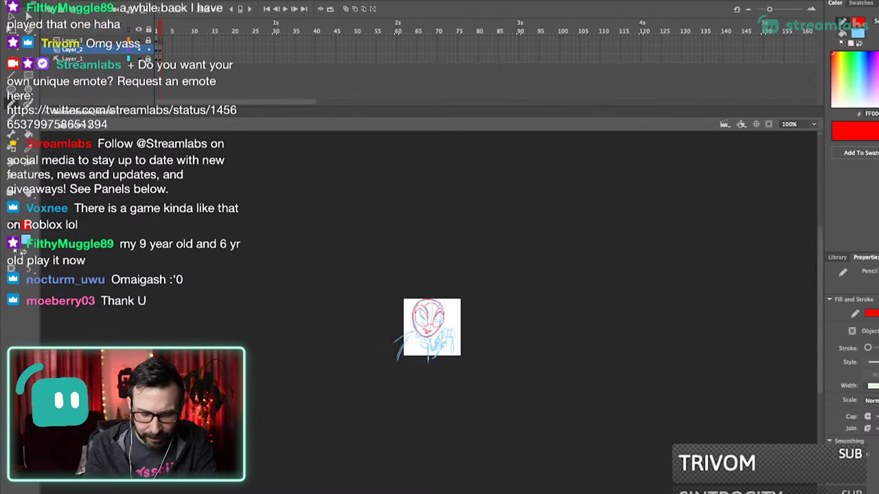
# - Draw a cheek line from the larger eye down to the chin and an arc from its brow to the crown, trimming their overshooting ends
pyautogui.scroll(10, 428, 325)
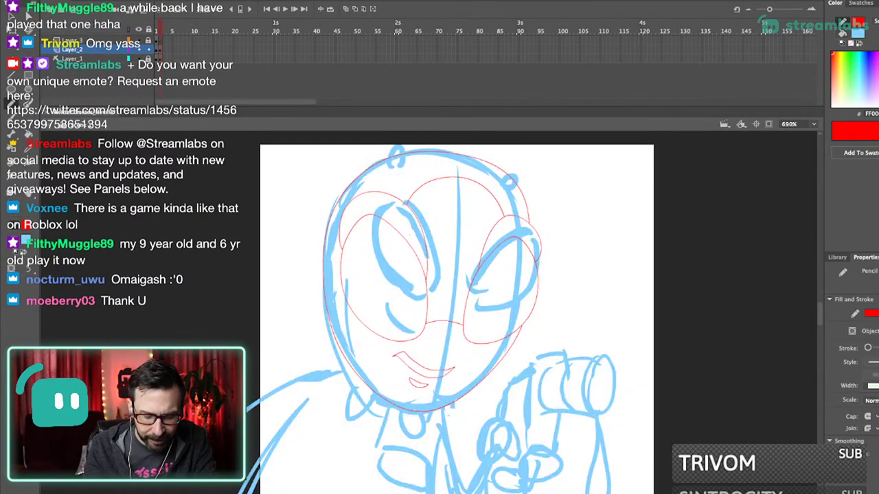
pyautogui.moveTo(367, 358); pyautogui.dragTo(443, 412)
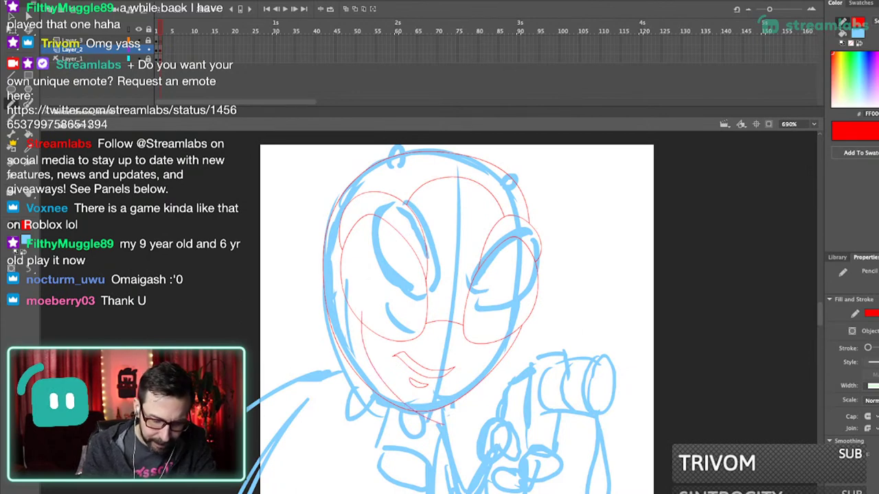
pyautogui.moveTo(439, 302); pyautogui.dragTo(453, 365)
pyautogui.moveTo(415, 216); pyautogui.dragTo(443, 211)
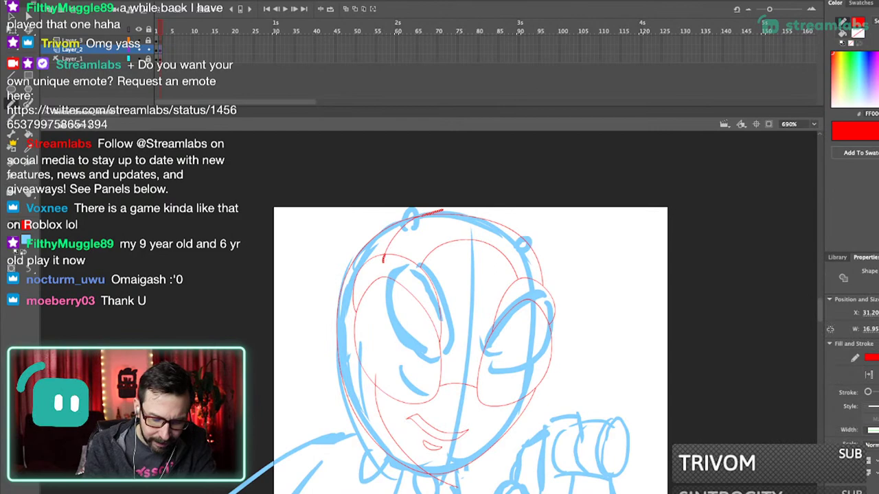
pyautogui.keyDown('shift'); pyautogui.click(444, 440); pyautogui.keyUp('shift')
pyautogui.press('Delete')
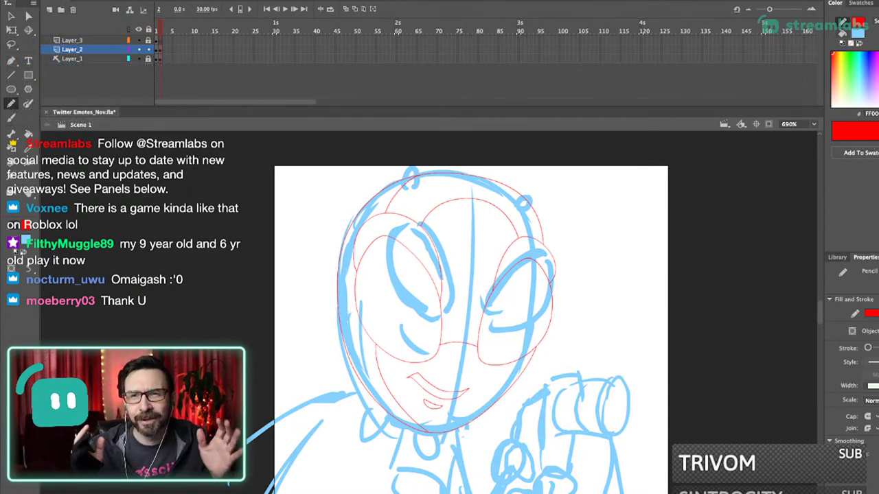
# - Bow the upper part of the new cheek line slightly outward toward the edge of the face
pyautogui.moveTo(440, 302); pyautogui.dragTo(467, 295)
pyautogui.press('v')
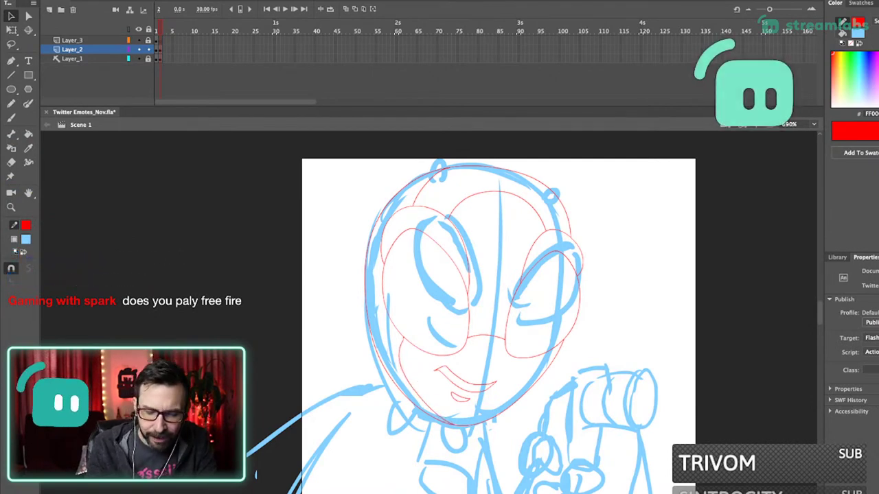
pyautogui.scroll(2, 474, 309)
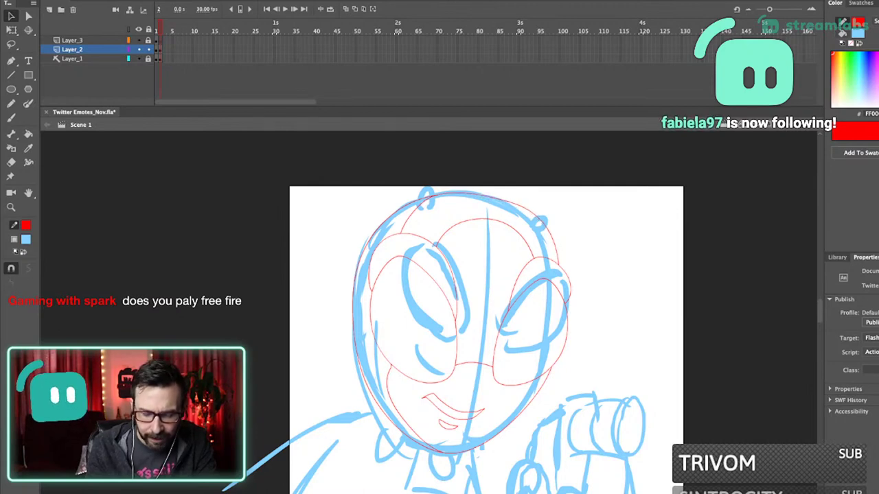
pyautogui.scroll(-2, 473, 309)
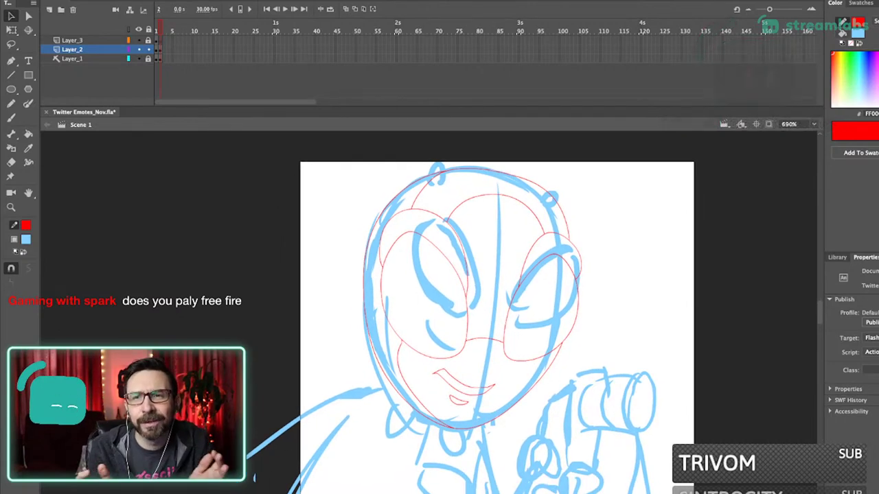
# - Try a slanted oval inside the upper part of the larger eye and adjust its curve
pyautogui.press('y')
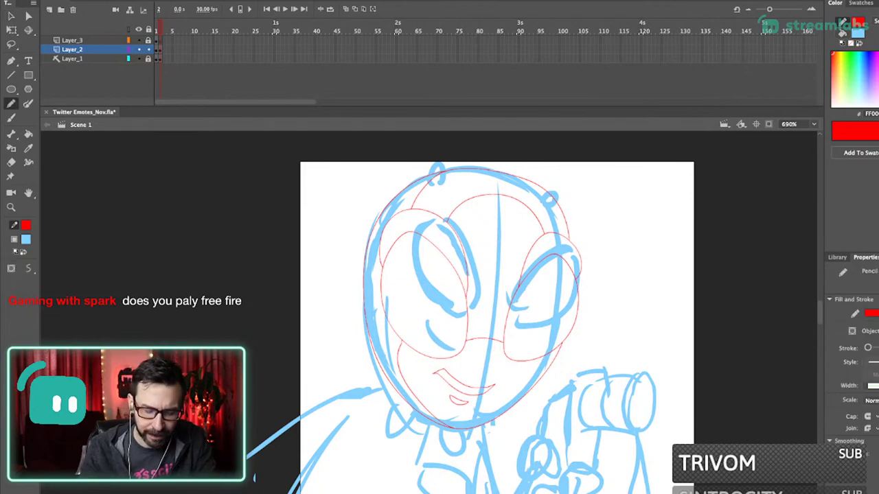
pyautogui.moveTo(473, 309); pyautogui.dragTo(488, 301)
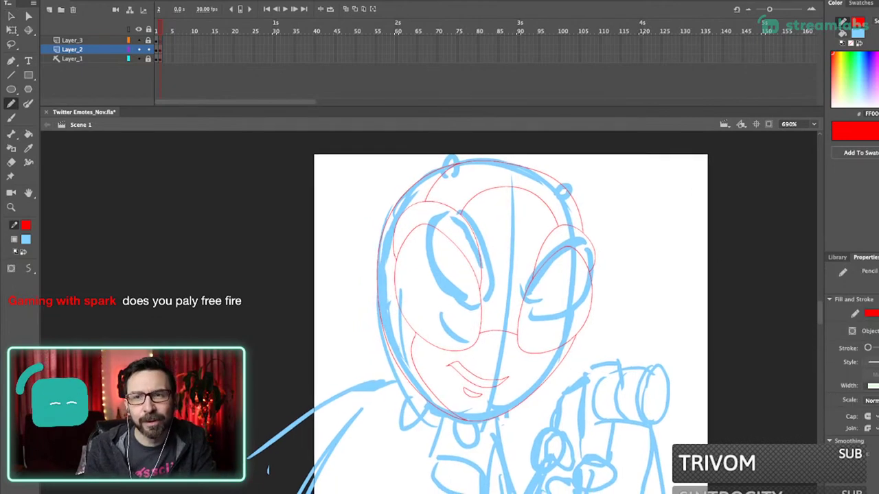
pyautogui.moveTo(268, 471); pyautogui.dragTo(286, 492)
pyautogui.moveTo(456, 262); pyautogui.dragTo(441, 277)
pyautogui.keyDown('super'); pyautogui.click(478, 285); pyautogui.keyUp('super')
pyautogui.press('super+z')
pyautogui.press('v')
pyautogui.moveTo(470, 275); pyautogui.dragTo(472, 273)
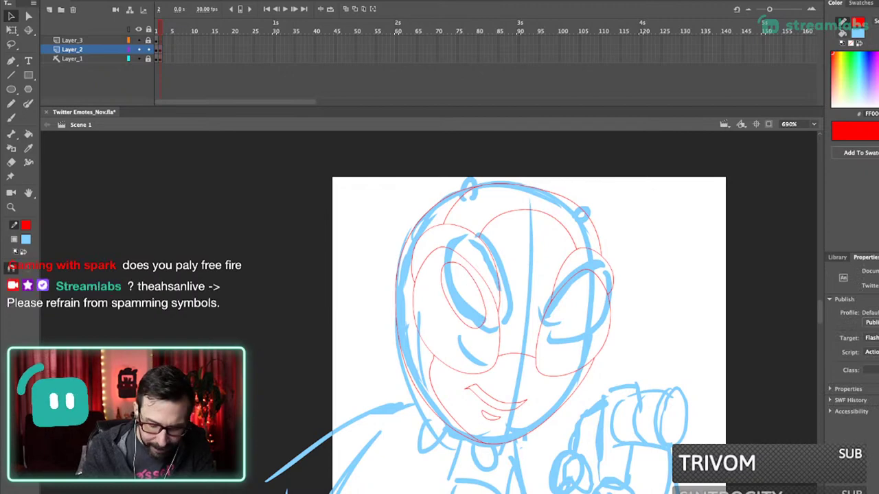
# - Draw a slanted oval inside the upper part of the smaller eye
pyautogui.scroll(-1, 529, 330)
pyautogui.press('y')
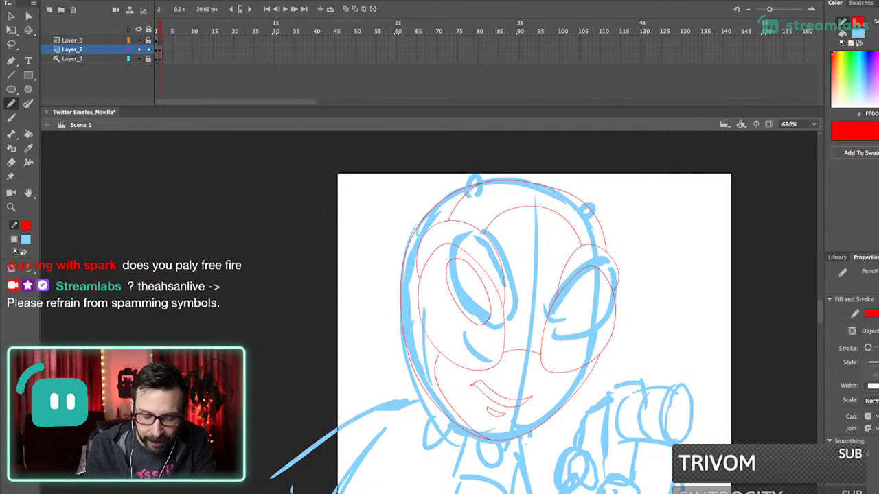
pyautogui.moveTo(558, 327)
pyautogui.mouseDown()
pyautogui.moveTo(591, 309)
pyautogui.moveTo(589, 278)
pyautogui.mouseUp()
# - Replace the oval in the larger eye with a curved, tapering highlight shape that follows the eye's outer edge, and refine its inner corner
pyautogui.press('v')
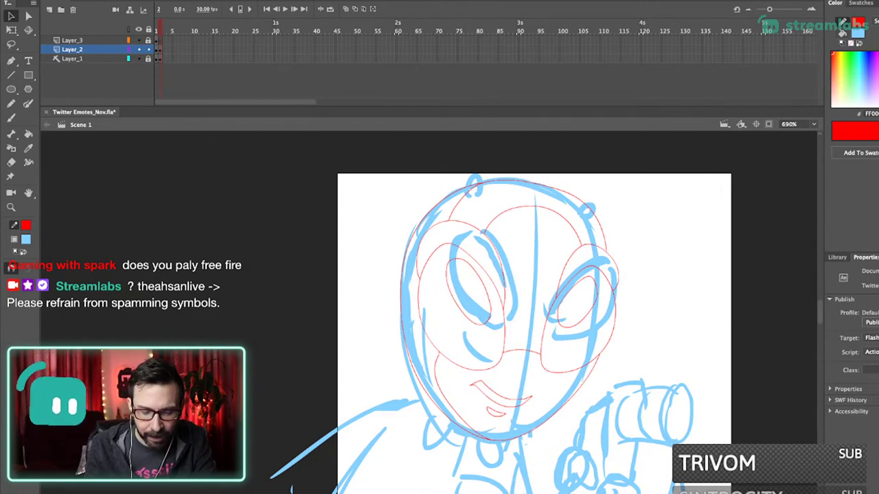
pyautogui.click(485, 287)
pyautogui.press('Delete')
pyautogui.press('y')
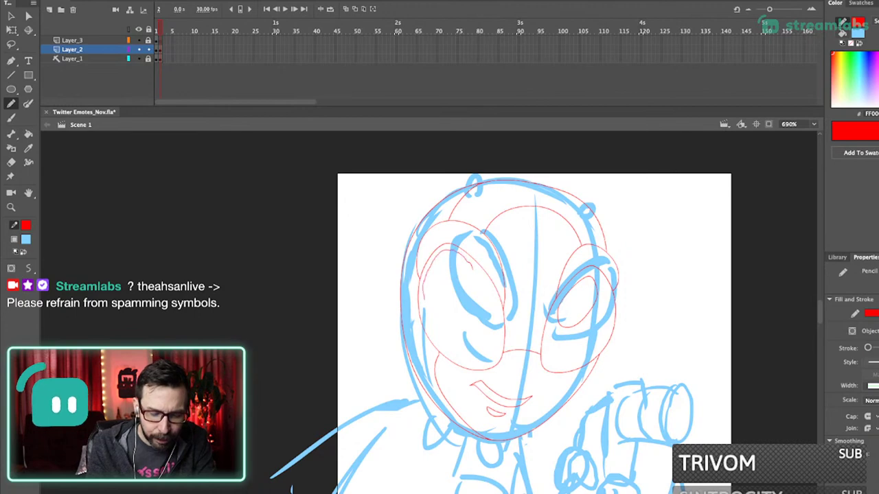
pyautogui.press('v')
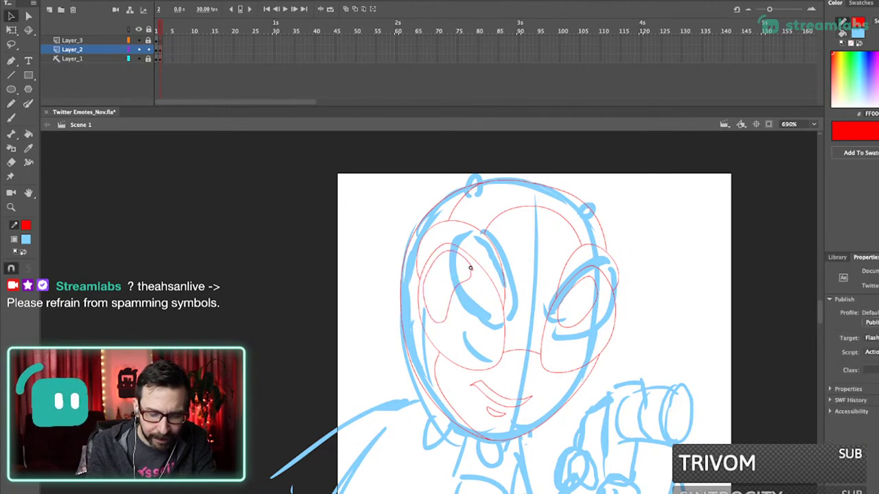
pyautogui.click(470, 280)
pyautogui.moveTo(478, 276); pyautogui.dragTo(471, 274)
pyautogui.click(481, 283)
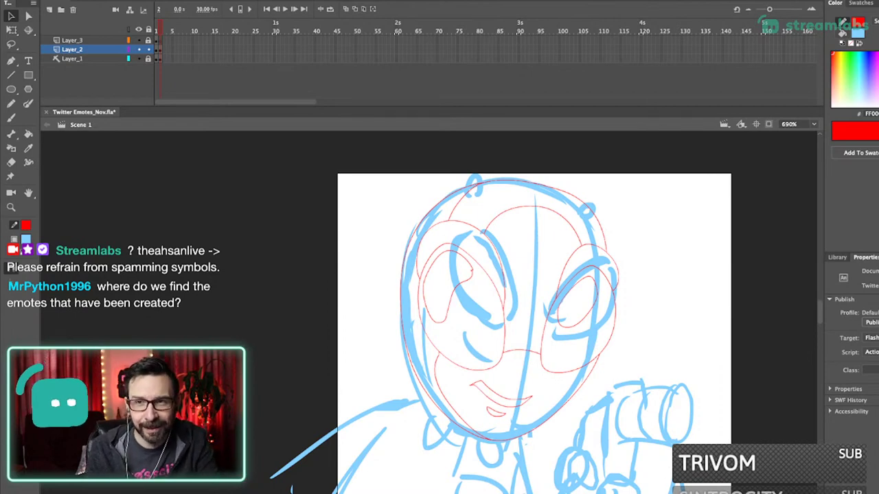
# - Draw a small upright oval near the lower inner edge of the smaller eye, below the slanted oval
pyautogui.moveTo(534, 309); pyautogui.dragTo(539, 306)
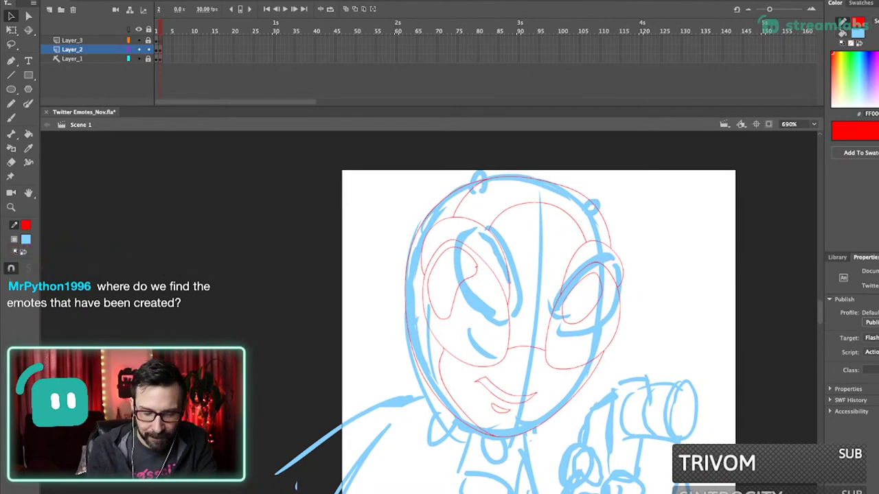
pyautogui.scroll(5, 499, 262)
pyautogui.moveTo(499, 262); pyautogui.dragTo(504, 271)
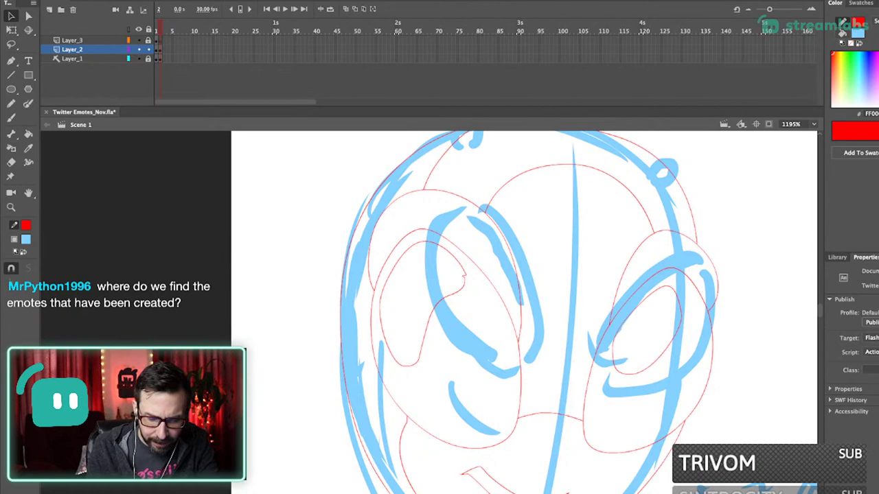
pyautogui.scroll(-5, 500, 262)
pyautogui.moveTo(491, 277); pyautogui.dragTo(519, 288)
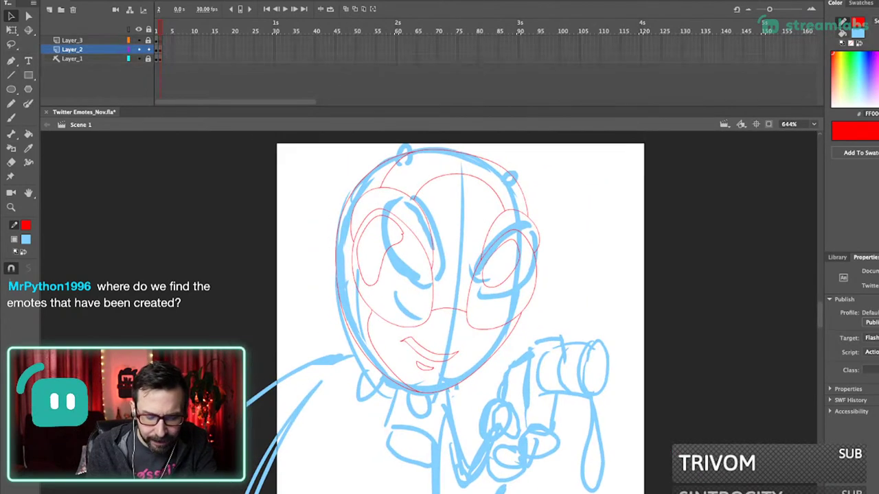
pyautogui.scroll(7, 519, 288)
pyautogui.hotkey('shift', 'y')
pyautogui.moveTo(430, 338); pyautogui.dragTo(433, 298)
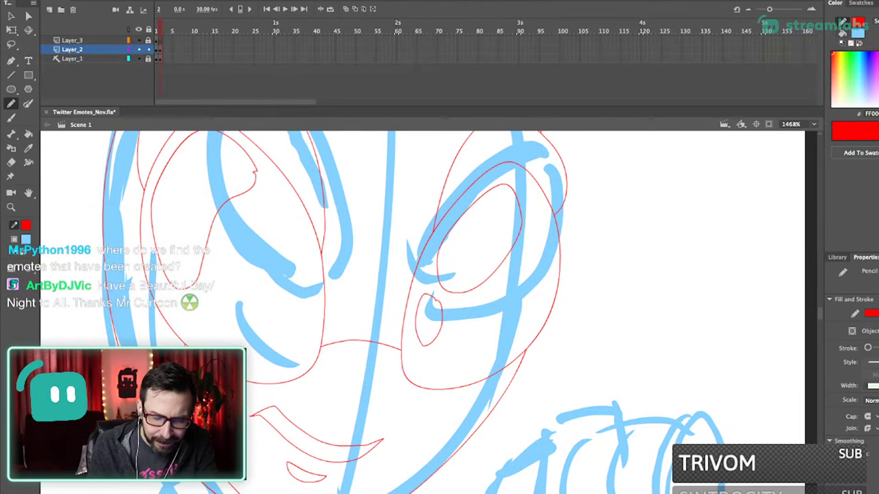
# - Draw two rounded collar flaps hanging beneath the jaw and chin, and delete the ends that cross the face outline
pyautogui.scroll(-12, 431, 318)
pyautogui.scroll(6, 426, 320)
pyautogui.moveTo(426, 319); pyautogui.dragTo(469, 336)
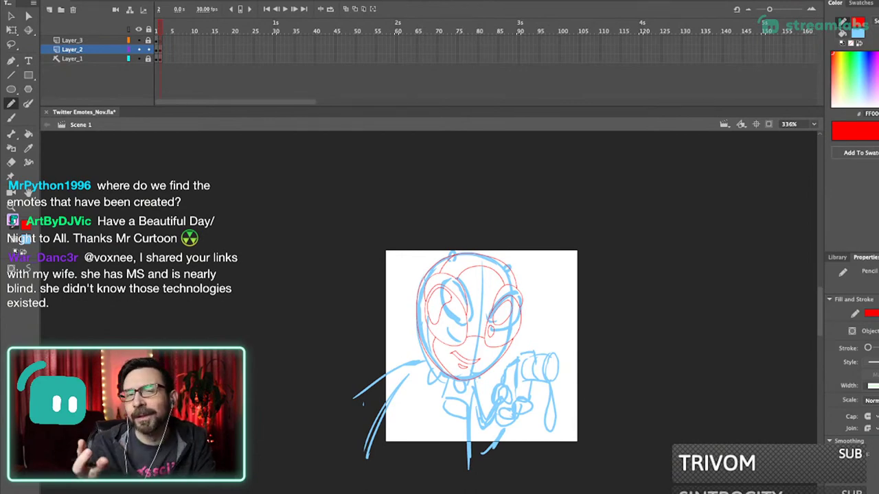
pyautogui.scroll(3, 442, 371)
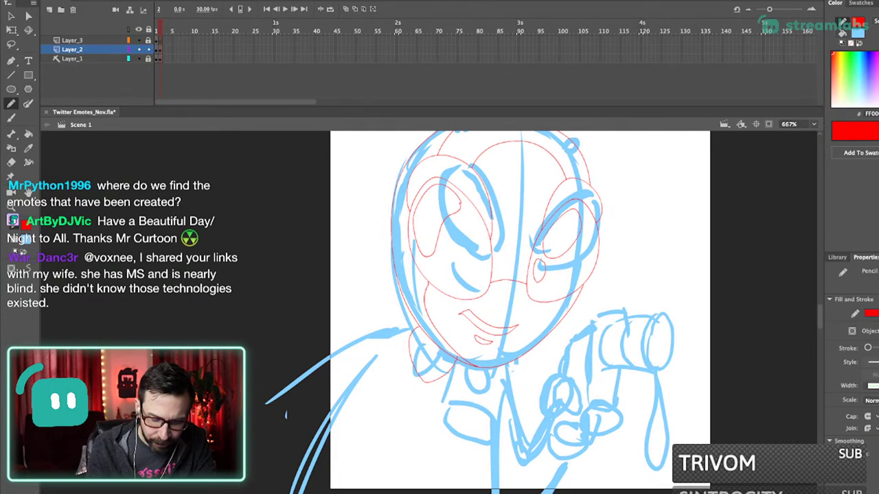
pyautogui.moveTo(469, 369); pyautogui.dragTo(506, 361)
pyautogui.keyDown('super'); pyautogui.click(505, 361); pyautogui.keyUp('super')
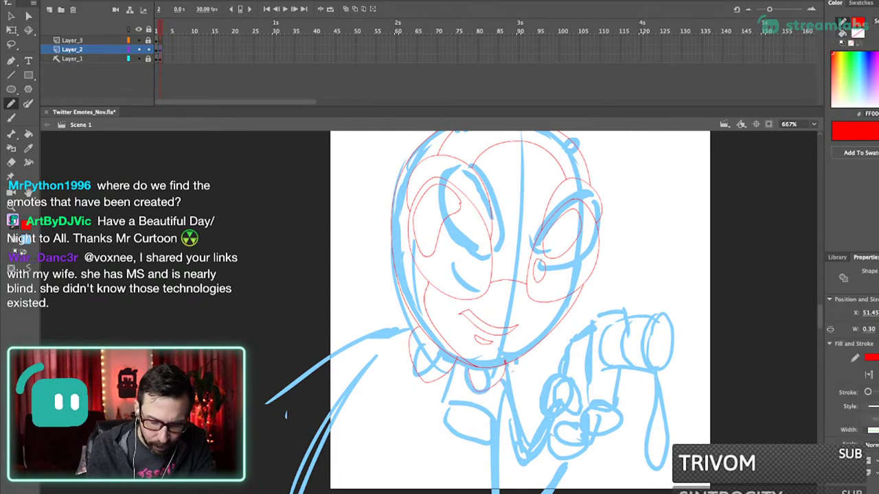
pyautogui.scroll(3, 474, 384)
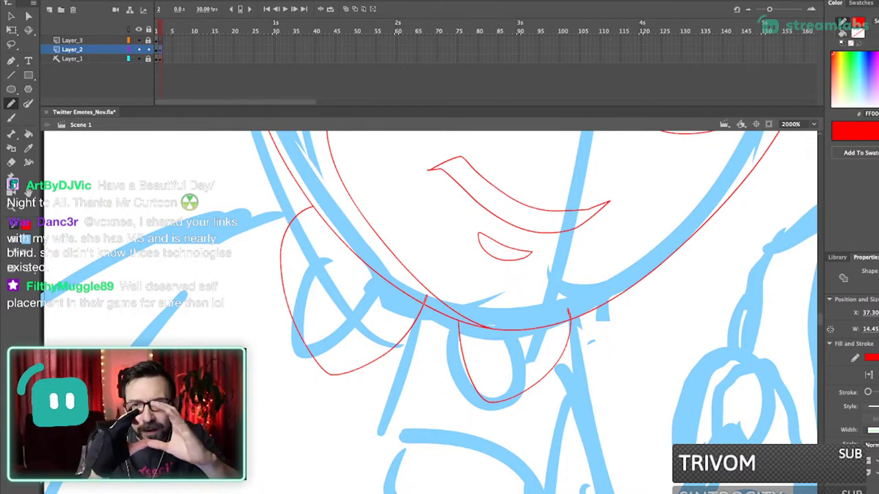
pyautogui.press('Delete')
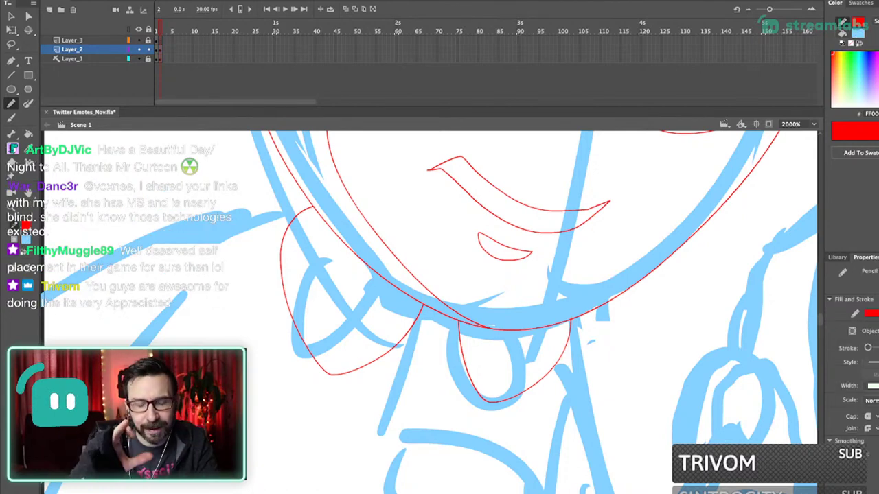
# - Draw a closed rounded shape on the chest below the collar and pull out its upper corner near the centre line
pyautogui.press('super+2')
pyautogui.moveTo(426, 316); pyautogui.dragTo(530, 254)
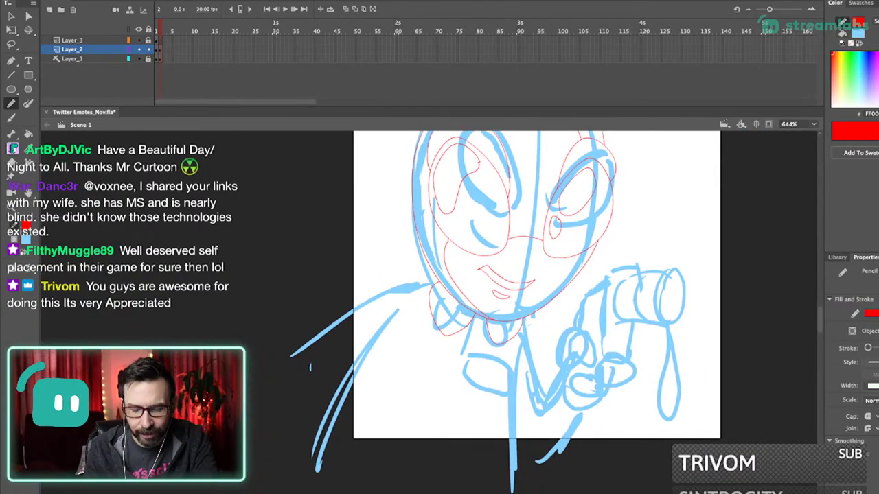
pyautogui.moveTo(530, 318); pyautogui.dragTo(545, 292)
pyautogui.moveTo(527, 347)
pyautogui.mouseDown()
pyautogui.moveTo(492, 338)
pyautogui.moveTo(484, 366)
pyautogui.mouseUp()
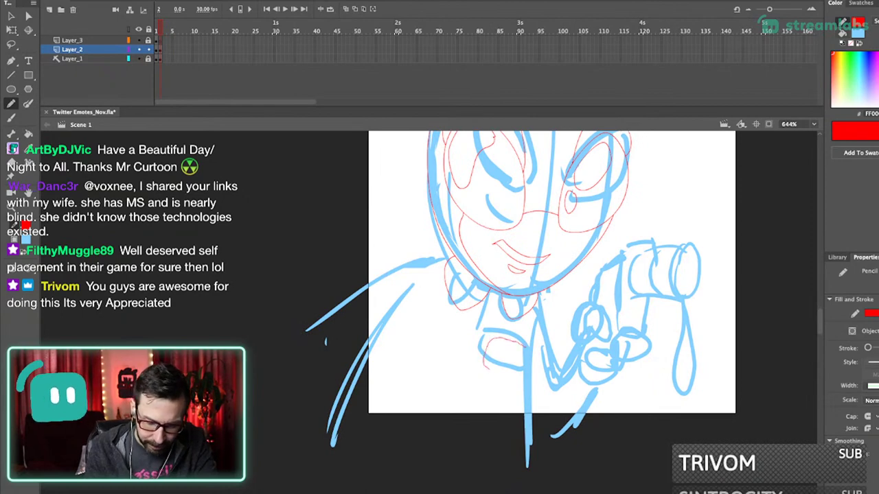
pyautogui.moveTo(532, 379); pyautogui.dragTo(528, 346)
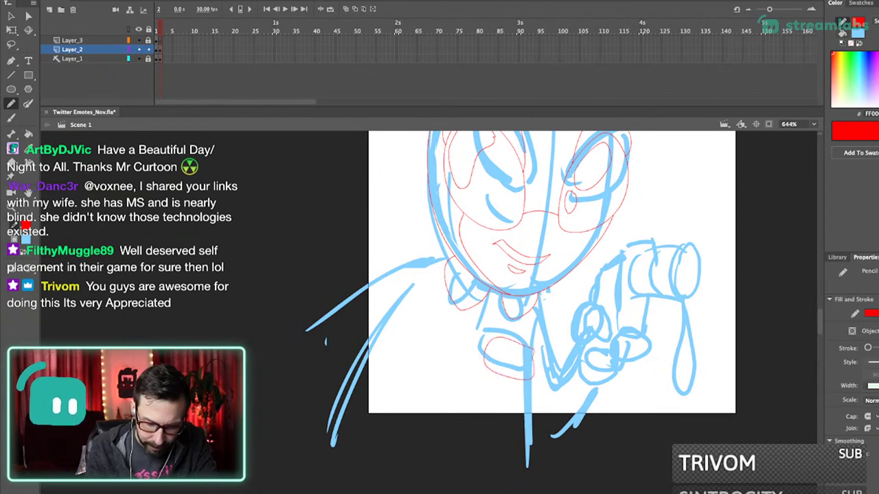
pyautogui.press('v')
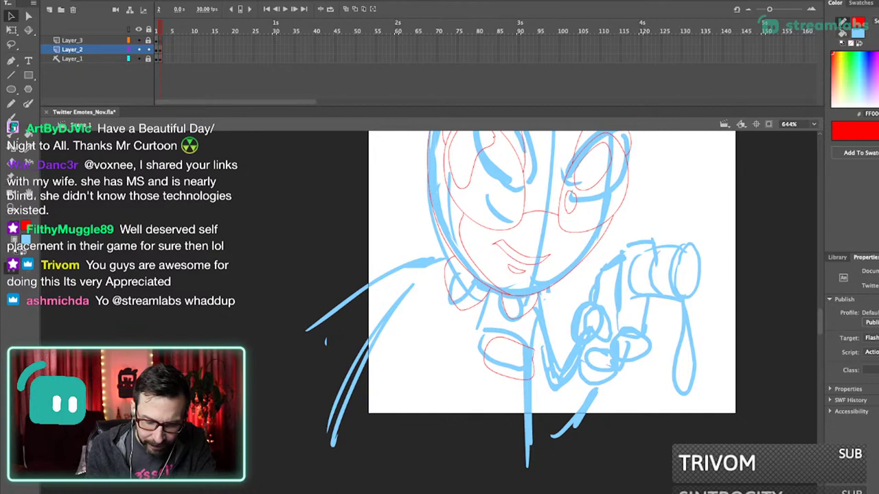
pyautogui.scroll(5, 575, 377)
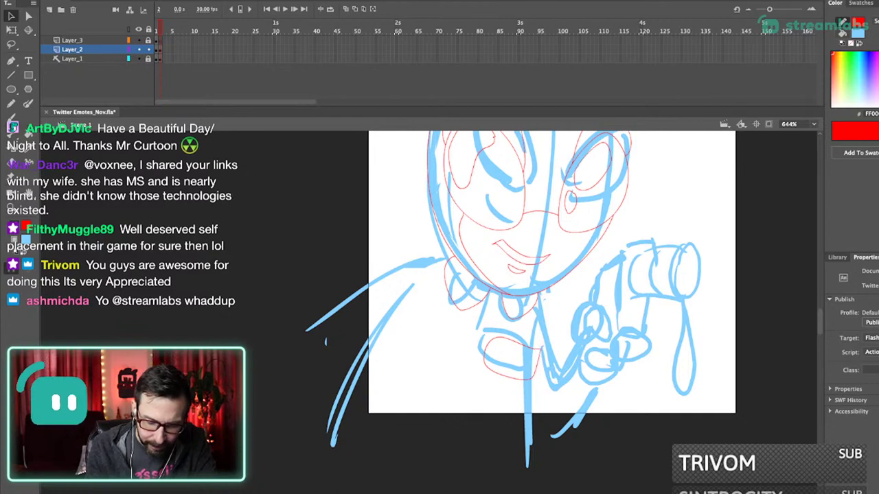
pyautogui.moveTo(467, 306); pyautogui.dragTo(457, 307)
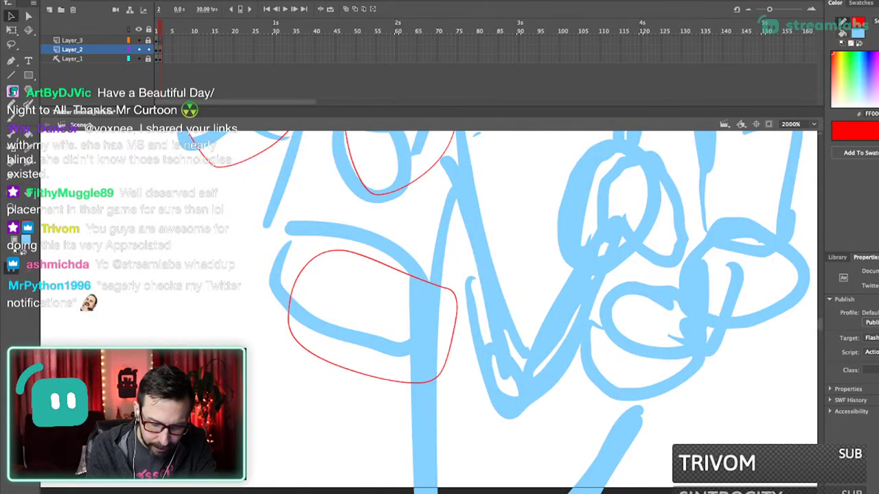
# - Draw the vertical centre line of the torso from the collar to below the canvas and delete its excess end inside the chest shape
pyautogui.press('super+1')
pyautogui.press('super+3')
pyautogui.hotkey('shift', 'y')
pyautogui.moveTo(432, 219); pyautogui.dragTo(469, 397)
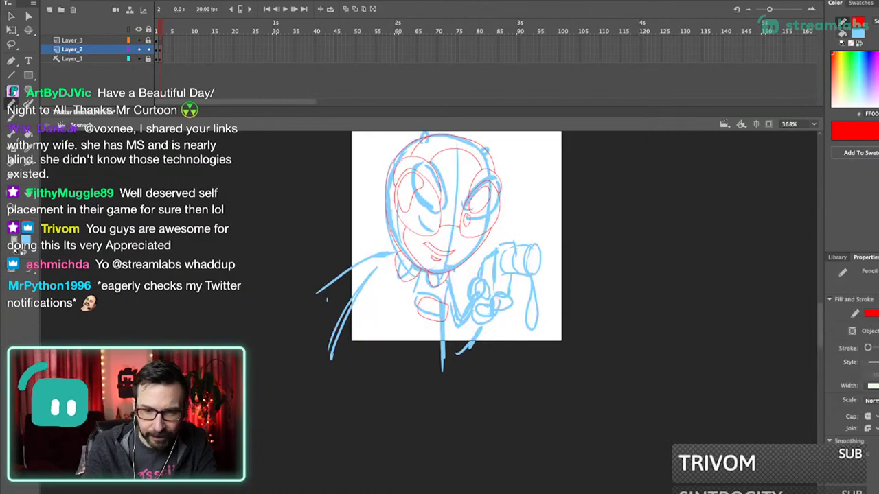
pyautogui.scroll(2, 327, 299)
pyautogui.moveTo(414, 309); pyautogui.dragTo(413, 408)
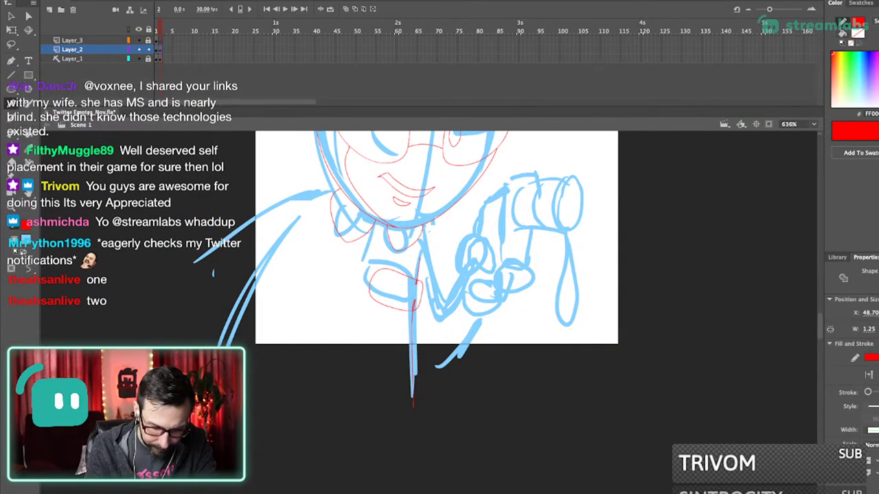
pyautogui.press('Delete')
# - Draw the sloping shoulder line, the inner arm line and a curved lower body edge extending beyond the canvas
pyautogui.moveTo(414, 275); pyautogui.dragTo(499, 316)
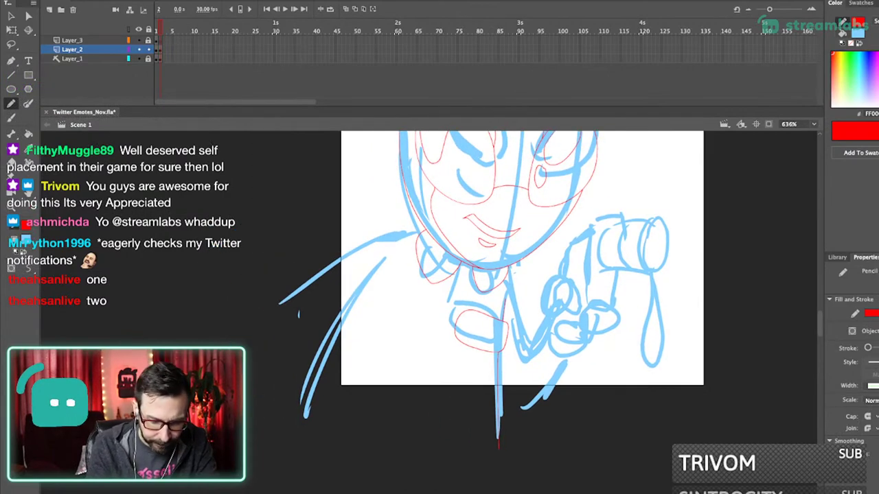
pyautogui.moveTo(422, 233)
pyautogui.mouseDown()
pyautogui.moveTo(238, 367)
pyautogui.moveTo(254, 360)
pyautogui.mouseUp()
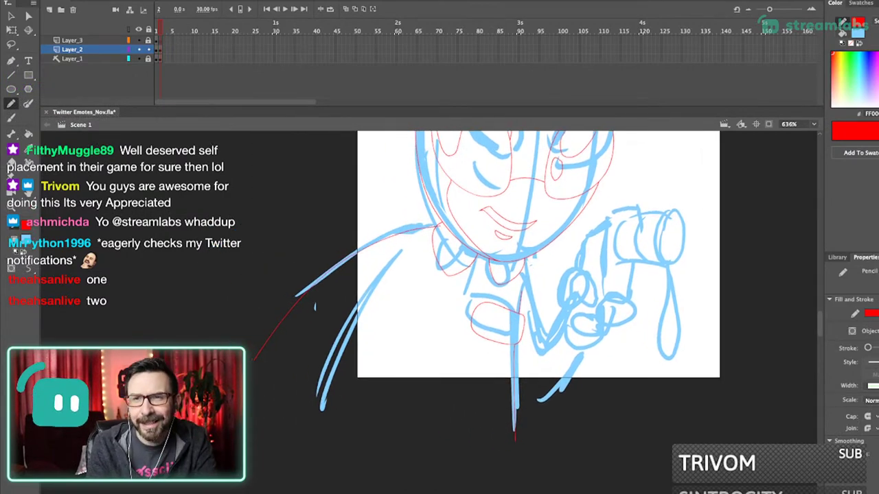
pyautogui.moveTo(409, 436); pyautogui.dragTo(552, 430)
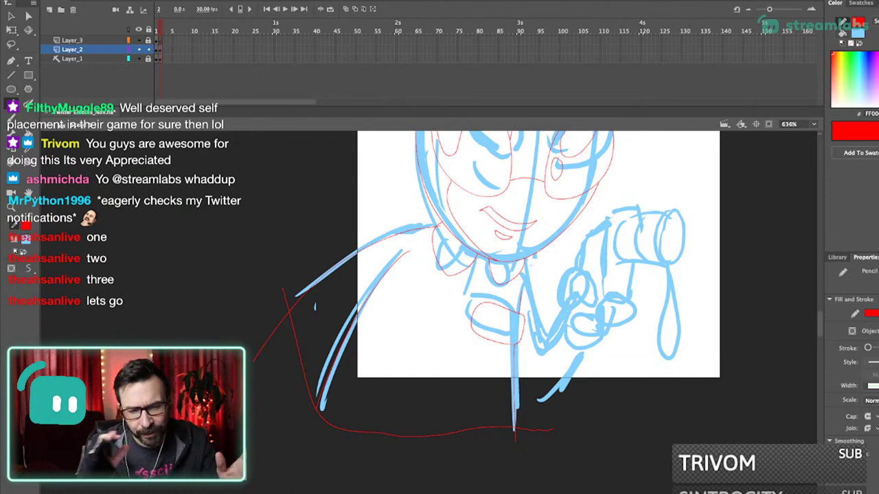
# - Delete the excess upper end of the inner arm line and draw a straight line from there down to the outer body edge
pyautogui.press('n')
pyautogui.moveTo(397, 248); pyautogui.dragTo(426, 281)
pyautogui.press('Delete')
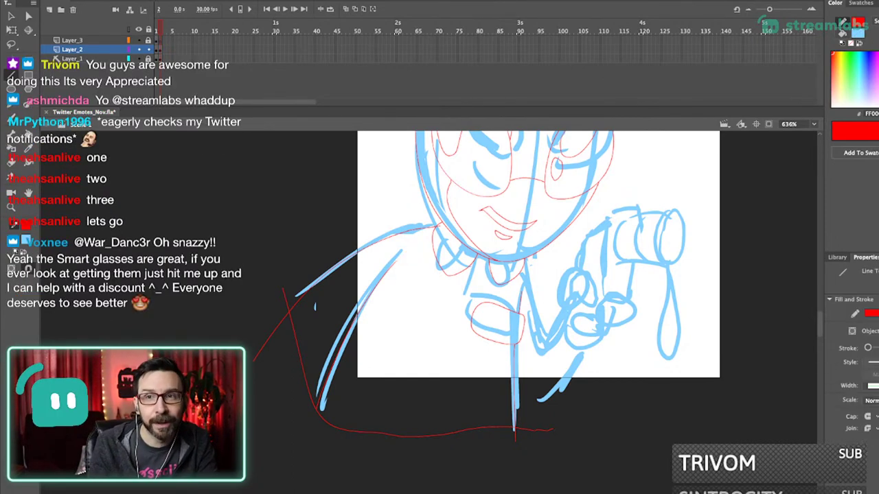
pyautogui.moveTo(397, 261)
pyautogui.mouseDown()
pyautogui.moveTo(316, 375)
pyautogui.moveTo(305, 376)
pyautogui.mouseUp()
pyautogui.press('v')
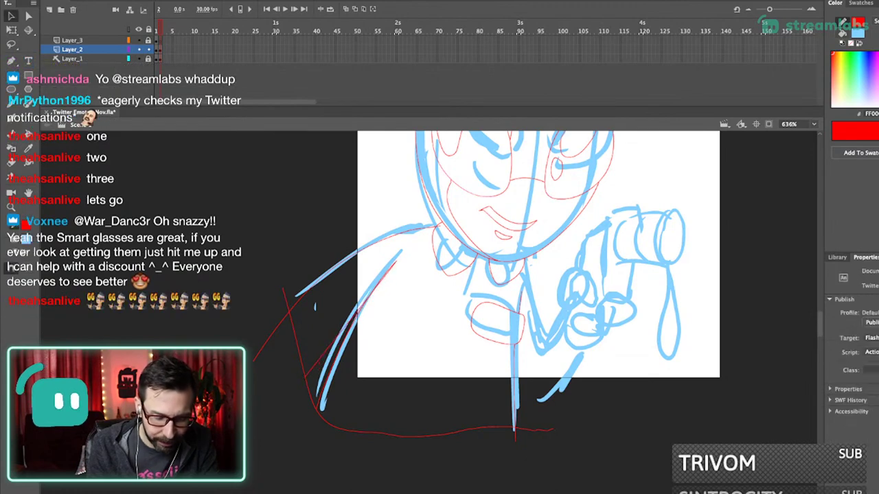
# - Bend the new arm line into a curve, delete its overlapping upper segment and the shoulder line's excess at the collar, and save the file
pyautogui.moveTo(344, 329); pyautogui.dragTo(338, 324)
pyautogui.click(384, 277)
pyautogui.click(412, 302)
pyautogui.click(385, 277)
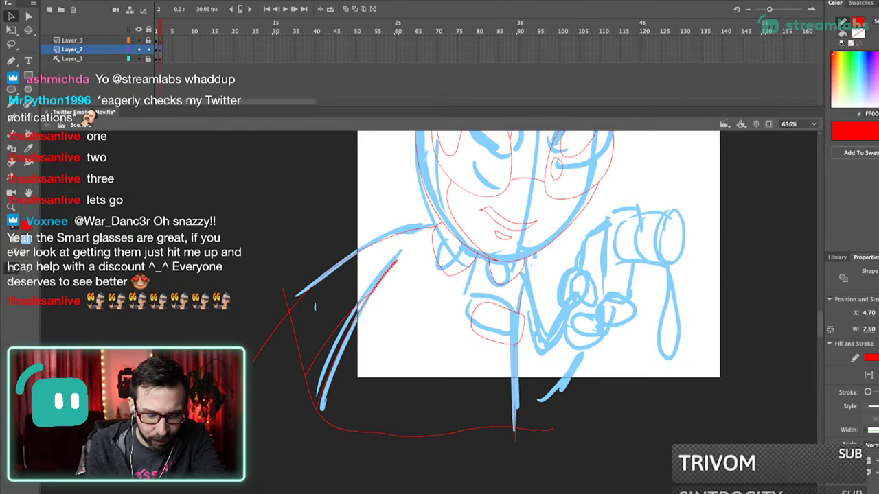
pyautogui.press('Delete')
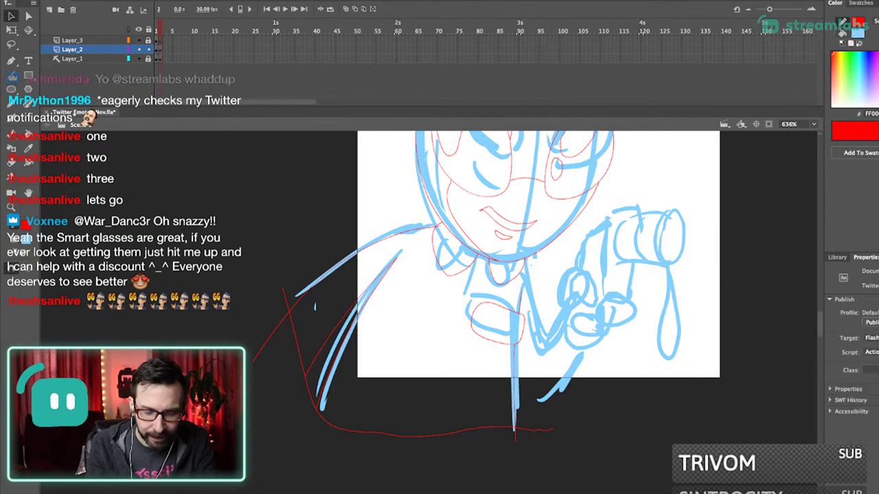
pyautogui.click(439, 225)
pyautogui.press('Delete')
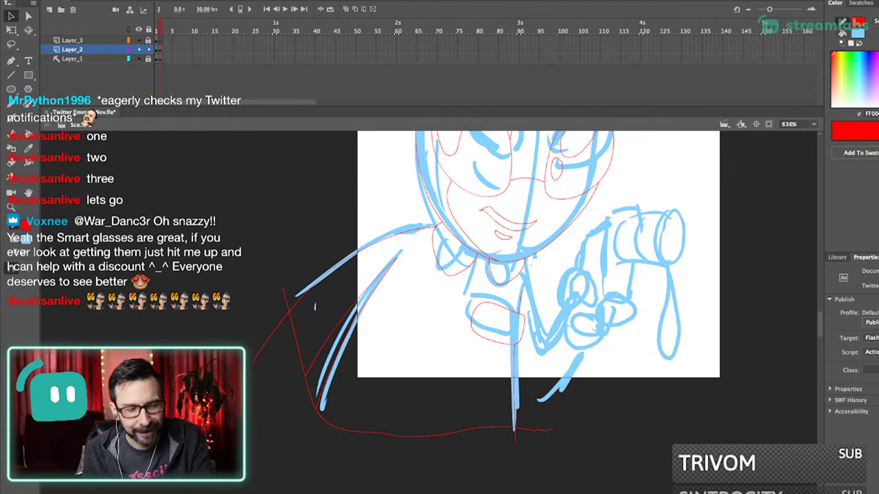
pyautogui.press('super+s')
# - Try to draw the line running from the jaw beside the collar down along the raised arm
pyautogui.moveTo(601, 329); pyautogui.dragTo(570, 335)
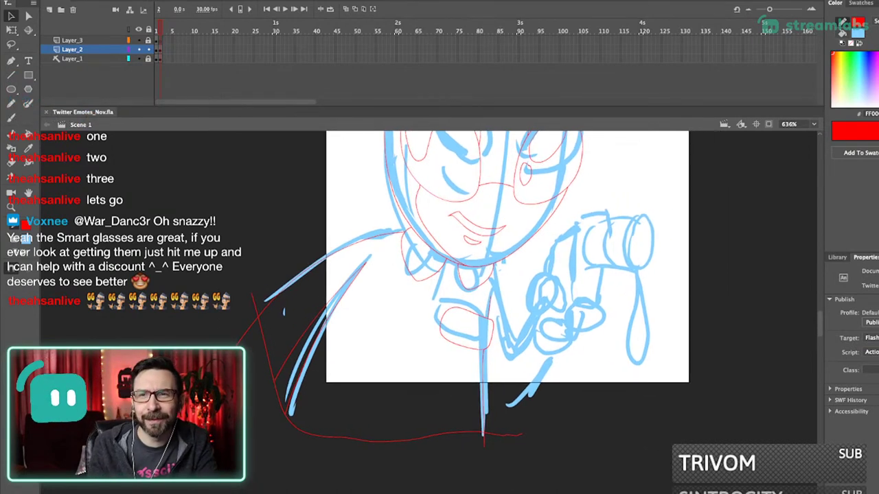
pyautogui.scroll(-2, 508, 295)
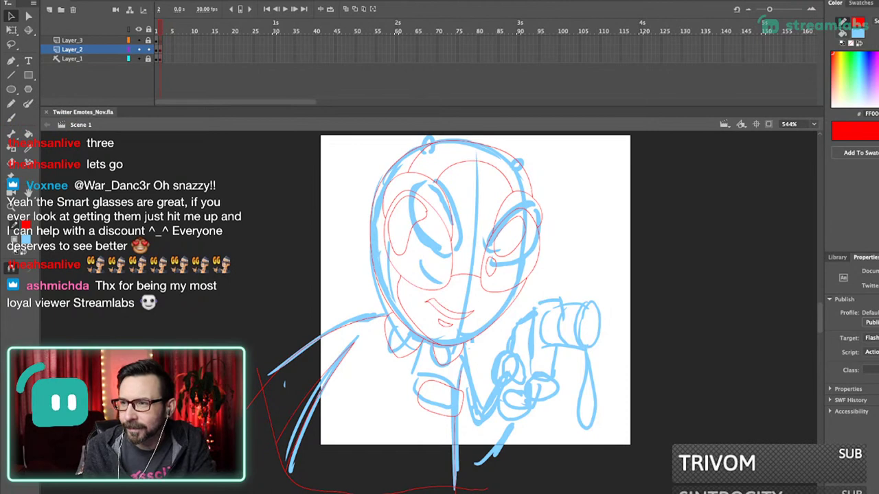
pyautogui.moveTo(475, 309); pyautogui.dragTo(484, 290)
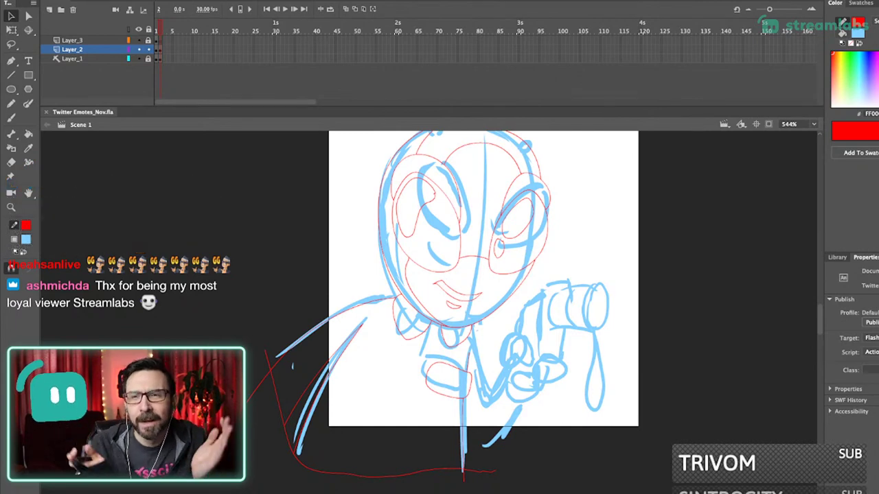
pyautogui.moveTo(495, 295)
pyautogui.mouseDown()
pyautogui.moveTo(506, 275)
pyautogui.moveTo(496, 366)
pyautogui.mouseUp()
pyautogui.click(523, 278)
pyautogui.hotkey('shift', 'y')
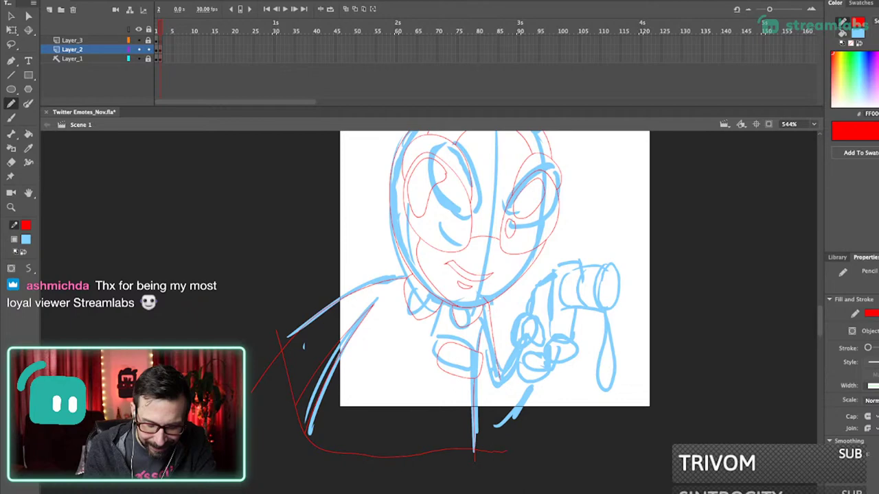
pyautogui.press('super+z')
# - Draw a slightly curved line from the jaw beside the collar down past the raised arm, and remove its excess end at the jaw
pyautogui.scroll(5, 527, 407)
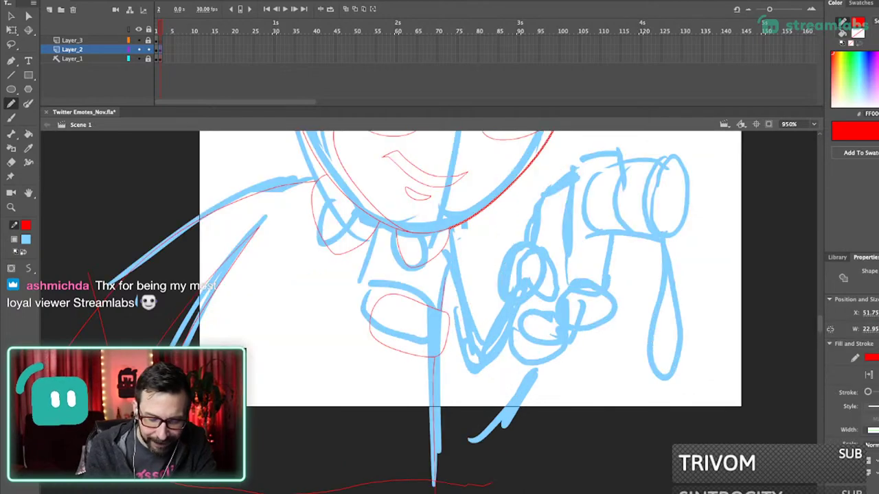
pyautogui.moveTo(460, 228); pyautogui.dragTo(492, 370)
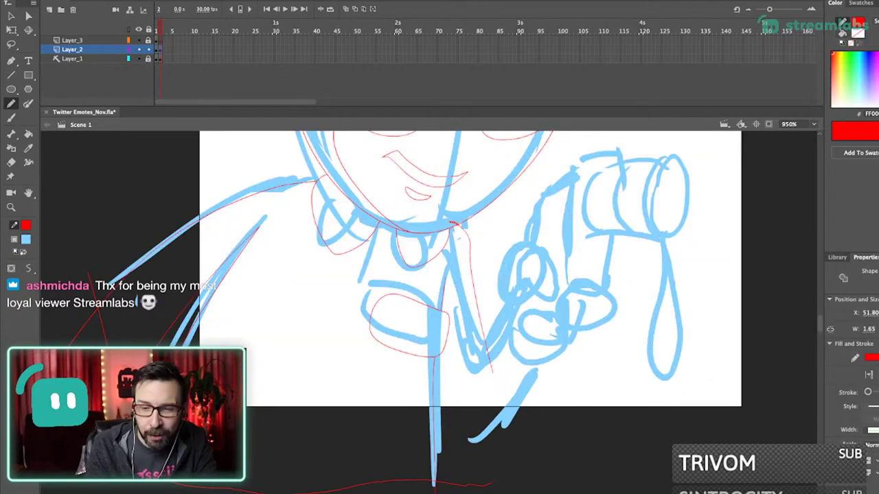
pyautogui.hscroll(-2, 440, 303)
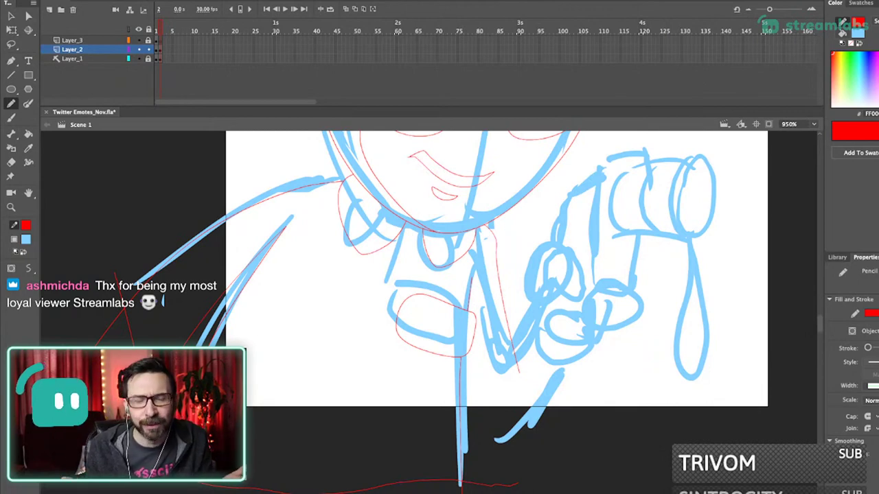
pyautogui.press('v')
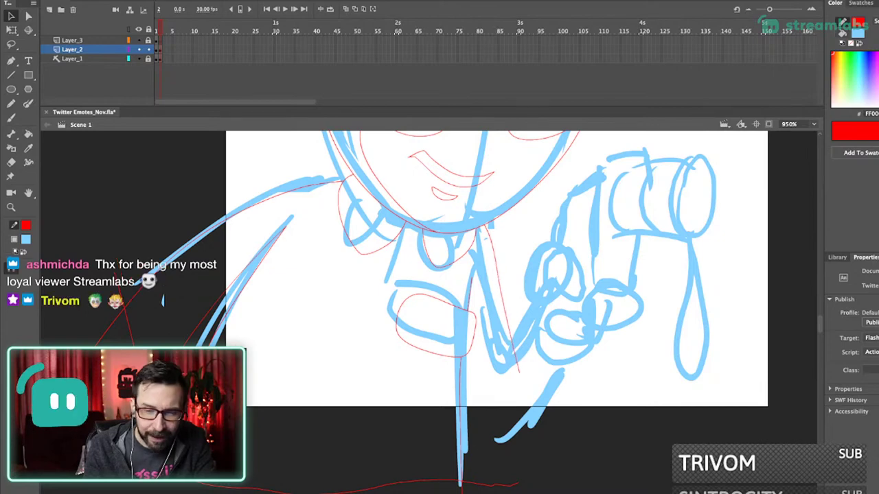
# - Select the whole tall rounded outline at the back of the nozzle, above the fingers, and smooth it twice
pyautogui.press('super+3')
pyautogui.moveTo(429, 313); pyautogui.dragTo(454, 273)
pyautogui.scroll(-2, 500, 267)
pyautogui.hscroll(-1, 500, 267)
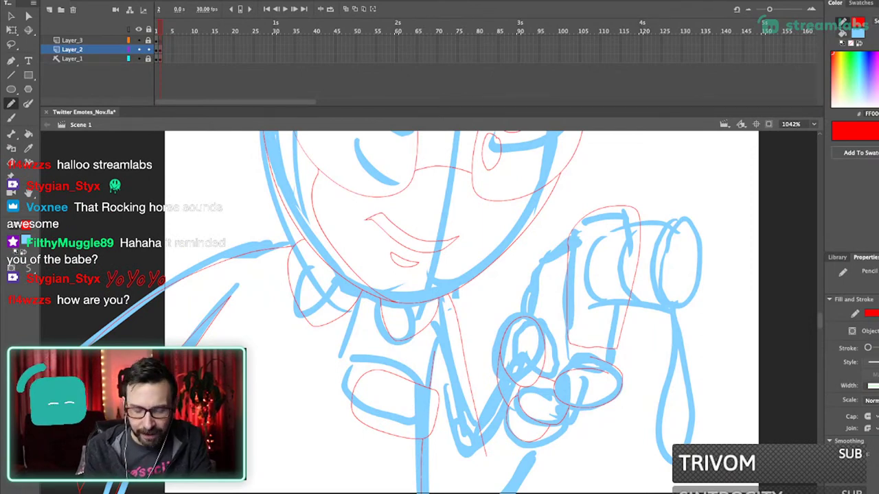
pyautogui.press('v')
pyautogui.click(607, 348)
pyautogui.moveTo(568, 331)
pyautogui.mouseDown()
pyautogui.moveTo(622, 357)
pyautogui.moveTo(564, 325)
pyautogui.mouseUp()
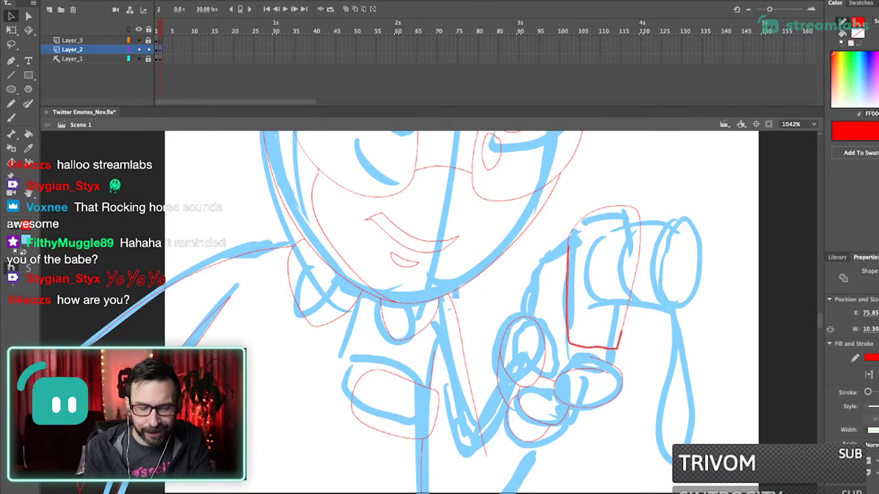
pyautogui.press('Escape')
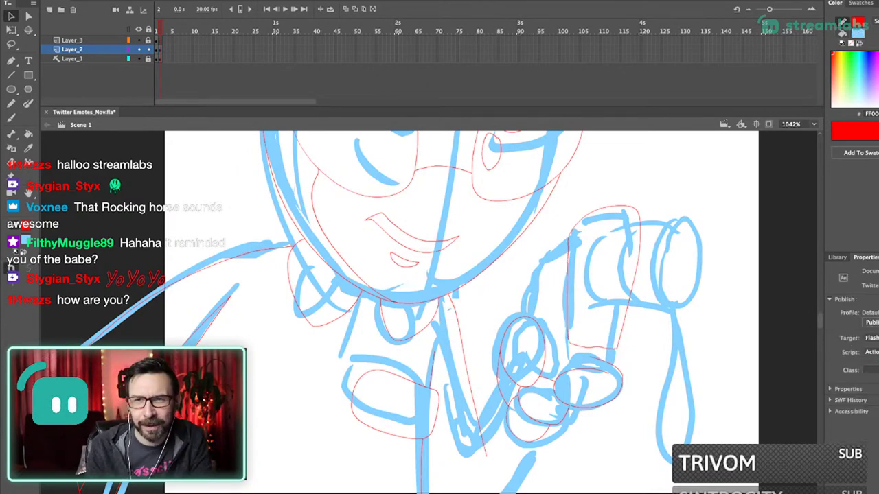
pyautogui.click(607, 348)
pyautogui.click(628, 309)
pyautogui.click(607, 348)
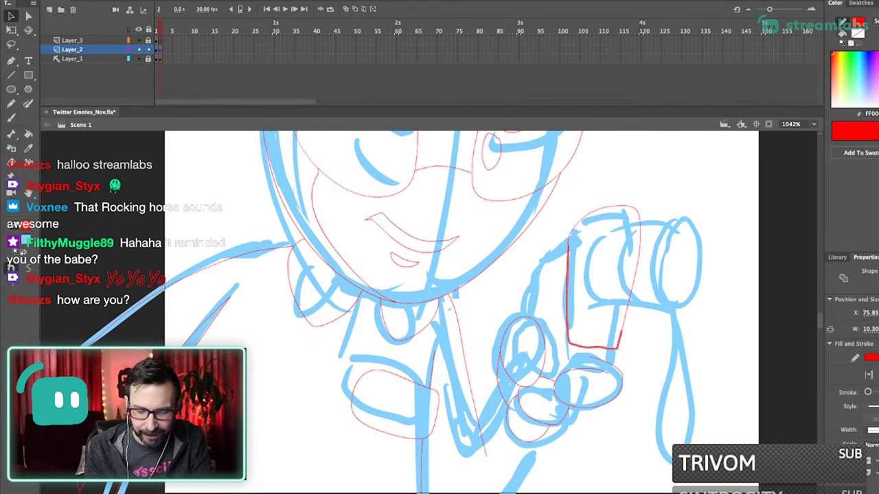
pyautogui.moveTo(621, 330); pyautogui.dragTo(570, 237)
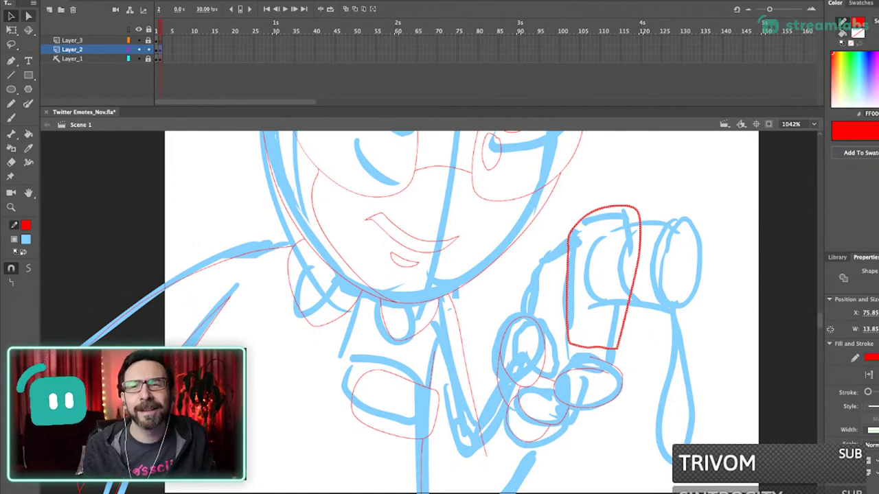
pyautogui.click(28, 269)
pyautogui.click(28, 269)
# - Refine the sides, top and lower corner of the tall rounded nozzle outline, undoing unwanted adjustments along the way
pyautogui.click(549, 296)
pyautogui.moveTo(568, 289); pyautogui.dragTo(570, 288)
pyautogui.hotkey('ctrl', 'z')
pyautogui.hotkey('ctrl', 'z')
pyautogui.hotkey('ctrl', 'z')
pyautogui.hotkey('ctrl', 'z')
pyautogui.hotkey('ctrl', 'z')
pyautogui.hotkey('ctrl', 'z')
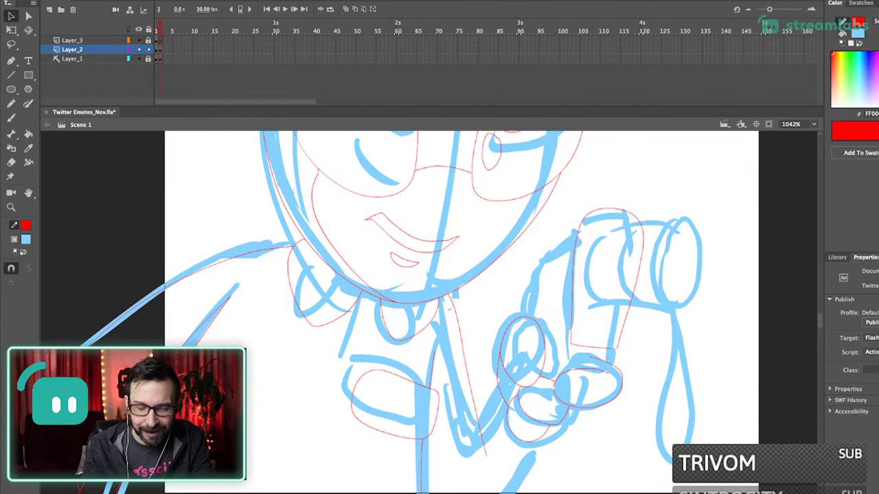
pyautogui.hotkey('ctrl', 'z')
pyautogui.hotkey('ctrl', 'z')
pyautogui.hotkey('ctrl', 'z')
pyautogui.hotkey('ctrl', 'z')
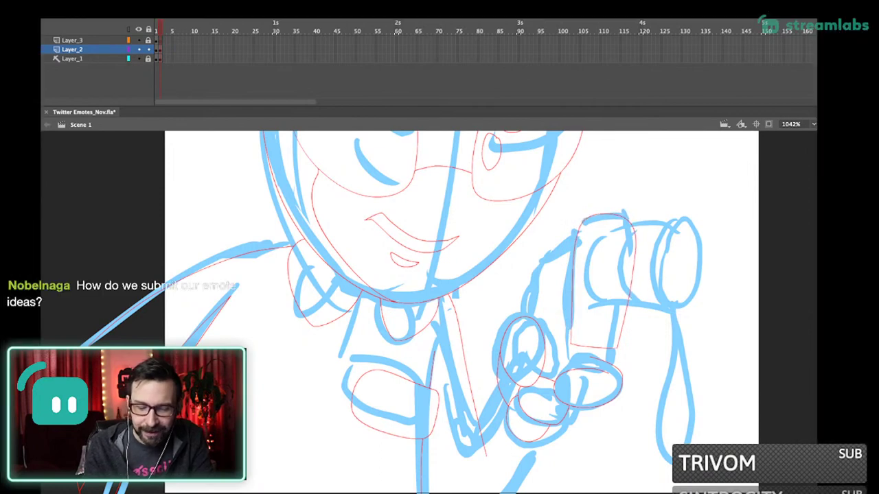
pyautogui.hotkey('ctrl', 'z')
pyautogui.hotkey('ctrl', 'z')
pyautogui.hotkey('ctrl', 'z')
pyautogui.hotkey('ctrl', 'z')
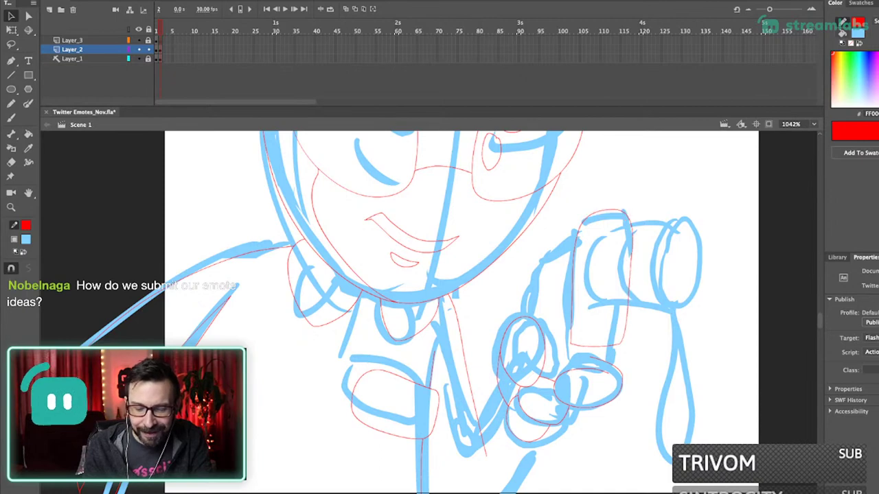
pyautogui.hotkey('ctrl', 'z')
pyautogui.hotkey('ctrl', 'z')
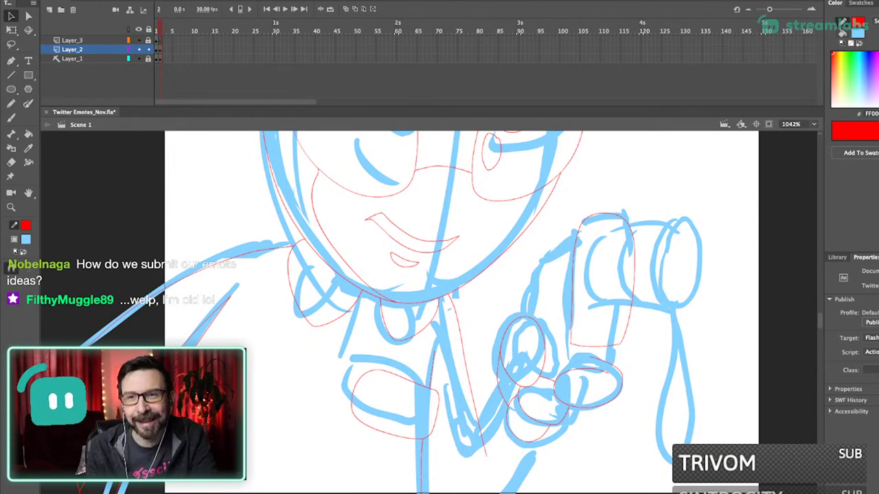
# - Draw a curved line from the uppermost finger up to the top corner of the tall nozzle outline
pyautogui.press('y')
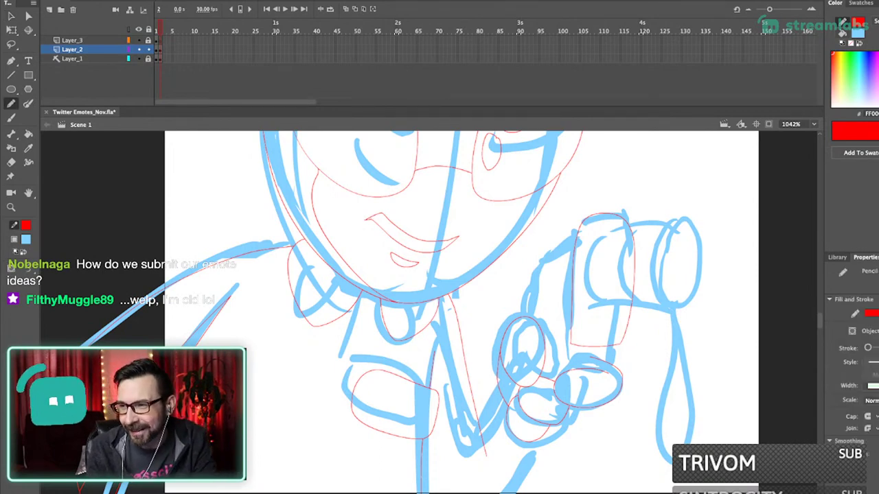
pyautogui.hscroll(-1, 462, 313)
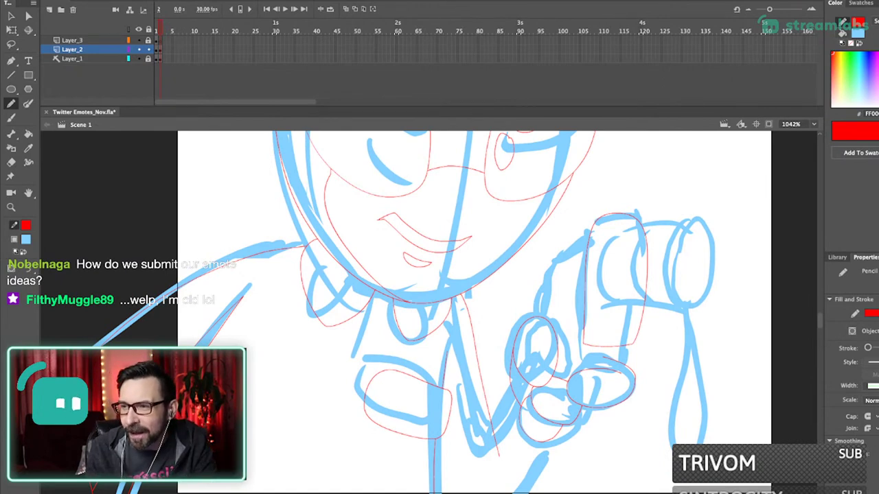
pyautogui.hscroll(-1, 462, 313)
pyautogui.scroll(1, 461, 312)
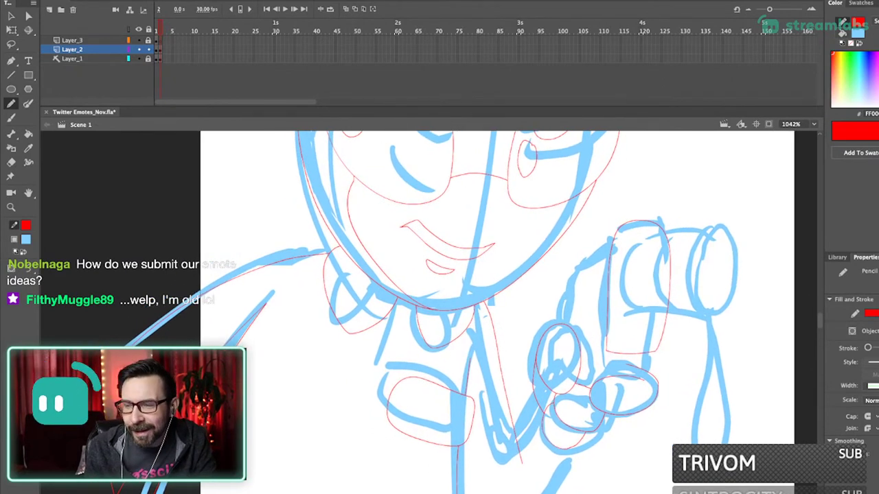
pyautogui.press('n')
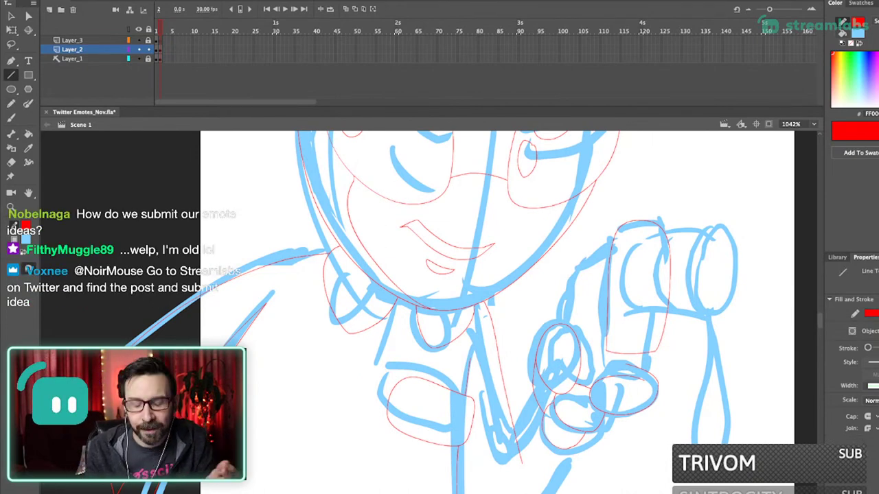
pyautogui.press('v')
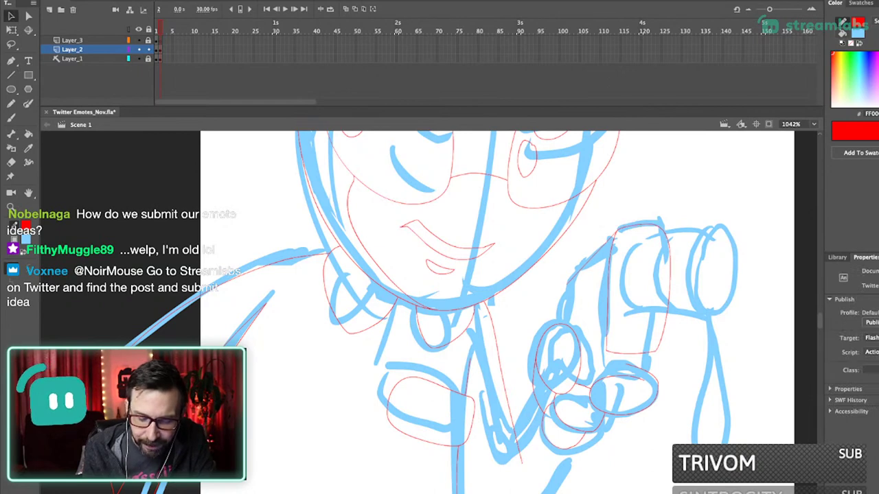
pyautogui.hotkey('shift', 'y')
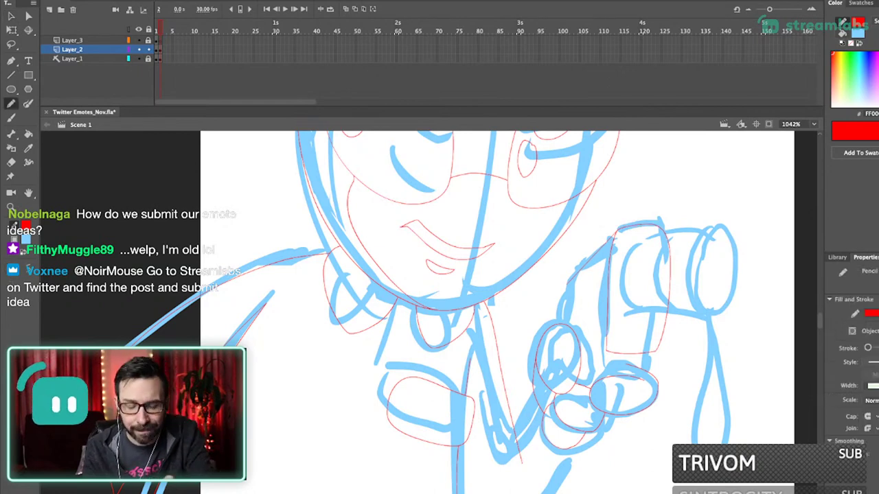
pyautogui.press('v')
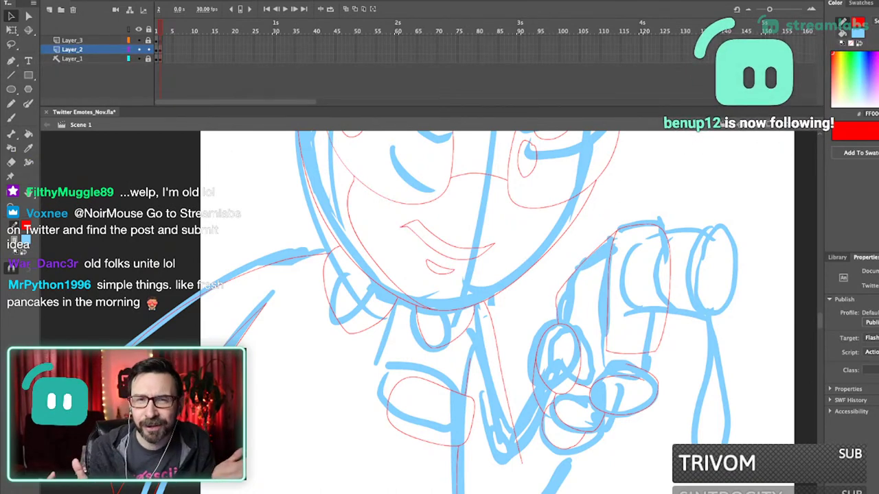
# - Draw a straight line from the uppermost finger to the tall nozzle outline's base and adjust the base edge to continue it
pyautogui.moveTo(465, 313); pyautogui.dragTo(473, 288)
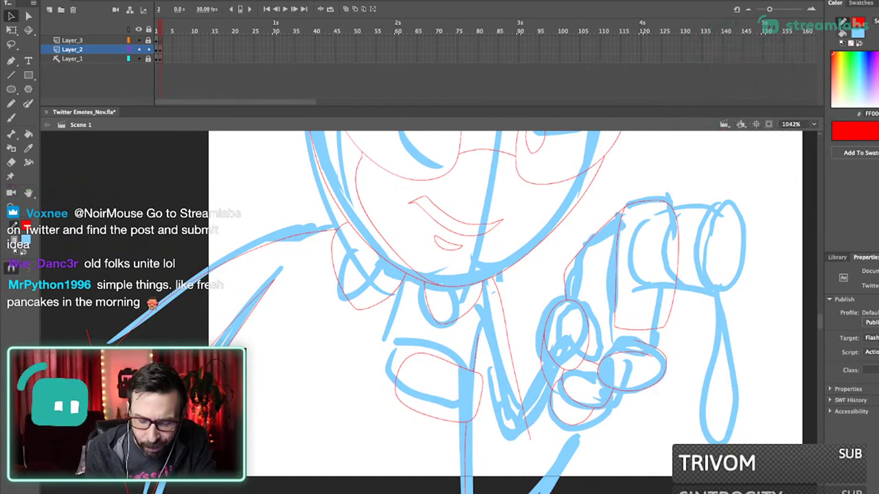
pyautogui.press('n')
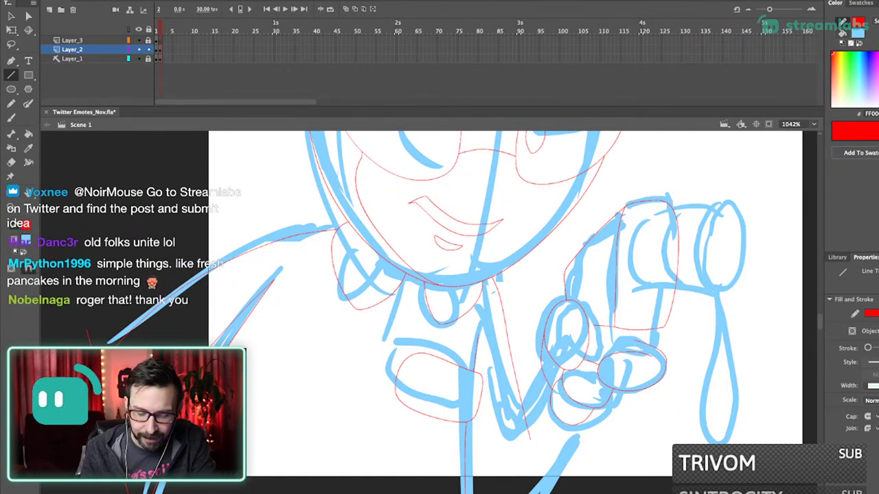
pyautogui.press('v')
pyautogui.moveTo(638, 330); pyautogui.dragTo(639, 335)
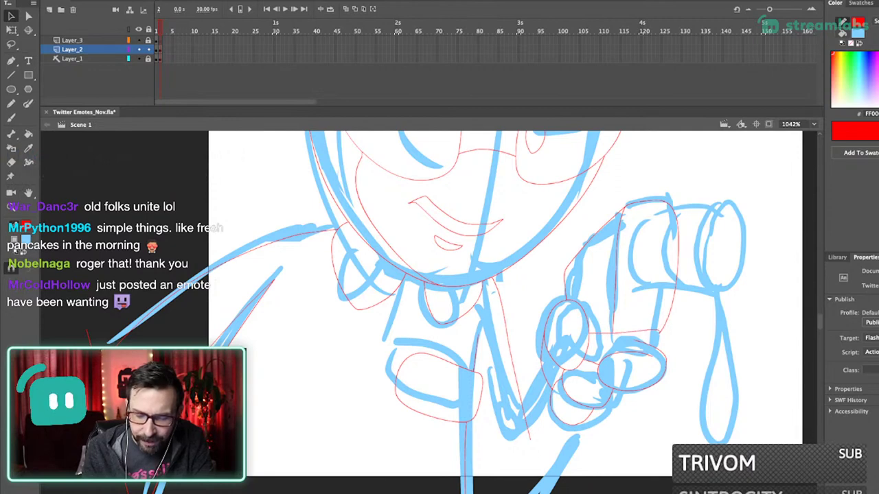
pyautogui.scroll(1, 430, 302)
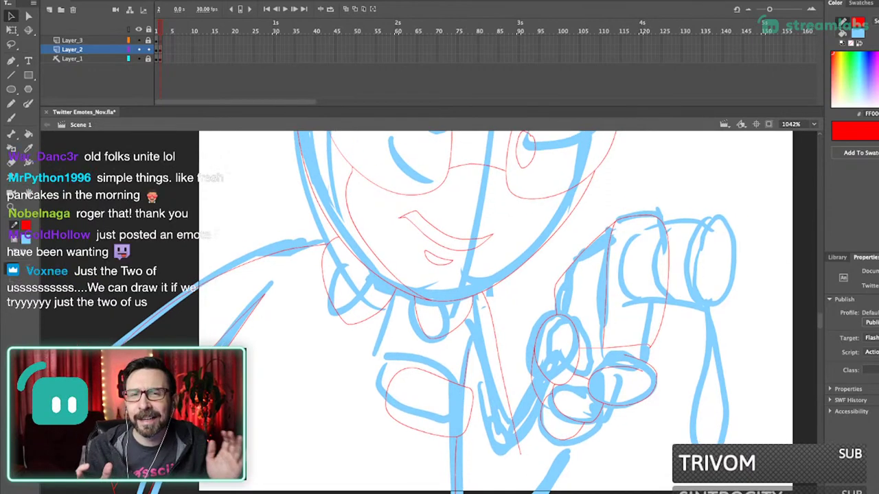
pyautogui.press('y')
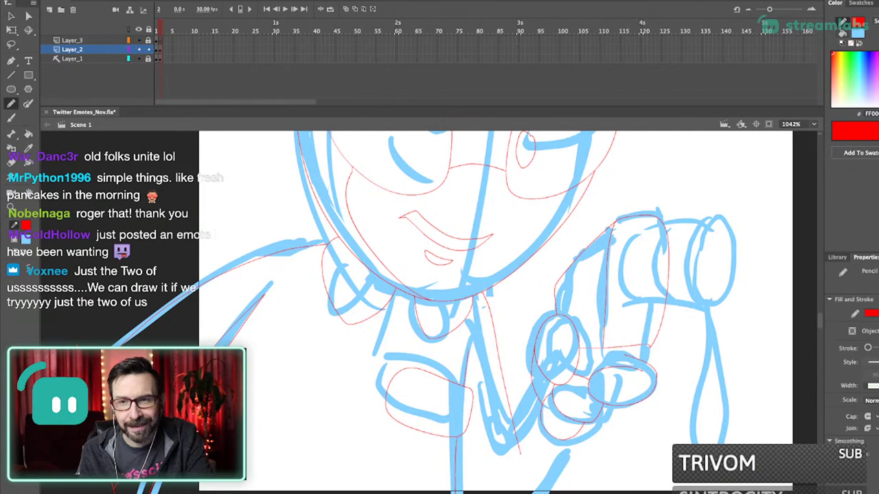
pyautogui.scroll(1, 501, 309)
pyautogui.hscroll(1, 501, 309)
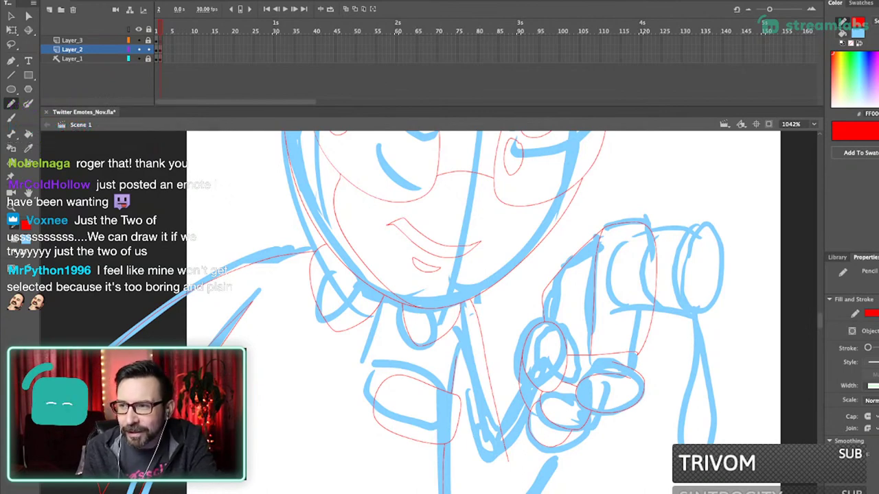
# - Draw a red unfilled oval over the front end of the nozzle barrel, then enlarge and slant it
pyautogui.press('o')
pyautogui.moveTo(699, 226)
pyautogui.mouseDown()
pyautogui.moveTo(725, 284)
pyautogui.moveTo(760, 316)
pyautogui.mouseUp()
pyautogui.keyDown('super'); pyautogui.click(731, 272); pyautogui.keyUp('super')
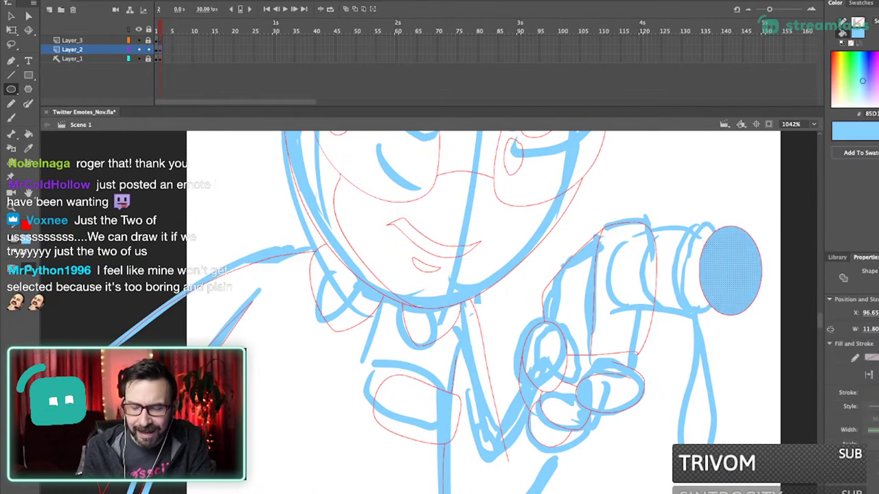
pyautogui.press('Delete')
pyautogui.keyDown('super'); pyautogui.click(699, 271); pyautogui.keyUp('super')
pyautogui.keyDown('super'); pyautogui.click(699, 272); pyautogui.keyUp('super')
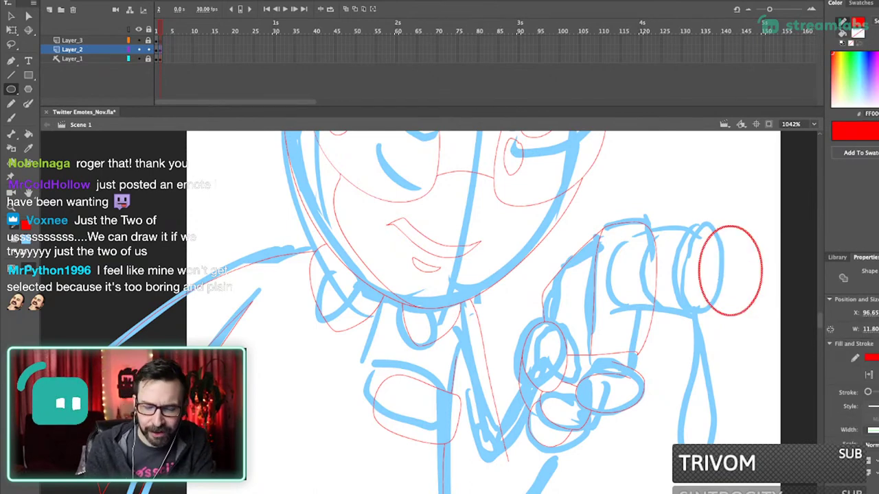
pyautogui.click(11, 29)
pyautogui.moveTo(745, 226); pyautogui.dragTo(775, 218)
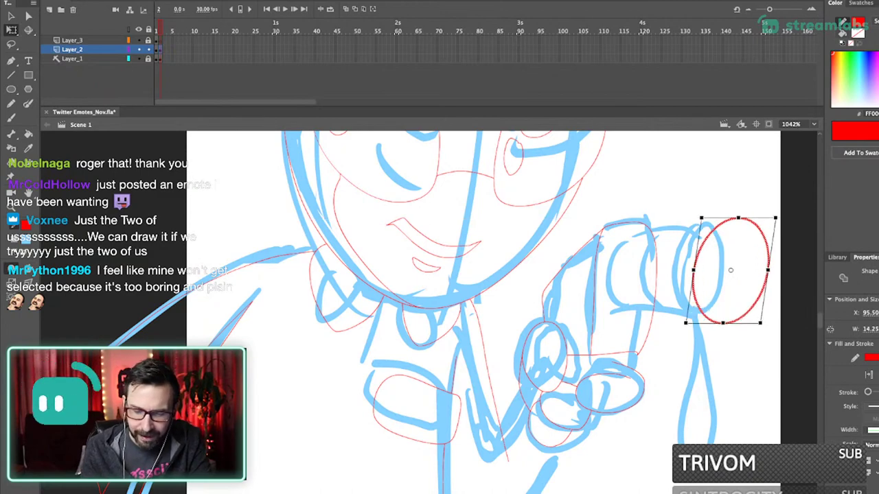
pyautogui.press('Escape')
# - Draw a line backward from the top of the slanted oval as the barrel's upper edge
pyautogui.press('n')
pyautogui.press('v')
pyautogui.moveTo(716, 210); pyautogui.dragTo(742, 219)
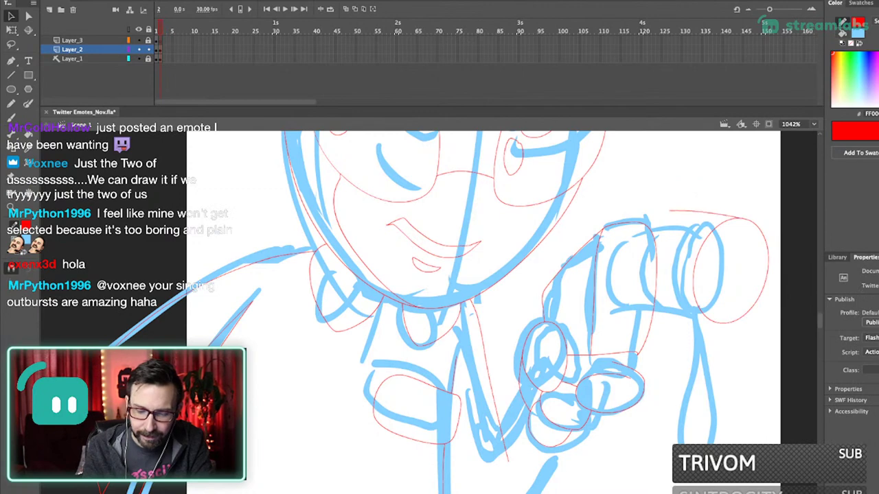
# - Look over the whole emote at actual size and enlarged, checking the new barrel against the rest of the figure
pyautogui.press('super+1')
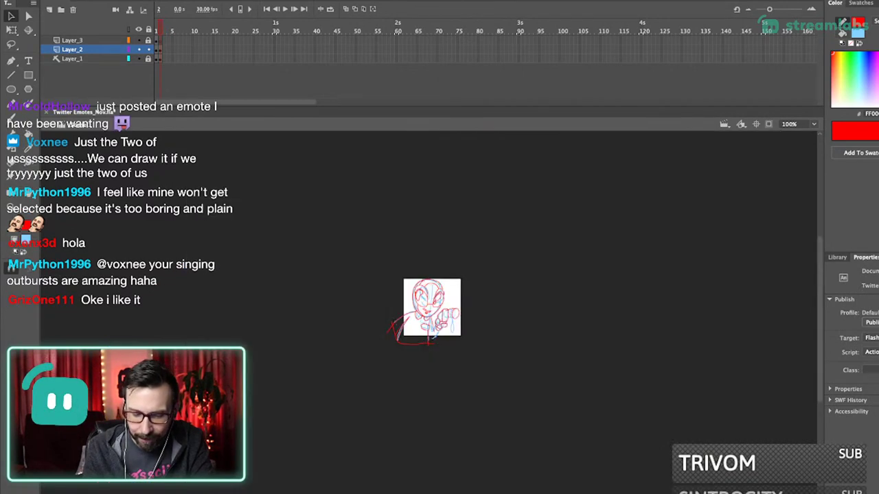
pyautogui.moveTo(387, 270); pyautogui.dragTo(537, 372)
pyautogui.moveTo(469, 325); pyautogui.dragTo(537, 348)
pyautogui.press('super+1')
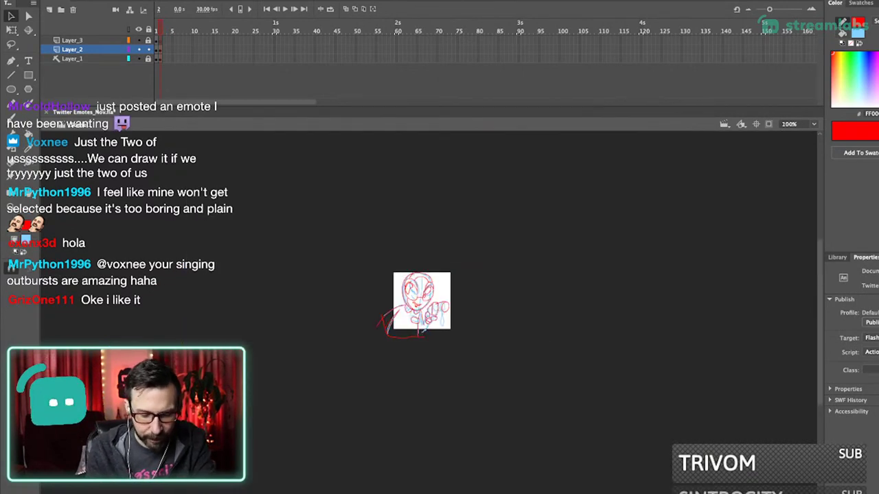
pyautogui.moveTo(374, 258); pyautogui.dragTo(499, 357)
pyautogui.press('super+equal')
pyautogui.moveTo(426, 316); pyautogui.dragTo(530, 347)
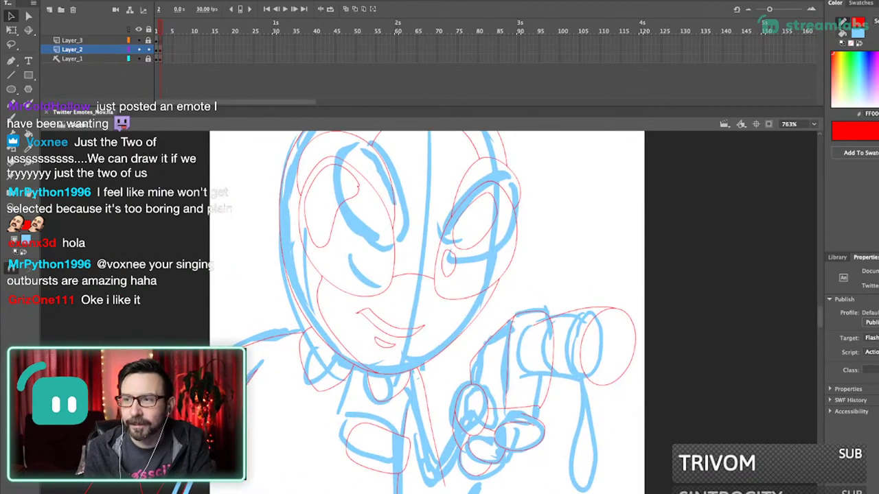
pyautogui.moveTo(440, 312); pyautogui.dragTo(470, 307)
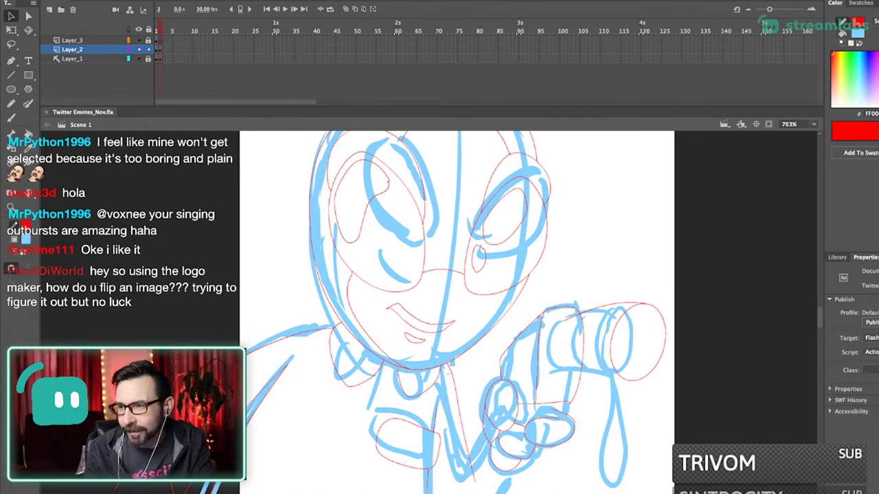
pyautogui.hscroll(-2, 467, 312)
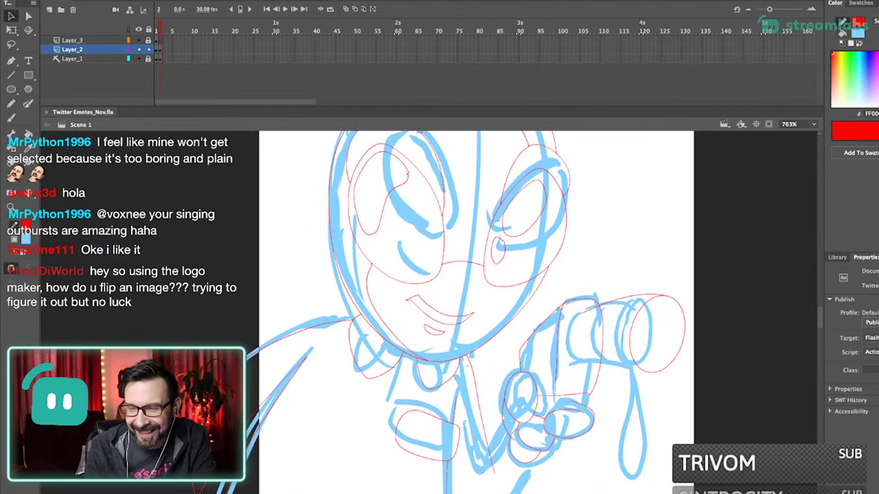
# - Make a smaller copy of the front oval at the barrel's rear, then stretch, slant and shift it to match the sketch
pyautogui.click(683, 342)
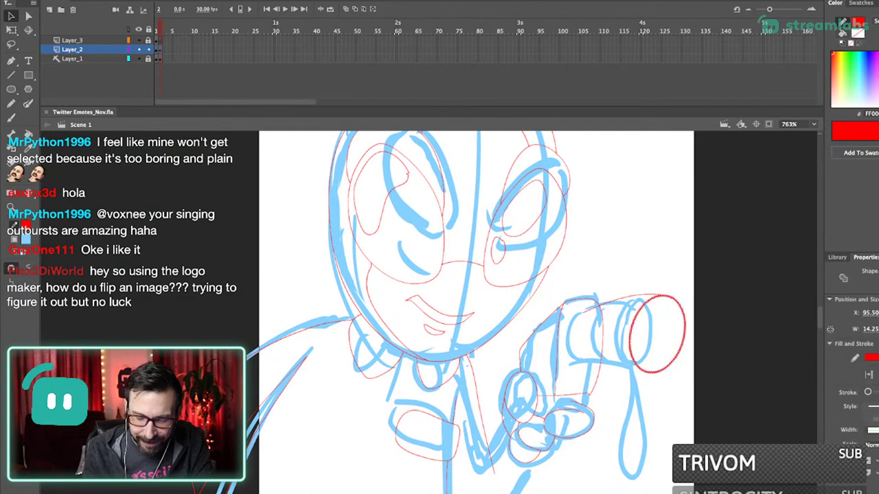
pyautogui.press('q')
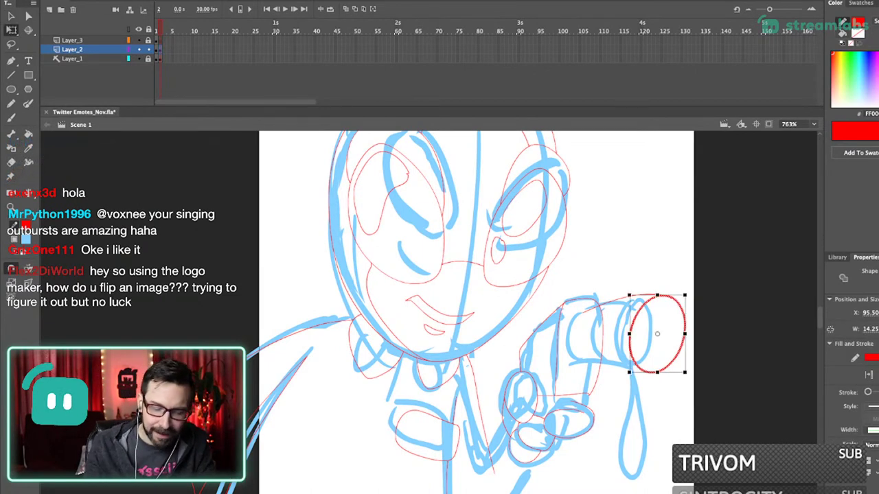
pyautogui.moveTo(685, 373); pyautogui.dragTo(596, 344)
pyautogui.press('v')
pyautogui.scroll(5, 659, 374)
pyautogui.press('q')
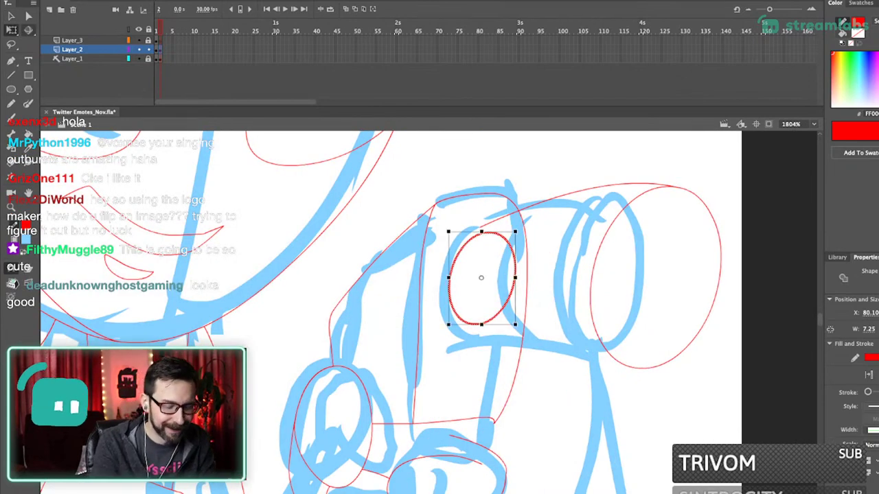
pyautogui.moveTo(497, 232)
pyautogui.mouseDown()
pyautogui.moveTo(489, 232)
pyautogui.moveTo(511, 222)
pyautogui.mouseUp()
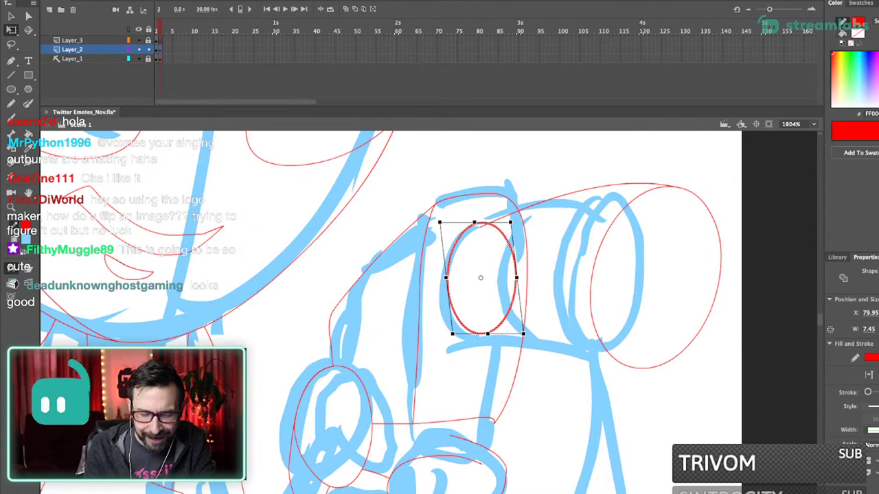
pyautogui.hotkey('shift', 'Down')
pyautogui.press('Escape')
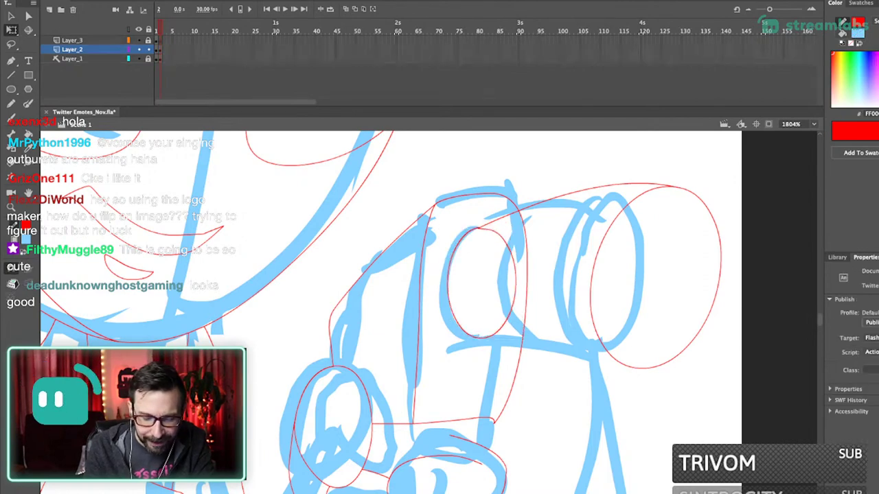
# - Draw a line along the barrel's underside and join its front end to the bottom of the large oval, undoing the first try
pyautogui.scroll(-1, 425, 312)
pyautogui.press('n')
pyautogui.moveTo(622, 353); pyautogui.dragTo(563, 345)
pyautogui.press('v')
pyautogui.hotkey('ctrl', 'z')
pyautogui.press('n')
pyautogui.moveTo(542, 346); pyautogui.dragTo(582, 350)
pyautogui.press('v')
pyautogui.moveTo(581, 349); pyautogui.dragTo(625, 356)
# - Extend the barrel's lower edge to the base of the small oval, delete the crossing pieces and bend the edge slightly
pyautogui.moveTo(542, 346); pyautogui.dragTo(532, 333)
pyautogui.moveTo(522, 284); pyautogui.dragTo(478, 331)
pyautogui.press('Delete')
pyautogui.press('Delete')
pyautogui.moveTo(534, 336); pyautogui.dragTo(480, 329)
pyautogui.press('Delete')
pyautogui.moveTo(555, 339); pyautogui.dragTo(556, 336)
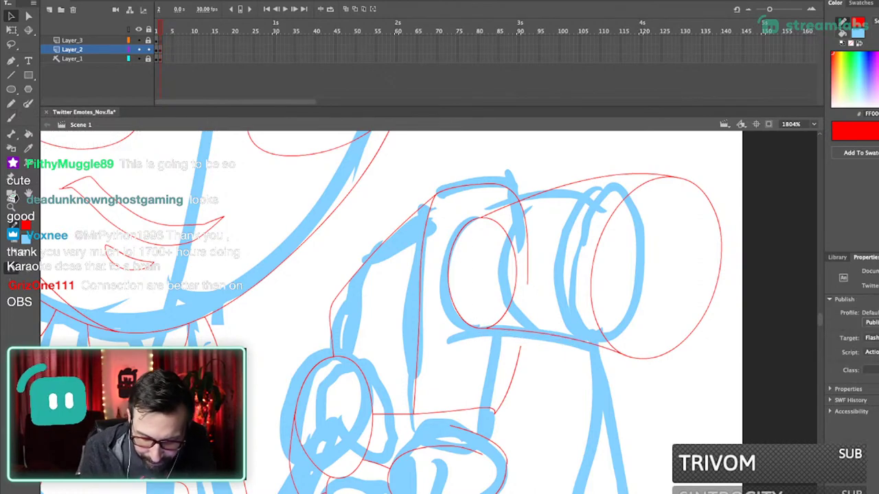
# - Delete the tall outline's section inside the barrel and the small oval's front half, then join the remaining lower side to the barrel
pyautogui.click(527, 249)
pyautogui.keyDown('shift'); pyautogui.click(516, 271); pyautogui.keyUp('shift')
pyautogui.press('Delete')
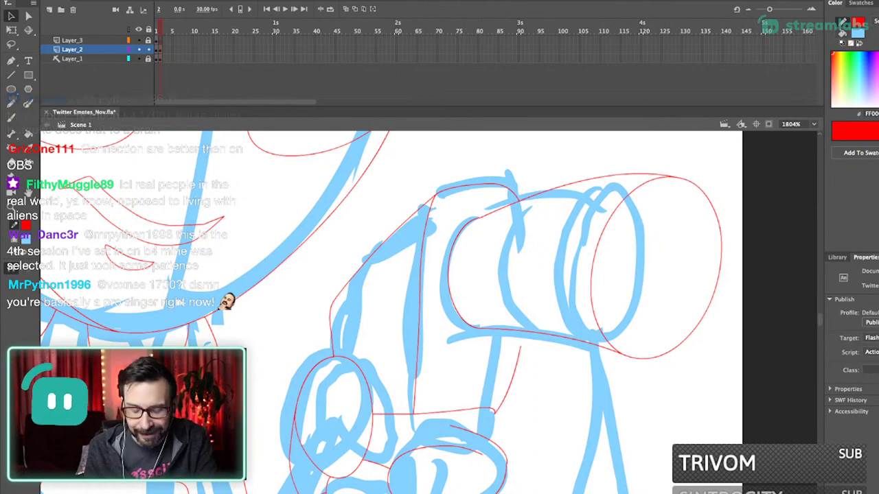
pyautogui.moveTo(520, 347); pyautogui.dragTo(523, 331)
pyautogui.moveTo(512, 380); pyautogui.dragTo(513, 380)
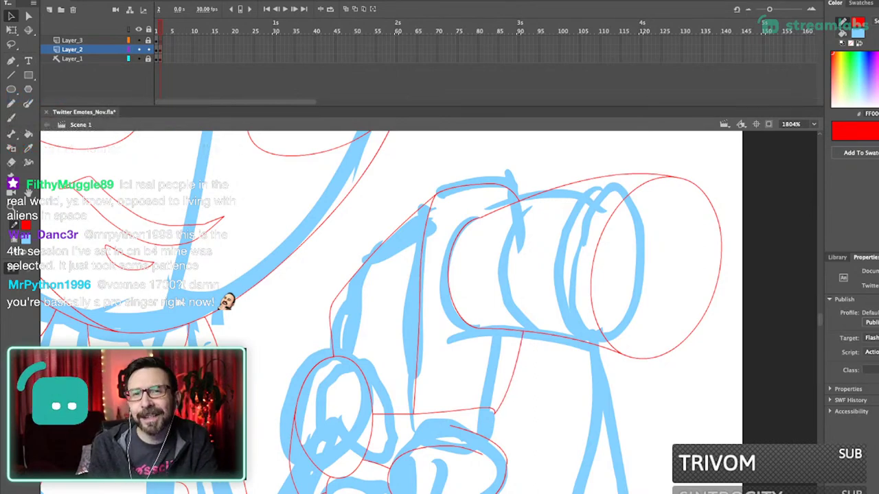
# - Copy the large oval's rear arc back to the middle of the barrel, then shorten and slant it to fit
pyautogui.press('super+3')
pyautogui.moveTo(475, 290); pyautogui.dragTo(484, 283)
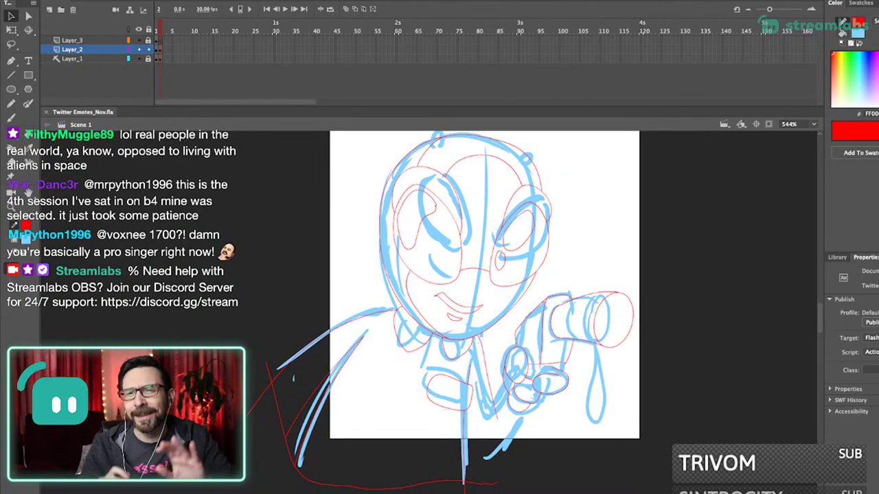
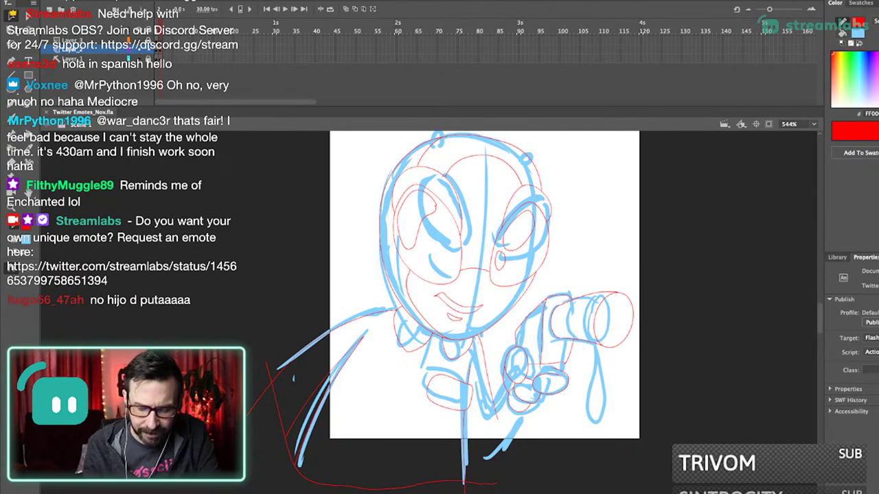
pyautogui.moveTo(500, 251); pyautogui.dragTo(629, 379)
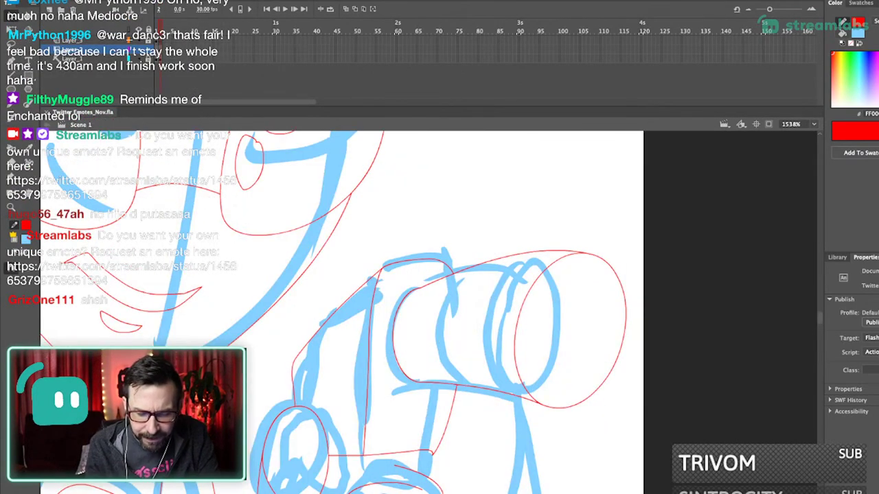
pyautogui.click(517, 330)
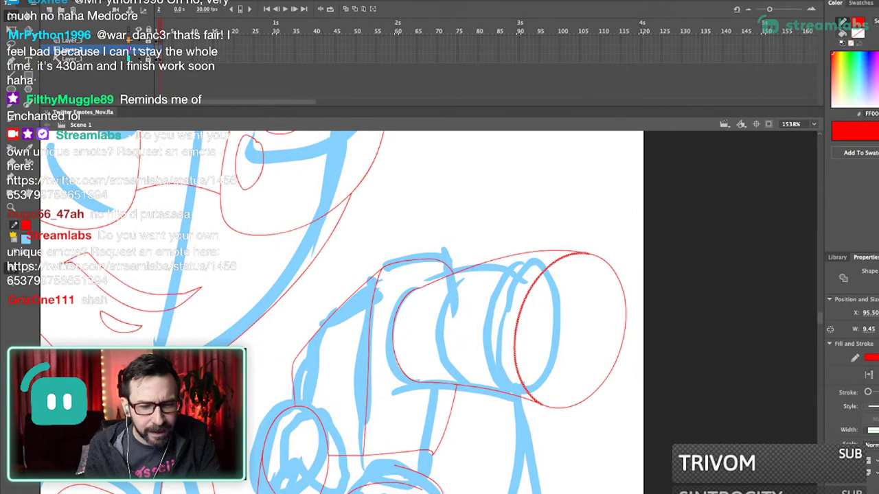
pyautogui.press('q')
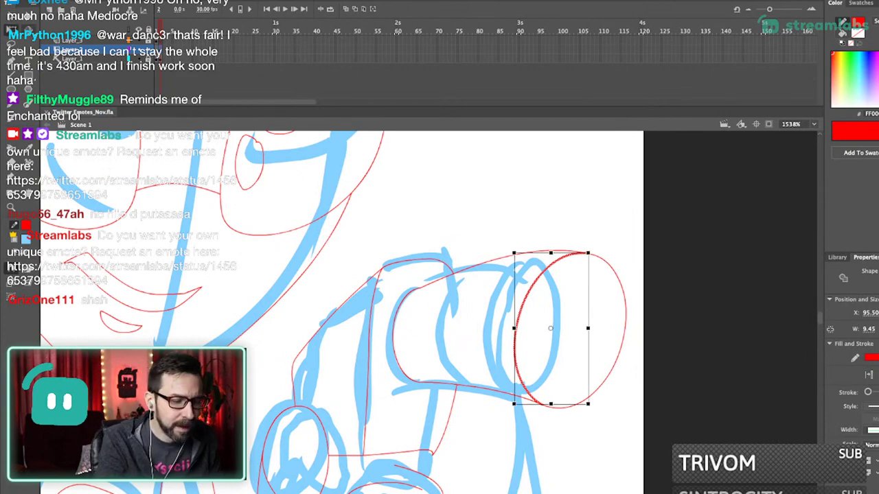
pyautogui.press('v')
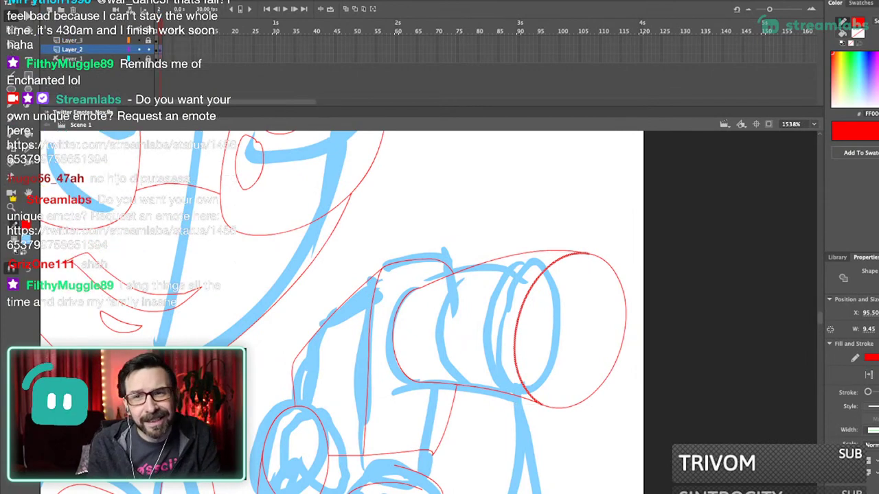
pyautogui.moveTo(516, 323); pyautogui.dragTo(460, 323)
pyautogui.press('q')
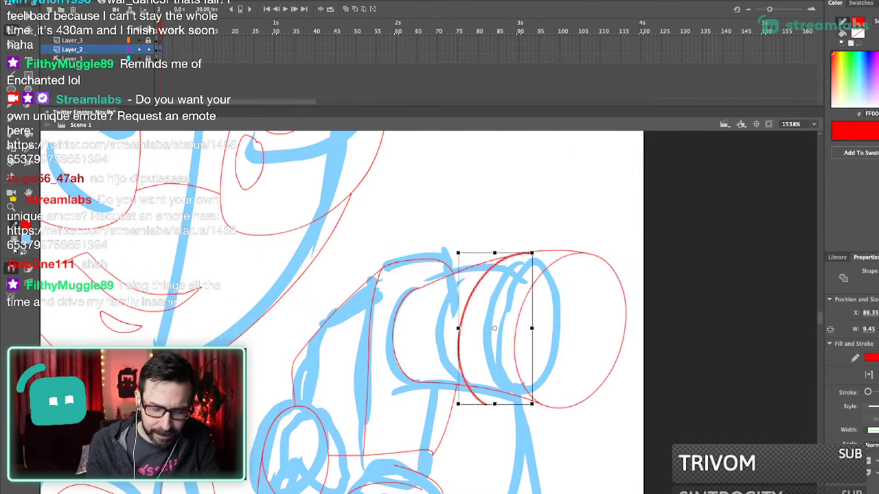
pyautogui.moveTo(494, 405); pyautogui.dragTo(518, 389)
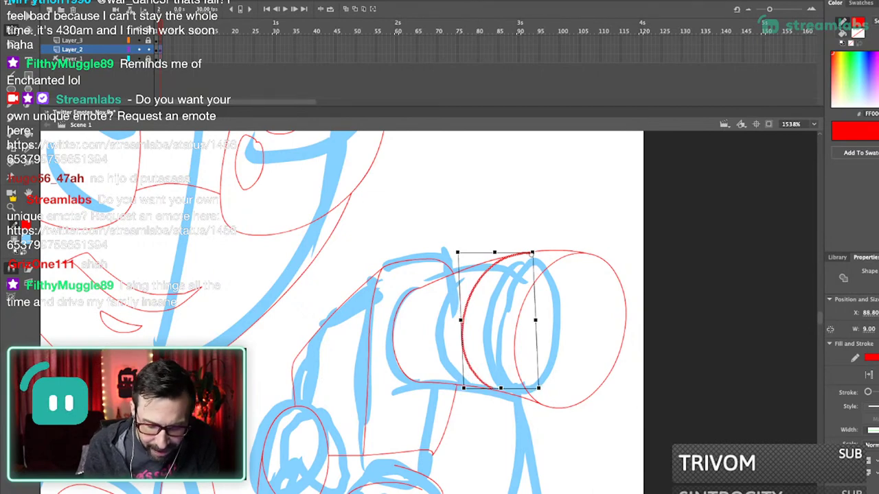
# - Try moving the copied arc farther back along the barrel and nudging it, and undo these changes
pyautogui.moveTo(462, 321); pyautogui.dragTo(450, 323)
pyautogui.press('Up')
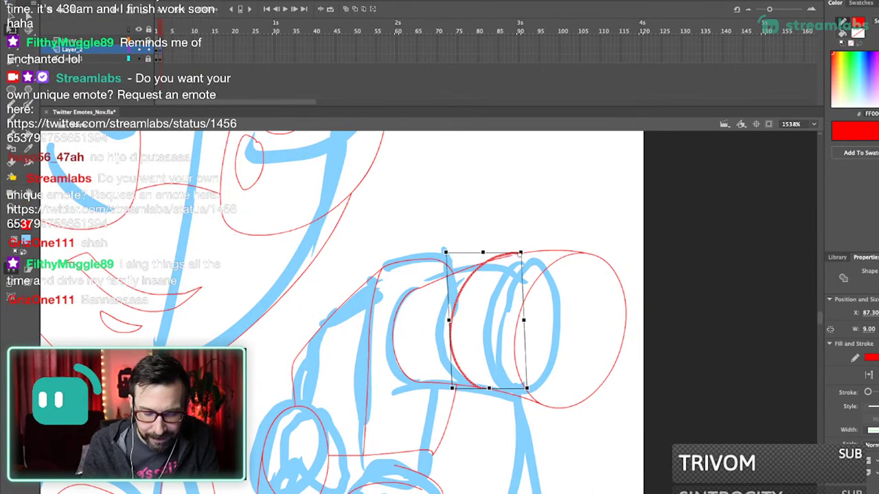
pyautogui.hotkey('ctrl', 'z')
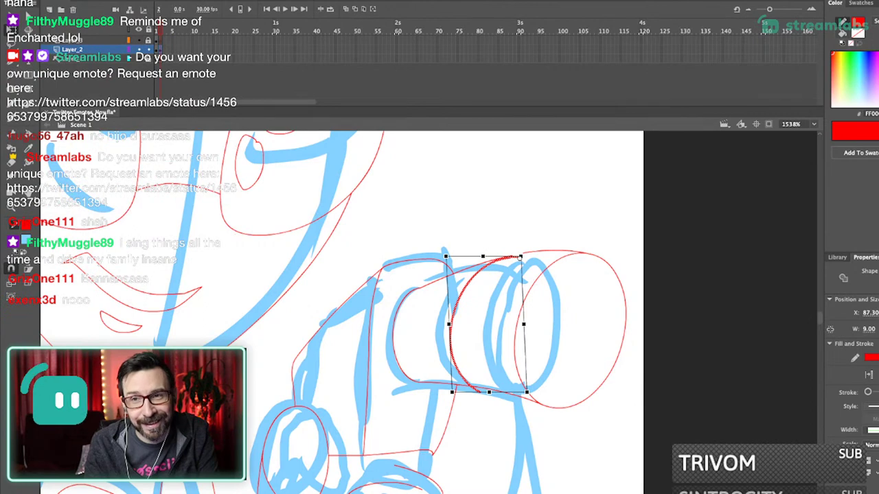
pyautogui.moveTo(482, 209); pyautogui.dragTo(508, 364)
pyautogui.hotkey('ctrl', 'z')
# - Delete the end of the copied arc that sticks out past the barrel's upper edge
pyautogui.press('Escape')
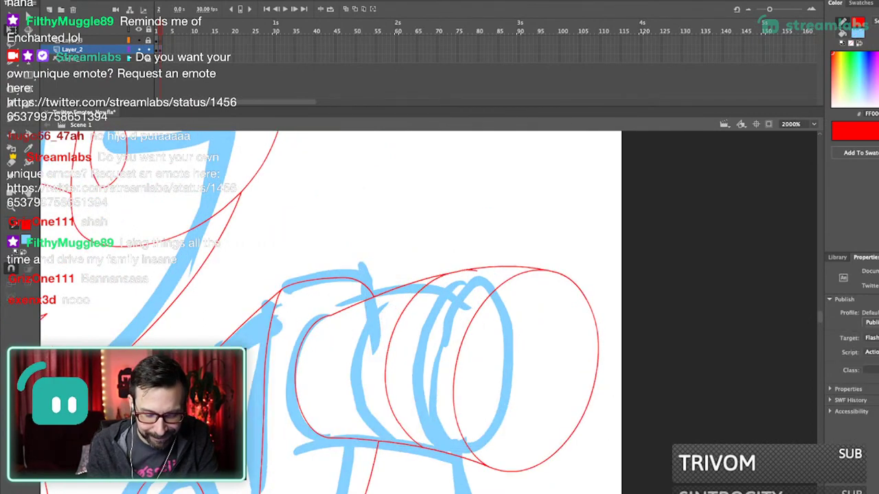
pyautogui.moveTo(475, 273); pyautogui.dragTo(501, 254)
pyautogui.click(497, 252)
pyautogui.press('Delete')
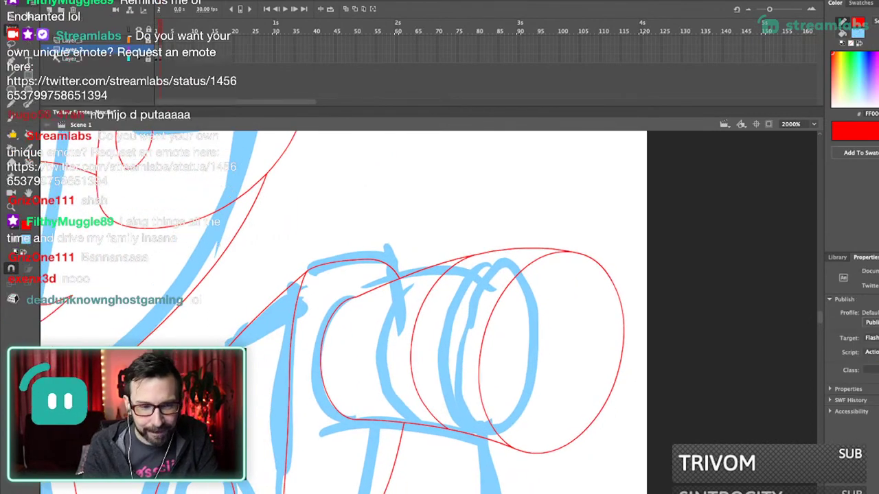
# - Duplicate the trimmed arc in the middle of the barrel slightly farther back to form a narrow parallel band
pyautogui.hotkey('ctrl', '3')
pyautogui.moveTo(496, 252)
pyautogui.mouseDown()
pyautogui.moveTo(514, 237)
pyautogui.moveTo(623, 378)
pyautogui.mouseUp()
pyautogui.moveTo(481, 309); pyautogui.dragTo(502, 321)
pyautogui.click(500, 320)
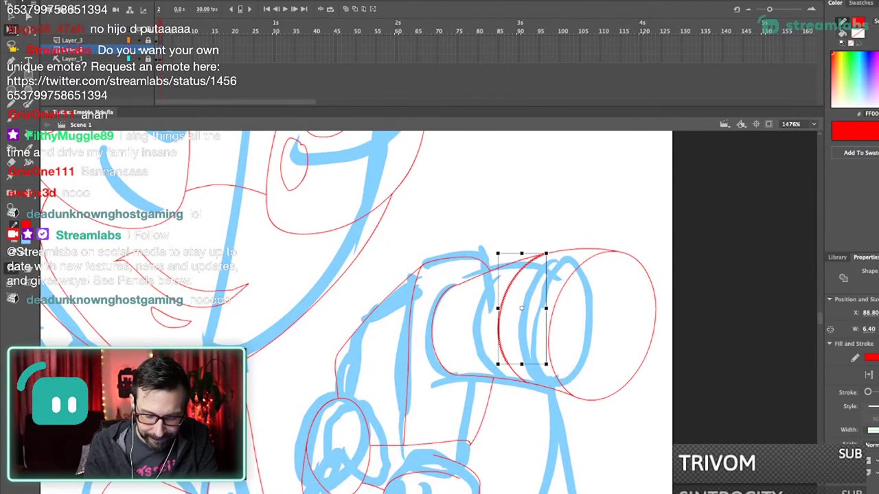
pyautogui.click(516, 372)
pyautogui.click(514, 371)
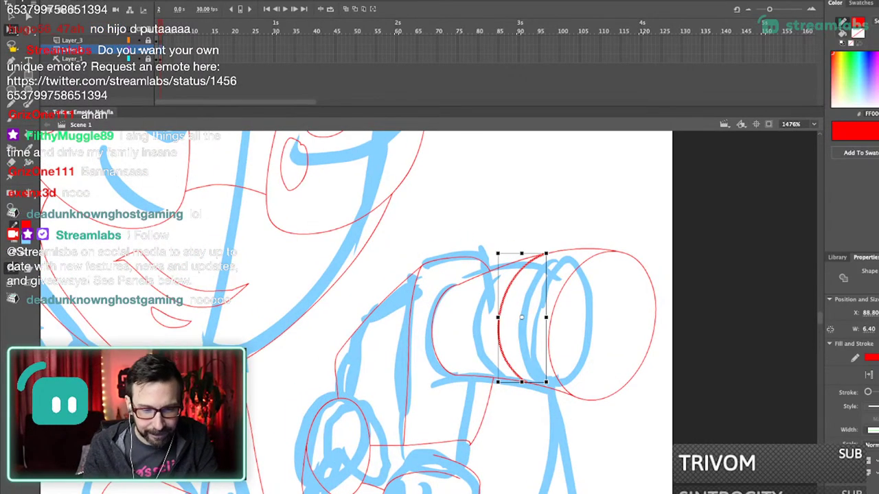
pyautogui.press('Left')
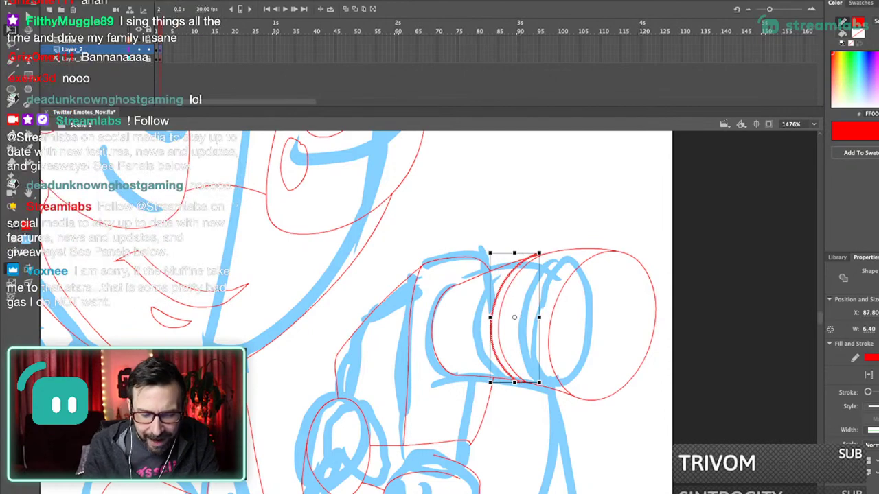
pyautogui.press('super+=')
pyautogui.press('Escape')
pyautogui.moveTo(428, 389); pyautogui.dragTo(417, 374)
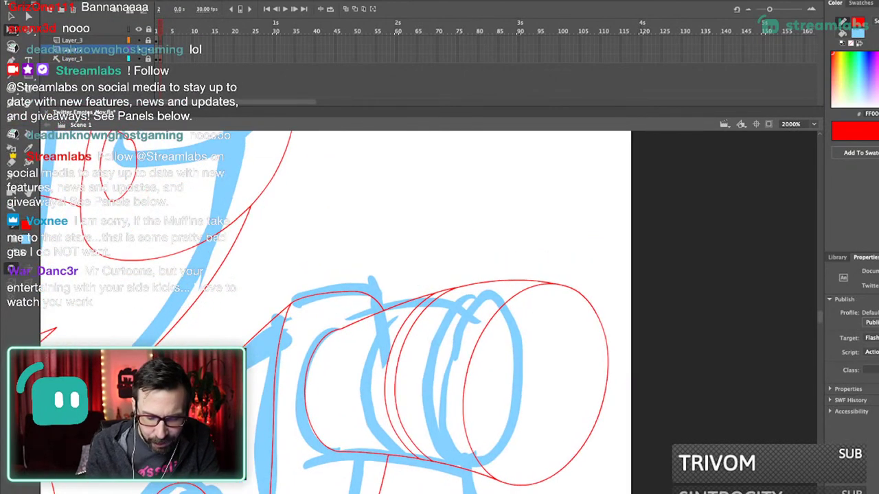
# - Notch the barrel's upper and lower edges at the two parallel arcs and delete the leftover line pieces
pyautogui.press('v')
pyautogui.moveTo(423, 314); pyautogui.dragTo(422, 315)
pyautogui.scroll(-3, 480, 316)
pyautogui.hscroll(-1, 480, 316)
pyautogui.click(441, 410)
pyautogui.press('Delete')
pyautogui.moveTo(453, 268); pyautogui.dragTo(442, 297)
pyautogui.click(442, 296)
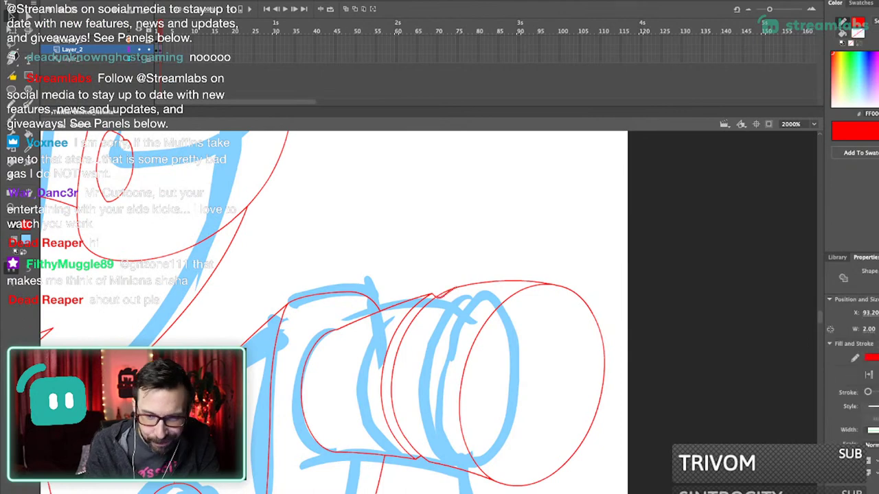
pyautogui.press('Delete')
pyautogui.press('super+3')
pyautogui.moveTo(381, 181); pyautogui.dragTo(349, 180)
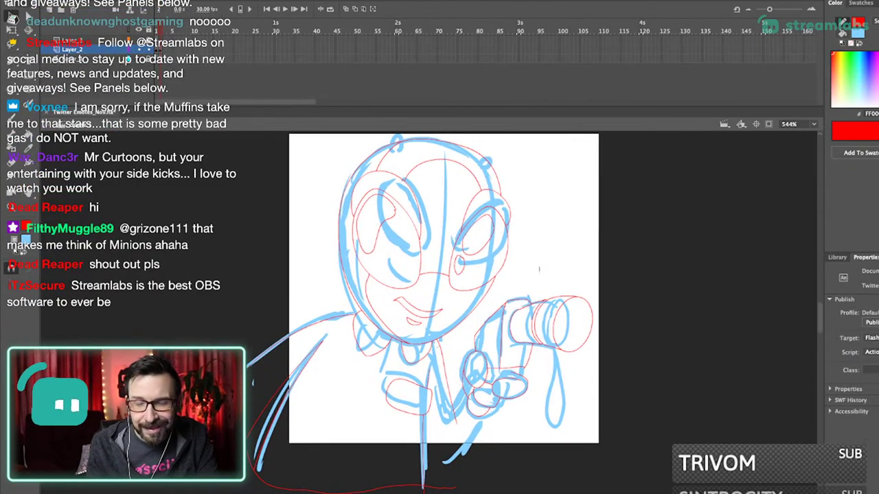
# - Duplicate the ellipse at the barrel's front end and scale the copy down about its centre to form the opening's inner rim
pyautogui.moveTo(478, 267); pyautogui.dragTo(610, 405)
pyautogui.moveTo(481, 288); pyautogui.dragTo(527, 289)
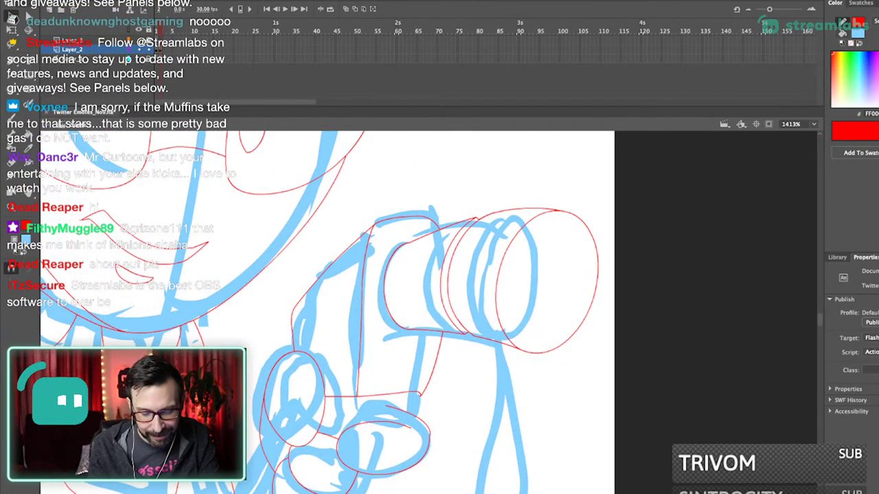
pyautogui.click(597, 275)
pyautogui.keyDown('shift'); pyautogui.click(496, 292); pyautogui.keyUp('shift')
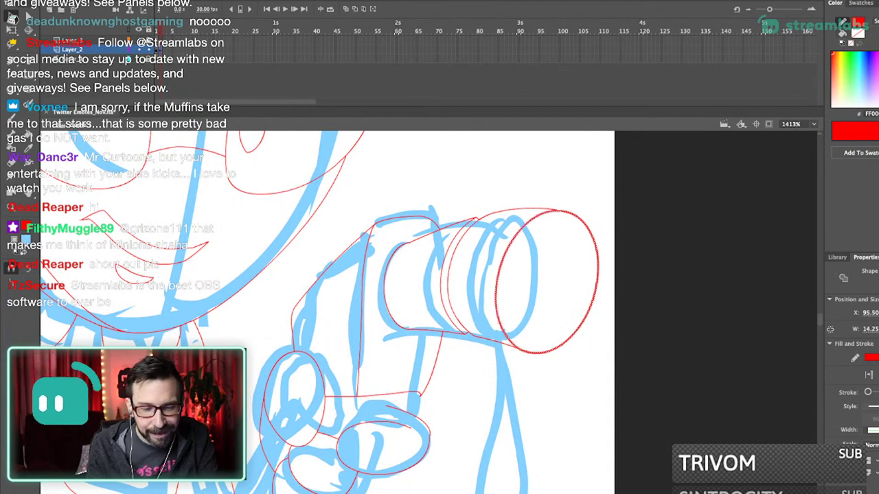
pyautogui.press('q')
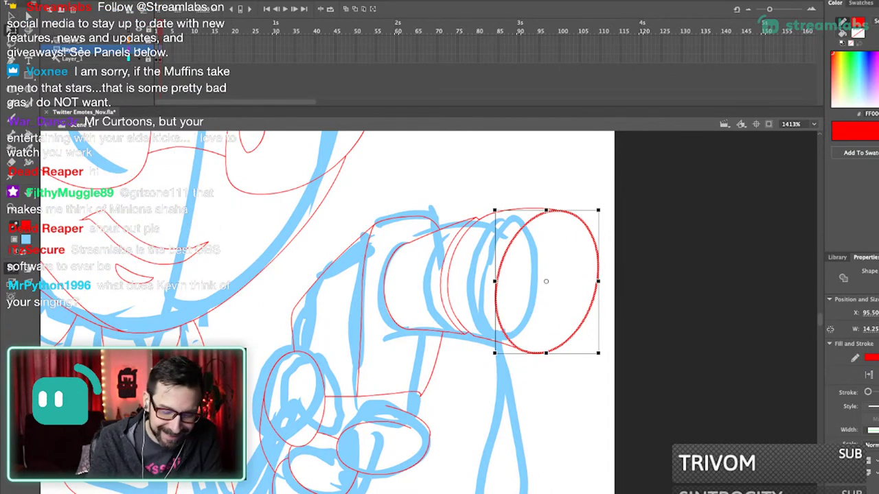
pyautogui.moveTo(598, 210); pyautogui.dragTo(584, 230)
pyautogui.press('Escape')
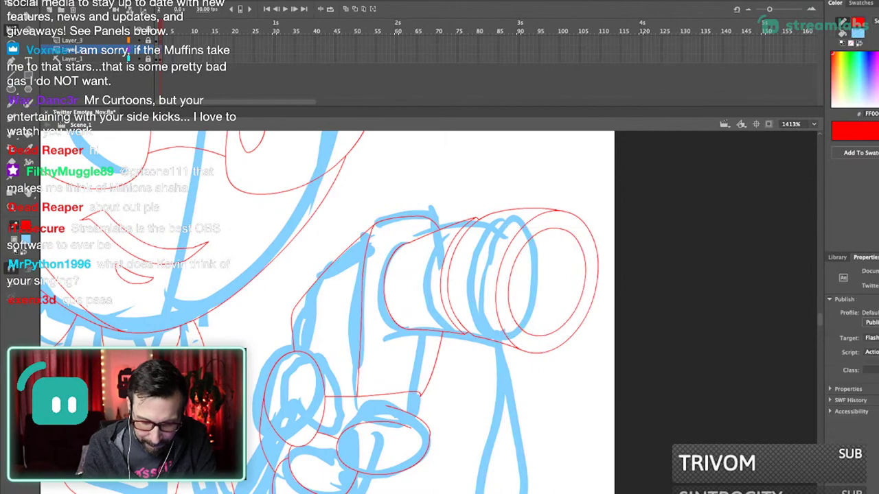
# - Examine the nozzle's handle and the fingers around it up close and within the whole emote
pyautogui.hotkey('ctrl', '1')
pyautogui.moveTo(423, 274); pyautogui.dragTo(459, 379)
pyautogui.moveTo(440, 329); pyautogui.dragTo(472, 343)
pyautogui.moveTo(412, 242); pyautogui.dragTo(486, 408)
pyautogui.moveTo(440, 316); pyautogui.dragTo(514, 330)
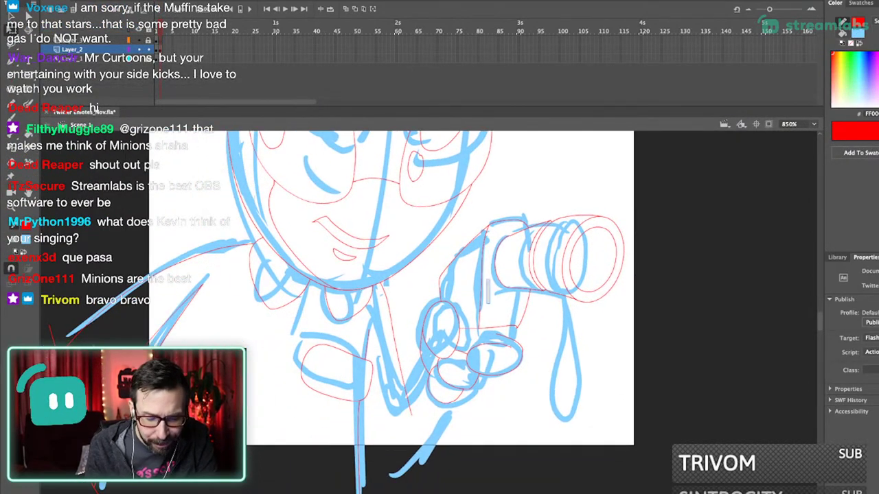
pyautogui.moveTo(490, 304); pyautogui.dragTo(498, 381)
pyautogui.press('v')
pyautogui.moveTo(476, 300); pyautogui.dragTo(471, 313)
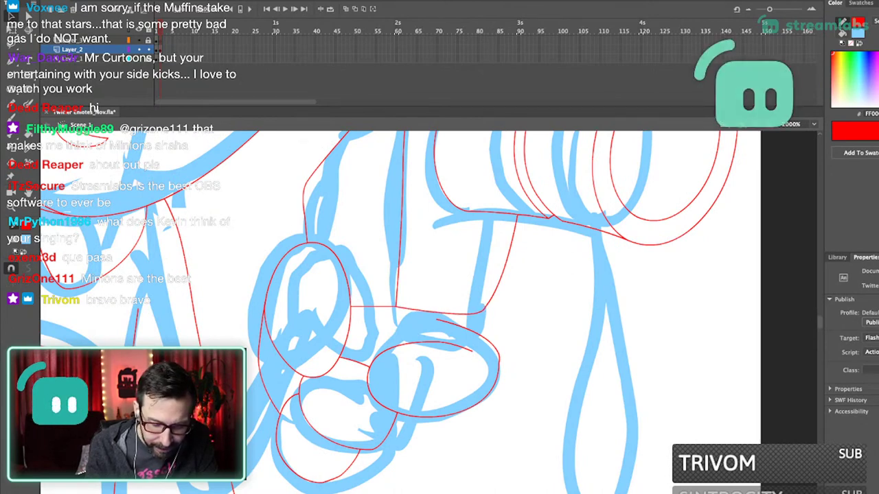
pyautogui.press('super+3')
pyautogui.moveTo(439, 302); pyautogui.dragTo(460, 285)
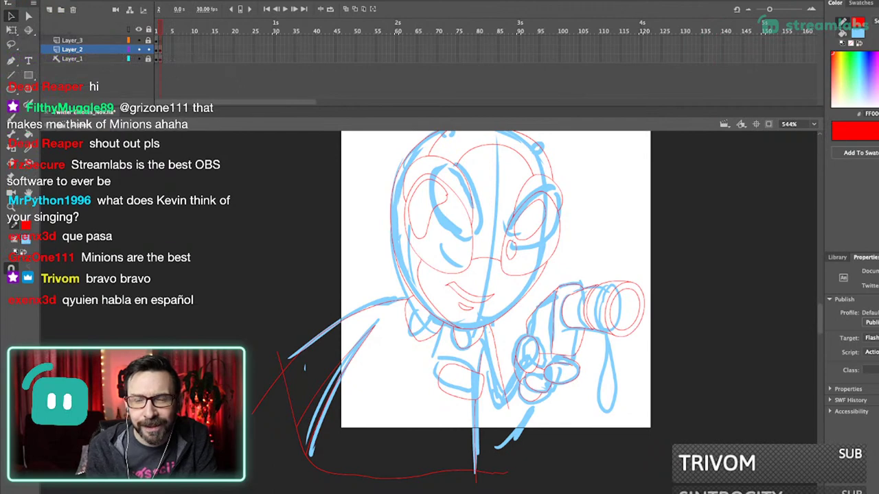
# - Sketch the lower end of the nozzle's handle across and just below the front finger with the Pencil tool
pyautogui.hscroll(1, 440, 303)
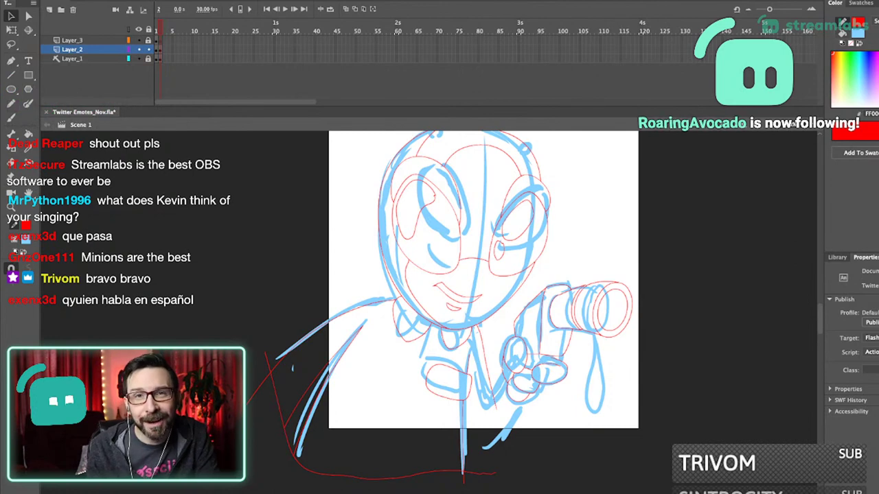
pyautogui.scroll(1, 483, 284)
pyautogui.scroll(1, 483, 284)
pyautogui.scroll(5, 584, 391)
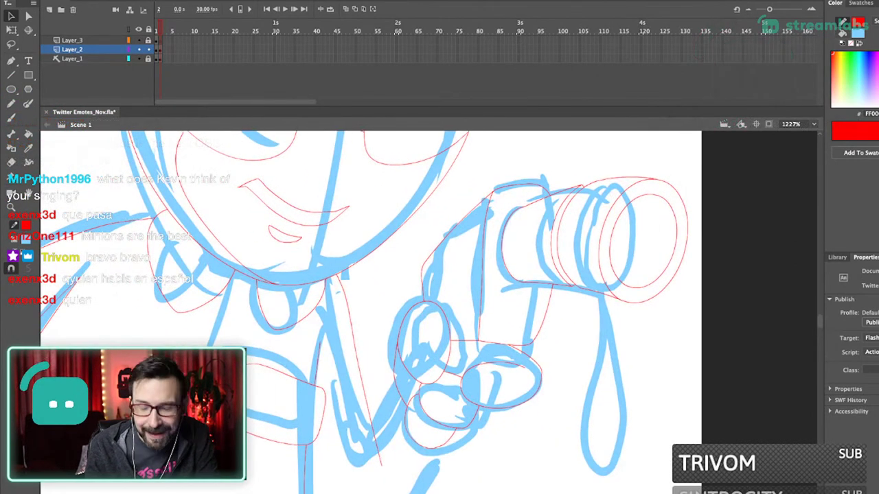
pyautogui.scroll(-1, 378, 313)
pyautogui.hscroll(-1, 378, 313)
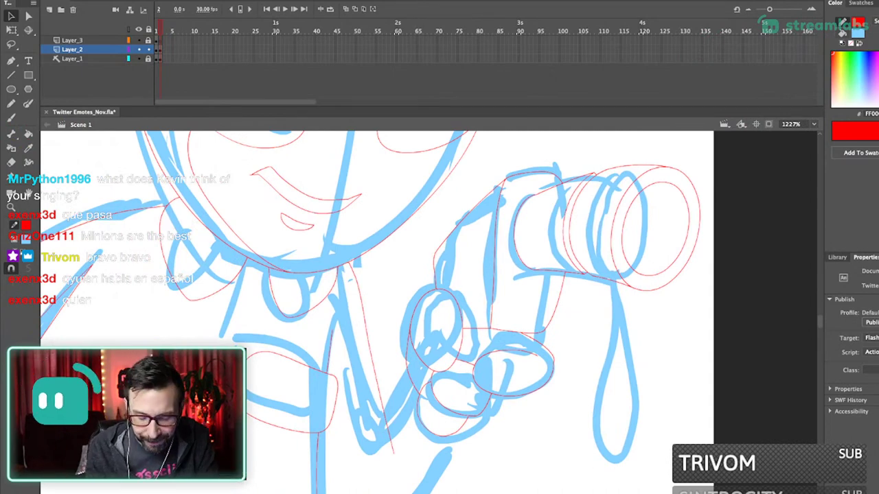
pyautogui.press('y')
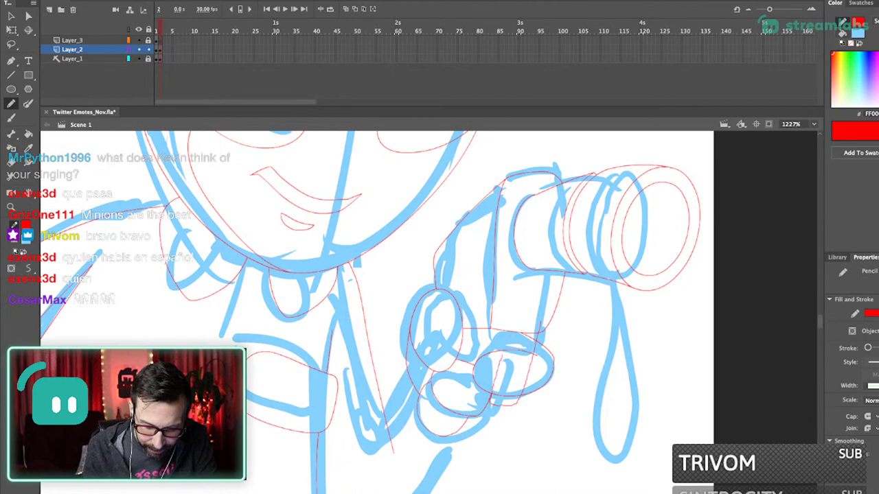
# - Trim the red grip lines that overlap the fingers at the lower end of the gun's handle
pyautogui.moveTo(512, 310); pyautogui.dragTo(509, 333)
pyautogui.keyDown('ctrl'); pyautogui.keyDown('shift'); pyautogui.click(519, 351); pyautogui.keyUp('shift'); pyautogui.keyUp('ctrl')
pyautogui.keyDown('ctrl'); pyautogui.keyDown('shift'); pyautogui.click(506, 397); pyautogui.keyUp('shift'); pyautogui.keyUp('ctrl')
pyautogui.press('Delete')
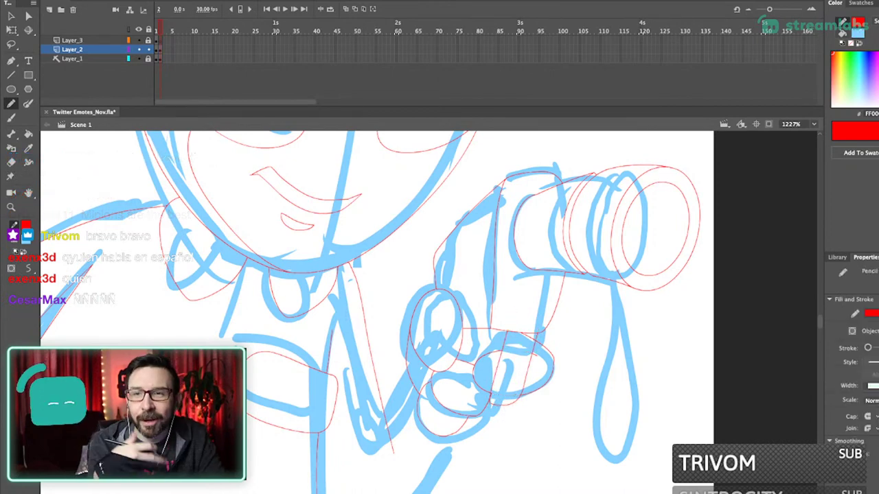
# - Delete the surplus red segments where the rounded index finger overlaps the neighbouring finger and the gun grip
pyautogui.scroll(-1, 429, 312)
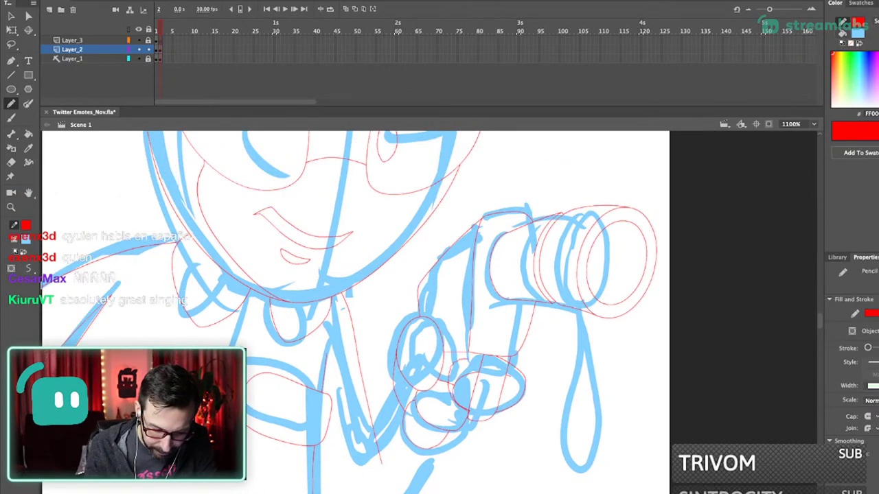
pyautogui.keyDown('super'); pyautogui.click(464, 378); pyautogui.keyUp('super')
pyautogui.press('Delete')
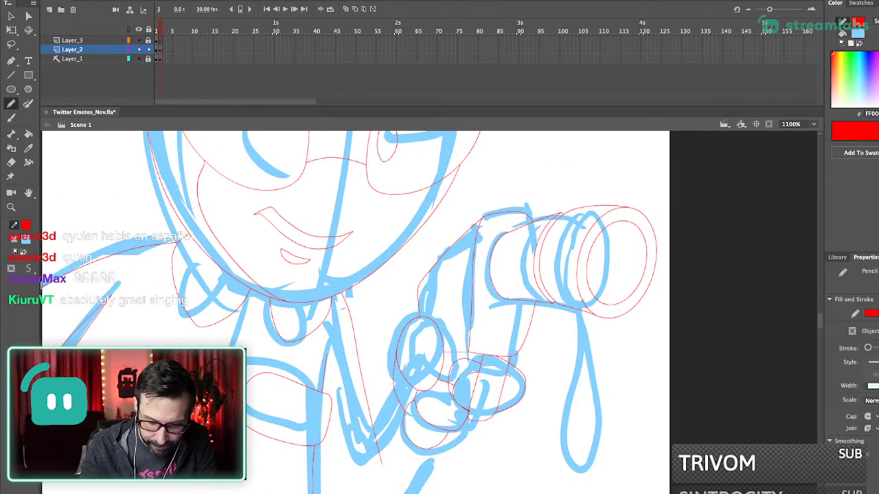
pyautogui.moveTo(452, 294); pyautogui.dragTo(483, 416)
pyautogui.keyDown('super'); pyautogui.click(411, 359); pyautogui.keyUp('super')
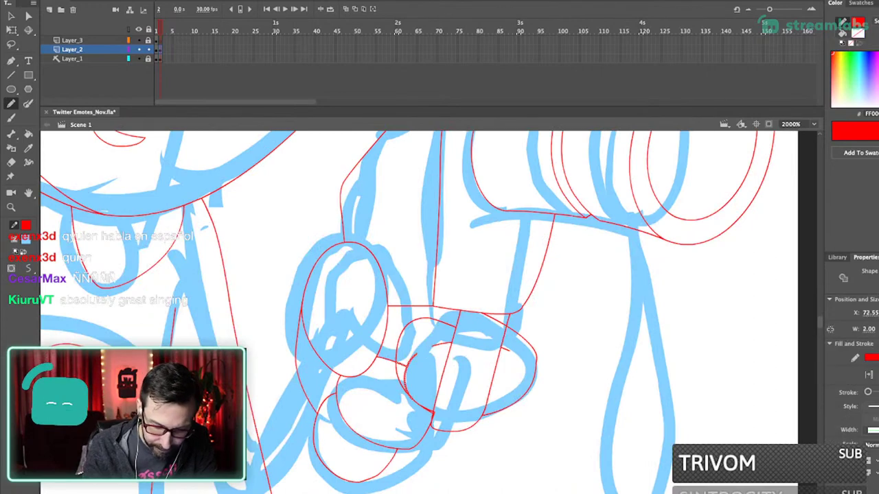
pyautogui.press('Delete')
pyautogui.keyDown('super'); pyautogui.click(434, 415); pyautogui.keyUp('super')
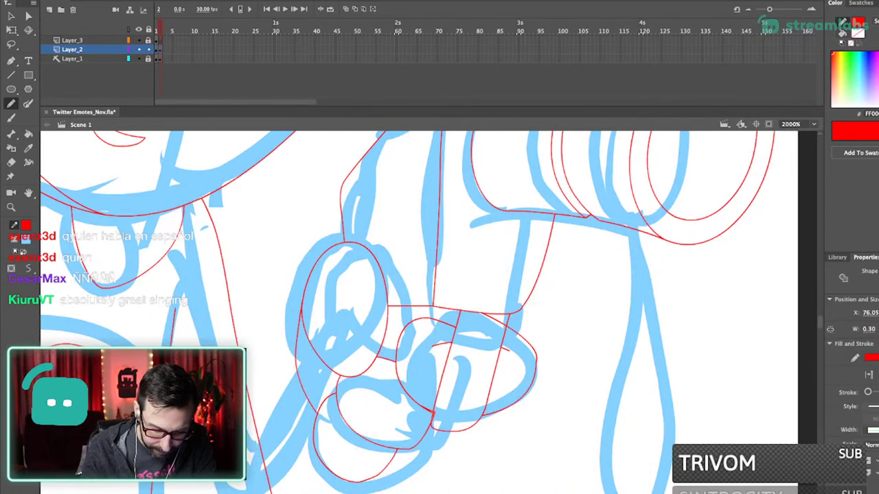
pyautogui.hotkey('ctrl', 'z')
# - Reshape the outer finger's line to meet the grip's lower corner and delete the leftover segments around the hand
pyautogui.press('v')
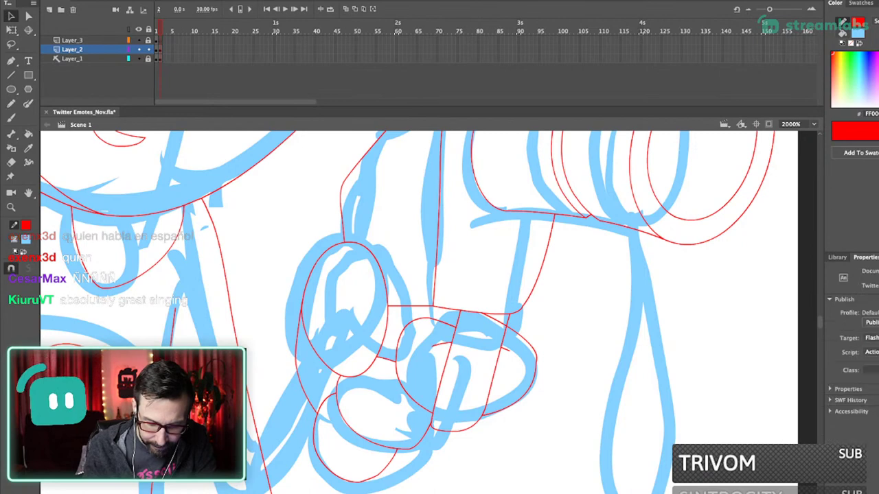
pyautogui.moveTo(508, 327); pyautogui.dragTo(524, 307)
pyautogui.click(496, 320)
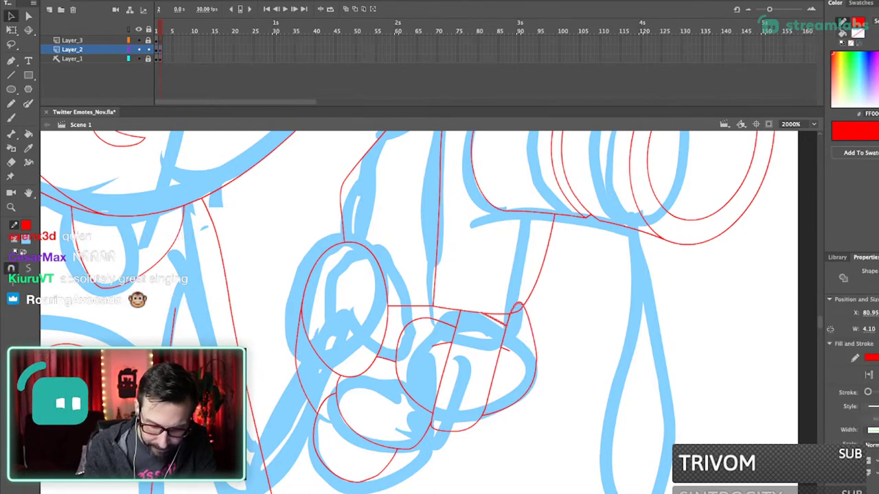
pyautogui.press('Delete')
pyautogui.hotkey('ctrl', '3')
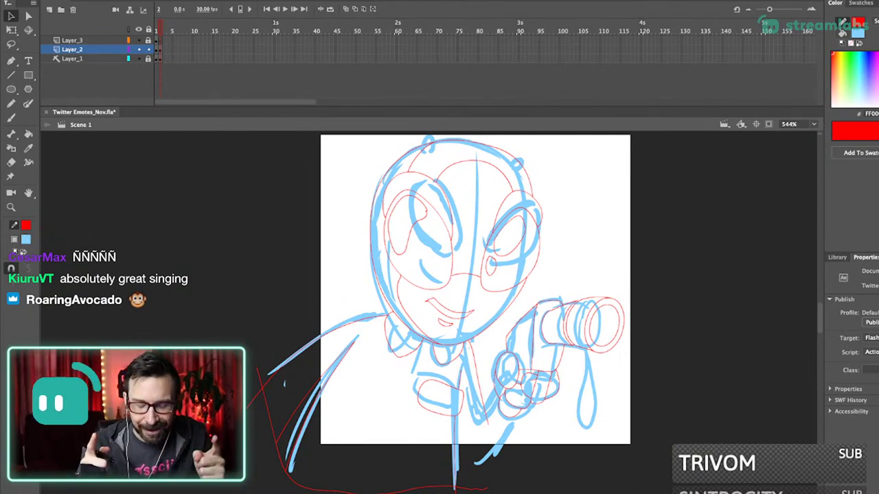
pyautogui.moveTo(476, 315); pyautogui.dragTo(585, 427)
pyautogui.moveTo(447, 350); pyautogui.dragTo(487, 372)
pyautogui.click(488, 373)
pyautogui.press('Delete')
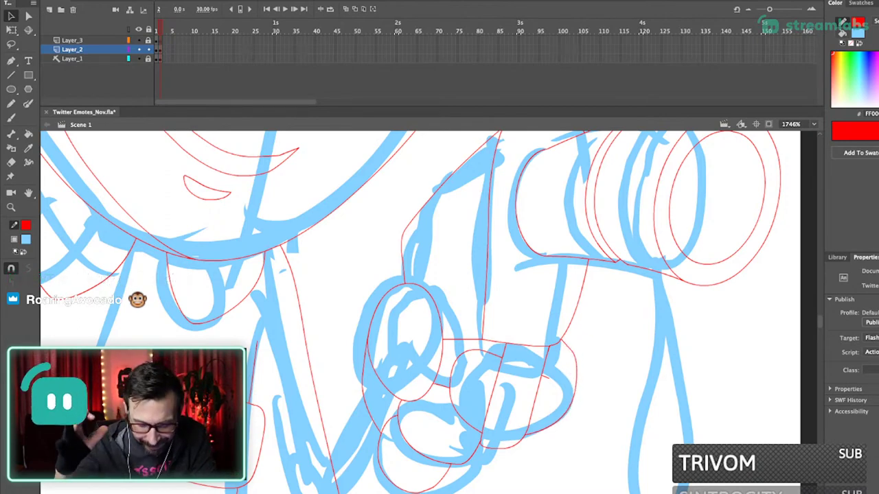
# - Draw the heel of the palm below the fingers with the Pencil and delete the stub sticking out at its end
pyautogui.press('super+2')
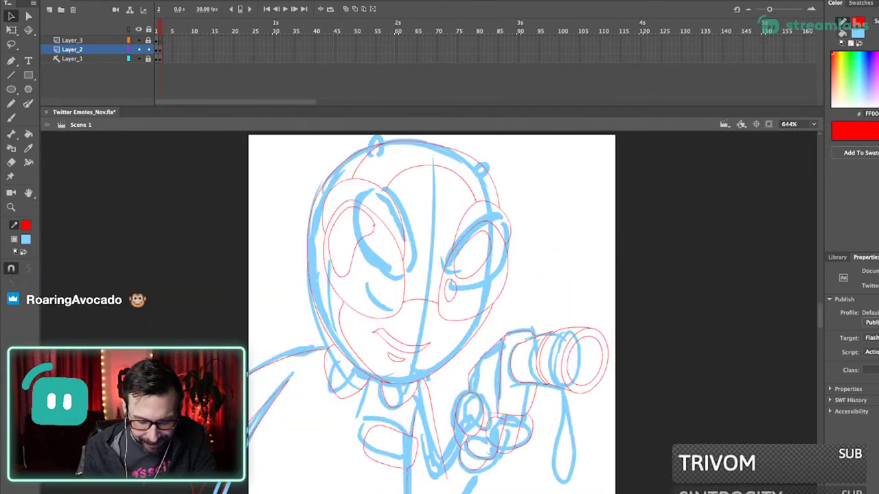
pyautogui.moveTo(474, 426); pyautogui.dragTo(493, 393)
pyautogui.scroll(5, 509, 419)
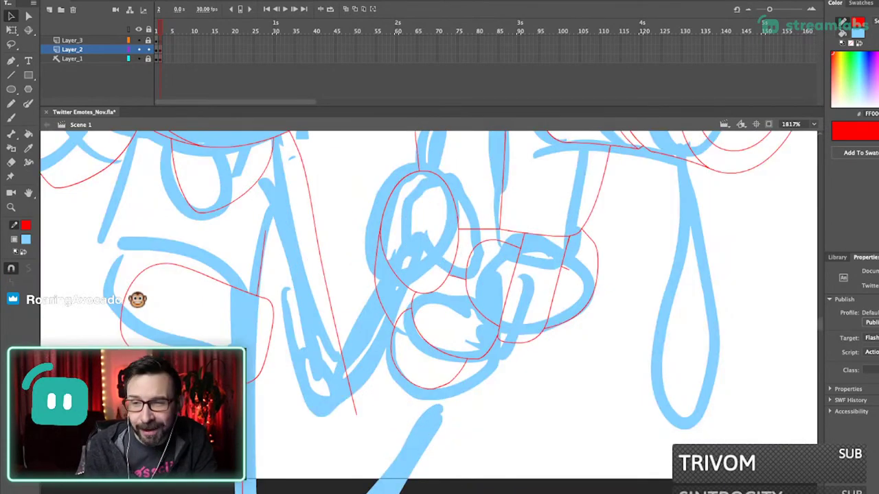
pyautogui.press('y')
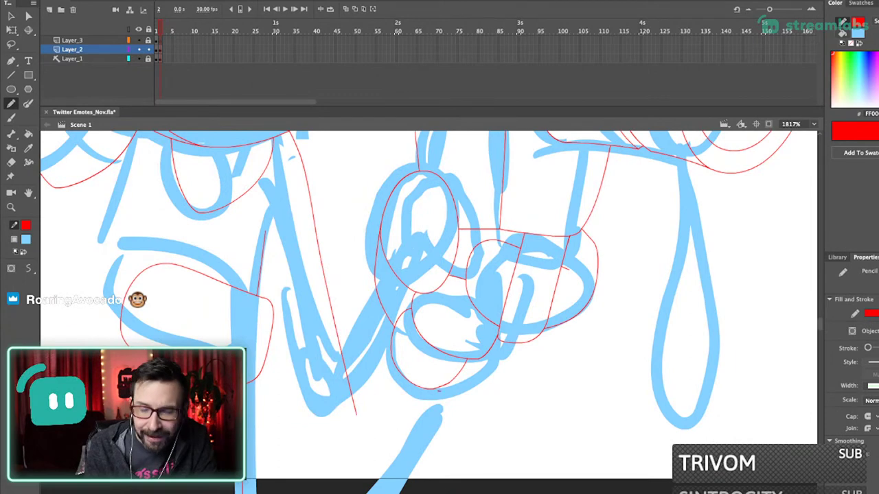
pyautogui.moveTo(525, 355); pyautogui.dragTo(533, 323)
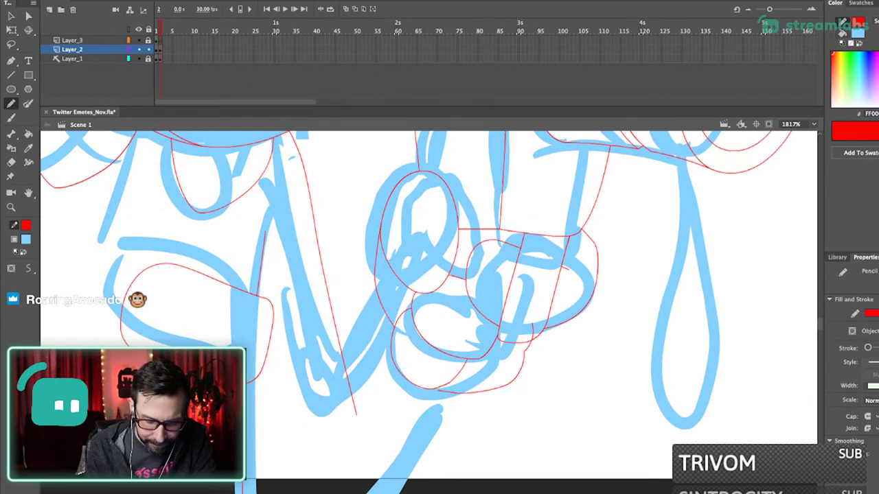
pyautogui.keyDown('super'); pyautogui.click(532, 333); pyautogui.keyUp('super')
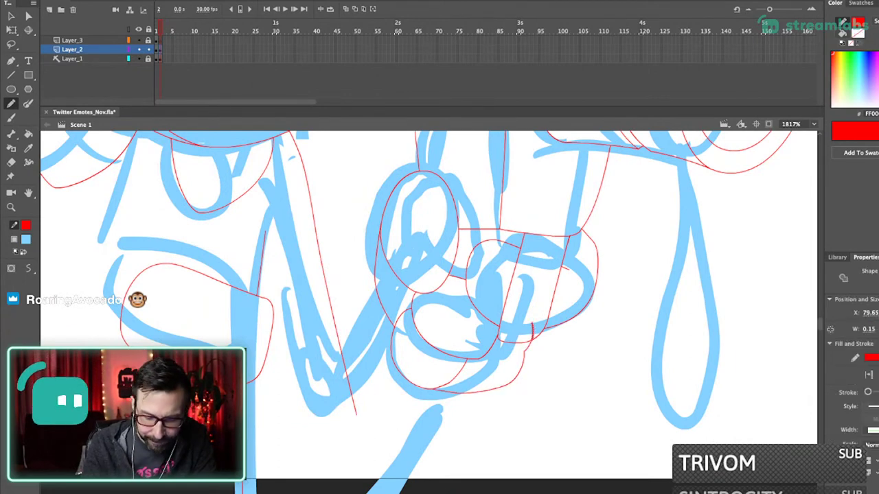
pyautogui.press('Delete')
# - Draw the glove cuff below the gun hand and the two forearm lines running down past the canvas edge
pyautogui.press('super+1')
pyautogui.moveTo(422, 279); pyautogui.dragTo(455, 382)
pyautogui.moveTo(255, 259); pyautogui.dragTo(312, 301)
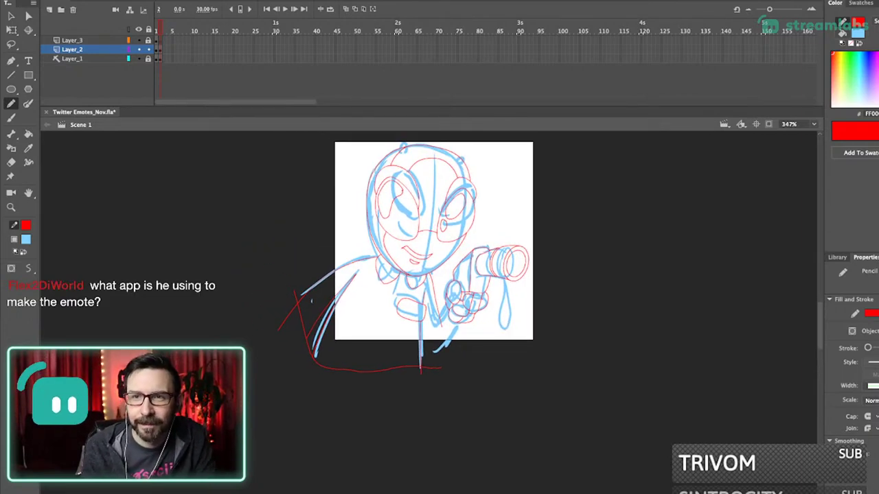
pyautogui.hscroll(-2, 434, 254)
pyautogui.scroll(2, 434, 254)
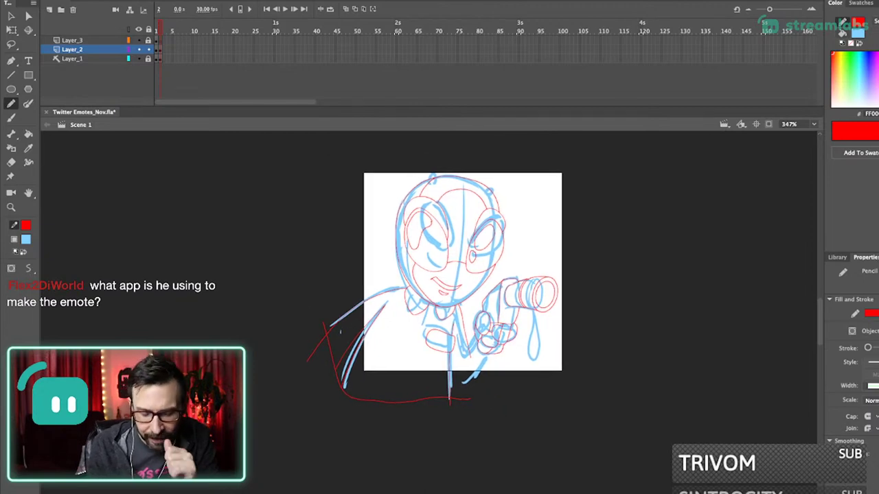
pyautogui.scroll(5, 464, 346)
pyautogui.hscroll(-1, 464, 346)
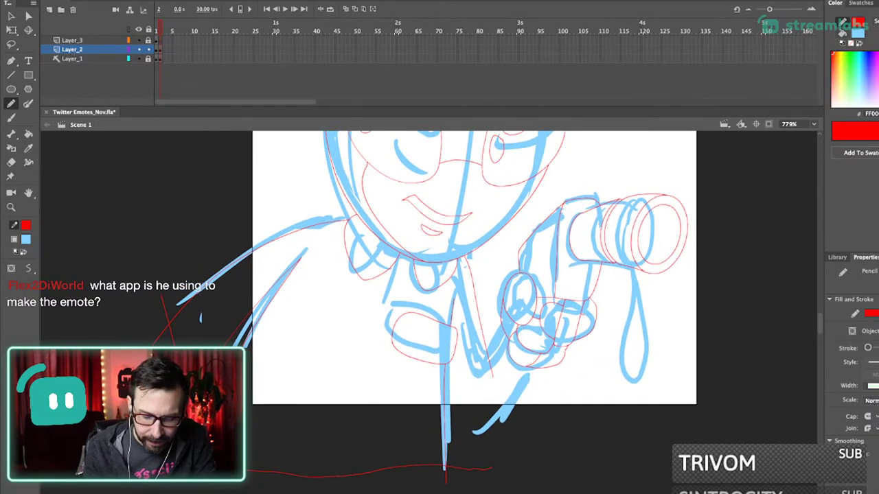
pyautogui.scroll(2, 582, 336)
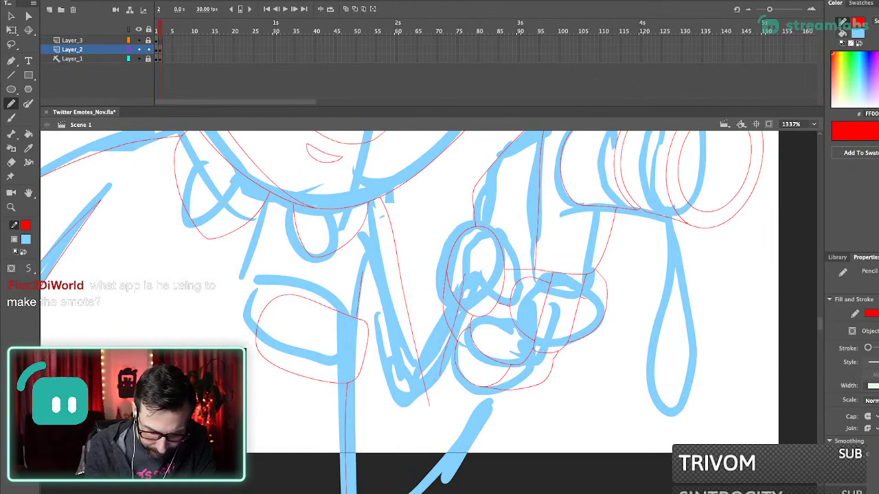
pyautogui.moveTo(481, 423)
pyautogui.mouseDown()
pyautogui.moveTo(505, 415)
pyautogui.moveTo(520, 375)
pyautogui.mouseUp()
pyautogui.moveTo(448, 383); pyautogui.dragTo(416, 473)
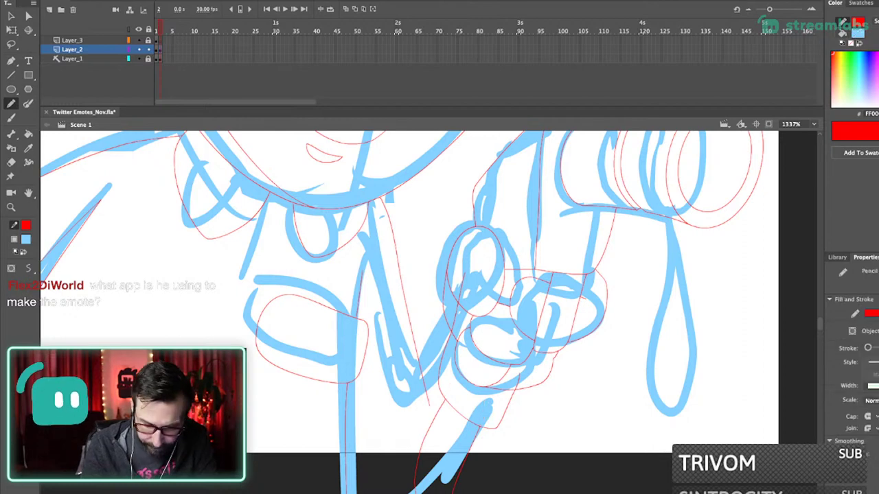
# - Trim the end of the jacket's opening line, draw the inner jacket edge curving into the sleeve, and join the sleeve to the hem
pyautogui.hotkey('ctrl', '1')
pyautogui.scroll(5, 435, 333)
pyautogui.scroll(1, 435, 334)
pyautogui.scroll(4, 455, 305)
pyautogui.moveTo(491, 303); pyautogui.dragTo(442, 418)
pyautogui.hotkey('ctrl', 'z')
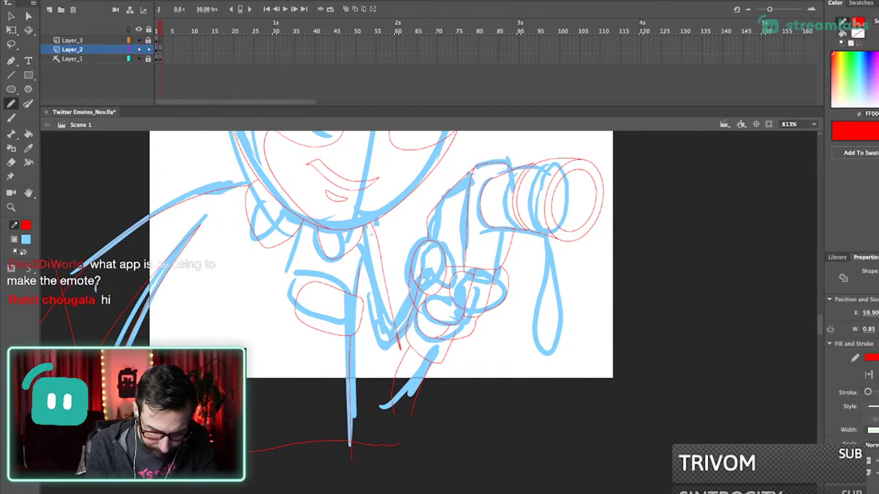
pyautogui.moveTo(440, 302); pyautogui.dragTo(448, 295)
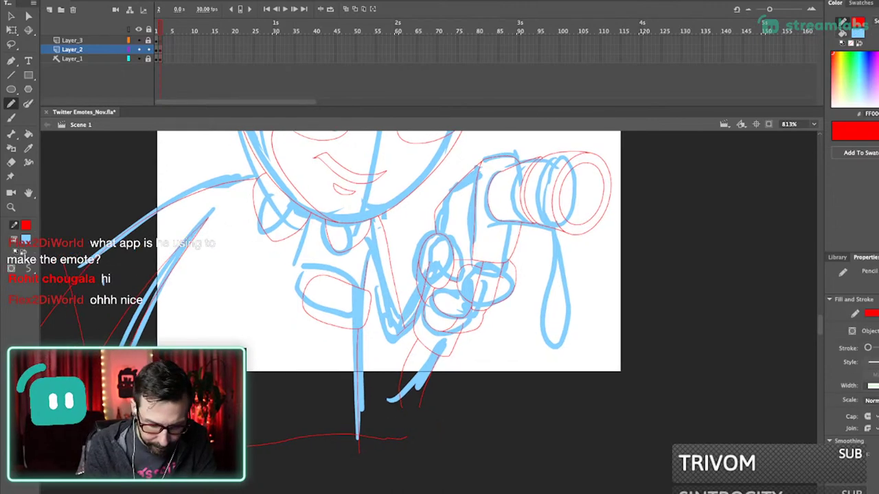
pyautogui.moveTo(374, 265); pyautogui.dragTo(404, 368)
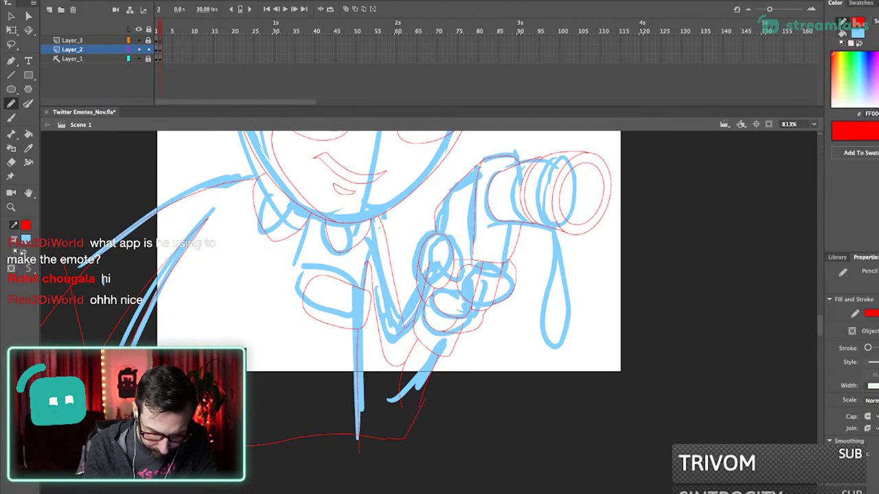
# - Draw a short line across the lower end of the raised arm's sleeve
pyautogui.scroll(-3, 432, 313)
pyautogui.moveTo(453, 309); pyautogui.dragTo(432, 309)
pyautogui.moveTo(440, 468); pyautogui.dragTo(482, 464)
pyautogui.moveTo(439, 302); pyautogui.dragTo(464, 300)
pyautogui.scroll(1, 432, 313)
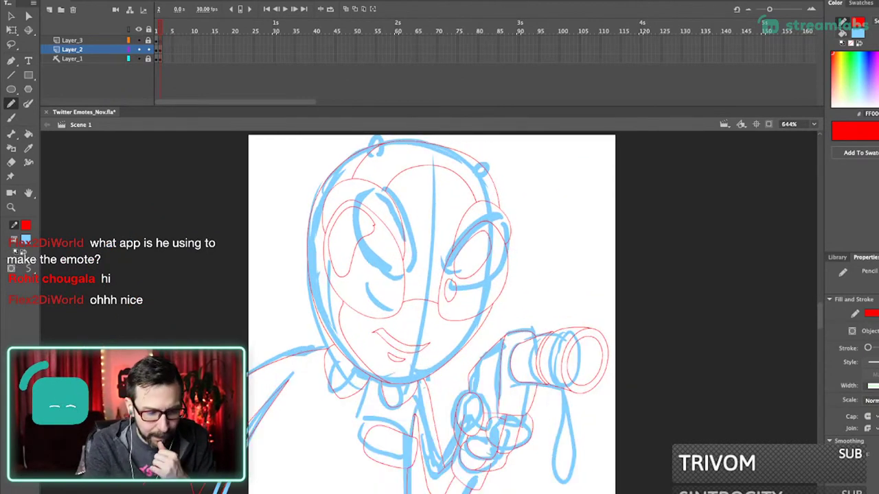
# - Hide the rough sketch on Layer_1 and adjust the jacket outline beside the chest pocket with the Selection tool
pyautogui.click(139, 59)
pyautogui.press('super+3')
pyautogui.press('super+2')
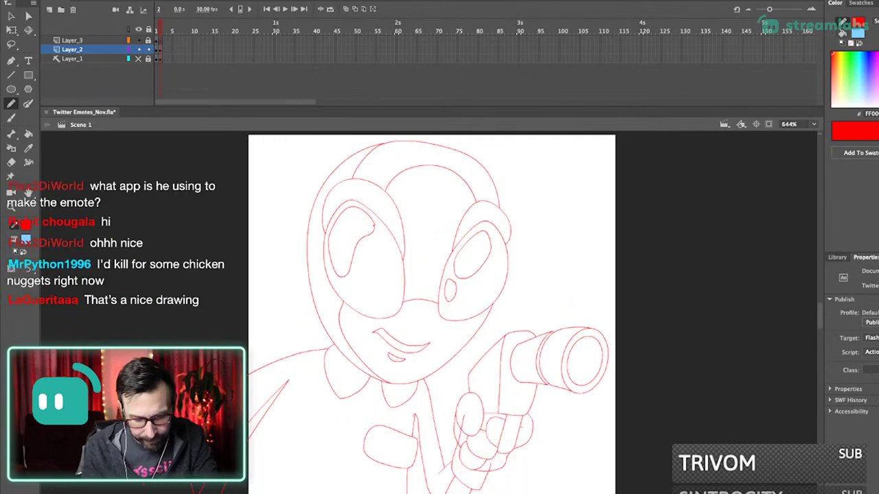
pyautogui.moveTo(433, 354); pyautogui.dragTo(463, 271)
pyautogui.moveTo(406, 299); pyautogui.dragTo(450, 423)
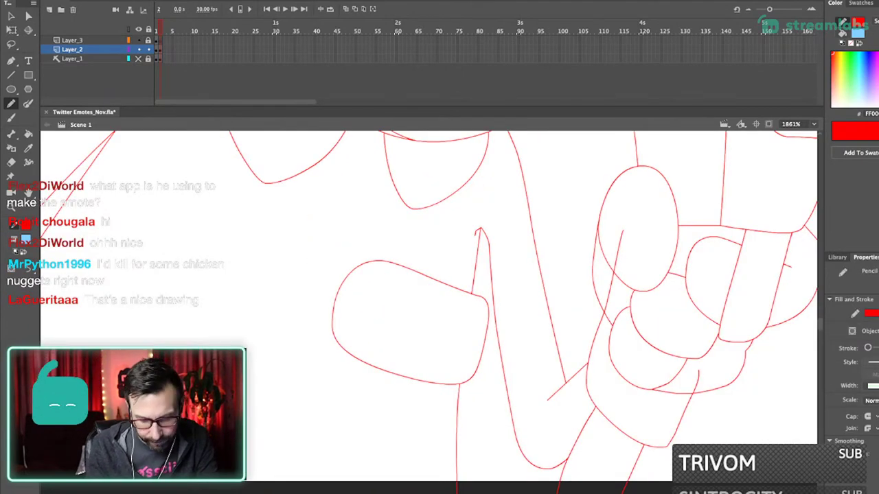
pyautogui.press('v')
pyautogui.moveTo(495, 315)
pyautogui.mouseDown()
pyautogui.moveTo(485, 306)
pyautogui.moveTo(493, 309)
pyautogui.mouseUp()
pyautogui.press('super+3')
# - Draw three long curved lines from the collar down past the jacket hem, and delete their parts overlapping the collar and the pocket
pyautogui.moveTo(439, 329)
pyautogui.mouseDown()
pyautogui.moveTo(468, 284)
pyautogui.moveTo(439, 321)
pyautogui.moveTo(401, 467)
pyautogui.mouseUp()
pyautogui.hotkey('shift', 'y')
pyautogui.moveTo(467, 308); pyautogui.dragTo(420, 479)
pyautogui.moveTo(468, 308); pyautogui.dragTo(433, 484)
pyautogui.keyDown('super'); pyautogui.click(467, 311); pyautogui.keyUp('super')
pyautogui.keyDown('shift'); pyautogui.keyDown('super'); pyautogui.click(454, 350); pyautogui.keyUp('super'); pyautogui.keyUp('shift')
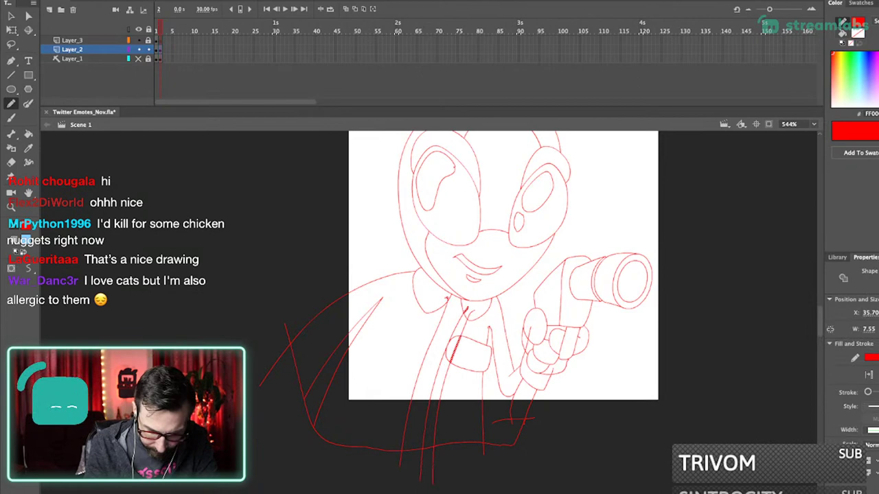
pyautogui.press('Delete')
pyautogui.press('super+3')
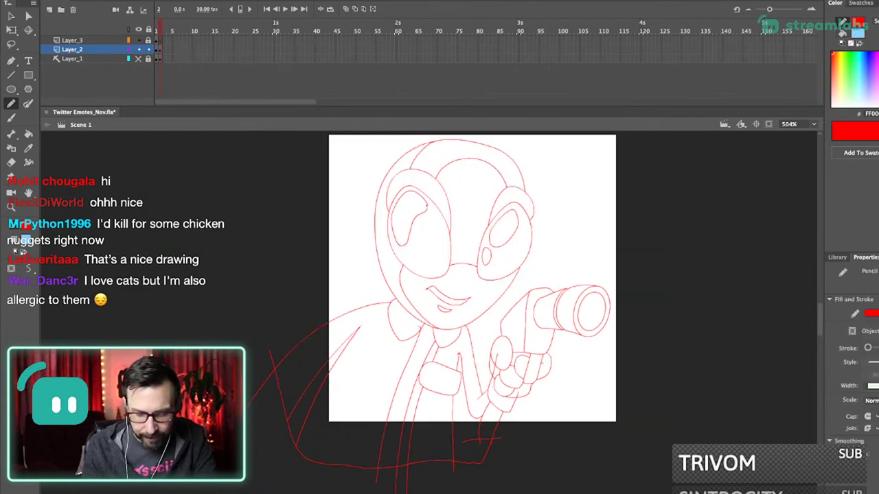
pyautogui.moveTo(453, 316); pyautogui.dragTo(449, 301)
pyautogui.moveTo(506, 178); pyautogui.dragTo(574, 412)
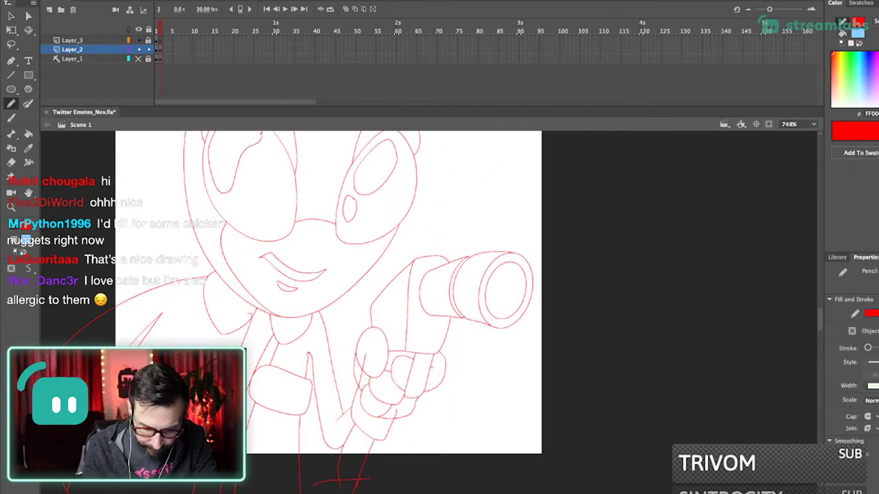
pyautogui.moveTo(483, 296); pyautogui.dragTo(512, 306)
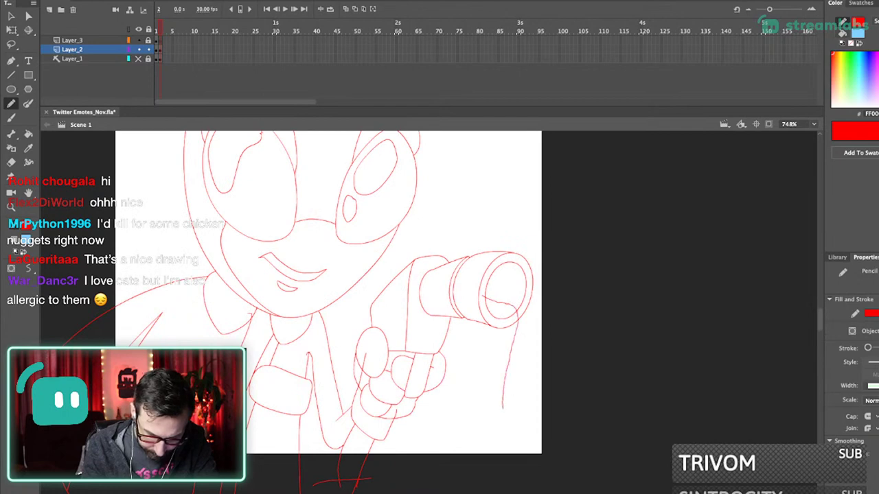
pyautogui.hotkey('ctrl', 'z')
pyautogui.press('super+z')
# - Draw a long drip hanging from the gun's muzzle with a wavy upper edge and rounded end, clearing the barrel arcs inside it
pyautogui.moveTo(486, 296)
pyautogui.mouseDown()
pyautogui.moveTo(521, 303)
pyautogui.moveTo(513, 380)
pyautogui.mouseUp()
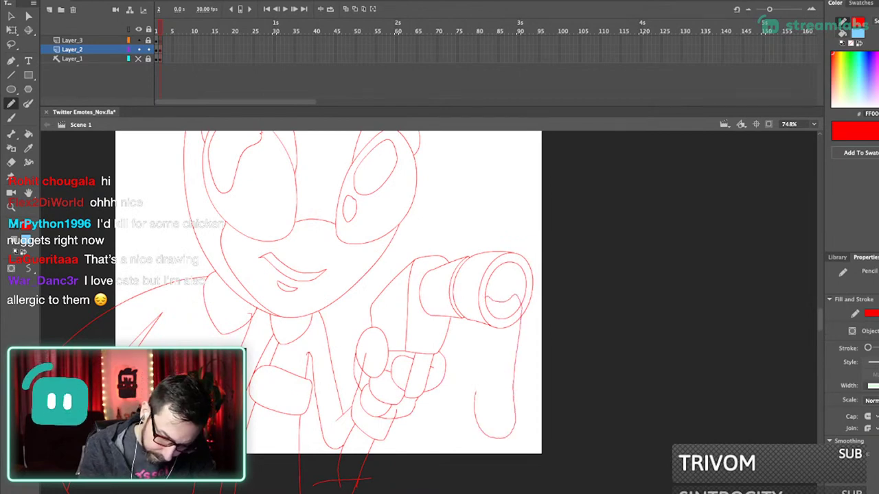
pyautogui.moveTo(493, 334); pyautogui.dragTo(493, 310)
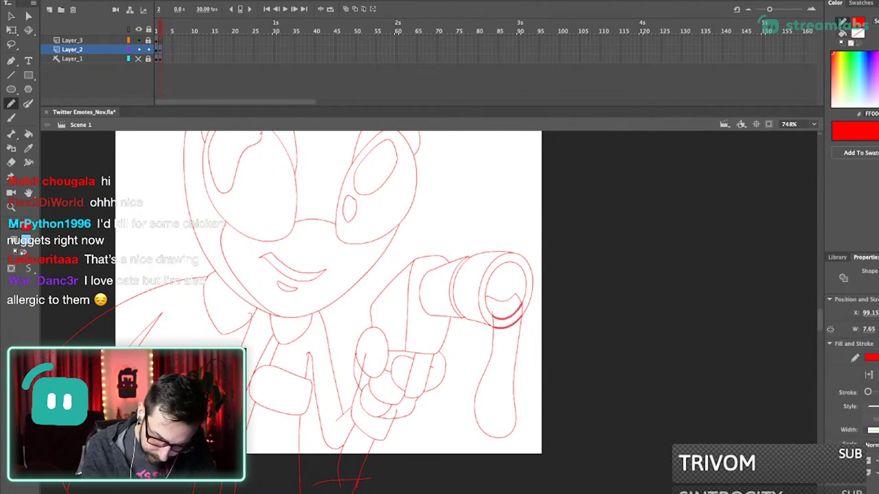
pyautogui.hotkey('ctrl', '1')
pyautogui.moveTo(437, 261); pyautogui.dragTo(450, 388)
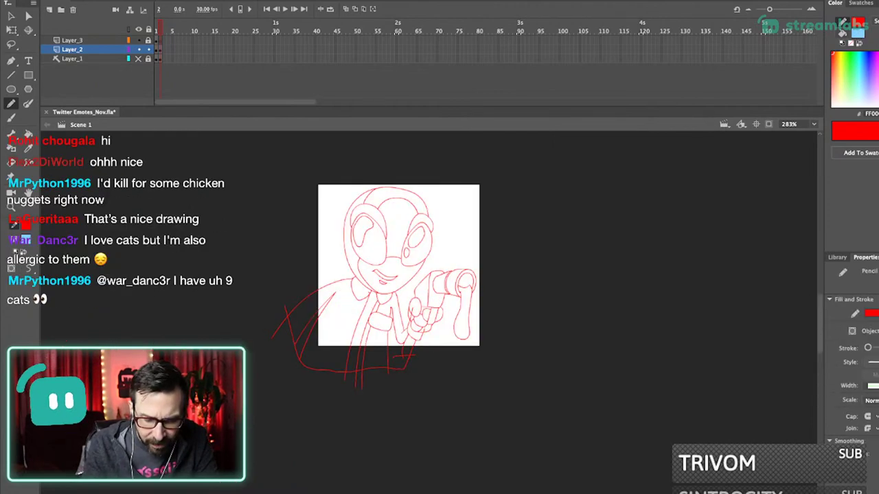
# - Draw an inner contour line inside the muzzle drip, running down its length and curving around near the rounded end
pyautogui.moveTo(436, 232); pyautogui.dragTo(468, 384)
pyautogui.moveTo(440, 275); pyautogui.dragTo(446, 360)
pyautogui.moveTo(442, 265); pyautogui.dragTo(477, 423)
pyautogui.press('v')
pyautogui.moveTo(453, 288)
pyautogui.mouseDown()
pyautogui.moveTo(450, 253)
pyautogui.moveTo(477, 188)
pyautogui.moveTo(485, 219)
pyautogui.mouseUp()
pyautogui.hotkey('shift', 'y')
pyautogui.moveTo(479, 313)
pyautogui.mouseDown()
pyautogui.moveTo(467, 370)
pyautogui.moveTo(530, 343)
pyautogui.mouseUp()
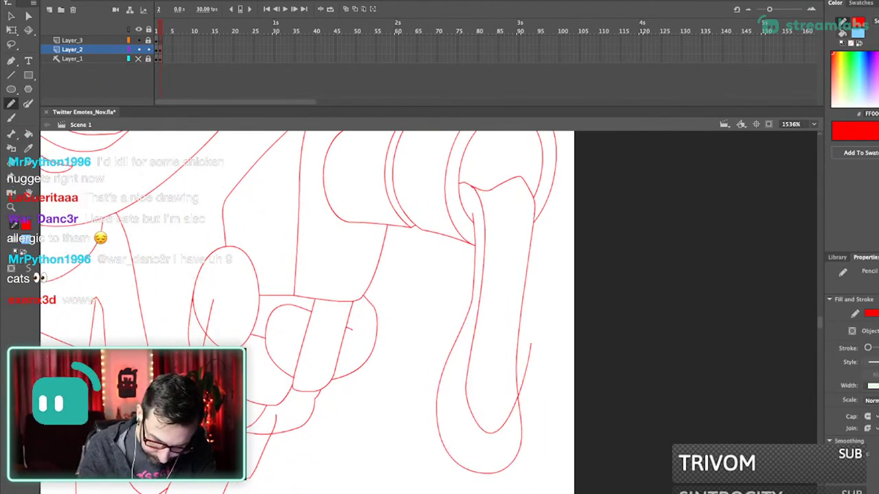
# - Draw a small irregular highlight shape near the top of the muzzle drip and delete its stray line end
pyautogui.moveTo(494, 208)
pyautogui.mouseDown()
pyautogui.moveTo(515, 203)
pyautogui.moveTo(494, 212)
pyautogui.mouseUp()
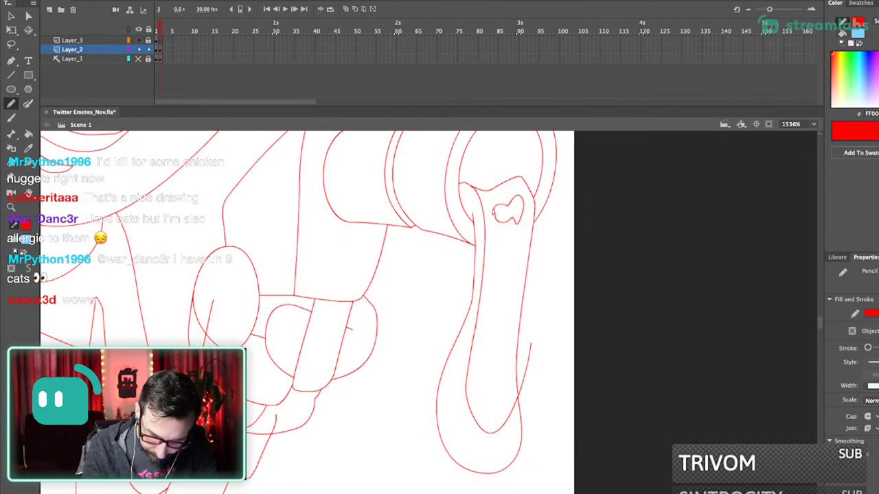
pyautogui.press('super+3')
pyautogui.moveTo(579, 285); pyautogui.dragTo(604, 336)
pyautogui.keyDown('super'); pyautogui.click(443, 329); pyautogui.keyUp('super')
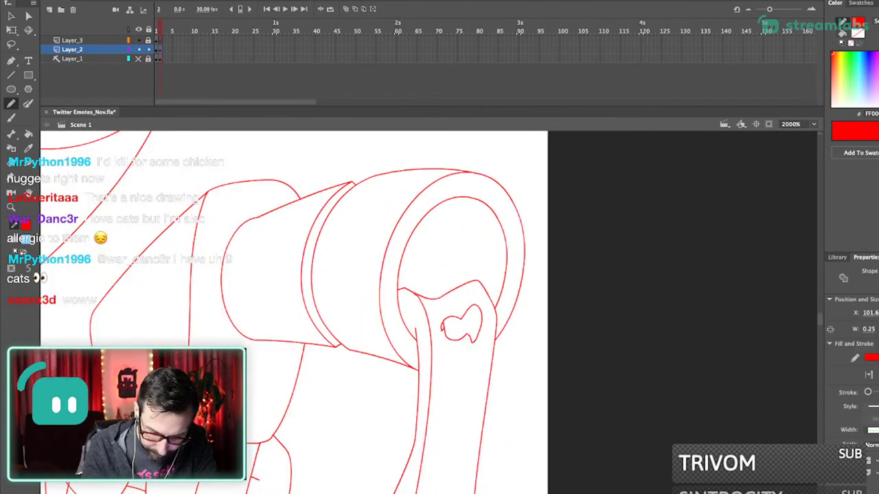
pyautogui.press('Delete')
pyautogui.press('super+3')
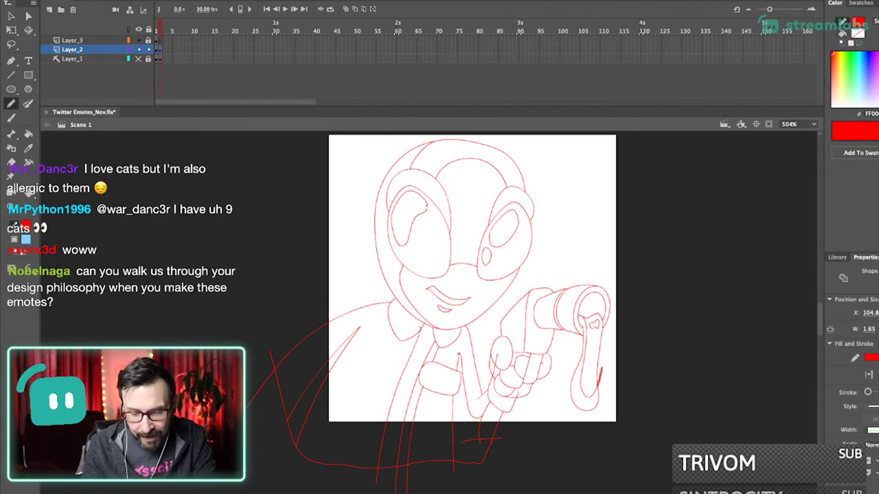
pyautogui.moveTo(467, 289); pyautogui.dragTo(451, 297)
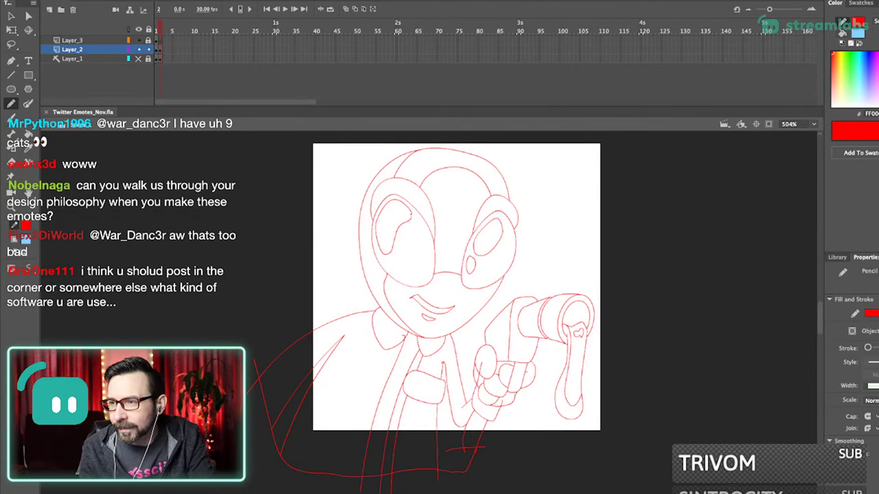
pyautogui.scroll(2, 455, 298)
pyautogui.moveTo(456, 299); pyautogui.dragTo(455, 298)
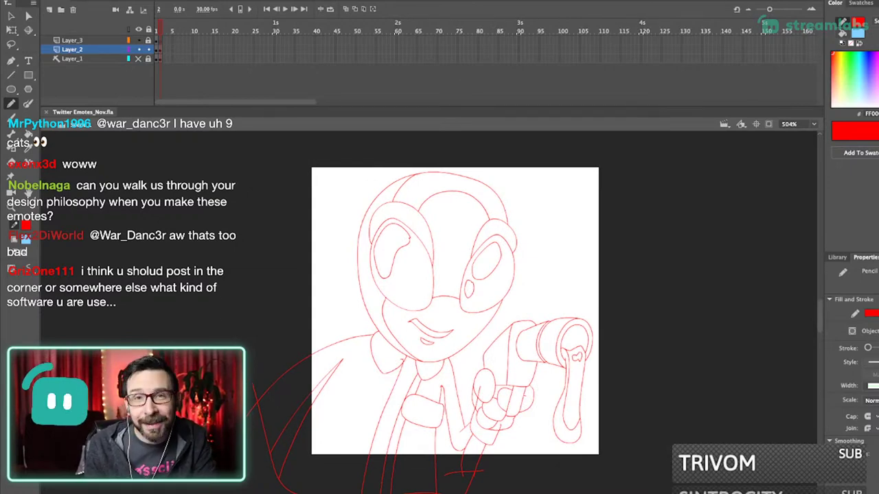
pyautogui.moveTo(455, 311)
pyautogui.mouseDown()
pyautogui.moveTo(453, 318)
pyautogui.moveTo(451, 305)
pyautogui.mouseUp()
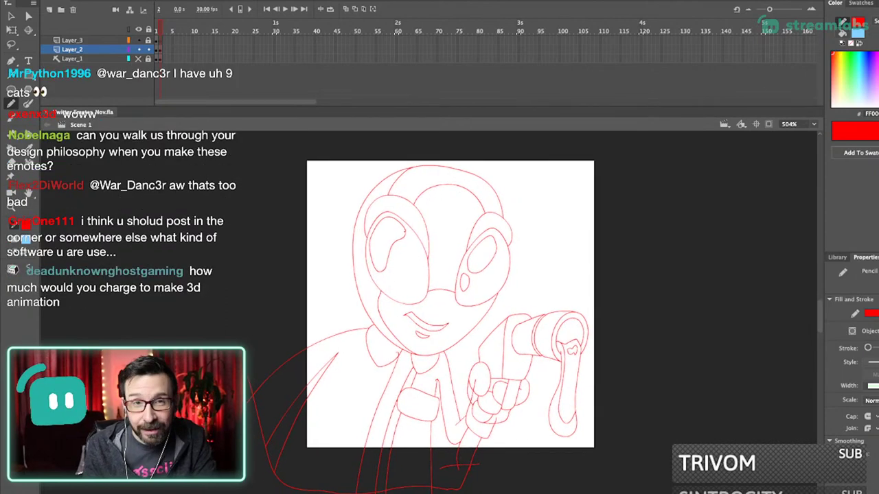
pyautogui.scroll(-2, 451, 304)
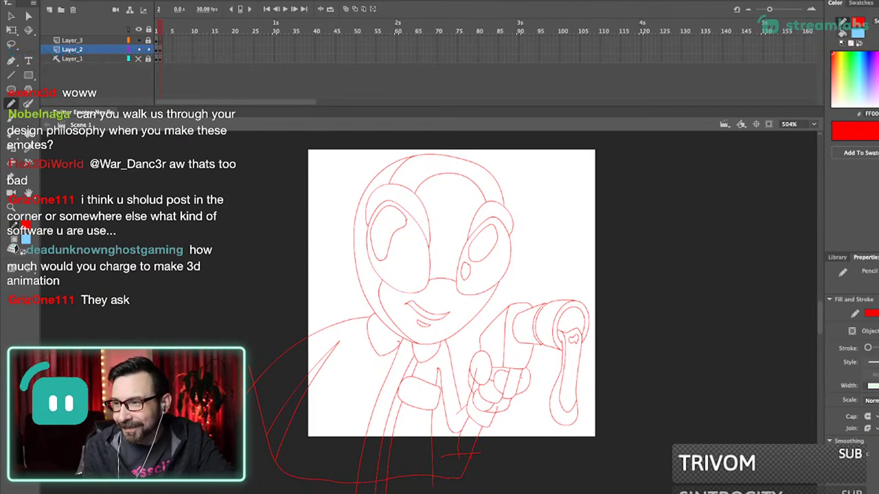
pyautogui.hscroll(-2, 458, 293)
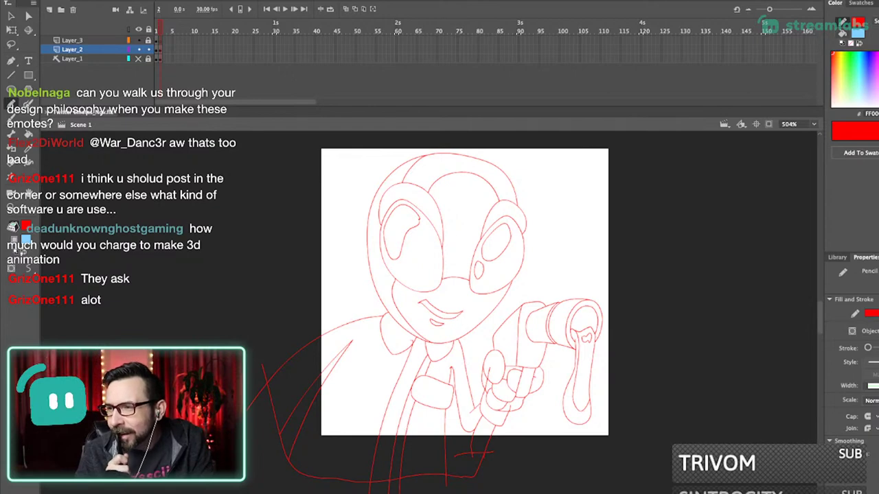
pyautogui.moveTo(464, 292)
pyautogui.mouseDown()
pyautogui.moveTo(484, 271)
pyautogui.moveTo(478, 292)
pyautogui.mouseUp()
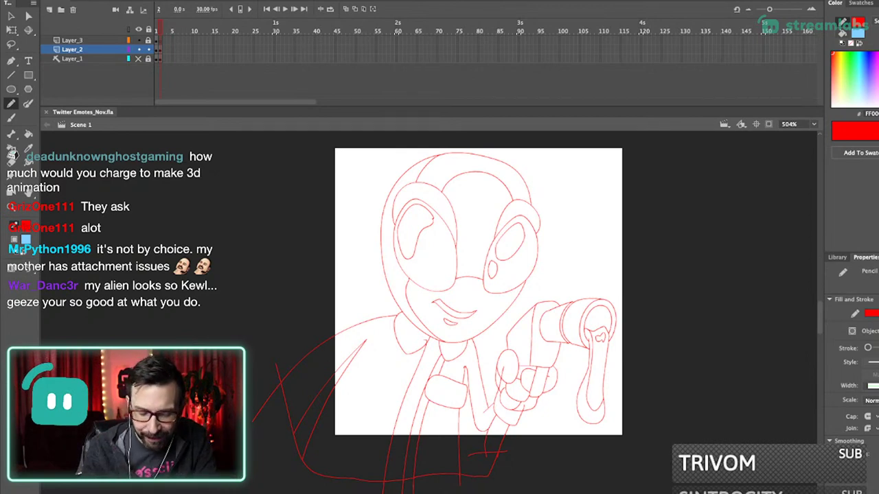
# - Bend the drip's upper edge slightly outward beside its peak at the muzzle opening with the Selection tool
pyautogui.moveTo(530, 280); pyautogui.dragTo(626, 391)
pyautogui.press('v')
pyautogui.moveTo(527, 319); pyautogui.dragTo(533, 315)
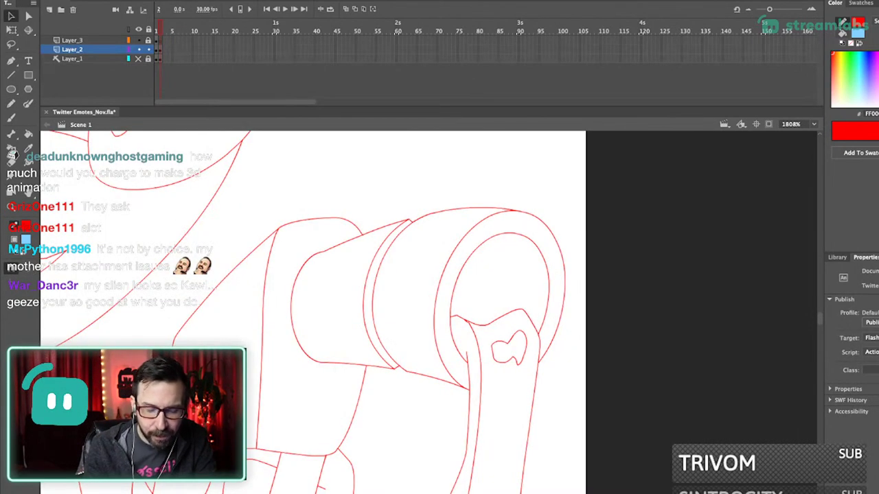
pyautogui.press('super+3')
pyautogui.moveTo(472, 278); pyautogui.dragTo(477, 276)
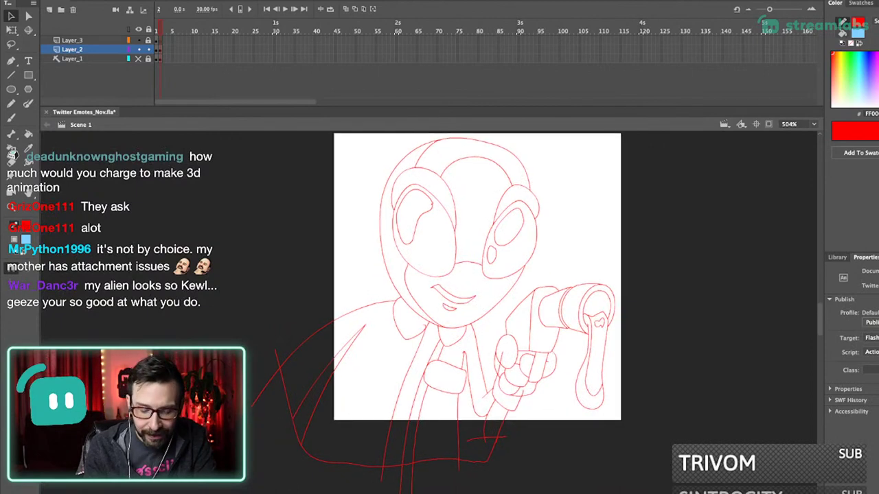
# - Draw a jagged highlight line inside the gun's round muzzle opening, running from its upper rim down to the drip
pyautogui.moveTo(506, 240); pyautogui.dragTo(643, 375)
pyautogui.hotkey('shift', 'y')
pyautogui.moveTo(429, 312); pyautogui.dragTo(449, 304)
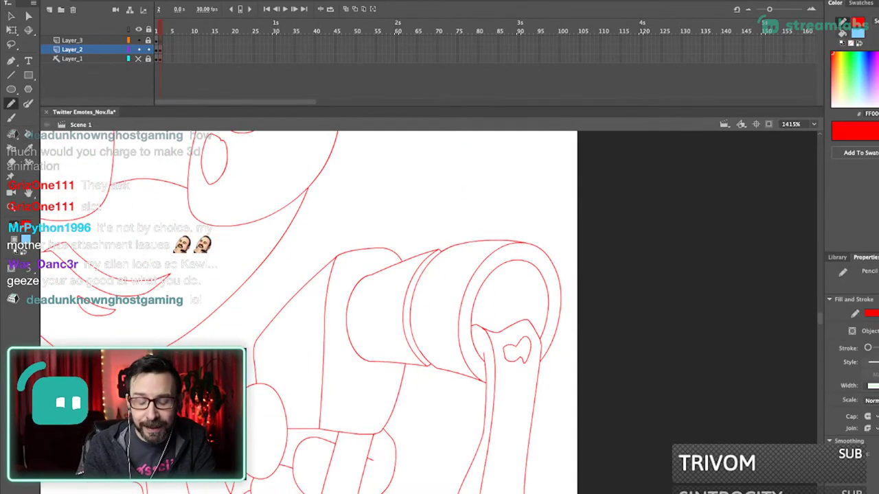
pyautogui.moveTo(511, 305); pyautogui.dragTo(527, 329)
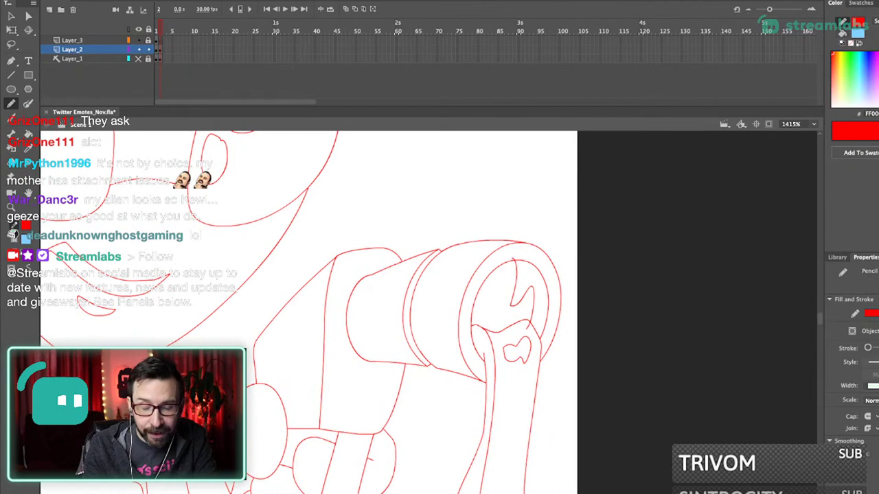
pyautogui.press('super+2')
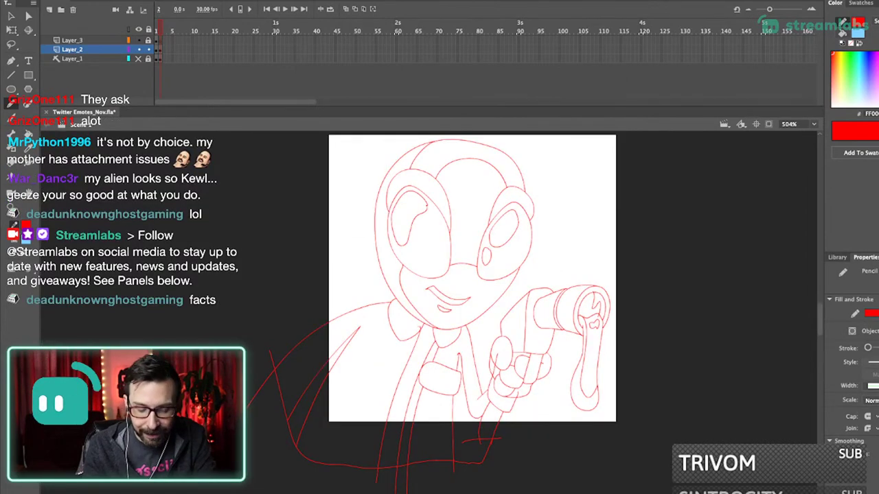
# - Draw a diagonal bevel line across the side of the gun body above the thumb and delete its overhanging ends
pyautogui.scroll(5, 539, 342)
pyautogui.press('v')
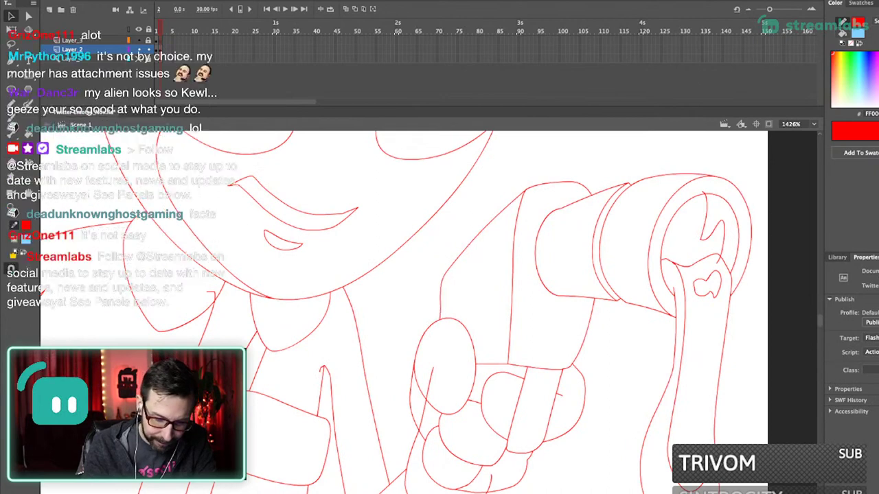
pyautogui.click(439, 313)
pyautogui.press('super+2')
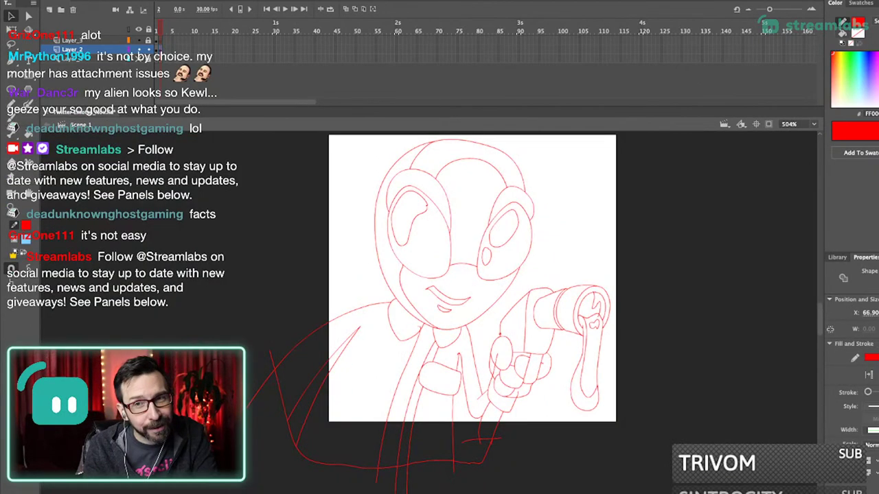
pyautogui.scroll(3, 570, 324)
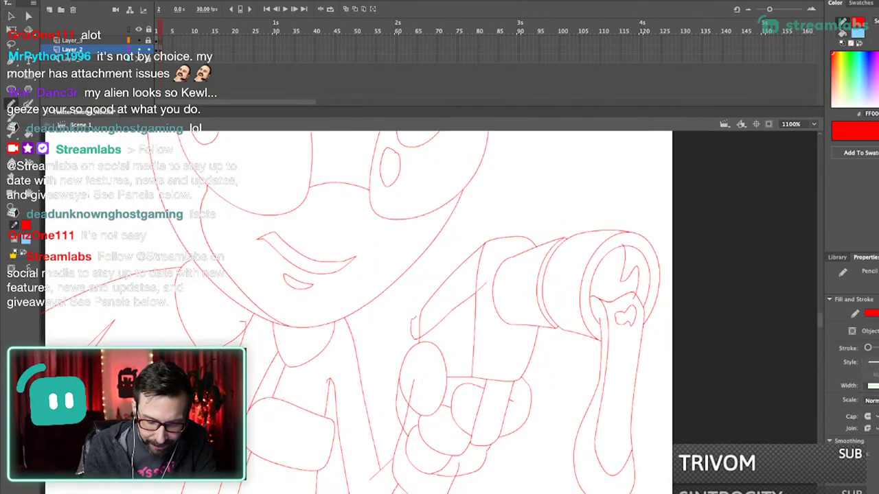
pyautogui.press('Delete')
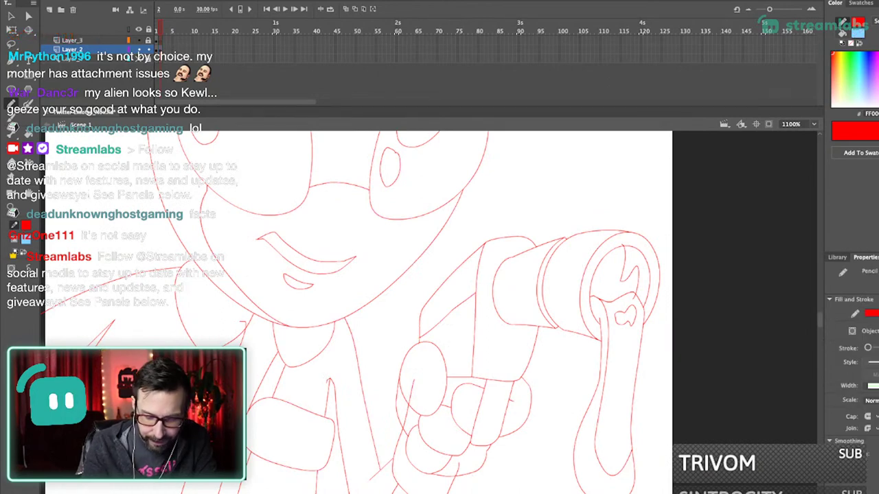
# - Draw a wavy reflection line lengthwise along the gun barrel and delete the parts overlapping the barrel ring and the gun body
pyautogui.press('super+1')
pyautogui.scroll(4, 451, 332)
pyautogui.moveTo(429, 219); pyautogui.dragTo(453, 246)
pyautogui.scroll(3, 472, 302)
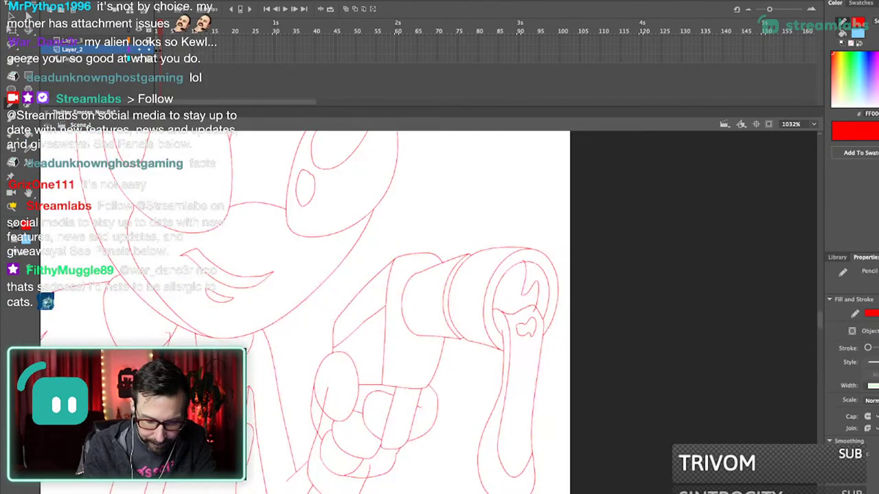
pyautogui.moveTo(456, 309); pyautogui.dragTo(484, 307)
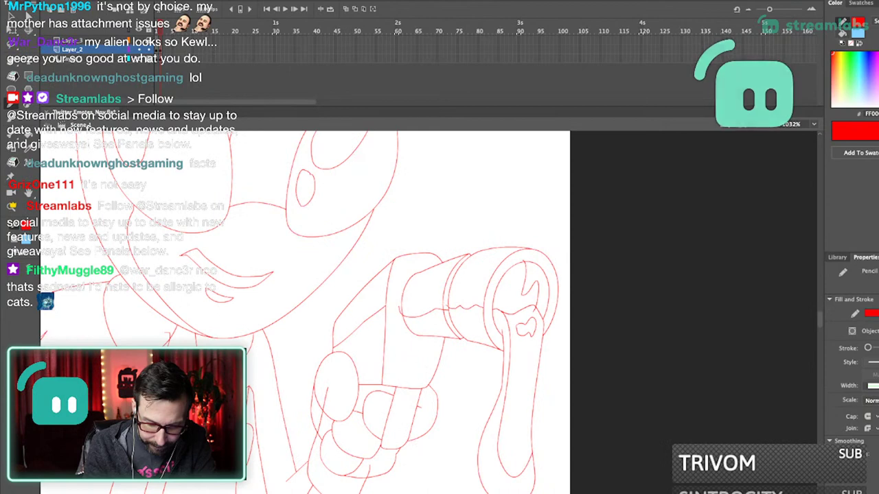
pyautogui.keyDown('super'); pyautogui.click(447, 309); pyautogui.keyUp('super')
pyautogui.keyDown('shift'); pyautogui.keyDown('super'); pyautogui.click(402, 311); pyautogui.keyUp('super'); pyautogui.keyUp('shift')
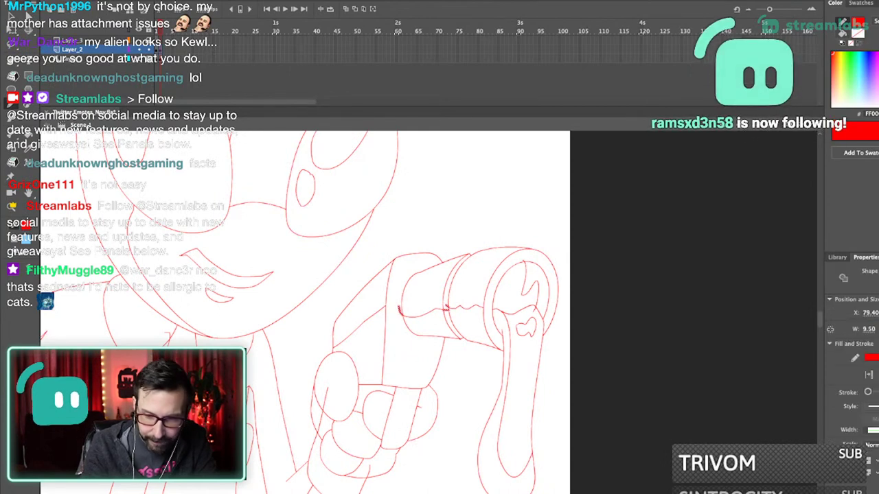
pyautogui.press('Delete')
pyautogui.press('super+minus')
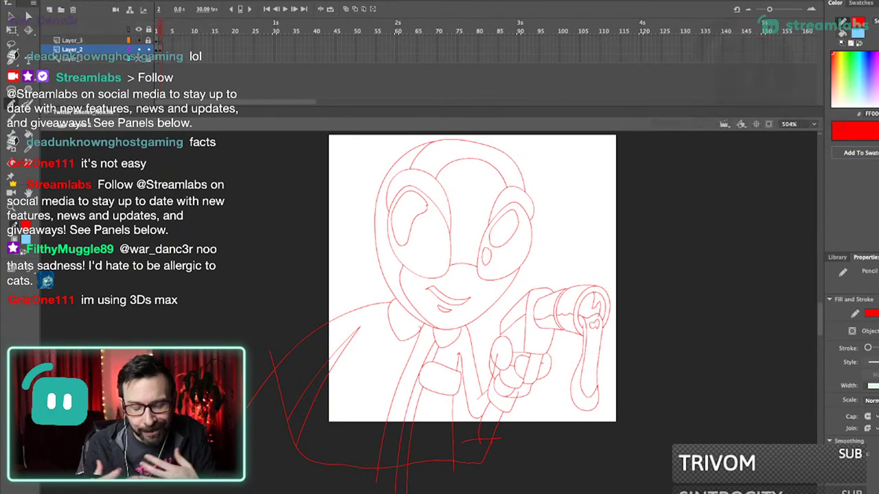
# - Draw a narrow pointed highlight shape inside the muzzle drip, just above its rounded end
pyautogui.moveTo(454, 302); pyautogui.dragTo(467, 296)
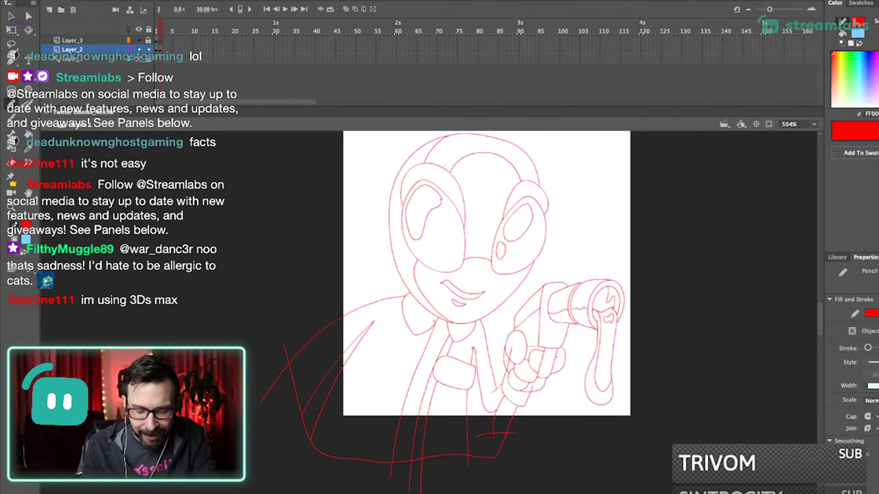
pyautogui.moveTo(575, 259); pyautogui.dragTo(601, 419)
pyautogui.moveTo(470, 383)
pyautogui.mouseDown()
pyautogui.moveTo(473, 399)
pyautogui.moveTo(474, 355)
pyautogui.moveTo(471, 398)
pyautogui.mouseUp()
pyautogui.hotkey('ctrl', 'z')
pyautogui.hotkey('ctrl', '2')
pyautogui.hotkey('ctrl', '3')
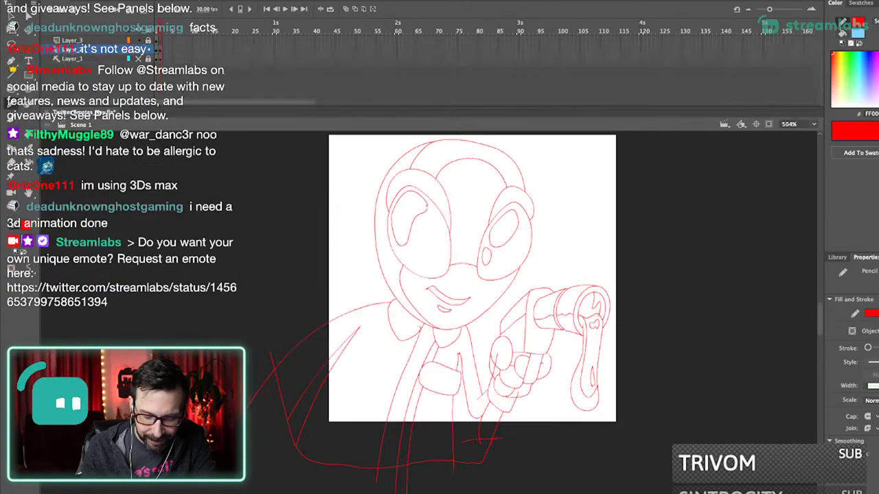
pyautogui.hotkey('ctrl', '1')
pyautogui.moveTo(394, 252); pyautogui.dragTo(458, 410)
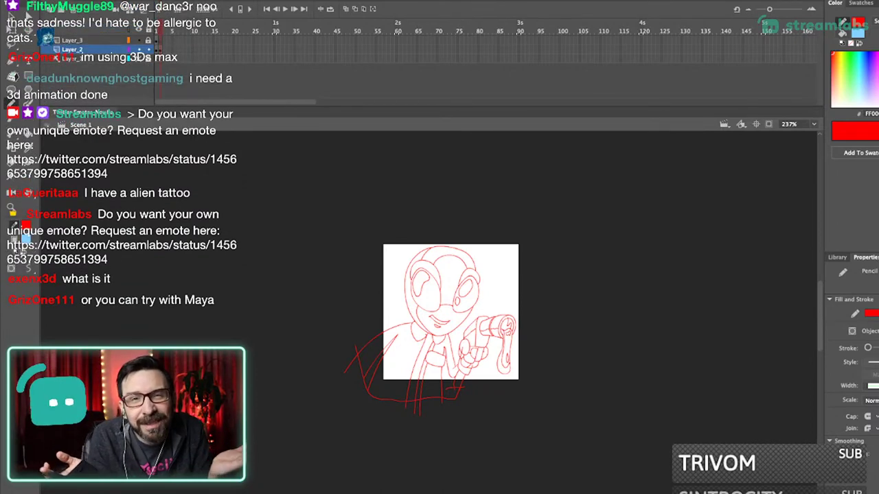
pyautogui.moveTo(450, 330); pyautogui.dragTo(462, 330)
pyautogui.scroll(3, 461, 344)
pyautogui.moveTo(440, 289); pyautogui.dragTo(493, 337)
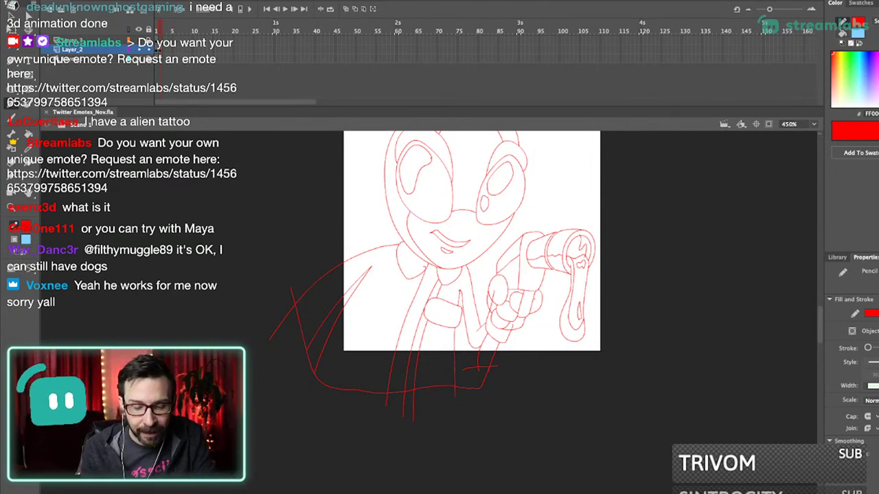
pyautogui.moveTo(439, 275); pyautogui.dragTo(432, 325)
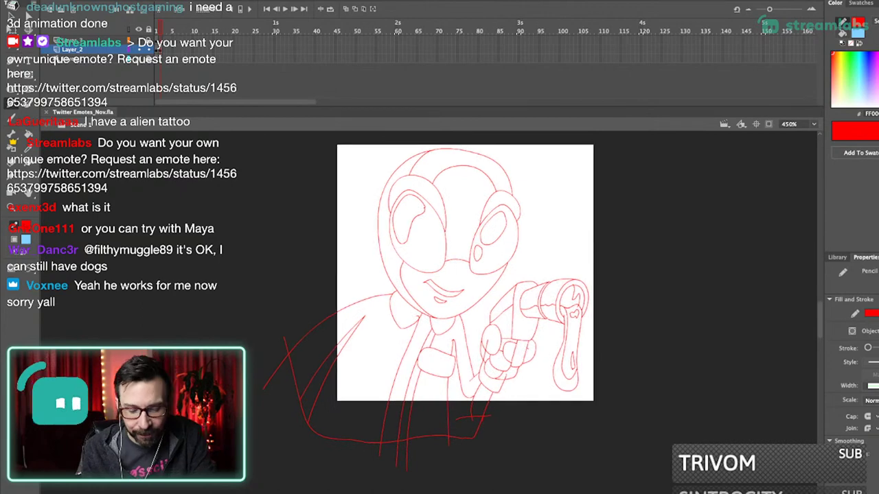
# - Select and delete the overhanging line ends around the gun's grip and the alien's fingers
pyautogui.moveTo(427, 320); pyautogui.dragTo(535, 451)
pyautogui.keyDown('ctrl'); pyautogui.click(463, 343); pyautogui.keyUp('ctrl')
pyautogui.keyDown('ctrl'); pyautogui.keyDown('shift'); pyautogui.click(418, 319); pyautogui.keyUp('shift'); pyautogui.keyUp('ctrl')
pyautogui.keyDown('ctrl'); pyautogui.keyDown('shift'); pyautogui.click(496, 291); pyautogui.keyUp('shift'); pyautogui.keyUp('ctrl')
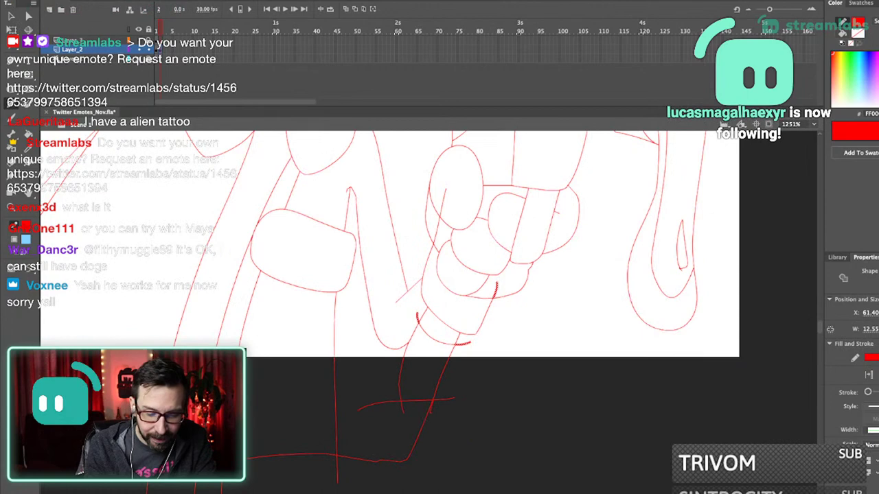
pyautogui.moveTo(439, 247); pyautogui.dragTo(490, 278)
pyautogui.keyDown('ctrl'); pyautogui.keyDown('shift'); pyautogui.click(492, 243); pyautogui.keyUp('shift'); pyautogui.keyUp('ctrl')
pyautogui.keyDown('ctrl'); pyautogui.keyDown('shift'); pyautogui.click(488, 281); pyautogui.keyUp('shift'); pyautogui.keyUp('ctrl')
pyautogui.keyDown('ctrl'); pyautogui.keyDown('shift'); pyautogui.click(490, 252); pyautogui.keyUp('shift'); pyautogui.keyUp('ctrl')
pyautogui.hotkey('ctrl', '1')
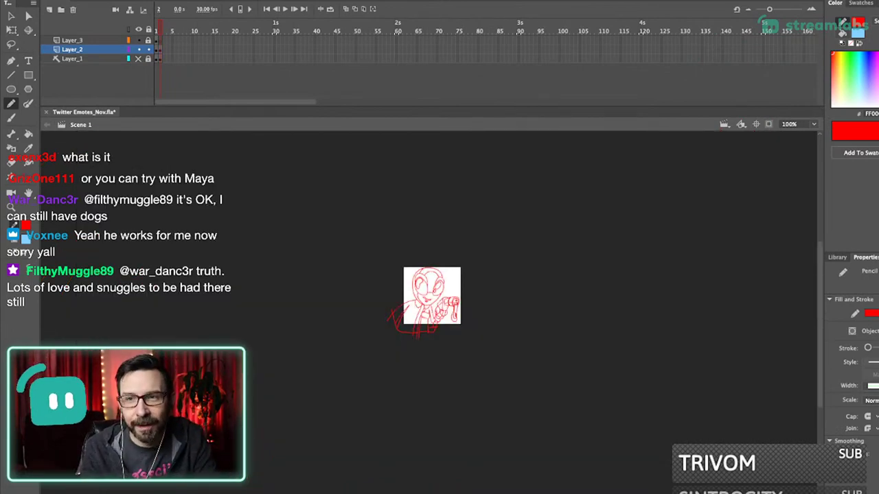
# - Set the fill colour to a dark red (hex beginning BD00) and fill the gun body's side face with the Paint Bucket
pyautogui.moveTo(358, 252); pyautogui.dragTo(486, 437)
pyautogui.moveTo(439, 275); pyautogui.dragTo(454, 331)
pyautogui.moveTo(367, 246); pyautogui.dragTo(527, 437)
pyautogui.moveTo(440, 289); pyautogui.dragTo(448, 330)
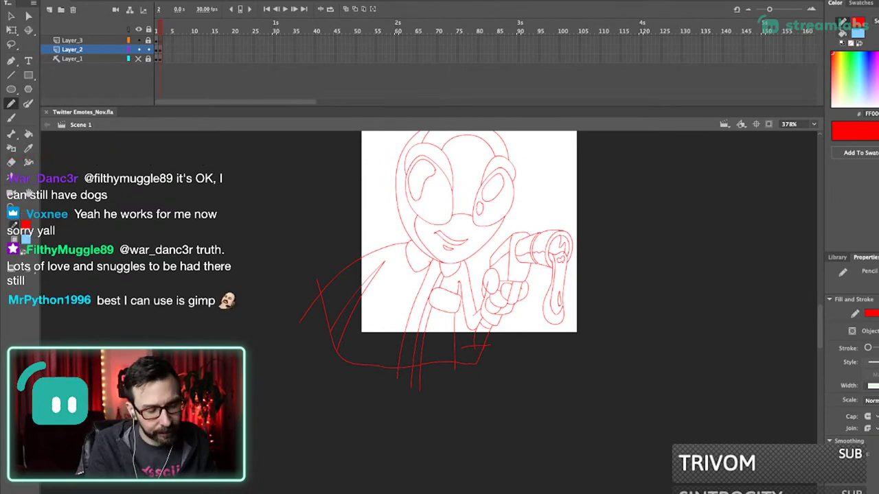
pyautogui.click(843, 33)
pyautogui.moveTo(877, 61); pyautogui.dragTo(833, 53)
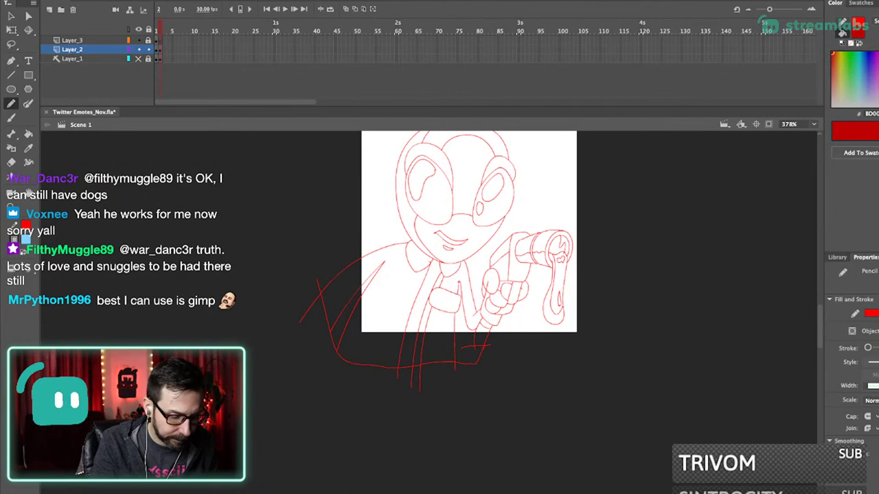
pyautogui.press('k')
pyautogui.click(497, 268)
# - Fill the gun body's front face with a darker red and the bevel strip above its side face with a lighter red
pyautogui.moveTo(457, 193); pyautogui.dragTo(509, 397)
pyautogui.moveTo(878, 66)
pyautogui.mouseDown()
pyautogui.moveTo(878, 80)
pyautogui.moveTo(878, 64)
pyautogui.mouseUp()
pyautogui.click(499, 317)
pyautogui.press('i')
pyautogui.click(472, 316)
pyautogui.click(878, 64)
pyautogui.click(470, 283)
pyautogui.moveTo(470, 295); pyautogui.dragTo(495, 267)
# - Sample the side face's red and fill the visible grip areas between the thumb and fingers and below the hand
pyautogui.press('i')
pyautogui.click(495, 287)
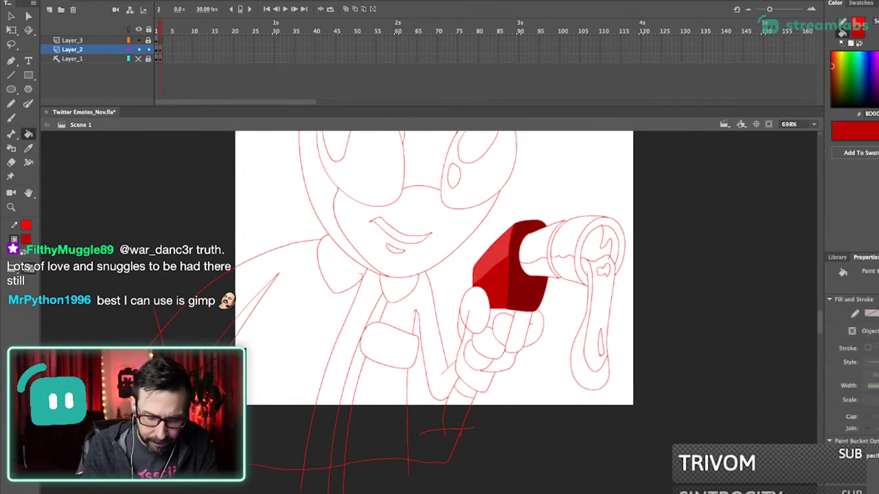
pyautogui.click(496, 317)
pyautogui.click(474, 375)
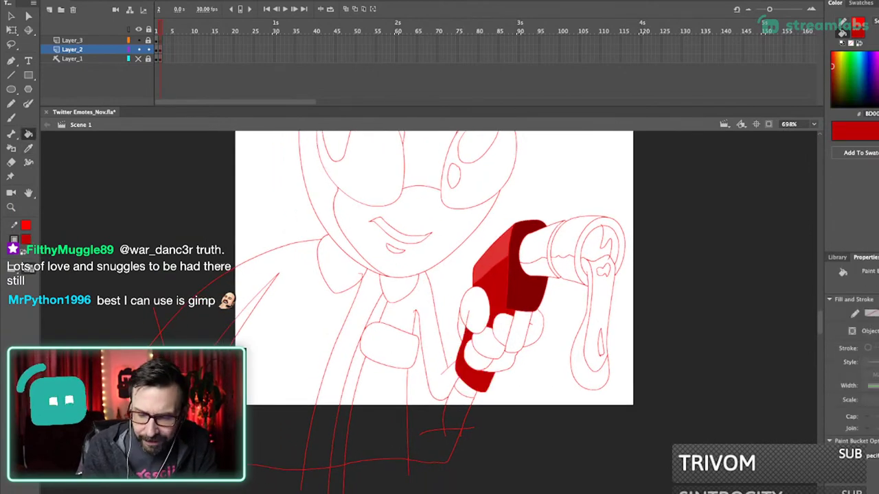
# - Darken the fill red (hex beginning A500) and fill the shadowed grip area below the gun body, between thumb and fingers
pyautogui.click(878, 72)
pyautogui.moveTo(878, 66); pyautogui.dragTo(878, 72)
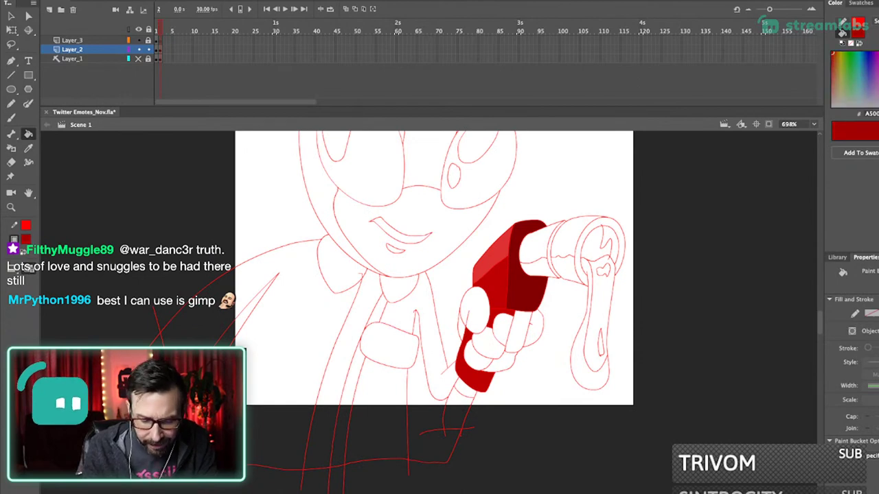
pyautogui.click(498, 317)
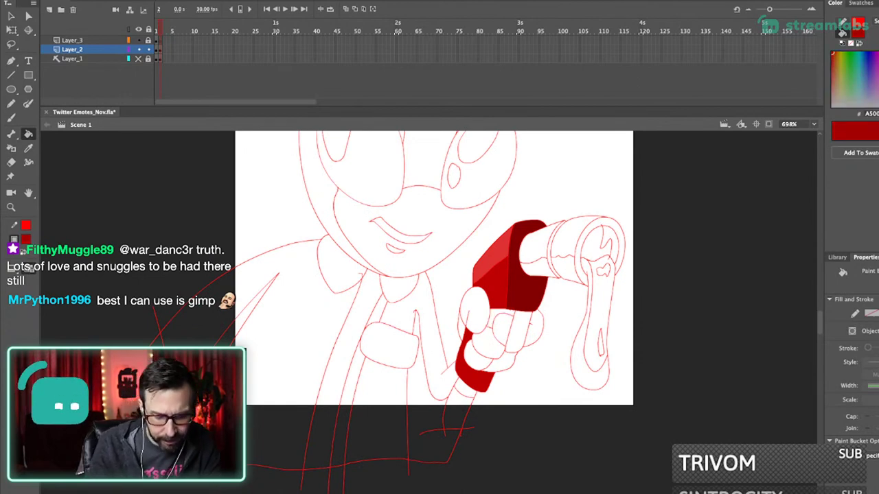
# - Sample the lighter red of the gun body's bevel strip and fill the trigger with it
pyautogui.press('i')
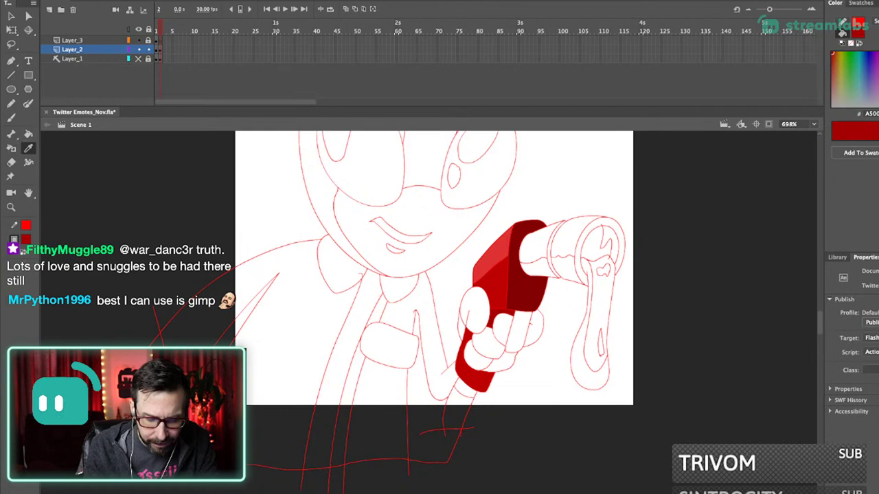
pyautogui.click(494, 257)
pyautogui.click(518, 333)
pyautogui.moveTo(472, 300); pyautogui.dragTo(546, 360)
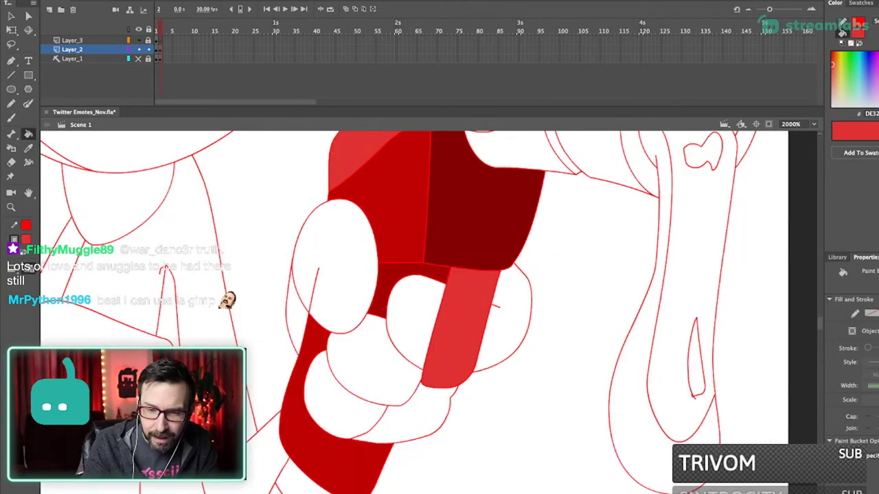
# - Pencil a shading line inside the trigger's edge and fill the outer strip with the dark red of the gun's front face
pyautogui.hotkey('shift', 'y')
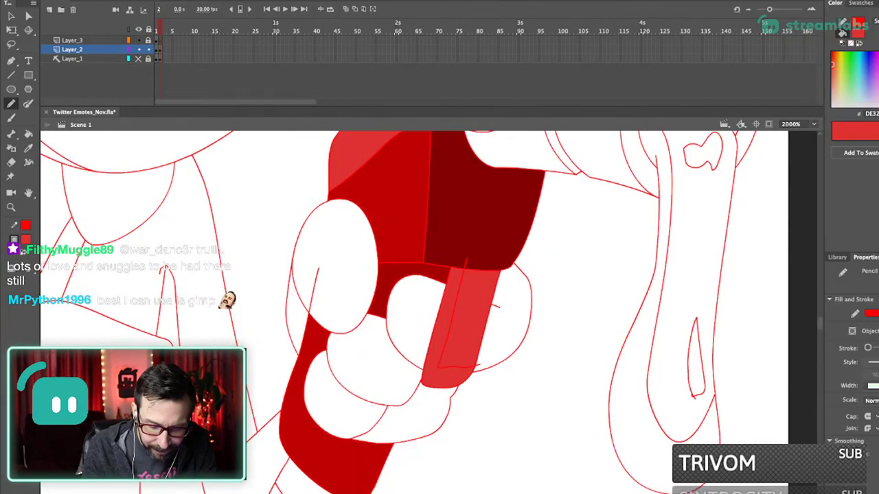
pyautogui.press('i')
pyautogui.click(478, 240)
pyautogui.click(442, 330)
pyautogui.press('super+1')
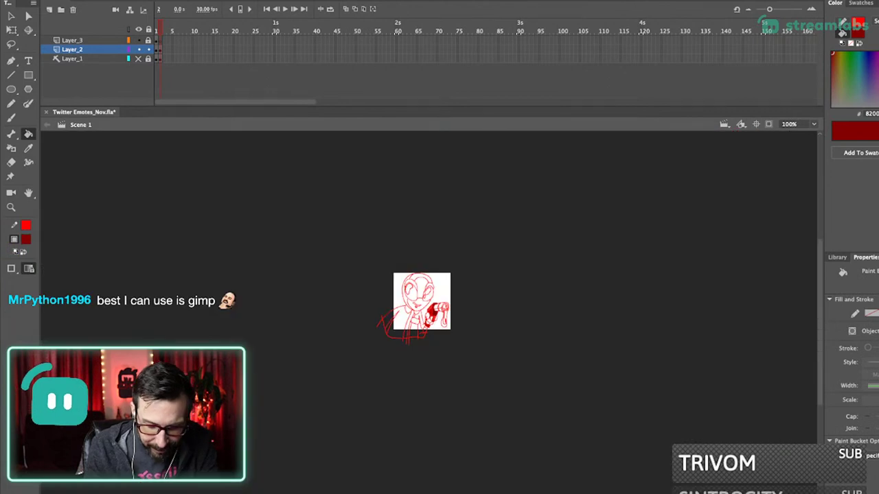
# - Try a grey fill (hex beginning 9999) on the inner area of the drip and undo it
pyautogui.scroll(5, 430, 311)
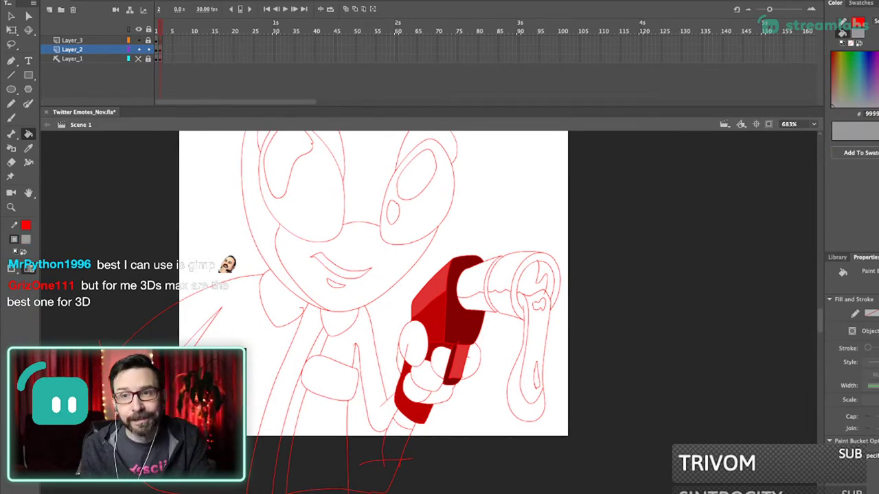
pyautogui.click(535, 309)
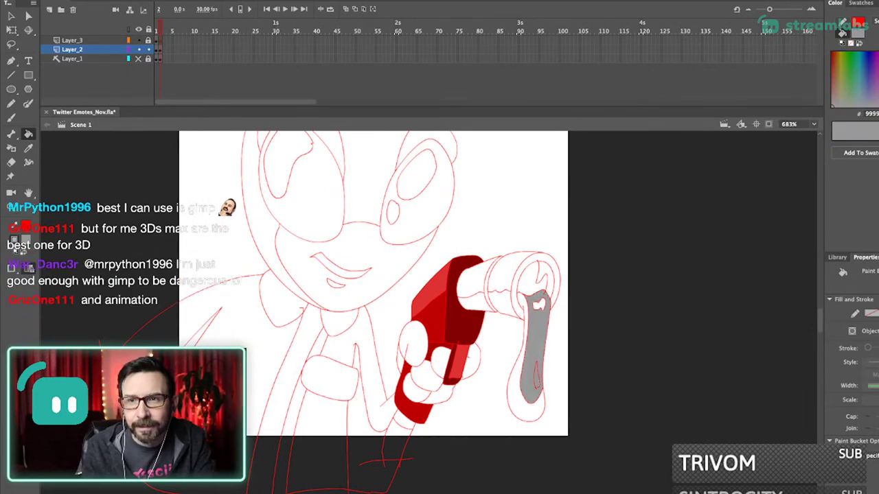
pyautogui.hotkey('ctrl', 'z')
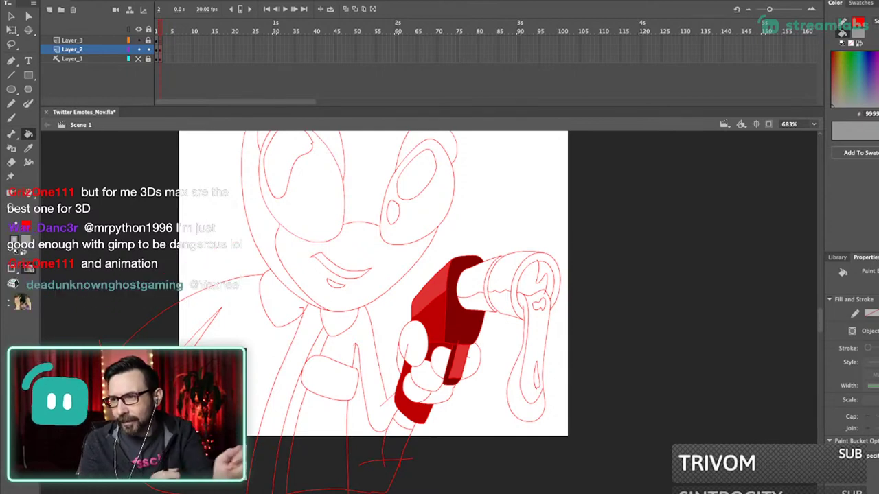
pyautogui.moveTo(481, 302); pyautogui.dragTo(492, 311)
pyautogui.scroll(-1, 379, 285)
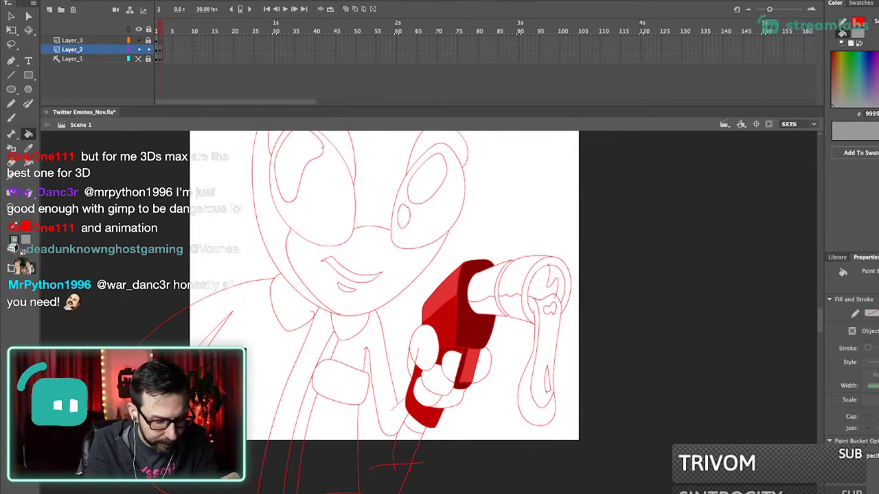
pyautogui.click(857, 33)
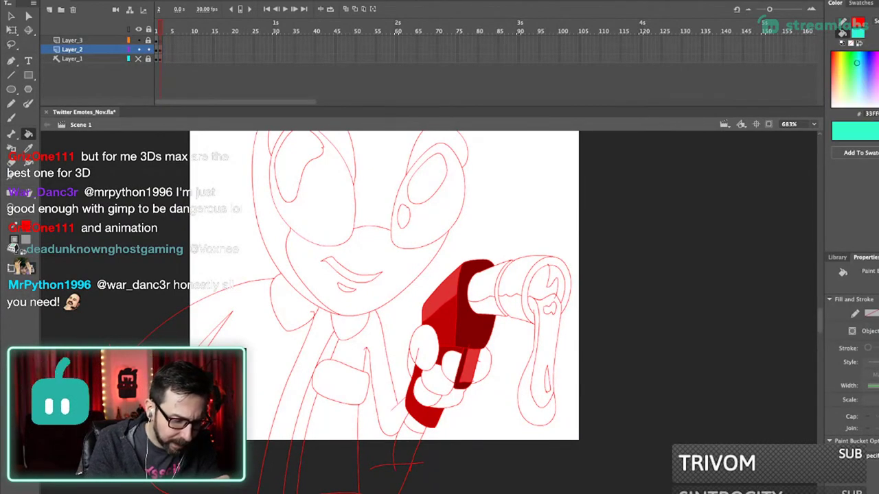
pyautogui.click(866, 83)
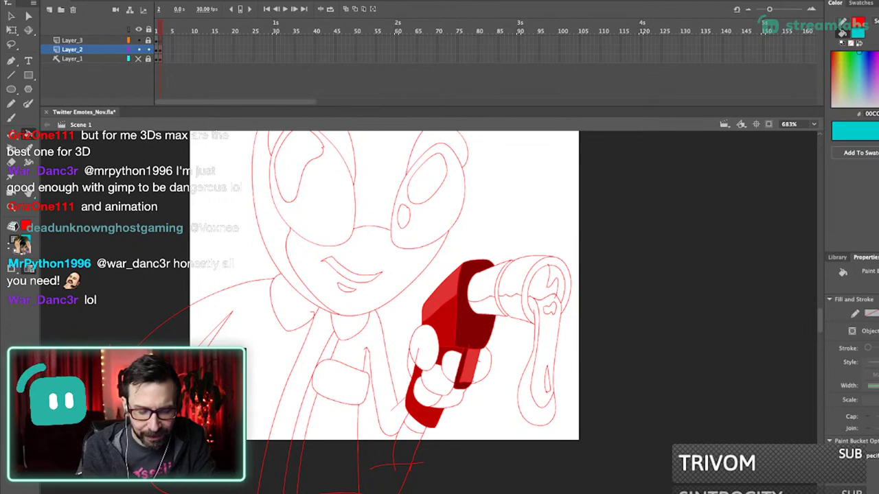
pyautogui.click(439, 219)
pyautogui.click(487, 283)
pyautogui.click(488, 306)
pyautogui.click(531, 403)
pyautogui.hotkey('ctrl', 'z')
# - Try sky blue (hex beginning 7ED7) on the barrel's two upper sections and a darker shade (hex beginning 65AC) inside the muzzle
pyautogui.moveTo(454, 182); pyautogui.dragTo(540, 426)
pyautogui.press('i')
pyautogui.click(860, 83)
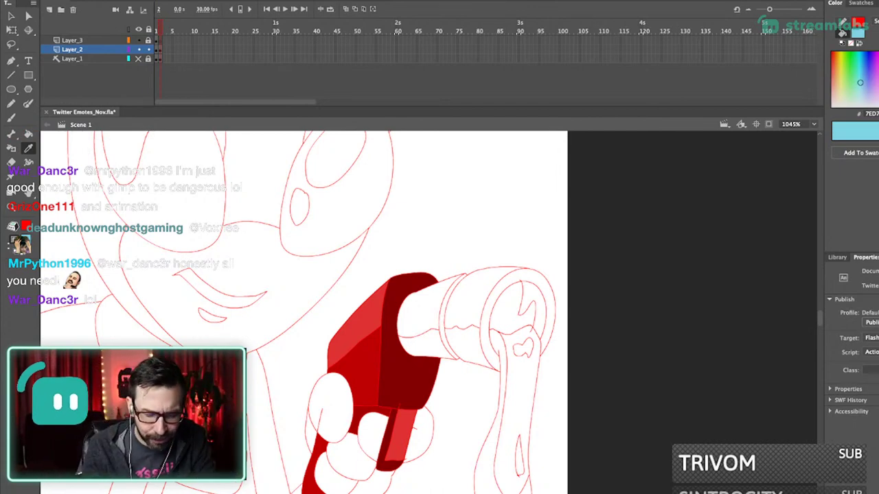
pyautogui.press('k')
pyautogui.click(424, 311)
pyautogui.click(476, 300)
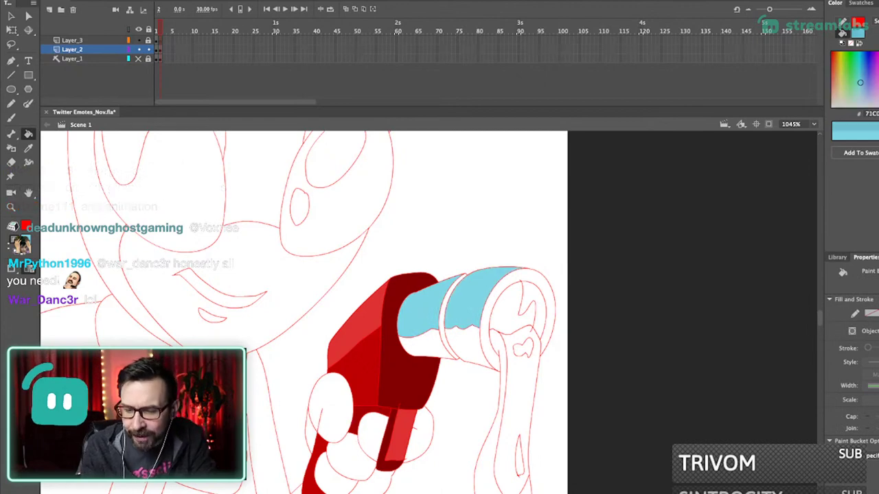
pyautogui.click(877, 67)
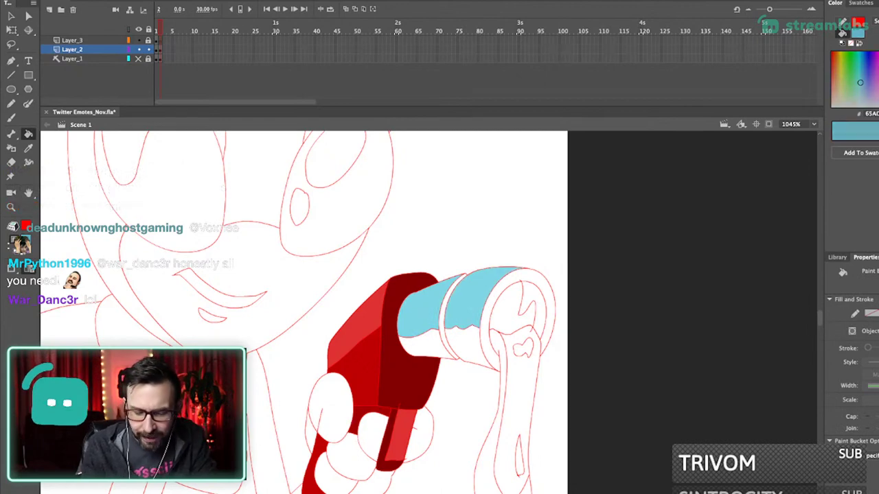
pyautogui.click(509, 315)
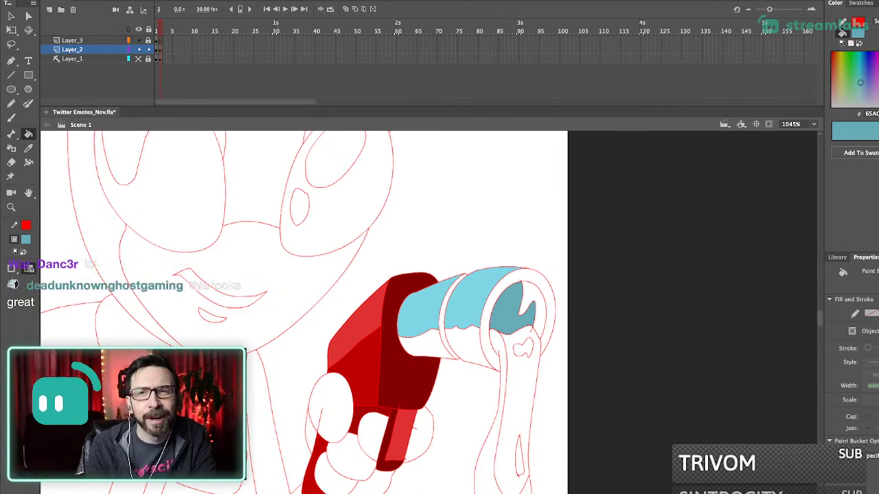
# - Change the fill to a pale grey-blue (hex beginning B1CC) and refill both upper sections of the barrel
pyautogui.press('i')
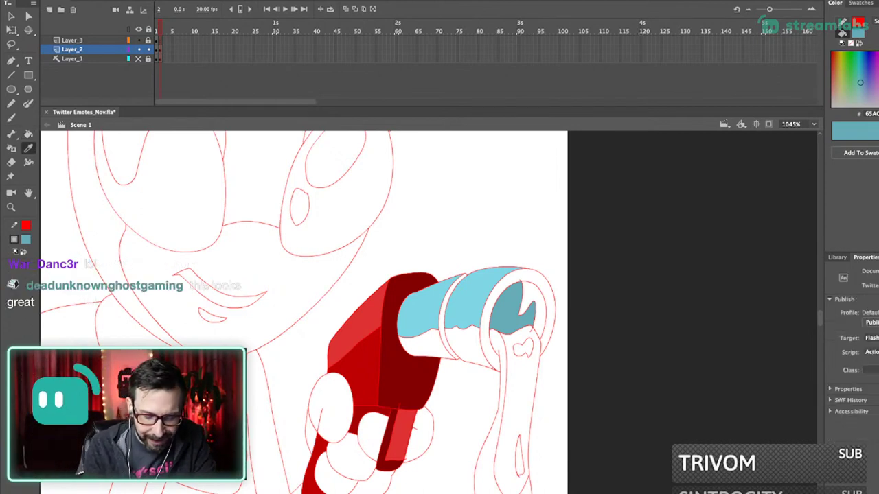
pyautogui.click(474, 302)
pyautogui.click(863, 94)
pyautogui.click(472, 300)
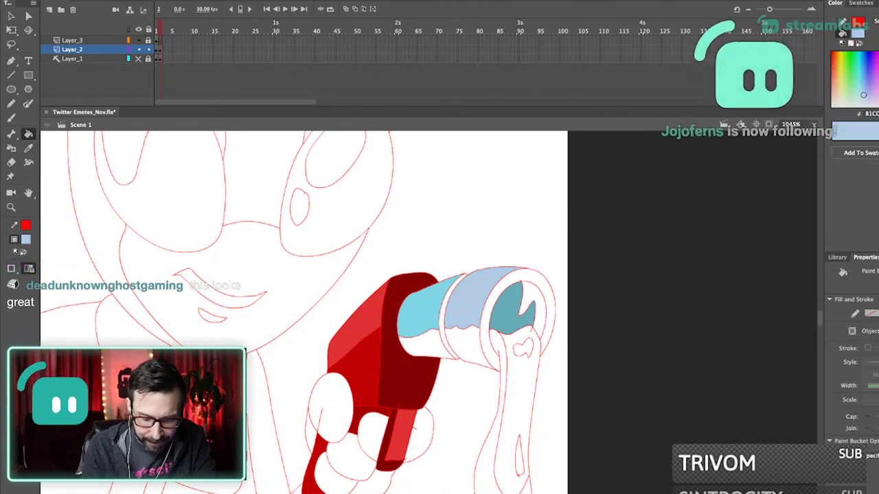
pyautogui.click(422, 313)
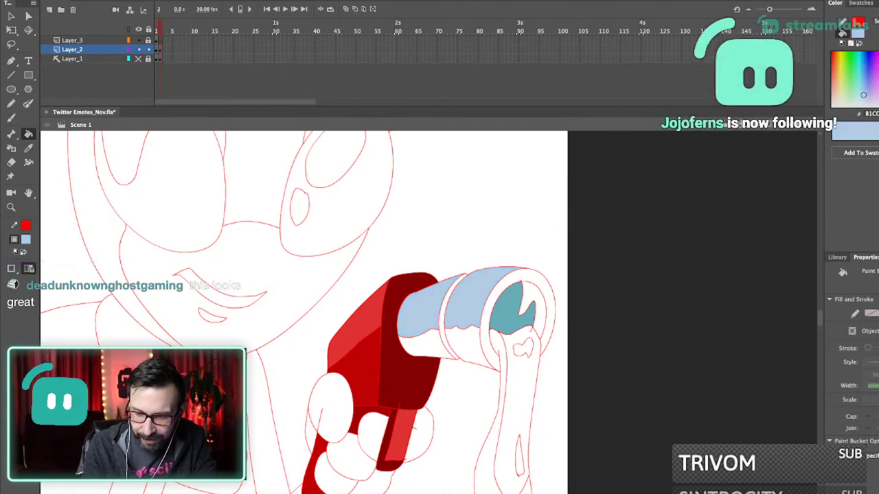
# - Fill the muzzle's interior with a dark slate blue and its jagged reflection with a mid grey-blue (hex beginning 7988)
pyautogui.click(878, 73)
pyautogui.click(509, 312)
pyautogui.press('i')
pyautogui.click(510, 312)
pyautogui.moveTo(878, 78)
pyautogui.mouseDown()
pyautogui.moveTo(878, 91)
pyautogui.moveTo(878, 77)
pyautogui.mouseUp()
pyautogui.click(510, 313)
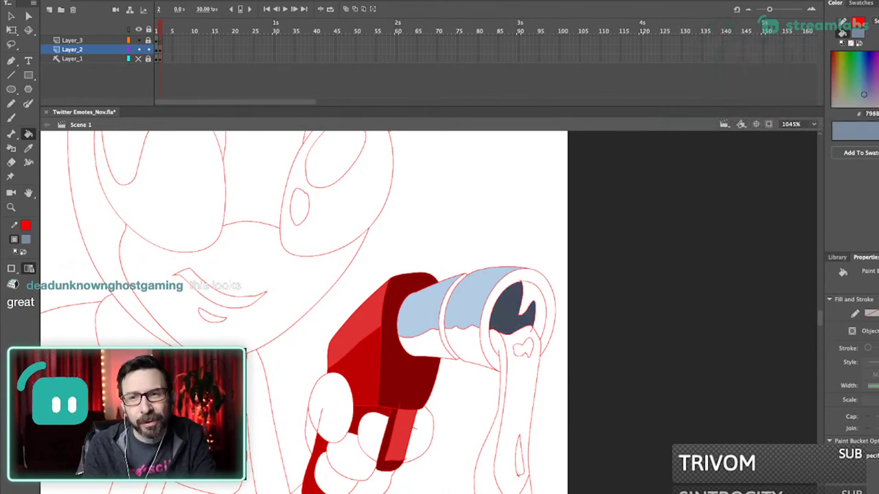
pyautogui.click(539, 306)
# - Sample the barrel's pale blue, lighten it (hex beginning C4E2) and fill the muzzle rim
pyautogui.press('i')
pyautogui.click(473, 299)
pyautogui.moveTo(878, 62); pyautogui.dragTo(878, 52)
pyautogui.click(549, 301)
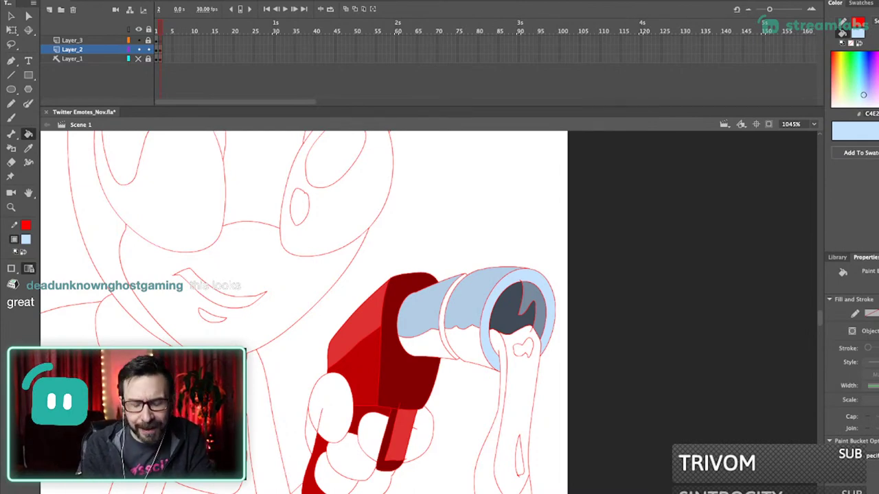
# - Sample the barrel's pale blue, darken it to a grey-blue and fill the shaded lower parts of both barrel sections
pyautogui.press('i')
pyautogui.click(473, 298)
pyautogui.moveTo(878, 56); pyautogui.dragTo(878, 72)
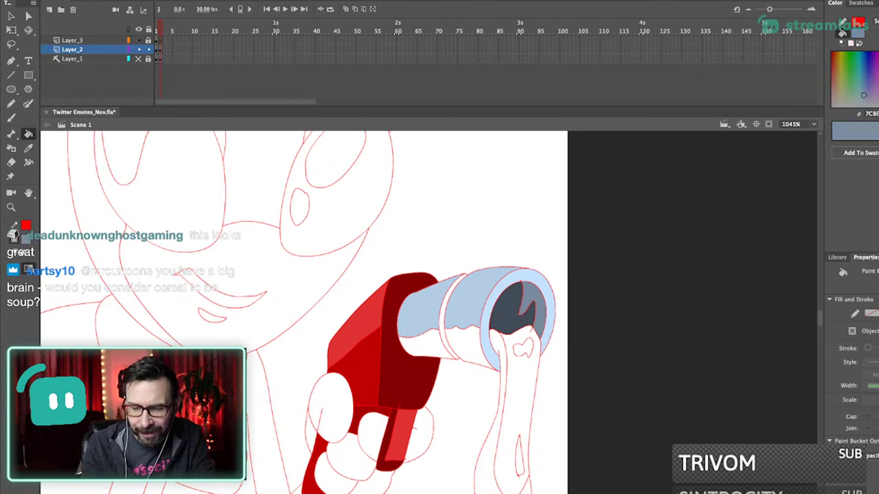
pyautogui.click(473, 347)
pyautogui.click(426, 344)
# - Darken the fill to a slate grey-blue (hex beginning 535F) and fill the ring around the barrel
pyautogui.moveTo(878, 72); pyautogui.dragTo(878, 83)
pyautogui.click(442, 319)
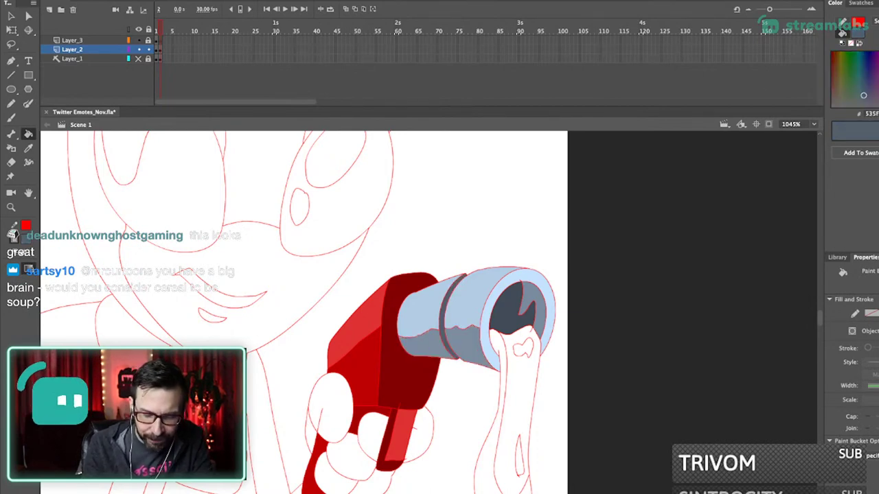
pyautogui.hotkey('ctrl', '-')
pyautogui.hotkey('ctrl', '-')
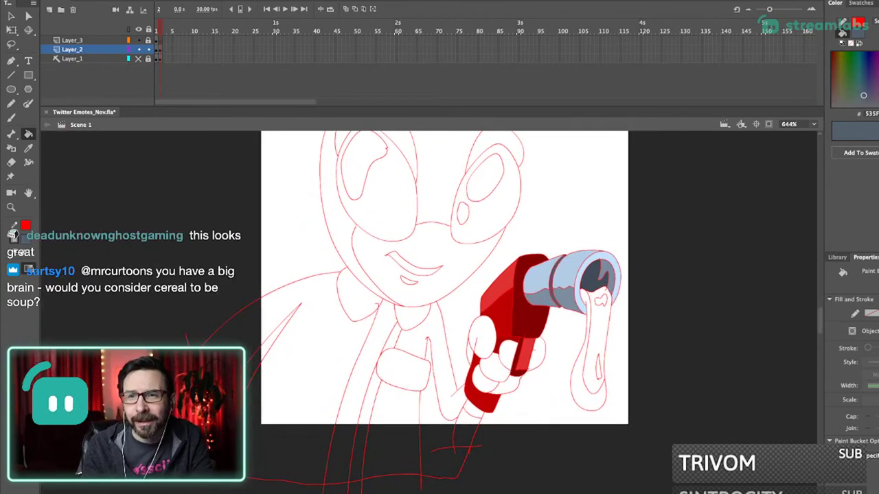
# - Fill the tube below the gun's grip with the barrel's pale blue and its shaded band next to the grip with the darker grey-blue
pyautogui.moveTo(453, 302); pyautogui.dragTo(439, 305)
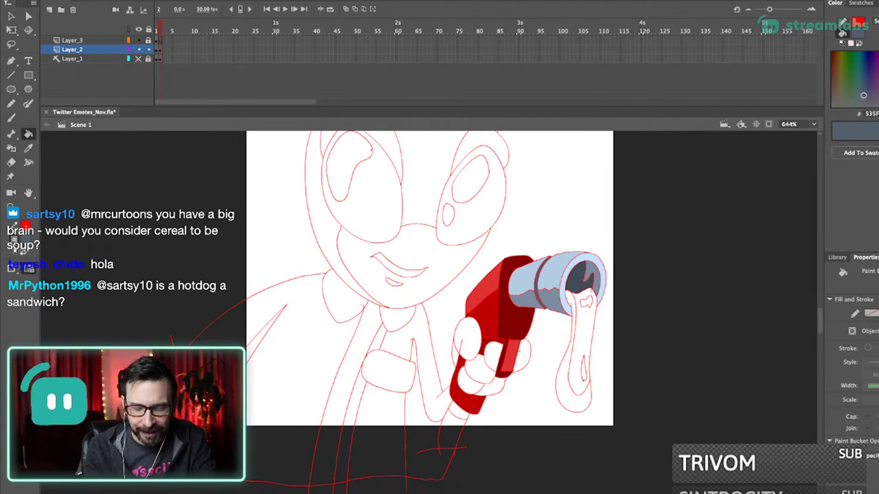
pyautogui.moveTo(550, 282); pyautogui.dragTo(565, 282)
pyautogui.press('i')
pyautogui.click(579, 273)
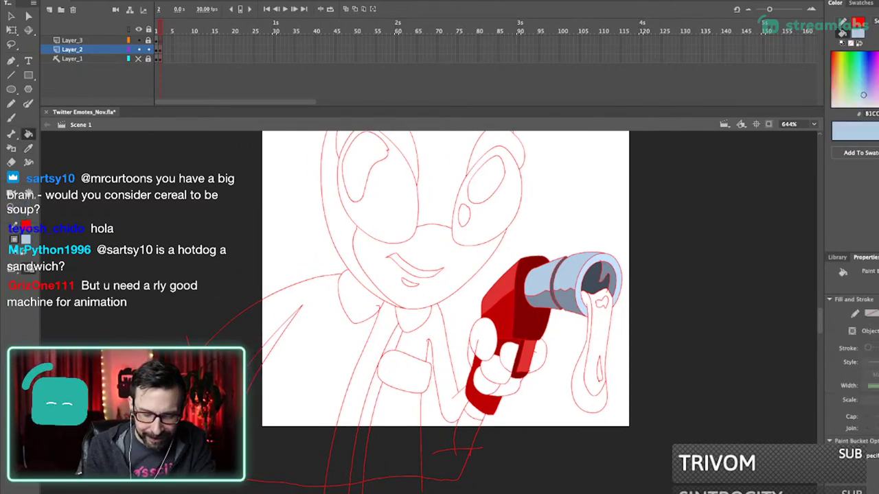
pyautogui.click(469, 420)
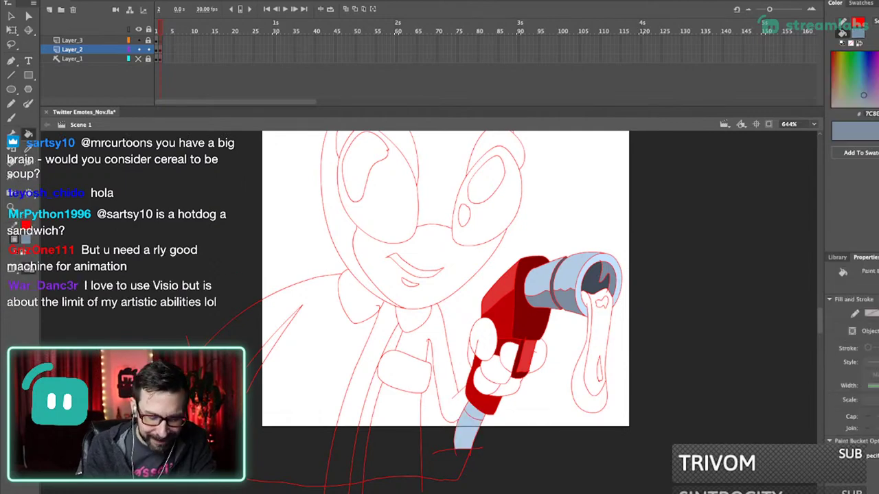
pyautogui.scroll(2, 443, 281)
pyautogui.scroll(-2, 579, 362)
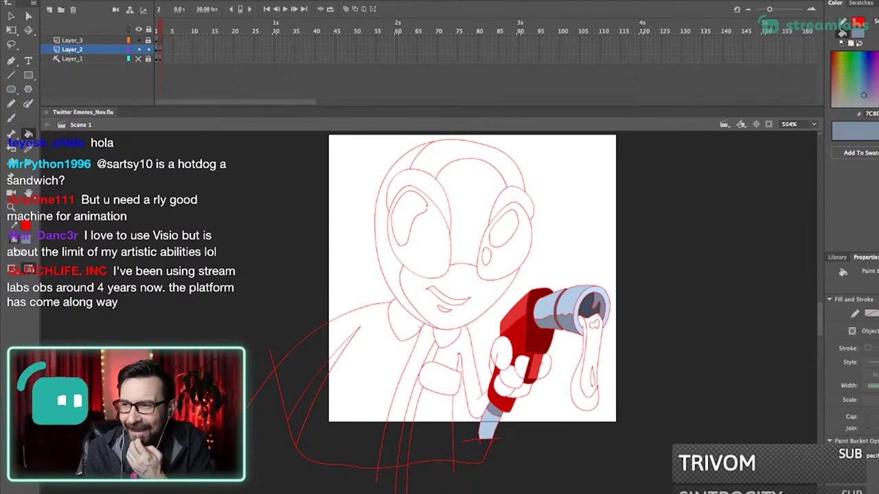
pyautogui.moveTo(549, 350); pyautogui.dragTo(559, 340)
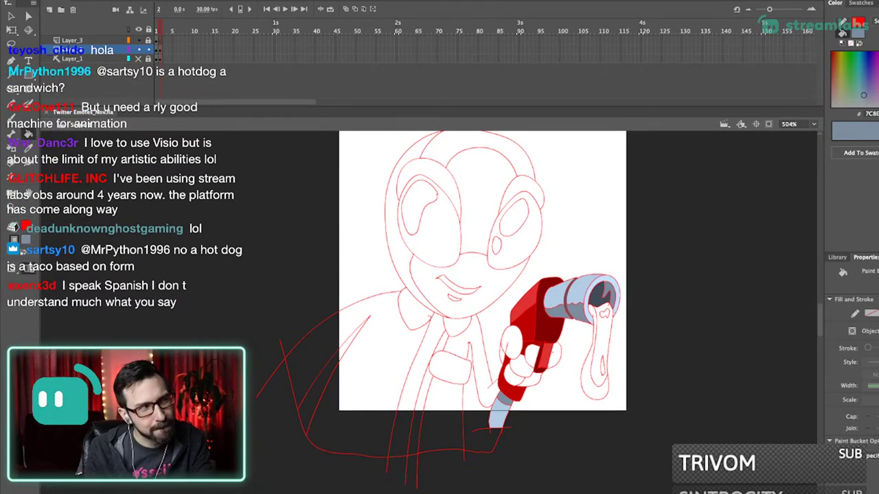
# - Pencil highlight outlines along the top of the barrel and sample the muzzle rim's light blue for the Paint Bucket
pyautogui.moveTo(474, 241); pyautogui.dragTo(595, 389)
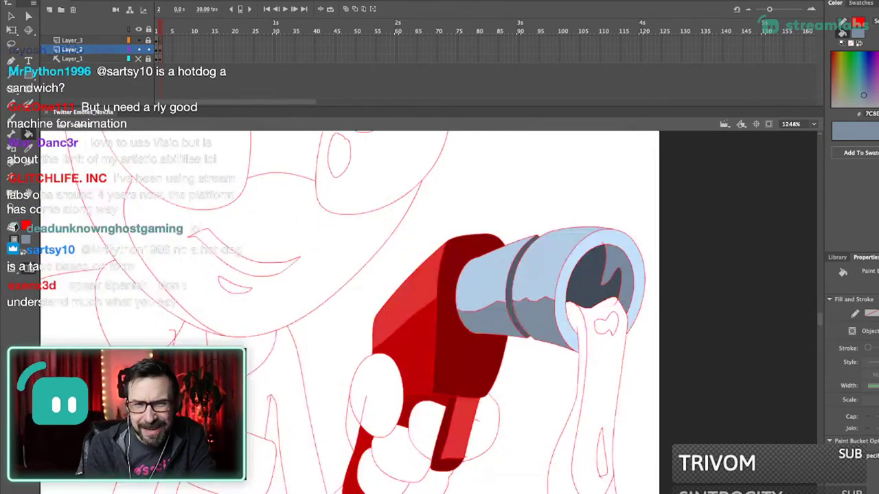
pyautogui.moveTo(549, 309); pyautogui.dragTo(569, 336)
pyautogui.hotkey('shift', 'y')
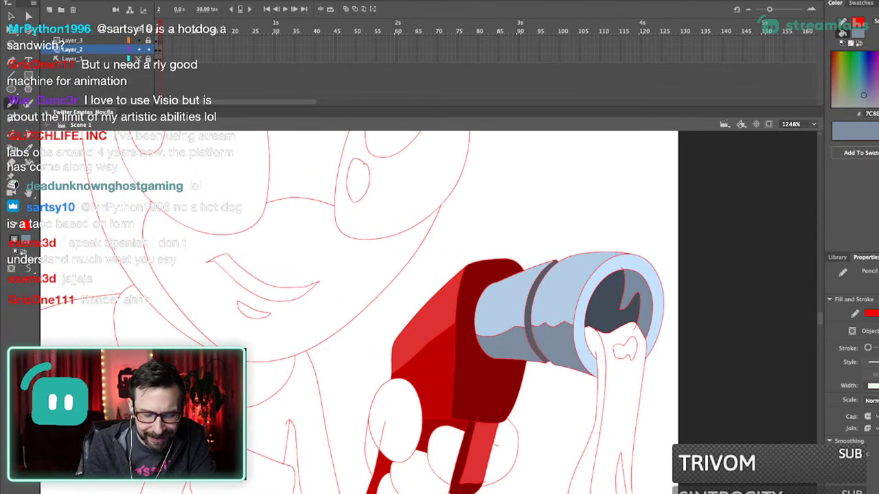
pyautogui.moveTo(577, 275); pyautogui.dragTo(594, 277)
pyautogui.press('i')
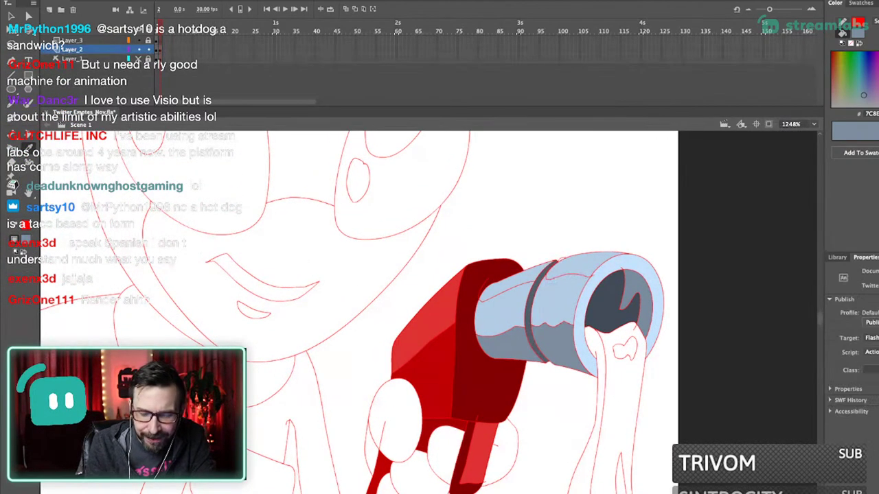
pyautogui.click(589, 292)
pyautogui.hotkey('shift', 'y')
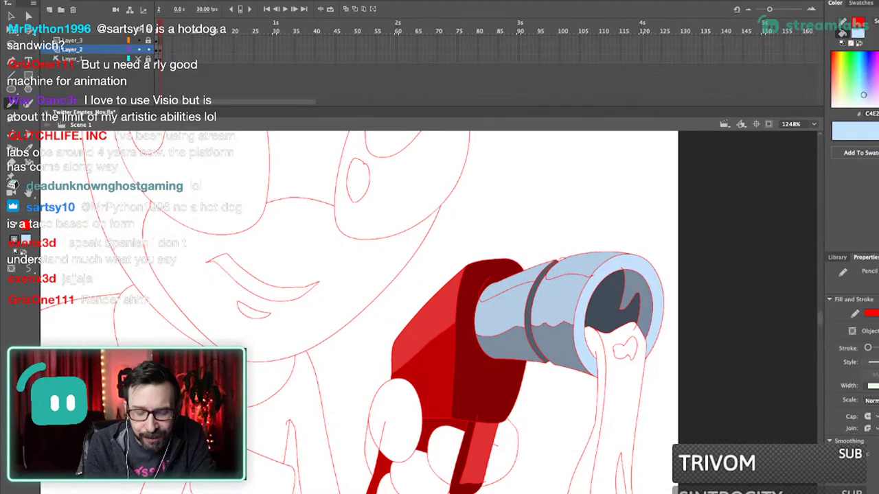
pyautogui.press('k')
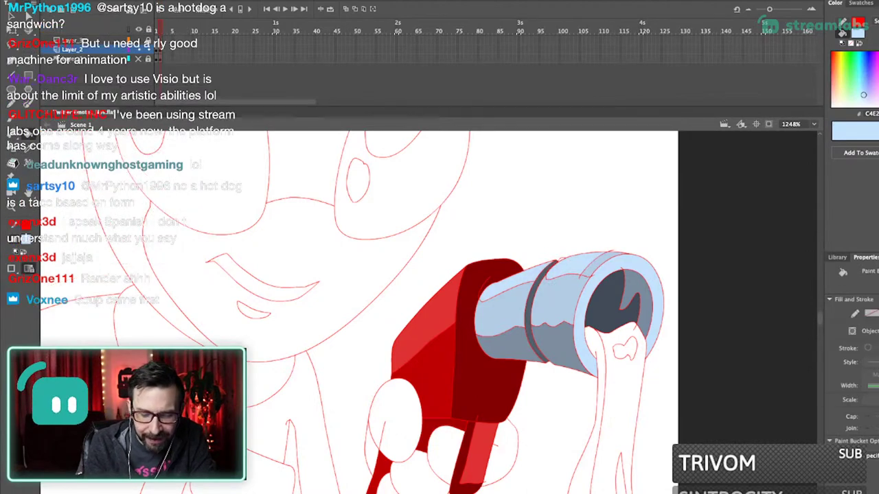
pyautogui.scroll(-5, 572, 306)
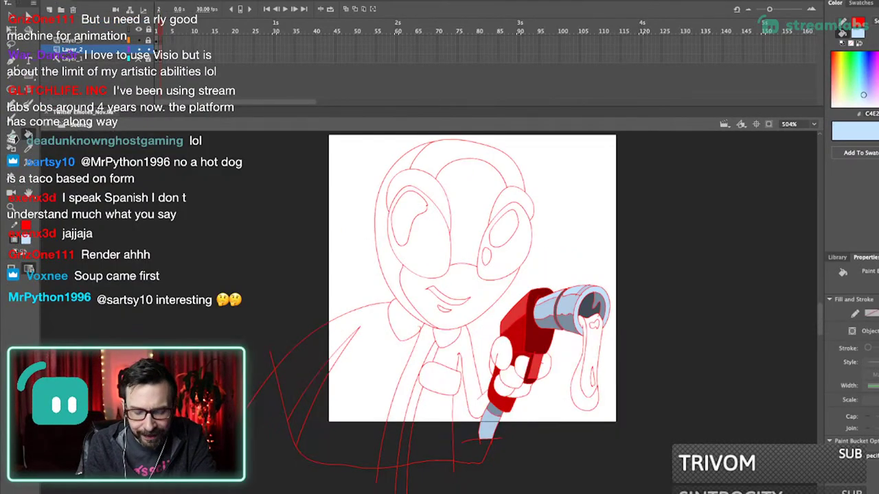
# - Try a medium blue fill (hex beginning 6699) on the alien's forehead panel between the eyes
pyautogui.hscroll(1, 572, 305)
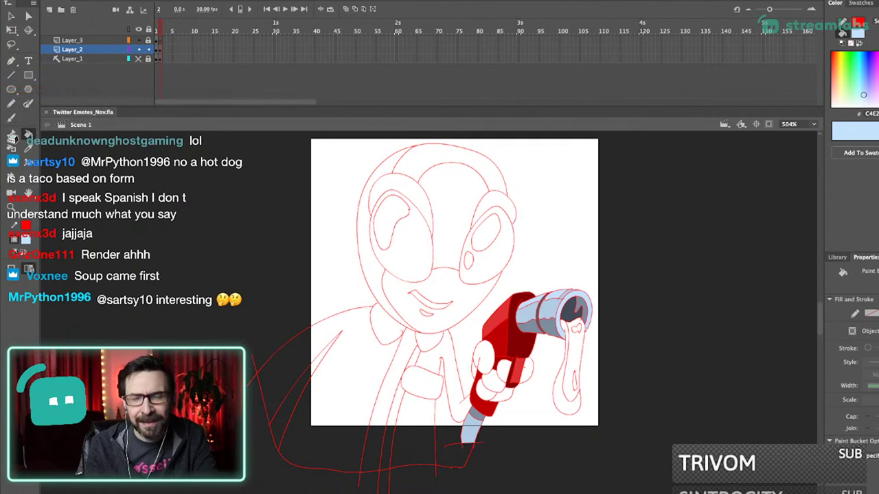
pyautogui.scroll(5, 453, 309)
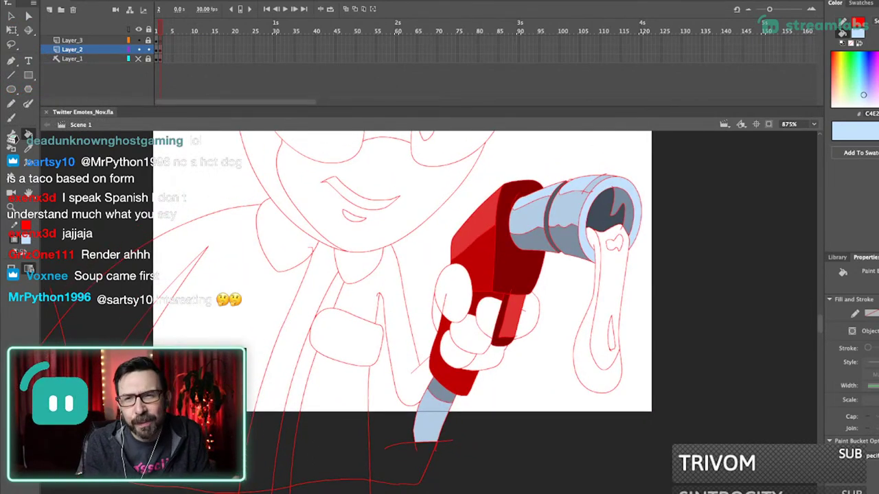
pyautogui.scroll(2, 439, 309)
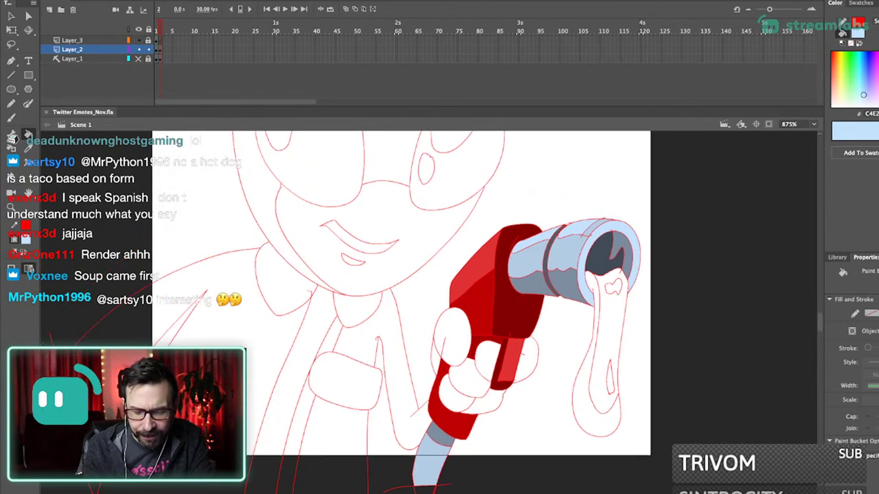
pyautogui.hscroll(-3, 440, 309)
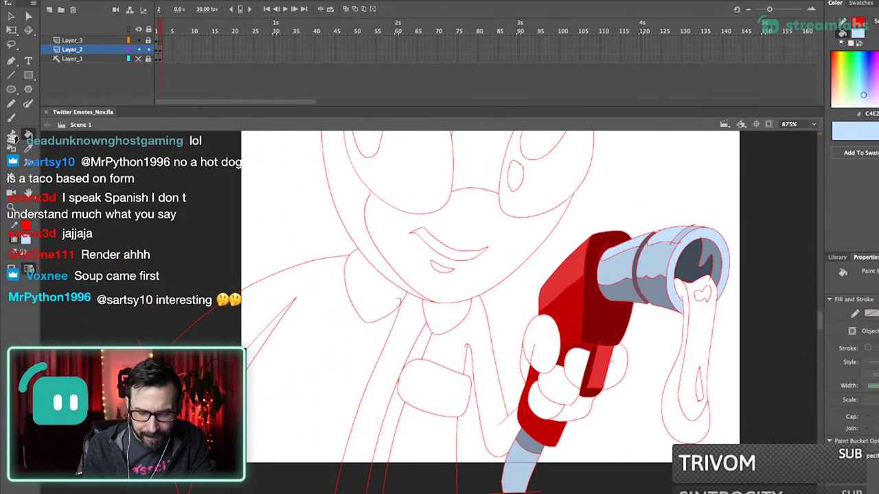
pyautogui.scroll(2, 496, 313)
pyautogui.hscroll(-1, 496, 312)
pyautogui.click(858, 33)
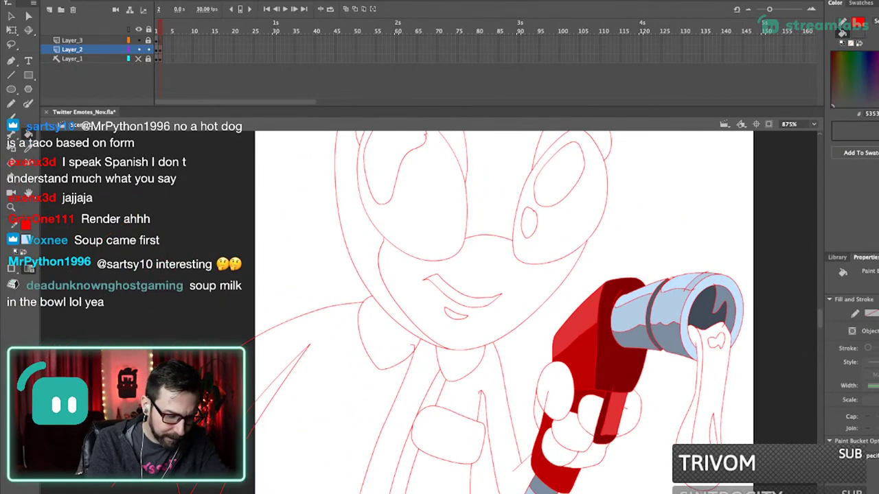
pyautogui.click(492, 184)
pyautogui.scroll(-3, 492, 184)
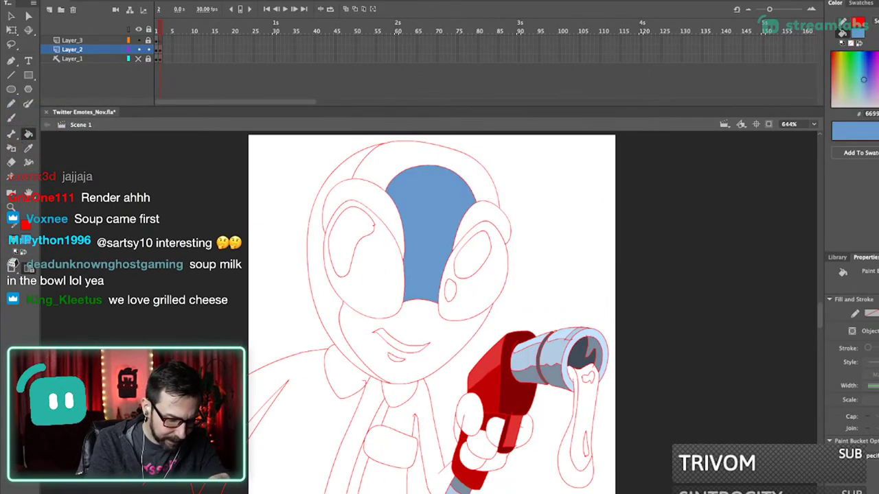
# - Fill the alien's forehead panel with teal (hex beginning 66CC)
pyautogui.click(858, 33)
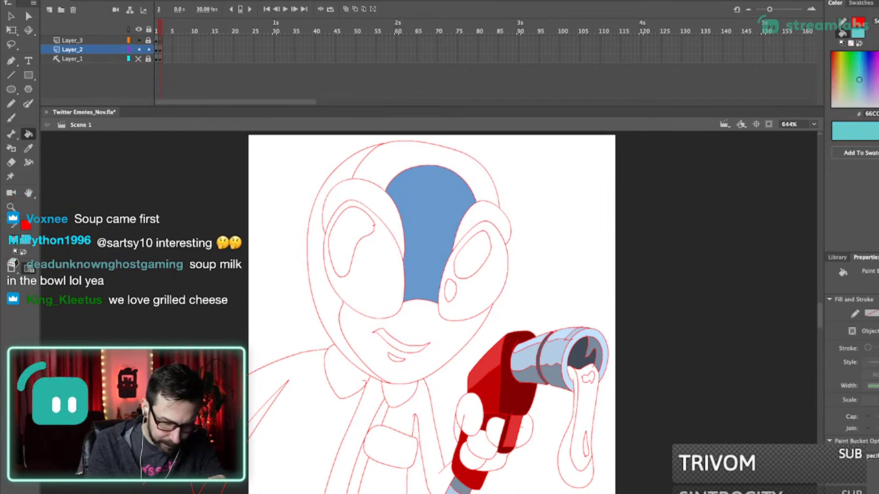
pyautogui.click(431, 237)
pyautogui.moveTo(431, 237); pyautogui.dragTo(442, 225)
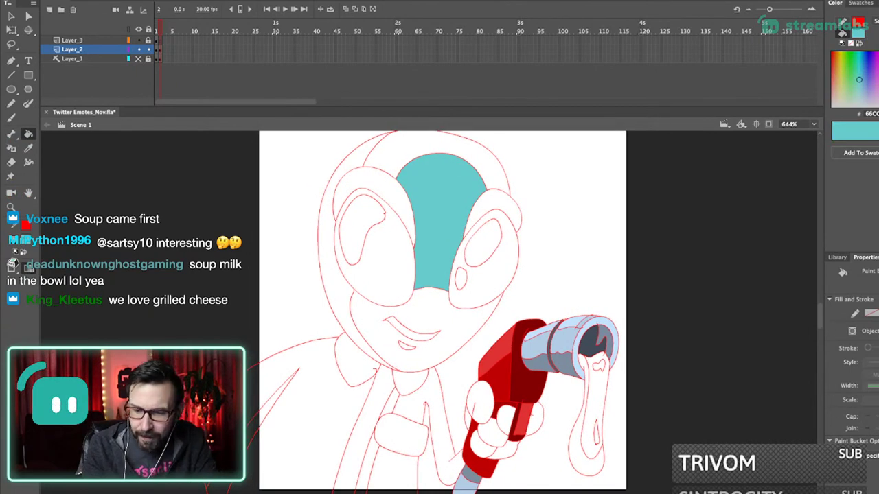
# - Lighten the teal fill and apply it to the crown of the head and the lower face
pyautogui.click(878, 59)
pyautogui.click(447, 143)
pyautogui.click(432, 306)
# - Sample the forehead's teal, darken it and fill the shaded strip along the side of the alien's head
pyautogui.press('i')
pyautogui.click(440, 237)
pyautogui.moveTo(878, 74); pyautogui.dragTo(871, 75)
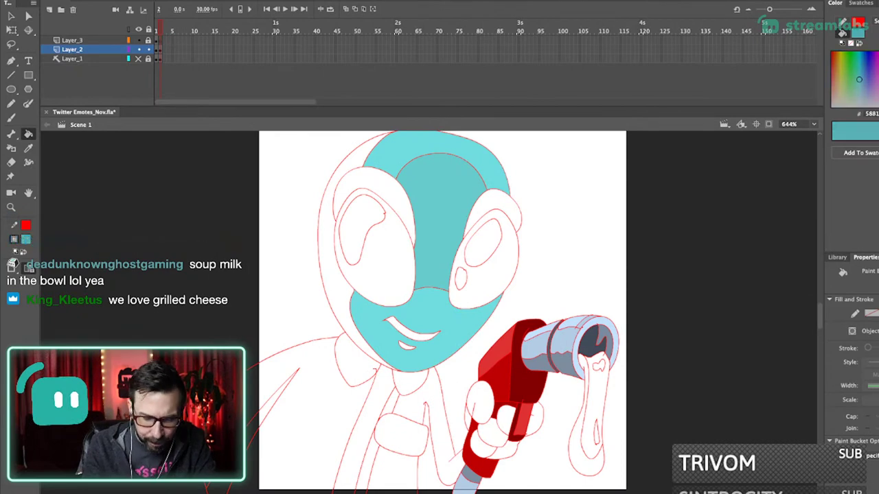
pyautogui.click(352, 166)
pyautogui.moveTo(351, 166); pyautogui.dragTo(363, 198)
# - Sample the crown's lighter teal (hex beginning 6FDE) and fill the brow ridges above both eyes
pyautogui.press('i')
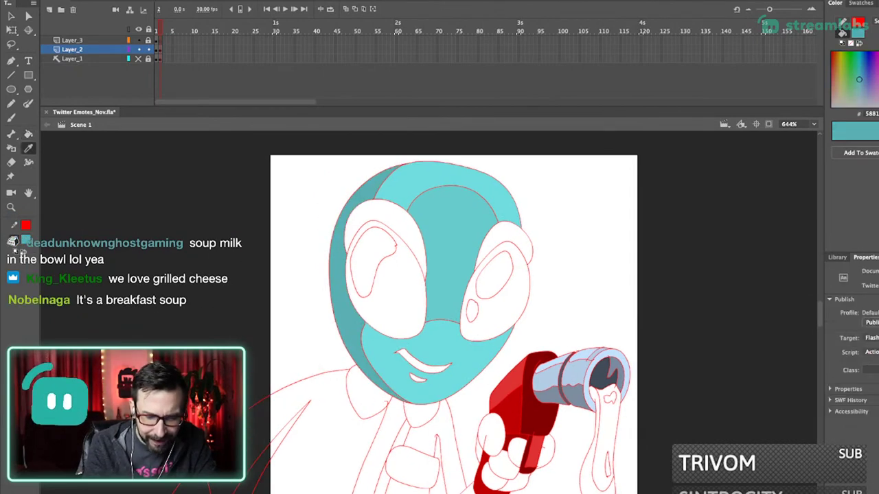
pyautogui.click(450, 237)
pyautogui.scroll(-2, 450, 275)
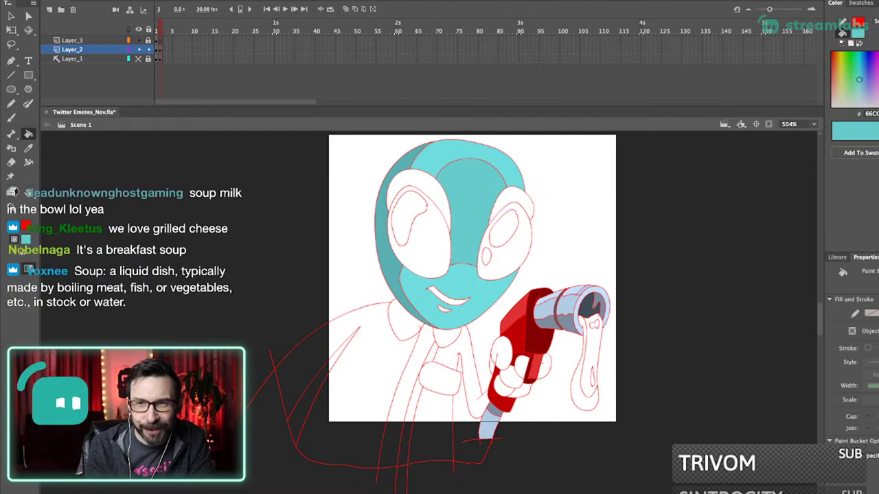
pyautogui.moveTo(426, 226); pyautogui.dragTo(430, 282)
pyautogui.moveTo(391, 212); pyautogui.dragTo(465, 385)
pyautogui.moveTo(446, 274); pyautogui.dragTo(448, 320)
pyautogui.press('i')
pyautogui.click(440, 189)
pyautogui.click(412, 220)
pyautogui.click(635, 258)
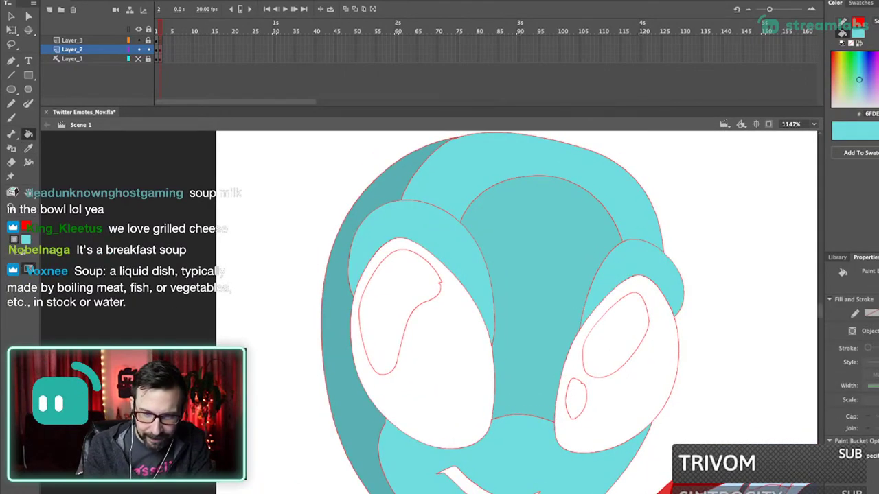
# - Pencil a curved shading line across each brow ridge, just above the eye
pyautogui.hotkey('shift', 'y')
pyautogui.hotkey('ctrl', 'z')
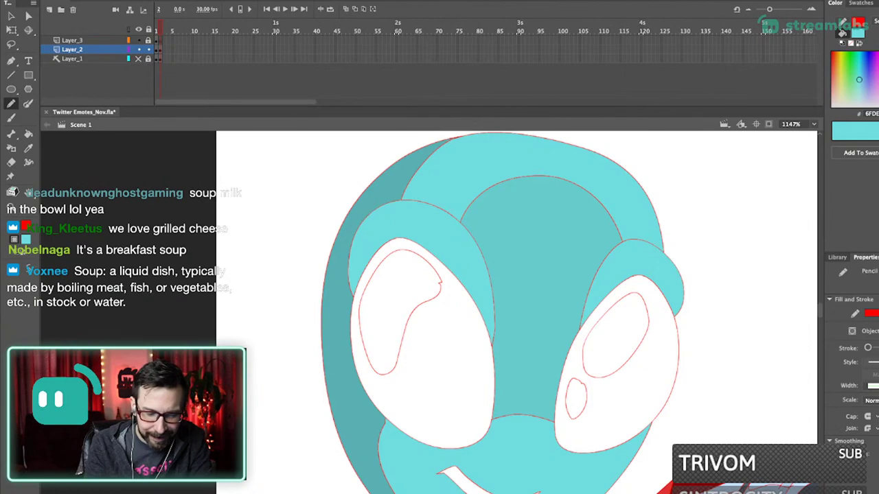
pyautogui.moveTo(383, 234)
pyautogui.mouseDown()
pyautogui.moveTo(439, 240)
pyautogui.moveTo(499, 279)
pyautogui.mouseUp()
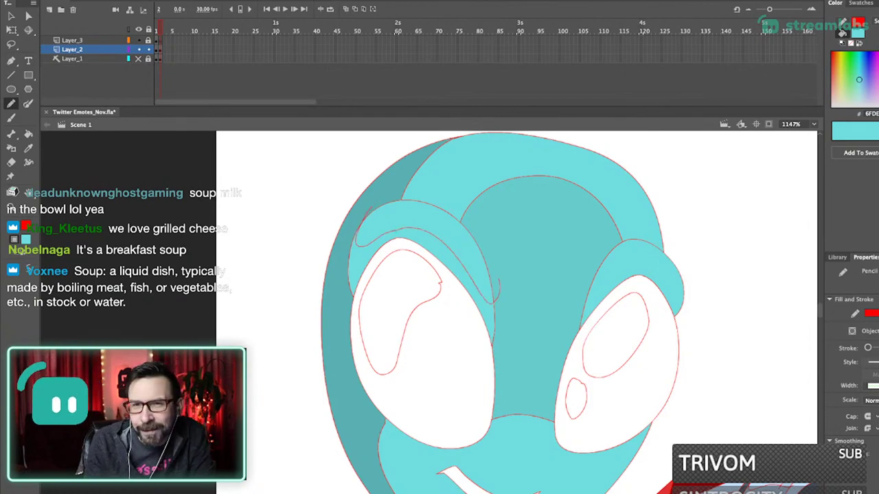
pyautogui.moveTo(649, 269); pyautogui.dragTo(689, 274)
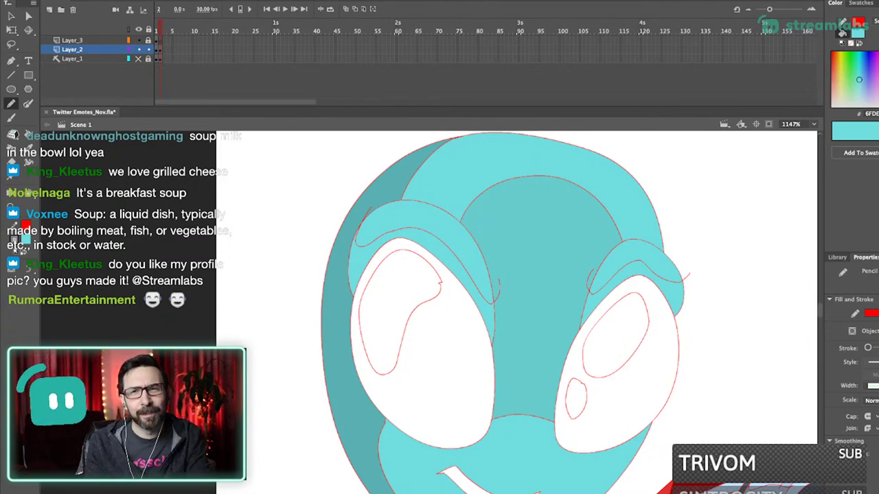
# - Sample the darker teal from the side of the head and fill the lower shaded part of both brow ridges
pyautogui.moveTo(536, 288); pyautogui.dragTo(515, 319)
pyautogui.press('k')
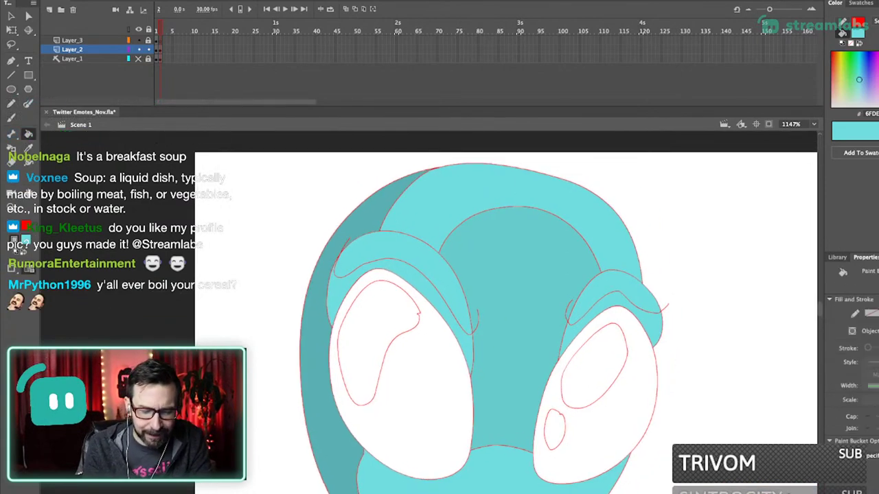
pyautogui.press('i')
pyautogui.click(317, 309)
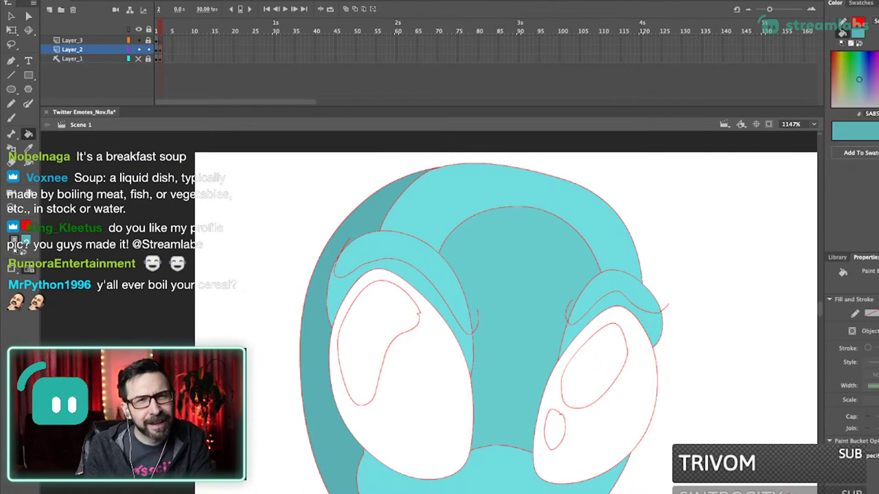
pyautogui.click(338, 295)
pyautogui.click(652, 325)
pyautogui.press('super+2')
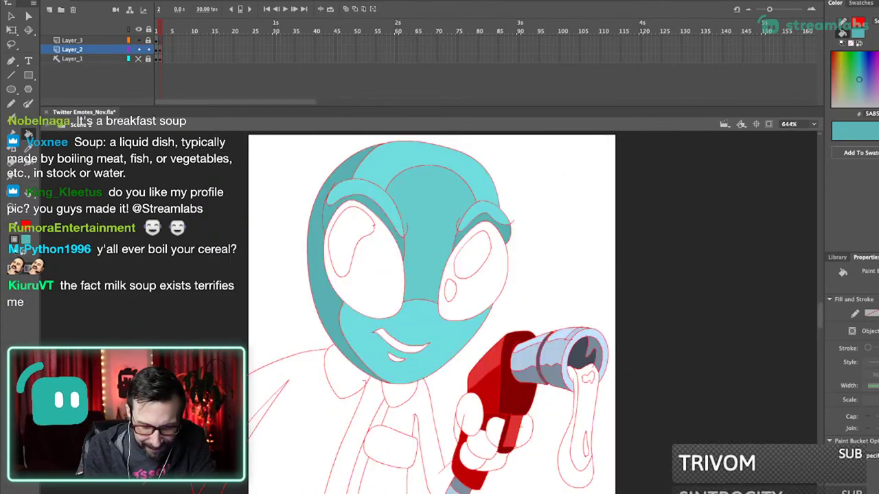
# - Fill the alien's mouth and the small crease below it with the darker shading teal
pyautogui.moveTo(440, 295); pyautogui.dragTo(495, 312)
pyautogui.scroll(5, 457, 332)
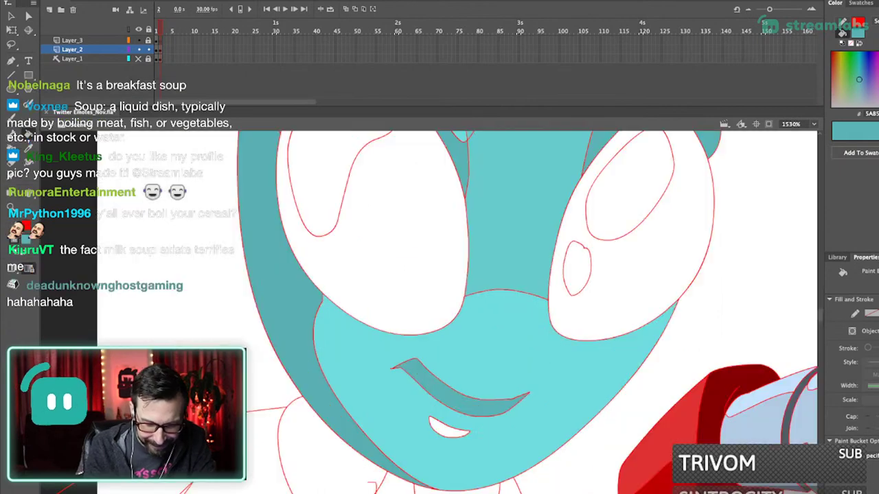
pyautogui.click(461, 385)
pyautogui.press('i')
pyautogui.click(468, 407)
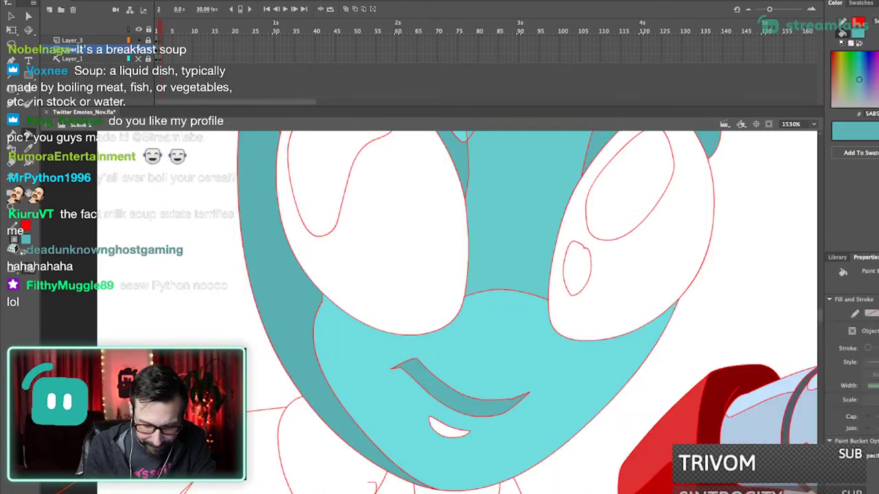
pyautogui.click(450, 431)
pyautogui.press('super+1')
pyautogui.scroll(5, 436, 319)
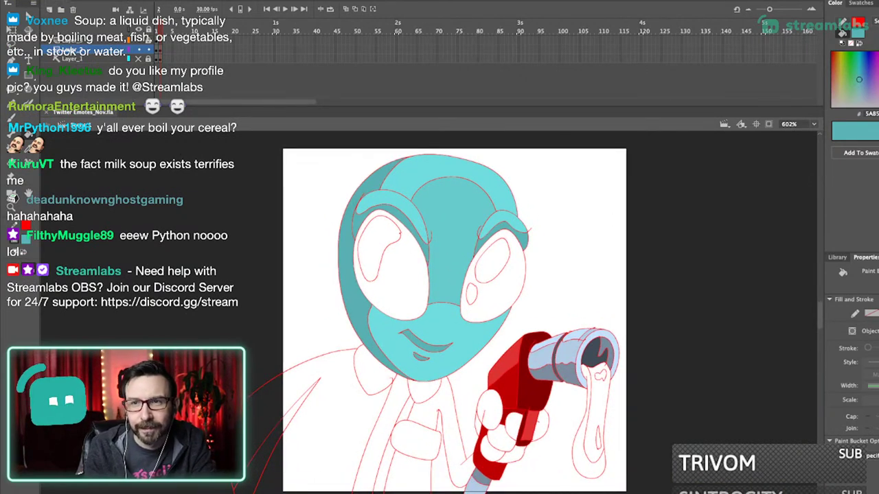
# - Try a dark teal fill (hex beginning 3366) on both eyes, leaving the highlight shapes white
pyautogui.hscroll(-1, 454, 320)
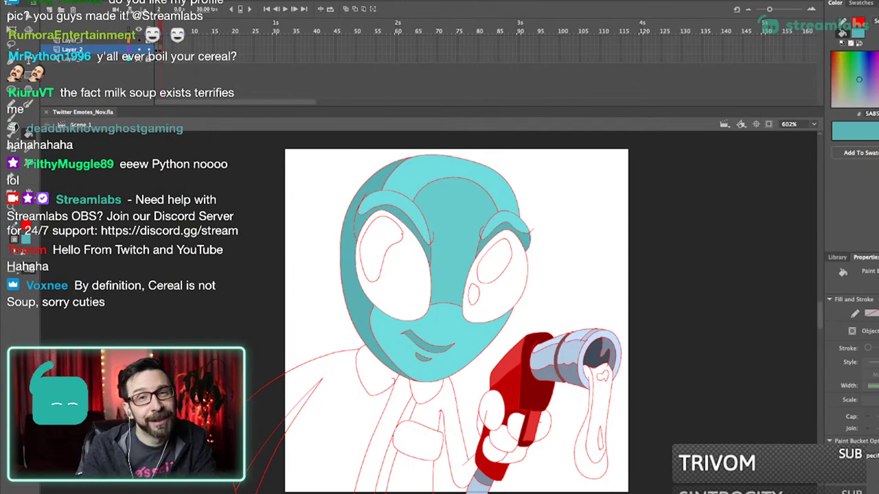
pyautogui.scroll(2, 454, 320)
pyautogui.press('v')
pyautogui.press('k')
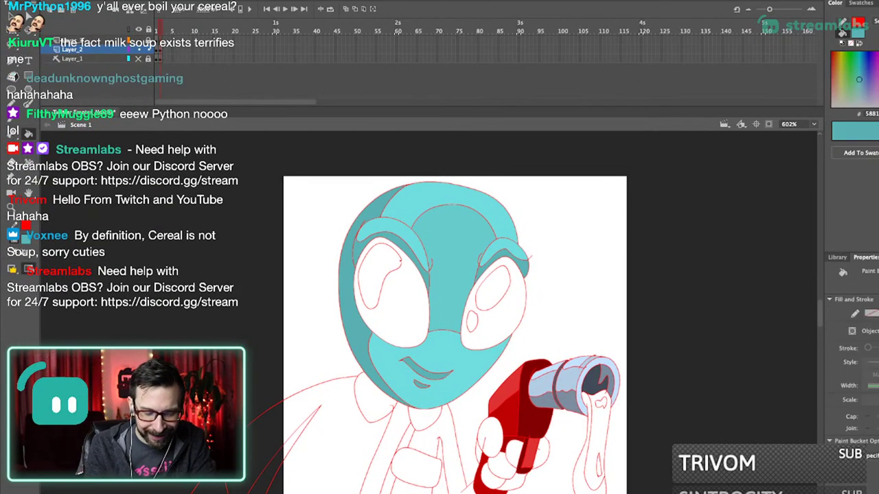
pyautogui.click(878, 85)
pyautogui.click(402, 305)
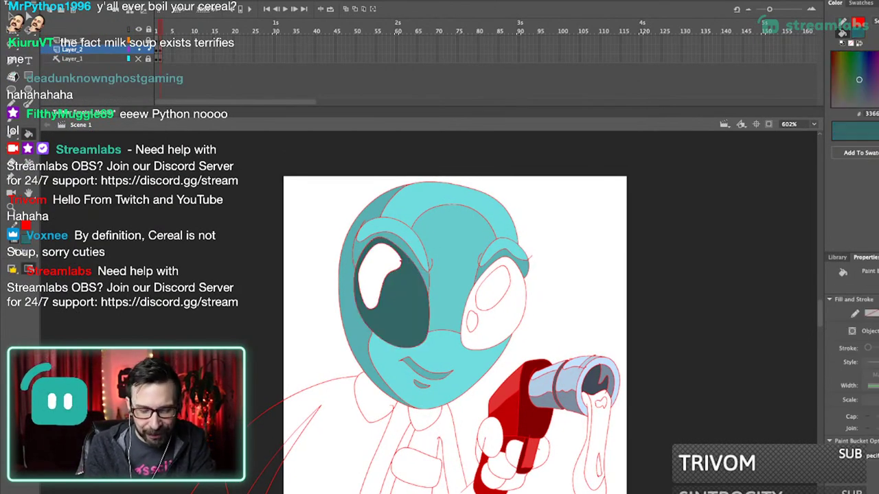
pyautogui.click(502, 317)
# - Darken the fill to a deeper teal (hex beginning 2953) and fill both eyes around their white highlights
pyautogui.click(878, 90)
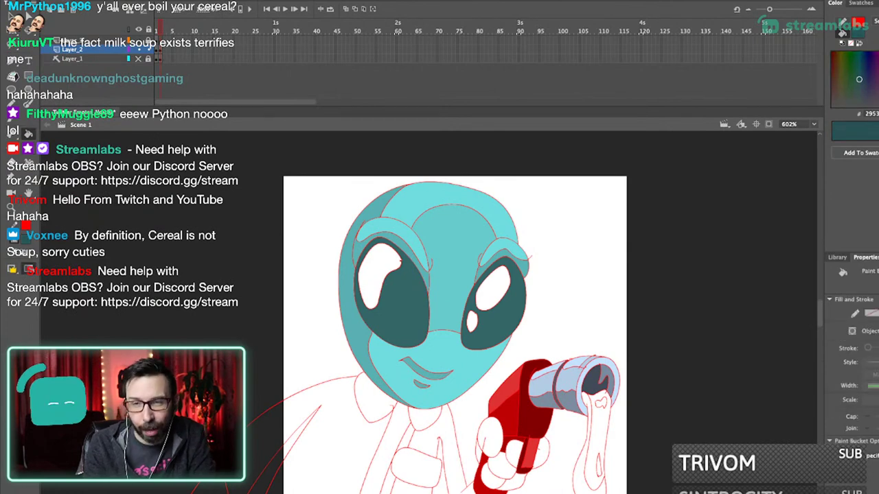
pyautogui.click(503, 318)
pyautogui.click(402, 305)
pyautogui.moveTo(878, 90)
pyautogui.mouseDown()
pyautogui.moveTo(878, 69)
pyautogui.moveTo(878, 93)
pyautogui.mouseUp()
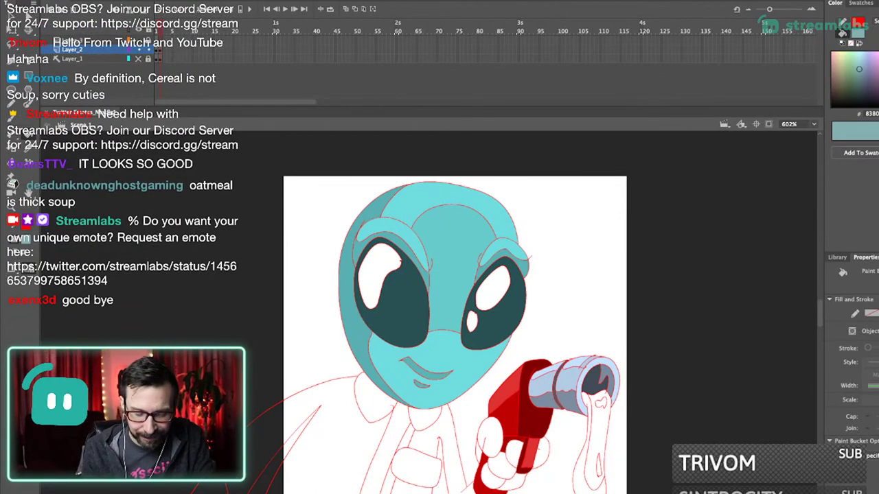
pyautogui.moveTo(353, 207); pyautogui.dragTo(539, 405)
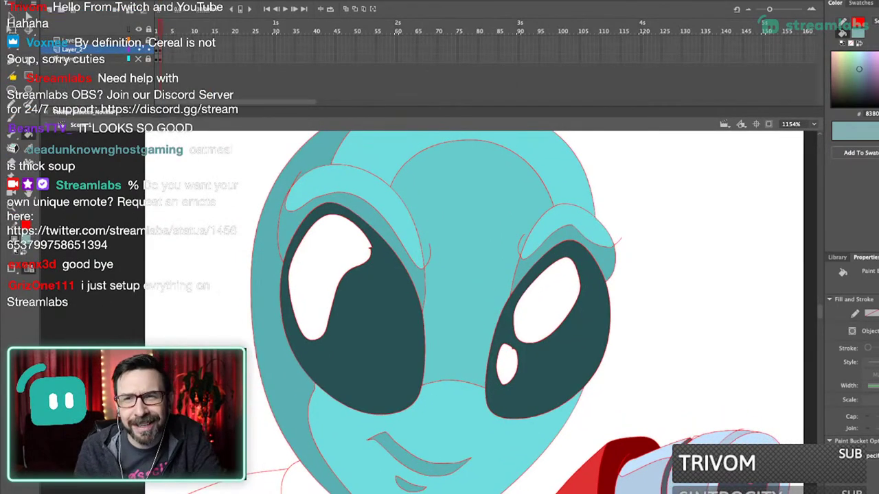
pyautogui.scroll(2, 470, 312)
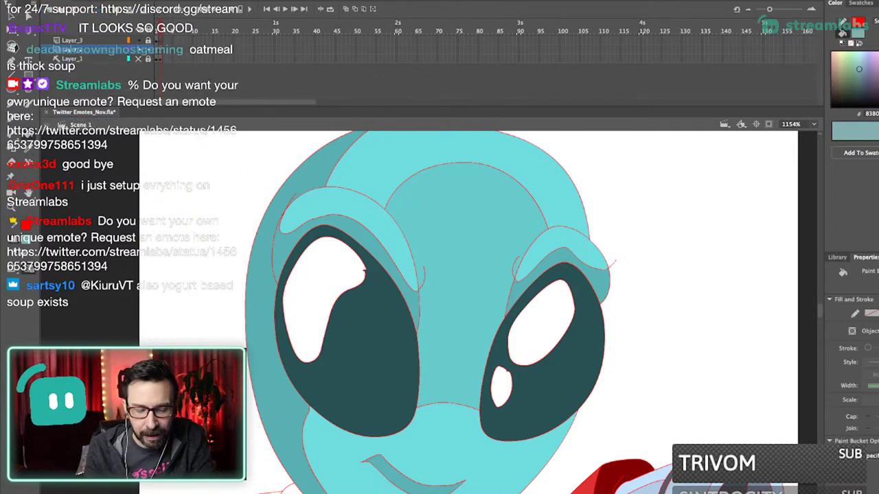
pyautogui.press('v')
pyautogui.press('super+2')
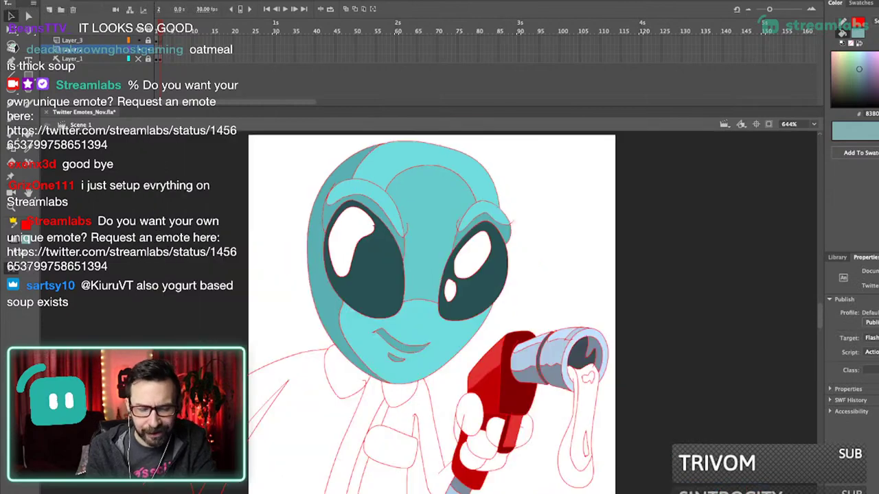
pyautogui.moveTo(412, 288); pyautogui.dragTo(454, 306)
pyautogui.moveTo(402, 209); pyautogui.dragTo(474, 423)
pyautogui.hotkey('shift', 'y')
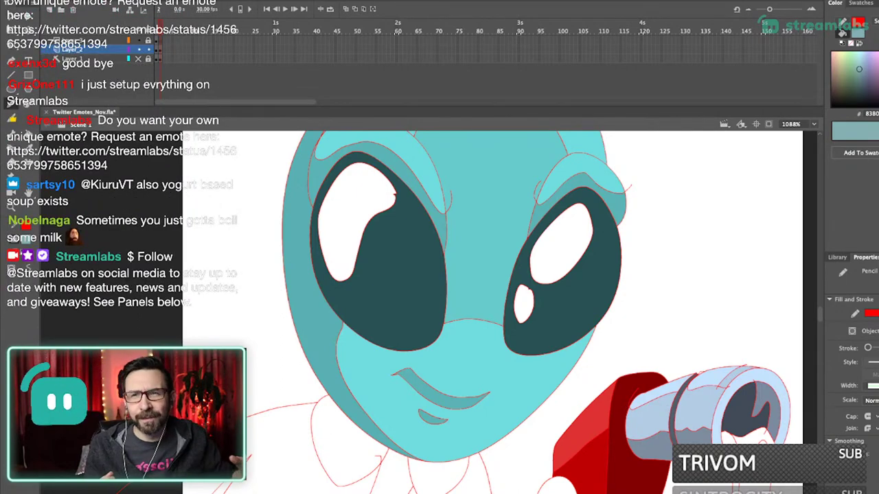
pyautogui.scroll(2, 492, 312)
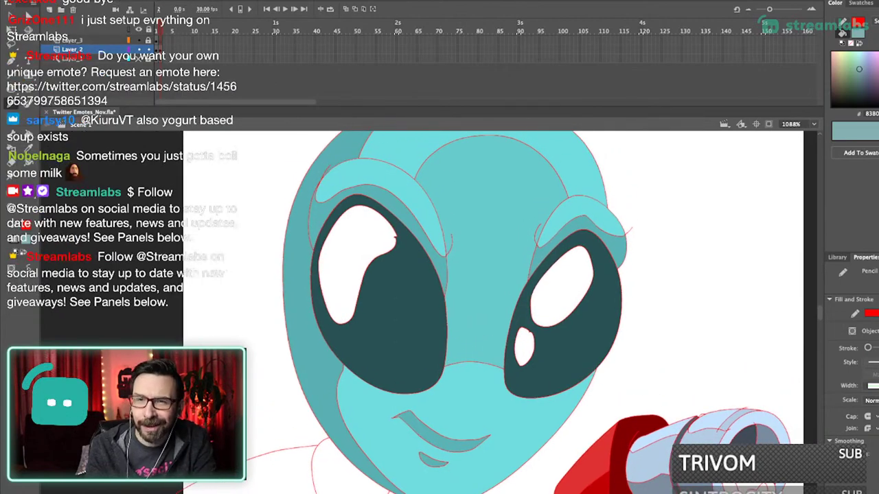
pyautogui.scroll(2, 492, 312)
# - Bend the line between the alien's eyes upward into a higher arch above the muzzle
pyautogui.press('v')
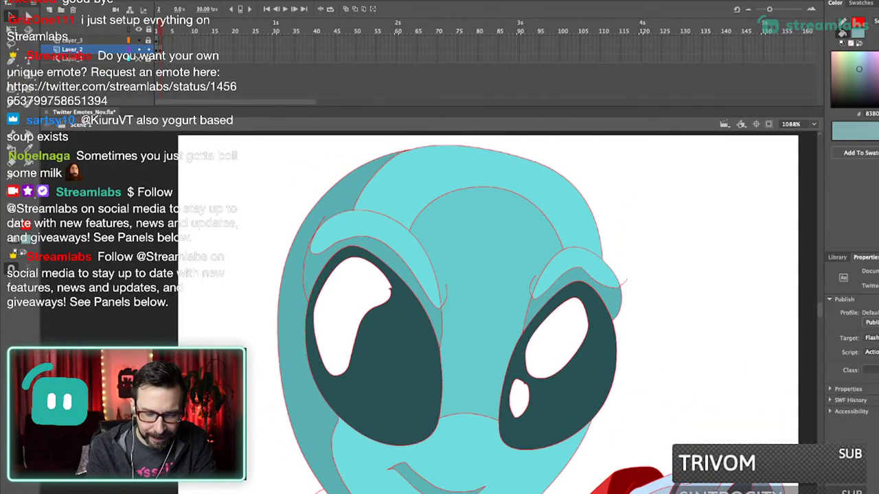
pyautogui.hotkey('ctrl', '1')
pyautogui.scroll(10, 440, 335)
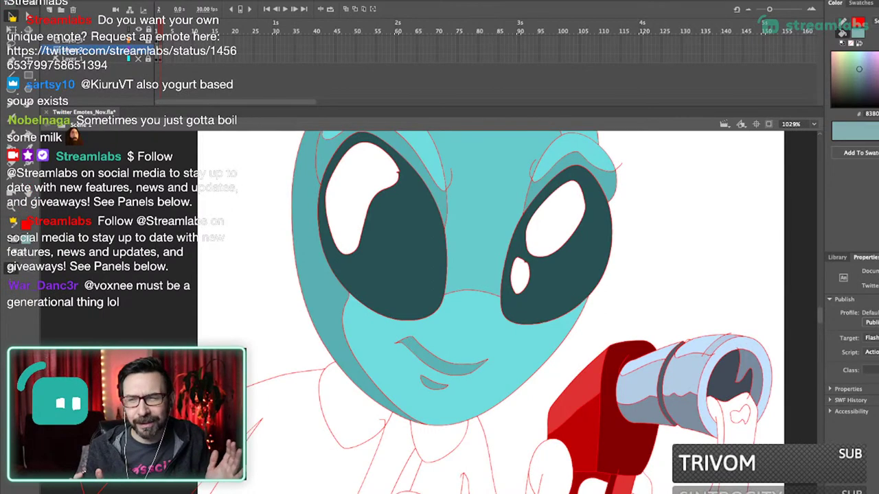
pyautogui.hscroll(-1, 440, 312)
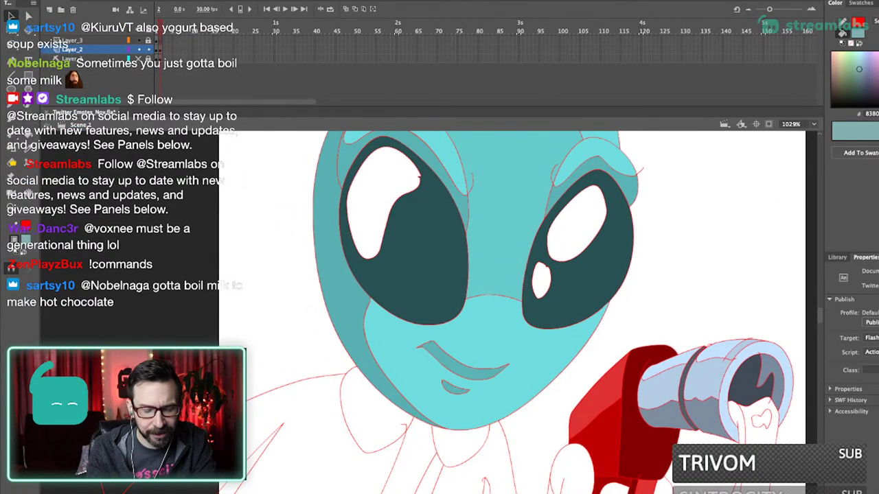
pyautogui.moveTo(505, 290); pyautogui.dragTo(505, 296)
pyautogui.click(500, 296)
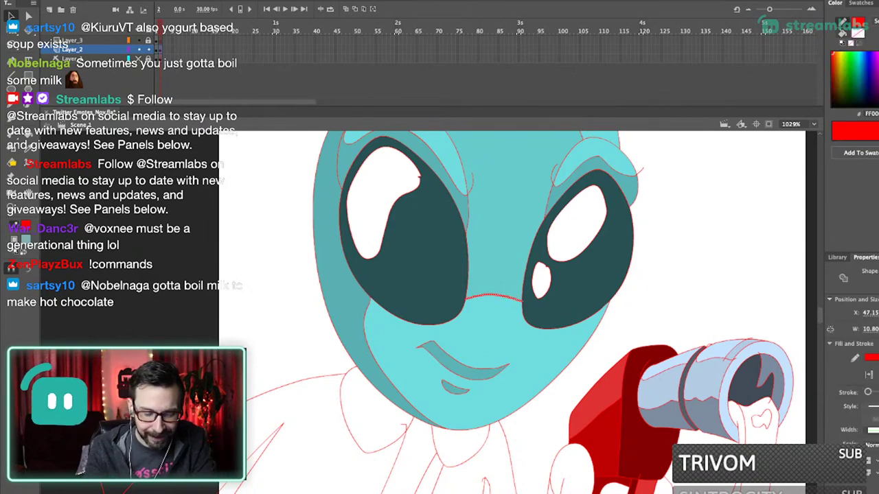
pyautogui.click(28, 268)
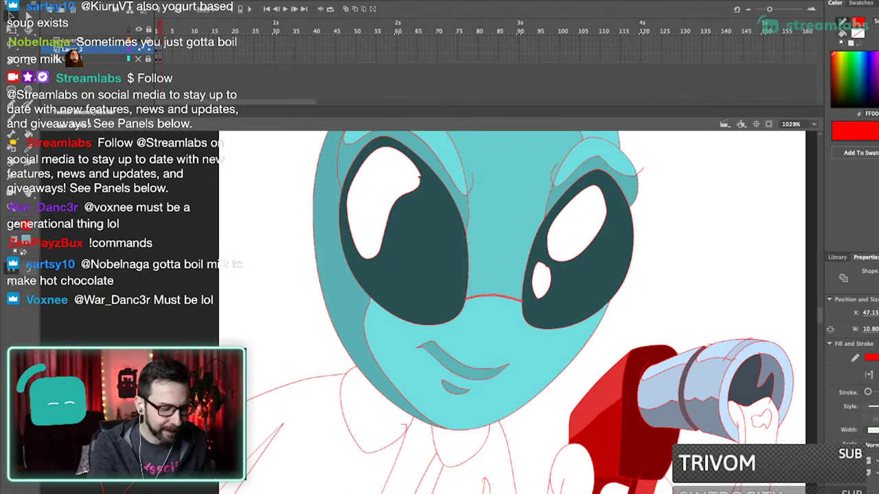
pyautogui.press('Escape')
pyautogui.moveTo(494, 296); pyautogui.dragTo(512, 289)
pyautogui.hotkey('ctrl', 'z')
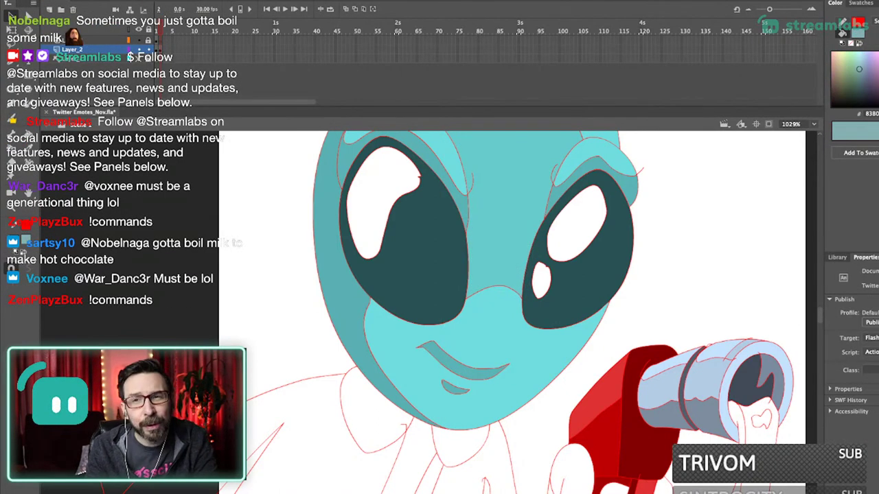
pyautogui.press('super+minus')
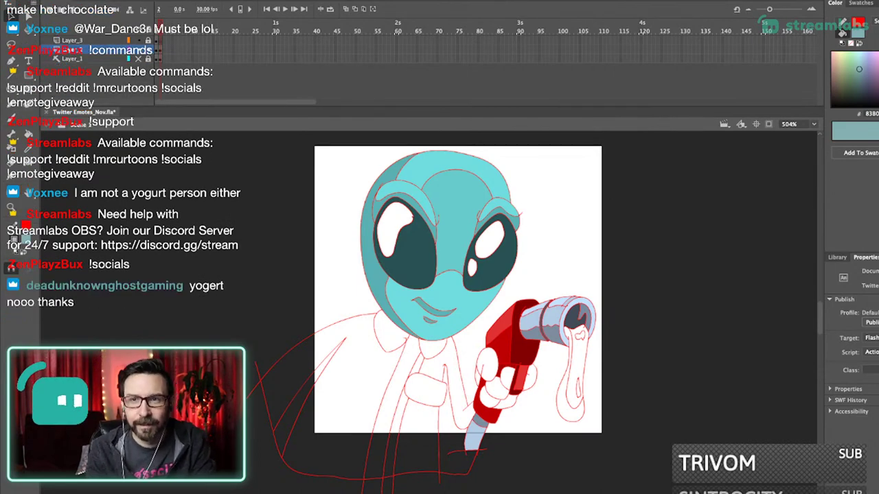
# - Fill the thumb and all the fingers of the hand gripping the ray gun with the light teal (hex beginning 6FDE)
pyautogui.moveTo(458, 289)
pyautogui.mouseDown()
pyautogui.moveTo(463, 273)
pyautogui.moveTo(462, 281)
pyautogui.mouseUp()
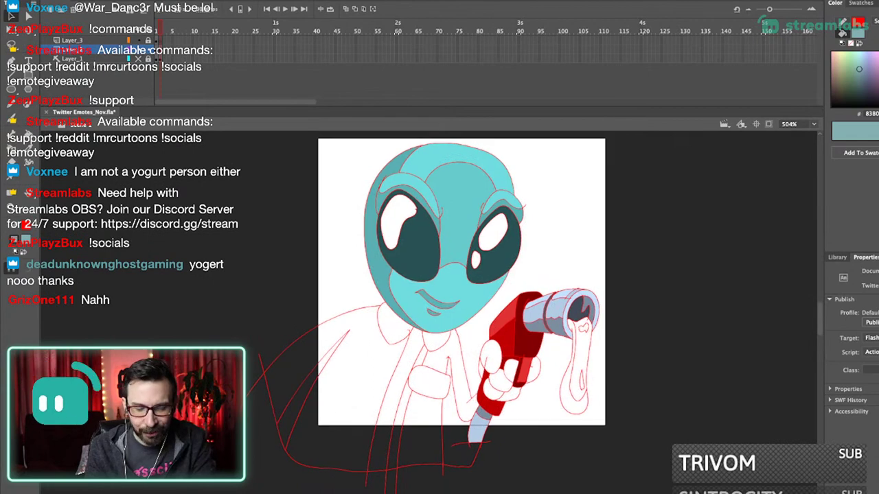
pyautogui.press('k')
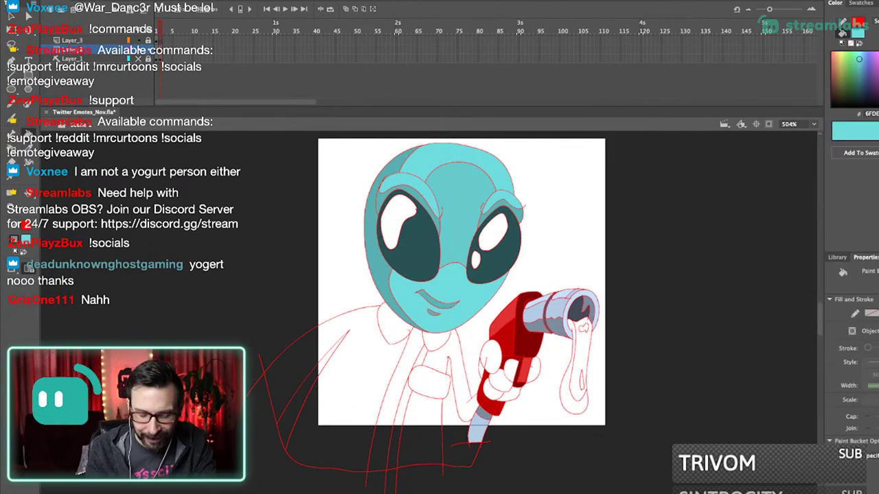
pyautogui.click(490, 357)
pyautogui.click(511, 371)
pyautogui.click(535, 370)
pyautogui.moveTo(439, 302); pyautogui.dragTo(548, 434)
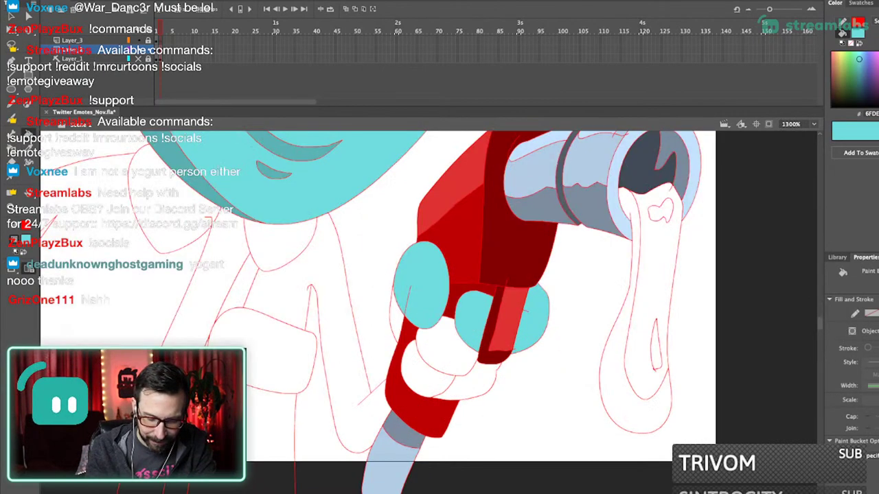
pyautogui.click(445, 349)
pyautogui.click(428, 373)
pyautogui.click(396, 321)
# - Fill the sliver behind the thumb and the underside of the hand with the darker shading teal (hex beginning 5881)
pyautogui.press('space')
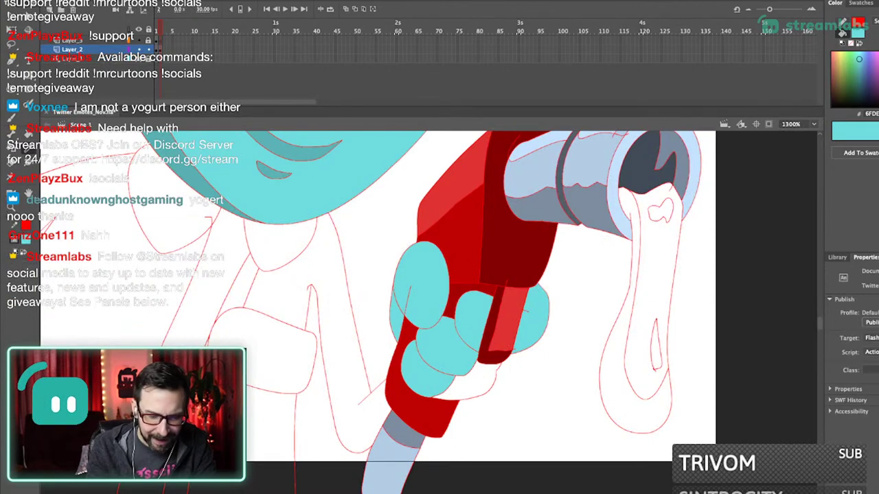
pyautogui.press('k')
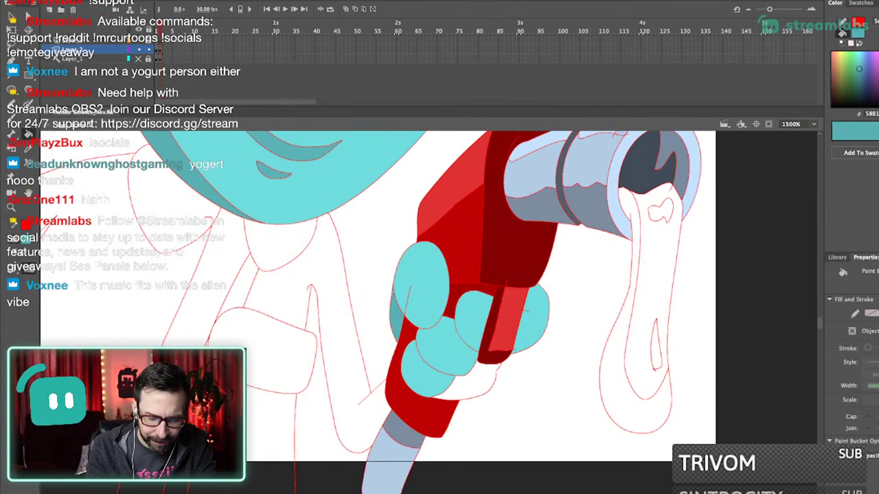
pyautogui.click(469, 379)
pyautogui.hotkey('shift', 'y')
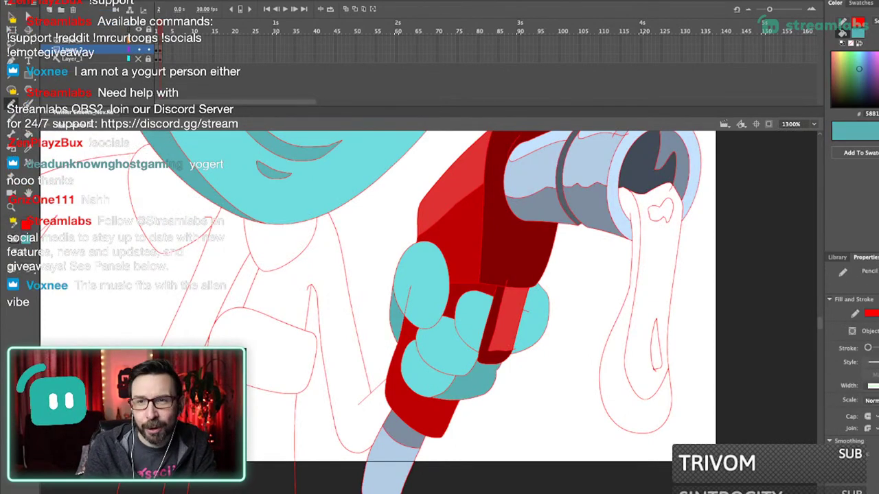
# - Draw shading curves across the two lower fingers and fill the bands they cut off with the darker teal
pyautogui.moveTo(443, 317)
pyautogui.mouseDown()
pyautogui.moveTo(447, 333)
pyautogui.moveTo(479, 360)
pyautogui.mouseUp()
pyautogui.press('i')
pyautogui.click(474, 385)
pyautogui.click(429, 368)
pyautogui.click(457, 341)
pyautogui.press('v')
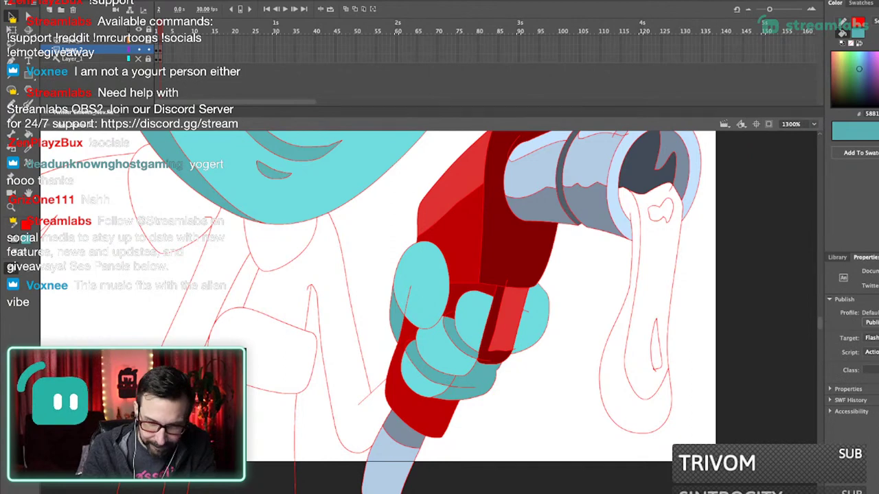
# - Try a dark purple fill (hex beginning 6633) on the main panels of the alien's jacket
pyautogui.hotkey('ctrl', '1')
pyautogui.scroll(5, 427, 312)
pyautogui.moveTo(440, 302); pyautogui.dragTo(459, 312)
pyautogui.moveTo(419, 237); pyautogui.dragTo(516, 462)
pyautogui.click(858, 33)
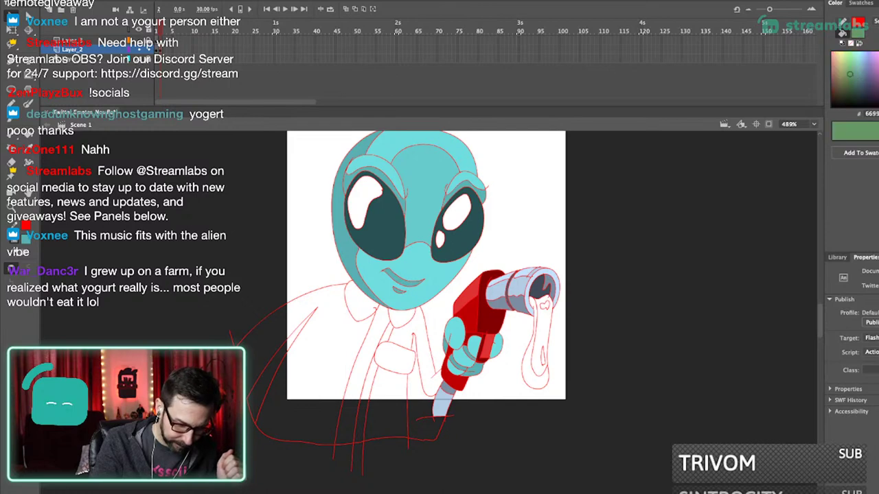
pyautogui.click(859, 82)
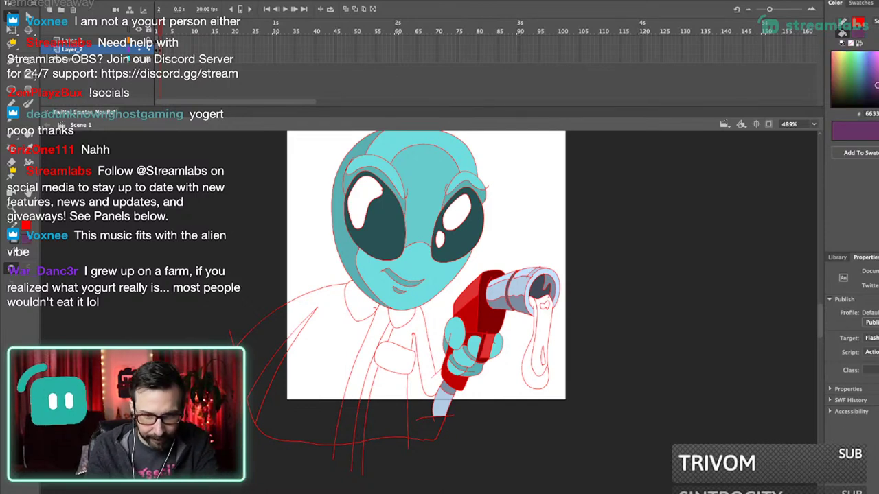
pyautogui.press('k')
pyautogui.click(389, 407)
pyautogui.click(320, 372)
# - Pick a mid grey (hex beginning 6666) and fill the jacket's main panels and the sleeve beside the gun
pyautogui.click(858, 33)
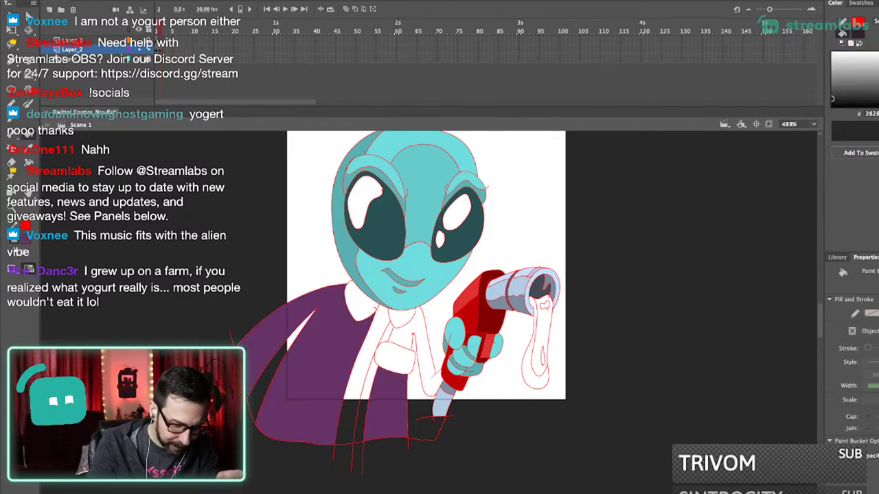
pyautogui.click(848, 83)
pyautogui.click(320, 372)
pyautogui.click(389, 406)
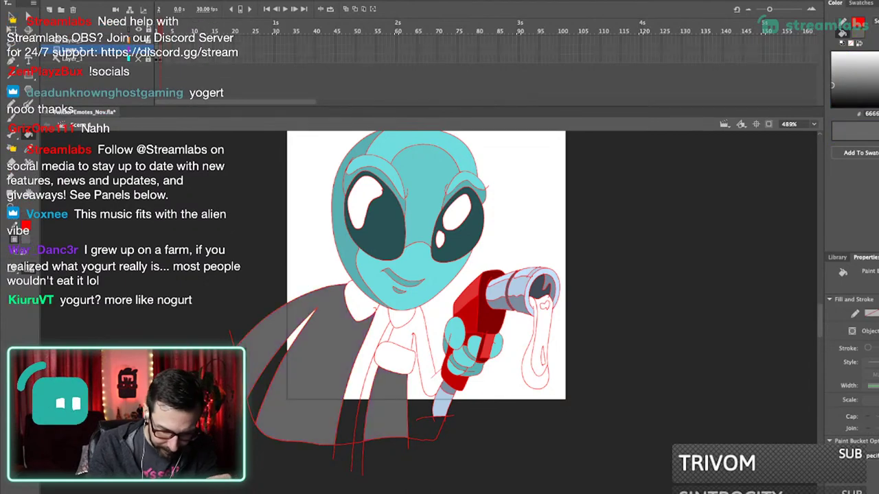
pyautogui.click(426, 357)
# - Darken the fill to a deep grey (hex beginning 3D3D) and shade the lower fold between the jacket front and sleeve
pyautogui.moveTo(878, 75); pyautogui.dragTo(867, 74)
pyautogui.click(422, 417)
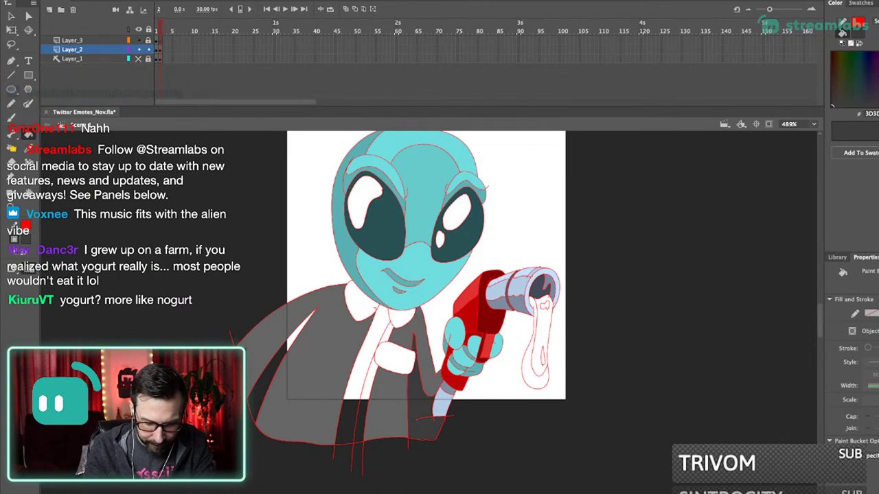
pyautogui.press('super+a')
pyautogui.press('Escape')
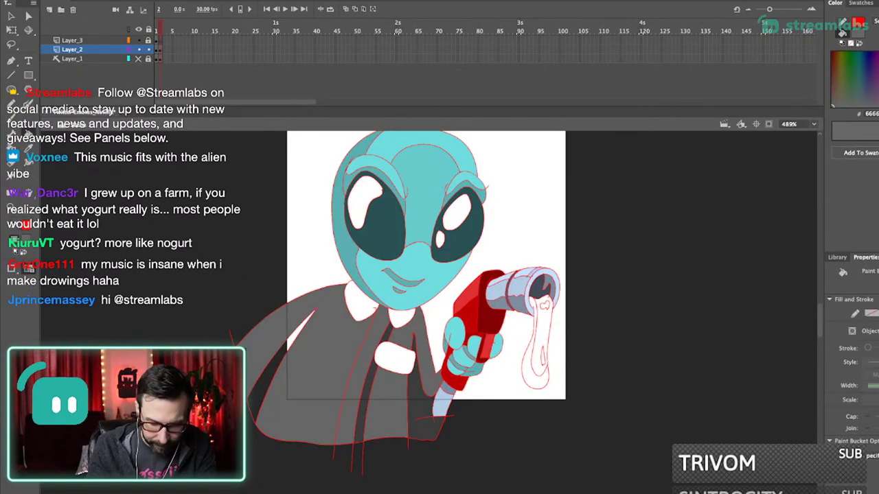
# - Lighten the fill to a paler grey (hex beginning 8181) and fill the jacket's front strip and both collar flaps
pyautogui.click(878, 78)
pyautogui.click(361, 371)
pyautogui.click(402, 317)
pyautogui.click(360, 303)
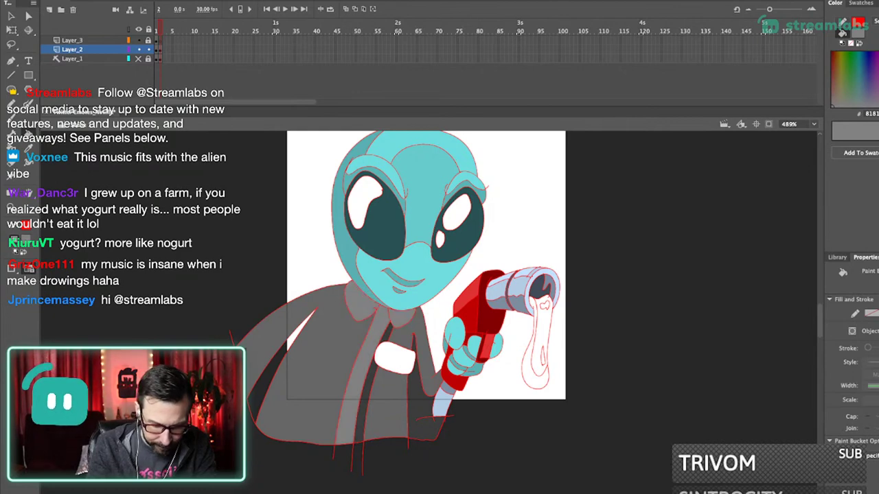
# - Sample the deep grey from the jacket's shaded strip and fill the long fold between the body and the sleeve
pyautogui.press('i')
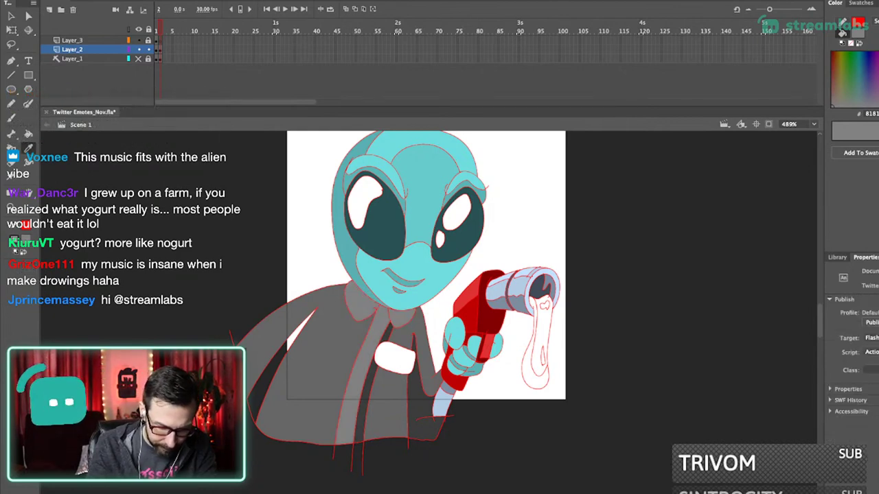
pyautogui.click(369, 386)
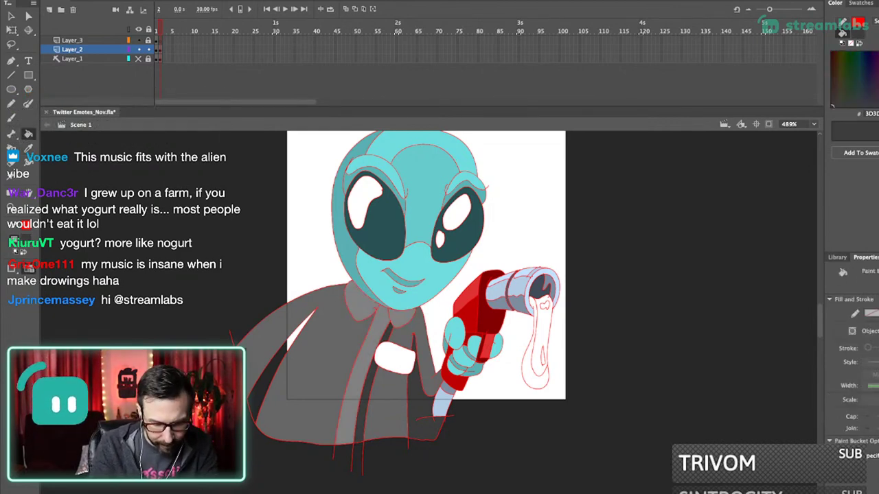
pyautogui.click(287, 352)
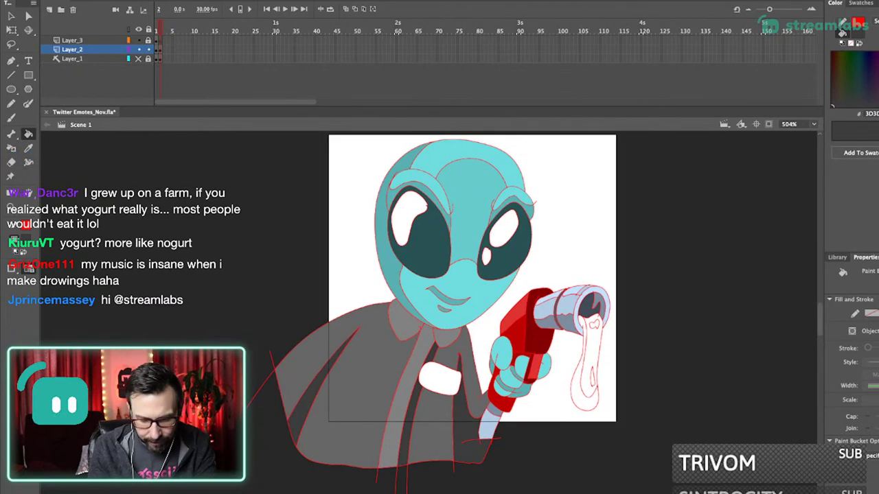
# - Sample the pale grey from the collar and fill the rounded chest patch with it
pyautogui.hotkey('ctrl', '1')
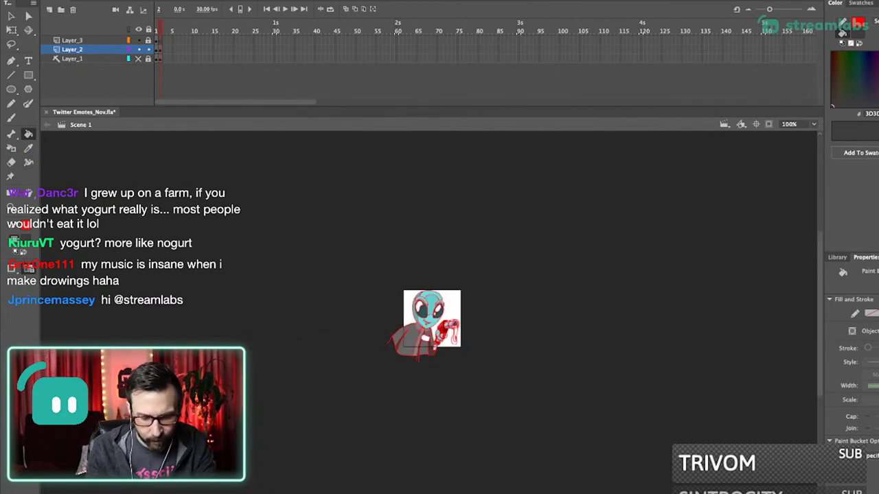
pyautogui.scroll(5, 446, 343)
pyautogui.scroll(5, 400, 378)
pyautogui.press('i')
pyautogui.click(356, 302)
pyautogui.click(398, 321)
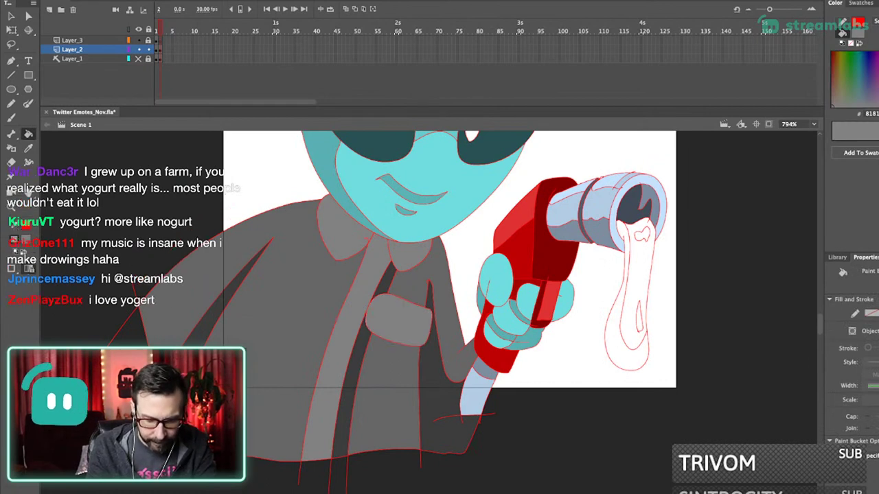
# - Duplicate the chest patch's outline and scale the copy down about its centre to form an inner border
pyautogui.keyDown('super'); pyautogui.click(406, 300); pyautogui.keyUp('super')
pyautogui.keyDown('shift'); pyautogui.keyDown('super'); pyautogui.click(430, 328); pyautogui.keyUp('super'); pyautogui.keyUp('shift')
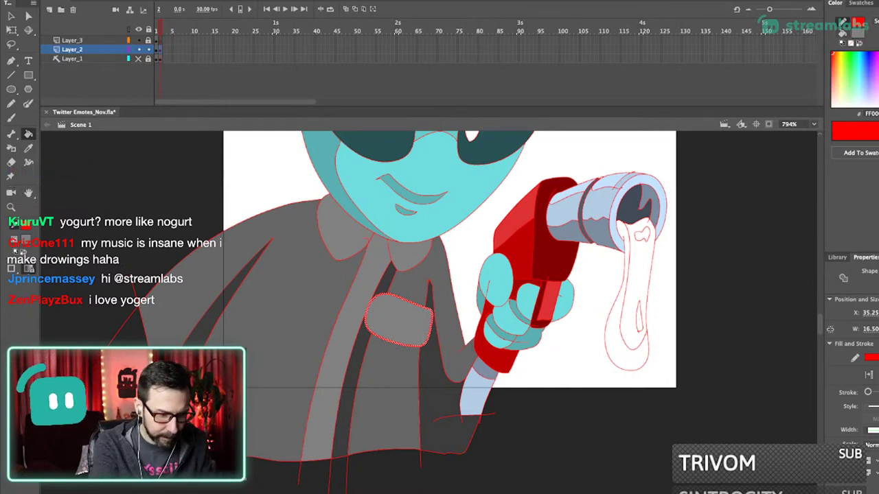
pyautogui.press('q')
pyautogui.moveTo(359, 257); pyautogui.dragTo(446, 416)
pyautogui.moveTo(459, 297); pyautogui.dragTo(474, 310)
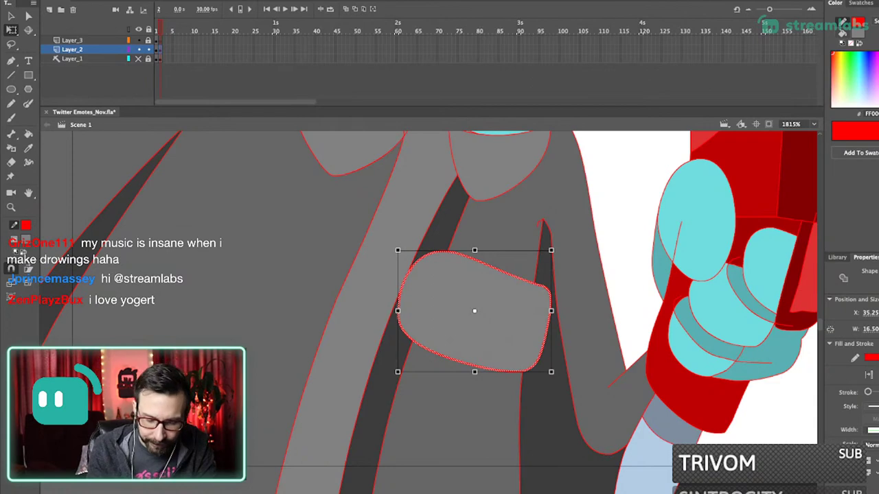
pyautogui.moveTo(551, 251); pyautogui.dragTo(532, 256)
pyautogui.press('Escape')
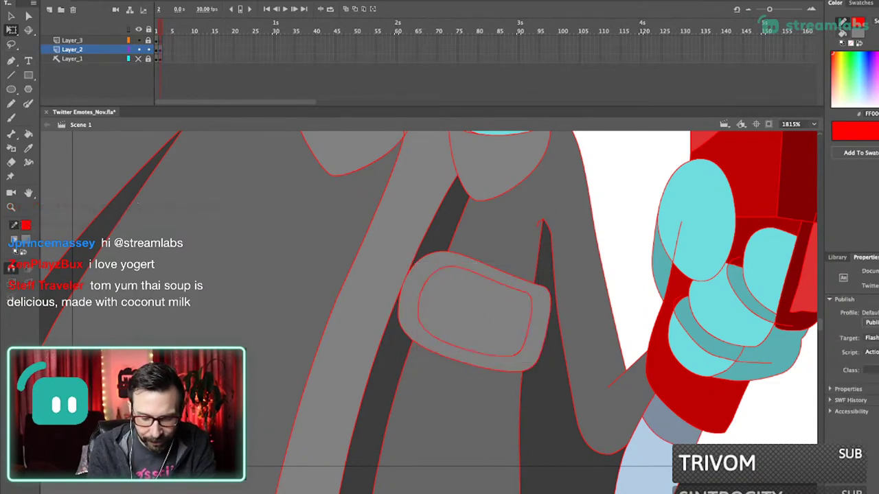
# - Try a darker grey fill (hex beginning 4C4C) inside the chest patch's inner outline
pyautogui.press('i')
pyautogui.click(475, 309)
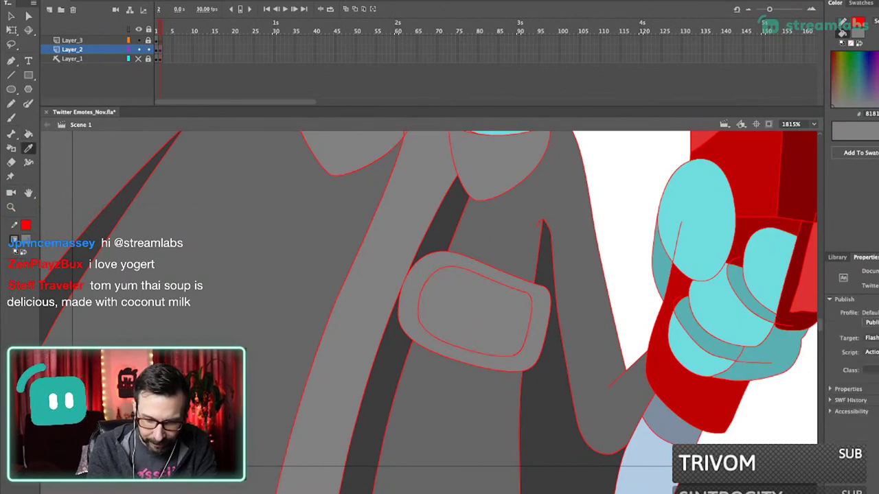
pyautogui.moveTo(878, 80); pyautogui.dragTo(878, 86)
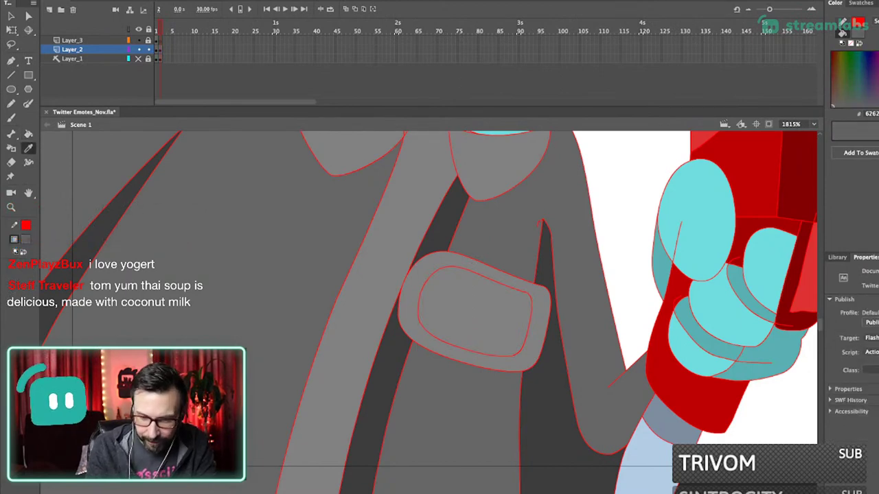
pyautogui.moveTo(878, 86); pyautogui.dragTo(878, 91)
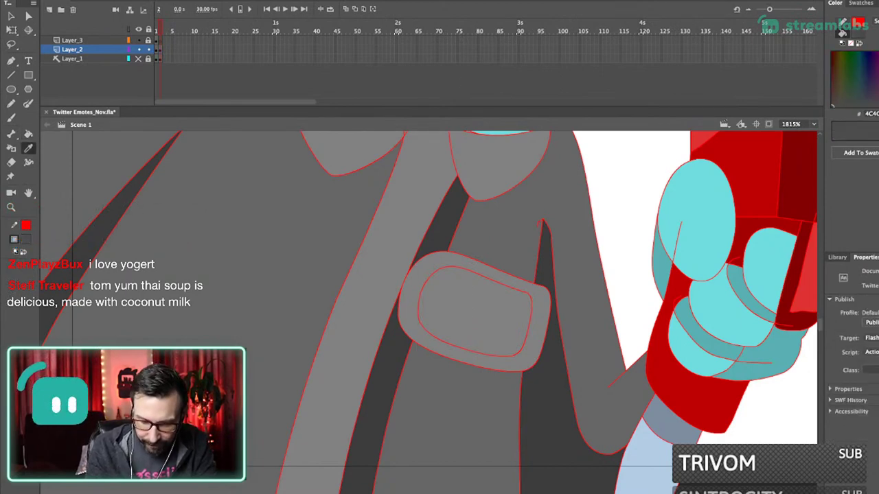
pyautogui.press('k')
pyautogui.click(475, 312)
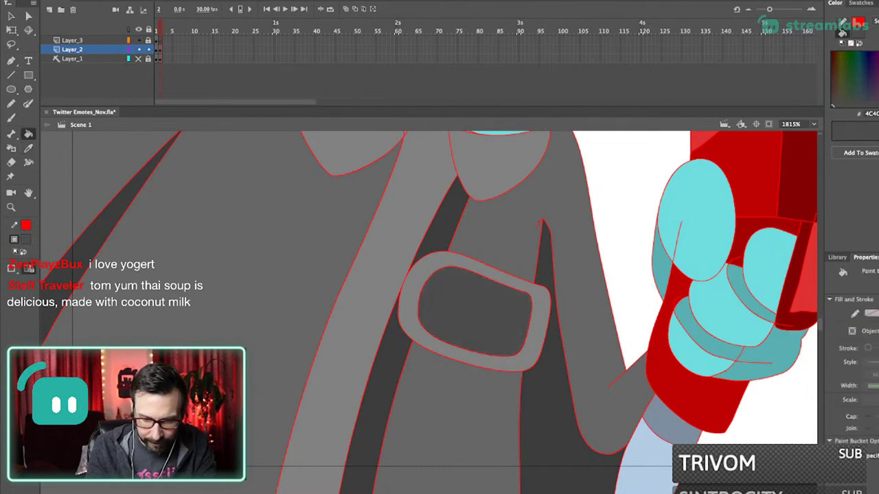
# - Lighten the grey to a hex beginning 7070 and fill the chest patch's inner area with it
pyautogui.moveTo(878, 91); pyautogui.dragTo(878, 86)
pyautogui.click(475, 312)
pyautogui.press('super+3')
pyautogui.scroll(-1, 429, 309)
pyautogui.press('super+a')
pyautogui.press('super+shift+a')
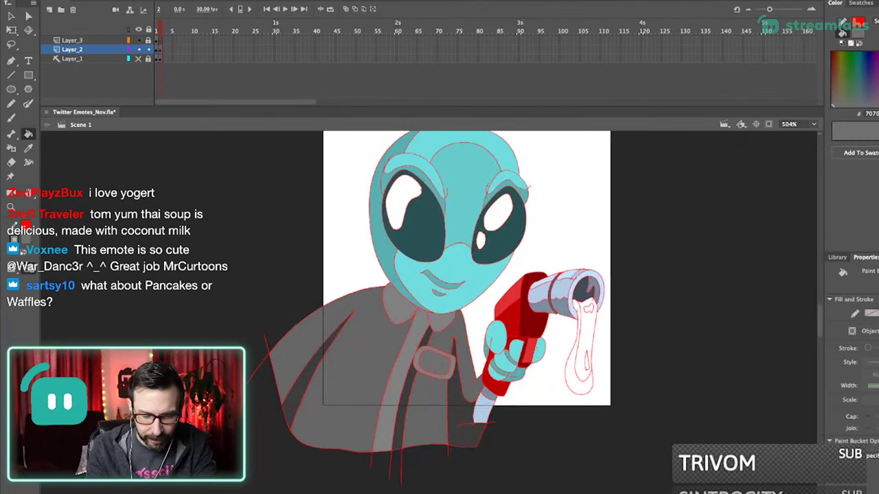
# - Draw a curved shading line through each of the alien's dark eyes with the Pencil tool
pyautogui.moveTo(501, 209); pyautogui.dragTo(480, 232)
pyautogui.press('i')
pyautogui.click(480, 232)
pyautogui.moveTo(375, 173); pyautogui.dragTo(466, 399)
pyautogui.hotkey('shift', 'y')
pyautogui.moveTo(351, 187)
pyautogui.mouseDown()
pyautogui.moveTo(416, 302)
pyautogui.moveTo(443, 275)
pyautogui.moveTo(585, 201)
pyautogui.mouseUp()
# - Sample the eyes' dark teal, darken it to a hex beginning 1A3, and fill the outer shading areas of both eyes
pyautogui.press('i')
pyautogui.click(541, 272)
pyautogui.click(878, 94)
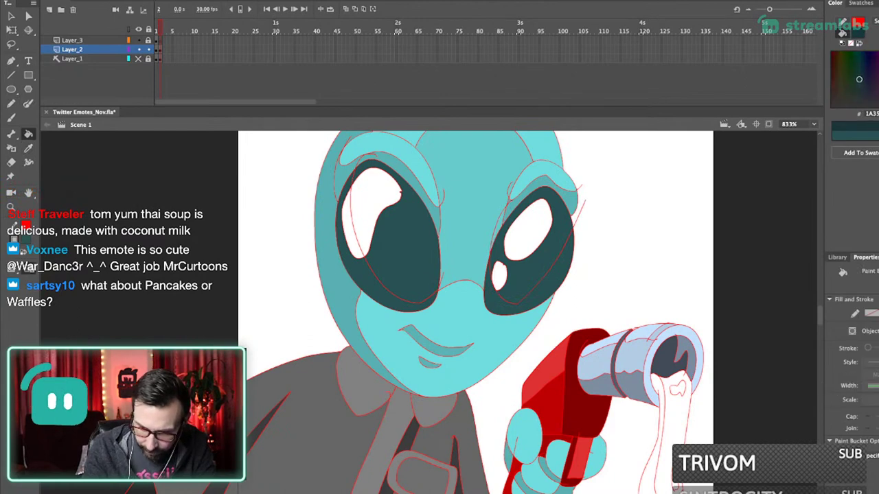
pyautogui.click(557, 276)
pyautogui.click(371, 278)
pyautogui.press('super+1')
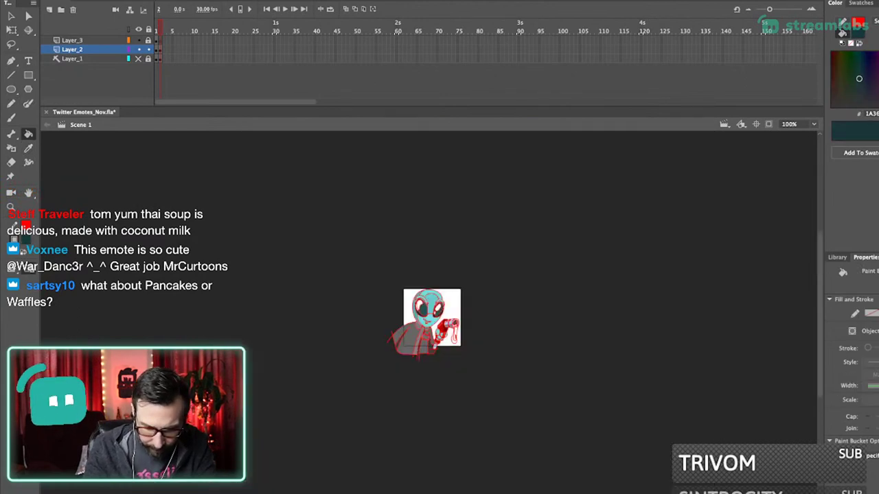
# - Draw further curved shading lines inside both eyes with the Pencil tool and fill the enclosed strips with the darker teal
pyautogui.moveTo(384, 257); pyautogui.dragTo(497, 382)
pyautogui.moveTo(321, 226); pyautogui.dragTo(503, 392)
pyautogui.press('y')
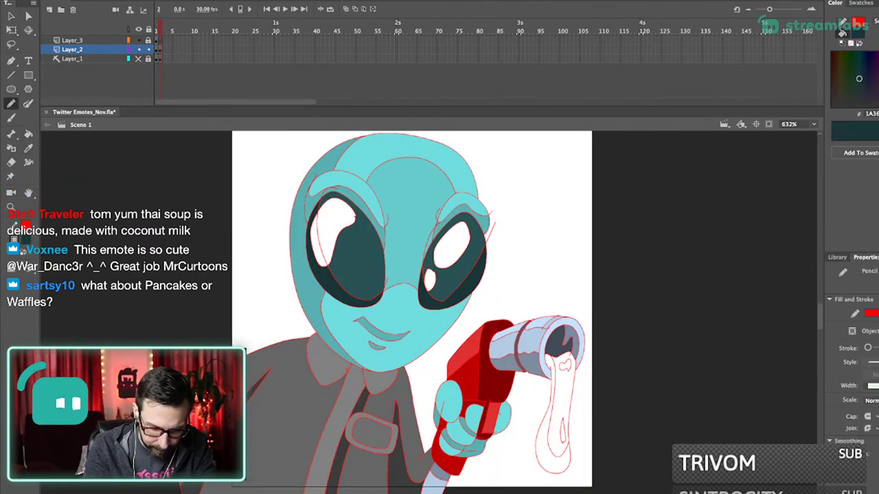
pyautogui.press('k')
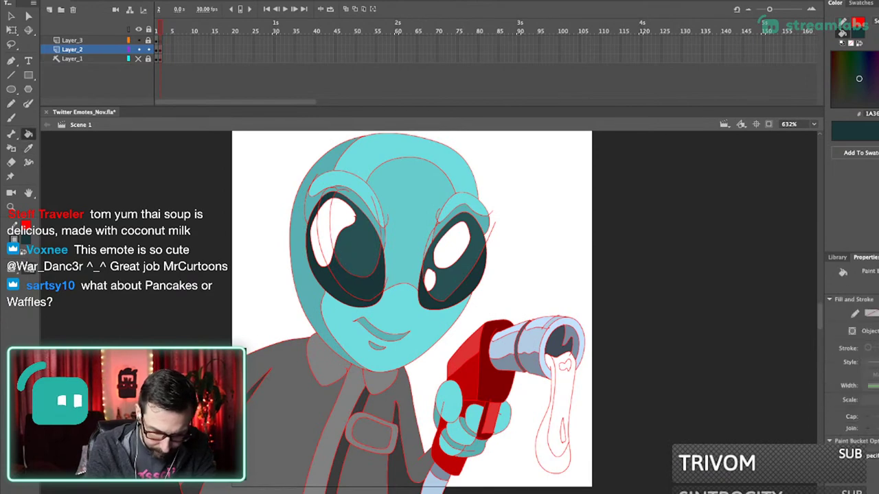
pyautogui.press('y')
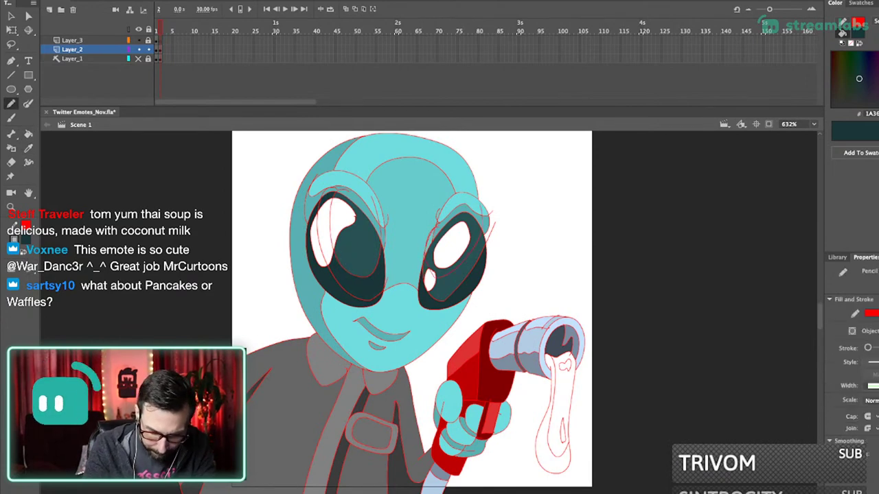
pyautogui.press('k')
pyautogui.moveTo(426, 271); pyautogui.dragTo(466, 210)
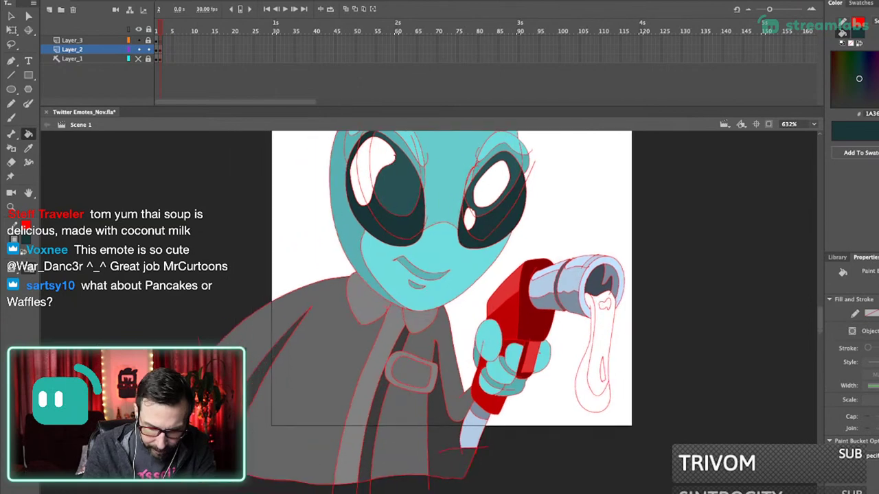
# - Try reddish-brown fills on the ray gun's drip, with a darker brown edge and lighter highlights
pyautogui.click(858, 33)
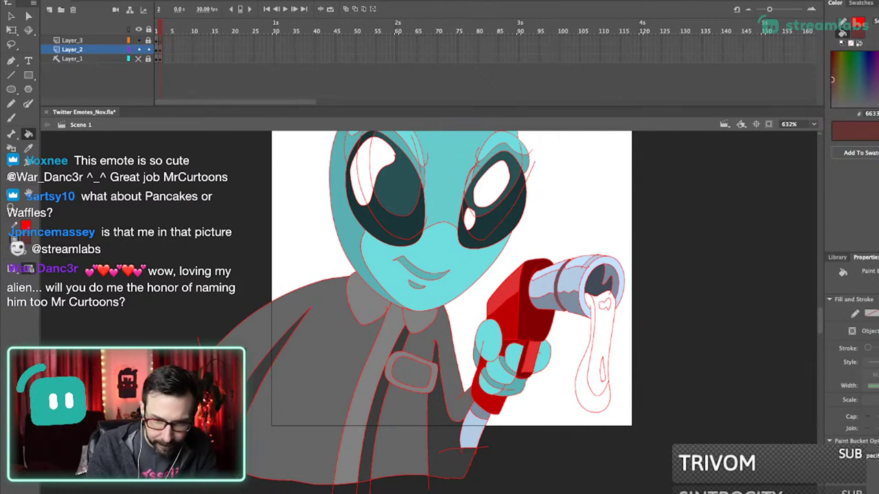
pyautogui.click(603, 337)
pyautogui.click(586, 392)
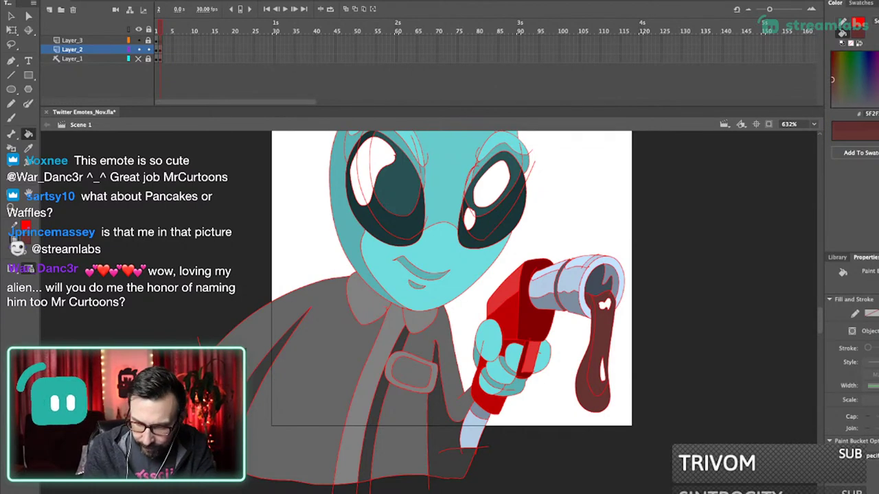
pyautogui.click(878, 100)
pyautogui.click(588, 395)
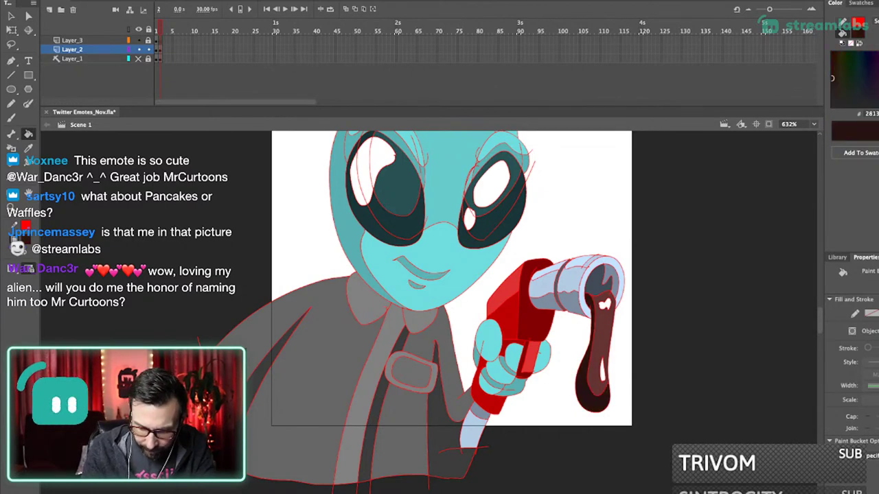
pyautogui.click(878, 77)
pyautogui.click(604, 305)
pyautogui.press('i')
pyautogui.click(602, 336)
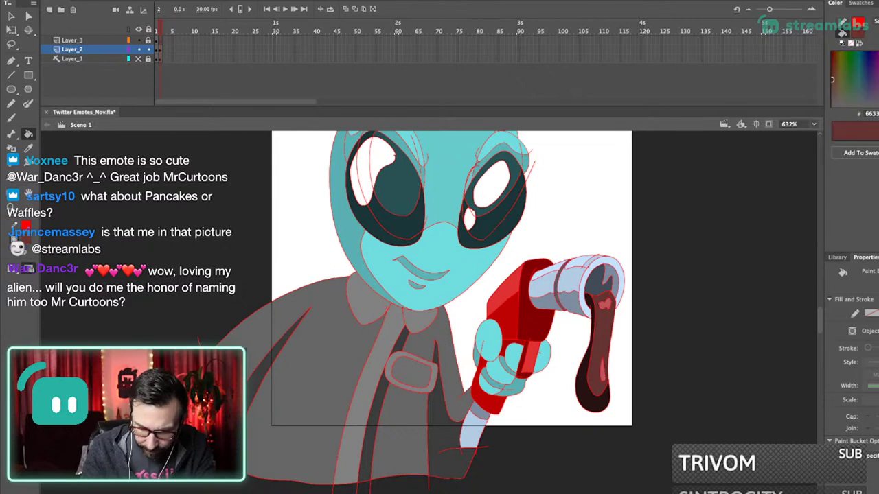
# - Recolour the ray gun's drip with a gold body, a darker gold edge and bright yellow highlights (hex beginning EABB)
pyautogui.moveTo(840, 90); pyautogui.dragTo(842, 84)
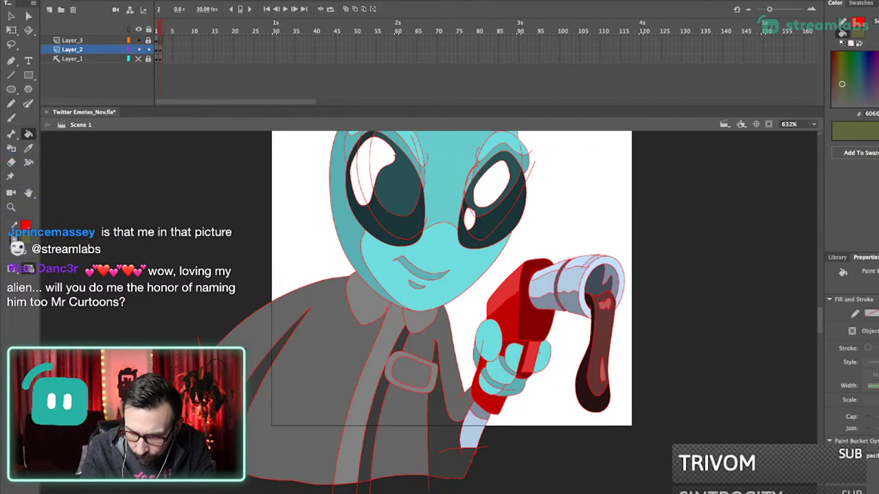
pyautogui.click(858, 33)
pyautogui.moveTo(878, 52)
pyautogui.mouseDown()
pyautogui.moveTo(878, 81)
pyautogui.moveTo(878, 57)
pyautogui.mouseUp()
pyautogui.click(601, 336)
pyautogui.click(587, 395)
pyautogui.click(603, 371)
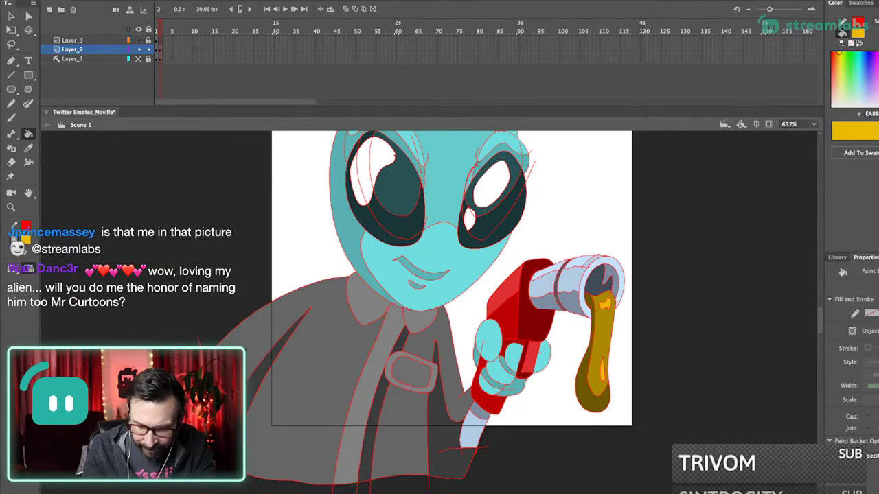
# - Delete the connected red outlines, and remove the remaining stroke colour from the whole alien artwork
pyautogui.keyDown('super'); pyautogui.doubleClick(610, 351); pyautogui.keyUp('super')
pyautogui.press('Delete')
pyautogui.press('super+3')
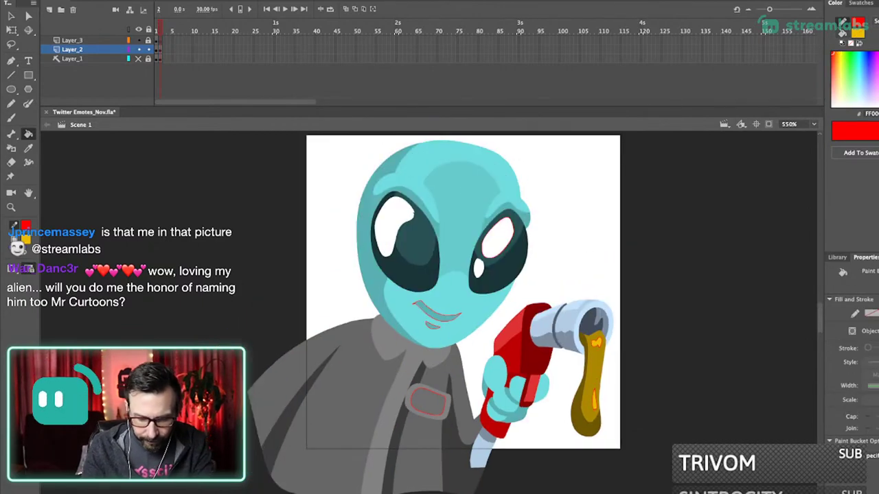
pyautogui.press('super+a')
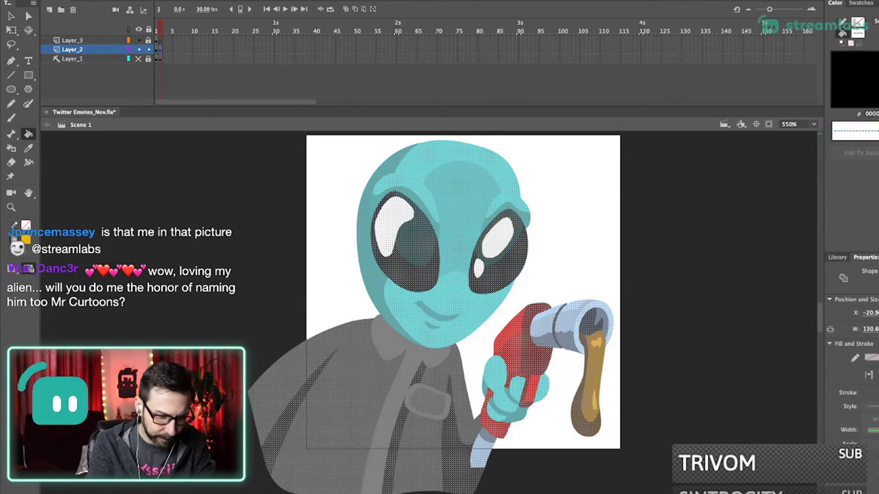
pyautogui.press('v')
pyautogui.press('Escape')
# - Check the outline-free alien at actual size and save the document
pyautogui.hotkey('ctrl', '1')
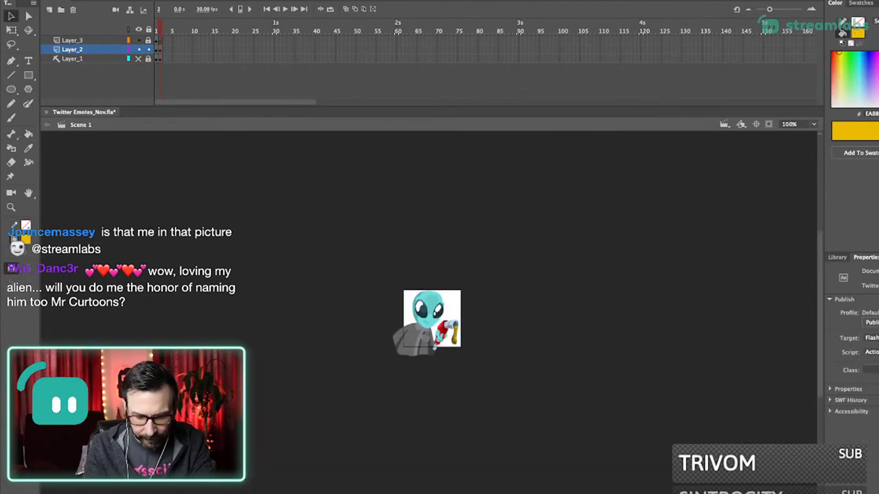
pyautogui.moveTo(403, 253); pyautogui.dragTo(452, 392)
pyautogui.hotkey('ctrl', 's')
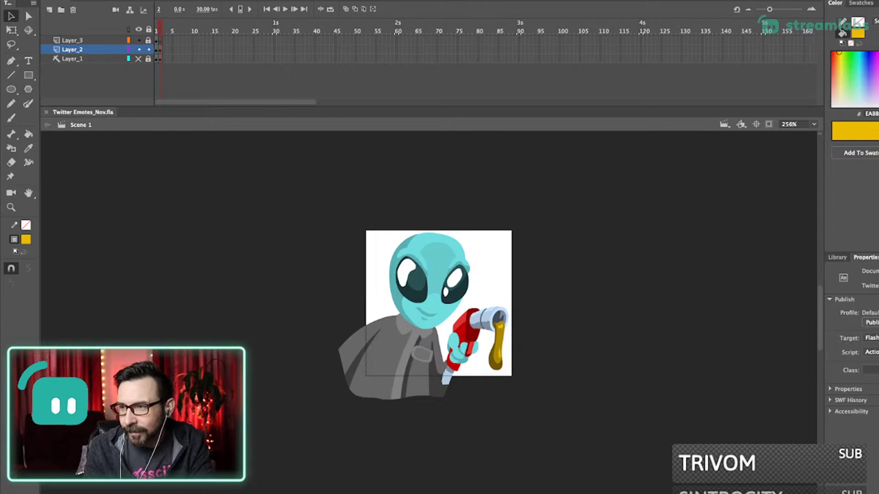
# - Bend the outer edge of the chest patch slightly inward with the Selection tool
pyautogui.scroll(2, 439, 291)
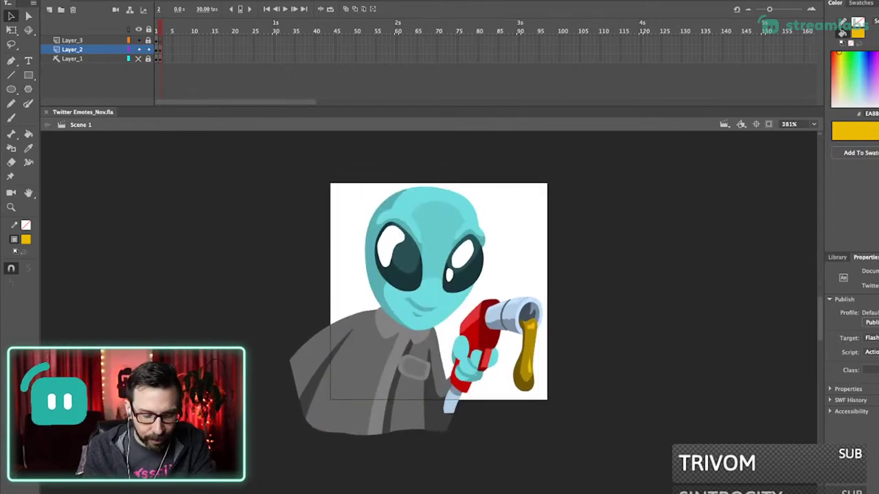
pyautogui.hotkey('shift', 'y')
pyautogui.scroll(2, 439, 291)
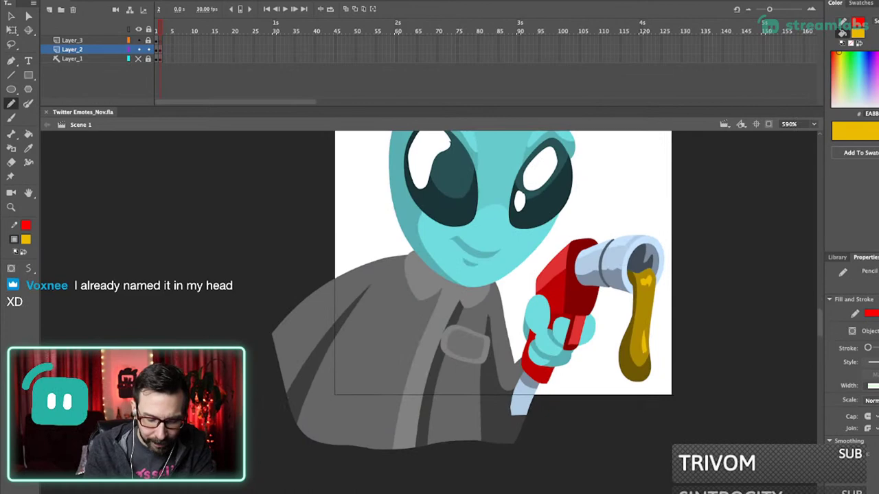
pyautogui.press('v')
pyautogui.moveTo(488, 350); pyautogui.dragTo(483, 351)
pyautogui.press('super+1')
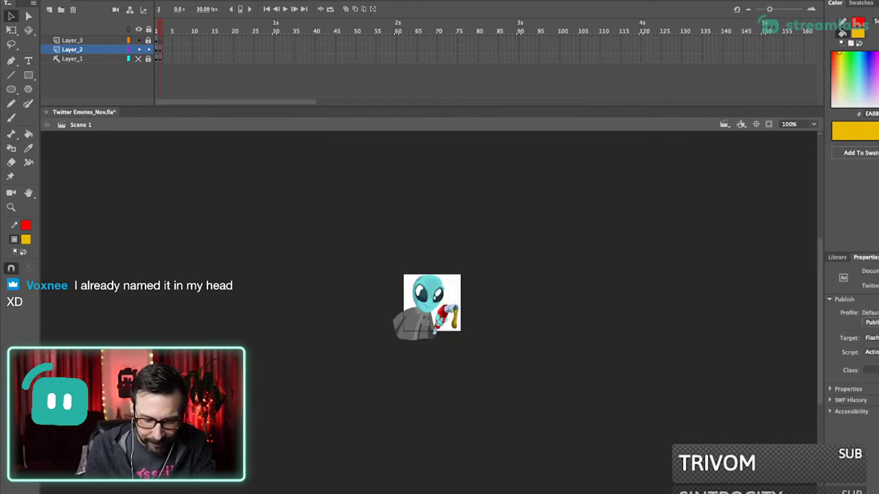
# - Sample the forehead's light teal and lighten it to a hex beginning AEFF for skin highlights
pyautogui.scroll(4, 429, 297)
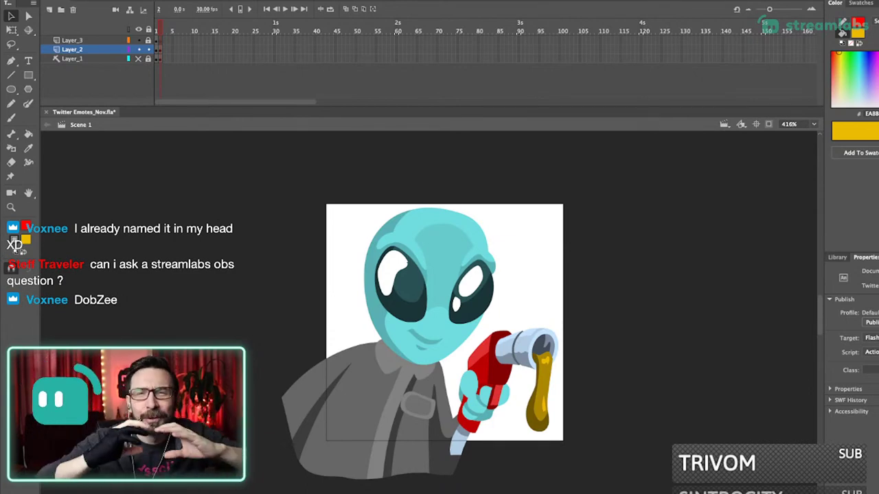
pyautogui.scroll(5, 489, 239)
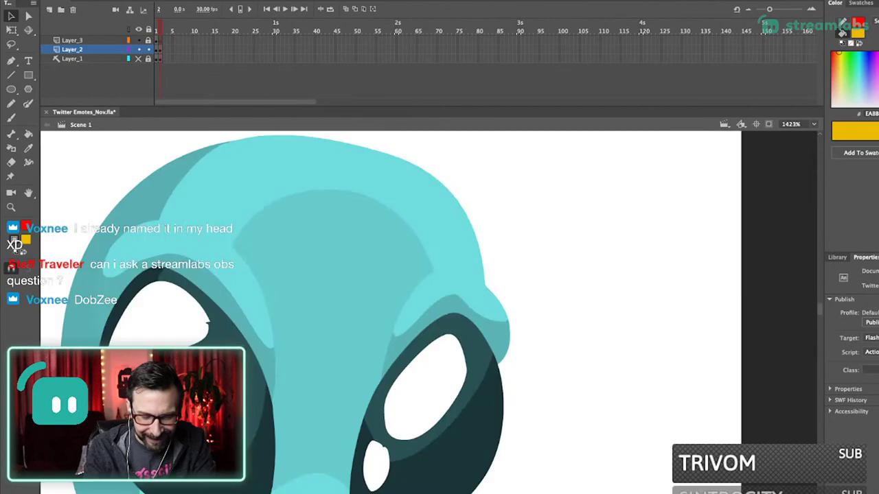
pyautogui.moveTo(456, 232); pyautogui.dragTo(460, 234)
pyautogui.press('super+z')
pyautogui.press('i')
pyautogui.click(456, 232)
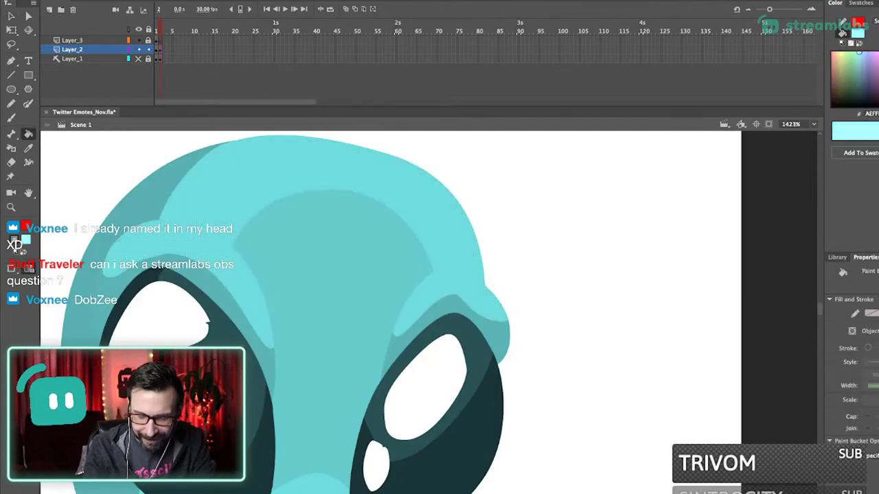
# - Paint a light teal highlight stroke on each of the alien's brow ridges with the Brush tool
pyautogui.press('b')
pyautogui.moveTo(440, 274)
pyautogui.mouseDown()
pyautogui.moveTo(451, 254)
pyautogui.moveTo(496, 270)
pyautogui.mouseUp()
pyautogui.press('super+z')
pyautogui.press('super+1')
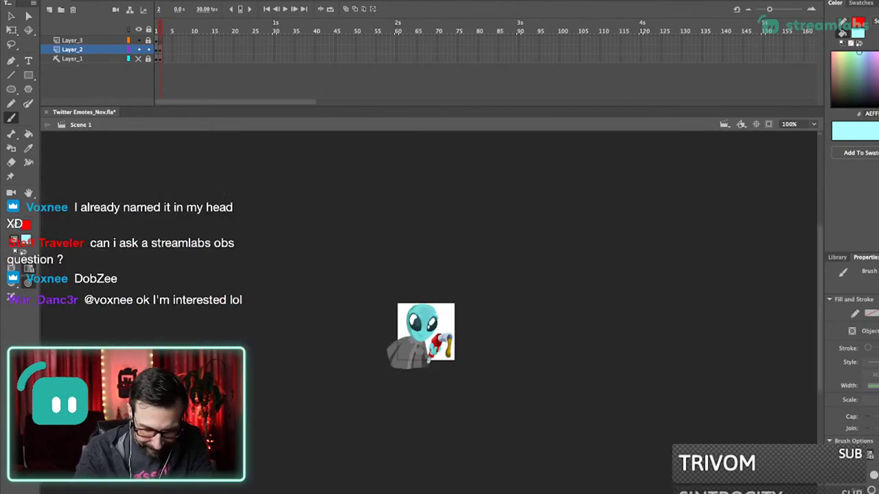
pyautogui.moveTo(393, 273); pyautogui.dragTo(461, 347)
pyautogui.moveTo(344, 260); pyautogui.dragTo(497, 412)
pyautogui.moveTo(359, 343)
pyautogui.mouseDown()
pyautogui.moveTo(339, 318)
pyautogui.moveTo(313, 312)
pyautogui.moveTo(364, 356)
pyautogui.moveTo(325, 318)
pyautogui.mouseUp()
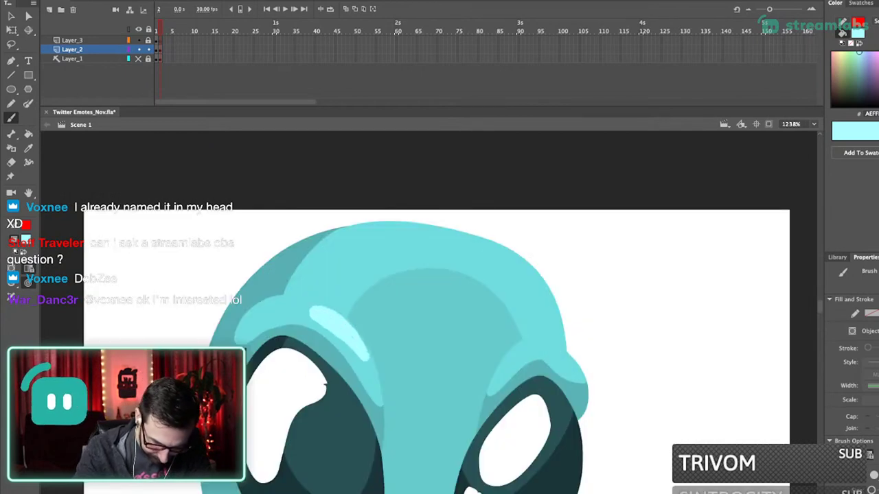
pyautogui.moveTo(541, 348); pyautogui.dragTo(564, 362)
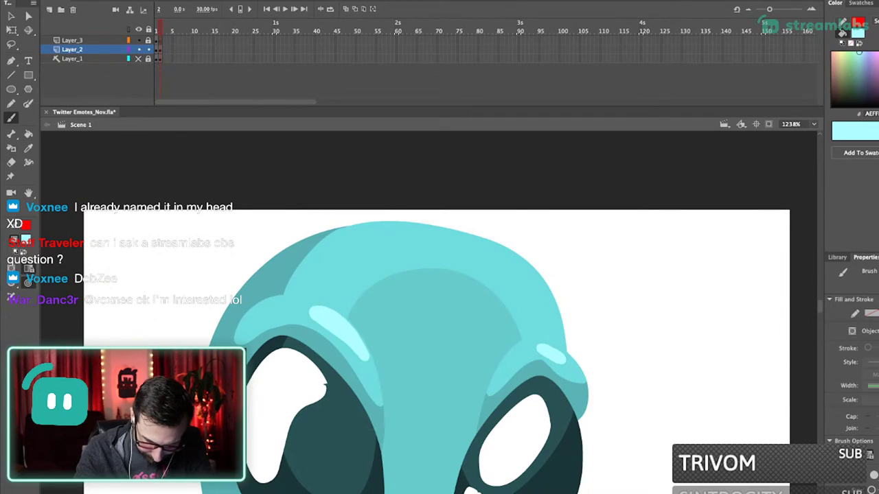
pyautogui.press('super+2')
pyautogui.press('super+4')
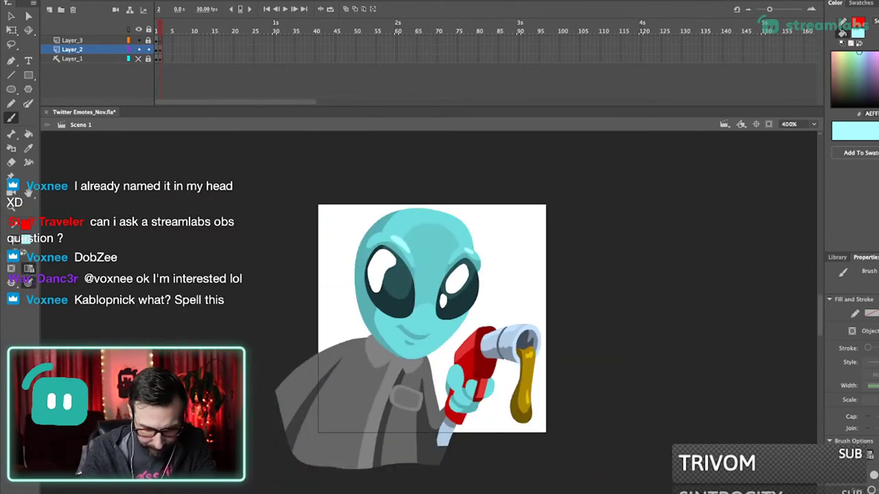
# - Brush a small light teal highlight between the eyes and a long curved one along the upper edge of the head
pyautogui.press('super+1')
pyautogui.press('super+3')
pyautogui.scroll(3, 441, 292)
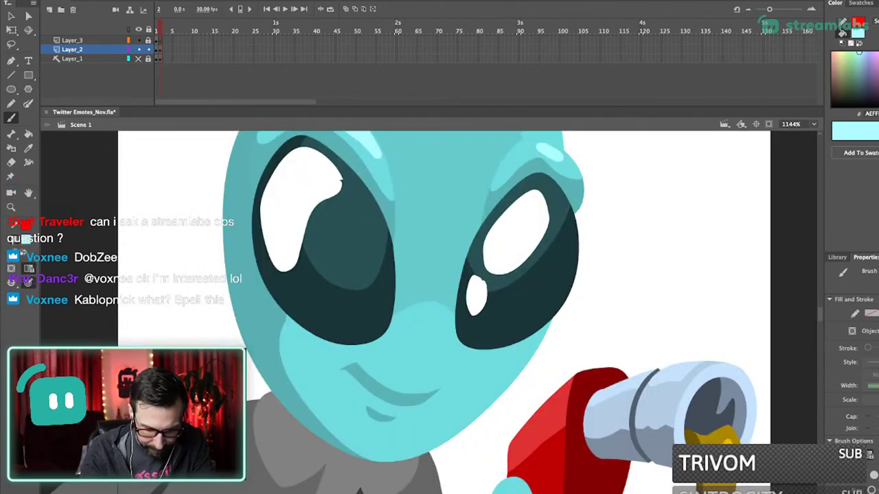
pyautogui.moveTo(420, 311); pyautogui.dragTo(445, 319)
pyautogui.scroll(-5, 432, 319)
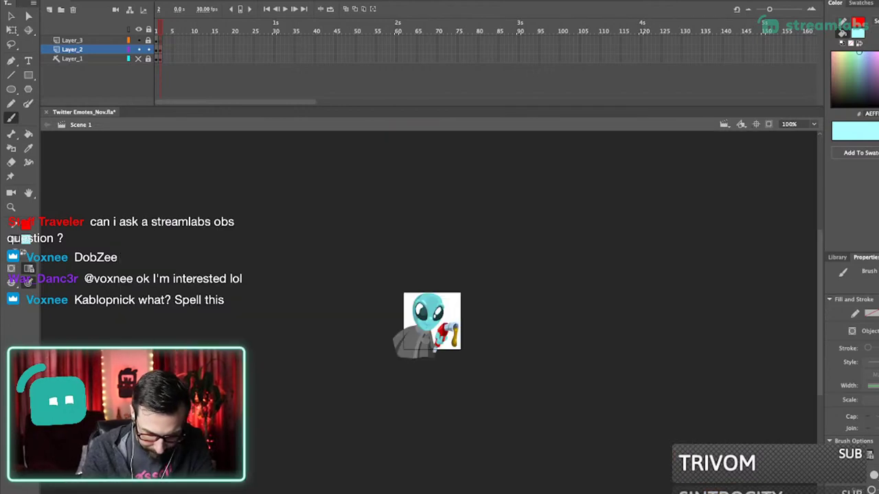
pyautogui.scroll(3, 432, 319)
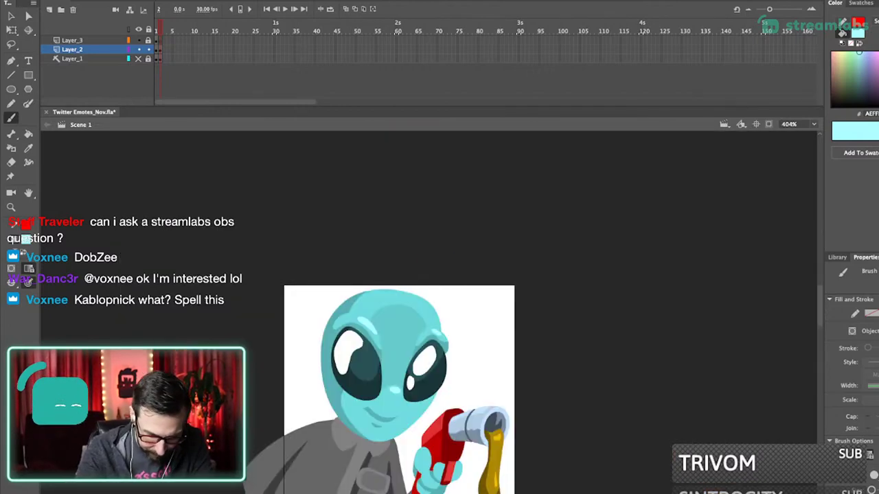
pyautogui.scroll(3, 441, 311)
pyautogui.moveTo(416, 340)
pyautogui.mouseDown()
pyautogui.moveTo(380, 290)
pyautogui.moveTo(306, 268)
pyautogui.mouseUp()
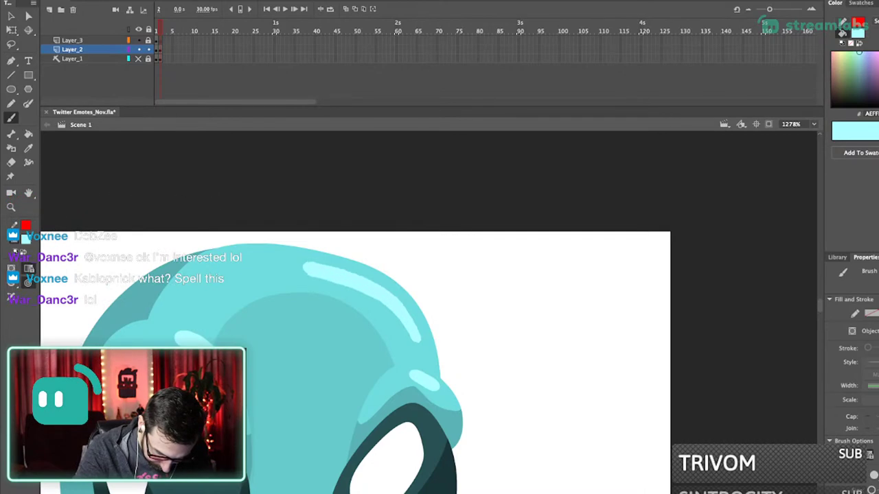
# - Set a pale blue fill colour based on the ray gun's muzzle rim
pyautogui.press('v')
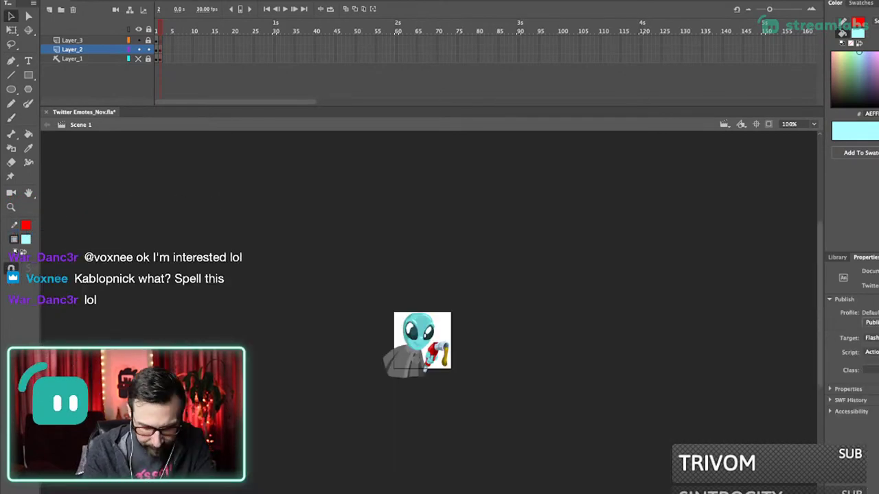
pyautogui.moveTo(408, 291); pyautogui.dragTo(459, 387)
pyautogui.moveTo(394, 288); pyautogui.dragTo(499, 403)
pyautogui.press('i')
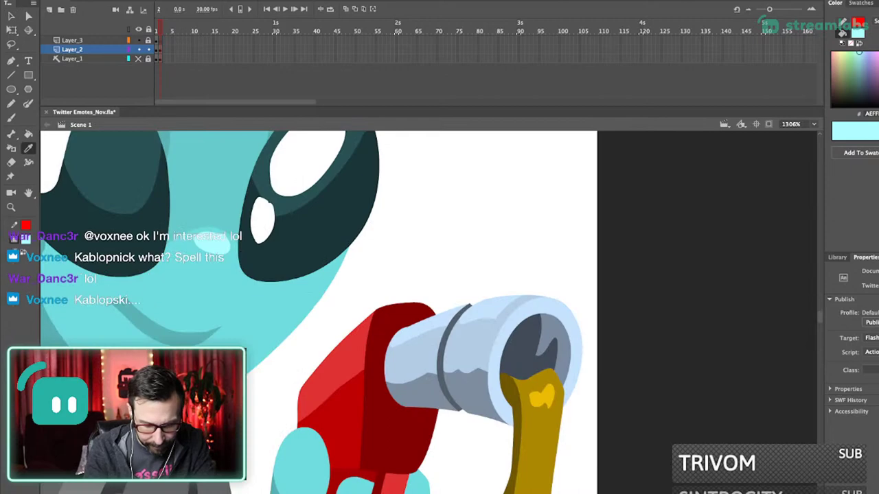
pyautogui.click(500, 336)
pyautogui.scroll(-8, 432, 318)
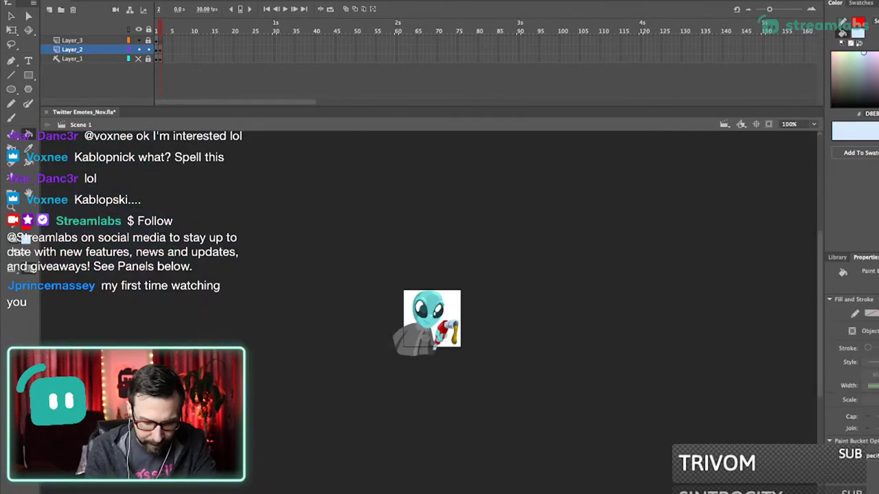
# - Draw a curved shading line across the alien's uppermost finger on the ray gun grip with the Pencil tool
pyautogui.scroll(8, 445, 335)
pyautogui.press('y')
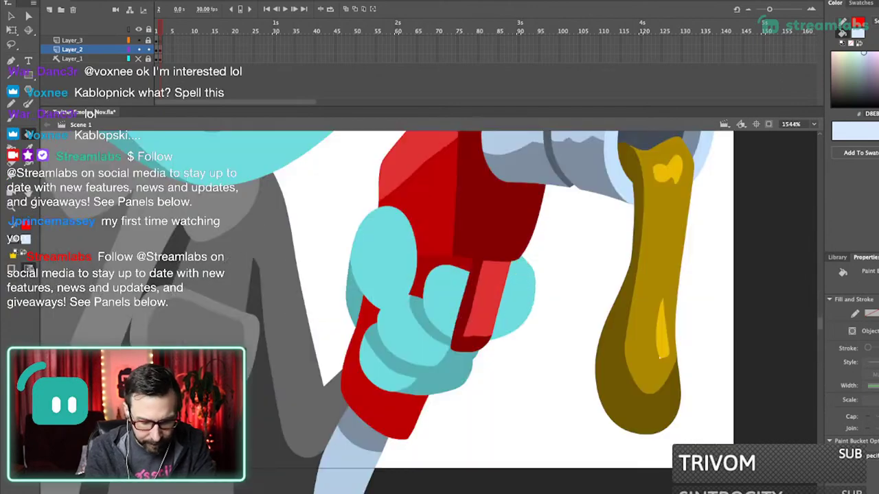
pyautogui.moveTo(374, 200)
pyautogui.mouseDown()
pyautogui.moveTo(392, 295)
pyautogui.moveTo(414, 277)
pyautogui.mouseUp()
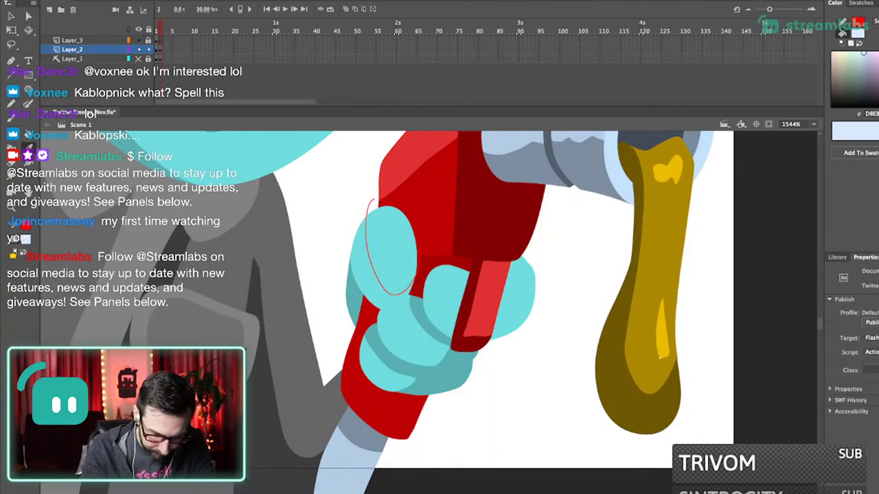
# - Fill the sketched area on the alien's uppermost finger with light teal and delete its red guide line
pyautogui.click(393, 254)
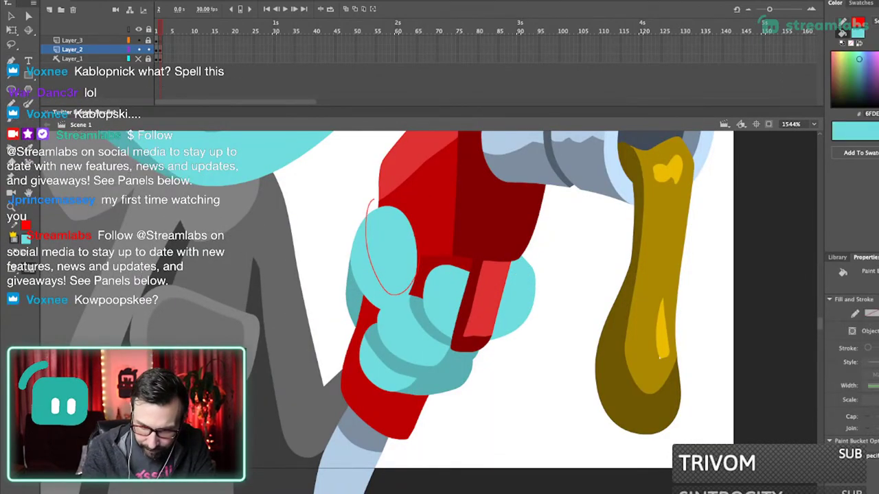
pyautogui.doubleClick(395, 294)
pyautogui.press('Delete')
pyautogui.hotkey('ctrl', '1')
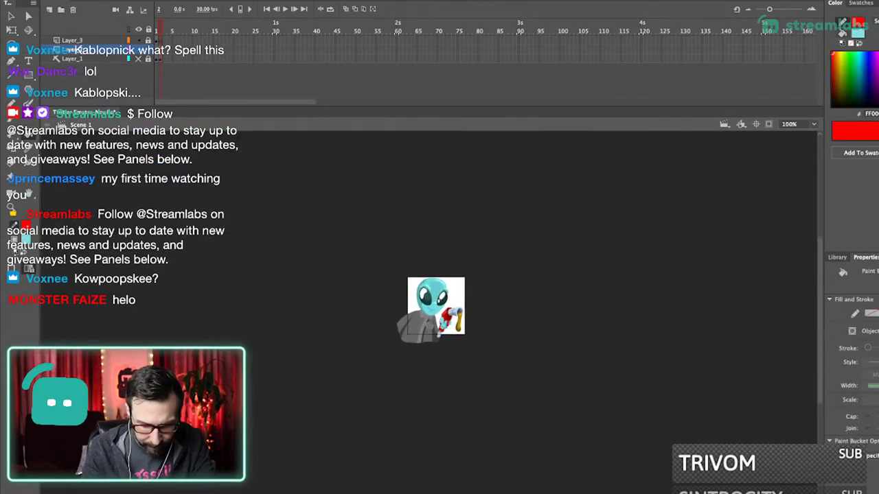
# - Sketch a curved sleeve edge running down from the gun hand, with a line crossing its lower end, using the Pencil tool
pyautogui.scroll(10, 441, 324)
pyautogui.hotkey('shift', 'y')
pyautogui.moveTo(456, 341); pyautogui.dragTo(441, 422)
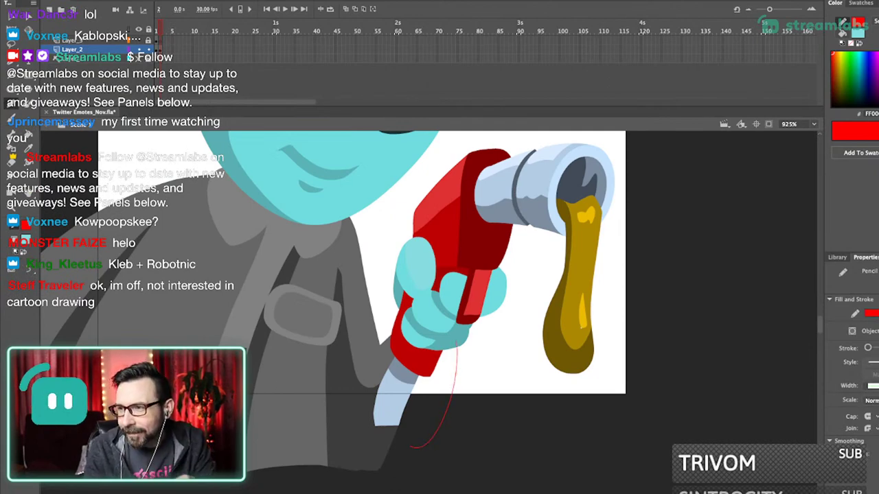
pyautogui.moveTo(411, 447); pyautogui.dragTo(441, 432)
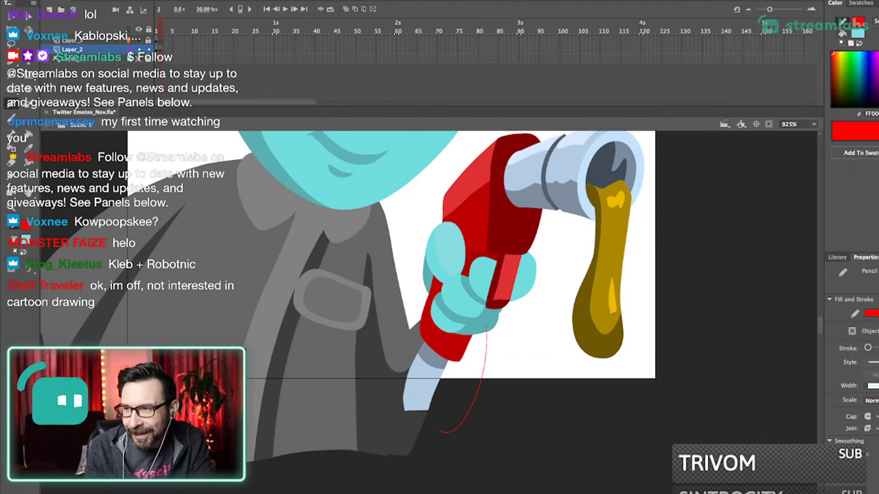
pyautogui.moveTo(440, 432); pyautogui.dragTo(452, 424)
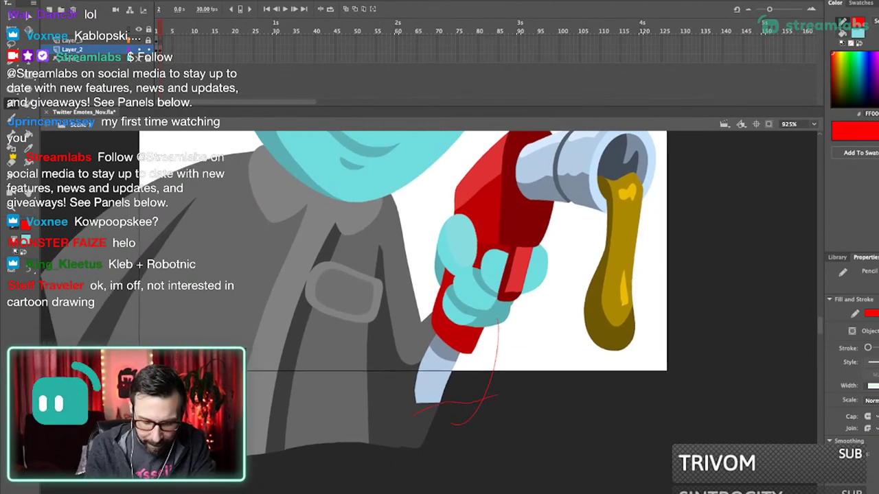
# - Fill the enclosed sleeve area beside the gun handle with the jacket's dark grey and delete the red guide lines
pyautogui.press('i')
pyautogui.click(354, 392)
pyautogui.click(472, 375)
pyautogui.keyDown('super'); pyautogui.doubleClick(493, 375); pyautogui.keyUp('super')
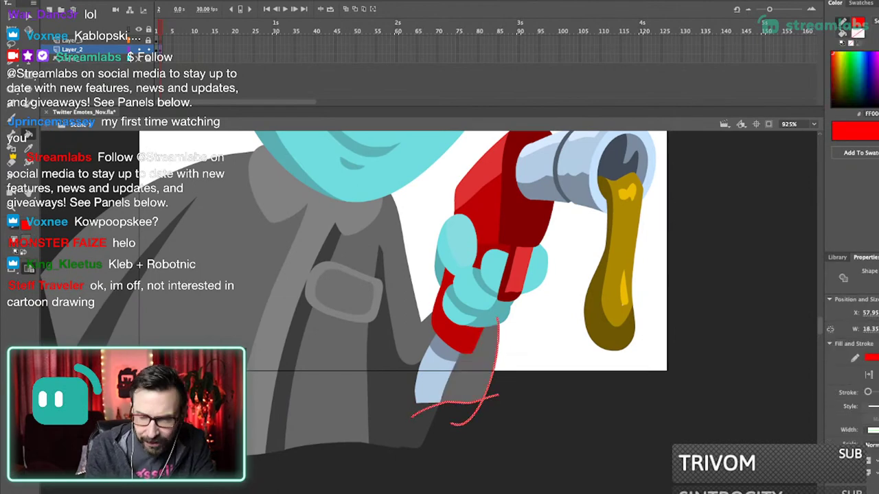
pyautogui.press('Delete')
# - Save the emote file
pyautogui.press('super+3')
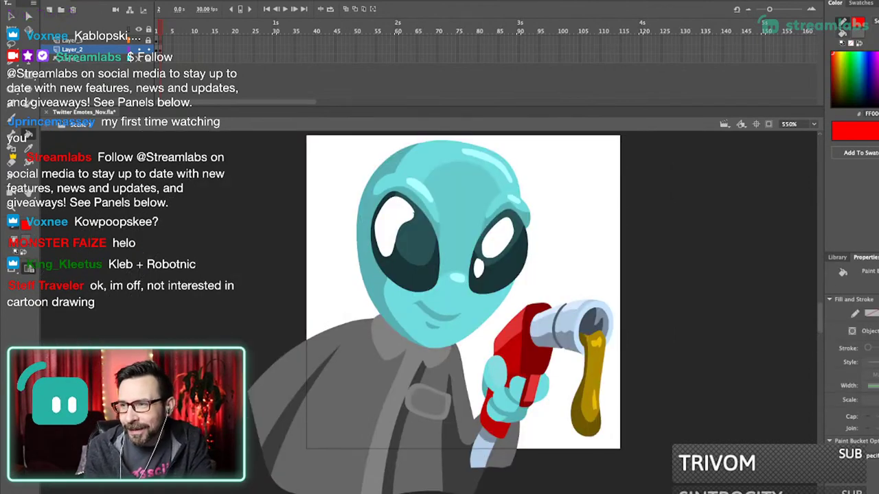
pyautogui.scroll(2, 527, 323)
pyautogui.press('super+s')
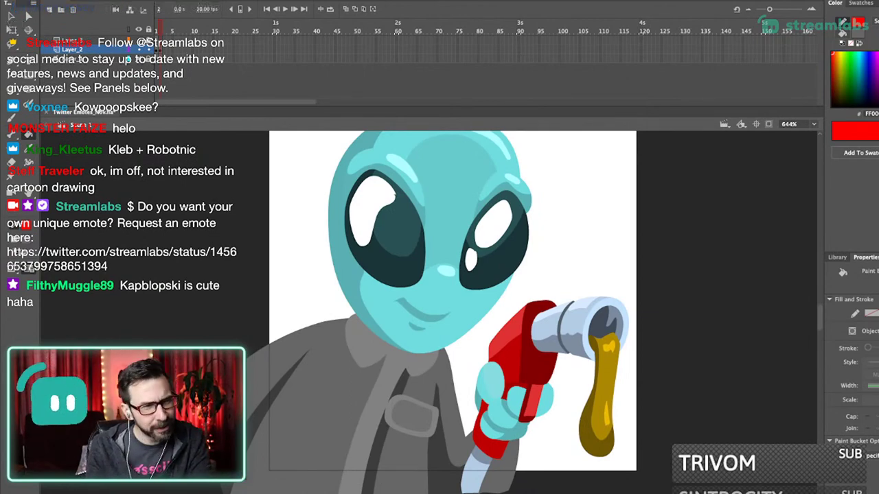
pyautogui.scroll(-1, 522, 316)
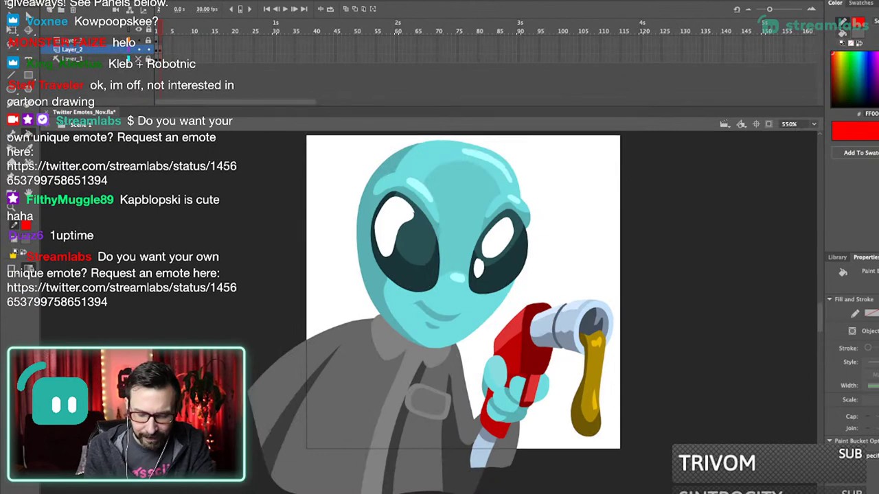
# - Extend the lower yellow highlight of the dripping goo downward with the Brush tool, in the highlight's own colour
pyautogui.moveTo(532, 334); pyautogui.dragTo(613, 467)
pyautogui.press('v')
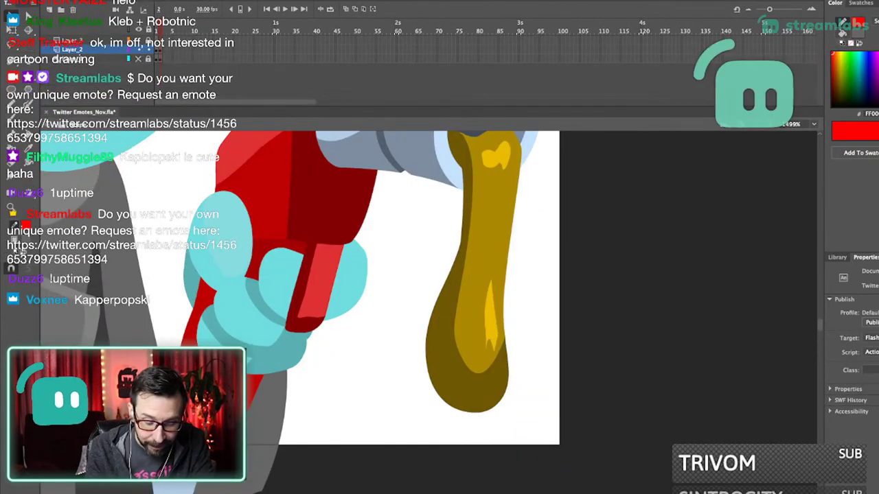
pyautogui.moveTo(398, 289); pyautogui.dragTo(435, 311)
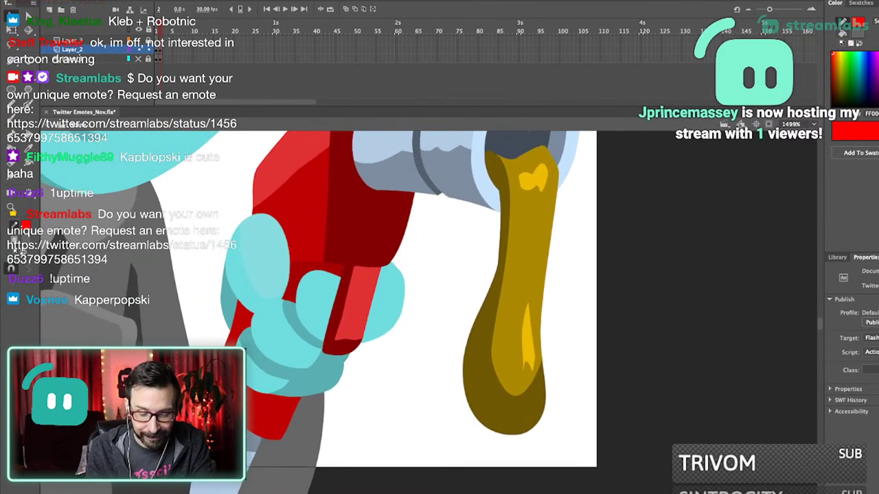
pyautogui.press('i')
pyautogui.click(527, 343)
pyautogui.press('b')
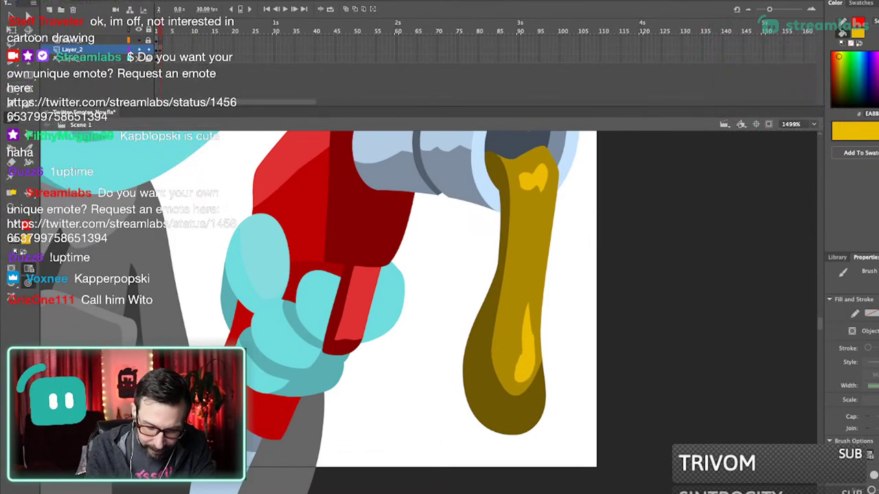
# - Smooth the shape of the lower yellow highlight on the goo drip
pyautogui.press('v')
pyautogui.click(524, 362)
pyautogui.press('v')
pyautogui.click(29, 268)
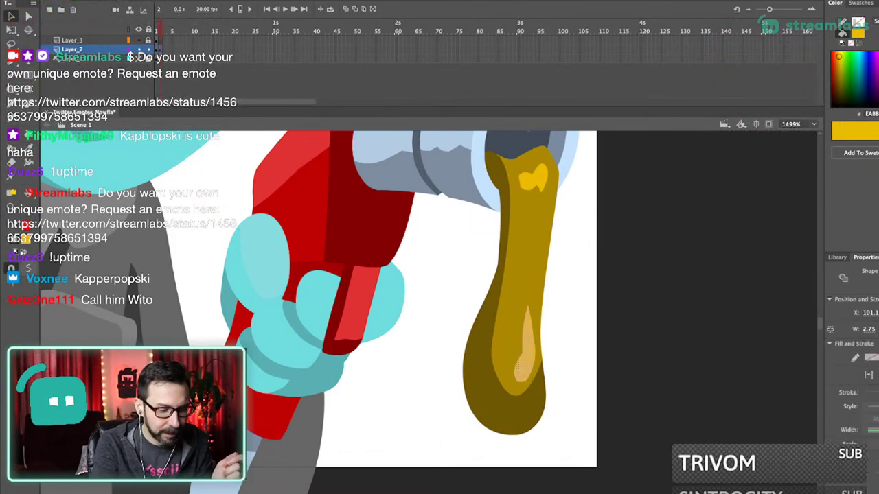
pyautogui.press('Escape')
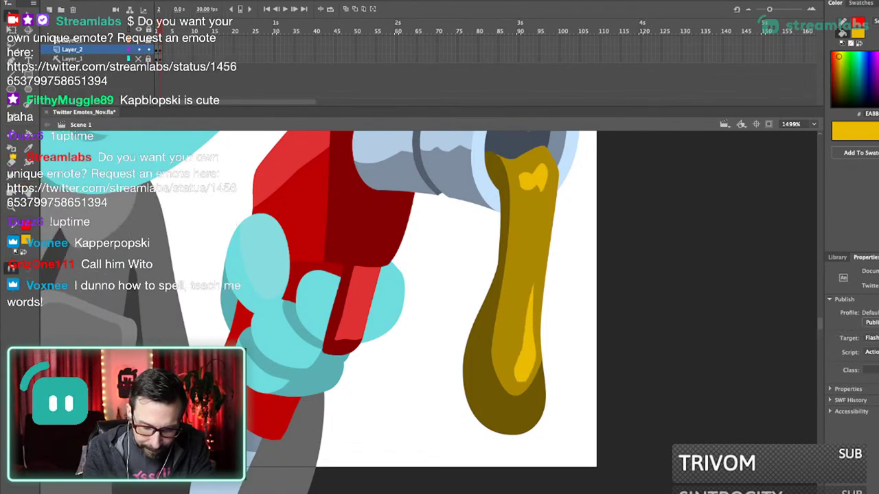
# - Group the whole alien artwork and open a duplicate of the group for editing
pyautogui.hotkey('ctrl', '1')
pyautogui.moveTo(404, 232); pyautogui.dragTo(469, 381)
pyautogui.hotkey('ctrl', 'a')
pyautogui.hotkey('ctrl', 'g')
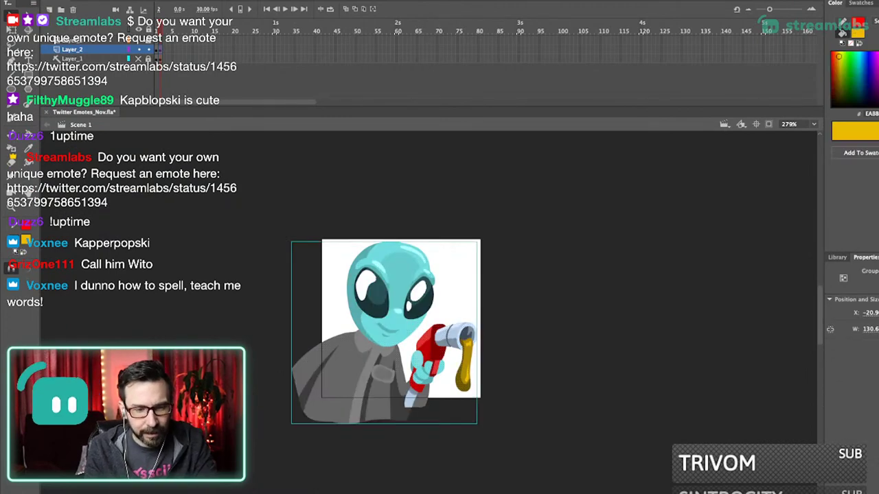
pyautogui.hotkey('ctrl', 'e')
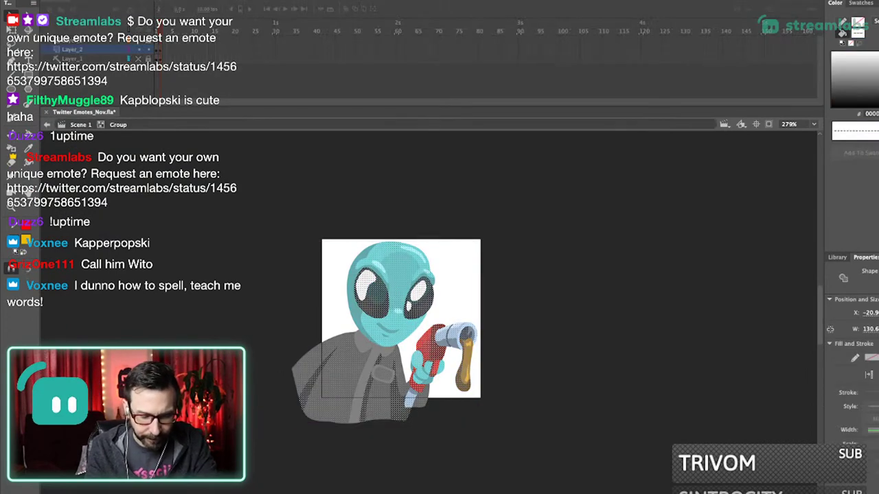
# - Recolour the whole copy with the eyes' dark teal and add a thick outline stroke in the same colour
pyautogui.press('i')
pyautogui.click(377, 296)
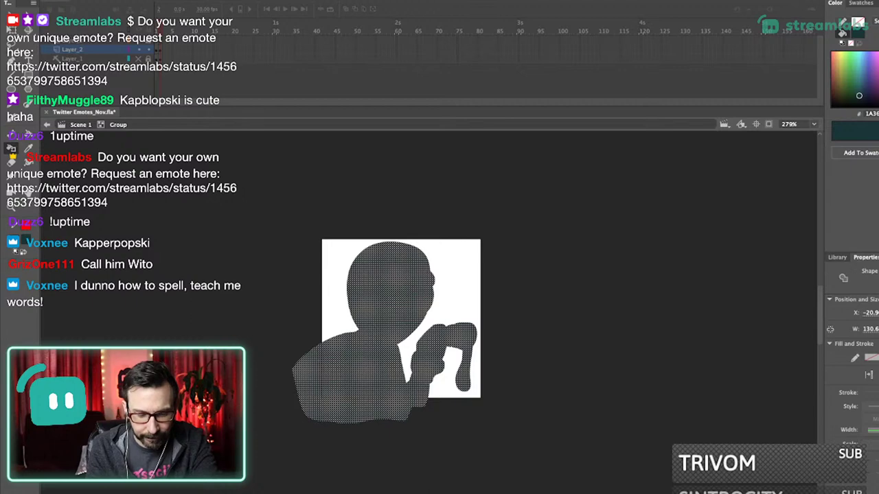
pyautogui.press('s')
pyautogui.click(384, 302)
pyautogui.press('super+a')
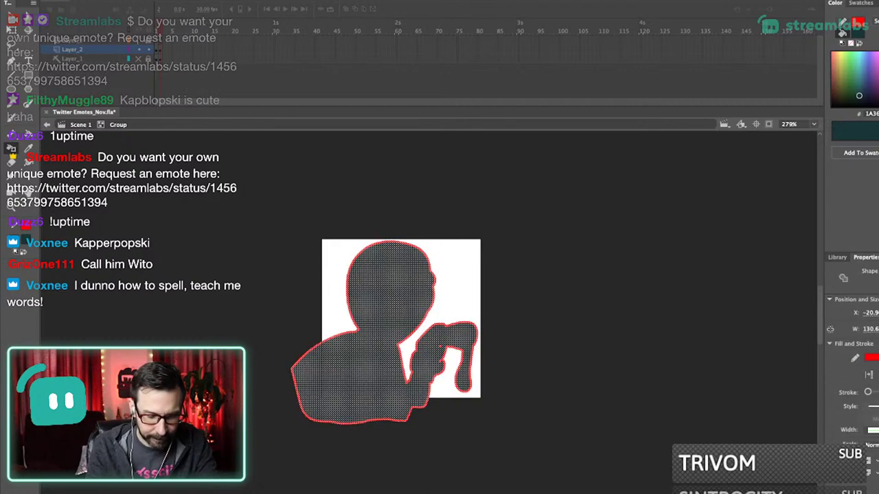
pyautogui.moveTo(868, 392); pyautogui.dragTo(869, 392)
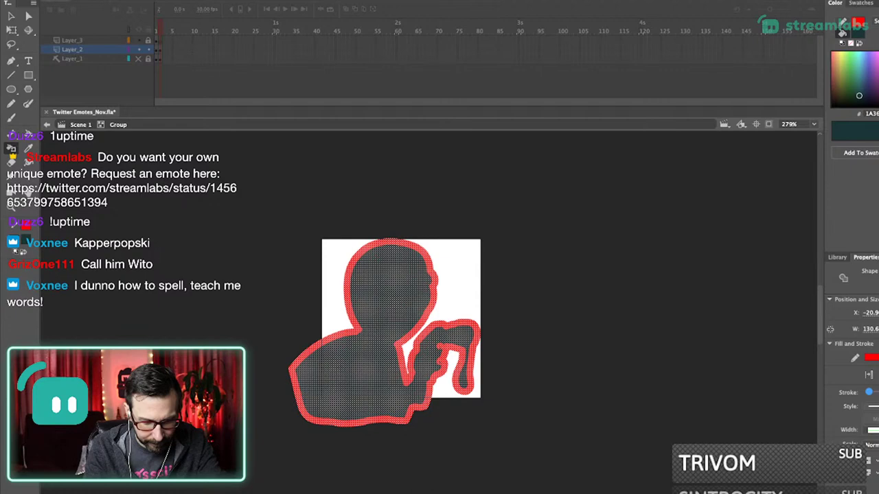
pyautogui.click(872, 357)
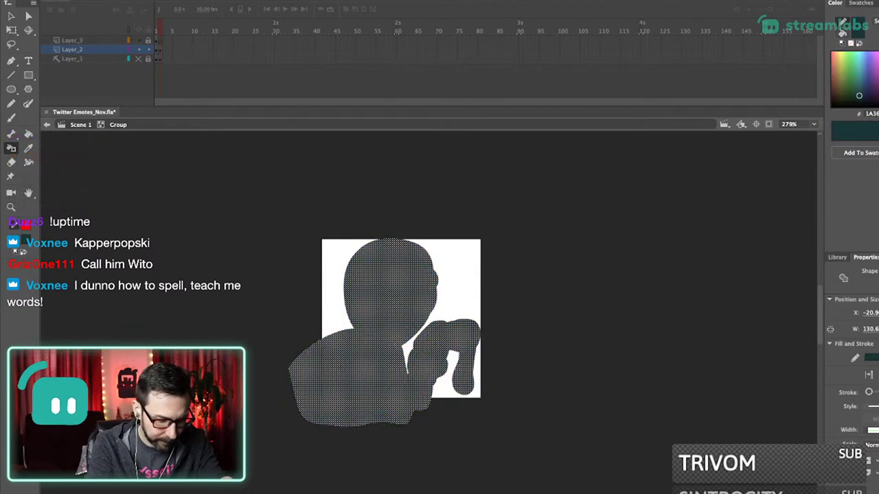
# - Leave the group and send the dark teal silhouette behind the coloured alien as its outline
pyautogui.press('v')
pyautogui.press('Escape')
pyautogui.press('super+e')
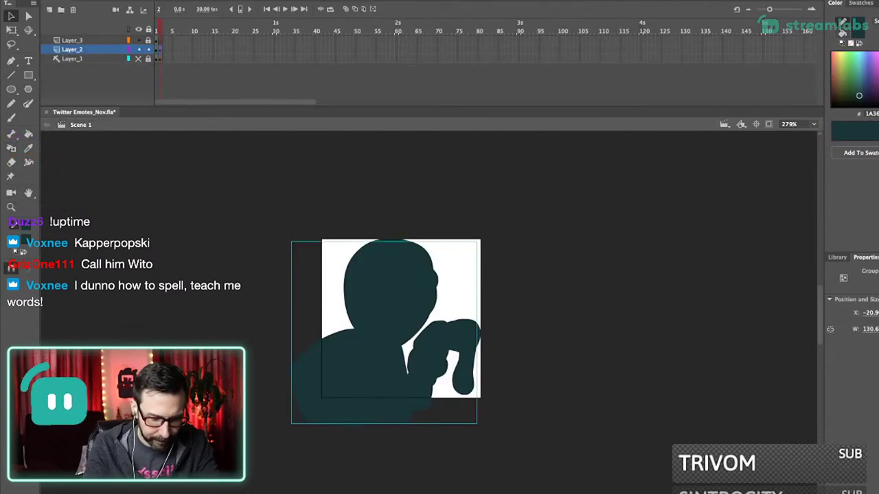
pyautogui.press('super+shift+Down')
pyautogui.press('super+2')
pyautogui.press('super+1')
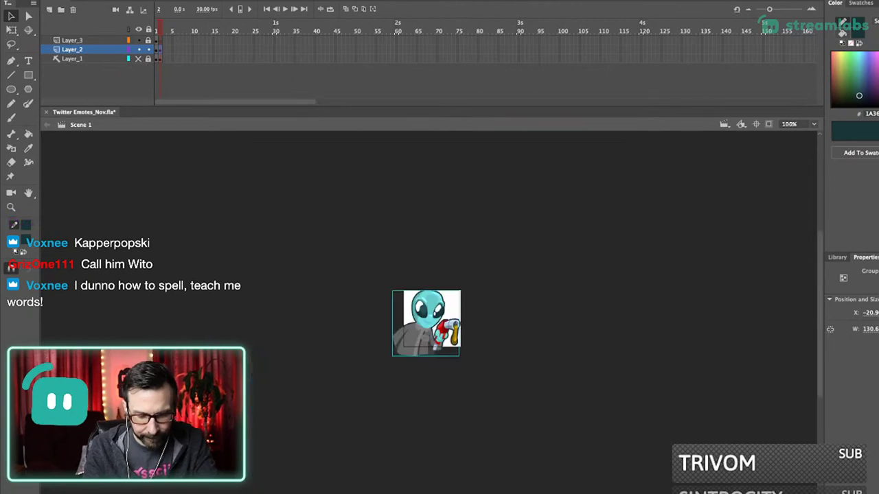
pyautogui.press('Escape')
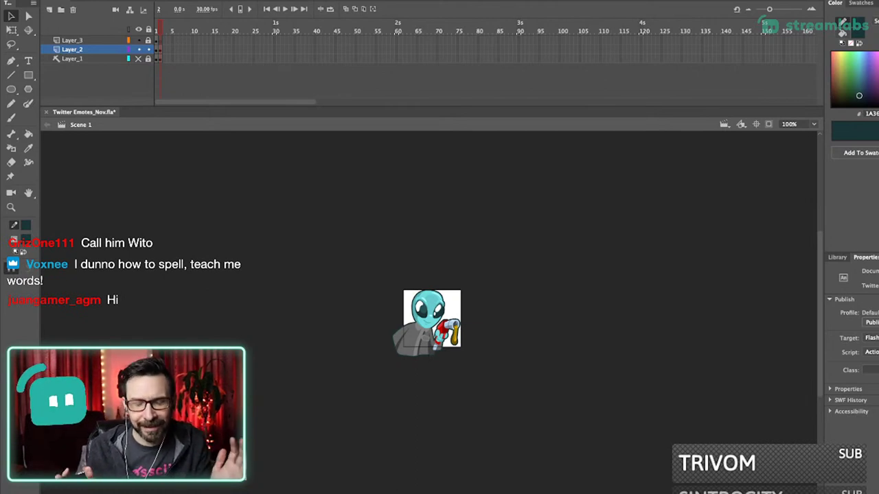
# - Nudge the alien together with its outline slightly left and down on the canvas
pyautogui.scroll(10, 454, 358)
pyautogui.press('super+1')
pyautogui.scroll(5, 414, 266)
pyautogui.moveTo(357, 202); pyautogui.dragTo(474, 348)
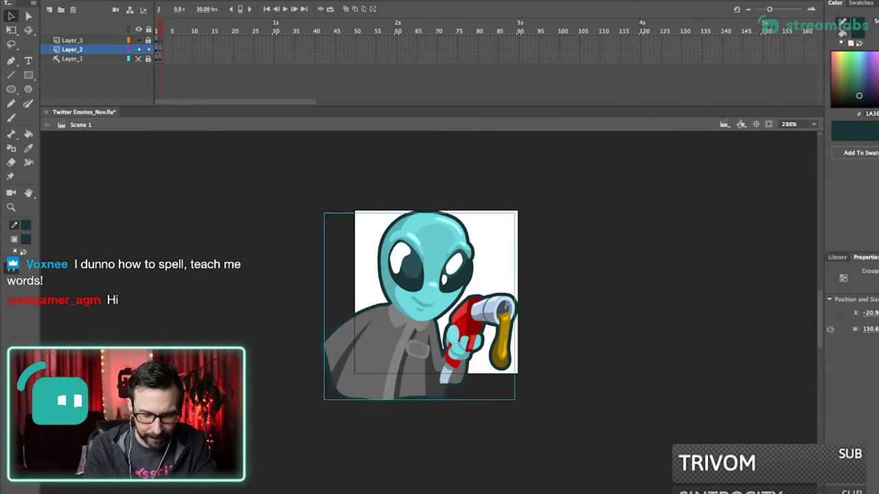
pyautogui.press('Left')
pyautogui.press('Left')
pyautogui.press('Left')
pyautogui.press('Left')
pyautogui.press('Left')
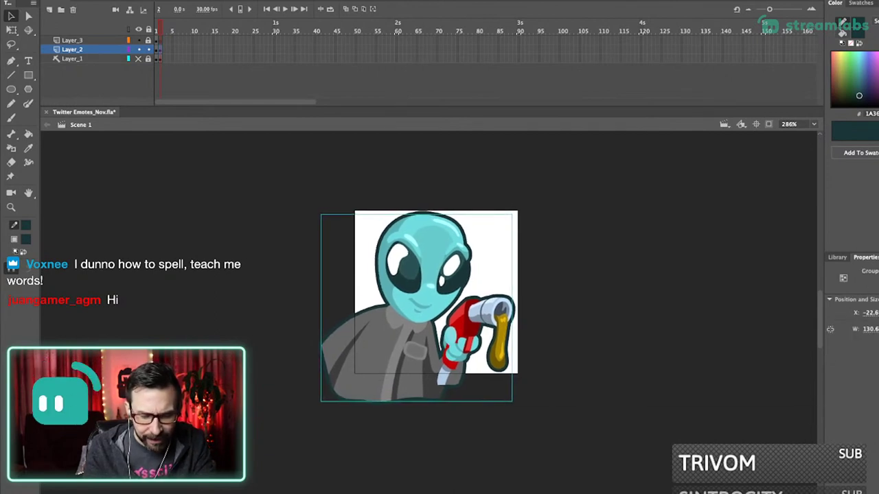
pyautogui.press('Up')
pyautogui.press('Down')
pyautogui.click(441, 193)
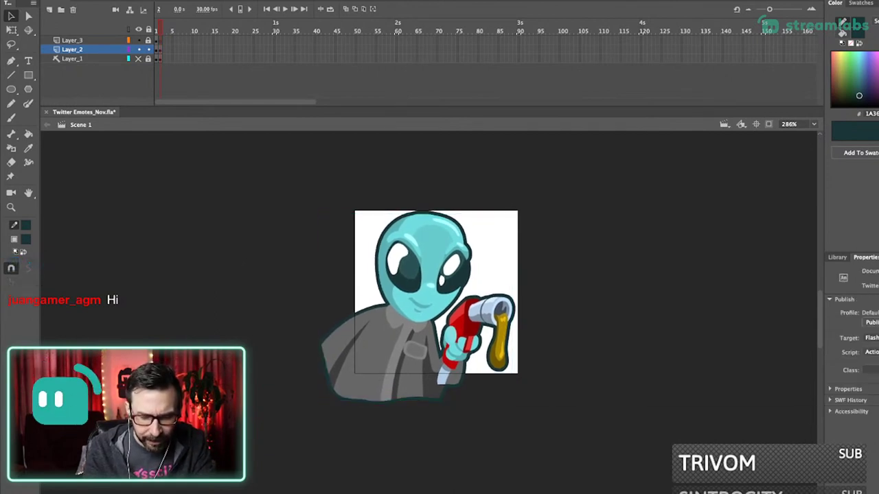
# - Nudge only the dark silhouette slightly left to thicken the outline on that side of the alien
pyautogui.moveTo(440, 196); pyautogui.dragTo(478, 365)
pyautogui.click(371, 288)
pyautogui.press('Left')
pyautogui.press('Left')
pyautogui.press('Left')
pyautogui.press('Left')
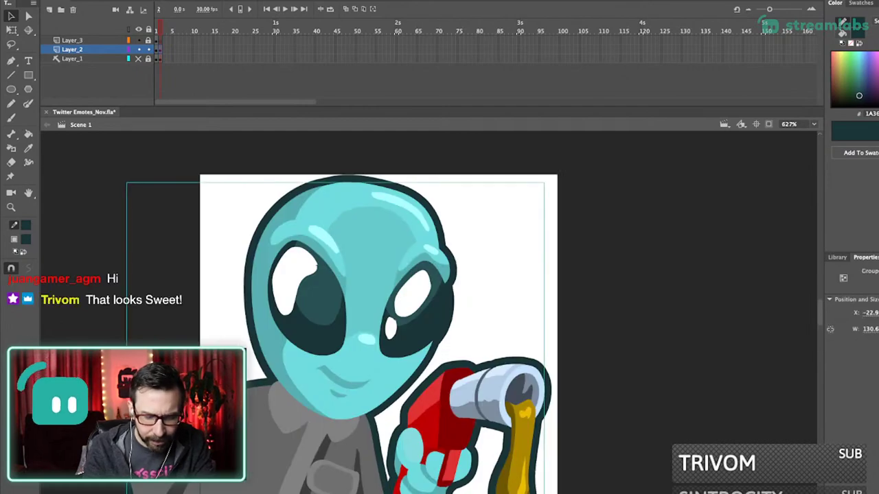
pyautogui.press('Left')
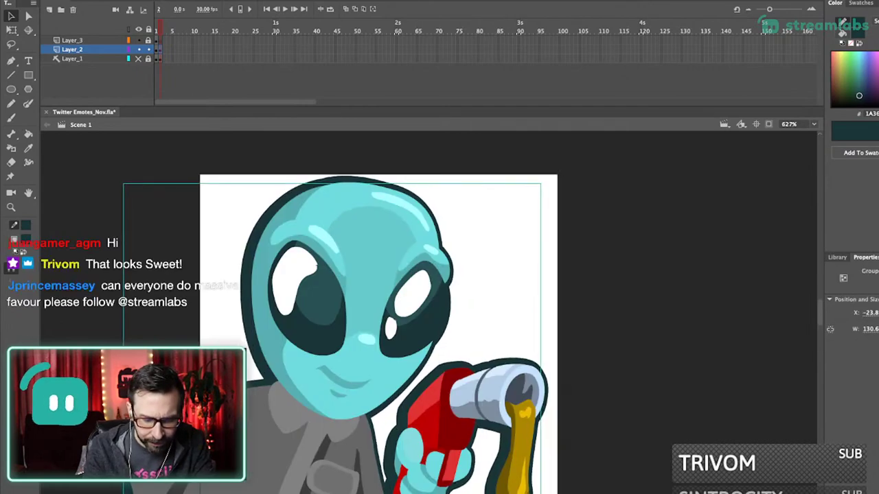
# - Select both the alien and its silhouette and nudge them slightly right on the canvas
pyautogui.press('super+3')
pyautogui.click(652, 257)
pyautogui.moveTo(651, 256); pyautogui.dragTo(464, 353)
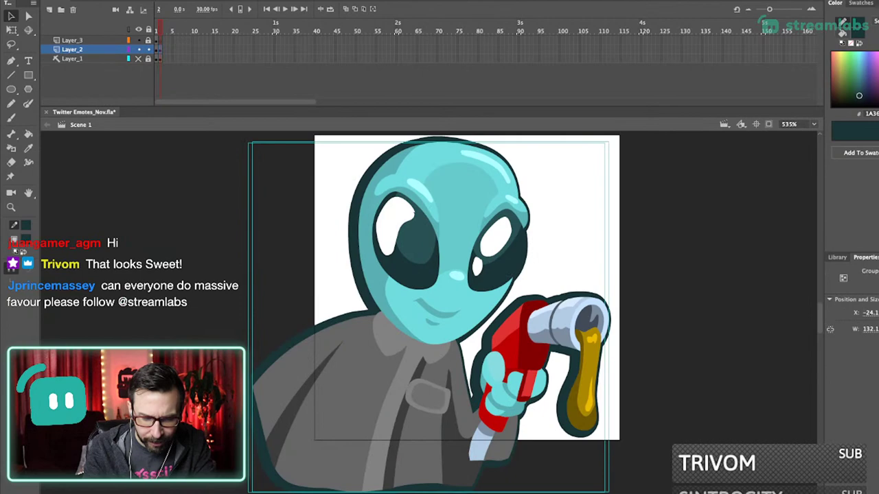
pyautogui.press('Right')
pyautogui.press('Right')
pyautogui.press('Right')
pyautogui.press('Right')
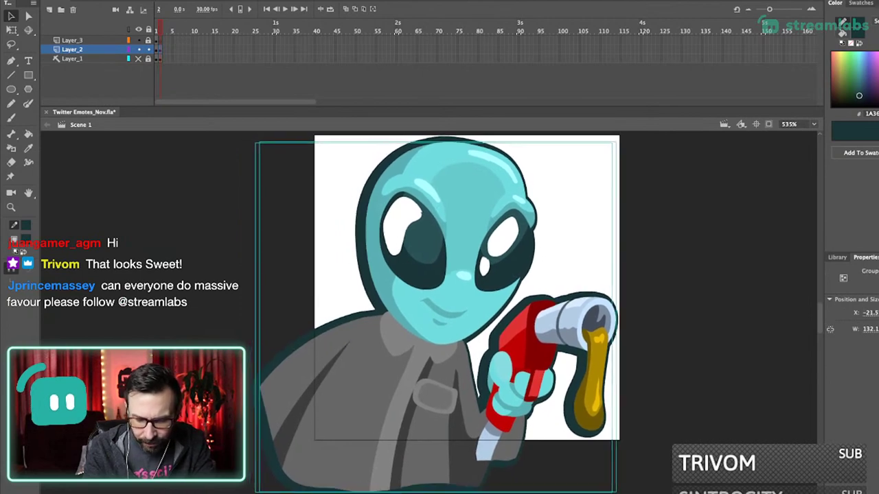
pyautogui.press('Left')
pyautogui.press('super+1')
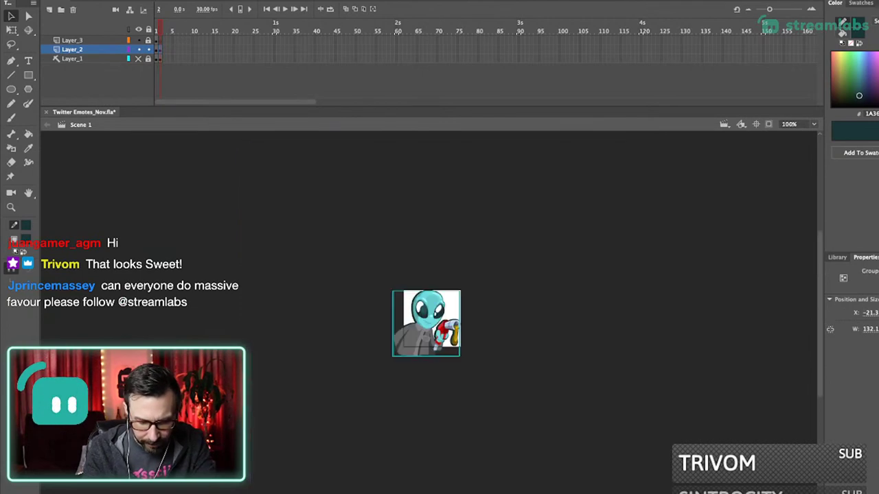
# - Open the coloured alien group for editing and set a darker teal as the fill colour
pyautogui.click(416, 265)
pyautogui.moveTo(416, 265); pyautogui.dragTo(467, 402)
pyautogui.moveTo(343, 237); pyautogui.dragTo(474, 383)
pyautogui.doubleClick(419, 295)
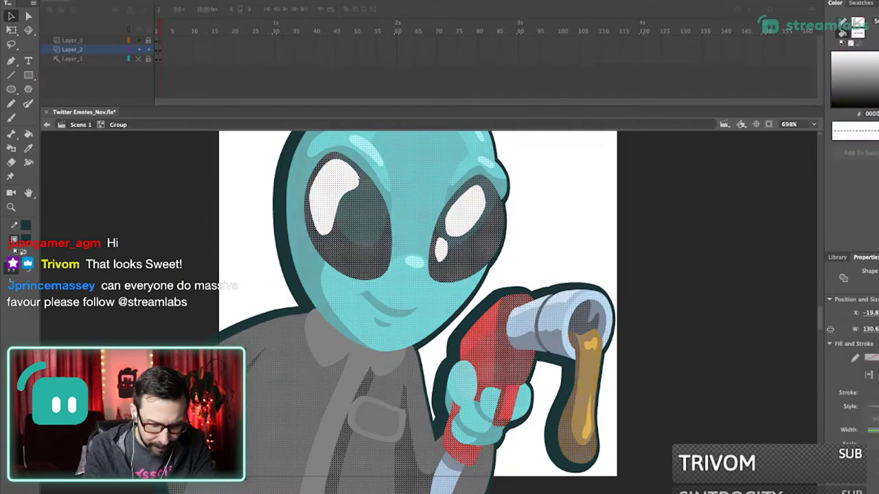
pyautogui.press('Escape')
pyautogui.moveTo(343, 228); pyautogui.dragTo(485, 393)
pyautogui.press('i')
pyautogui.click(421, 179)
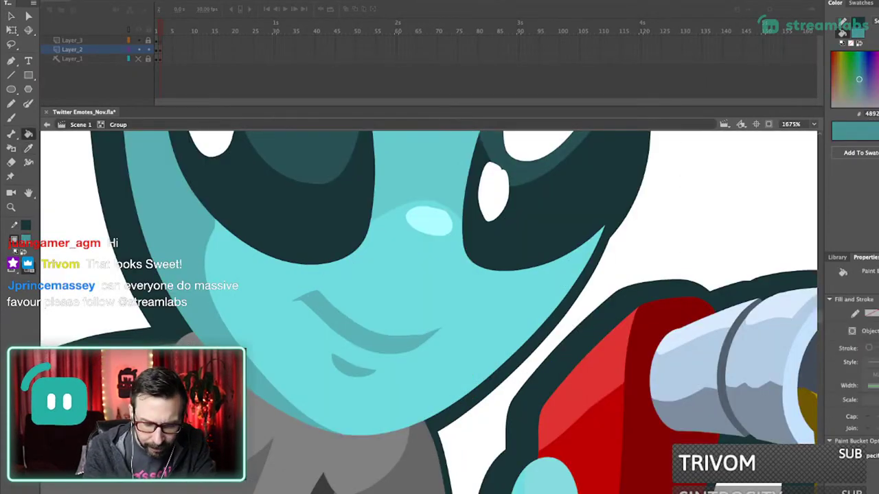
# - Apply the darker teal fill to the shaded strip along the side of the alien's head with the Paint Bucket tool
pyautogui.hotkey('ctrl', '1')
pyautogui.moveTo(364, 245); pyautogui.dragTo(507, 388)
pyautogui.moveTo(323, 243); pyautogui.dragTo(453, 386)
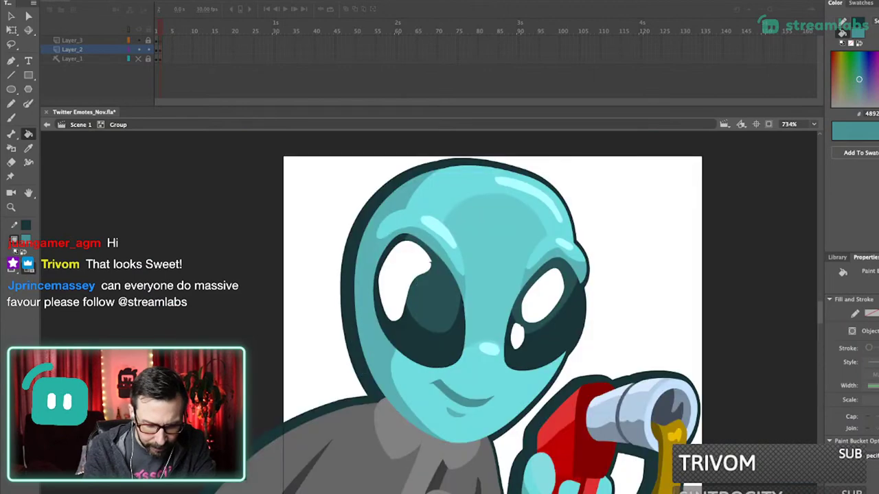
pyautogui.click(365, 292)
pyautogui.hotkey('ctrl', '1')
pyautogui.scroll(5, 442, 350)
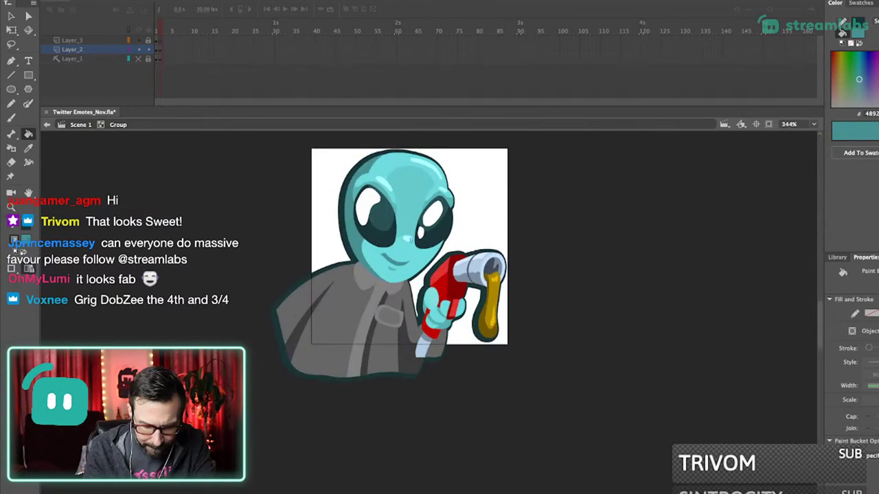
# - Open the alien group for editing and letter "GRiG" in teal on the jacket's chest patch with the Brush tool
pyautogui.hotkey('ctrl', '1')
pyautogui.scroll(3, 432, 320)
pyautogui.hotkey('ctrl', '1')
pyautogui.scroll(5, 430, 311)
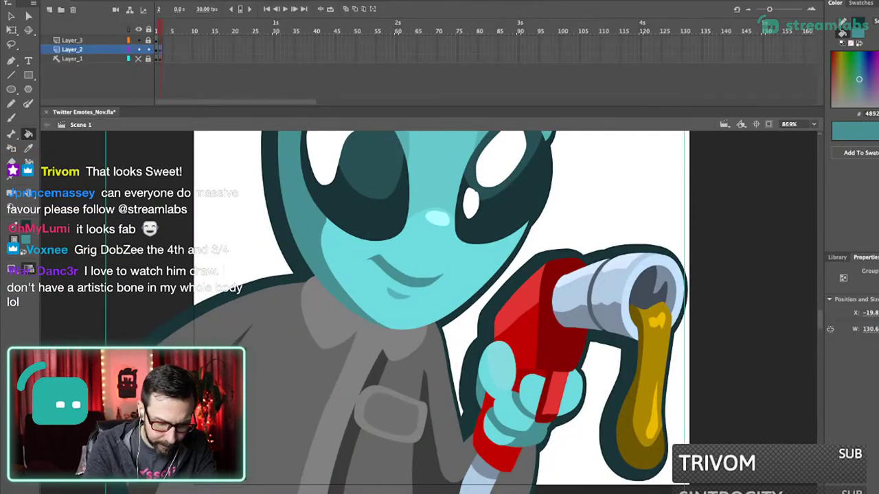
pyautogui.doubleClick(377, 370)
pyautogui.press('i')
pyautogui.scroll(2, 377, 370)
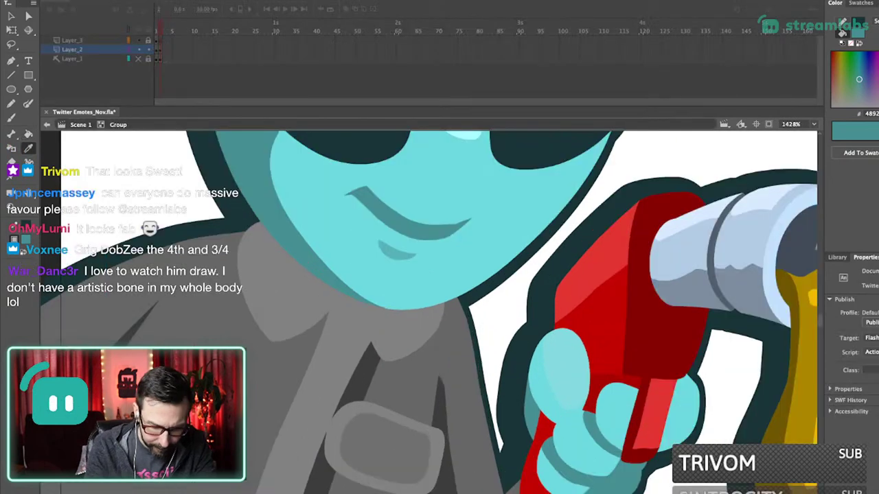
pyautogui.scroll(2, 377, 412)
pyautogui.press('b')
pyautogui.moveTo(399, 316)
pyautogui.mouseDown()
pyautogui.moveTo(381, 326)
pyautogui.moveTo(383, 361)
pyautogui.mouseUp()
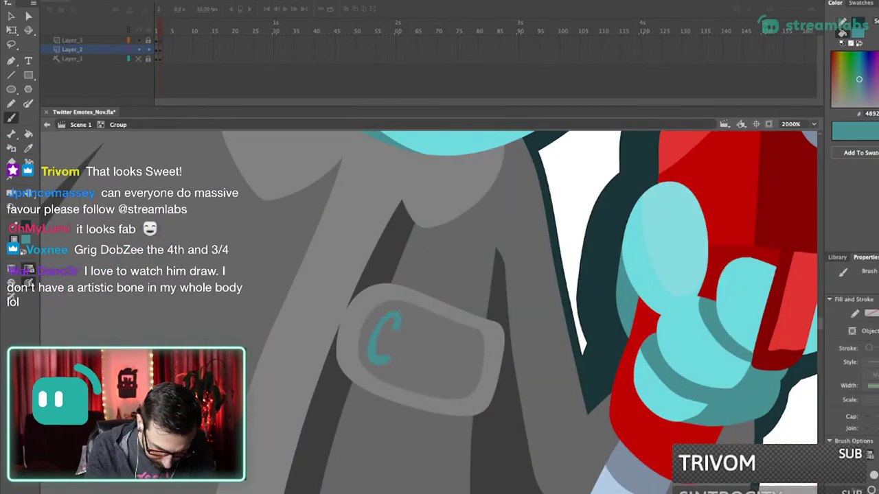
pyautogui.moveTo(401, 325)
pyautogui.mouseDown()
pyautogui.moveTo(397, 370)
pyautogui.moveTo(408, 350)
pyautogui.moveTo(421, 393)
pyautogui.mouseUp()
pyautogui.moveTo(439, 347); pyautogui.dragTo(432, 373)
pyautogui.click(441, 333)
pyautogui.moveTo(465, 337)
pyautogui.mouseDown()
pyautogui.moveTo(461, 376)
pyautogui.moveTo(475, 364)
pyautogui.mouseUp()
# - Examine the finished alien emote at actual size and enlarged, and exit its group
pyautogui.press('super+2')
pyautogui.press('super+1')
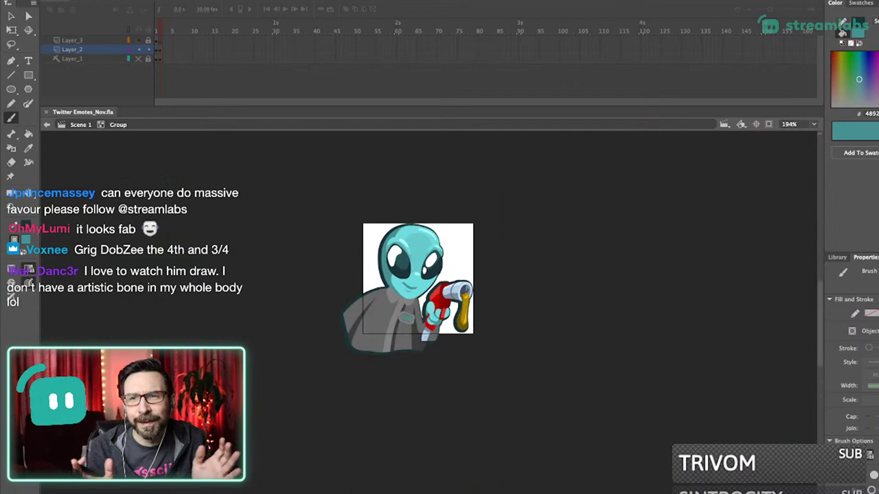
pyautogui.scroll(3, 411, 274)
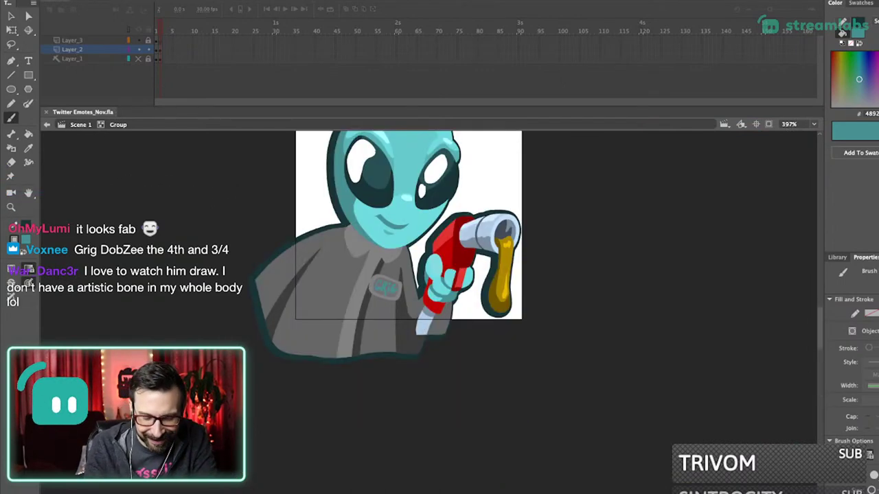
pyautogui.scroll(3, 447, 215)
pyautogui.press('super+1')
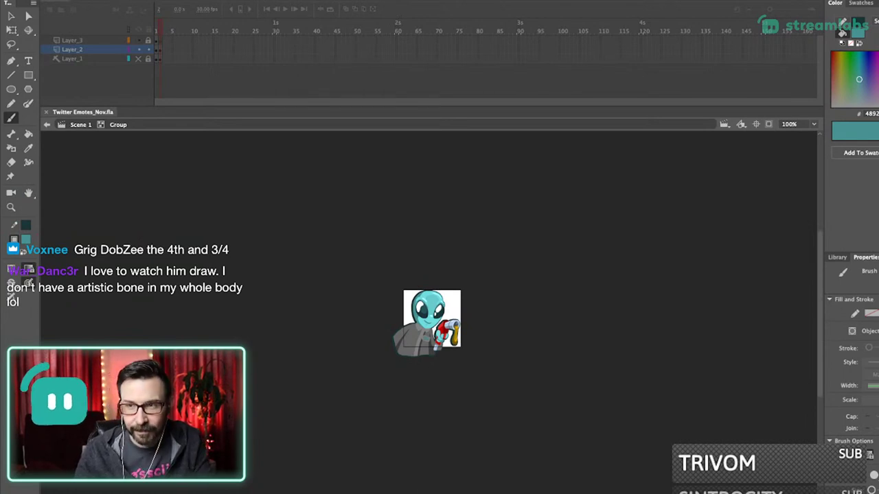
pyautogui.scroll(5, 440, 326)
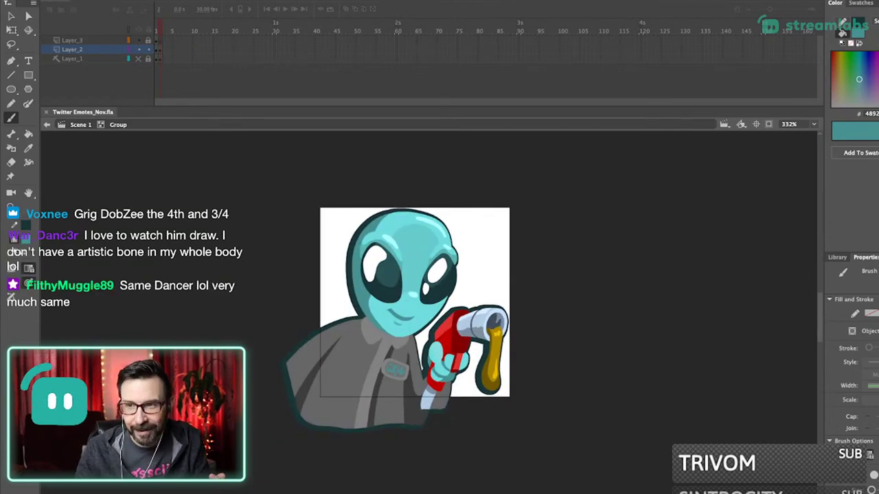
pyautogui.moveTo(298, 159); pyautogui.dragTo(275, 324)
pyautogui.scroll(2, 430, 302)
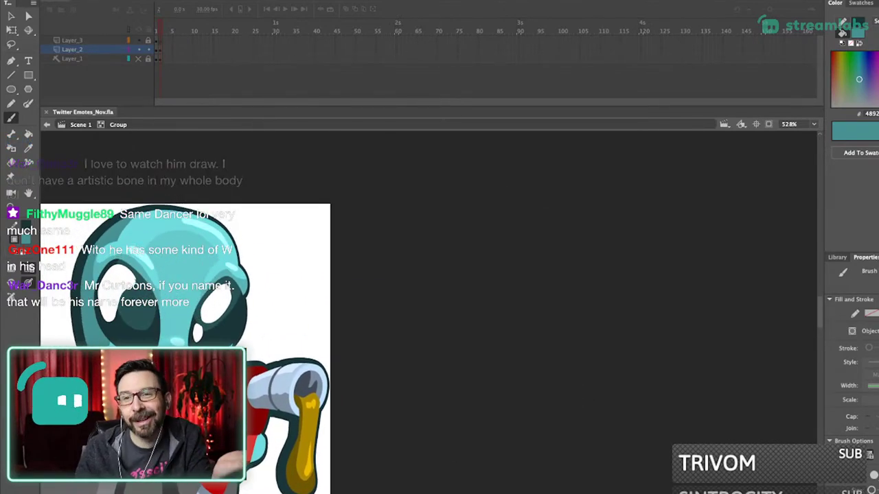
pyautogui.moveTo(251, 371); pyautogui.dragTo(523, 355)
pyautogui.press('super+z')
pyautogui.moveTo(289, 309); pyautogui.dragTo(498, 295)
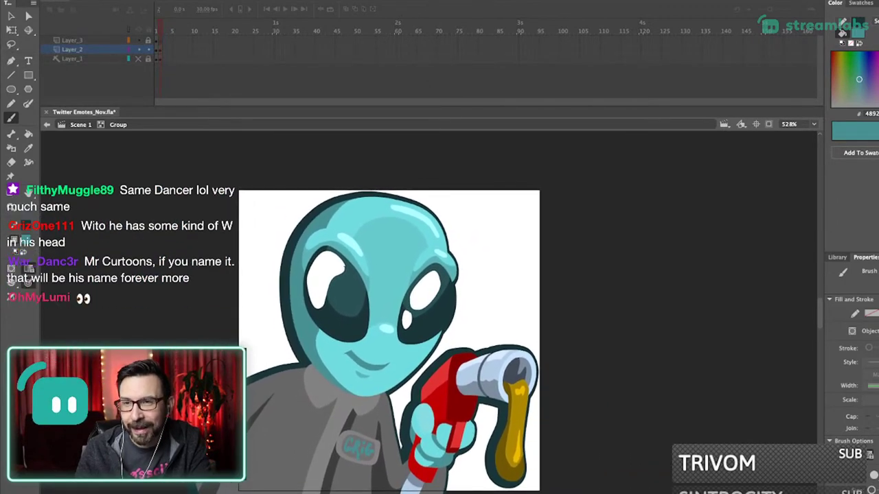
pyautogui.press('v')
pyautogui.hscroll(-4, 447, 323)
pyautogui.scroll(-1, 447, 322)
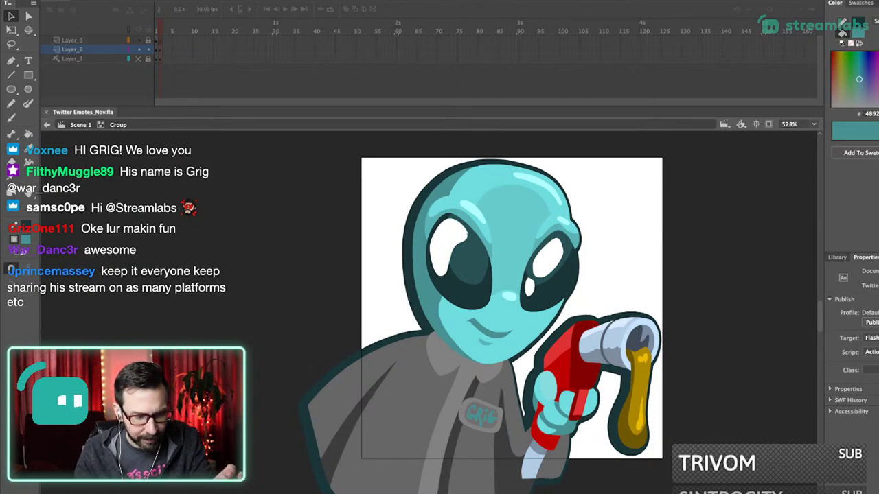
pyautogui.press('super+e')
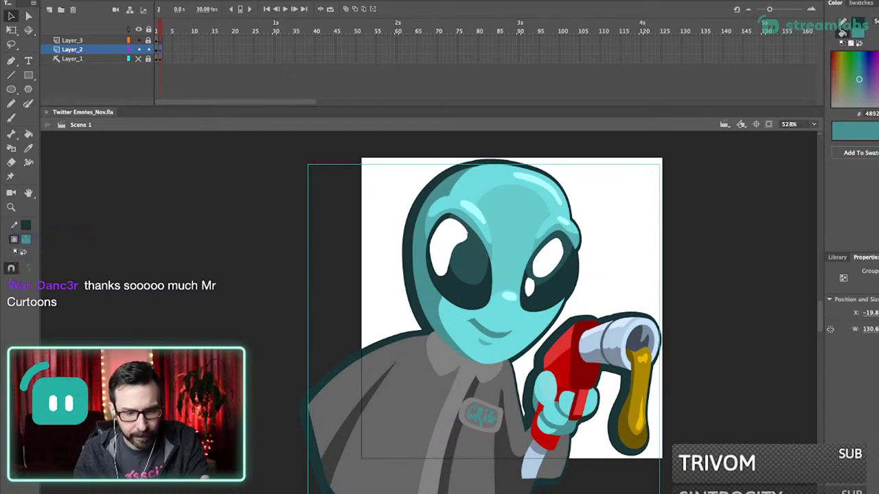
pyautogui.press('Escape')
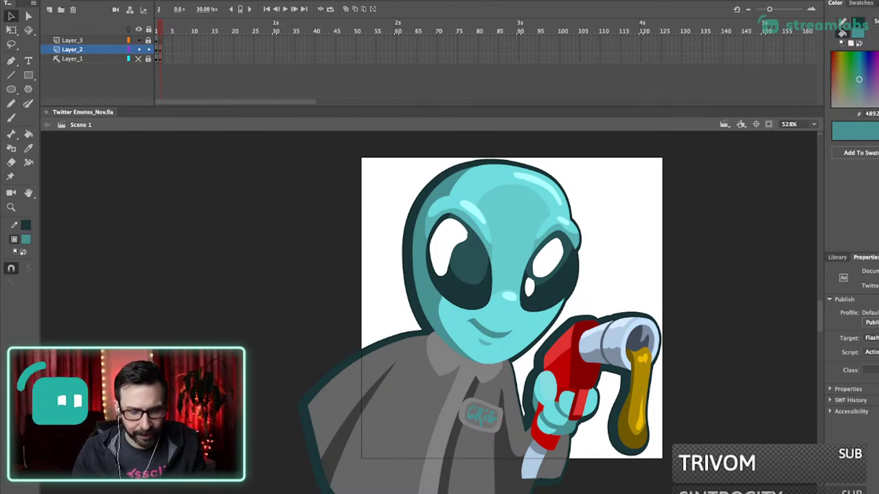
# - Insert a blank keyframe at frame 3 across all three layers and select that frame on Layer_2
pyautogui.click(169, 40)
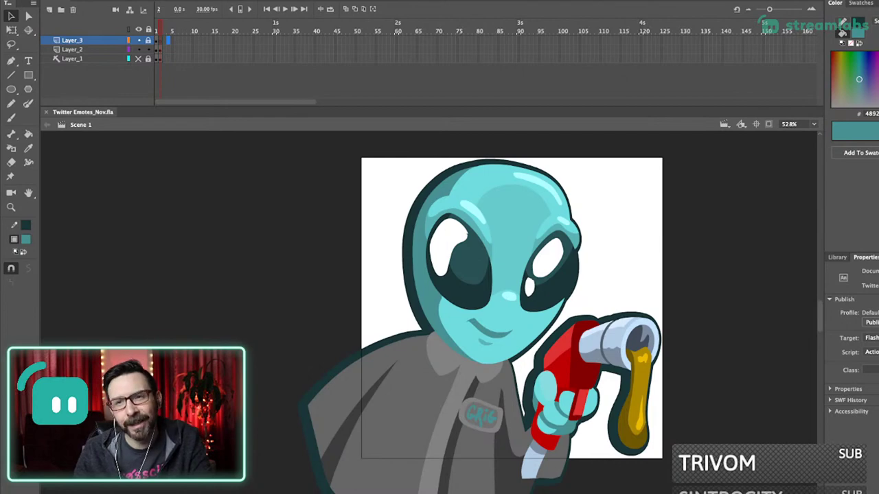
pyautogui.moveTo(164, 41)
pyautogui.mouseDown()
pyautogui.moveTo(164, 59)
pyautogui.moveTo(164, 41)
pyautogui.mouseUp()
pyautogui.click(176, 59)
pyautogui.hotkey('shift', 'F5')
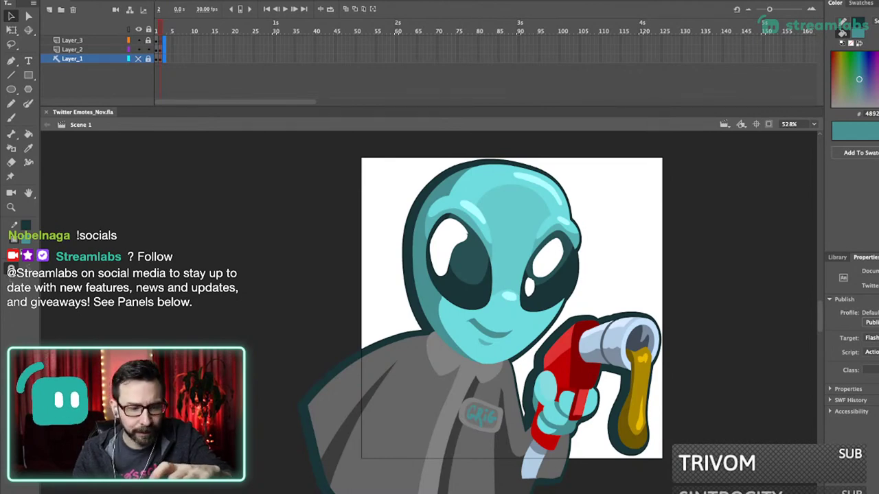
pyautogui.press('F7')
pyautogui.click(164, 49)
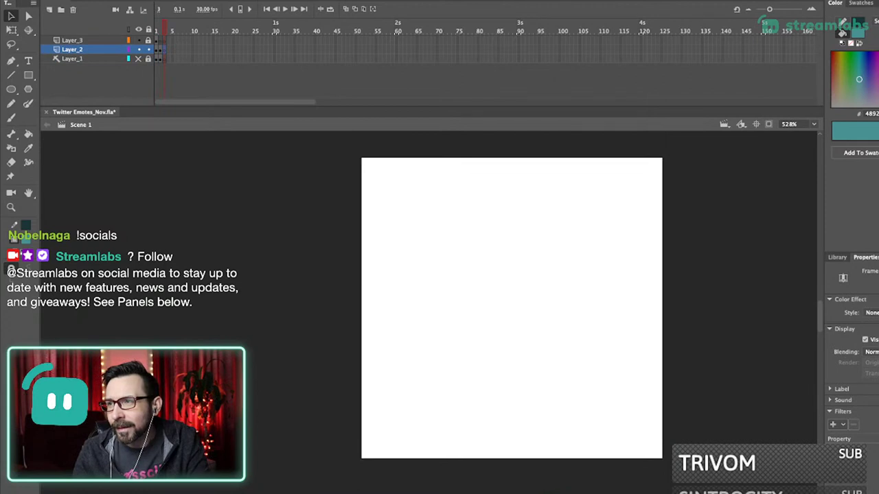
# - Place the bitmap of the smiling yellow cube on frame 3 and scale it down with Free Transform
pyautogui.press('t')
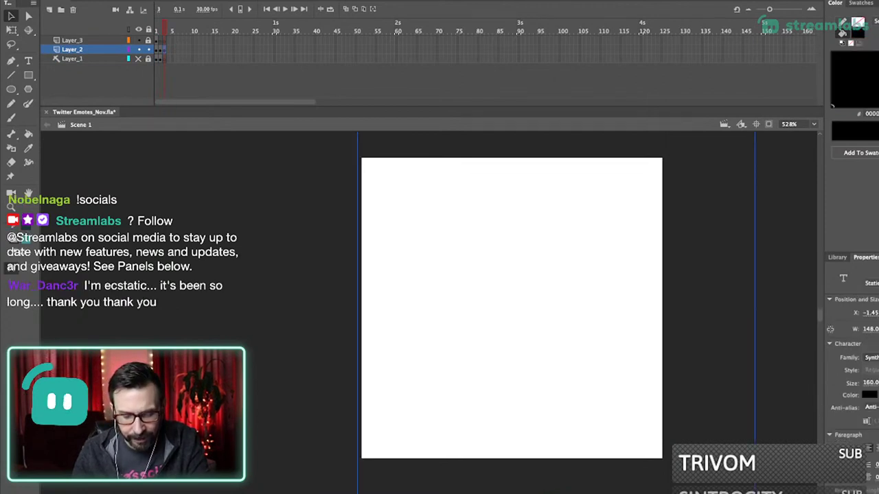
pyautogui.press('Delete')
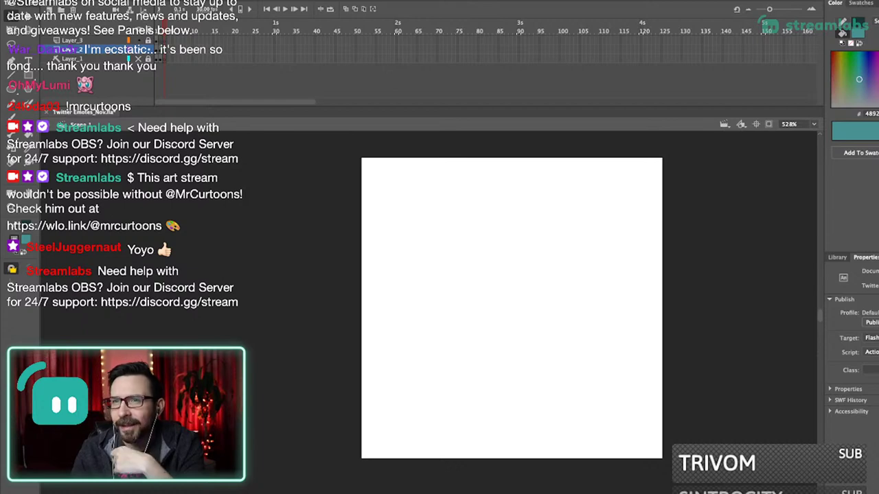
pyautogui.press('Return')
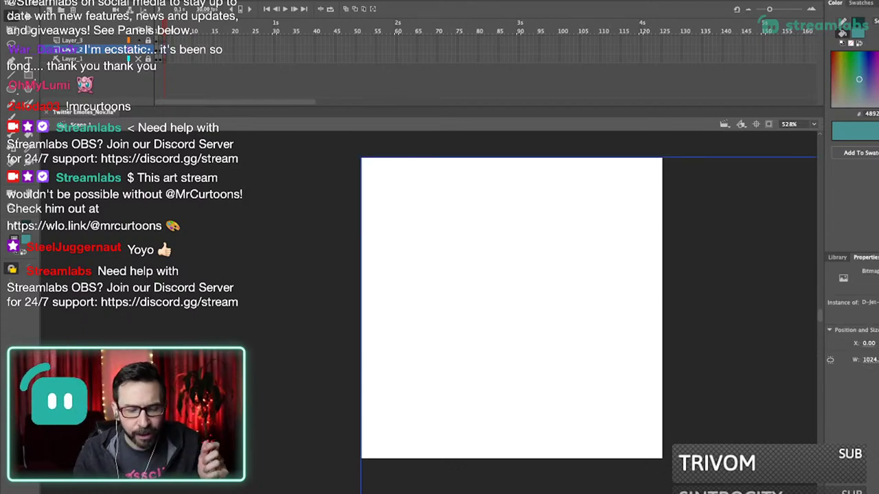
pyautogui.hotkey('ctrl', '3')
pyautogui.press('q')
pyautogui.moveTo(711, 131); pyautogui.dragTo(552, 292)
pyautogui.moveTo(526, 320); pyautogui.dragTo(346, 157)
pyautogui.hotkey('ctrl', '3')
# - Reposition the yellow cube bitmap and shrink it further so it roughly fills the canvas
pyautogui.hotkey('shift', 'Right')
pyautogui.hotkey('shift', 'Right')
pyautogui.hotkey('shift', 'Right')
pyautogui.hotkey('shift', 'Right')
pyautogui.hotkey('shift', 'Right')
pyautogui.hotkey('shift', 'Right')
pyautogui.hotkey('shift', 'Right')
pyautogui.hotkey('shift', 'Right')
pyautogui.hotkey('shift', 'Right')
pyautogui.moveTo(494, 195); pyautogui.dragTo(474, 216)
pyautogui.moveTo(433, 289); pyautogui.dragTo(442, 278)
pyautogui.press('Escape')
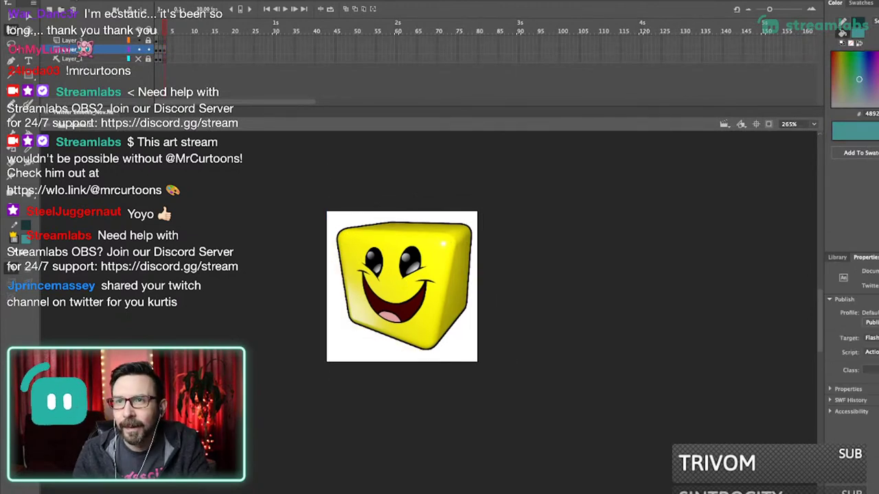
# - View the yellow cube bitmap up close and delete it from frame 3
pyautogui.click(402, 287)
pyautogui.moveTo(278, 159); pyautogui.dragTo(552, 352)
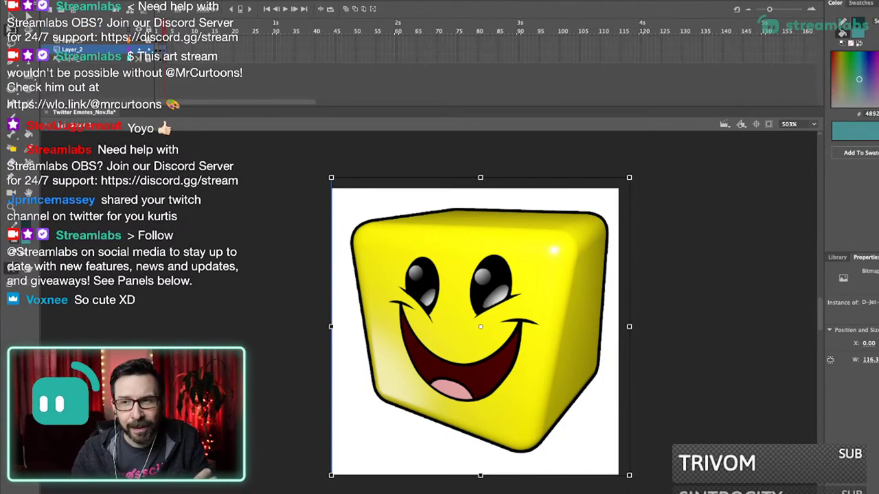
pyautogui.press('Escape')
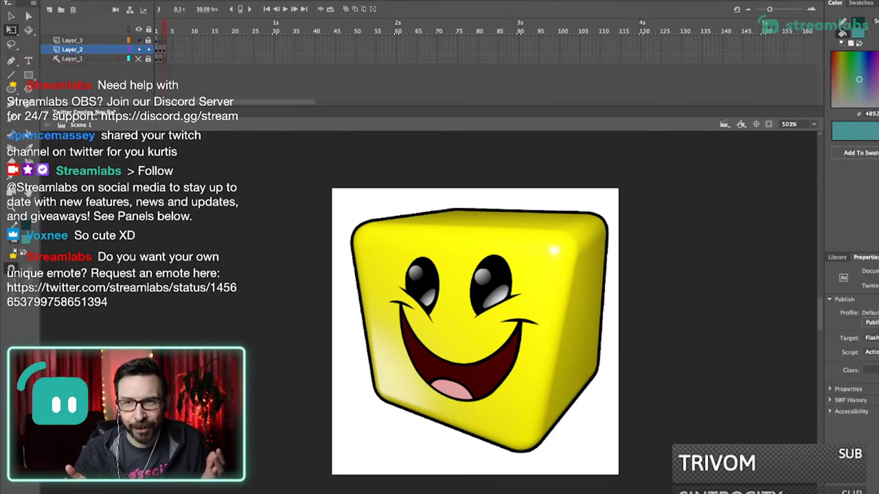
pyautogui.moveTo(475, 331)
pyautogui.mouseDown()
pyautogui.moveTo(488, 322)
pyautogui.moveTo(482, 317)
pyautogui.mouseUp()
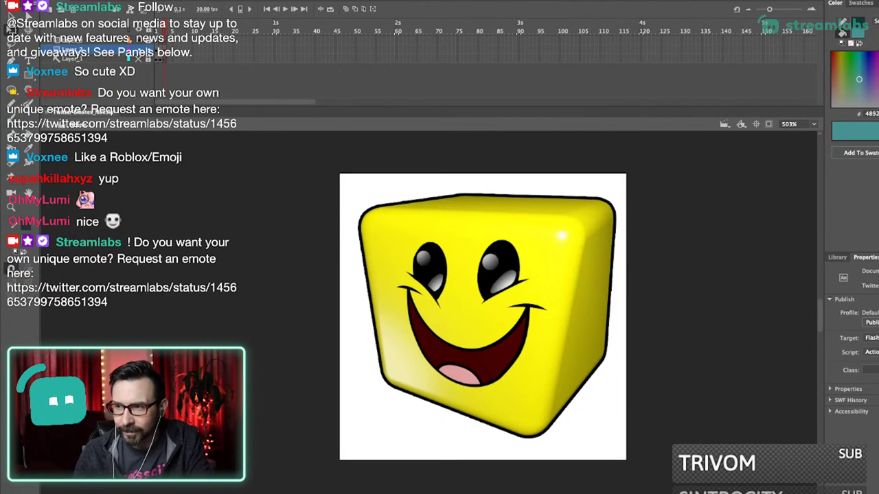
pyautogui.press('super+a')
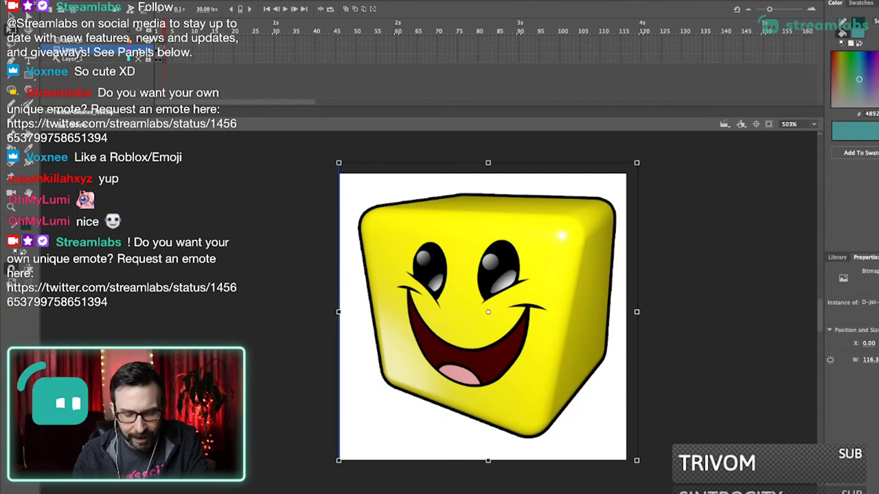
pyautogui.press('Delete')
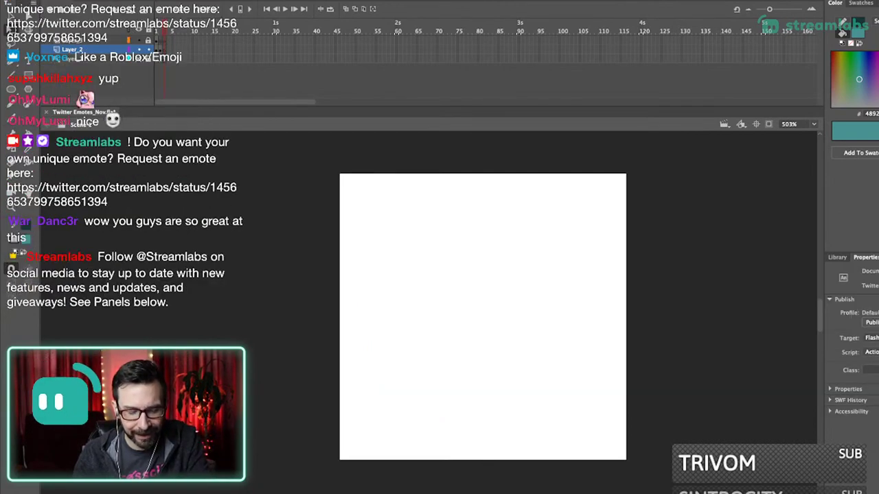
# - Check the alien on the previous frame, return to the empty frame 3 of Layer_2 and save the file
pyautogui.press(',')
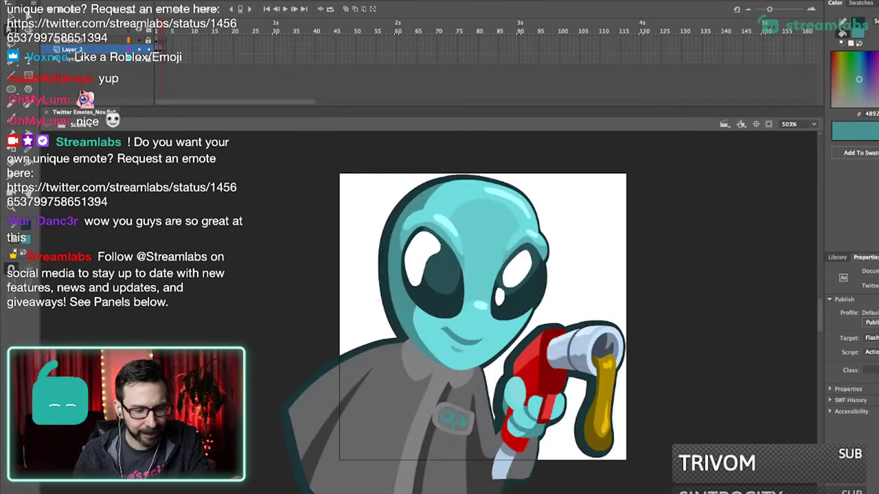
pyautogui.press('.')
pyautogui.click(165, 50)
pyautogui.press('super+s')
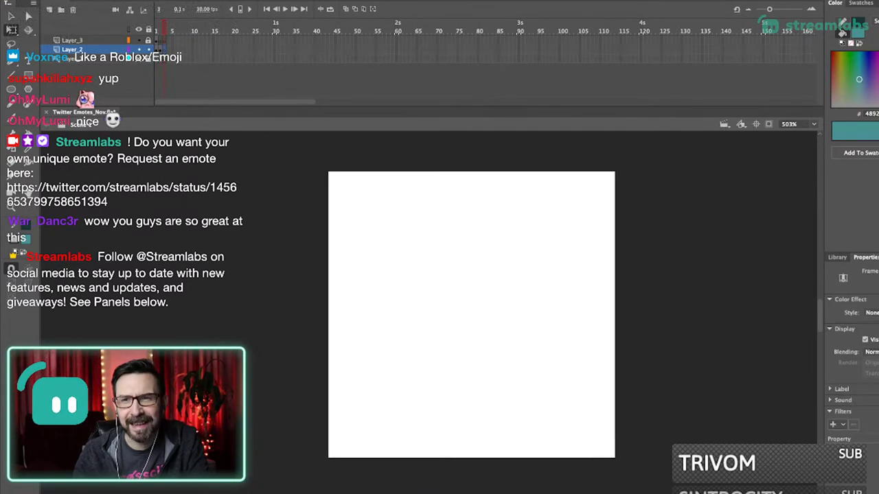
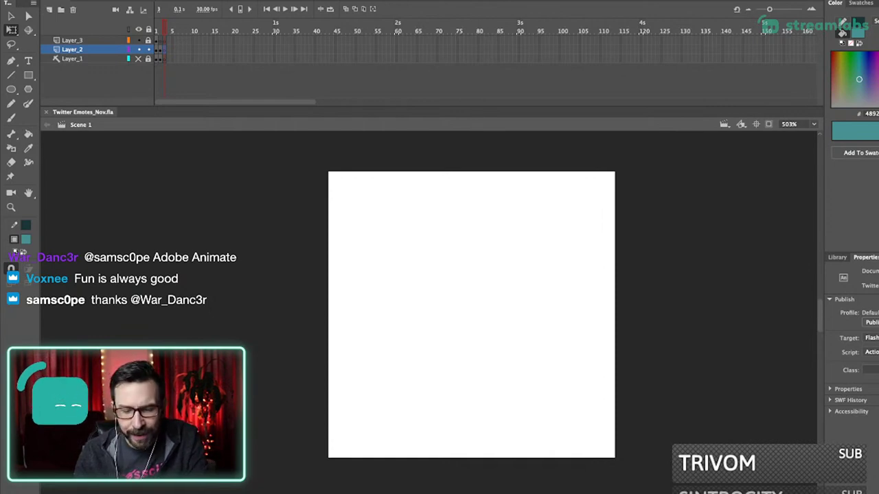
# - Add a new layer above Layer_3, lock Layer_2 and go to frame 1 with the owl drawing
pyautogui.scroll(1, 471, 314)
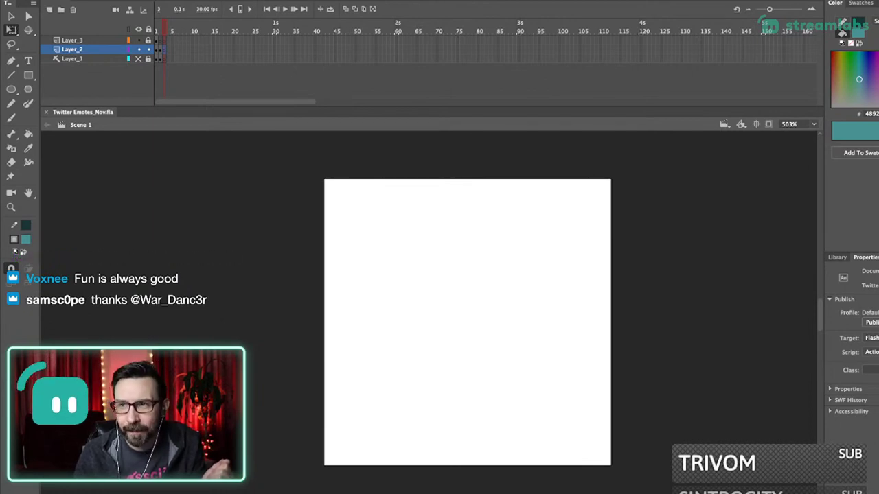
pyautogui.click(72, 41)
pyautogui.click(50, 9)
pyautogui.click(149, 59)
pyautogui.press(',')
pyautogui.press(',')
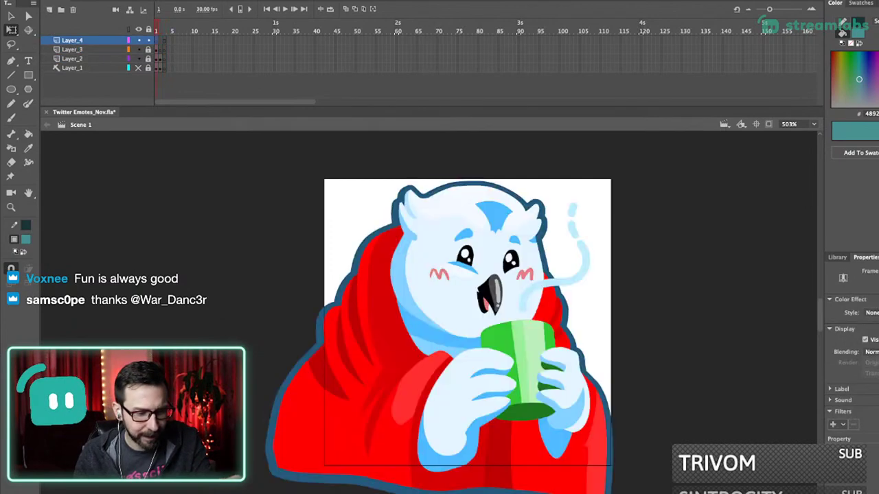
# - Add the text "Adobe Animate" on Layer_4 beside the owl's face
pyautogui.press('t')
pyautogui.click(511, 266)
pyautogui.write('HO')
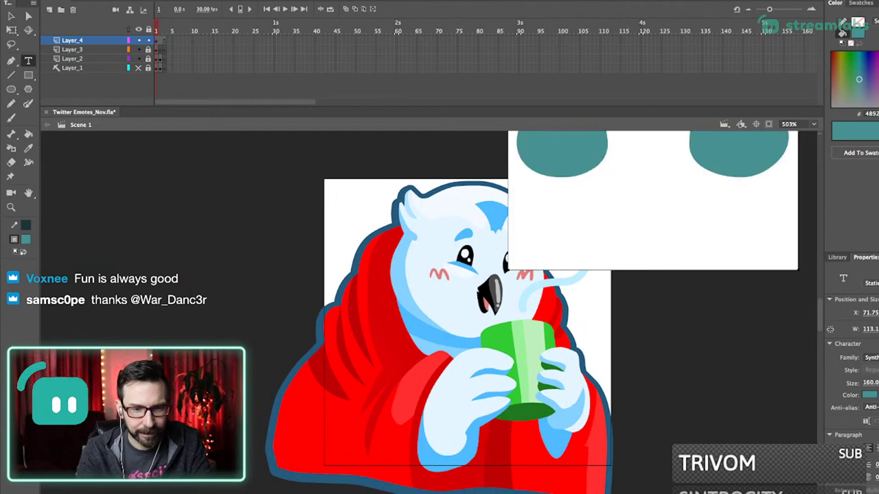
pyautogui.press('BackSpace')
pyautogui.write('A')
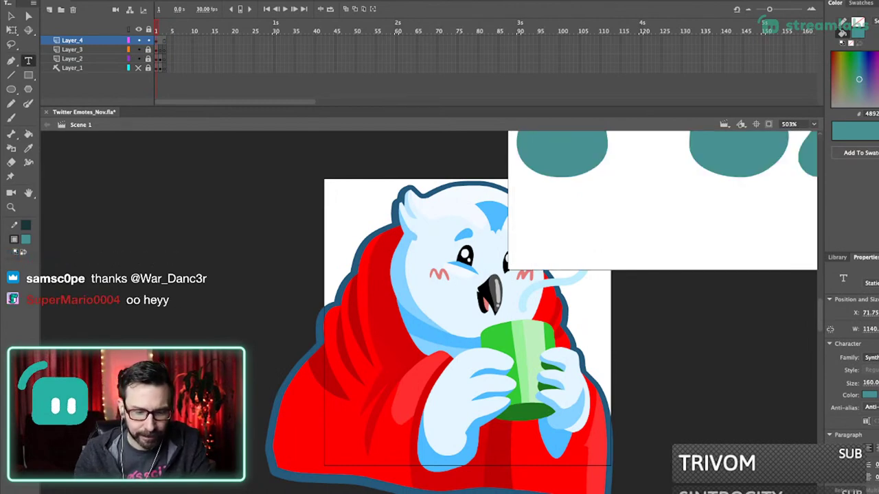
# - Set the font size of the whole "Adobe Animate" text to 33
pyautogui.hotkey('ctrl', 'a')
pyautogui.moveTo(870, 384); pyautogui.dragTo(826, 383)
pyautogui.click(870, 383)
pyautogui.write('33')
pyautogui.press('Return')
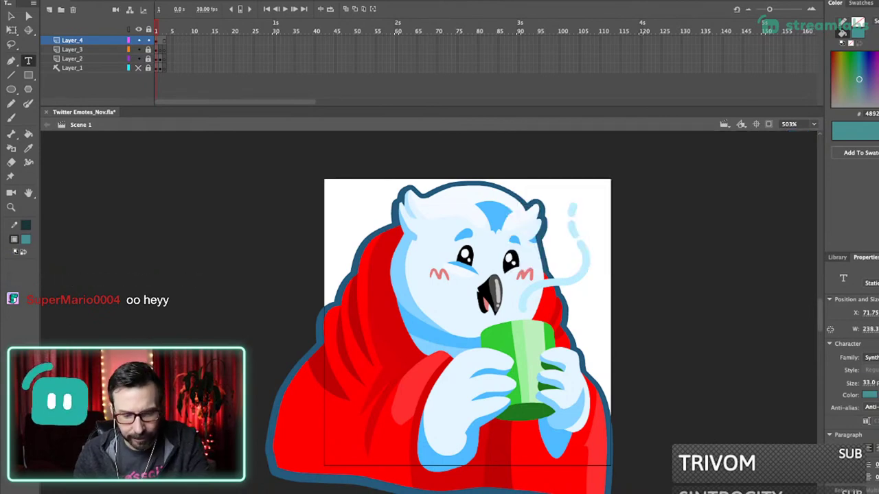
# - Move the "Adobe Animate" text above the owl and scale it down to about 100 px wide
pyautogui.hotkey('ctrl', '-')
pyautogui.moveTo(492, 162); pyautogui.dragTo(538, 265)
pyautogui.press('q')
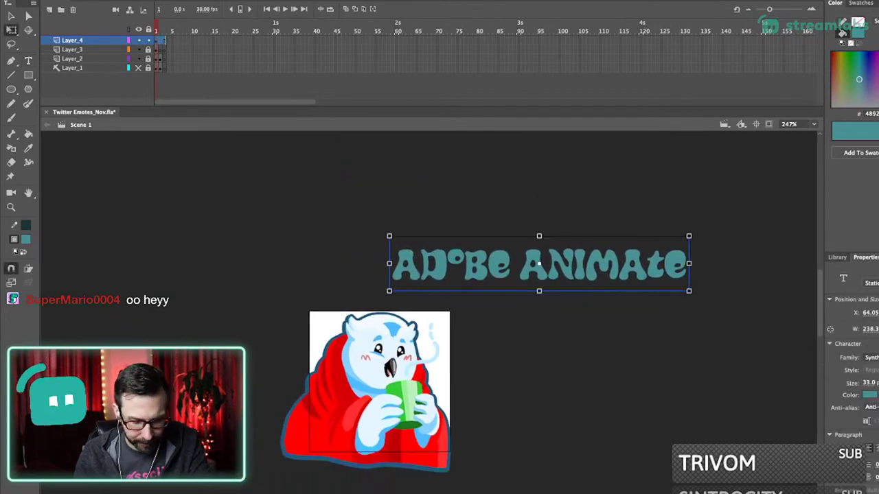
pyautogui.moveTo(689, 291); pyautogui.dragTo(602, 275)
pyautogui.moveTo(539, 264)
pyautogui.mouseDown()
pyautogui.moveTo(603, 247)
pyautogui.moveTo(536, 273)
pyautogui.mouseUp()
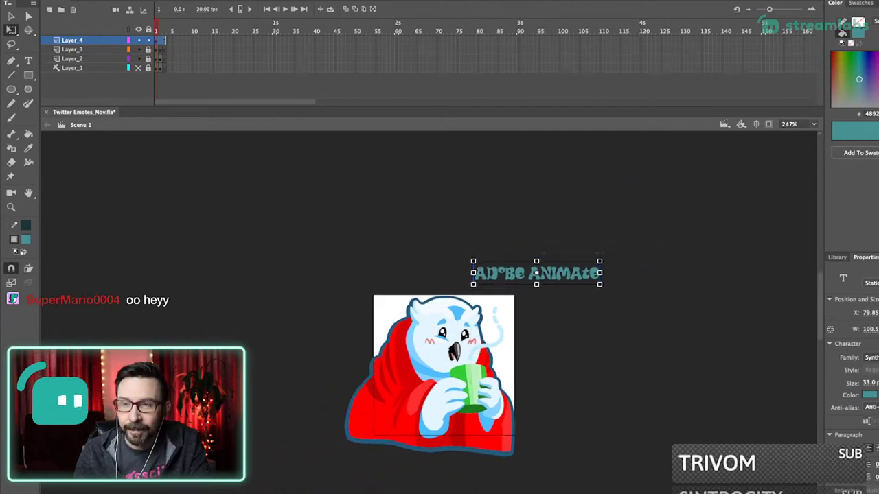
# - Extend the label above the owl to read "This program is Adobe Animate" on two lines, breaking before "Adobe"
pyautogui.press('t')
pyautogui.click(536, 272)
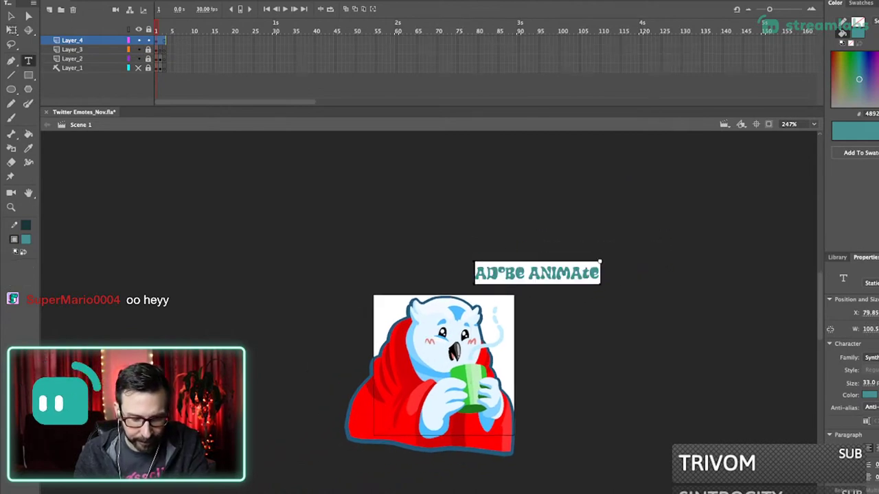
pyautogui.write('THIS ')
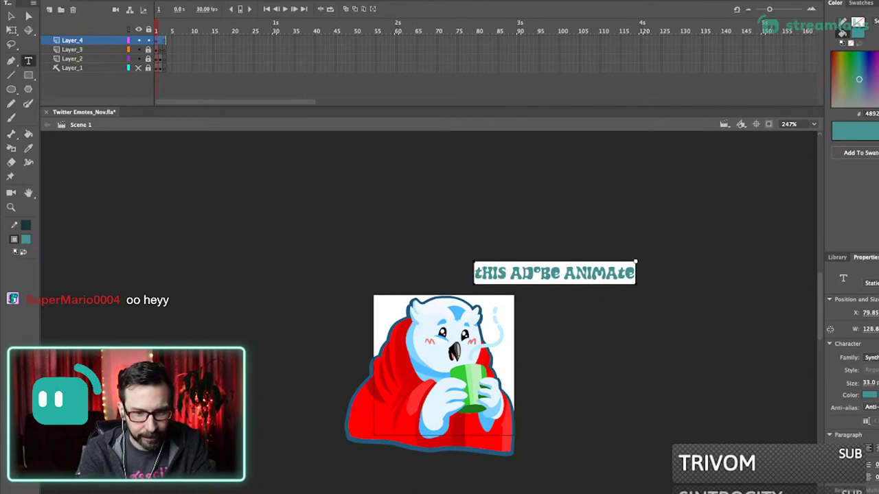
pyautogui.write('PROGRAM IS')
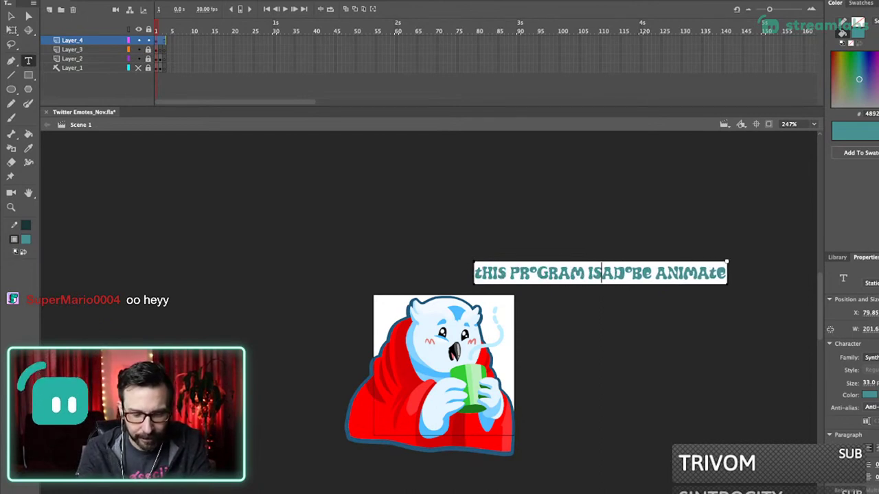
pyautogui.press('Return')
pyautogui.press('Escape')
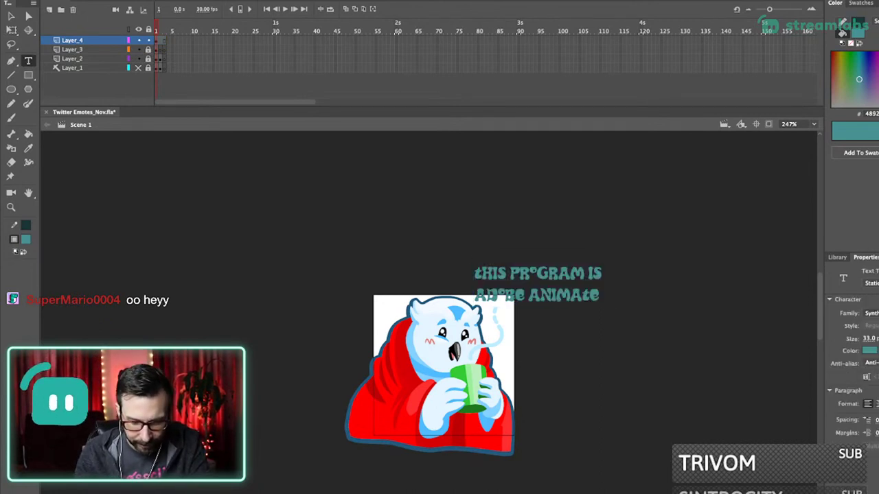
# - Move the two-line label up so it clears the owl's head and change its colour to bright green
pyautogui.moveTo(537, 284); pyautogui.dragTo(527, 262)
pyautogui.click(870, 395)
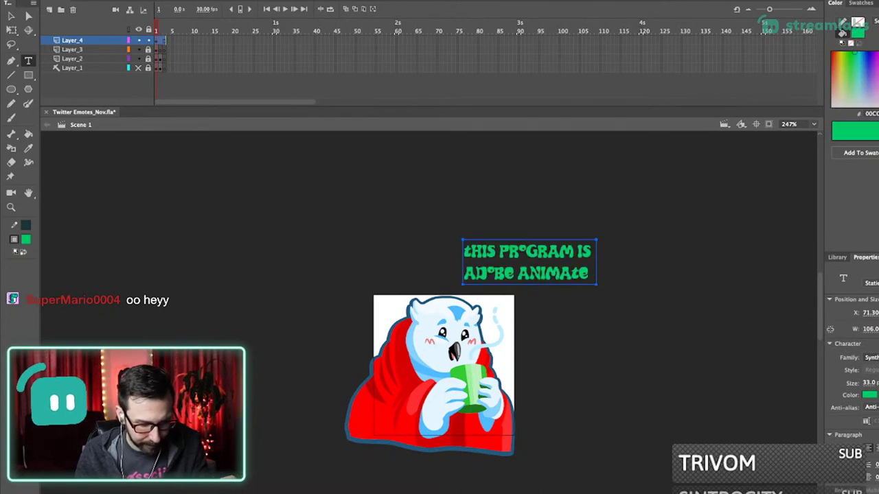
pyautogui.moveTo(268, 218); pyautogui.dragTo(468, 474)
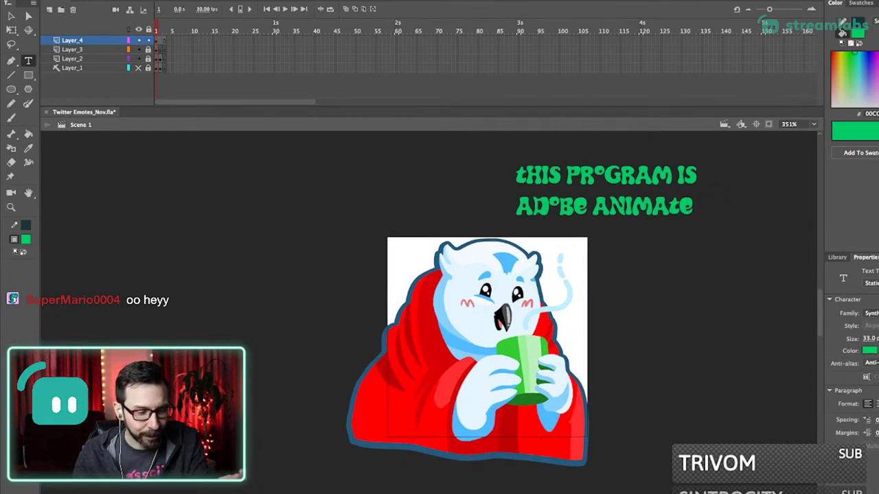
# - Lock Layer_4, go to the blank frame 3, and show, unlock and select Layer_1 for sketching
pyautogui.click(149, 40)
pyautogui.click(164, 31)
pyautogui.click(138, 68)
pyautogui.click(148, 68)
pyautogui.click(72, 68)
pyautogui.moveTo(486, 337); pyautogui.dragTo(468, 321)
pyautogui.moveTo(349, 209); pyautogui.dragTo(638, 450)
pyautogui.moveTo(536, 357); pyautogui.dragTo(553, 362)
pyautogui.press('super+s')
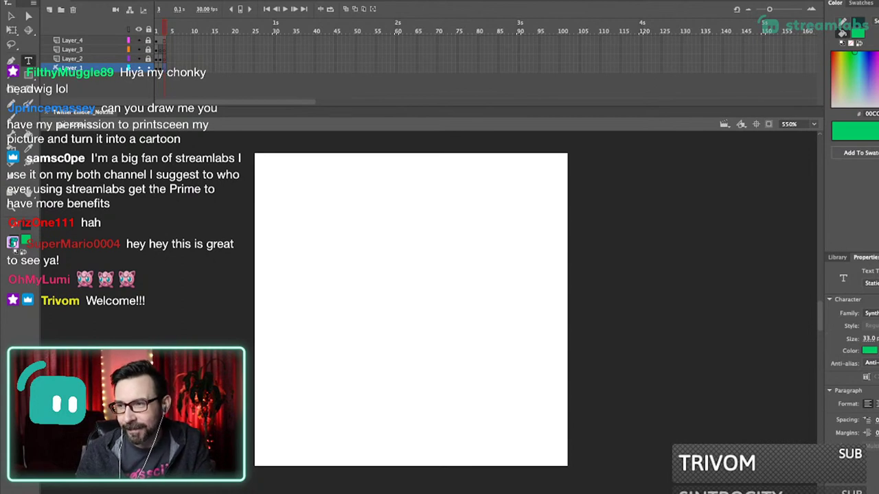
pyautogui.click(502, 261)
pyautogui.press('Escape')
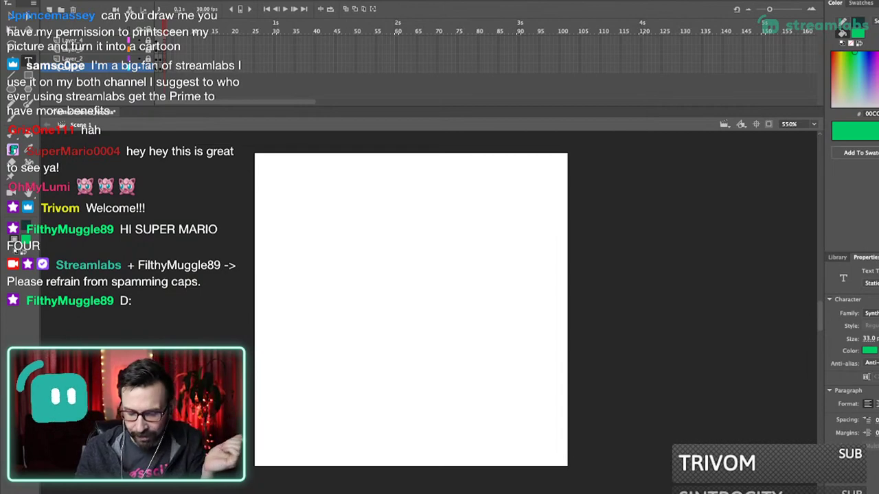
pyautogui.click(636, 327)
pyautogui.press('Escape')
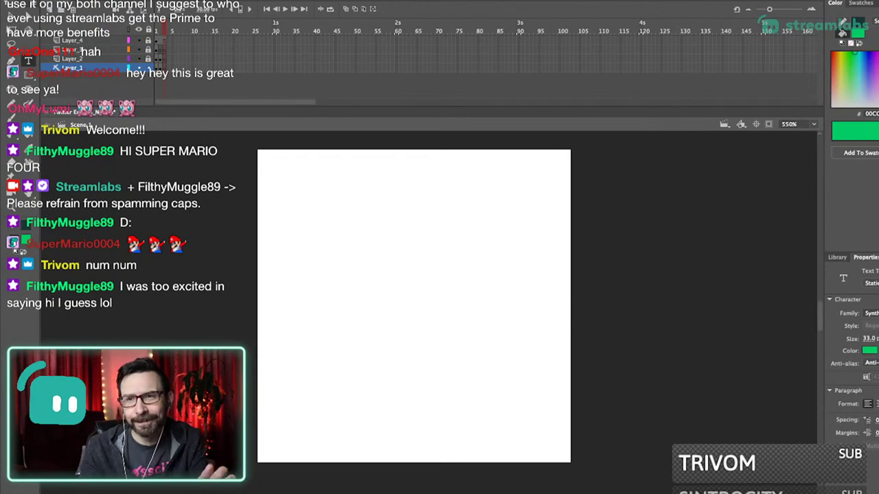
pyautogui.press('F4')
pyautogui.press('F4')
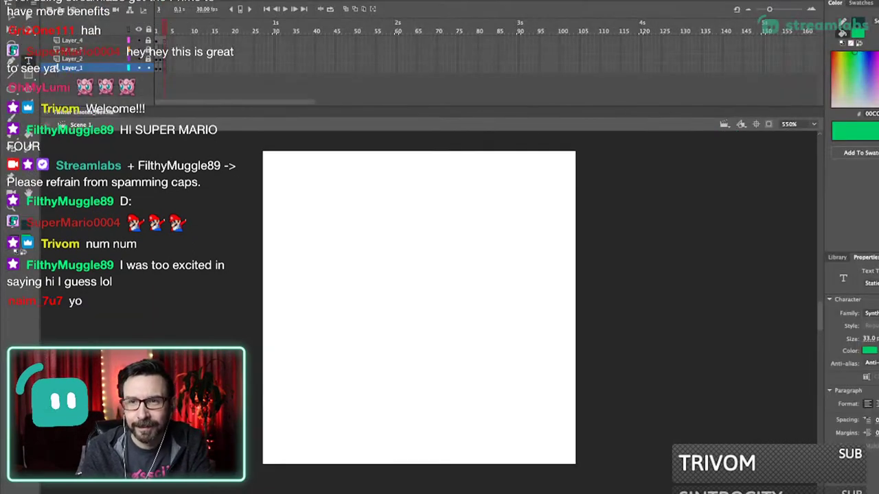
pyautogui.scroll(-1, 419, 302)
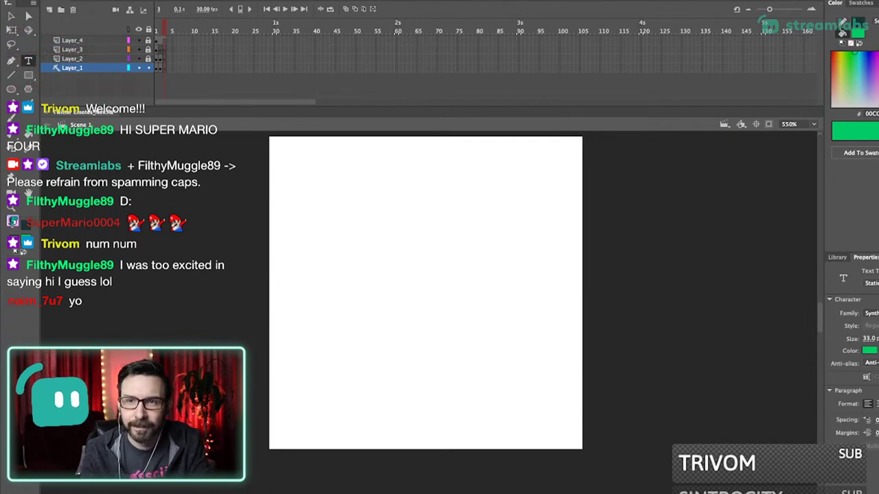
pyautogui.scroll(1, 425, 299)
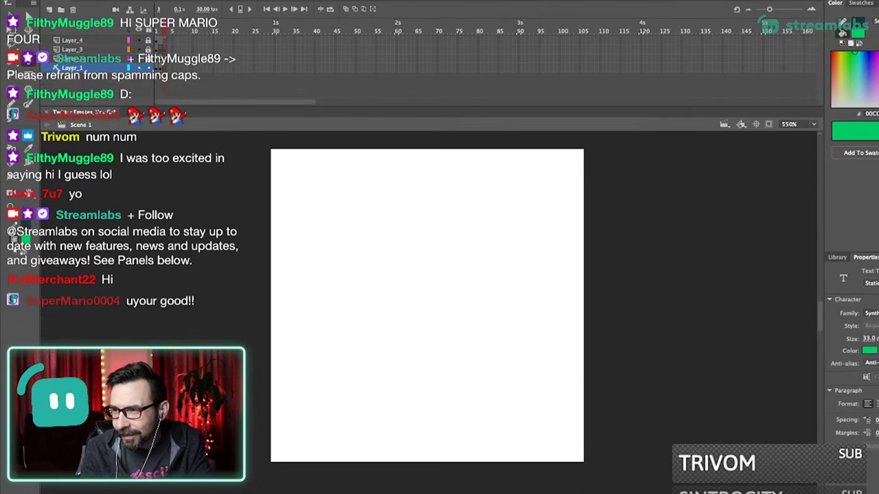
pyautogui.scroll(-1, 427, 306)
pyautogui.hscroll(-1, 427, 305)
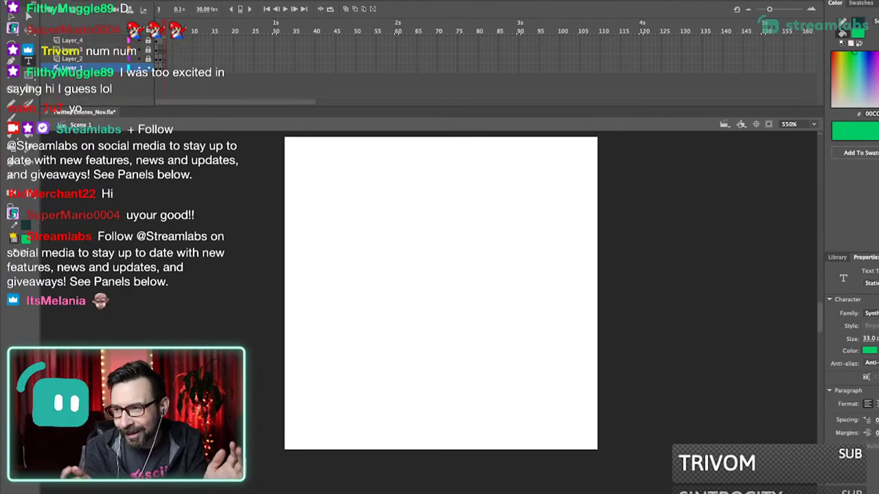
pyautogui.hscroll(-1, 440, 293)
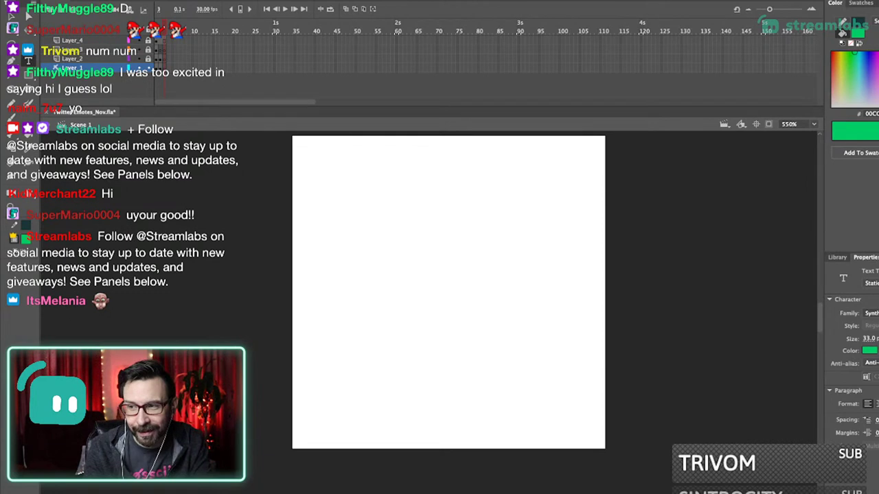
pyautogui.scroll(1, 448, 300)
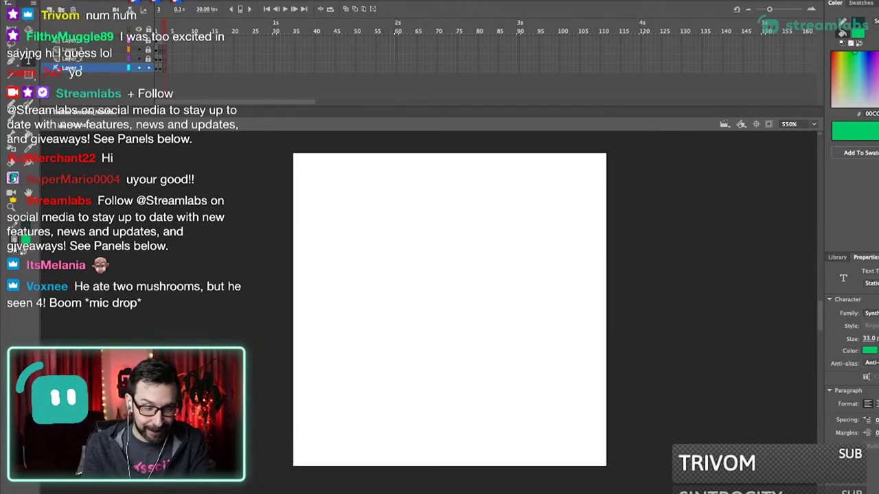
# - Choose the Brush tool with a bright light-blue fill colour for the rough sketch
pyautogui.press('b')
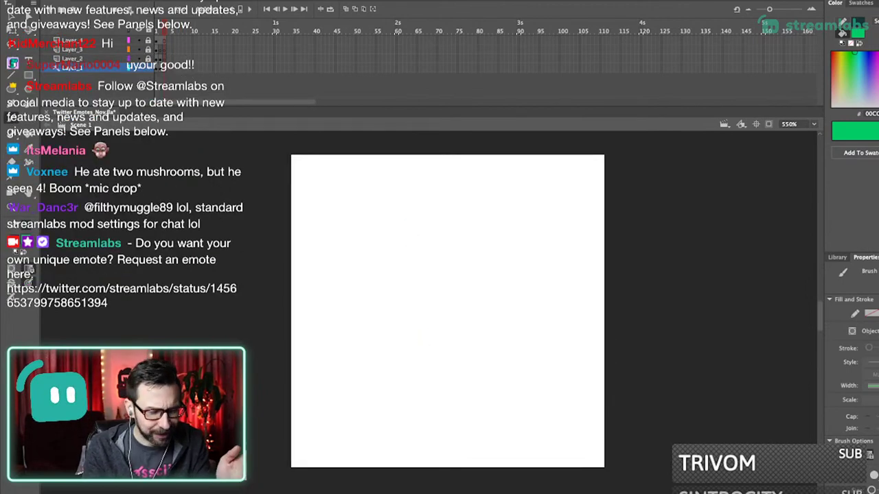
pyautogui.click(858, 33)
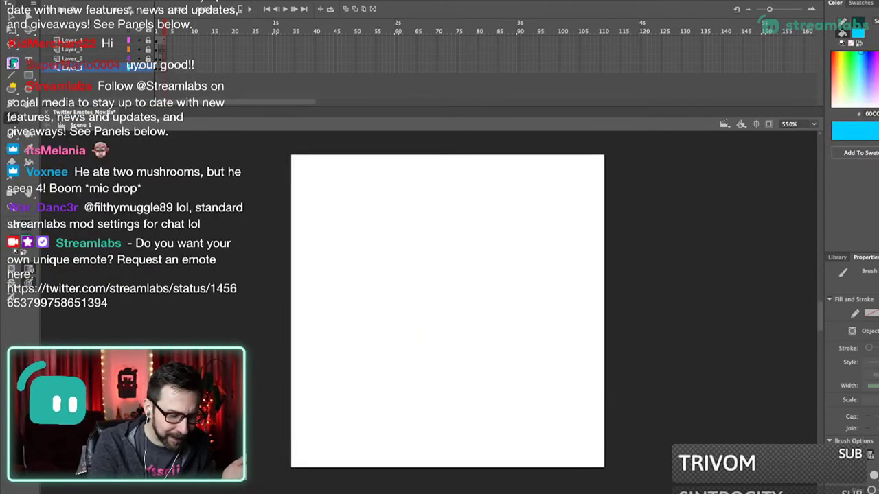
pyautogui.moveTo(397, 219)
pyautogui.mouseDown()
pyautogui.moveTo(411, 331)
pyautogui.moveTo(409, 308)
pyautogui.mouseUp()
pyautogui.press('super+z')
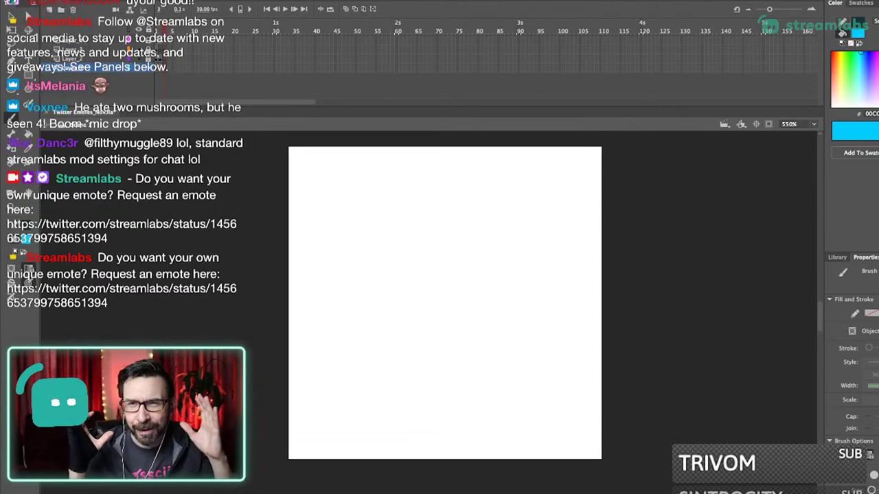
pyautogui.moveTo(412, 308); pyautogui.dragTo(405, 309)
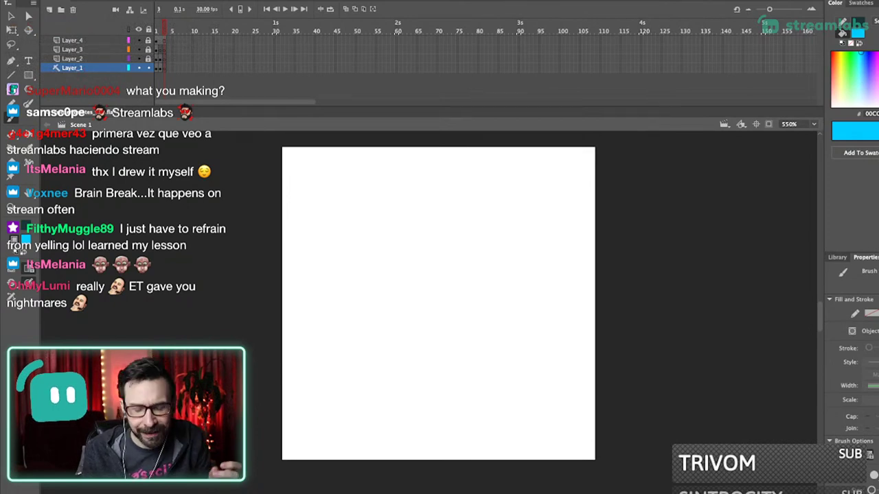
pyautogui.moveTo(401, 216); pyautogui.dragTo(396, 325)
pyautogui.press('super+z')
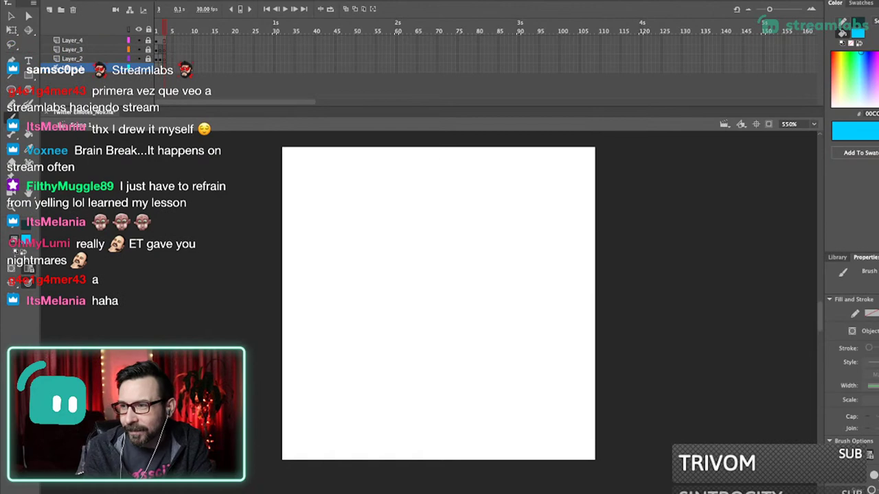
pyautogui.moveTo(439, 302)
pyautogui.mouseDown()
pyautogui.moveTo(440, 312)
pyautogui.moveTo(446, 294)
pyautogui.mouseUp()
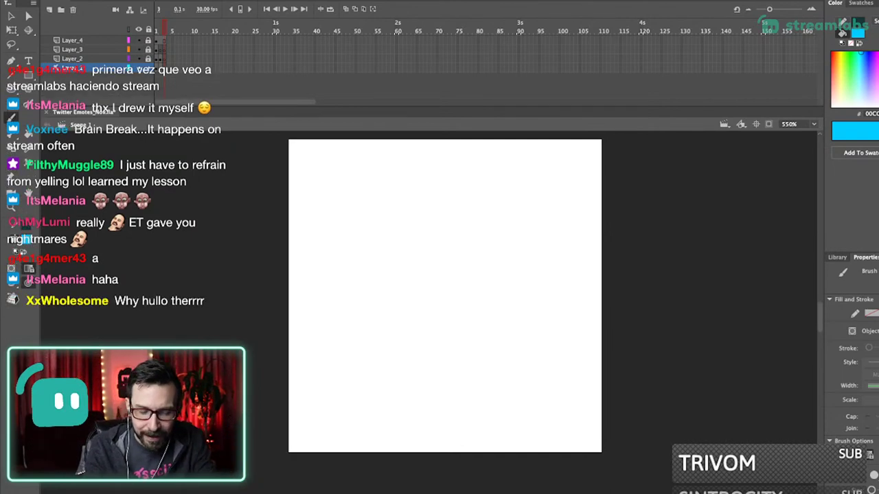
pyautogui.moveTo(399, 194); pyautogui.dragTo(385, 276)
pyautogui.hotkey('ctrl', 'z')
# - Sketch a rough circle of overlapping strokes for the head in the upper-left area of the blank canvas
pyautogui.moveTo(352, 215)
pyautogui.mouseDown()
pyautogui.moveTo(381, 170)
pyautogui.moveTo(399, 171)
pyautogui.mouseUp()
pyautogui.moveTo(349, 200); pyautogui.dragTo(378, 247)
pyautogui.moveTo(344, 219); pyautogui.dragTo(354, 243)
pyautogui.moveTo(374, 166)
pyautogui.mouseDown()
pyautogui.moveTo(428, 179)
pyautogui.moveTo(448, 214)
pyautogui.moveTo(350, 240)
pyautogui.moveTo(343, 189)
pyautogui.mouseUp()
pyautogui.moveTo(447, 191); pyautogui.dragTo(410, 272)
pyautogui.moveTo(393, 165); pyautogui.dragTo(439, 190)
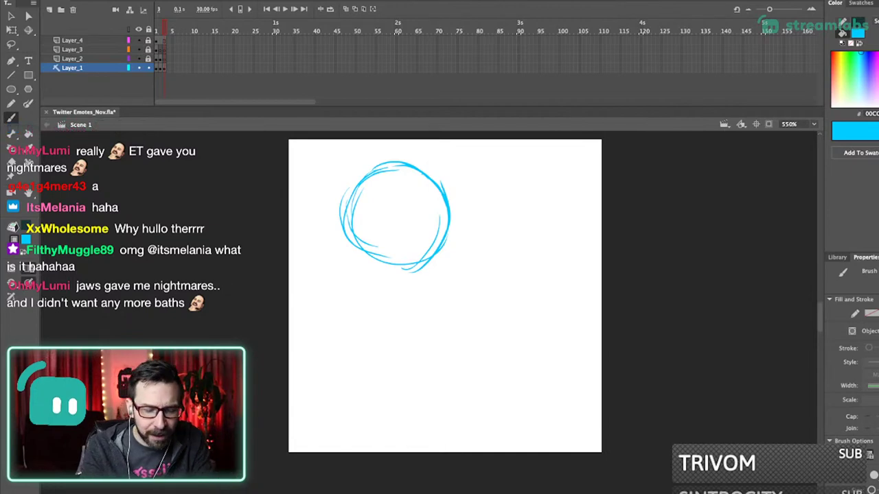
pyautogui.moveTo(397, 167); pyautogui.dragTo(447, 183)
pyautogui.hotkey('ctrl', 'z')
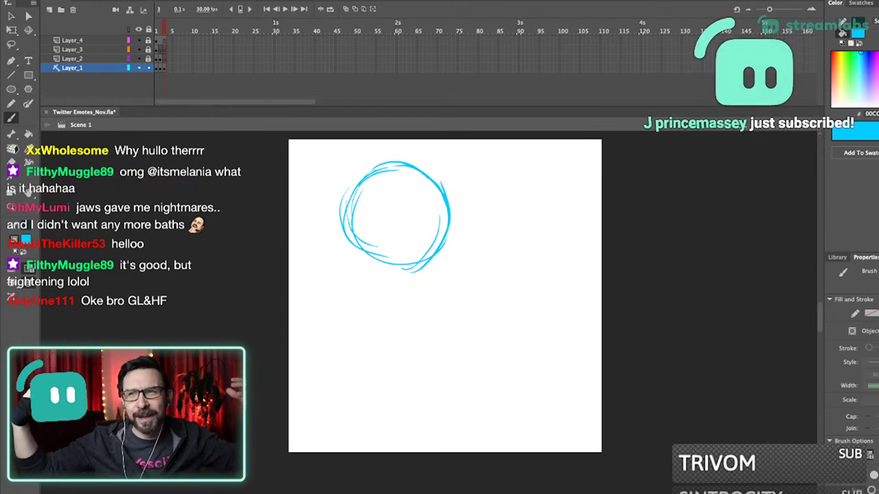
pyautogui.moveTo(420, 181); pyautogui.dragTo(409, 276)
pyautogui.hotkey('ctrl', 'z')
pyautogui.hotkey('ctrl', 'z')
# - Sketch a curved vertical guide and an eye line across the head circle, extending the line outward as the snout's start
pyautogui.moveTo(420, 186)
pyautogui.mouseDown()
pyautogui.moveTo(393, 287)
pyautogui.moveTo(418, 240)
pyautogui.mouseUp()
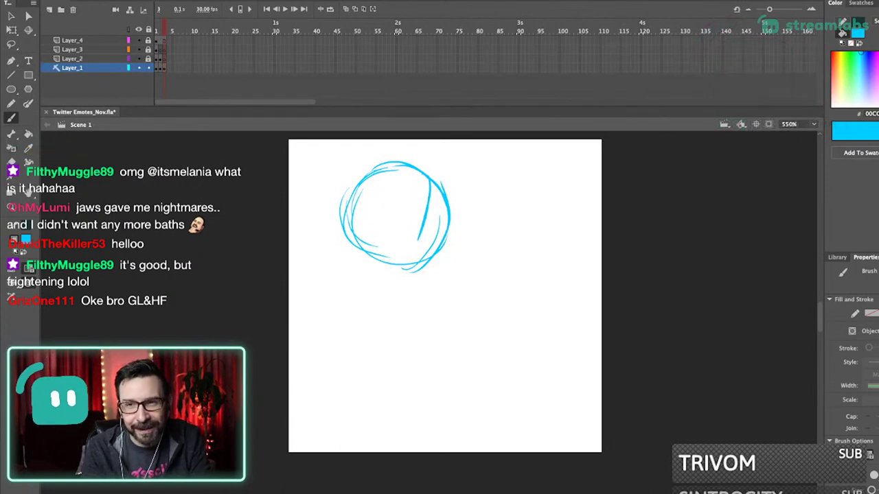
pyautogui.moveTo(451, 219); pyautogui.dragTo(449, 240)
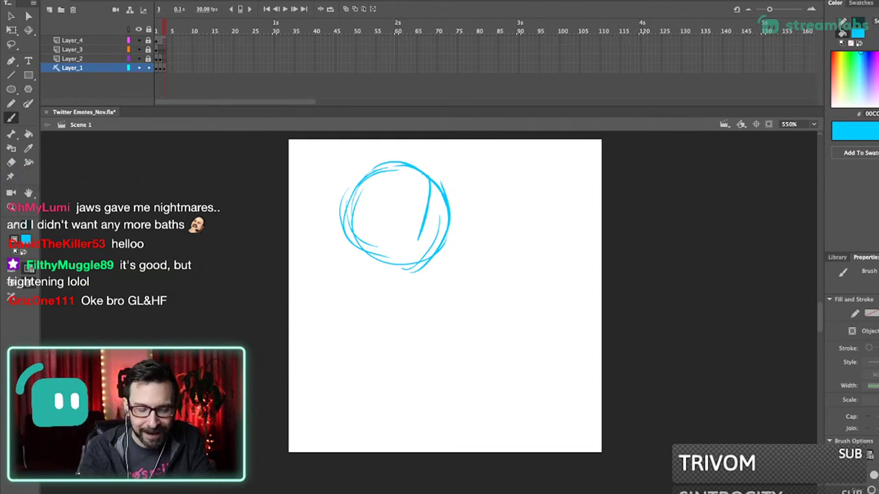
pyautogui.moveTo(439, 229)
pyautogui.mouseDown()
pyautogui.moveTo(398, 216)
pyautogui.moveTo(371, 222)
pyautogui.mouseUp()
pyautogui.moveTo(437, 228); pyautogui.dragTo(458, 238)
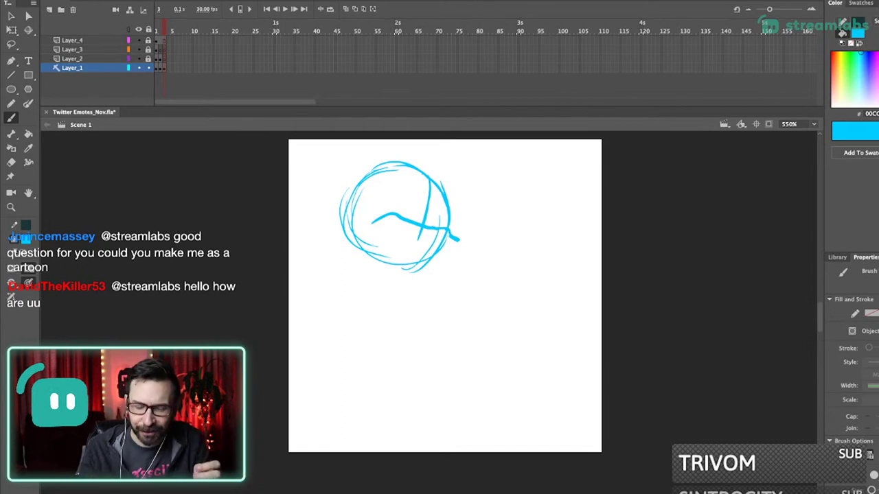
pyautogui.moveTo(447, 232); pyautogui.dragTo(485, 252)
pyautogui.moveTo(453, 239); pyautogui.dragTo(496, 249)
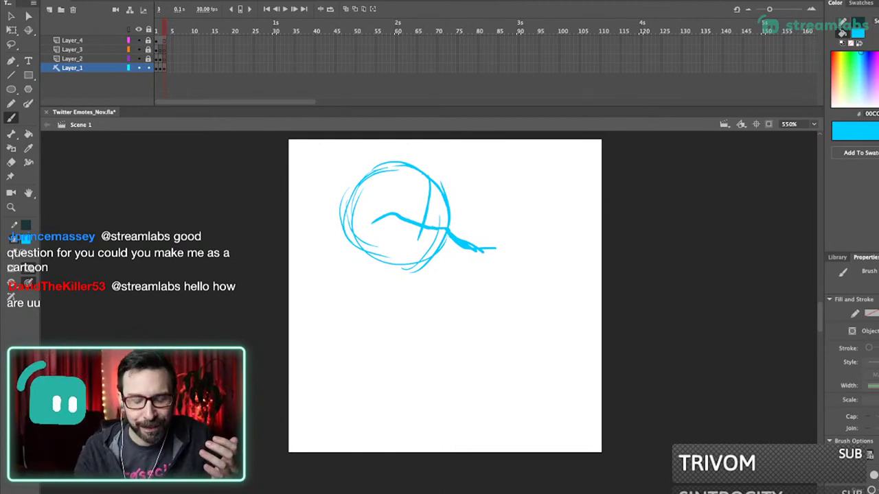
# - Sketch the sloping back of the head, the thick top edge and the short front edge of the brow around the circle
pyautogui.moveTo(410, 172); pyautogui.dragTo(322, 231)
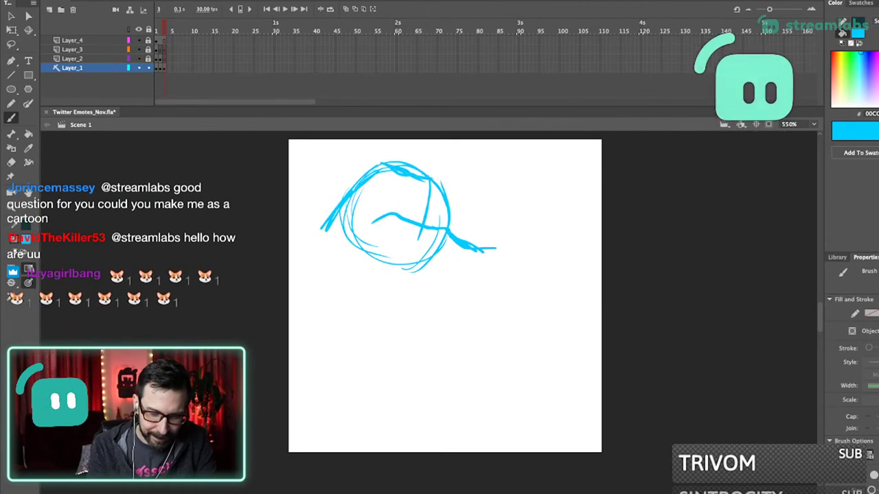
pyautogui.moveTo(412, 172); pyautogui.dragTo(456, 215)
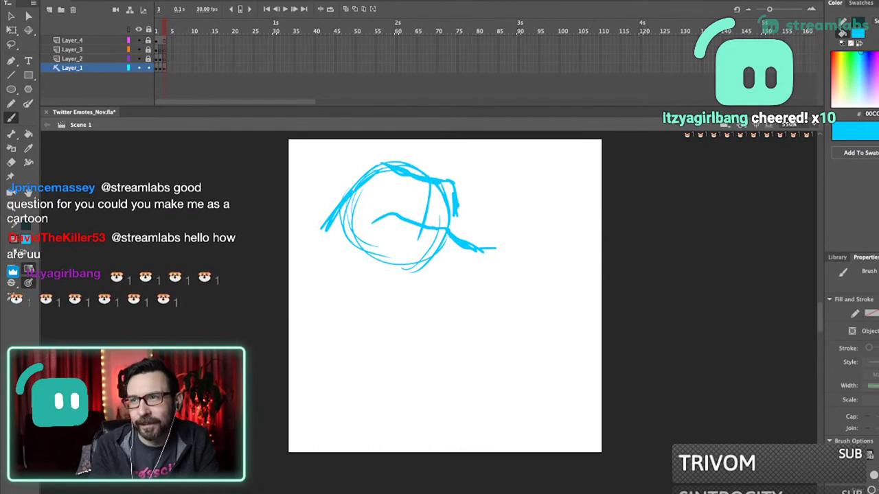
pyautogui.moveTo(439, 275); pyautogui.dragTo(460, 277)
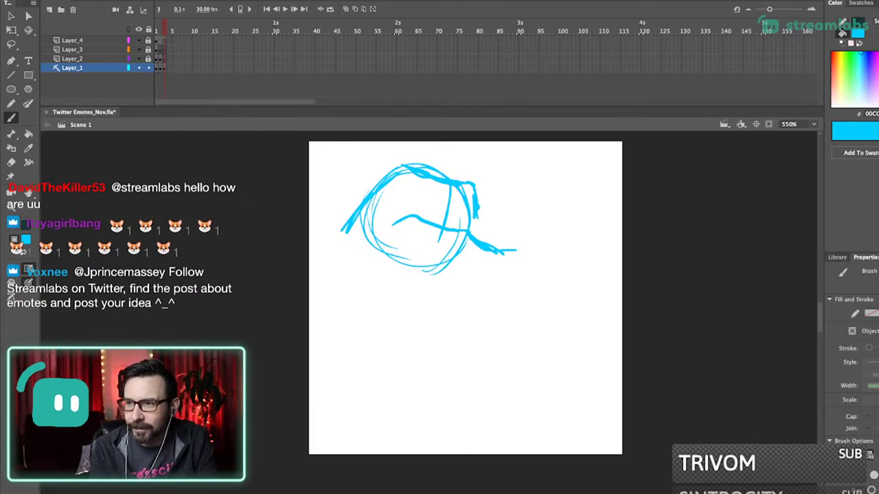
pyautogui.moveTo(439, 275); pyautogui.dragTo(449, 271)
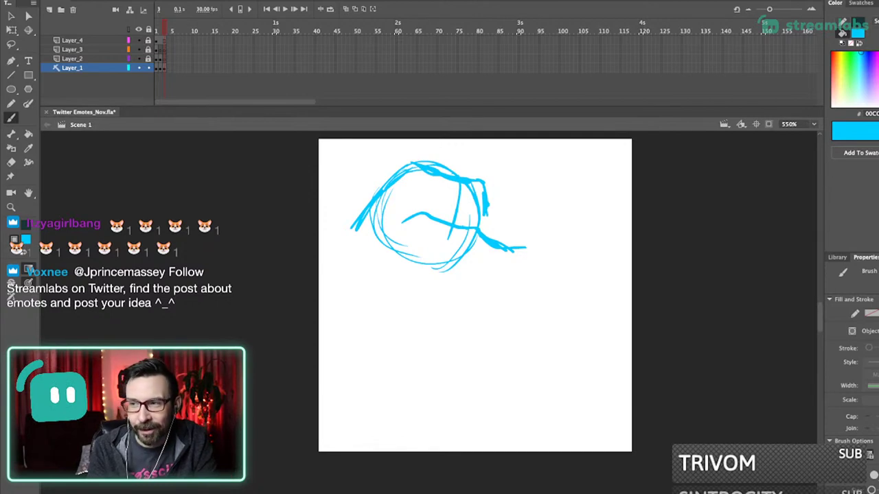
# - Sketch two oval eyes on the eye line, one inside the head circle and one at its front edge
pyautogui.scroll(2, 473, 302)
pyautogui.moveTo(406, 215); pyautogui.dragTo(420, 208)
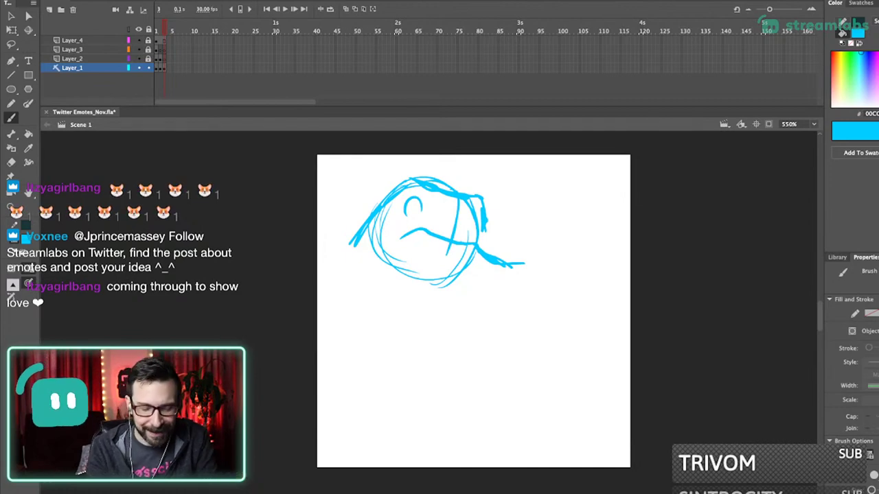
pyautogui.moveTo(412, 199)
pyautogui.mouseDown()
pyautogui.moveTo(408, 233)
pyautogui.moveTo(426, 225)
pyautogui.mouseUp()
pyautogui.moveTo(482, 209)
pyautogui.mouseDown()
pyautogui.moveTo(470, 232)
pyautogui.moveTo(481, 246)
pyautogui.mouseUp()
pyautogui.moveTo(413, 198)
pyautogui.mouseDown()
pyautogui.moveTo(402, 200)
pyautogui.moveTo(403, 224)
pyautogui.mouseUp()
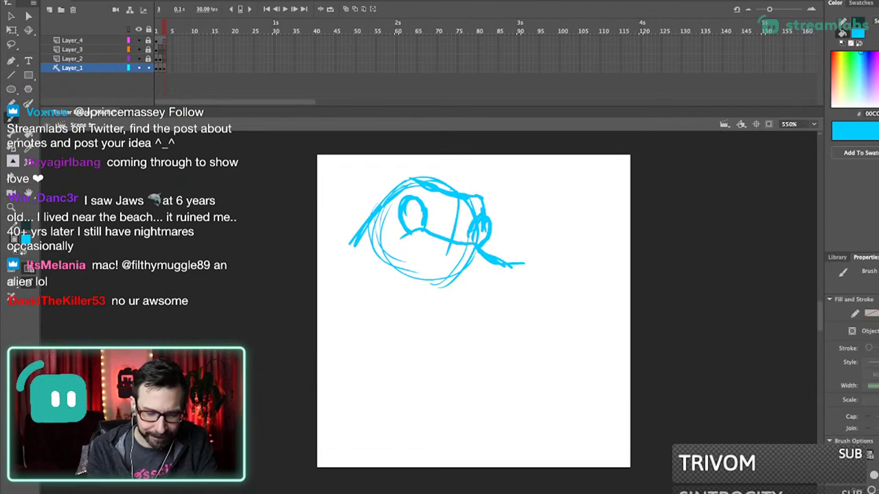
# - Sketch the cheek, a long blunt snout with two small ovals on it, and the lower jaw beneath
pyautogui.moveTo(411, 236)
pyautogui.mouseDown()
pyautogui.moveTo(431, 229)
pyautogui.moveTo(493, 253)
pyautogui.moveTo(554, 261)
pyautogui.moveTo(551, 310)
pyautogui.moveTo(458, 300)
pyautogui.moveTo(397, 270)
pyautogui.moveTo(369, 239)
pyautogui.mouseUp()
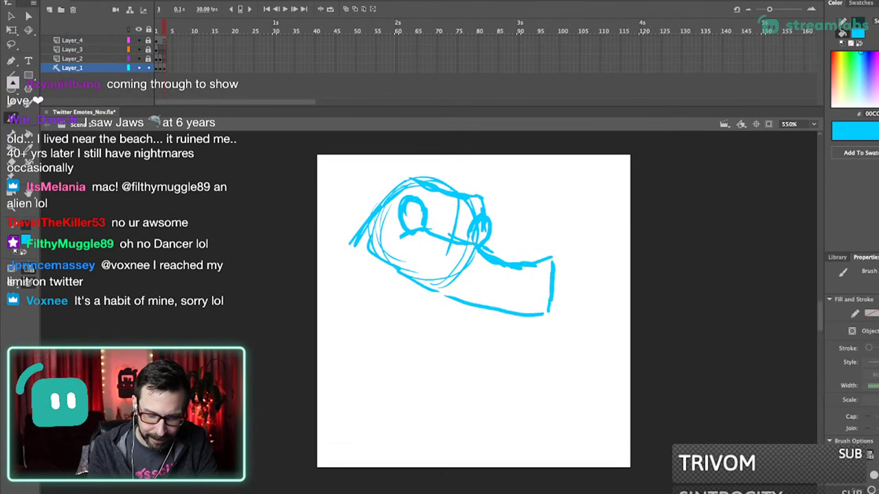
pyautogui.moveTo(546, 272)
pyautogui.mouseDown()
pyautogui.moveTo(539, 276)
pyautogui.moveTo(546, 272)
pyautogui.moveTo(547, 284)
pyautogui.moveTo(516, 313)
pyautogui.moveTo(436, 288)
pyautogui.mouseUp()
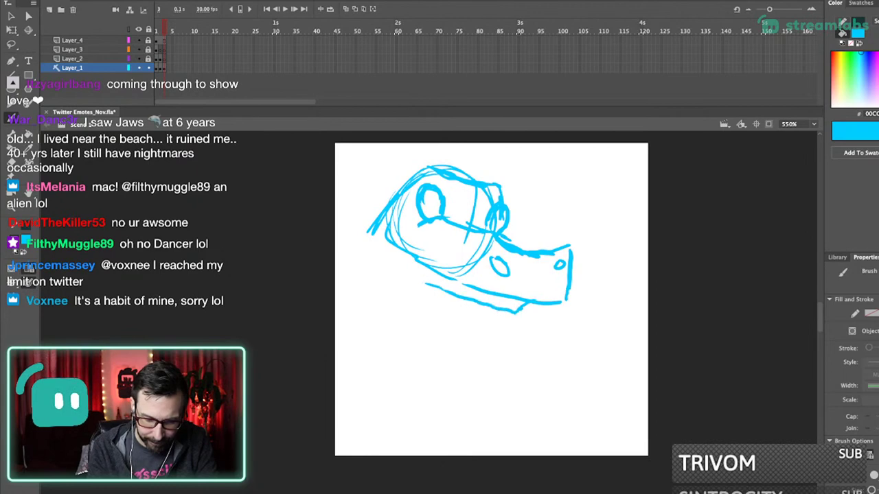
# - Clear the long-snouted sketch from frame 3 and rough out a new, smaller head circle in the canvas's upper right
pyautogui.hotkey('ctrl', 'a')
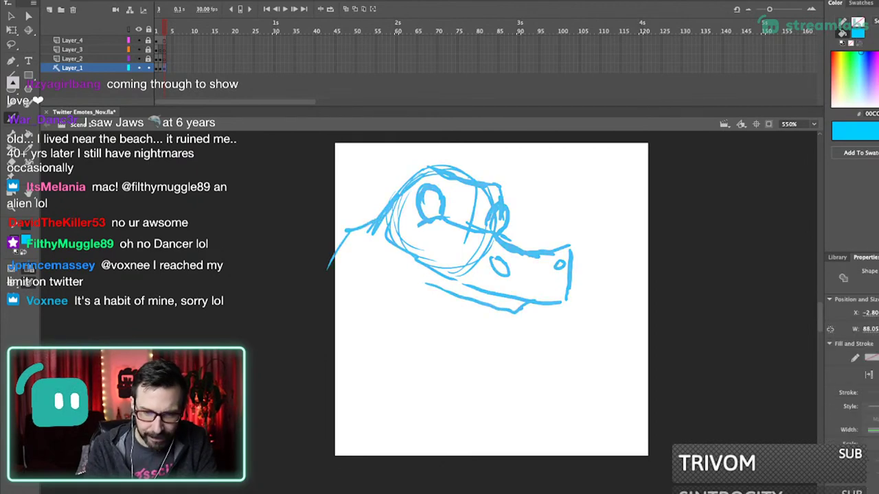
pyautogui.press('Delete')
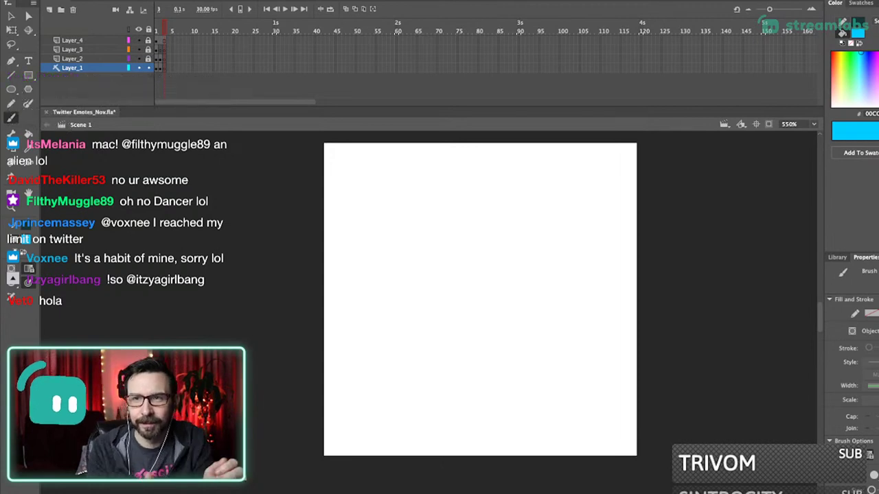
pyautogui.scroll(-1, 480, 299)
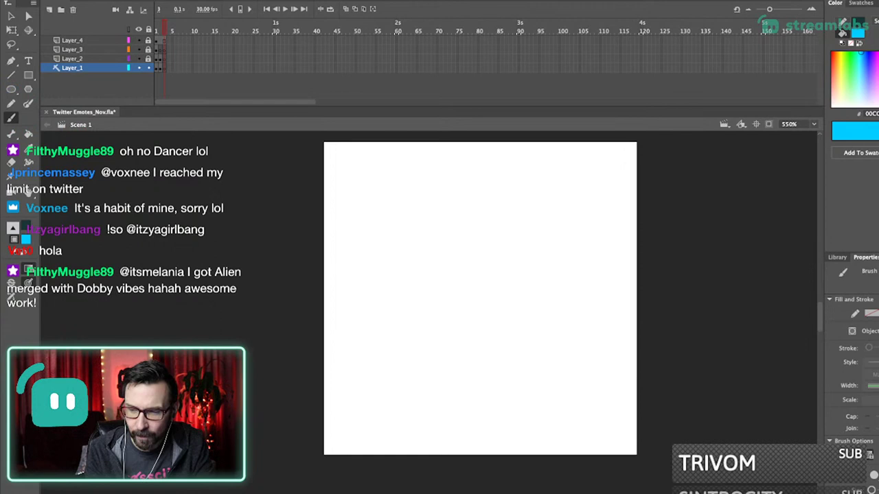
pyautogui.moveTo(496, 213)
pyautogui.mouseDown()
pyautogui.moveTo(559, 208)
pyautogui.moveTo(503, 247)
pyautogui.mouseUp()
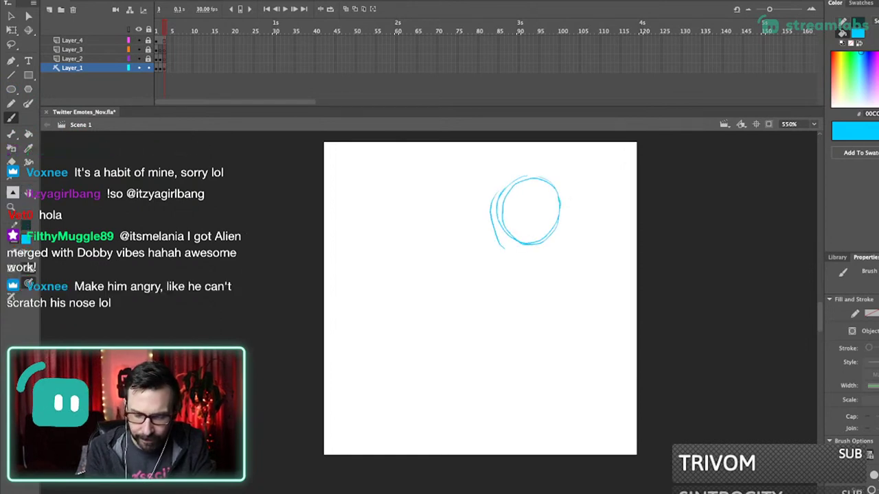
pyautogui.press('super+z')
pyautogui.moveTo(528, 170)
pyautogui.mouseDown()
pyautogui.moveTo(493, 220)
pyautogui.moveTo(508, 238)
pyautogui.moveTo(493, 233)
pyautogui.mouseUp()
pyautogui.press('super+z')
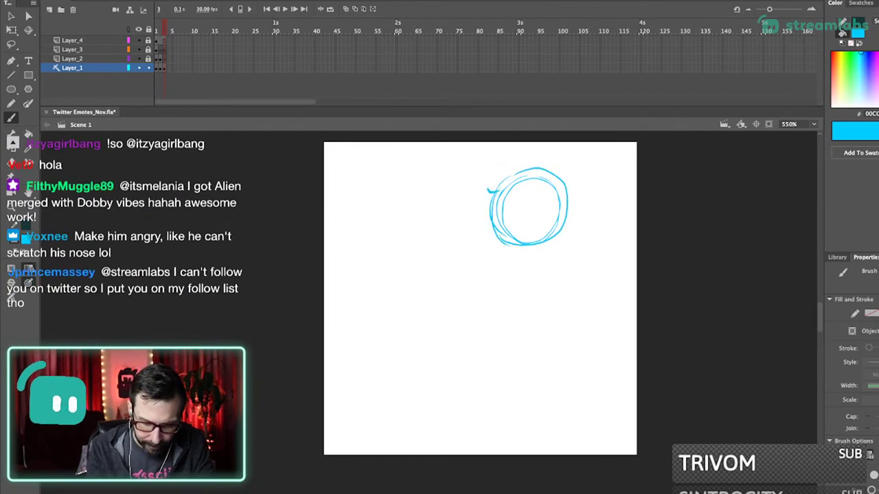
# - Sketch a slanted angry brow and eye in the head circle, a far eye bulge at its front, and spikes over its crown
pyautogui.moveTo(524, 204); pyautogui.dragTo(546, 189)
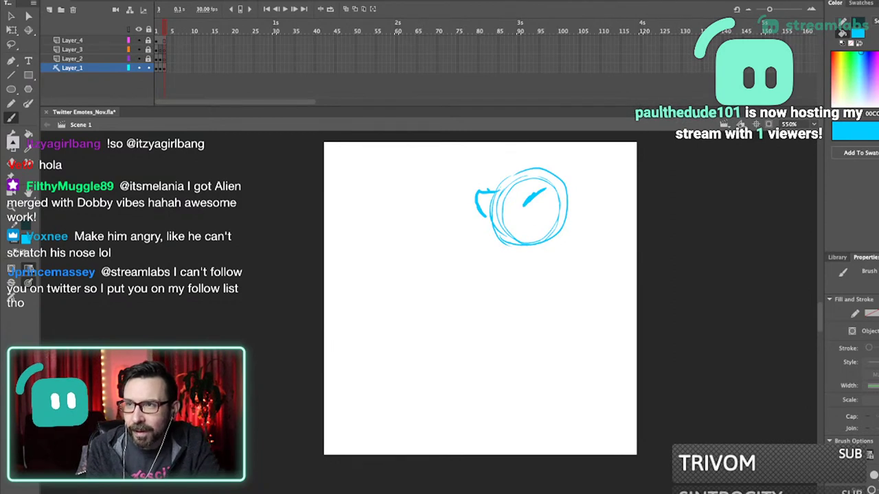
pyautogui.moveTo(547, 190)
pyautogui.mouseDown()
pyautogui.moveTo(565, 203)
pyautogui.moveTo(551, 198)
pyautogui.mouseUp()
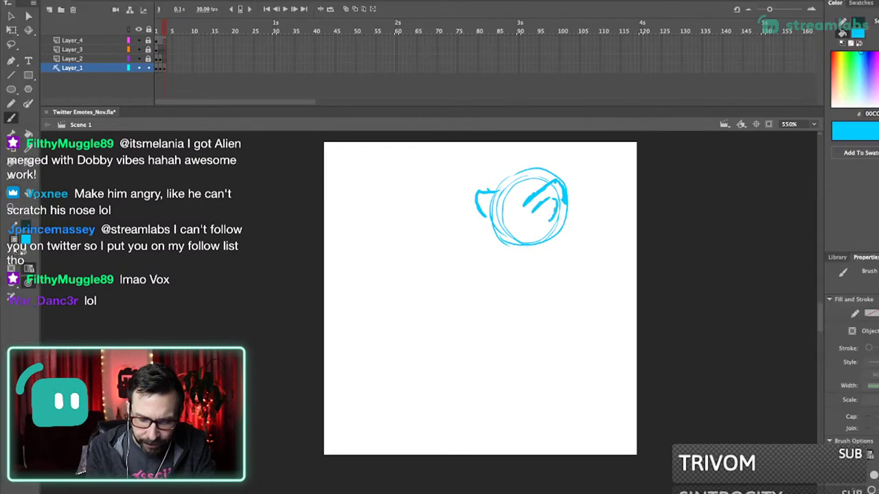
pyautogui.moveTo(478, 205); pyautogui.dragTo(487, 224)
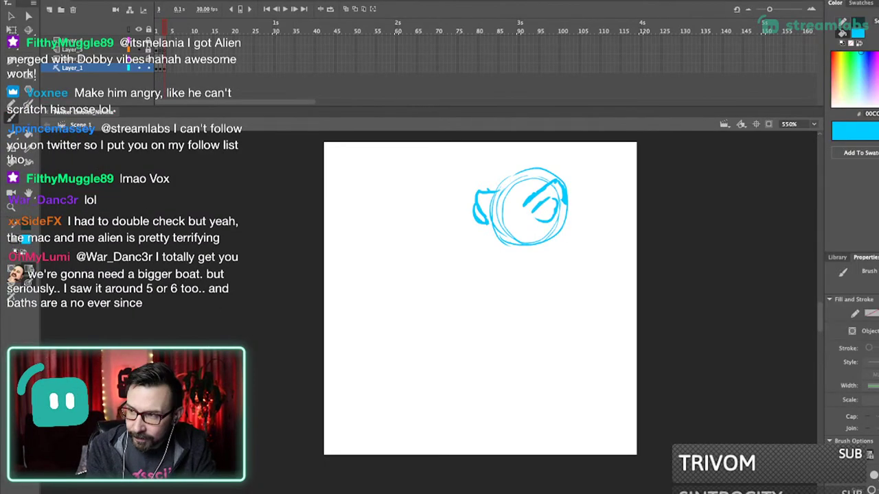
pyautogui.moveTo(491, 190)
pyautogui.mouseDown()
pyautogui.moveTo(529, 171)
pyautogui.moveTo(557, 171)
pyautogui.mouseUp()
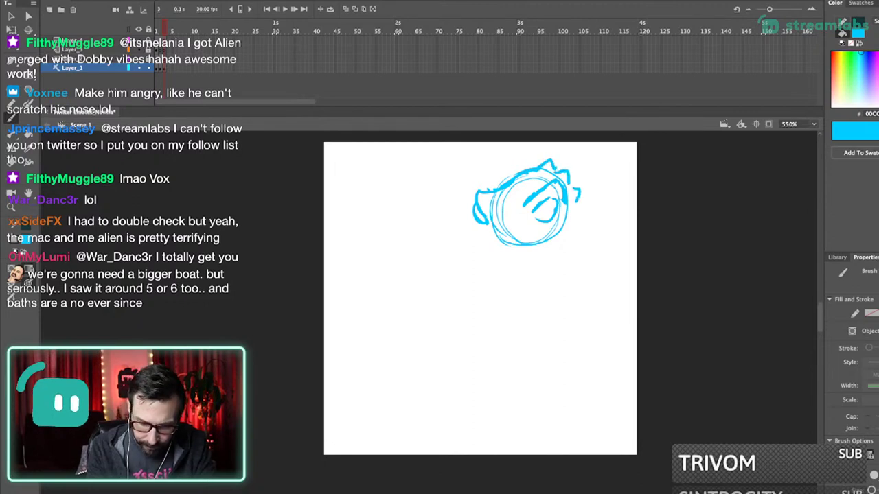
# - Sketch a long snout with a nostril, the mouth line curving back to the cheek, and the lower jaw beneath it
pyautogui.moveTo(486, 231)
pyautogui.mouseDown()
pyautogui.moveTo(467, 244)
pyautogui.moveTo(432, 248)
pyautogui.moveTo(412, 272)
pyautogui.moveTo(459, 257)
pyautogui.mouseUp()
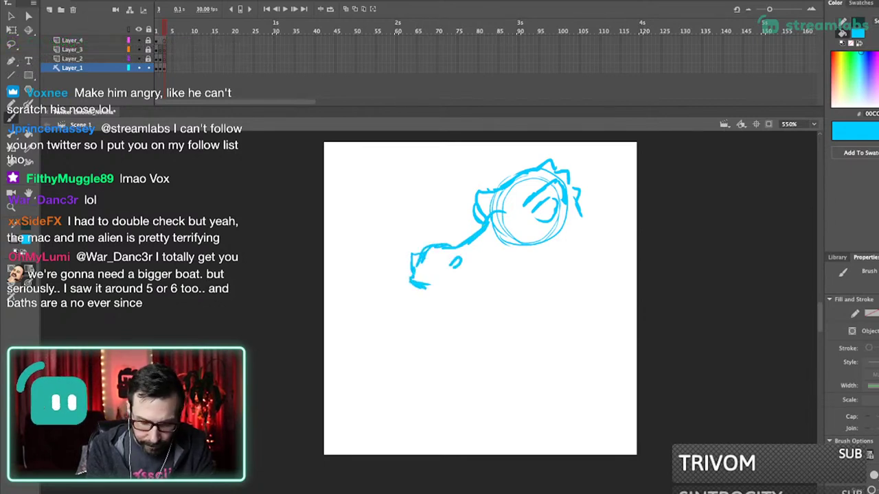
pyautogui.moveTo(424, 287)
pyautogui.mouseDown()
pyautogui.moveTo(463, 290)
pyautogui.moveTo(512, 273)
pyautogui.mouseUp()
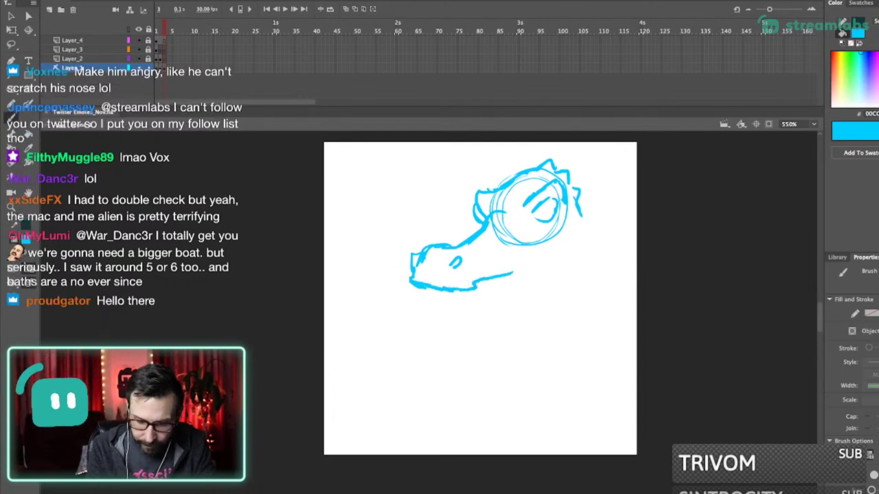
pyautogui.moveTo(576, 236); pyautogui.dragTo(518, 272)
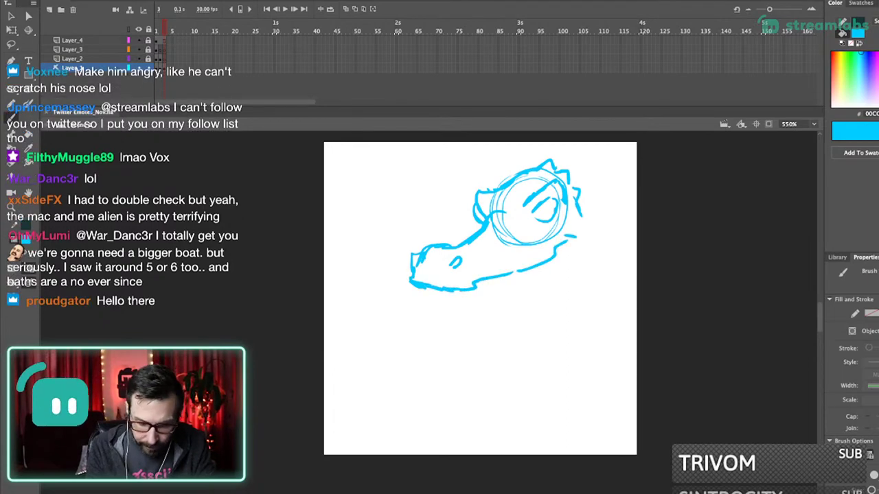
pyautogui.moveTo(417, 286)
pyautogui.mouseDown()
pyautogui.moveTo(467, 306)
pyautogui.moveTo(571, 261)
pyautogui.moveTo(570, 272)
pyautogui.mouseUp()
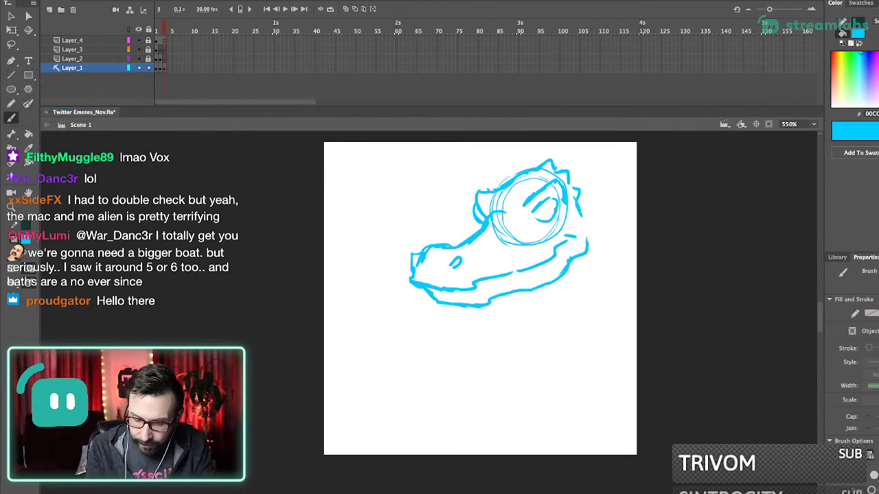
# - Sketch the lower eyelid and snout wrinkles, and a thick curved neck line behind the head
pyautogui.moveTo(543, 224); pyautogui.dragTo(560, 218)
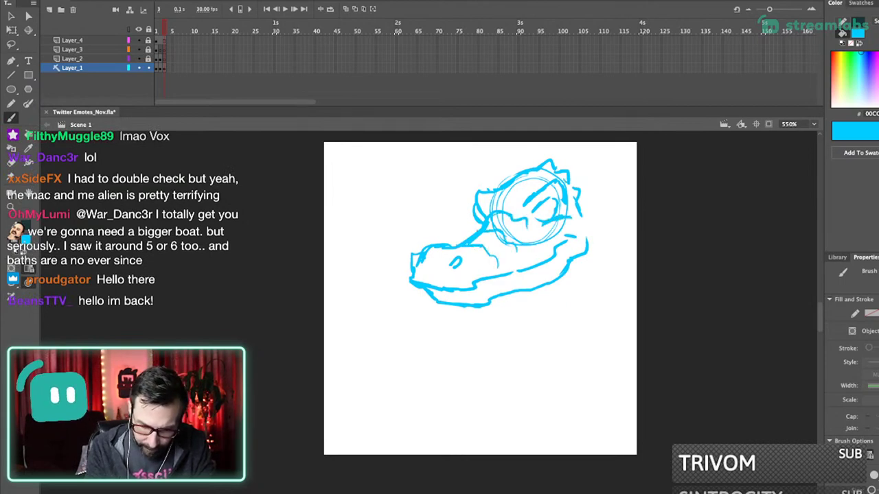
pyautogui.moveTo(578, 188); pyautogui.dragTo(614, 244)
pyautogui.moveTo(593, 208); pyautogui.dragTo(620, 247)
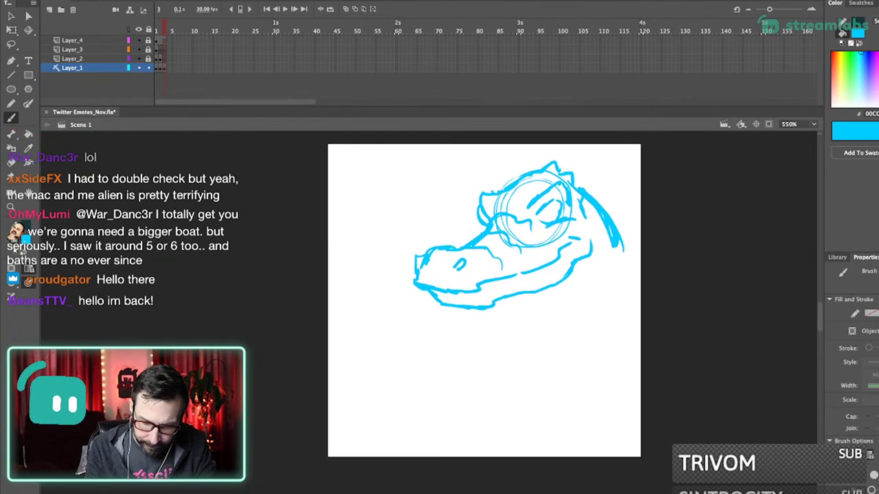
# - Move the whole head sketch up and to the left on the canvas
pyautogui.press('super+a')
pyautogui.press('Down')
pyautogui.press('Down')
pyautogui.press('Left')
pyautogui.press('Left')
pyautogui.press('Left')
pyautogui.press('Left')
pyautogui.press('Left')
pyautogui.press('Left')
pyautogui.press('Left')
pyautogui.press('Left')
pyautogui.press('Left')
pyautogui.press('Left')
pyautogui.press('Up')
pyautogui.press('Up')
pyautogui.press('Left')
pyautogui.press('Left')
pyautogui.press('Left')
pyautogui.press('Left')
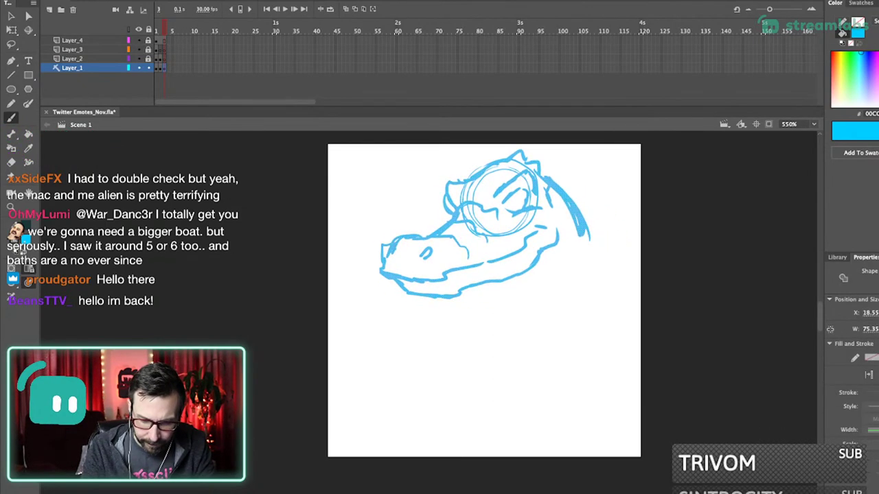
pyautogui.press('Up')
pyautogui.press('Up')
# - Sketch the back line sloping down from the neck and a short line below the snout tip
pyautogui.moveTo(484, 300); pyautogui.dragTo(480, 290)
pyautogui.moveTo(573, 214); pyautogui.dragTo(625, 258)
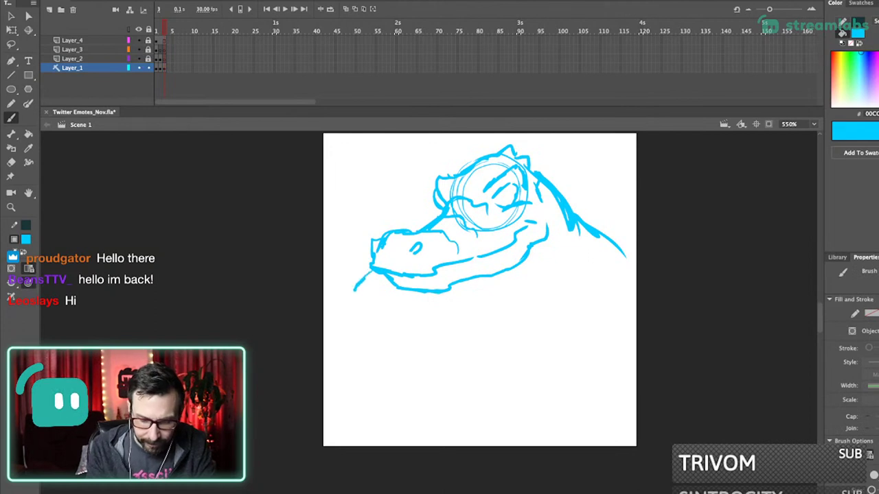
pyautogui.moveTo(384, 274); pyautogui.dragTo(368, 293)
pyautogui.moveTo(564, 276); pyautogui.dragTo(562, 316)
pyautogui.press('super+z')
pyautogui.scroll(-1, 480, 288)
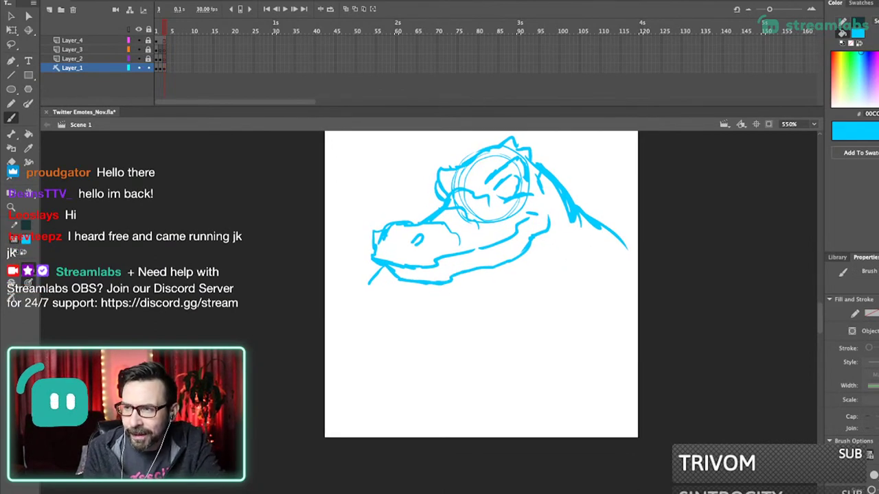
pyautogui.scroll(-2, 481, 285)
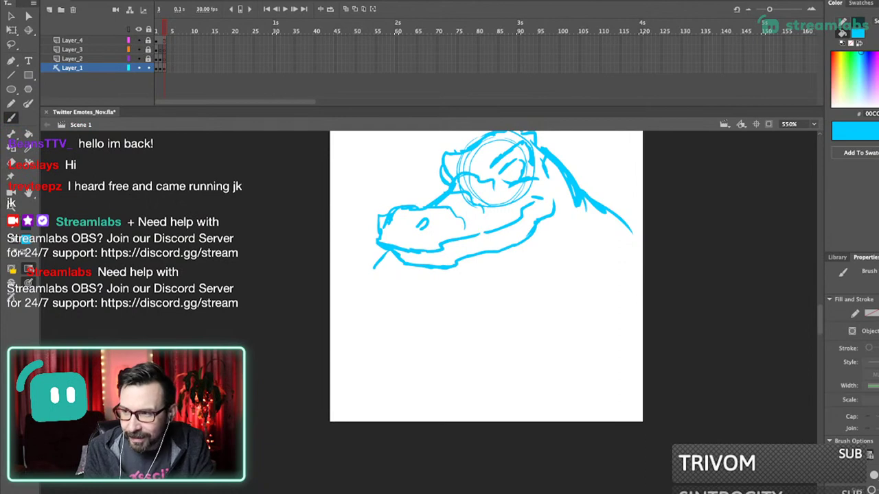
# - Sketch a heavier shoulder line along the back that runs past the canvas edge
pyautogui.moveTo(597, 223); pyautogui.dragTo(578, 291)
pyautogui.hotkey('ctrl', 'z')
pyautogui.moveTo(580, 221); pyautogui.dragTo(637, 248)
pyautogui.hotkey('ctrl', 'z')
pyautogui.moveTo(588, 217); pyautogui.dragTo(646, 240)
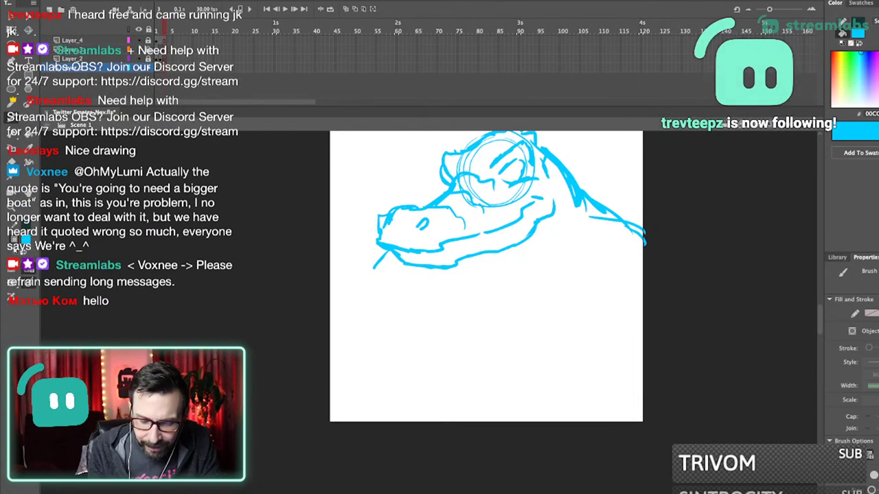
pyautogui.moveTo(531, 269)
pyautogui.mouseDown()
pyautogui.moveTo(604, 234)
pyautogui.moveTo(572, 239)
pyautogui.mouseUp()
pyautogui.moveTo(475, 261); pyautogui.dragTo(513, 274)
pyautogui.moveTo(377, 229)
pyautogui.mouseDown()
pyautogui.moveTo(359, 241)
pyautogui.moveTo(359, 316)
pyautogui.mouseUp()
pyautogui.hotkey('ctrl', 'z')
pyautogui.hotkey('ctrl', 'z')
pyautogui.moveTo(440, 275); pyautogui.dragTo(362, 318)
pyautogui.hotkey('ctrl', 'z')
pyautogui.hotkey('ctrl', 'z')
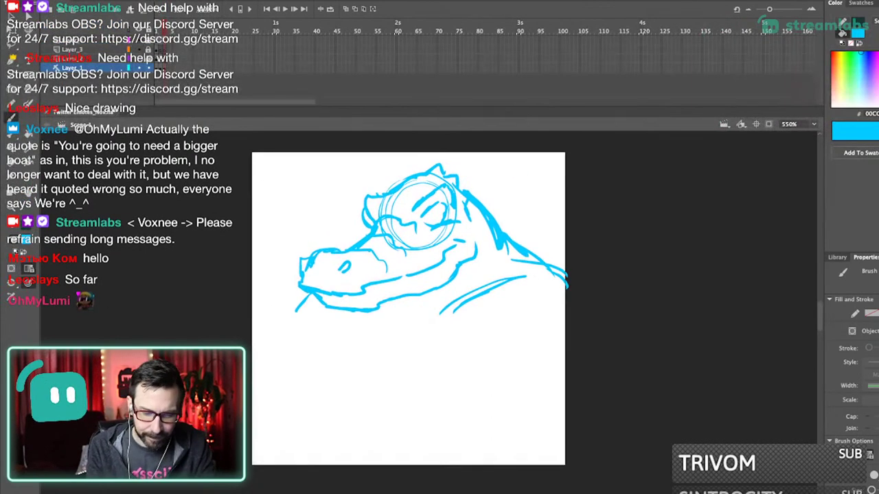
pyautogui.hotkey('ctrl', 'z')
pyautogui.hotkey('ctrl', 'z')
pyautogui.hotkey('ctrl', 'z')
pyautogui.moveTo(439, 309); pyautogui.dragTo(460, 293)
pyautogui.hotkey('ctrl', 'z')
# - Erase the short line under the snout tip and shift the whole sketch farther left and up
pyautogui.press('e')
pyautogui.moveTo(316, 297); pyautogui.dragTo(329, 280)
pyautogui.hotkey('ctrl', 'a')
pyautogui.press('Left')
pyautogui.press('Left')
pyautogui.press('Left')
pyautogui.press('Left')
pyautogui.press('Up')
pyautogui.press('Up')
pyautogui.press('Up')
pyautogui.press('Up')
pyautogui.press('Left')
pyautogui.press('Left')
pyautogui.press('Down')
pyautogui.press('Down')
pyautogui.press('Up')
pyautogui.press('Up')
# - Erase the end of the shoulder line and sketch a large shoulder circle with the outer arm line below it
pyautogui.moveTo(567, 255); pyautogui.dragTo(585, 283)
pyautogui.moveTo(577, 278)
pyautogui.mouseDown()
pyautogui.moveTo(575, 286)
pyautogui.moveTo(569, 256)
pyautogui.mouseUp()
pyautogui.press('b')
pyautogui.moveTo(541, 228); pyautogui.dragTo(584, 261)
pyautogui.moveTo(536, 246)
pyautogui.mouseDown()
pyautogui.moveTo(586, 324)
pyautogui.moveTo(544, 238)
pyautogui.moveTo(593, 282)
pyautogui.mouseUp()
pyautogui.moveTo(584, 285)
pyautogui.mouseDown()
pyautogui.moveTo(592, 280)
pyautogui.moveTo(599, 367)
pyautogui.mouseUp()
# - Sketch the inner arm line, a rounded elbow and a curved belly line running forward from the arm
pyautogui.moveTo(533, 304)
pyautogui.mouseDown()
pyautogui.moveTo(526, 357)
pyautogui.moveTo(562, 377)
pyautogui.moveTo(597, 316)
pyautogui.mouseUp()
pyautogui.hotkey('ctrl', 'z')
pyautogui.hotkey('ctrl', 'z')
pyautogui.moveTo(537, 293); pyautogui.dragTo(530, 343)
pyautogui.moveTo(529, 327); pyautogui.dragTo(571, 357)
pyautogui.moveTo(507, 325)
pyautogui.mouseDown()
pyautogui.moveTo(486, 331)
pyautogui.moveTo(440, 315)
pyautogui.mouseUp()
pyautogui.hotkey('ctrl', 'z')
pyautogui.hotkey('ctrl', 'z')
pyautogui.moveTo(526, 335); pyautogui.dragTo(453, 313)
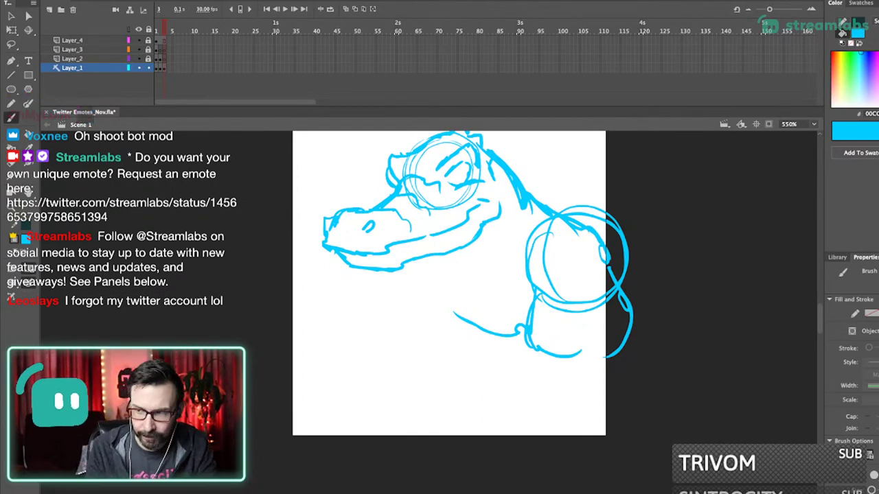
pyautogui.moveTo(450, 283); pyautogui.dragTo(446, 290)
# - Delete the back, shoulder, arm and belly strokes, keeping only the head and neck
pyautogui.press('v')
pyautogui.moveTo(654, 399)
pyautogui.mouseDown()
pyautogui.moveTo(526, 206)
pyautogui.moveTo(525, 181)
pyautogui.mouseUp()
pyautogui.keyDown('shift'); pyautogui.click(496, 342); pyautogui.keyUp('shift')
pyautogui.moveTo(639, 400); pyautogui.dragTo(522, 228)
pyautogui.press('Delete')
pyautogui.press('b')
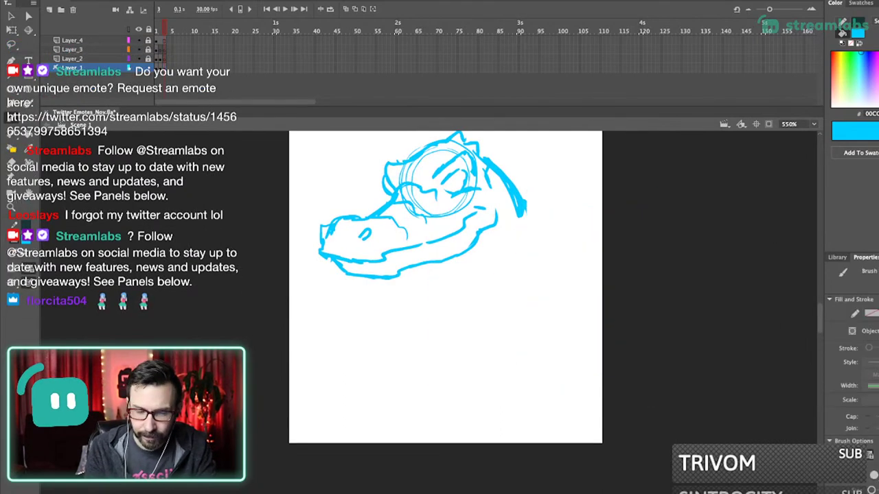
# - Sketch a rounded chest and belly curve below the jaw, the back and shoulder outline, and a short arm fold at the back
pyautogui.moveTo(446, 287); pyautogui.dragTo(445, 295)
pyautogui.moveTo(374, 292)
pyautogui.mouseDown()
pyautogui.moveTo(445, 371)
pyautogui.moveTo(487, 369)
pyautogui.mouseUp()
pyautogui.moveTo(515, 206)
pyautogui.mouseDown()
pyautogui.moveTo(560, 248)
pyautogui.moveTo(538, 245)
pyautogui.moveTo(565, 269)
pyautogui.moveTo(570, 316)
pyautogui.moveTo(580, 285)
pyautogui.moveTo(585, 337)
pyautogui.mouseUp()
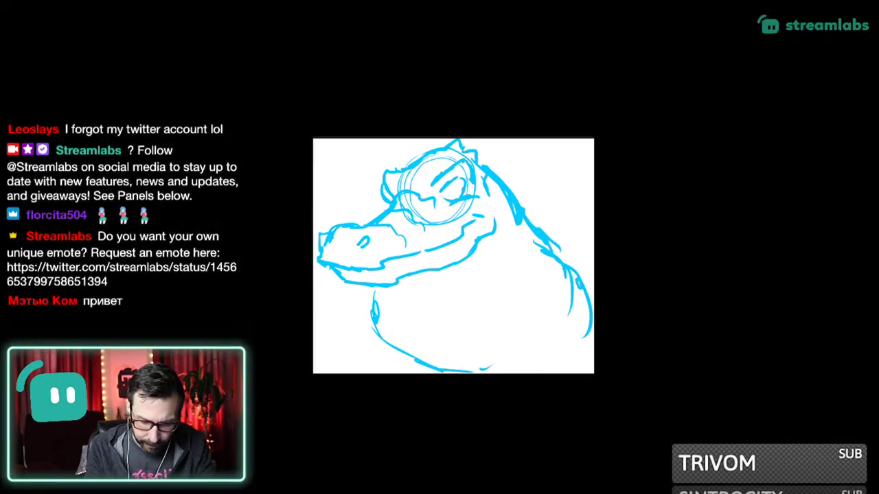
pyautogui.moveTo(509, 314)
pyautogui.mouseDown()
pyautogui.moveTo(530, 352)
pyautogui.moveTo(592, 342)
pyautogui.mouseUp()
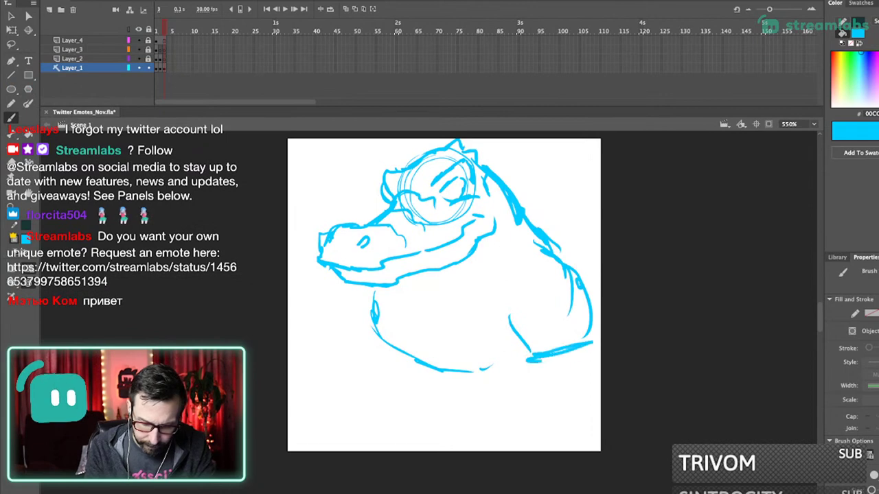
pyautogui.scroll(-2, 445, 295)
pyautogui.moveTo(522, 324)
pyautogui.mouseDown()
pyautogui.moveTo(526, 362)
pyautogui.moveTo(539, 313)
pyautogui.moveTo(554, 307)
pyautogui.moveTo(589, 366)
pyautogui.moveTo(575, 406)
pyautogui.moveTo(516, 328)
pyautogui.mouseUp()
pyautogui.moveTo(590, 288)
pyautogui.mouseDown()
pyautogui.moveTo(509, 340)
pyautogui.moveTo(518, 346)
pyautogui.mouseUp()
pyautogui.moveTo(432, 346); pyautogui.dragTo(465, 345)
pyautogui.moveTo(399, 361)
pyautogui.mouseDown()
pyautogui.moveTo(496, 415)
pyautogui.moveTo(556, 425)
pyautogui.mouseUp()
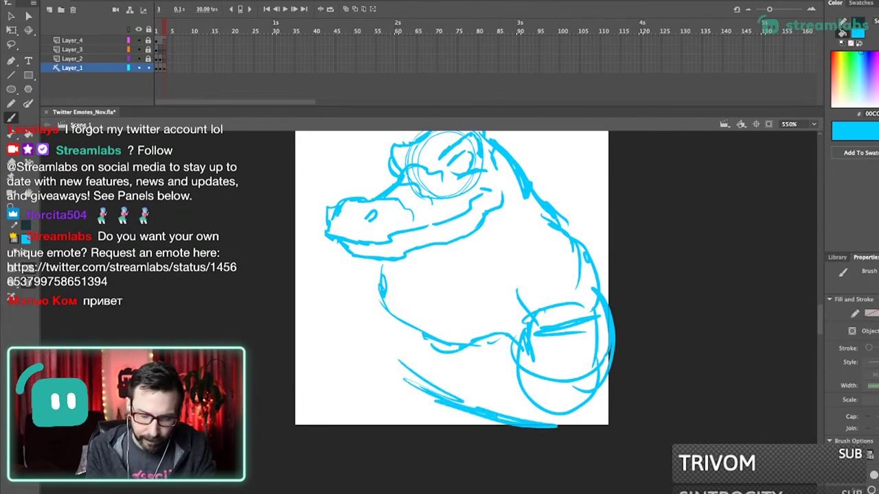
pyautogui.hotkey('ctrl', 'z')
pyautogui.hotkey('ctrl', 'z')
pyautogui.hotkey('ctrl', 'z')
pyautogui.hotkey('ctrl', 'z')
pyautogui.hotkey('ctrl', 'z')
pyautogui.hotkey('ctrl', 'z')
pyautogui.hotkey('ctrl', 'z')
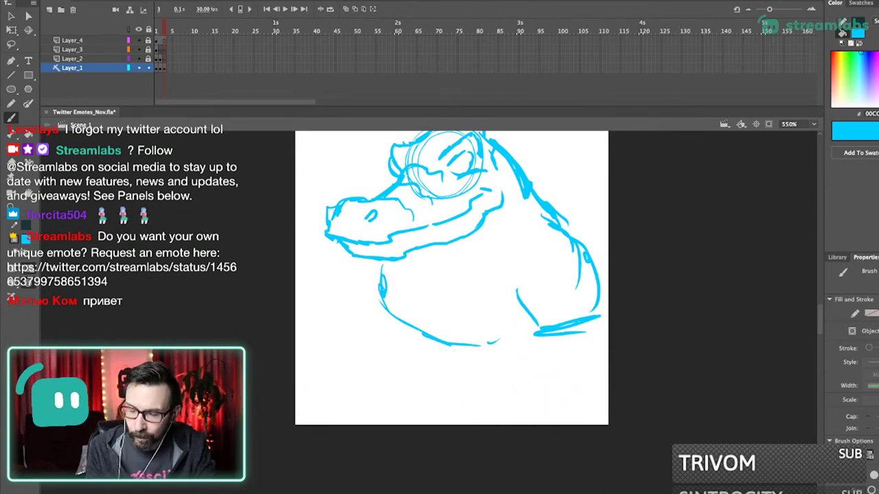
# - Sketch a curved centre line down the body, a large rounded upper arm, and an angled forearm reaching across the belly
pyautogui.moveTo(437, 273); pyautogui.dragTo(420, 359)
pyautogui.moveTo(526, 249); pyautogui.dragTo(488, 332)
pyautogui.moveTo(507, 271)
pyautogui.mouseDown()
pyautogui.moveTo(566, 338)
pyautogui.moveTo(582, 248)
pyautogui.mouseUp()
pyautogui.moveTo(541, 225); pyautogui.dragTo(559, 255)
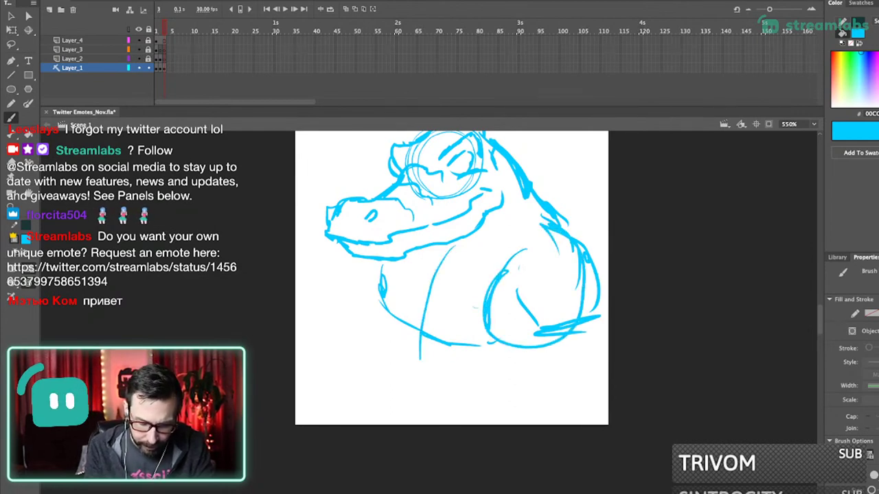
pyautogui.moveTo(445, 294)
pyautogui.mouseDown()
pyautogui.moveTo(414, 338)
pyautogui.moveTo(484, 310)
pyautogui.mouseUp()
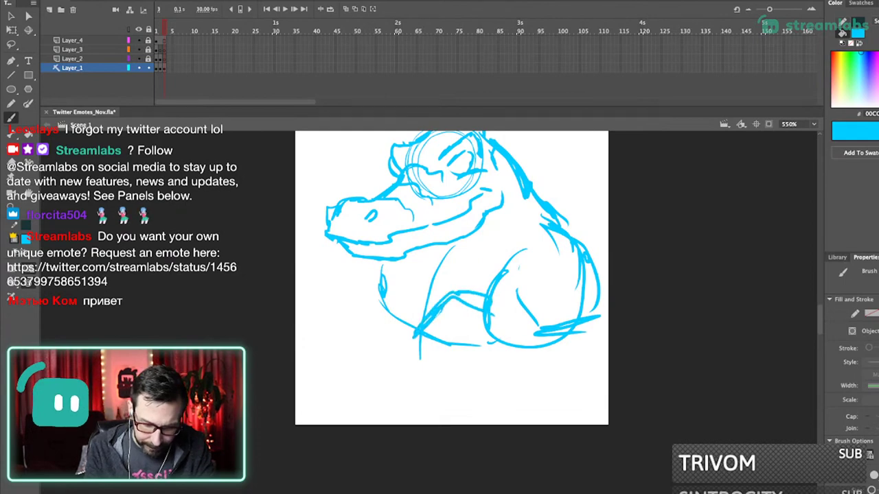
# - Sketch a wide tail sweeping from the back below the body and curling up to a tip beneath the snout
pyautogui.moveTo(571, 335); pyautogui.dragTo(488, 402)
pyautogui.moveTo(577, 335); pyautogui.dragTo(533, 372)
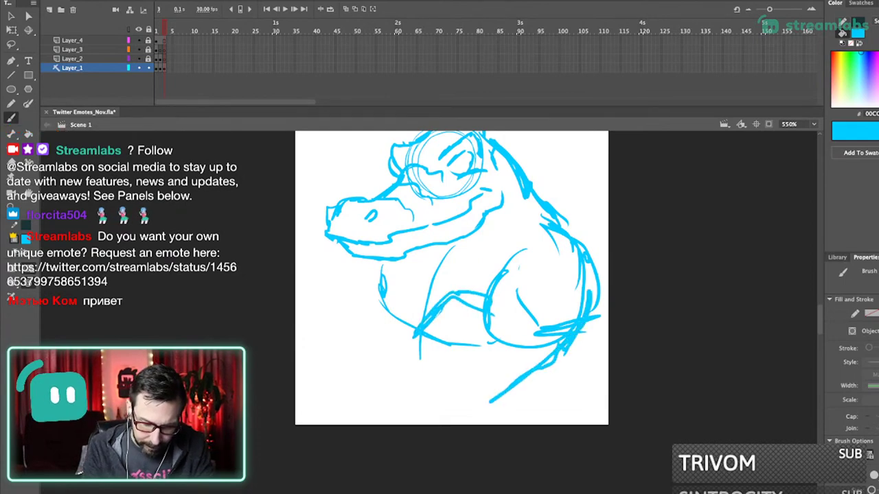
pyautogui.moveTo(340, 342); pyautogui.dragTo(402, 412)
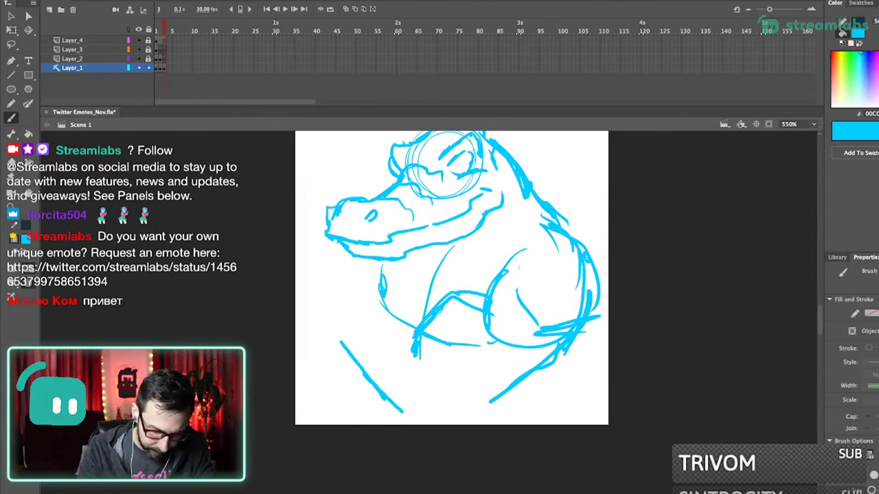
pyautogui.moveTo(326, 272); pyautogui.dragTo(384, 394)
pyautogui.moveTo(326, 268)
pyautogui.mouseDown()
pyautogui.moveTo(317, 293)
pyautogui.moveTo(340, 253)
pyautogui.mouseUp()
pyautogui.moveTo(340, 255); pyautogui.dragTo(349, 264)
pyautogui.moveTo(351, 266)
pyautogui.mouseDown()
pyautogui.moveTo(394, 320)
pyautogui.moveTo(419, 326)
pyautogui.mouseUp()
# - Thicken and close the tail's lower outline, and add the far arm's lines between the chest and the tail
pyautogui.moveTo(320, 324)
pyautogui.mouseDown()
pyautogui.moveTo(399, 410)
pyautogui.moveTo(423, 424)
pyautogui.moveTo(459, 420)
pyautogui.mouseUp()
pyautogui.moveTo(453, 426); pyautogui.dragTo(529, 390)
pyautogui.moveTo(439, 281); pyautogui.dragTo(421, 339)
pyautogui.moveTo(401, 308)
pyautogui.mouseDown()
pyautogui.moveTo(417, 323)
pyautogui.moveTo(388, 345)
pyautogui.moveTo(388, 378)
pyautogui.moveTo(438, 323)
pyautogui.mouseUp()
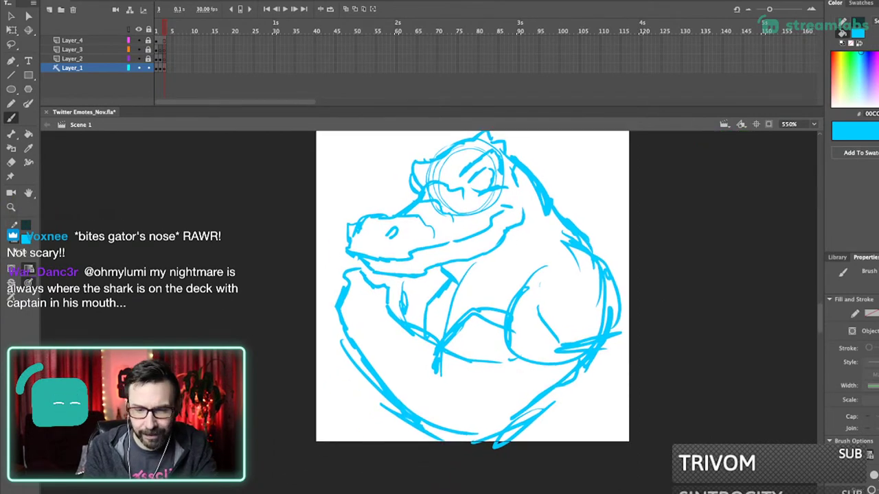
# - Enlarge and slightly rotate the curled tail tip below the snout, and nudge it downward
pyautogui.press('l')
pyautogui.moveTo(343, 368); pyautogui.dragTo(391, 302)
pyautogui.moveTo(367, 356)
pyautogui.mouseDown()
pyautogui.moveTo(347, 268)
pyautogui.moveTo(385, 288)
pyautogui.mouseUp()
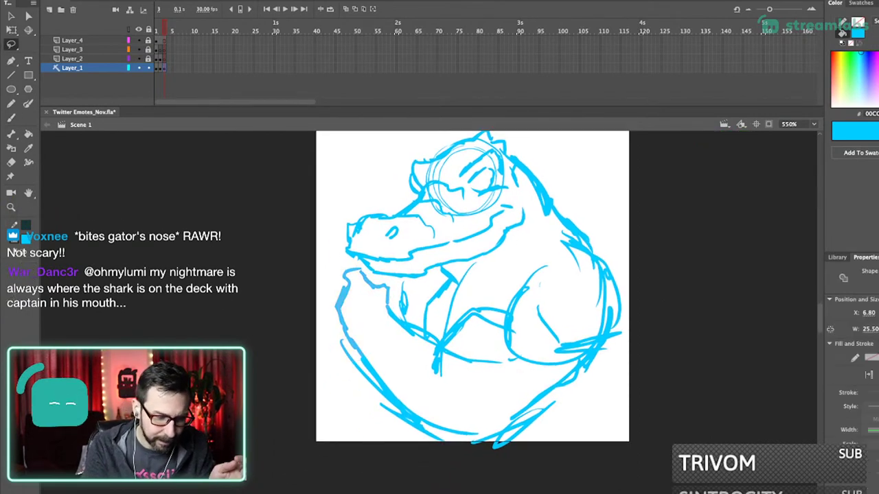
pyautogui.press('q')
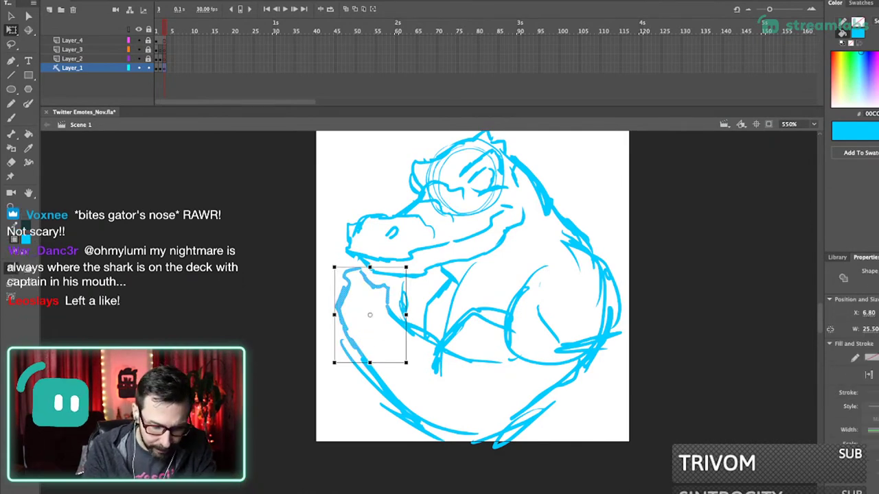
pyautogui.moveTo(369, 315); pyautogui.dragTo(359, 351)
pyautogui.moveTo(388, 267); pyautogui.dragTo(422, 256)
pyautogui.press('Down')
pyautogui.press('Down')
pyautogui.press('Down')
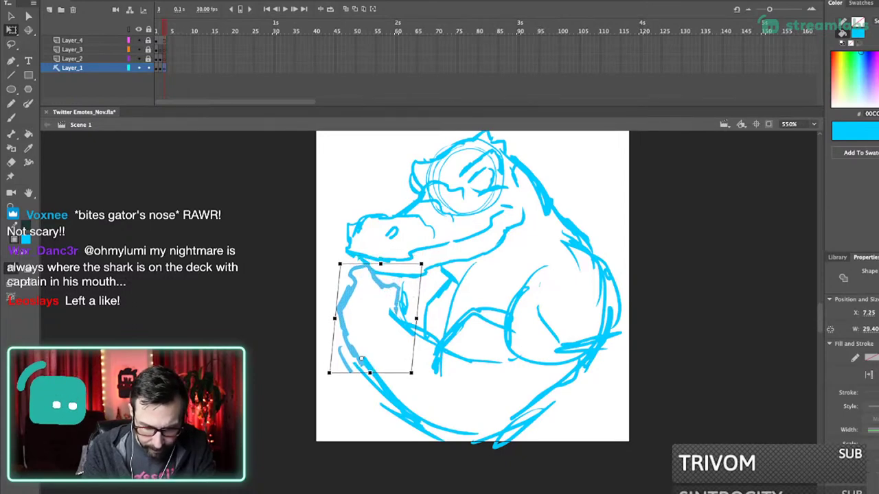
pyautogui.moveTo(439, 295); pyautogui.dragTo(426, 329)
pyautogui.press('Escape')
# - Select the whole head, rotate it slightly clockwise so the snout lifts, and nudge it toward the back and down
pyautogui.press('l')
pyautogui.moveTo(527, 264); pyautogui.dragTo(484, 284)
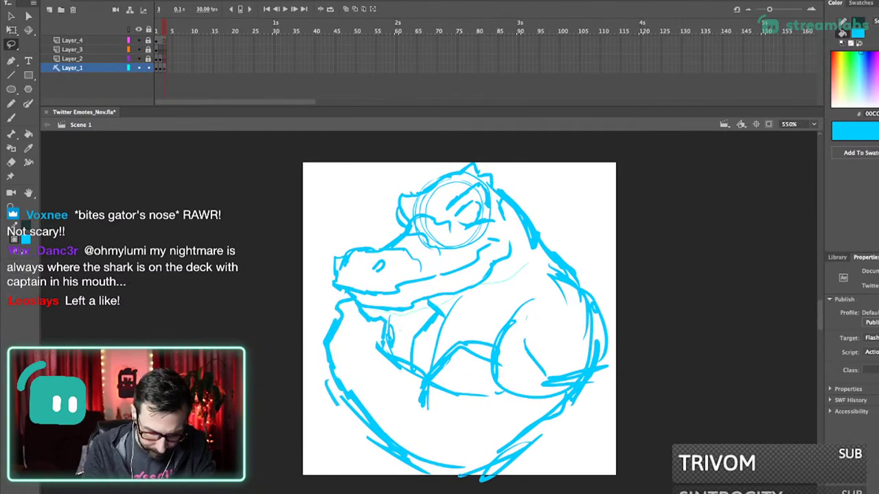
pyautogui.moveTo(318, 279); pyautogui.dragTo(532, 261)
pyautogui.press('v')
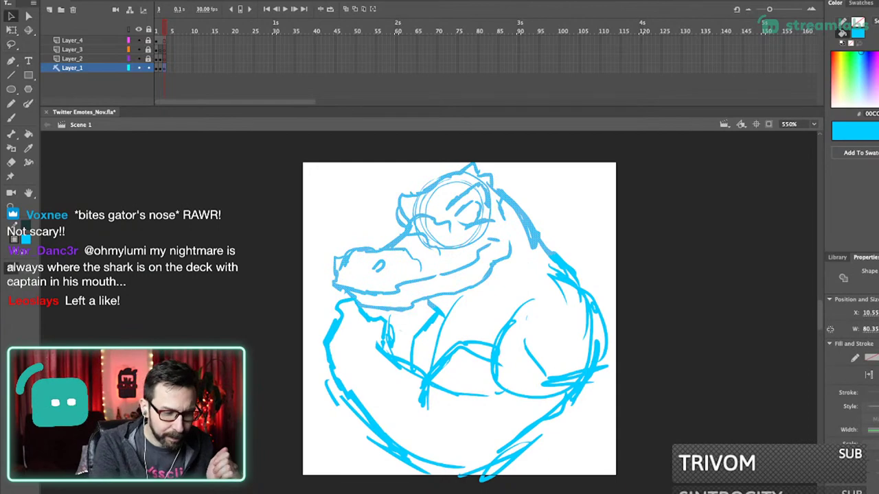
pyautogui.press('w')
pyautogui.press('q')
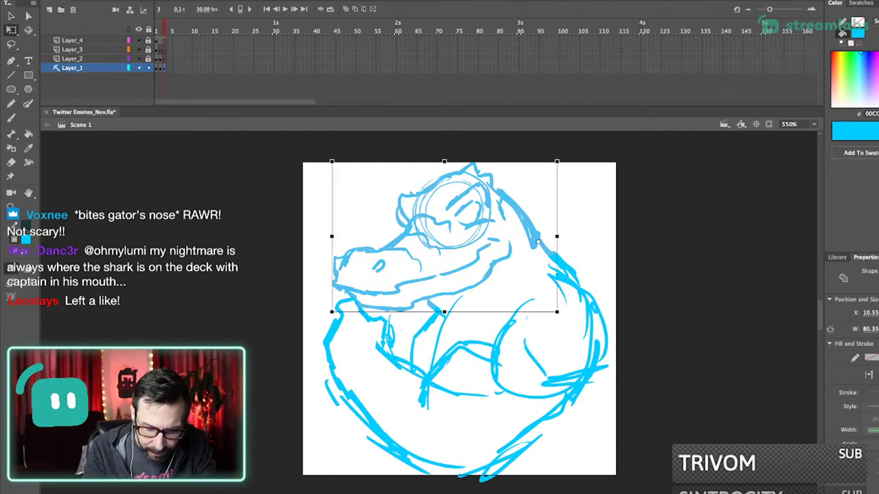
pyautogui.moveTo(328, 158); pyautogui.dragTo(336, 140)
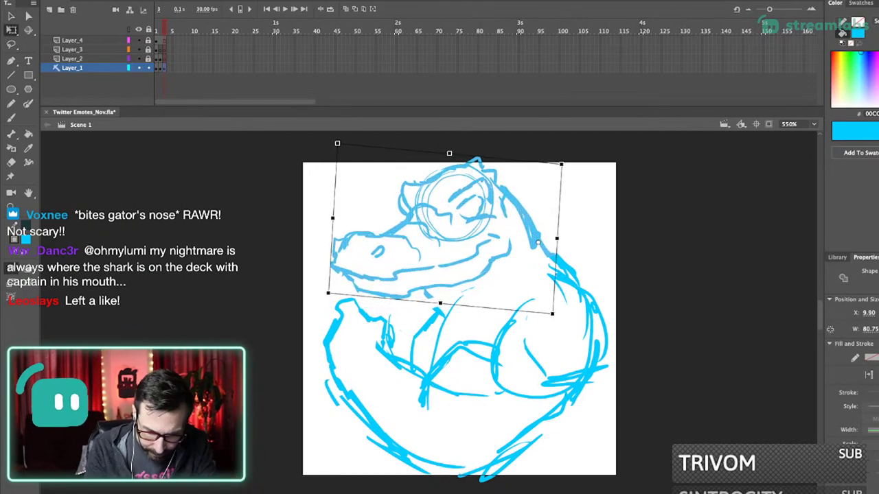
pyautogui.hotkey('shift', 'Right')
pyautogui.hotkey('shift', 'Down')
pyautogui.press('Up')
pyautogui.press('b')
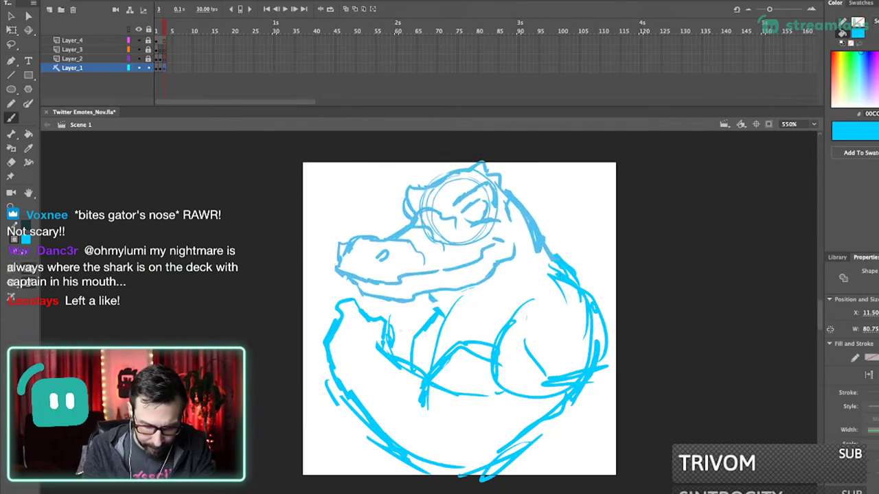
pyautogui.press('Escape')
# - Sketch a jagged contour from the chest up to the shoulder, and short leg lines on both sides below the tail
pyautogui.moveTo(432, 334); pyautogui.dragTo(535, 290)
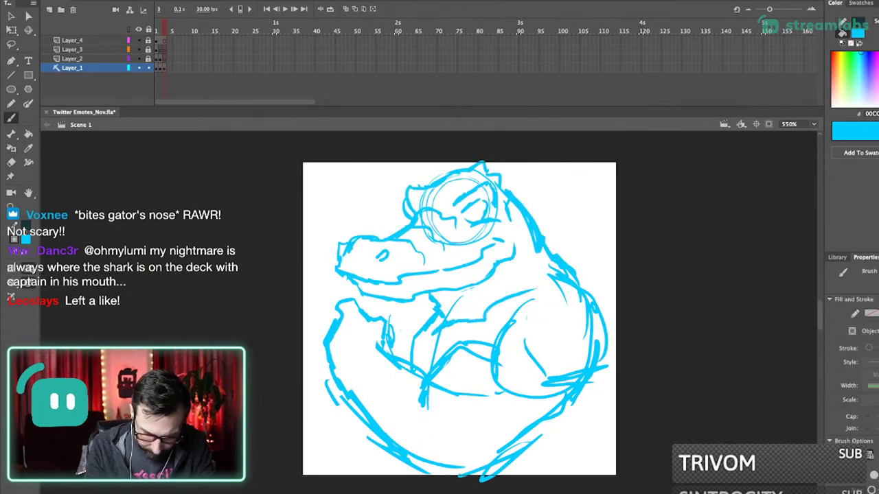
pyautogui.moveTo(455, 319); pyautogui.dragTo(435, 299)
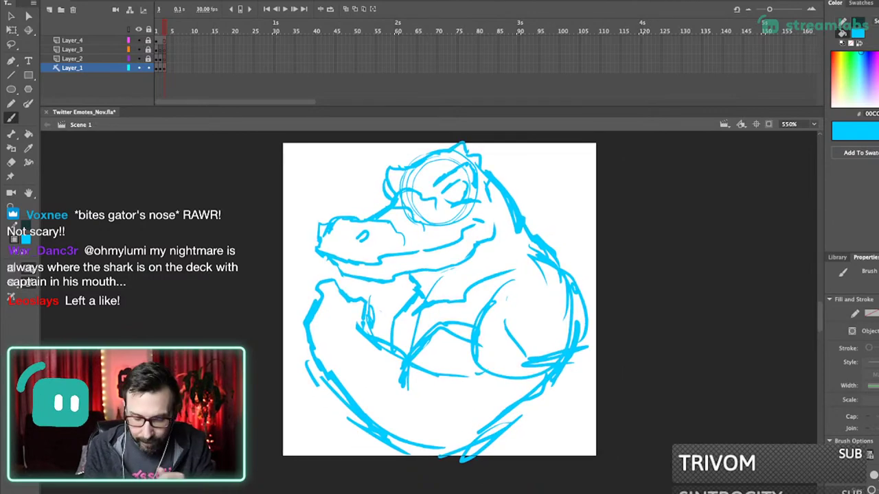
pyautogui.moveTo(565, 365)
pyautogui.mouseDown()
pyautogui.moveTo(540, 412)
pyautogui.moveTo(541, 460)
pyautogui.mouseUp()
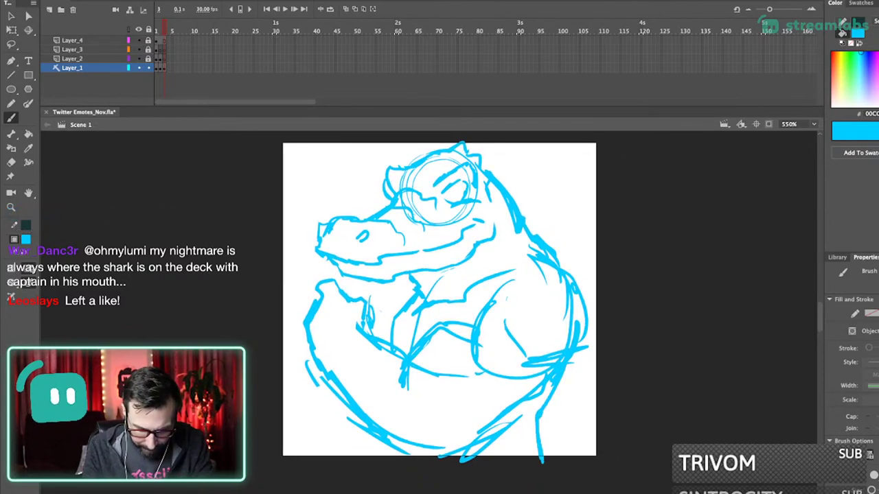
pyautogui.moveTo(378, 441); pyautogui.dragTo(375, 464)
# - Add short curves on the belly and along the tail's lower inner edge, and save the file
pyautogui.scroll(-4, 252, 458)
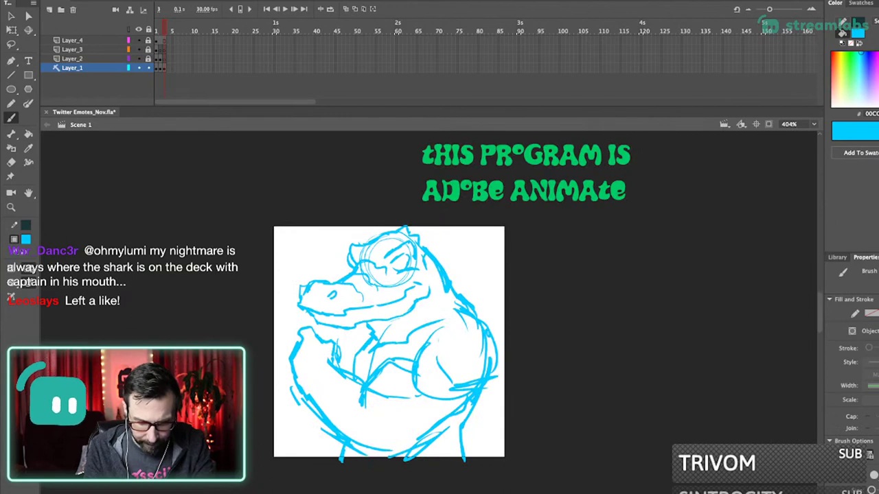
pyautogui.moveTo(251, 458); pyautogui.dragTo(281, 445)
pyautogui.moveTo(424, 401)
pyautogui.mouseDown()
pyautogui.moveTo(449, 383)
pyautogui.moveTo(431, 426)
pyautogui.moveTo(402, 445)
pyautogui.mouseUp()
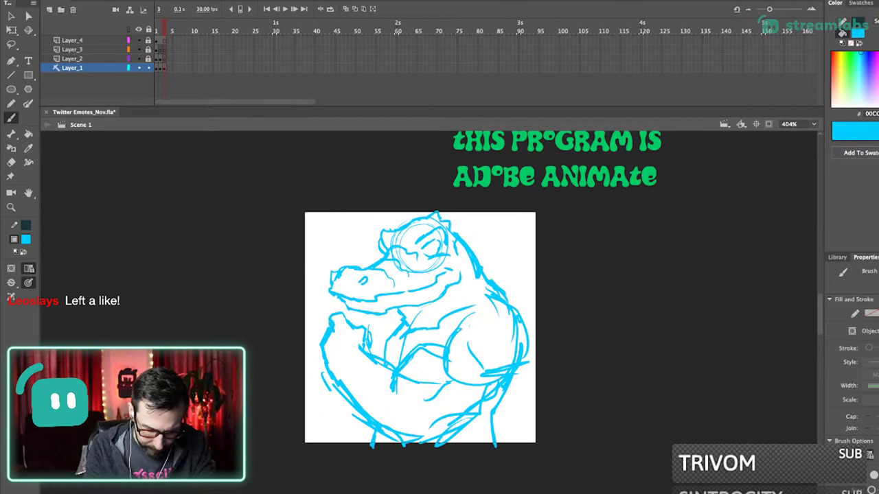
pyautogui.moveTo(421, 327)
pyautogui.mouseDown()
pyautogui.moveTo(390, 340)
pyautogui.moveTo(440, 332)
pyautogui.moveTo(440, 344)
pyautogui.mouseUp()
pyautogui.press('super+s')
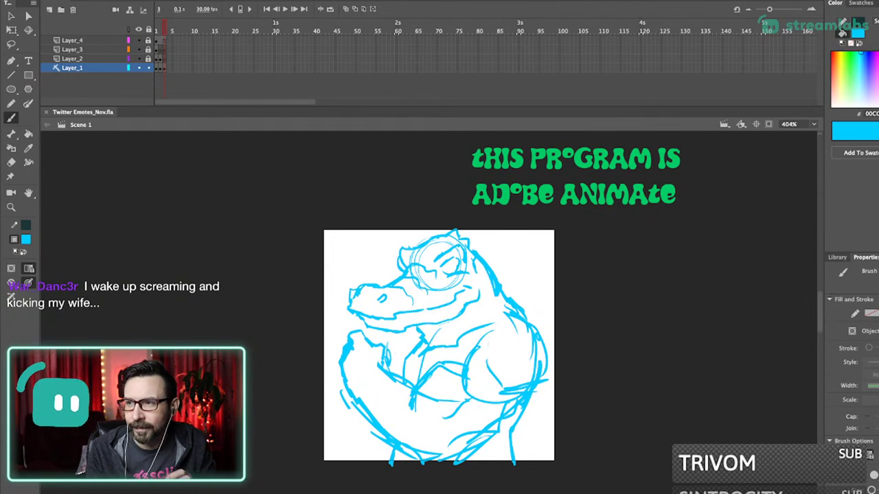
# - Lock Layer_1, unlock Layer_2, and set up the Pencil tool with a red stroke on frame 3, undoing the test stroke
pyautogui.moveTo(439, 343); pyautogui.dragTo(440, 354)
pyautogui.click(148, 59)
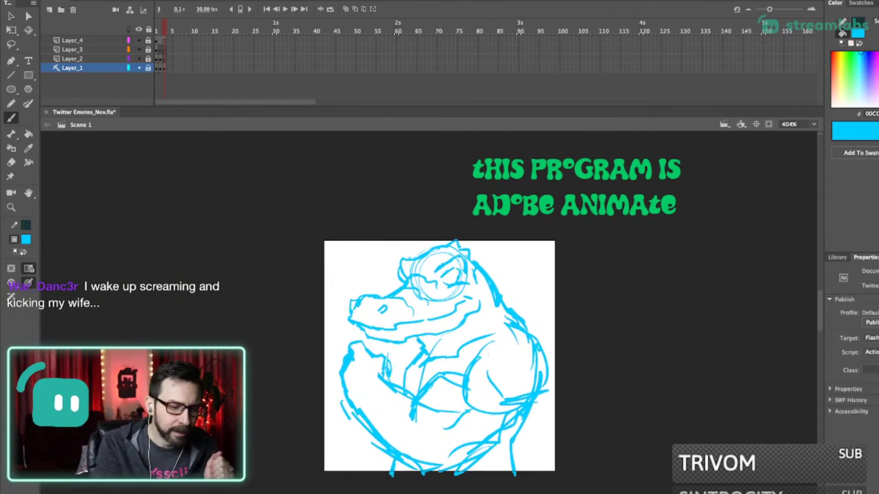
pyautogui.click(168, 60)
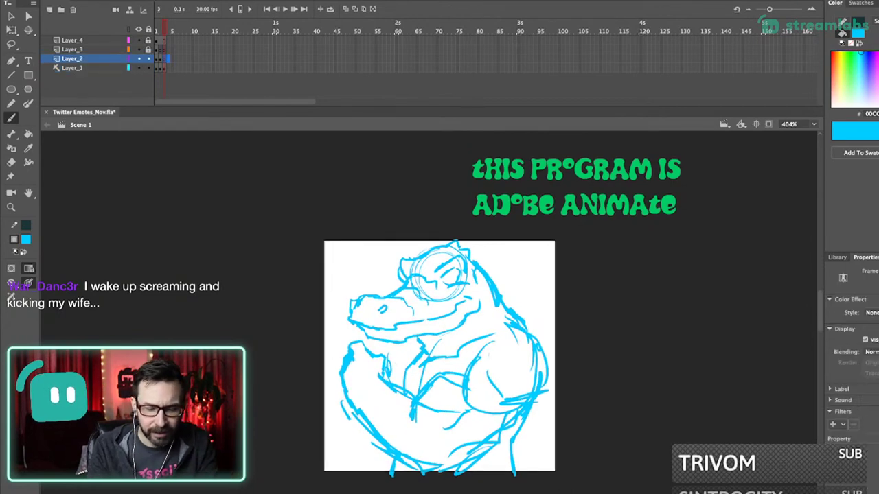
pyautogui.moveTo(371, 204); pyautogui.dragTo(509, 469)
pyautogui.moveTo(440, 329); pyautogui.dragTo(478, 379)
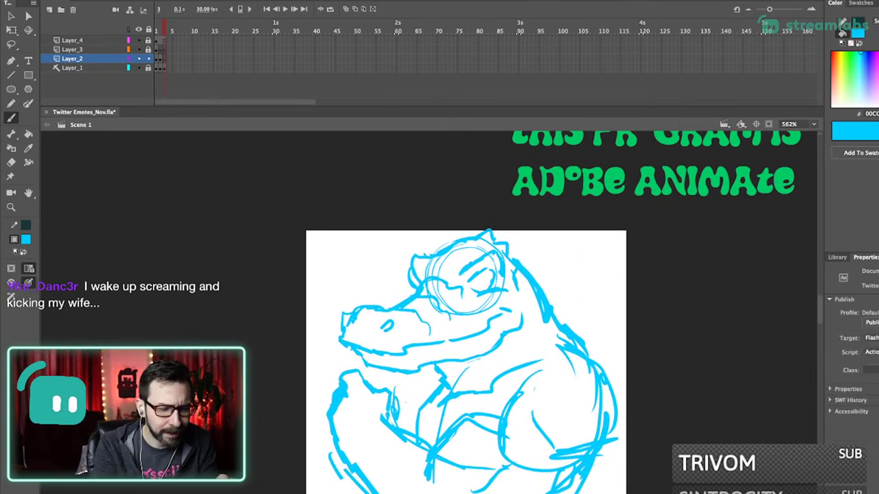
pyautogui.scroll(5, 436, 285)
pyautogui.moveTo(440, 302); pyautogui.dragTo(458, 320)
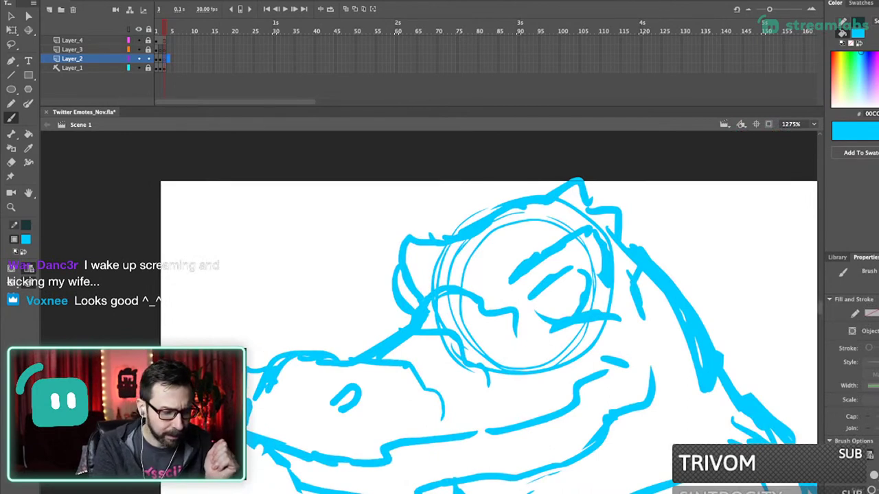
pyautogui.press('y')
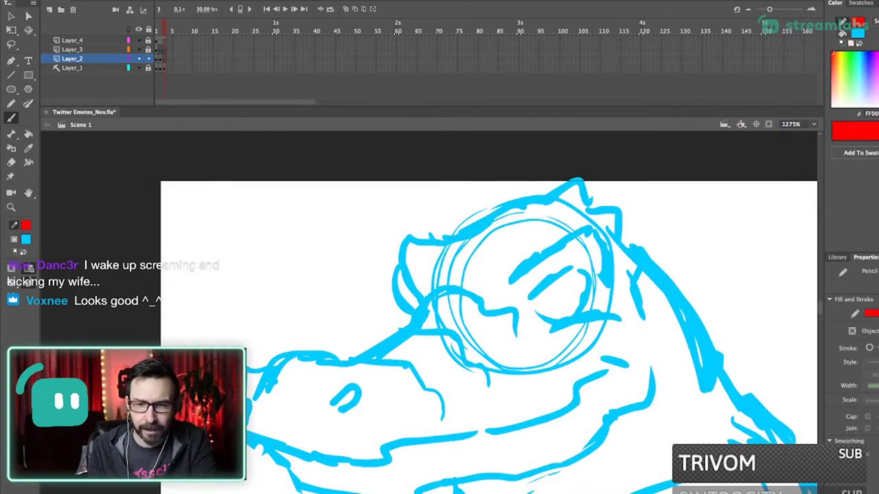
pyautogui.moveTo(555, 273); pyautogui.dragTo(542, 286)
pyautogui.press('super+z')
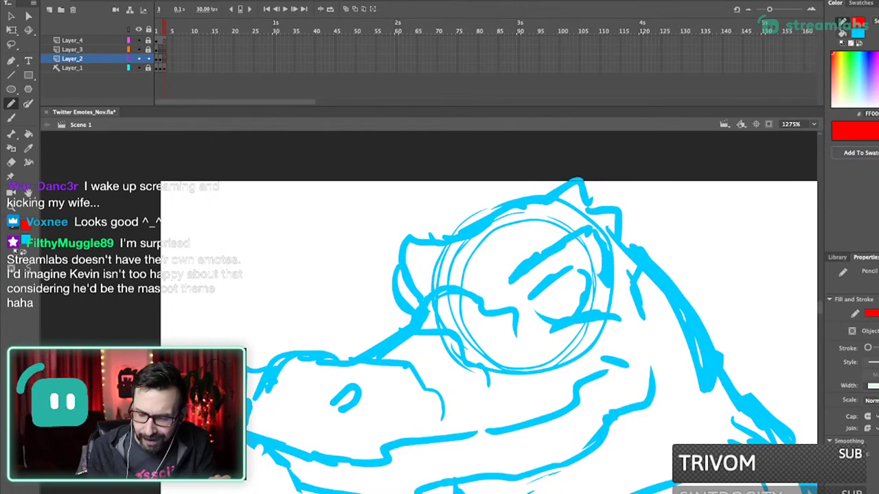
# - Trace the near eye's angry brow and rear eye fold in red, plus the far eye ridge and the top of the head
pyautogui.moveTo(508, 302); pyautogui.dragTo(466, 320)
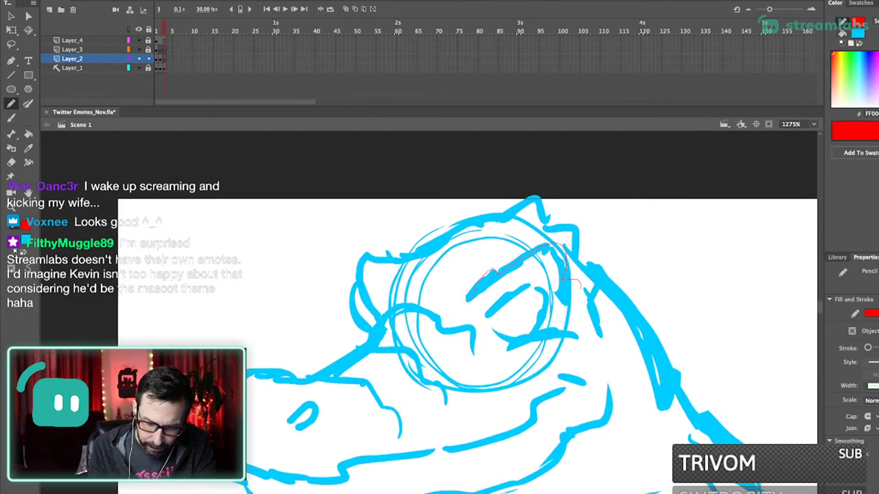
pyautogui.moveTo(581, 289); pyautogui.dragTo(556, 311)
pyautogui.moveTo(556, 311); pyautogui.dragTo(575, 318)
pyautogui.moveTo(394, 323)
pyautogui.mouseDown()
pyautogui.moveTo(443, 265)
pyautogui.moveTo(437, 274)
pyautogui.mouseUp()
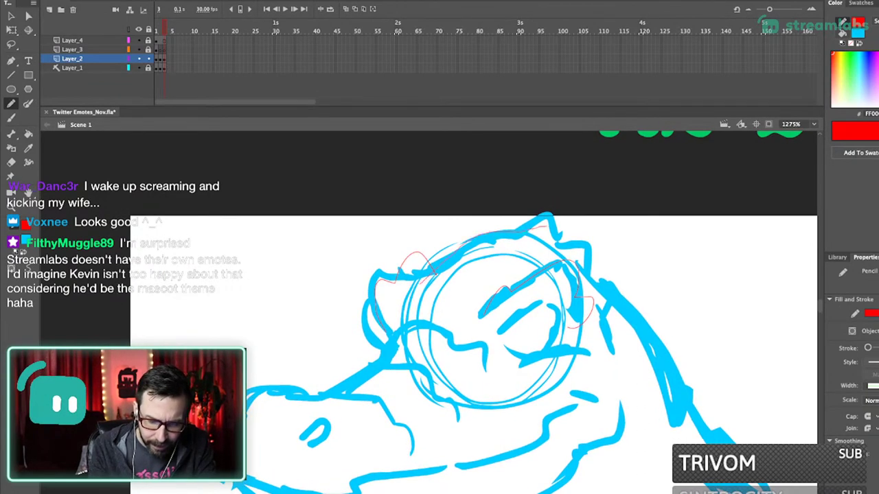
# - Carry the red head contour past the horn toward the back of the near brow, undoing stray strokes
pyautogui.scroll(-5, 410, 280)
pyautogui.scroll(4, 401, 265)
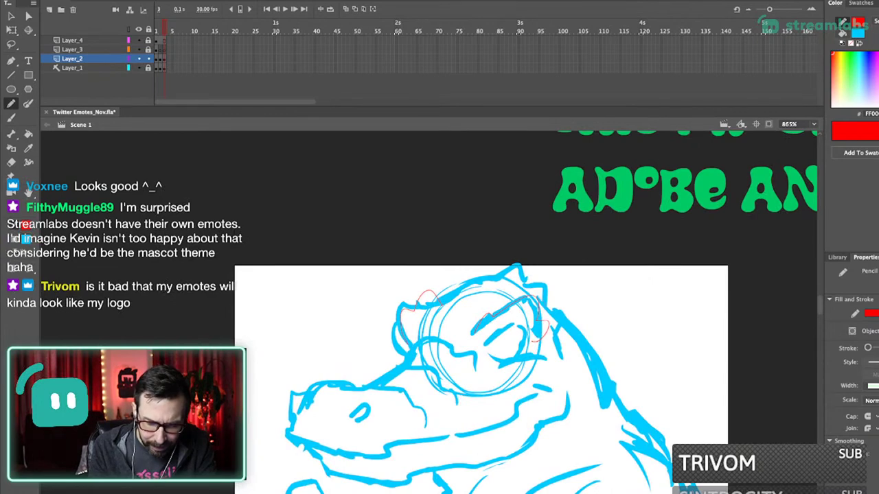
pyautogui.scroll(-3, 494, 358)
pyautogui.hscroll(-4, 494, 357)
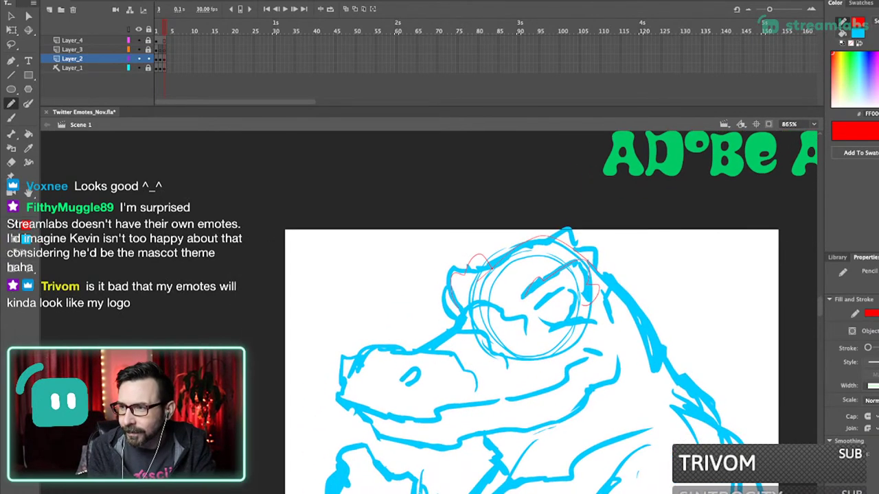
pyautogui.scroll(-2, 494, 329)
pyautogui.hscroll(-1, 494, 330)
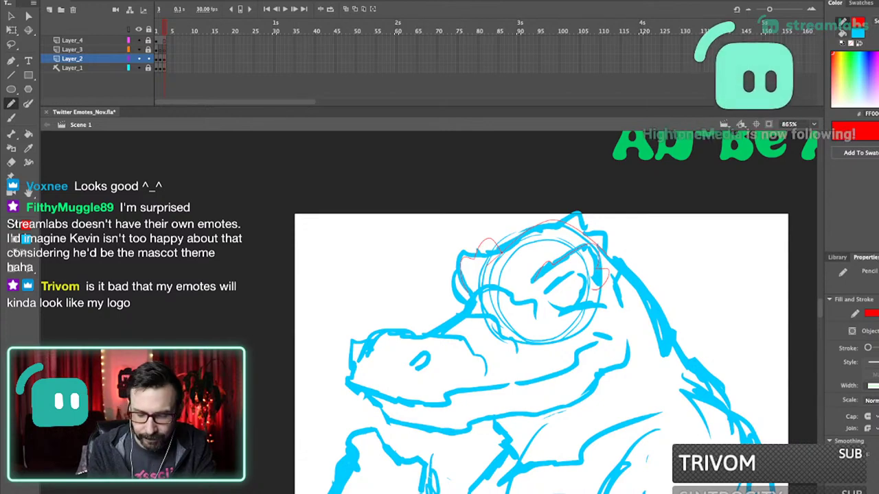
pyautogui.press('super+z')
pyautogui.press('super+z')
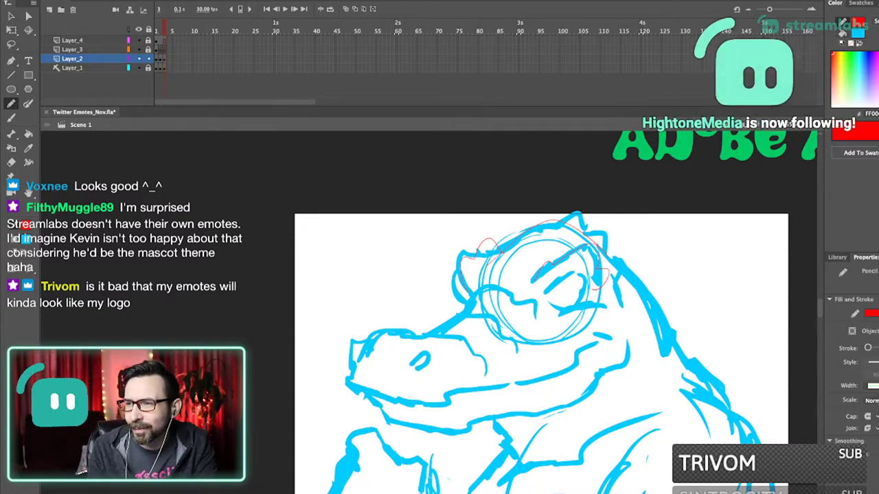
pyautogui.scroll(-1, 495, 309)
pyautogui.hscroll(-2, 494, 309)
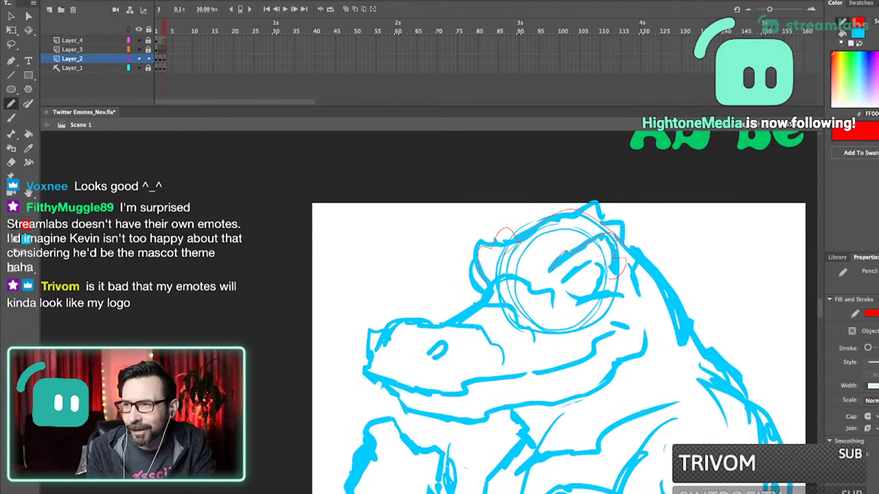
pyautogui.moveTo(495, 309); pyautogui.dragTo(502, 304)
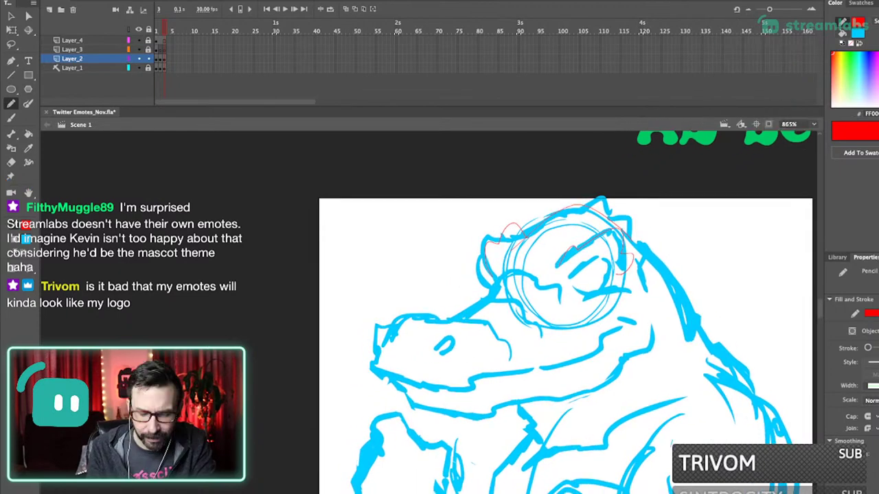
# - Trace the arched ridge between the eyes in red, from the snout's bridge to the short hook before the near eye
pyautogui.moveTo(541, 281); pyautogui.dragTo(462, 302)
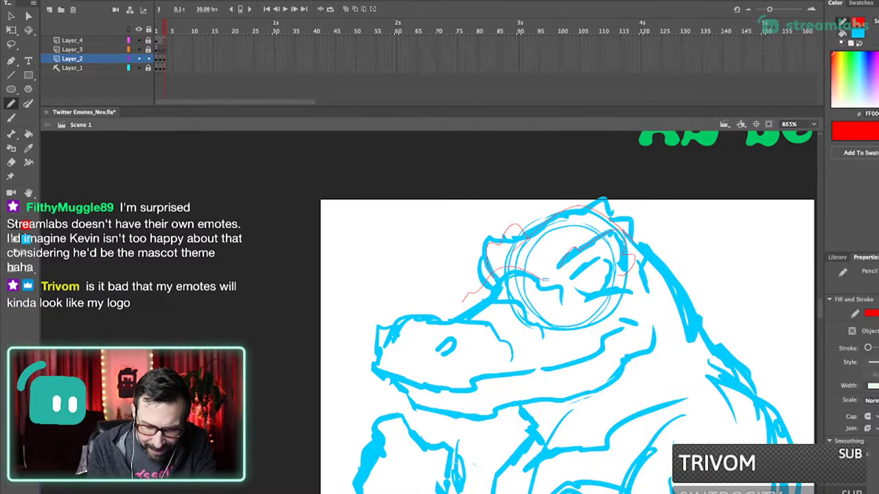
pyautogui.press('v')
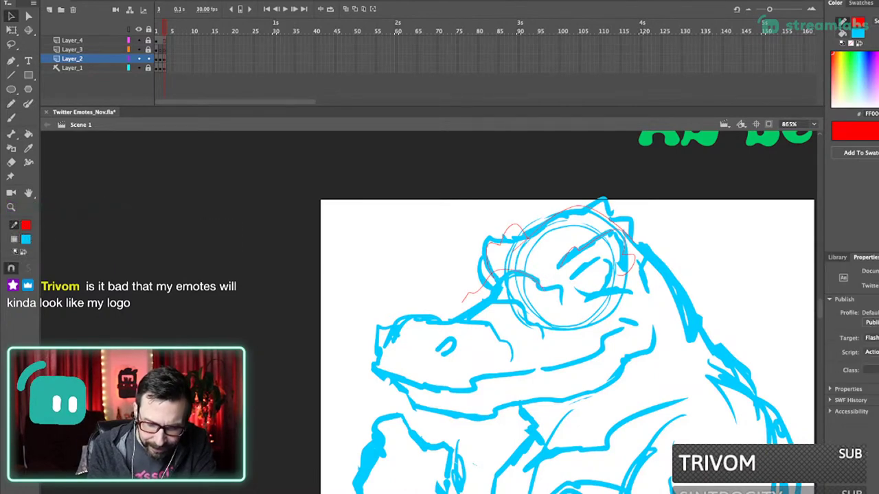
pyautogui.press('y')
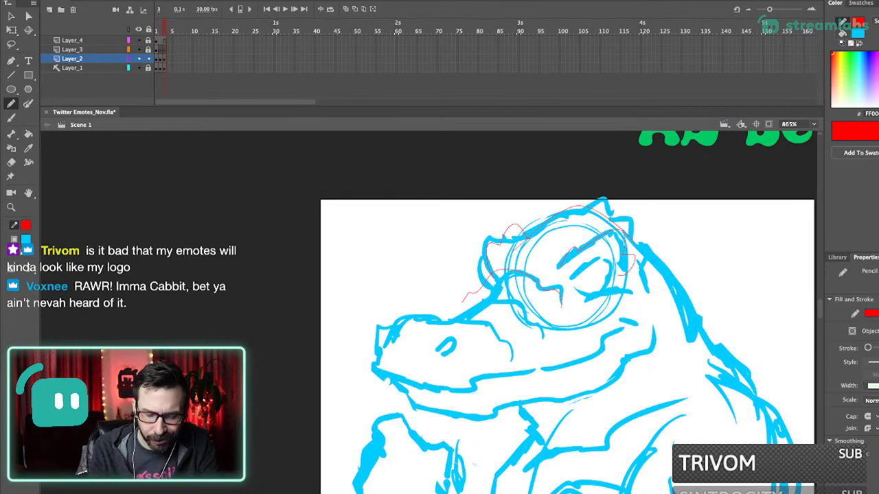
pyautogui.moveTo(549, 309); pyautogui.dragTo(573, 308)
pyautogui.press('v')
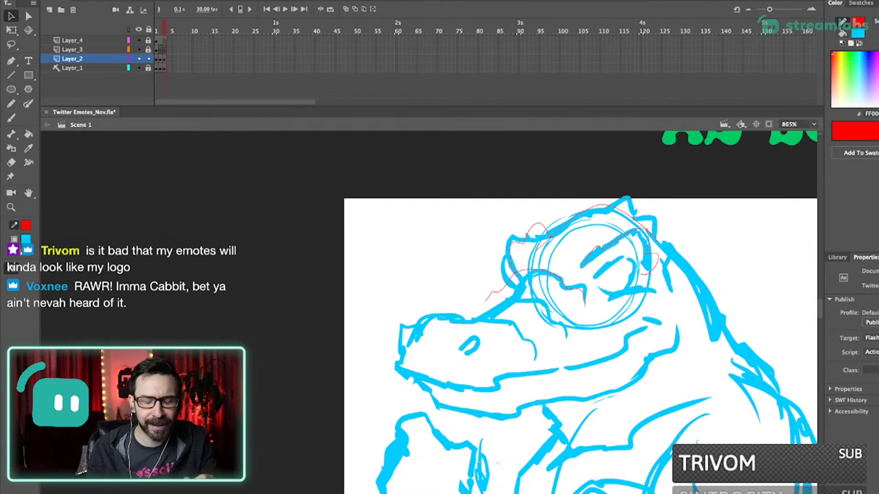
pyautogui.moveTo(572, 307); pyautogui.dragTo(583, 305)
# - Trace the fold below the eye ridge and the top of the snout around the nostril bump in red, deleting a surplus segment
pyautogui.hotkey('shift', 'y')
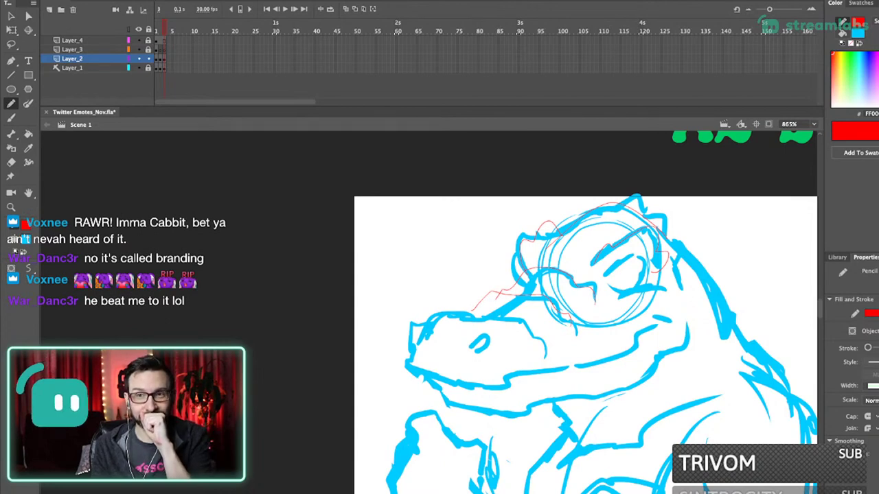
pyautogui.moveTo(497, 295)
pyautogui.mouseDown()
pyautogui.moveTo(510, 302)
pyautogui.moveTo(520, 292)
pyautogui.mouseUp()
pyautogui.keyDown('super'); pyautogui.click(510, 302); pyautogui.keyUp('super')
pyautogui.press('Delete')
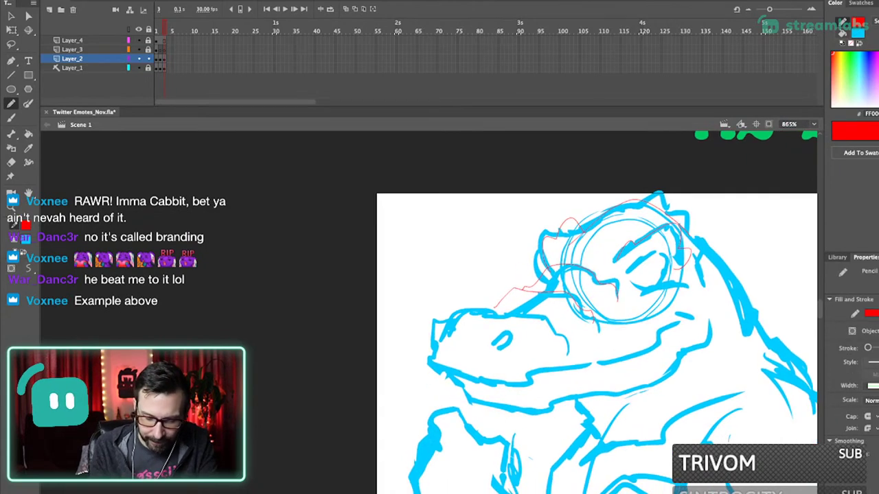
pyautogui.moveTo(555, 335)
pyautogui.mouseDown()
pyautogui.moveTo(492, 314)
pyautogui.moveTo(439, 331)
pyautogui.mouseUp()
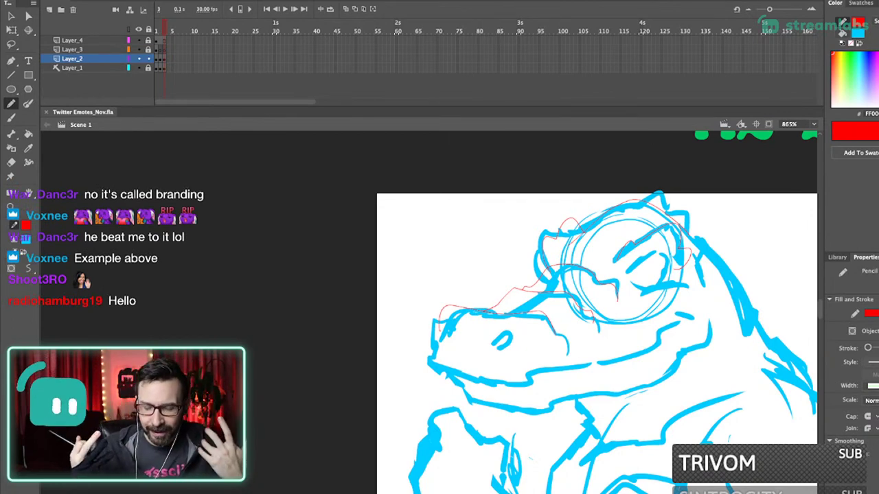
# - Delete the stray red segment where the horn behind the far eye meets the head contour, and save the file
pyautogui.keyDown('super'); pyautogui.click(585, 233); pyautogui.keyUp('super')
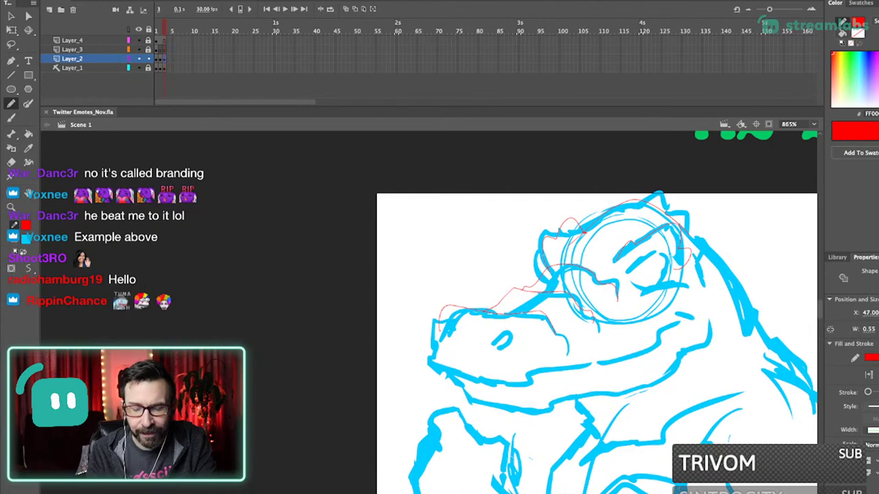
pyautogui.press('v')
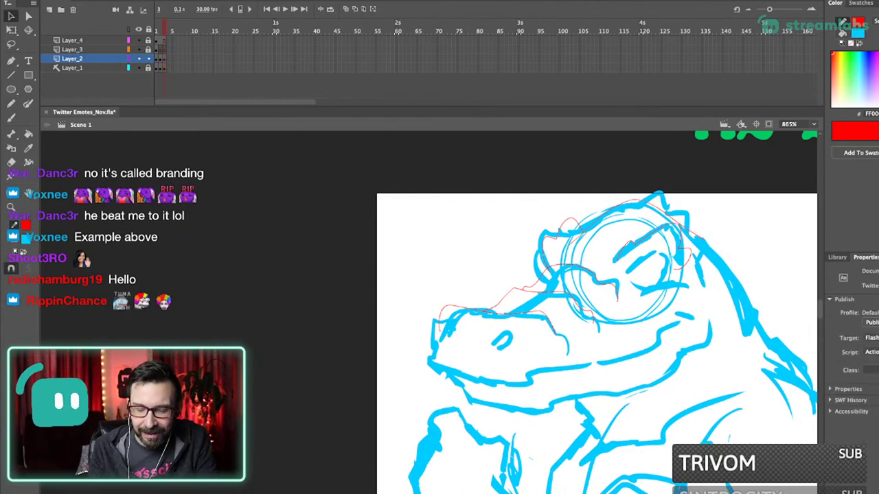
pyautogui.press('super+s')
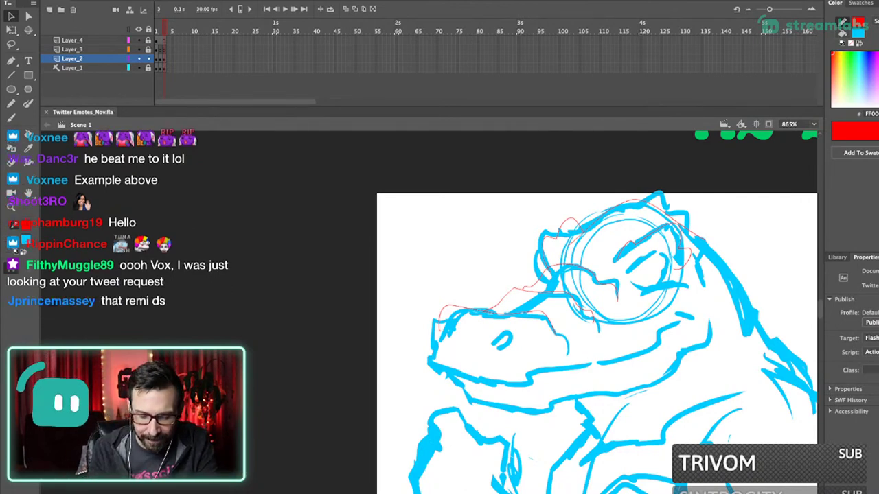
# - Draw a rounded red loop for the far nostril at the tip of the snout and adjust its ends
pyautogui.press('y')
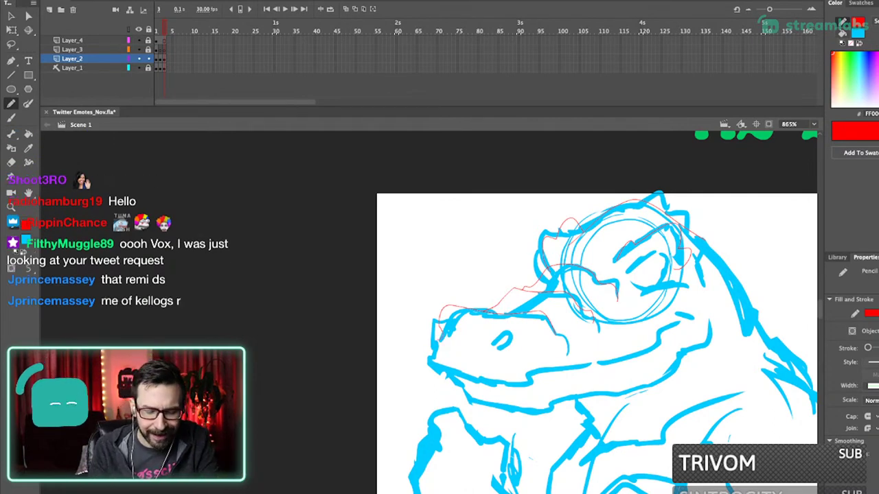
pyautogui.press('super+equal')
pyautogui.press('super+equal')
pyautogui.moveTo(458, 280)
pyautogui.mouseDown()
pyautogui.moveTo(467, 296)
pyautogui.moveTo(440, 296)
pyautogui.moveTo(479, 286)
pyautogui.moveTo(461, 304)
pyautogui.mouseUp()
pyautogui.press('v')
pyautogui.hotkey('shift', 'y')
pyautogui.moveTo(479, 263); pyautogui.dragTo(481, 281)
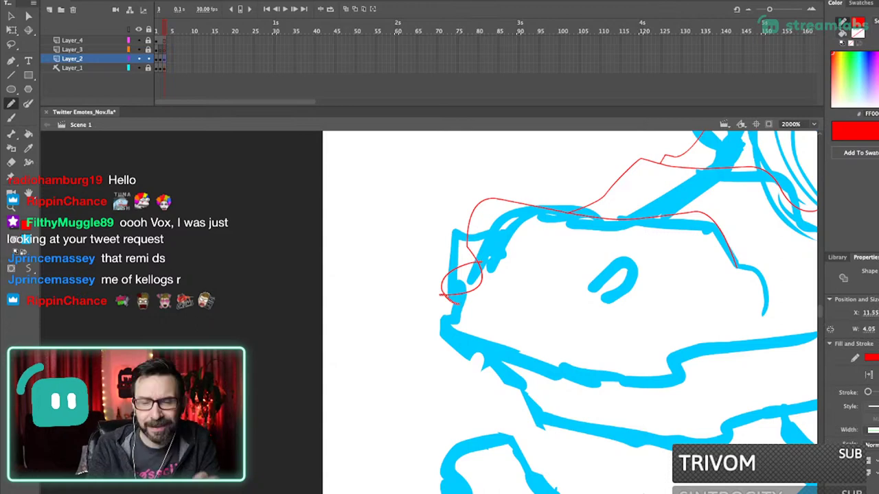
pyautogui.press('v')
pyautogui.moveTo(472, 289); pyautogui.dragTo(454, 303)
pyautogui.hotkey('shift', 'y')
pyautogui.press('super+1')
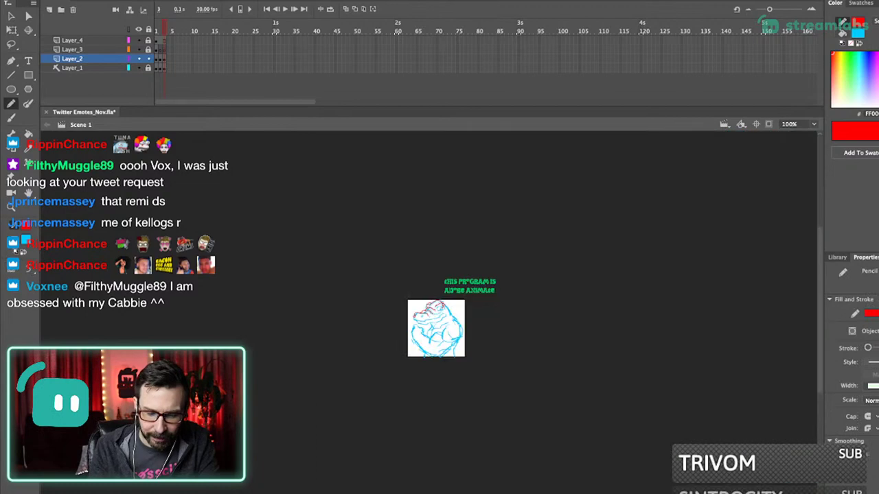
pyautogui.moveTo(411, 262); pyautogui.dragTo(448, 367)
pyautogui.moveTo(379, 245); pyautogui.dragTo(423, 383)
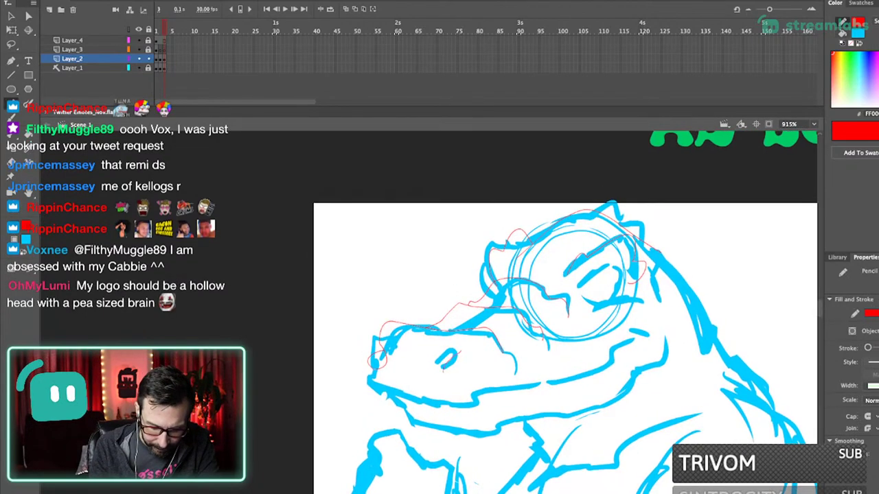
# - Draw the near nostril as a round red outline beside the blue nostril mark, undoing an extra stroke at the snout tip
pyautogui.moveTo(443, 367)
pyautogui.mouseDown()
pyautogui.moveTo(462, 350)
pyautogui.moveTo(472, 358)
pyautogui.moveTo(513, 316)
pyautogui.mouseUp()
pyautogui.press('v')
pyautogui.press('y')
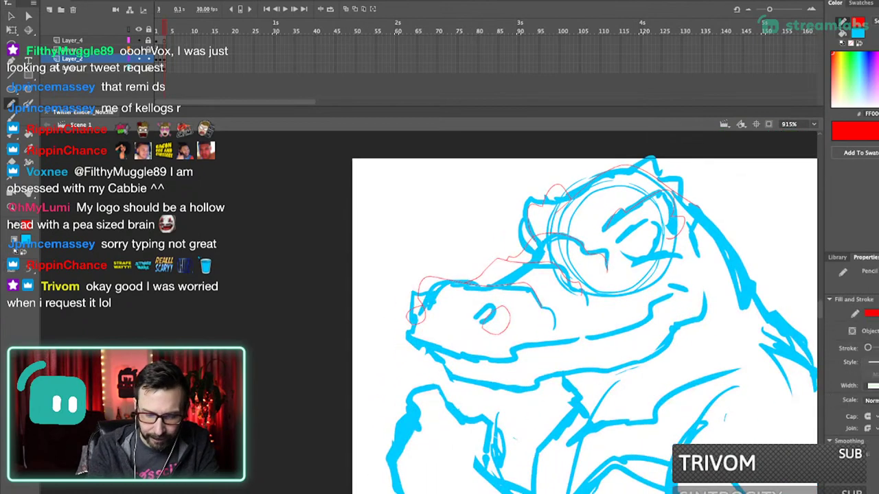
pyautogui.moveTo(419, 305); pyautogui.dragTo(403, 323)
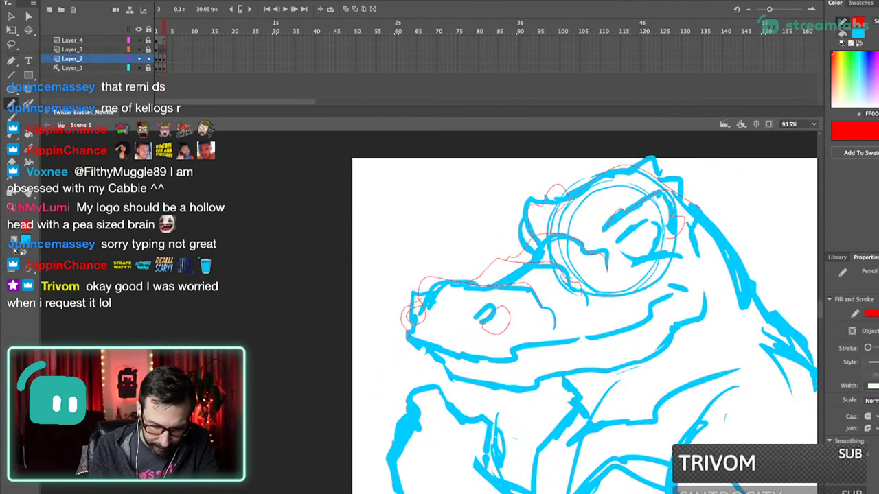
pyautogui.hotkey('ctrl', 'z')
# - Replace the red loop at the snout tip with a smaller far nostril and a front snout edge, and save the file
pyautogui.moveTo(522, 302); pyautogui.dragTo(515, 320)
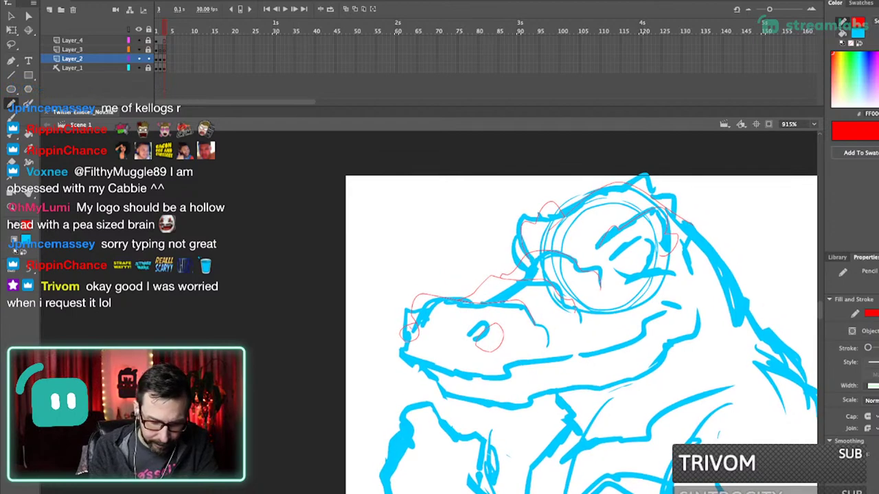
pyautogui.press('v')
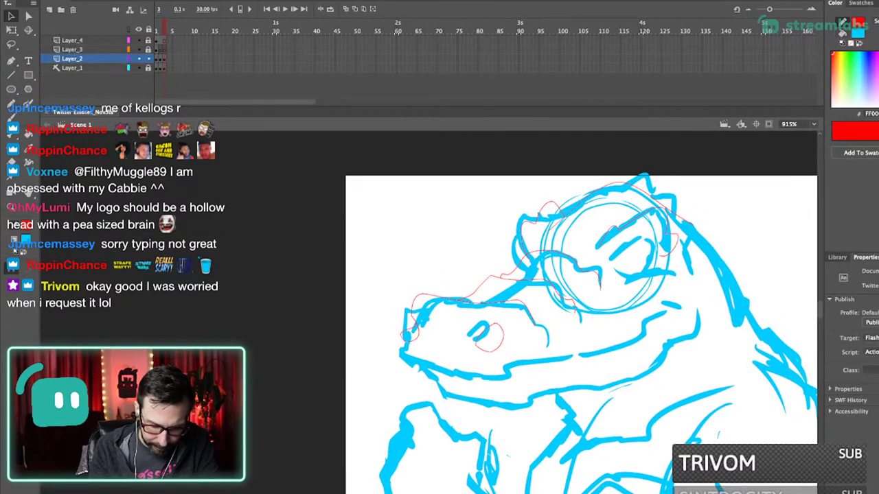
pyautogui.moveTo(428, 360)
pyautogui.mouseDown()
pyautogui.moveTo(399, 315)
pyautogui.moveTo(429, 316)
pyautogui.mouseUp()
pyautogui.press('Delete')
pyautogui.hotkey('shift', 'y')
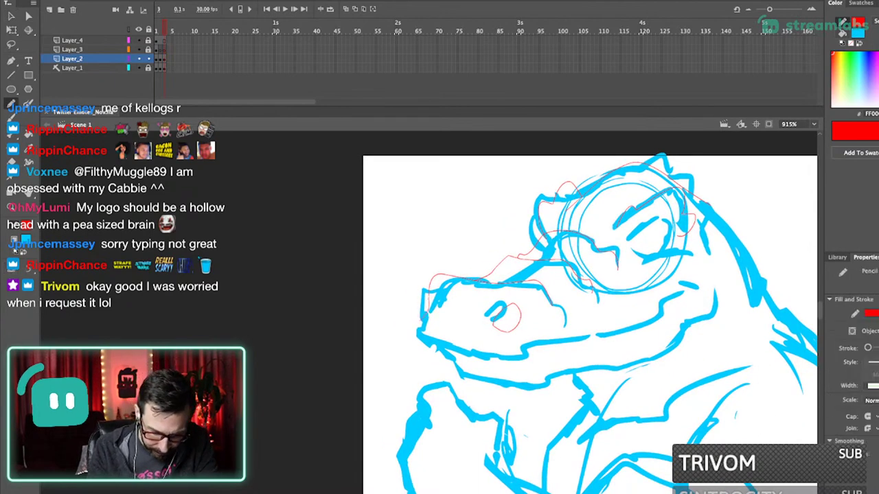
pyautogui.moveTo(437, 312); pyautogui.dragTo(448, 318)
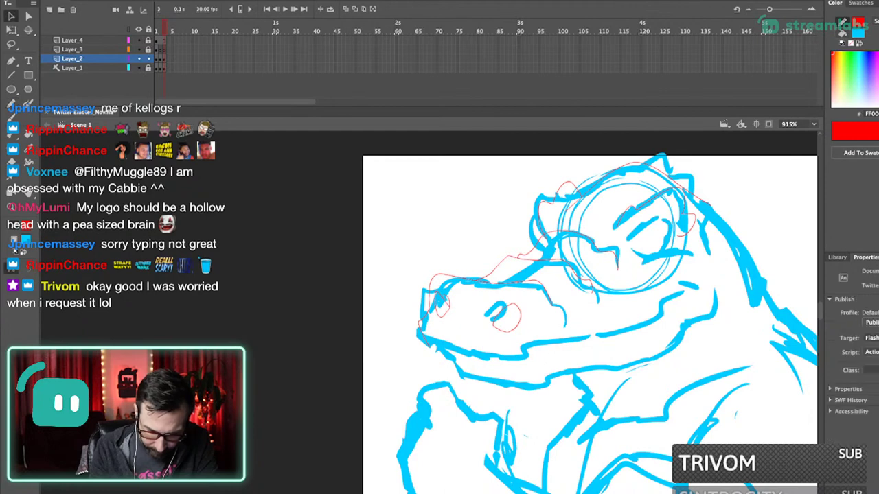
pyautogui.press('v')
pyautogui.press('Delete')
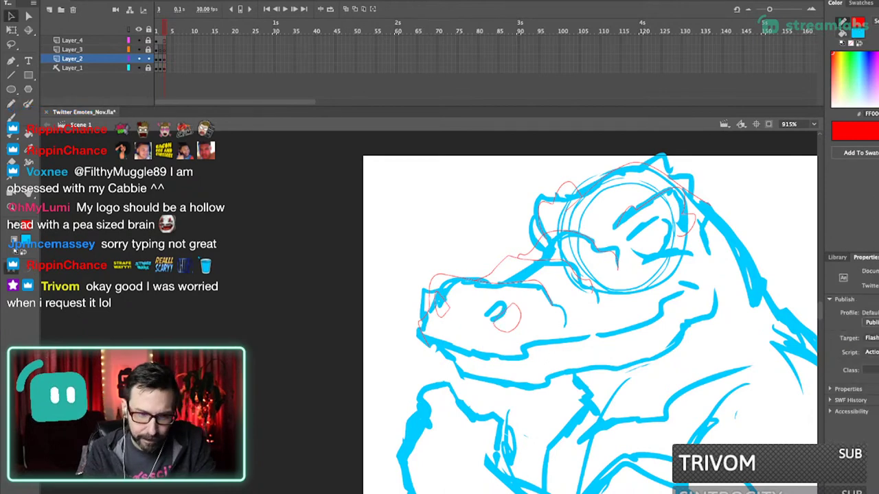
pyautogui.moveTo(591, 322); pyautogui.dragTo(598, 308)
pyautogui.hotkey('ctrl', 's')
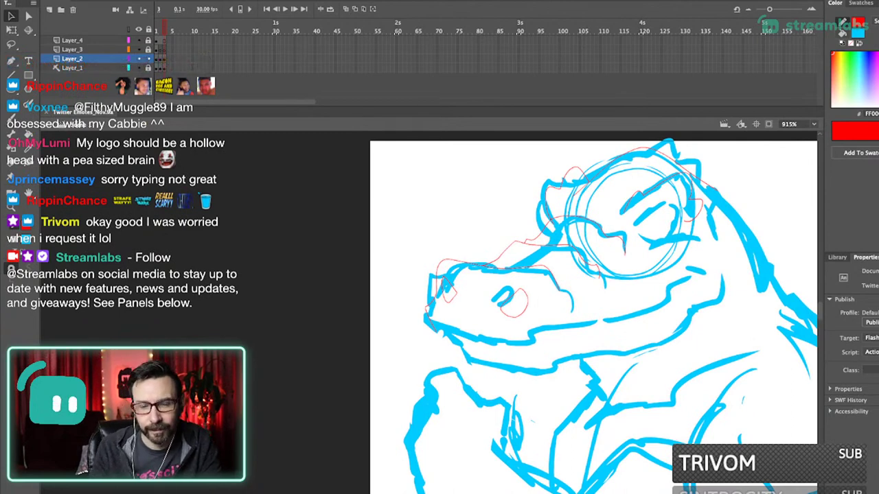
# - Trace the mouth in red as two parallel lines from the snout tip to a pointed corner below the eye, deleting a surplus segment
pyautogui.press('y')
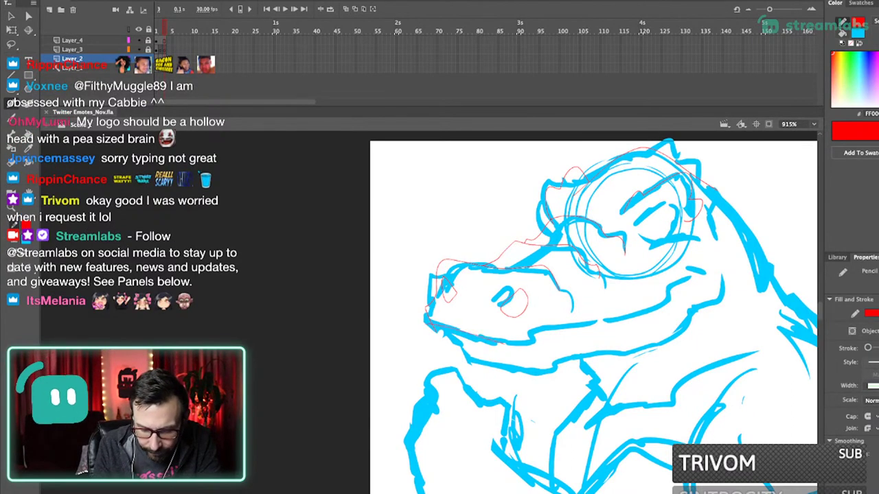
pyautogui.moveTo(574, 324)
pyautogui.mouseDown()
pyautogui.moveTo(670, 306)
pyautogui.moveTo(702, 274)
pyautogui.moveTo(699, 254)
pyautogui.moveTo(729, 262)
pyautogui.mouseUp()
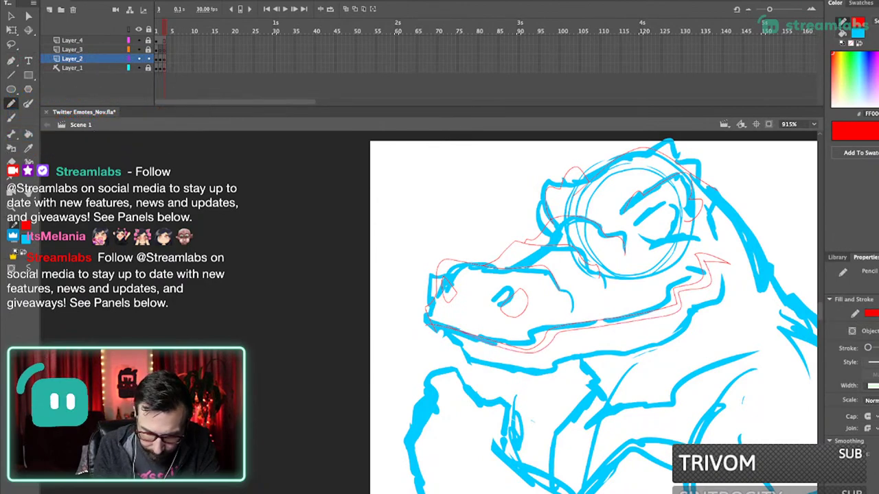
pyautogui.keyDown('super'); pyautogui.click(451, 328); pyautogui.keyUp('super')
pyautogui.press('Delete')
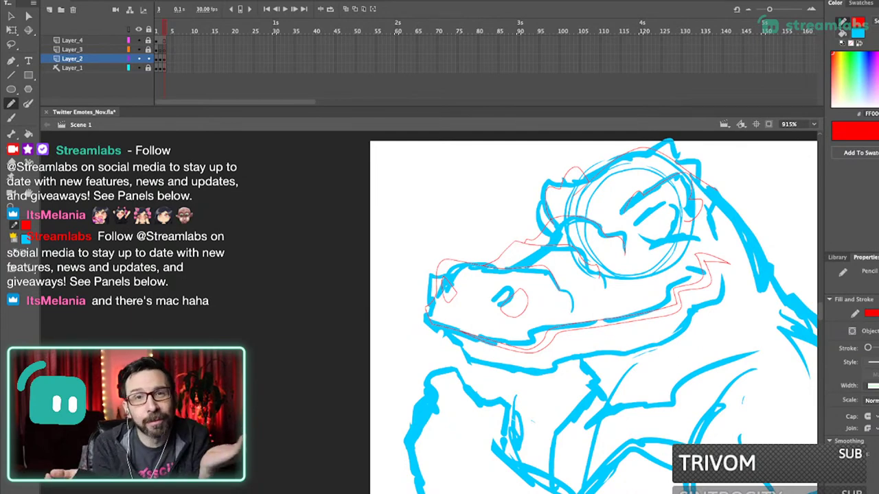
# - Clean up the pointed corner of the mouth by deleting the overlapping red segment and reshaping the nearby lines
pyautogui.moveTo(621, 223); pyautogui.dragTo(736, 308)
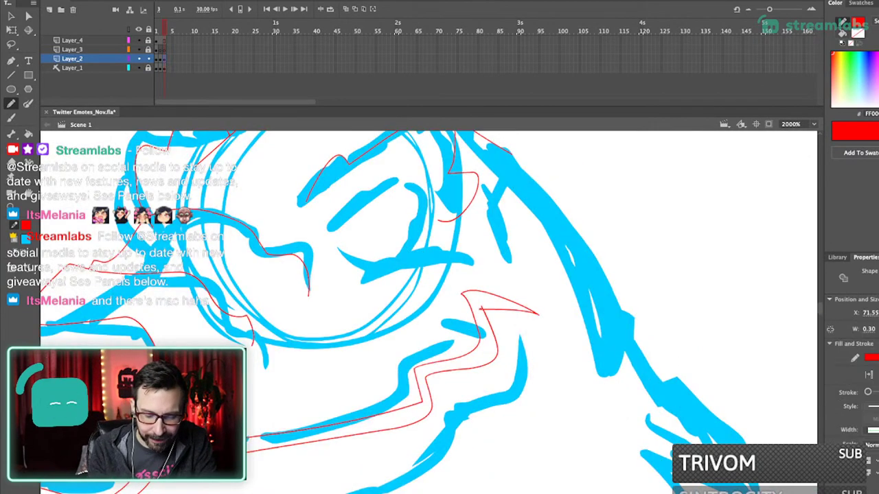
pyautogui.press('v')
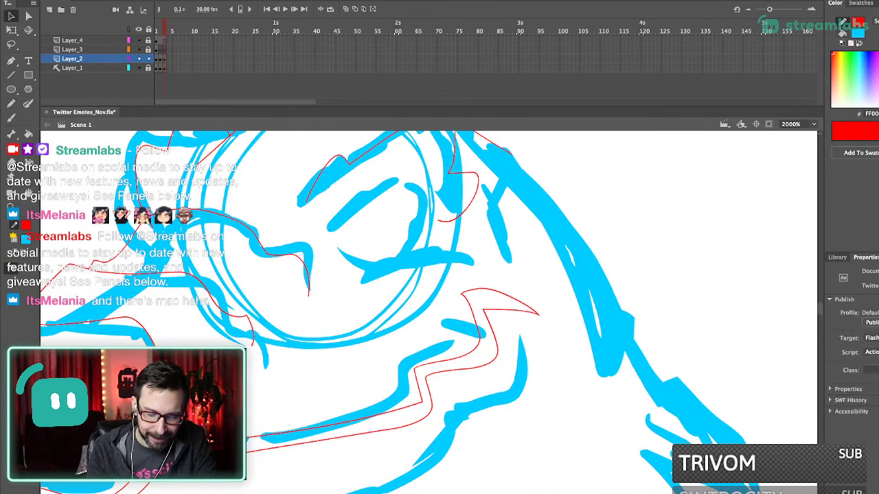
pyautogui.moveTo(512, 311)
pyautogui.mouseDown()
pyautogui.moveTo(552, 319)
pyautogui.moveTo(519, 296)
pyautogui.mouseUp()
pyautogui.moveTo(473, 317); pyautogui.dragTo(470, 319)
pyautogui.hotkey('ctrl', '1')
pyautogui.hotkey('ctrl', '2')
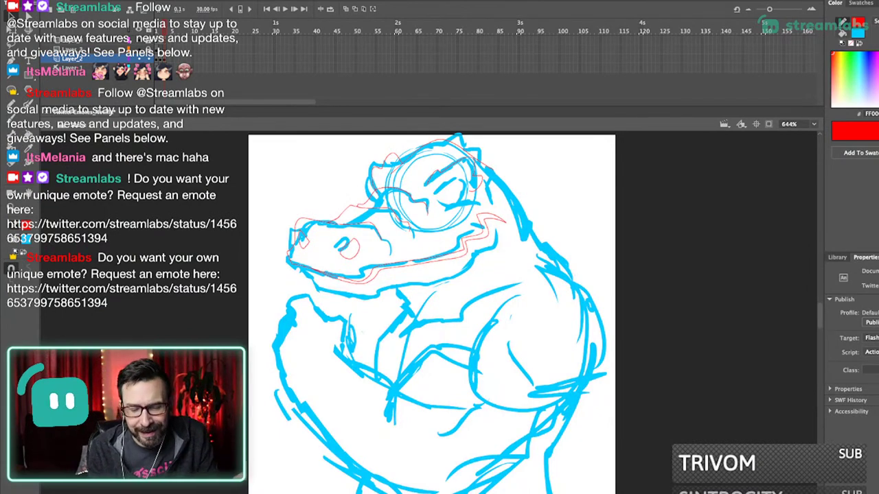
pyautogui.hotkey('shift', 'y')
pyautogui.moveTo(433, 309); pyautogui.dragTo(481, 305)
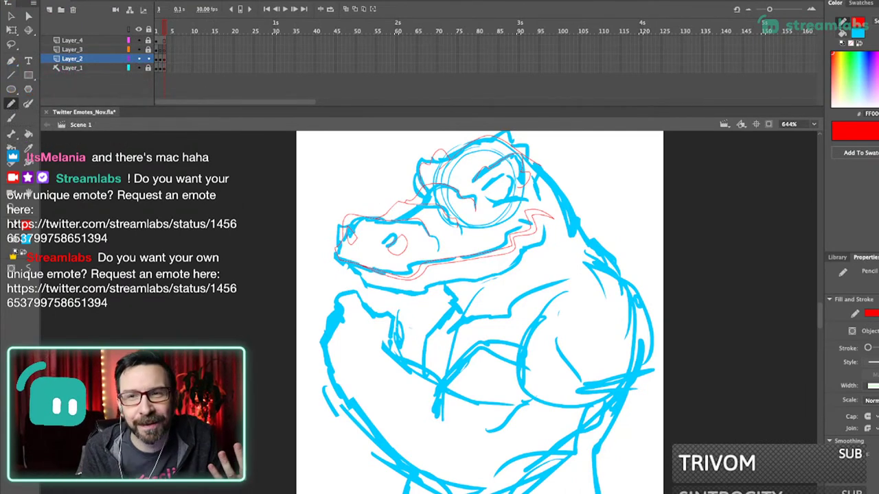
# - Trace the crocodile's lower jaw in thin red pencil line from the chin to the jaw corner and back toward the neck
pyautogui.moveTo(356, 206); pyautogui.dragTo(415, 346)
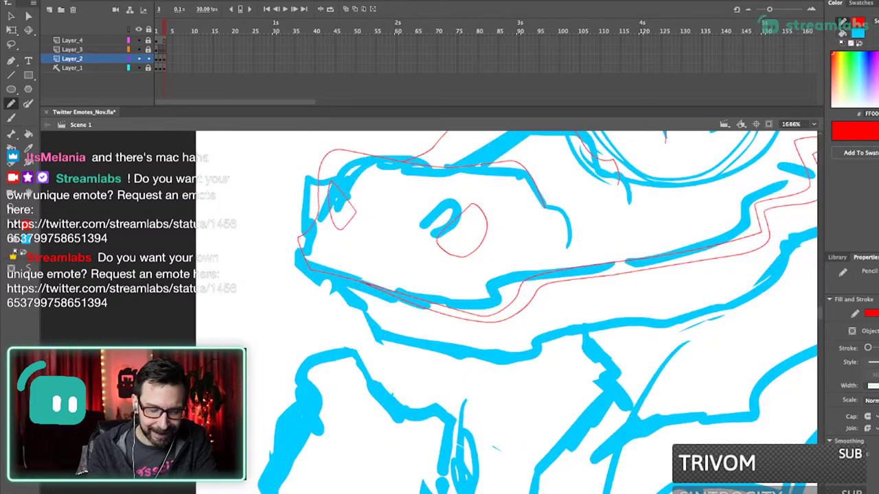
pyautogui.moveTo(407, 342)
pyautogui.mouseDown()
pyautogui.moveTo(461, 353)
pyautogui.moveTo(549, 352)
pyautogui.moveTo(716, 311)
pyautogui.moveTo(783, 275)
pyautogui.mouseUp()
pyautogui.moveTo(659, 275)
pyautogui.mouseDown()
pyautogui.moveTo(583, 318)
pyautogui.moveTo(543, 326)
pyautogui.mouseUp()
pyautogui.press('v')
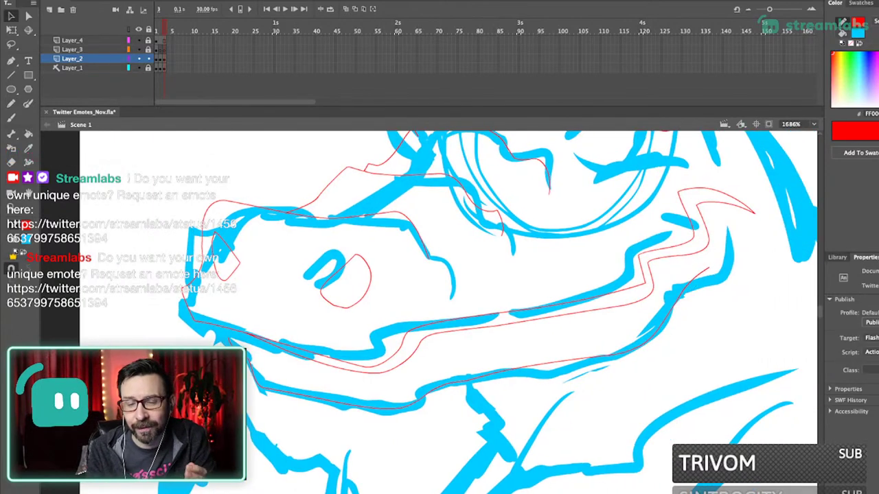
pyautogui.press('y')
pyautogui.moveTo(732, 241)
pyautogui.mouseDown()
pyautogui.moveTo(731, 294)
pyautogui.moveTo(679, 317)
pyautogui.moveTo(648, 362)
pyautogui.moveTo(600, 374)
pyautogui.mouseUp()
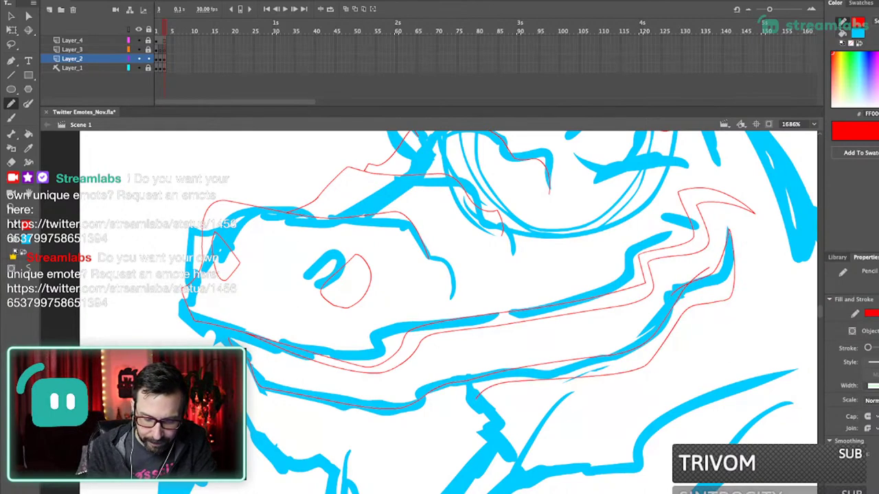
# - Draw the front neck line down from the jaw in red pencil and delete the stub overshooting above the jaw line
pyautogui.hotkey('ctrl', '2')
pyautogui.hotkey('ctrl', '=')
pyautogui.hotkey('ctrl', '=')
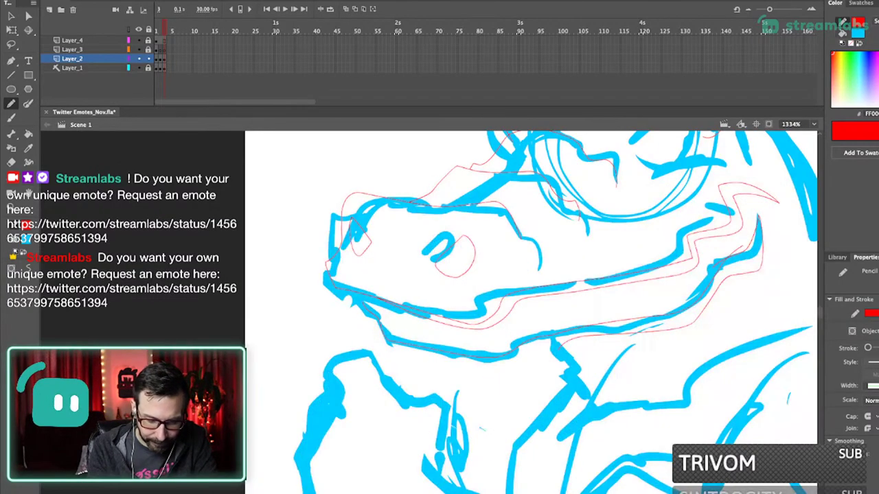
pyautogui.moveTo(553, 324)
pyautogui.mouseDown()
pyautogui.moveTo(509, 278)
pyautogui.moveTo(571, 378)
pyautogui.mouseUp()
pyautogui.keyDown('super'); pyautogui.click(510, 282); pyautogui.keyUp('super')
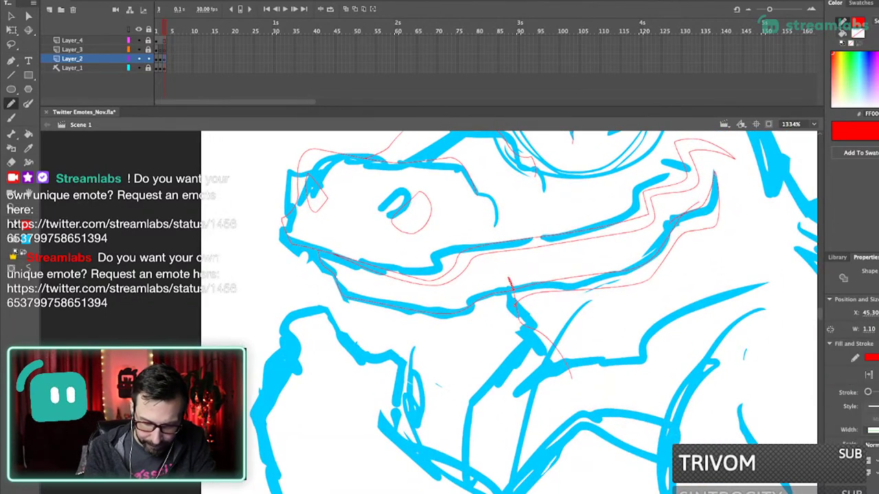
pyautogui.press('Delete')
pyautogui.press('super+1')
# - Examine the red line work around the mouth corner and jaw, both up close and against the whole figure
pyautogui.moveTo(431, 276); pyautogui.dragTo(467, 368)
pyautogui.moveTo(467, 368); pyautogui.dragTo(500, 402)
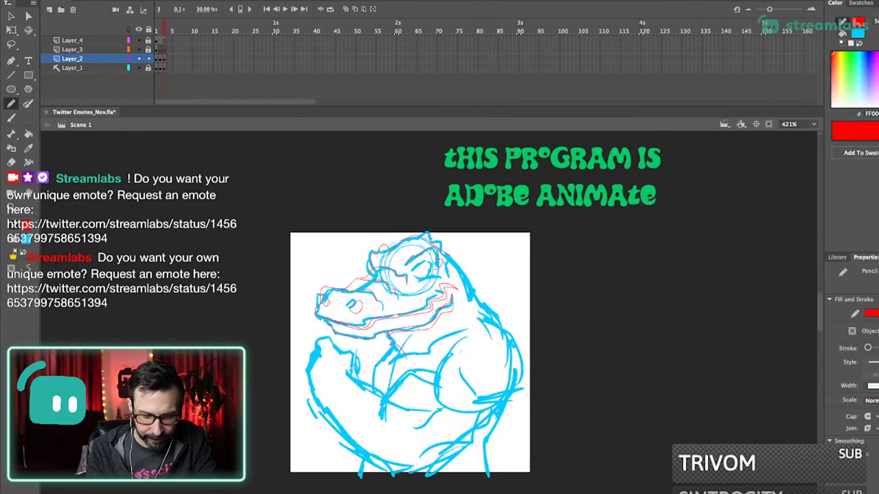
pyautogui.moveTo(427, 259); pyautogui.dragTo(452, 353)
pyautogui.keyDown('super'); pyautogui.click(474, 235); pyautogui.keyUp('super')
pyautogui.keyDown('super'); pyautogui.click(466, 222); pyautogui.keyUp('super')
pyautogui.press('v')
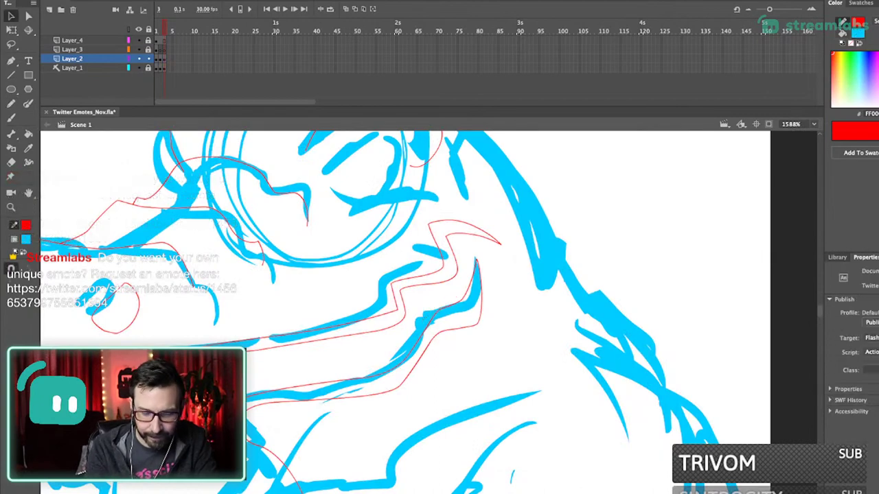
pyautogui.press('super+1')
pyautogui.press('super+2')
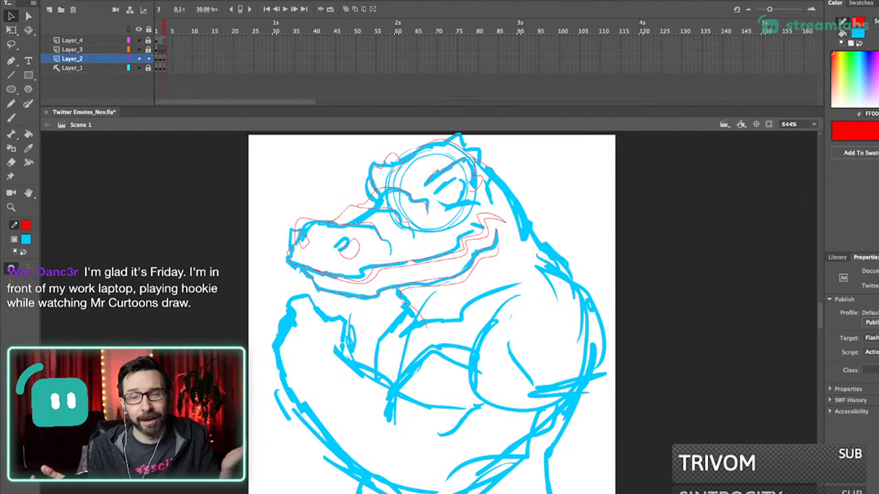
pyautogui.moveTo(432, 302); pyautogui.dragTo(451, 315)
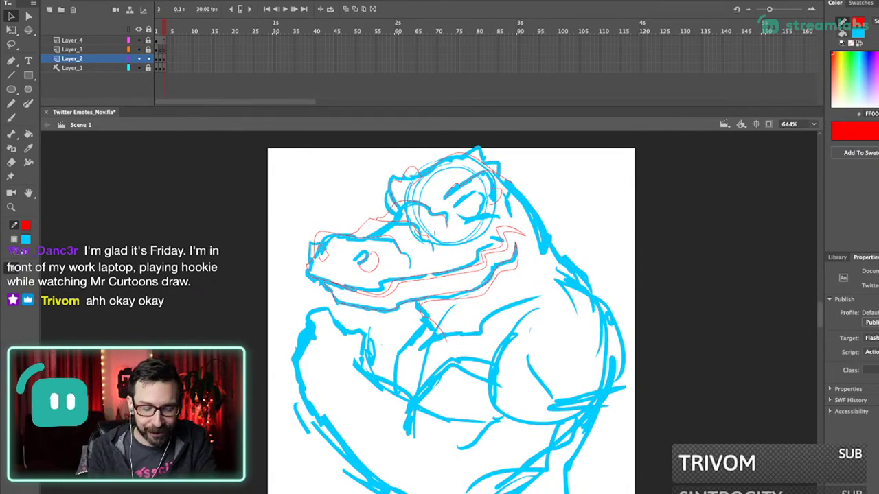
# - Trace the pointed chest fold in red pencil from the neck line along the sketch toward the shoulder and back under the jaw
pyautogui.scroll(4, 483, 307)
pyautogui.hotkey('shift', 'y')
pyautogui.moveTo(440, 323); pyautogui.dragTo(455, 301)
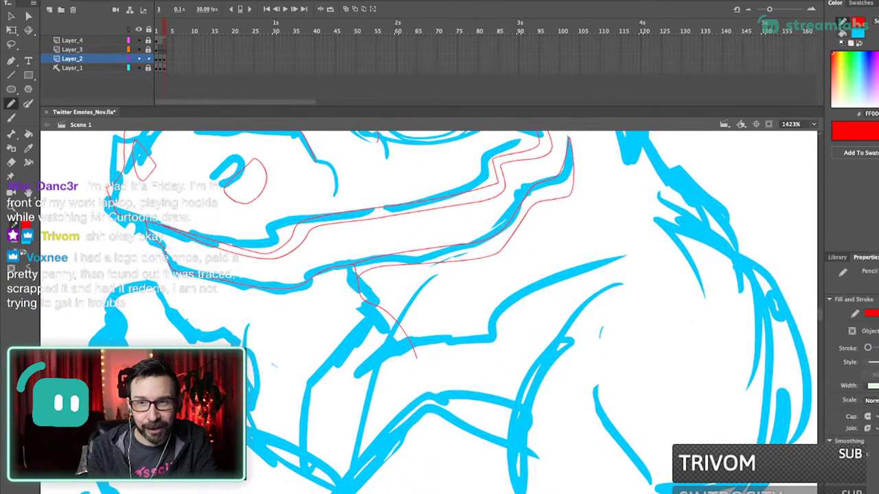
pyautogui.moveTo(434, 345)
pyautogui.mouseDown()
pyautogui.moveTo(643, 256)
pyautogui.moveTo(566, 258)
pyautogui.moveTo(482, 293)
pyautogui.moveTo(444, 283)
pyautogui.moveTo(452, 257)
pyautogui.mouseUp()
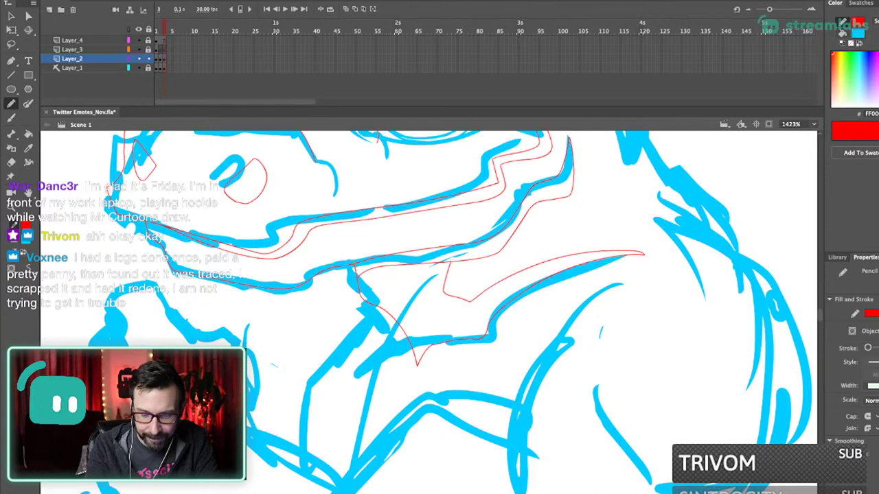
pyautogui.press('super+2')
pyautogui.moveTo(439, 322); pyautogui.dragTo(459, 298)
# - Trace the back of the neck in red from the rear of the head and bend the line to follow the sketch
pyautogui.moveTo(481, 234); pyautogui.dragTo(471, 276)
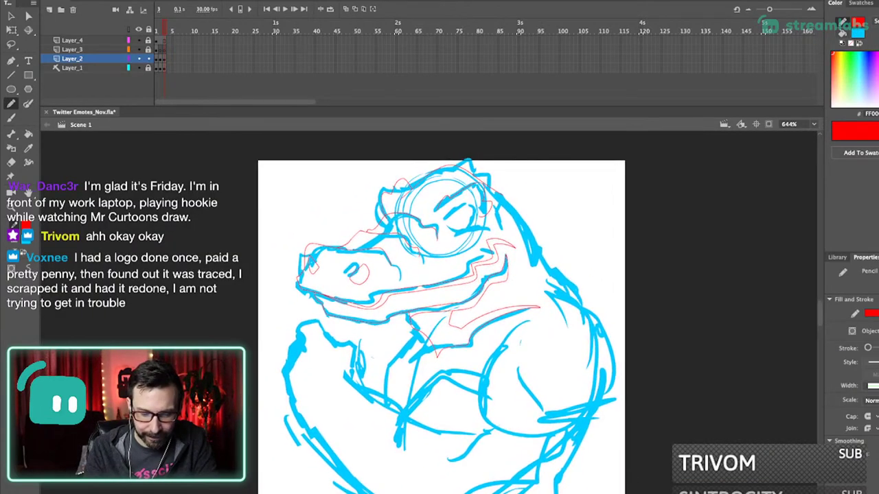
pyautogui.moveTo(413, 153); pyautogui.dragTo(618, 341)
pyautogui.press('v')
pyautogui.moveTo(403, 214); pyautogui.dragTo(418, 225)
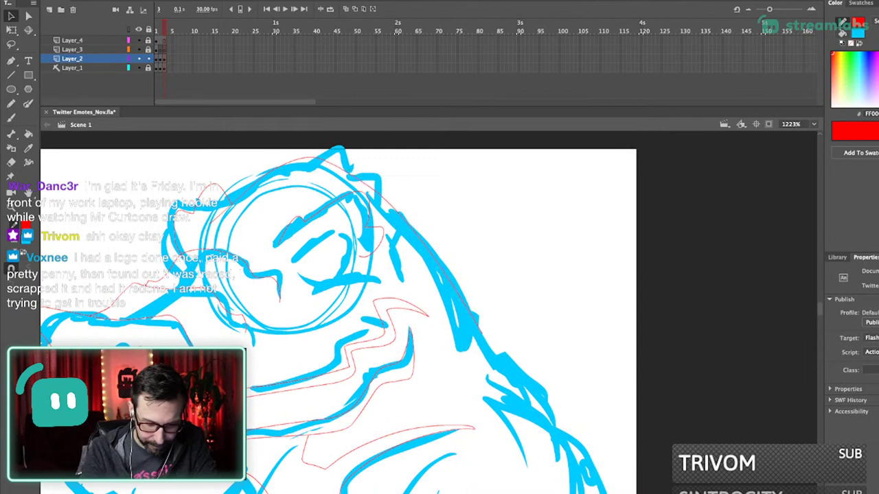
pyautogui.press('super+1')
pyautogui.press('super+equal')
pyautogui.press('super+equal')
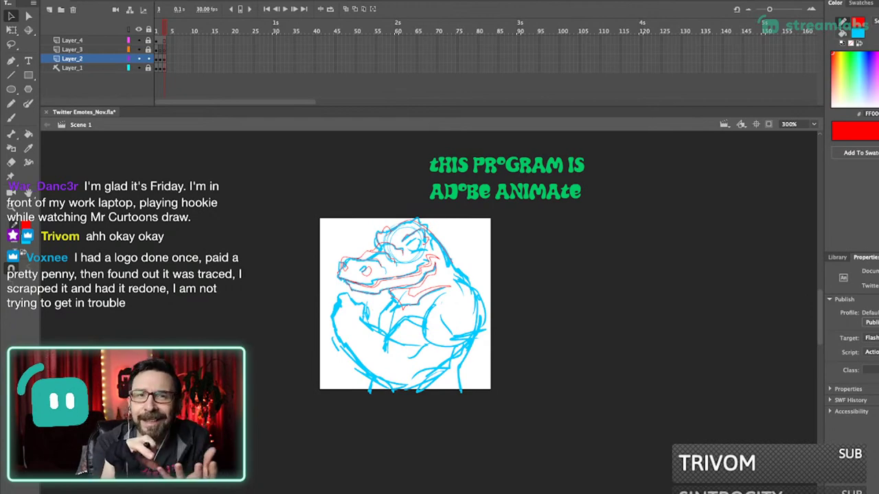
# - Extend the red back line from the neck down to the top of the shoulder and adjust its curve
pyautogui.moveTo(336, 211); pyautogui.dragTo(564, 370)
pyautogui.hotkey('shift', 'y')
pyautogui.moveTo(412, 288); pyautogui.dragTo(449, 270)
pyautogui.moveTo(469, 225); pyautogui.dragTo(490, 246)
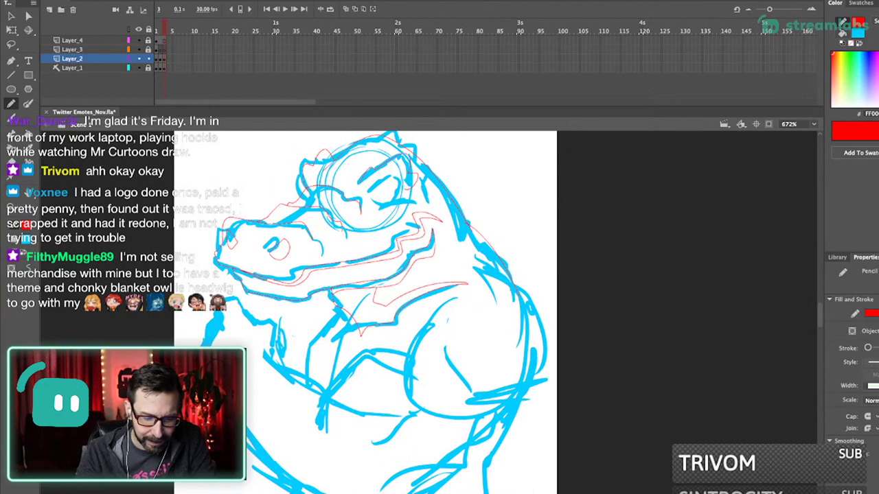
pyautogui.press('v')
pyautogui.moveTo(484, 240); pyautogui.dragTo(488, 237)
pyautogui.moveTo(440, 288); pyautogui.dragTo(506, 249)
pyautogui.hotkey('shift', 'y')
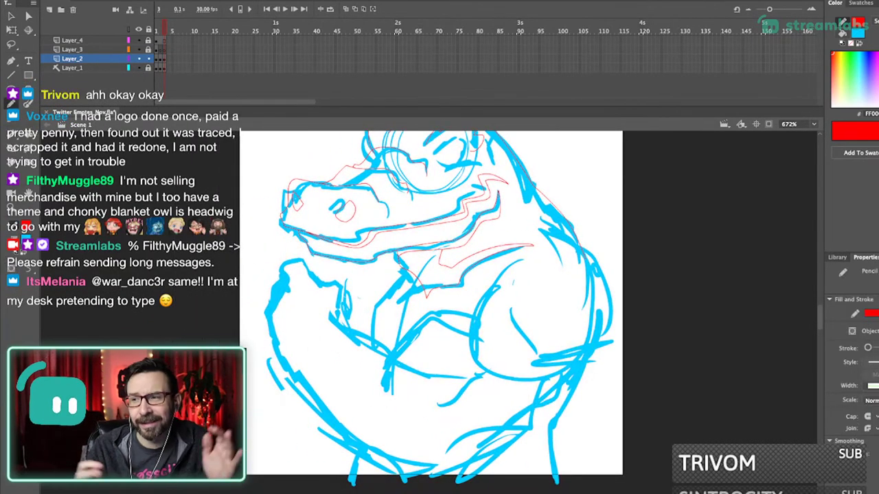
pyautogui.scroll(-2, 431, 303)
pyautogui.hscroll(-1, 431, 303)
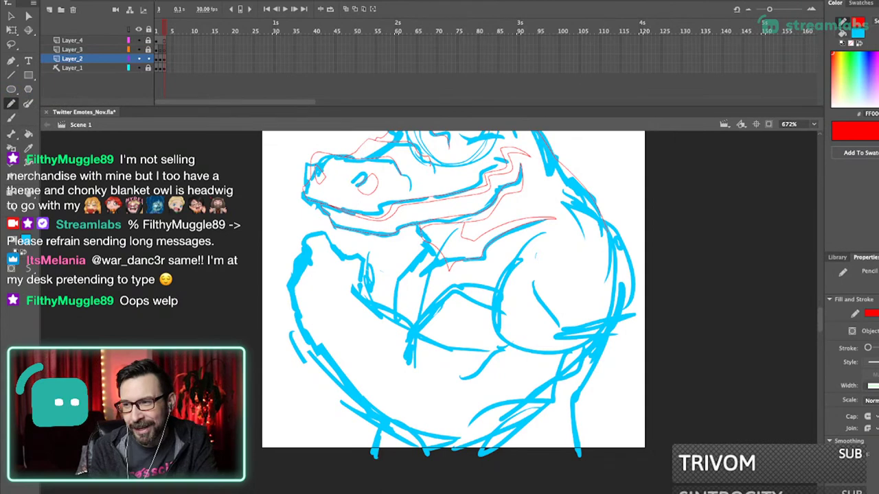
pyautogui.moveTo(454, 295); pyautogui.dragTo(466, 284)
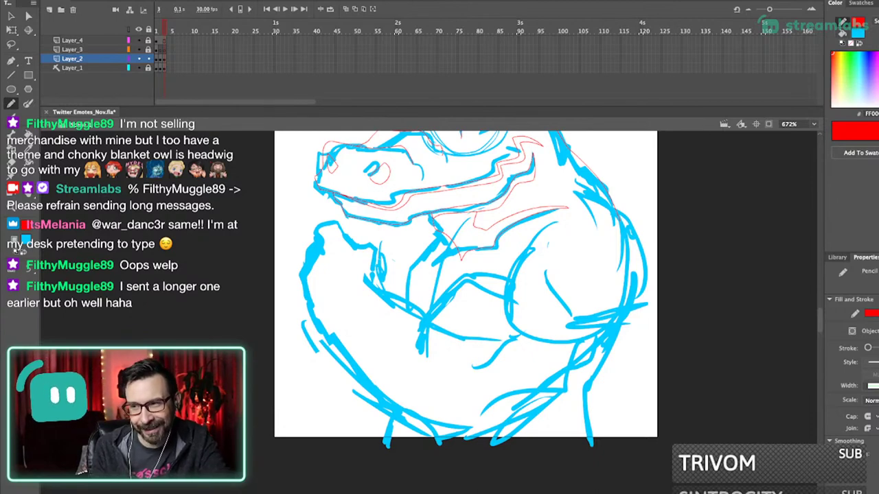
pyautogui.scroll(-1, 467, 289)
pyautogui.hscroll(-1, 467, 288)
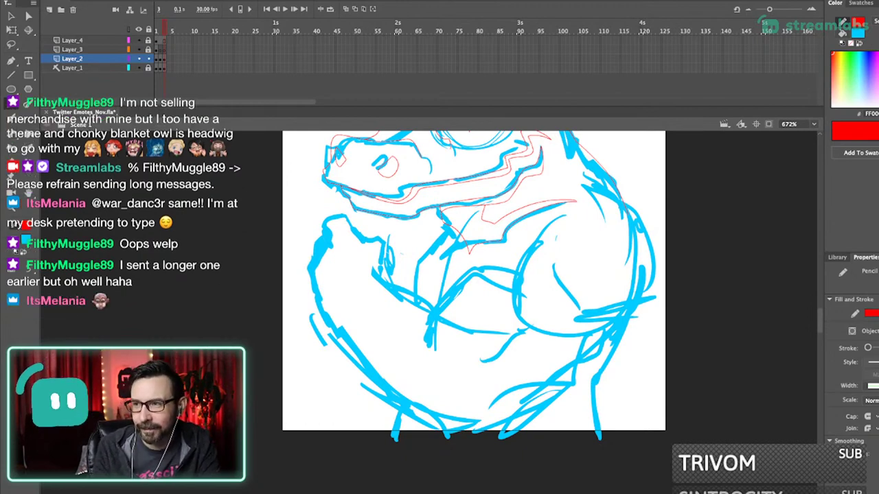
pyautogui.hscroll(-1, 474, 285)
pyautogui.scroll(-1, 474, 285)
pyautogui.scroll(-1, 480, 285)
pyautogui.hscroll(-1, 480, 285)
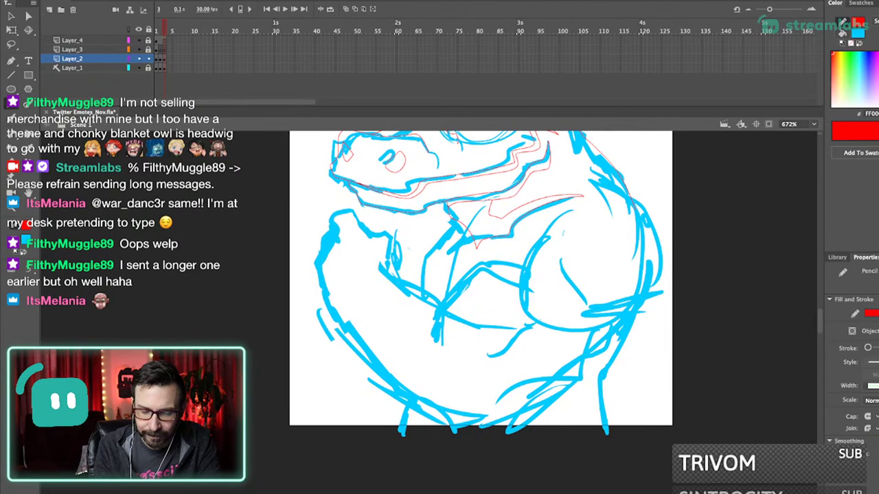
# - Draw the front curve of the upper arm and the outer edge from the shoulder down past the elbow in red pencil
pyautogui.scroll(2, 474, 295)
pyautogui.hscroll(1, 474, 295)
pyautogui.moveTo(552, 234); pyautogui.dragTo(516, 257)
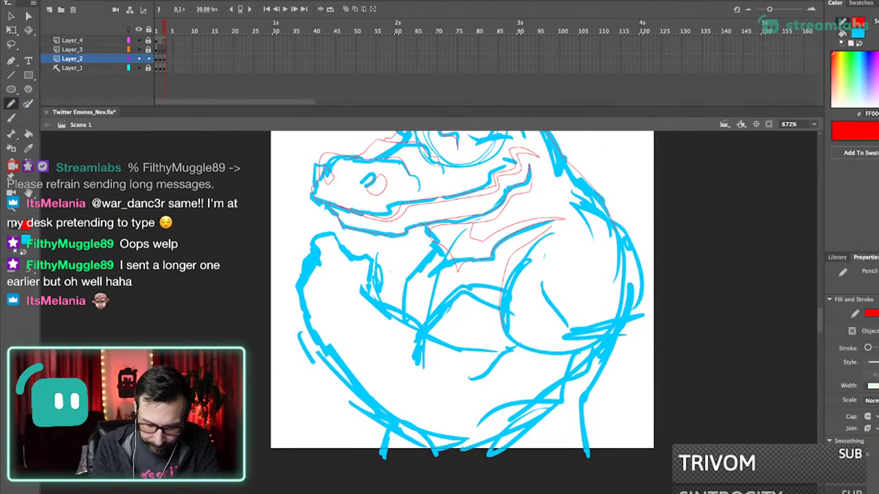
pyautogui.hscroll(3, 452, 300)
pyautogui.scroll(1, 452, 300)
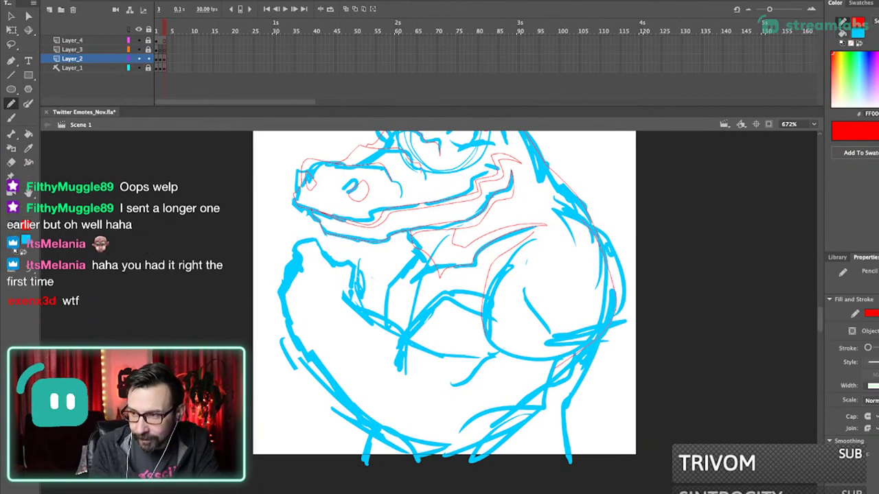
pyautogui.press('v')
pyautogui.scroll(-1, 445, 293)
pyautogui.hscroll(-1, 445, 293)
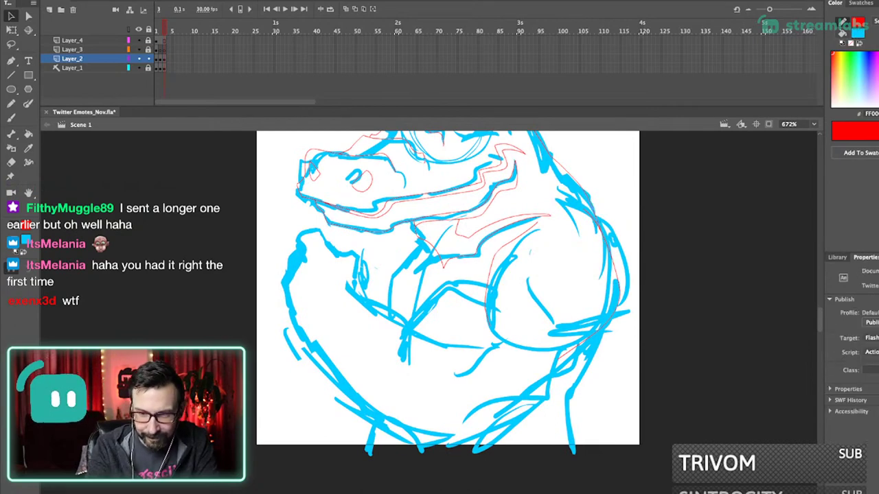
pyautogui.moveTo(579, 200); pyautogui.dragTo(571, 234)
pyautogui.press('b')
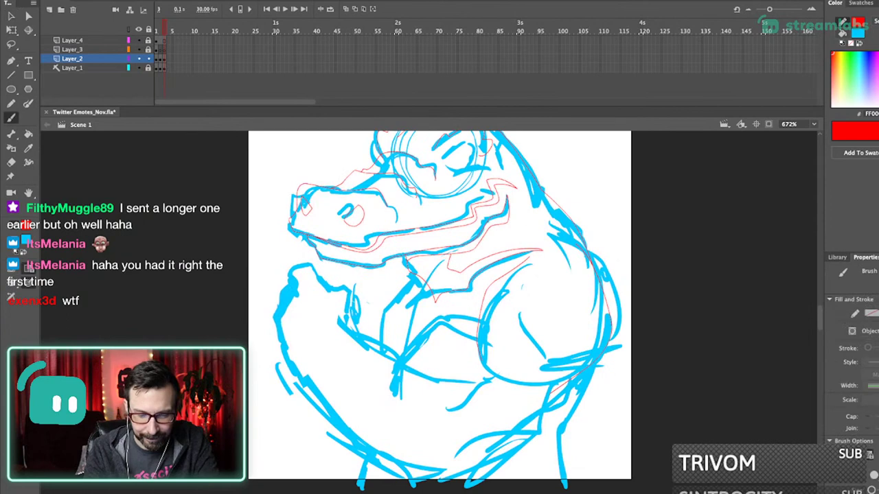
pyautogui.press('n')
pyautogui.press('v')
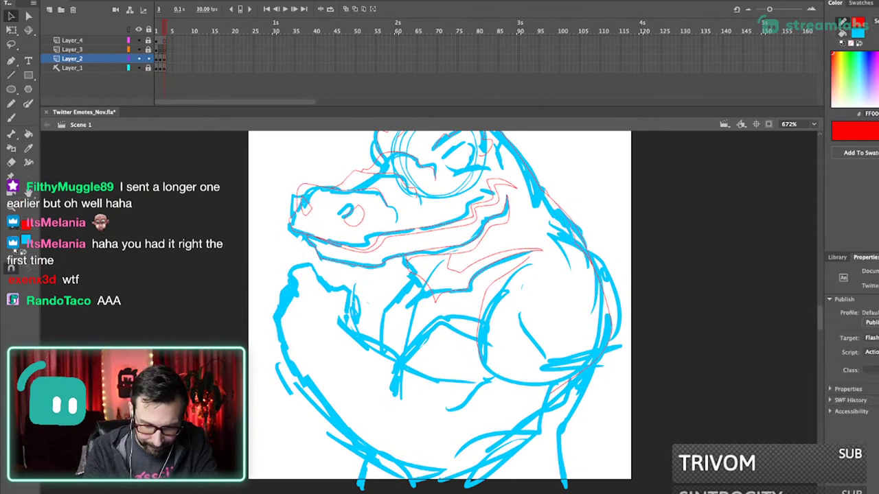
# - Draw the inner contour of the upper arm from the shoulder downward and close it with a curve along the elbow's underside
pyautogui.scroll(-5, 310, 423)
pyautogui.moveTo(310, 423); pyautogui.dragTo(323, 414)
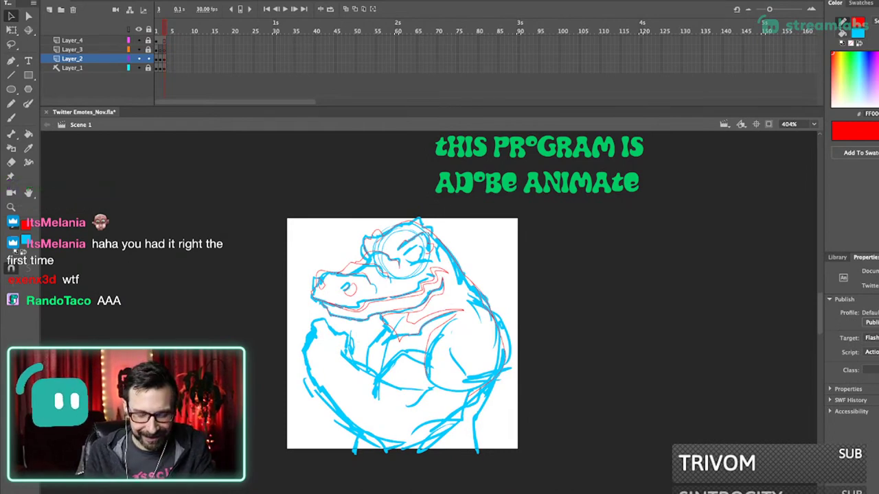
pyautogui.scroll(4, 434, 370)
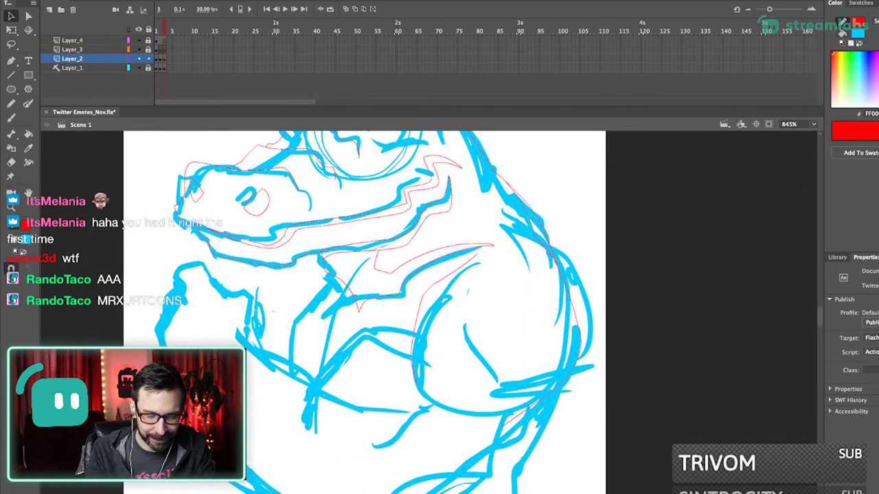
pyautogui.moveTo(434, 370); pyautogui.dragTo(460, 353)
pyautogui.hotkey('shift', 'y')
pyautogui.scroll(-2, 515, 295)
pyautogui.scroll(4, 515, 295)
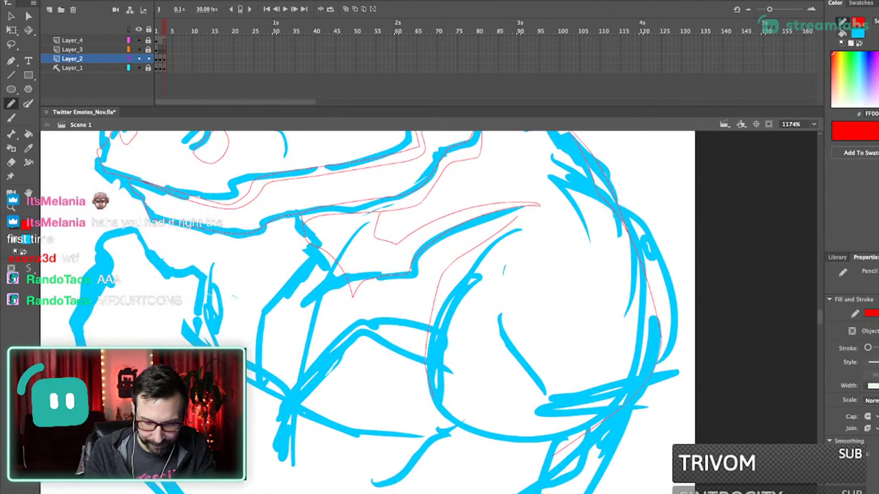
pyautogui.moveTo(511, 216); pyautogui.dragTo(460, 412)
pyautogui.scroll(-1, 461, 412)
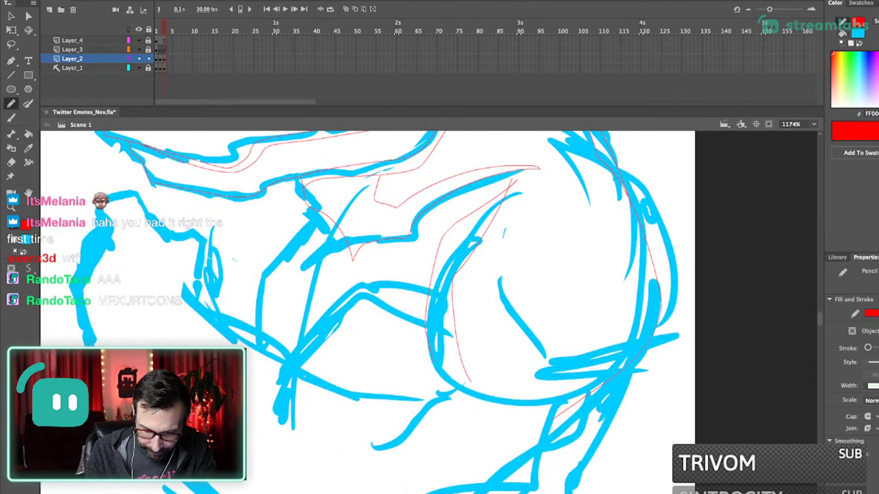
pyautogui.moveTo(640, 288); pyautogui.dragTo(493, 390)
pyautogui.hotkey('ctrl', '1')
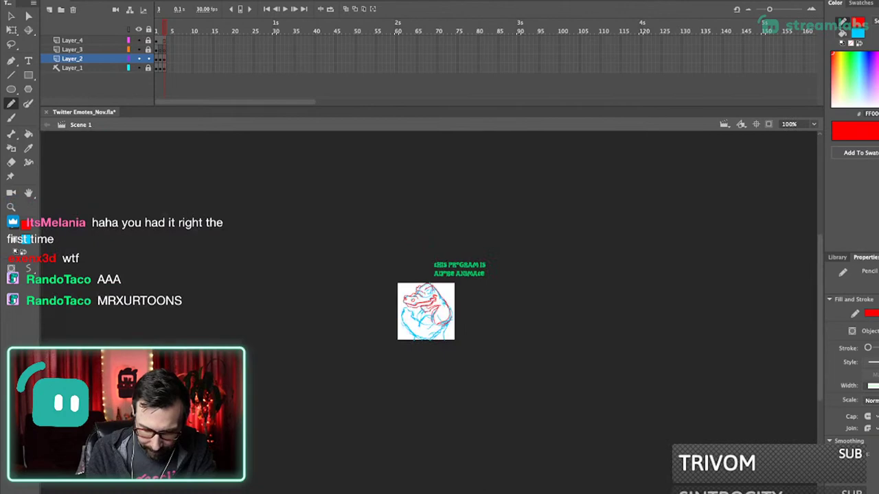
# - Trace the upper edge of the forearm in red pencil from the upper arm to the wrist, undoing the stray stroke
pyautogui.moveTo(427, 271); pyautogui.dragTo(461, 394)
pyautogui.moveTo(407, 189); pyautogui.dragTo(473, 349)
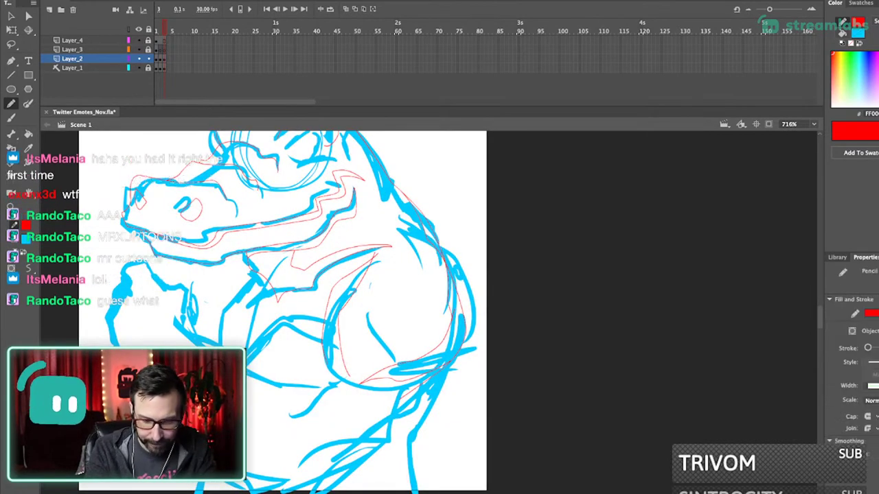
pyautogui.hotkey('ctrl', '2')
pyautogui.moveTo(426, 329); pyautogui.dragTo(469, 237)
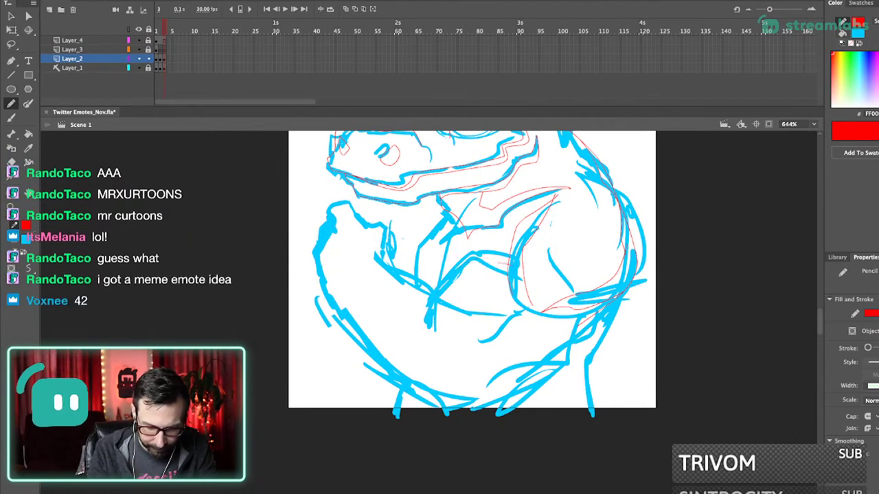
pyautogui.moveTo(474, 275); pyautogui.dragTo(478, 258)
pyautogui.press('super+z')
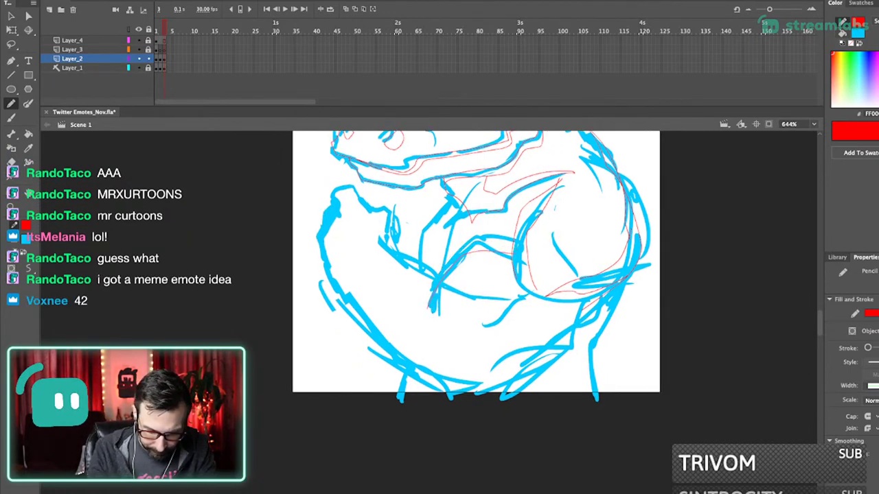
# - Draw the body's side line down from the elbow and continue it along the lower belly fold to the canvas's bottom edge
pyautogui.scroll(-1, 478, 266)
pyautogui.moveTo(588, 304); pyautogui.dragTo(578, 336)
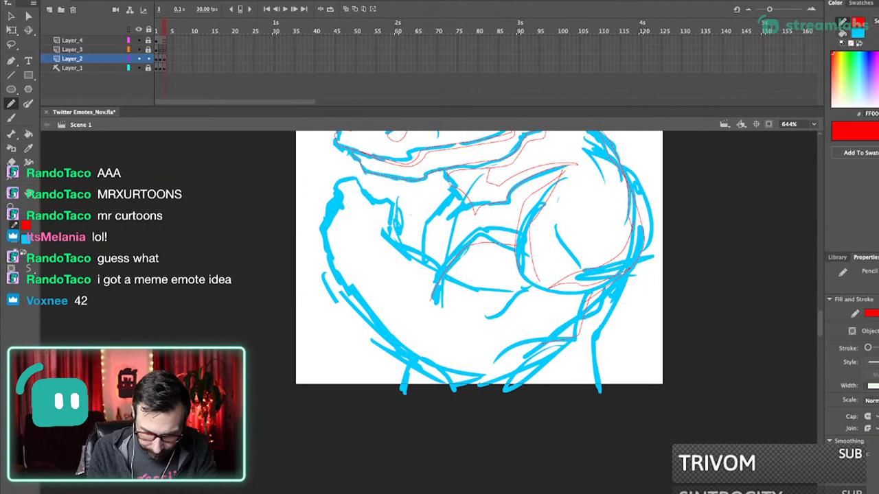
pyautogui.moveTo(521, 358)
pyautogui.mouseDown()
pyautogui.moveTo(428, 390)
pyautogui.moveTo(456, 385)
pyautogui.mouseUp()
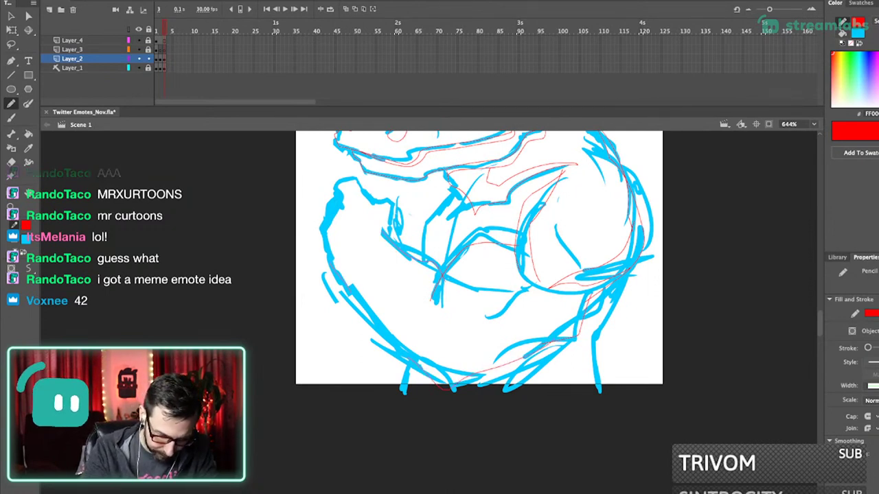
# - Trace the outer edge of the raised forearm in red pencil from near the elbow up and around the top of the fist
pyautogui.press('v')
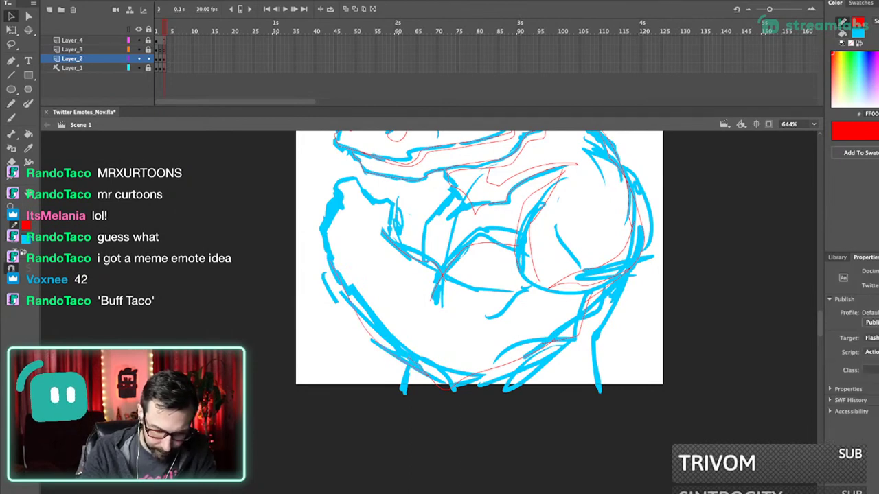
pyautogui.press('y')
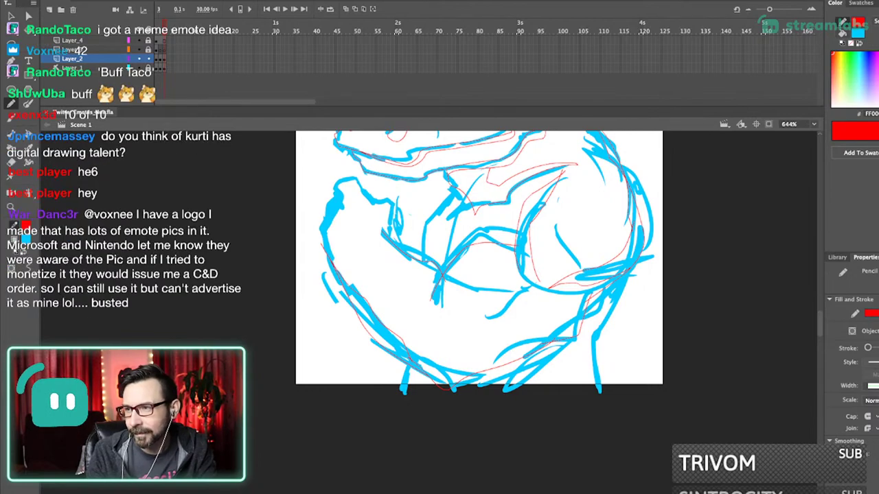
pyautogui.moveTo(481, 274); pyautogui.dragTo(499, 256)
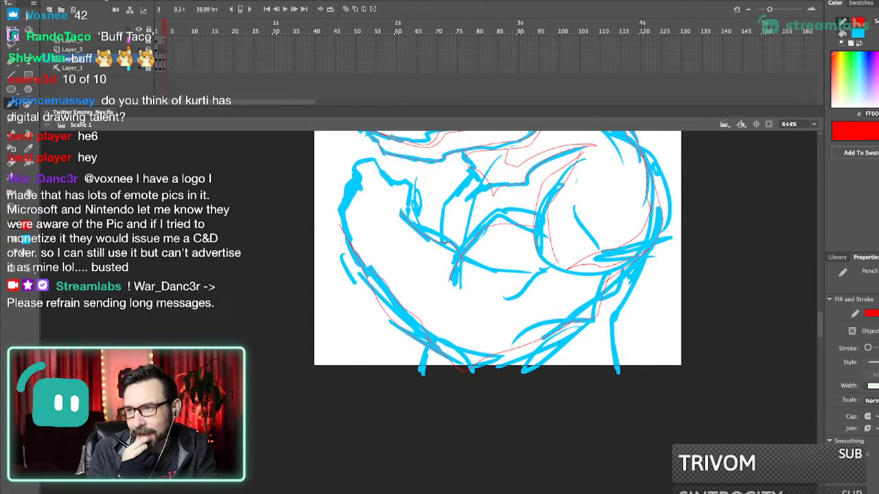
pyautogui.moveTo(499, 255); pyautogui.dragTo(514, 243)
pyautogui.scroll(2, 502, 257)
pyautogui.hscroll(2, 502, 257)
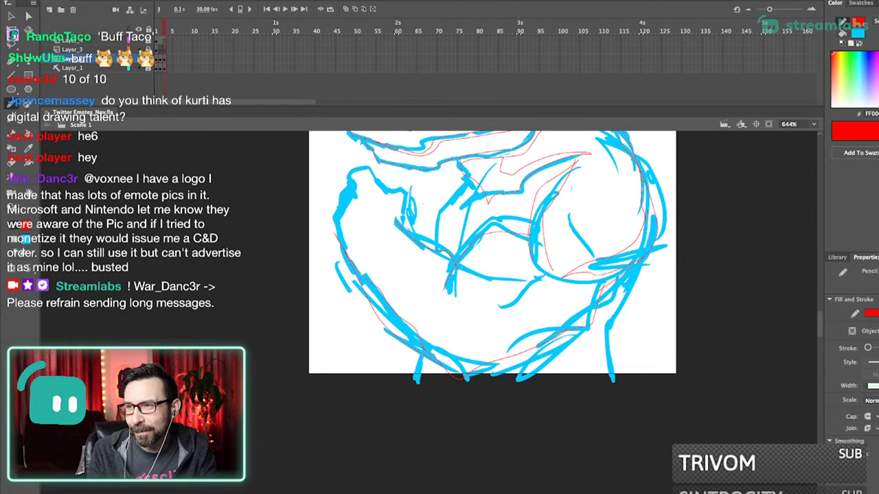
pyautogui.moveTo(348, 175); pyautogui.dragTo(425, 365)
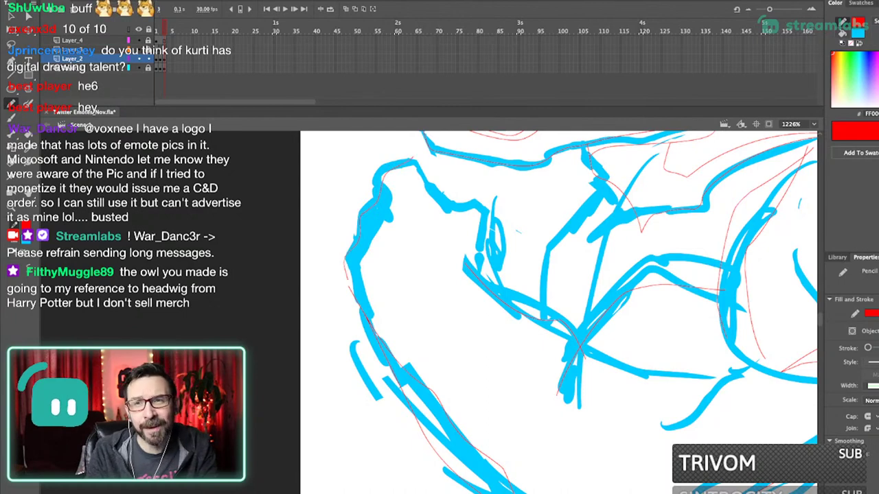
# - Draw the bumpy inner edge of the fist down to the forearm's inner line and delete the overshooting end
pyautogui.moveTo(440, 206); pyautogui.dragTo(428, 233)
pyautogui.moveTo(410, 187); pyautogui.dragTo(472, 235)
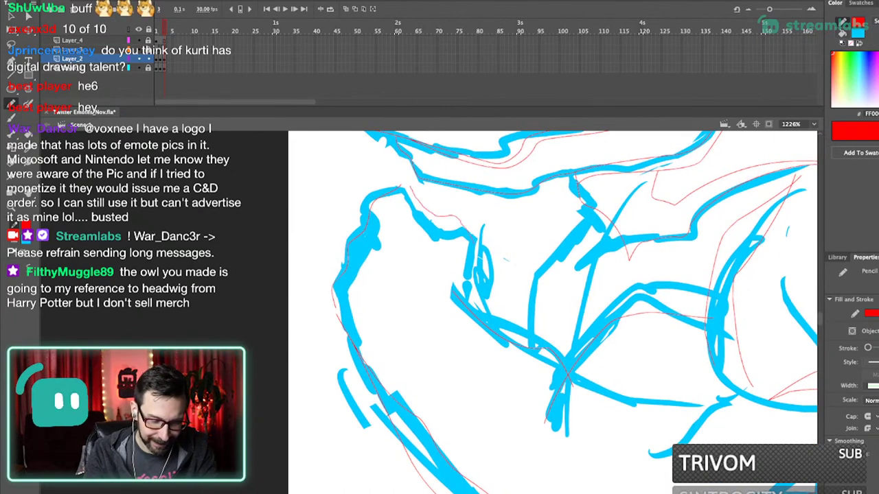
pyautogui.moveTo(462, 300); pyautogui.dragTo(456, 312)
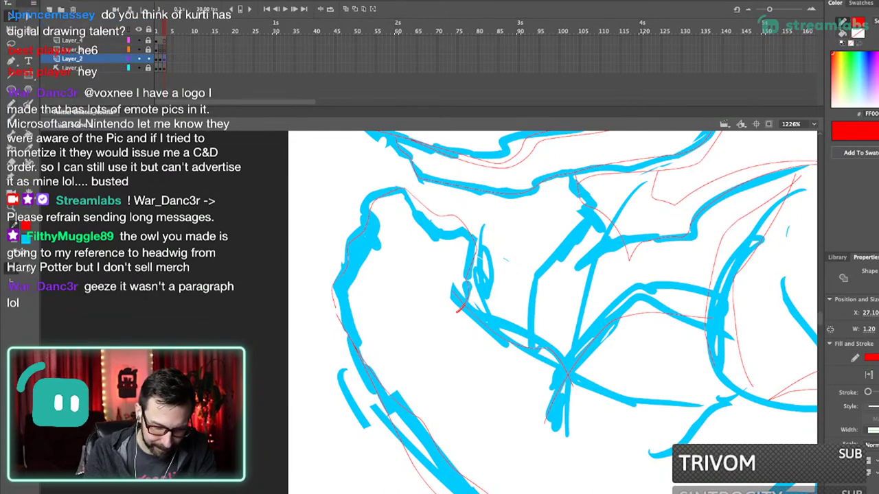
pyautogui.press('Delete')
# - Delete the stray line segment where the forearm and upper arm lines cross at the inner elbow
pyautogui.hotkey('ctrl', '1')
pyautogui.moveTo(384, 269); pyautogui.dragTo(491, 376)
pyautogui.moveTo(342, 234); pyautogui.dragTo(476, 361)
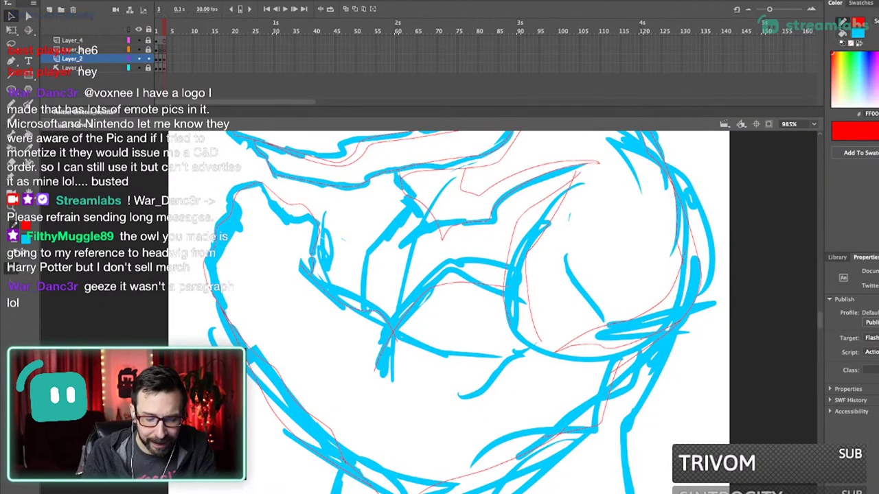
pyautogui.click(393, 333)
pyautogui.press('Delete')
# - Check the traced arm and fist against the blue sketch at several magnifications, including actual size
pyautogui.hotkey('ctrl', '3')
pyautogui.moveTo(388, 342); pyautogui.dragTo(403, 332)
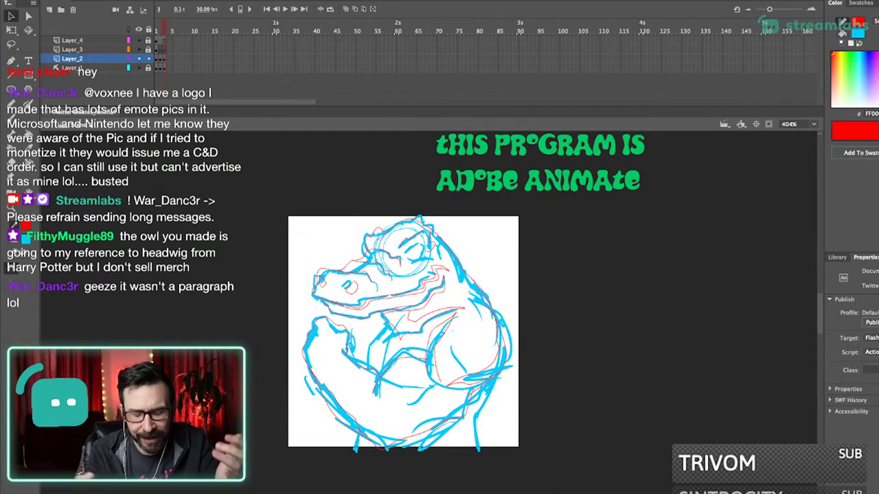
pyautogui.moveTo(316, 268); pyautogui.dragTo(436, 465)
pyautogui.moveTo(412, 357); pyautogui.dragTo(449, 342)
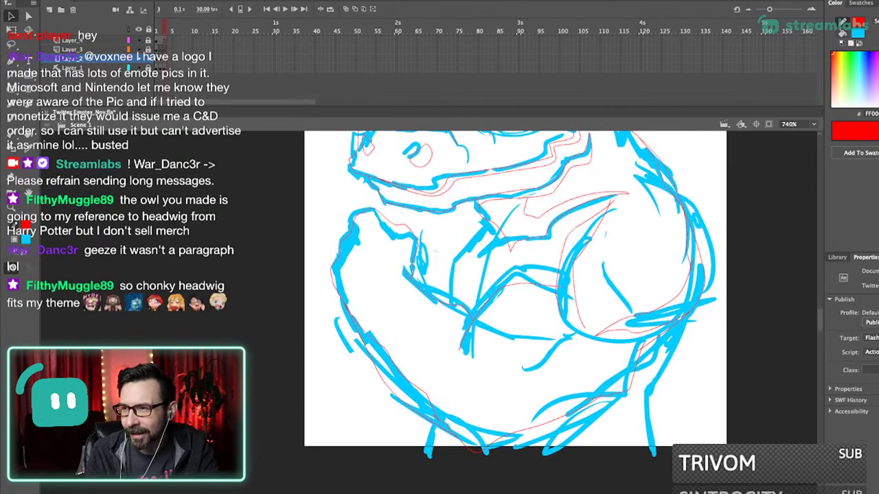
pyautogui.press('y')
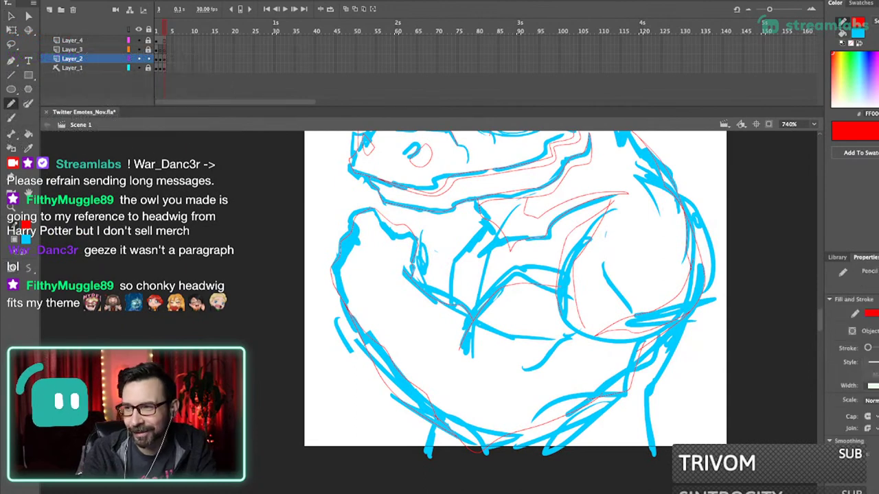
pyautogui.moveTo(515, 295); pyautogui.dragTo(520, 285)
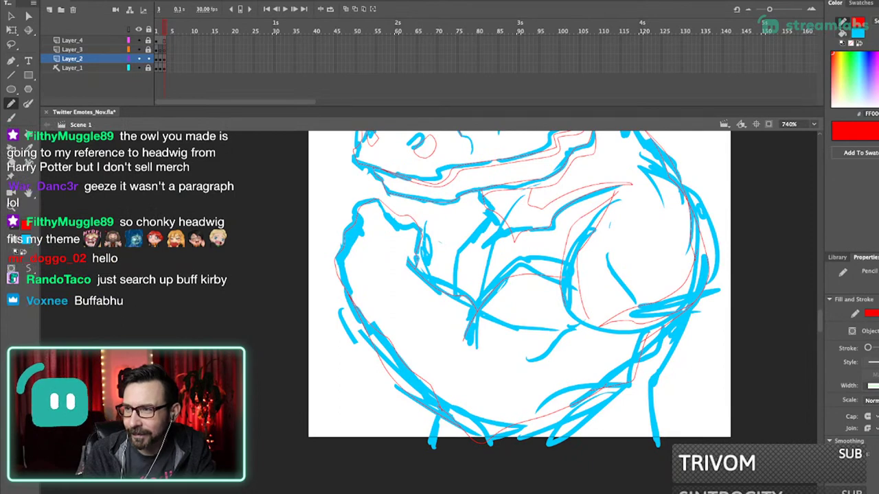
pyautogui.moveTo(519, 285); pyautogui.dragTo(524, 283)
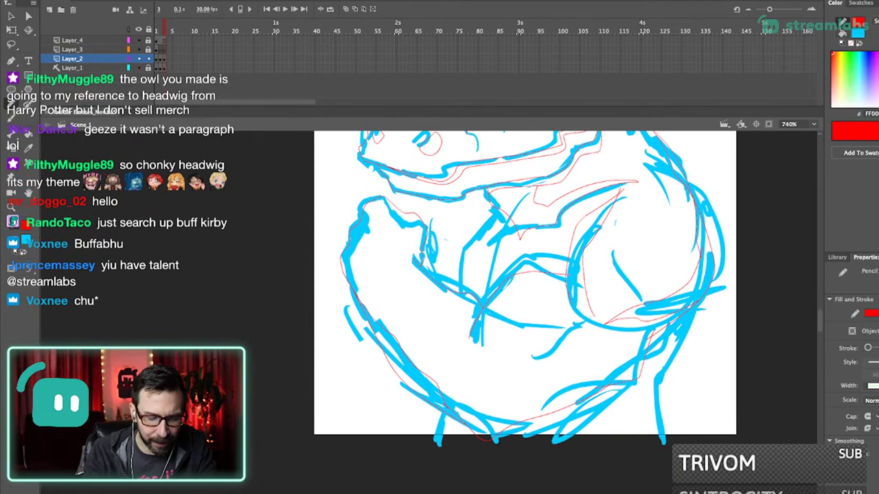
pyautogui.scroll(5, 361, 294)
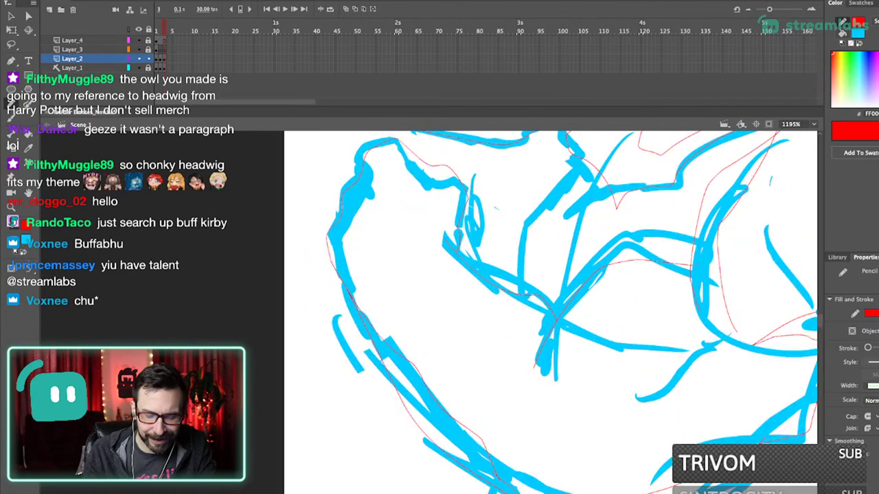
pyautogui.press('v')
pyautogui.press('super+1')
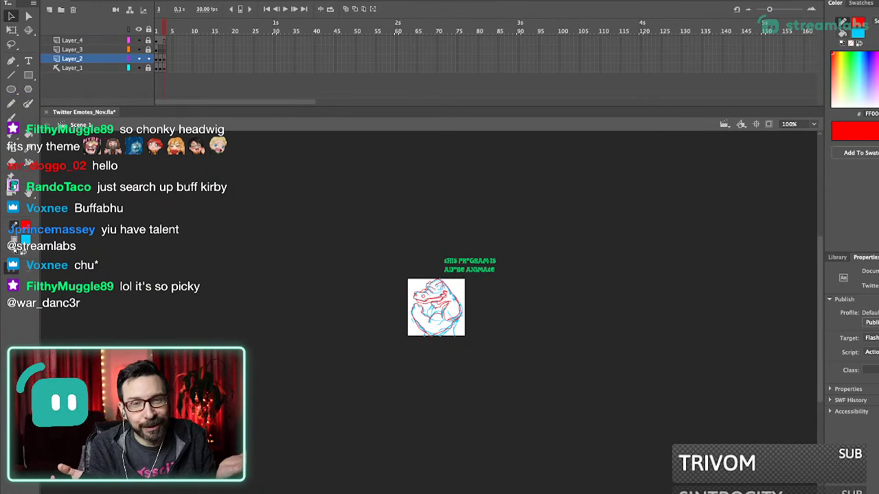
pyautogui.scroll(3, 429, 333)
pyautogui.scroll(2, 425, 252)
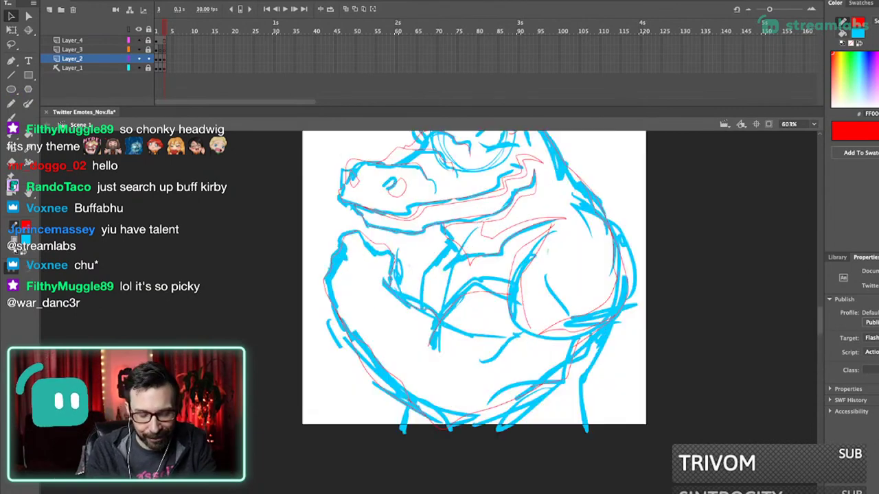
pyautogui.moveTo(439, 275); pyautogui.dragTo(453, 327)
pyautogui.press('y')
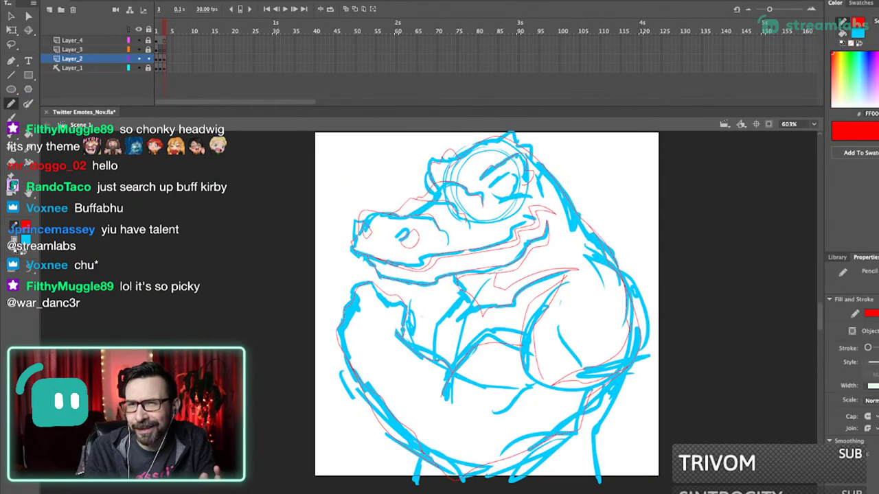
# - Remove the leftover segment at the inner elbow and draw a short curved crease joining the forearm and upper arm lines
pyautogui.press('v')
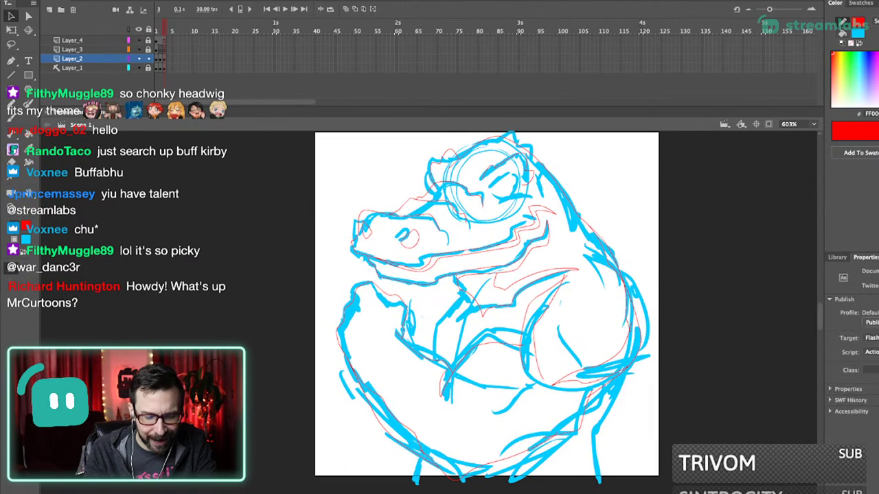
pyautogui.click(451, 365)
pyautogui.press('Delete')
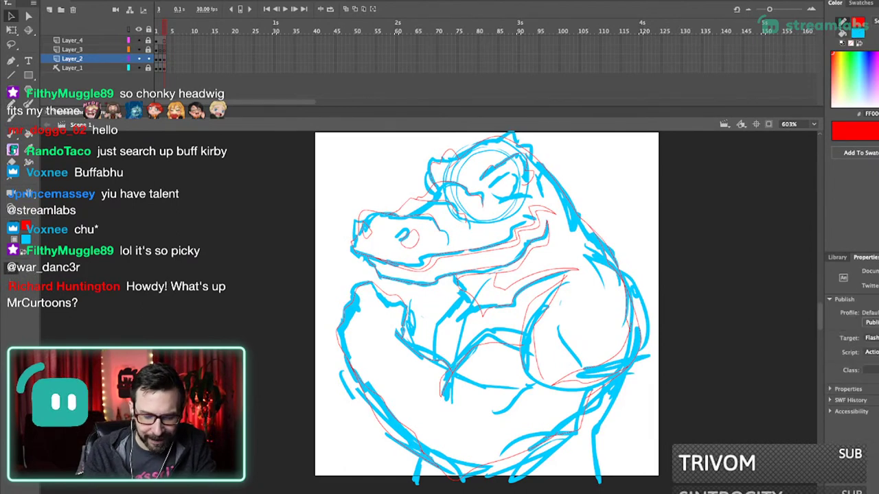
pyautogui.moveTo(374, 308); pyautogui.dragTo(501, 436)
pyautogui.hotkey('shift', 'y')
pyautogui.moveTo(474, 310); pyautogui.dragTo(509, 300)
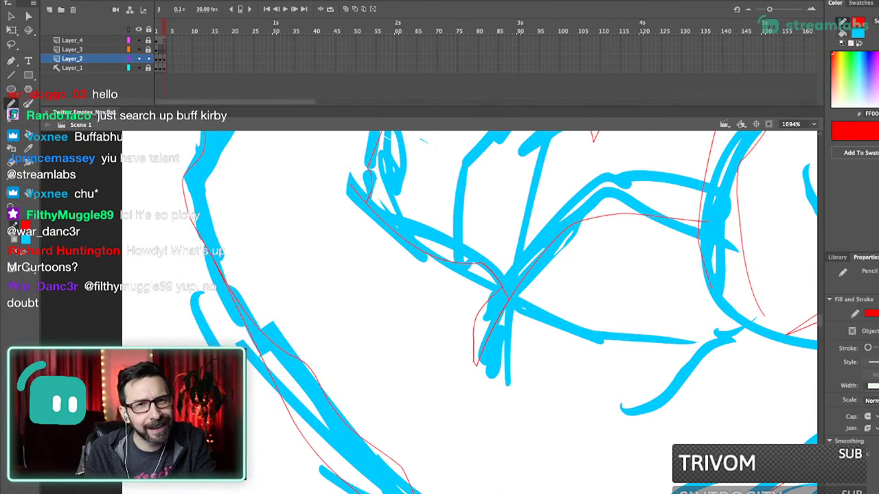
pyautogui.moveTo(509, 300); pyautogui.dragTo(517, 313)
# - Draw a long pointed muscle contour inside the forearm, with two red lines running down toward the elbow
pyautogui.scroll(-5, 320, 450)
pyautogui.moveTo(394, 394); pyautogui.dragTo(411, 364)
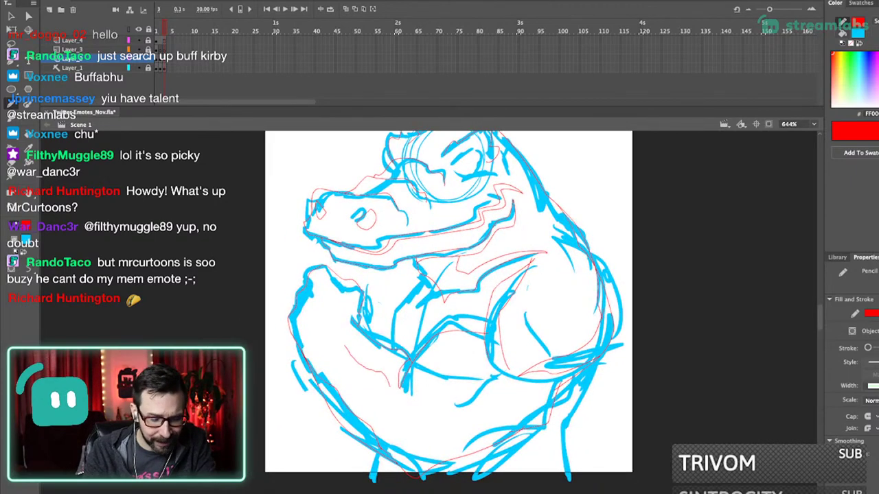
pyautogui.moveTo(335, 333); pyautogui.dragTo(401, 404)
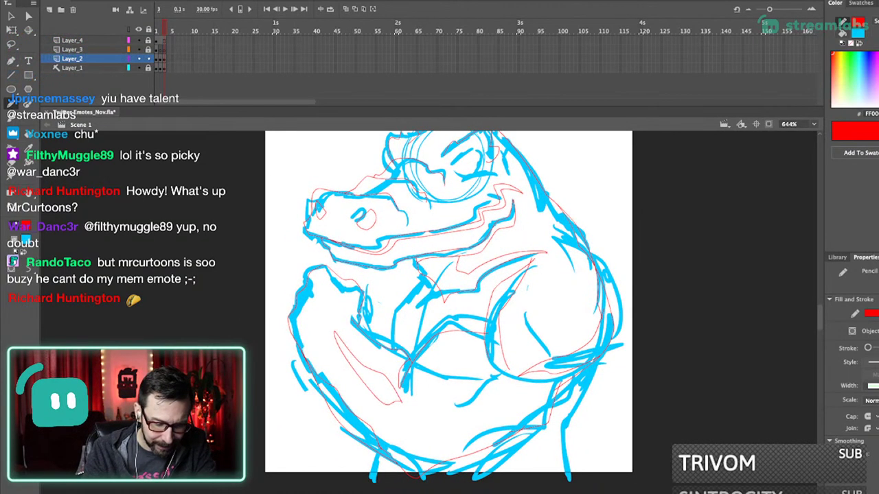
pyautogui.press('v')
pyautogui.moveTo(348, 351); pyautogui.dragTo(376, 355)
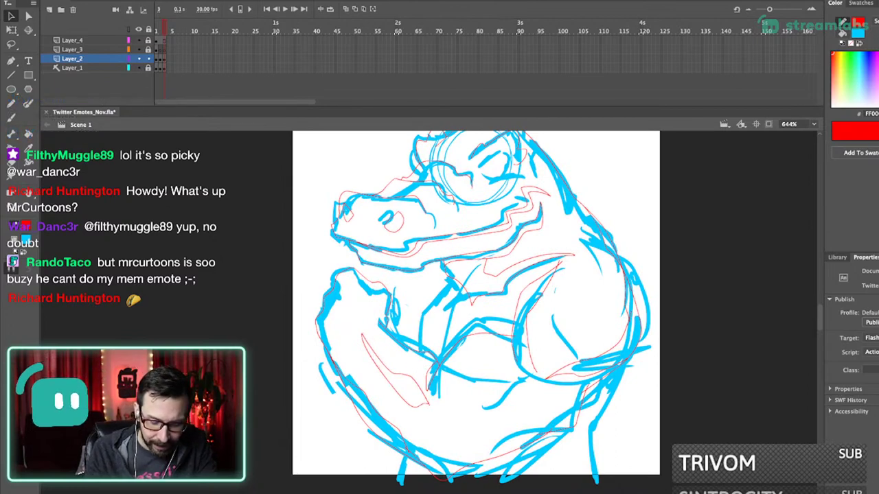
pyautogui.moveTo(427, 416)
pyautogui.mouseDown()
pyautogui.moveTo(438, 424)
pyautogui.moveTo(455, 355)
pyautogui.mouseUp()
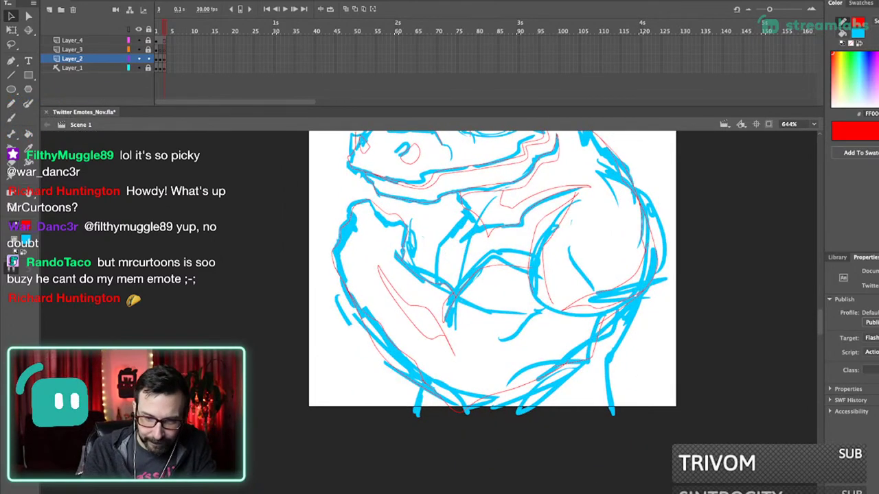
# - Continue the muscle contour in a V-shaped curve beneath the biceps and delete the overshoot at the join
pyautogui.hotkey('shift', 'y')
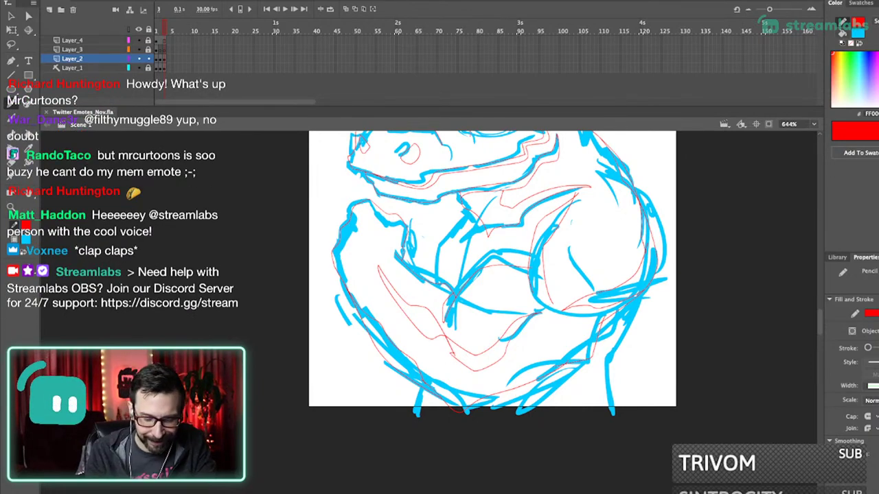
pyautogui.keyDown('super'); pyautogui.click(453, 355); pyautogui.keyUp('super')
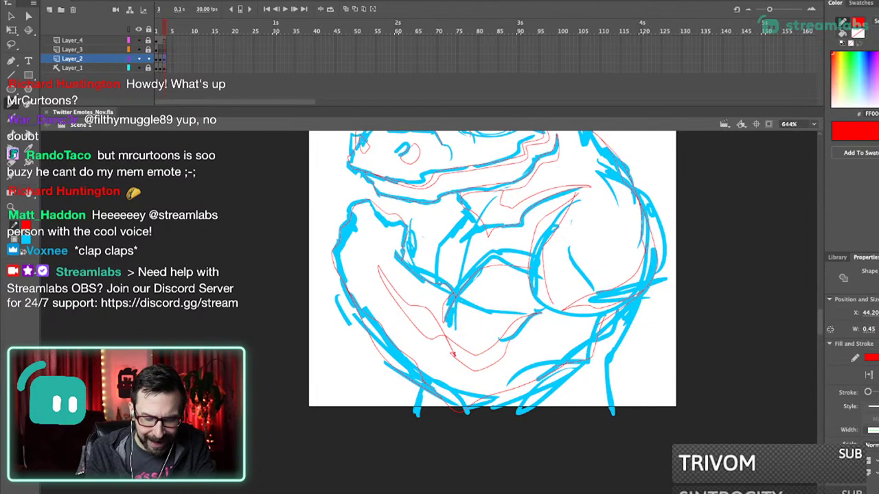
pyautogui.press('Delete')
pyautogui.moveTo(453, 354); pyautogui.dragTo(437, 373)
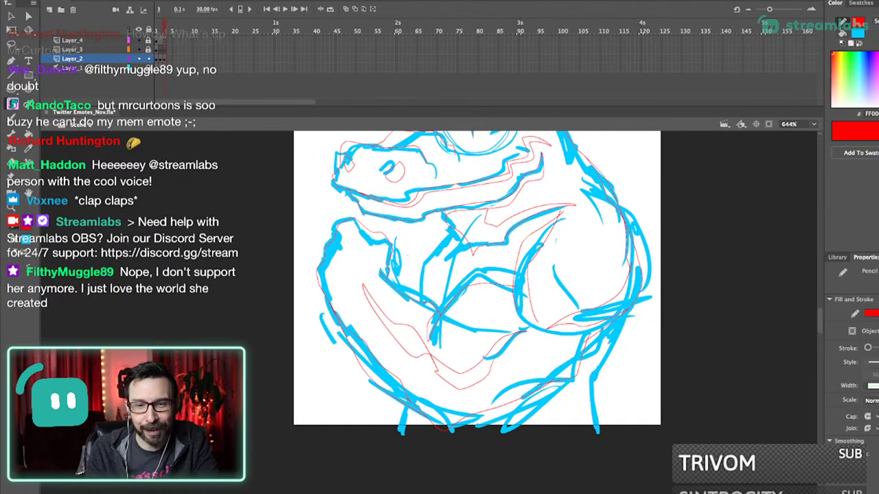
# - Draw a jagged muscle line from under the shoulder down toward the lower arm edge and delete the surplus line segments beside it
pyautogui.moveTo(513, 267); pyautogui.dragTo(533, 439)
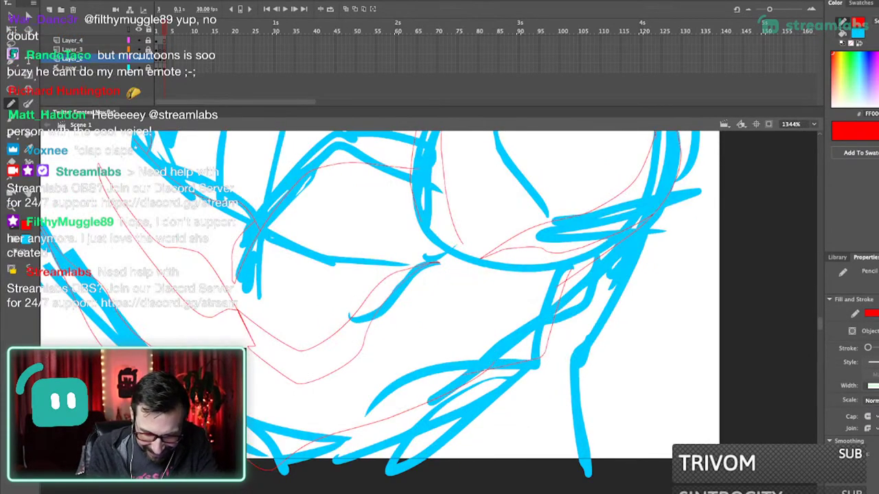
pyautogui.moveTo(531, 286)
pyautogui.mouseDown()
pyautogui.moveTo(458, 328)
pyautogui.moveTo(346, 445)
pyautogui.mouseUp()
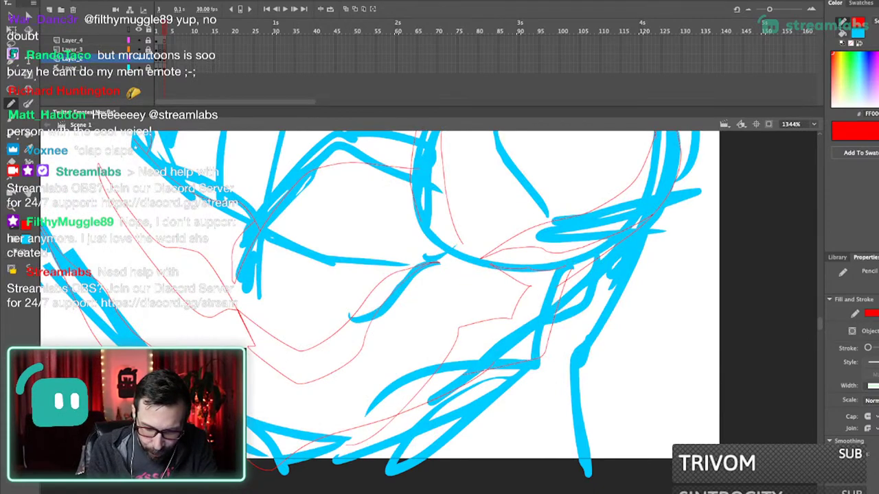
pyautogui.keyDown('super'); pyautogui.click(568, 274); pyautogui.keyUp('super')
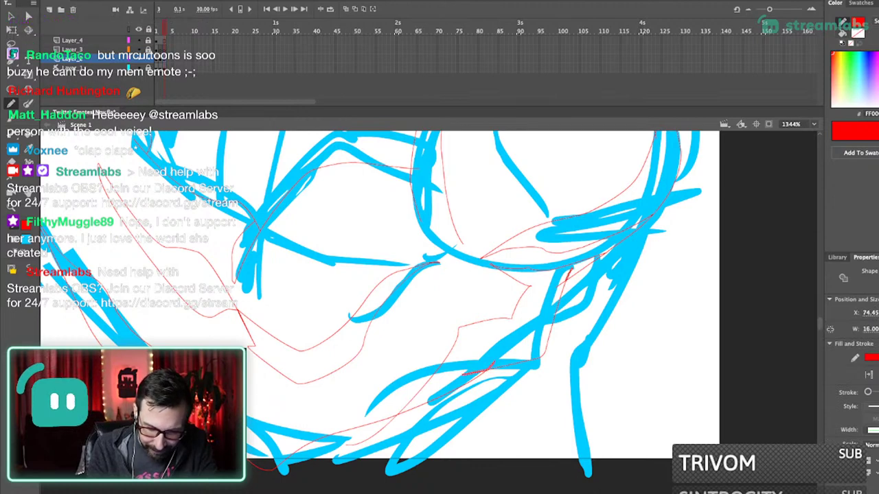
pyautogui.press('Delete')
pyautogui.press('super+1')
pyautogui.scroll(6, 426, 312)
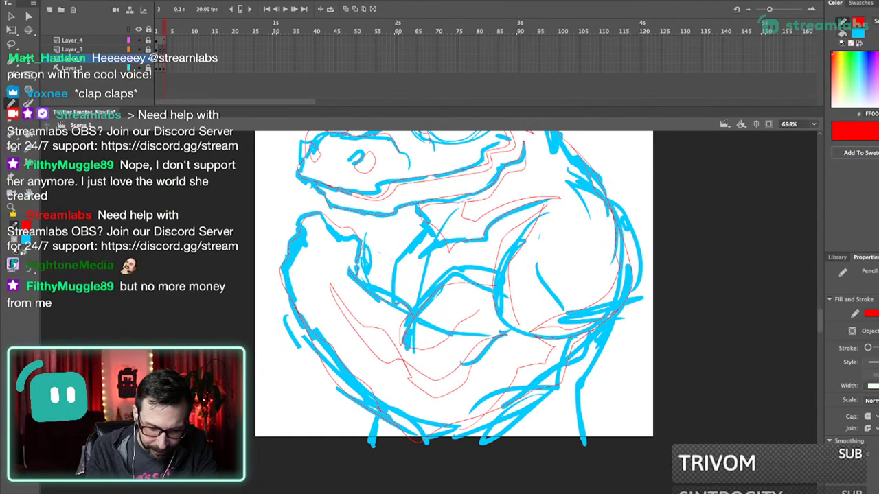
# - Close a rounded highlight contour inside the biceps and delete the stray segment at the biceps' upper edge
pyautogui.moveTo(435, 300)
pyautogui.mouseDown()
pyautogui.moveTo(459, 335)
pyautogui.moveTo(480, 293)
pyautogui.mouseUp()
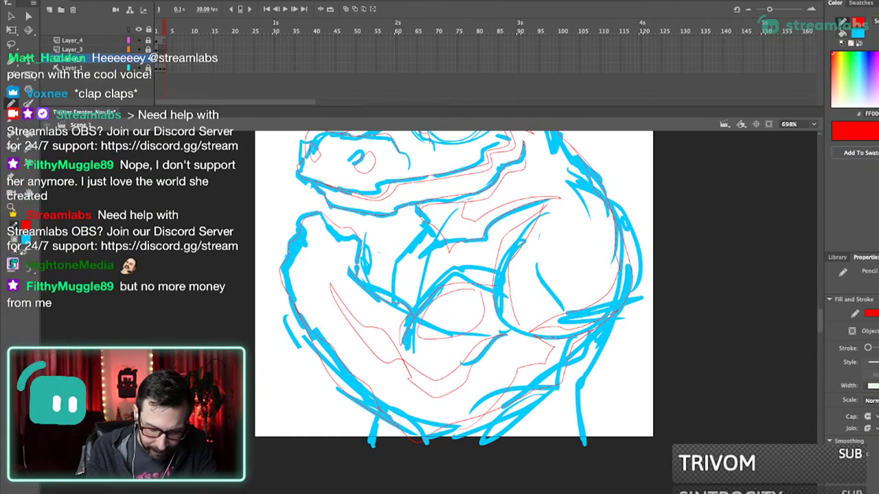
pyautogui.keyDown('ctrl'); pyautogui.click(494, 286); pyautogui.keyUp('ctrl')
pyautogui.press('Delete')
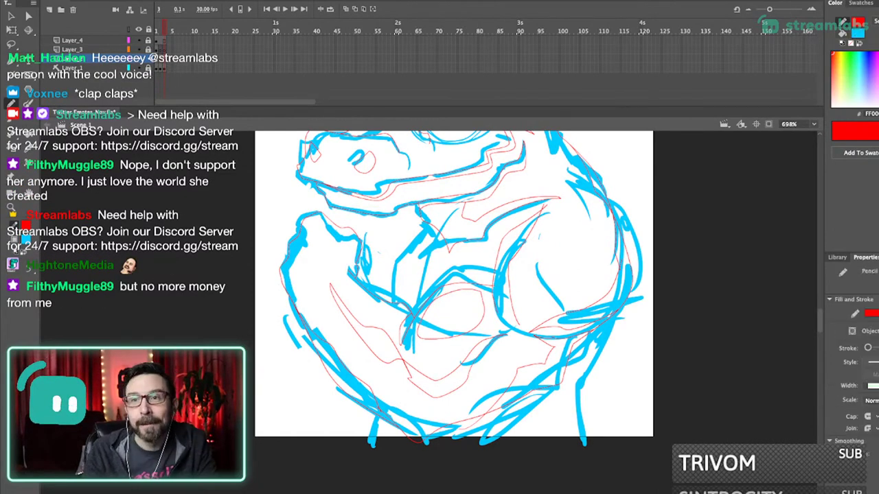
pyautogui.moveTo(495, 286); pyautogui.dragTo(505, 283)
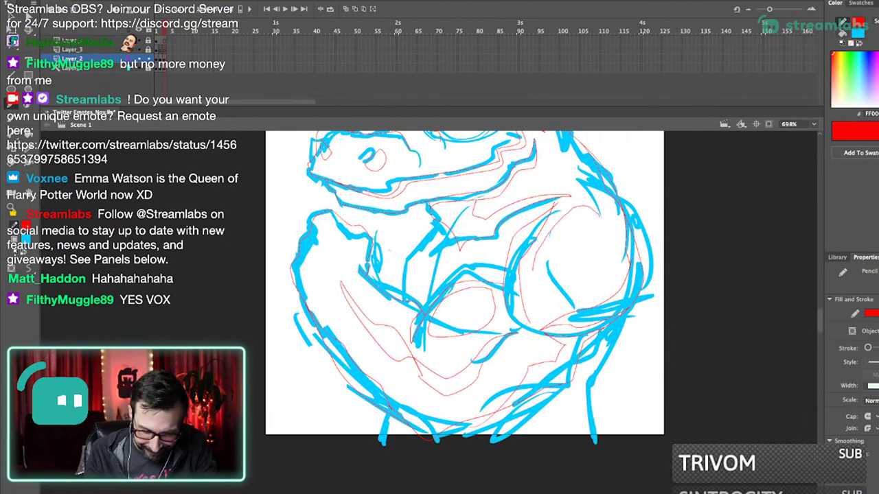
# - Draw a closed teardrop-shaped highlight contour inside the rounded shoulder muscle in red pencil
pyautogui.moveTo(533, 264); pyautogui.dragTo(542, 303)
pyautogui.moveTo(595, 218)
pyautogui.mouseDown()
pyautogui.moveTo(543, 301)
pyautogui.moveTo(555, 286)
pyautogui.moveTo(565, 298)
pyautogui.mouseUp()
pyautogui.press('v')
pyautogui.hotkey('shift', 'y')
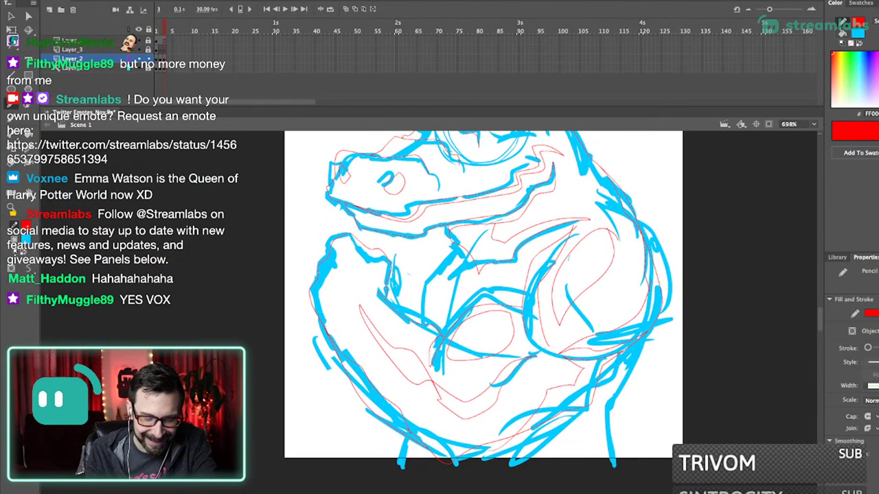
# - Draw the chest line in red pencil down to the forearm and delete the overshoot at the join
pyautogui.moveTo(423, 319); pyautogui.dragTo(426, 342)
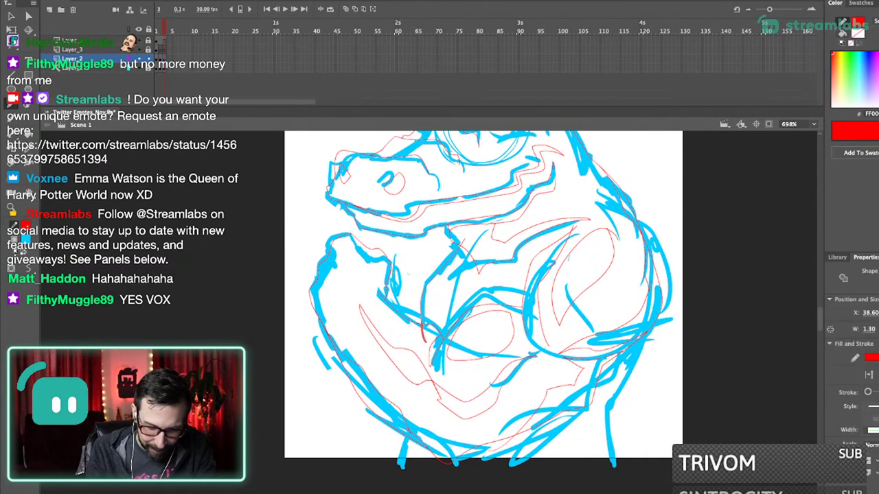
pyautogui.hotkey('ctrl', 'z')
pyautogui.scroll(-3, 264, 454)
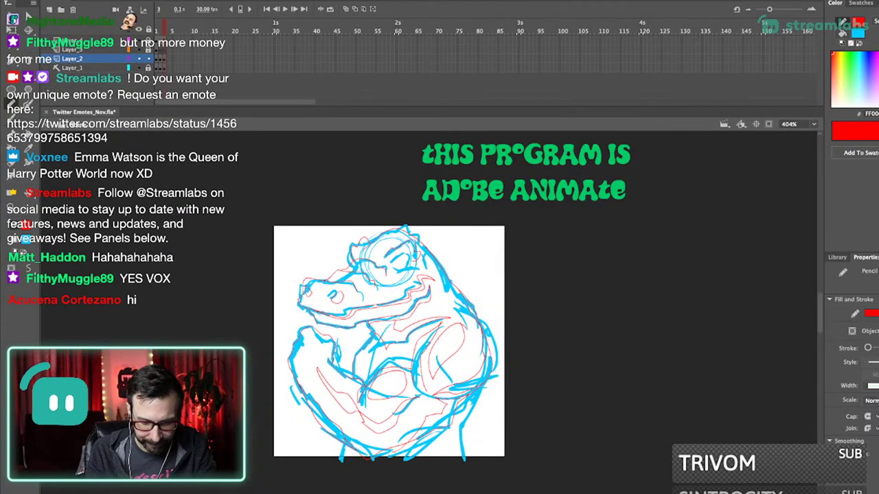
# - Hide the blue sketch on Layer_1 to check the red linework and show the sketch again
pyautogui.moveTo(264, 455); pyautogui.dragTo(313, 414)
pyautogui.click(139, 68)
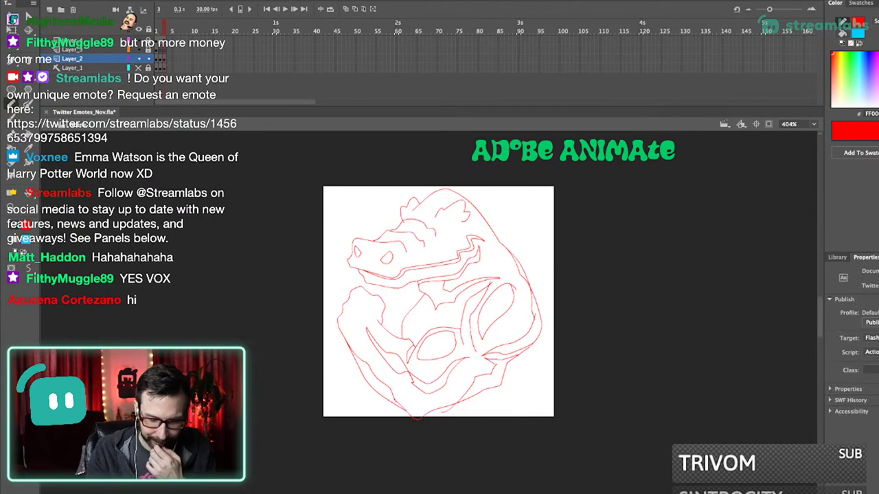
pyautogui.click(138, 67)
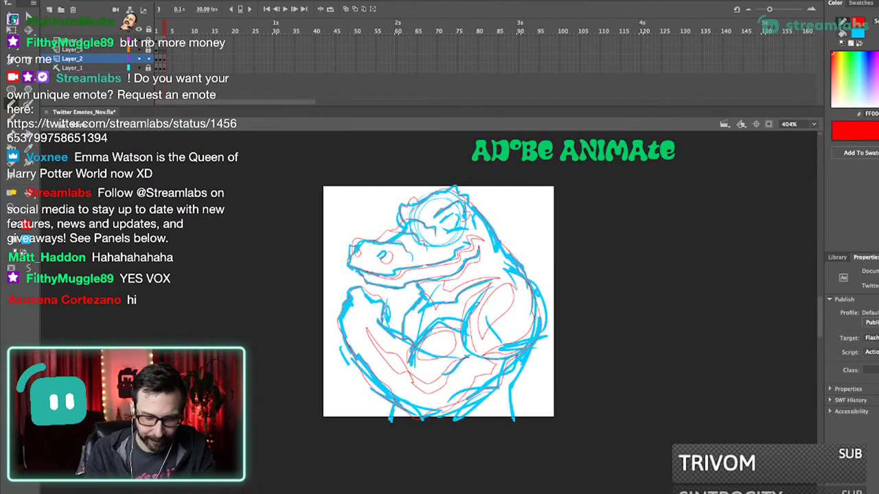
# - Draw the waist lines from beneath both arms down past the canvas edge and close them with a line across below
pyautogui.moveTo(467, 256); pyautogui.dragTo(522, 468)
pyautogui.moveTo(419, 274); pyautogui.dragTo(443, 269)
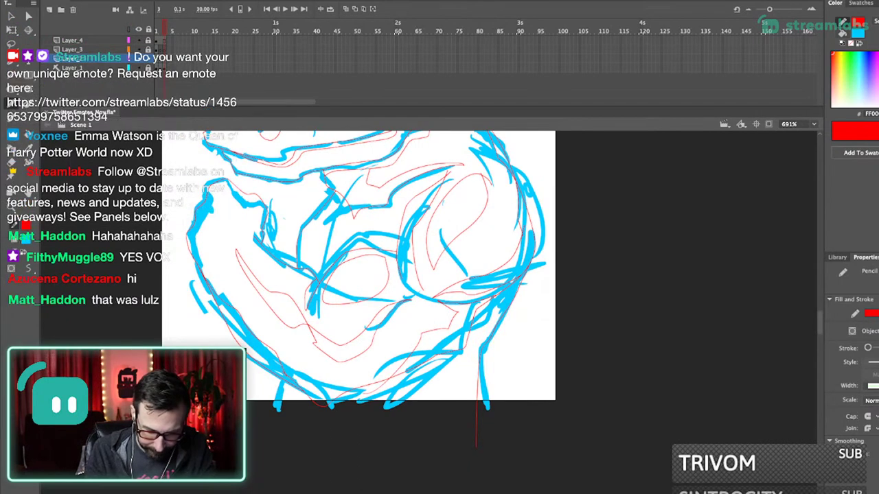
pyautogui.moveTo(274, 383); pyautogui.dragTo(286, 467)
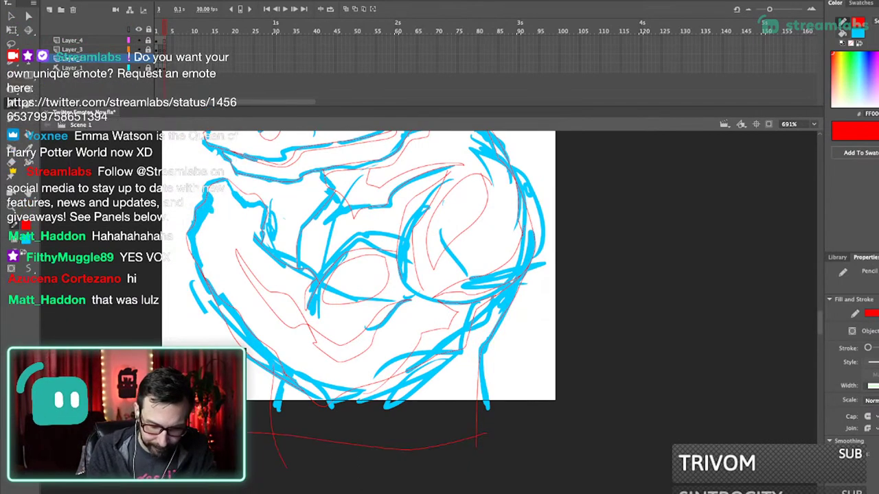
pyautogui.scroll(4, 439, 295)
pyautogui.scroll(-2, 440, 295)
pyautogui.scroll(-2, 440, 295)
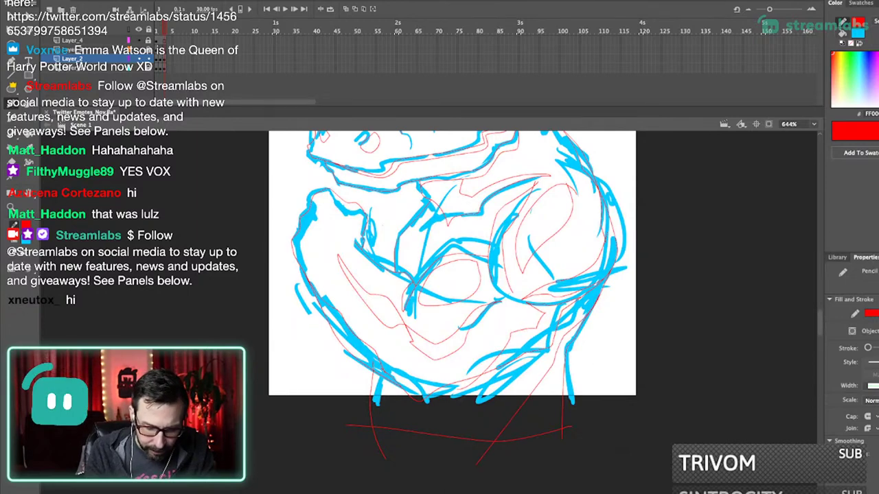
pyautogui.scroll(3, 450, 302)
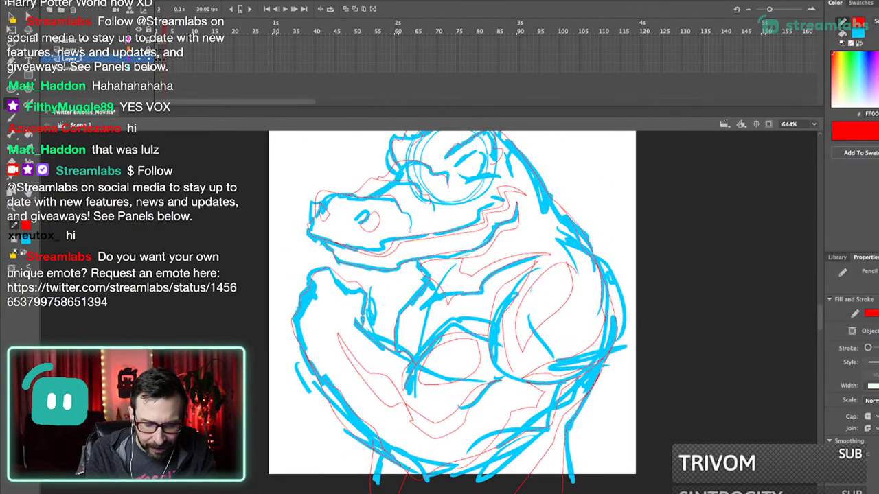
# - Draw a curved inner chest line down to the forearm and delete the overshoot beyond the forearm edge
pyautogui.scroll(5, 422, 323)
pyautogui.moveTo(438, 255)
pyautogui.mouseDown()
pyautogui.moveTo(388, 331)
pyautogui.moveTo(381, 412)
pyautogui.mouseUp()
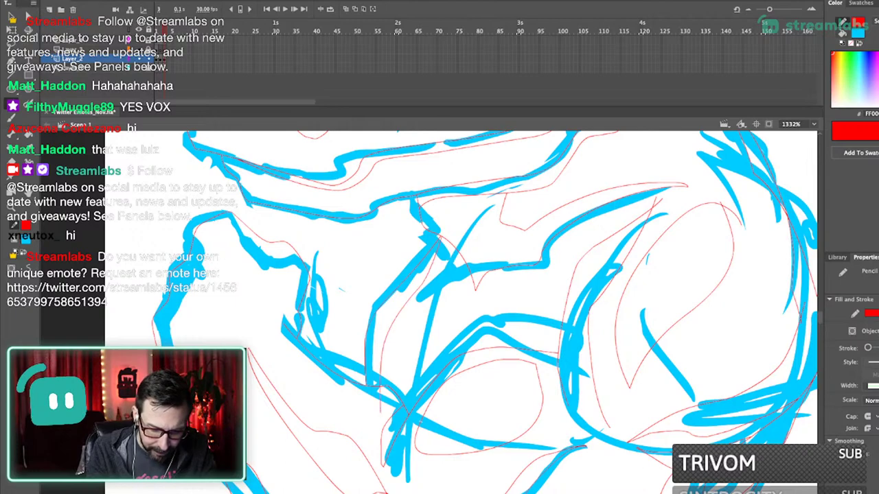
pyautogui.press('v')
pyautogui.doubleClick(380, 400)
pyautogui.click(380, 400)
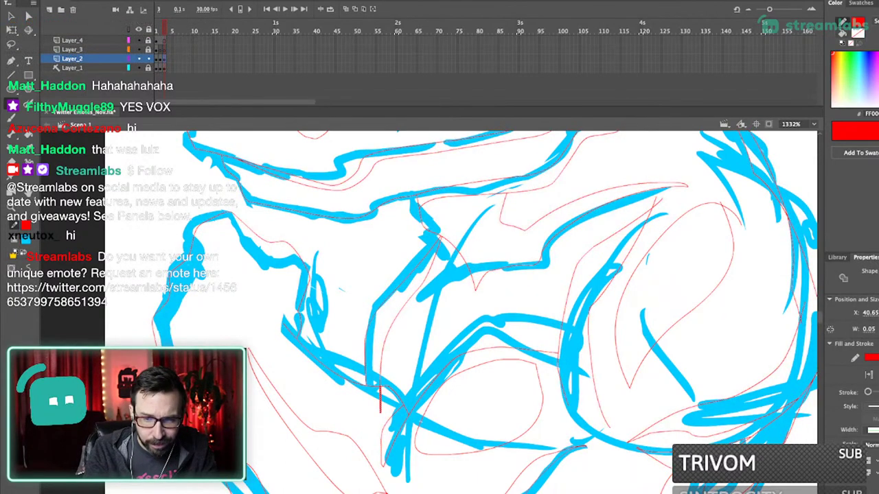
pyautogui.press('Delete')
# - Draw a short line closing the gap in the muscle contour at the base of the shoulder
pyautogui.hotkey('shift', 'y')
pyautogui.hotkey('ctrl', '1')
pyautogui.moveTo(439, 283); pyautogui.dragTo(455, 376)
pyautogui.moveTo(371, 179); pyautogui.dragTo(474, 306)
pyautogui.moveTo(412, 385); pyautogui.dragTo(440, 328)
pyautogui.moveTo(400, 352); pyautogui.dragTo(431, 365)
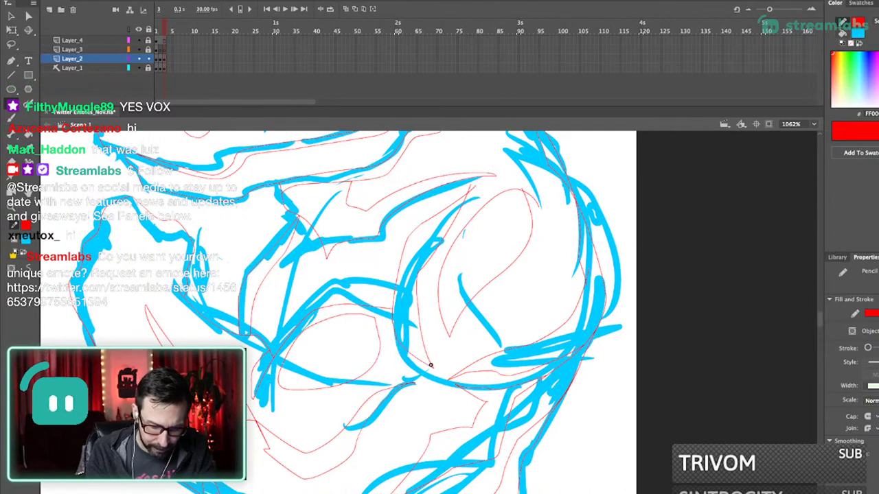
pyautogui.hotkey('ctrl', '1')
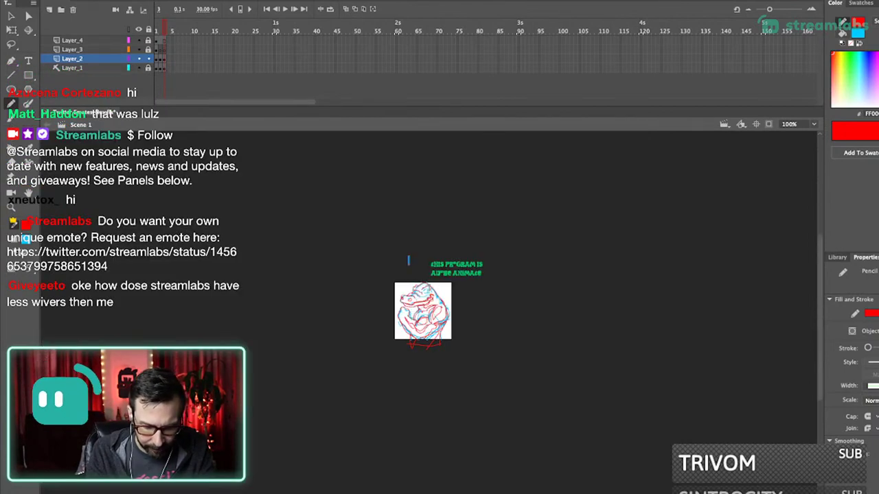
pyautogui.hotkey('ctrl', '3')
pyautogui.moveTo(357, 309); pyautogui.dragTo(403, 448)
pyautogui.moveTo(425, 233); pyautogui.dragTo(364, 436)
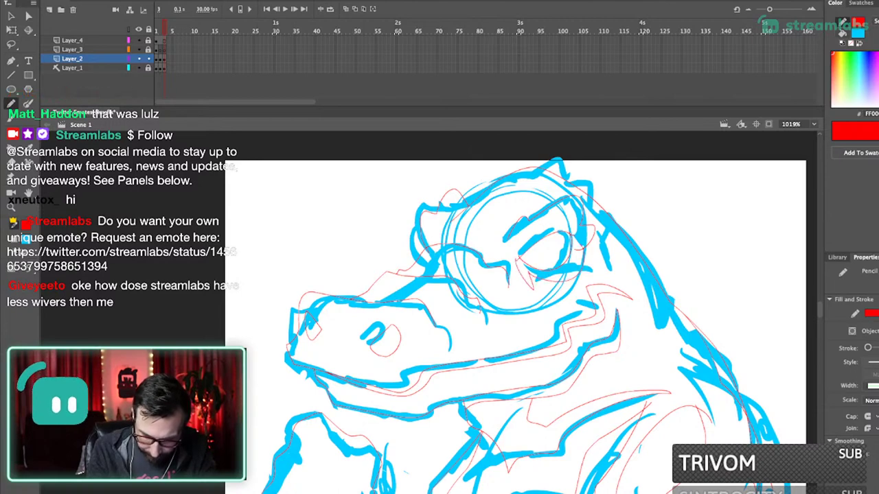
pyautogui.scroll(3, 642, 165)
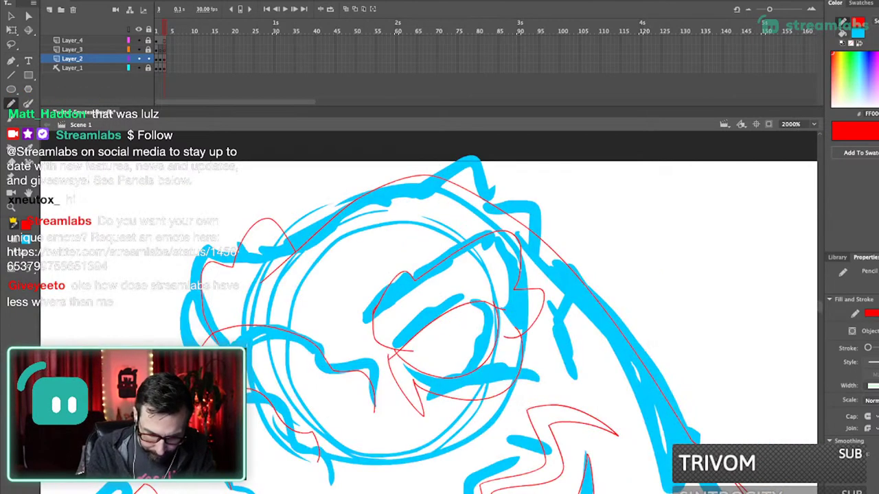
pyautogui.moveTo(426, 312); pyautogui.dragTo(486, 265)
pyautogui.moveTo(515, 297)
pyautogui.mouseDown()
pyautogui.moveTo(547, 301)
pyautogui.moveTo(513, 289)
pyautogui.mouseUp()
pyautogui.hotkey('ctrl', 'z')
pyautogui.hotkey('ctrl', 'z')
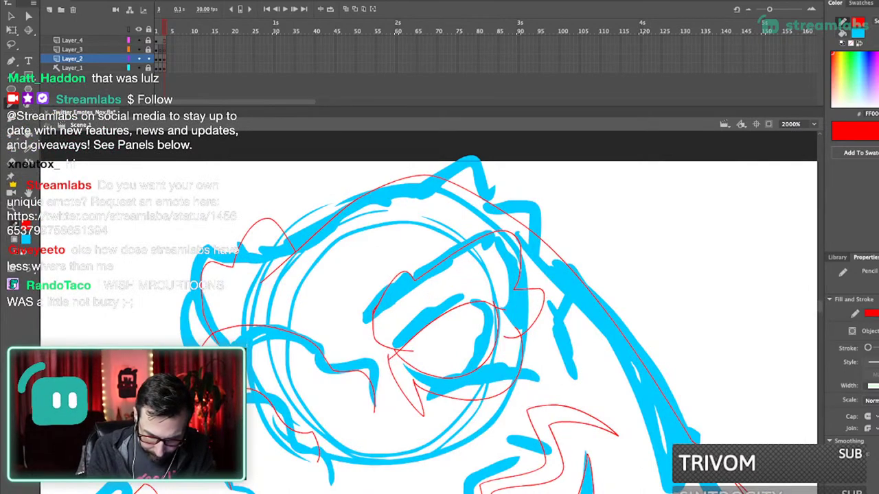
# - Draw a wavy highlight contour under the brow ridge and close the rounded scales around the eyes
pyautogui.moveTo(507, 232); pyautogui.dragTo(502, 279)
pyautogui.moveTo(439, 289)
pyautogui.mouseDown()
pyautogui.moveTo(366, 316)
pyautogui.moveTo(458, 336)
pyautogui.mouseUp()
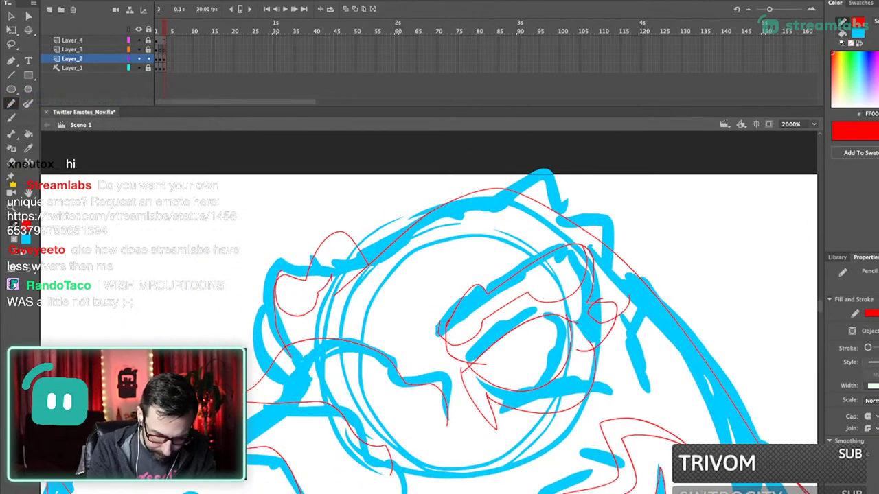
pyautogui.moveTo(332, 276); pyautogui.dragTo(369, 293)
pyautogui.press('super+1')
pyautogui.scroll(6, 437, 330)
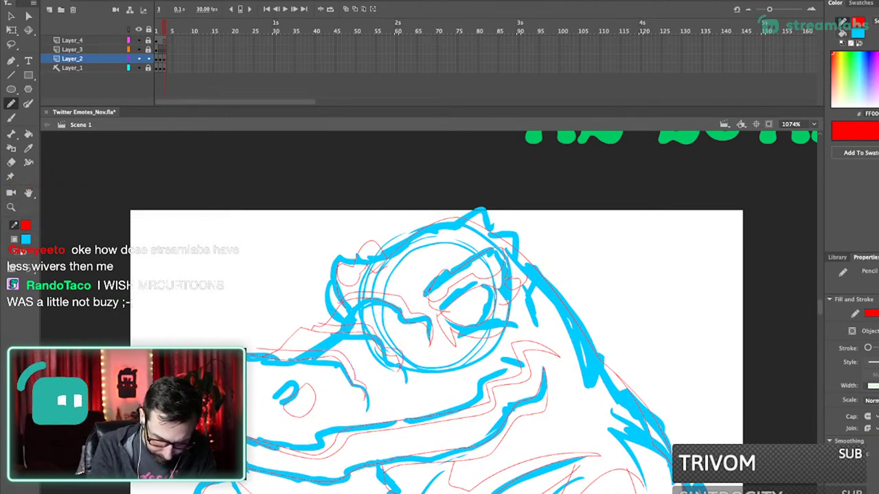
# - Draw a crescent-shaped muscle contour on the chest between the outer chest line and the biceps
pyautogui.press('super+1')
pyautogui.moveTo(374, 274); pyautogui.dragTo(496, 400)
pyautogui.moveTo(382, 263); pyautogui.dragTo(492, 361)
pyautogui.moveTo(402, 333)
pyautogui.mouseDown()
pyautogui.moveTo(437, 312)
pyautogui.moveTo(417, 314)
pyautogui.mouseUp()
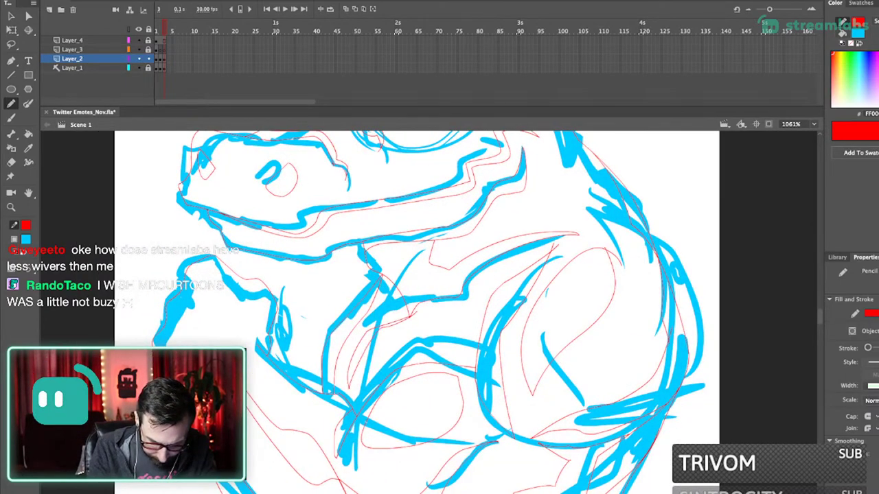
# - Draw a jagged wedge-shaped highlight contour on the chest muscle above the biceps
pyautogui.press('super+1')
pyautogui.moveTo(424, 281); pyautogui.dragTo(443, 361)
pyautogui.moveTo(364, 231); pyautogui.dragTo(470, 368)
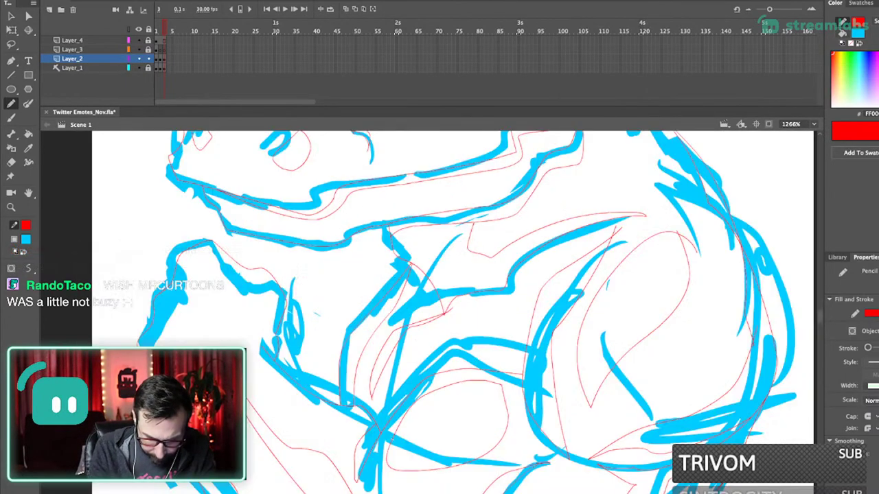
pyautogui.moveTo(498, 317)
pyautogui.mouseDown()
pyautogui.moveTo(415, 342)
pyautogui.moveTo(540, 282)
pyautogui.moveTo(475, 335)
pyautogui.mouseUp()
pyautogui.press('super+z')
pyautogui.scroll(-6, 423, 312)
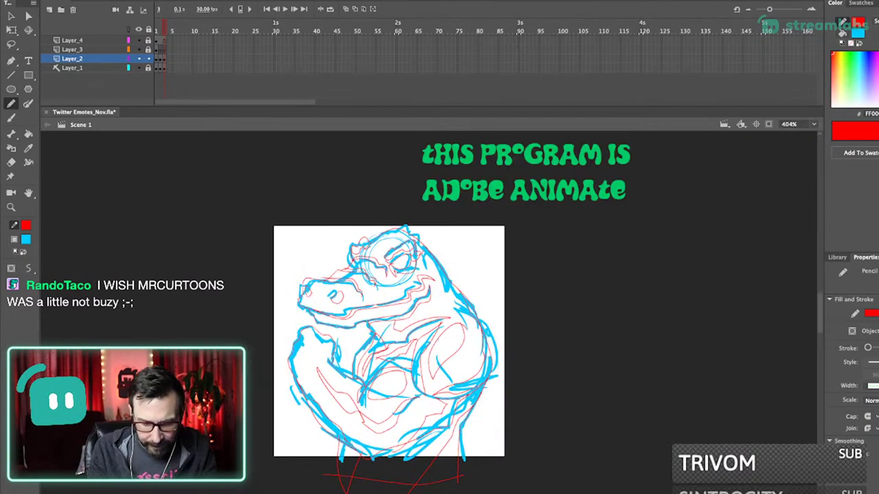
# - Draw rounded scale bumps along the top and back of the head with a small oval highlight above the brow
pyautogui.moveTo(416, 313); pyautogui.dragTo(390, 326)
pyautogui.moveTo(391, 186); pyautogui.dragTo(437, 337)
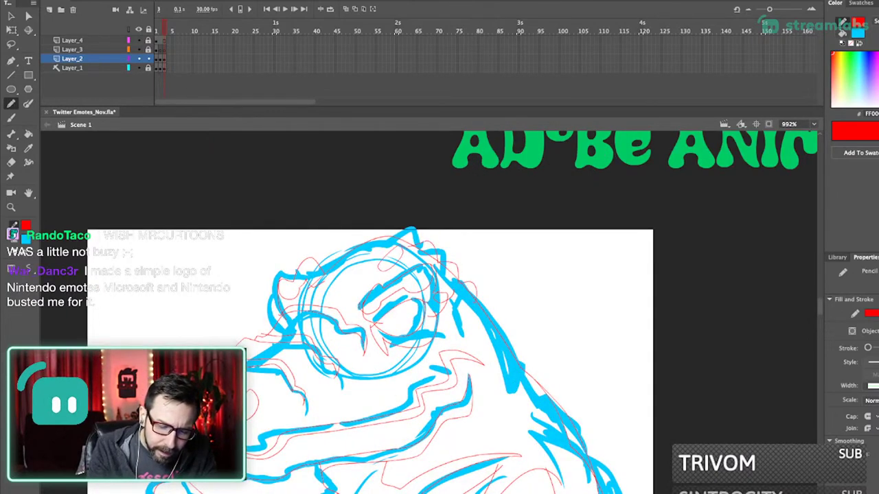
pyautogui.press('super+1')
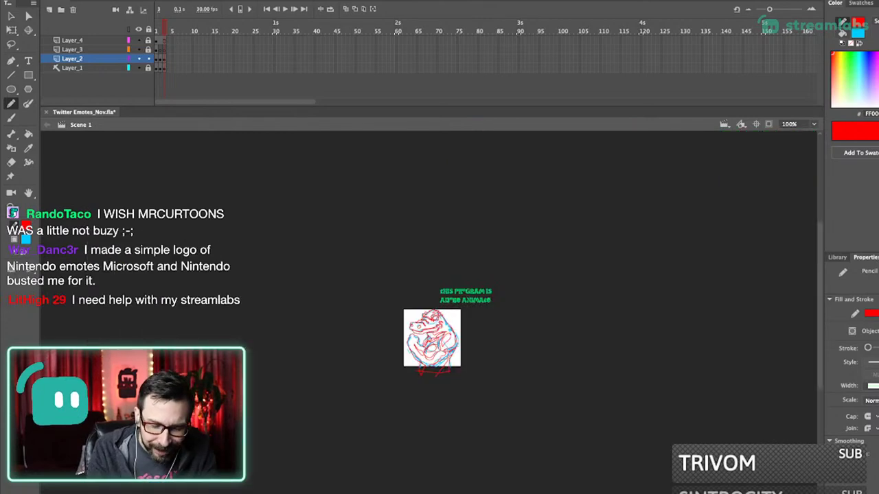
# - Hide the blue sketch on Layer_1 and save the emote file
pyautogui.moveTo(394, 259); pyautogui.dragTo(469, 425)
pyautogui.moveTo(388, 209); pyautogui.dragTo(483, 443)
pyautogui.click(138, 68)
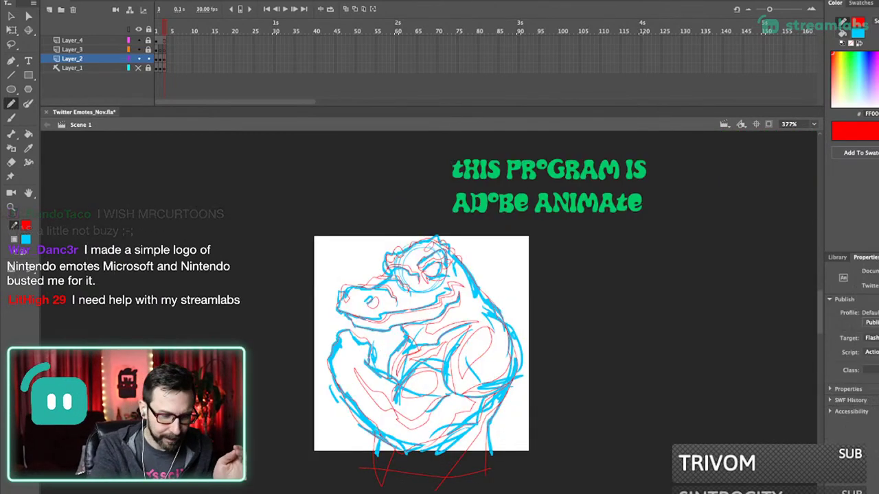
pyautogui.moveTo(426, 351); pyautogui.dragTo(449, 321)
pyautogui.press('super+s')
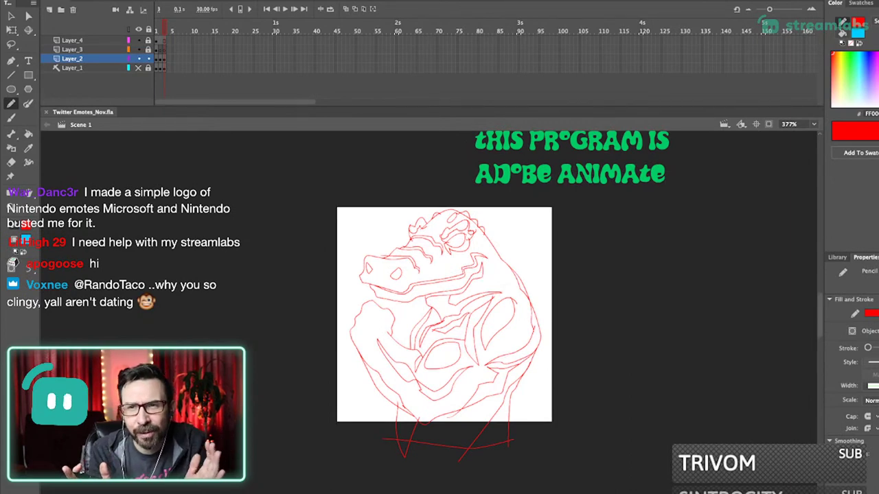
# - Choose a medium green fill and flood the crocodile's head, body and arm with the Paint Bucket
pyautogui.click(843, 33)
pyautogui.click(850, 78)
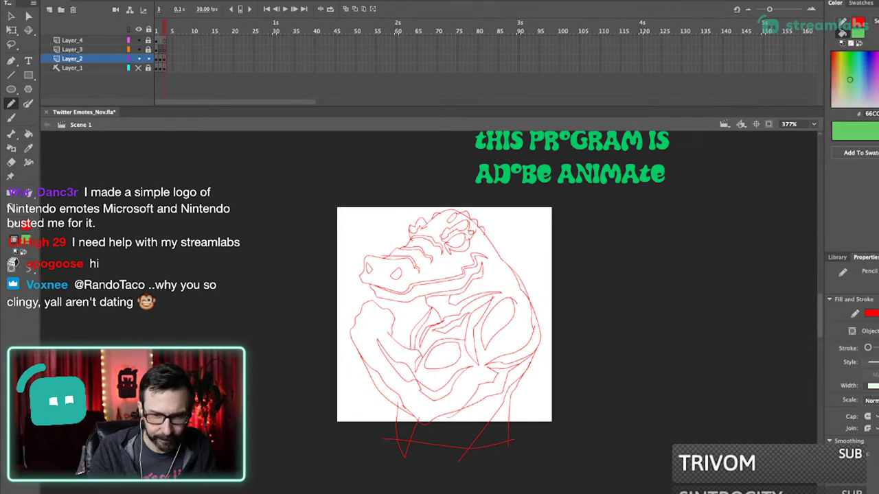
pyautogui.press('k')
pyautogui.click(495, 273)
pyautogui.scroll(5, 415, 310)
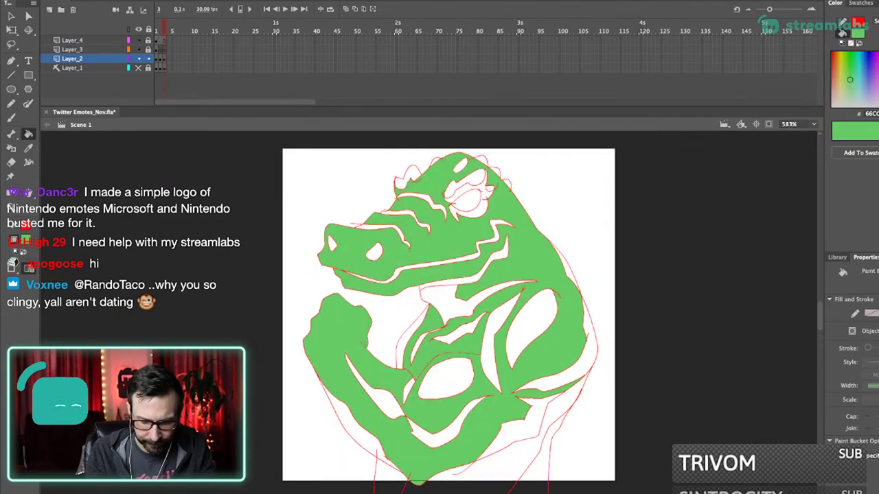
# - Darken the green fill and fill the shadow areas along the back, under the shoulder and beneath the upper arm
pyautogui.moveTo(878, 62); pyautogui.dragTo(878, 75)
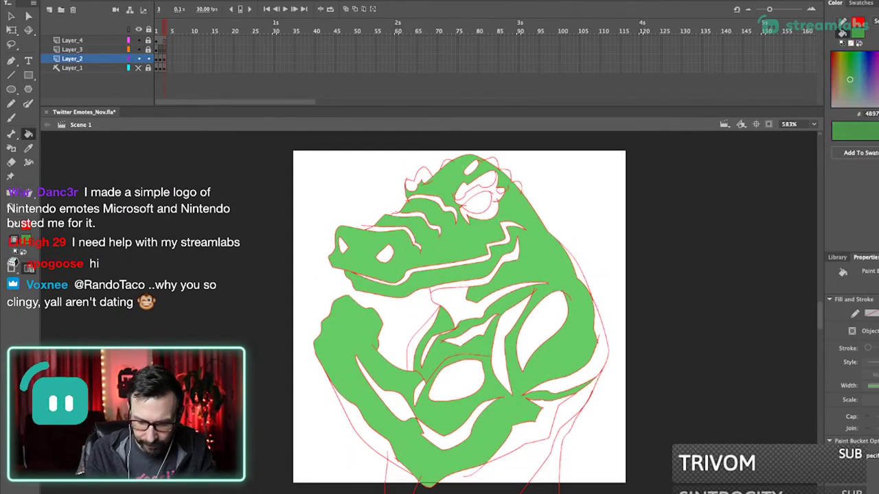
pyautogui.click(596, 363)
pyautogui.moveTo(537, 431); pyautogui.dragTo(546, 385)
pyautogui.click(546, 385)
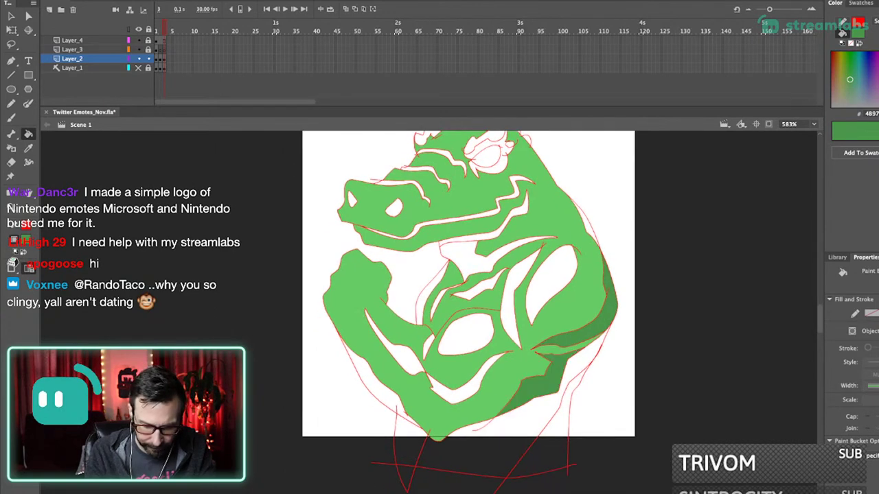
# - Fill the forearm's outer edge, the inner forearm streak and the areas beneath and beside the biceps with the dark green
pyautogui.click(378, 388)
pyautogui.click(465, 392)
pyautogui.click(405, 359)
pyautogui.click(428, 346)
# - Sample the body green, lighten it and fill the highlight shapes on the biceps and the shoulder
pyautogui.press('i')
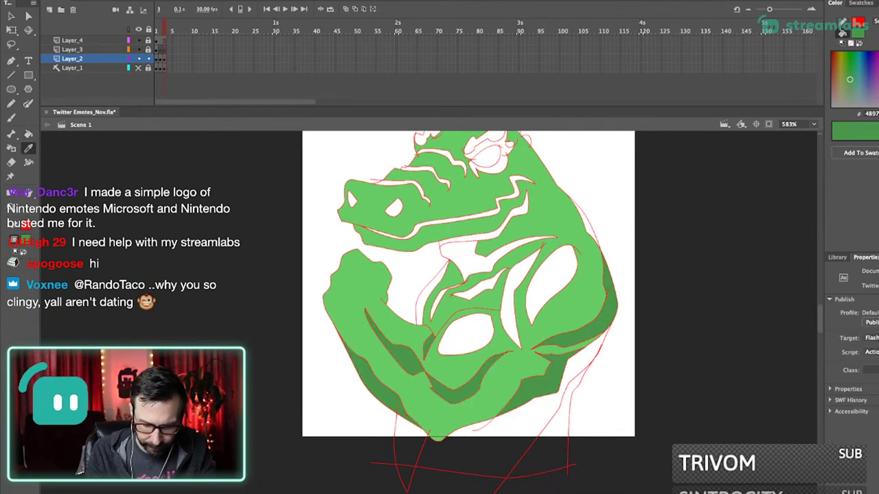
pyautogui.click(447, 367)
pyautogui.moveTo(878, 89); pyautogui.dragTo(878, 69)
pyautogui.click(467, 334)
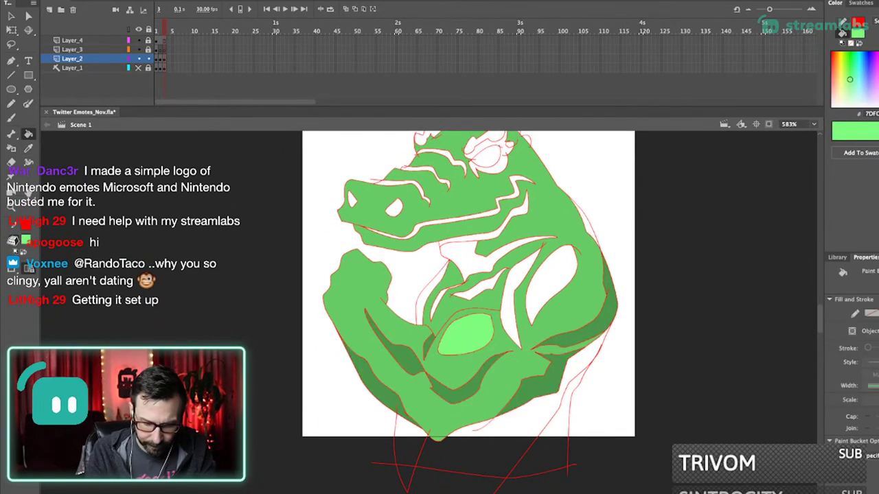
pyautogui.click(551, 283)
# - Sample the body green from the head, lighten it slightly and fill the strip beside the shoulder and the chest wedge
pyautogui.moveTo(505, 206); pyautogui.dragTo(494, 233)
pyautogui.press('i')
pyautogui.click(480, 220)
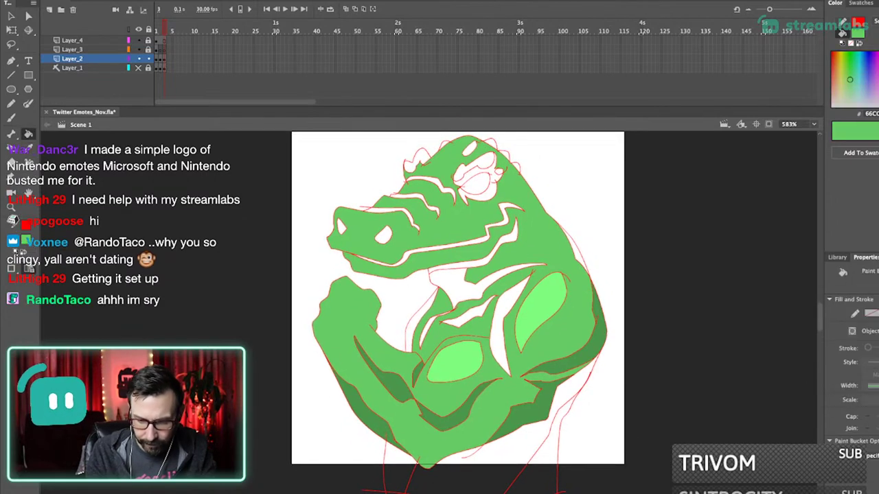
pyautogui.moveTo(878, 86); pyautogui.dragTo(878, 71)
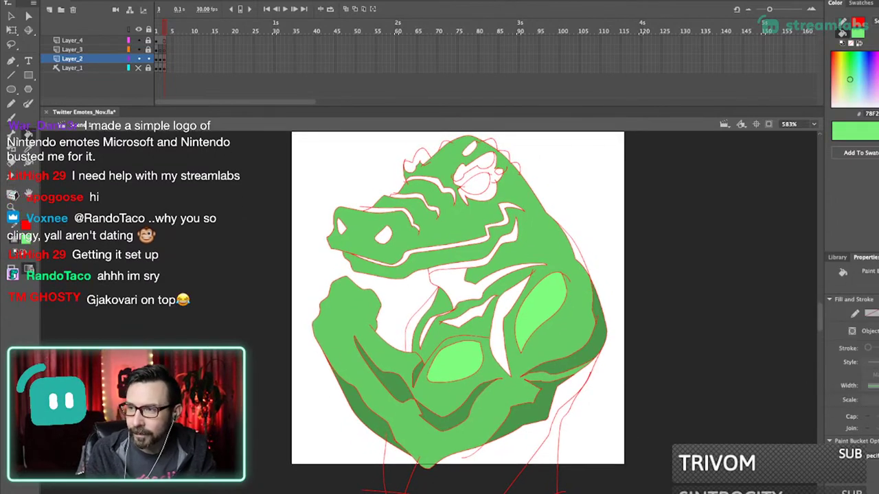
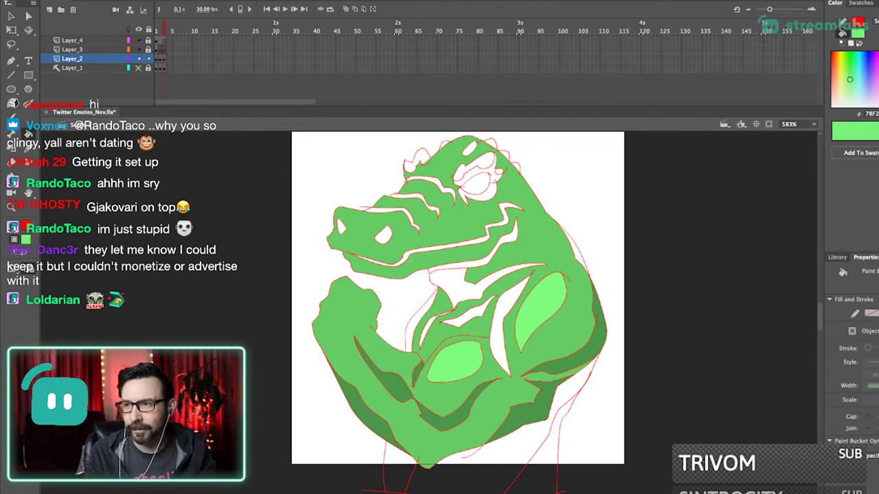
pyautogui.click(503, 328)
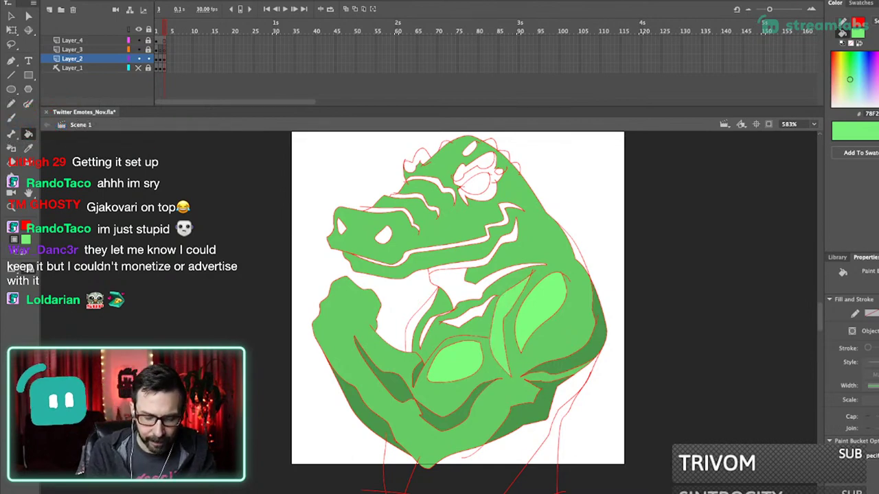
pyautogui.click(473, 316)
pyautogui.press('i')
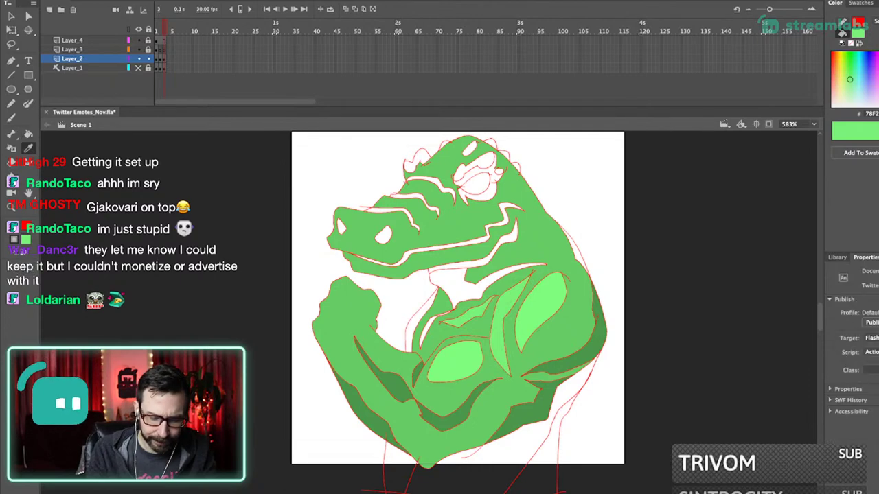
# - Fill the neck and under-jaw shadows with the sampled dark green and the far shoulder strip with the light green
pyautogui.click(447, 419)
pyautogui.click(456, 287)
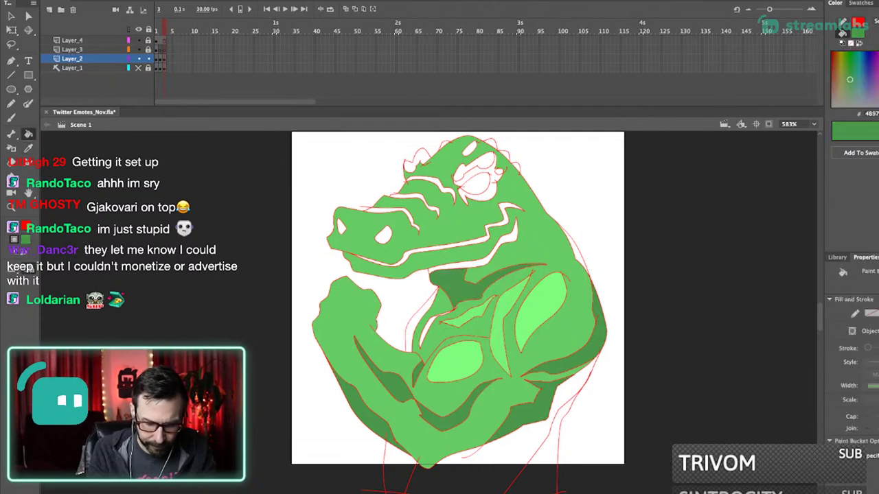
pyautogui.click(507, 243)
pyautogui.press('i')
pyautogui.click(474, 314)
pyautogui.click(420, 320)
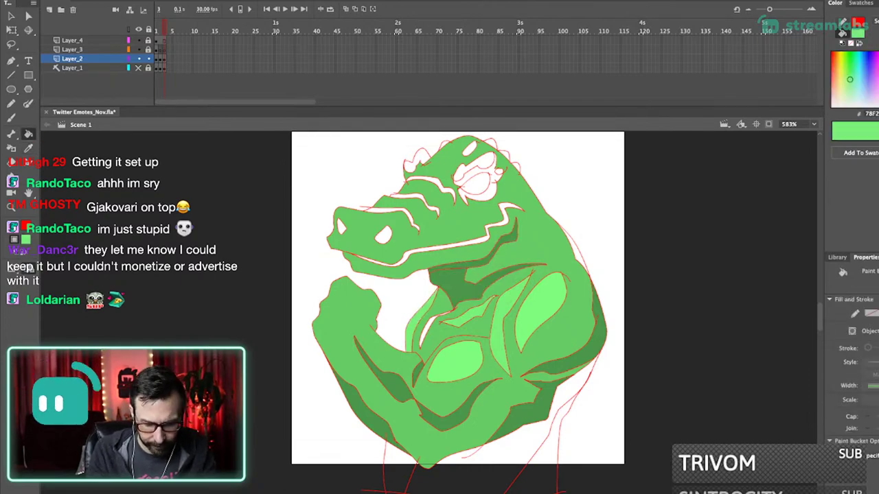
# - Outline a highlight along the forearm's inner upper edge in red pencil and fill it with light green
pyautogui.hotkey('shift', 'y')
pyautogui.scroll(3, 409, 348)
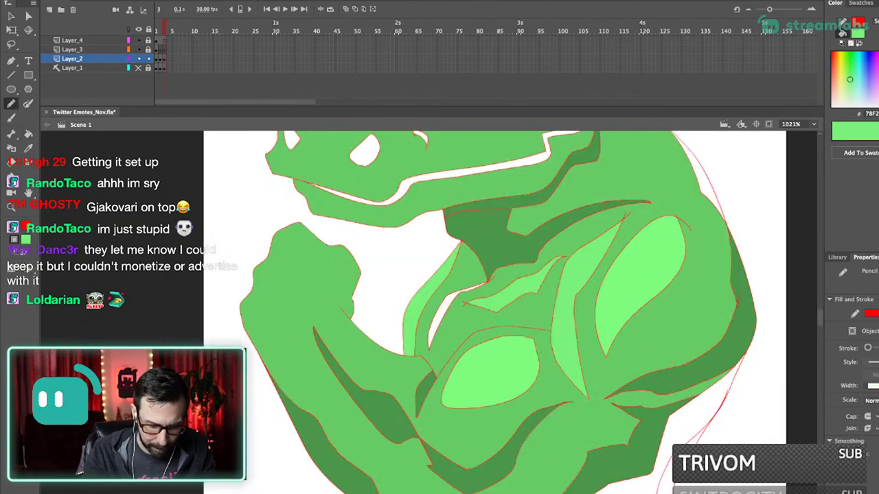
pyautogui.press('k')
pyautogui.click(385, 342)
# - Outline the chest shadow between the shoulder and the biceps, sample the dark green and fill it
pyautogui.press('super+1')
pyautogui.scroll(10, 433, 318)
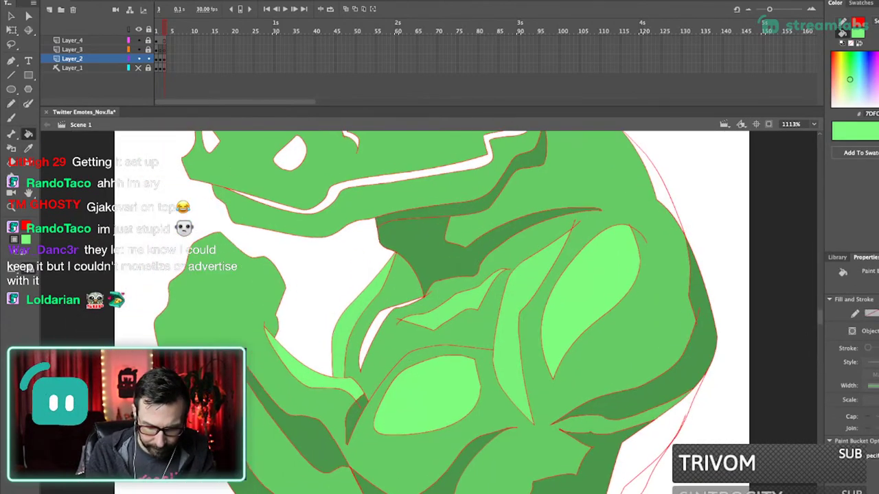
pyautogui.hotkey('shift', 'y')
pyautogui.moveTo(412, 322); pyautogui.dragTo(440, 312)
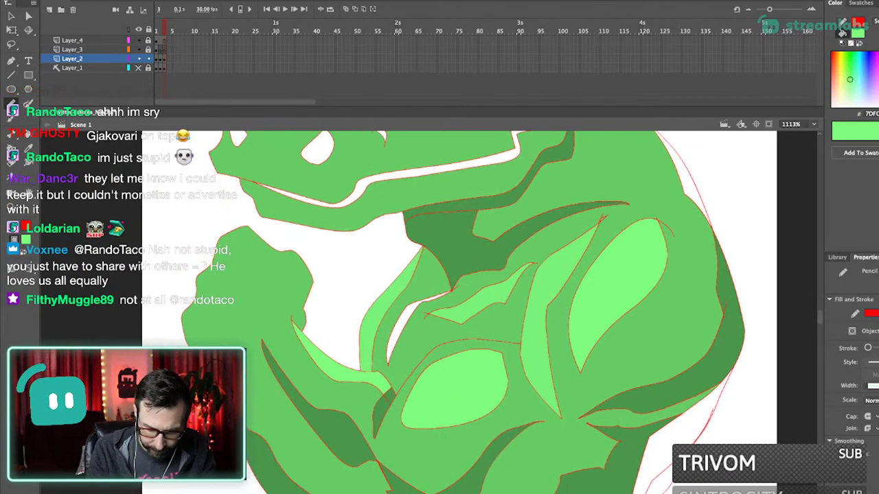
pyautogui.moveTo(426, 316); pyautogui.dragTo(390, 382)
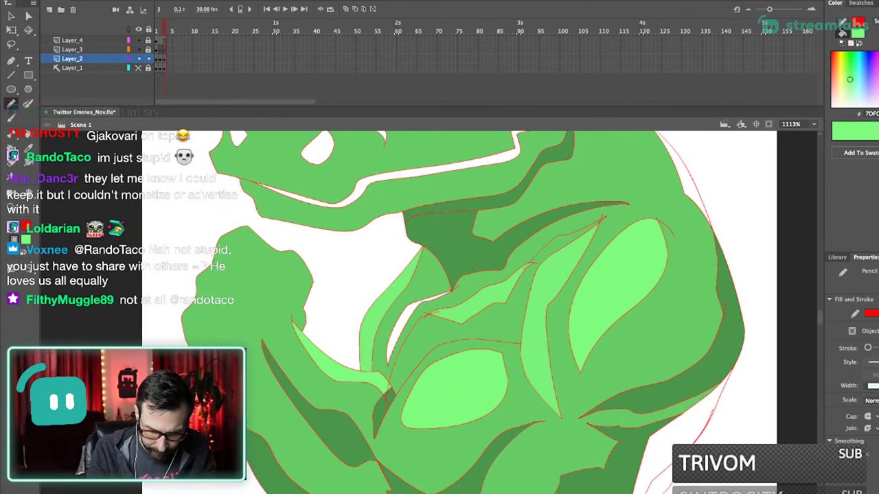
pyautogui.press('i')
pyautogui.click(448, 249)
pyautogui.click(467, 331)
# - Fill the torso below the arm with dark green, darken the colour further and refill the torso with it
pyautogui.hotkey('ctrl', '1')
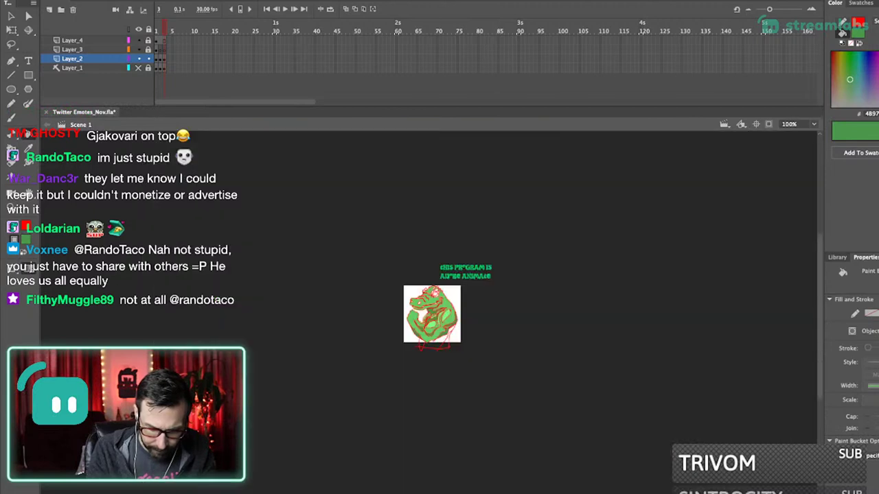
pyautogui.moveTo(381, 280); pyautogui.dragTo(492, 390)
pyautogui.moveTo(439, 316); pyautogui.dragTo(443, 326)
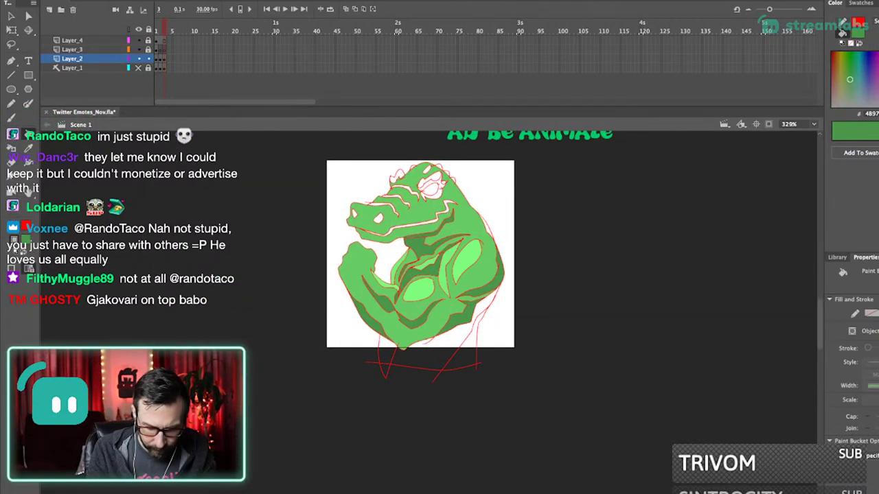
pyautogui.click(438, 355)
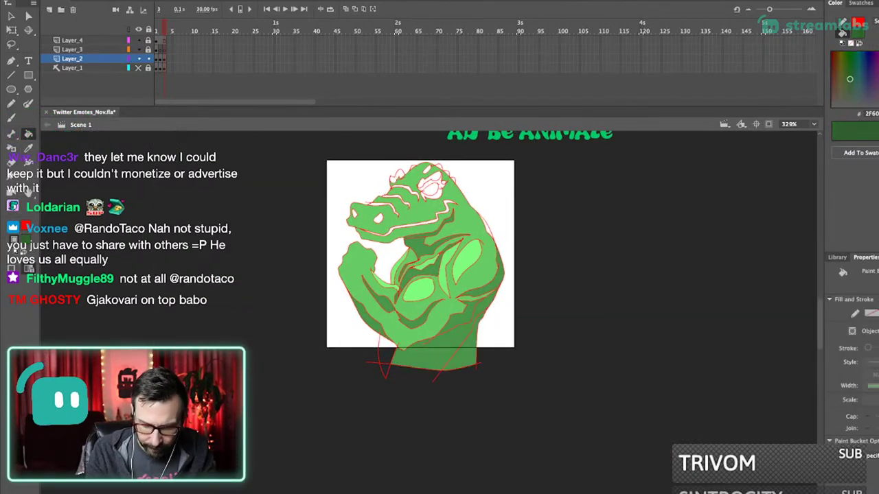
pyautogui.click(440, 354)
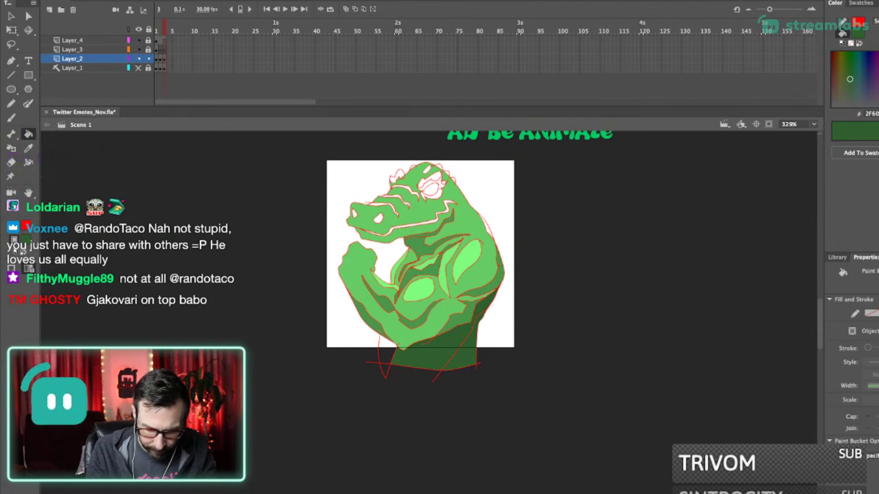
# - Fill the torso's back strip with the sampled shadow green and its front strip with the body green
pyautogui.scroll(5, 491, 335)
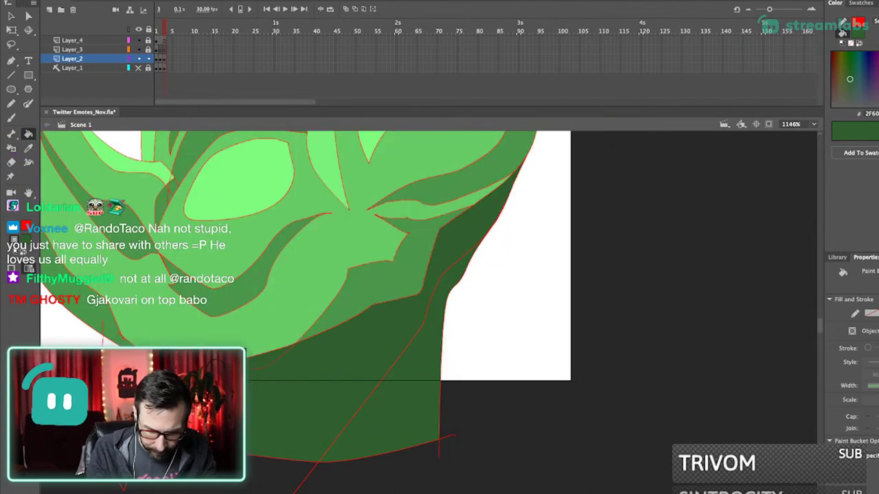
pyautogui.press('i')
pyautogui.click(420, 264)
pyautogui.click(425, 361)
pyautogui.press('super+1')
pyautogui.scroll(4, 413, 319)
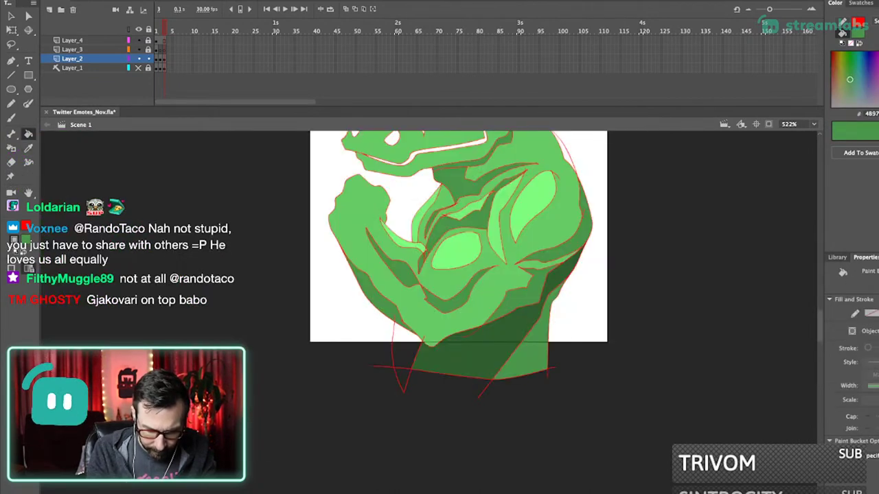
pyautogui.click(406, 351)
# - Draw a red pencil line from the jaw shadow down to the shoulder to close off the throat area
pyautogui.press('super+3')
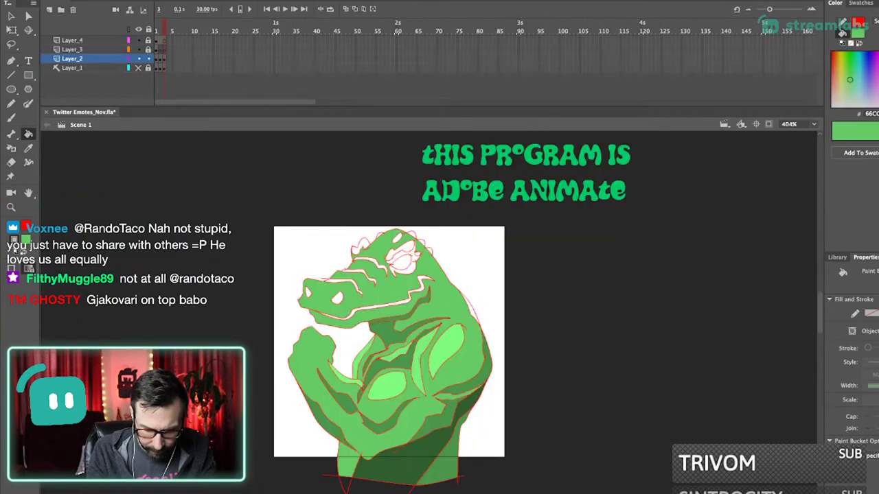
pyautogui.moveTo(405, 351); pyautogui.dragTo(424, 335)
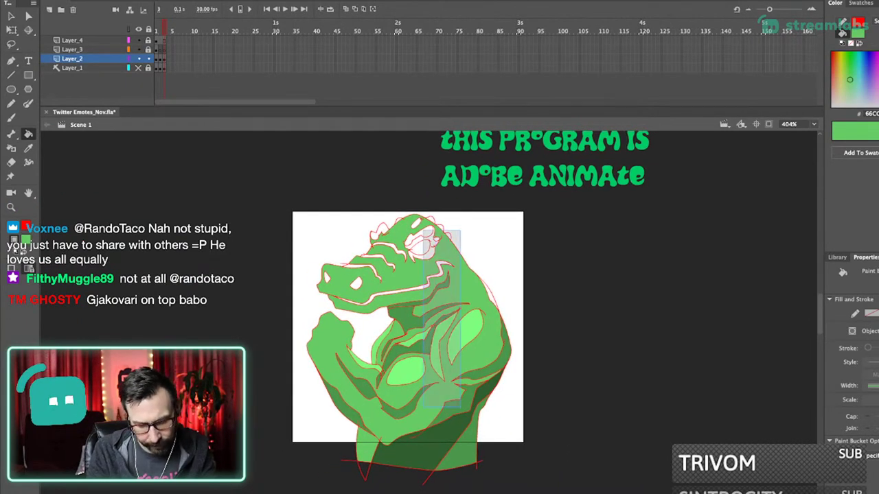
pyautogui.scroll(4, 428, 347)
pyautogui.hotkey('shift', 'y')
pyautogui.scroll(-1, 405, 343)
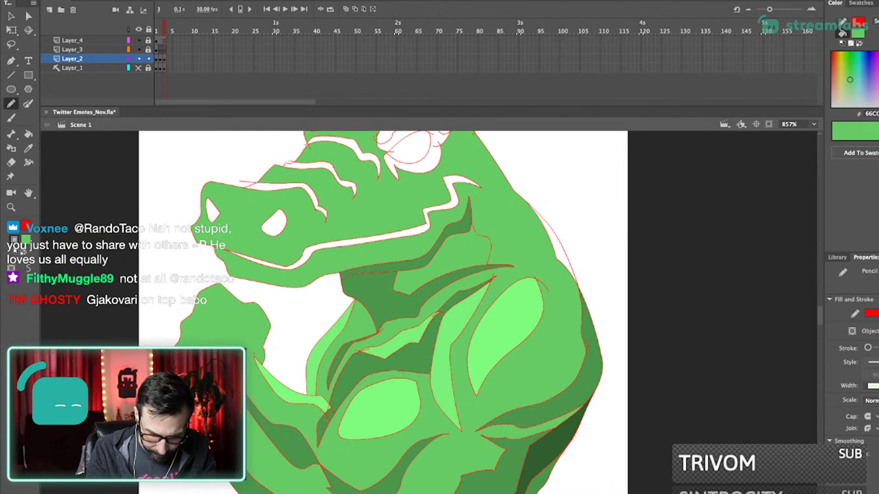
pyautogui.scroll(-1, 404, 312)
pyautogui.hscroll(-1, 405, 313)
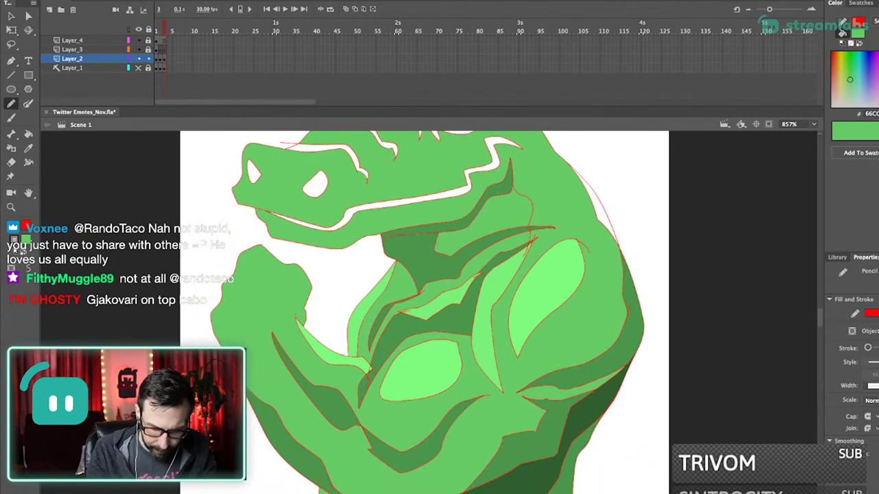
# - Try a light orange fill on the throat patch and the chest strips
pyautogui.moveTo(863, 75)
pyautogui.mouseDown()
pyautogui.moveTo(838, 64)
pyautogui.moveTo(835, 74)
pyautogui.mouseUp()
pyautogui.press('k')
pyautogui.click(488, 223)
pyautogui.click(393, 295)
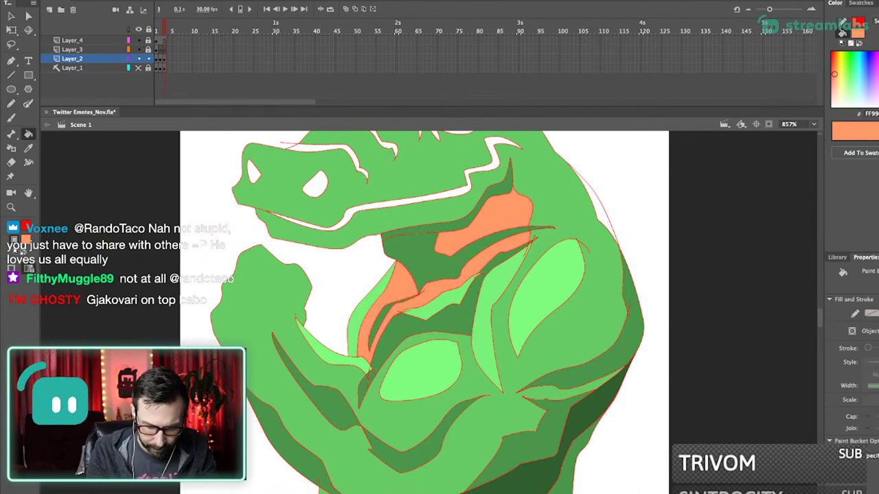
# - Change the fill colour to golden yellow and fill the throat patch and the chest strips with it
pyautogui.click(857, 33)
pyautogui.click(839, 53)
pyautogui.click(488, 223)
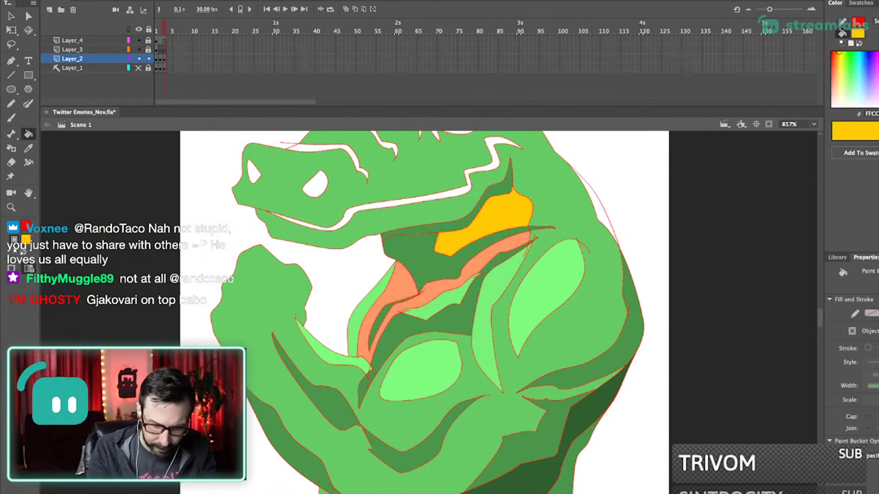
pyautogui.click(393, 295)
# - Fill the chest shadow with a darkened gold and the chest highlight wedge with a pale yellow
pyautogui.moveTo(426, 309); pyautogui.dragTo(439, 293)
pyautogui.moveTo(878, 52); pyautogui.dragTo(878, 73)
pyautogui.click(449, 308)
pyautogui.click(878, 63)
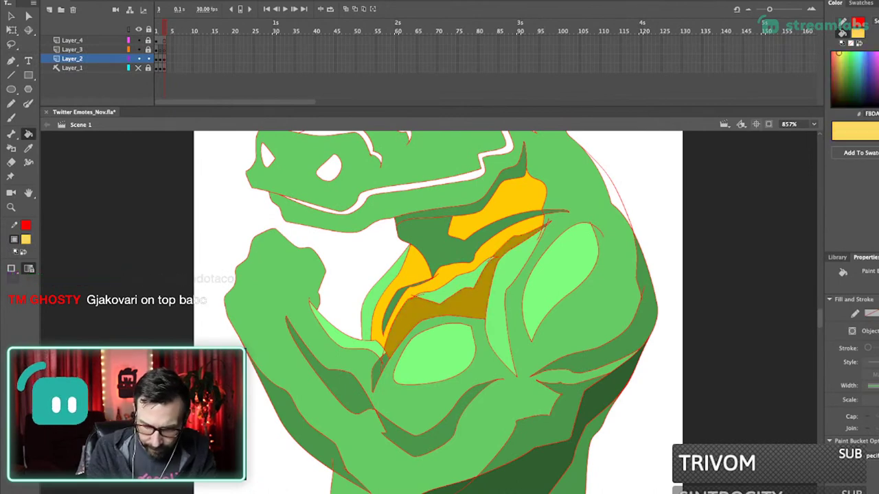
pyautogui.click(461, 282)
pyautogui.click(396, 303)
pyautogui.press('super+z')
# - Sample the dark gold from the chest and fill the thin chest streak and the neck shadow with it
pyautogui.press('i')
pyautogui.click(427, 315)
pyautogui.click(396, 303)
pyautogui.press('i')
pyautogui.press('k')
pyautogui.click(439, 248)
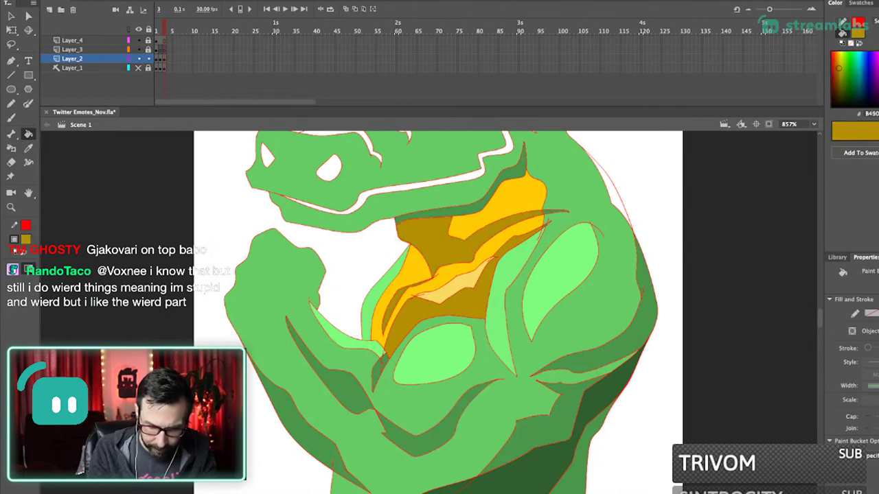
# - Darken the gold further and fill the shadow strip under the jaw with it
pyautogui.press('super+1')
pyautogui.moveTo(395, 269); pyautogui.dragTo(477, 354)
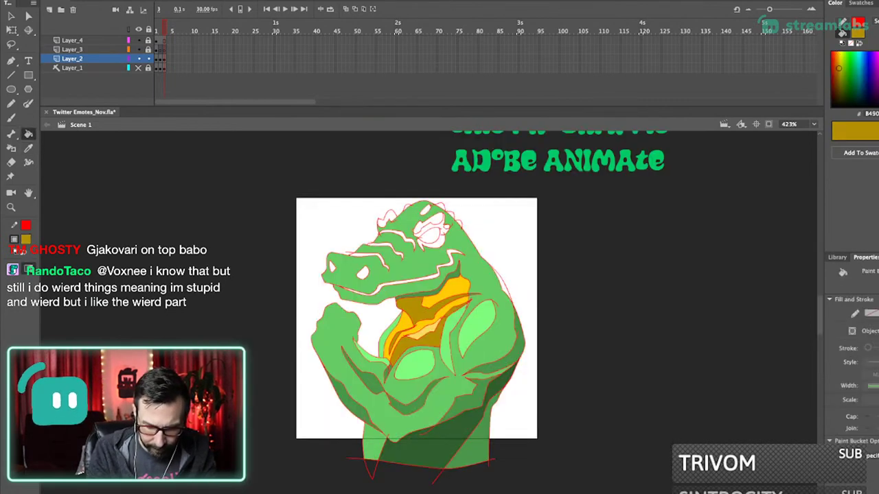
pyautogui.moveTo(878, 73); pyautogui.dragTo(866, 72)
pyautogui.click(450, 278)
# - Draw a dividing line down the torso, then fill the belly with dark gold and the front strip with golden yellow
pyautogui.scroll(-1, 419, 309)
pyautogui.press('y')
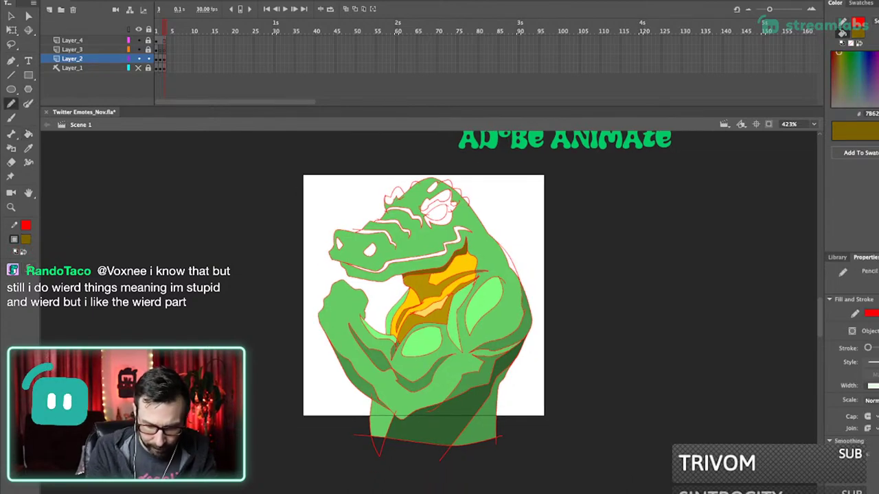
pyautogui.press('i')
pyautogui.click(425, 320)
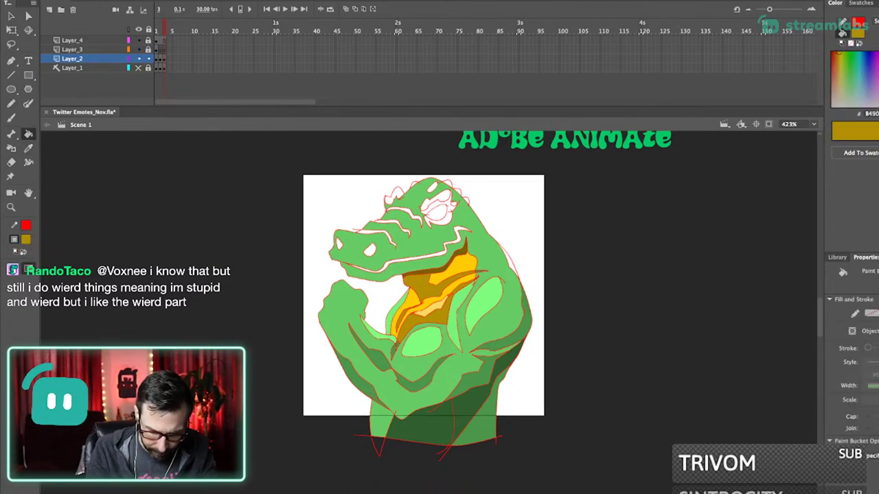
pyautogui.click(423, 424)
pyautogui.press('i')
pyautogui.click(412, 301)
pyautogui.click(381, 420)
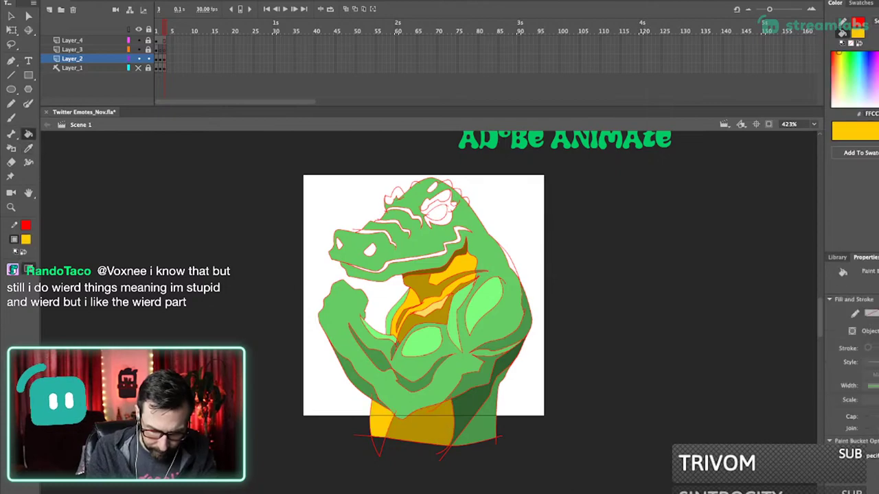
# - Outline a highlight along the top of the fist in red pencil and fill it with the sampled light green
pyautogui.press('super+equal')
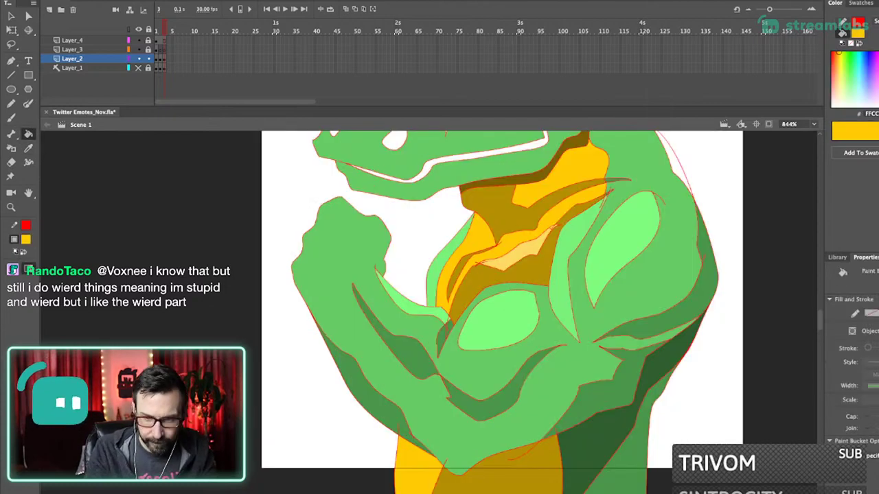
pyautogui.press('y')
pyautogui.scroll(1, 430, 312)
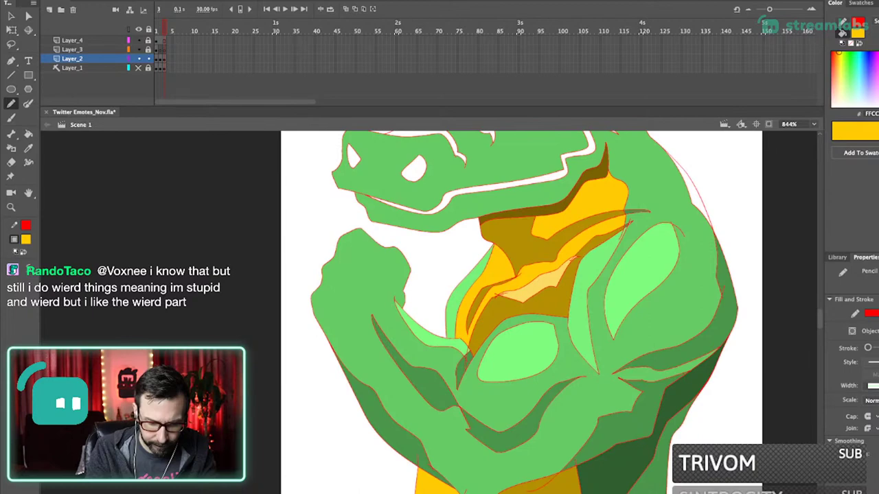
pyautogui.moveTo(313, 297)
pyautogui.mouseDown()
pyautogui.moveTo(362, 239)
pyautogui.moveTo(383, 274)
pyautogui.mouseUp()
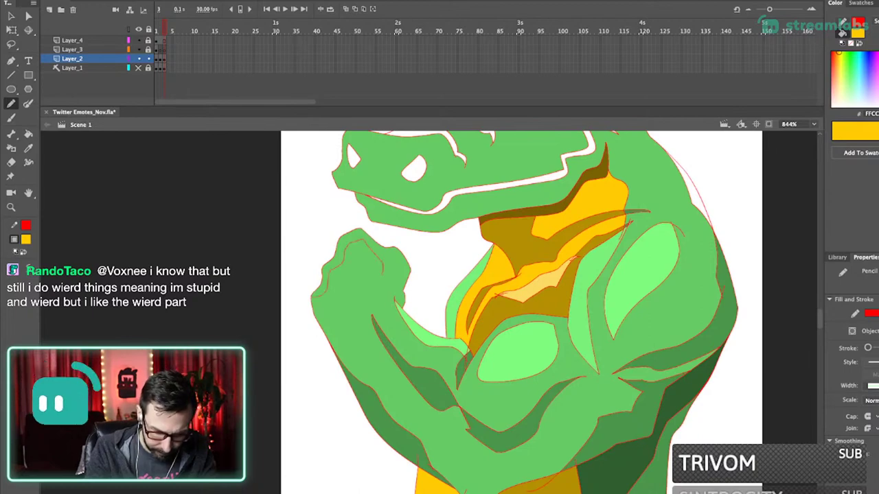
pyautogui.press('i')
pyautogui.click(519, 354)
pyautogui.click(377, 248)
pyautogui.press('super+1')
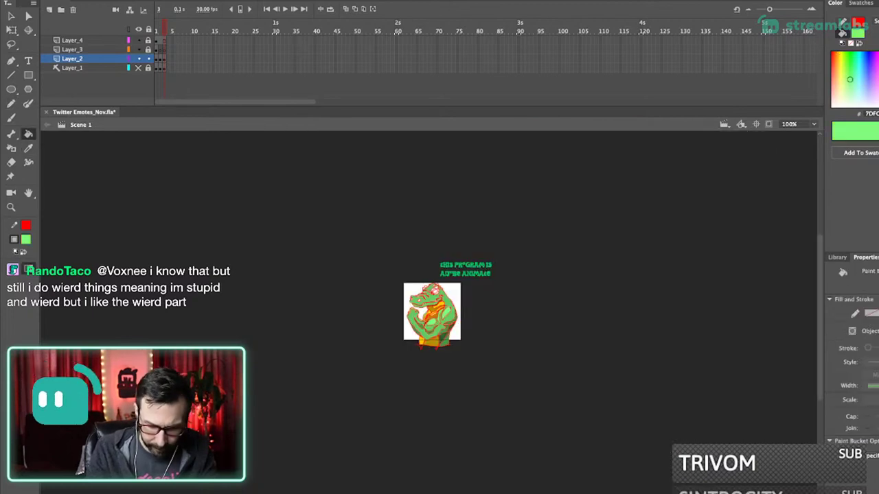
# - Save the emotes file
pyautogui.press('super+2')
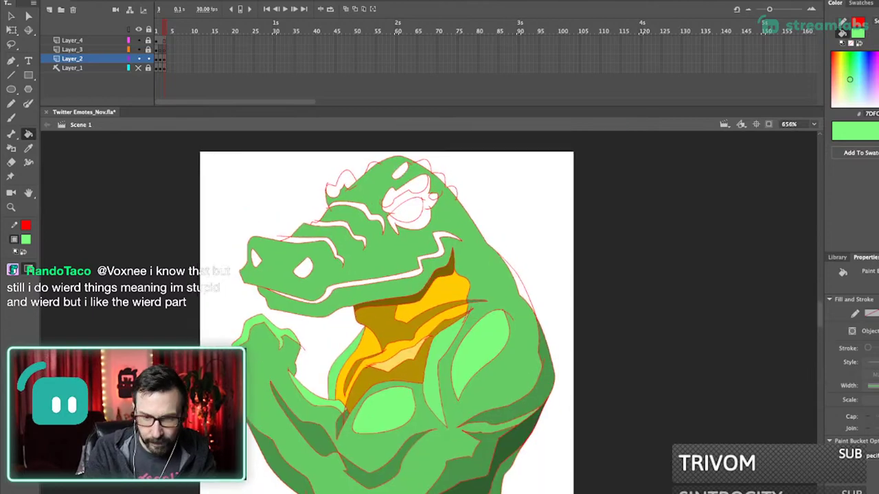
pyautogui.press('y')
pyautogui.moveTo(385, 302); pyautogui.dragTo(414, 273)
pyautogui.press('super+s')
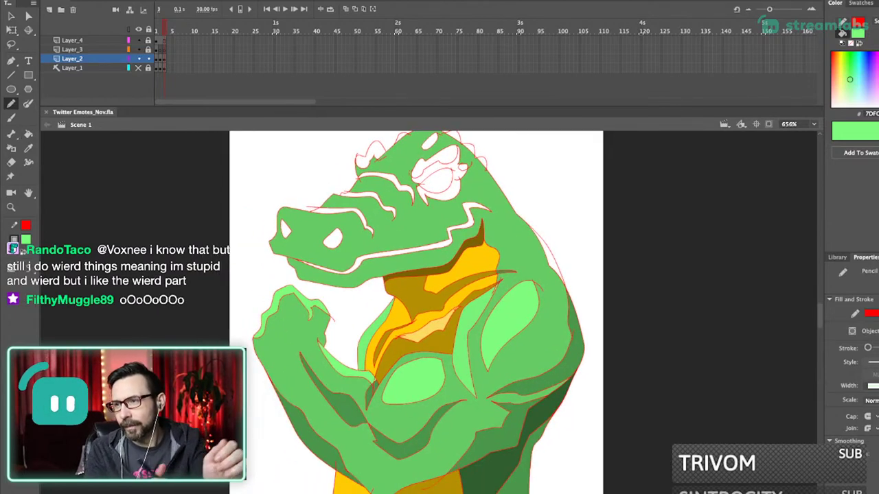
# - Sample the dark green from the shadow tip near the shoulder and fill the crocodile's mouth line with it
pyautogui.hscroll(-1, 423, 313)
pyautogui.scroll(-1, 423, 312)
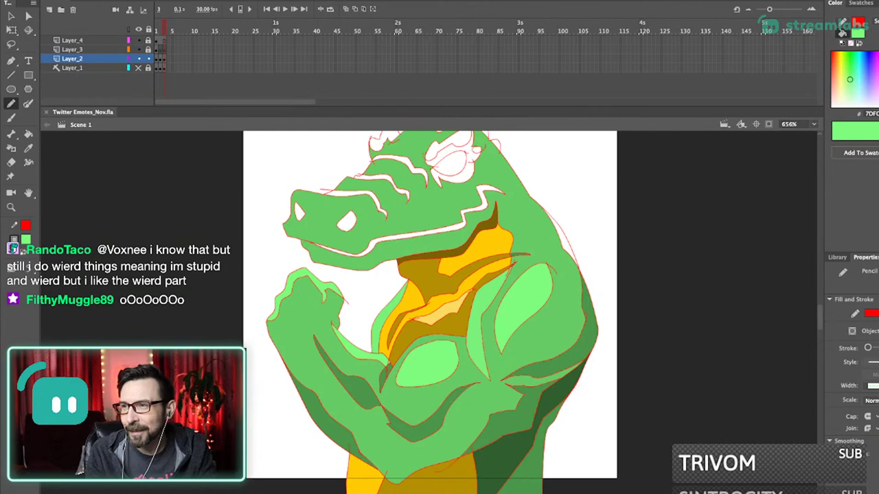
pyautogui.moveTo(425, 312); pyautogui.dragTo(445, 298)
pyautogui.moveTo(401, 195); pyautogui.dragTo(522, 426)
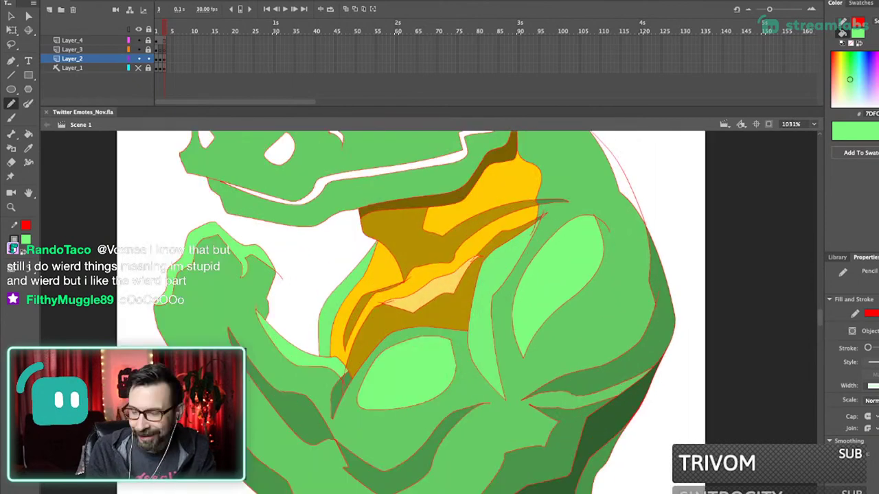
pyautogui.moveTo(440, 261); pyautogui.dragTo(501, 364)
pyautogui.press('i')
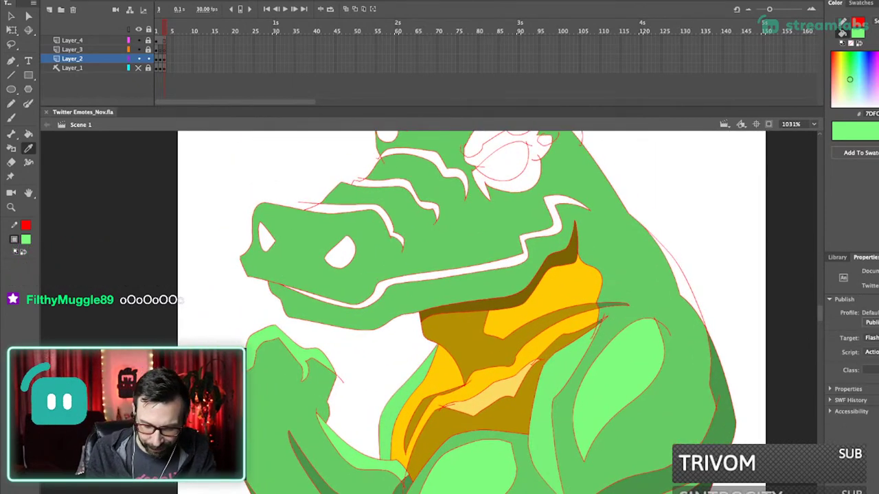
pyautogui.click(611, 304)
pyautogui.click(555, 206)
pyautogui.moveTo(481, 275); pyautogui.dragTo(489, 325)
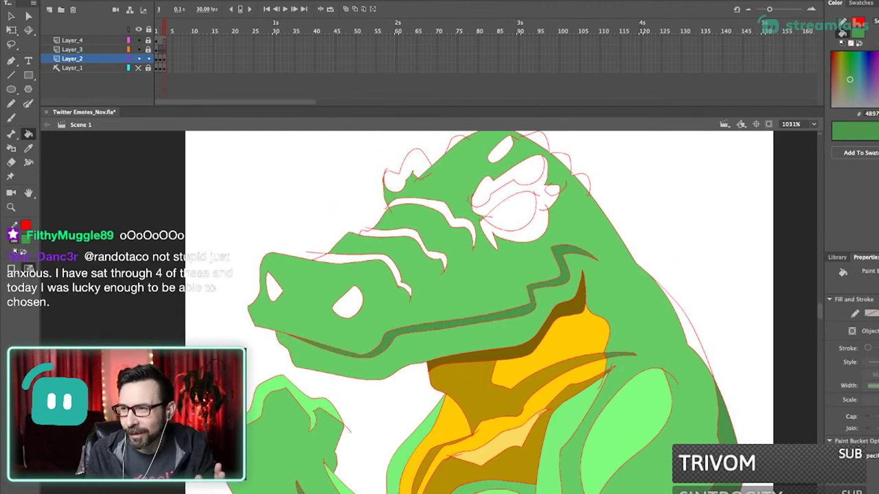
pyautogui.moveTo(480, 275); pyautogui.dragTo(497, 266)
pyautogui.press('i')
pyautogui.press('k')
pyautogui.press('i')
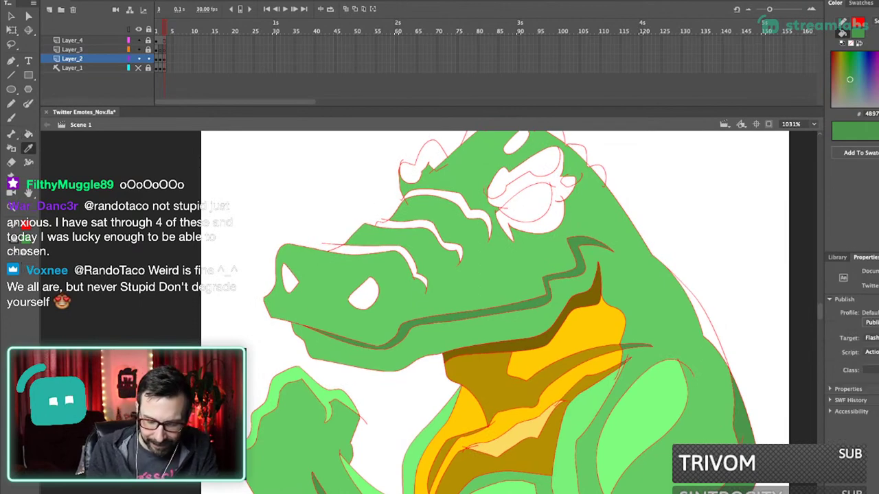
# - Fill the shadow sliver on the upper back and both nostrils with the sampled dark green
pyautogui.press('k')
pyautogui.click(706, 326)
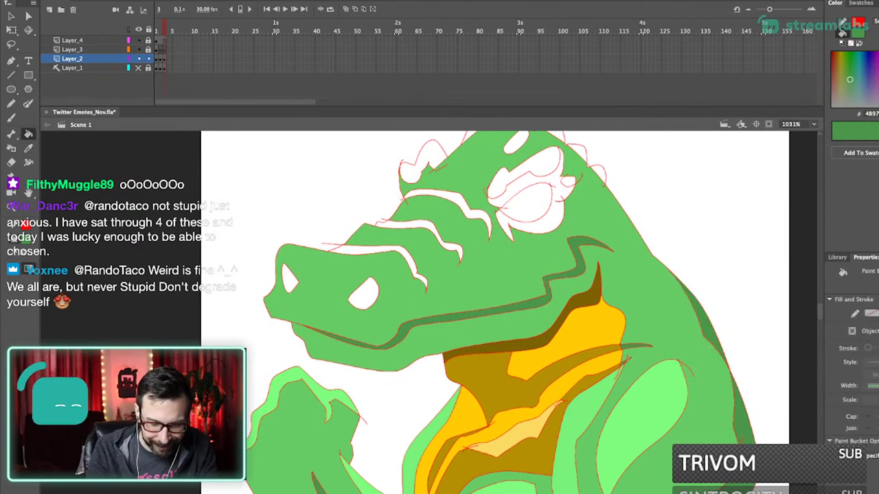
pyautogui.click(365, 294)
pyautogui.click(289, 280)
# - Pencil a dividing line inside each nostril and fill the inner parts with a deeper shade of the dark green
pyautogui.hotkey('shift', 'y')
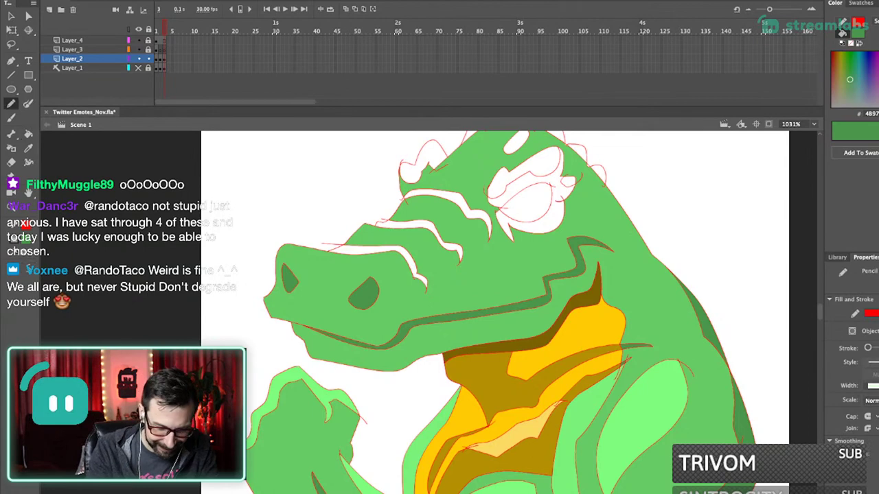
pyautogui.moveTo(299, 272); pyautogui.dragTo(293, 308)
pyautogui.press('i')
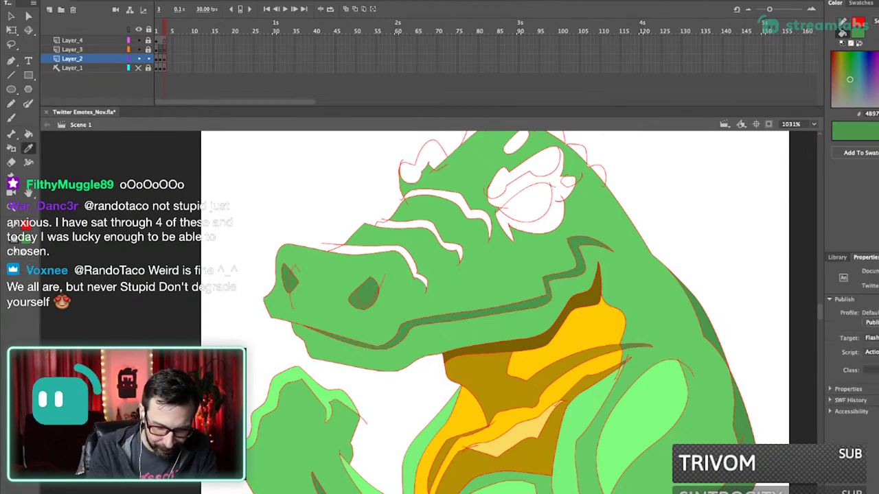
pyautogui.click(365, 294)
pyautogui.click(878, 88)
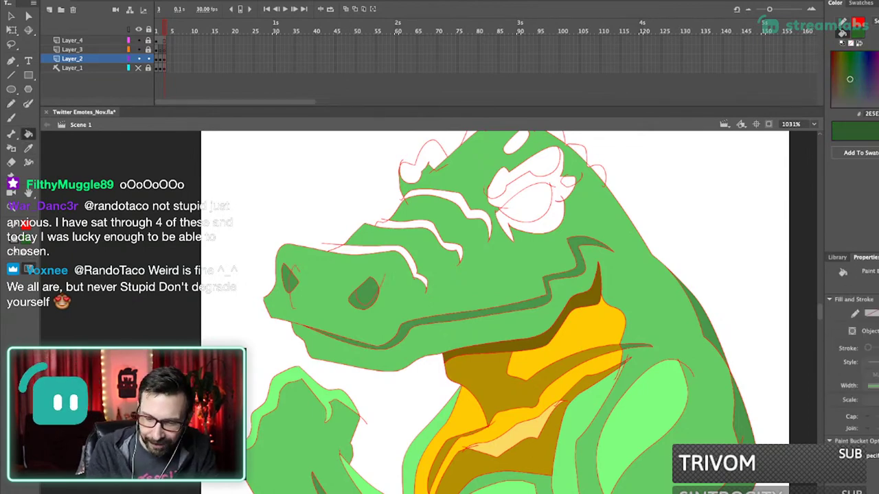
pyautogui.click(368, 292)
pyautogui.click(294, 282)
# - Fill the three wrinkles across the snout with the deep nostril green
pyautogui.moveTo(294, 282); pyautogui.dragTo(283, 324)
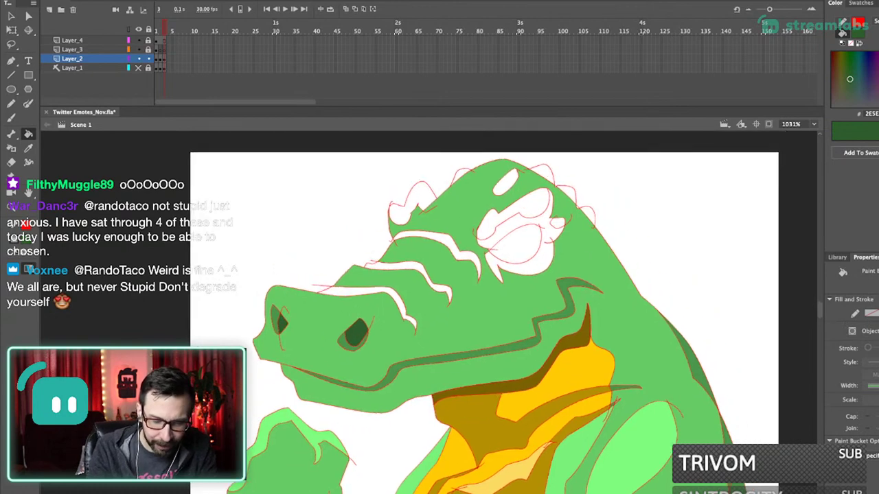
pyautogui.click(390, 294)
pyautogui.click(420, 270)
pyautogui.click(448, 242)
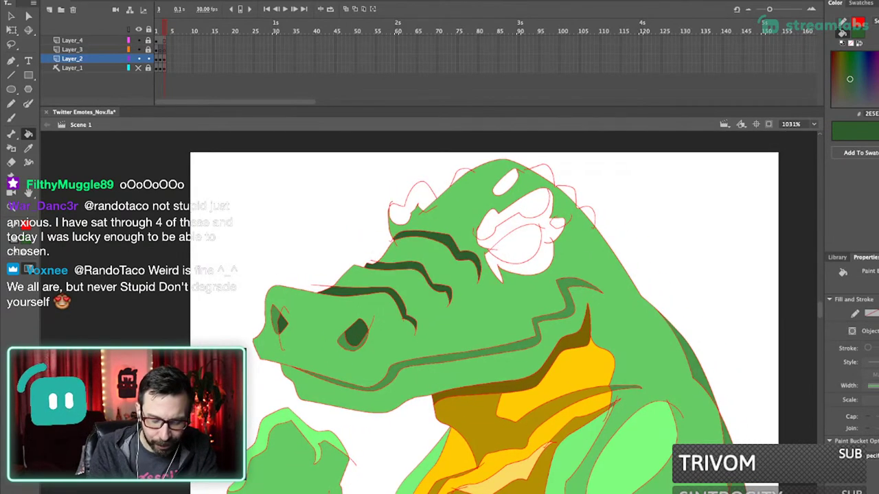
# - Pencil a highlight boundary along the top of the snout, across the wrinkles and up over the forehead
pyautogui.press('super+1')
pyautogui.scroll(10, 420, 323)
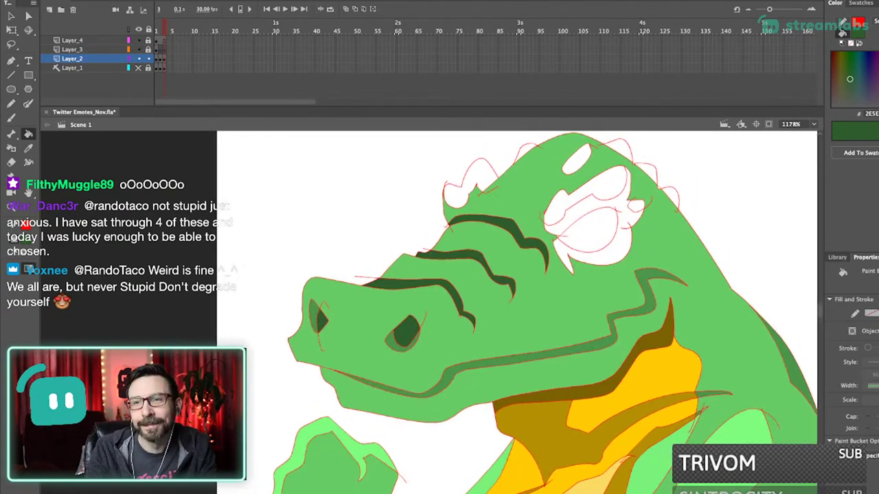
pyautogui.hotkey('shift', 'y')
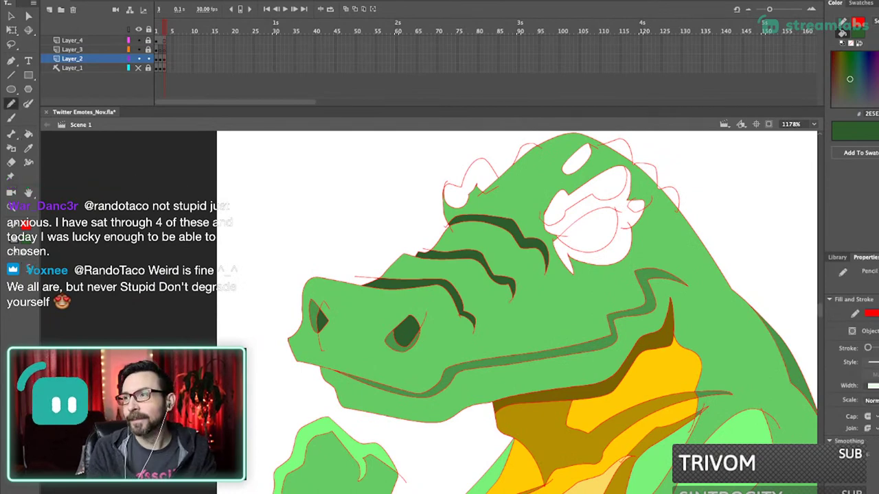
pyautogui.moveTo(515, 296); pyautogui.dragTo(528, 288)
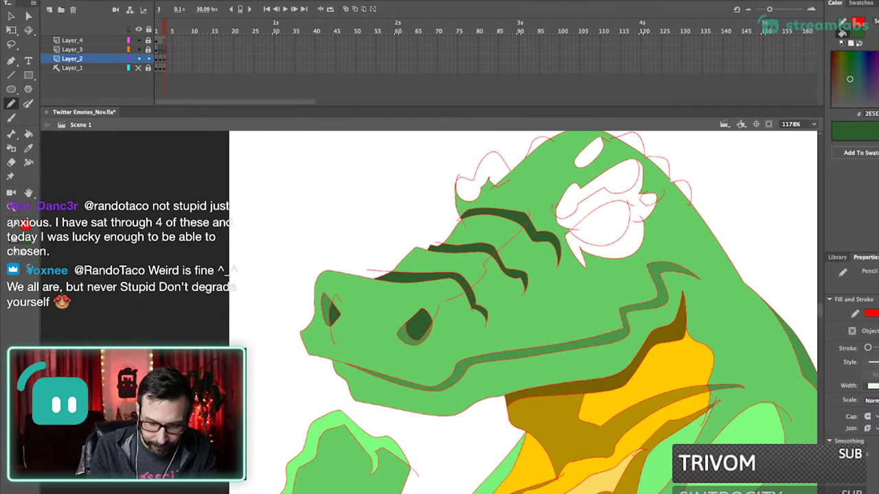
pyautogui.scroll(3, 498, 312)
pyautogui.hscroll(2, 497, 312)
pyautogui.moveTo(582, 210); pyautogui.dragTo(582, 223)
# - Sample the body green, lighten it, and fill the forehead and the upper snout sections between the wrinkles
pyautogui.press('i')
pyautogui.click(602, 238)
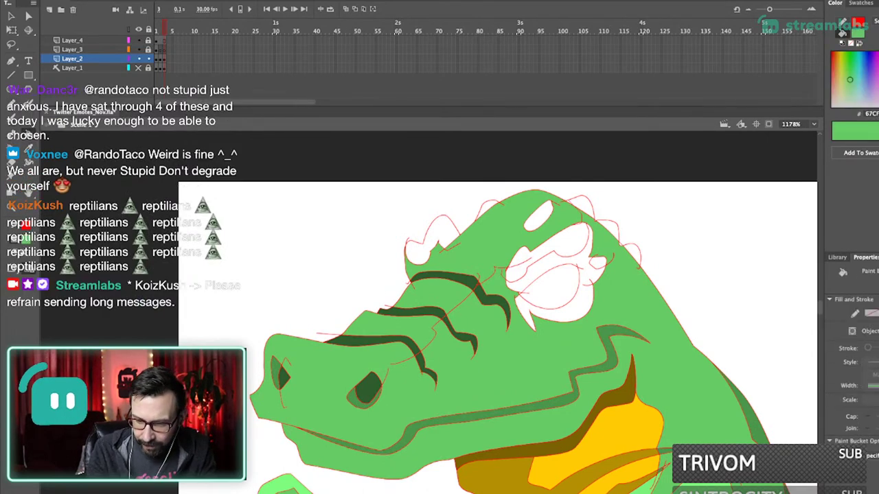
pyautogui.moveTo(878, 63); pyautogui.dragTo(878, 52)
pyautogui.click(484, 246)
pyautogui.click(437, 294)
pyautogui.click(398, 328)
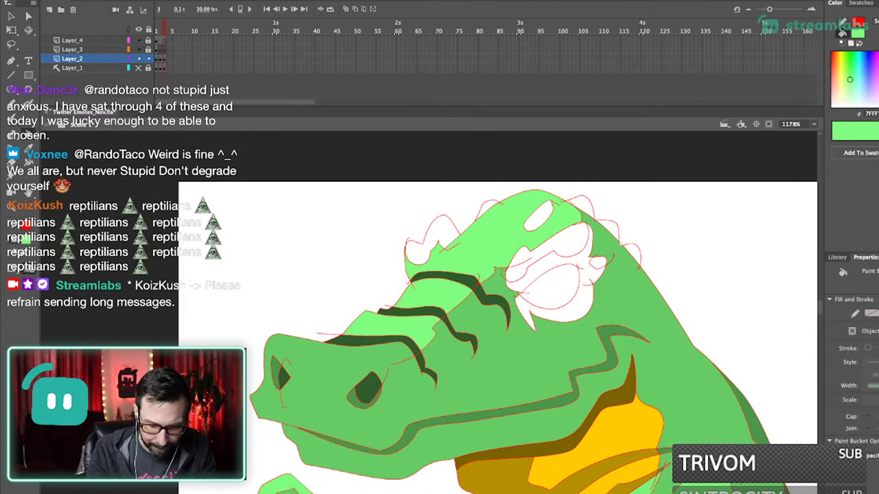
# - Outline a highlight along the top of the snout's tip above the nostrils and fill it with light green
pyautogui.hotkey('shift', 'y')
pyautogui.moveTo(288, 336)
pyautogui.mouseDown()
pyautogui.moveTo(317, 326)
pyautogui.moveTo(294, 333)
pyautogui.moveTo(400, 354)
pyautogui.moveTo(364, 353)
pyautogui.mouseUp()
pyautogui.press('k')
pyautogui.click(371, 342)
# - Sample the dark green shadow color and fill the socket area around the eye with it
pyautogui.press('v')
pyautogui.moveTo(522, 385)
pyautogui.mouseDown()
pyautogui.moveTo(522, 245)
pyautogui.moveTo(478, 175)
pyautogui.mouseUp()
pyautogui.click(764, 388)
pyautogui.moveTo(549, 199); pyautogui.dragTo(530, 350)
pyautogui.click(532, 251)
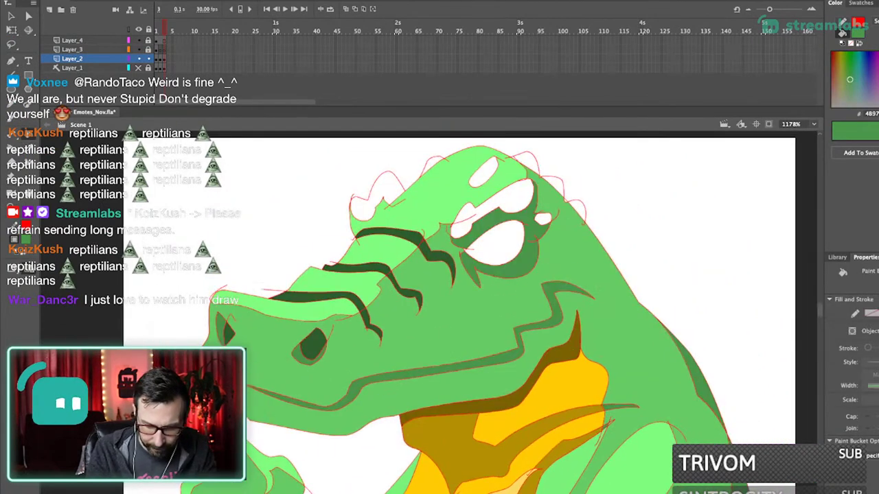
# - Sample the mid body green and fill the brow ridge, the bump behind the eye and the spot on the forehead
pyautogui.press('i')
pyautogui.click(508, 295)
pyautogui.click(518, 198)
pyautogui.click(543, 219)
pyautogui.click(483, 173)
# - Fill the three spikes on the back of the head with the dark green sampled from the eye socket
pyautogui.click(529, 164)
pyautogui.click(555, 187)
pyautogui.click(578, 211)
pyautogui.press('i')
pyautogui.click(532, 248)
pyautogui.click(555, 188)
pyautogui.click(577, 211)
pyautogui.click(529, 163)
# - Fill the spikes along the front of the head with the mid body green
pyautogui.moveTo(499, 143); pyautogui.dragTo(533, 206)
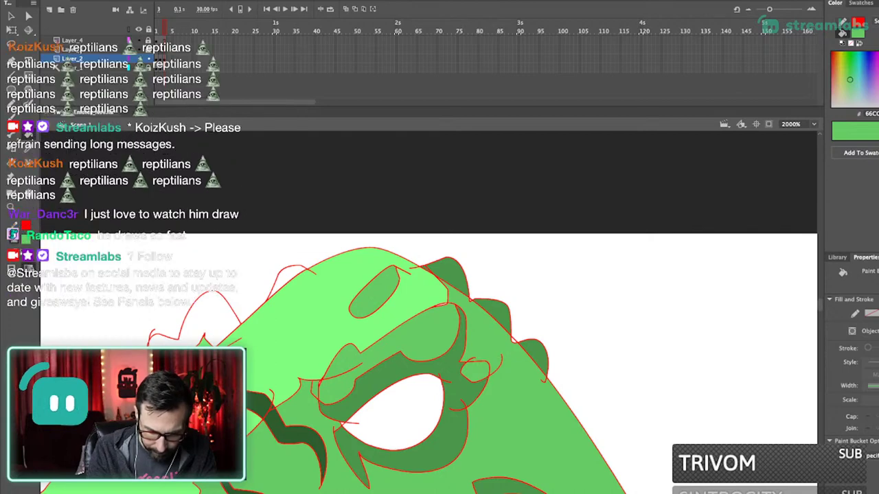
pyautogui.click(309, 316)
pyautogui.hotkey('ctrl', 'z')
pyautogui.moveTo(343, 316); pyautogui.dragTo(524, 288)
pyautogui.click(467, 248)
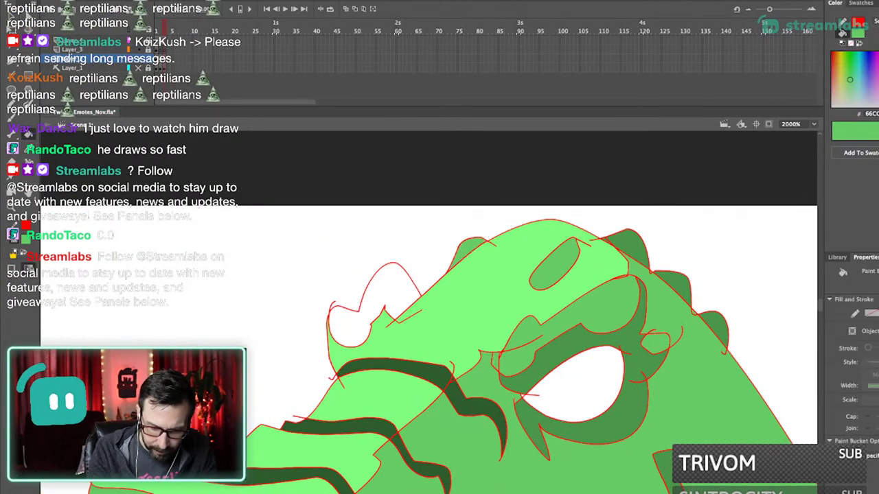
pyautogui.click(387, 291)
pyautogui.hotkey('ctrl', '1')
pyautogui.moveTo(417, 278); pyautogui.dragTo(467, 402)
pyautogui.moveTo(406, 236); pyautogui.dragTo(446, 355)
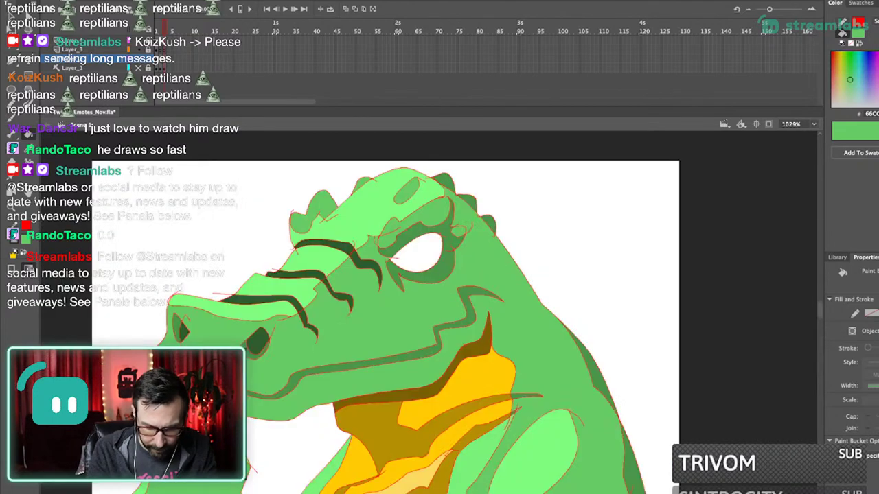
pyautogui.moveTo(405, 207); pyautogui.dragTo(444, 323)
pyautogui.hotkey('shift', 'y')
pyautogui.press('i')
pyautogui.click(474, 302)
pyautogui.click(419, 292)
pyautogui.hotkey('ctrl', 'z')
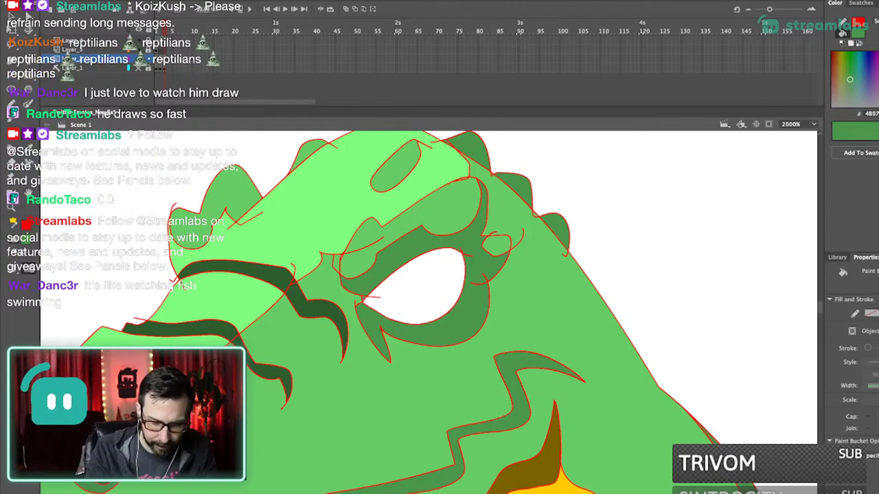
pyautogui.press('y')
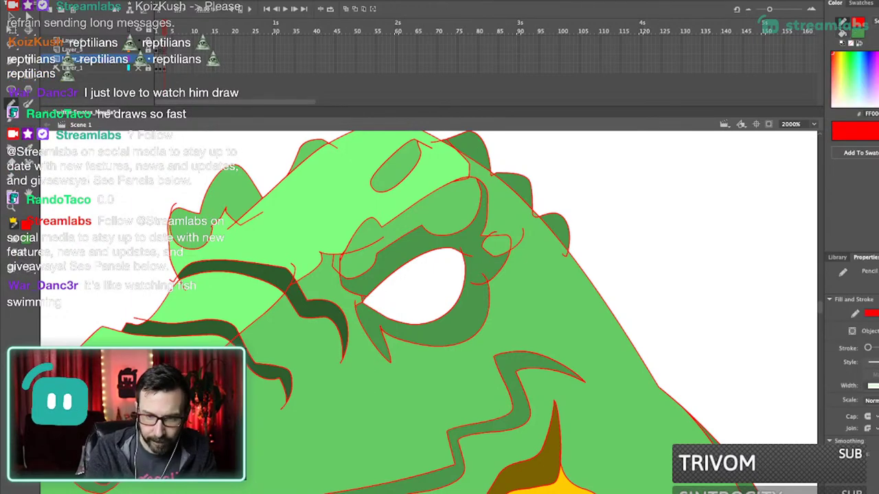
pyautogui.moveTo(384, 280)
pyautogui.mouseDown()
pyautogui.moveTo(420, 307)
pyautogui.moveTo(440, 273)
pyautogui.moveTo(445, 230)
pyautogui.mouseUp()
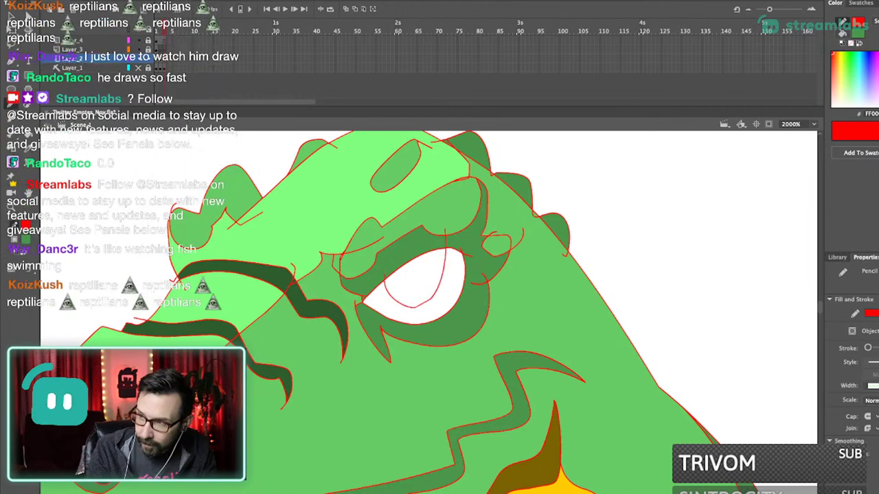
pyautogui.hotkey('ctrl', 'z')
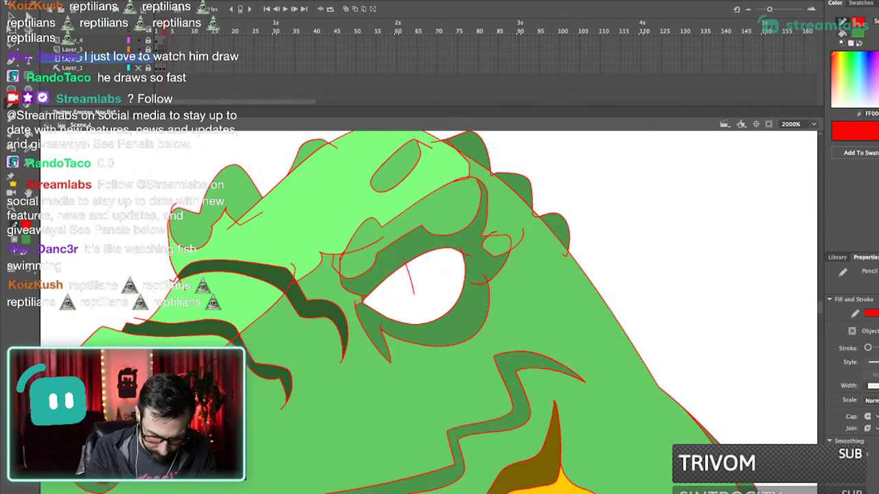
pyautogui.hotkey('ctrl', 'z')
# - Draw a tall oval pupil with a small glint inside, filling the pupil with near-black green and the glint with white
pyautogui.moveTo(446, 296)
pyautogui.mouseDown()
pyautogui.moveTo(441, 248)
pyautogui.moveTo(423, 278)
pyautogui.mouseUp()
pyautogui.press('i')
pyautogui.click(320, 307)
pyautogui.click(877, 103)
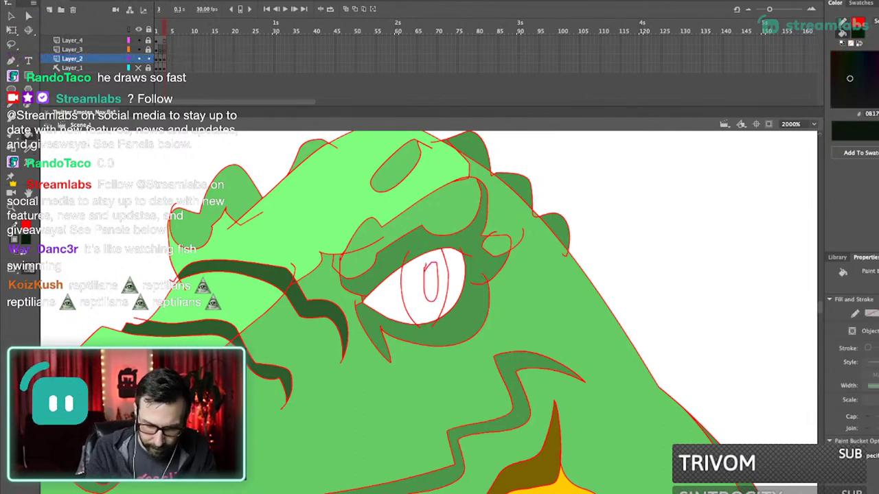
pyautogui.click(414, 289)
pyautogui.press('i')
pyautogui.click(455, 275)
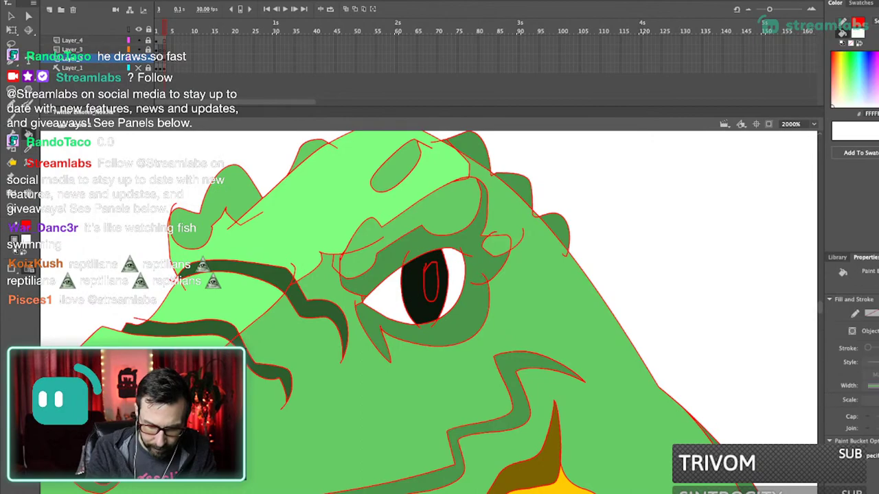
pyautogui.click(431, 283)
# - Sample the golden yellow from the neck and fill both sides of the eye around the pupil
pyautogui.moveTo(439, 385); pyautogui.dragTo(436, 201)
pyautogui.press('i')
pyautogui.click(481, 337)
pyautogui.moveTo(467, 302); pyautogui.dragTo(466, 434)
pyautogui.click(450, 224)
pyautogui.click(386, 244)
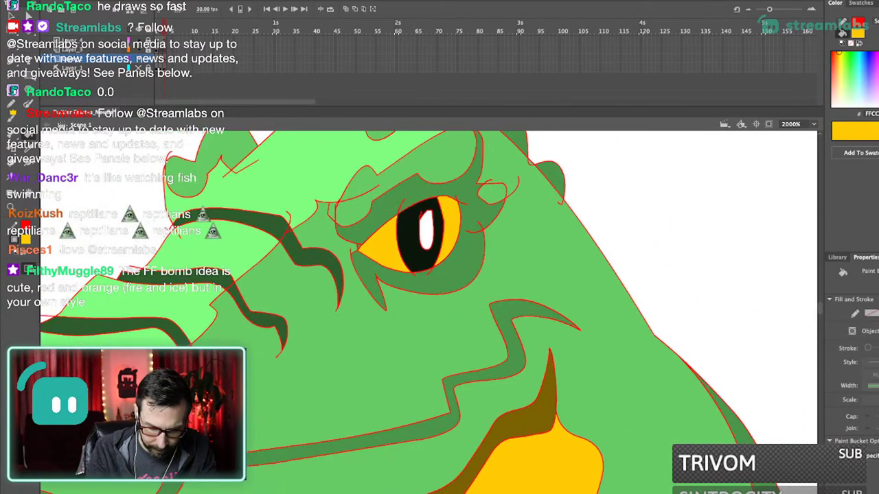
# - Pencil a curve across the lower part of the eye and fill the areas beneath it with pale yellow
pyautogui.hotkey('ctrl', 'a')
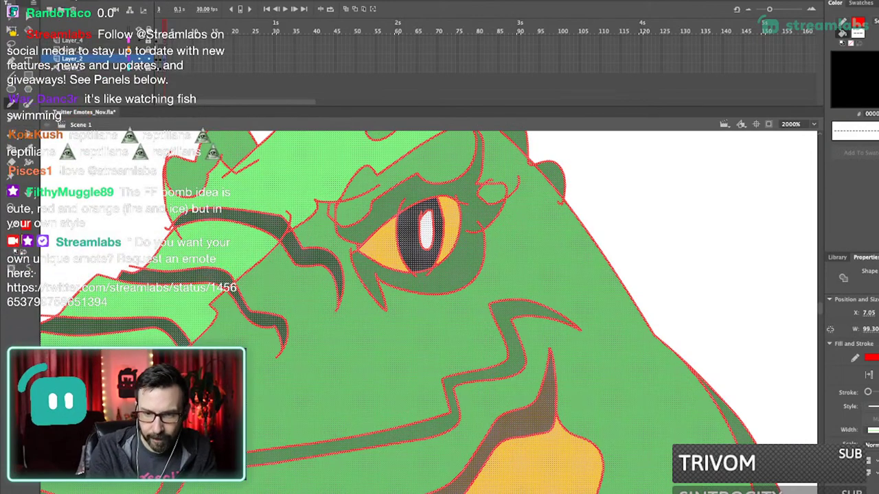
pyautogui.hotkey('shift', 'y')
pyautogui.moveTo(412, 275); pyautogui.dragTo(462, 281)
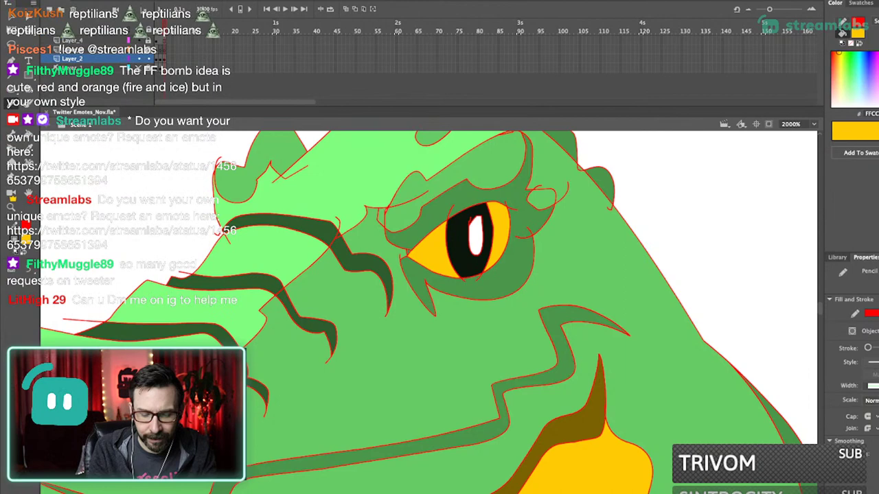
pyautogui.press('k')
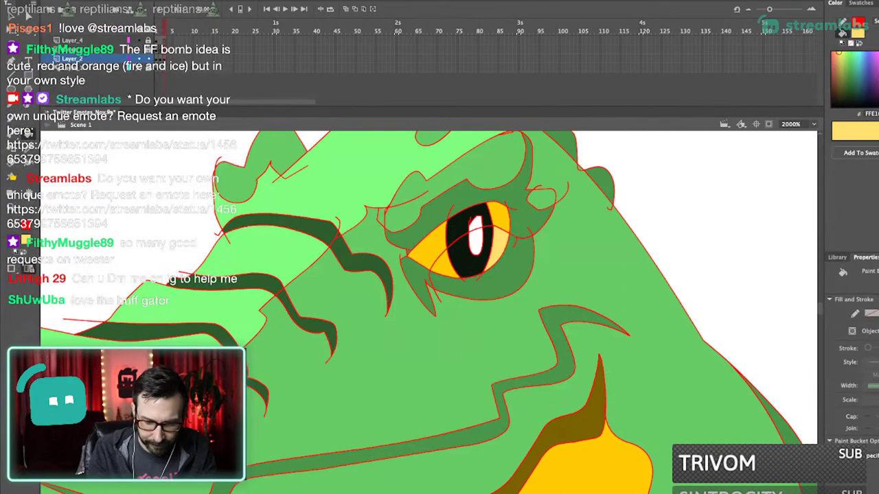
pyautogui.click(446, 266)
# - Select the whole crocodile and remove its red pencil outlines
pyautogui.press('super+1')
pyautogui.press('super+2')
pyautogui.press('super+a')
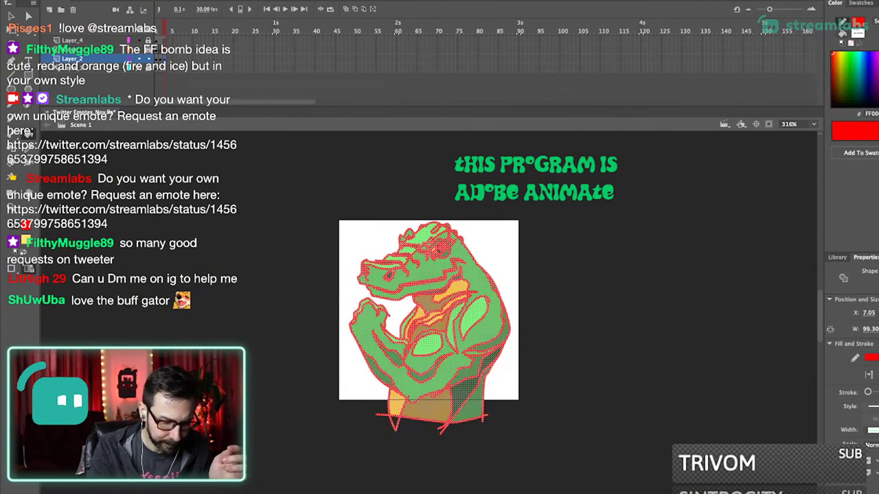
pyautogui.press('v')
pyautogui.hotkey('ctrl', '2')
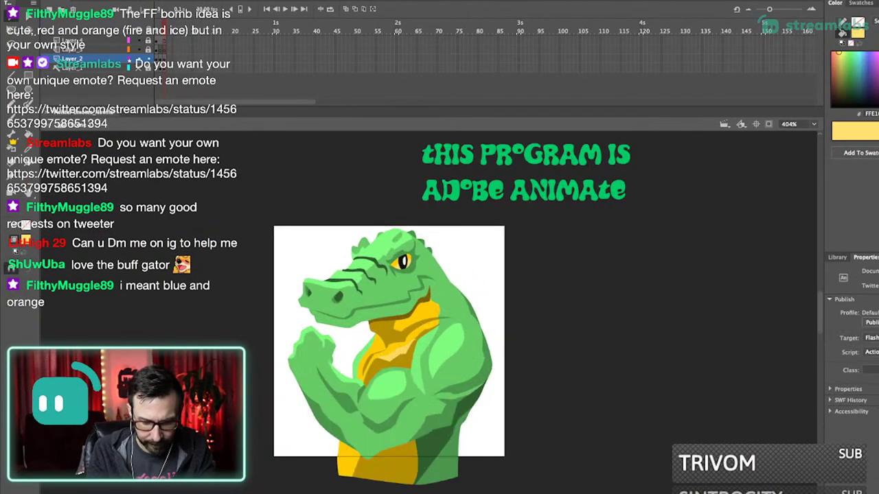
# - Fill the thin white gap in front of the brow with the sampled mid green
pyautogui.hotkey('ctrl', '1')
pyautogui.press('super+3')
pyautogui.moveTo(412, 206); pyautogui.dragTo(426, 252)
pyautogui.moveTo(404, 200)
pyautogui.mouseDown()
pyautogui.moveTo(434, 293)
pyautogui.moveTo(435, 336)
pyautogui.mouseUp()
pyautogui.hotkey('shift', 'y')
pyautogui.scroll(5, 398, 253)
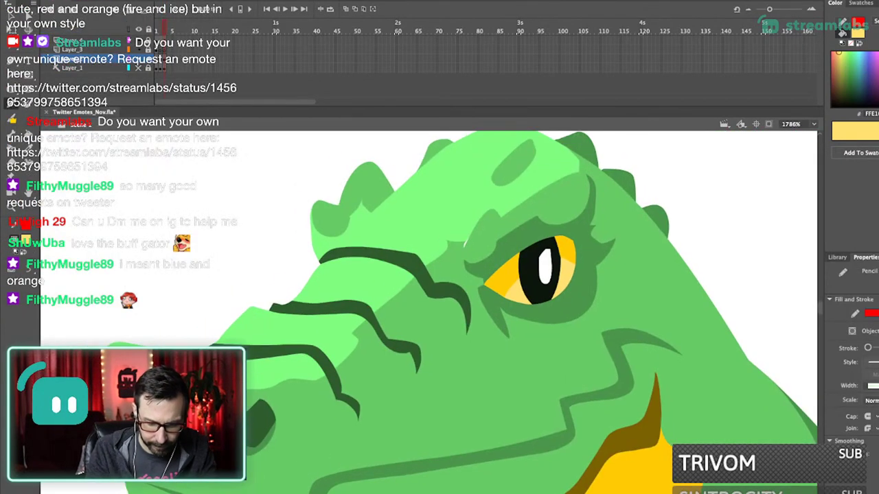
pyautogui.press('i')
pyautogui.click(456, 258)
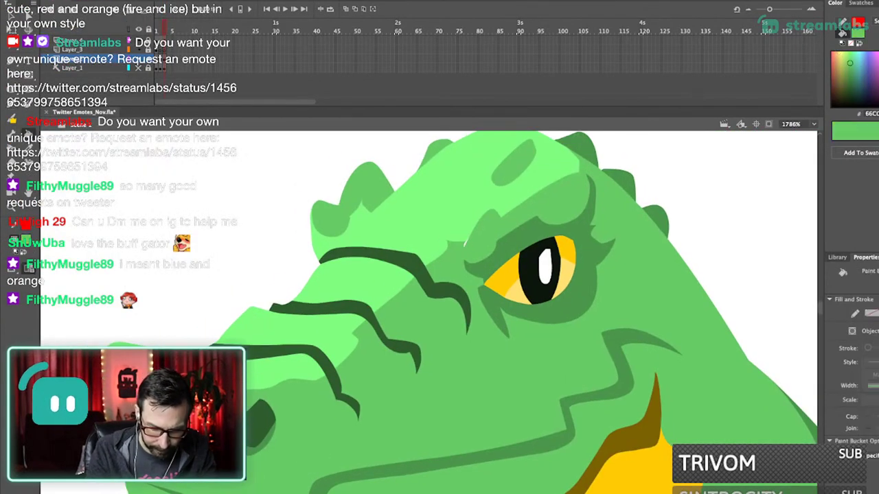
pyautogui.click(465, 242)
# - Draw two curved pencil lines across the belly beneath the forearm to outline the arm's shadow
pyautogui.press('super+1')
pyautogui.scroll(6, 434, 337)
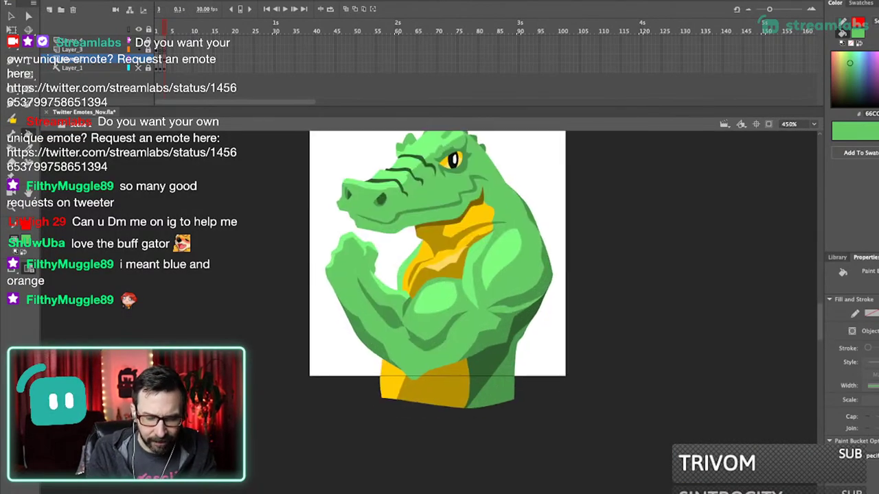
pyautogui.scroll(4, 453, 232)
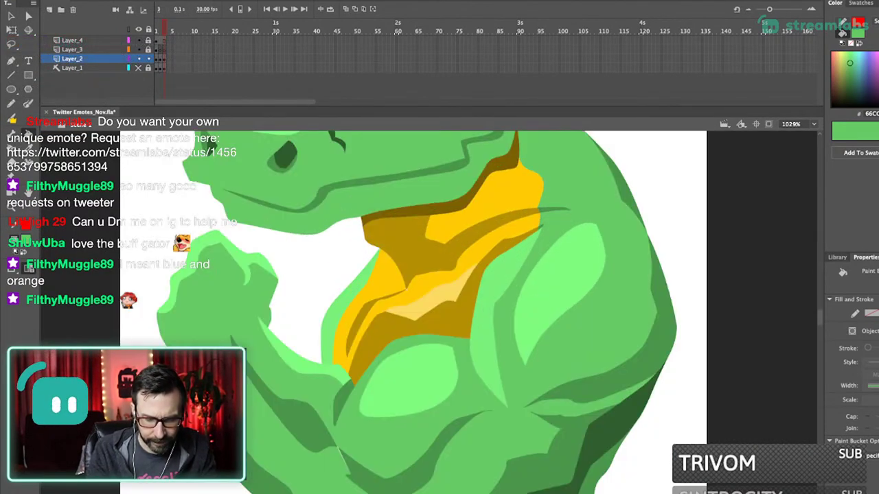
pyautogui.hotkey('shift', 'y')
pyautogui.moveTo(433, 323); pyautogui.dragTo(470, 277)
pyautogui.press('super+1')
pyautogui.scroll(5, 420, 334)
pyautogui.scroll(3, 456, 325)
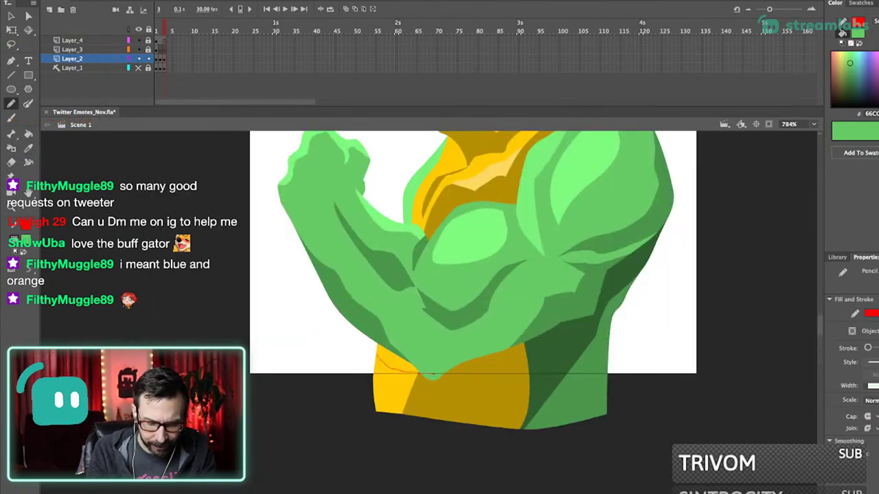
pyautogui.press('super+z')
pyautogui.moveTo(453, 369); pyautogui.dragTo(530, 357)
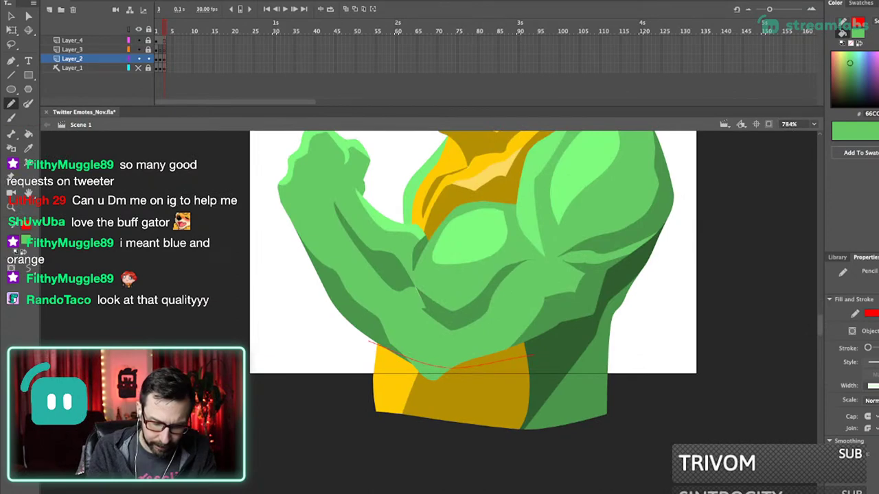
# - Sample the belly's dark gold, darken it, and fill the shadow areas on the belly beneath the forearm
pyautogui.press('i')
pyautogui.click(480, 388)
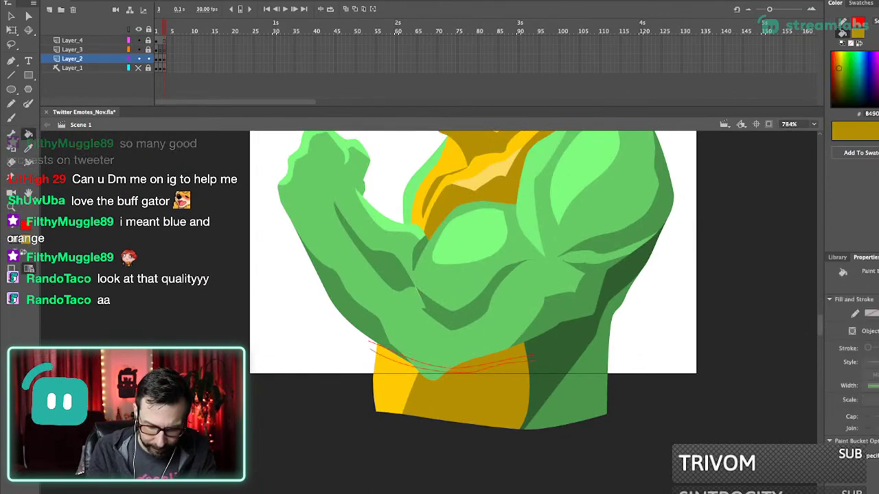
pyautogui.click(878, 72)
pyautogui.moveTo(878, 67); pyautogui.dragTo(878, 81)
pyautogui.click(508, 354)
pyautogui.press('super+z')
pyautogui.click(489, 367)
pyautogui.click(393, 363)
pyautogui.press('super+z')
pyautogui.click(393, 356)
pyautogui.press('y')
pyautogui.scroll(5, 463, 312)
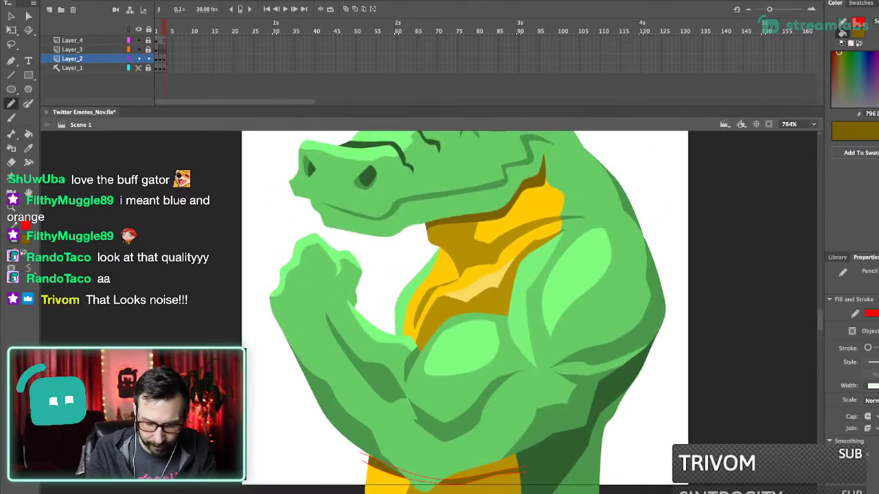
# - Sample the chest's dark gold and brush a small crease stroke across the chest above the upper arm
pyautogui.moveTo(426, 268); pyautogui.dragTo(484, 313)
pyautogui.press('i')
pyautogui.click(426, 250)
pyautogui.press('b')
pyautogui.moveTo(432, 302); pyautogui.dragTo(481, 282)
pyautogui.press('super+1')
pyautogui.moveTo(398, 306); pyautogui.dragTo(460, 380)
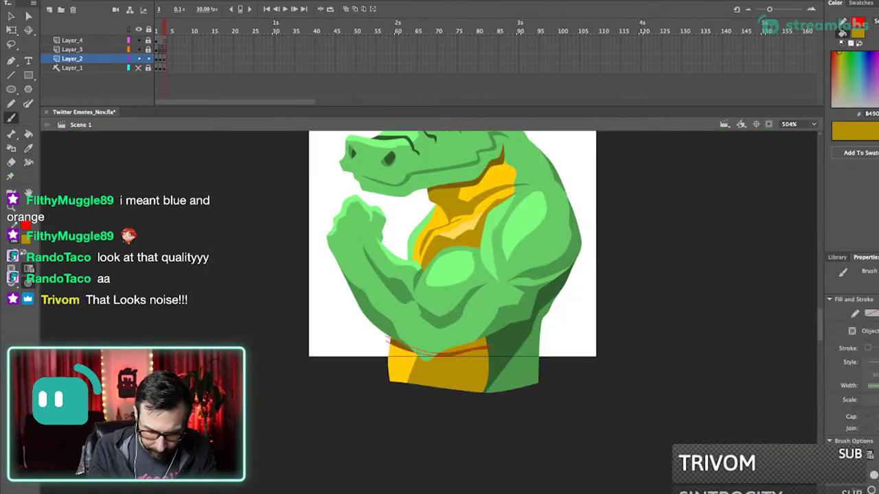
# - Select the red pencil lines around the arm's shadow on the belly and delete them
pyautogui.keyDown('super'); pyautogui.click(443, 355); pyautogui.keyUp('super')
pyautogui.press('Delete')
pyautogui.hotkey('ctrl', '-')
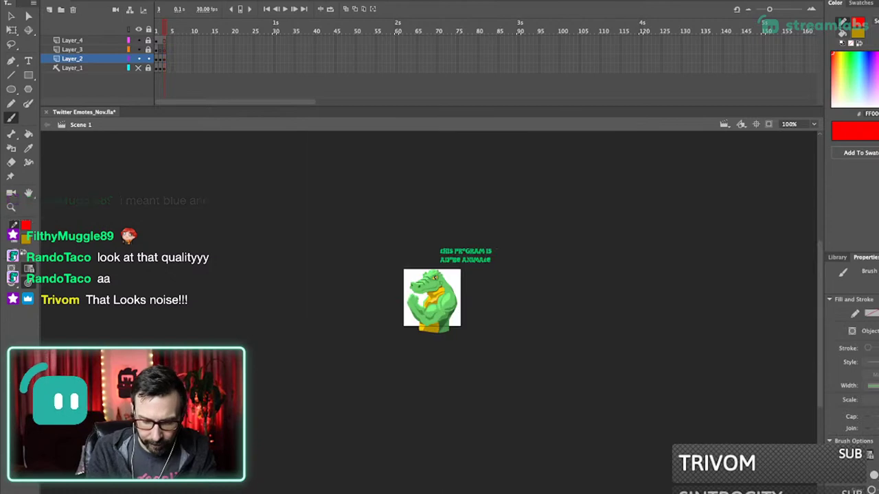
pyautogui.moveTo(407, 212); pyautogui.dragTo(451, 400)
pyautogui.press('super+1')
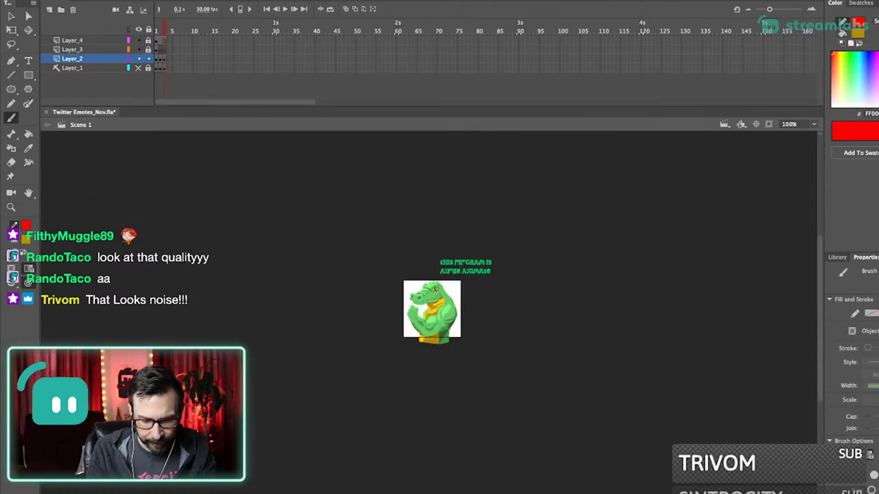
pyautogui.moveTo(417, 289); pyautogui.dragTo(460, 394)
# - Sample the dark shadow green from the forearm and brush thin finger creases onto the raised fist
pyautogui.moveTo(440, 329); pyautogui.dragTo(460, 366)
pyautogui.moveTo(380, 238); pyautogui.dragTo(360, 354)
pyautogui.press('v')
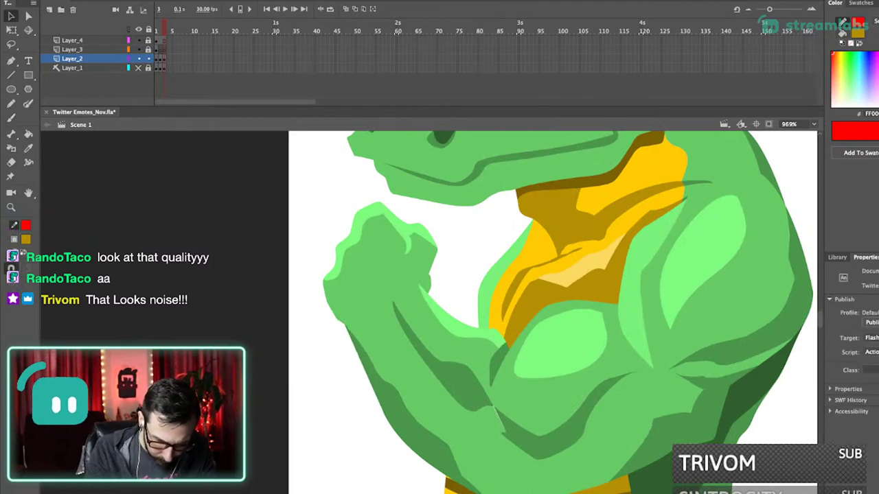
pyautogui.press('i')
pyautogui.click(477, 395)
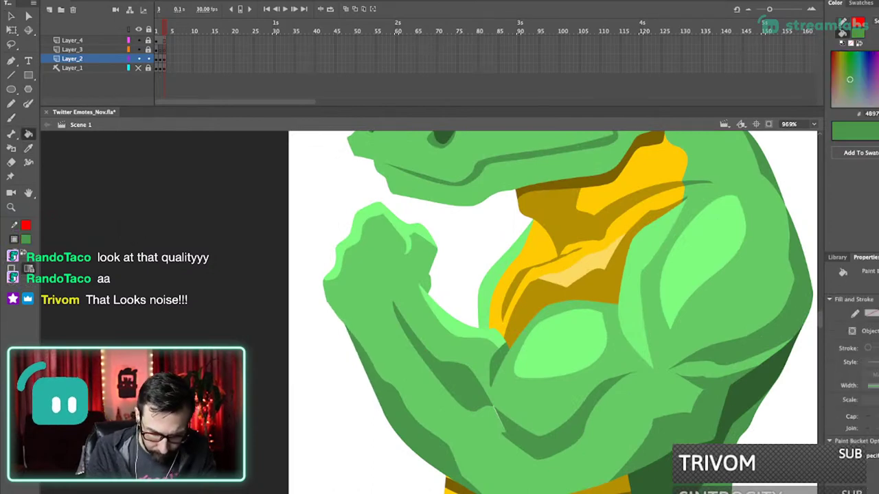
pyautogui.press('b')
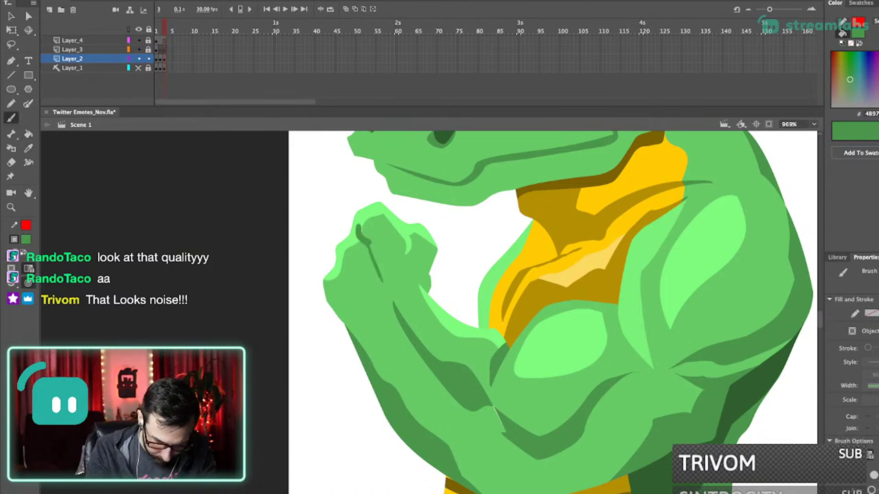
pyautogui.hotkey('ctrl', '1')
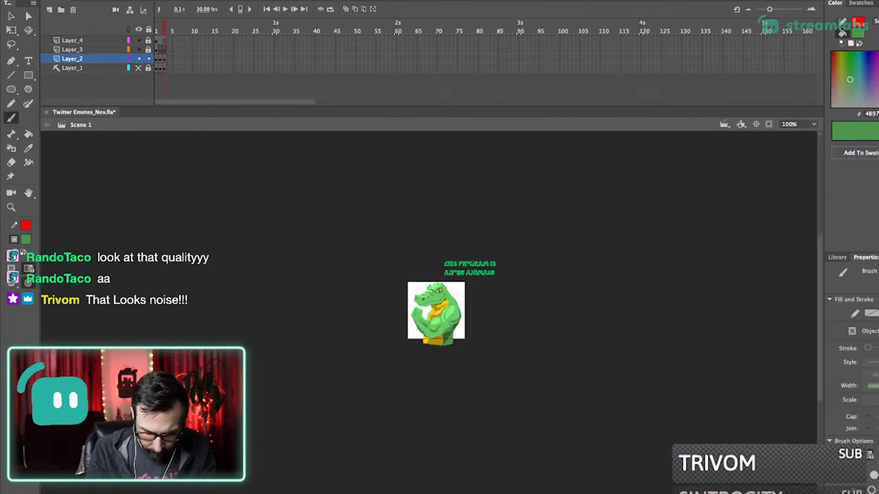
pyautogui.scroll(10, 421, 309)
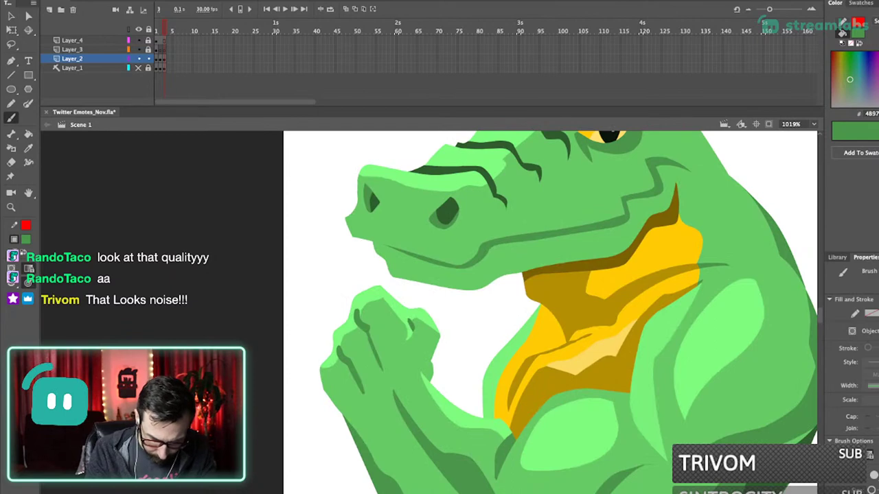
pyautogui.hotkey('ctrl', '1')
# - Sample the light highlight green and brush a narrow wavy highlight along the outer forearm beside its shadow
pyautogui.moveTo(434, 281); pyautogui.dragTo(472, 370)
pyautogui.moveTo(405, 231); pyautogui.dragTo(434, 372)
pyautogui.press('i')
pyautogui.click(427, 294)
pyautogui.hotkey('ctrl', '1')
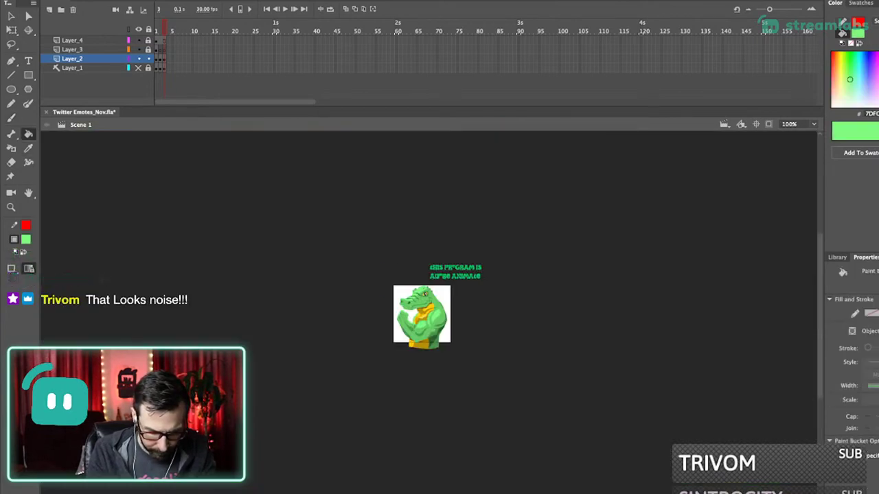
pyautogui.scroll(5, 480, 309)
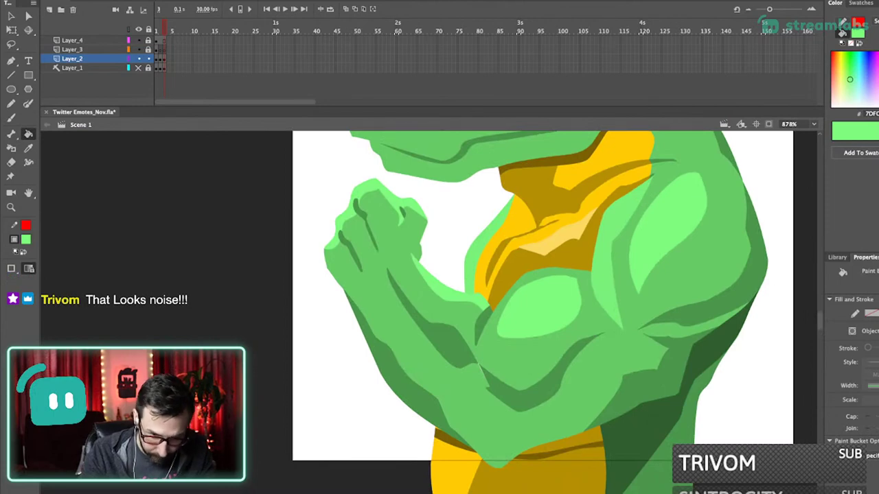
pyautogui.press('b')
pyautogui.moveTo(370, 292); pyautogui.dragTo(415, 384)
pyautogui.hotkey('ctrl', 'z')
pyautogui.moveTo(371, 298); pyautogui.dragTo(416, 385)
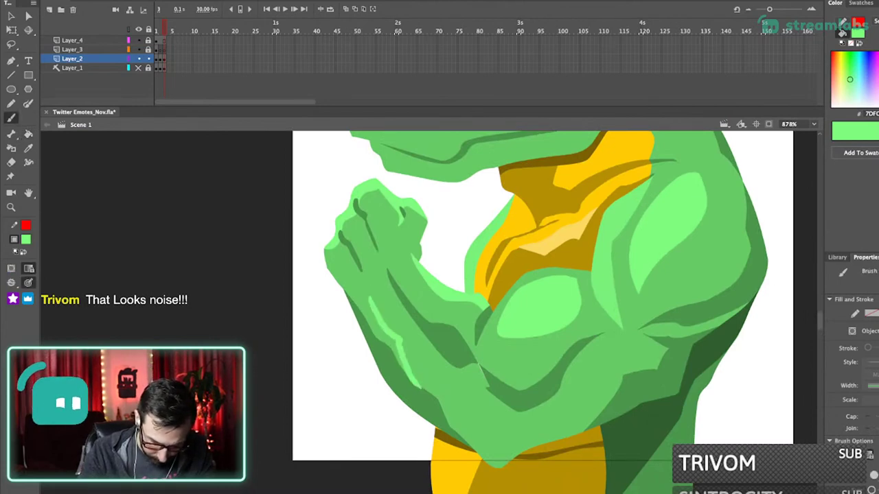
pyautogui.hotkey('ctrl', '1')
# - Sample the surrounding green and fill the thin white gap at the inner elbow crease
pyautogui.scroll(8, 412, 316)
pyautogui.press('i')
pyautogui.click(330, 330)
pyautogui.click(345, 322)
pyautogui.click(339, 325)
# - Sample the dark shadow green and touch up the shadow edge below the shoulder with the brush
pyautogui.hotkey('ctrl', '1')
pyautogui.moveTo(426, 293); pyautogui.dragTo(477, 344)
pyautogui.moveTo(397, 265); pyautogui.dragTo(440, 320)
pyautogui.press('i')
pyautogui.click(419, 333)
pyautogui.press('b')
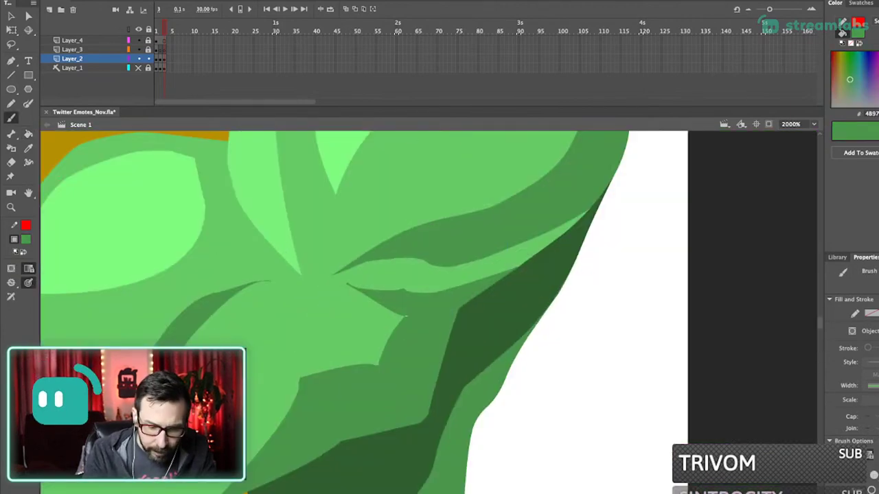
pyautogui.hotkey('ctrl', '1')
pyautogui.scroll(8, 412, 309)
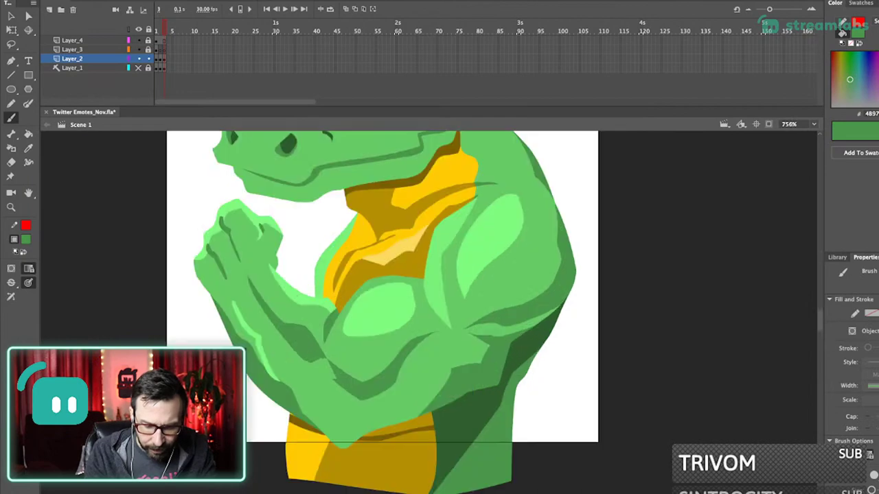
# - Sample the light green and brush highlights beneath the ends of the three dark ridges on the snout
pyautogui.moveTo(412, 275)
pyautogui.mouseDown()
pyautogui.moveTo(434, 275)
pyautogui.moveTo(427, 361)
pyautogui.moveTo(445, 340)
pyautogui.mouseUp()
pyautogui.scroll(3, 436, 312)
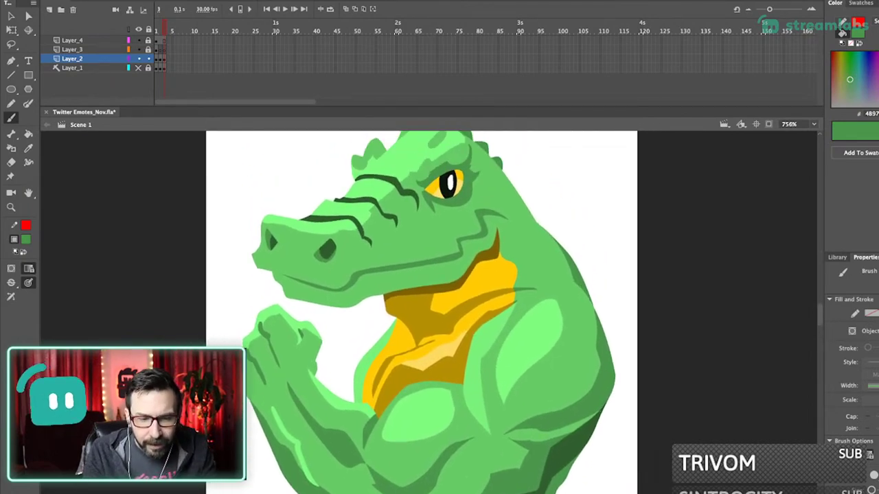
pyautogui.moveTo(375, 167); pyautogui.dragTo(438, 278)
pyautogui.press('i')
pyautogui.click(343, 216)
pyautogui.press('b')
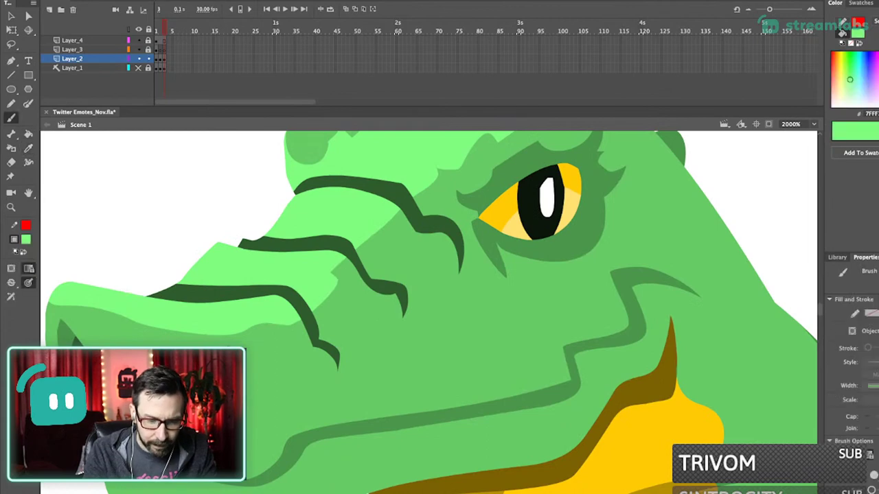
pyautogui.moveTo(403, 218)
pyautogui.mouseDown()
pyautogui.moveTo(408, 233)
pyautogui.moveTo(445, 237)
pyautogui.moveTo(458, 267)
pyautogui.mouseUp()
pyautogui.moveTo(342, 259)
pyautogui.mouseDown()
pyautogui.moveTo(371, 293)
pyautogui.moveTo(402, 316)
pyautogui.mouseUp()
pyautogui.moveTo(298, 316); pyautogui.dragTo(338, 372)
pyautogui.press('super+1')
# - Brush light green highlights along the lower rims of both nostrils
pyautogui.moveTo(386, 272); pyautogui.dragTo(442, 373)
pyautogui.moveTo(387, 259); pyautogui.dragTo(484, 377)
pyautogui.moveTo(394, 306)
pyautogui.mouseDown()
pyautogui.moveTo(399, 338)
pyautogui.moveTo(408, 344)
pyautogui.moveTo(428, 330)
pyautogui.mouseUp()
pyautogui.moveTo(540, 373); pyautogui.dragTo(569, 371)
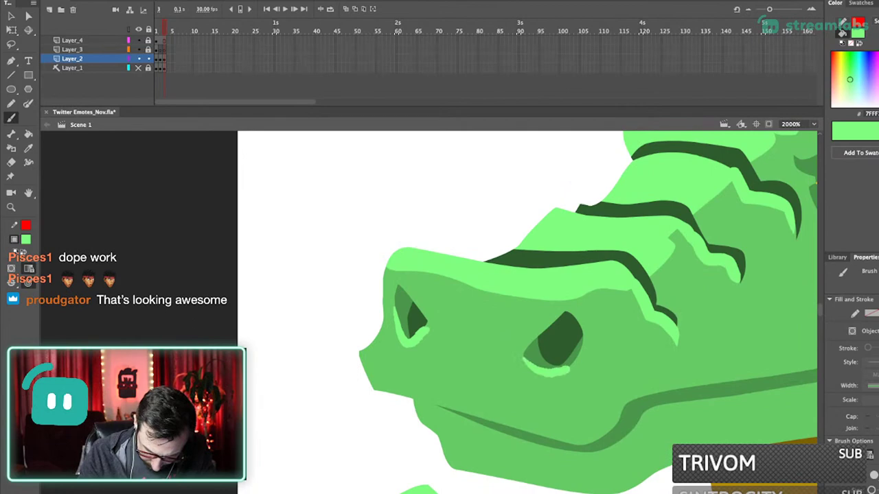
pyautogui.press('super+1')
pyautogui.scroll(5, 443, 323)
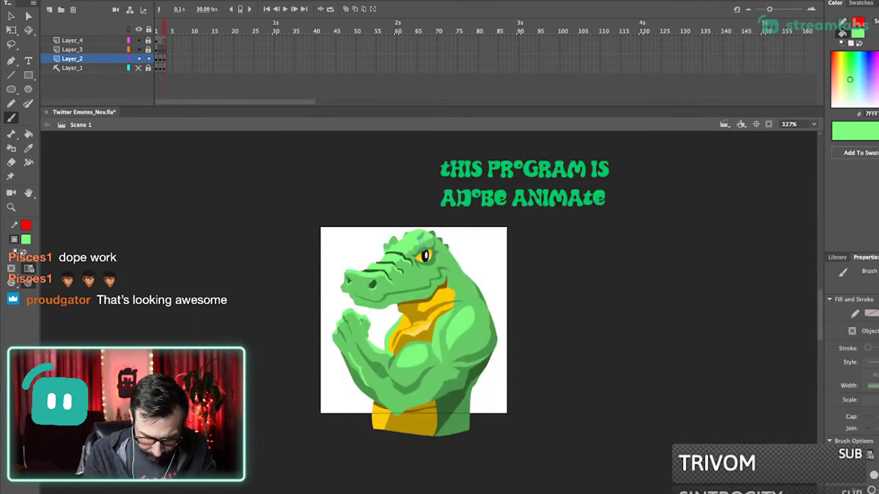
# - Outline a narrow shadow on the neck behind the jaw, fill it with the sampled dark green, and delete its pencil outline
pyautogui.press('y')
pyautogui.moveTo(479, 302); pyautogui.dragTo(479, 317)
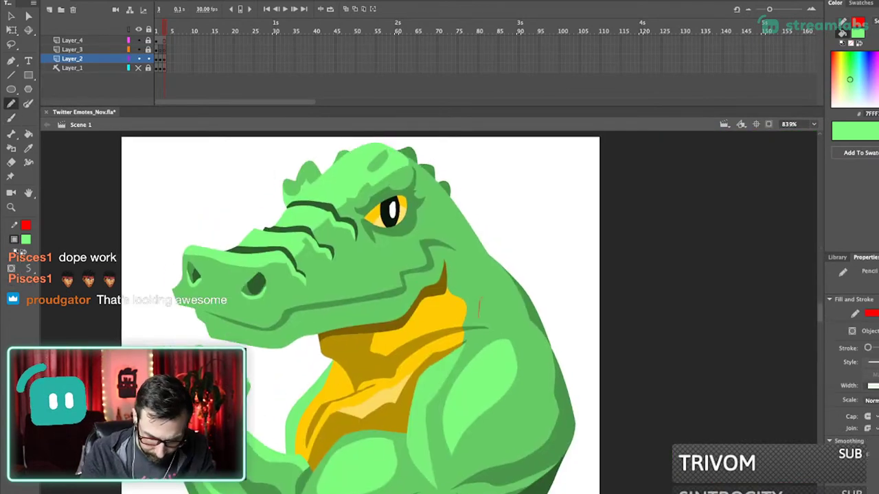
pyautogui.press('i')
pyautogui.click(473, 329)
pyautogui.click(479, 295)
pyautogui.press('super+z')
pyautogui.click(475, 292)
pyautogui.keyDown('super'); pyautogui.doubleClick(481, 301); pyautogui.keyUp('super')
pyautogui.press('Delete')
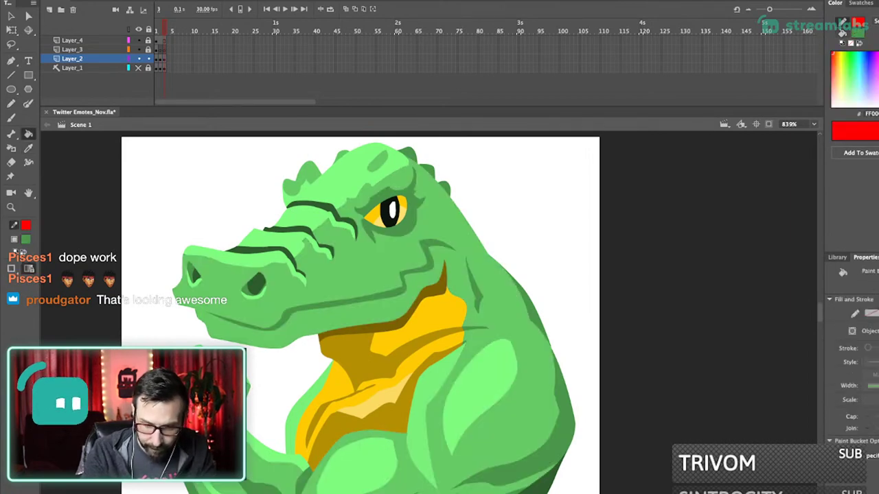
pyautogui.press('super+4')
pyautogui.press('super+1')
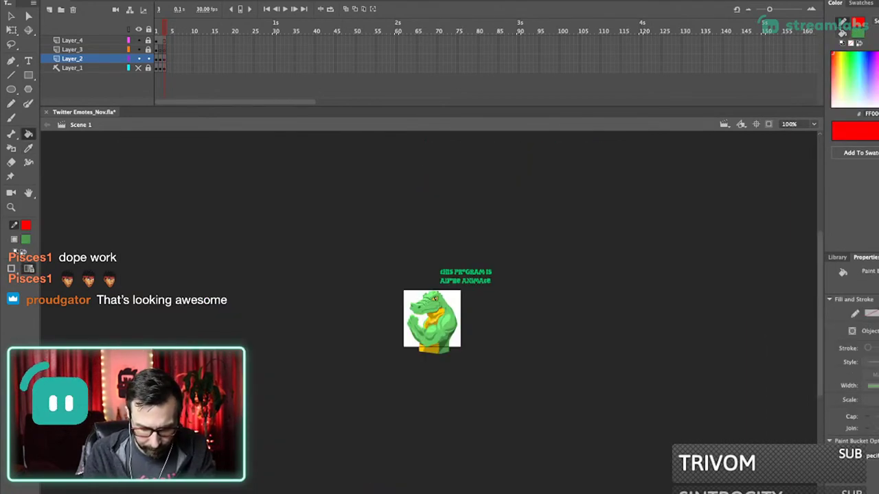
# - Reshape the lower edge of the light green highlight on the bicep
pyautogui.scroll(5, 443, 341)
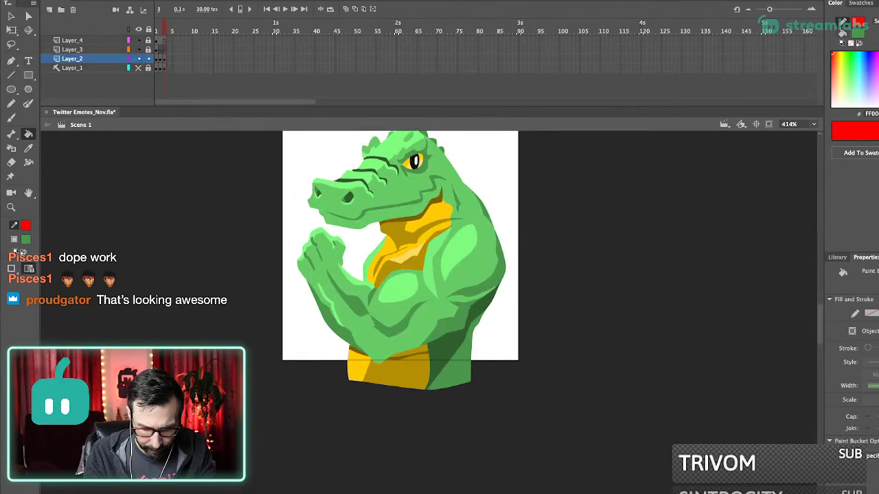
pyautogui.scroll(5, 412, 280)
pyautogui.press('v')
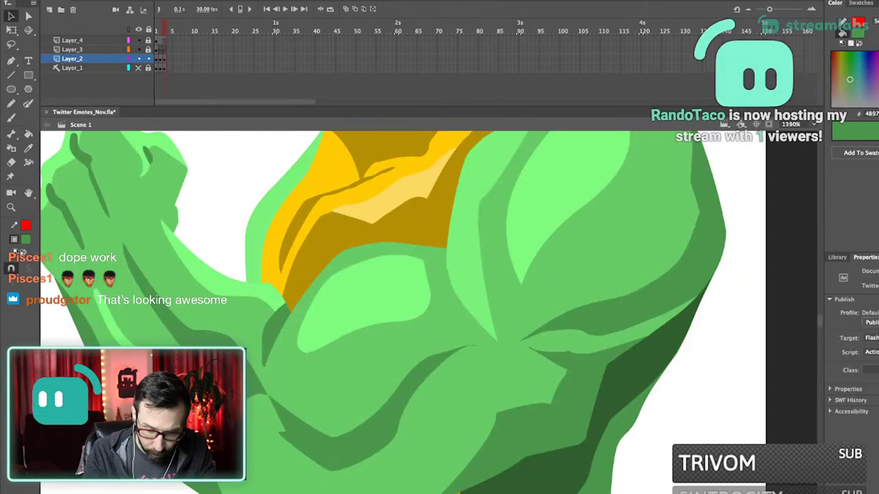
pyautogui.hscroll(-1, 429, 309)
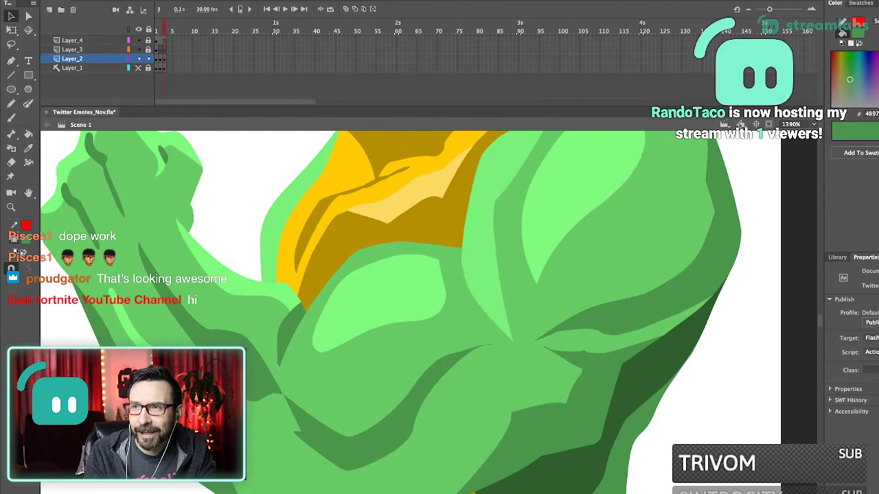
pyautogui.press('super+1')
pyautogui.scroll(5, 427, 326)
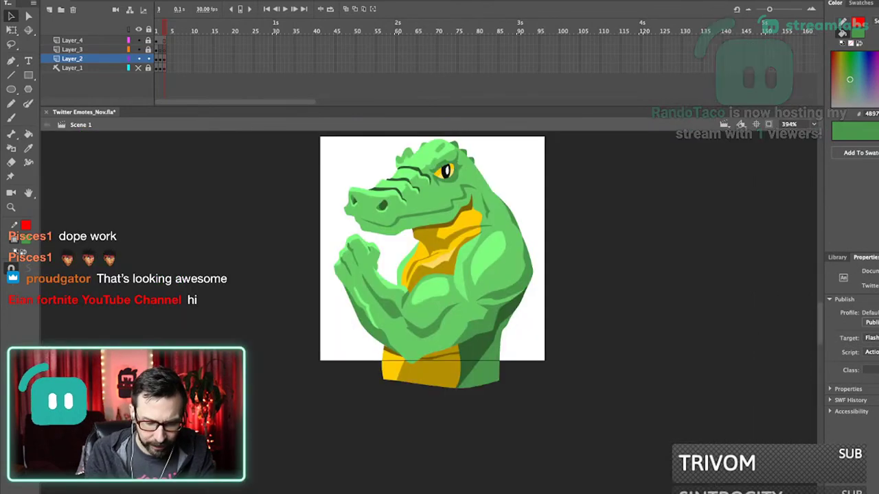
# - Sample the light green and brush a highlight along the inner forearm beside the dark muscle shadow
pyautogui.scroll(5, 404, 276)
pyautogui.press('i')
pyautogui.click(481, 317)
pyautogui.press('b')
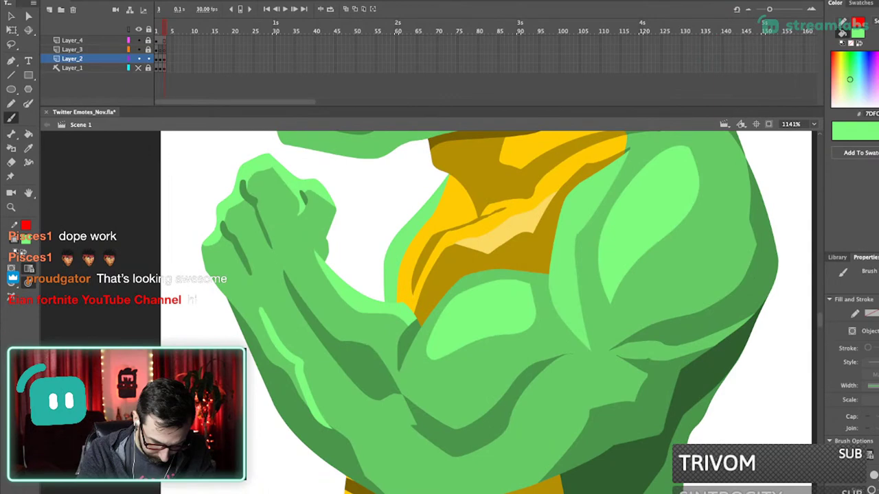
pyautogui.press('super+1')
pyautogui.scroll(5, 425, 340)
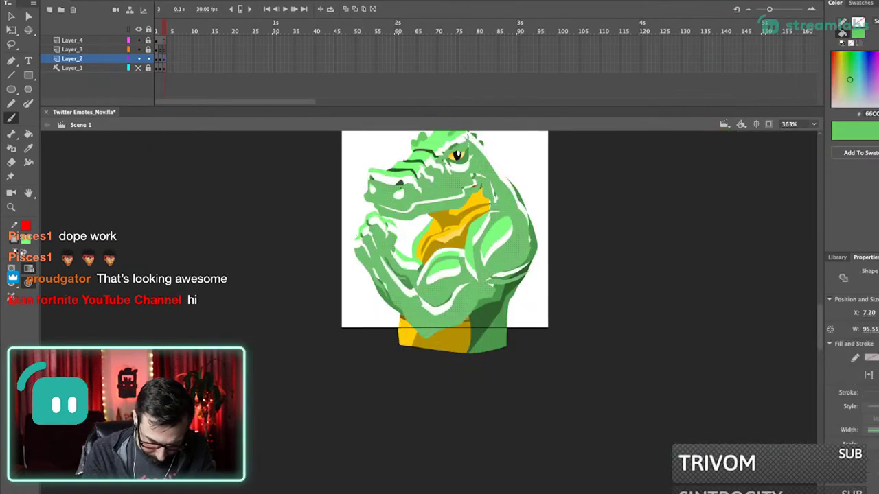
# - Draw curved pencil outlines under the bicep, across the elbow and along the outer forearm to the fist for softer shading
pyautogui.scroll(2, 432, 273)
pyautogui.hotkey('shift', 'y')
pyautogui.moveTo(439, 275)
pyautogui.mouseDown()
pyautogui.moveTo(425, 321)
pyautogui.moveTo(438, 354)
pyautogui.moveTo(500, 312)
pyautogui.mouseUp()
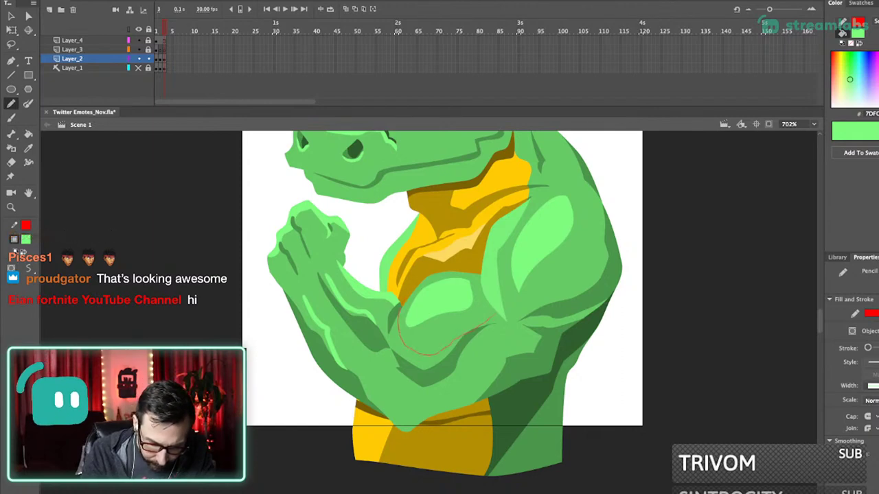
pyautogui.moveTo(446, 309); pyautogui.dragTo(451, 300)
pyautogui.moveTo(437, 363); pyautogui.dragTo(510, 308)
pyautogui.moveTo(440, 376)
pyautogui.mouseDown()
pyautogui.moveTo(507, 343)
pyautogui.moveTo(546, 318)
pyautogui.mouseUp()
pyautogui.moveTo(333, 324); pyautogui.dragTo(271, 244)
# - Sample the arm's mid green, darken it slightly, and fill the outlined shading areas on the bicep and forearm
pyautogui.press('i')
pyautogui.click(328, 302)
pyautogui.moveTo(878, 63); pyautogui.dragTo(878, 66)
pyautogui.click(426, 393)
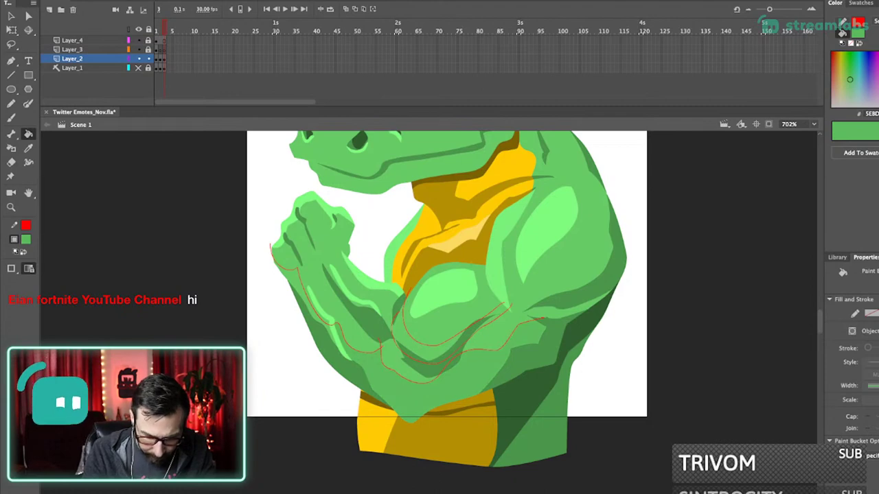
# - Select the red pencil outlines on the flexed arm and delete them
pyautogui.keyDown('super'); pyautogui.click(439, 362); pyautogui.keyUp('super')
pyautogui.hotkey('ctrl', 'a')
pyautogui.press('Delete')
pyautogui.press('super+1')
pyautogui.moveTo(428, 238); pyautogui.dragTo(476, 383)
# - Outline soft shading areas around the shoulder muscle and upper arm, and fill them with the sampled slightly darker green
pyautogui.hotkey('shift', 'y')
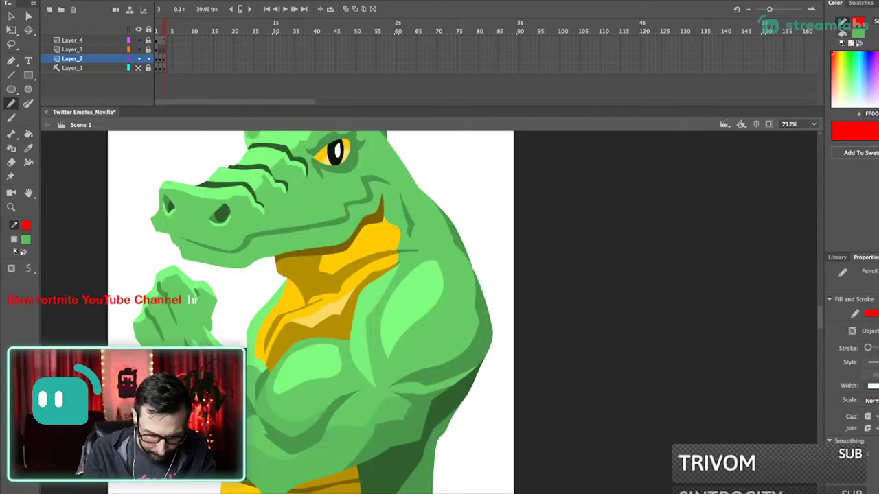
pyautogui.moveTo(386, 327); pyautogui.dragTo(366, 333)
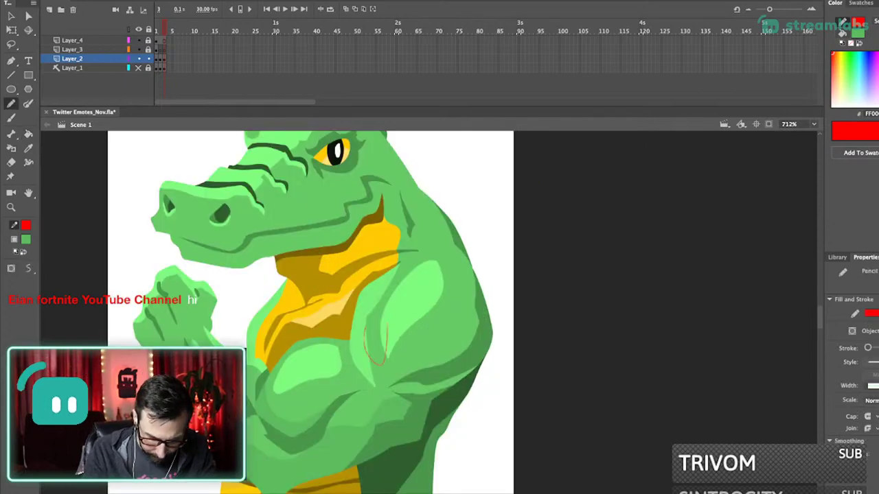
pyautogui.moveTo(398, 364)
pyautogui.mouseDown()
pyautogui.moveTo(412, 330)
pyautogui.moveTo(394, 390)
pyautogui.mouseUp()
pyautogui.press('i')
pyautogui.click(412, 368)
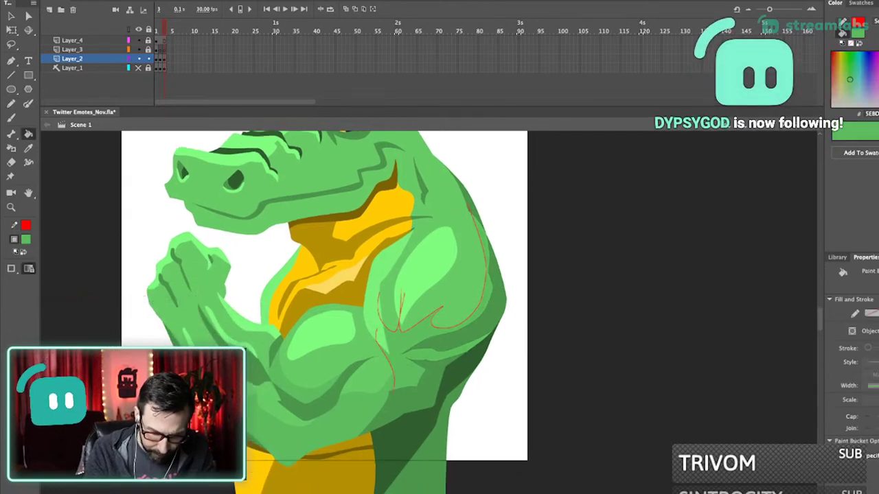
# - Delete the red pencil outlines around the shoulder and review the whole crocodile
pyautogui.keyDown('super'); pyautogui.click(392, 331); pyautogui.keyUp('super')
pyautogui.keyDown('super'); pyautogui.doubleClick(392, 331); pyautogui.keyUp('super')
pyautogui.press('Delete')
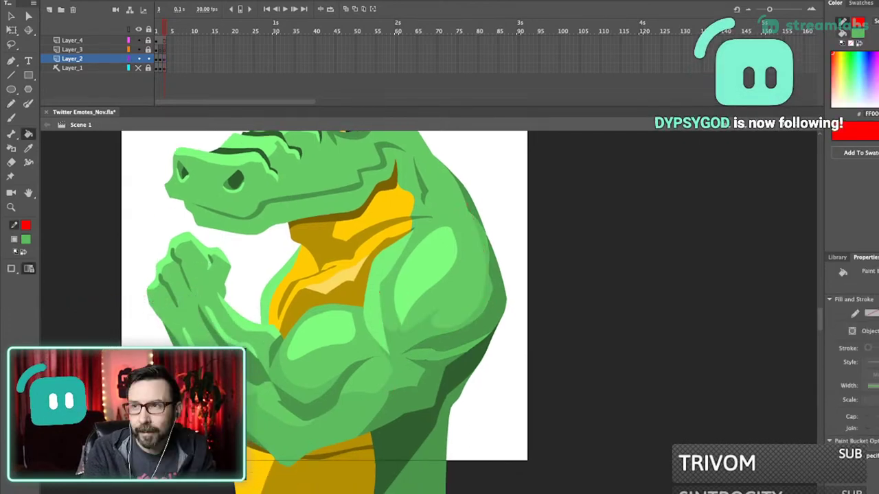
pyautogui.press('super+3')
pyautogui.moveTo(412, 330); pyautogui.dragTo(440, 291)
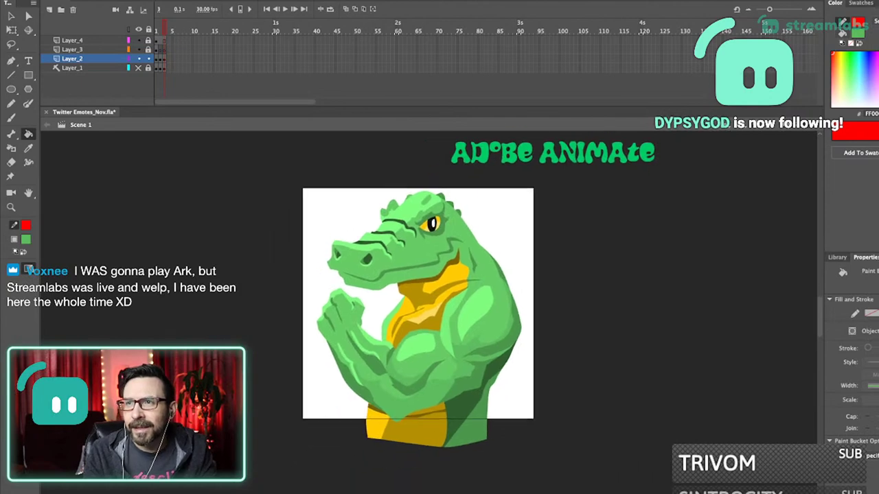
pyautogui.scroll(-1, 420, 316)
pyautogui.hscroll(-1, 421, 315)
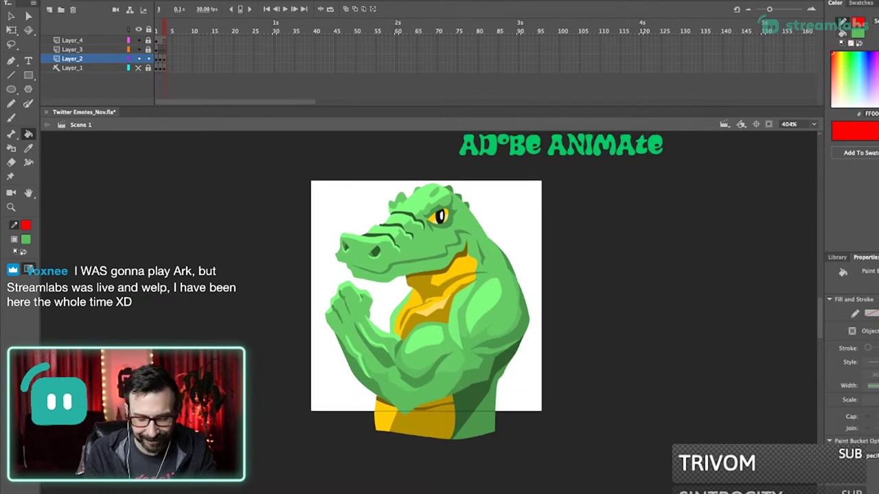
# - Add a thin red stroke around the crocodile's mid-green body fill with the Ink Bottle tool
pyautogui.scroll(2, 426, 309)
pyautogui.moveTo(345, 222)
pyautogui.mouseDown()
pyautogui.moveTo(463, 351)
pyautogui.moveTo(505, 377)
pyautogui.mouseUp()
pyautogui.press('s')
pyautogui.click(512, 258)
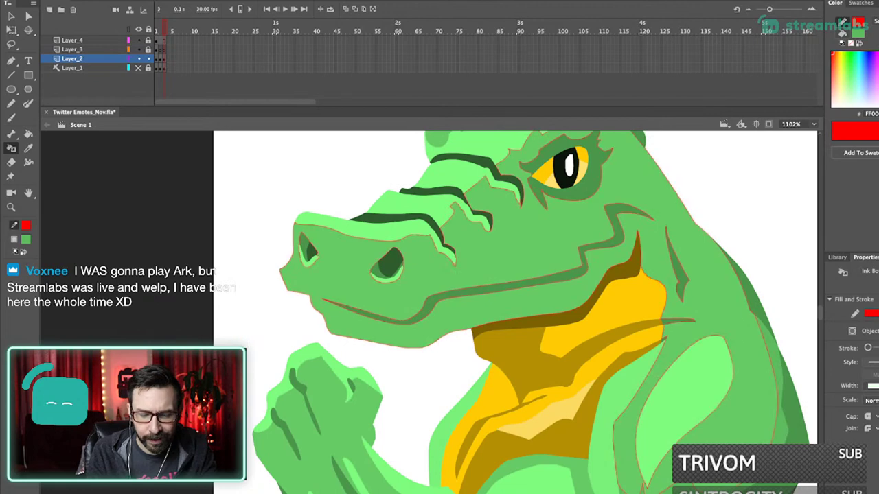
# - Duplicate the red stroke along the lower edge of the crocodile's mouth line and offset the copy slightly downward
pyautogui.keyDown('super'); pyautogui.click(594, 268); pyautogui.keyUp('super')
pyautogui.keyDown('shift'); pyautogui.keyDown('super'); pyautogui.click(586, 264); pyautogui.keyUp('super'); pyautogui.keyUp('shift')
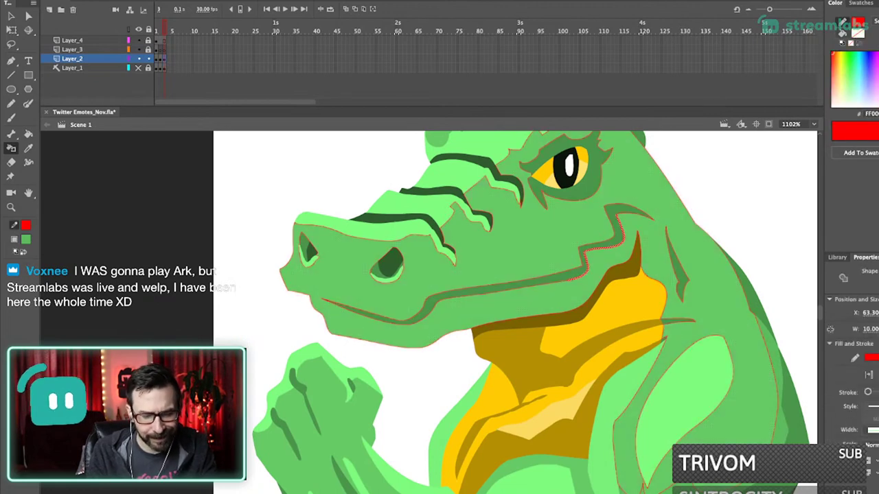
pyautogui.press('Delete')
pyautogui.keyDown('super'); pyautogui.click(594, 263); pyautogui.keyUp('super')
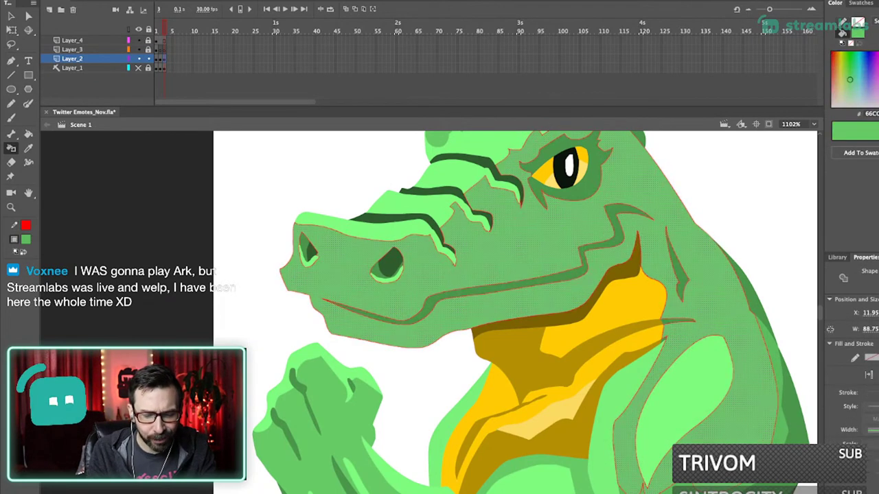
pyautogui.keyDown('super'); pyautogui.click(588, 266); pyautogui.keyUp('super')
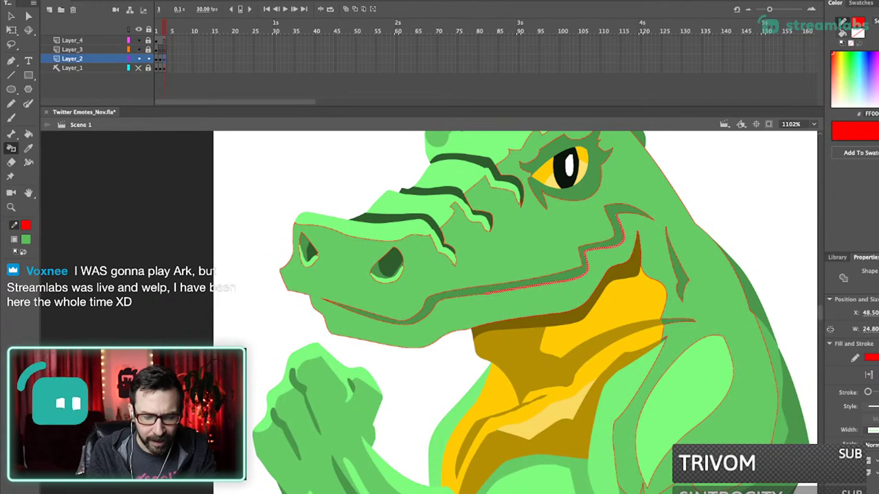
pyautogui.press('Down')
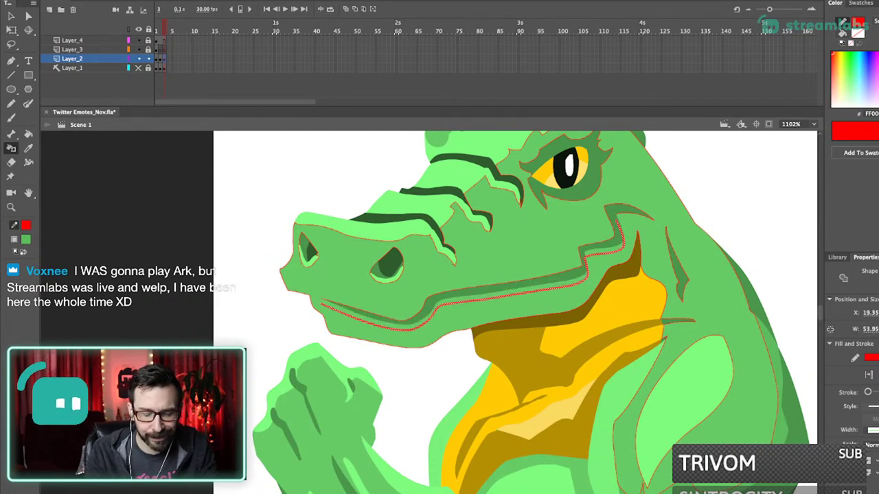
pyautogui.press('Escape')
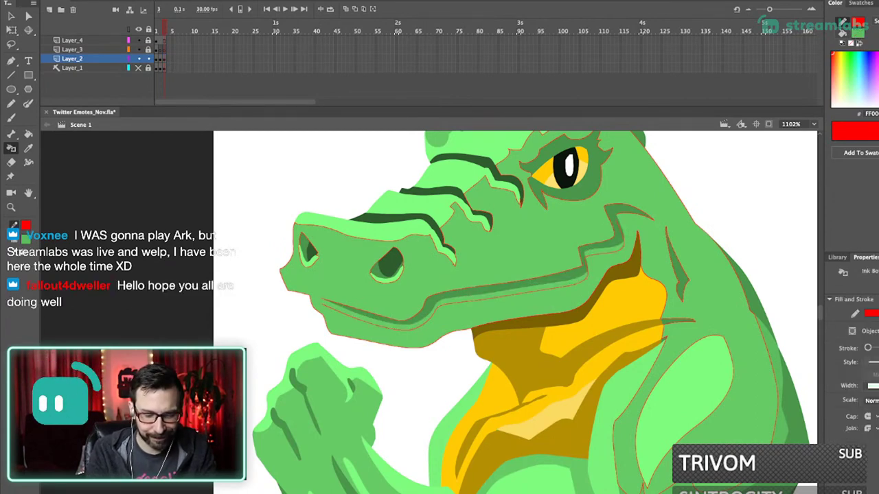
# - Join the offset line to the mouth corner and fill the strip below the mouth with a slightly lighter tone of the sampled body green
pyautogui.keyDown('super'); pyautogui.click(327, 320); pyautogui.keyUp('super')
pyautogui.press('v')
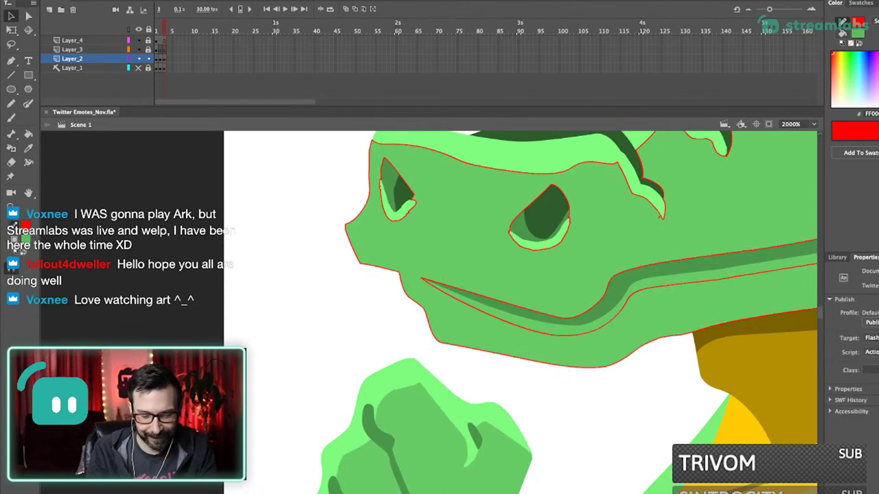
pyautogui.moveTo(485, 311); pyautogui.dragTo(483, 313)
pyautogui.moveTo(539, 275); pyautogui.dragTo(482, 309)
pyautogui.press('i')
pyautogui.click(467, 322)
pyautogui.moveTo(536, 309); pyautogui.dragTo(470, 310)
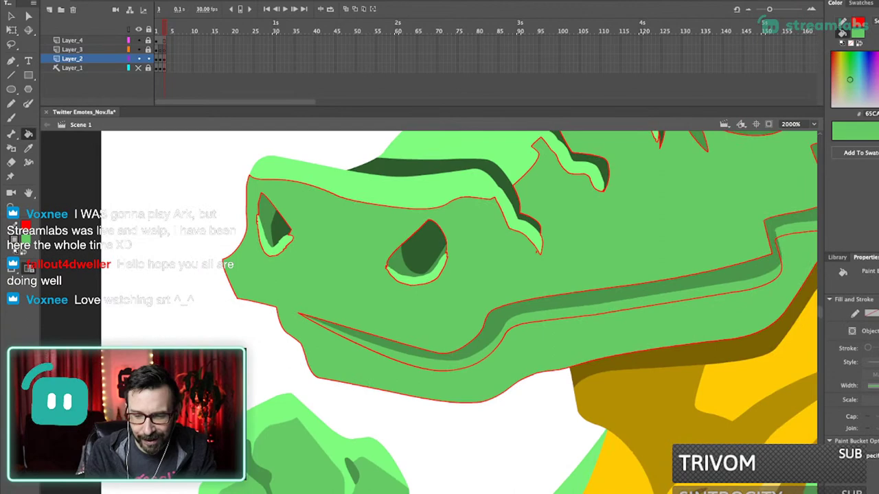
pyautogui.click(877, 59)
pyautogui.click(604, 304)
pyautogui.moveTo(687, 247); pyautogui.dragTo(540, 295)
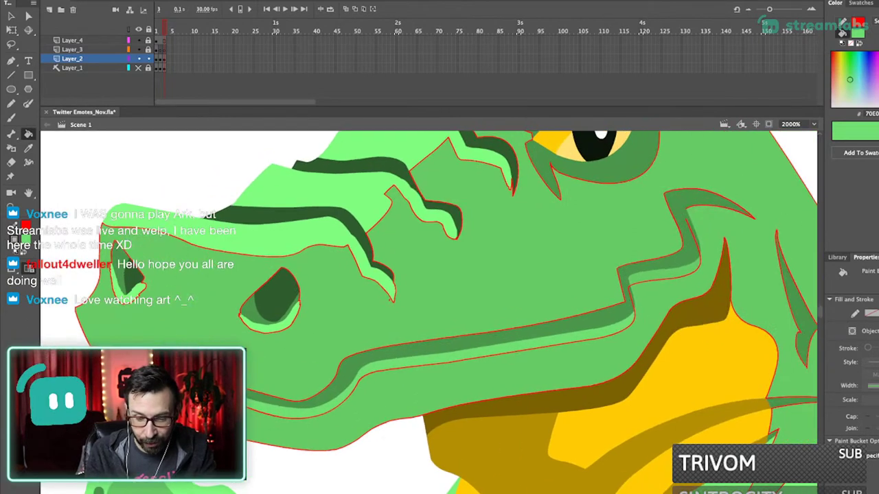
# - Delete the red outlines around the mouth strip and the crocodile's mid-green body fill
pyautogui.click(665, 272)
pyautogui.doubleClick(662, 278)
pyautogui.press('Delete')
pyautogui.press('super+1')
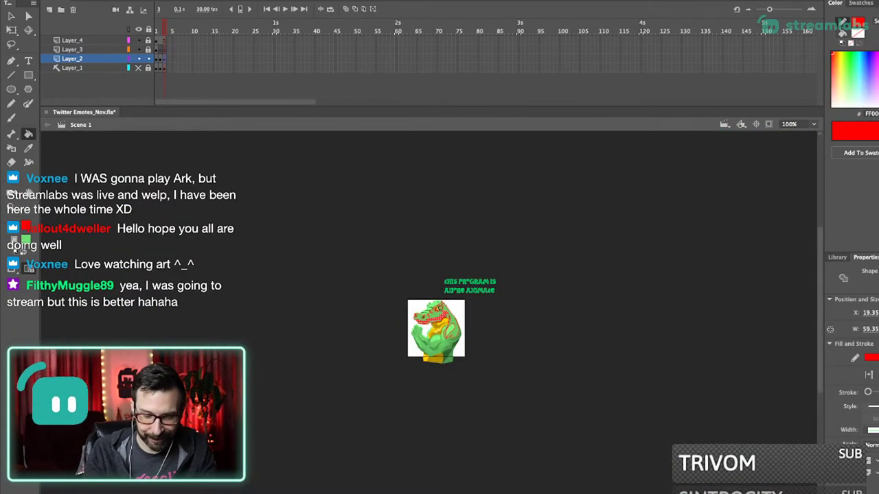
pyautogui.moveTo(423, 260); pyautogui.dragTo(481, 397)
pyautogui.moveTo(363, 217); pyautogui.dragTo(441, 397)
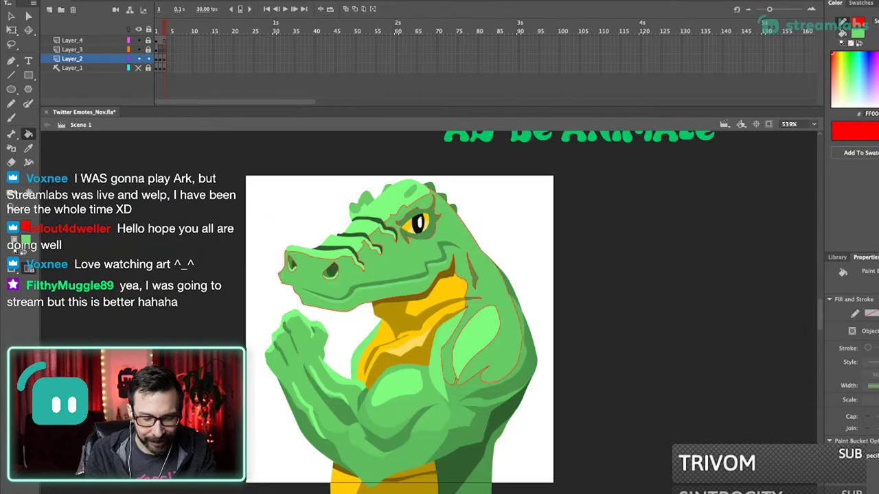
pyautogui.hotkey('ctrl', 'a')
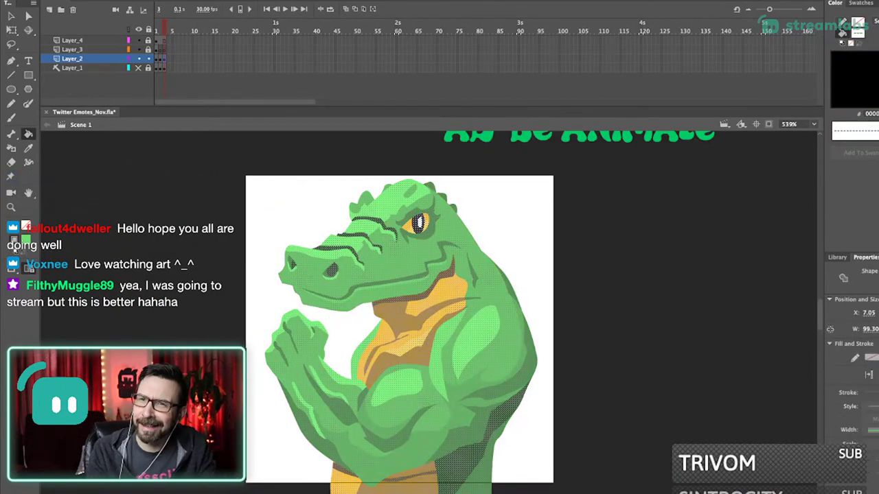
# - Review the whole shaded crocodile at actual size and enlarged, and save the file
pyautogui.scroll(-2, 412, 309)
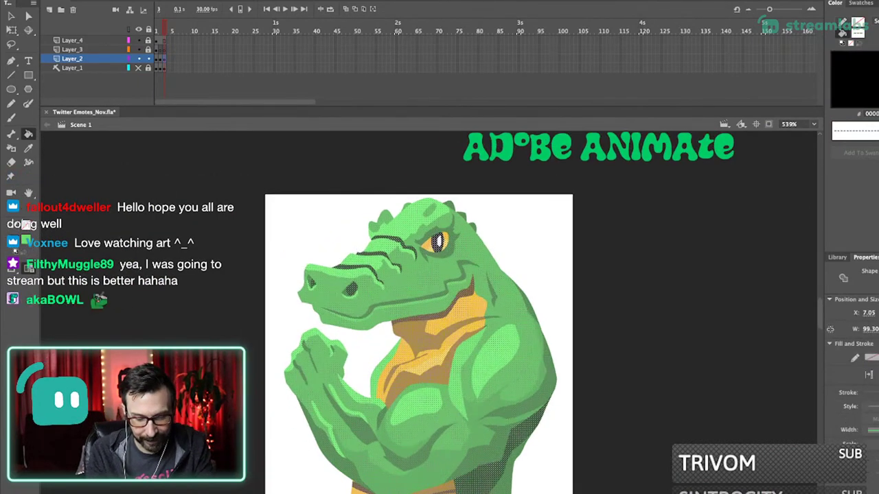
pyautogui.moveTo(412, 330); pyautogui.dragTo(451, 324)
pyautogui.press('Escape')
pyautogui.press('super+2')
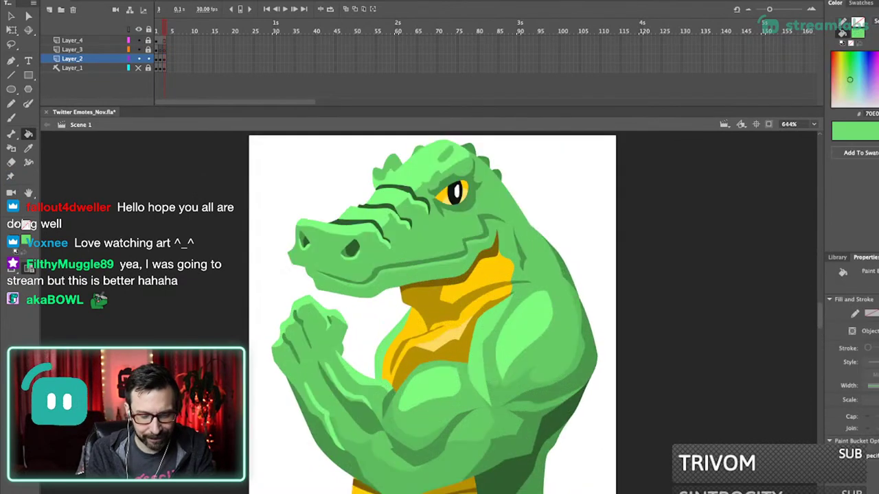
pyautogui.press('super+1')
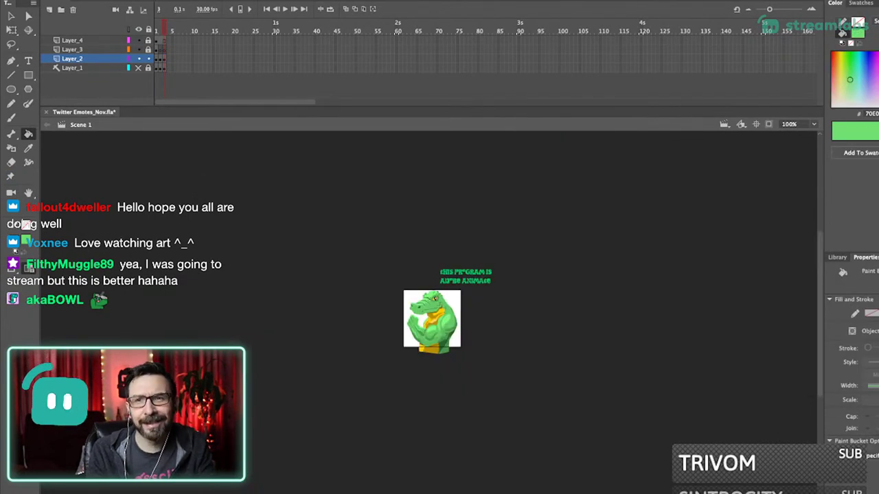
pyautogui.scroll(3, 433, 322)
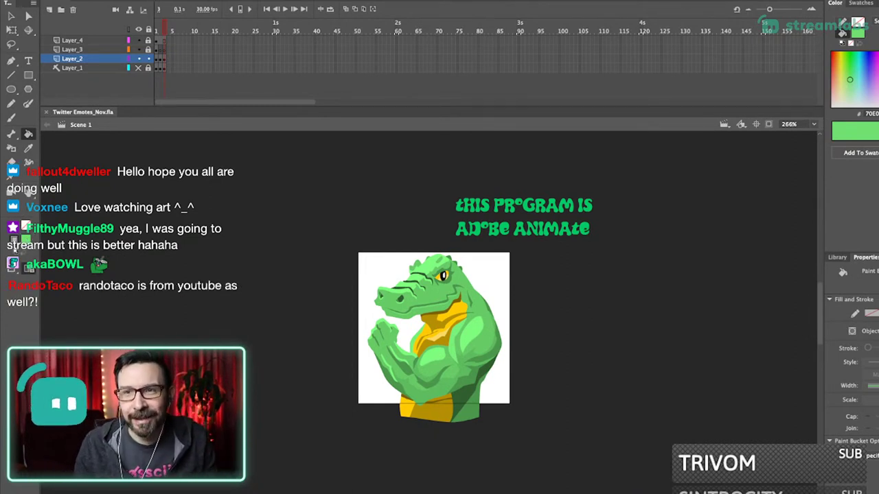
pyautogui.moveTo(434, 329); pyautogui.dragTo(448, 321)
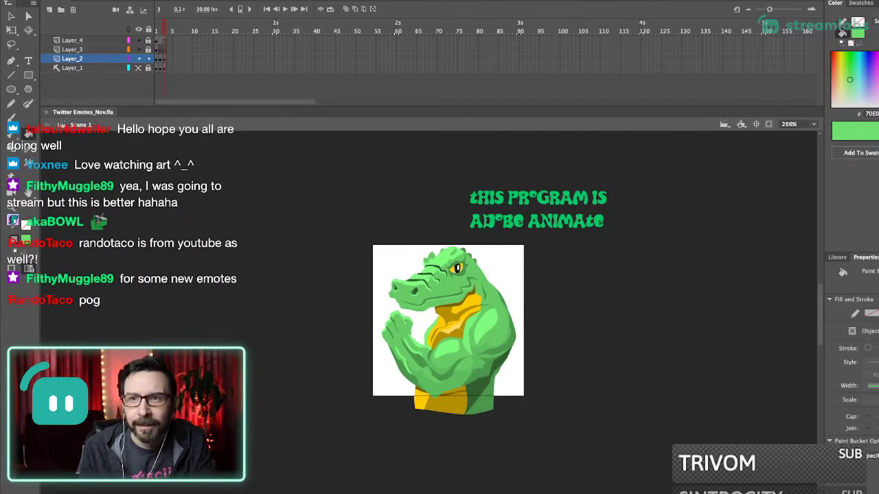
pyautogui.moveTo(449, 320); pyautogui.dragTo(463, 321)
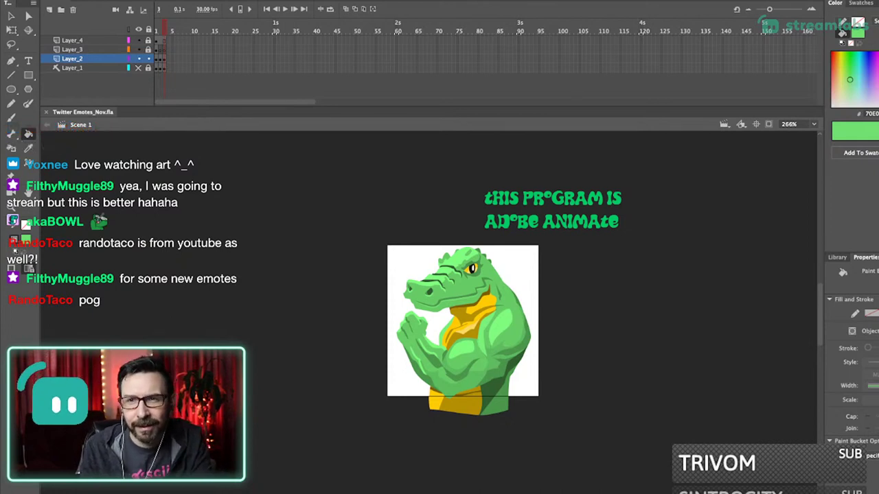
pyautogui.moveTo(462, 321)
pyautogui.mouseDown()
pyautogui.moveTo(486, 315)
pyautogui.moveTo(462, 332)
pyautogui.mouseUp()
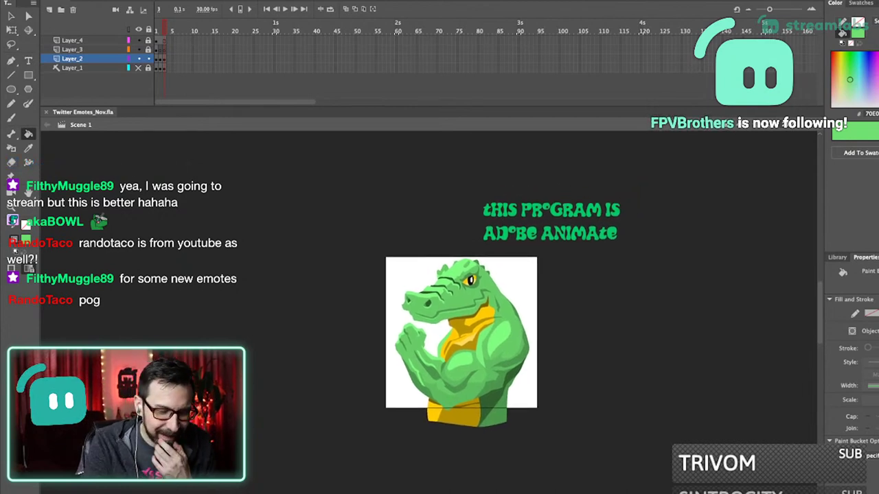
# - Duplicate the crocodile's frame 3 artwork from Layer_2 onto Layer_3 and unlock Layer_2 for editing
pyautogui.click(165, 59)
pyautogui.moveTo(164, 59); pyautogui.dragTo(164, 50)
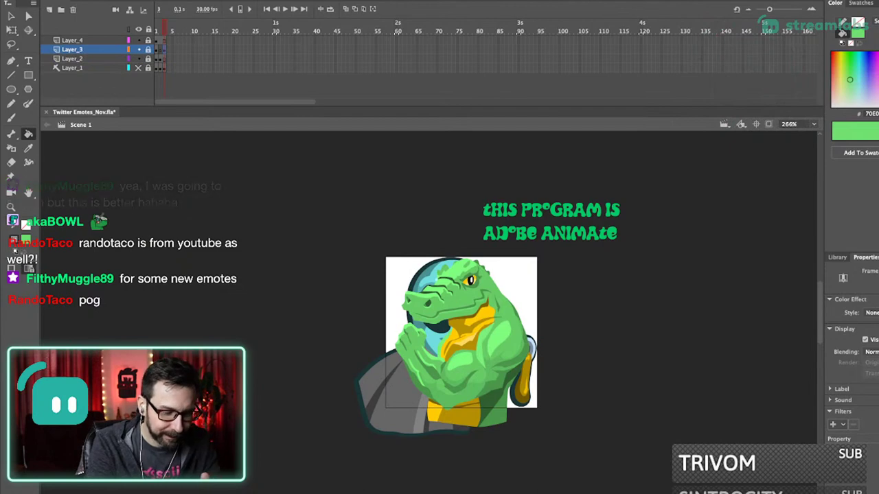
pyautogui.click(161, 59)
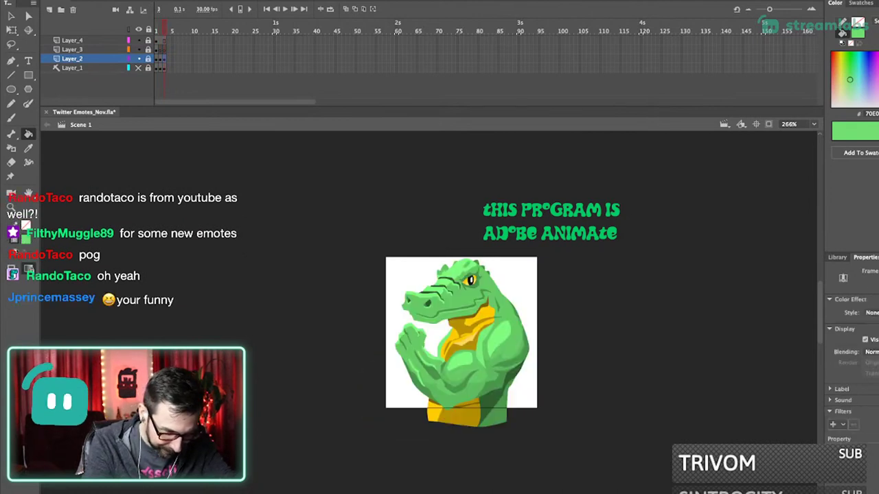
pyautogui.click(164, 49)
pyautogui.click(149, 59)
pyautogui.click(168, 59)
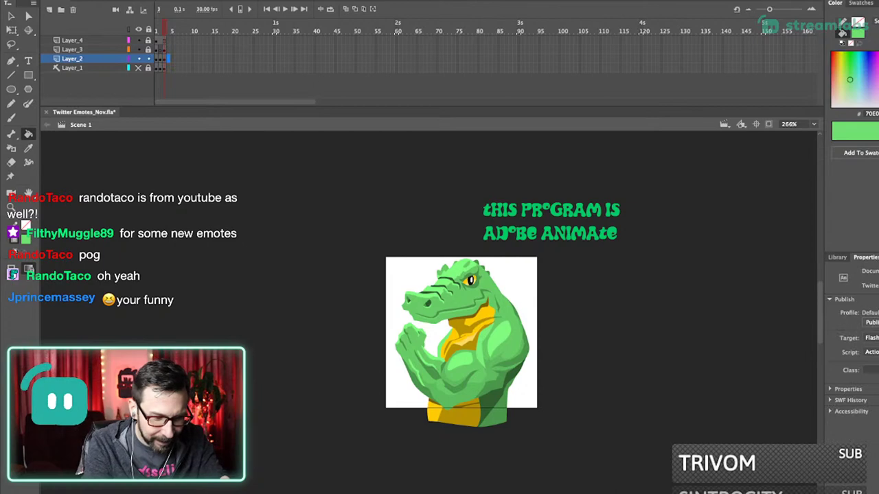
# - Select all artwork on Layer_2, add a thick red outline around the crocodile with the Ink Bottle tool, and reduce its stroke width
pyautogui.moveTo(391, 212); pyautogui.dragTo(484, 396)
pyautogui.press('super+a')
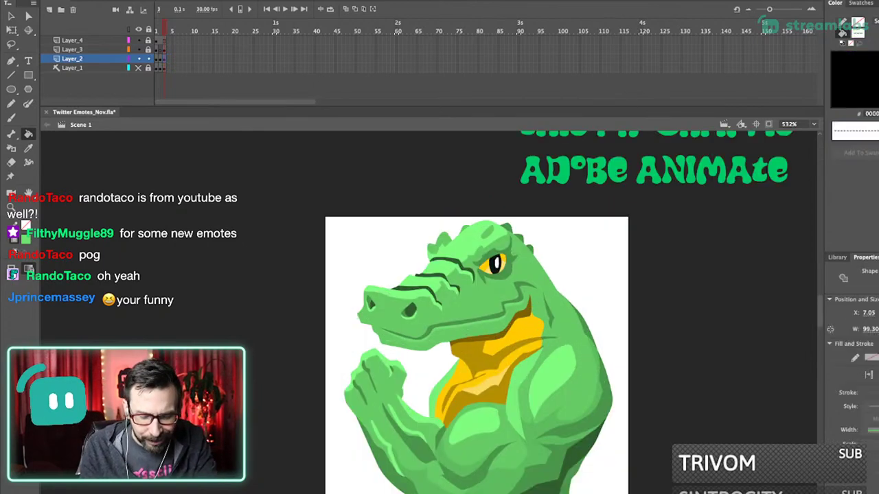
pyautogui.scroll(-1, 478, 343)
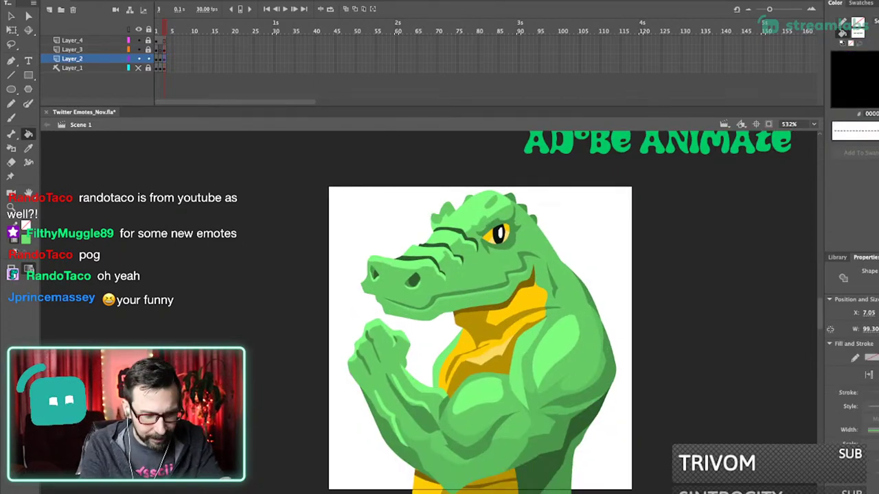
pyautogui.scroll(-2, 478, 309)
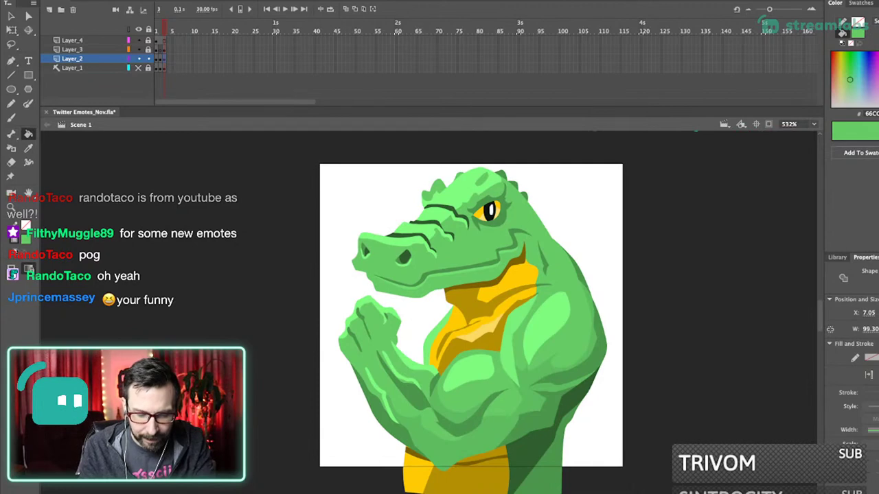
pyautogui.press('s')
pyautogui.scroll(-2, 479, 309)
pyautogui.press('super+a')
pyautogui.moveTo(868, 393); pyautogui.dragTo(869, 392)
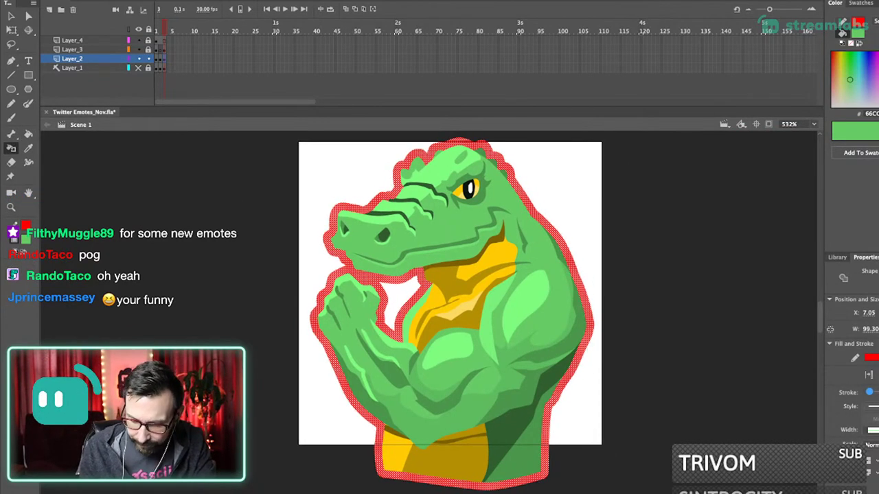
pyautogui.moveTo(869, 392); pyautogui.dragTo(869, 393)
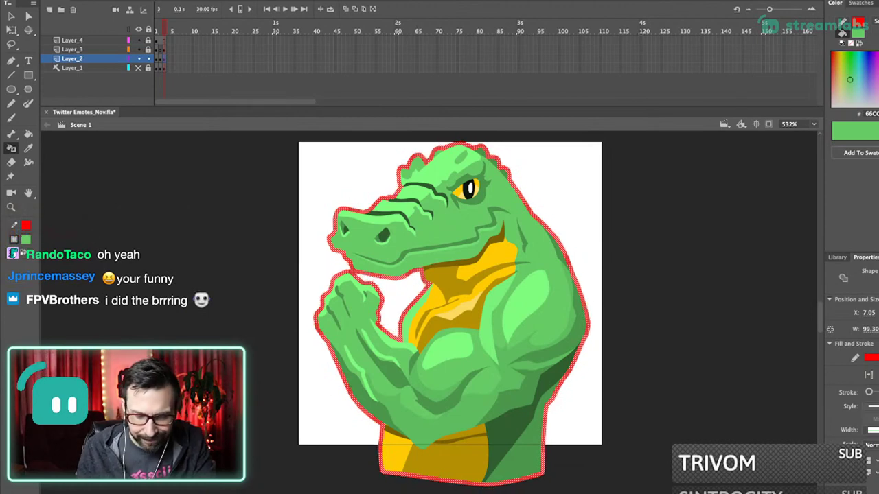
# - Recolour the outline with the sampled body green, darken it to a dark green, and check the emote at 100%
pyautogui.click(550, 274)
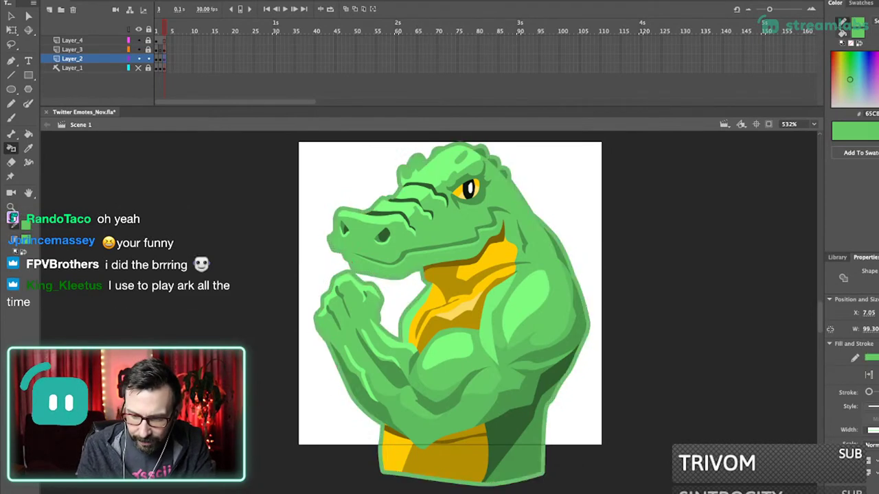
pyautogui.moveTo(878, 62); pyautogui.dragTo(878, 84)
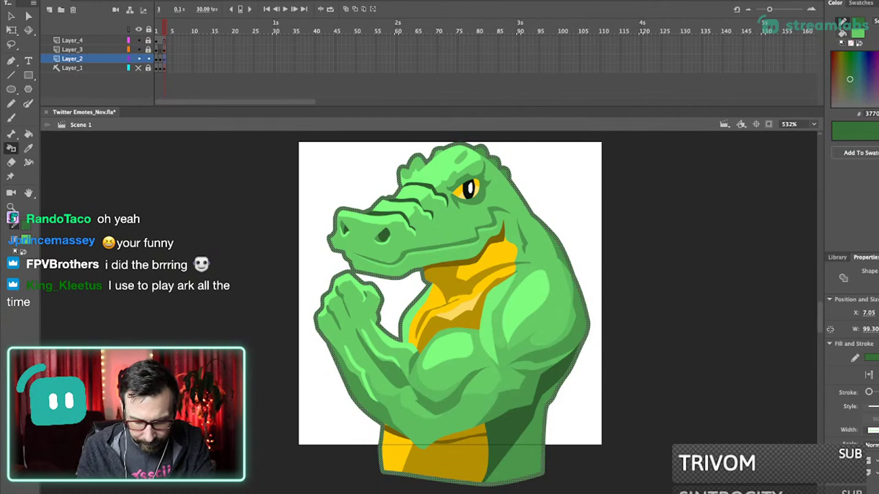
pyautogui.press('Escape')
pyautogui.press('super+3')
pyautogui.press('super+1')
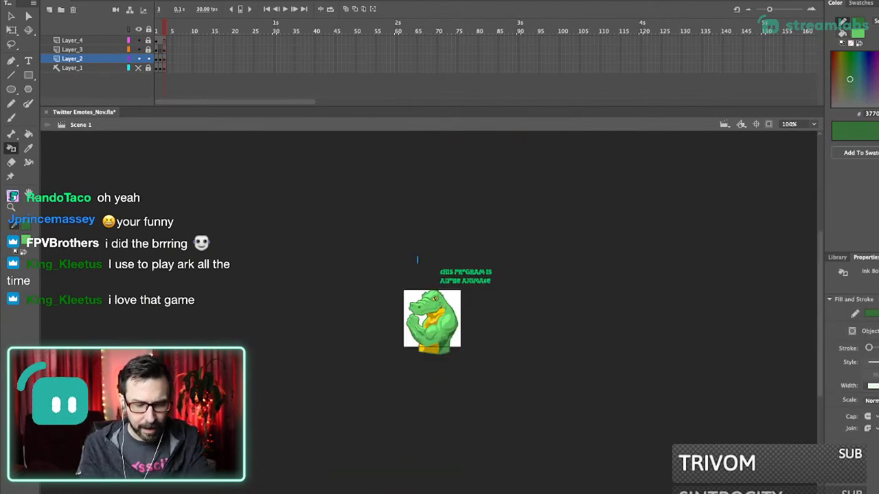
# - Adjust the outline to a very dark green, widen it slightly, and check the deselected emote at reduced size
pyautogui.scroll(5, 443, 310)
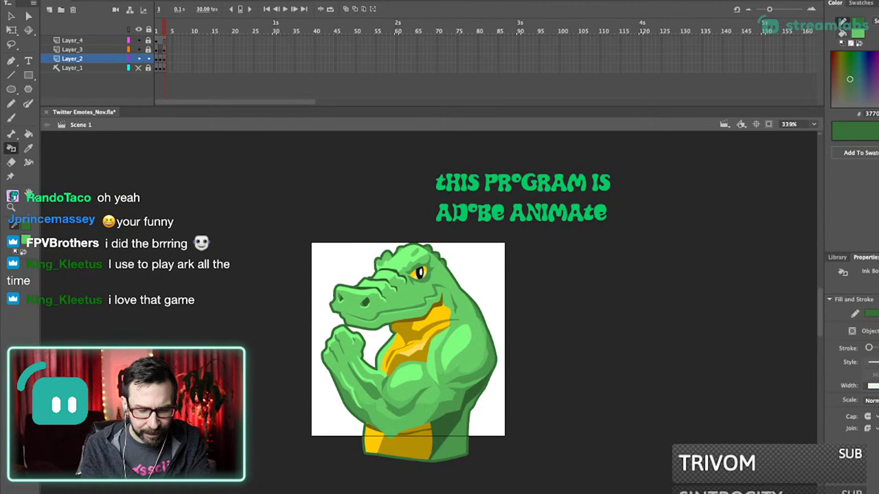
pyautogui.scroll(5, 418, 276)
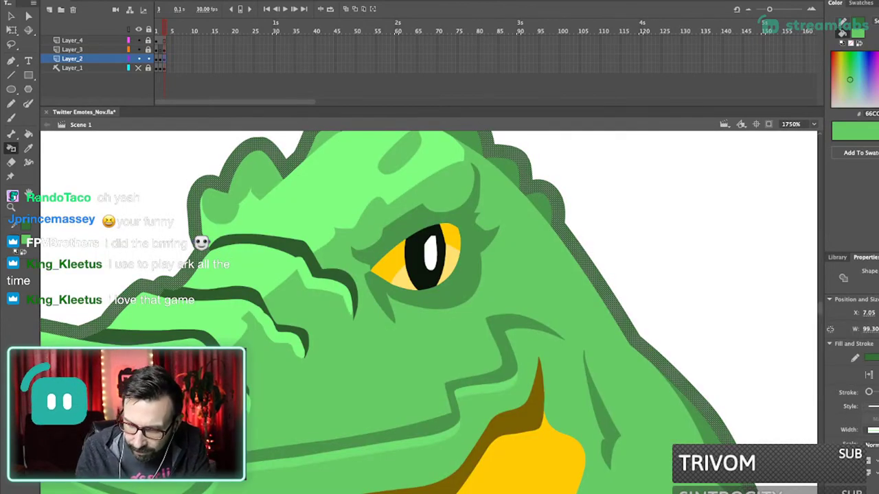
pyautogui.hotkey('ctrl', '1')
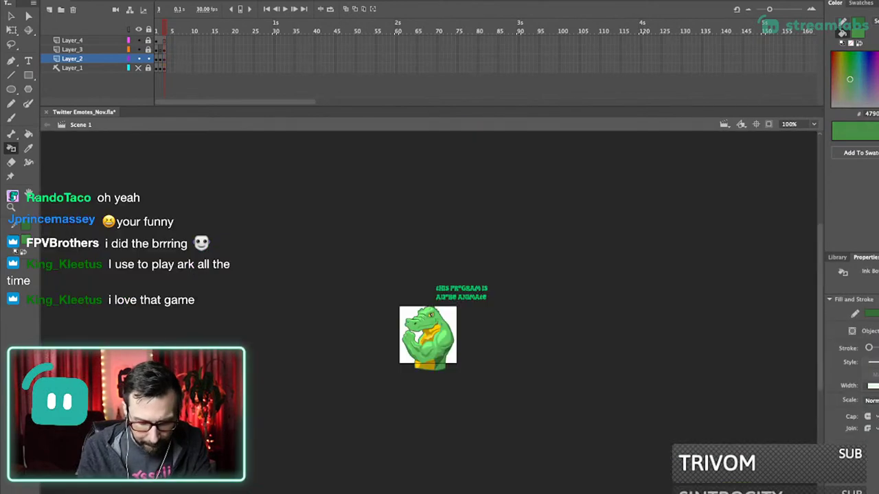
pyautogui.scroll(4, 447, 353)
pyautogui.click(446, 353)
pyautogui.scroll(3, 375, 264)
pyautogui.scroll(-1, 392, 309)
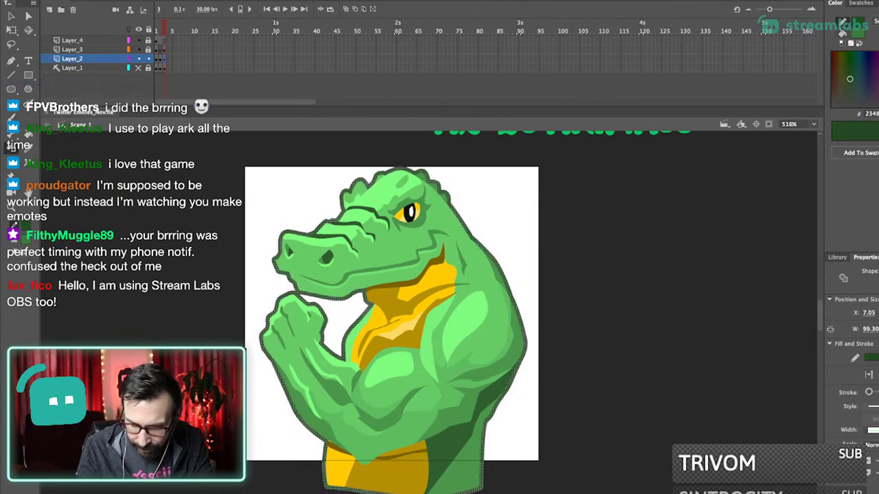
pyautogui.press('Return')
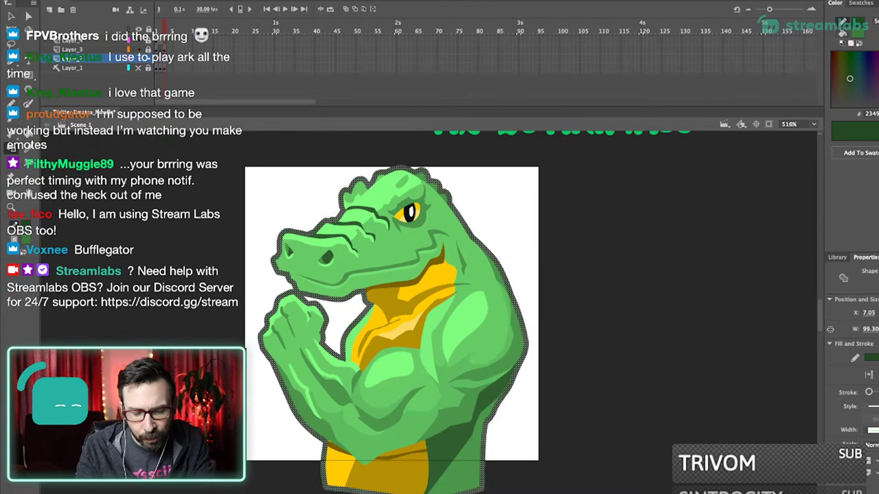
pyautogui.hotkey('ctrl', 'shift', 'a')
pyautogui.hotkey('ctrl', '1')
pyautogui.hotkey('ctrl', '3')
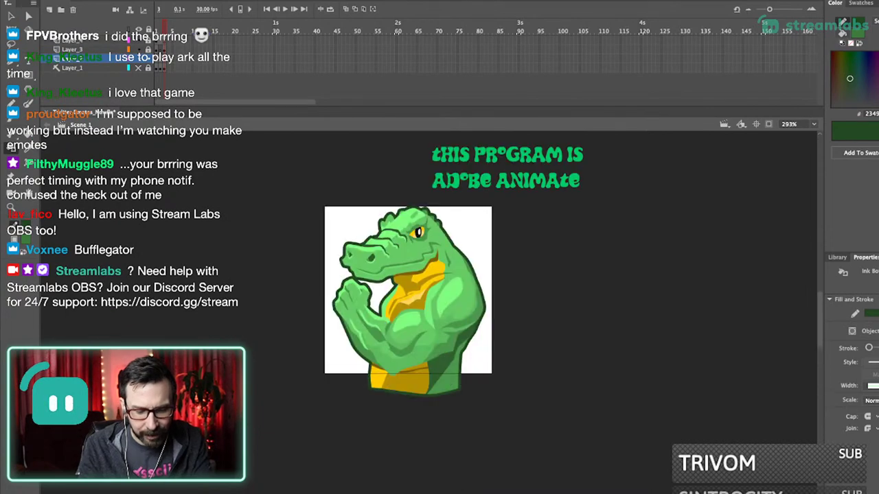
# - Select all the crocodile artwork on Layer_3 and on Layer_2 and nudge it slightly down on the canvas
pyautogui.hotkey('ctrl', 'z')
pyautogui.hotkey('ctrl', 'shift', 'a')
pyautogui.hotkey('ctrl', 'a')
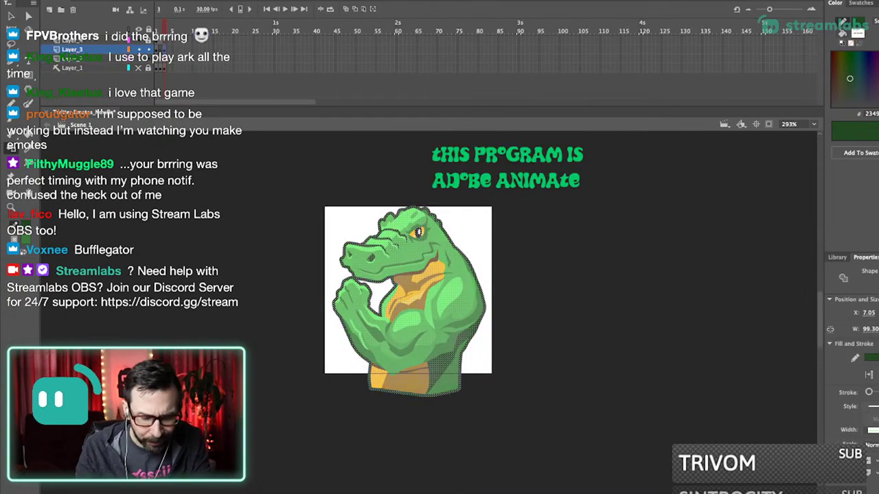
pyautogui.press('Down')
pyautogui.press('Down')
pyautogui.press('Down')
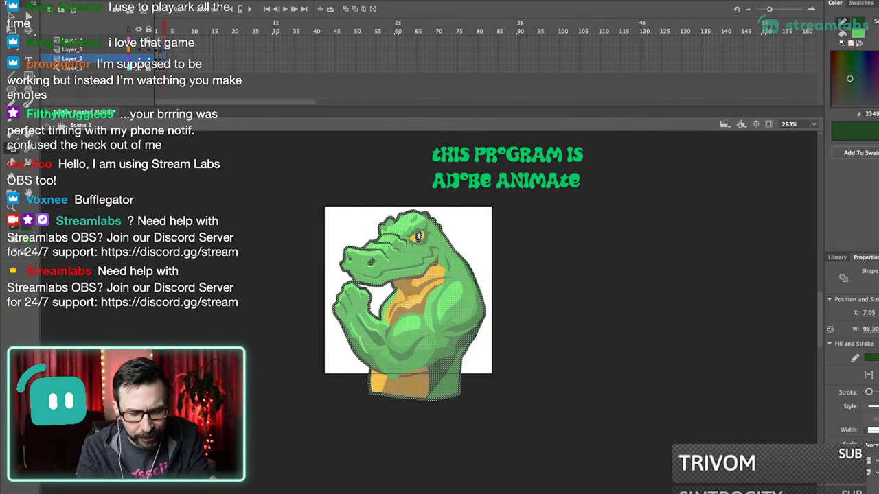
# - Widen the dark green outline around the crocodile on Layer_2 and deselect the artwork
pyautogui.hotkey('ctrl', 'z')
pyautogui.hotkey('ctrl', 'z')
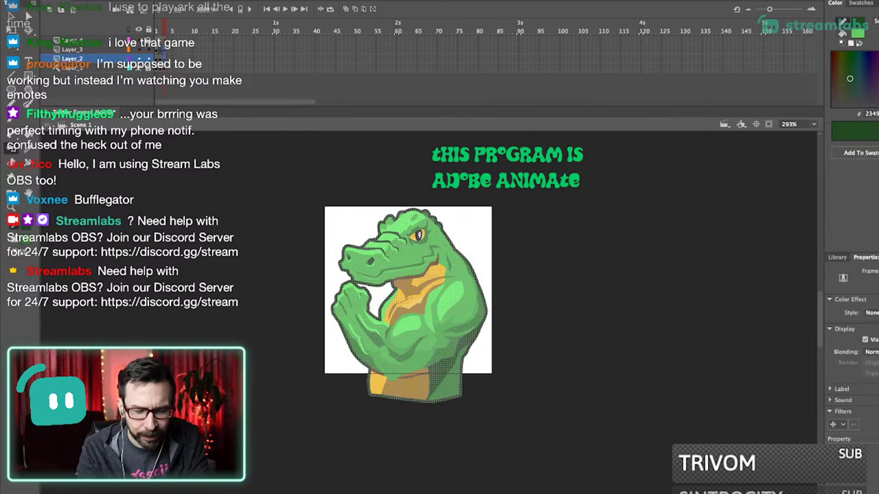
pyautogui.hotkey('ctrl', 'z')
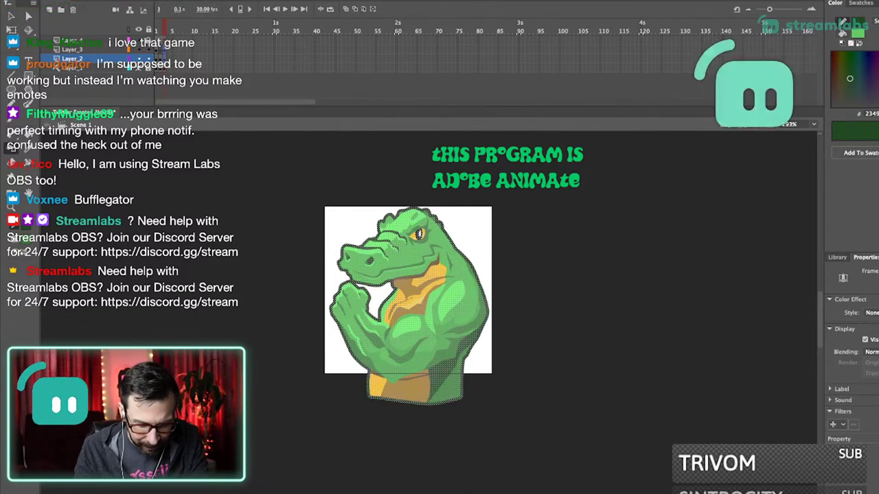
pyautogui.press('Escape')
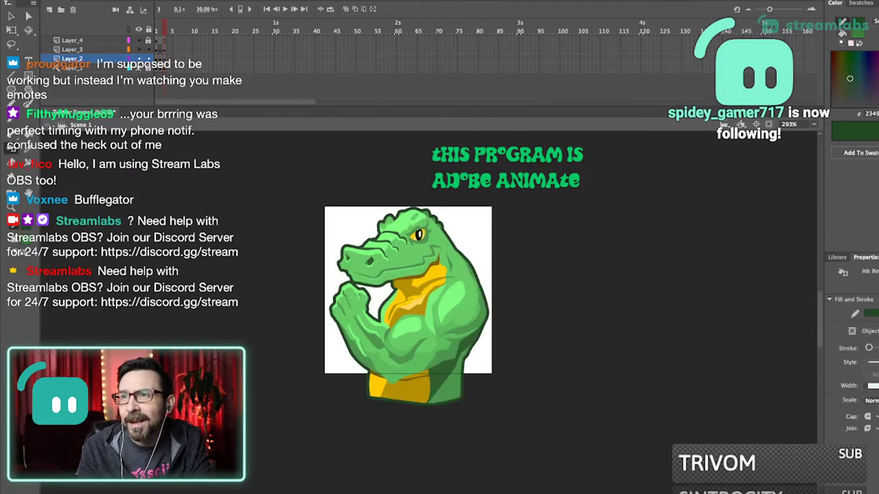
# - On Layer_3, draw a curved pencil guide line along the back of the crocodile's head and neck
pyautogui.moveTo(409, 306); pyautogui.dragTo(400, 315)
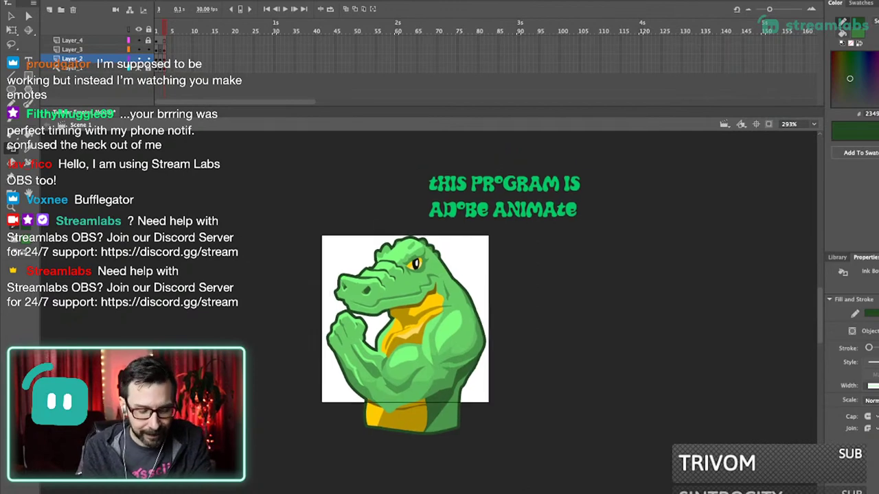
pyautogui.moveTo(423, 228); pyautogui.dragTo(487, 359)
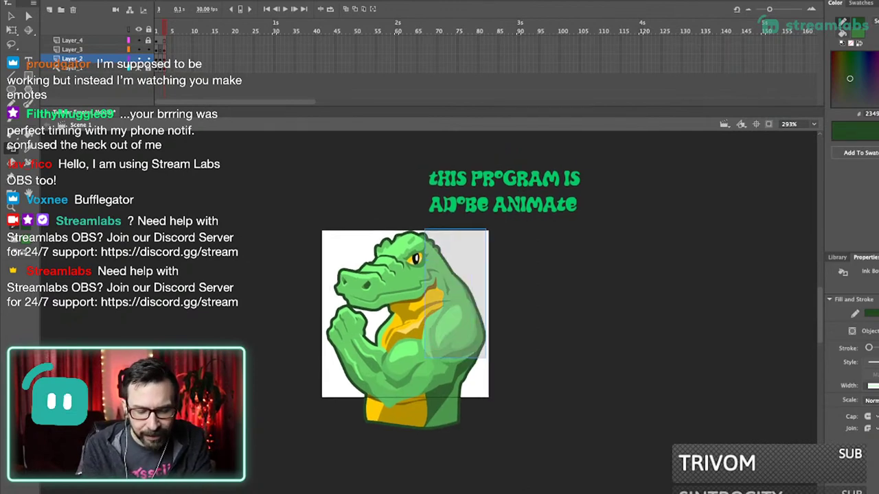
pyautogui.click(73, 49)
pyautogui.moveTo(301, 315); pyautogui.dragTo(328, 315)
pyautogui.press('b')
pyautogui.press('y')
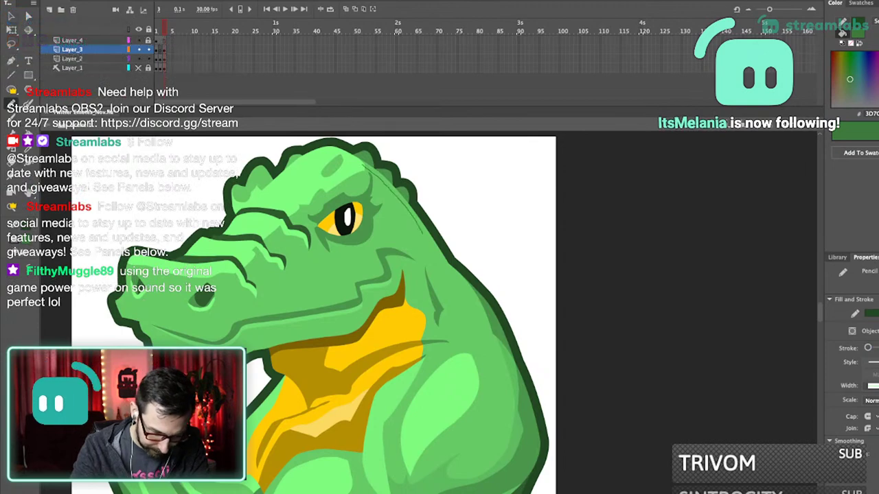
# - Fill the narrow strip behind the head and neck with the light green highlight and delete the pencil guide line
pyautogui.press('k')
pyautogui.click(415, 208)
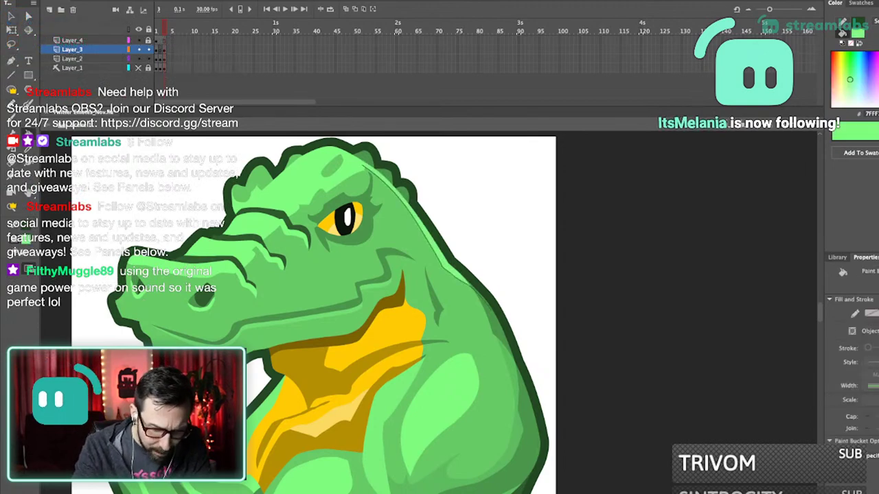
pyautogui.keyDown('super'); pyautogui.doubleClick(413, 215); pyautogui.keyUp('super')
pyautogui.press('Delete')
pyautogui.scroll(-5, 459, 307)
pyautogui.scroll(-1, 459, 307)
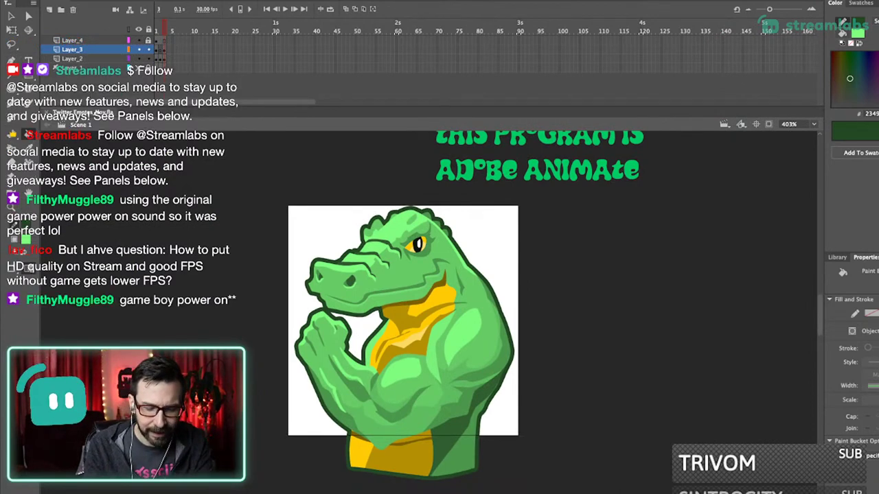
pyautogui.moveTo(439, 313); pyautogui.dragTo(456, 304)
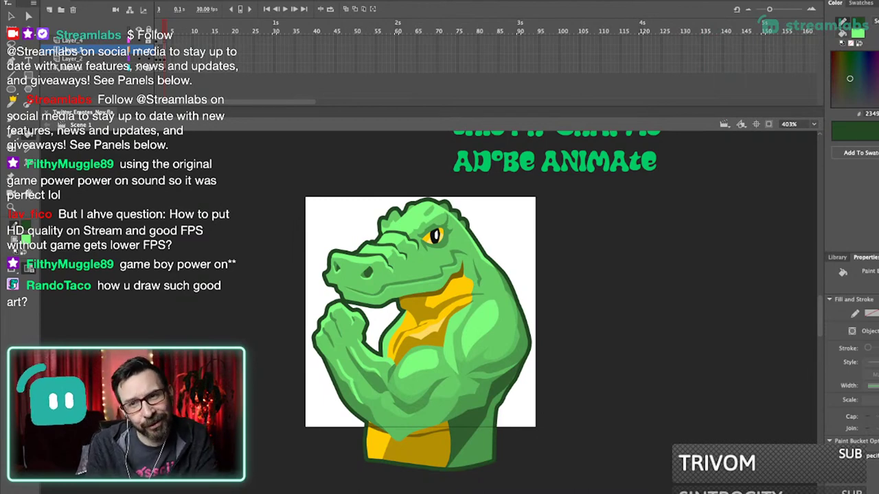
pyautogui.moveTo(421, 313); pyautogui.dragTo(422, 319)
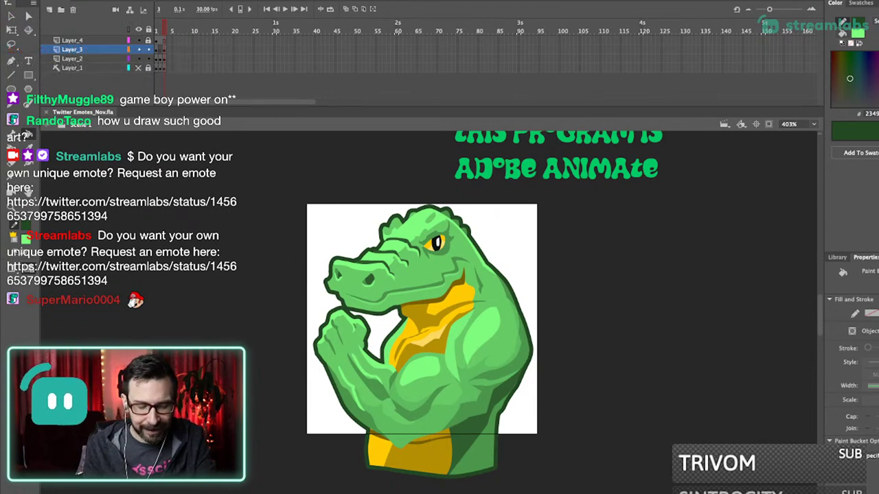
pyautogui.moveTo(372, 341); pyautogui.dragTo(340, 363)
pyautogui.scroll(2, 339, 363)
pyautogui.scroll(-2, 339, 364)
pyautogui.press('super+4')
pyautogui.press('super+3')
pyautogui.press('super+1')
pyautogui.press('super+2')
pyautogui.press('super+3')
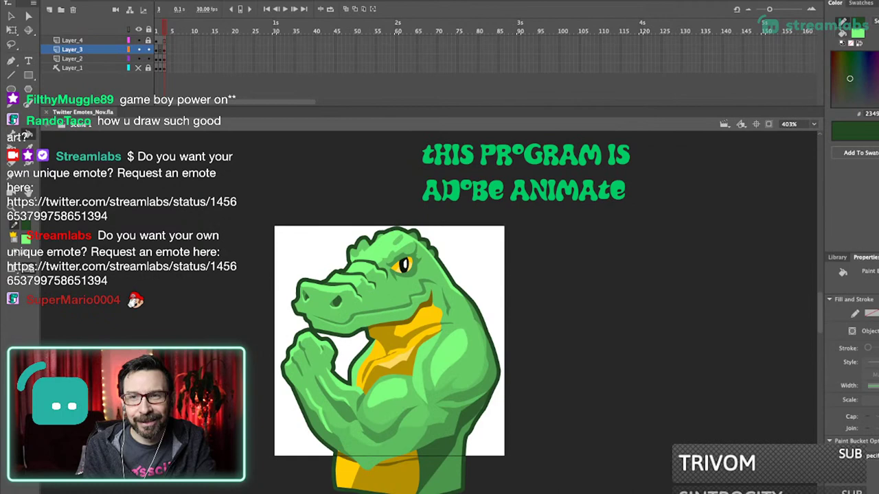
pyautogui.moveTo(390, 341); pyautogui.dragTo(409, 334)
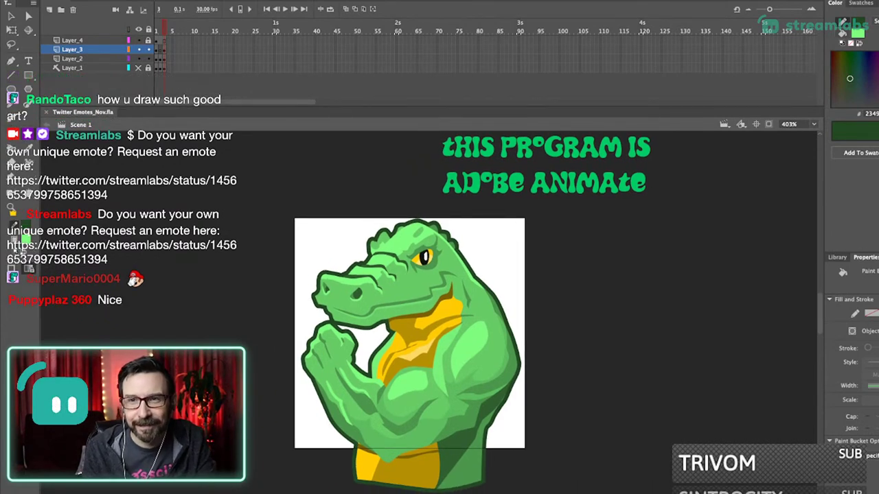
pyautogui.moveTo(410, 334); pyautogui.dragTo(445, 316)
pyautogui.scroll(2, 428, 405)
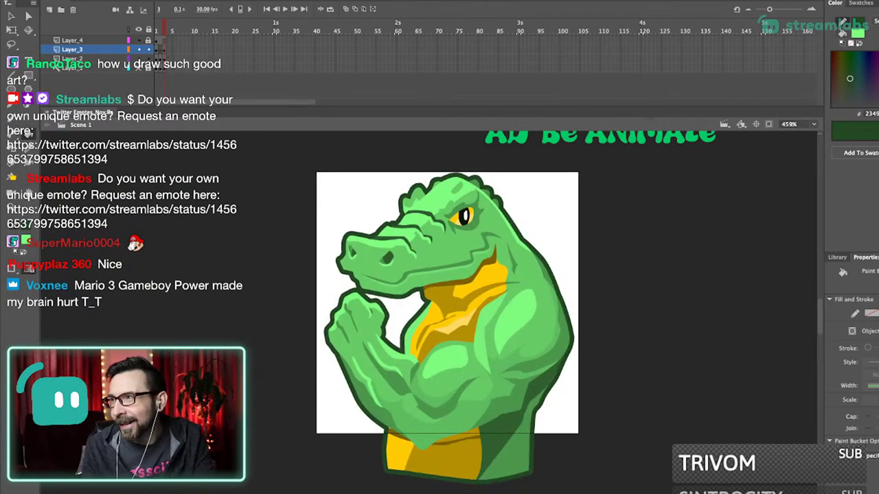
pyautogui.moveTo(445, 316); pyautogui.dragTo(437, 329)
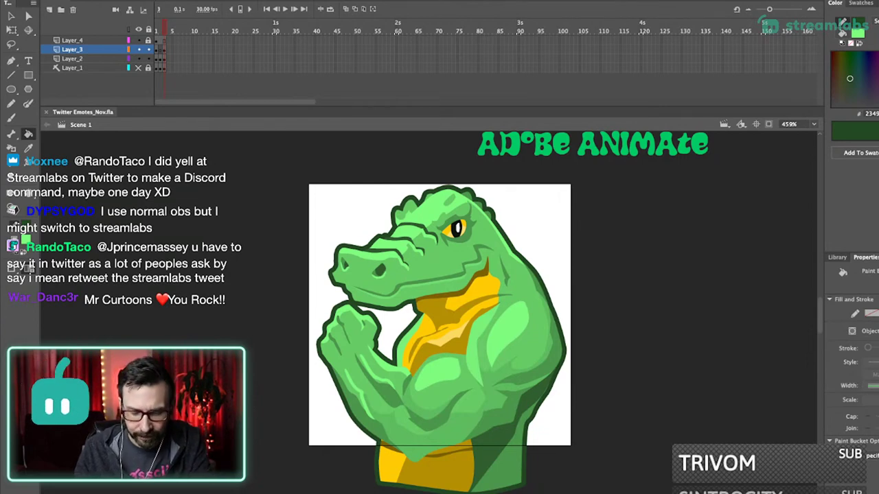
pyautogui.scroll(-1, 440, 313)
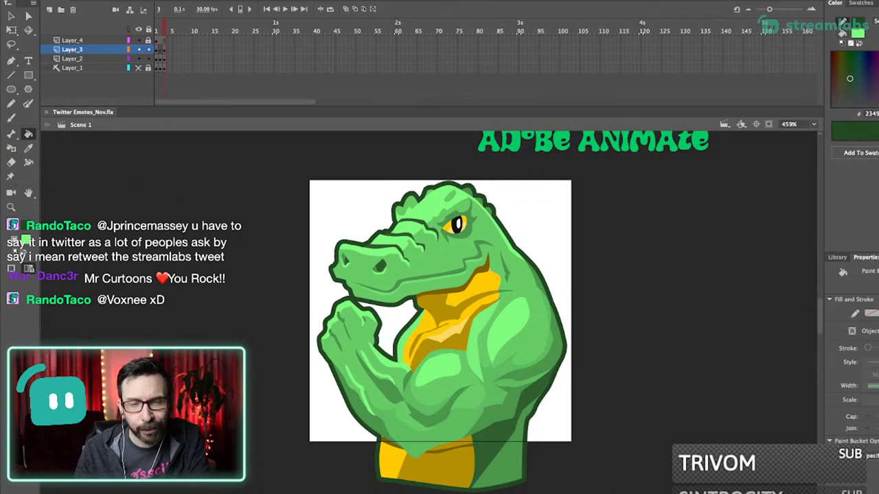
pyautogui.moveTo(440, 309); pyautogui.dragTo(446, 309)
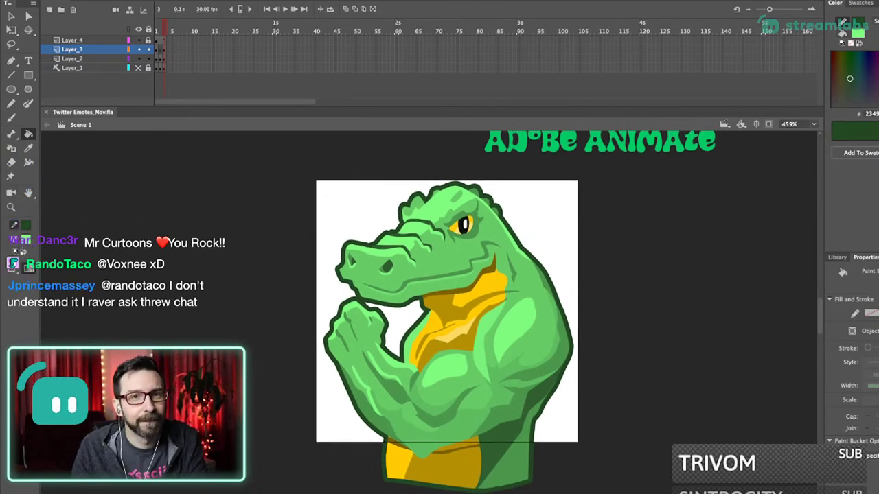
pyautogui.hscroll(1, 443, 309)
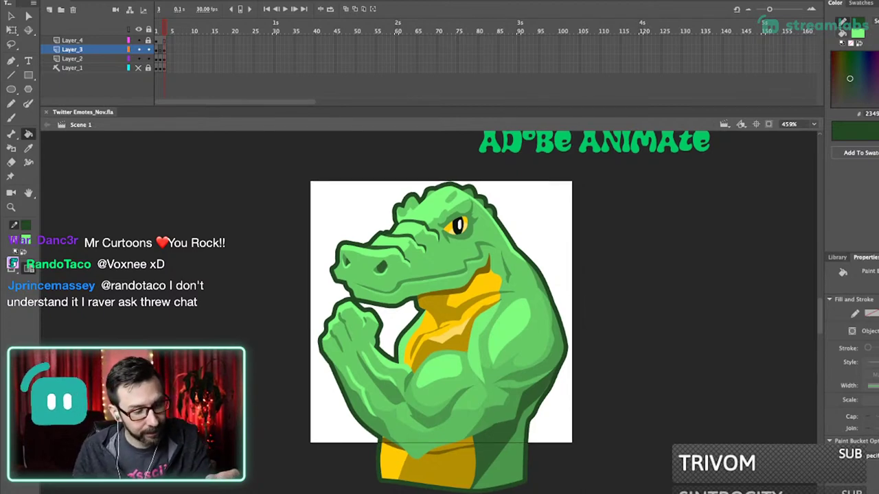
# - Lock the crocodile layers, insert blank keyframes at frame 4 on Layer_1 to Layer_3, and unlock Layer_2 for drawing
pyautogui.click(149, 50)
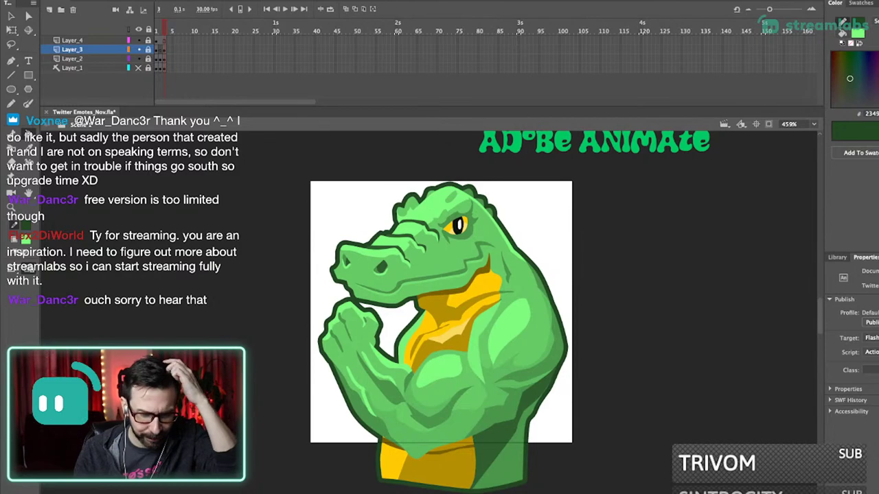
pyautogui.moveTo(168, 50); pyautogui.dragTo(169, 68)
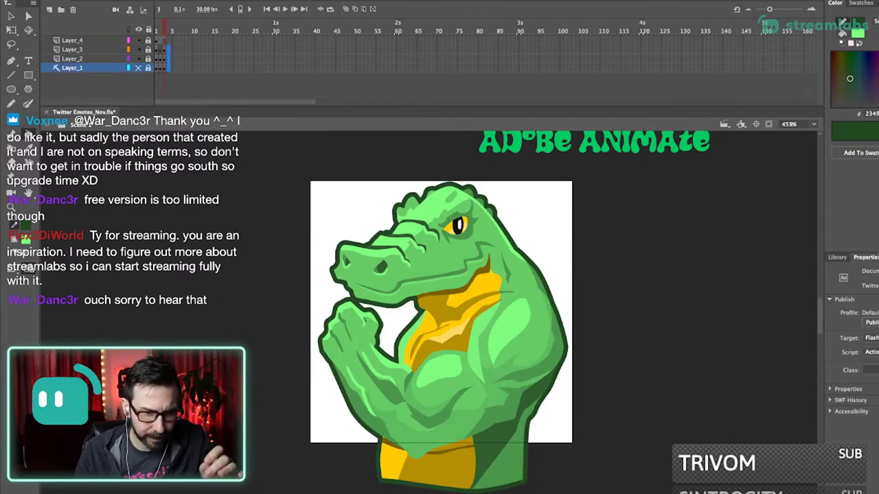
pyautogui.hotkey('shift', 'F5')
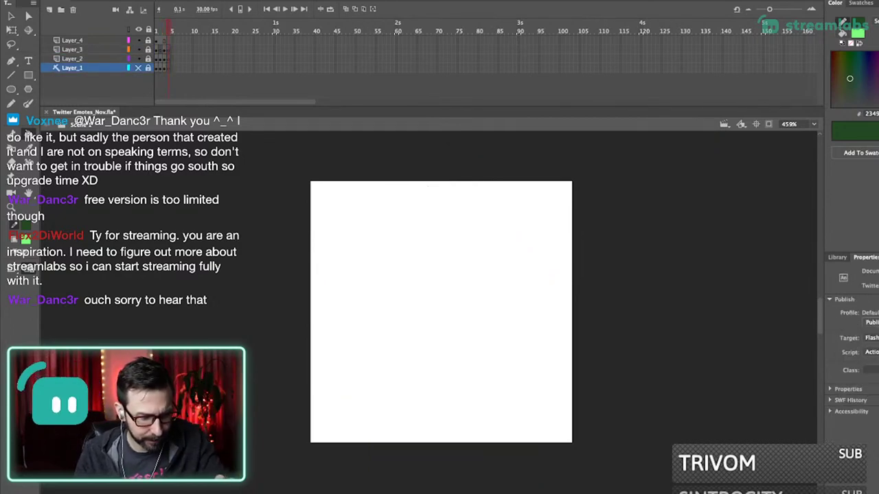
pyautogui.click(72, 59)
pyautogui.press('k')
pyautogui.moveTo(251, 181); pyautogui.dragTo(555, 468)
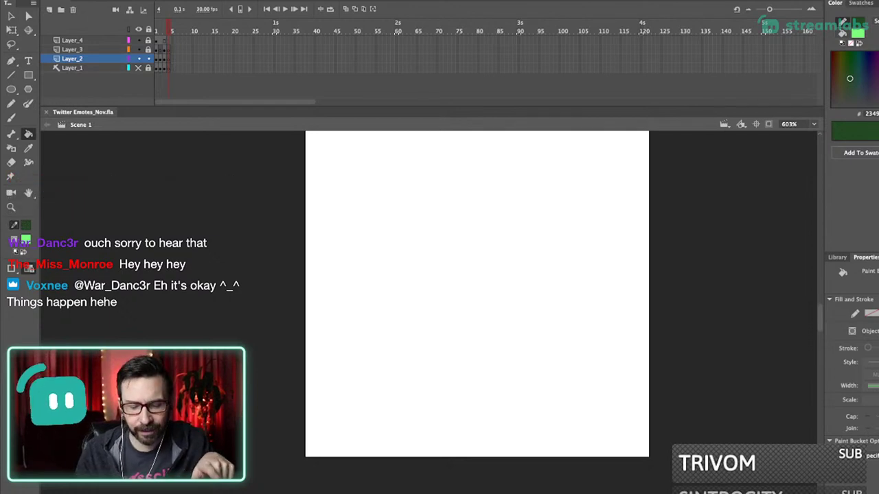
pyautogui.moveTo(478, 296); pyautogui.dragTo(429, 316)
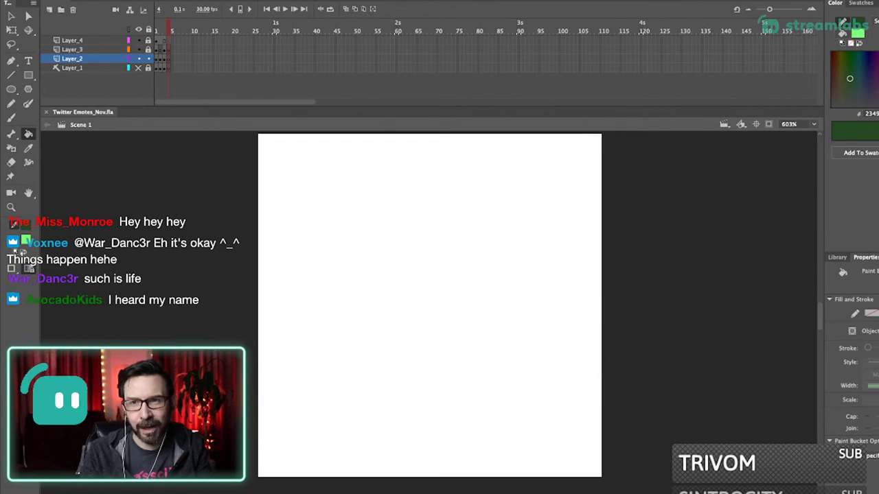
pyautogui.hscroll(-1, 430, 305)
pyautogui.scroll(-1, 429, 306)
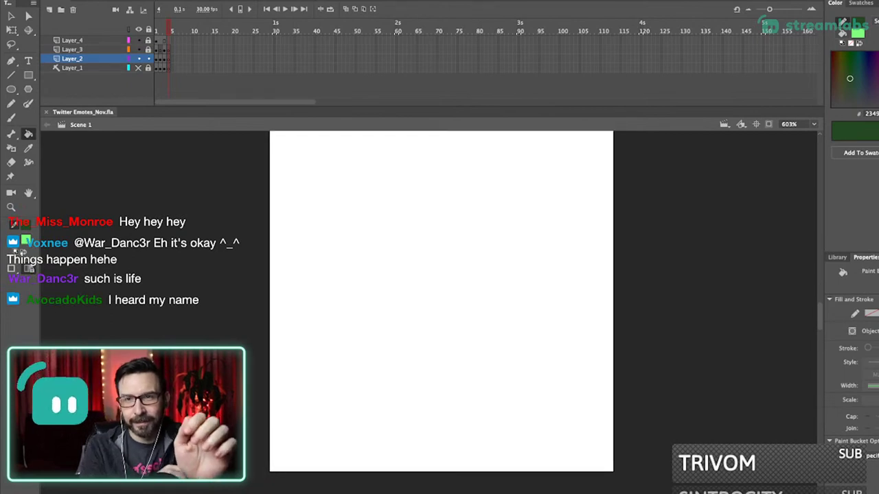
pyautogui.hscroll(-1, 441, 302)
pyautogui.scroll(-1, 441, 302)
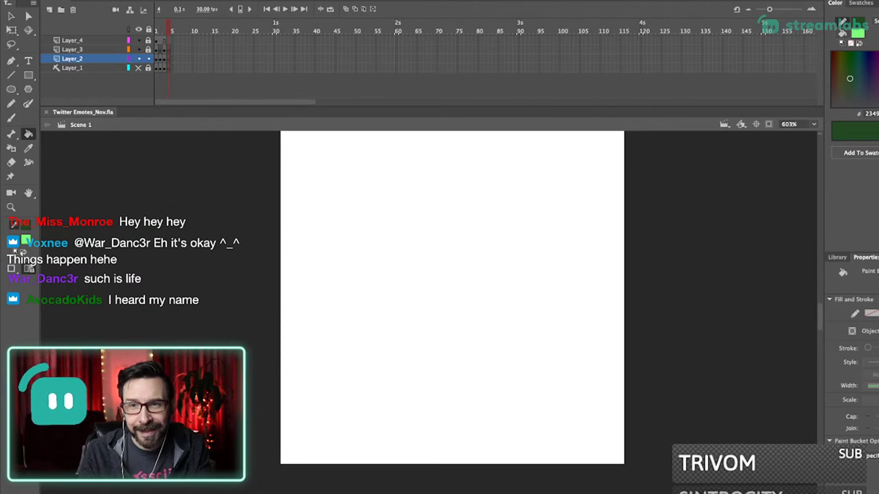
pyautogui.press('b')
pyautogui.moveTo(414, 218)
pyautogui.mouseDown()
pyautogui.moveTo(398, 290)
pyautogui.moveTo(401, 331)
pyautogui.mouseUp()
pyautogui.press('super+z')
pyautogui.moveTo(412, 289); pyautogui.dragTo(403, 327)
pyautogui.scroll(-4, 443, 309)
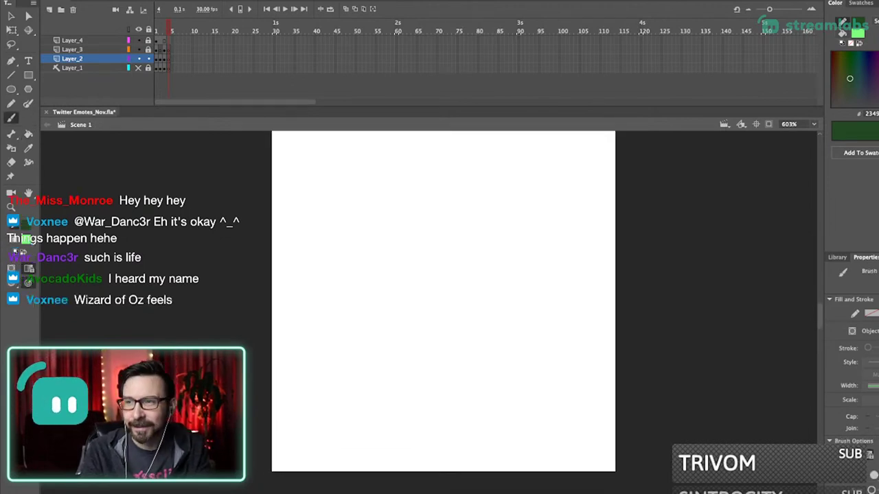
pyautogui.moveTo(439, 302); pyautogui.dragTo(429, 305)
pyautogui.moveTo(416, 193)
pyautogui.mouseDown()
pyautogui.moveTo(393, 213)
pyautogui.moveTo(388, 278)
pyautogui.mouseUp()
pyautogui.press('super+z')
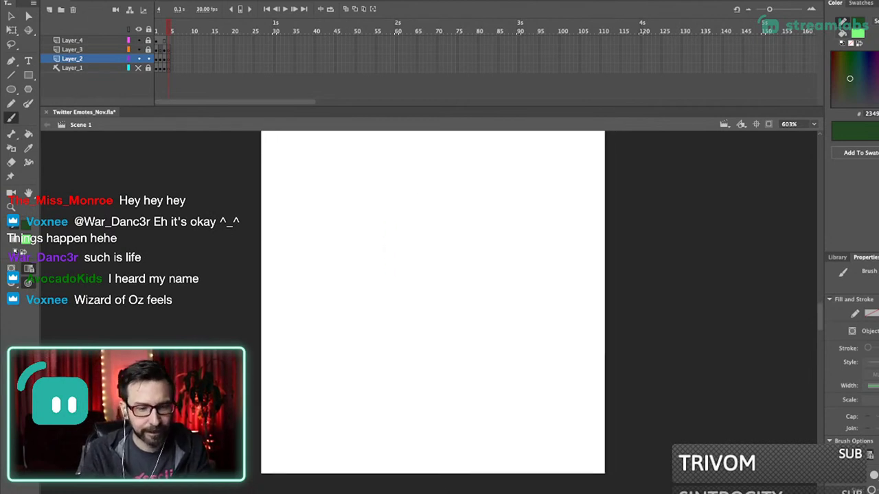
# - Set the brush fill to light blue and try a few rough strokes on the empty frame 4
pyautogui.click(858, 33)
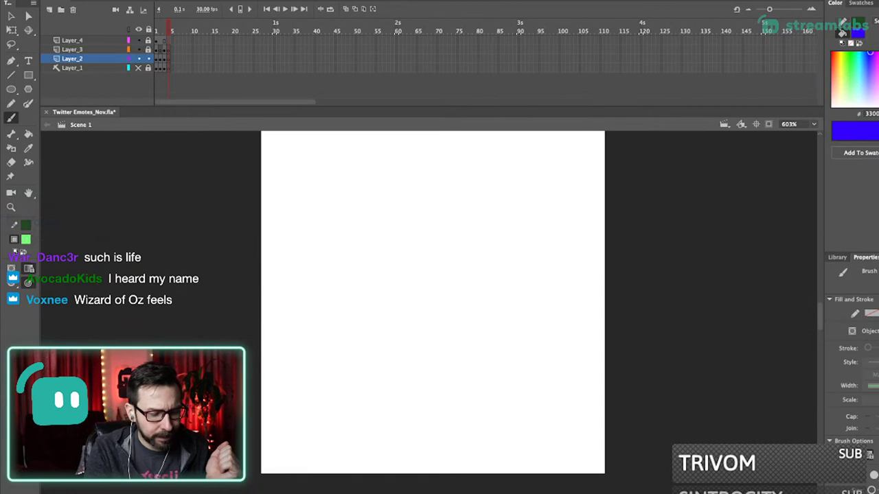
pyautogui.click(113, 269)
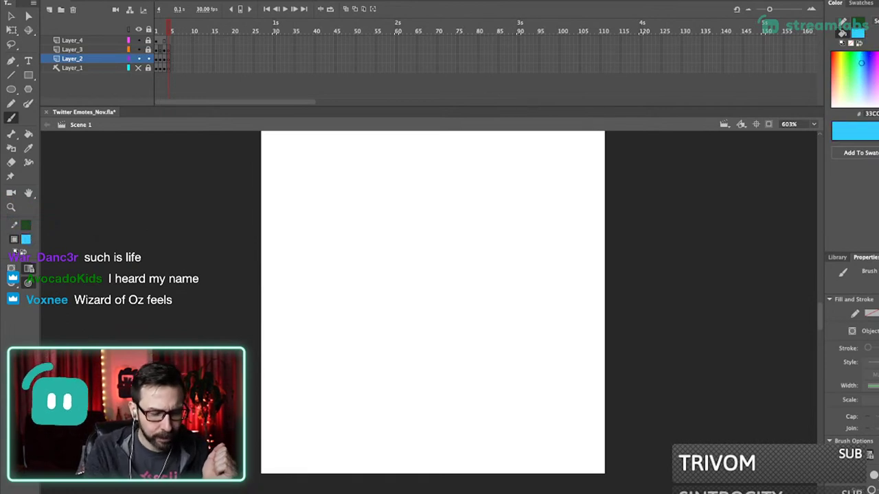
pyautogui.moveTo(378, 187); pyautogui.dragTo(354, 285)
pyautogui.press('super+z')
pyautogui.moveTo(432, 296); pyautogui.dragTo(425, 307)
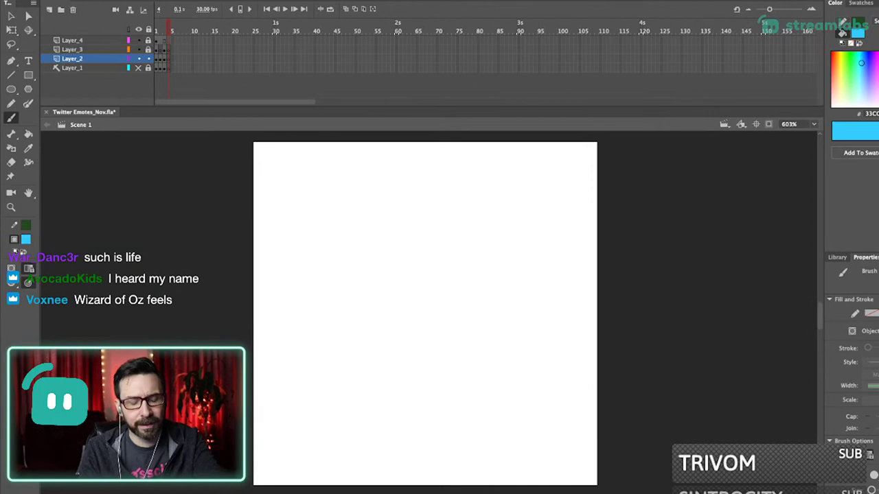
pyautogui.moveTo(398, 215)
pyautogui.mouseDown()
pyautogui.moveTo(342, 218)
pyautogui.moveTo(319, 273)
pyautogui.mouseUp()
pyautogui.hotkey('ctrl', 'z')
pyautogui.scroll(-1, 426, 309)
pyautogui.moveTo(428, 309); pyautogui.dragTo(418, 315)
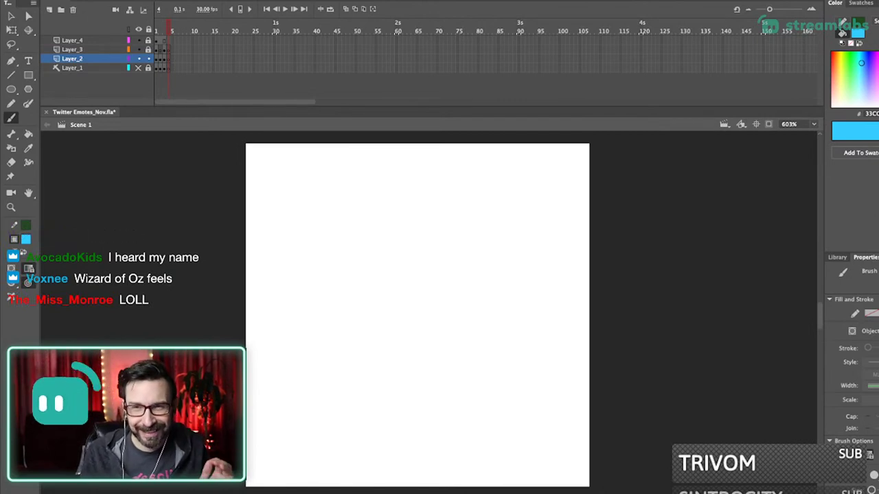
pyautogui.moveTo(413, 211); pyautogui.dragTo(338, 220)
pyautogui.press('super+z')
pyautogui.moveTo(338, 221); pyautogui.dragTo(433, 211)
pyautogui.moveTo(420, 209)
pyautogui.mouseDown()
pyautogui.moveTo(446, 210)
pyautogui.moveTo(455, 227)
pyautogui.mouseUp()
pyautogui.moveTo(362, 220)
pyautogui.mouseDown()
pyautogui.moveTo(439, 209)
pyautogui.moveTo(326, 231)
pyautogui.mouseUp()
pyautogui.moveTo(405, 275); pyautogui.dragTo(421, 267)
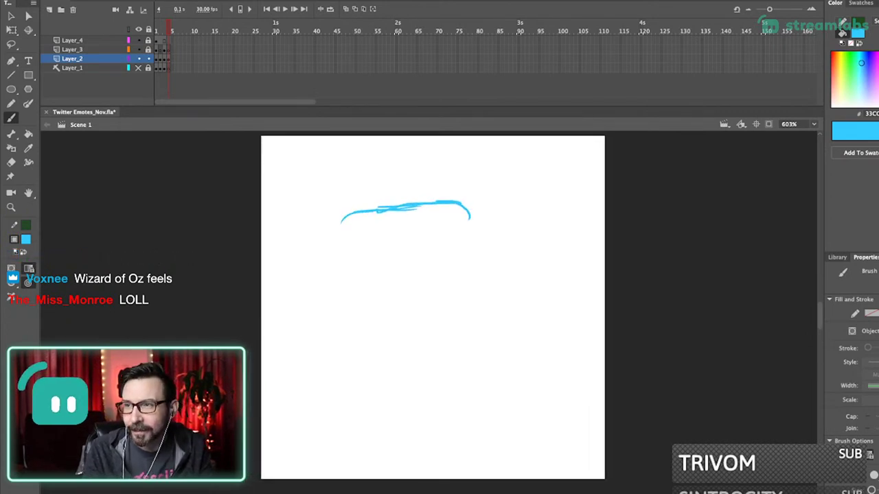
pyautogui.hotkey('ctrl', 'z')
pyautogui.hotkey('ctrl', 'z')
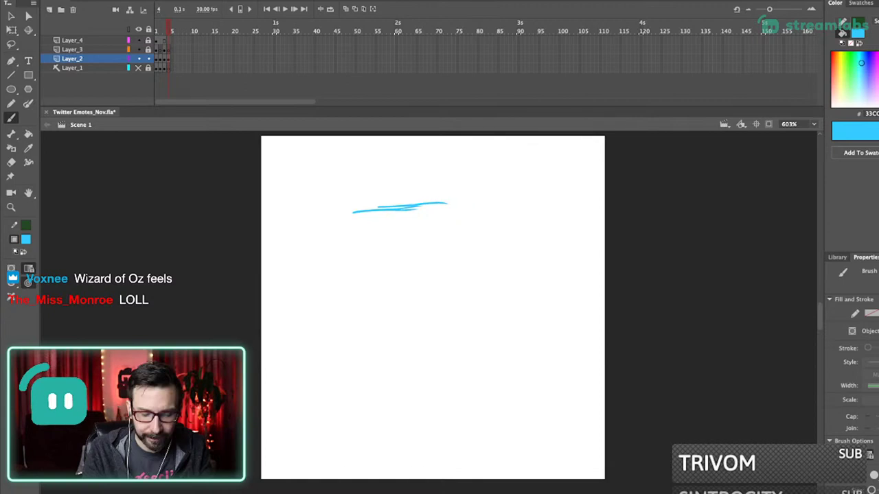
# - Sketch the arched top and both curved sides of a large rounded head on the canvas in light blue
pyautogui.moveTo(479, 186); pyautogui.dragTo(305, 311)
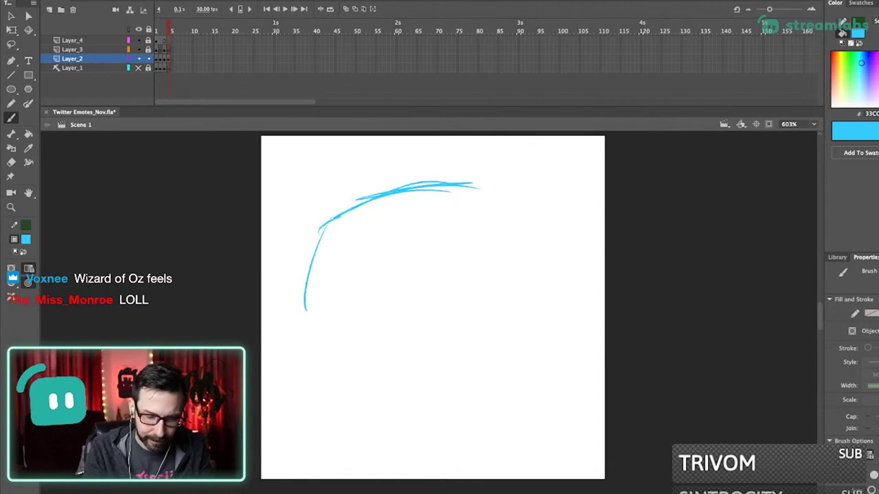
pyautogui.moveTo(337, 218); pyautogui.dragTo(458, 191)
pyautogui.moveTo(448, 186)
pyautogui.mouseDown()
pyautogui.moveTo(488, 189)
pyautogui.moveTo(524, 258)
pyautogui.mouseUp()
pyautogui.moveTo(492, 195); pyautogui.dragTo(532, 311)
pyautogui.moveTo(496, 202); pyautogui.dragTo(541, 340)
pyautogui.moveTo(419, 186); pyautogui.dragTo(500, 212)
pyautogui.moveTo(318, 224); pyautogui.dragTo(314, 371)
pyautogui.moveTo(311, 259); pyautogui.dragTo(307, 373)
pyautogui.moveTo(432, 307); pyautogui.dragTo(439, 306)
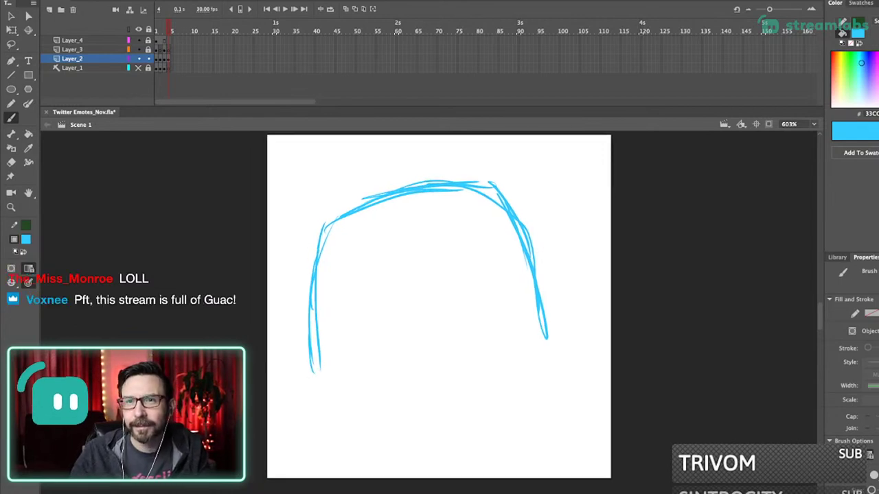
# - Close the head outline with a rounded chin line and reinforce its top edge with more strokes
pyautogui.moveTo(440, 306); pyautogui.dragTo(447, 309)
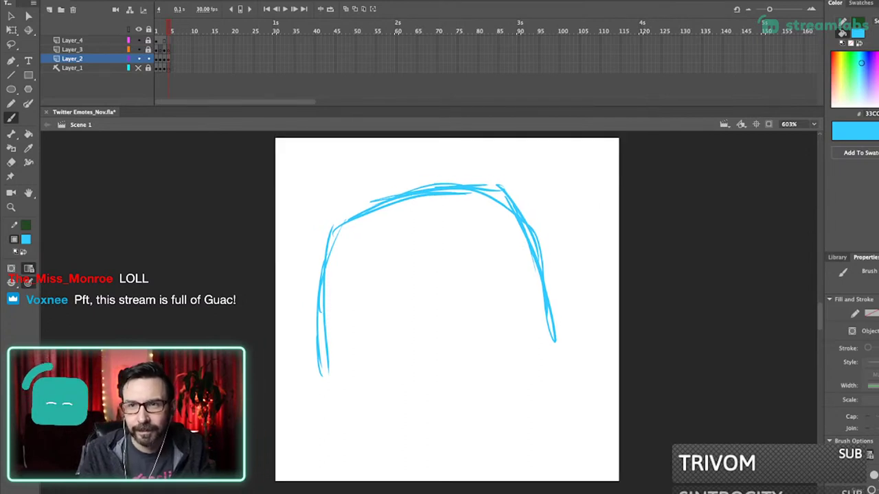
pyautogui.moveTo(331, 227)
pyautogui.mouseDown()
pyautogui.moveTo(323, 367)
pyautogui.moveTo(388, 410)
pyautogui.moveTo(428, 415)
pyautogui.moveTo(506, 402)
pyautogui.moveTo(539, 382)
pyautogui.moveTo(550, 316)
pyautogui.moveTo(527, 209)
pyautogui.moveTo(472, 187)
pyautogui.mouseUp()
pyautogui.moveTo(446, 309); pyautogui.dragTo(445, 318)
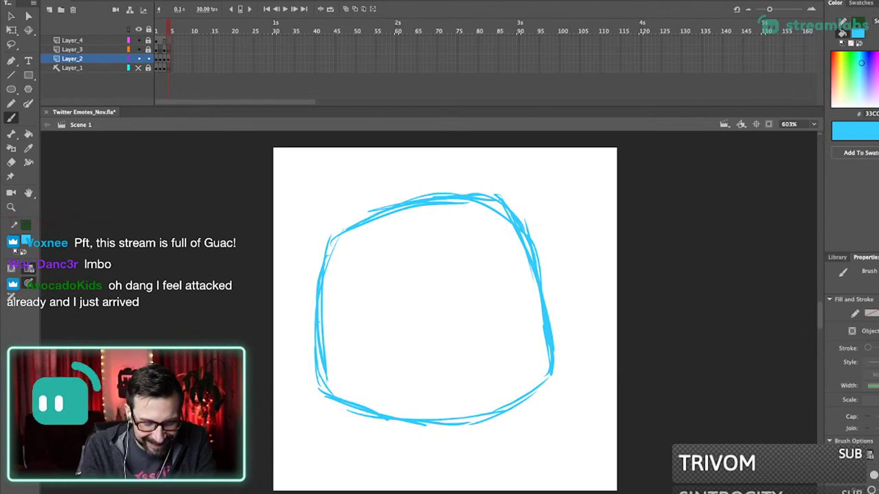
pyautogui.moveTo(355, 212); pyautogui.dragTo(491, 198)
pyautogui.moveTo(338, 224); pyautogui.dragTo(406, 200)
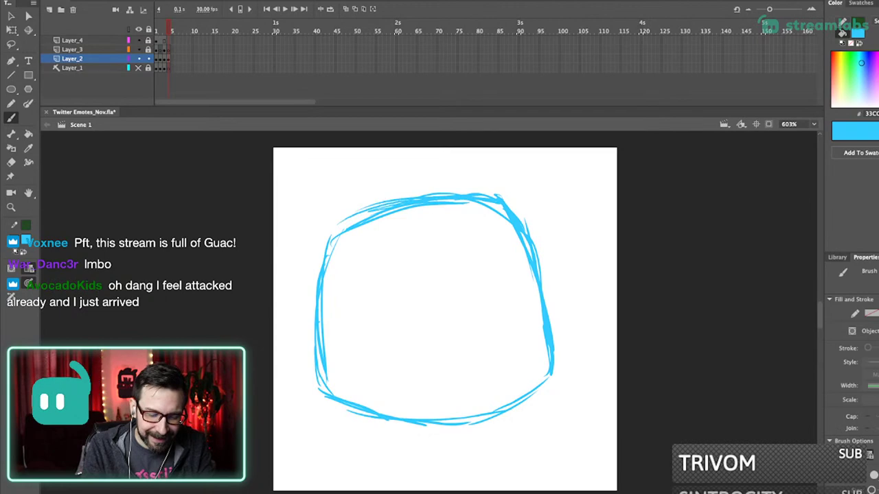
# - Sketch a rounded ear outline on the upper-right corner of the head
pyautogui.moveTo(480, 193); pyautogui.dragTo(520, 164)
pyautogui.moveTo(467, 274)
pyautogui.mouseDown()
pyautogui.moveTo(460, 282)
pyautogui.moveTo(470, 262)
pyautogui.moveTo(462, 276)
pyautogui.mouseUp()
pyautogui.moveTo(475, 187)
pyautogui.mouseDown()
pyautogui.moveTo(495, 168)
pyautogui.moveTo(524, 162)
pyautogui.mouseUp()
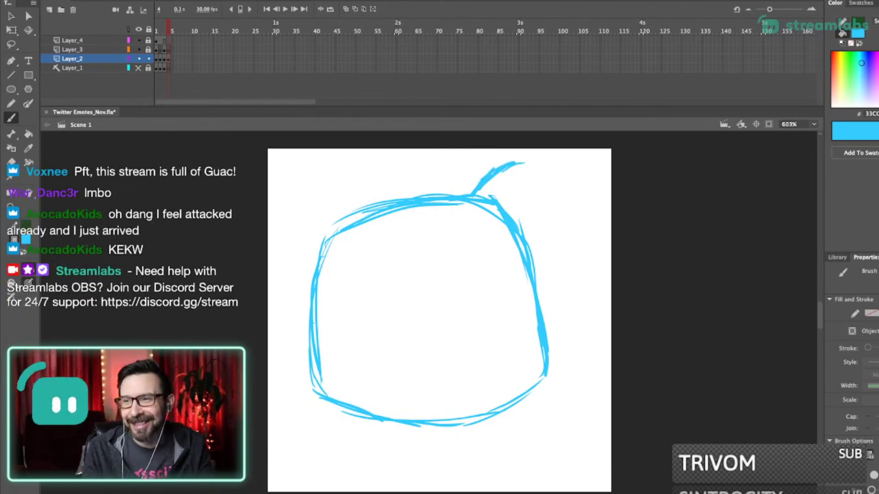
pyautogui.moveTo(524, 164)
pyautogui.mouseDown()
pyautogui.moveTo(554, 199)
pyautogui.moveTo(547, 254)
pyautogui.moveTo(536, 269)
pyautogui.mouseUp()
# - Add a short curved inner-ear line inside the right ear, redoing the stroke until it fits
pyautogui.moveTo(511, 219); pyautogui.dragTo(536, 173)
pyautogui.press('super+z')
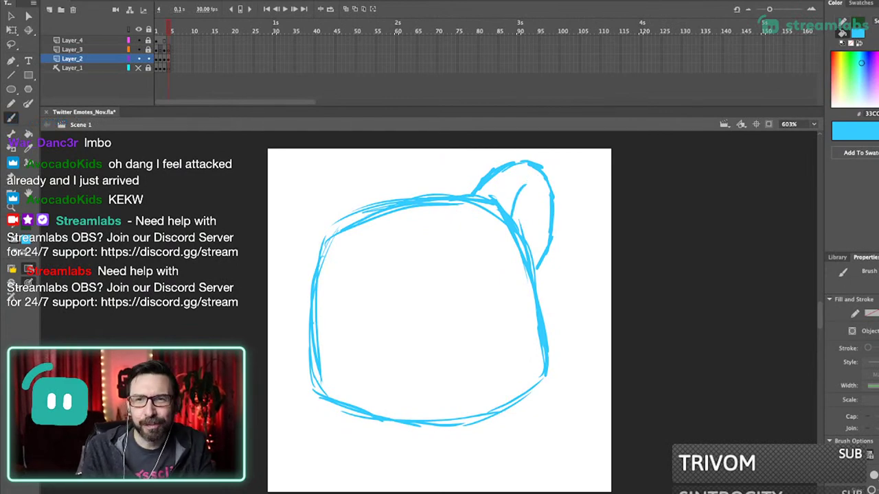
pyautogui.moveTo(514, 215); pyautogui.dragTo(536, 179)
pyautogui.press('super+z')
pyautogui.moveTo(512, 214); pyautogui.dragTo(533, 185)
pyautogui.moveTo(440, 296); pyautogui.dragTo(465, 303)
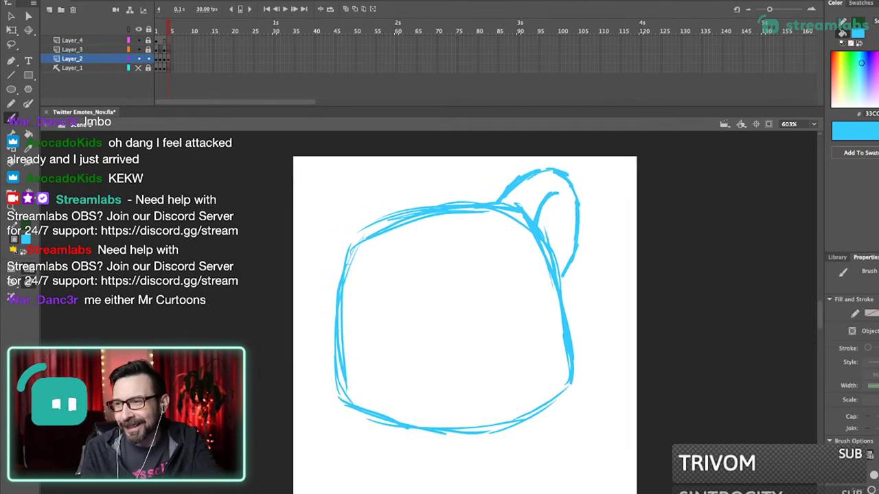
pyautogui.moveTo(548, 200); pyautogui.dragTo(550, 238)
pyautogui.hotkey('ctrl', 'z')
pyautogui.moveTo(467, 296); pyautogui.dragTo(478, 289)
pyautogui.scroll(2, 474, 309)
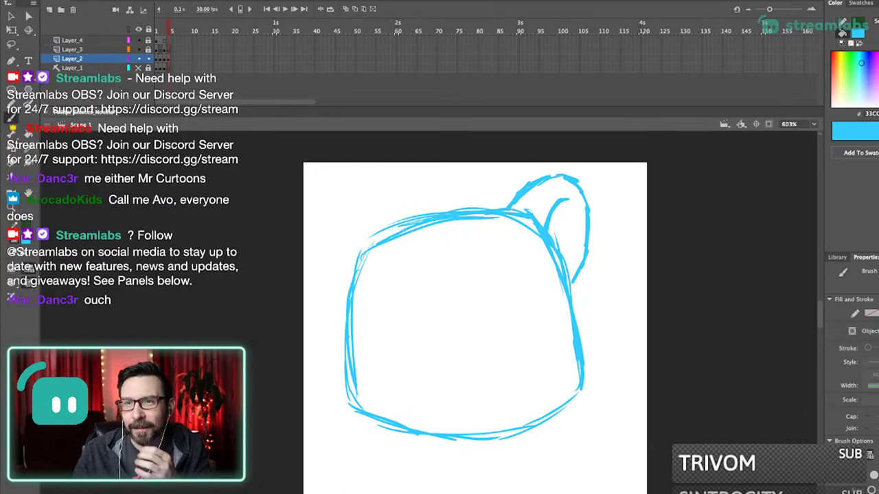
# - Sketch a larger rounded left ear overlapping the head's corner and erase the head lines that run through it
pyautogui.moveTo(387, 231)
pyautogui.mouseDown()
pyautogui.moveTo(324, 214)
pyautogui.moveTo(309, 229)
pyautogui.moveTo(326, 308)
pyautogui.mouseUp()
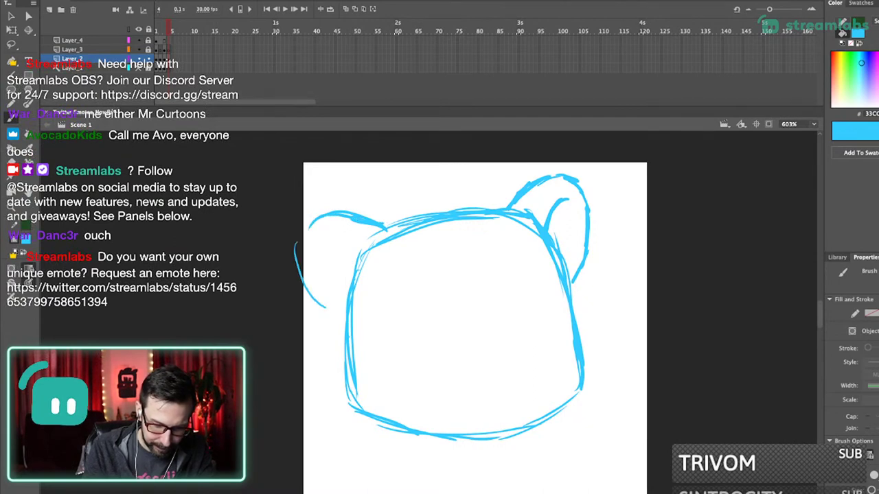
pyautogui.moveTo(317, 218)
pyautogui.mouseDown()
pyautogui.moveTo(297, 282)
pyautogui.moveTo(356, 331)
pyautogui.mouseUp()
pyautogui.moveTo(286, 242)
pyautogui.mouseDown()
pyautogui.moveTo(304, 216)
pyautogui.moveTo(371, 213)
pyautogui.mouseUp()
pyautogui.moveTo(371, 219)
pyautogui.mouseDown()
pyautogui.moveTo(412, 251)
pyautogui.moveTo(351, 306)
pyautogui.mouseUp()
pyautogui.press('e')
pyautogui.moveTo(358, 268); pyautogui.dragTo(348, 324)
pyautogui.moveTo(371, 250); pyautogui.dragTo(365, 266)
pyautogui.moveTo(285, 222); pyautogui.dragTo(285, 258)
pyautogui.press('b')
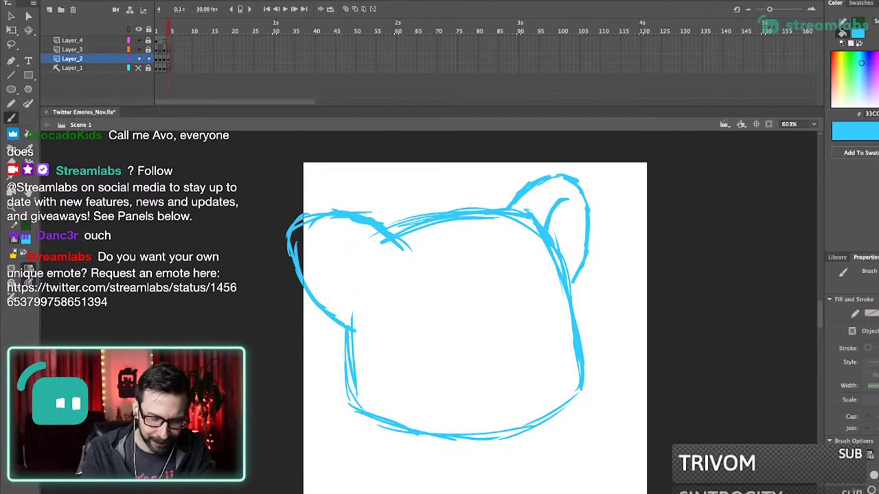
# - Add curved inner-ear lines and a thicker outline to the left ear, and erase the stray stroke ends beside it
pyautogui.moveTo(364, 256)
pyautogui.mouseDown()
pyautogui.moveTo(337, 238)
pyautogui.moveTo(306, 241)
pyautogui.moveTo(347, 257)
pyautogui.moveTo(344, 276)
pyautogui.mouseUp()
pyautogui.moveTo(400, 240)
pyautogui.mouseDown()
pyautogui.moveTo(383, 221)
pyautogui.moveTo(297, 218)
pyautogui.moveTo(305, 292)
pyautogui.moveTo(331, 331)
pyautogui.mouseUp()
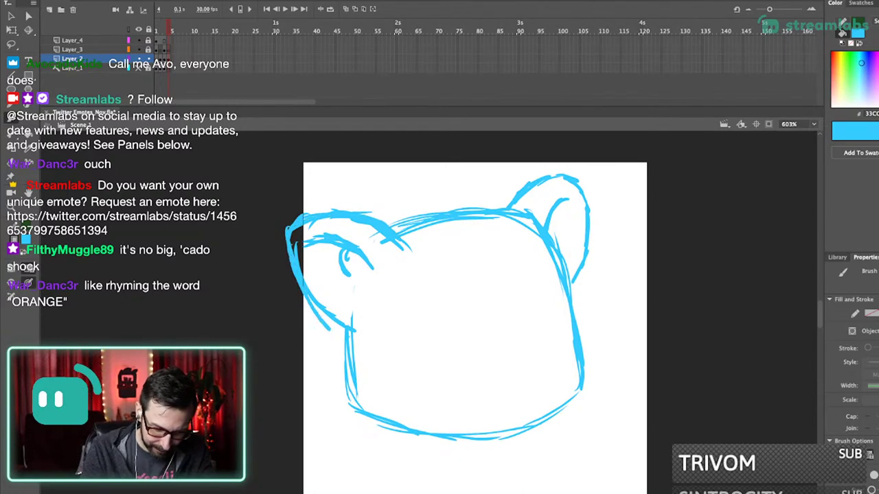
pyautogui.press('e')
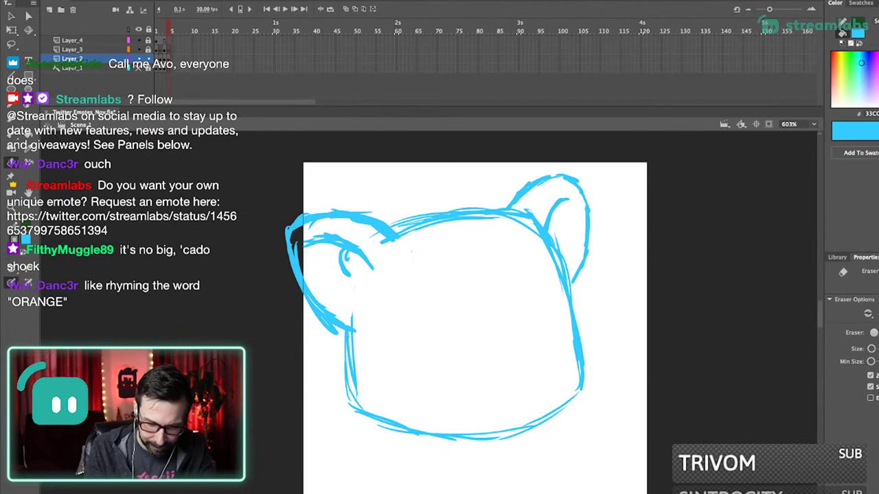
pyautogui.press('b')
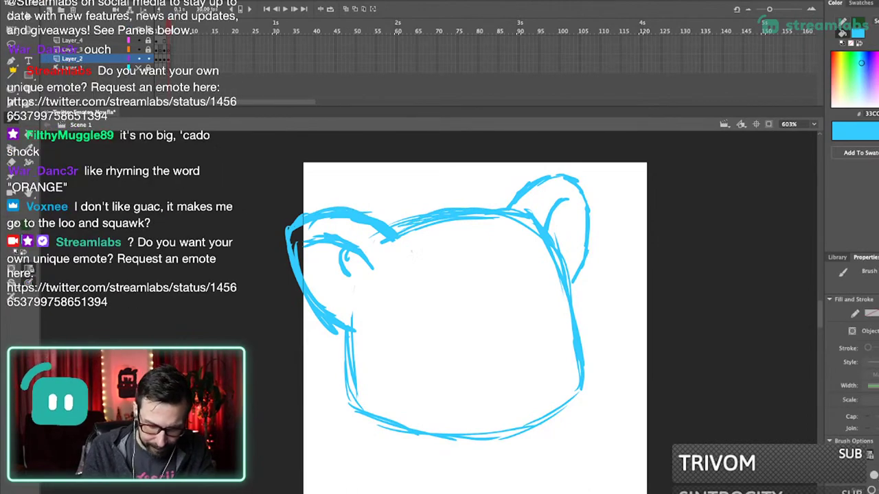
# - Draw a curved vertical centre guide down the face and an arched horizontal guide line at eye level
pyautogui.moveTo(477, 192); pyautogui.dragTo(525, 426)
pyautogui.hotkey('ctrl', 'z')
pyautogui.moveTo(455, 180)
pyautogui.mouseDown()
pyautogui.moveTo(510, 420)
pyautogui.moveTo(500, 418)
pyautogui.mouseUp()
pyautogui.hotkey('ctrl', 'z')
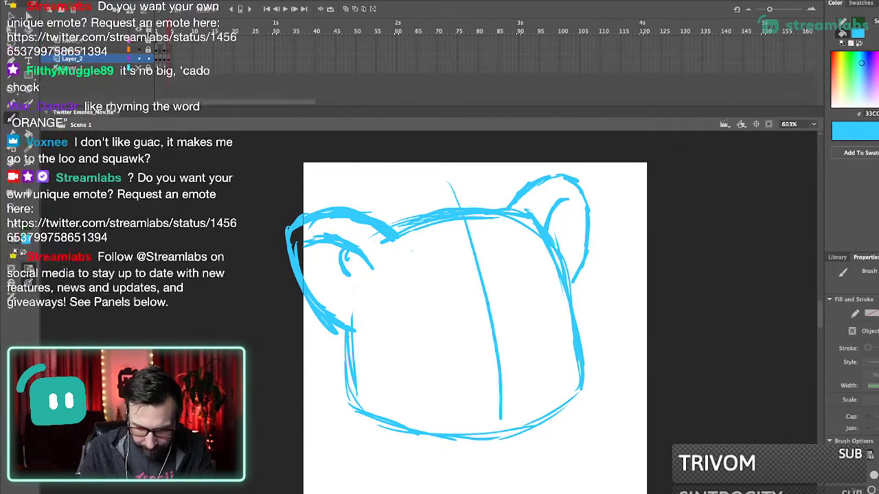
pyautogui.moveTo(487, 300); pyautogui.dragTo(510, 286)
pyautogui.moveTo(401, 310); pyautogui.dragTo(588, 272)
pyautogui.moveTo(432, 294); pyautogui.dragTo(588, 278)
pyautogui.moveTo(399, 306)
pyautogui.mouseDown()
pyautogui.moveTo(535, 268)
pyautogui.moveTo(641, 286)
pyautogui.mouseUp()
pyautogui.moveTo(362, 305); pyautogui.dragTo(584, 262)
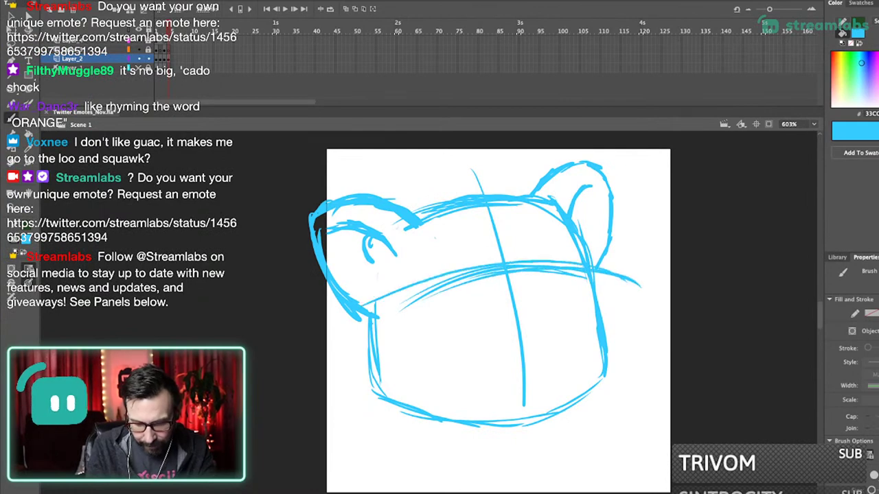
# - Sketch a small trapezoid-shaped nose on the centre guide just below the eye line
pyautogui.moveTo(498, 288)
pyautogui.mouseDown()
pyautogui.moveTo(474, 293)
pyautogui.moveTo(498, 304)
pyautogui.moveTo(476, 315)
pyautogui.moveTo(491, 321)
pyautogui.moveTo(512, 303)
pyautogui.mouseUp()
pyautogui.moveTo(512, 304); pyautogui.dragTo(506, 321)
pyautogui.moveTo(489, 303)
pyautogui.mouseDown()
pyautogui.moveTo(514, 301)
pyautogui.moveTo(520, 310)
pyautogui.mouseUp()
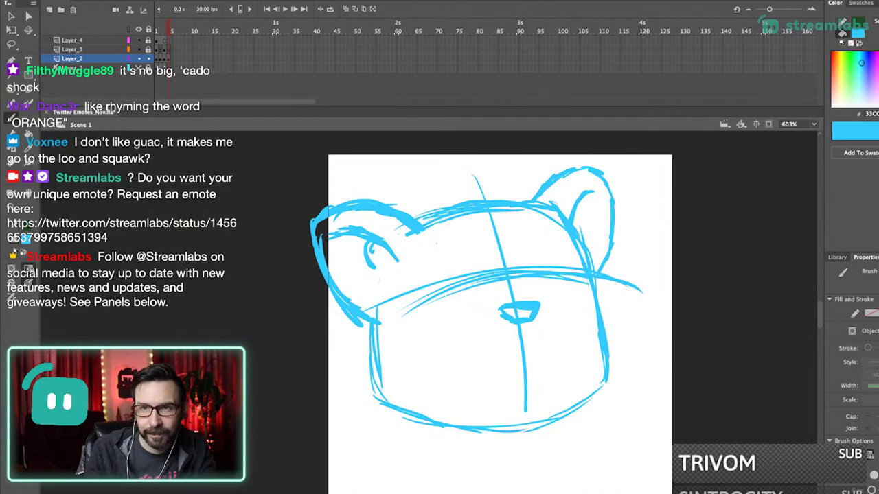
pyautogui.moveTo(515, 309); pyautogui.dragTo(520, 305)
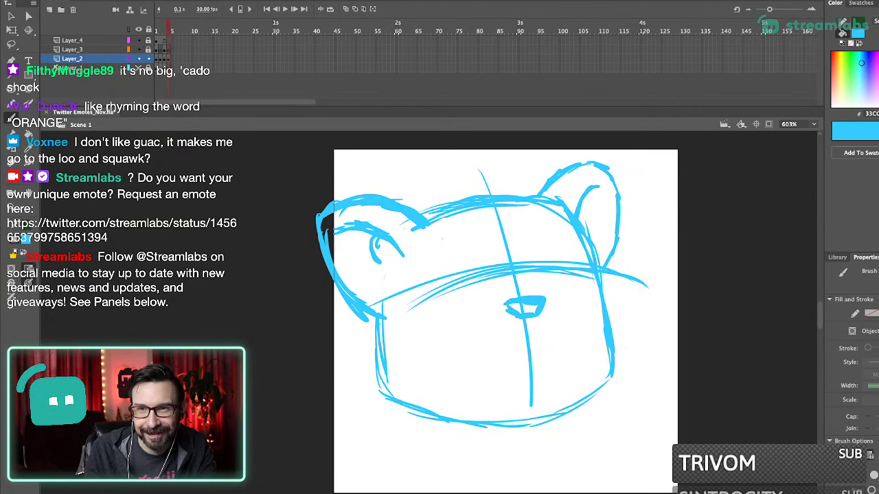
pyautogui.scroll(1, 506, 322)
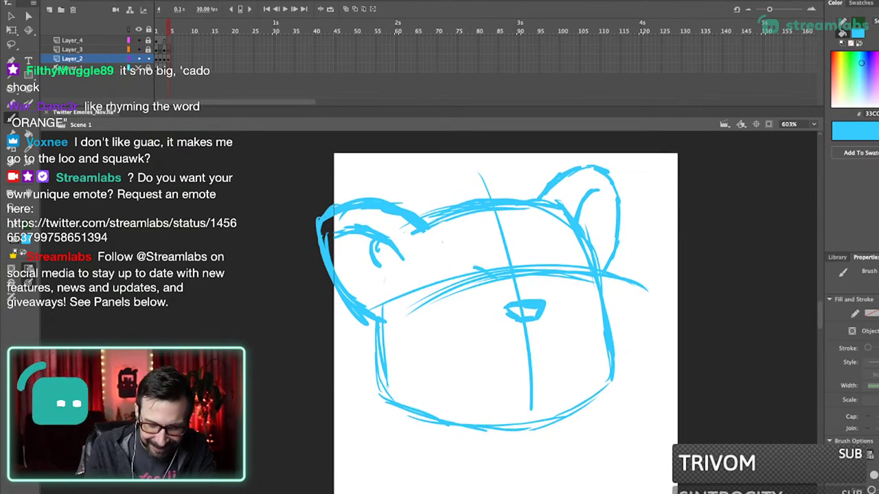
# - Sketch two arched, happily closed eyes along the eye guide and short eyebrow strokes above them
pyautogui.moveTo(463, 265); pyautogui.dragTo(413, 299)
pyautogui.moveTo(473, 268)
pyautogui.mouseDown()
pyautogui.moveTo(449, 271)
pyautogui.moveTo(414, 299)
pyautogui.moveTo(427, 309)
pyautogui.moveTo(488, 279)
pyautogui.mouseUp()
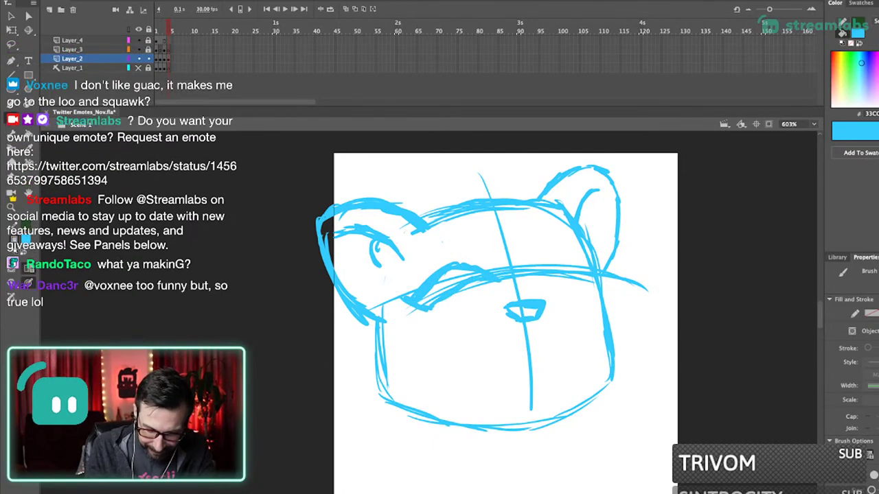
pyautogui.moveTo(556, 268)
pyautogui.mouseDown()
pyautogui.moveTo(584, 255)
pyautogui.moveTo(608, 261)
pyautogui.mouseUp()
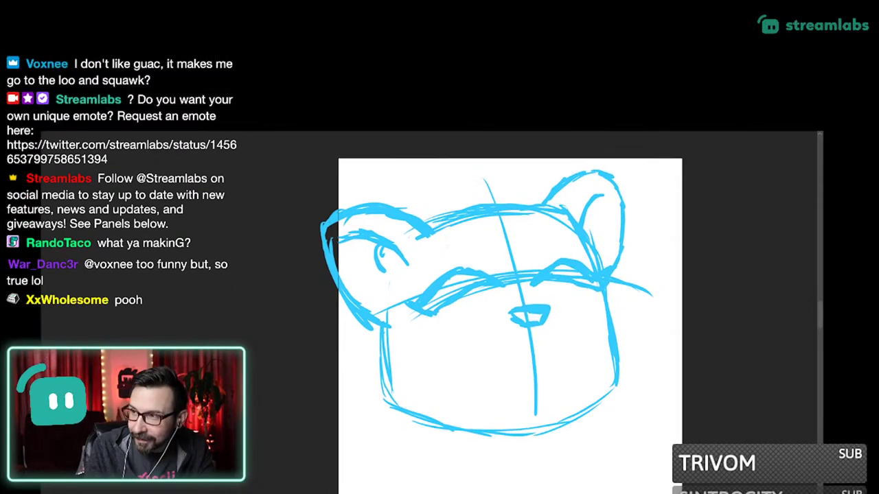
pyautogui.press('F4')
pyautogui.moveTo(440, 257); pyautogui.dragTo(460, 234)
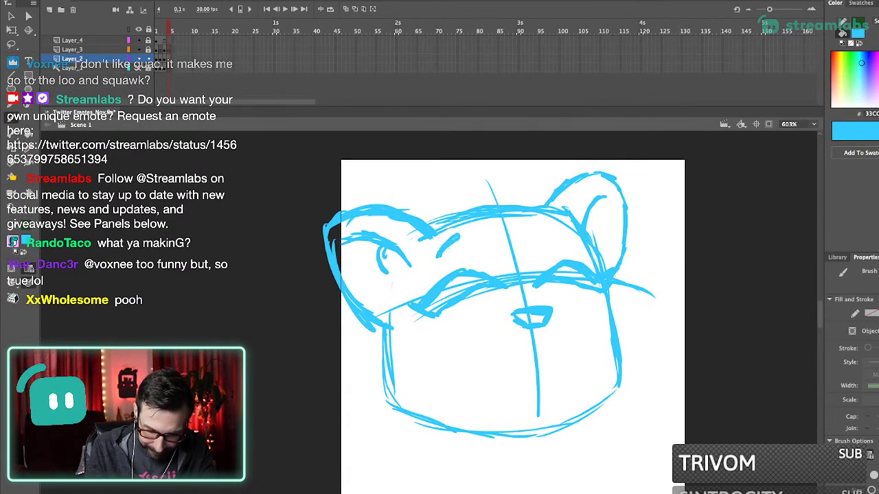
# - Sketch a large teardrop below the outer corner of each closed eye
pyautogui.moveTo(434, 296); pyautogui.dragTo(391, 343)
pyautogui.moveTo(447, 300)
pyautogui.mouseDown()
pyautogui.moveTo(422, 324)
pyautogui.moveTo(432, 362)
pyautogui.moveTo(443, 357)
pyautogui.mouseUp()
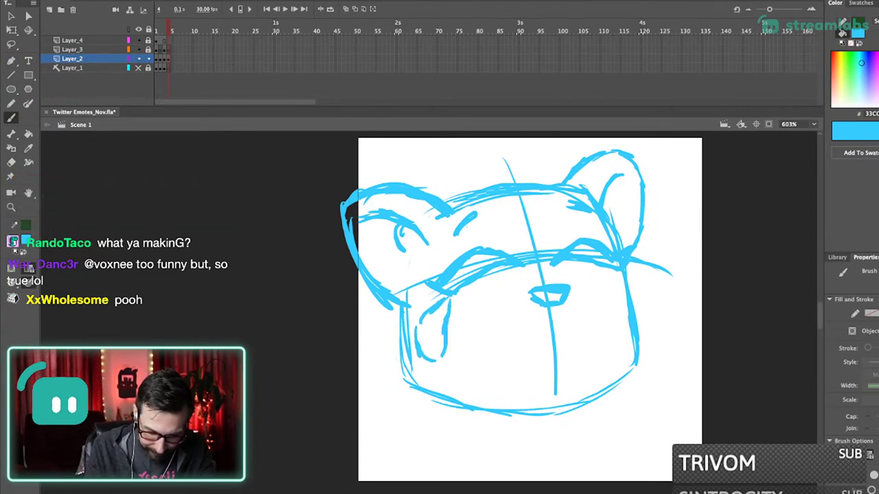
pyautogui.moveTo(630, 276)
pyautogui.mouseDown()
pyautogui.moveTo(655, 317)
pyautogui.moveTo(641, 334)
pyautogui.mouseUp()
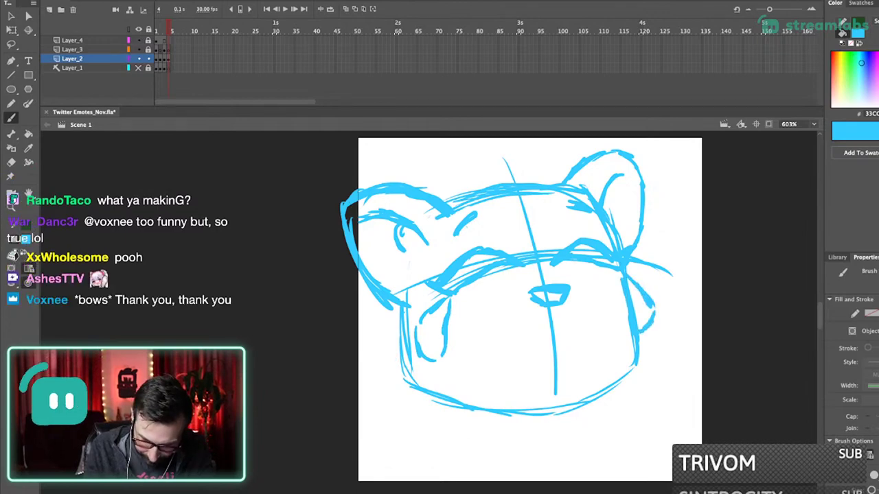
# - Draw the wavy upper lip below the nose and the first side strokes of a wide open smile
pyautogui.moveTo(535, 309)
pyautogui.mouseDown()
pyautogui.moveTo(544, 306)
pyautogui.moveTo(502, 315)
pyautogui.moveTo(511, 319)
pyautogui.moveTo(485, 309)
pyautogui.mouseUp()
pyautogui.moveTo(559, 318)
pyautogui.mouseDown()
pyautogui.moveTo(592, 305)
pyautogui.moveTo(611, 283)
pyautogui.mouseUp()
pyautogui.moveTo(478, 309)
pyautogui.mouseDown()
pyautogui.moveTo(489, 312)
pyautogui.moveTo(488, 366)
pyautogui.mouseUp()
pyautogui.moveTo(595, 309); pyautogui.dragTo(587, 376)
pyautogui.press('super+z')
pyautogui.press('super+z')
pyautogui.moveTo(603, 301); pyautogui.dragTo(592, 358)
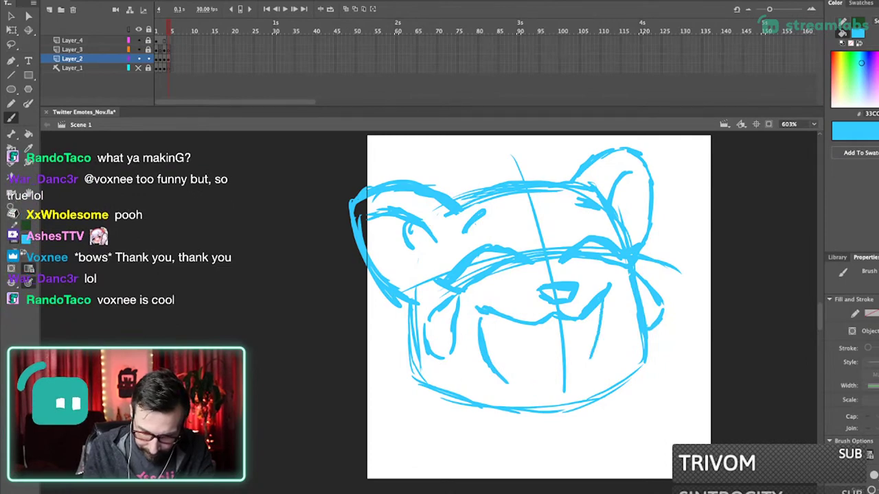
# - Redraw the open mouth's right side and bottom edge, and sketch a curved tongue line and two small teeth inside
pyautogui.moveTo(523, 383); pyautogui.dragTo(592, 365)
pyautogui.hotkey('ctrl', 'z')
pyautogui.hotkey('ctrl', 'z')
pyautogui.hotkey('ctrl', 'z')
pyautogui.hotkey('ctrl', 'z')
pyautogui.moveTo(610, 291); pyautogui.dragTo(613, 347)
pyautogui.moveTo(612, 305); pyautogui.dragTo(607, 365)
pyautogui.press('super+z')
pyautogui.press('super+z')
pyautogui.moveTo(608, 294)
pyautogui.mouseDown()
pyautogui.moveTo(615, 355)
pyautogui.moveTo(555, 388)
pyautogui.moveTo(504, 377)
pyautogui.mouseUp()
pyautogui.moveTo(483, 332); pyautogui.dragTo(560, 373)
pyautogui.moveTo(511, 339); pyautogui.dragTo(561, 382)
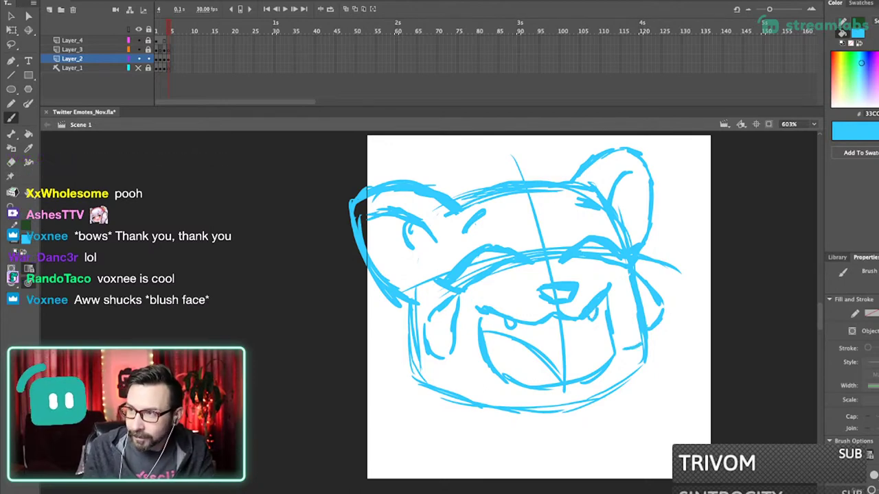
# - Reinforce the left jaw line and the right teardrop, and add inner detail strokes to the left teardrop
pyautogui.moveTo(411, 309); pyautogui.dragTo(408, 372)
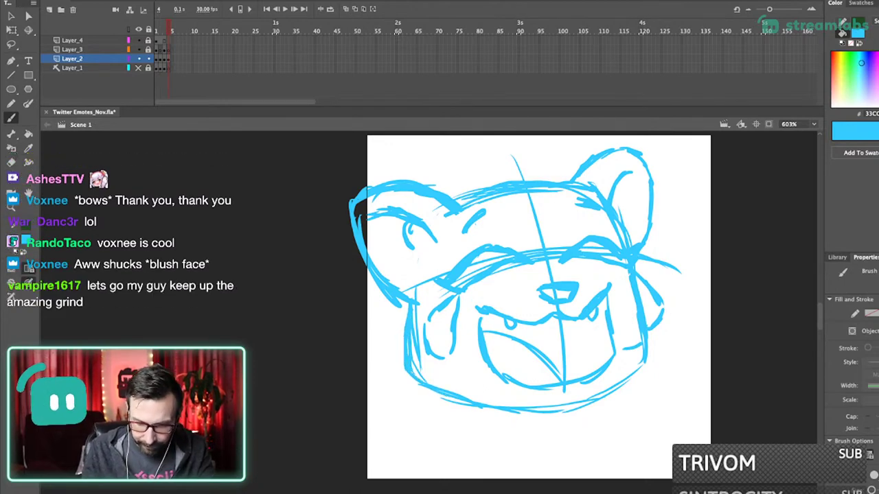
pyautogui.moveTo(638, 272); pyautogui.dragTo(664, 319)
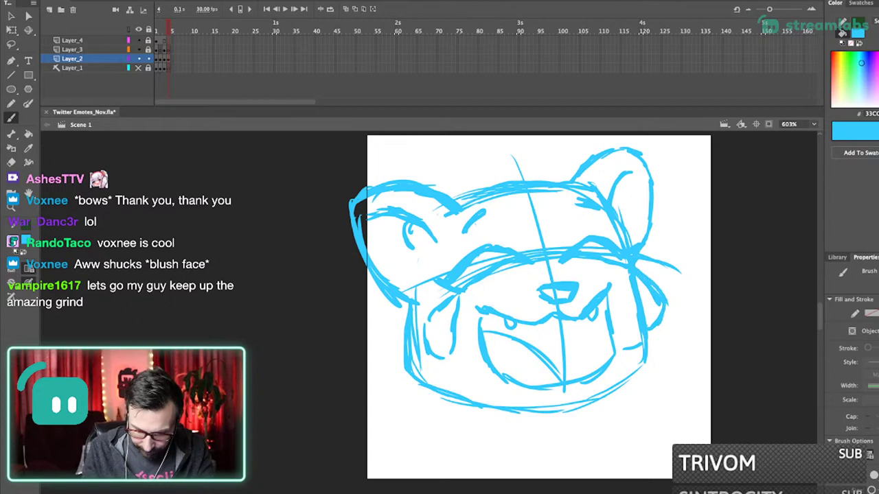
pyautogui.moveTo(429, 324); pyautogui.dragTo(453, 302)
pyautogui.press('super+minus')
pyautogui.moveTo(508, 309)
pyautogui.mouseDown()
pyautogui.moveTo(440, 309)
pyautogui.moveTo(396, 331)
pyautogui.moveTo(442, 331)
pyautogui.mouseUp()
pyautogui.moveTo(348, 209); pyautogui.dragTo(572, 449)
pyautogui.moveTo(439, 330)
pyautogui.mouseDown()
pyautogui.moveTo(514, 339)
pyautogui.moveTo(536, 331)
pyautogui.mouseUp()
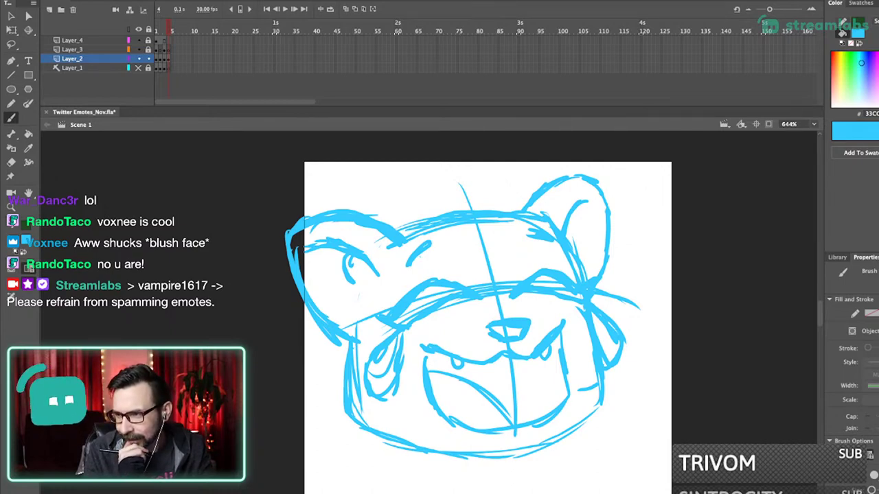
pyautogui.moveTo(488, 309); pyautogui.dragTo(497, 305)
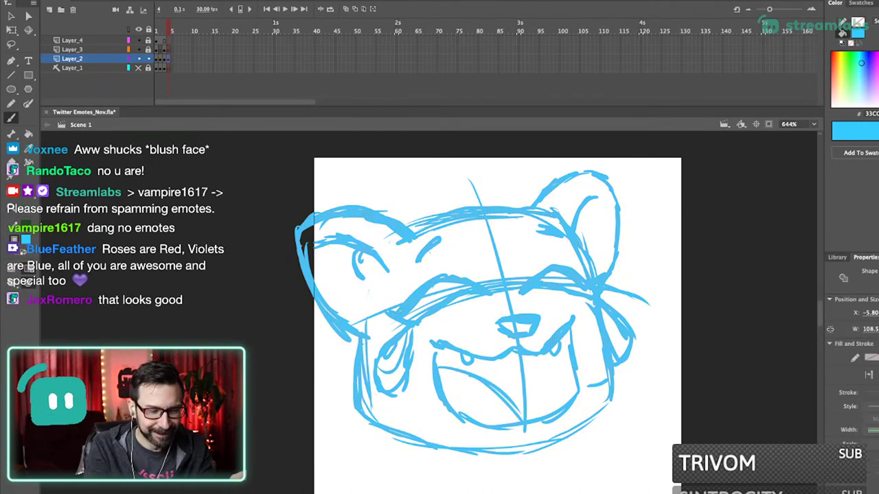
# - Select the whole head sketch and scale it up slightly to a width of about 118
pyautogui.press('q')
pyautogui.hotkey('ctrl', 'a')
pyautogui.moveTo(651, 169); pyautogui.dragTo(667, 157)
pyautogui.moveTo(640, 298)
pyautogui.mouseDown()
pyautogui.moveTo(608, 261)
pyautogui.moveTo(614, 267)
pyautogui.mouseUp()
pyautogui.press('Right')
pyautogui.press('Right')
pyautogui.press('Right')
pyautogui.press('Right')
pyautogui.press('Right')
pyautogui.press('Right')
pyautogui.press('Right')
pyautogui.press('Right')
pyautogui.press('Right')
pyautogui.press('Right')
pyautogui.press('Right')
pyautogui.press('Right')
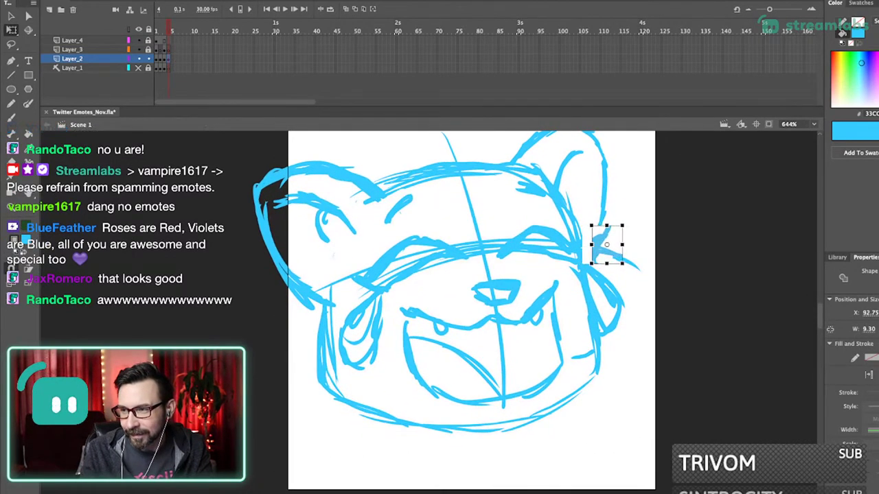
pyautogui.hotkey('ctrl', 'z')
# - Select the whole head sketch, nudge it slightly right and down on the canvas, and view it at 100% zoom
pyautogui.hotkey('ctrl', 'a')
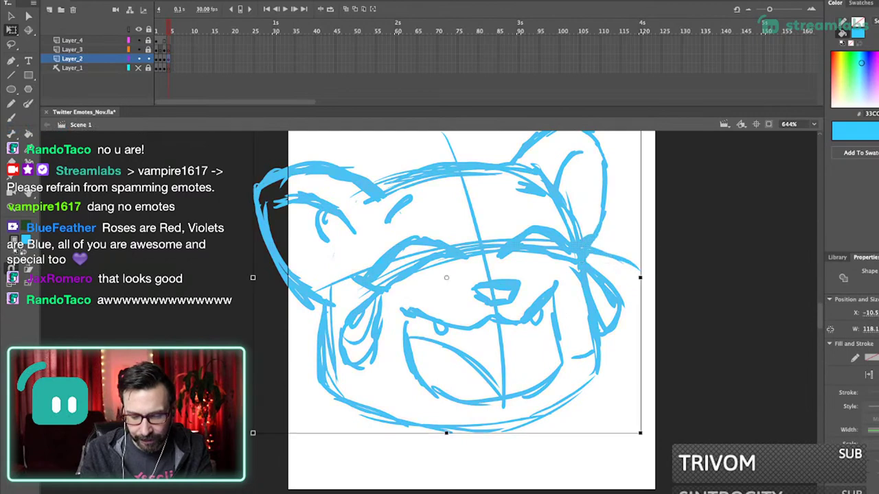
pyautogui.press('Right')
pyautogui.press('Right')
pyautogui.press('Right')
pyautogui.press('Right')
pyautogui.press('Right')
pyautogui.press('Down')
pyautogui.press('Down')
pyautogui.press('Down')
pyautogui.press('Down')
pyautogui.press('Down')
pyautogui.press('Left')
pyautogui.press('Left')
pyautogui.press('Up')
pyautogui.press('Up')
pyautogui.scroll(-8, 440, 309)
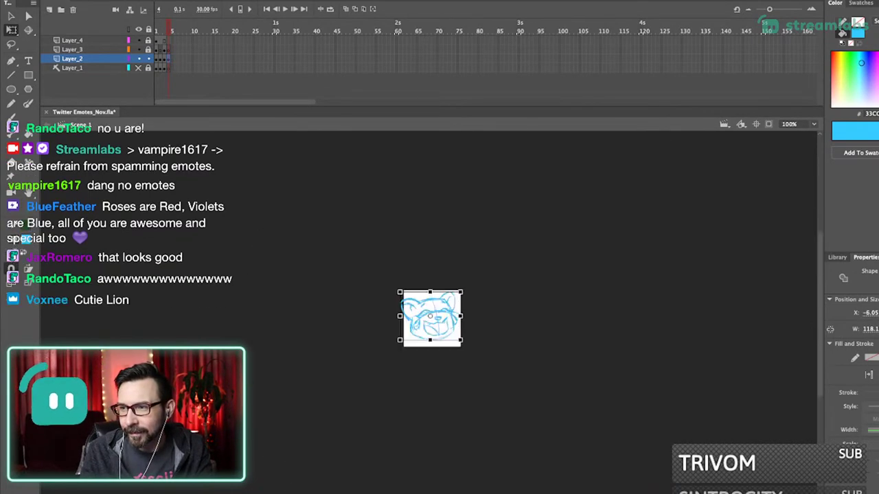
# - Brush a slanted body line from beneath the right side of the jaw down past the canvas's lower edge
pyautogui.press('super+2')
pyautogui.moveTo(425, 309)
pyautogui.mouseDown()
pyautogui.moveTo(452, 262)
pyautogui.moveTo(450, 275)
pyautogui.mouseUp()
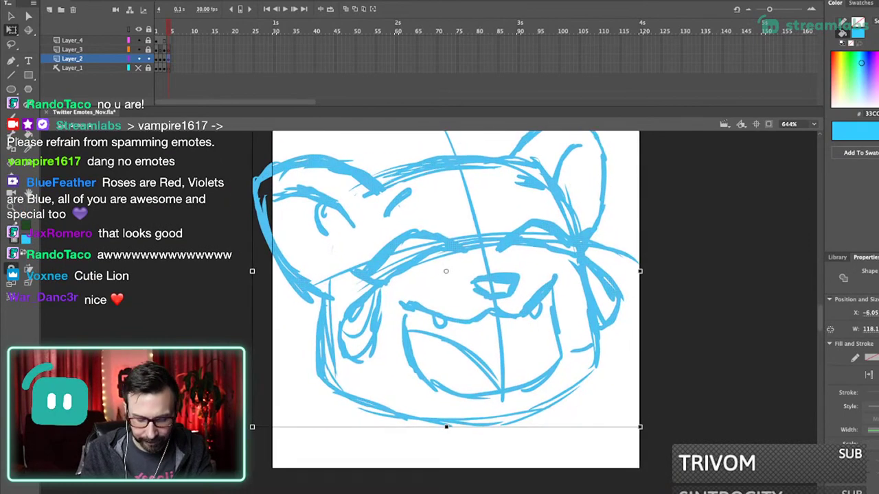
pyautogui.press('b')
pyautogui.moveTo(314, 376); pyautogui.dragTo(358, 410)
pyautogui.moveTo(440, 322); pyautogui.dragTo(437, 293)
pyautogui.moveTo(521, 392); pyautogui.dragTo(534, 459)
pyautogui.press('super+z')
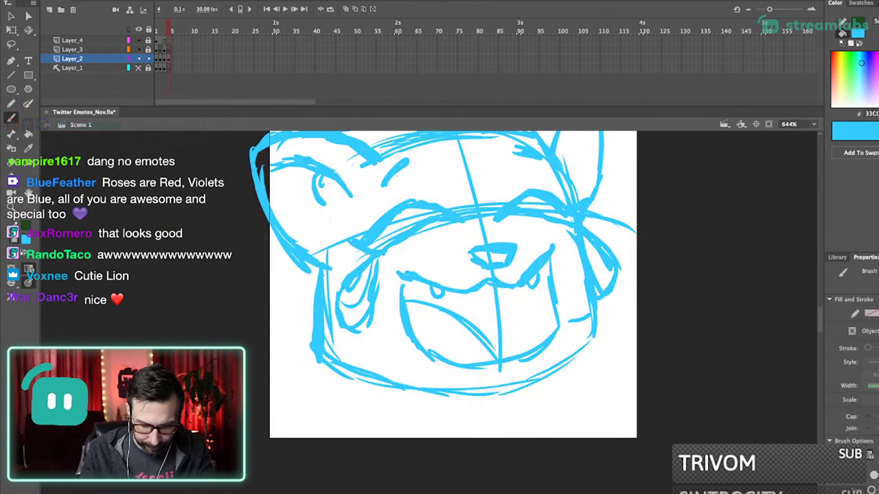
pyautogui.moveTo(486, 392); pyautogui.dragTo(483, 474)
pyautogui.press('super+z')
pyautogui.moveTo(540, 383); pyautogui.dragTo(567, 476)
pyautogui.press('super+z')
pyautogui.moveTo(555, 369); pyautogui.dragTo(600, 457)
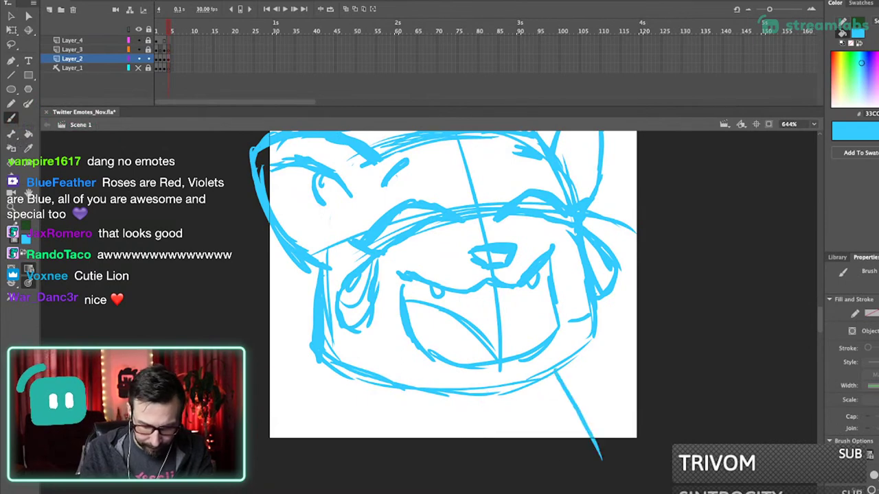
# - Sketch the left arm line and rounded left paw below the chin, plus a rounded paw outline below the right jaw
pyautogui.moveTo(333, 379)
pyautogui.mouseDown()
pyautogui.moveTo(334, 478)
pyautogui.moveTo(432, 397)
pyautogui.moveTo(463, 480)
pyautogui.mouseUp()
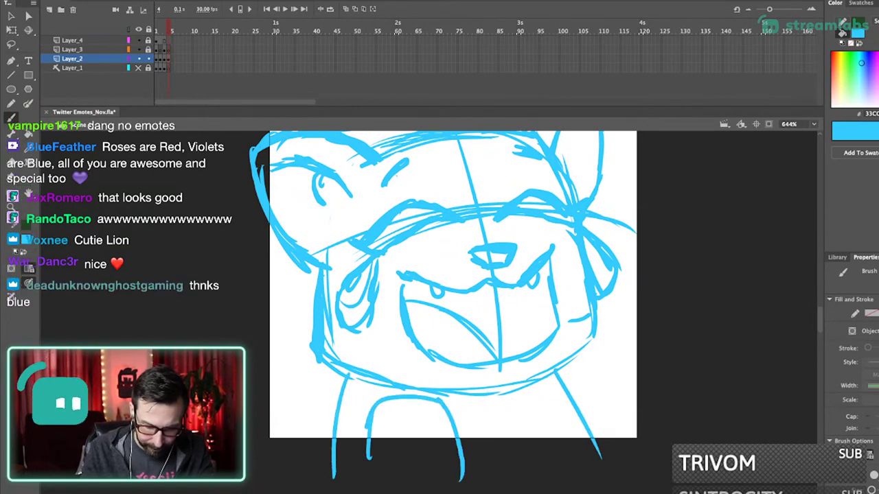
pyautogui.moveTo(556, 429)
pyautogui.mouseDown()
pyautogui.moveTo(604, 368)
pyautogui.moveTo(611, 439)
pyautogui.mouseUp()
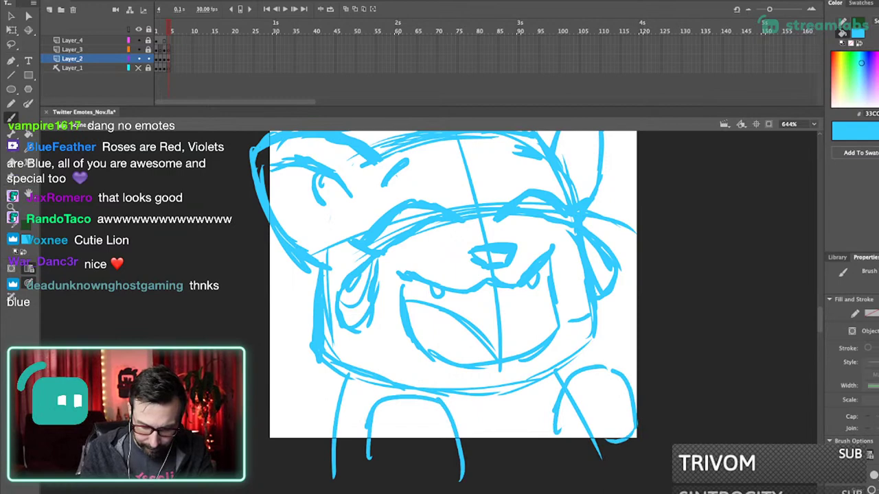
pyautogui.scroll(-5, 366, 270)
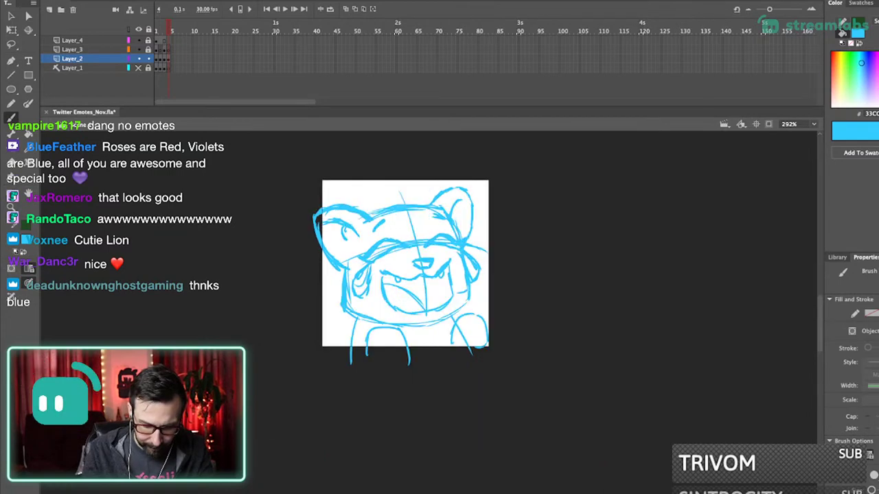
# - Add overlapping curved strokes to both paws to rough in their thickness and toes
pyautogui.scroll(6, 379, 346)
pyautogui.moveTo(435, 292); pyautogui.dragTo(434, 382)
pyautogui.moveTo(437, 301); pyautogui.dragTo(453, 362)
pyautogui.moveTo(385, 312)
pyautogui.mouseDown()
pyautogui.moveTo(423, 390)
pyautogui.moveTo(432, 377)
pyautogui.mouseUp()
pyautogui.scroll(-2, 446, 290)
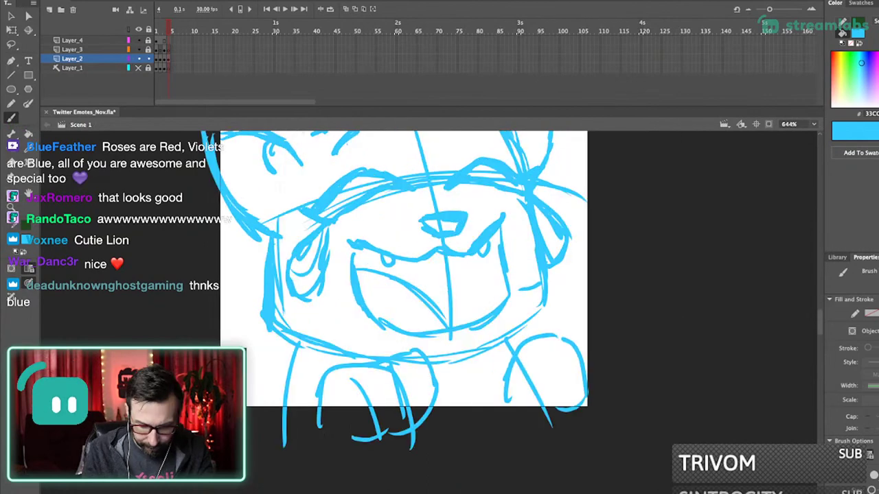
pyautogui.moveTo(510, 337); pyautogui.dragTo(500, 390)
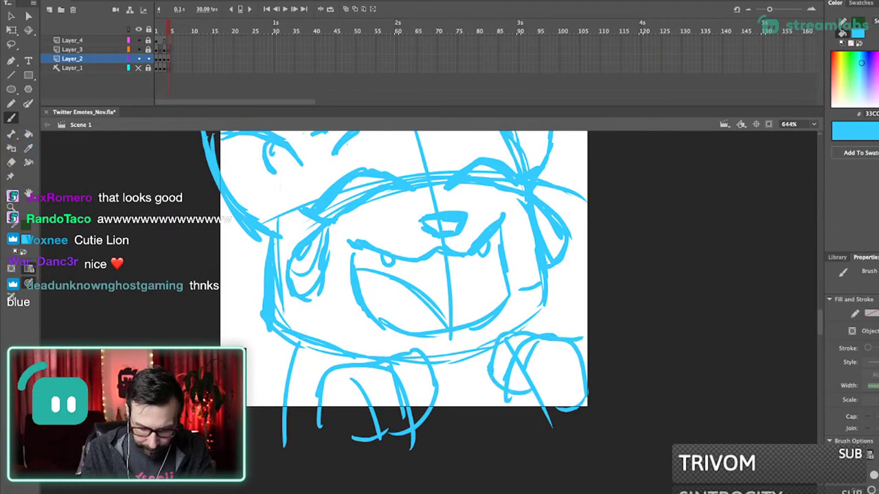
pyautogui.scroll(-2, 459, 419)
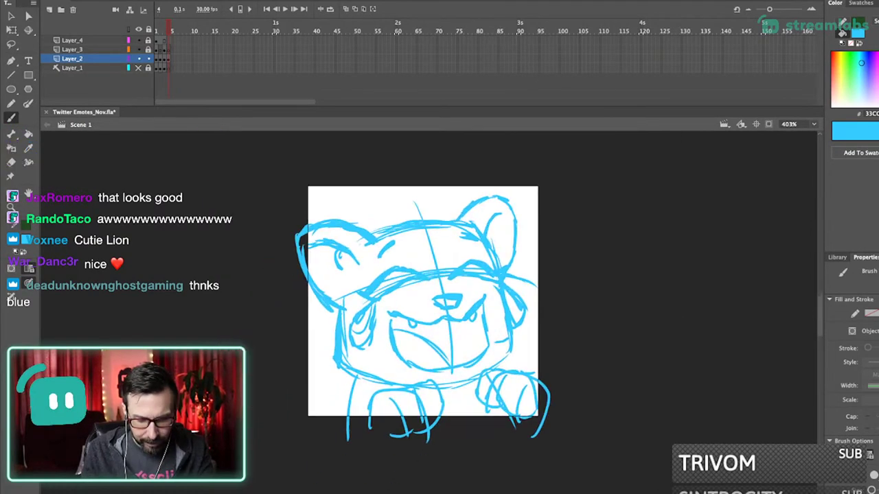
# - Nudge the whole Layer_2 sketch slightly upward and scale it up to a width of about 136
pyautogui.hotkey('shift', 'Down')
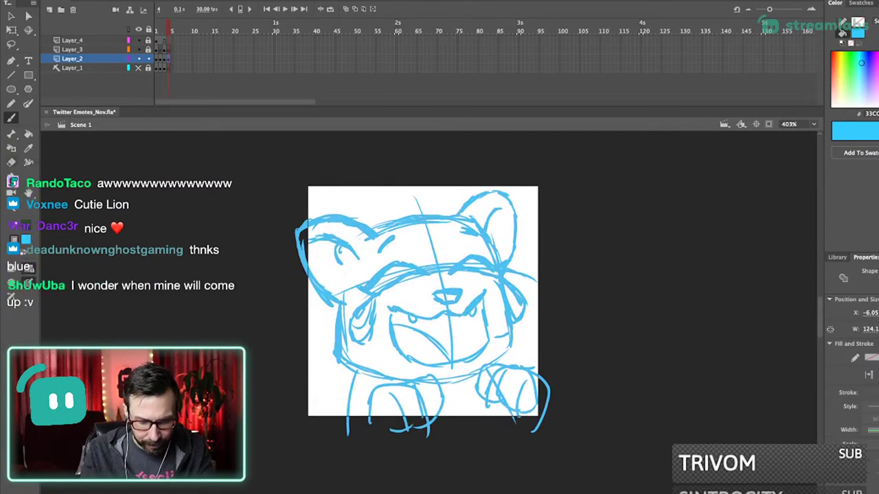
pyautogui.press('q')
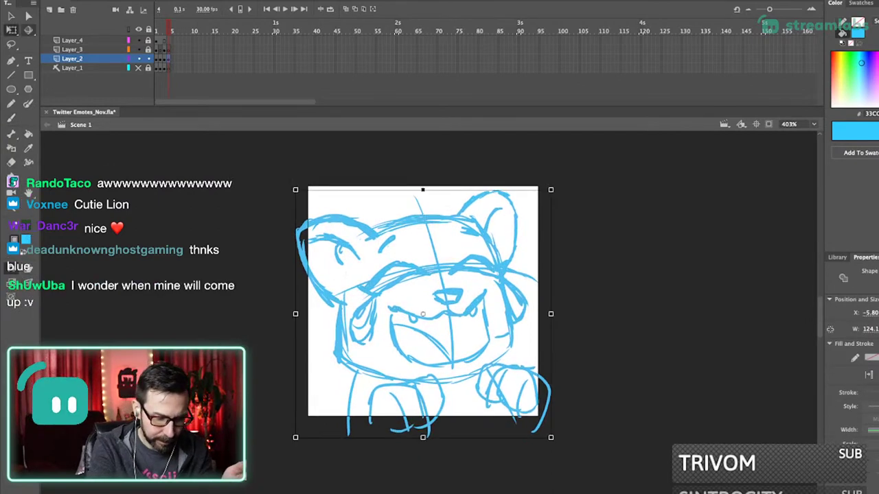
pyautogui.moveTo(551, 189); pyautogui.dragTo(563, 177)
pyautogui.press('Down')
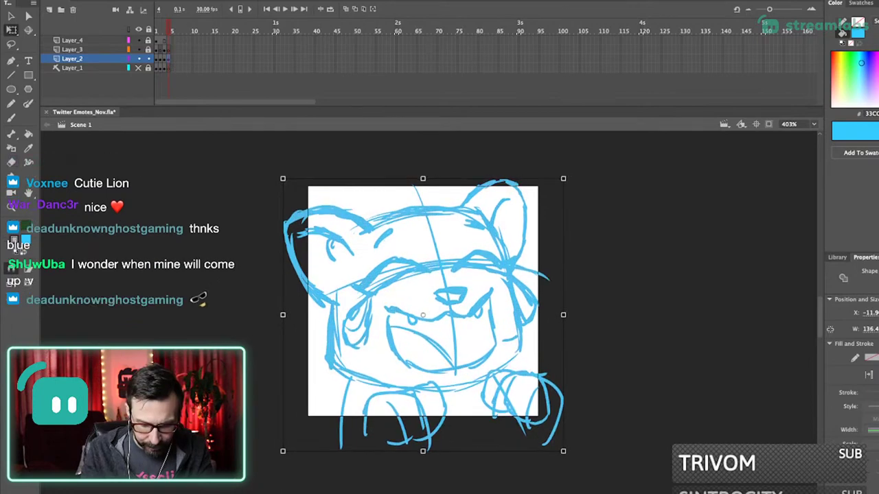
pyautogui.press('Escape')
pyautogui.moveTo(439, 302); pyautogui.dragTo(407, 342)
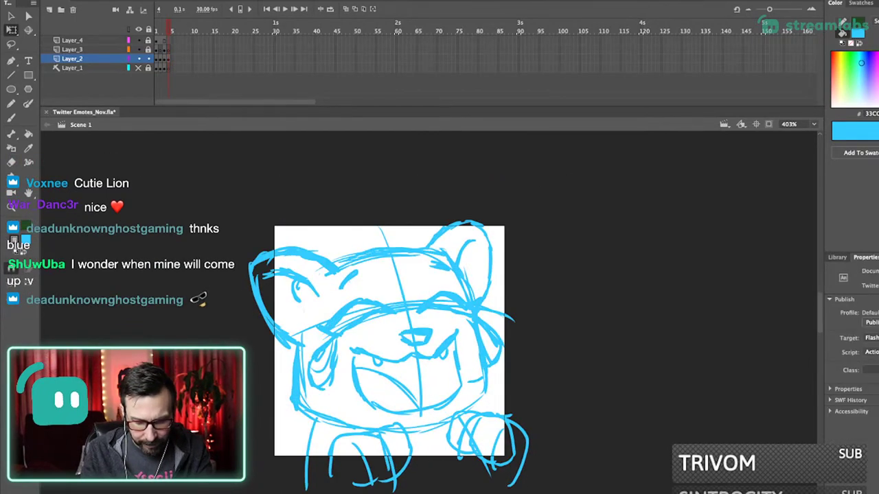
pyautogui.scroll(-5, 440, 313)
pyautogui.scroll(3, 432, 316)
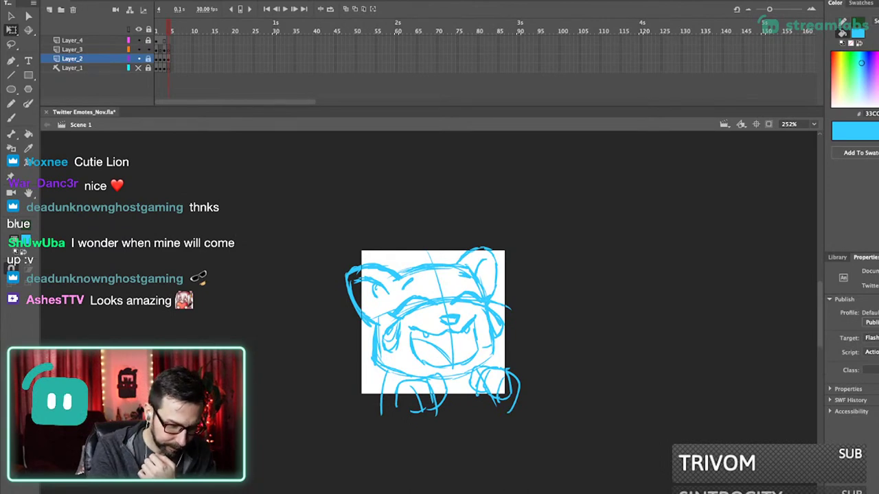
pyautogui.click(72, 50)
pyautogui.click(129, 59)
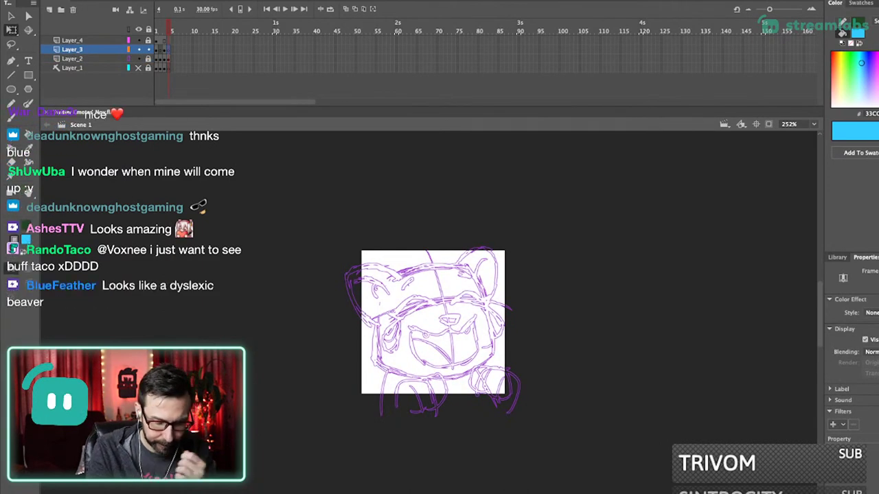
pyautogui.click(128, 59)
pyautogui.click(148, 59)
# - Recolour the whole sketch on Layer_2 to a paler light blue
pyautogui.click(72, 59)
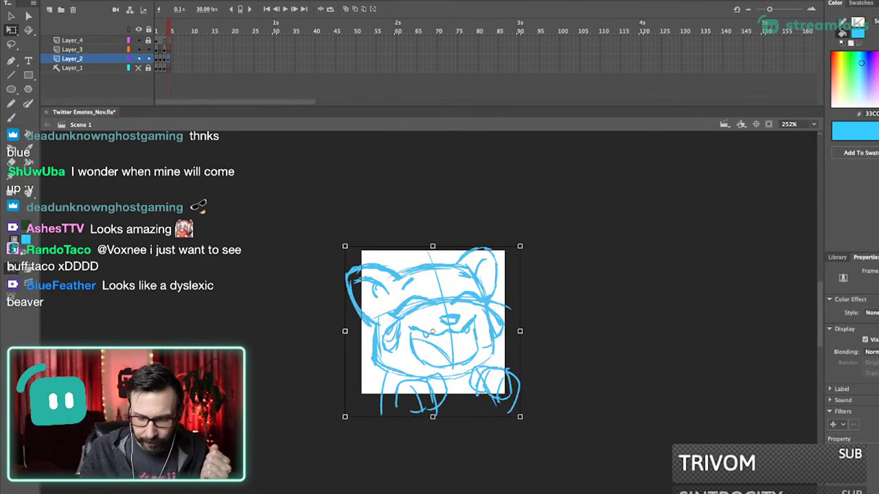
pyautogui.click(878, 64)
pyautogui.moveTo(878, 62); pyautogui.dragTo(878, 86)
pyautogui.press('Escape')
pyautogui.press('super+a')
pyautogui.press('Escape')
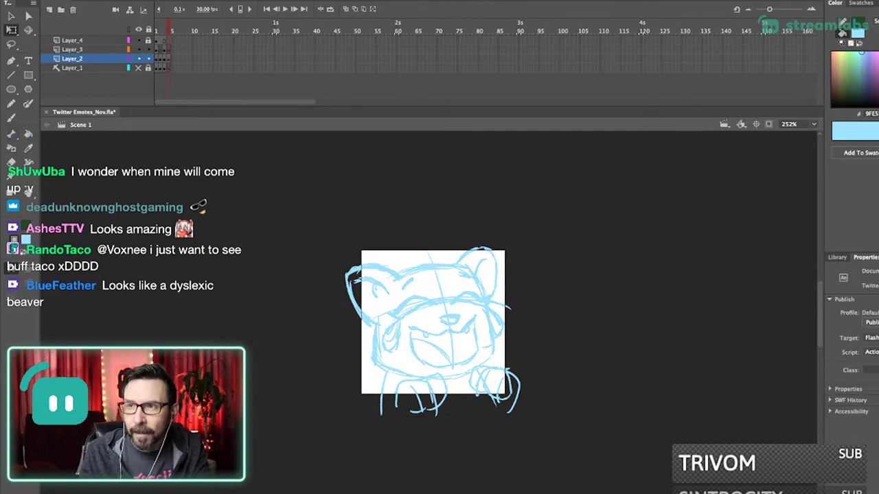
# - Lock Layer_2, make Layer_3 active for inking, and set the brush fill to an orange-brown
pyautogui.scroll(10, 419, 289)
pyautogui.moveTo(440, 323); pyautogui.dragTo(435, 268)
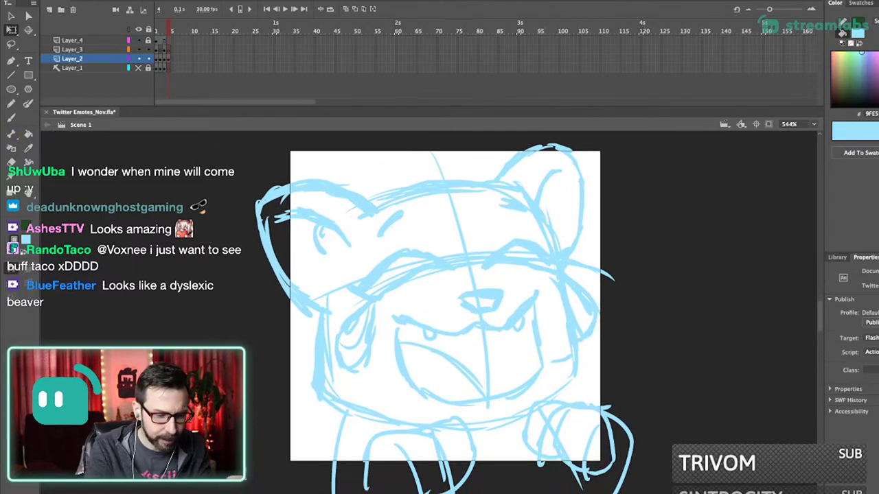
pyautogui.click(72, 50)
pyautogui.press('b')
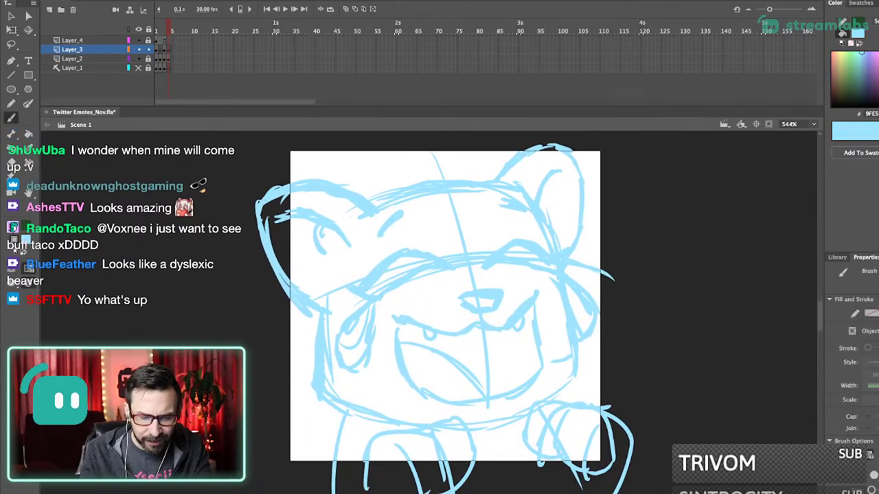
pyautogui.click(857, 33)
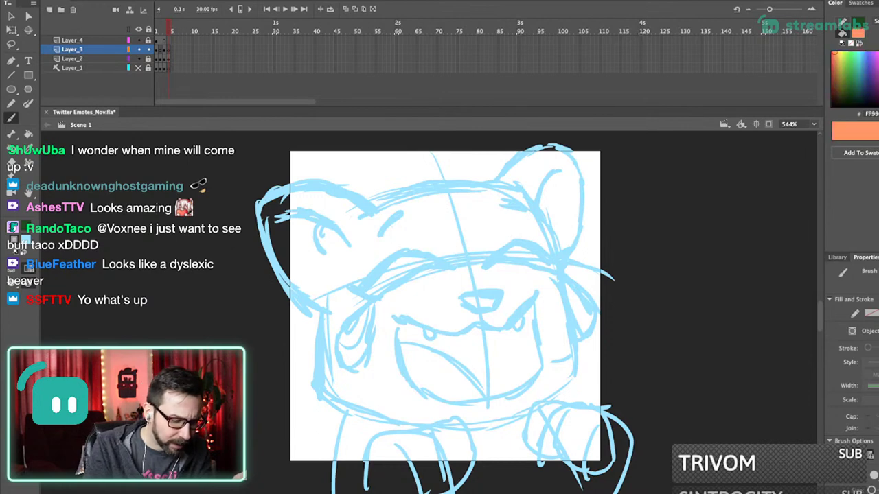
pyautogui.click(858, 89)
pyautogui.moveTo(878, 63); pyautogui.dragTo(878, 74)
pyautogui.moveTo(644, 287); pyautogui.dragTo(726, 208)
pyautogui.press('super+z')
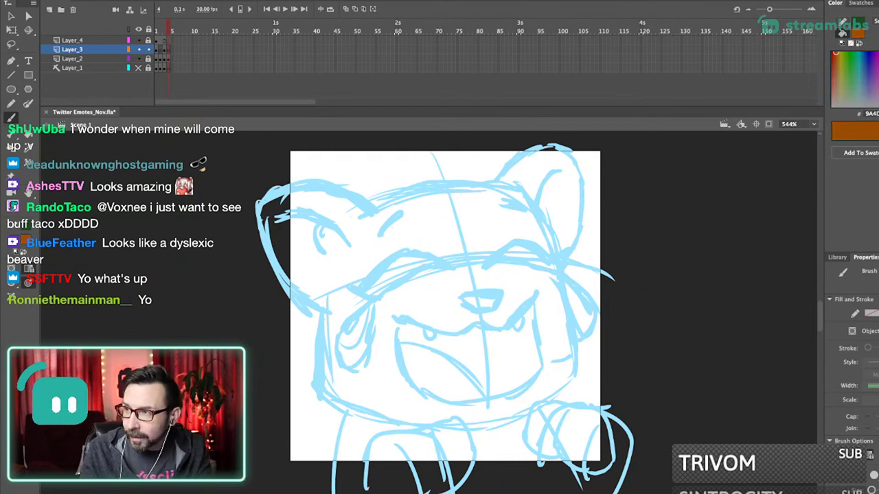
# - Darken the brush fill to a very dark brown, undoing the test strokes made on the canvas
pyautogui.click(878, 89)
pyautogui.hotkey('ctrl', 'z')
pyautogui.moveTo(542, 277)
pyautogui.mouseDown()
pyautogui.moveTo(543, 256)
pyautogui.moveTo(601, 196)
pyautogui.mouseUp()
pyautogui.hotkey('ctrl', 'z')
pyautogui.click(878, 86)
pyautogui.moveTo(540, 288); pyautogui.dragTo(601, 228)
pyautogui.hotkey('ctrl', 'z')
pyautogui.moveTo(481, 261); pyautogui.dragTo(522, 272)
pyautogui.moveTo(412, 229); pyautogui.dragTo(545, 195)
pyautogui.hotkey('ctrl', 'z')
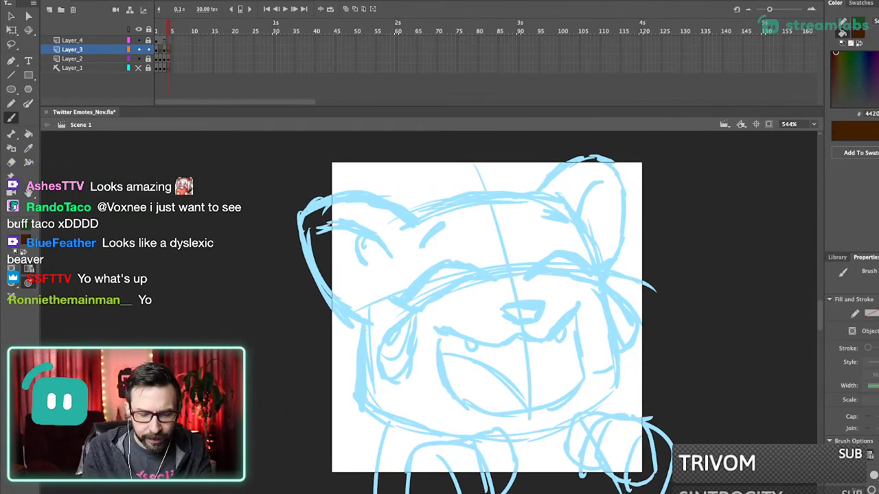
pyautogui.moveTo(401, 224)
pyautogui.mouseDown()
pyautogui.moveTo(464, 199)
pyautogui.moveTo(548, 195)
pyautogui.mouseUp()
pyautogui.moveTo(543, 233)
pyautogui.mouseDown()
pyautogui.moveTo(543, 257)
pyautogui.moveTo(569, 233)
pyautogui.mouseUp()
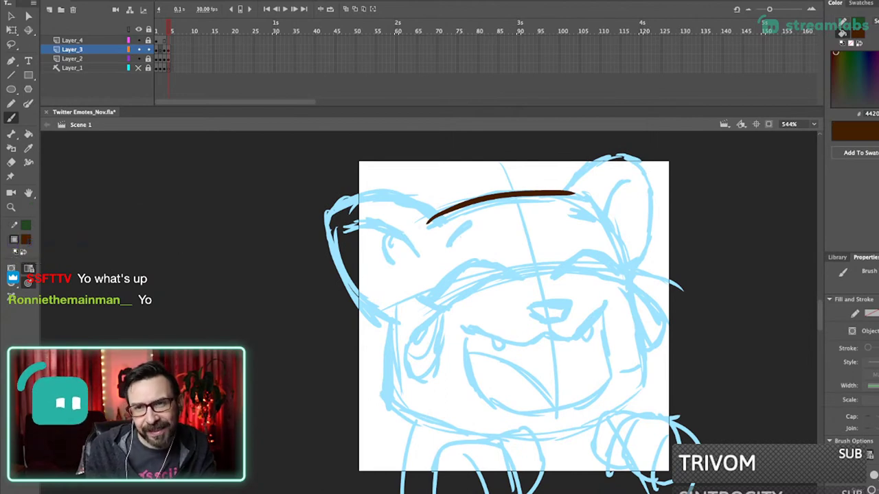
pyautogui.hotkey('ctrl', 'z')
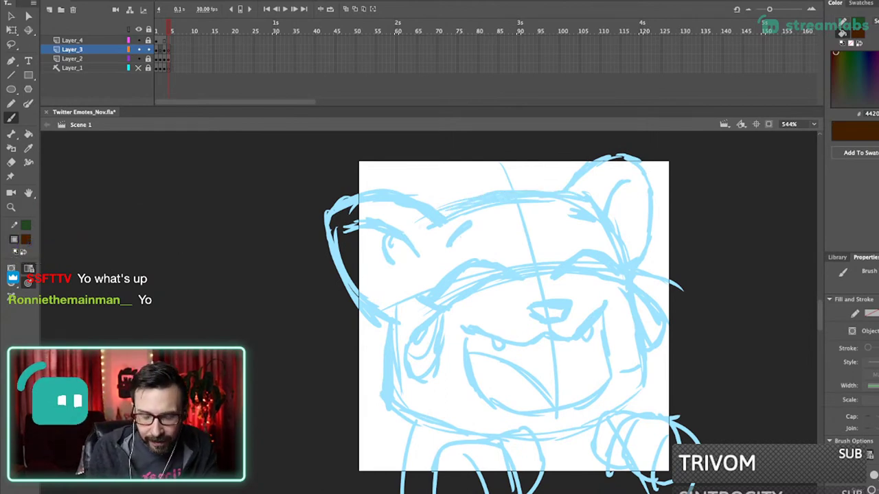
pyautogui.scroll(2, 512, 323)
pyautogui.moveTo(437, 245)
pyautogui.mouseDown()
pyautogui.moveTo(508, 223)
pyautogui.moveTo(573, 220)
pyautogui.mouseUp()
pyautogui.hscroll(-1, 511, 336)
pyautogui.hotkey('ctrl', 'z')
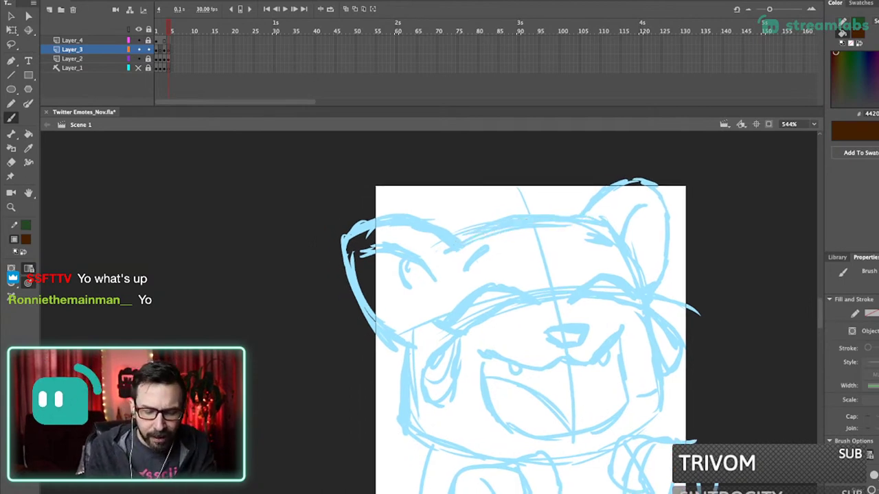
# - Ink the top edge of the head between the ears in dark brown and bend the stroke's left part slightly outward
pyautogui.moveTo(453, 242)
pyautogui.mouseDown()
pyautogui.moveTo(524, 216)
pyautogui.moveTo(589, 217)
pyautogui.mouseUp()
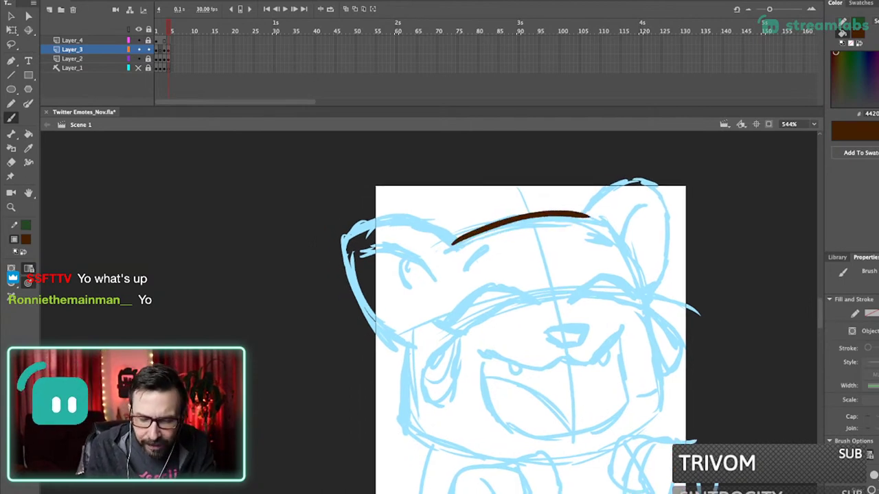
pyautogui.press('v')
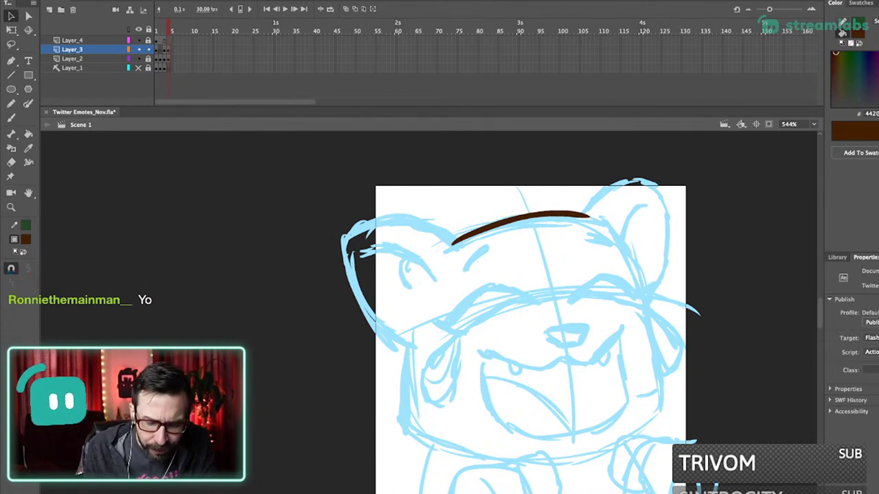
pyautogui.moveTo(493, 223); pyautogui.dragTo(490, 219)
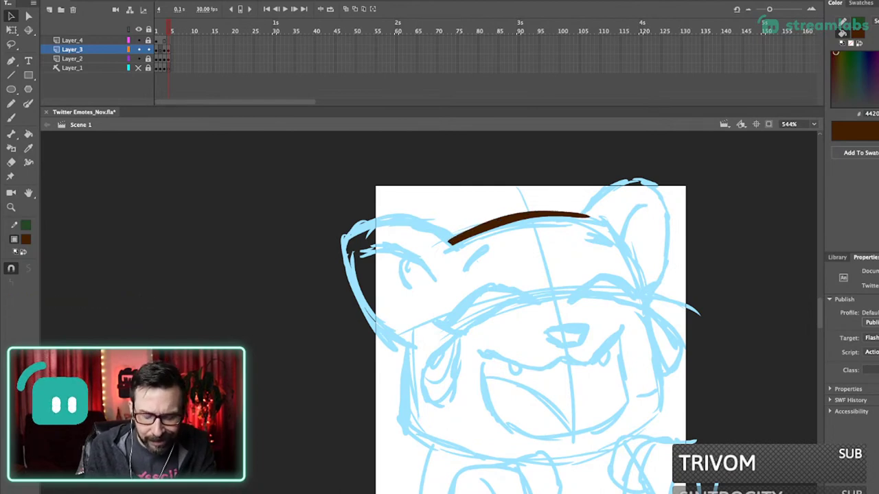
pyautogui.press('y')
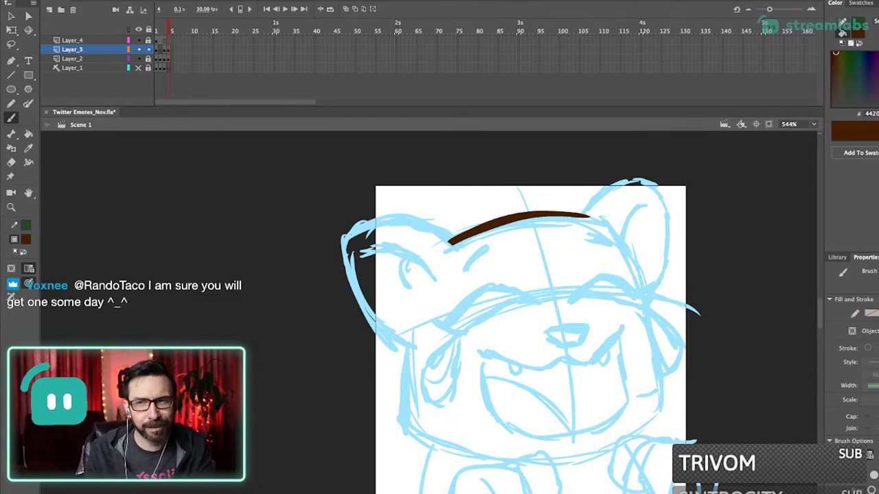
pyautogui.press('v')
pyautogui.moveTo(427, 191); pyautogui.dragTo(539, 261)
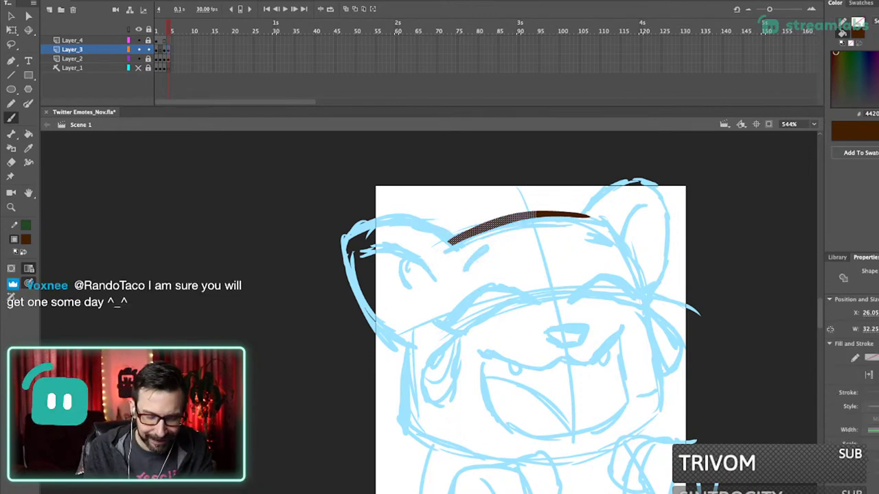
pyautogui.press('Escape')
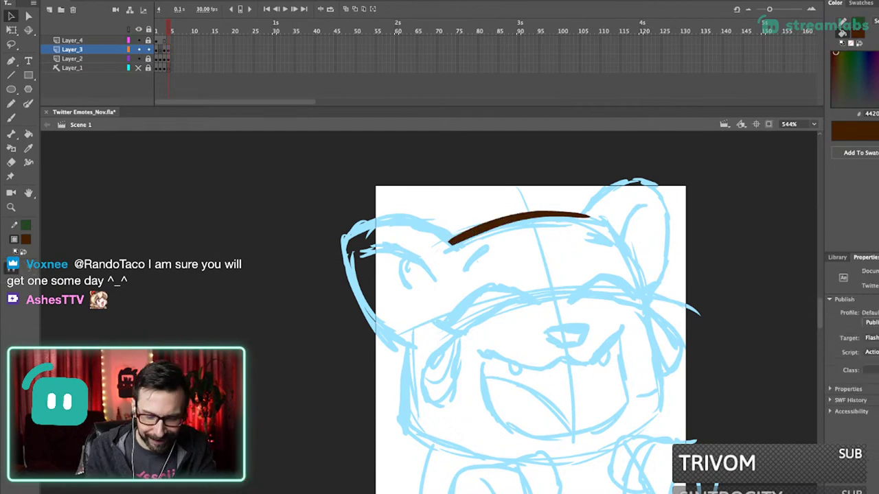
# - Ink the top edge of the left ear and the full outer curve of the right ear in dark brown
pyautogui.press('b')
pyautogui.moveTo(450, 242)
pyautogui.mouseDown()
pyautogui.moveTo(427, 230)
pyautogui.moveTo(342, 223)
pyautogui.mouseUp()
pyautogui.moveTo(549, 275); pyautogui.dragTo(545, 292)
pyautogui.moveTo(580, 232)
pyautogui.mouseDown()
pyautogui.moveTo(608, 202)
pyautogui.moveTo(665, 202)
pyautogui.moveTo(660, 281)
pyautogui.moveTo(637, 307)
pyautogui.mouseUp()
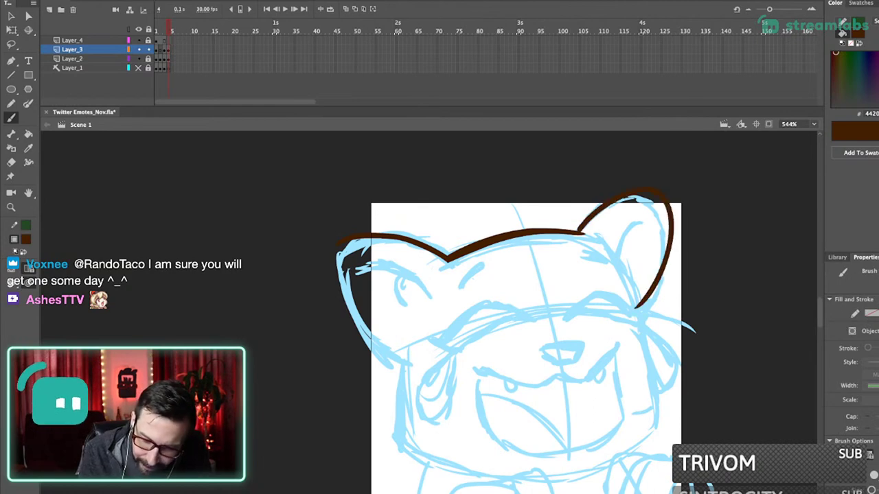
pyautogui.hotkey('ctrl', 'z')
pyautogui.moveTo(574, 232)
pyautogui.mouseDown()
pyautogui.moveTo(636, 198)
pyautogui.moveTo(666, 240)
pyautogui.moveTo(643, 305)
pyautogui.mouseUp()
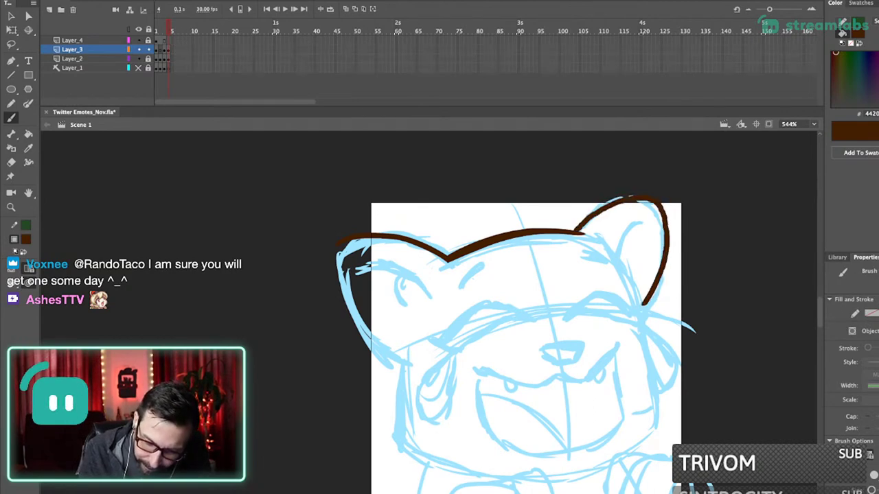
# - Try to reshape the dark brown outline where the head's top edge meets the right ear
pyautogui.hscroll(-2, 529, 343)
pyautogui.scroll(1, 529, 343)
pyautogui.press('z')
pyautogui.moveTo(525, 193); pyautogui.dragTo(625, 293)
pyautogui.press('v')
pyautogui.moveTo(495, 297); pyautogui.dragTo(480, 295)
pyautogui.moveTo(423, 291); pyautogui.dragTo(485, 288)
pyautogui.hotkey('ctrl', 'z')
pyautogui.hotkey('ctrl', 'z')
pyautogui.moveTo(420, 289); pyautogui.dragTo(422, 286)
pyautogui.hotkey('ctrl', 'z')
pyautogui.hotkey('ctrl', 'z')
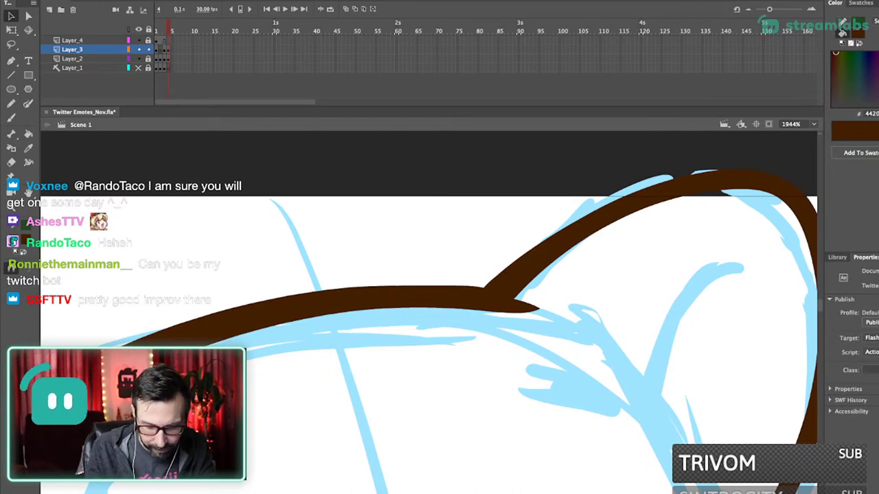
pyautogui.hotkey('ctrl', '1')
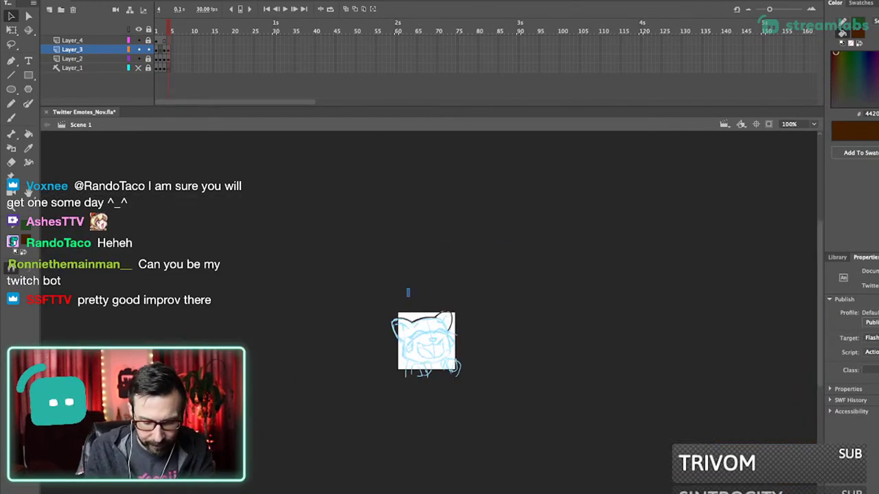
# - Smooth the dark brown stroke along the head's top edge between the two ears
pyautogui.moveTo(382, 291); pyautogui.dragTo(467, 372)
pyautogui.moveTo(398, 248); pyautogui.dragTo(483, 311)
pyautogui.moveTo(374, 269); pyautogui.dragTo(436, 324)
pyautogui.moveTo(375, 324); pyautogui.dragTo(375, 324)
pyautogui.click(28, 270)
pyautogui.click(28, 269)
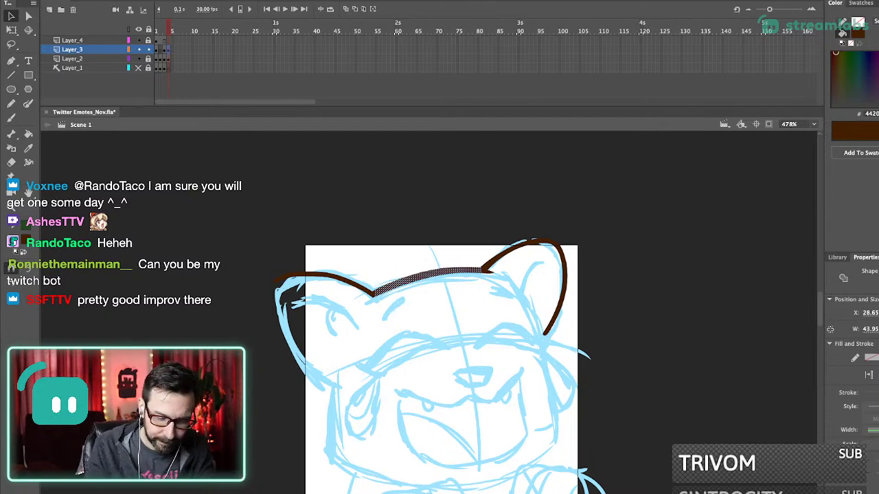
pyautogui.click(439, 213)
pyautogui.moveTo(440, 316); pyautogui.dragTo(452, 307)
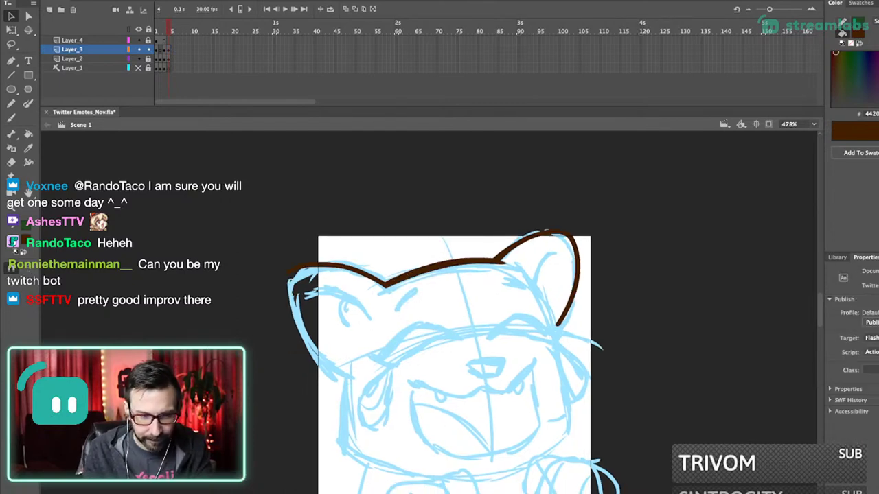
# - Ink the outer edge of the left ear with the brush, from its tip down to the side of the head
pyautogui.press('b')
pyautogui.scroll(-2, 466, 338)
pyautogui.hscroll(-1, 466, 339)
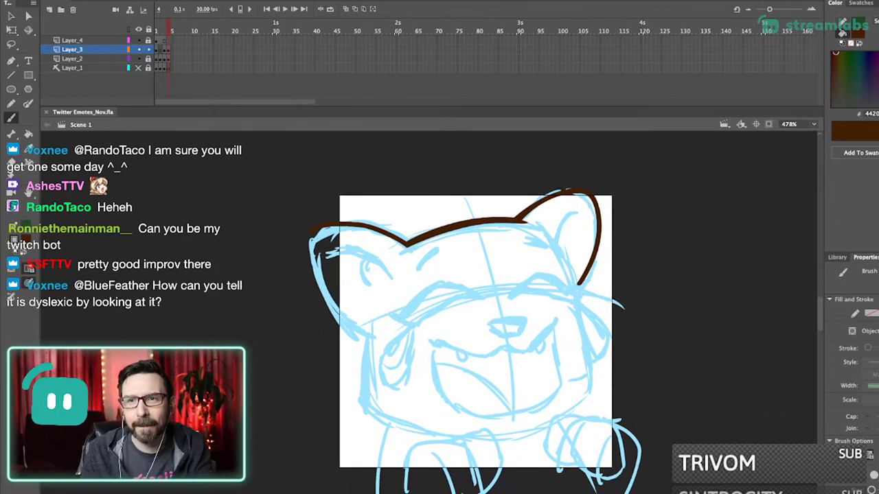
pyautogui.scroll(-1, 478, 332)
pyautogui.hscroll(-1, 478, 331)
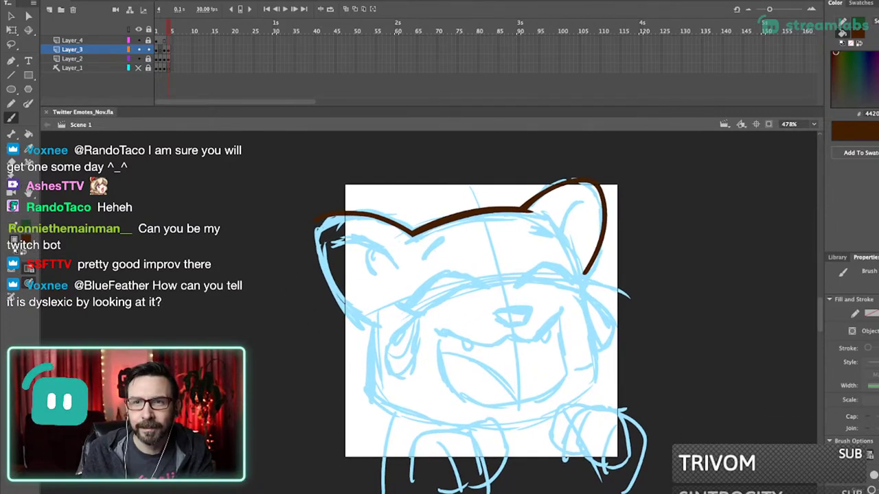
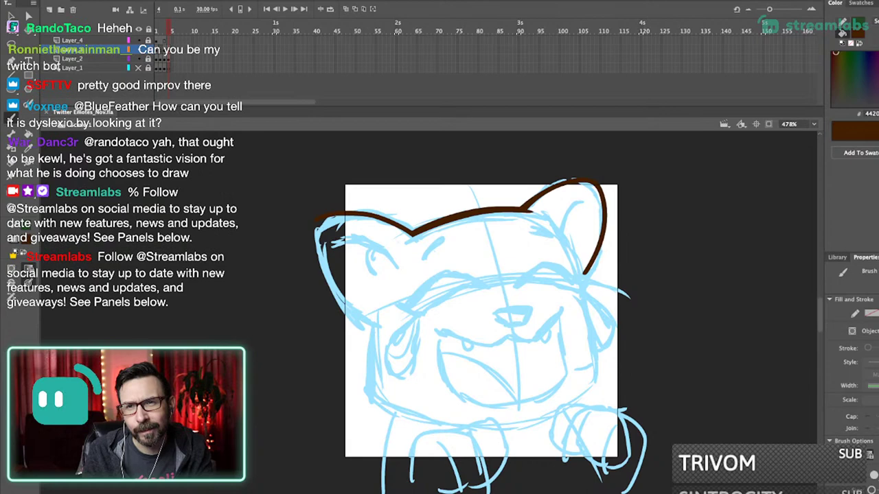
pyautogui.moveTo(481, 320); pyautogui.dragTo(492, 316)
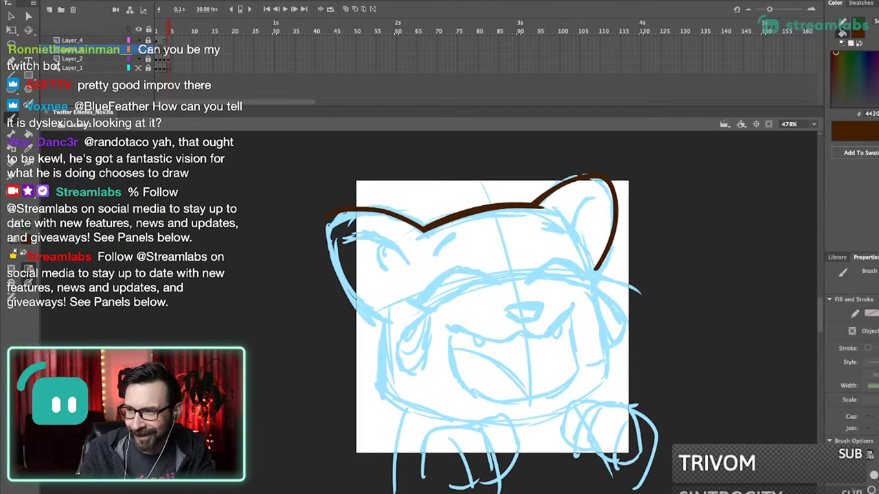
pyautogui.moveTo(329, 215)
pyautogui.mouseDown()
pyautogui.moveTo(354, 312)
pyautogui.moveTo(381, 334)
pyautogui.mouseUp()
pyautogui.moveTo(480, 320); pyautogui.dragTo(493, 293)
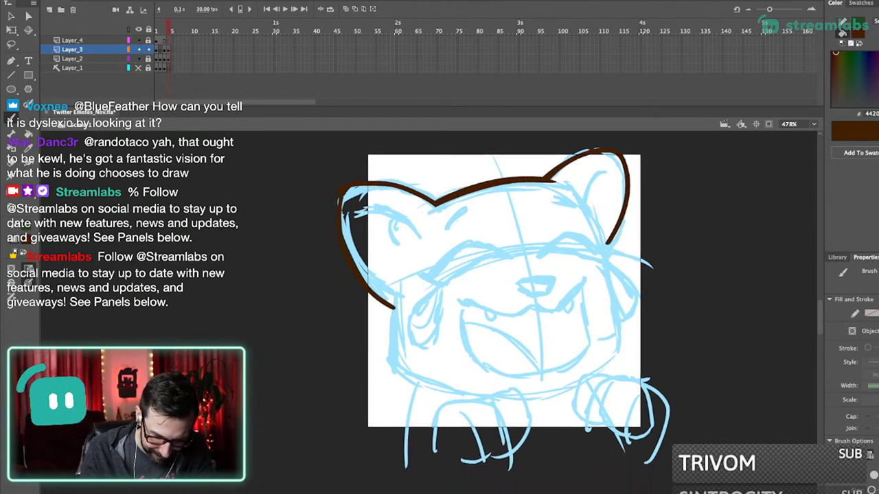
# - Ink the lower head outline from the left ear's base around the cheeks and chin up into the right ear, redoing the first stroke
pyautogui.moveTo(390, 326)
pyautogui.mouseDown()
pyautogui.moveTo(383, 356)
pyautogui.moveTo(442, 390)
pyautogui.mouseUp()
pyautogui.hotkey('ctrl', 'z')
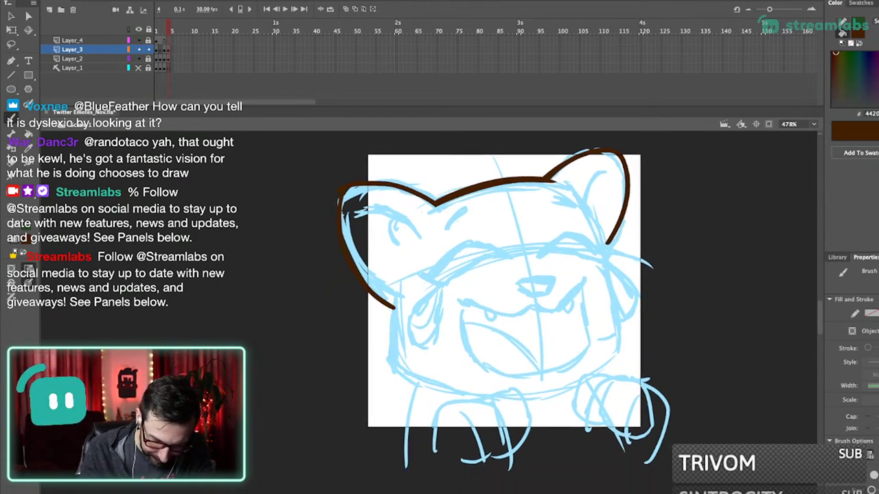
pyautogui.moveTo(397, 306)
pyautogui.mouseDown()
pyautogui.moveTo(488, 403)
pyautogui.moveTo(581, 394)
pyautogui.moveTo(618, 368)
pyautogui.mouseUp()
# - Shorten and bend the tapered tip of the head outline where it runs inside the base of the right ear
pyautogui.moveTo(626, 329)
pyautogui.mouseDown()
pyautogui.moveTo(621, 275)
pyautogui.moveTo(588, 214)
pyautogui.moveTo(601, 316)
pyautogui.mouseUp()
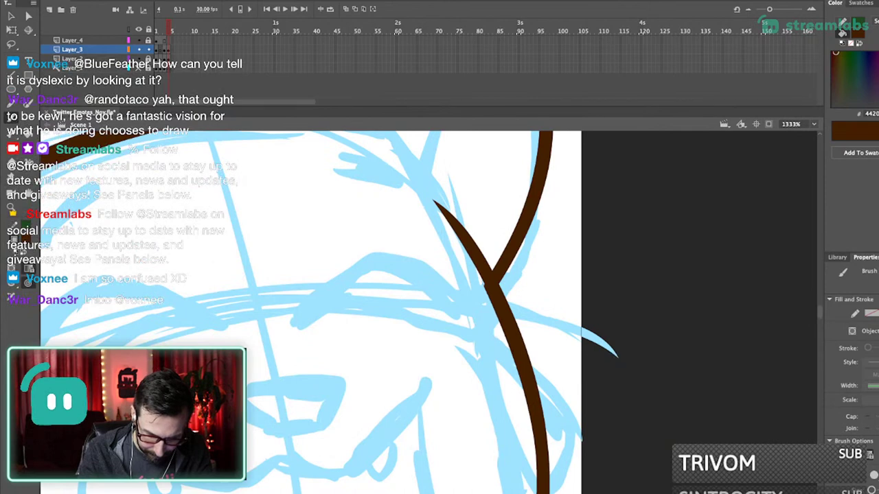
pyautogui.press('v')
pyautogui.moveTo(407, 185); pyautogui.dragTo(513, 356)
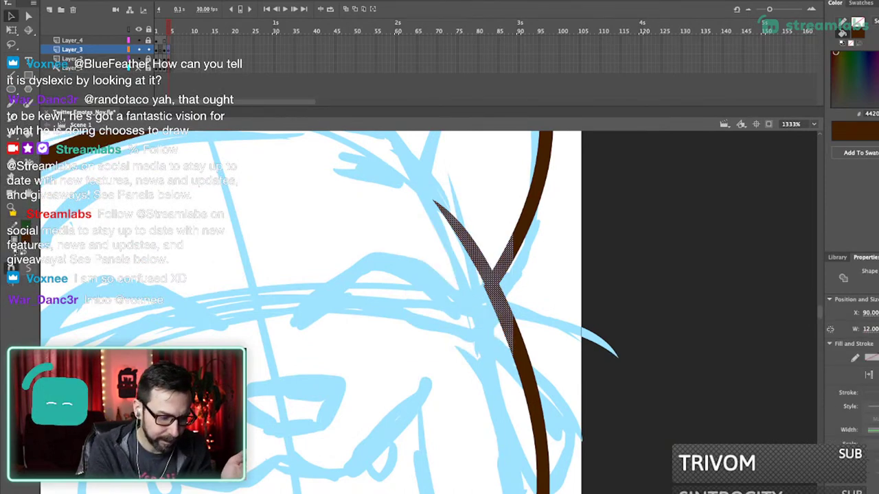
pyautogui.moveTo(513, 356); pyautogui.dragTo(537, 339)
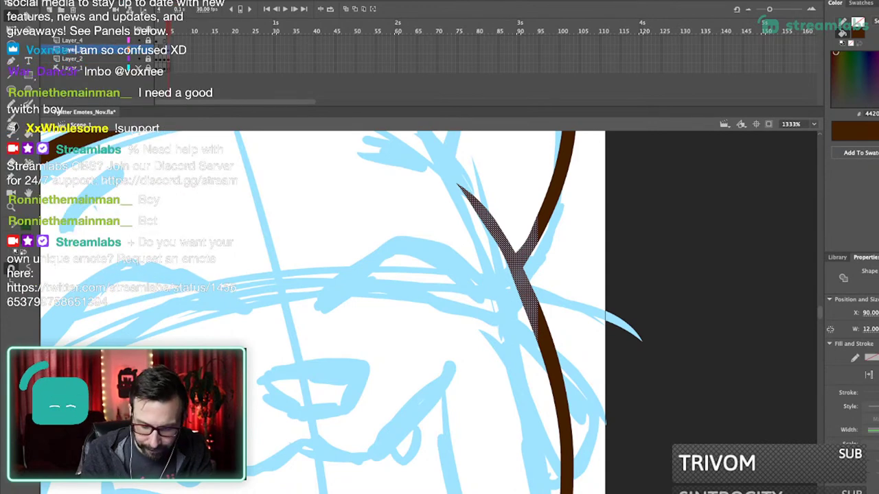
pyautogui.press('Escape')
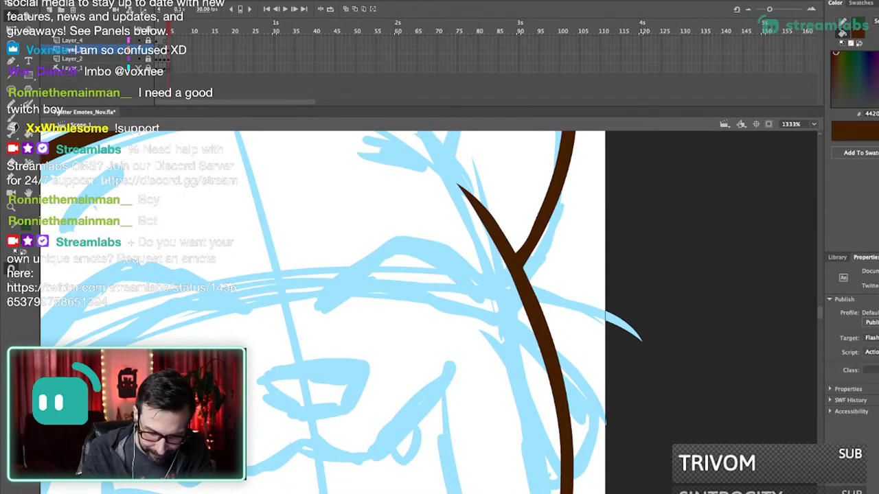
pyautogui.moveTo(487, 221); pyautogui.dragTo(483, 225)
pyautogui.moveTo(458, 184); pyautogui.dragTo(473, 194)
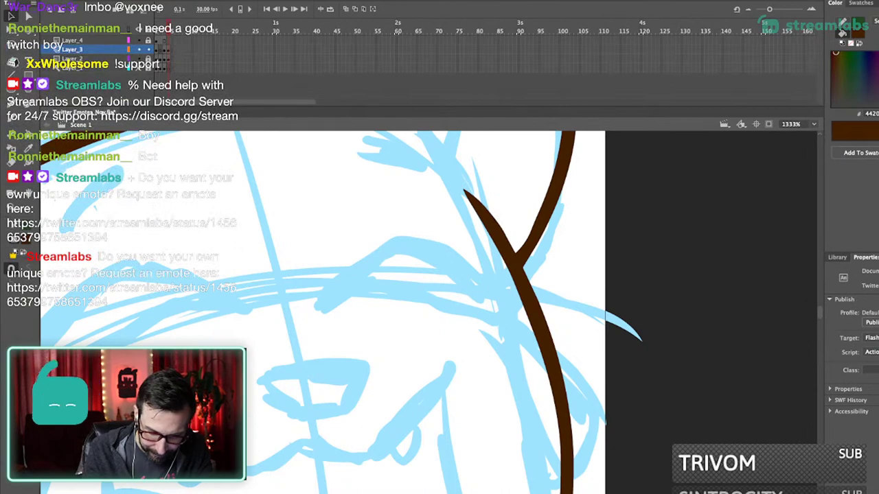
pyautogui.moveTo(474, 275); pyautogui.dragTo(490, 268)
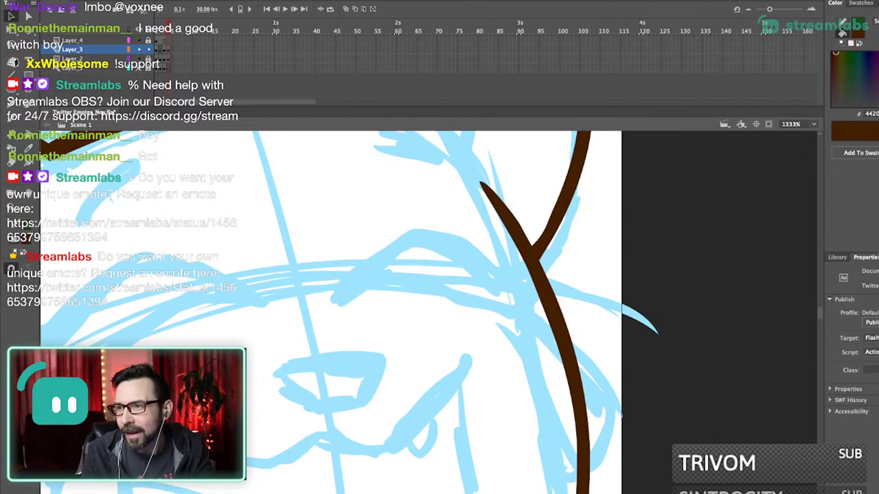
pyautogui.hscroll(-1, 330, 312)
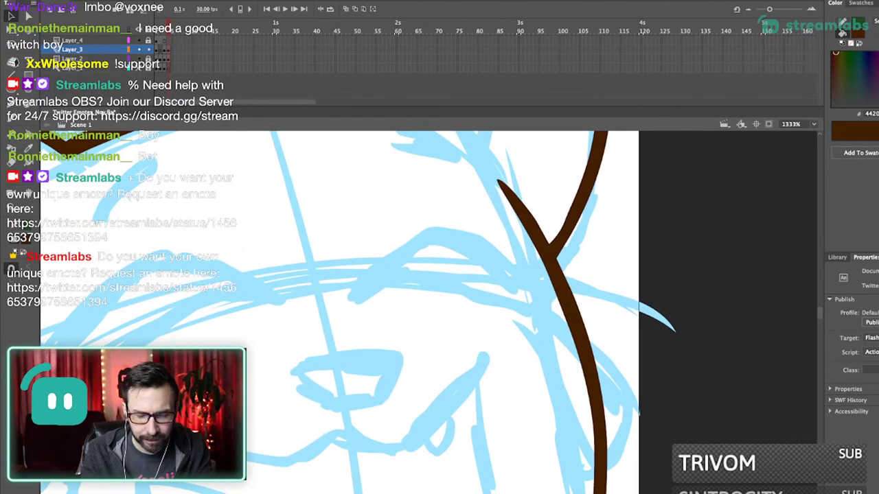
pyautogui.moveTo(530, 212); pyautogui.dragTo(536, 226)
# - Ink the inner fold and zigzag fur tuft inside the right ear, undoing the unsatisfactory strokes
pyautogui.hotkey('ctrl', '1')
pyautogui.moveTo(414, 259); pyautogui.dragTo(459, 362)
pyautogui.moveTo(396, 232); pyautogui.dragTo(441, 370)
pyautogui.moveTo(439, 309)
pyautogui.mouseDown()
pyautogui.moveTo(468, 318)
pyautogui.moveTo(473, 296)
pyautogui.moveTo(509, 252)
pyautogui.moveTo(526, 260)
pyautogui.mouseUp()
pyautogui.press('b')
pyautogui.hotkey('ctrl', 'z')
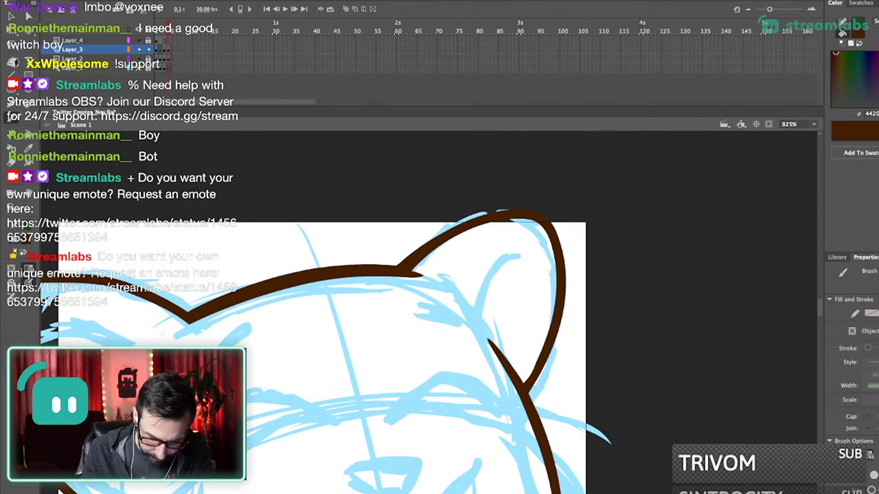
pyautogui.moveTo(470, 315); pyautogui.dragTo(529, 273)
pyautogui.hotkey('ctrl', 'z')
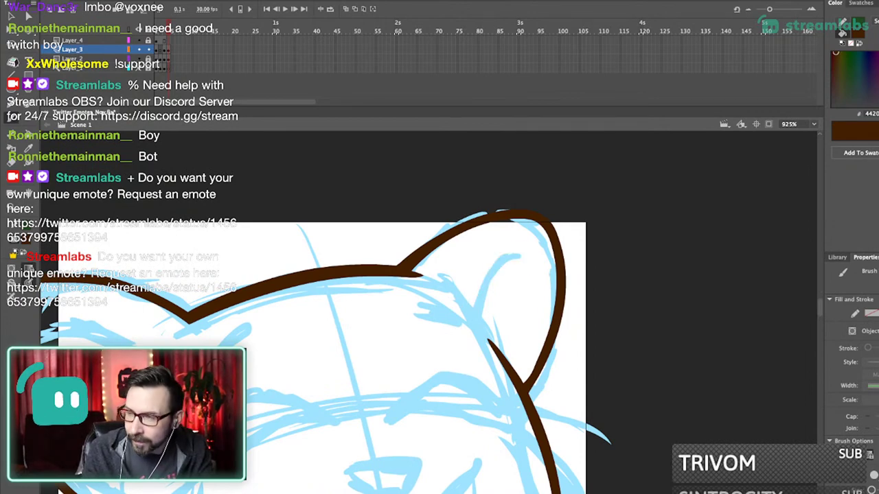
pyautogui.moveTo(491, 328); pyautogui.dragTo(488, 293)
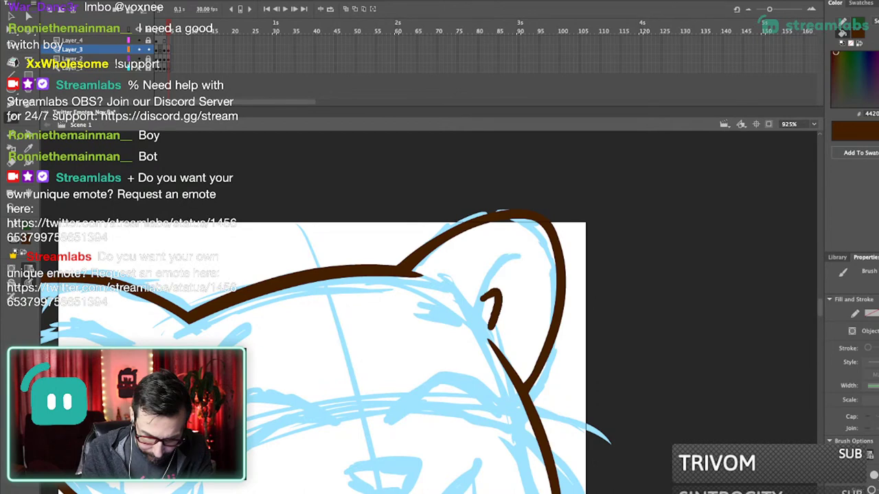
pyautogui.hotkey('ctrl', 'z')
pyautogui.moveTo(533, 238)
pyautogui.mouseDown()
pyautogui.moveTo(483, 291)
pyautogui.moveTo(503, 330)
pyautogui.mouseUp()
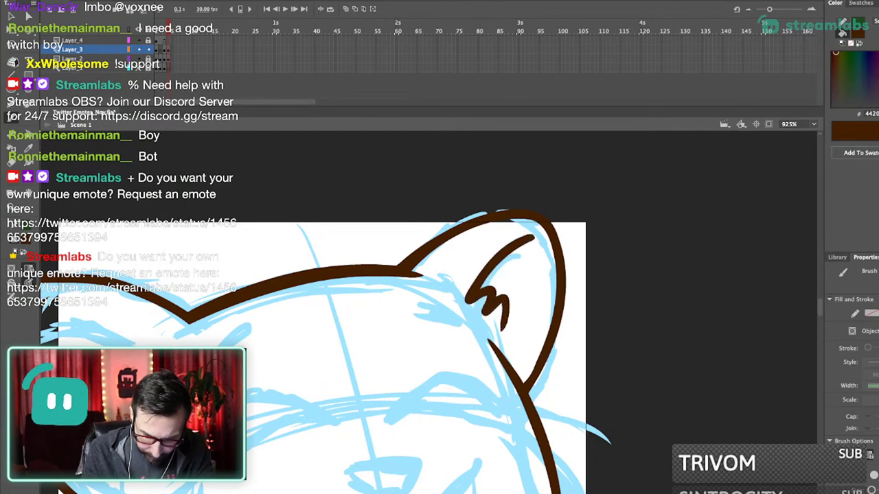
# - Ink the inner fold and zigzag fur tuft inside the left ear, replacing the first attempt with a longer stroke
pyautogui.hotkey('ctrl', '1')
pyautogui.scroll(10, 412, 323)
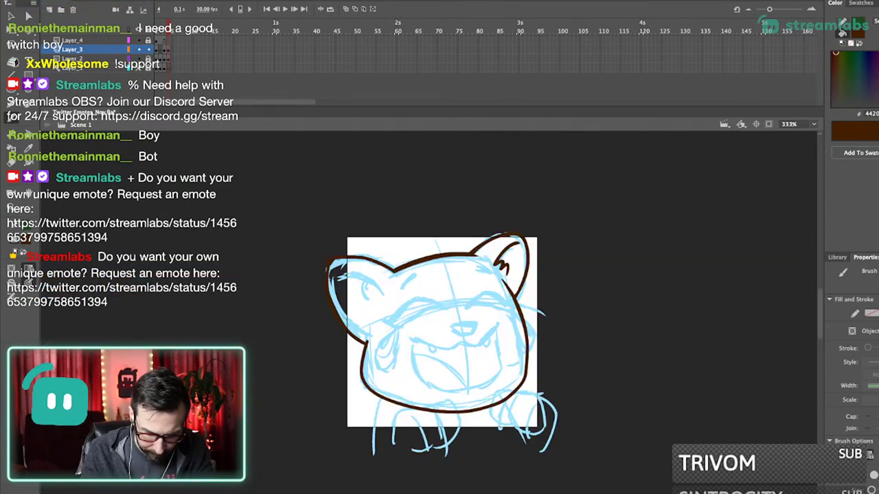
pyautogui.moveTo(392, 337)
pyautogui.mouseDown()
pyautogui.moveTo(406, 313)
pyautogui.moveTo(401, 286)
pyautogui.moveTo(420, 287)
pyautogui.moveTo(331, 251)
pyautogui.mouseUp()
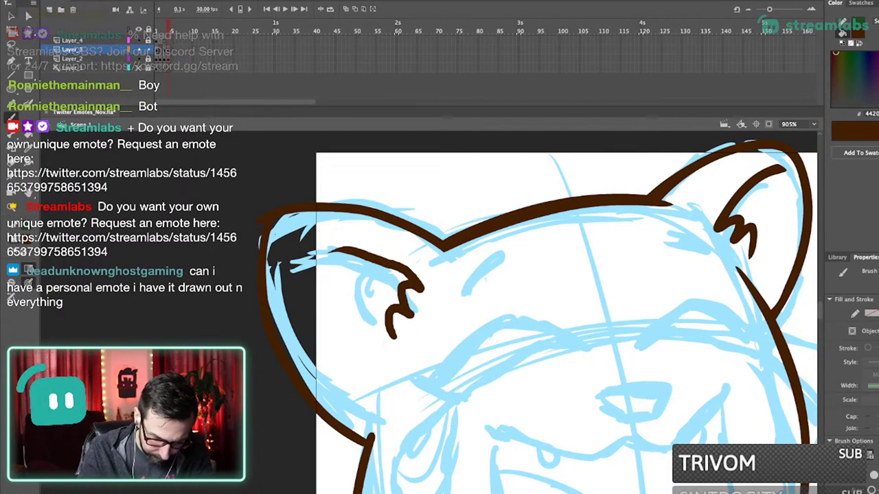
pyautogui.hotkey('ctrl', 'z')
pyautogui.moveTo(384, 338)
pyautogui.mouseDown()
pyautogui.moveTo(399, 288)
pyautogui.moveTo(416, 293)
pyautogui.moveTo(294, 259)
pyautogui.mouseUp()
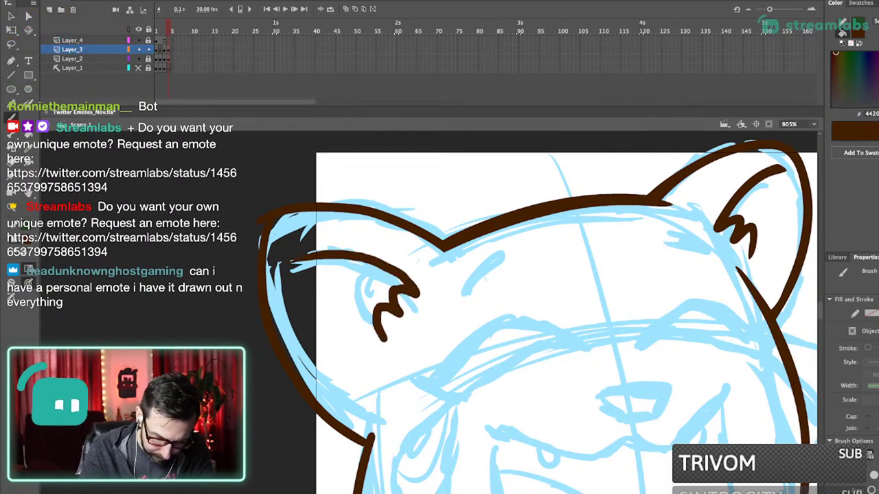
# - Remove the right cheek line and redraw it as a fuller curve from the right ear's base down to the chin
pyautogui.hotkey('ctrl', '1')
pyautogui.scroll(5, 461, 343)
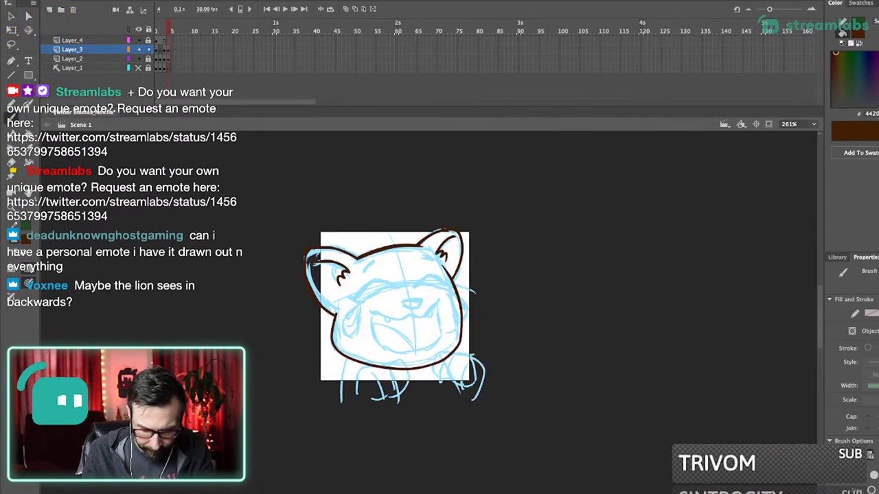
pyautogui.scroll(4, 443, 319)
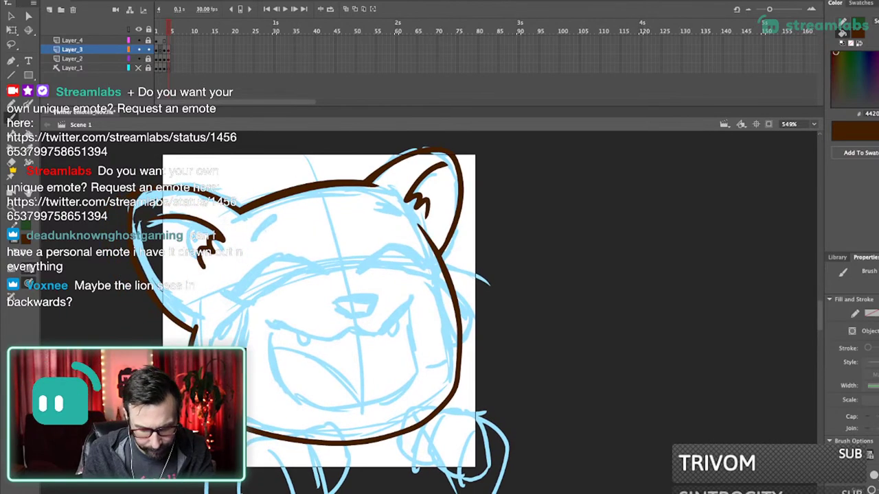
pyautogui.hotkey('ctrl', 'z')
pyautogui.moveTo(480, 287); pyautogui.dragTo(474, 379)
pyautogui.hotkey('ctrl', 'z')
pyautogui.hotkey('ctrl', 'z')
pyautogui.moveTo(469, 261)
pyautogui.mouseDown()
pyautogui.moveTo(496, 339)
pyautogui.moveTo(485, 295)
pyautogui.mouseUp()
pyautogui.hotkey('ctrl', 'z')
pyautogui.hotkey('ctrl', 'z')
pyautogui.hotkey('ctrl', 'z')
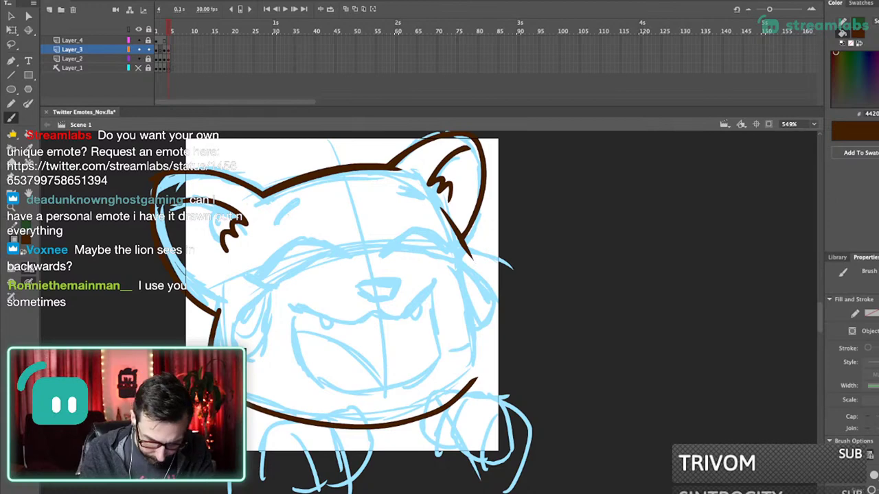
pyautogui.moveTo(467, 248)
pyautogui.mouseDown()
pyautogui.moveTo(497, 345)
pyautogui.moveTo(451, 401)
pyautogui.mouseUp()
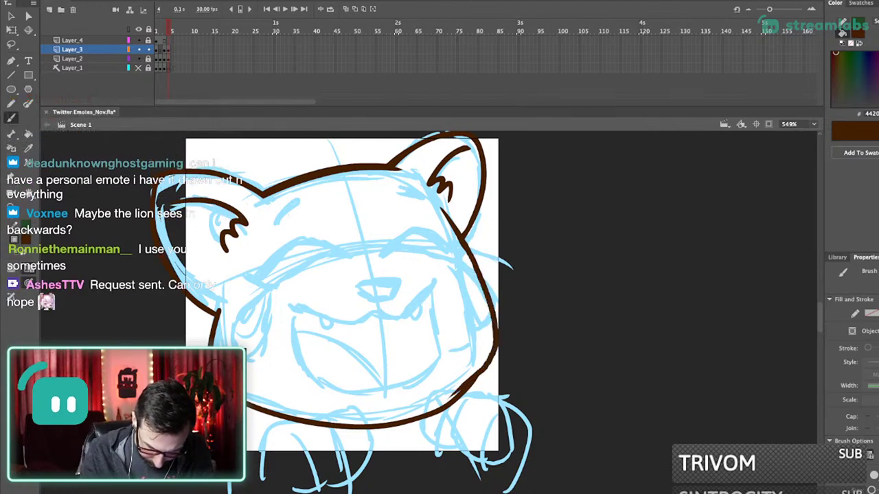
# - Clean up the overlapping strokes where the new right cheek line joins the chin outline
pyautogui.hotkey('ctrl', 'a')
pyautogui.hotkey('ctrl', 'z')
pyautogui.hotkey('ctrl', 'z')
pyautogui.moveTo(509, 412); pyautogui.dragTo(443, 352)
pyautogui.moveTo(444, 410); pyautogui.dragTo(395, 425)
pyautogui.press('v')
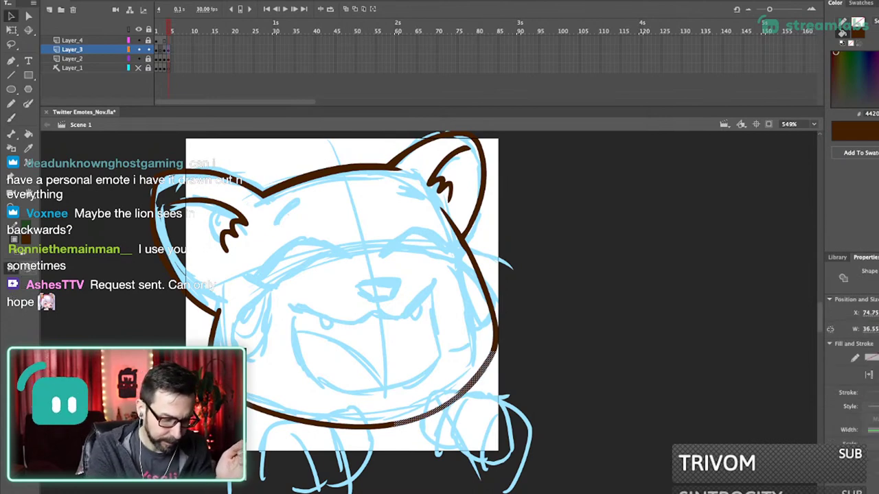
pyautogui.hotkey('ctrl', 'shift', 'a')
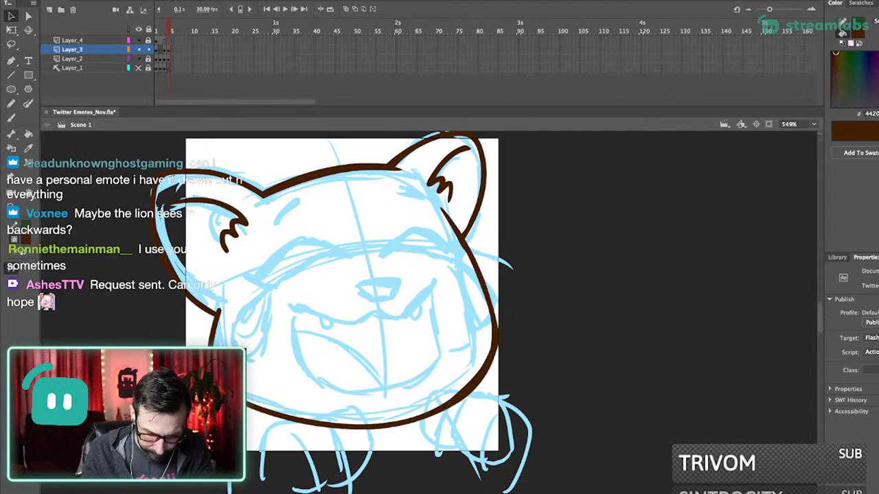
# - Ink both sides of the body downward from the head and a long curved line crossing them below the canvas
pyautogui.moveTo(371, 289); pyautogui.dragTo(419, 307)
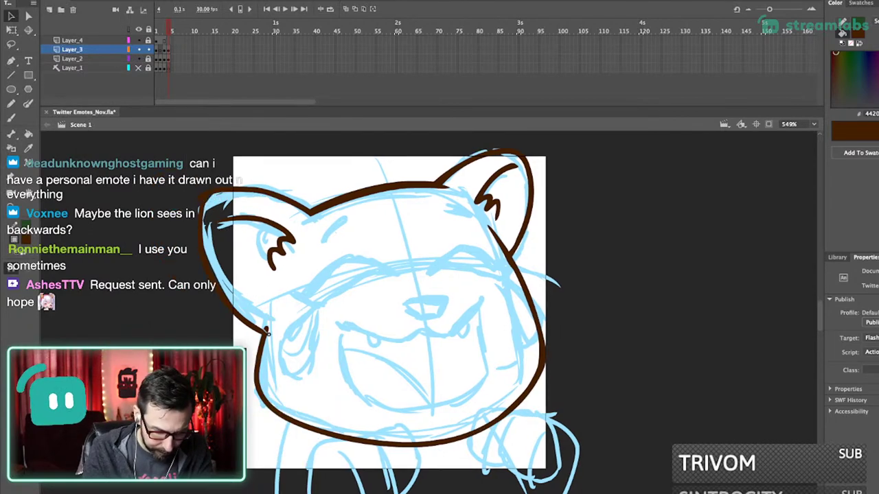
pyautogui.hotkey('ctrl', '1')
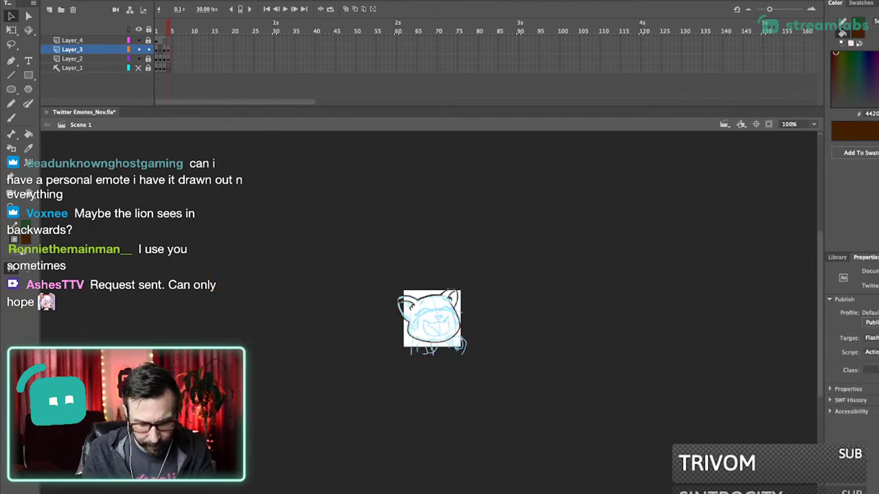
pyautogui.moveTo(410, 273); pyautogui.dragTo(455, 397)
pyautogui.moveTo(330, 228); pyautogui.dragTo(438, 438)
pyautogui.press('b')
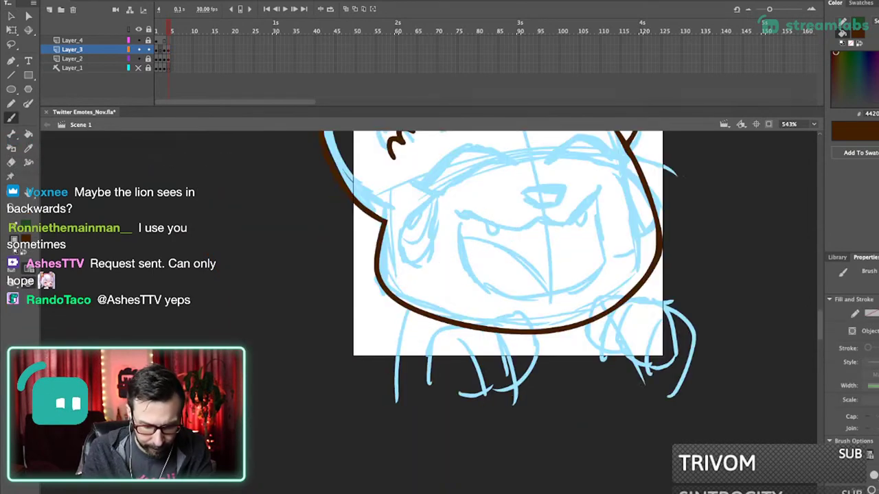
pyautogui.moveTo(408, 309); pyautogui.dragTo(368, 453)
pyautogui.moveTo(611, 313); pyautogui.dragTo(639, 435)
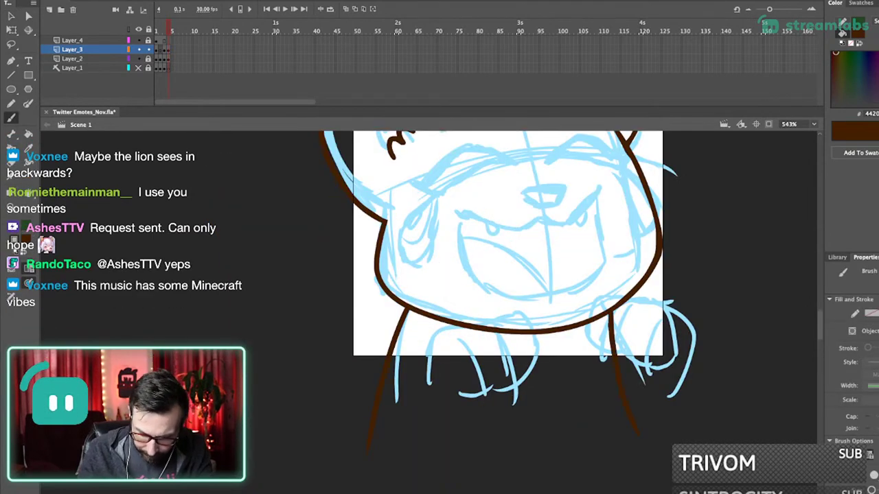
pyautogui.moveTo(328, 395); pyautogui.dragTo(649, 390)
pyautogui.moveTo(508, 302); pyautogui.dragTo(472, 313)
pyautogui.scroll(-3, 439, 312)
pyautogui.moveTo(391, 326); pyautogui.dragTo(425, 296)
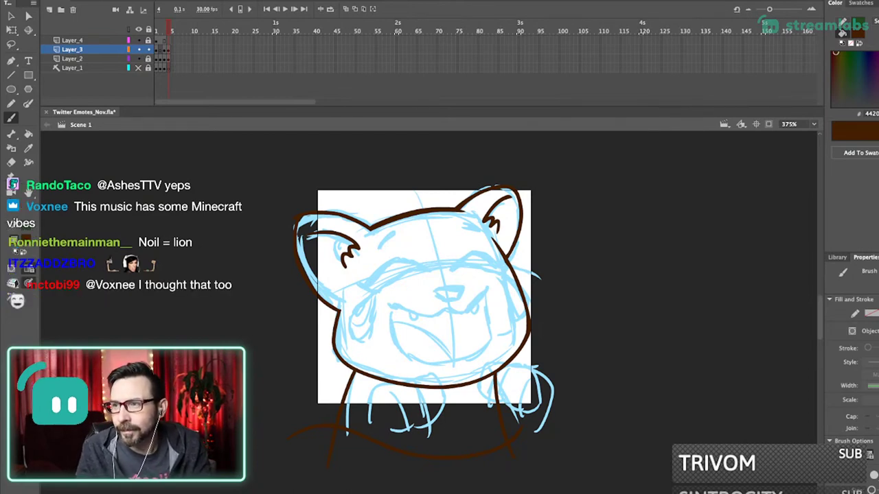
pyautogui.moveTo(440, 295); pyautogui.dragTo(457, 290)
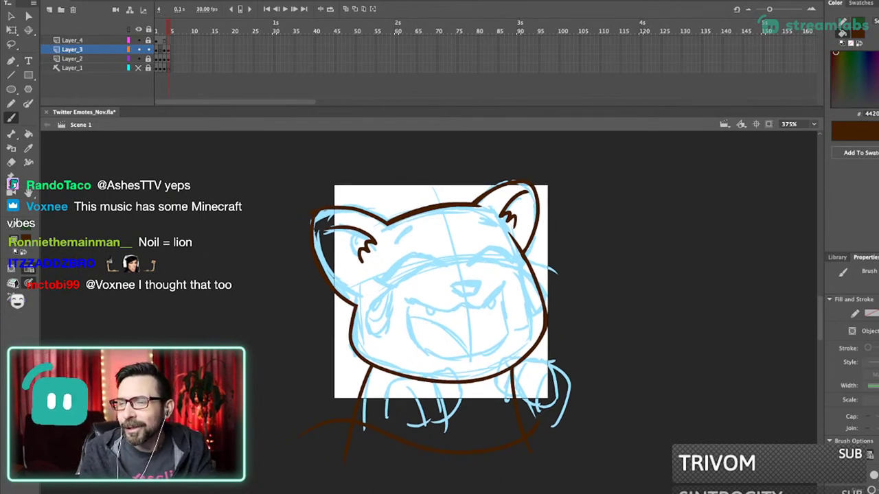
pyautogui.hscroll(-2, 450, 300)
pyautogui.scroll(-1, 449, 300)
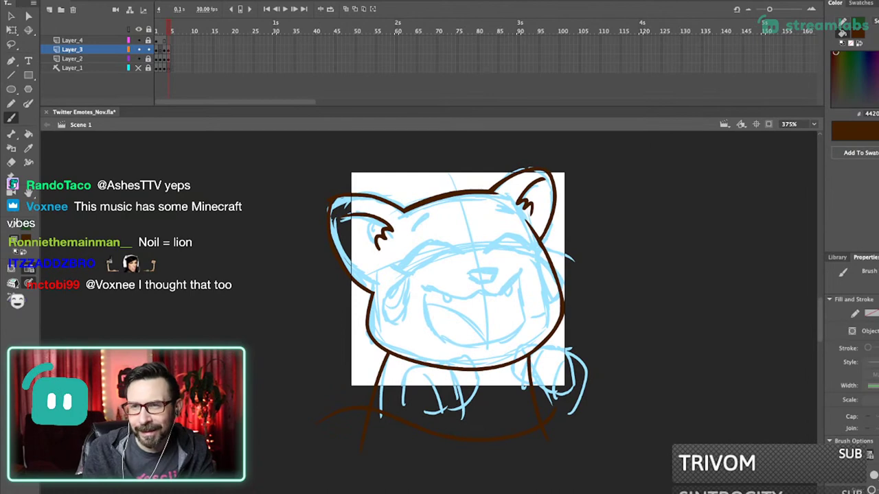
# - Smooth the bump in the right cheek line where it meets the base of the right ear
pyautogui.moveTo(474, 199); pyautogui.dragTo(584, 322)
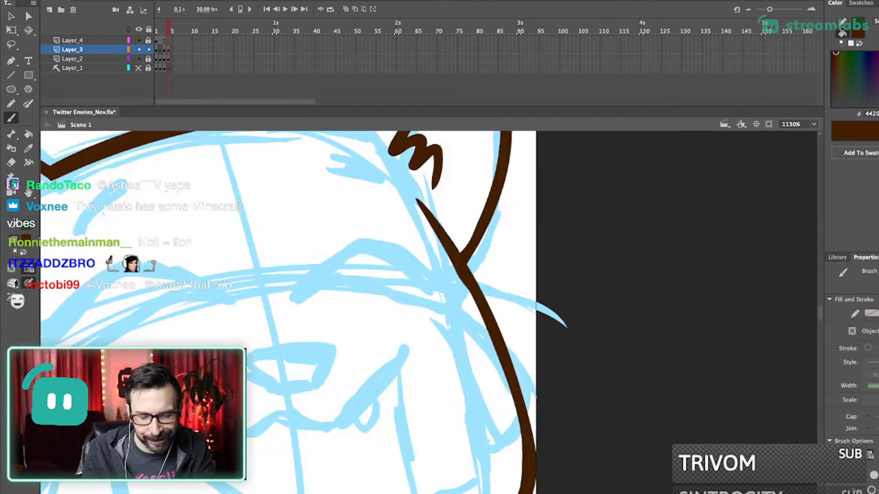
pyautogui.press('v')
pyautogui.moveTo(446, 252); pyautogui.dragTo(452, 248)
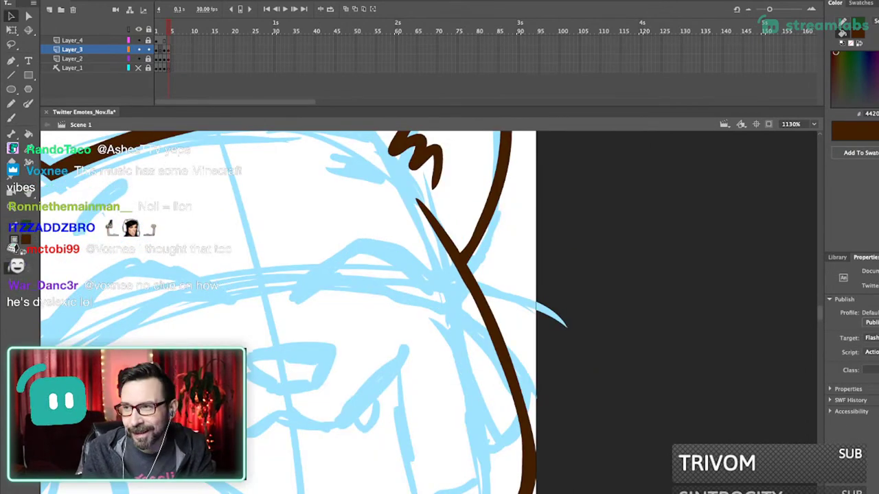
pyautogui.hscroll(-2, 314, 312)
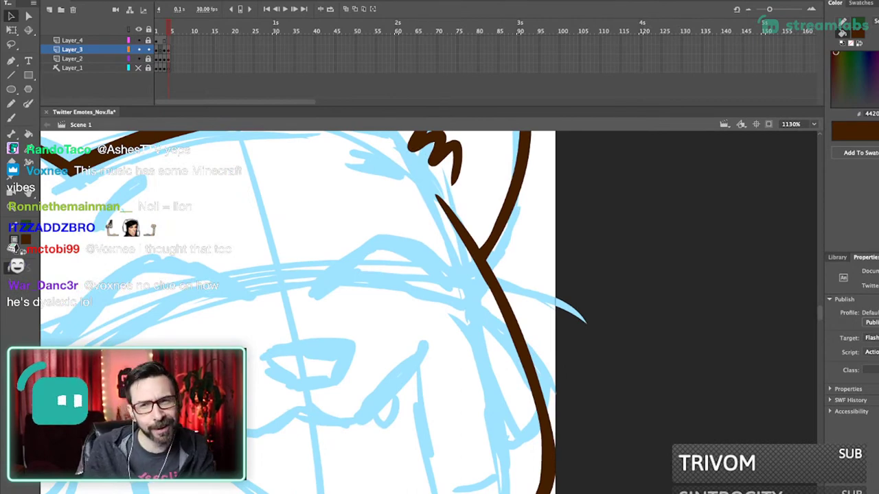
pyautogui.scroll(-5, 471, 298)
pyautogui.moveTo(471, 298); pyautogui.dragTo(513, 279)
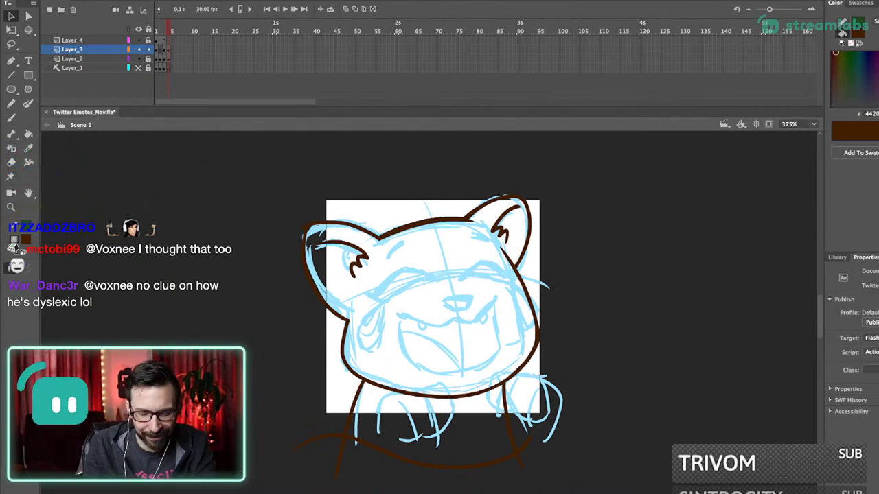
# - Examine the inked head, ear and body outlines both close up and at 100% size
pyautogui.scroll(4, 330, 282)
pyautogui.moveTo(381, 266); pyautogui.dragTo(383, 295)
pyautogui.press('super+z')
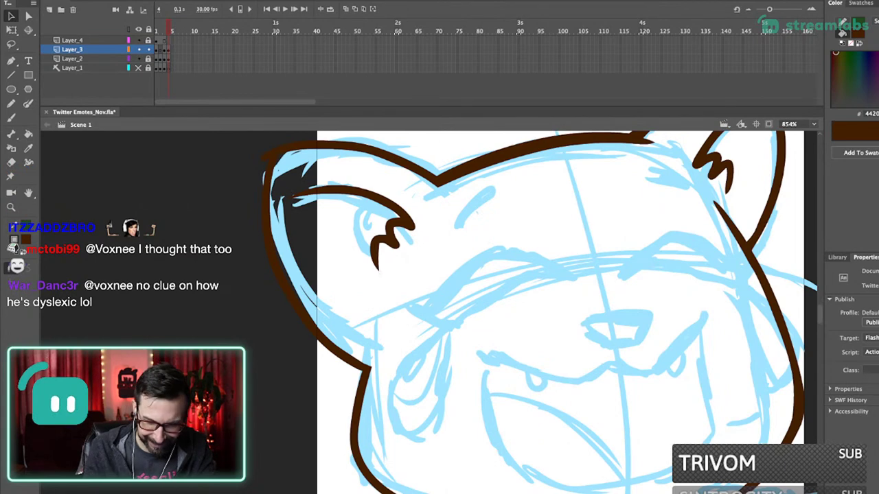
pyautogui.press('super+1')
pyautogui.moveTo(404, 258); pyautogui.dragTo(445, 366)
pyautogui.scroll(5, 410, 309)
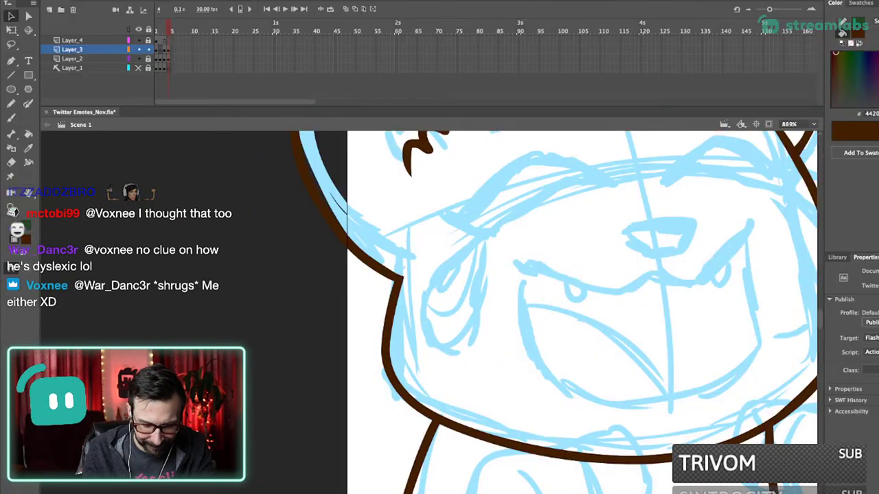
pyautogui.press('super+1')
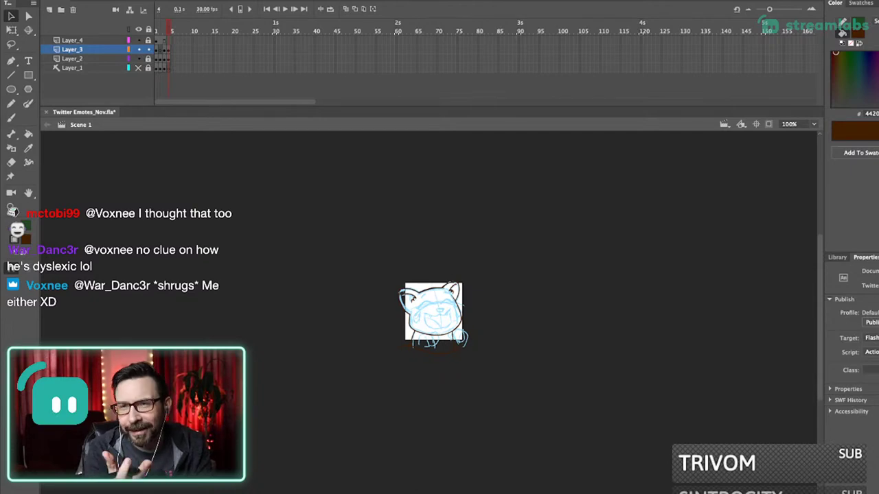
pyautogui.scroll(5, 441, 308)
pyautogui.hscroll(-1, 406, 328)
pyautogui.hscroll(-1, 419, 328)
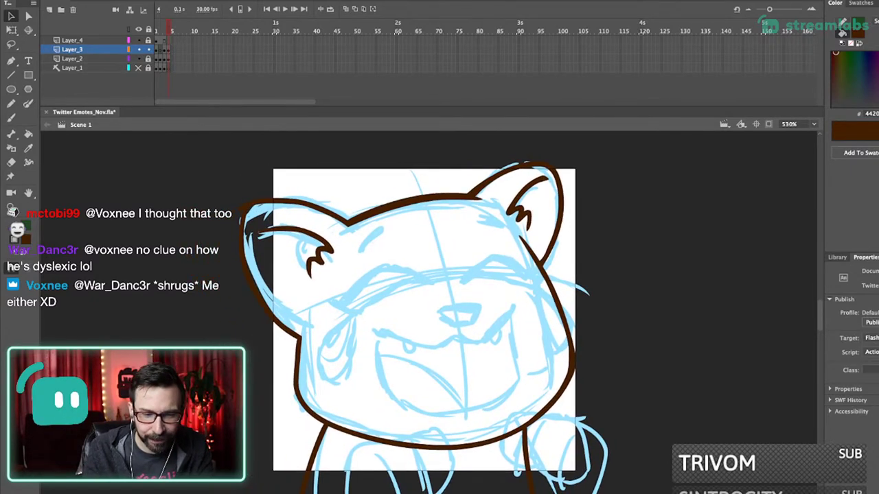
# - Ink the left closed eye as a thick arched shape over the sketch and fill it with dark brown
pyautogui.press('b')
pyautogui.hscroll(-1, 426, 321)
pyautogui.hscroll(-1, 450, 327)
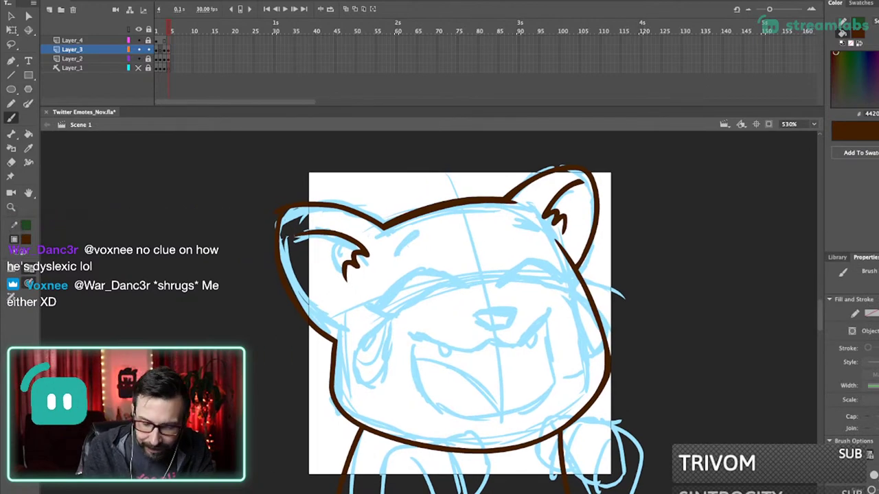
pyautogui.moveTo(463, 286)
pyautogui.mouseDown()
pyautogui.moveTo(409, 276)
pyautogui.moveTo(373, 302)
pyautogui.moveTo(378, 314)
pyautogui.moveTo(401, 322)
pyautogui.moveTo(441, 286)
pyautogui.moveTo(467, 288)
pyautogui.mouseUp()
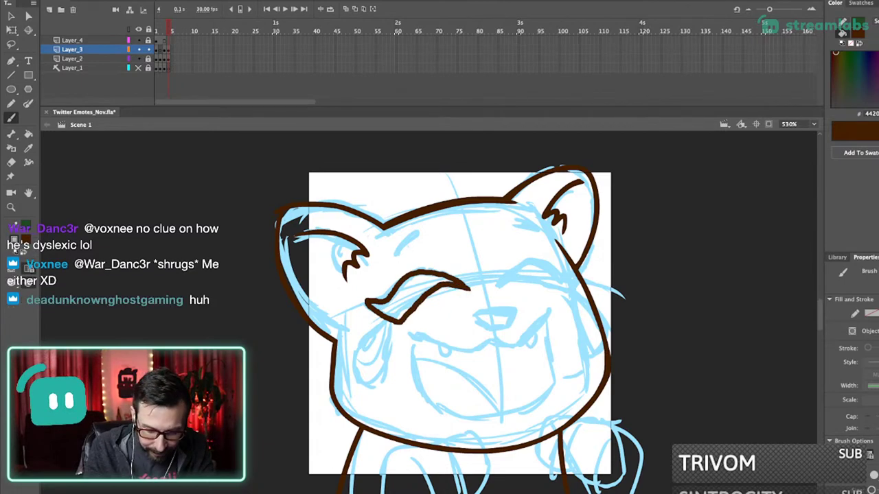
pyautogui.press('k')
pyautogui.click(418, 291)
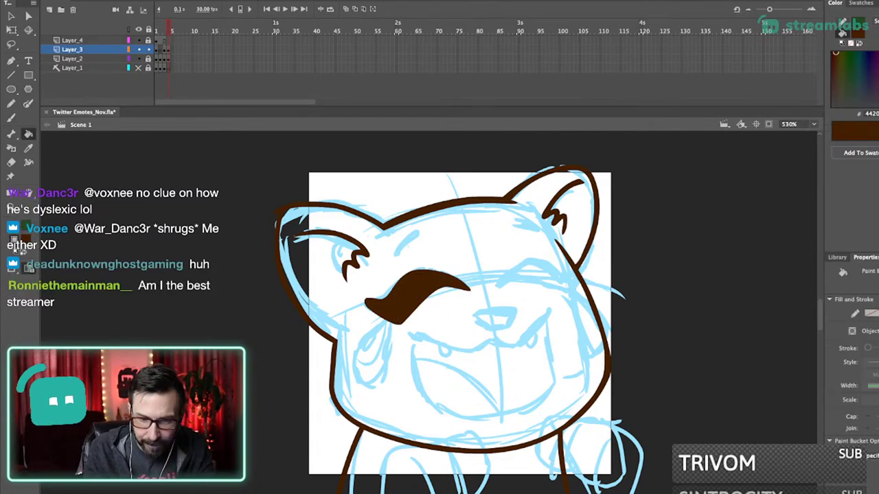
# - Recolor the brown closed-eye shape on the left of the face solid black
pyautogui.press('b')
pyautogui.press('super+a')
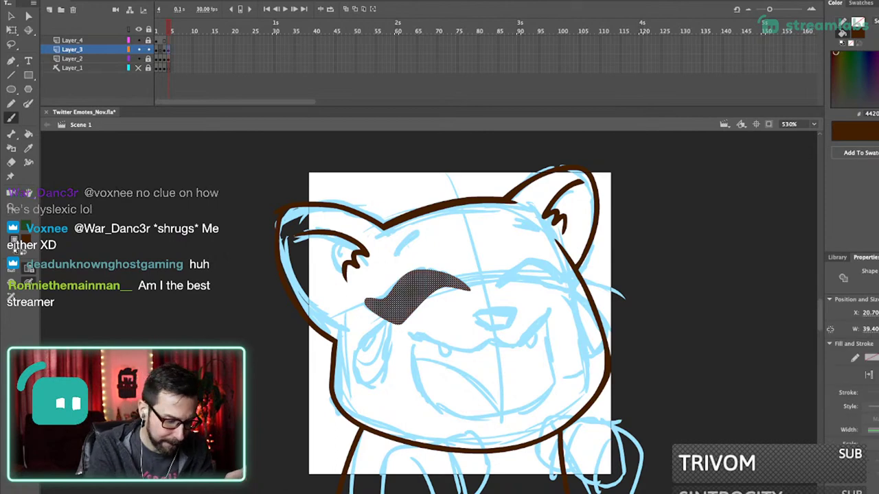
pyautogui.click(877, 107)
# - Paint a matching closed-eye shape about 34 px wide on the right of the face and fill it black
pyautogui.click(534, 282)
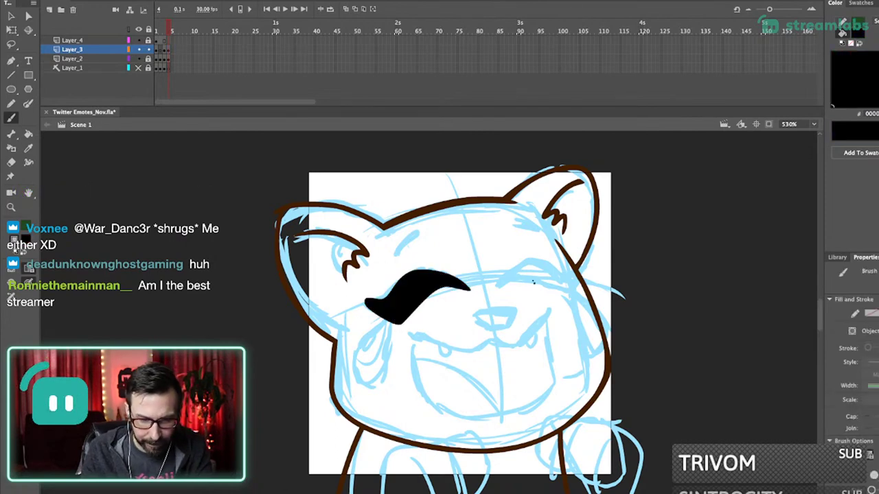
pyautogui.moveTo(534, 283)
pyautogui.mouseDown()
pyautogui.moveTo(527, 289)
pyautogui.moveTo(521, 268)
pyautogui.moveTo(555, 283)
pyautogui.moveTo(553, 297)
pyautogui.moveTo(511, 292)
pyautogui.mouseUp()
pyautogui.press('k')
pyautogui.click(534, 287)
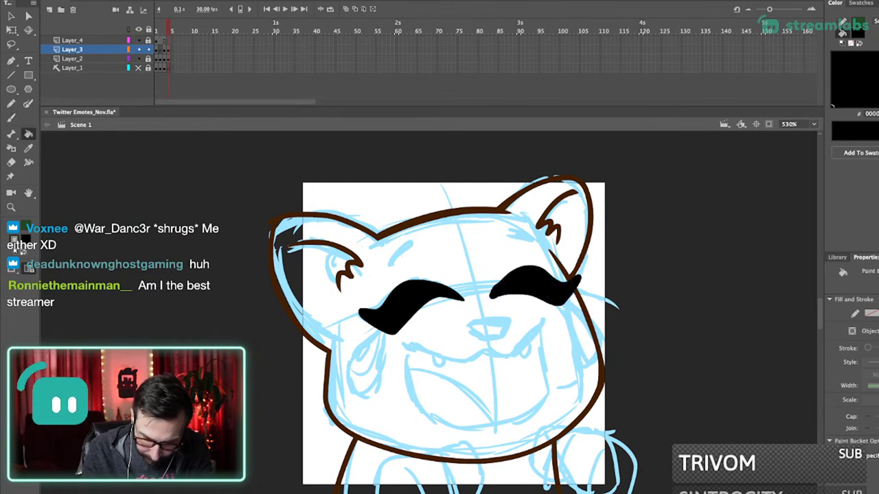
# - Smooth the contour of the black eye shape on the right of the face
pyautogui.press('super+1')
pyautogui.moveTo(403, 264); pyautogui.dragTo(493, 373)
pyautogui.keyDown('super'); pyautogui.click(427, 291); pyautogui.keyUp('super')
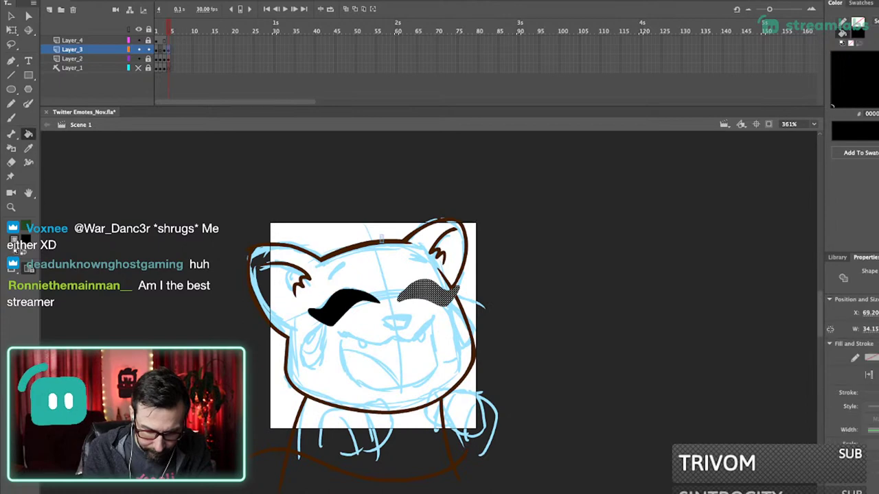
pyautogui.moveTo(323, 235); pyautogui.dragTo(502, 378)
pyautogui.click(11, 16)
pyautogui.click(29, 269)
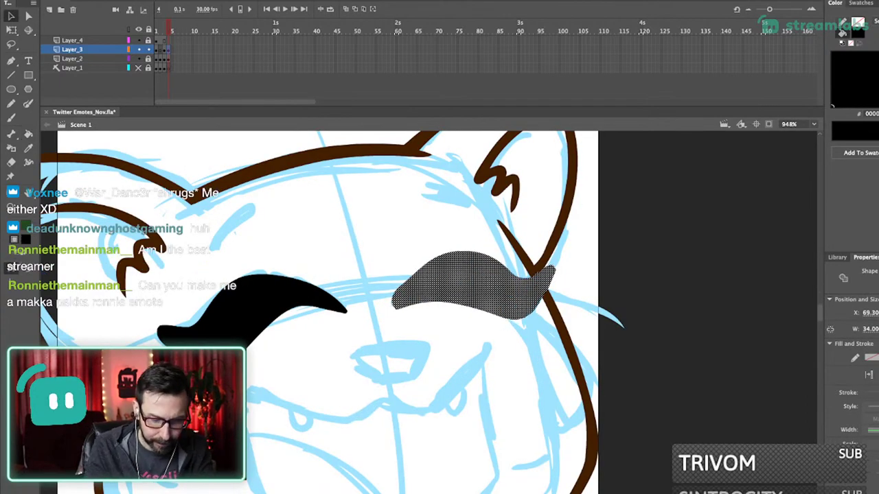
pyautogui.click(426, 227)
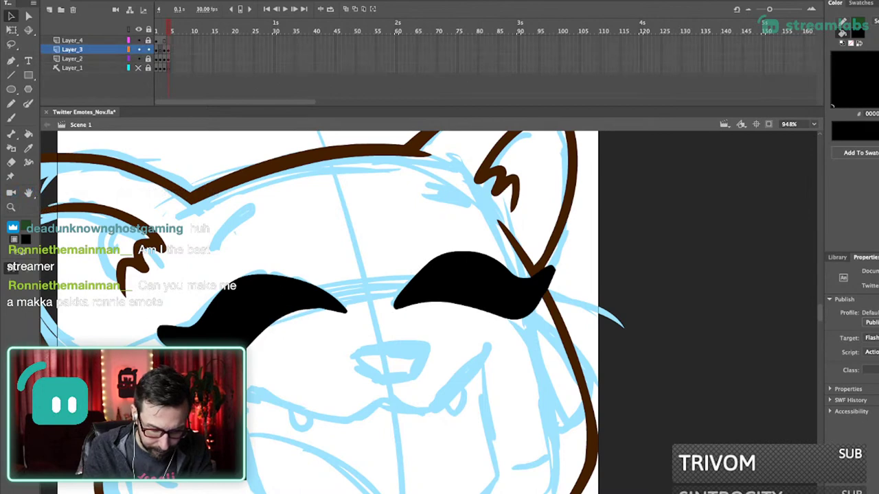
# - Paint a short tapered black eyebrow above each closed eye along the blue sketch
pyautogui.hotkey('ctrl', '1')
pyautogui.hotkey('ctrl', '=')
pyautogui.hotkey('ctrl', '=')
pyautogui.hotkey('ctrl', '=')
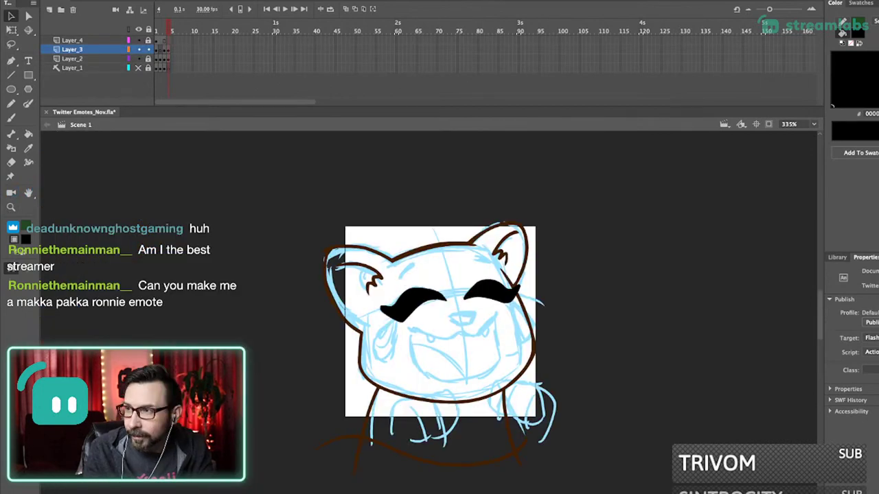
pyautogui.press('b')
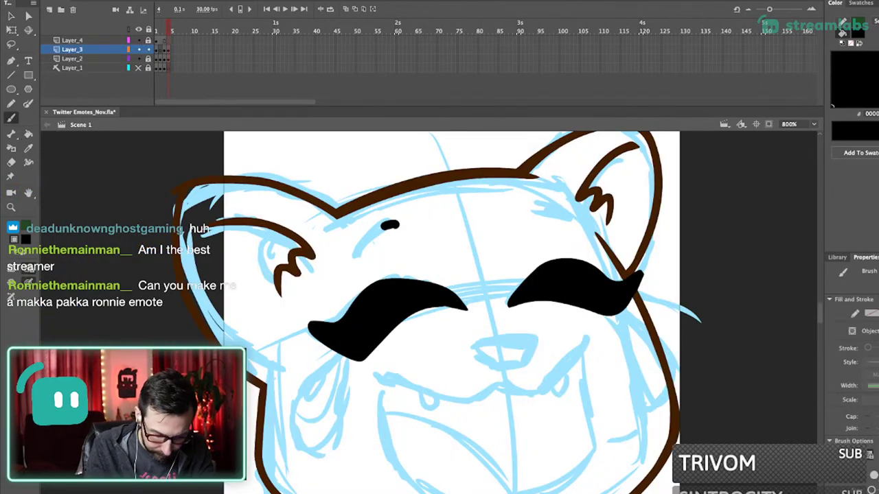
pyautogui.moveTo(391, 225); pyautogui.dragTo(345, 262)
pyautogui.moveTo(534, 210); pyautogui.dragTo(576, 228)
pyautogui.hotkey('ctrl', 'z')
pyautogui.hotkey('ctrl', 'z')
pyautogui.hotkey('ctrl', 'z')
pyautogui.hotkey('ctrl', '1')
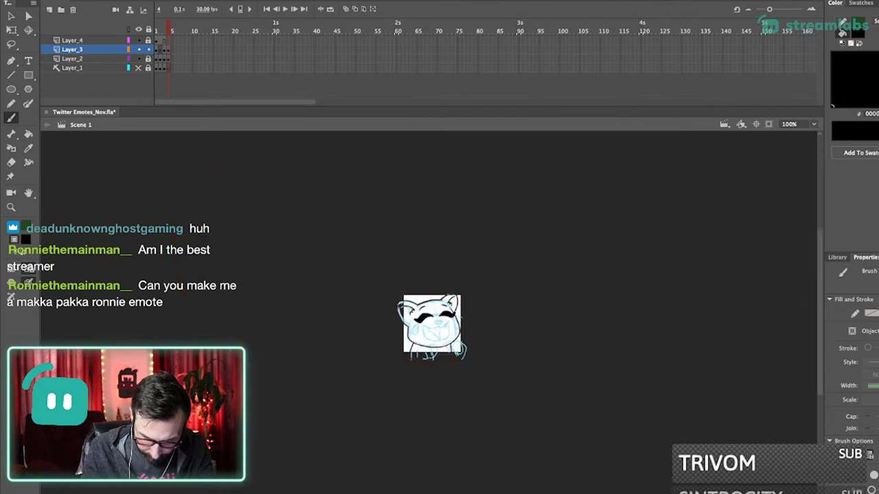
pyautogui.moveTo(371, 256); pyautogui.dragTo(507, 394)
pyautogui.moveTo(309, 216); pyautogui.dragTo(536, 422)
# - Outline the rounded triangular nose in black with a short curved line rising from its right corner
pyautogui.moveTo(412, 309); pyautogui.dragTo(474, 304)
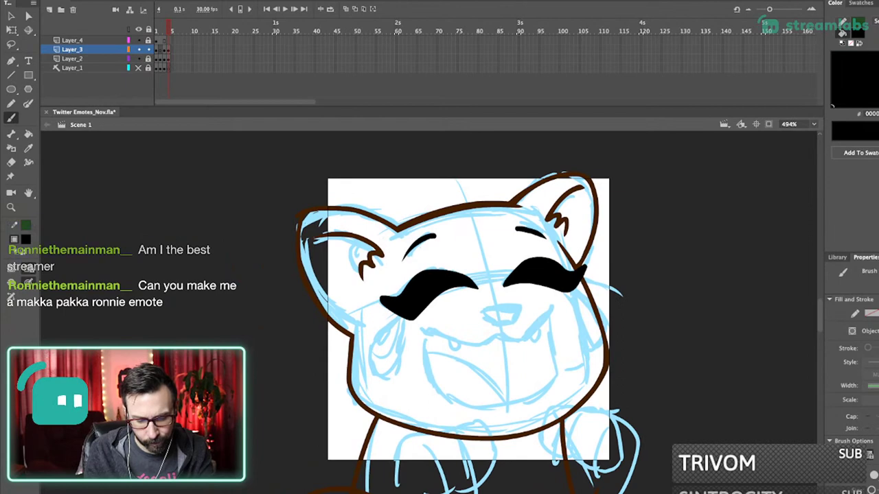
pyautogui.moveTo(467, 309); pyautogui.dragTo(473, 273)
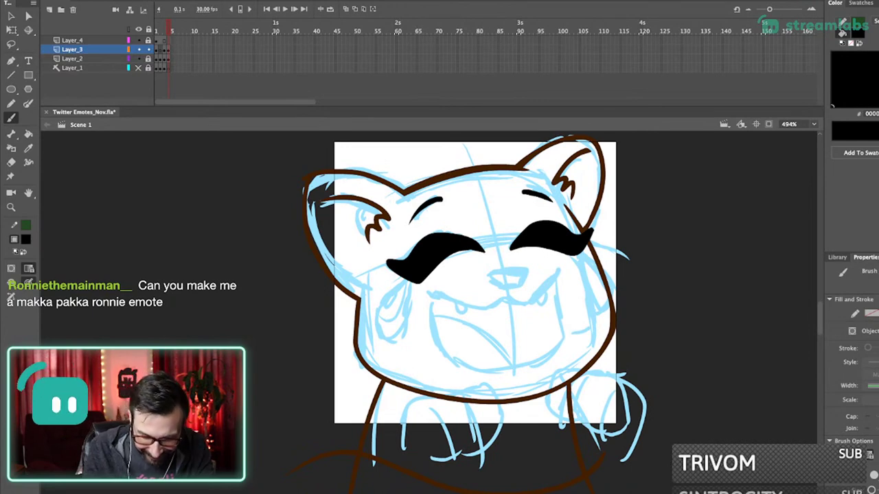
pyautogui.moveTo(499, 293)
pyautogui.mouseDown()
pyautogui.moveTo(511, 296)
pyautogui.moveTo(530, 271)
pyautogui.mouseUp()
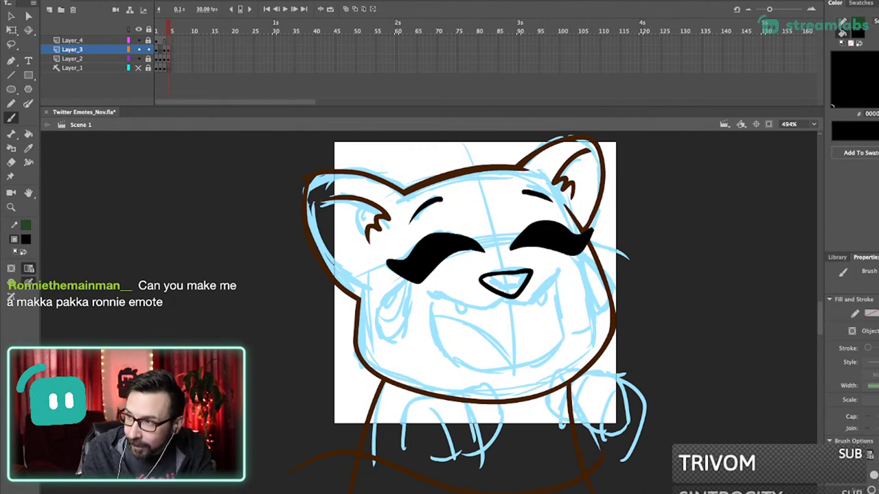
pyautogui.moveTo(519, 260)
pyautogui.mouseDown()
pyautogui.moveTo(529, 271)
pyautogui.moveTo(552, 263)
pyautogui.mouseUp()
pyautogui.press('super+z')
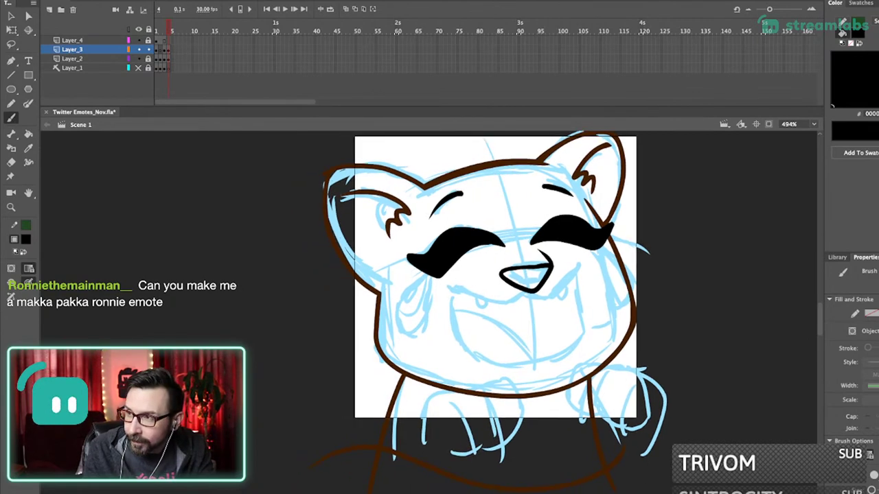
# - Recolor the nose outline with the dark brown sampled from the head outline and switch back to the Brush
pyautogui.press('i')
pyautogui.click(625, 271)
pyautogui.click(549, 270)
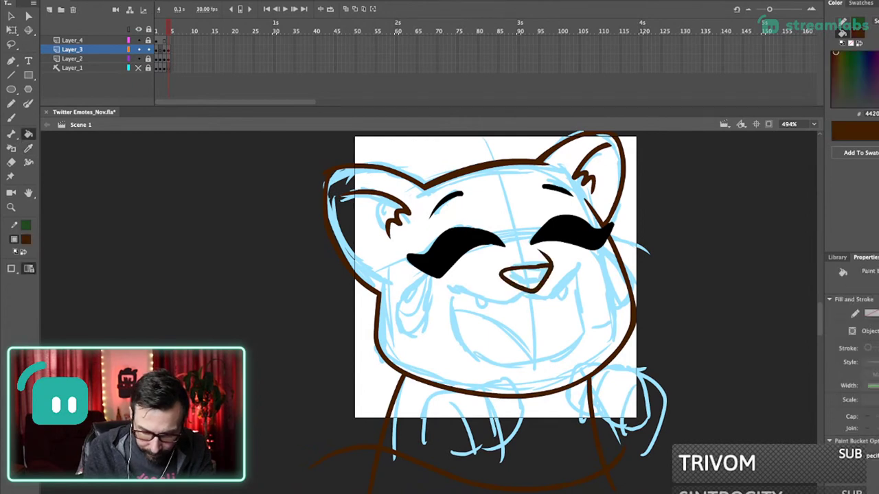
pyautogui.press('b')
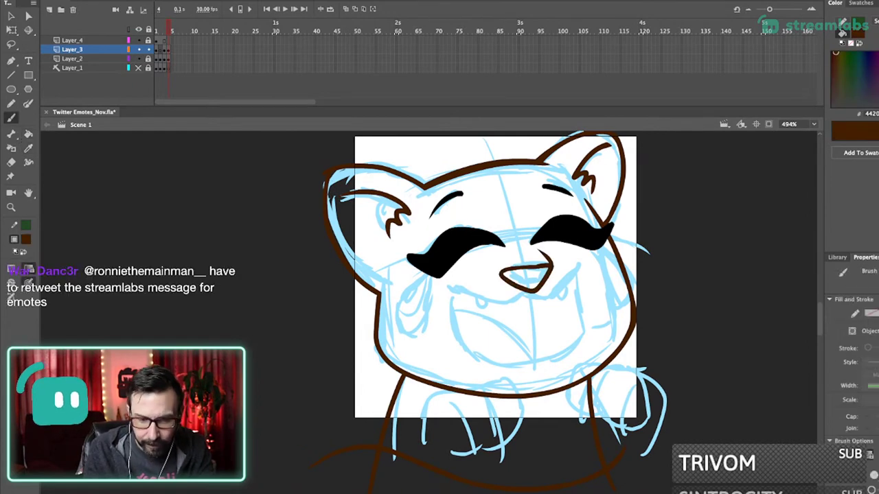
pyautogui.moveTo(530, 302)
pyautogui.mouseDown()
pyautogui.moveTo(491, 309)
pyautogui.moveTo(457, 299)
pyautogui.moveTo(446, 285)
pyautogui.mouseUp()
pyautogui.moveTo(530, 302)
pyautogui.mouseDown()
pyautogui.moveTo(563, 300)
pyautogui.moveTo(585, 279)
pyautogui.mouseUp()
pyautogui.hotkey('ctrl', 'z')
pyautogui.hotkey('ctrl', 'z')
# - Paint the open mouth's brown outline with a wavy upper lip and rounded lower jaw, and switch to the Pencil
pyautogui.moveTo(524, 303)
pyautogui.mouseDown()
pyautogui.moveTo(497, 311)
pyautogui.moveTo(441, 294)
pyautogui.mouseUp()
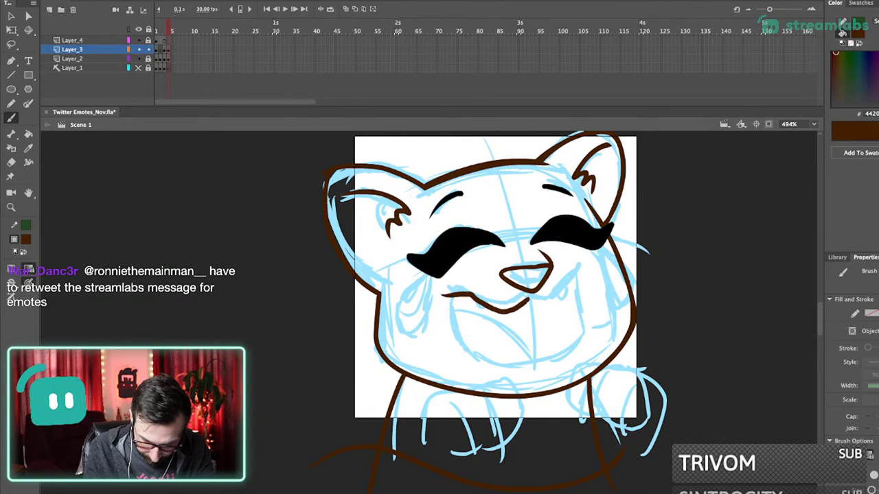
pyautogui.moveTo(530, 303); pyautogui.dragTo(591, 273)
pyautogui.moveTo(495, 275); pyautogui.dragTo(501, 269)
pyautogui.moveTo(456, 310)
pyautogui.mouseDown()
pyautogui.moveTo(468, 348)
pyautogui.moveTo(492, 357)
pyautogui.moveTo(552, 358)
pyautogui.moveTo(574, 351)
pyautogui.moveTo(592, 313)
pyautogui.mouseUp()
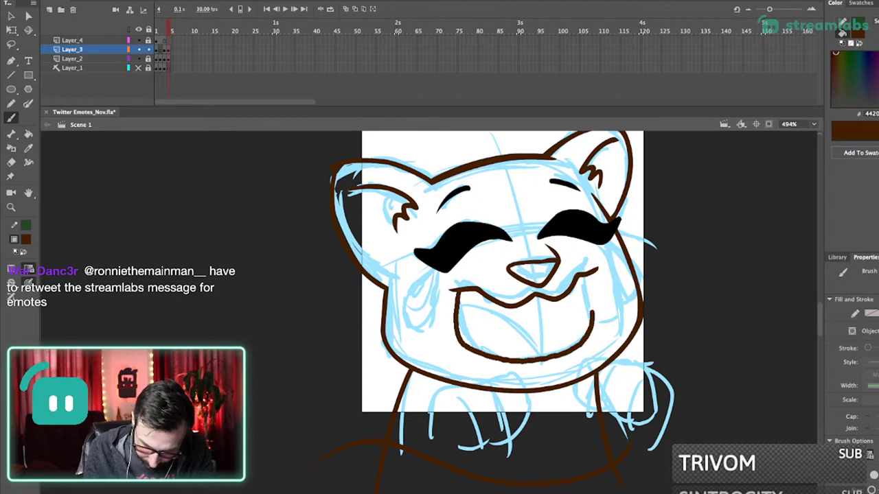
pyautogui.hotkey('shift', 'y')
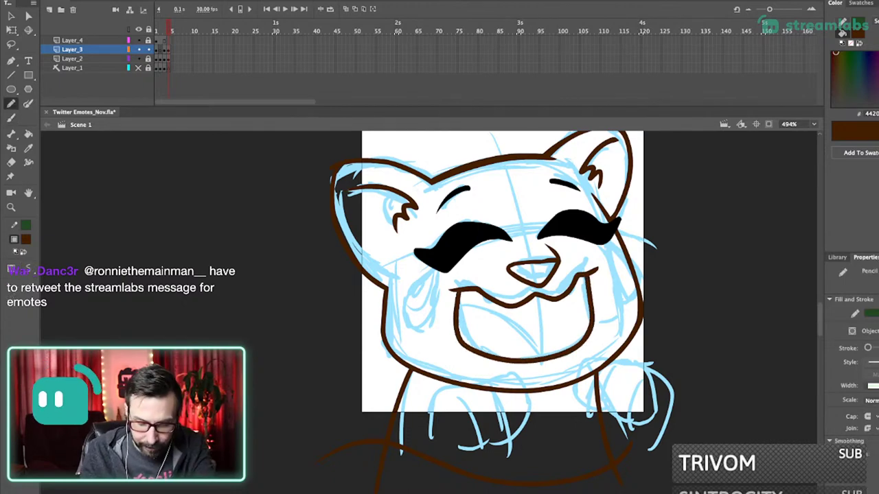
pyautogui.moveTo(492, 308)
pyautogui.mouseDown()
pyautogui.moveTo(521, 325)
pyautogui.moveTo(558, 369)
pyautogui.mouseUp()
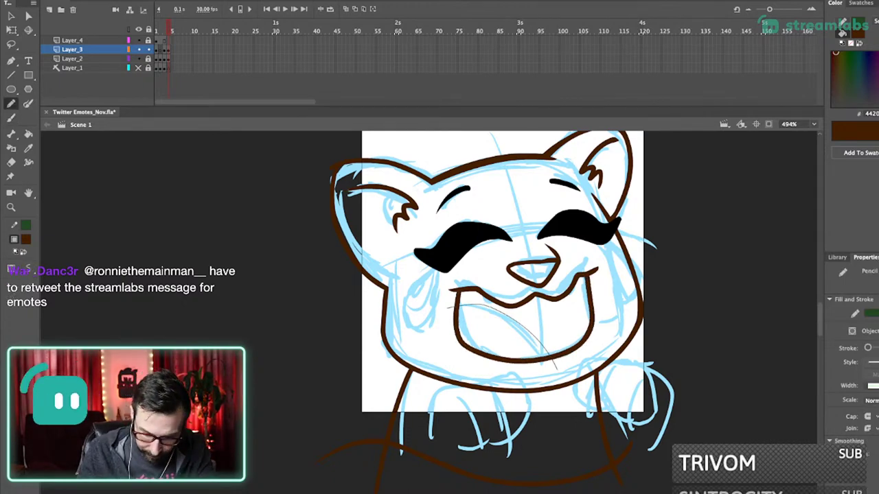
pyautogui.press('super+z')
pyautogui.moveTo(449, 310); pyautogui.dragTo(574, 368)
pyautogui.press('super+z')
# - Draw thin pencil curves inside the mouth to separate the tongue, the throat and the inner cheeks
pyautogui.moveTo(449, 311); pyautogui.dragTo(570, 366)
pyautogui.moveTo(530, 315); pyautogui.dragTo(515, 359)
pyautogui.moveTo(550, 286); pyautogui.dragTo(561, 354)
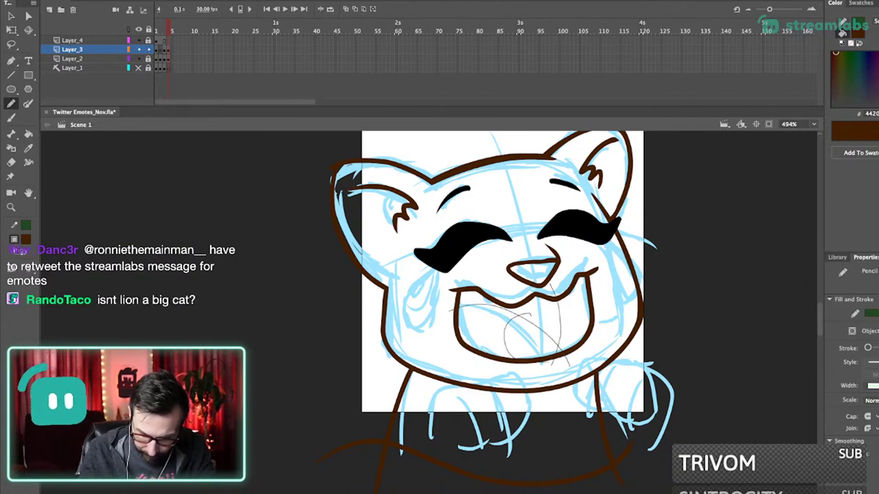
# - Fill the tongue area inside the mouth with light pink
pyautogui.press('i')
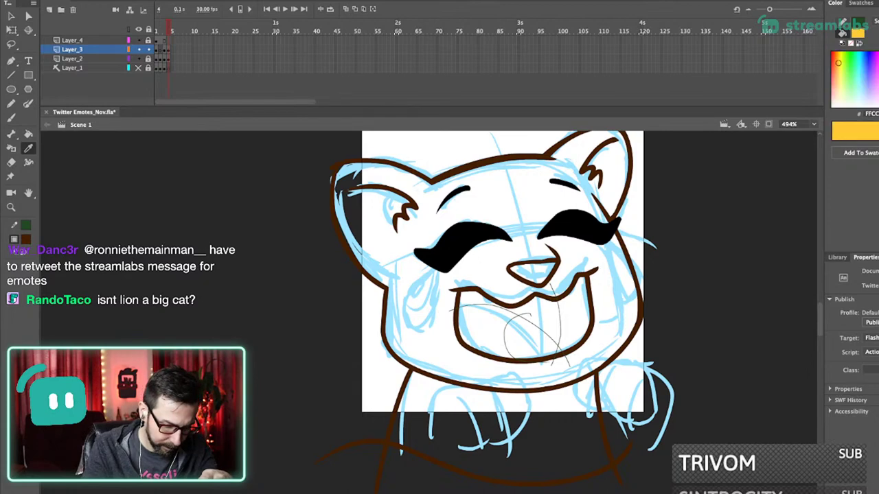
pyautogui.press('k')
pyautogui.click(529, 339)
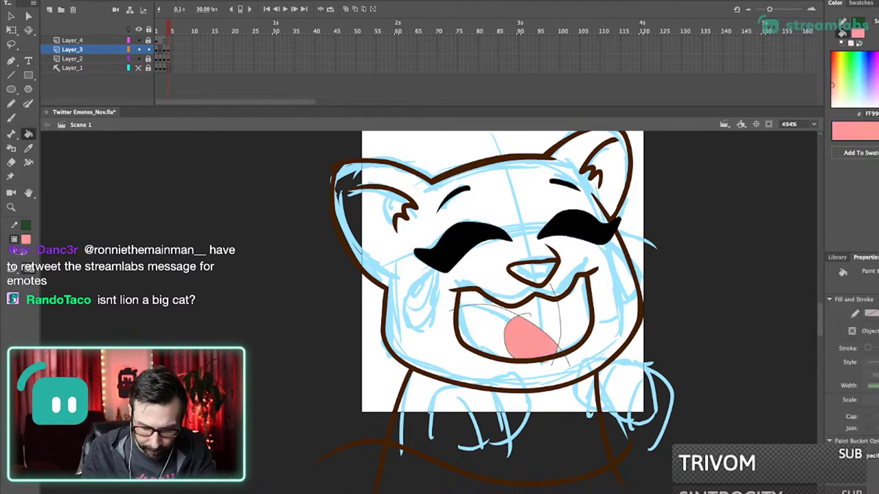
# - Fill the remaining mouth areas with darker reds, muted red on the left, deeper red on the right and near-black in the throat
pyautogui.click(485, 331)
pyautogui.moveTo(878, 52)
pyautogui.mouseDown()
pyautogui.moveTo(878, 96)
pyautogui.moveTo(878, 81)
pyautogui.mouseUp()
pyautogui.click(484, 332)
pyautogui.press('i')
pyautogui.click(484, 332)
pyautogui.click(541, 313)
pyautogui.click(575, 317)
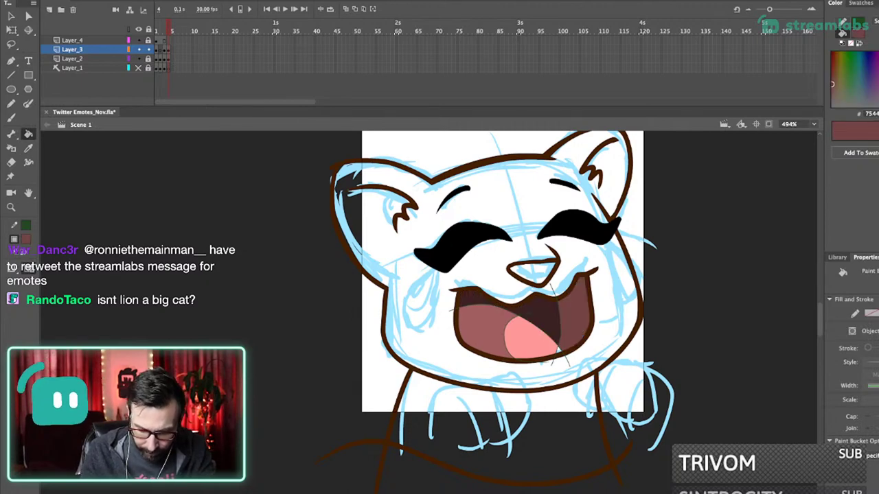
# - Delete the thin pencil dividing lines inside the mouth
pyautogui.click(849, 79)
pyautogui.keyDown('super'); pyautogui.doubleClick(485, 306); pyautogui.keyUp('super')
pyautogui.press('Delete')
# - Draw thin pencil outlines for two pointed fangs hanging from the upper lip
pyautogui.moveTo(482, 233); pyautogui.dragTo(543, 383)
pyautogui.hotkey('shift', 'y')
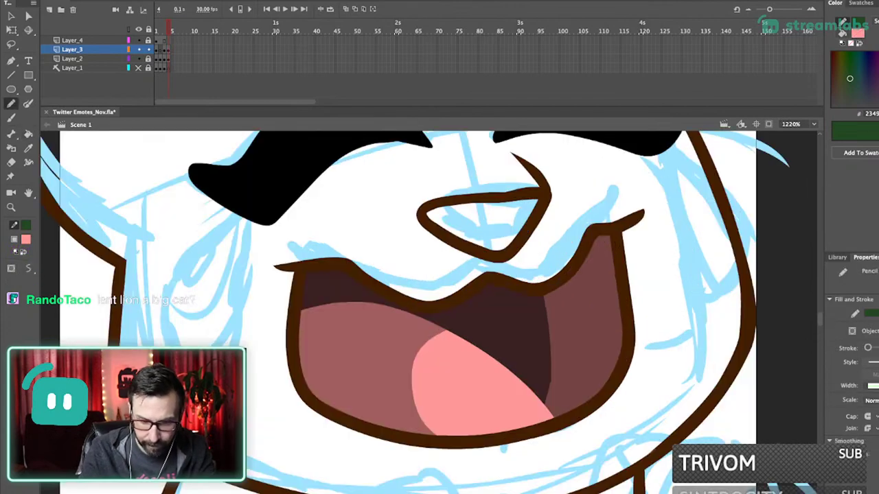
pyautogui.moveTo(548, 283); pyautogui.dragTo(580, 237)
# - Fill both fangs with the light blue sampled from the sketch
pyautogui.press('i')
pyautogui.click(571, 248)
pyautogui.click(561, 295)
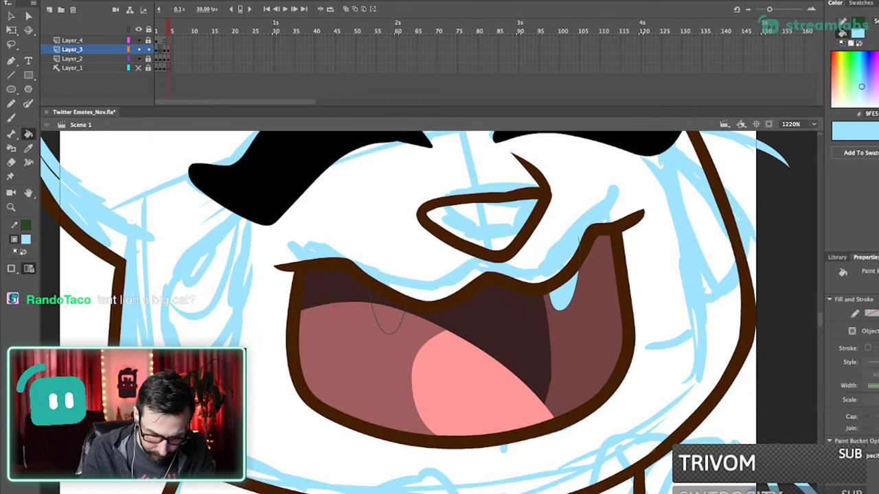
pyautogui.click(390, 320)
pyautogui.click(382, 300)
# - Fill both fangs white and remove their thin pencil outlines
pyautogui.press('i')
pyautogui.click(543, 241)
pyautogui.click(562, 296)
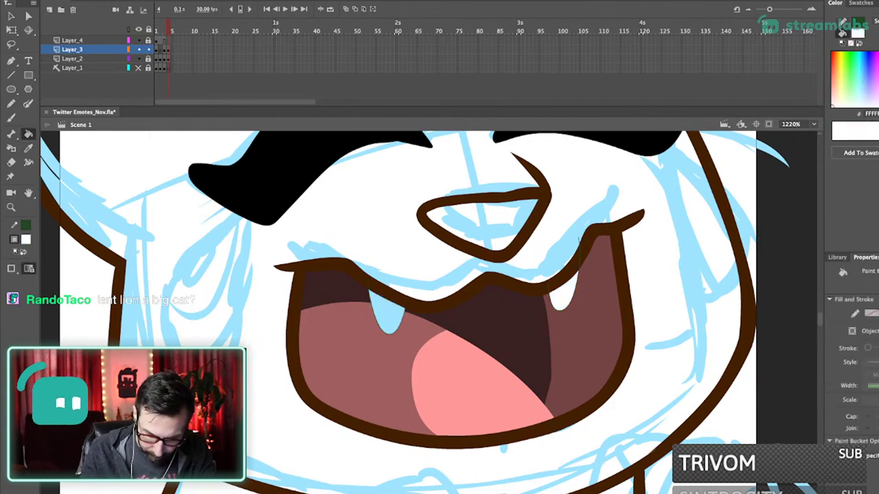
pyautogui.click(389, 317)
pyautogui.keyDown('super'); pyautogui.click(400, 325); pyautogui.keyUp('super')
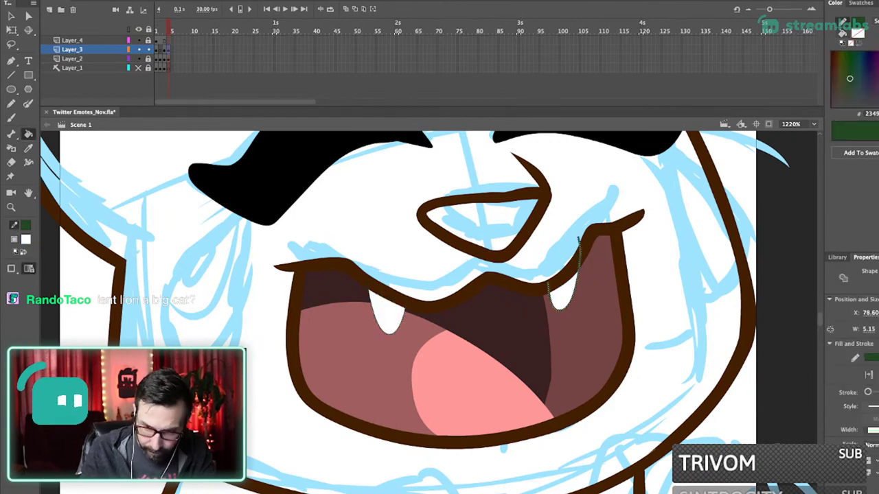
pyautogui.hotkey('ctrl', '1')
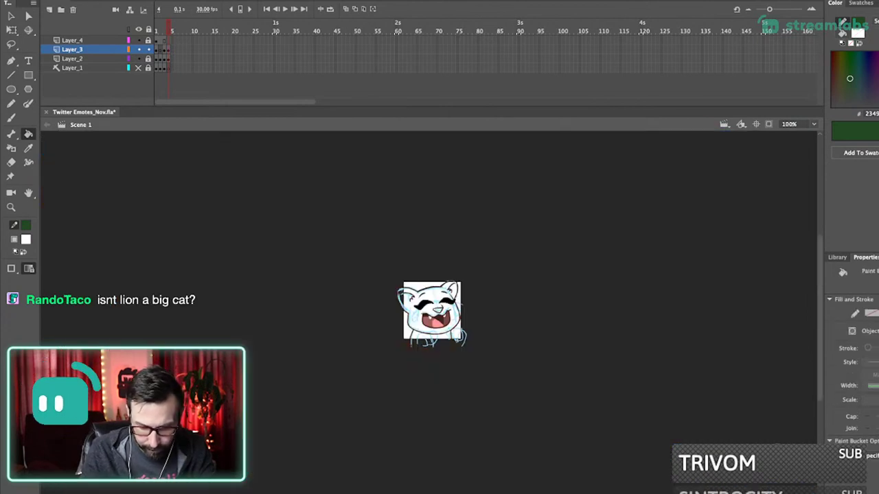
# - Delete the stray black fragments below the outer corner of the left eye
pyautogui.moveTo(406, 267); pyautogui.dragTo(461, 375)
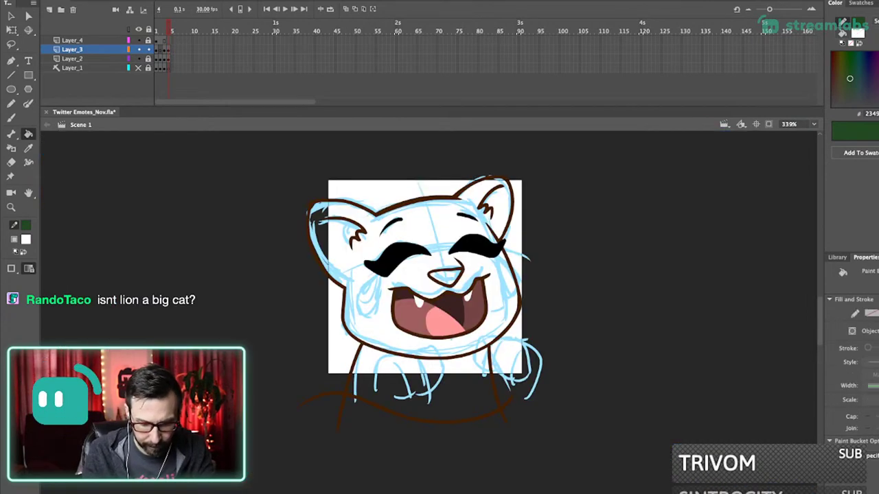
pyautogui.moveTo(389, 234); pyautogui.dragTo(421, 355)
pyautogui.press('v')
pyautogui.moveTo(390, 295); pyautogui.dragTo(461, 357)
pyautogui.hotkey('ctrl', '1')
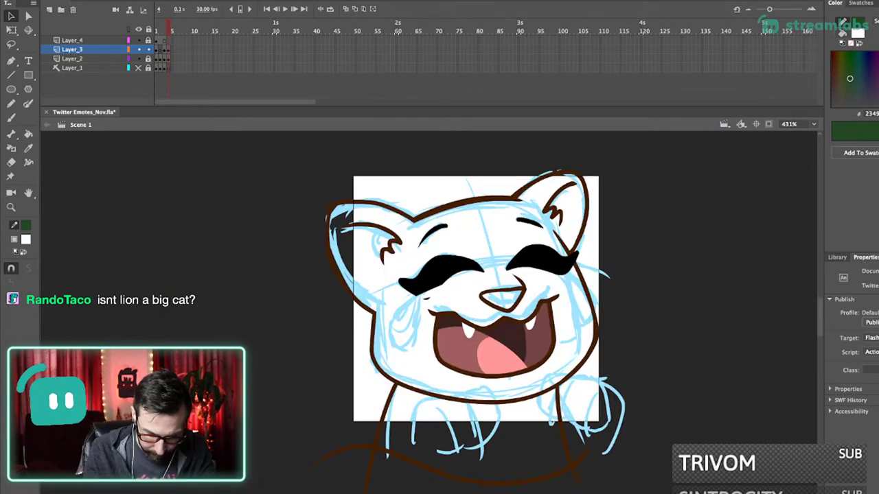
pyautogui.click(416, 294)
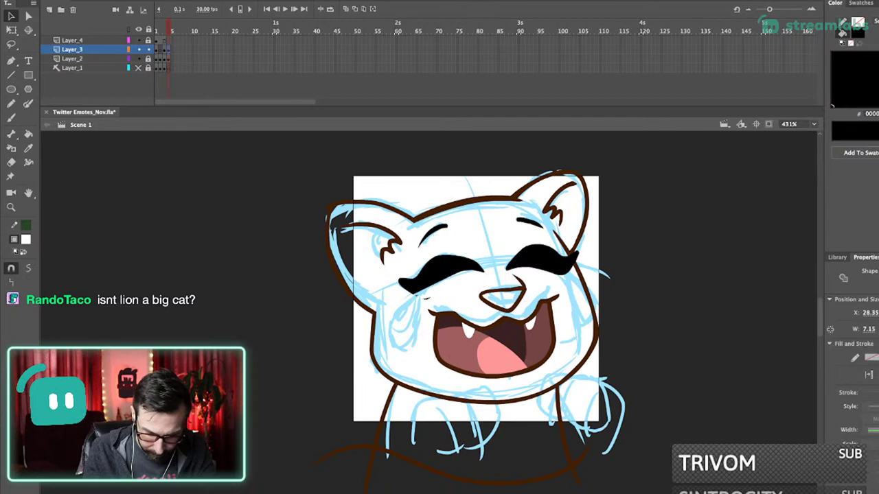
pyautogui.scroll(3, 512, 284)
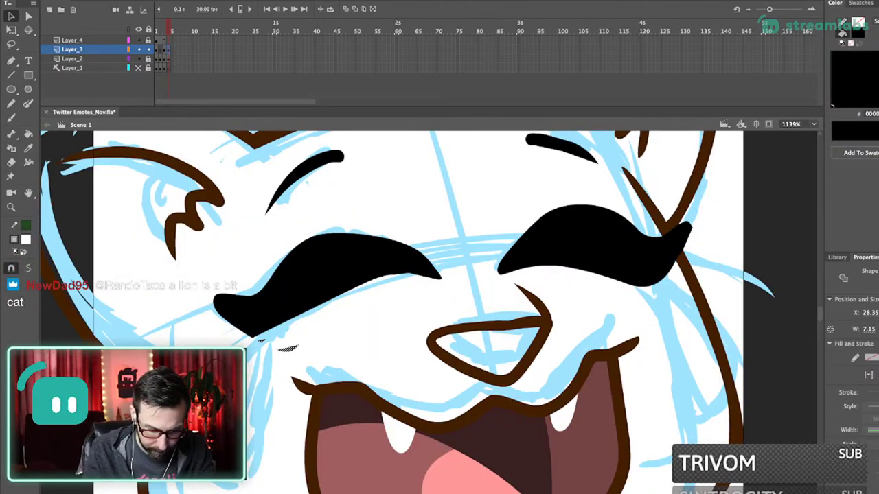
pyautogui.press('Delete')
# - Reshape the outer corner of the black eye on the left of the face
pyautogui.press('super+1')
pyautogui.moveTo(398, 258); pyautogui.dragTo(454, 361)
pyautogui.click(423, 328)
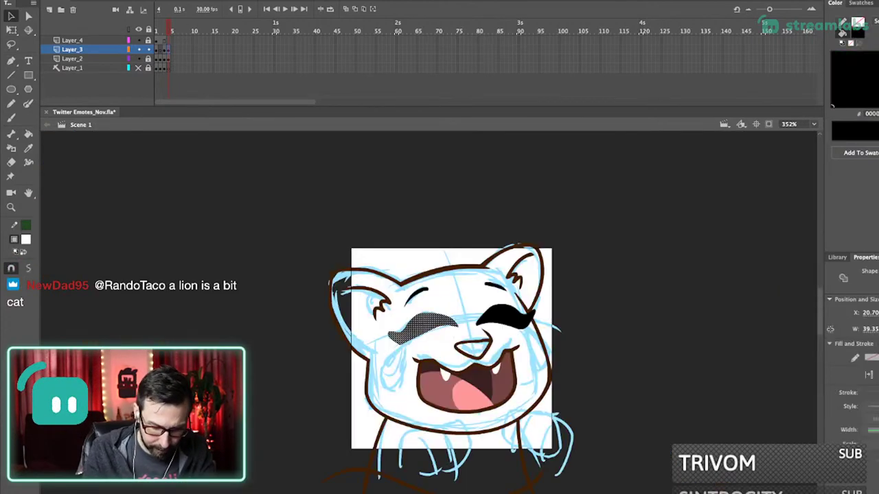
pyautogui.moveTo(400, 251); pyautogui.dragTo(464, 328)
pyautogui.press('Escape')
pyautogui.moveTo(377, 255); pyautogui.dragTo(465, 389)
pyautogui.moveTo(388, 330); pyautogui.dragTo(382, 320)
pyautogui.scroll(-6, 418, 324)
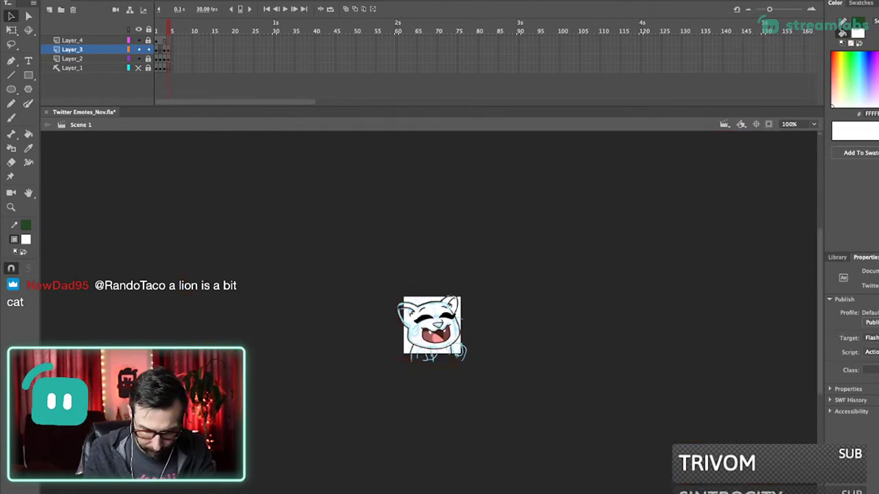
pyautogui.scroll(4, 392, 343)
pyautogui.scroll(3, 313, 337)
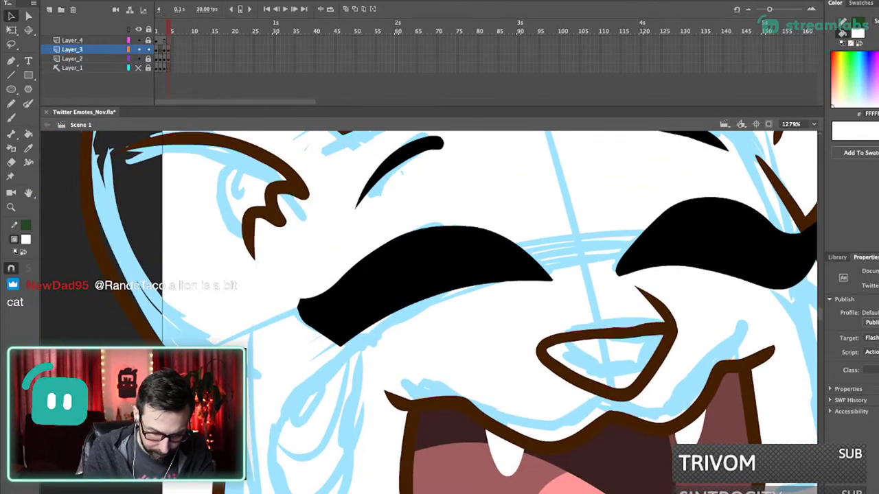
# - Remove the extra corner point and round the outer end of the left black eye, and smooth the inner corner of the right eye
pyautogui.moveTo(314, 338); pyautogui.dragTo(400, 308)
pyautogui.click(300, 308)
pyautogui.press('Delete')
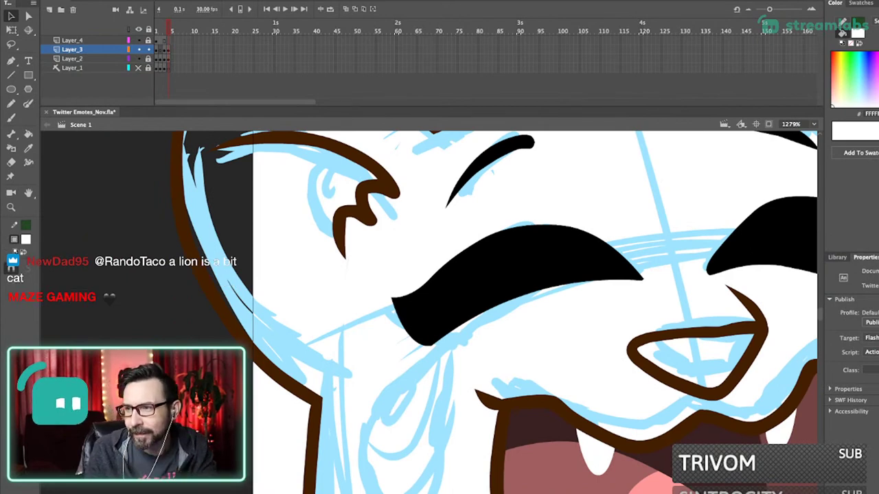
pyautogui.hscroll(-2, 453, 313)
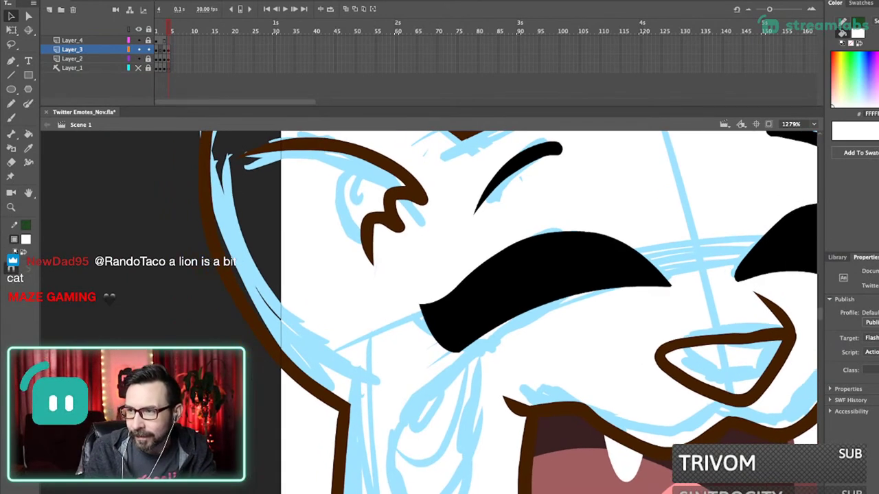
pyautogui.moveTo(420, 305); pyautogui.dragTo(412, 342)
pyautogui.hscroll(5, 445, 313)
pyautogui.scroll(1, 445, 312)
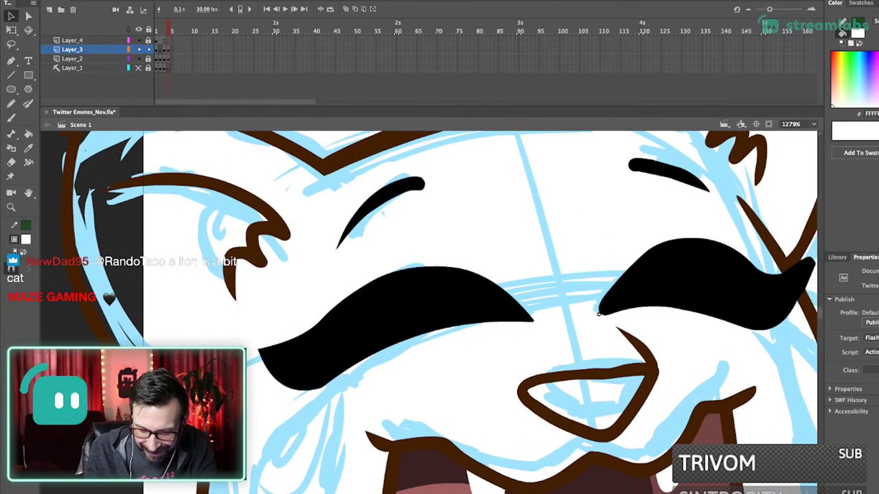
pyautogui.moveTo(597, 311); pyautogui.dragTo(632, 304)
pyautogui.hscroll(4, 445, 313)
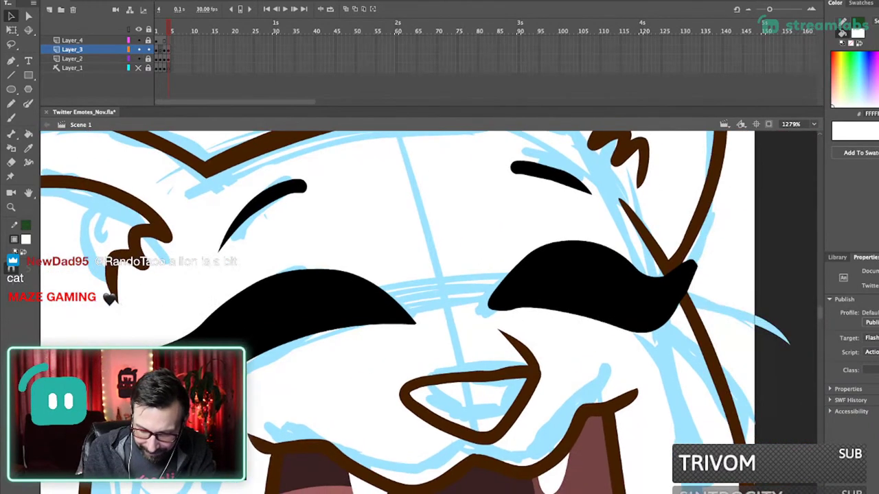
# - Break the jaw outline above the neck, leaving a gap between two tapered line ends
pyautogui.hotkey('ctrl', '1')
pyautogui.moveTo(404, 268); pyautogui.dragTo(464, 405)
pyautogui.moveTo(412, 295); pyautogui.dragTo(426, 310)
pyautogui.moveTo(375, 211); pyautogui.dragTo(426, 364)
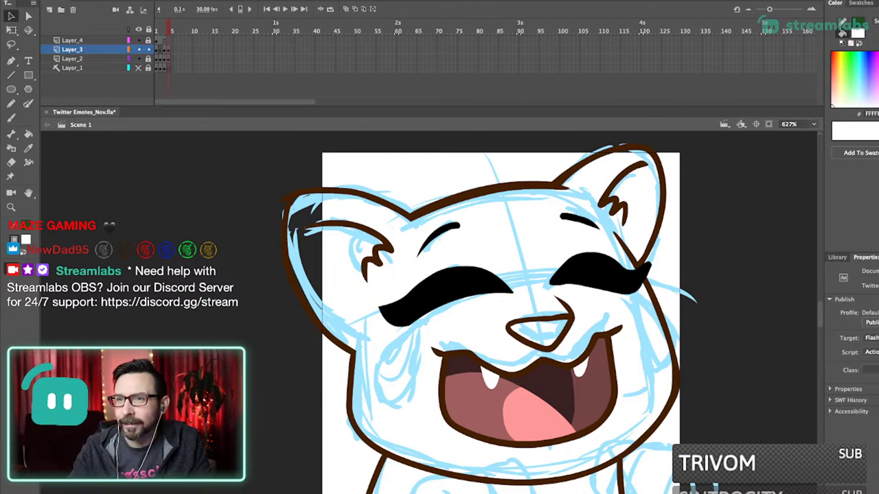
pyautogui.moveTo(501, 309); pyautogui.dragTo(523, 304)
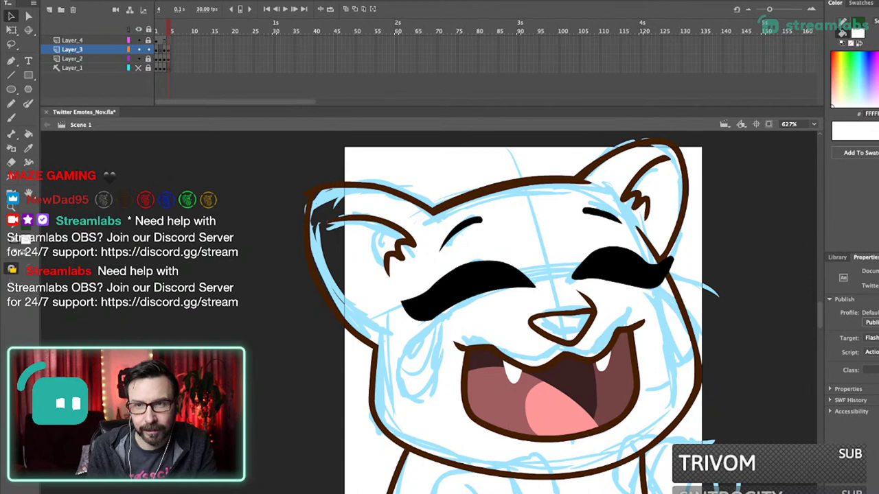
pyautogui.moveTo(430, 359); pyautogui.dragTo(399, 320)
pyautogui.scroll(-3, 338, 346)
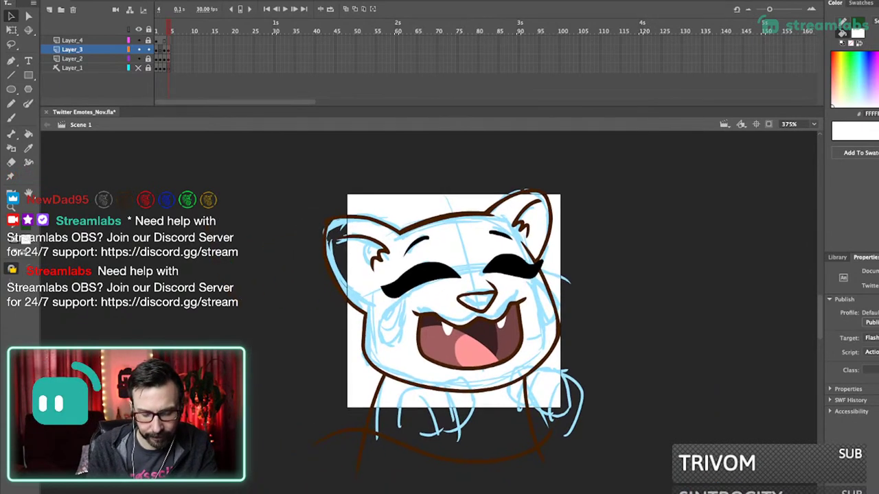
pyautogui.press('y')
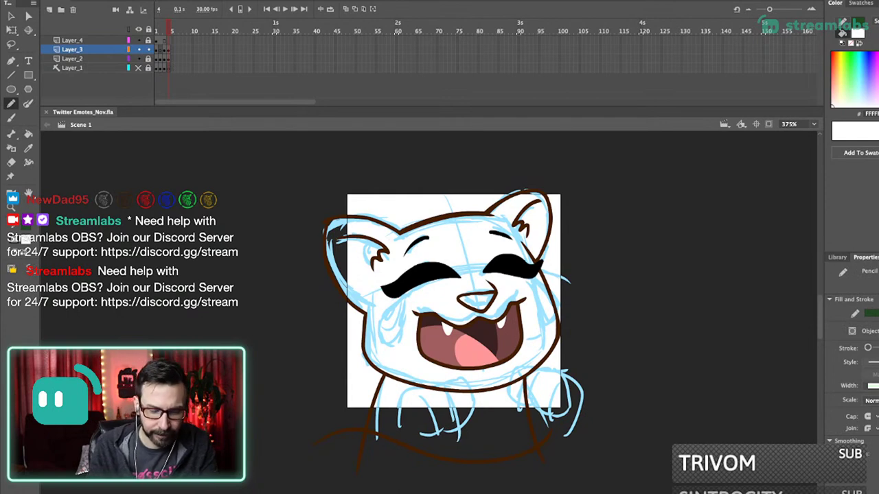
pyautogui.moveTo(403, 389); pyautogui.dragTo(520, 382)
pyautogui.press('super+z')
pyautogui.press('super+z')
pyautogui.moveTo(437, 391); pyautogui.dragTo(525, 375)
pyautogui.press('super+z')
pyautogui.moveTo(474, 385); pyautogui.dragTo(485, 386)
# - Fill the head, ears and neck with a yellow-orange color
pyautogui.hscroll(1, 464, 302)
pyautogui.click(842, 22)
pyautogui.click(842, 33)
pyautogui.moveTo(839, 57); pyautogui.dragTo(837, 63)
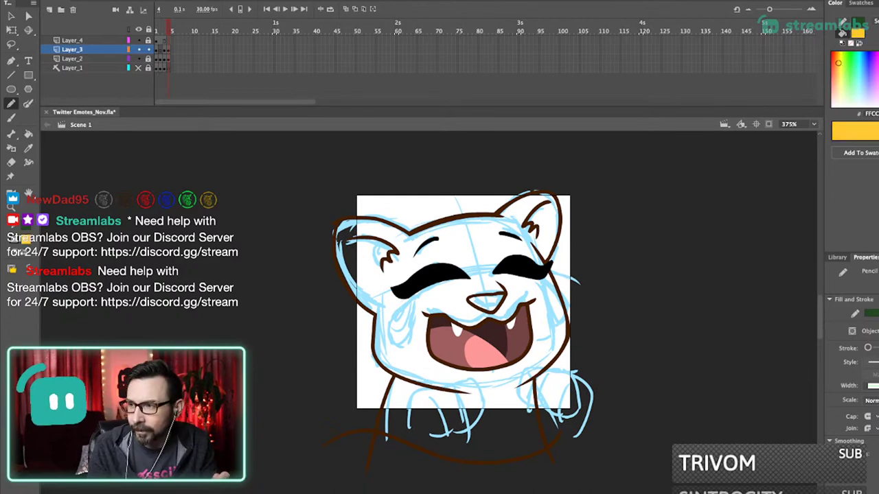
pyautogui.press('k')
pyautogui.click(386, 438)
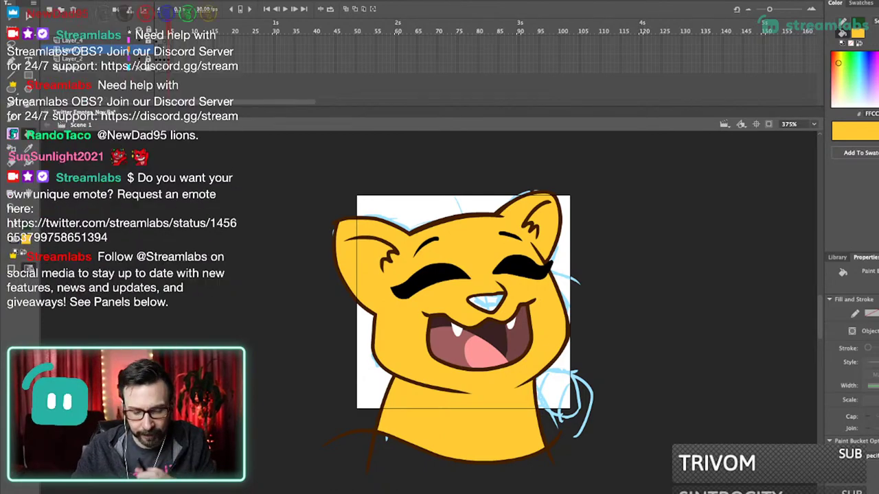
# - Recolor the head, ears and neck light peach, and fill the nose with a darker tan
pyautogui.click(858, 32)
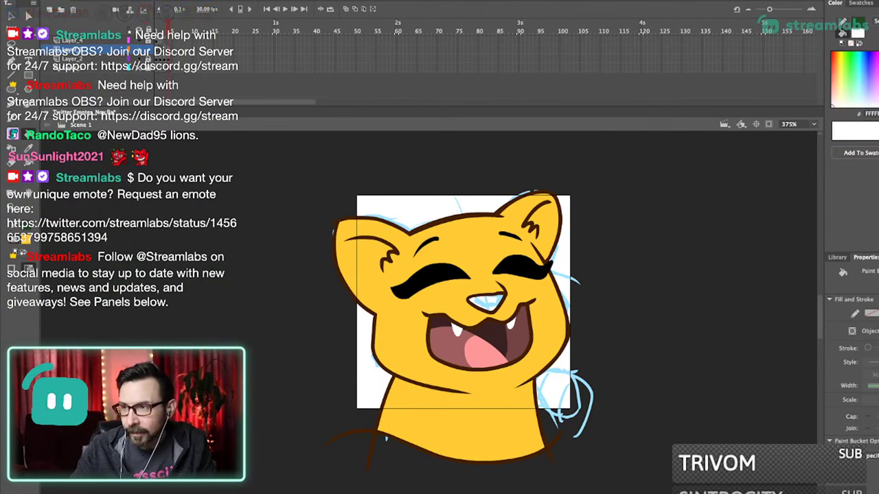
pyautogui.click(439, 299)
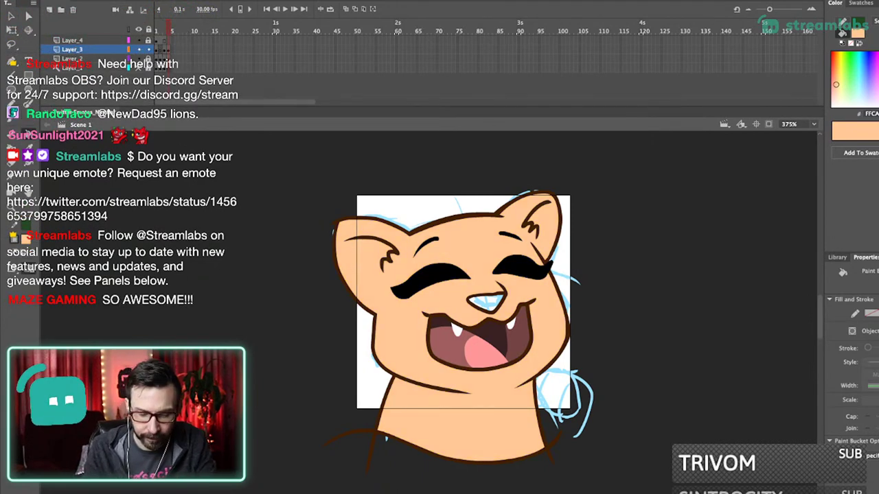
pyautogui.moveTo(419, 236); pyautogui.dragTo(545, 434)
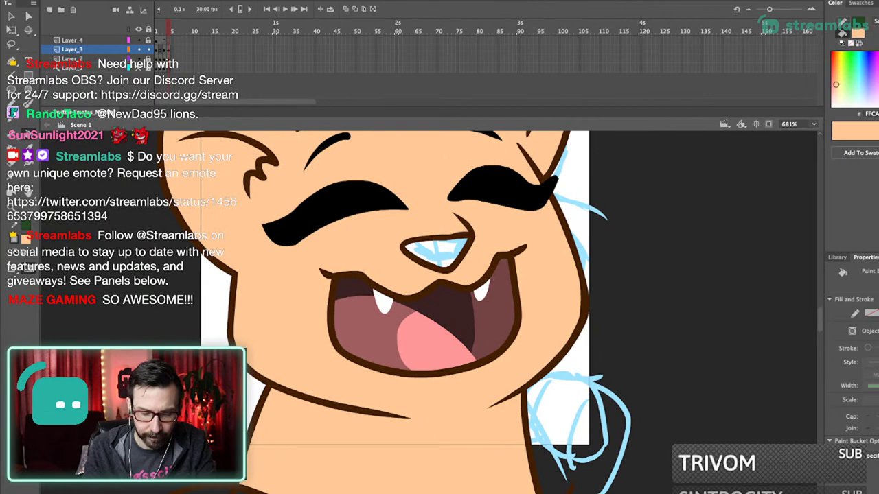
pyautogui.moveTo(878, 53); pyautogui.dragTo(878, 71)
pyautogui.click(438, 253)
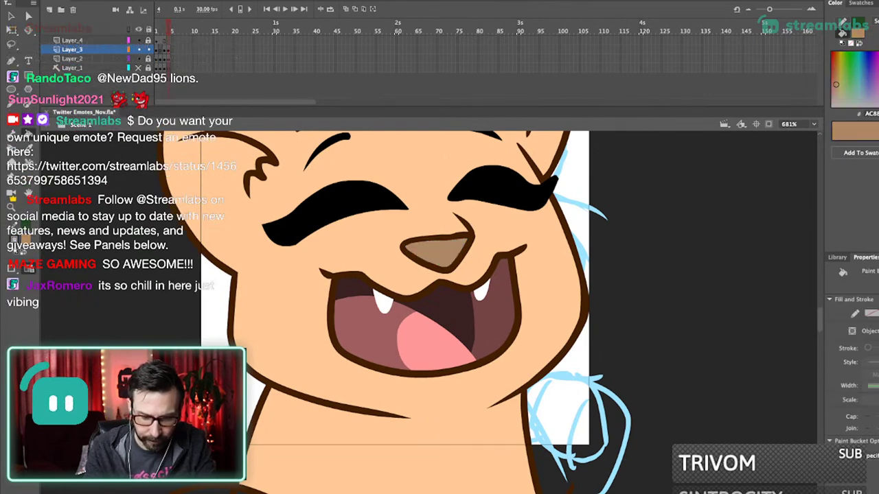
# - Hide the blue sketch on Layer_2 and save the file
pyautogui.press('v')
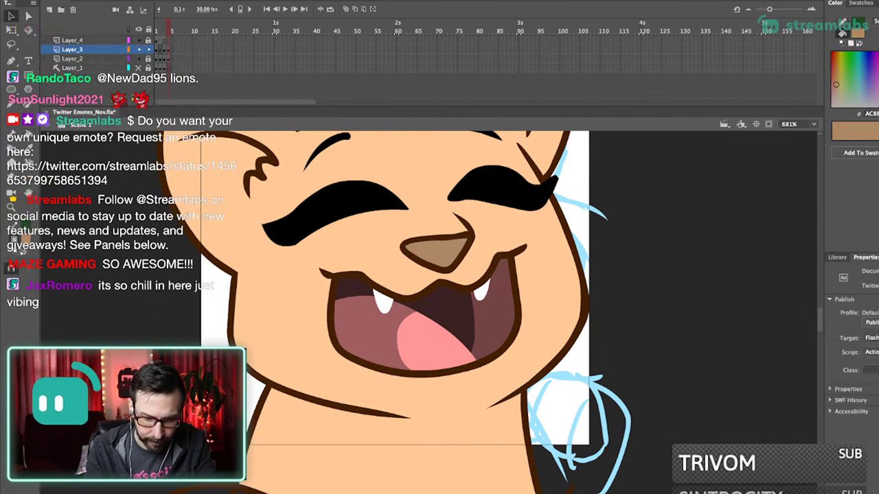
pyautogui.scroll(2, 440, 302)
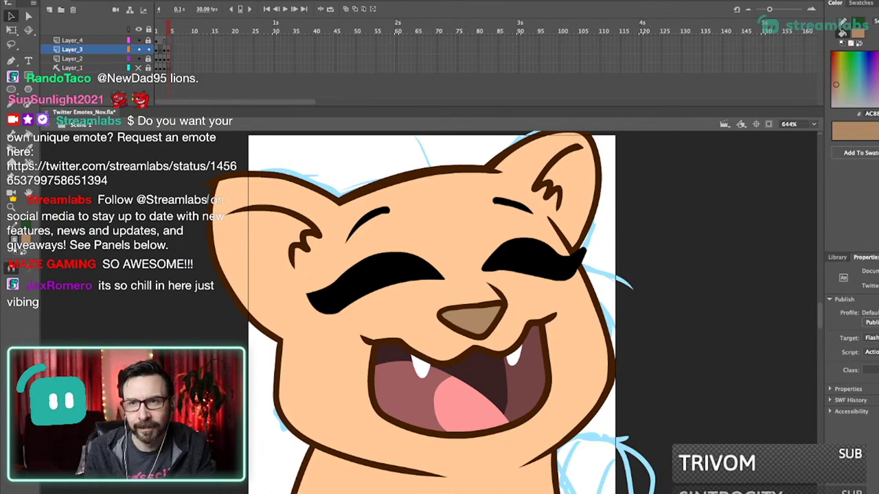
pyautogui.scroll(-5, 337, 338)
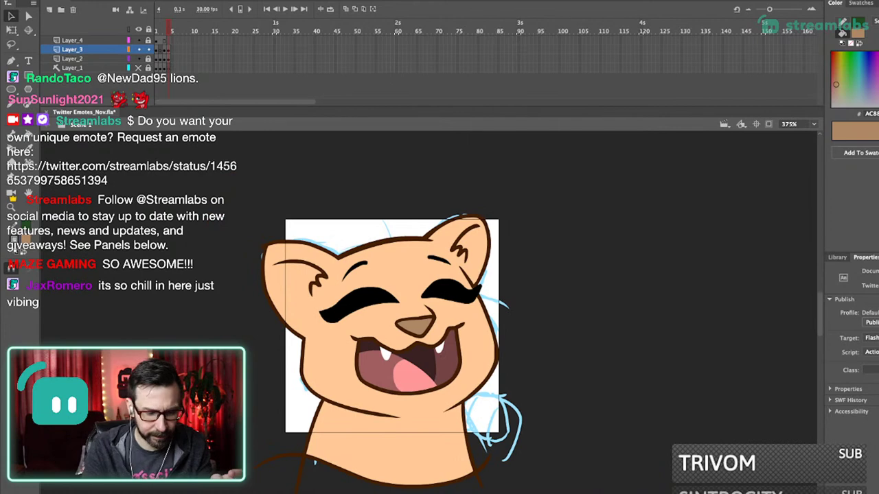
pyautogui.click(138, 59)
pyautogui.moveTo(412, 329); pyautogui.dragTo(470, 296)
pyautogui.press('super+s')
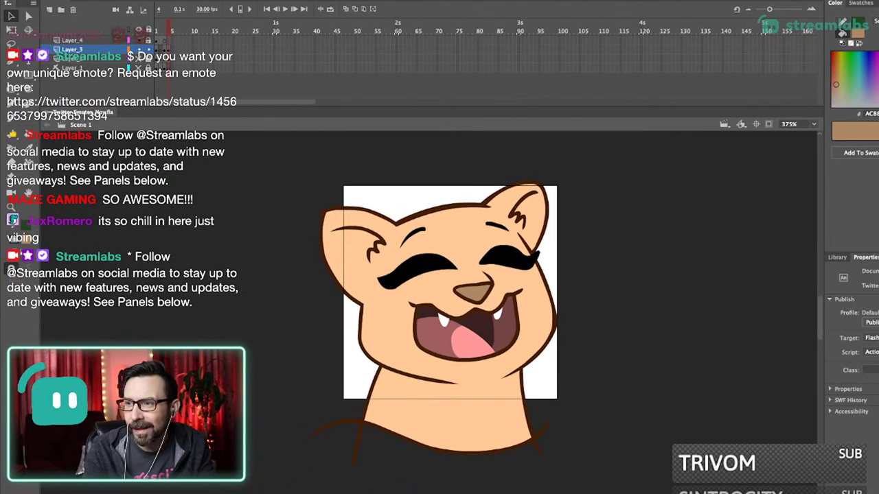
# - Draw thin pencil curves that close off the inner area of both ears
pyautogui.press('y')
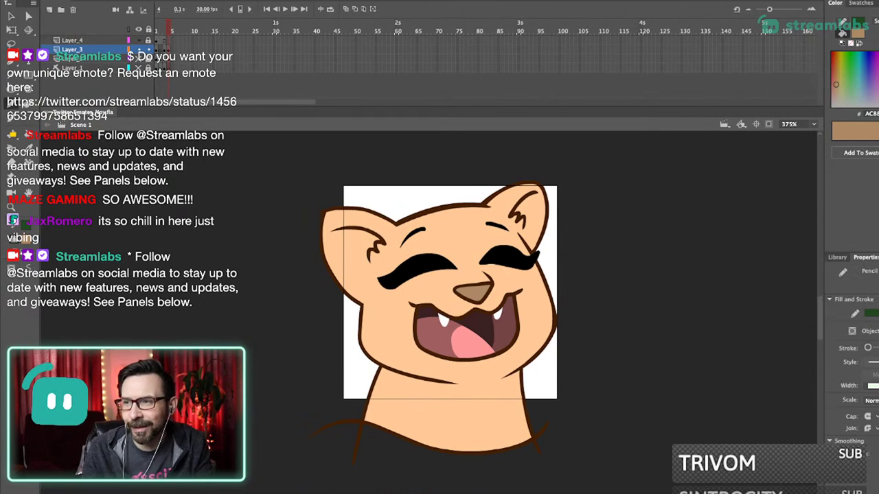
pyautogui.moveTo(447, 295); pyautogui.dragTo(468, 279)
pyautogui.moveTo(341, 160); pyautogui.dragTo(447, 361)
pyautogui.moveTo(358, 230)
pyautogui.mouseDown()
pyautogui.moveTo(410, 308)
pyautogui.moveTo(428, 282)
pyautogui.mouseUp()
pyautogui.moveTo(481, 275); pyautogui.dragTo(460, 313)
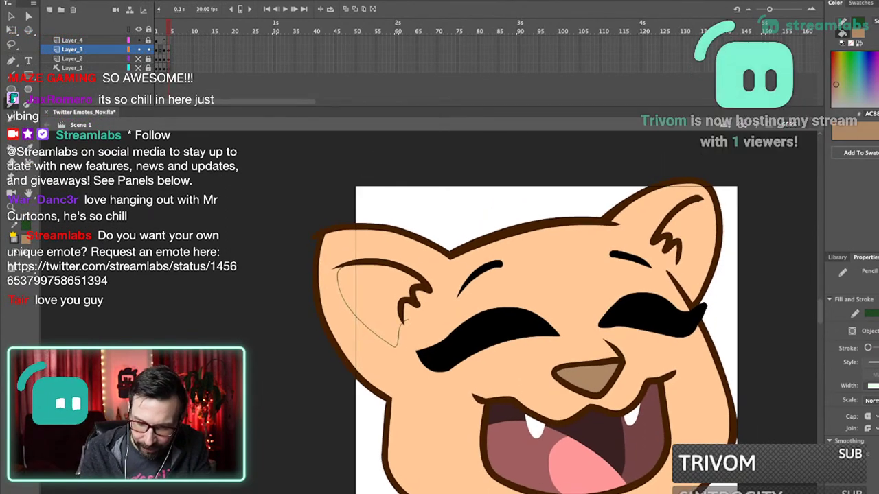
pyautogui.moveTo(700, 200); pyautogui.dragTo(679, 258)
pyautogui.moveTo(522, 288); pyautogui.dragTo(487, 287)
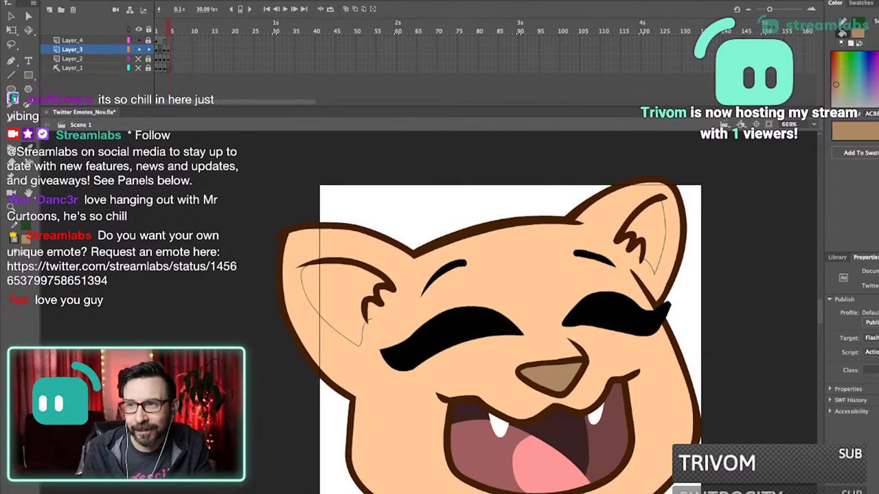
# - Fill the inner area of both ears with a paler tint of the sampled peach fur color and remove the pencil curves
pyautogui.click(486, 287)
pyautogui.press('v')
pyautogui.press('k')
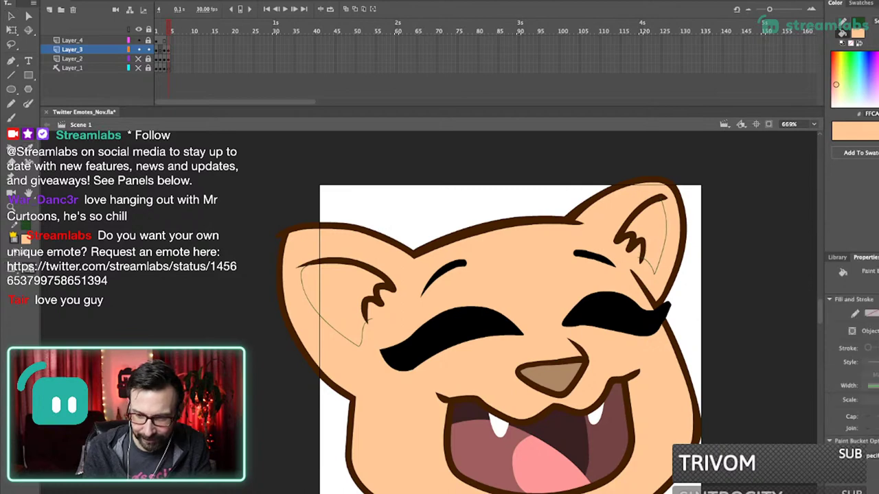
pyautogui.moveTo(878, 85); pyautogui.dragTo(878, 97)
pyautogui.click(649, 233)
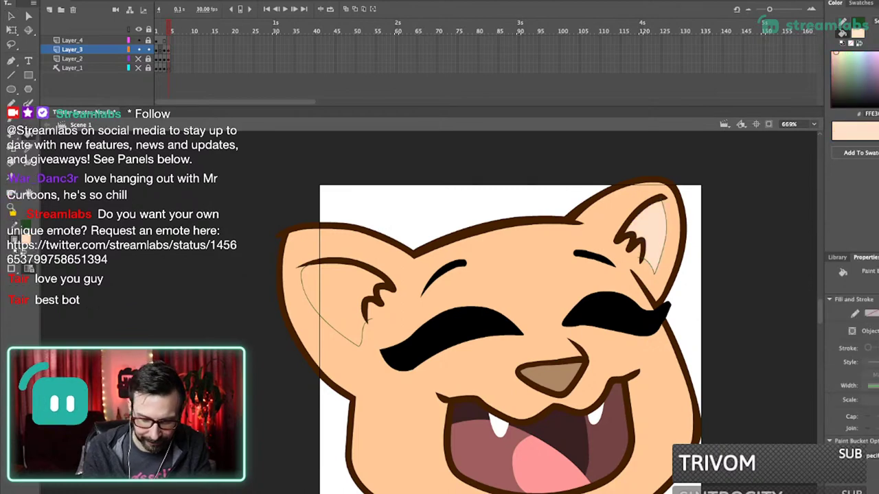
pyautogui.click(337, 295)
pyautogui.press('v')
pyautogui.doubleClick(319, 314)
pyautogui.keyDown('shift'); pyautogui.click(666, 233); pyautogui.keyUp('shift')
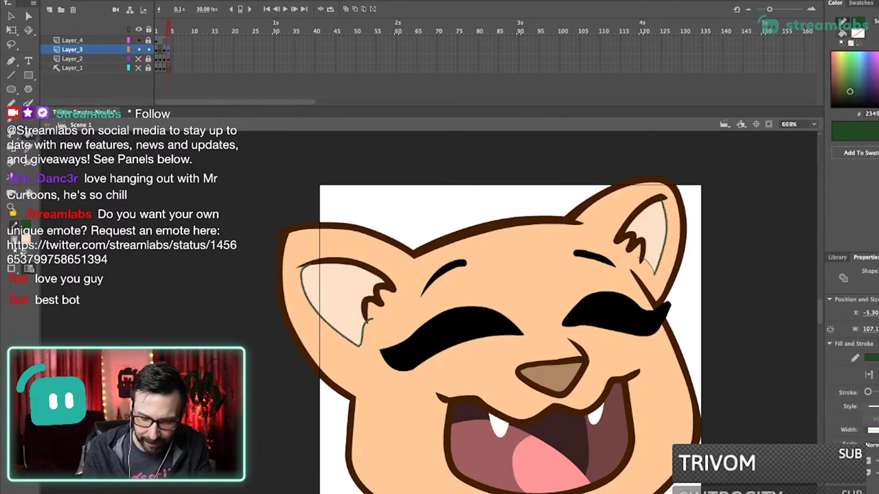
# - Draw a second pencil curve just outside each inner-ear fill and color the resulting crescents darker orange
pyautogui.press('y')
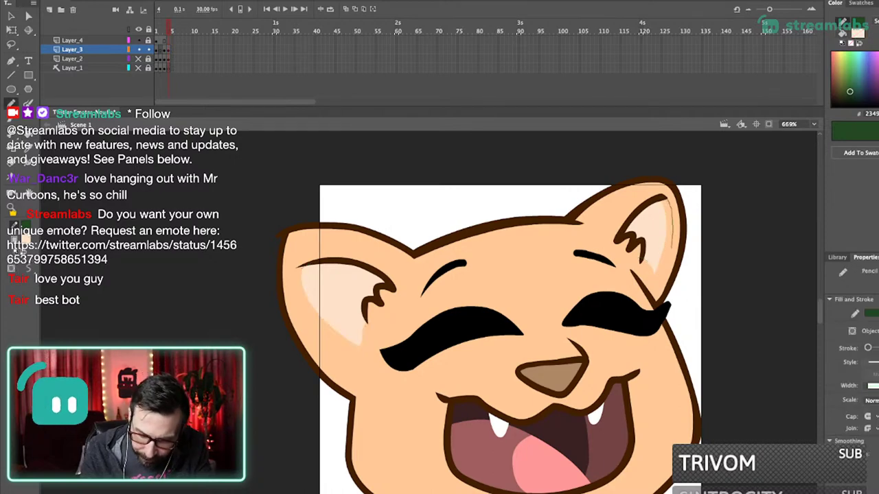
pyautogui.moveTo(298, 267)
pyautogui.mouseDown()
pyautogui.moveTo(310, 321)
pyautogui.moveTo(352, 358)
pyautogui.moveTo(364, 320)
pyautogui.mouseUp()
pyautogui.press('i')
pyautogui.click(377, 334)
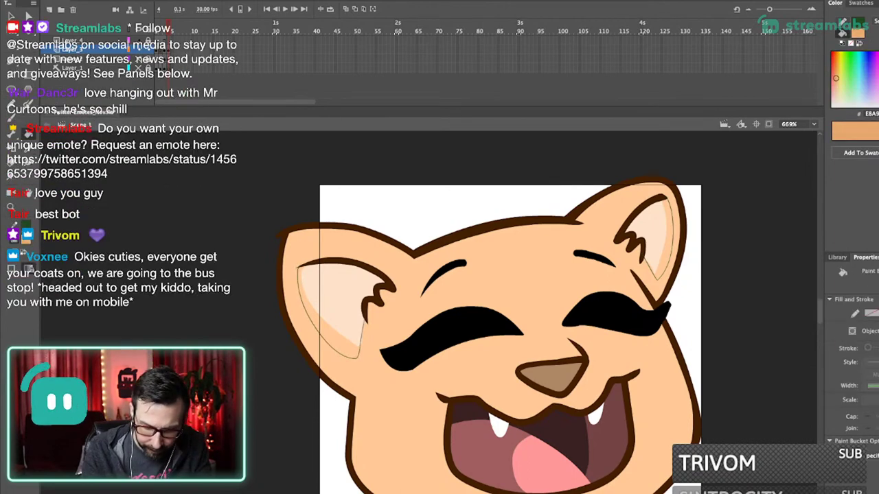
pyautogui.click(340, 345)
pyautogui.click(667, 251)
# - Delete the thin pencil lines around the darker crescents in both ears
pyautogui.press('v')
pyautogui.doubleClick(672, 240)
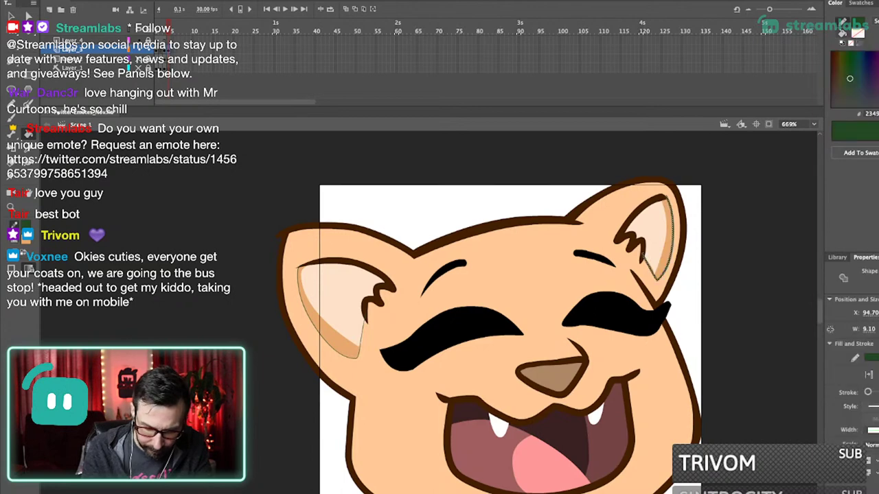
pyautogui.hotkey('ctrl', 'a')
pyautogui.keyDown('shift'); pyautogui.click(323, 336); pyautogui.keyUp('shift')
pyautogui.press('Delete')
# - Draw a pencil shading boundary from the forehead down the left cheek and along the jaw
pyautogui.scroll(-3, 426, 309)
pyautogui.moveTo(391, 326); pyautogui.dragTo(428, 309)
pyautogui.press('v')
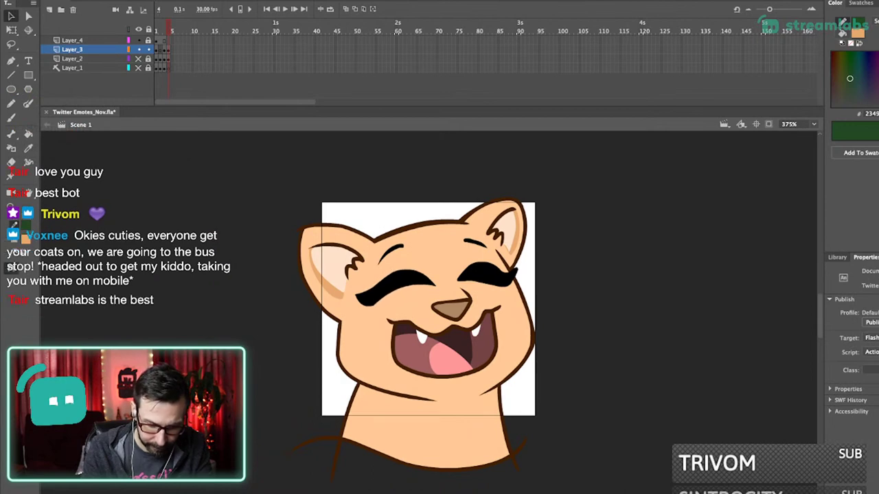
pyautogui.press('y')
pyautogui.scroll(-1, 427, 309)
pyautogui.hscroll(-1, 427, 309)
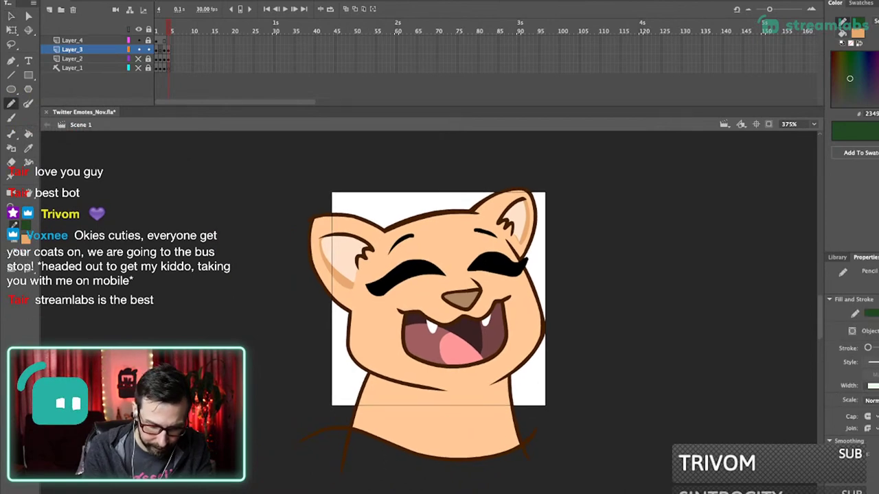
pyautogui.moveTo(403, 218)
pyautogui.mouseDown()
pyautogui.moveTo(498, 372)
pyautogui.moveTo(546, 341)
pyautogui.mouseUp()
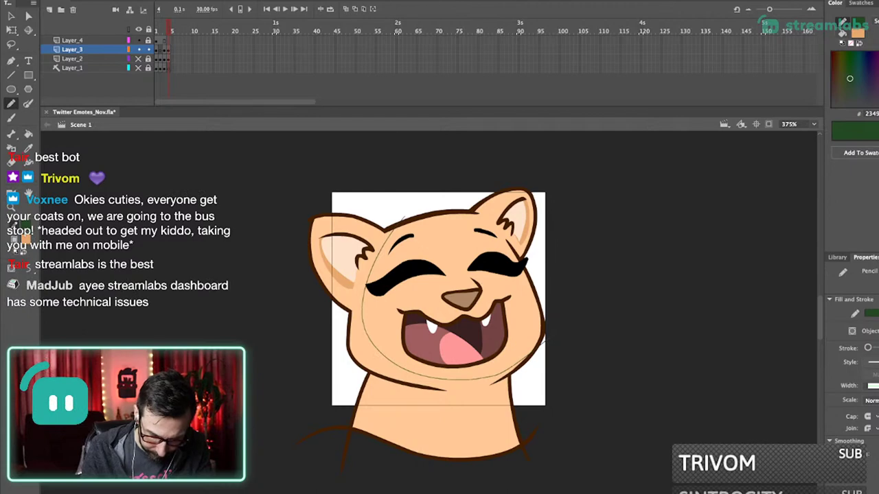
# - Shade the left cheek, jaw and neck darker orange and draw a shading curve down the left ear
pyautogui.press('k')
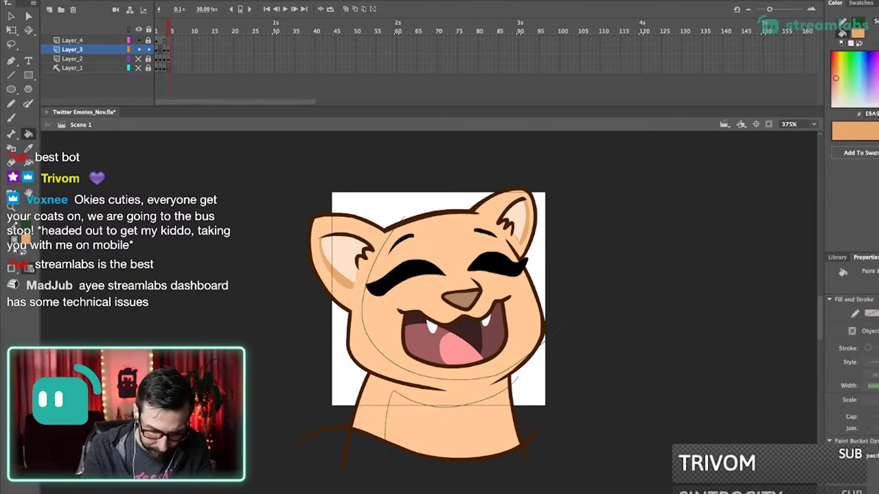
pyautogui.scroll(4, 286, 242)
pyautogui.press('y')
pyautogui.moveTo(372, 197); pyautogui.dragTo(371, 312)
pyautogui.press('k')
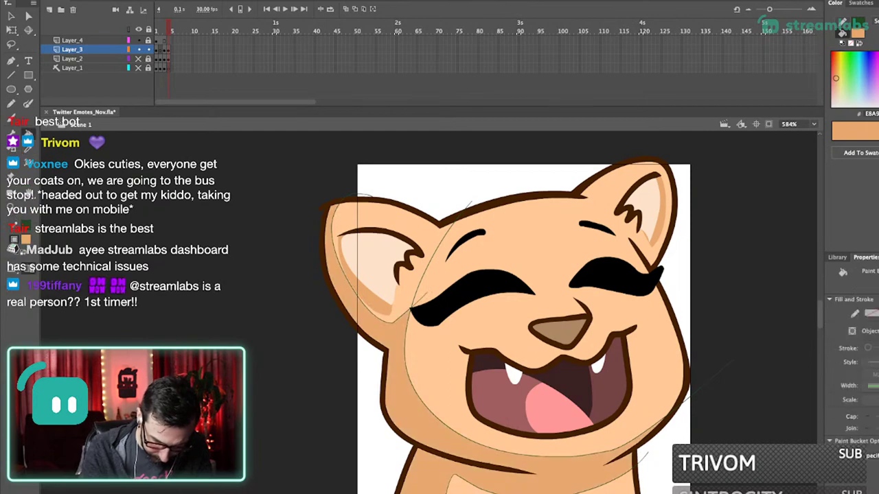
# - Sample the darker orange from the cheek shading and fill the strip between the left ear and the face
pyautogui.press('y')
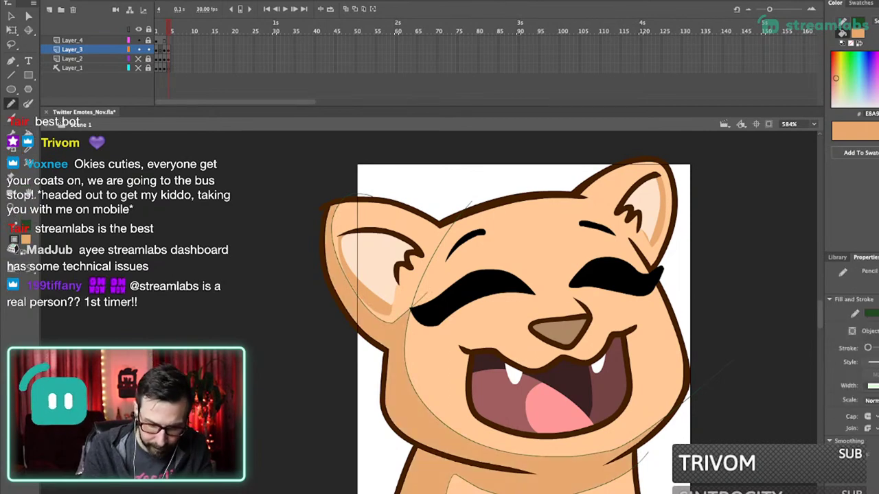
pyautogui.press('i')
pyautogui.click(421, 274)
pyautogui.press('i')
pyautogui.click(397, 364)
pyautogui.click(423, 268)
# - Try to delete the pencil shading lines along the jaw and neck
pyautogui.press('super+1')
pyautogui.press('super+3')
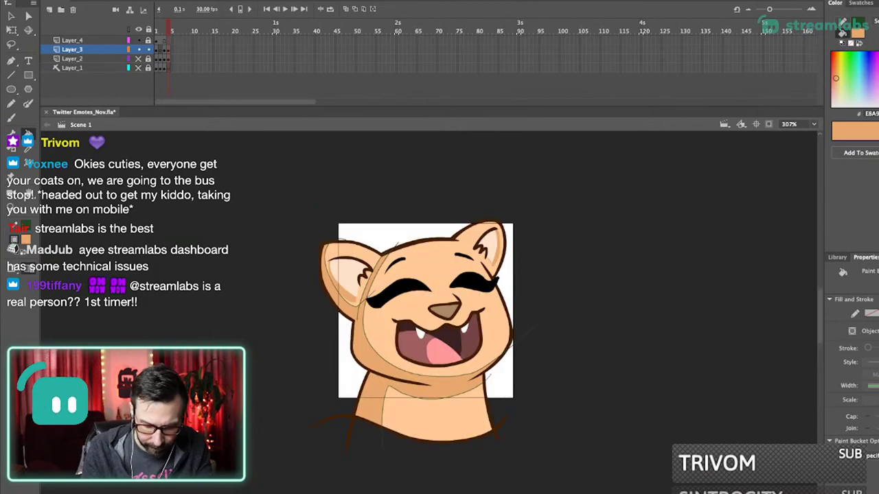
pyautogui.keyDown('super'); pyautogui.doubleClick(412, 396); pyautogui.keyUp('super')
pyautogui.keyDown('shift'); pyautogui.keyDown('super'); pyautogui.doubleClick(412, 371); pyautogui.keyUp('super'); pyautogui.keyUp('shift')
pyautogui.press('Delete')
pyautogui.press('p')
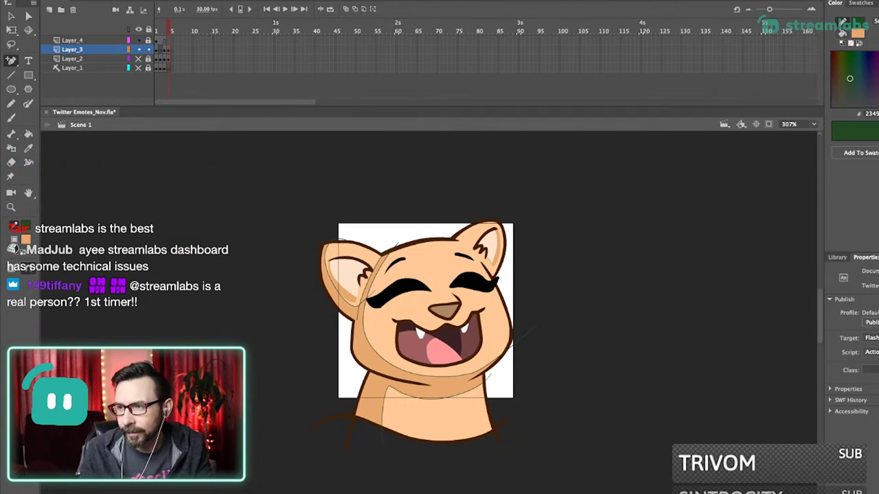
pyautogui.moveTo(426, 311); pyautogui.dragTo(445, 301)
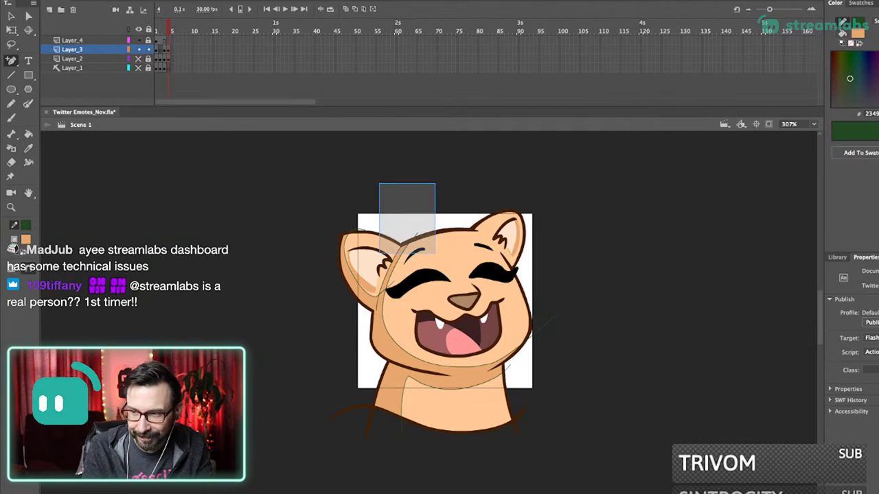
pyautogui.scroll(3, 390, 268)
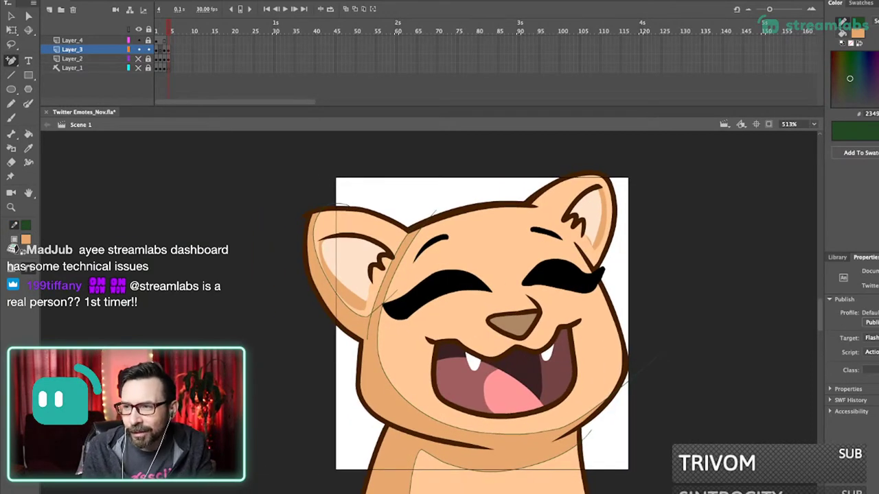
pyautogui.scroll(-2, 474, 323)
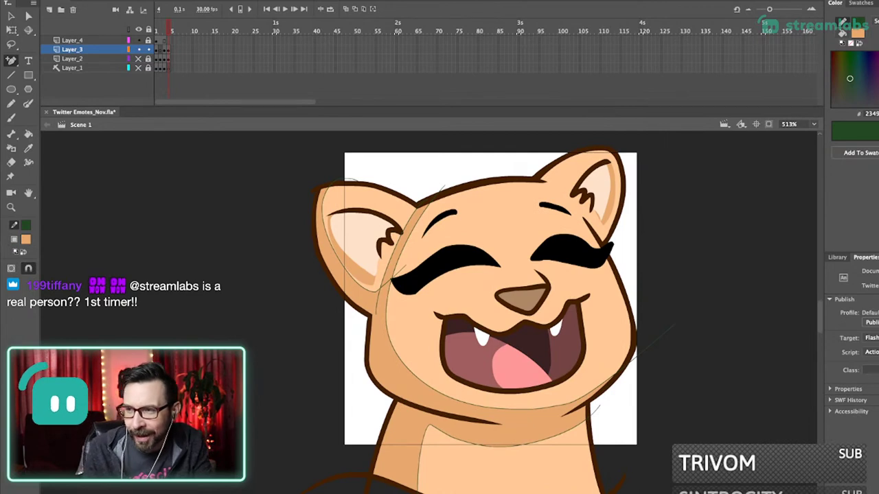
# - Draw a pencil outline for a muzzle patch around the mouth, arching up to both sides of the nose and closing under the mouth
pyautogui.press('i')
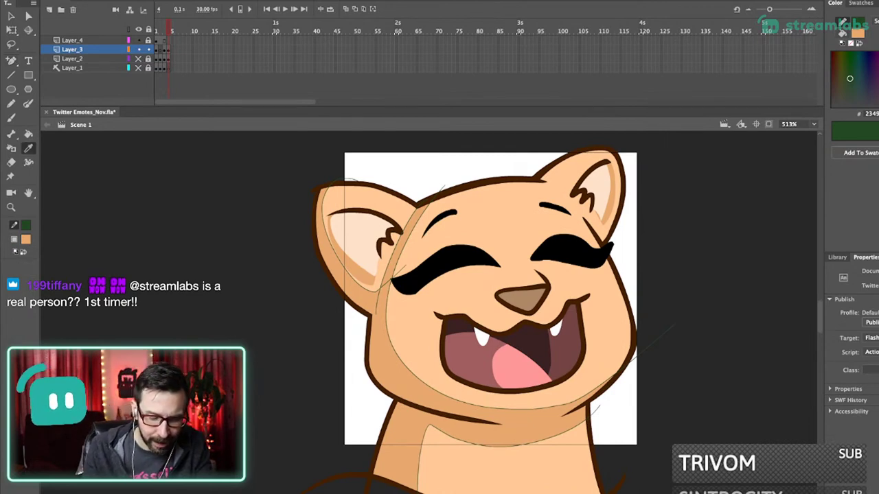
pyautogui.press('k')
pyautogui.hotkey('shift', 'y')
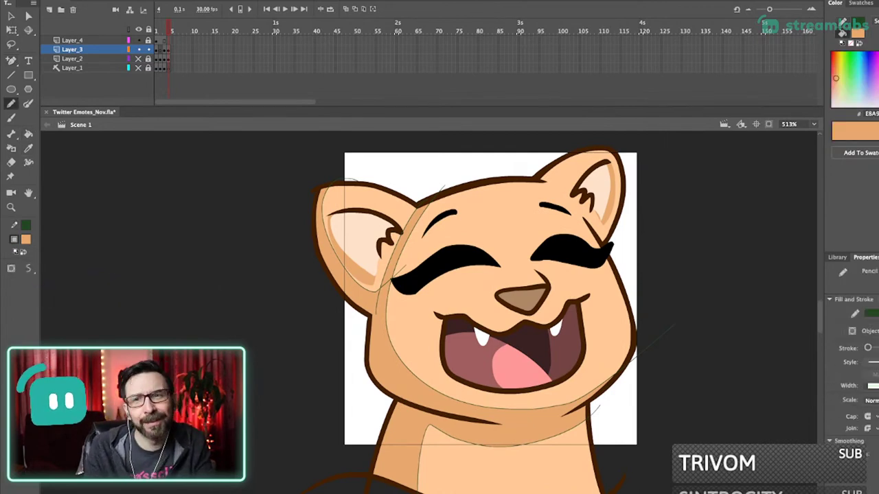
pyautogui.moveTo(401, 235); pyautogui.dragTo(568, 427)
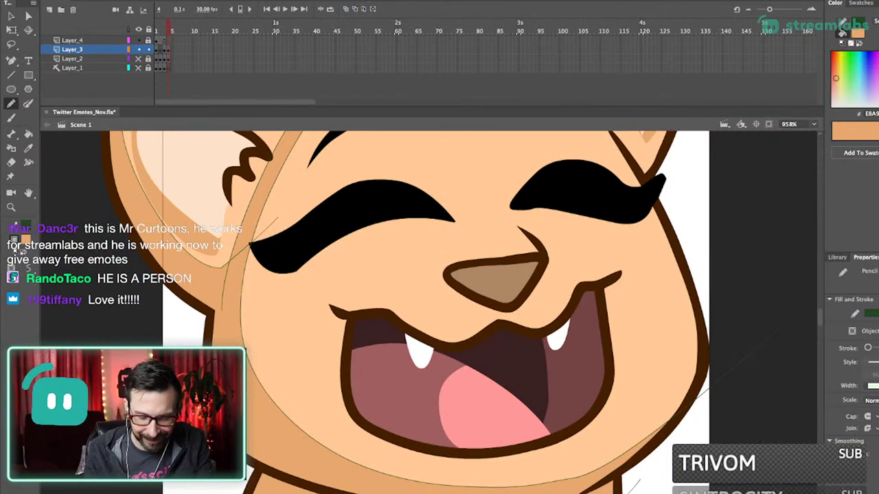
pyautogui.moveTo(439, 309); pyautogui.dragTo(478, 289)
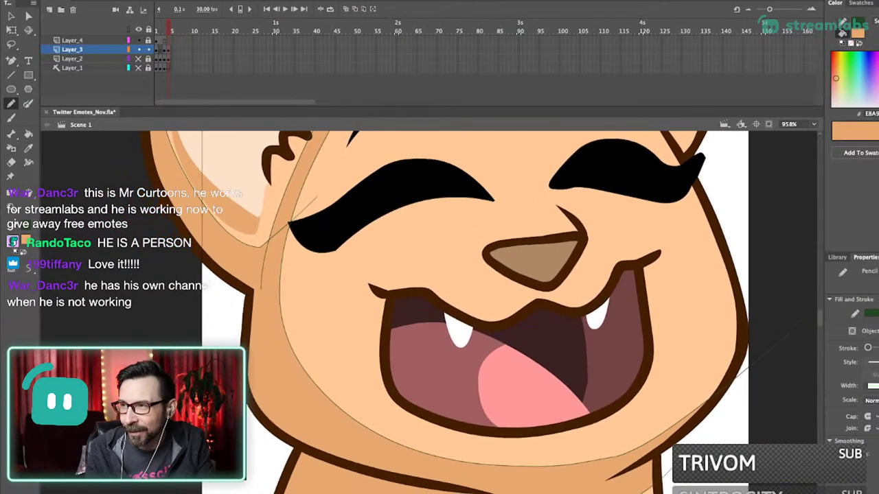
pyautogui.moveTo(371, 307); pyautogui.dragTo(495, 255)
pyautogui.moveTo(587, 238)
pyautogui.mouseDown()
pyautogui.moveTo(617, 227)
pyautogui.moveTo(658, 272)
pyautogui.mouseUp()
pyautogui.moveTo(652, 288); pyautogui.dragTo(669, 269)
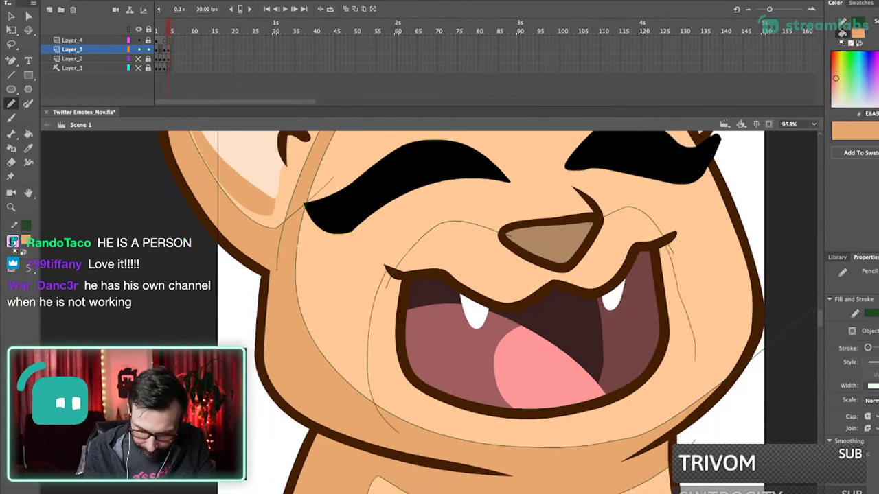
pyautogui.hotkey('ctrl', '1')
pyautogui.moveTo(407, 275); pyautogui.dragTo(463, 369)
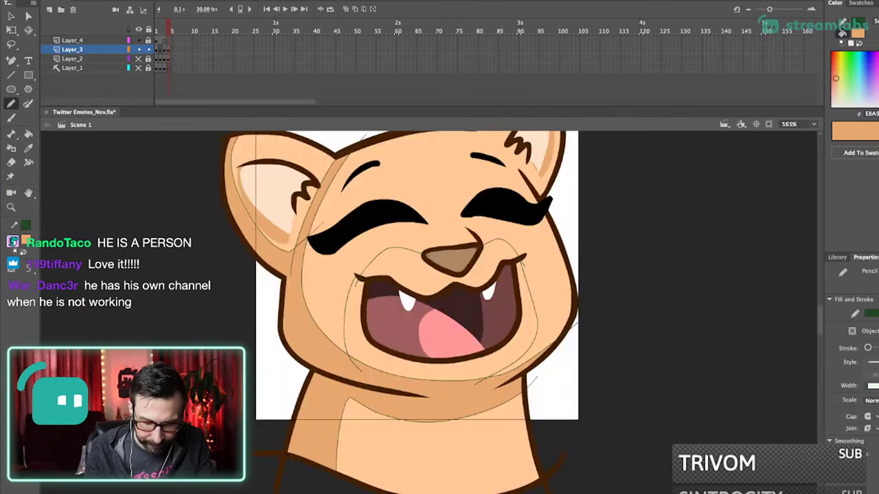
# - Fill the muzzle patch with the pale cream sampled from the inner ear and delete its pencil lines
pyautogui.press('i')
pyautogui.click(265, 189)
pyautogui.click(355, 330)
pyautogui.click(405, 268)
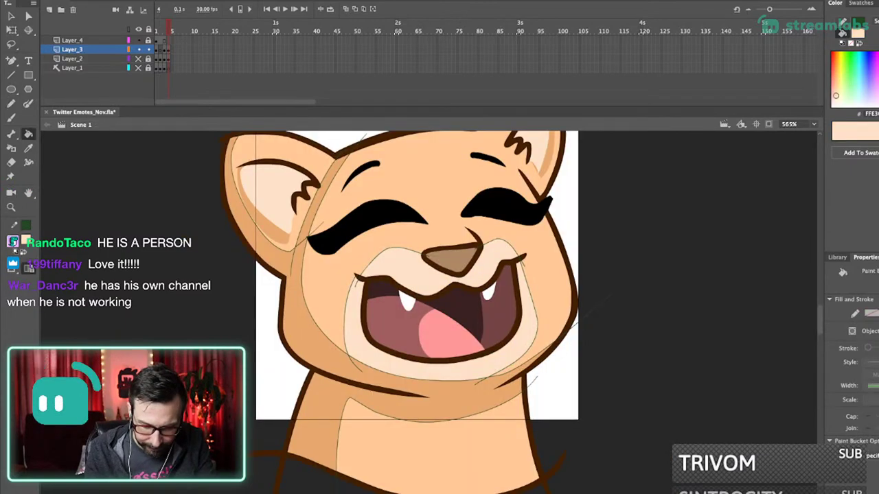
pyautogui.keyDown('super'); pyautogui.doubleClick(439, 381); pyautogui.keyUp('super')
pyautogui.press('Delete')
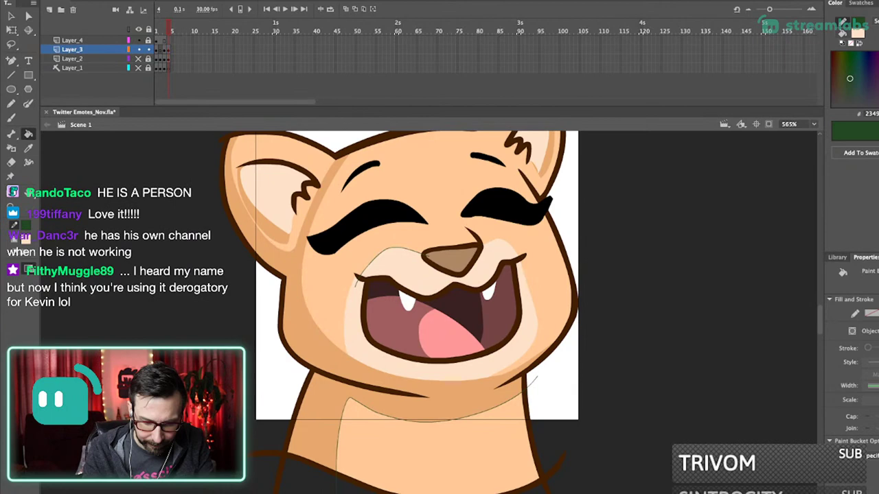
# - Sample the light orange fur color and fill the small dark wedge between the left ear and the left eye
pyautogui.press('super+1')
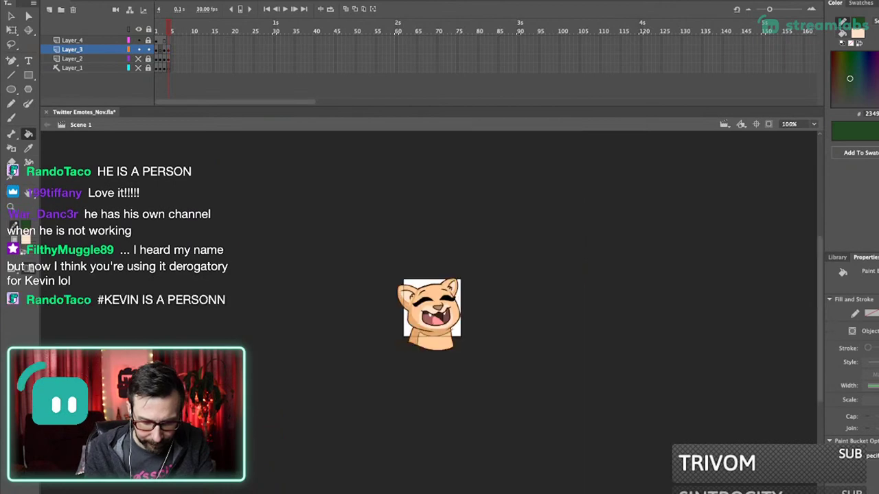
pyautogui.moveTo(408, 261); pyautogui.dragTo(449, 361)
pyautogui.press('v')
pyautogui.moveTo(367, 255); pyautogui.dragTo(396, 336)
pyautogui.press('i')
pyautogui.click(436, 250)
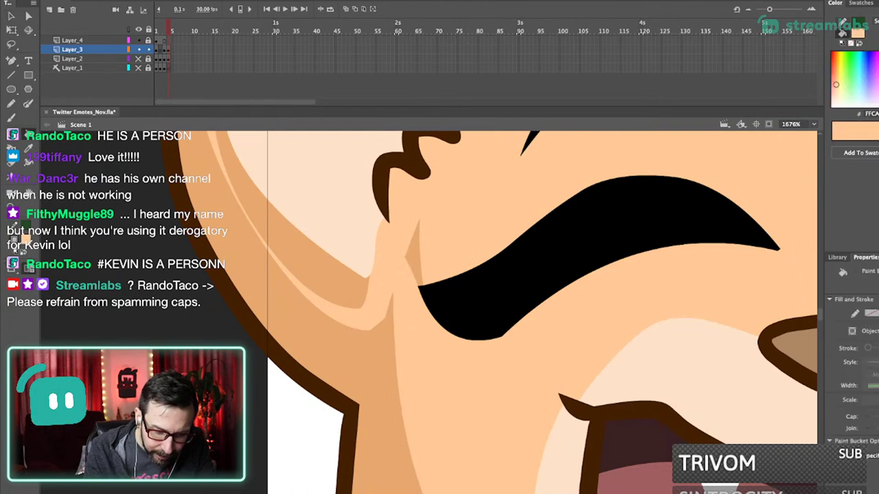
pyautogui.click(414, 253)
pyautogui.press('super+1')
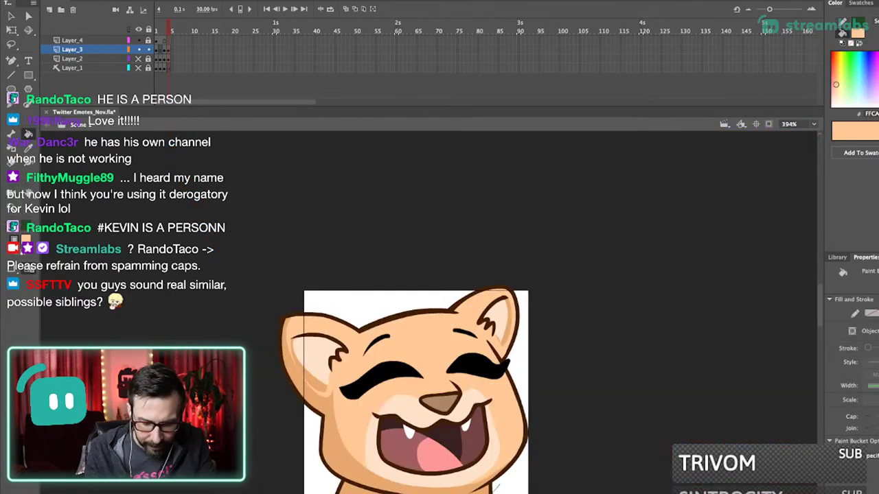
# - Sample the darker orange shading and fill the thin light sliver along the base of the left ear
pyautogui.moveTo(322, 317); pyautogui.dragTo(371, 445)
pyautogui.press('v')
pyautogui.moveTo(348, 294); pyautogui.dragTo(364, 303)
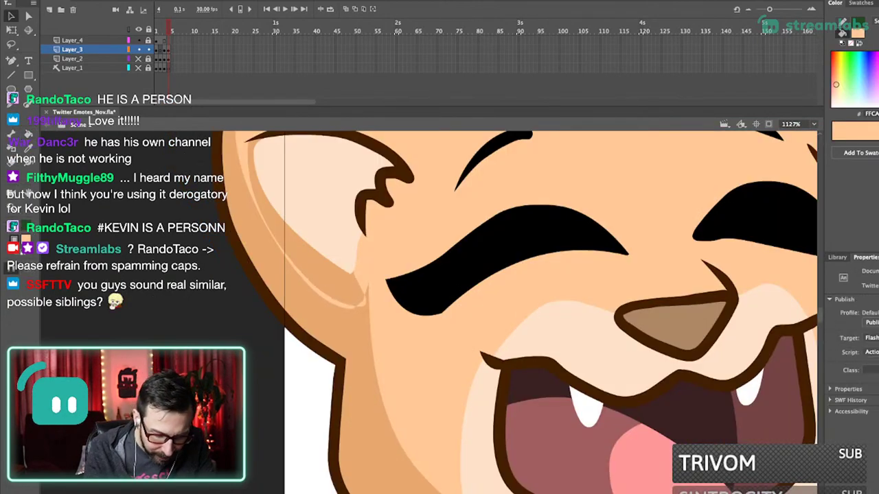
pyautogui.press('i')
pyautogui.click(322, 310)
pyautogui.click(333, 300)
pyautogui.press('v')
pyautogui.press('super+1')
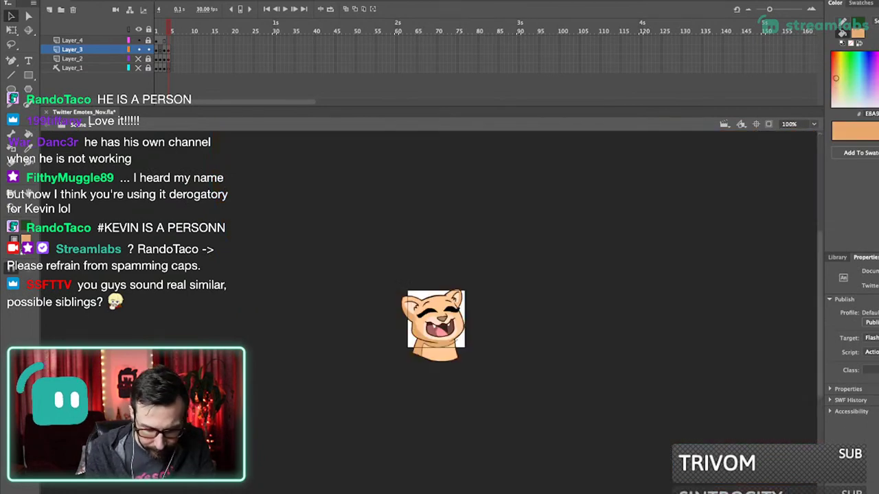
# - Draw a pencil shading curve down the right cheek and fill its outer edge with the darker orange
pyautogui.press('super+3')
pyautogui.moveTo(482, 208); pyautogui.dragTo(517, 386)
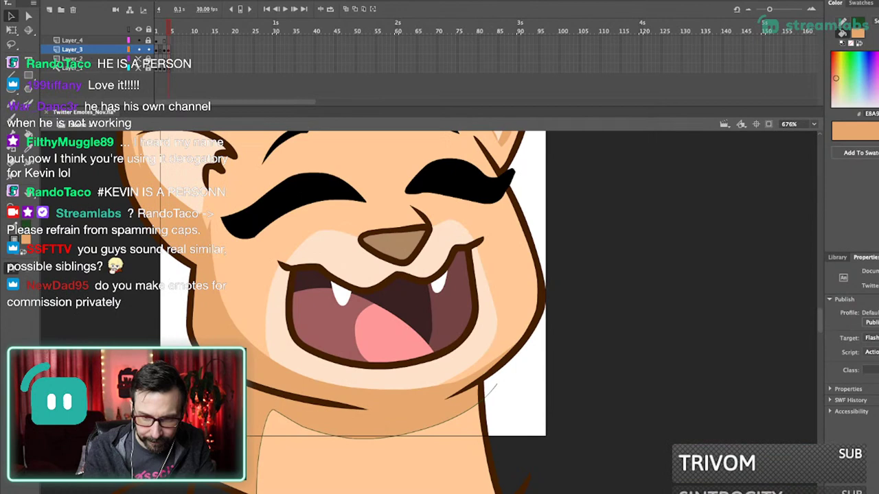
pyautogui.hotkey('shift', 'y')
pyautogui.press('k')
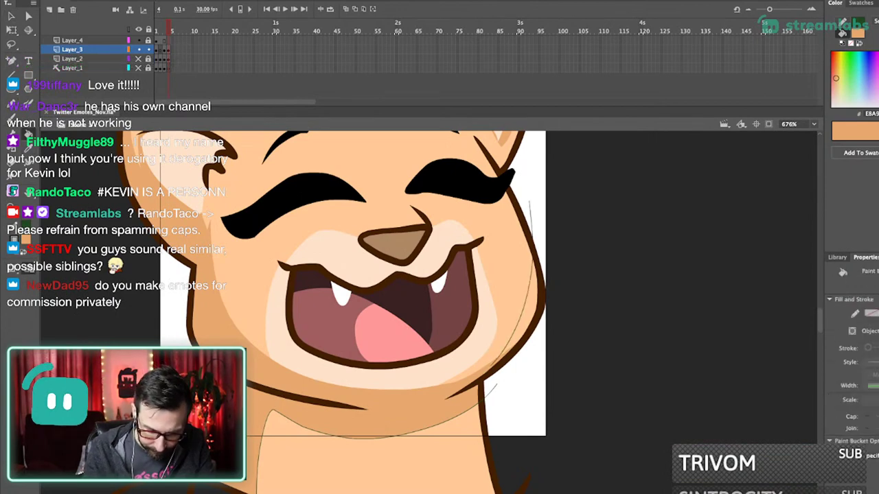
pyautogui.hotkey('ctrl', '1')
pyautogui.scroll(3, 439, 323)
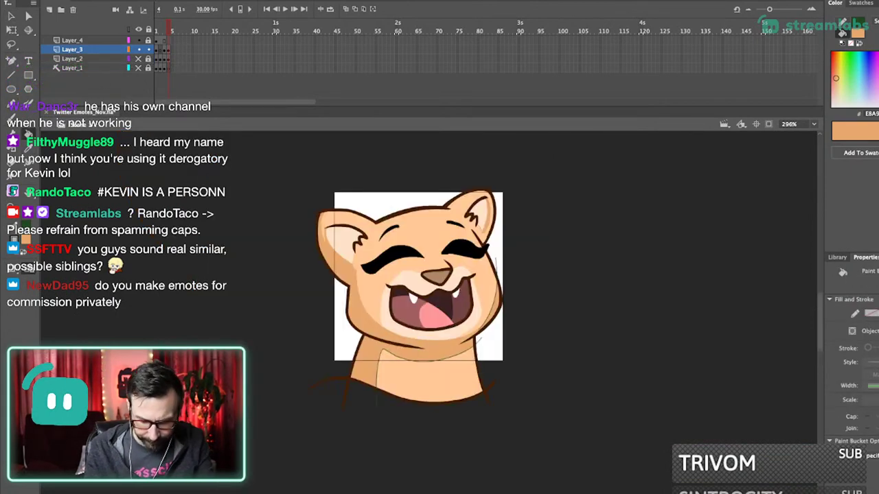
# - Draw a rounded pencil arc above the nose to mark a highlight on the nose bridge
pyautogui.moveTo(415, 263); pyautogui.dragTo(437, 401)
pyautogui.press('v')
pyautogui.hotkey('ctrl', '1')
pyautogui.moveTo(420, 247); pyautogui.dragTo(443, 342)
pyautogui.hotkey('shift', 'y')
pyautogui.moveTo(439, 236); pyautogui.dragTo(459, 394)
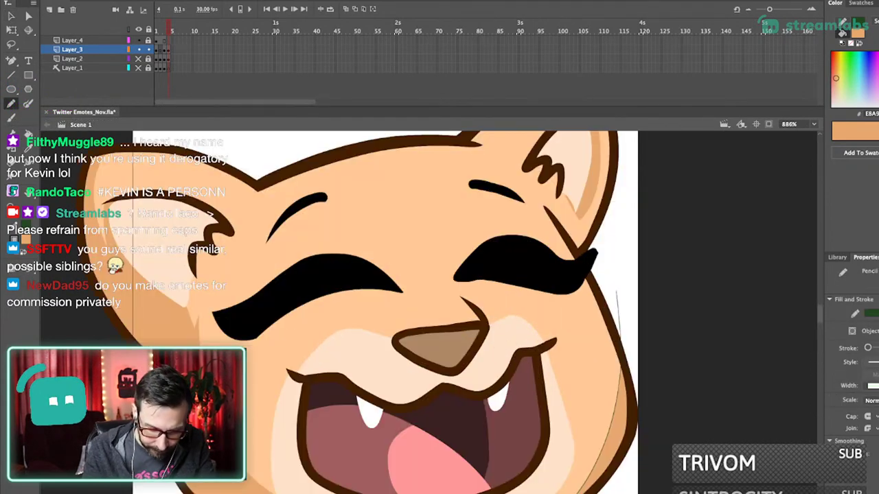
# - Fill the nose-bridge highlight with a lighter tint of the sampled fur orange and delete its pencil arc
pyautogui.press('i')
pyautogui.click(429, 271)
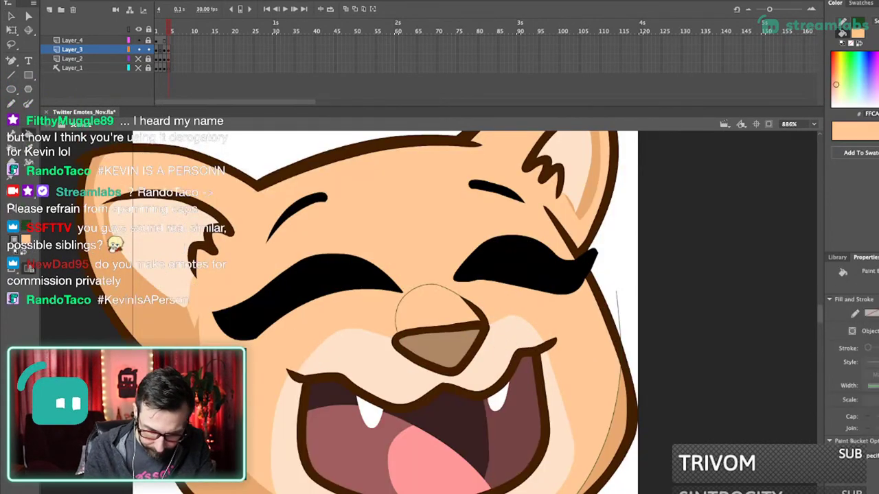
pyautogui.click(432, 307)
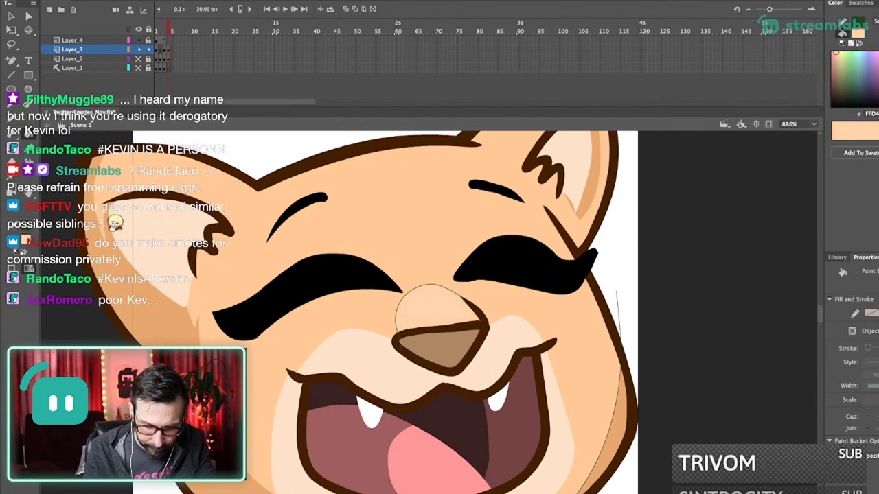
pyautogui.press('v')
pyautogui.doubleClick(431, 285)
pyautogui.press('Delete')
pyautogui.press('k')
# - Delete the remaining thin pencil shading lines along the right cheek and the neck
pyautogui.hotkey('ctrl', '1')
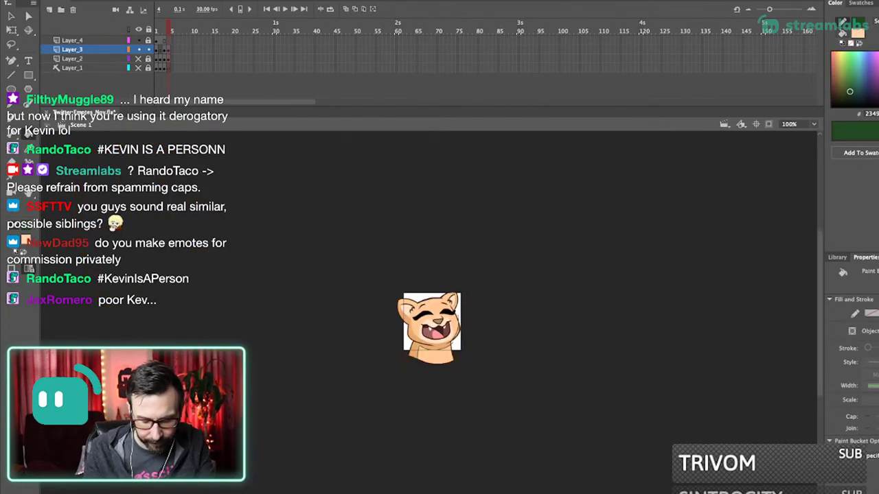
pyautogui.moveTo(382, 275); pyautogui.dragTo(491, 417)
pyautogui.press('v')
pyautogui.doubleClick(386, 332)
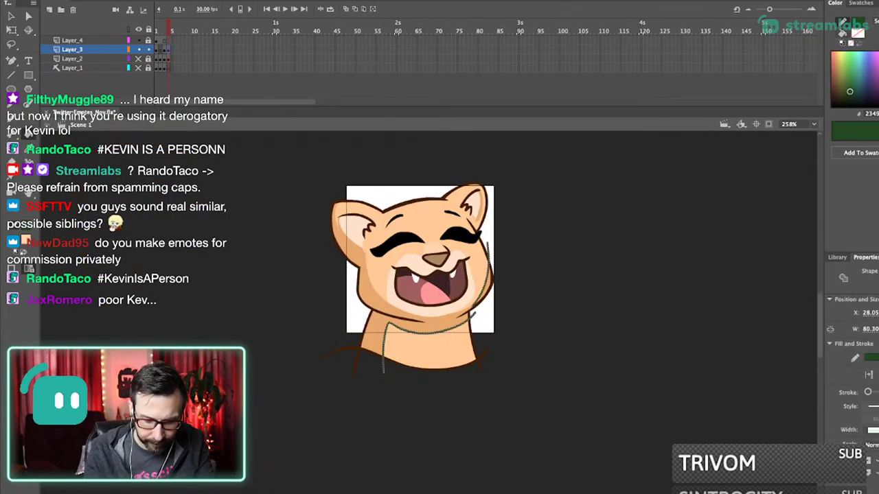
pyautogui.press('Delete')
pyautogui.press('k')
pyautogui.moveTo(425, 275); pyautogui.dragTo(441, 290)
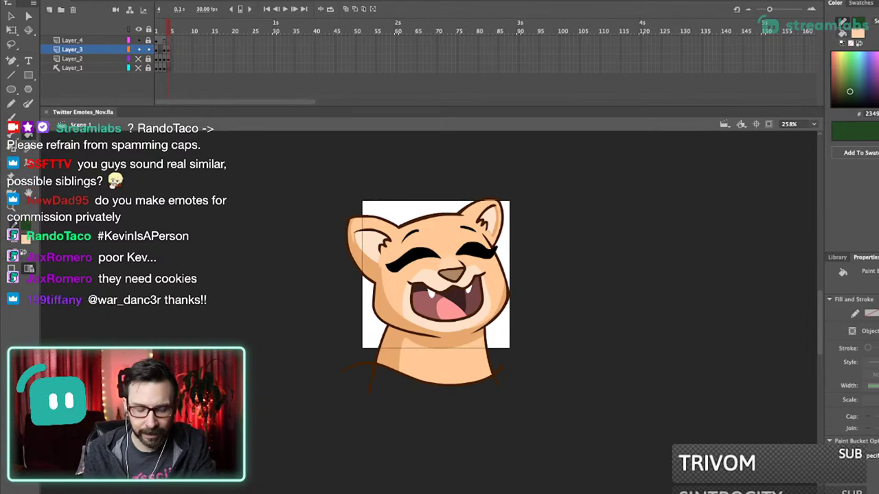
# - Shade the outer side of the right ear darker orange along a pencil curve and delete the curve
pyautogui.moveTo(373, 177); pyautogui.dragTo(485, 411)
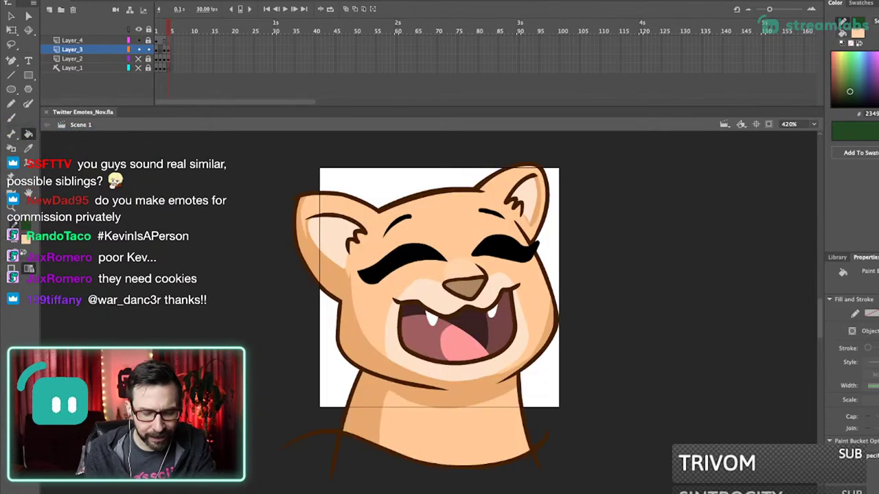
pyautogui.moveTo(289, 182); pyautogui.dragTo(371, 315)
pyautogui.press('v')
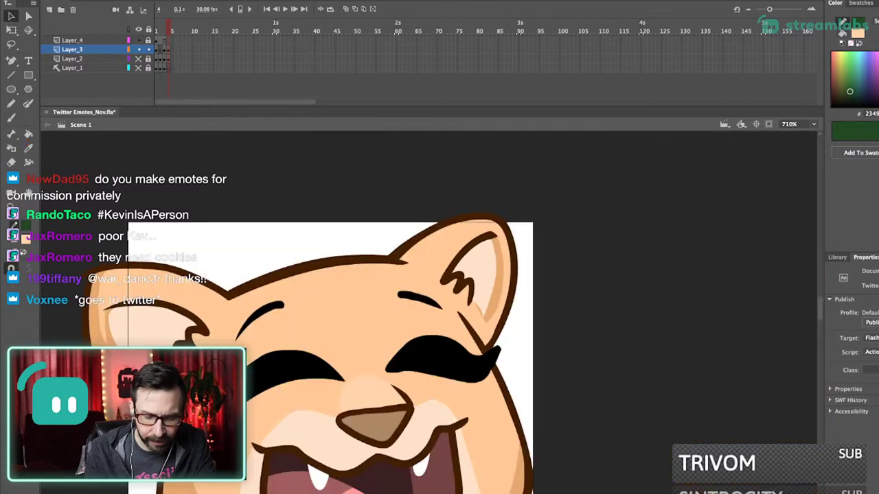
pyautogui.hotkey('shift', 'y')
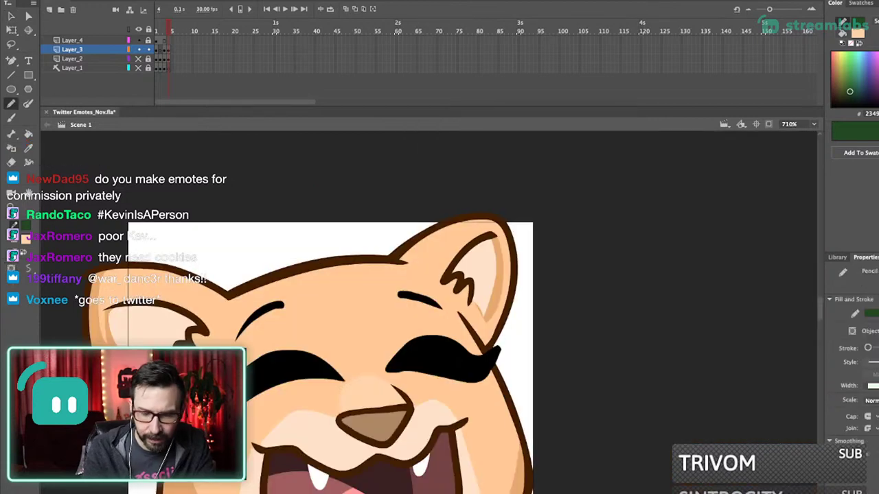
pyautogui.moveTo(474, 235); pyautogui.dragTo(514, 304)
pyautogui.press('k')
pyautogui.click(467, 306)
pyautogui.keyDown('super'); pyautogui.doubleClick(518, 261); pyautogui.keyUp('super')
pyautogui.press('BackSpace')
pyautogui.press('super+1')
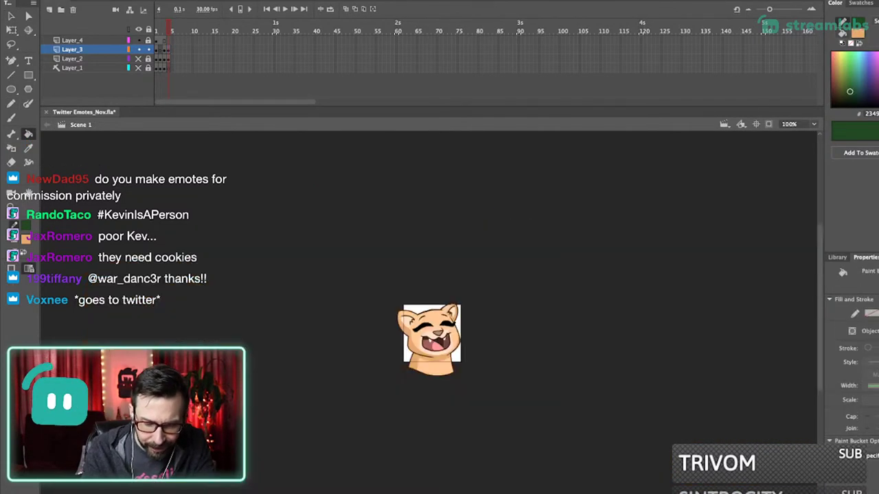
# - Draw pencil curves inside both inner ears to mark off their shadow areas
pyautogui.moveTo(383, 276); pyautogui.dragTo(461, 383)
pyautogui.moveTo(379, 240); pyautogui.dragTo(441, 376)
pyautogui.hotkey('shift', 'y')
pyautogui.moveTo(289, 213)
pyautogui.mouseDown()
pyautogui.moveTo(339, 273)
pyautogui.moveTo(389, 296)
pyautogui.mouseUp()
pyautogui.moveTo(510, 234); pyautogui.dragTo(445, 306)
pyautogui.moveTo(721, 195); pyautogui.dragTo(681, 288)
# - Fill both inner-ear shadow areas with a darker shade of the sampled pale ear color and delete their pencil curves
pyautogui.press('i')
pyautogui.click(701, 230)
pyautogui.click(878, 72)
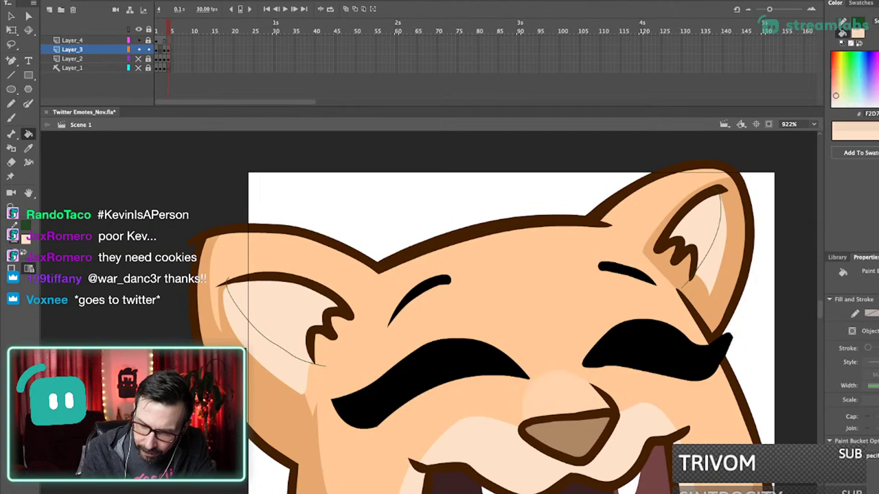
pyautogui.click(878, 61)
pyautogui.click(701, 230)
pyautogui.click(282, 316)
pyautogui.keyDown('super'); pyautogui.click(270, 340); pyautogui.keyUp('super')
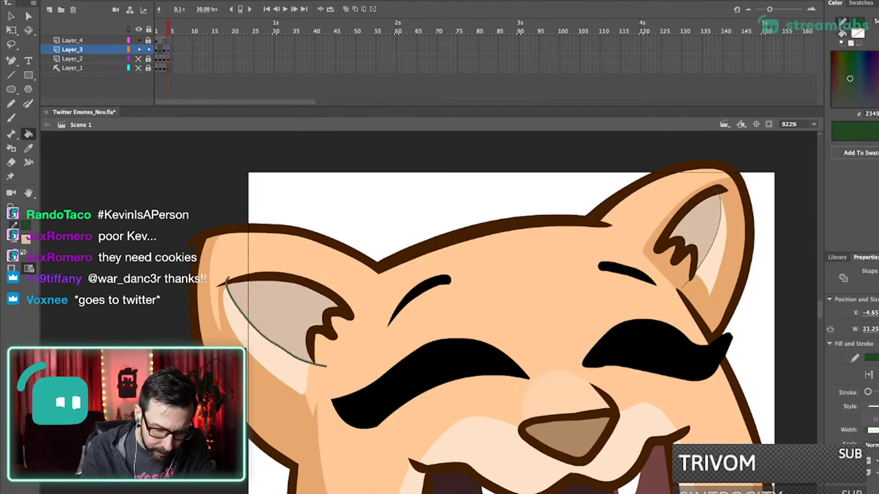
pyautogui.keyDown('shift'); pyautogui.keyDown('super'); pyautogui.click(717, 236); pyautogui.keyUp('super'); pyautogui.keyUp('shift')
pyautogui.press('Delete')
pyautogui.press('super+1')
pyautogui.moveTo(409, 261); pyautogui.dragTo(474, 405)
pyautogui.moveTo(408, 327); pyautogui.dragTo(446, 345)
pyautogui.scroll(3, 438, 329)
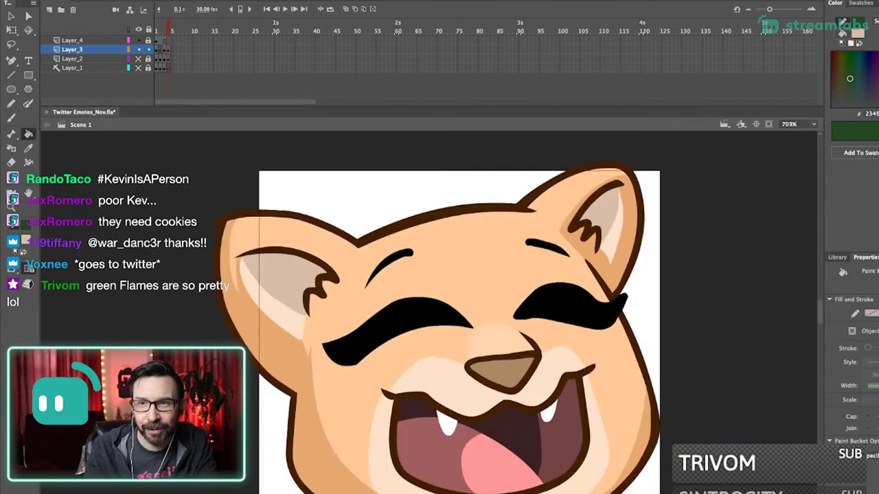
pyautogui.press('=')
pyautogui.moveTo(412, 325); pyautogui.dragTo(485, 318)
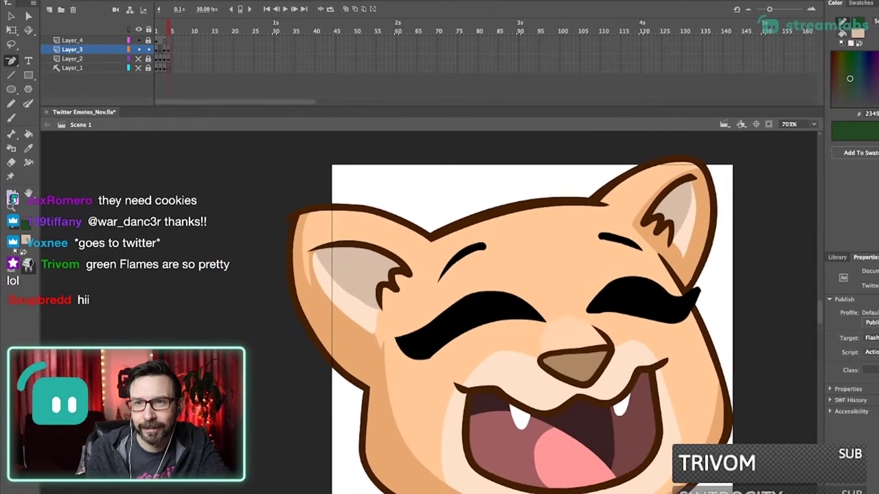
# - Mark off the upper forehead with a pencil curve, fill it with a paler sampled fur highlight color and delete the curve
pyautogui.press('y')
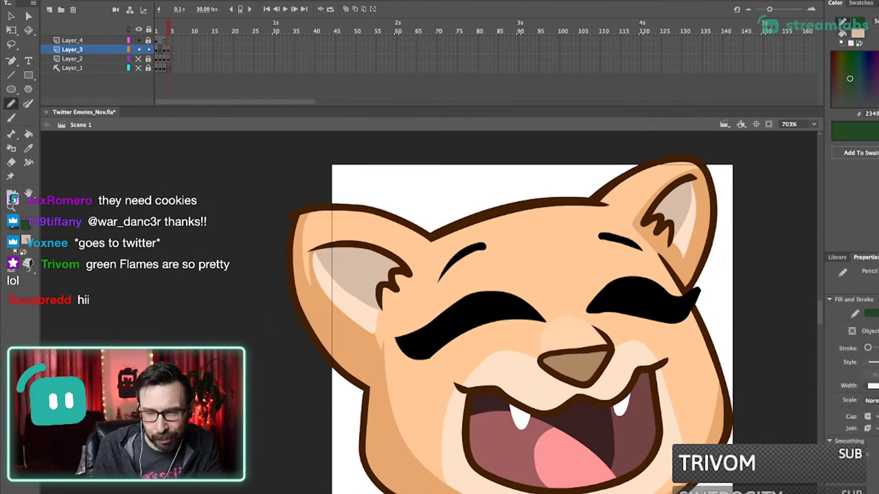
pyautogui.press('i')
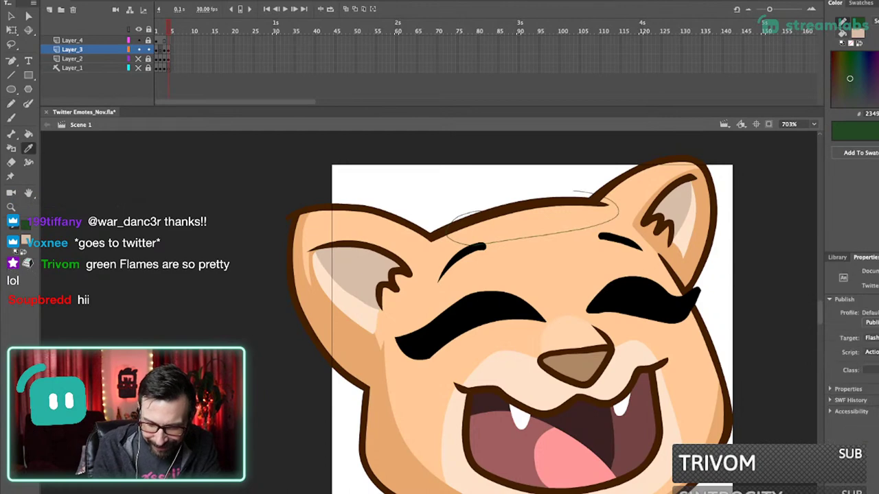
pyautogui.click(567, 335)
pyautogui.click(543, 223)
pyautogui.keyDown('super'); pyautogui.doubleClick(550, 234); pyautogui.keyUp('super')
pyautogui.hotkey('ctrl', 'shift', 'a')
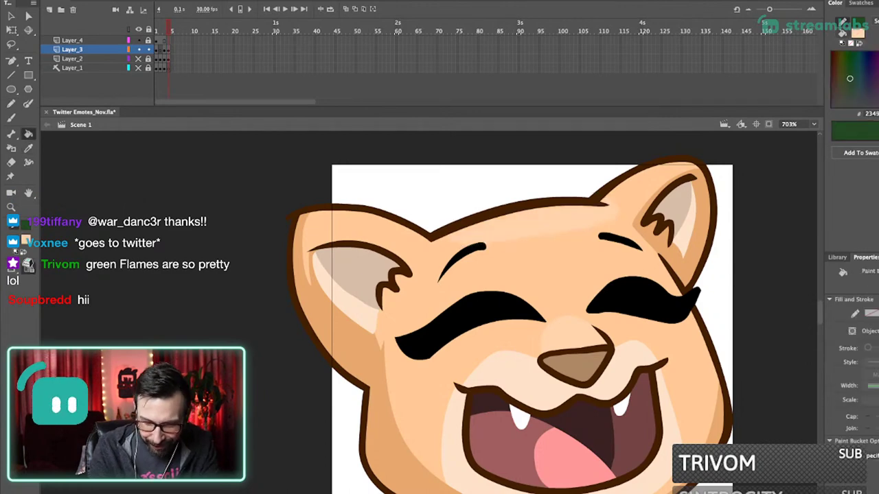
# - Refill the highlight area at the top of the forehead with the sampled base fur color
pyautogui.hotkey('ctrl', '1')
pyautogui.moveTo(386, 261); pyautogui.dragTo(540, 375)
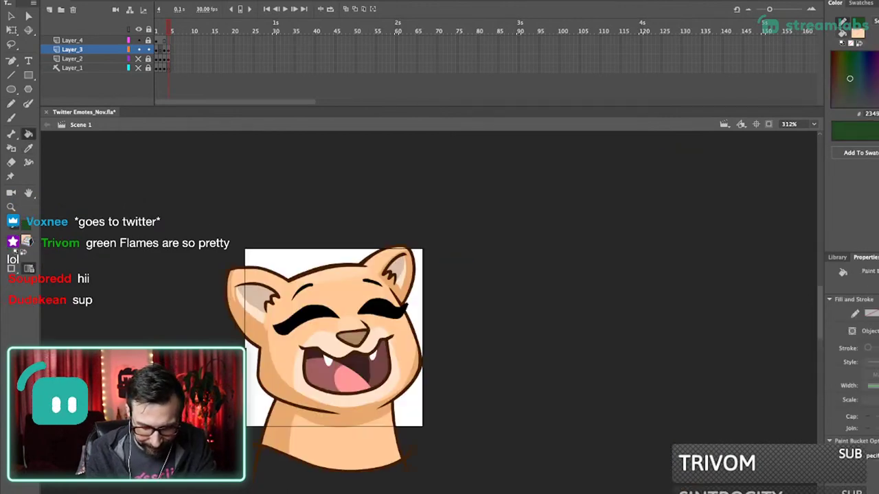
pyautogui.press('i')
pyautogui.click(344, 278)
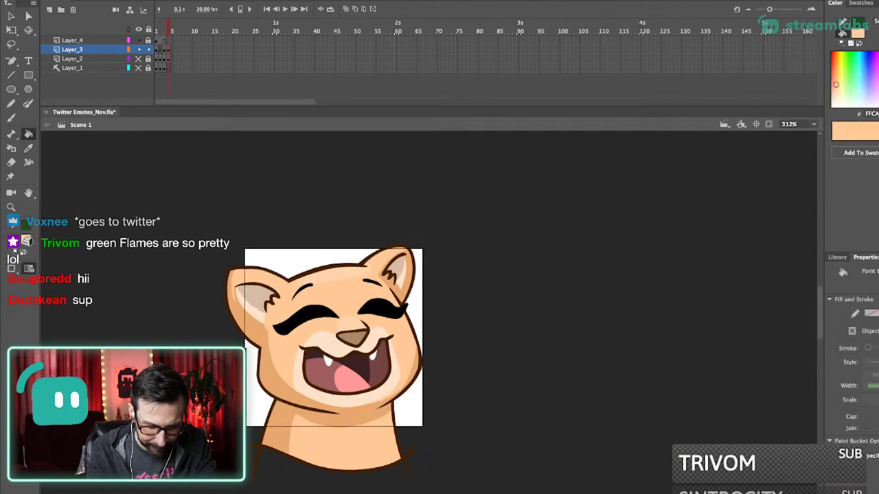
pyautogui.hotkey('ctrl', '1')
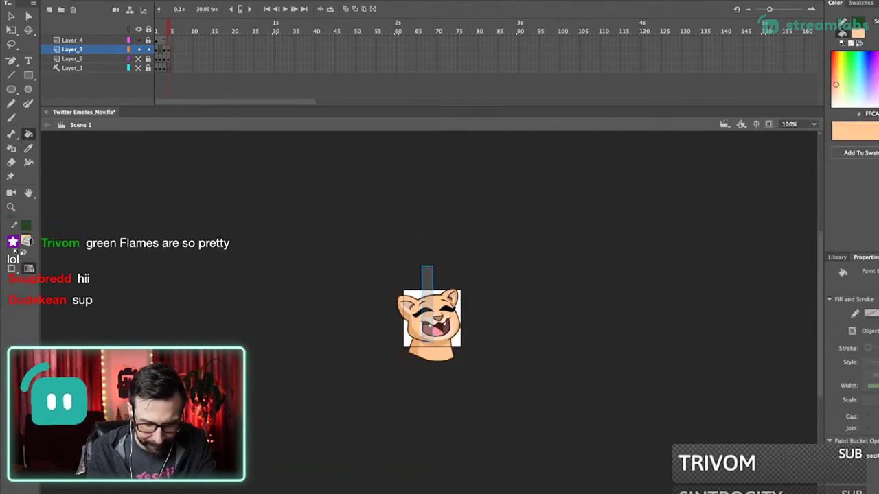
# - Draw a pencil curve across the nose and fill the area below it with a dark reddish brown
pyautogui.scroll(5, 423, 277)
pyautogui.scroll(5, 460, 316)
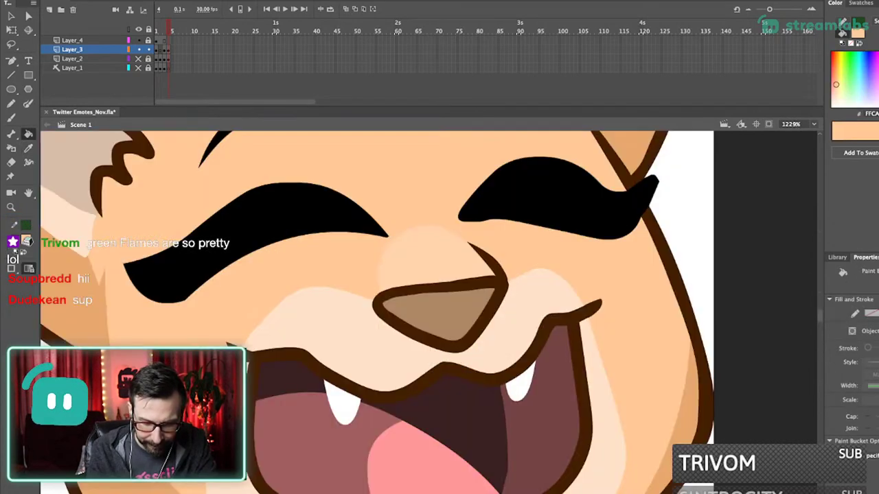
pyautogui.press('y')
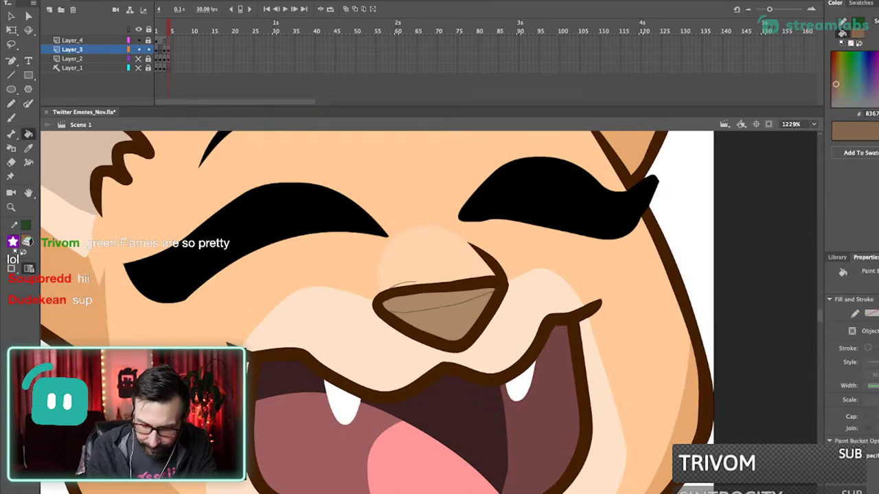
pyautogui.click(450, 323)
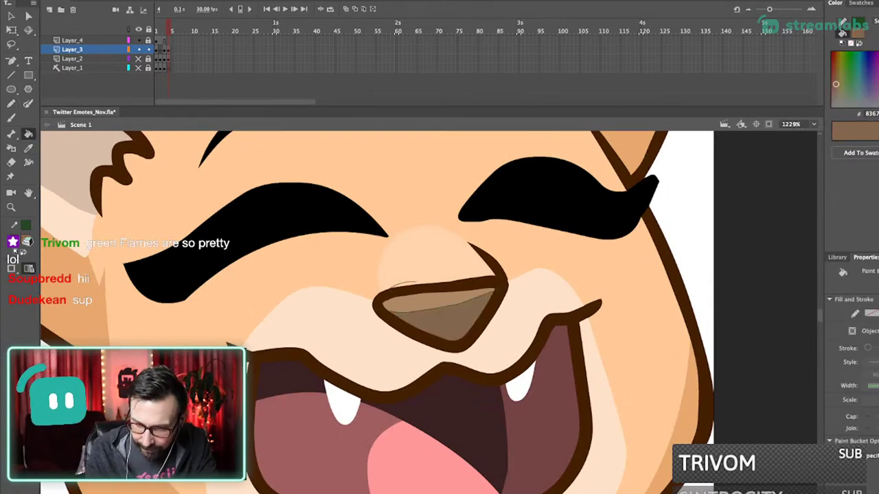
pyautogui.click(835, 77)
pyautogui.click(450, 323)
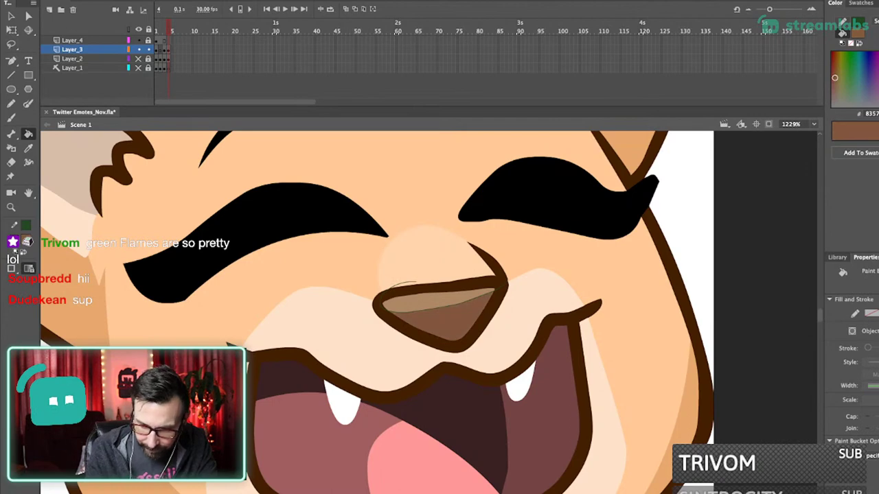
# - Recolor the upper part of the nose a lighter reddish brown and delete the pencil curve
pyautogui.click(439, 301)
pyautogui.keyDown('super'); pyautogui.doubleClick(448, 307); pyautogui.keyUp('super')
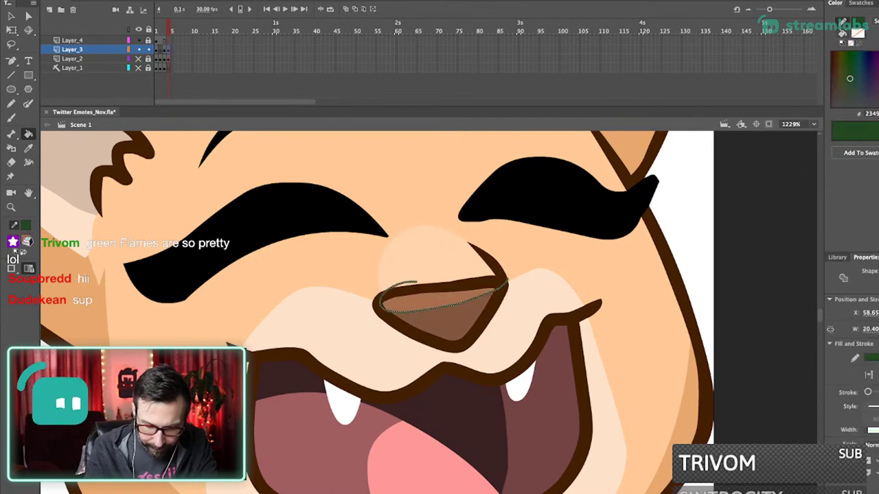
pyautogui.press('Delete')
pyautogui.press('v')
pyautogui.click(453, 323)
pyautogui.press('Escape')
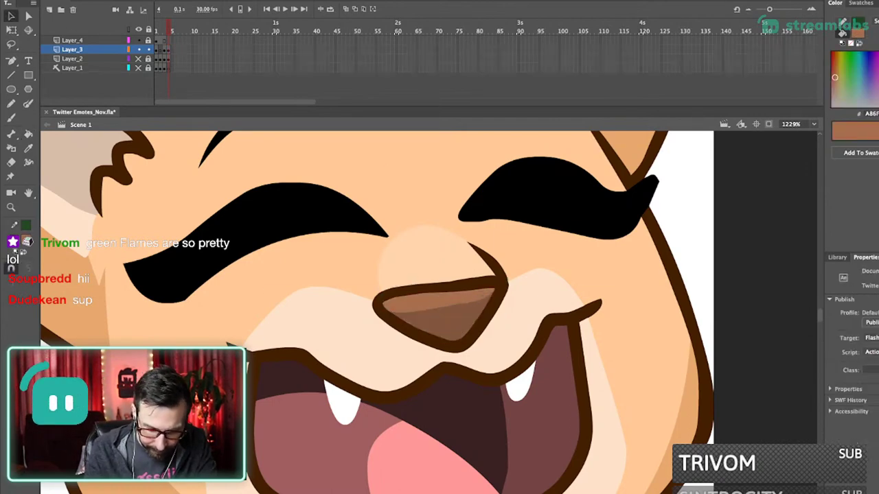
# - Sample the pale highlight color above the nose and view the whole emote at actual size
pyautogui.scroll(-5, 403, 333)
pyautogui.moveTo(403, 333); pyautogui.dragTo(455, 291)
pyautogui.press('i')
pyautogui.click(410, 310)
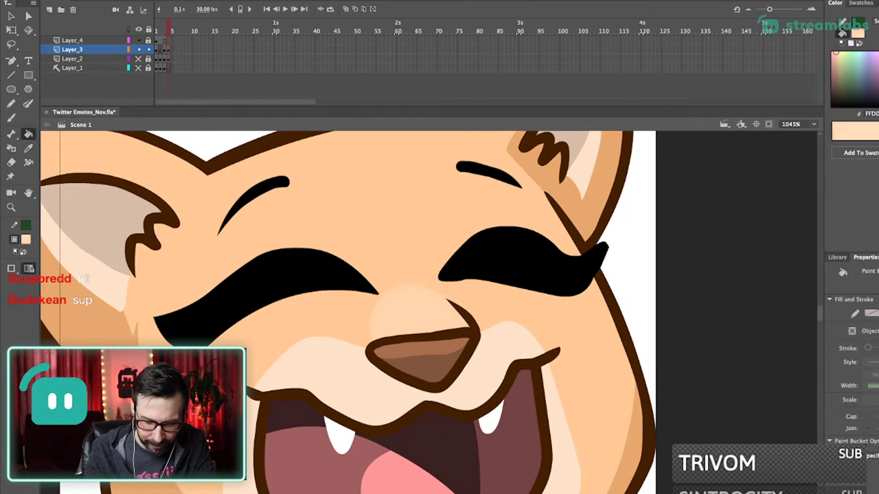
pyautogui.press('super+1')
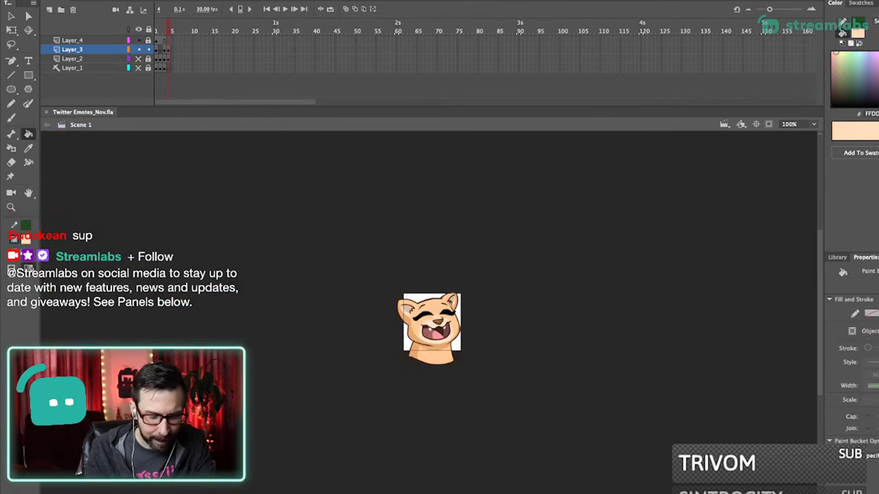
# - Add a new layer above Layer_3, extend Layer_4's text through frame 4 and save the file
pyautogui.press('F6')
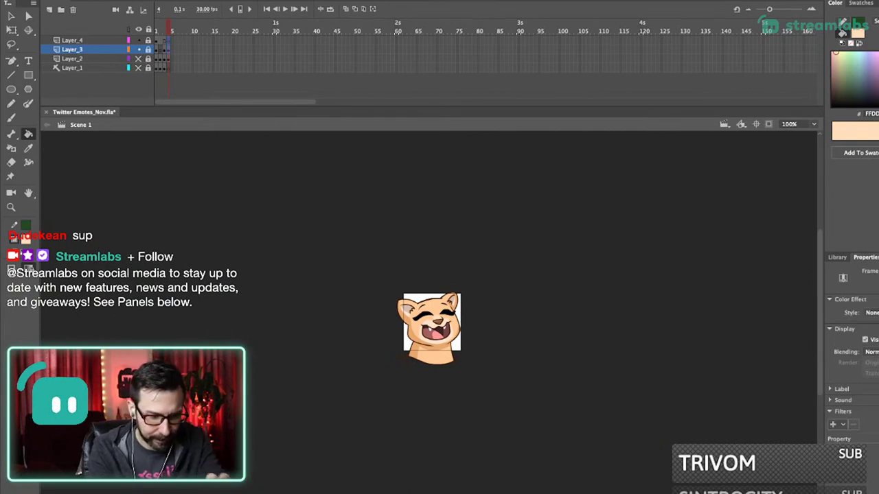
pyautogui.click(49, 10)
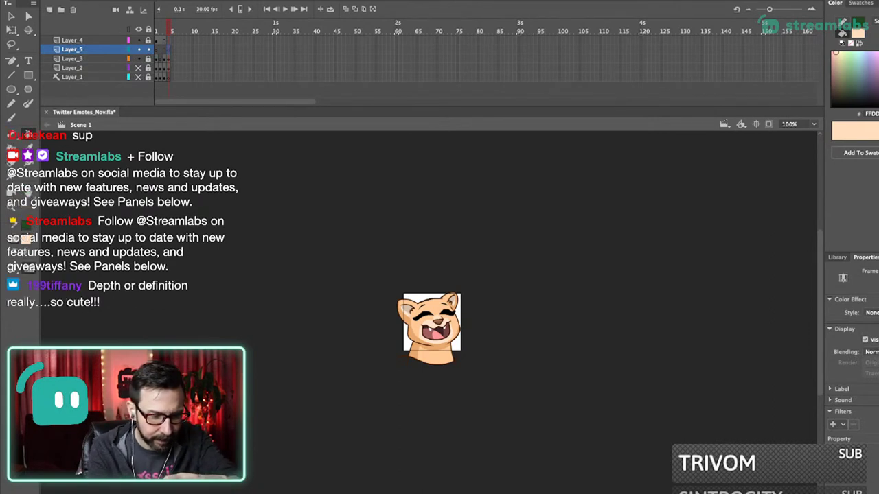
pyautogui.click(72, 40)
pyautogui.press('F5')
pyautogui.click(149, 49)
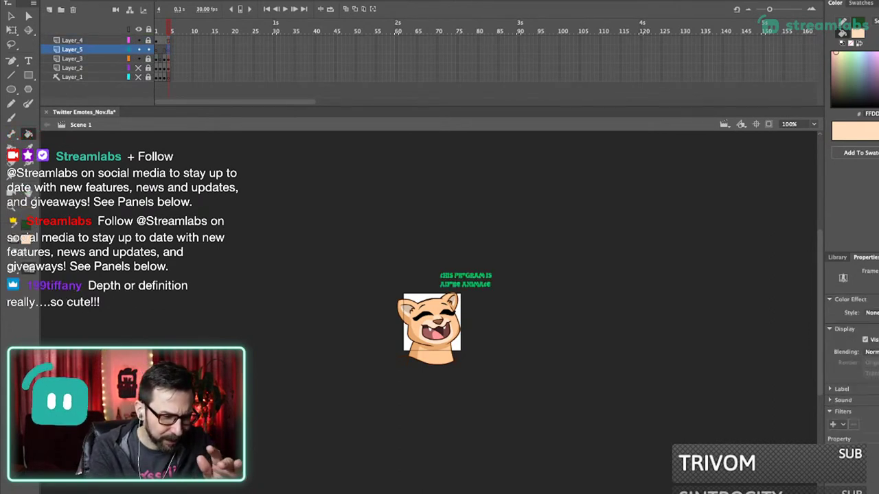
pyautogui.click(425, 312)
pyautogui.scroll(5, 467, 394)
pyautogui.press('super+s')
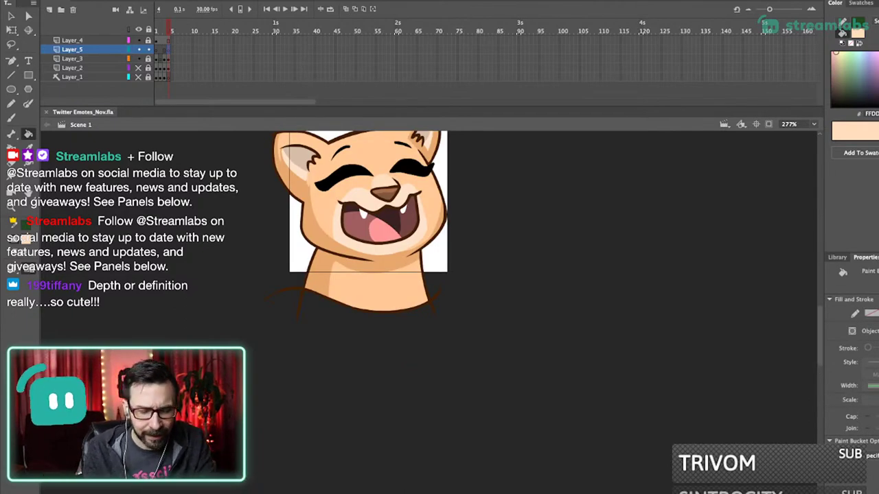
pyautogui.moveTo(412, 206); pyautogui.dragTo(428, 264)
pyautogui.press('super+equal')
pyautogui.press('super+equal')
pyautogui.moveTo(427, 180); pyautogui.dragTo(427, 195)
pyautogui.press('v')
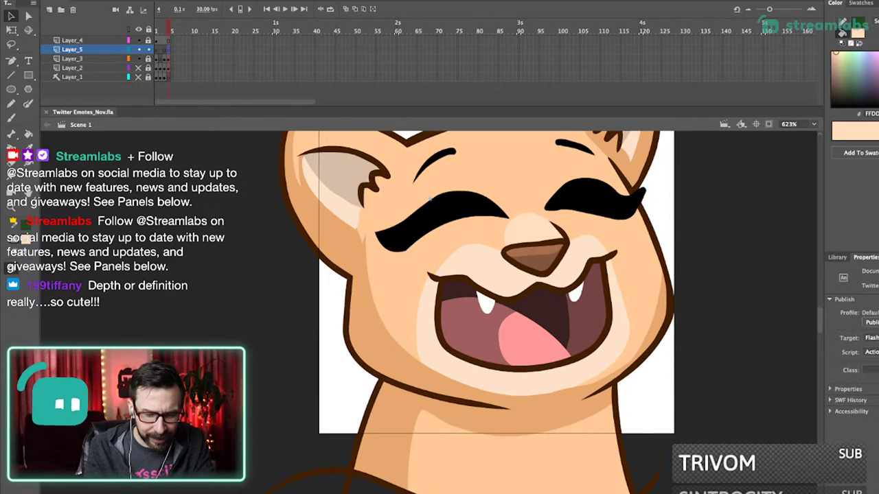
pyautogui.hotkey('shift', 'y')
pyautogui.moveTo(439, 275); pyautogui.dragTo(452, 268)
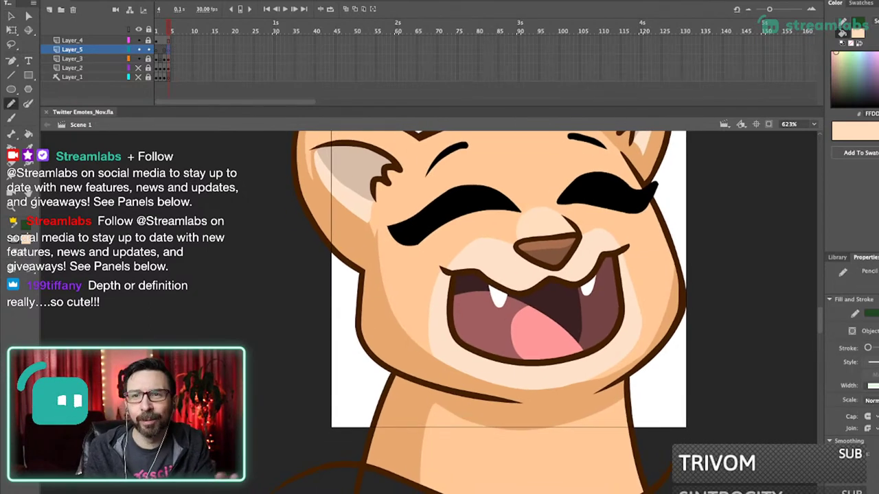
# - Show only the rough sketch layers to check them, restore the Layer_3 artwork and hide Layer_1
pyautogui.keyDown('alt'); pyautogui.click(139, 77); pyautogui.keyUp('alt')
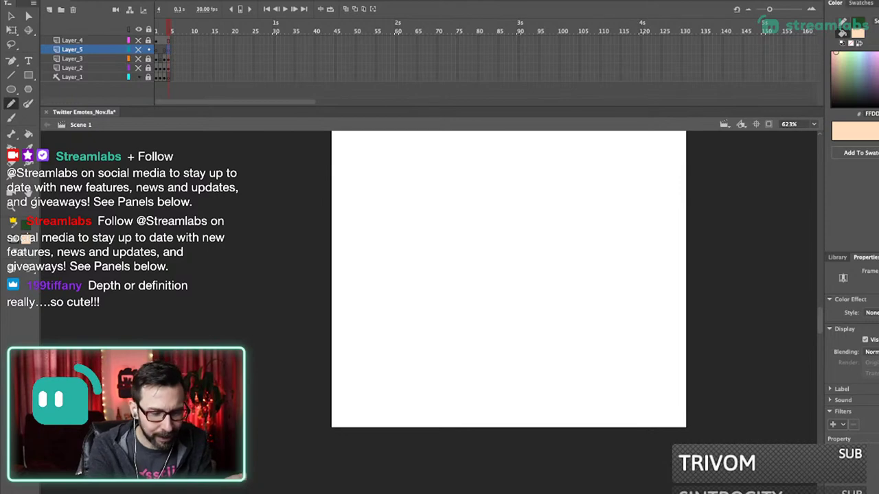
pyautogui.click(139, 68)
pyautogui.scroll(-3, 495, 309)
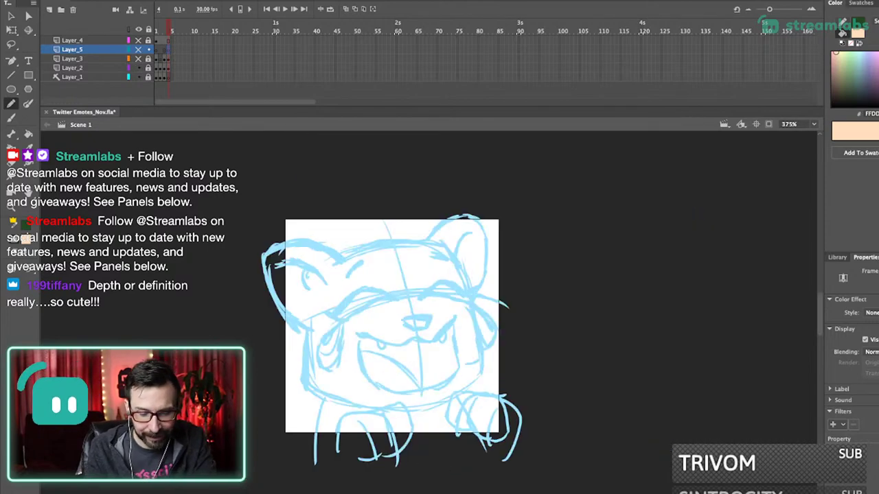
pyautogui.click(72, 77)
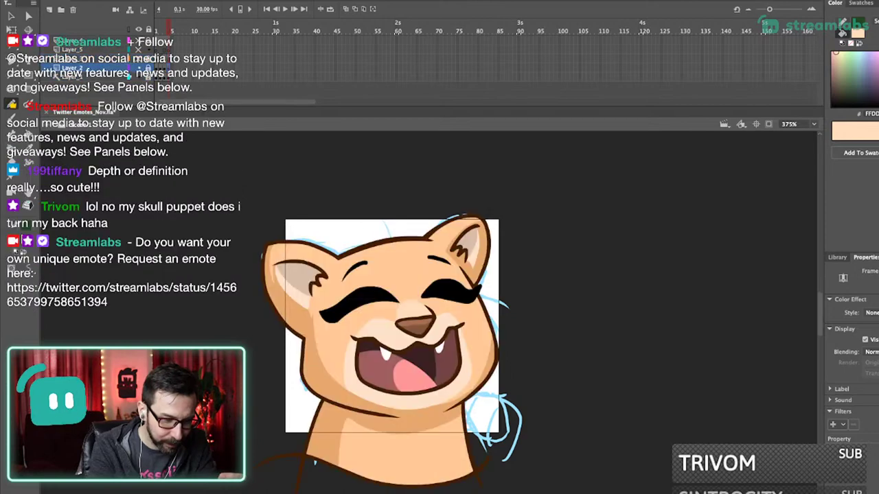
pyautogui.click(72, 59)
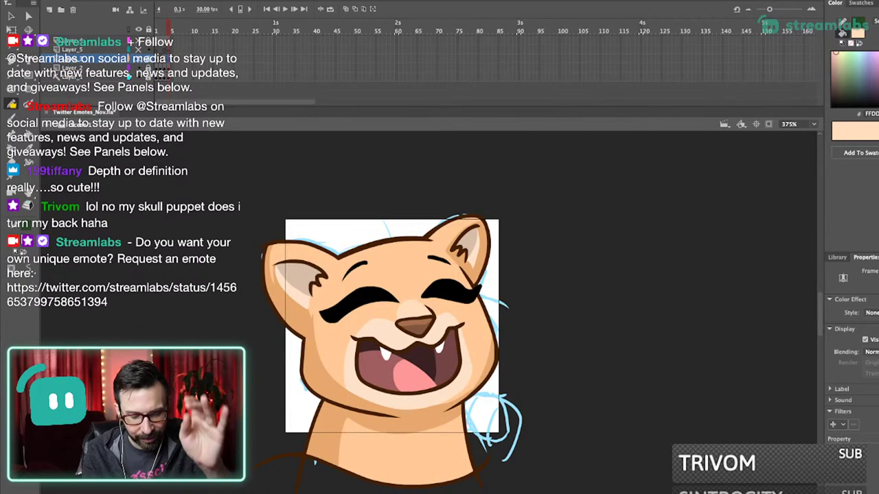
pyautogui.click(138, 77)
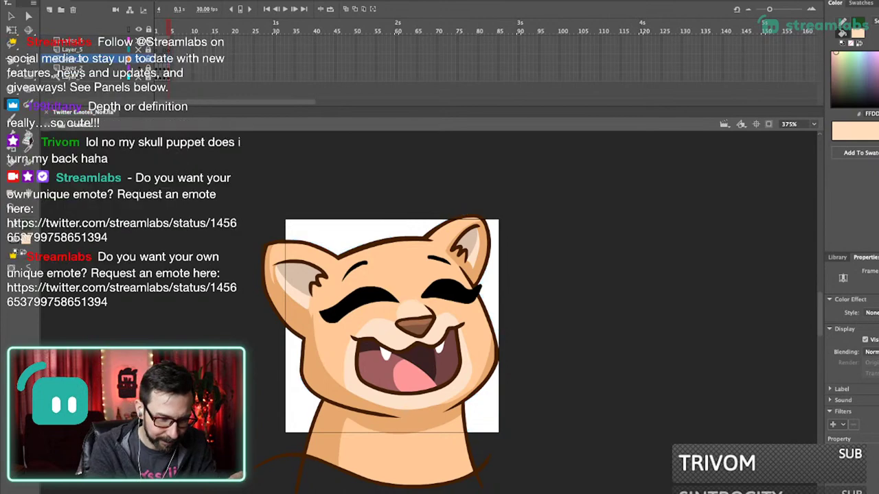
# - Examine the emote drawings on the earlier frames and return to Layer_3's laughing cat on frame 4
pyautogui.moveTo(367, 365); pyautogui.dragTo(413, 346)
pyautogui.hotkey('ctrl', 'Tab')
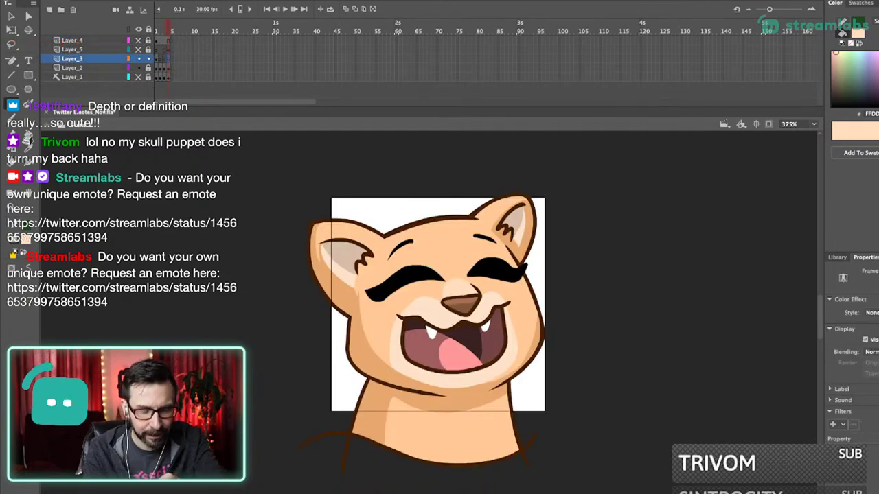
pyautogui.hotkey('ctrl', 'Tab')
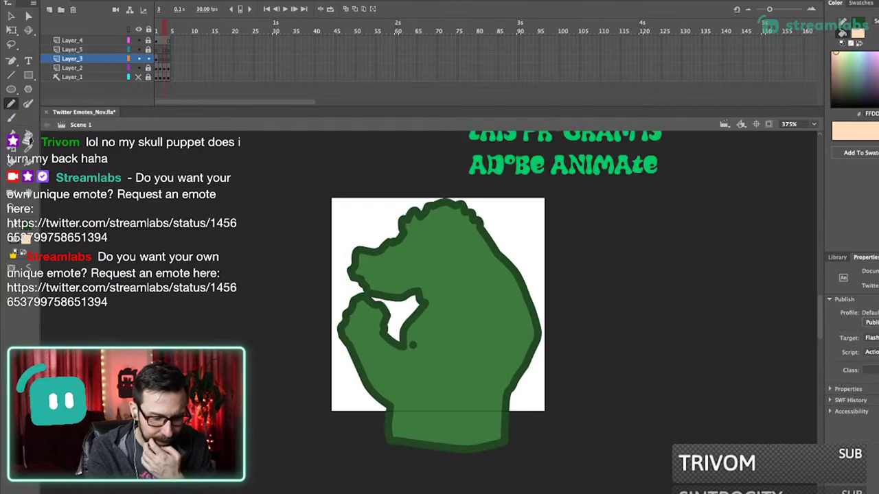
pyautogui.hotkey('ctrl', 'Tab')
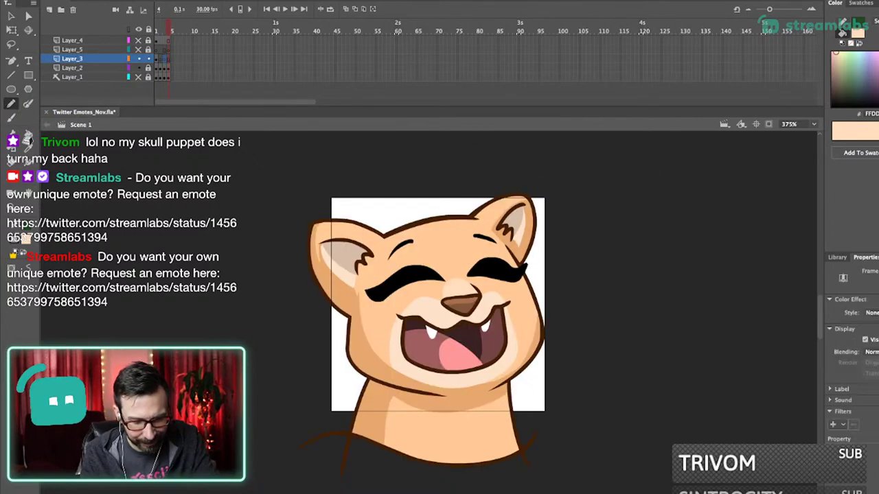
pyautogui.press(',')
pyautogui.press(',')
pyautogui.press(',')
pyautogui.press('.')
pyautogui.press('.')
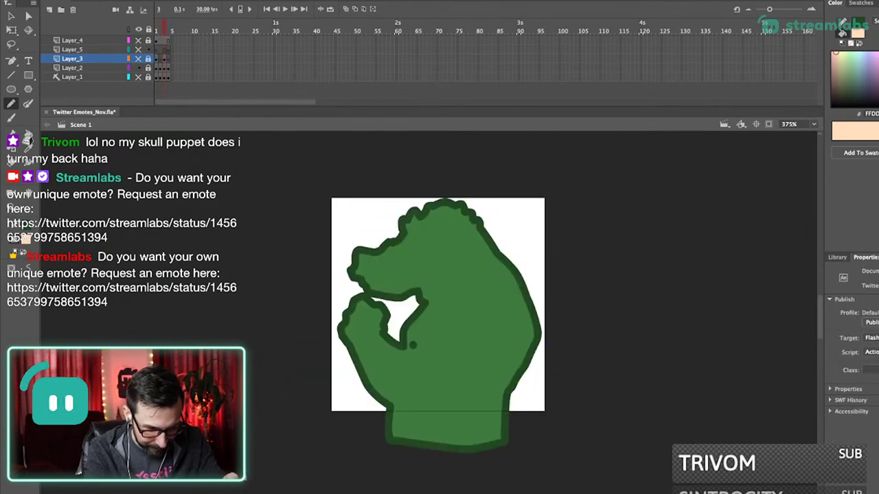
pyautogui.click(139, 59)
pyautogui.press(',')
pyautogui.press(',')
pyautogui.press('.')
pyautogui.press('.')
pyautogui.press('.')
pyautogui.click(169, 59)
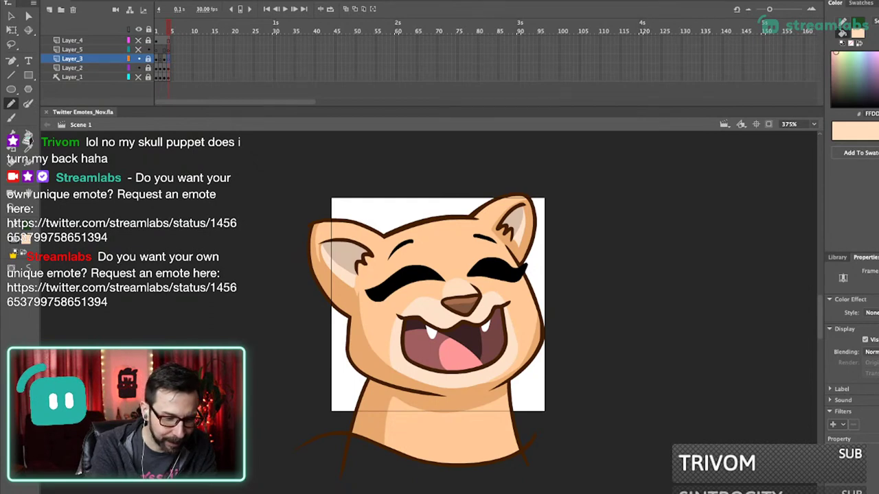
# - Show and lock Layer_5 and unlock Layer_3 for editing
pyautogui.click(138, 50)
pyautogui.click(148, 49)
pyautogui.click(149, 59)
pyautogui.hscroll(-1, 436, 306)
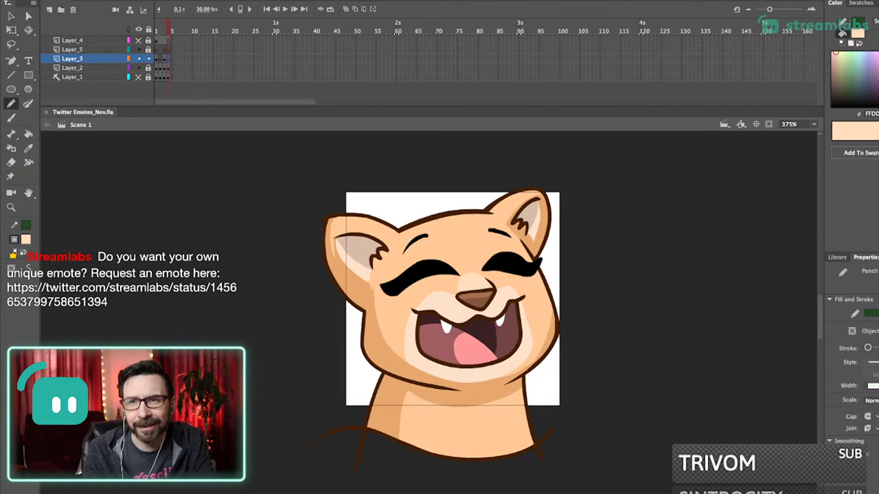
# - Set the fill color to light turquoise and brush a large teardrop outline on the cheek below the left eye
pyautogui.scroll(5, 423, 300)
pyautogui.moveTo(439, 303); pyautogui.dragTo(460, 305)
pyautogui.press('i')
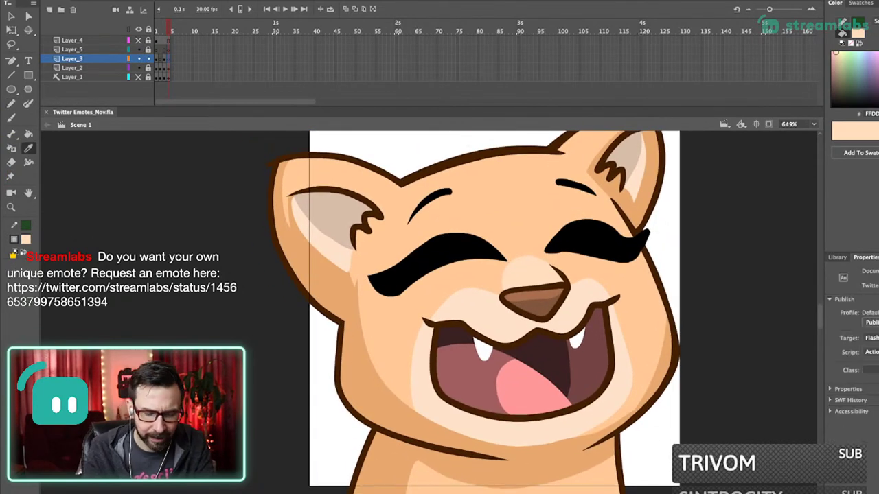
pyautogui.click(526, 291)
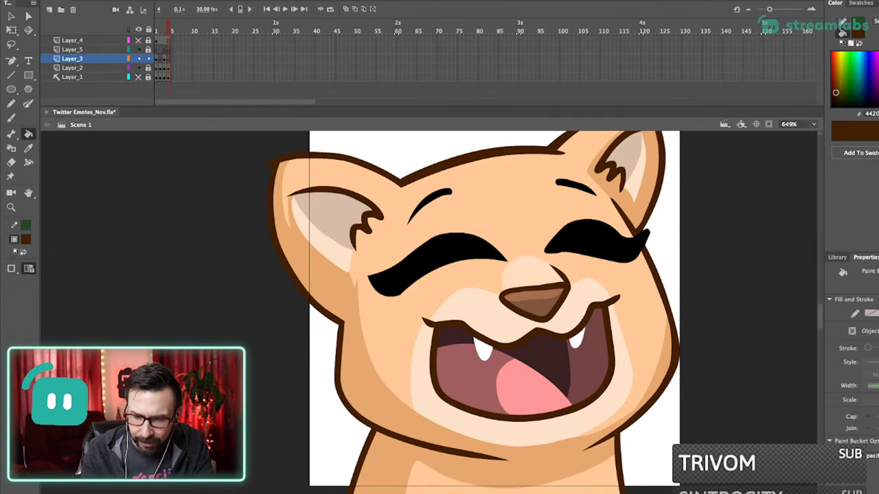
pyautogui.click(859, 59)
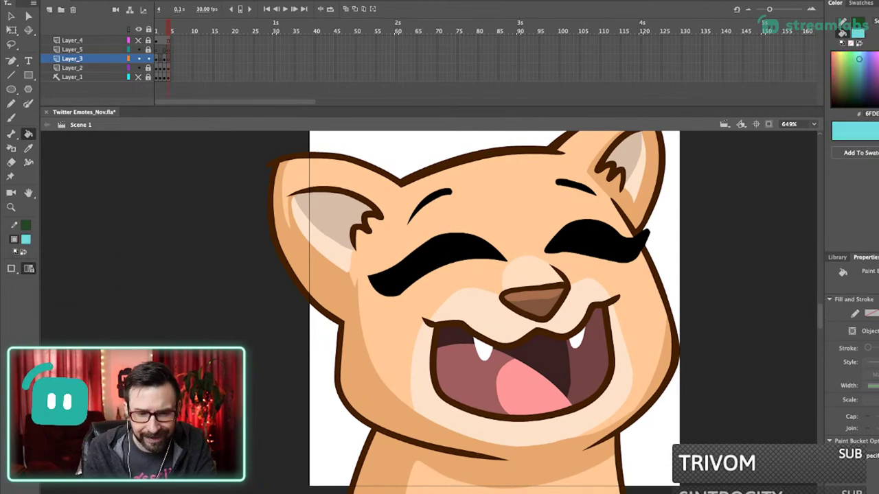
pyautogui.moveTo(467, 288); pyautogui.dragTo(498, 265)
pyautogui.press('b')
pyautogui.moveTo(430, 268)
pyautogui.mouseDown()
pyautogui.moveTo(378, 304)
pyautogui.moveTo(360, 335)
pyautogui.moveTo(362, 364)
pyautogui.moveTo(384, 386)
pyautogui.moveTo(408, 385)
pyautogui.moveTo(433, 269)
pyautogui.mouseUp()
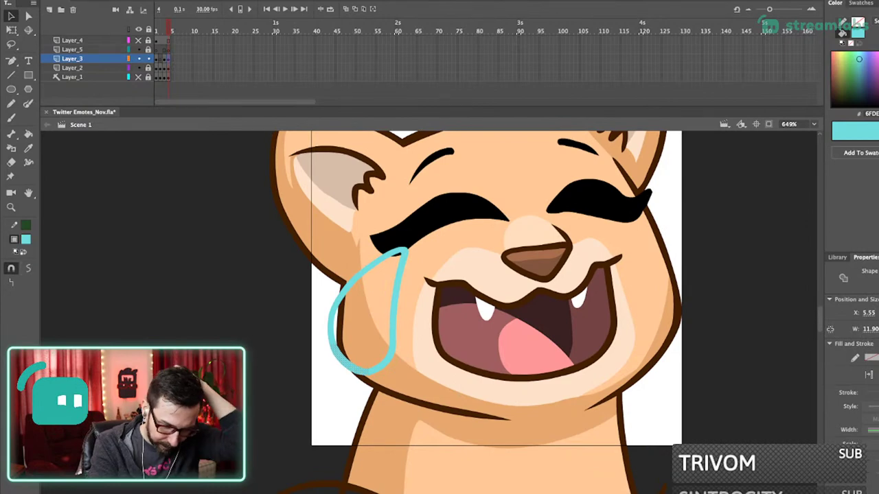
# - Try to brush a long turquoise teardrop outline on the cheek below the right eye
pyautogui.press('Escape')
pyautogui.moveTo(440, 288); pyautogui.dragTo(365, 303)
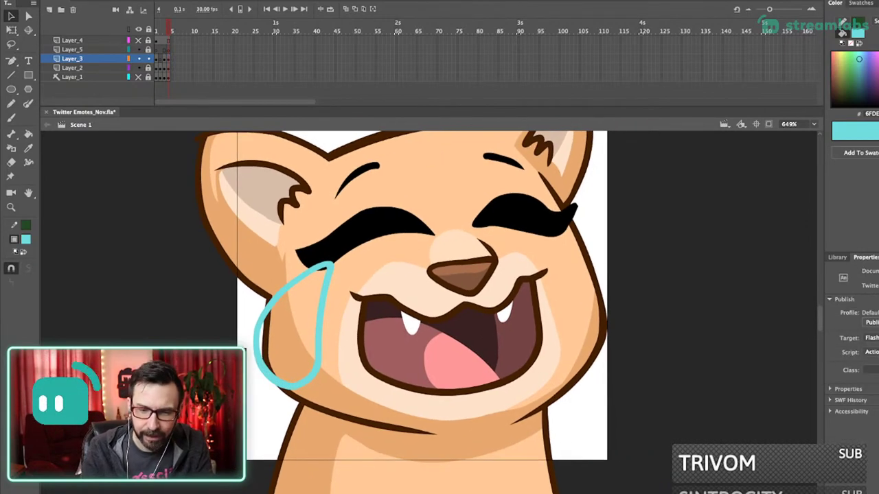
pyautogui.press('b')
pyautogui.hscroll(1, 392, 312)
pyautogui.scroll(1, 392, 313)
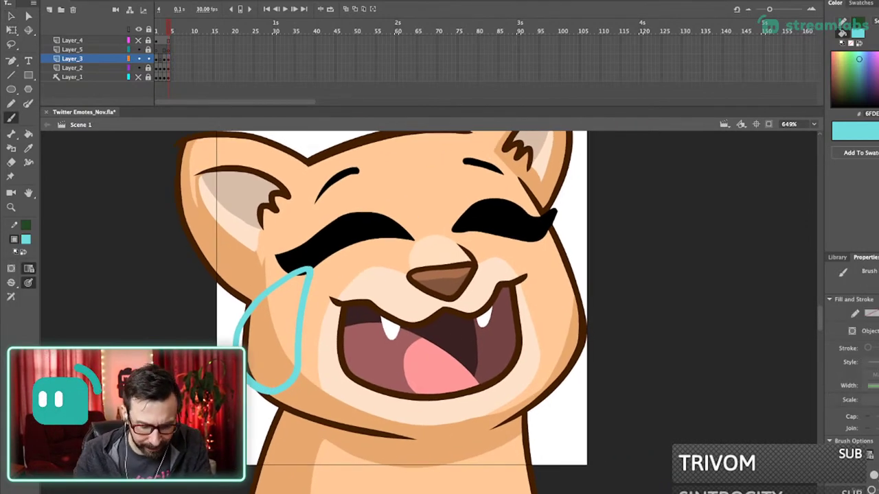
pyautogui.moveTo(532, 241); pyautogui.dragTo(559, 289)
pyautogui.hotkey('ctrl', 'z')
pyautogui.moveTo(523, 240)
pyautogui.mouseDown()
pyautogui.moveTo(561, 309)
pyautogui.moveTo(584, 291)
pyautogui.moveTo(583, 254)
pyautogui.moveTo(554, 237)
pyautogui.moveTo(519, 237)
pyautogui.mouseUp()
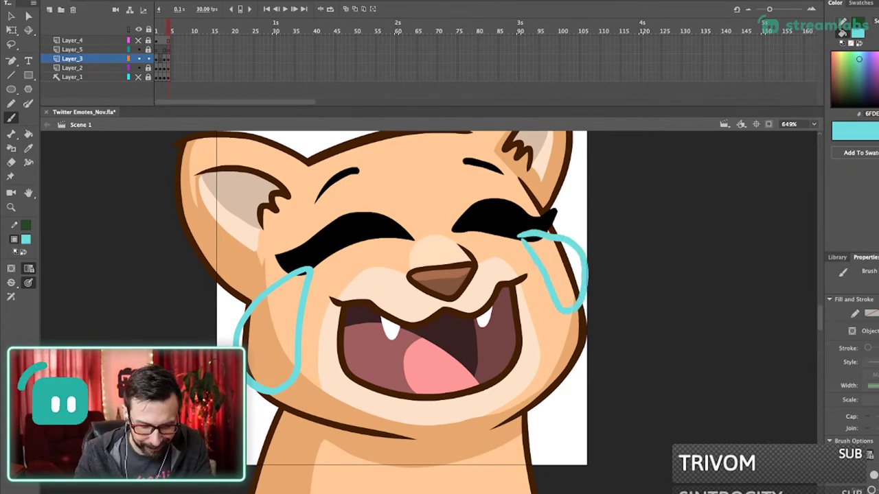
pyautogui.scroll(1, 439, 295)
pyautogui.hscroll(-1, 440, 295)
pyautogui.hotkey('ctrl', 'z')
# - Brush a shorter turquoise teardrop outline on the cheek below the right eye
pyautogui.hscroll(2, 392, 312)
pyautogui.scroll(-1, 392, 312)
pyautogui.moveTo(526, 268)
pyautogui.mouseDown()
pyautogui.moveTo(562, 280)
pyautogui.moveTo(521, 236)
pyautogui.moveTo(503, 250)
pyautogui.moveTo(548, 302)
pyautogui.moveTo(564, 276)
pyautogui.moveTo(543, 251)
pyautogui.moveTo(497, 249)
pyautogui.moveTo(528, 286)
pyautogui.moveTo(558, 288)
pyautogui.moveTo(563, 263)
pyautogui.moveTo(498, 245)
pyautogui.mouseUp()
pyautogui.hotkey('ctrl', 'z')
pyautogui.hotkey('ctrl', 'z')
pyautogui.hotkey('ctrl', '1')
pyautogui.moveTo(404, 265); pyautogui.dragTo(463, 377)
pyautogui.moveTo(366, 236); pyautogui.dragTo(423, 370)
# - Sample the outline's turquoise and fill the inside of both teardrops with it
pyautogui.press('i')
pyautogui.click(378, 364)
pyautogui.click(344, 351)
pyautogui.click(718, 254)
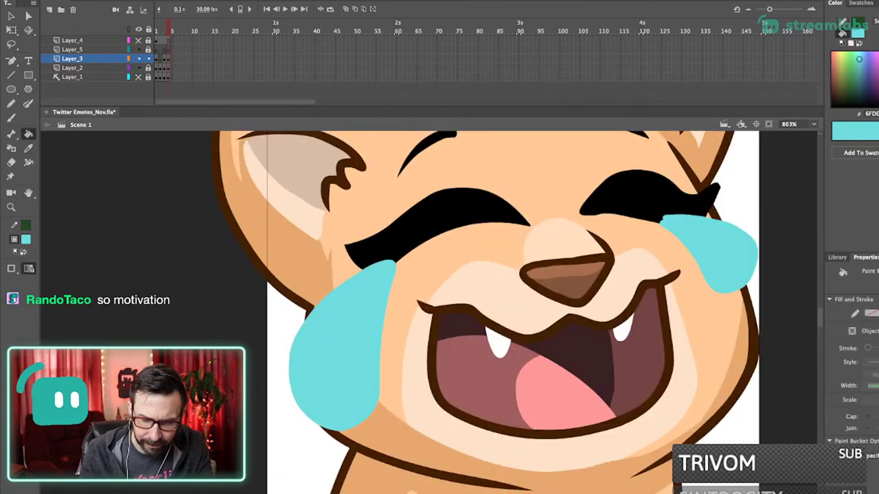
pyautogui.press('v')
pyautogui.hotkey('ctrl', '1')
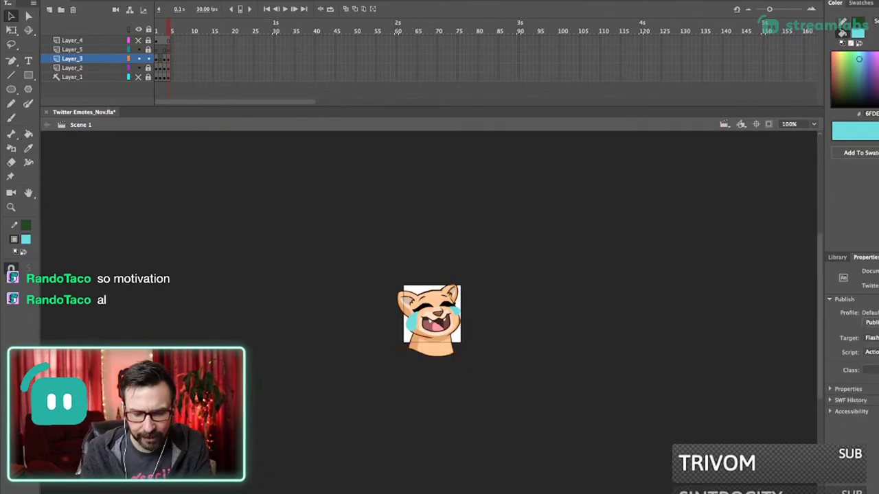
# - Draw a curved pencil guide line through each teardrop to separate its inner, lower side for shading
pyautogui.scroll(3, 427, 334)
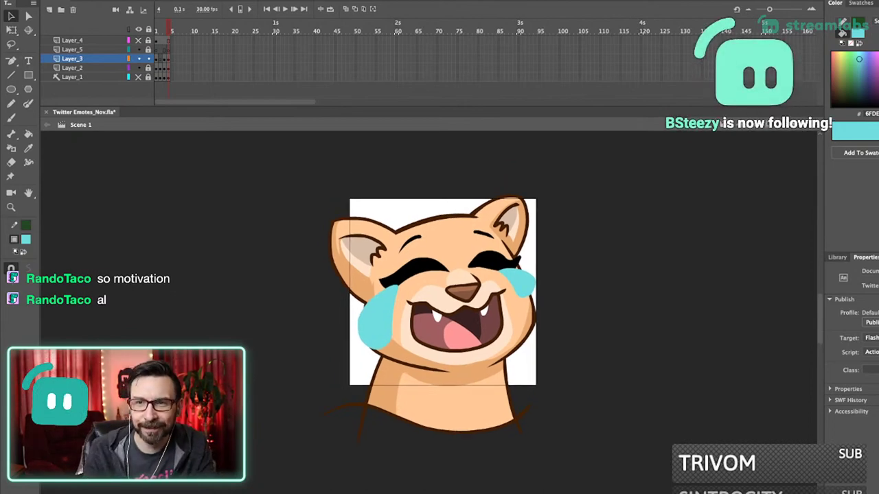
pyautogui.scroll(2, 466, 361)
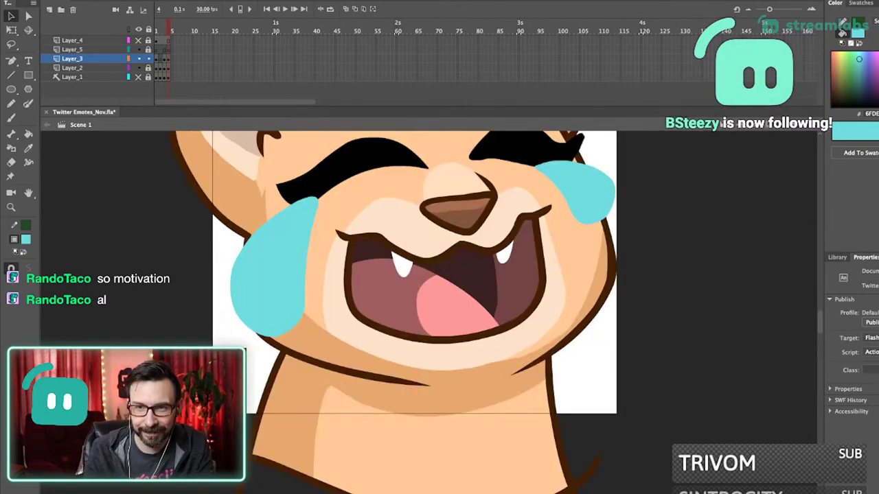
pyautogui.moveTo(412, 275); pyautogui.dragTo(451, 306)
pyautogui.press('super+1')
pyautogui.scroll(3, 416, 325)
pyautogui.moveTo(462, 212); pyautogui.dragTo(396, 349)
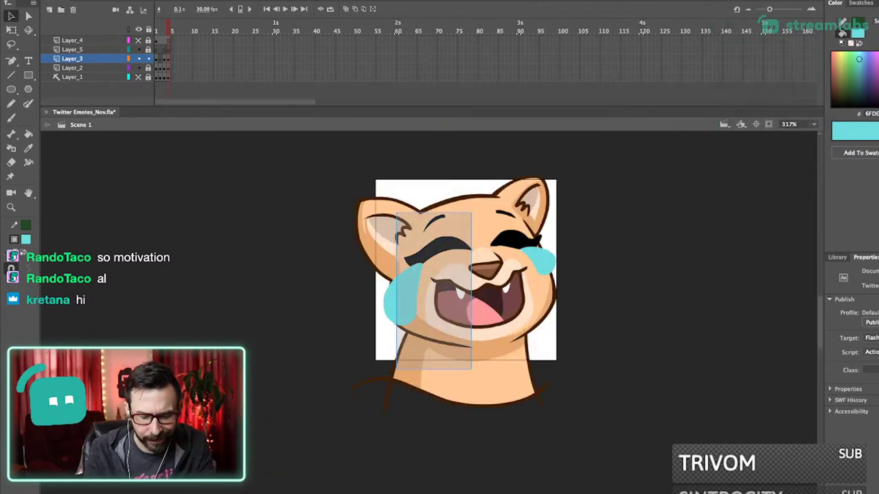
pyautogui.scroll(2, 457, 269)
pyautogui.press('y')
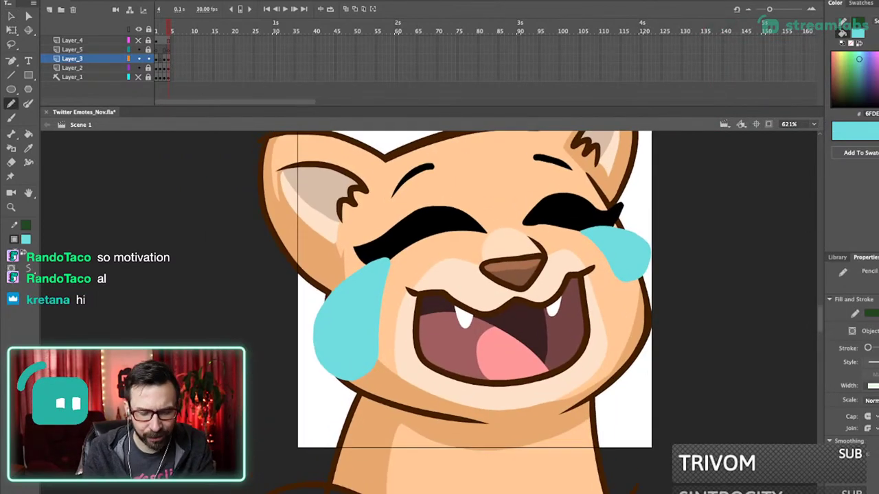
pyautogui.moveTo(439, 302); pyautogui.dragTo(453, 307)
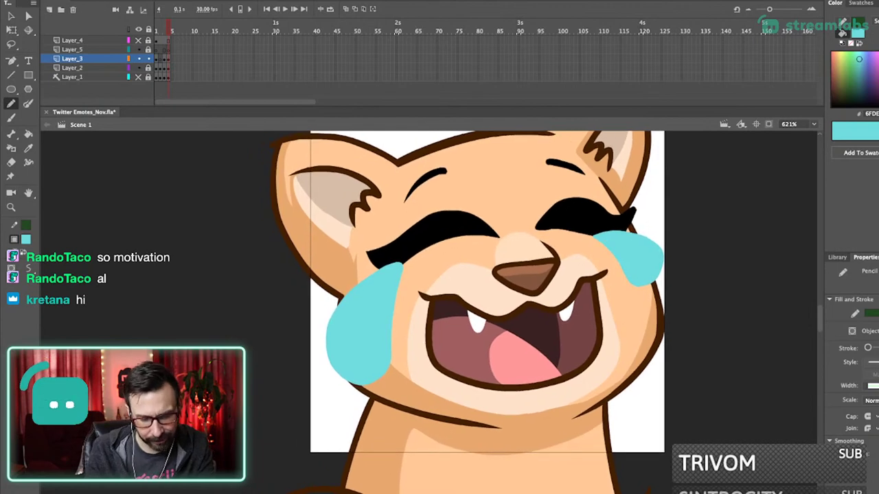
pyautogui.moveTo(319, 325)
pyautogui.mouseDown()
pyautogui.moveTo(365, 340)
pyautogui.moveTo(395, 261)
pyautogui.mouseUp()
pyautogui.press('super+z')
pyautogui.moveTo(322, 324)
pyautogui.mouseDown()
pyautogui.moveTo(420, 241)
pyautogui.moveTo(397, 277)
pyautogui.mouseUp()
pyautogui.moveTo(609, 285); pyautogui.dragTo(641, 283)
# - Darken the tear color to a deep teal and fill the shaded side of both teardrops with it
pyautogui.press('k')
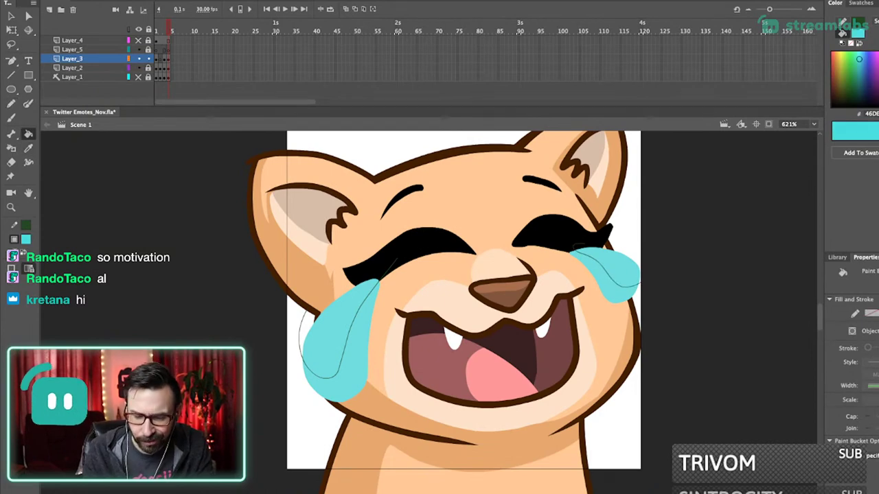
pyautogui.click(610, 286)
pyautogui.press('i')
pyautogui.click(619, 267)
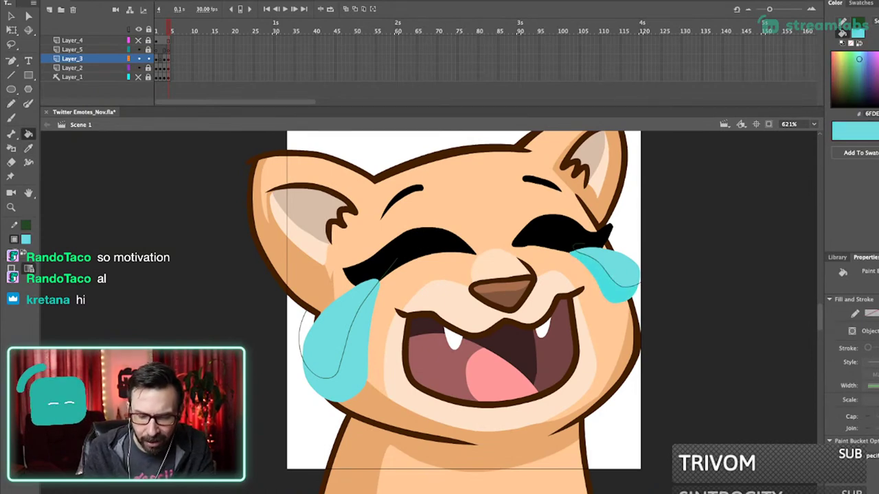
pyautogui.moveTo(878, 80); pyautogui.dragTo(878, 71)
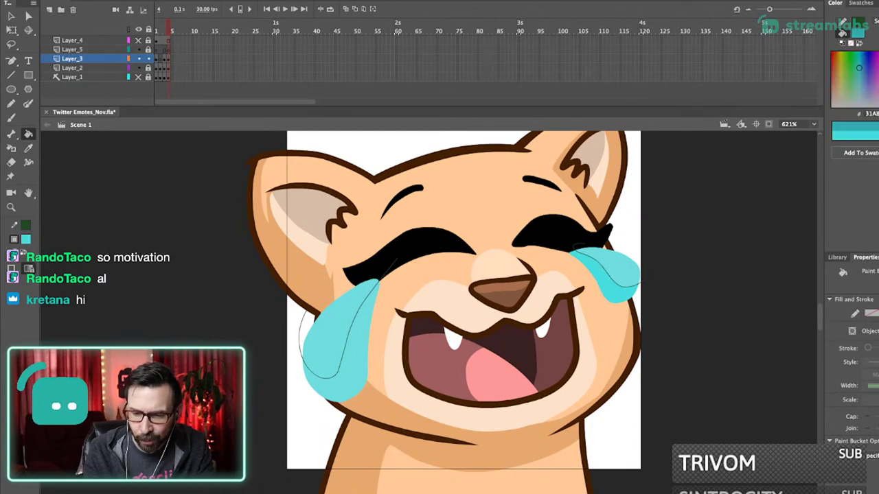
pyautogui.click(327, 350)
pyautogui.press('v')
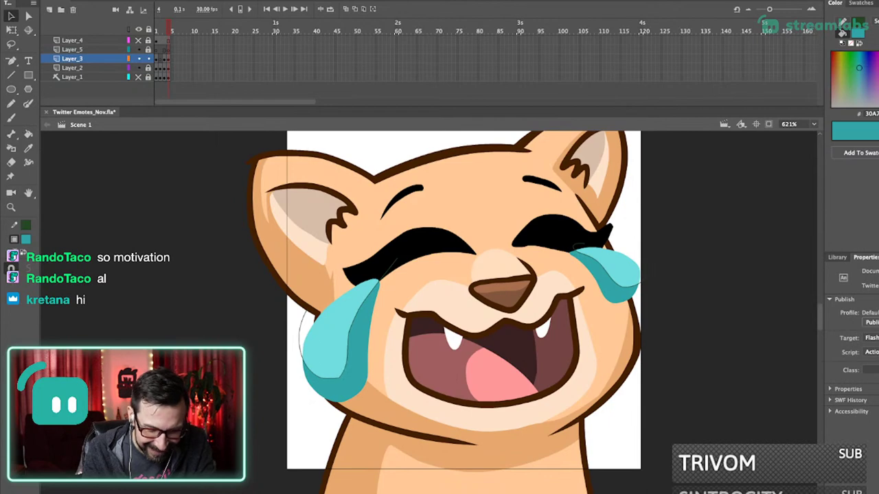
# - Lighten the sampled tear color to a pale turquoise and paint a teardrop-shaped highlight inside each tear
pyautogui.press('i')
pyautogui.click(336, 333)
pyautogui.moveTo(878, 59); pyautogui.dragTo(878, 73)
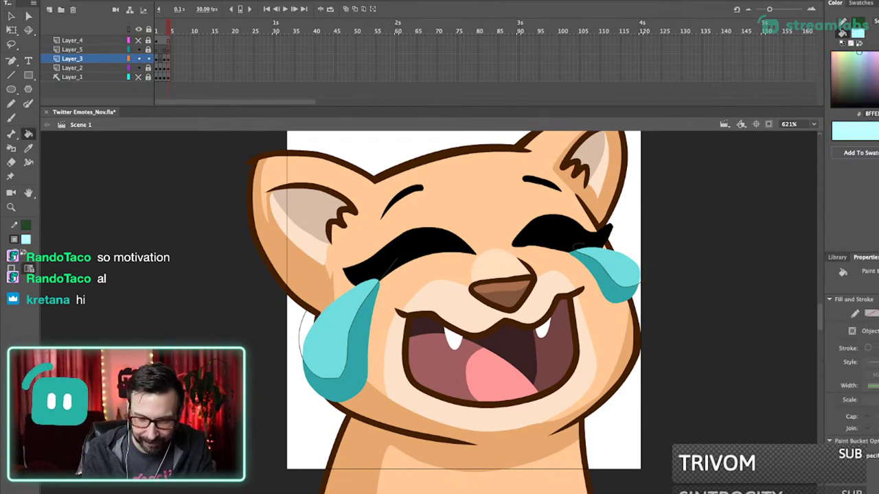
pyautogui.press('b')
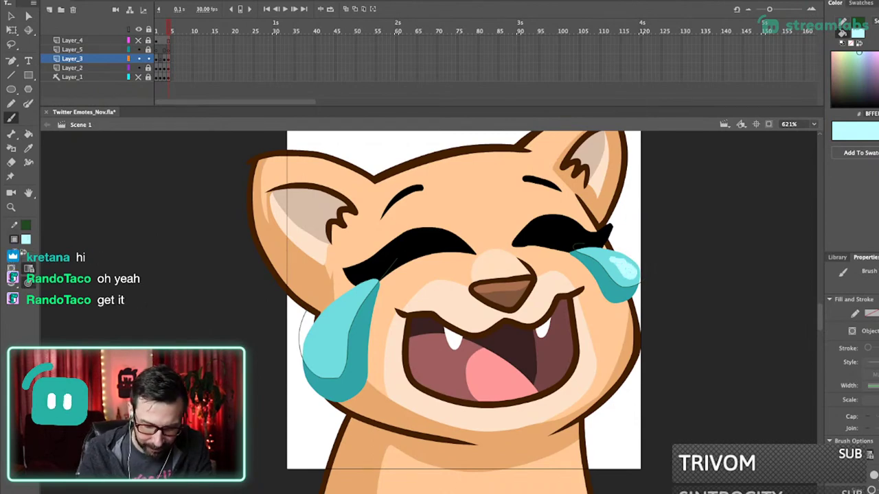
pyautogui.moveTo(316, 338); pyautogui.dragTo(311, 364)
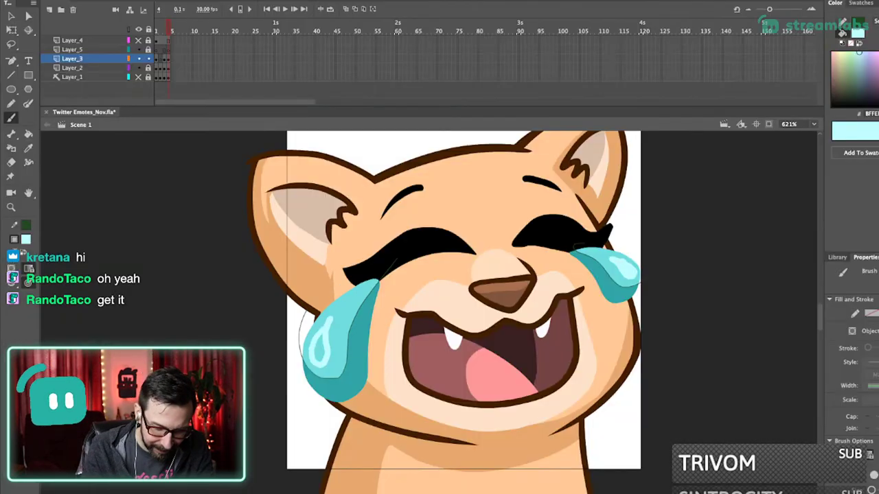
pyautogui.press('i')
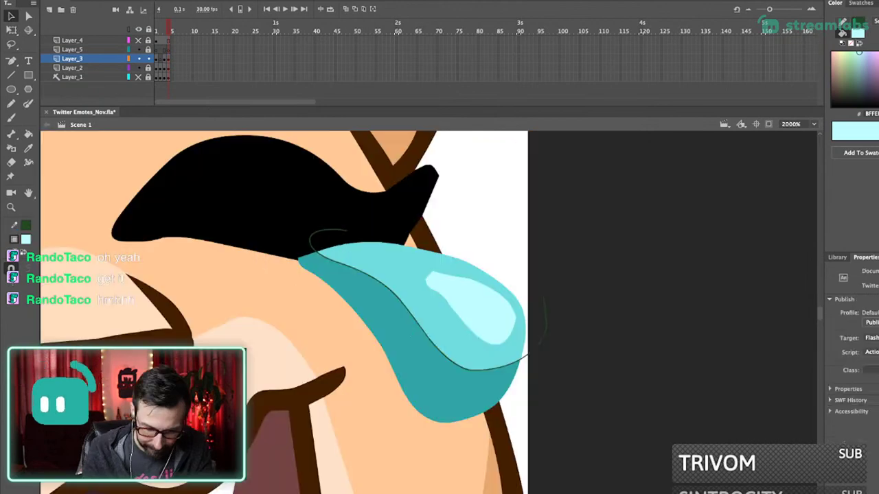
pyautogui.moveTo(504, 297); pyautogui.dragTo(457, 301)
pyautogui.press('super+z')
pyautogui.press('super+z')
# - Delete the pencil guide lines from both teardrops
pyautogui.hotkey('ctrl', '1')
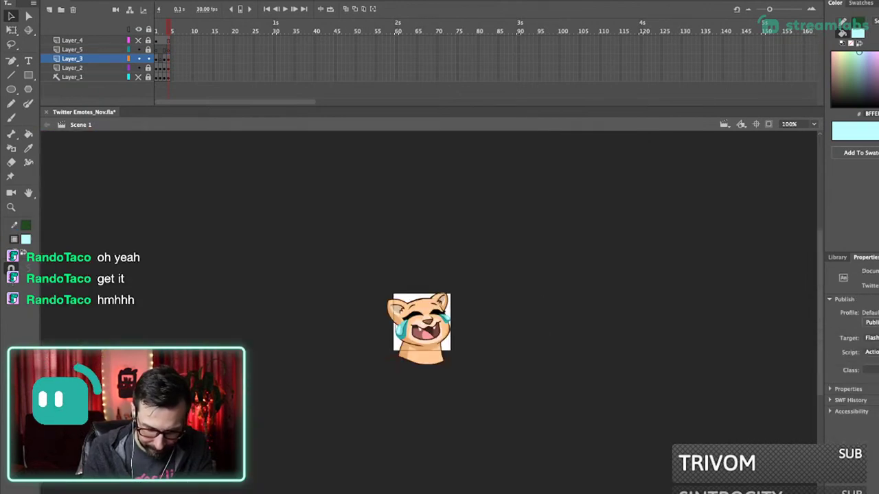
pyautogui.press('super+3')
pyautogui.doubleClick(376, 338)
pyautogui.keyDown('shift'); pyautogui.click(526, 313); pyautogui.keyUp('shift')
pyautogui.press('Delete')
pyautogui.press('super+2')
pyautogui.press('super+1')
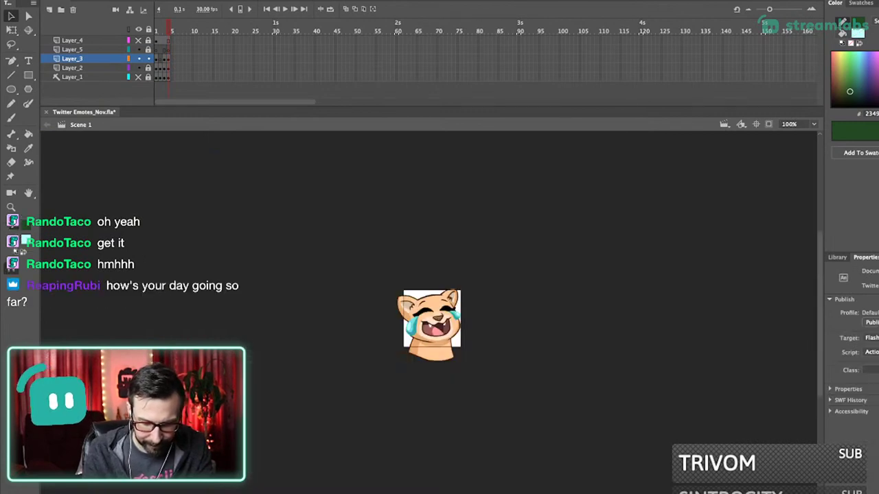
# - Select the whole left teardrop, adjust its placement under the left eye with Free Transform and deselect it
pyautogui.press('super+3')
pyautogui.moveTo(335, 281); pyautogui.dragTo(418, 415)
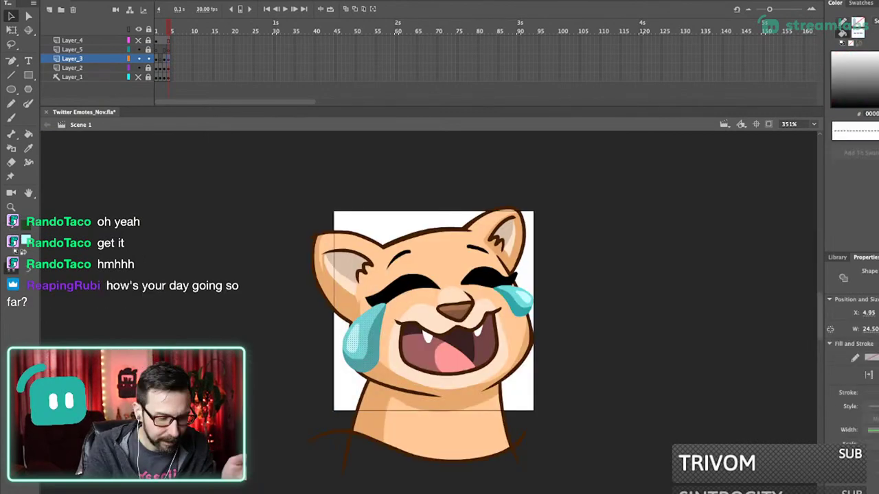
pyautogui.press('q')
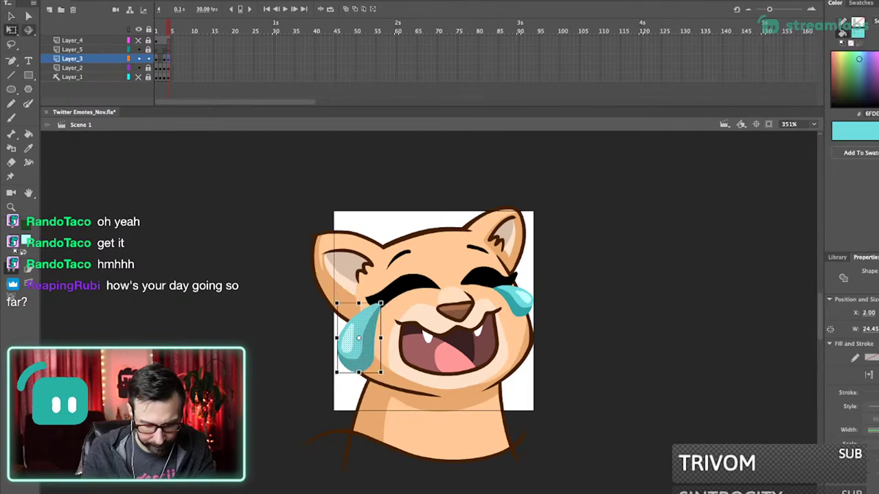
pyautogui.press('Right')
pyautogui.press('Down')
pyautogui.hotkey('ctrl', 'shift', 'a')
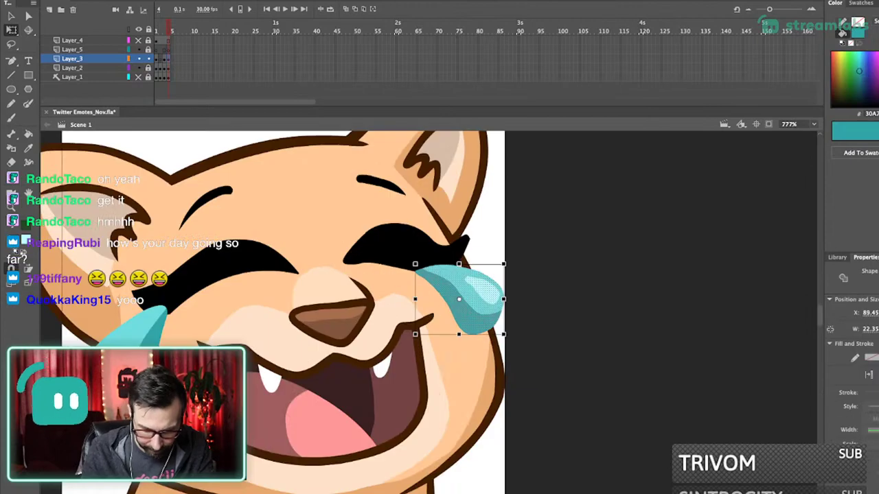
# - Nudge the right teardrop slightly up and to the left, deselect it and save the file
pyautogui.press('Up')
pyautogui.press('Left')
pyautogui.press('super+3')
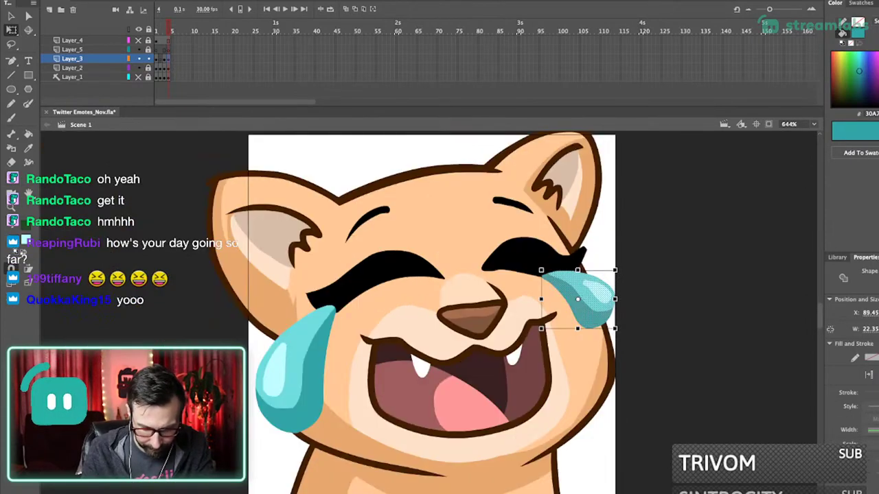
pyautogui.press('super+1')
pyautogui.press('super+shift+a')
pyautogui.scroll(4, 438, 343)
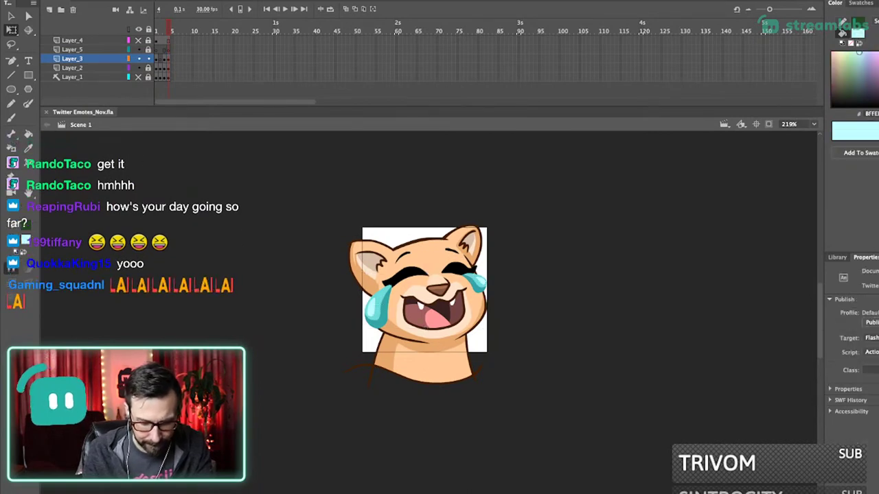
# - Draw a curved pencil guide line through the dark shaded side of the right teardrop
pyautogui.moveTo(423, 234); pyautogui.dragTo(504, 367)
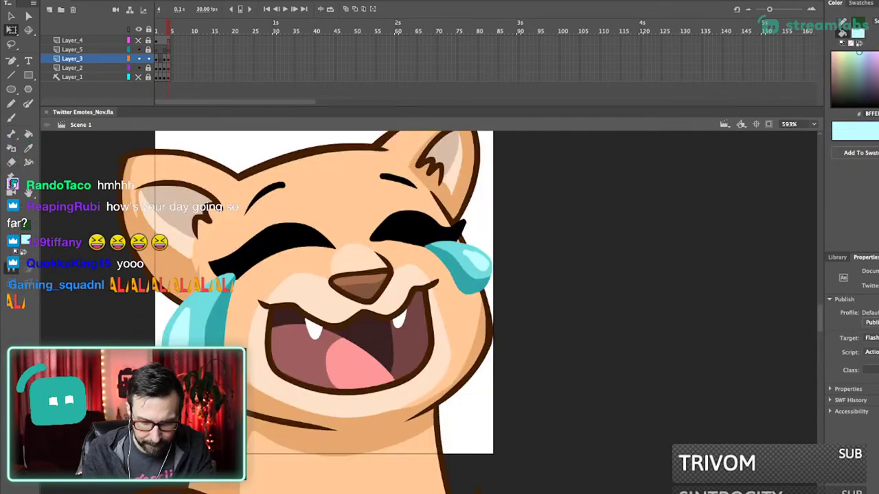
pyautogui.hotkey('shift', 'y')
pyautogui.moveTo(410, 166); pyautogui.dragTo(512, 335)
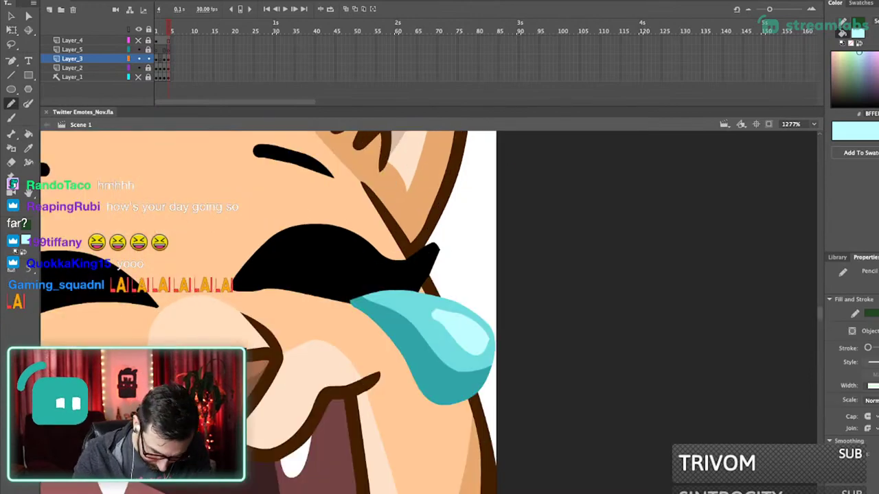
pyautogui.moveTo(359, 301)
pyautogui.mouseDown()
pyautogui.moveTo(431, 372)
pyautogui.moveTo(512, 355)
pyautogui.mouseUp()
# - Fill the inner strip of the right teardrop's shading with a medium turquoise and delete the guide line
pyautogui.press('i')
pyautogui.click(438, 341)
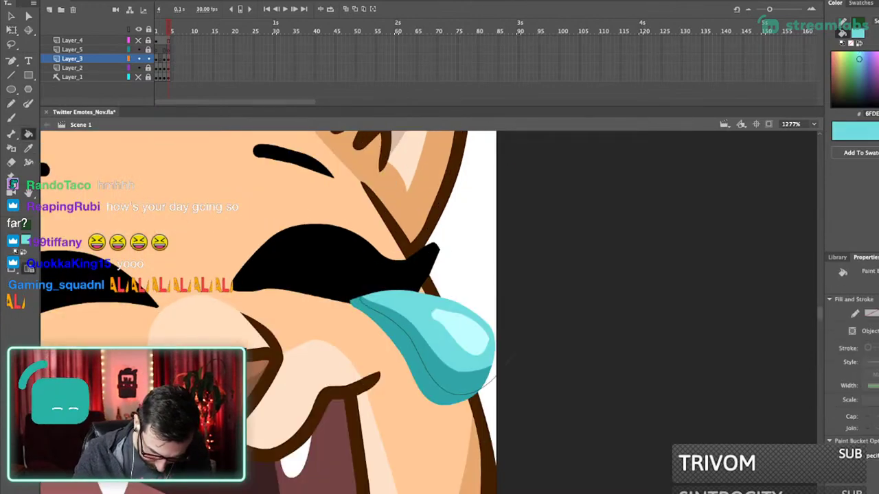
pyautogui.press('i')
pyautogui.click(441, 378)
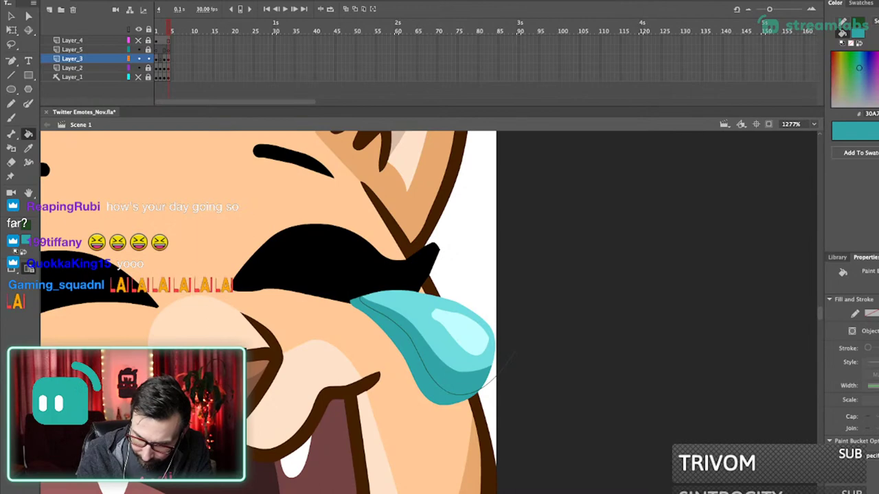
pyautogui.moveTo(878, 77); pyautogui.dragTo(878, 69)
pyautogui.click(443, 380)
pyautogui.keyDown('super'); pyautogui.click(504, 367); pyautogui.keyUp('super')
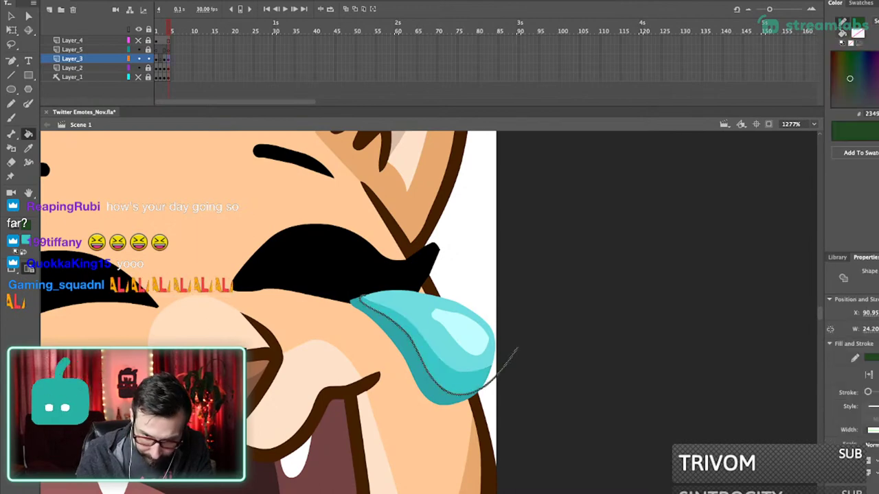
pyautogui.press('Delete')
# - Draw a curved pencil guide line through the dark shaded side of the left teardrop
pyautogui.press('super+1')
pyautogui.moveTo(358, 295); pyautogui.dragTo(465, 407)
pyautogui.moveTo(309, 243); pyautogui.dragTo(504, 402)
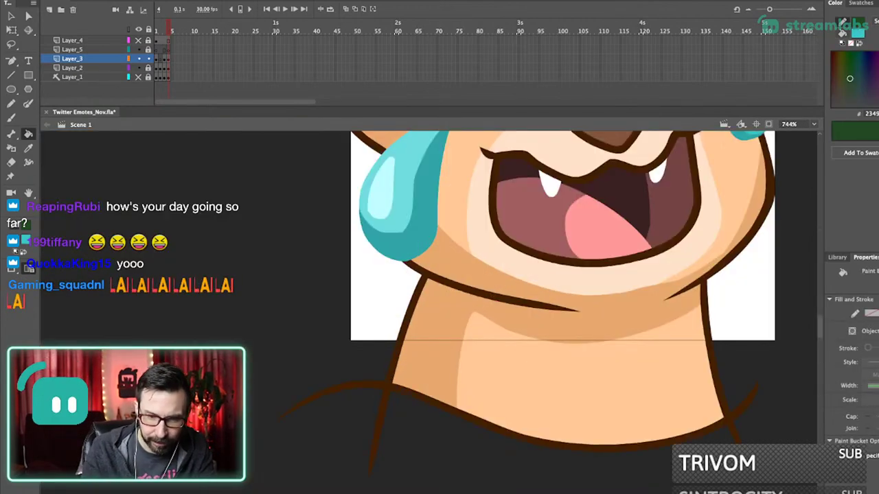
pyautogui.hotkey('shift', 'y')
pyautogui.moveTo(481, 302); pyautogui.dragTo(468, 397)
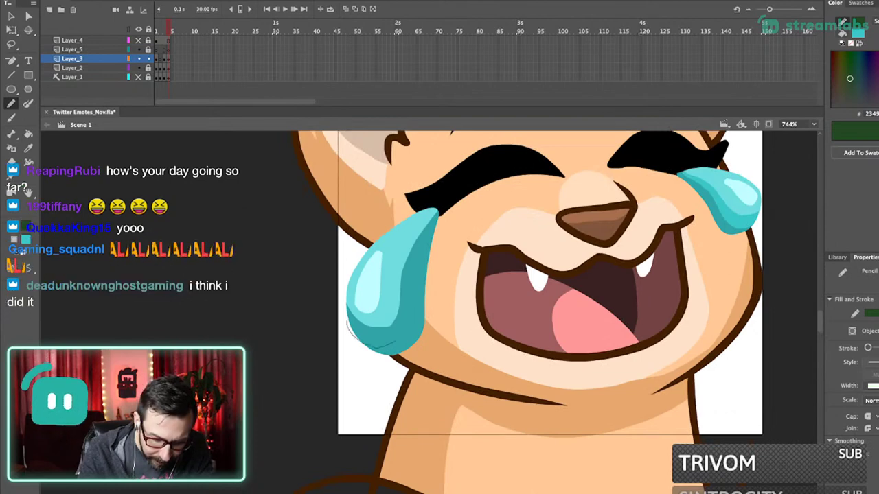
pyautogui.moveTo(448, 204); pyautogui.dragTo(348, 320)
# - Fill the inner strip of the left teardrop's shading with the medium turquoise and delete its guide line
pyautogui.press('i')
pyautogui.click(395, 295)
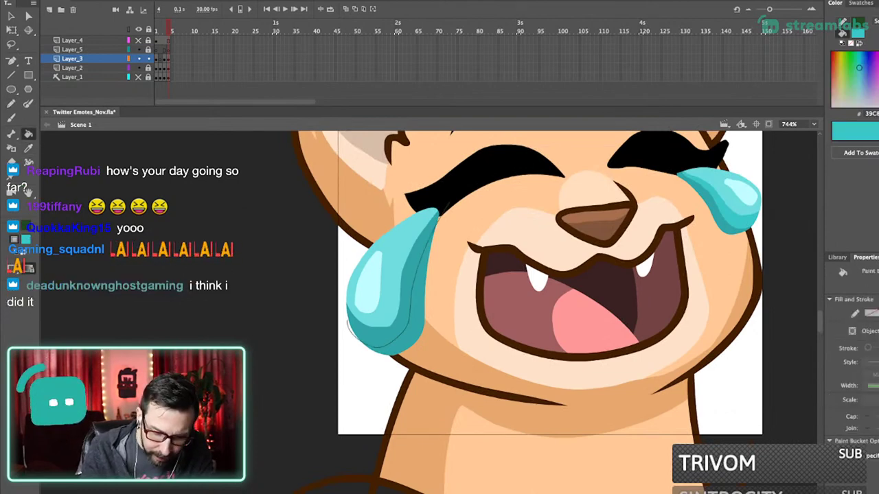
pyautogui.click(403, 321)
pyautogui.keyDown('super'); pyautogui.click(409, 315); pyautogui.keyUp('super')
pyautogui.press('Delete')
# - Check the finished emote at actual size and save the file
pyautogui.press('super+3')
pyautogui.press('super+2')
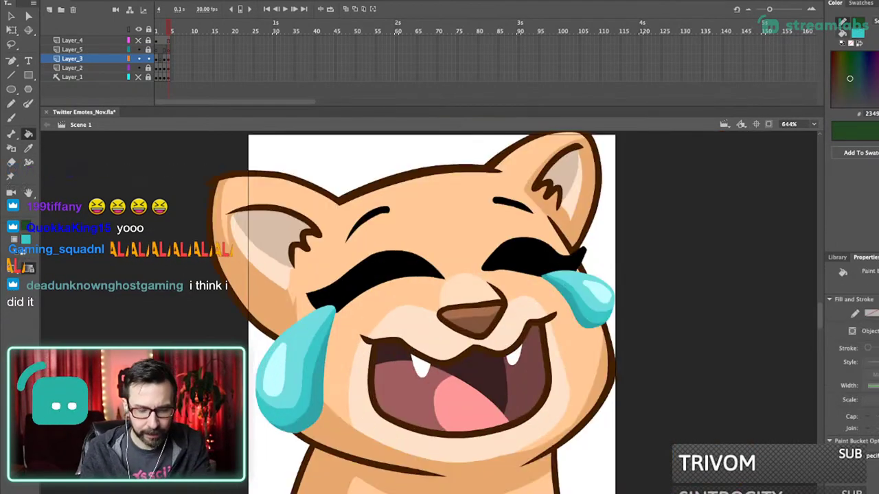
pyautogui.press('super+1')
pyautogui.moveTo(433, 329); pyautogui.dragTo(428, 311)
pyautogui.hotkey('ctrl', 's')
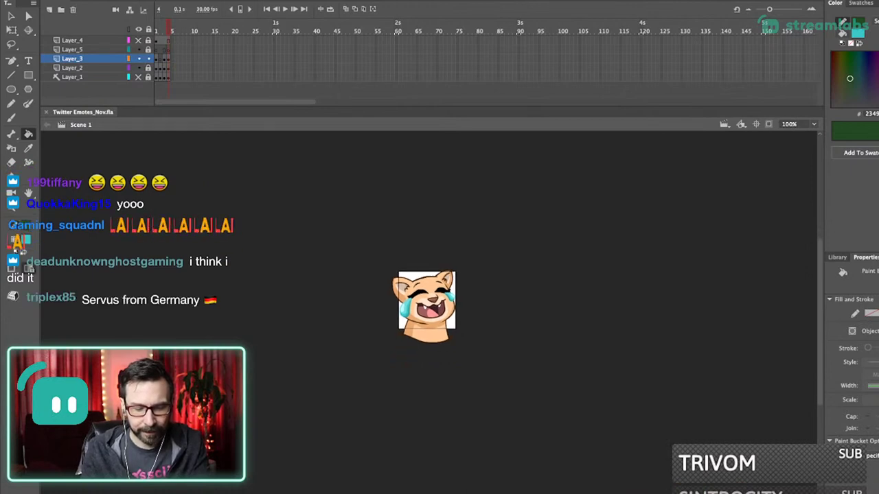
# - Examine the finished emote at actual size and in close-up, comparing the face, mouth, tears and chin shading
pyautogui.moveTo(427, 311); pyautogui.dragTo(434, 310)
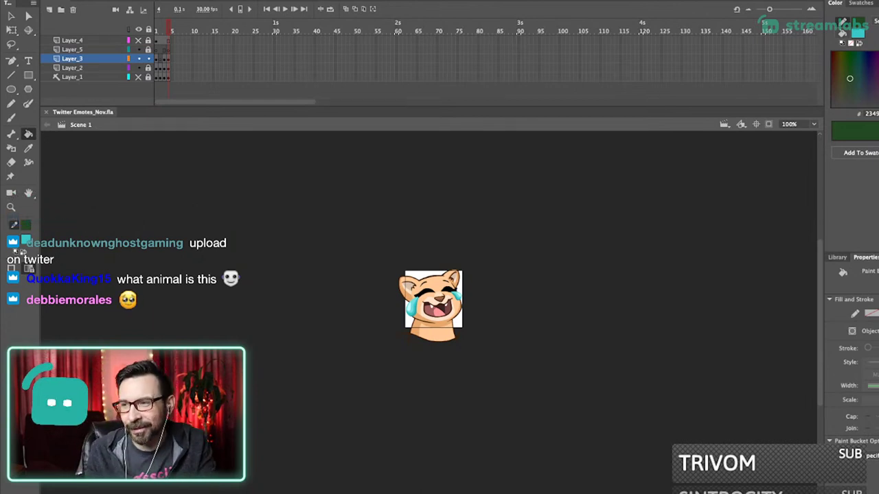
pyautogui.scroll(-2, 433, 302)
pyautogui.moveTo(389, 225); pyautogui.dragTo(494, 322)
pyautogui.press('super+1')
pyautogui.moveTo(387, 258); pyautogui.dragTo(478, 437)
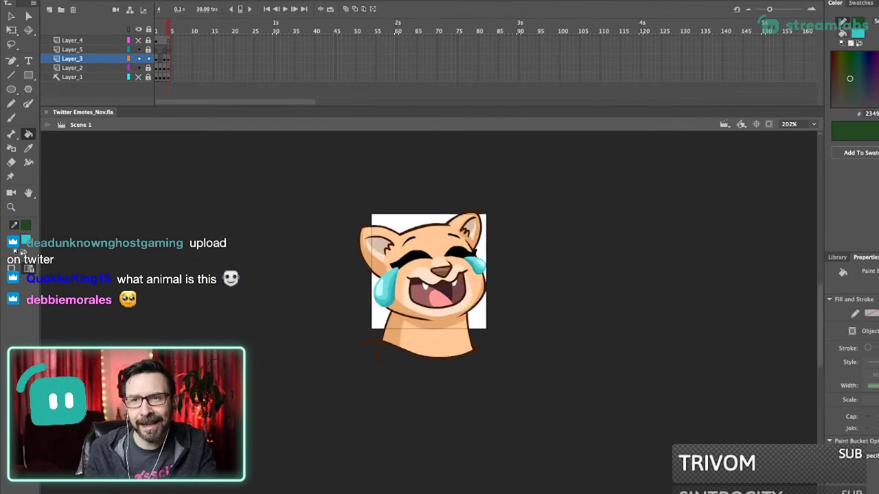
pyautogui.scroll(1, 429, 288)
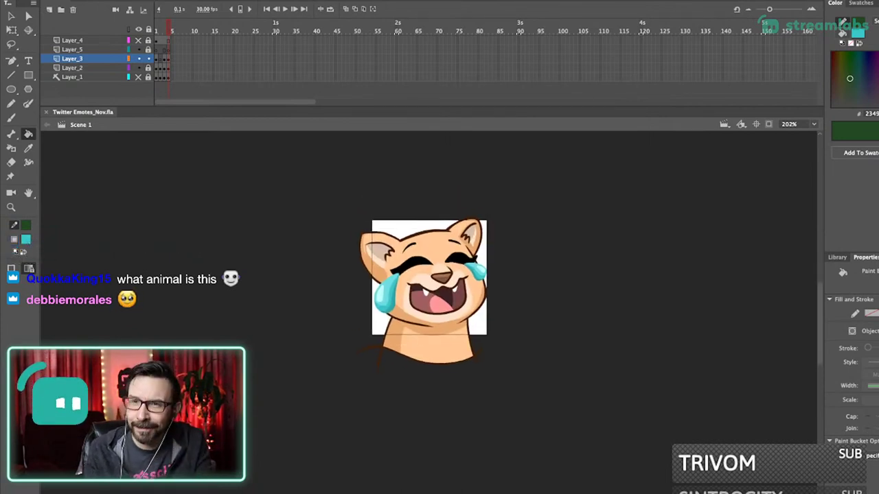
pyautogui.scroll(3, 429, 292)
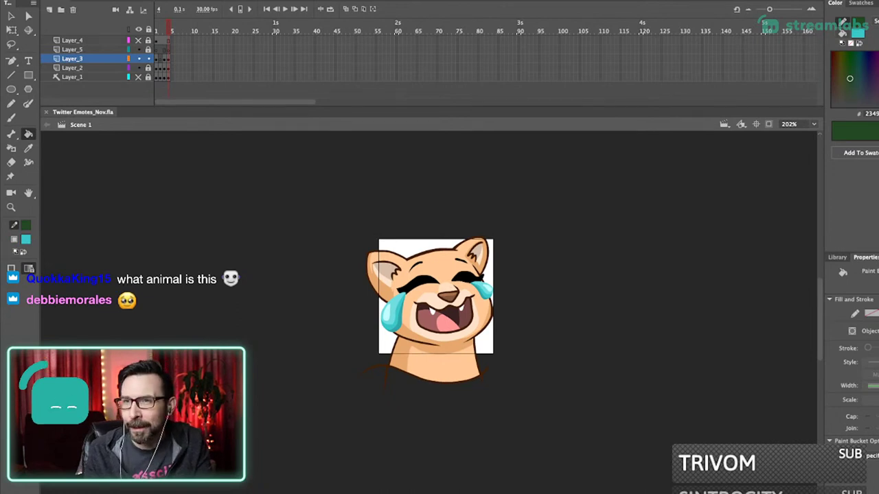
pyautogui.press('super+2')
pyautogui.press('super+3')
pyautogui.press('super+1')
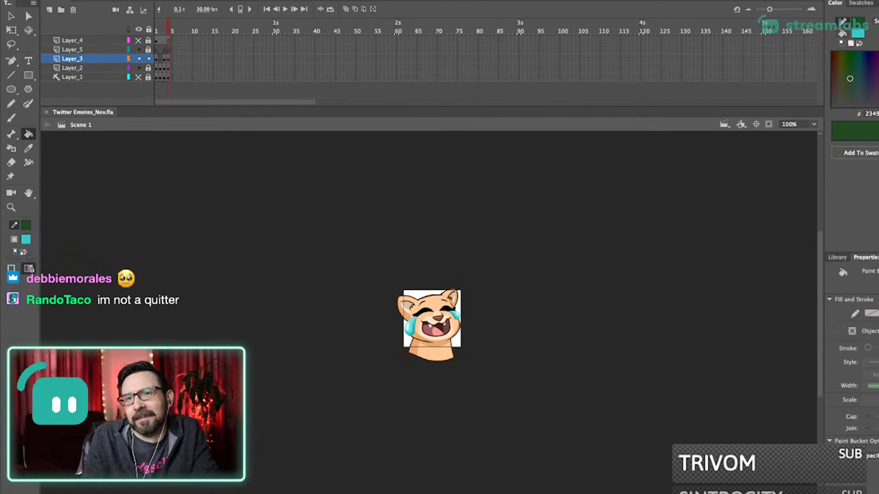
pyautogui.scroll(5, 431, 328)
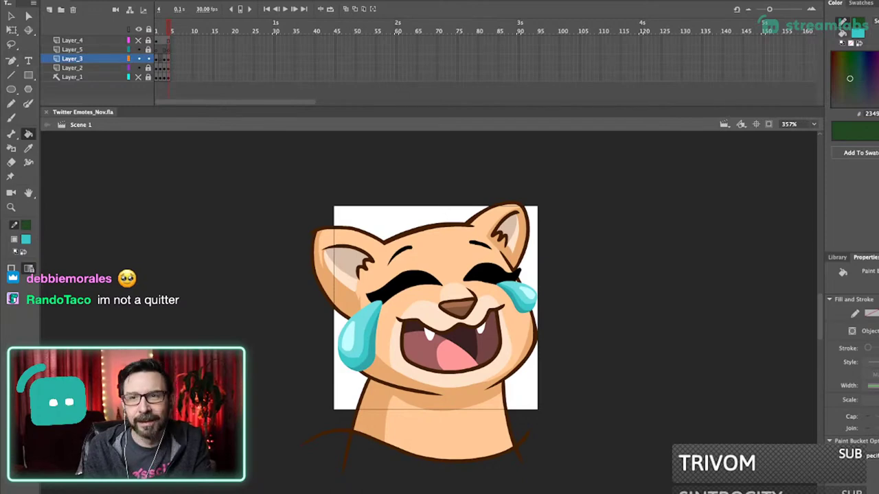
pyautogui.moveTo(435, 308); pyautogui.dragTo(446, 302)
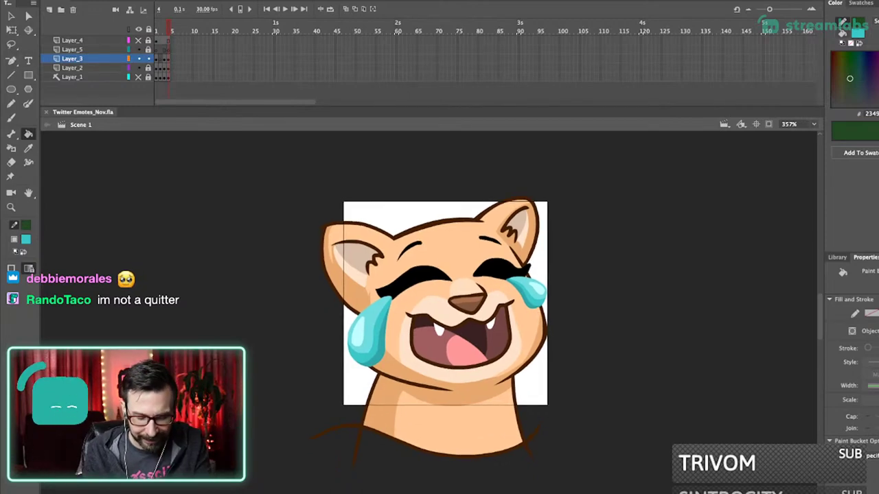
pyautogui.scroll(3, 466, 284)
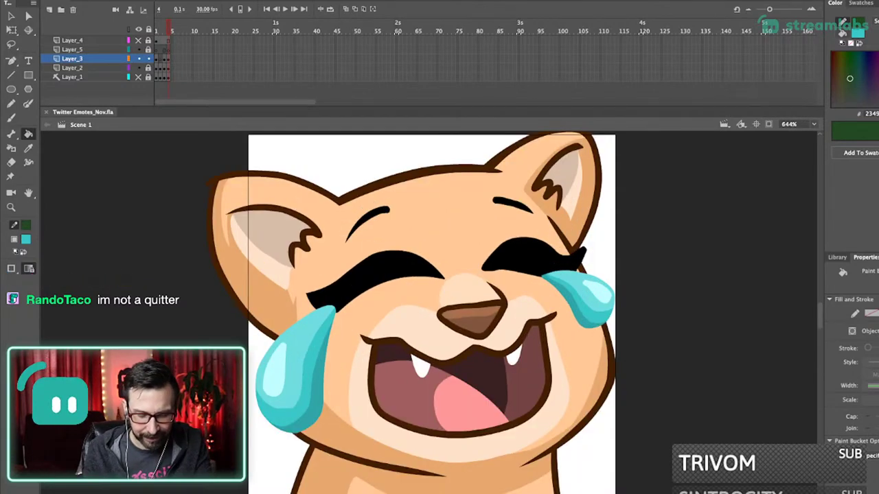
pyautogui.scroll(-3, 335, 338)
pyautogui.scroll(5, 450, 415)
pyautogui.press('v')
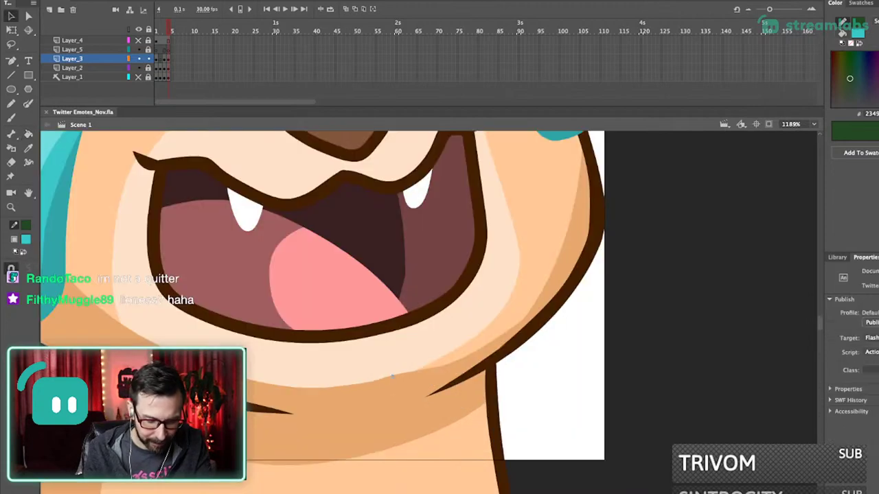
pyautogui.hotkey('ctrl', '1')
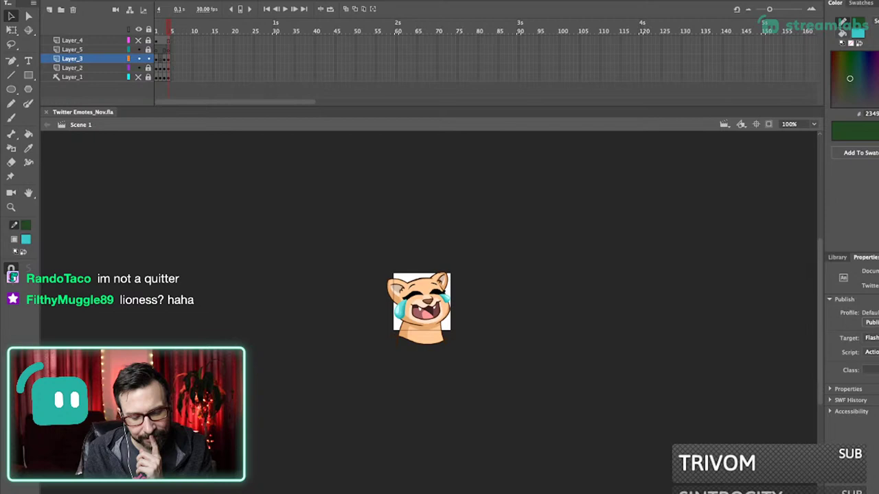
pyautogui.scroll(5, 409, 304)
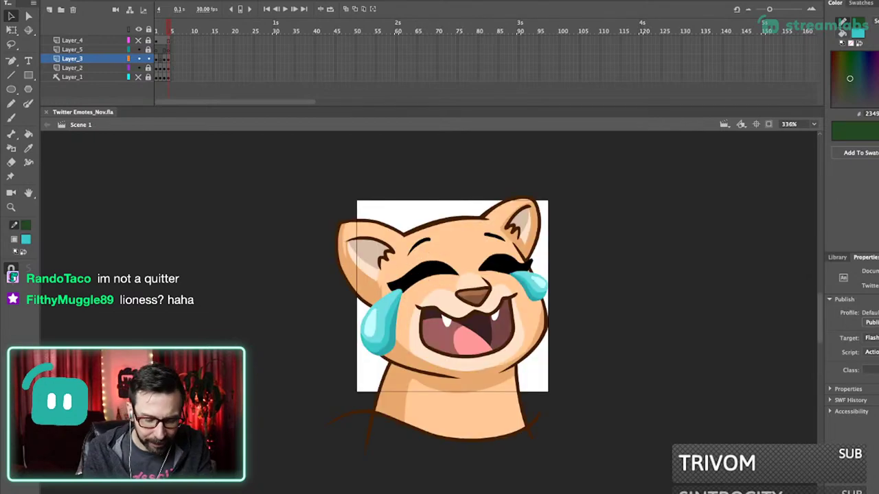
# - Identify the layer holding the fur colors, lock Layer_3, and unlock and activate Layer_2
pyautogui.click(139, 68)
pyautogui.click(139, 68)
pyautogui.click(148, 59)
pyautogui.click(149, 67)
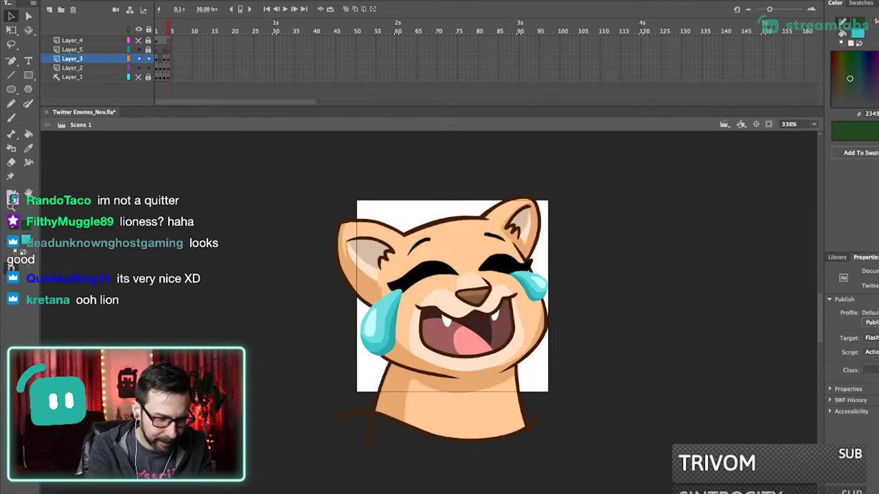
pyautogui.click(72, 68)
# - Recolor the tan fur shadows with a deeper, more saturated orange based on the sampled shadow color
pyautogui.scroll(3, 438, 338)
pyautogui.press('Escape')
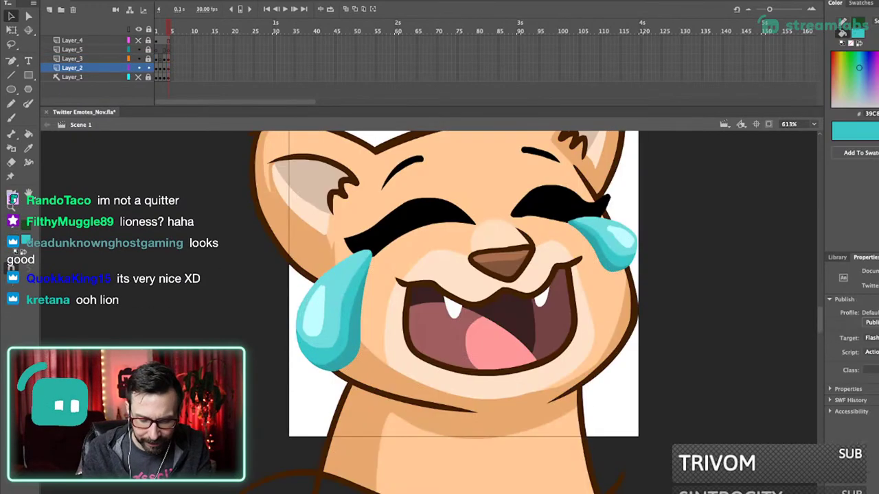
pyautogui.press('i')
pyautogui.click(384, 412)
pyautogui.moveTo(878, 77); pyautogui.dragTo(878, 66)
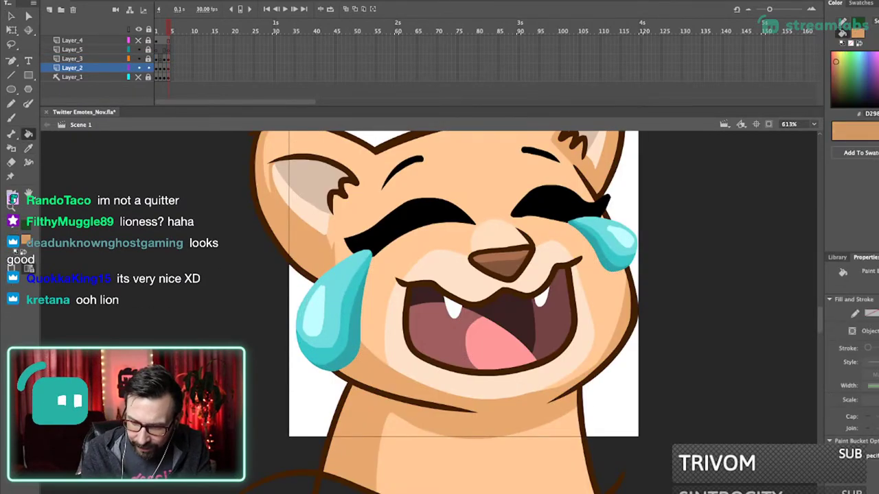
pyautogui.click(367, 425)
pyautogui.hotkey('ctrl', '1')
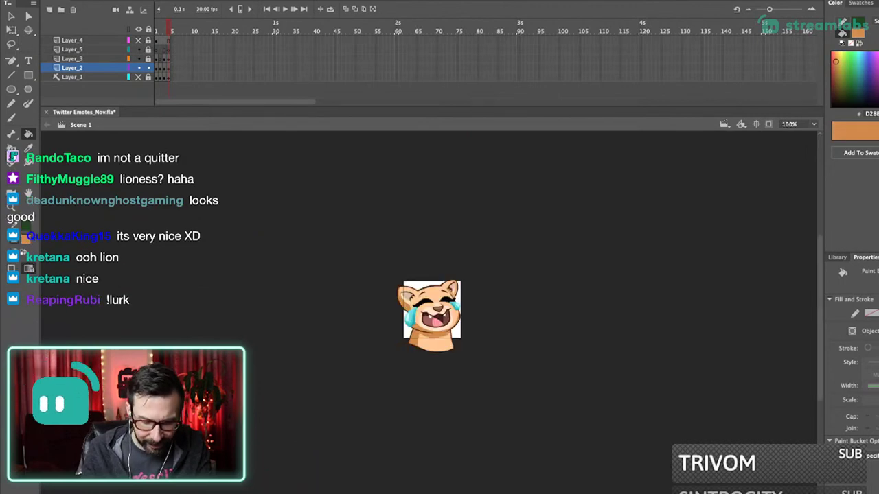
# - Examine the deeper fur shadows on the face, ears and neck in close-up and at actual size
pyautogui.scroll(5, 439, 344)
pyautogui.moveTo(439, 343); pyautogui.dragTo(428, 428)
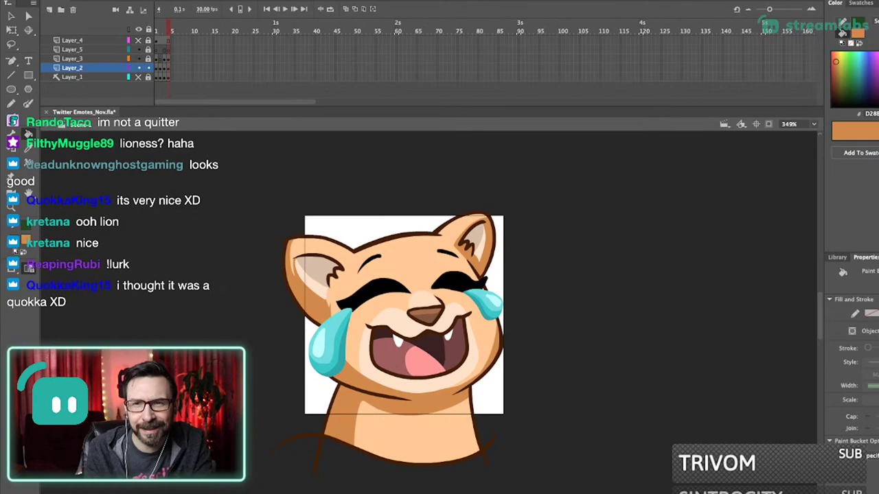
pyautogui.moveTo(419, 358); pyautogui.dragTo(437, 347)
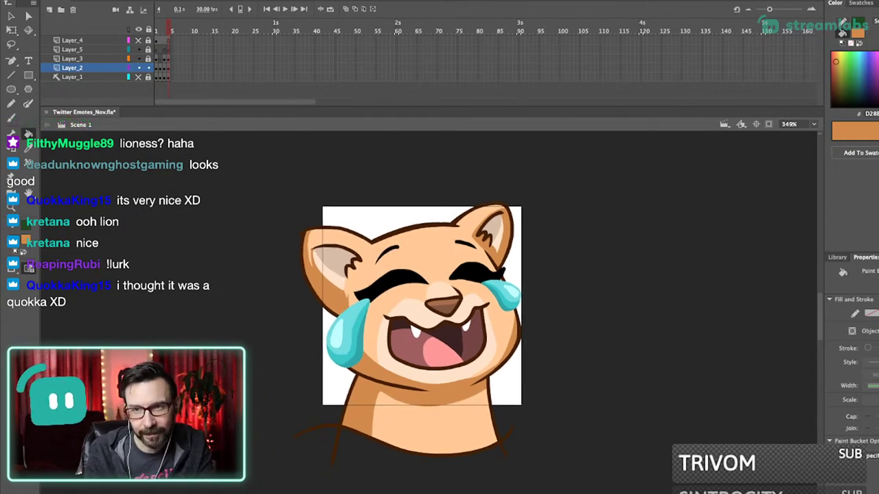
pyautogui.moveTo(346, 232); pyautogui.dragTo(470, 463)
pyautogui.press('v')
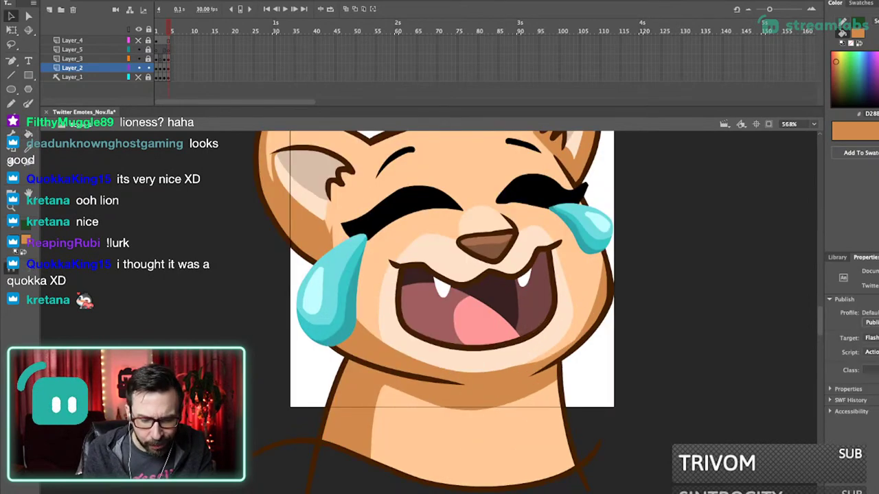
pyautogui.moveTo(453, 275); pyautogui.dragTo(428, 347)
pyautogui.press('super+1')
pyautogui.moveTo(400, 258); pyautogui.dragTo(440, 416)
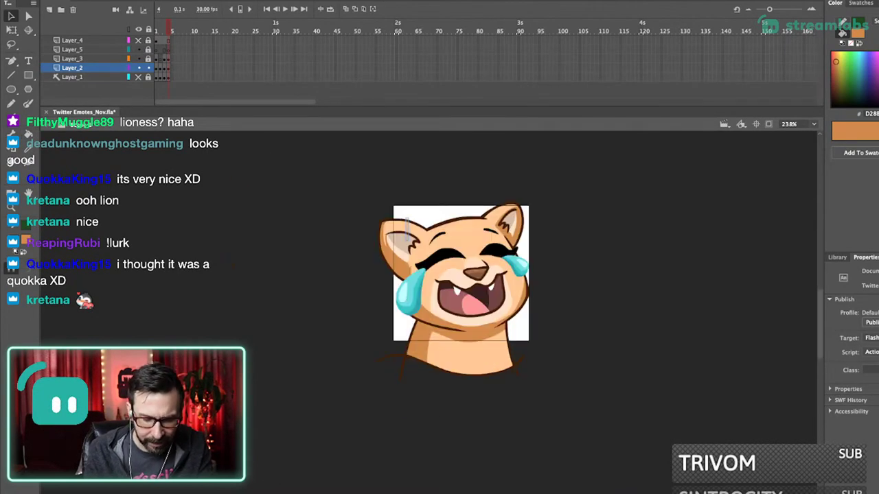
pyautogui.moveTo(379, 219); pyautogui.dragTo(456, 359)
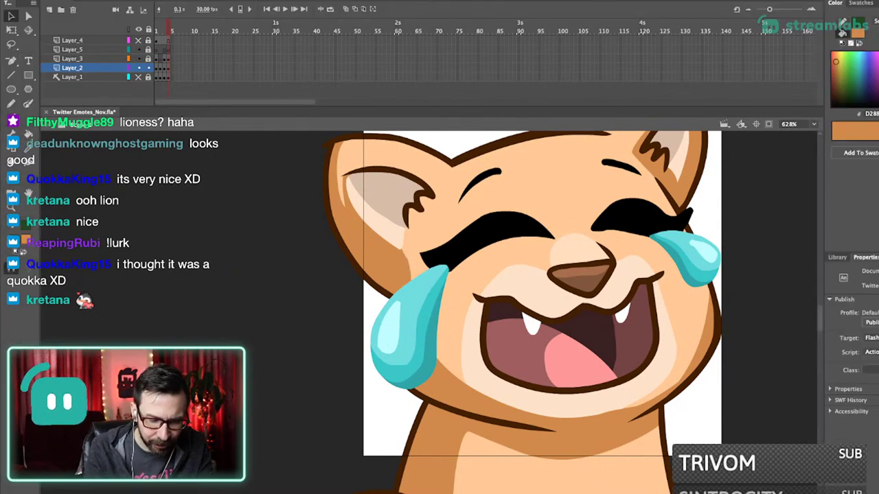
pyautogui.press('super+1')
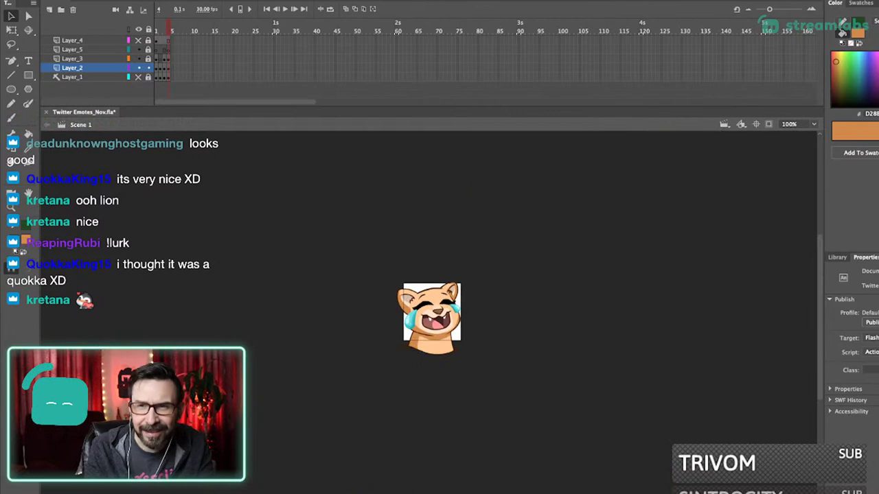
pyautogui.moveTo(402, 282); pyautogui.dragTo(463, 339)
pyautogui.moveTo(439, 302); pyautogui.dragTo(457, 310)
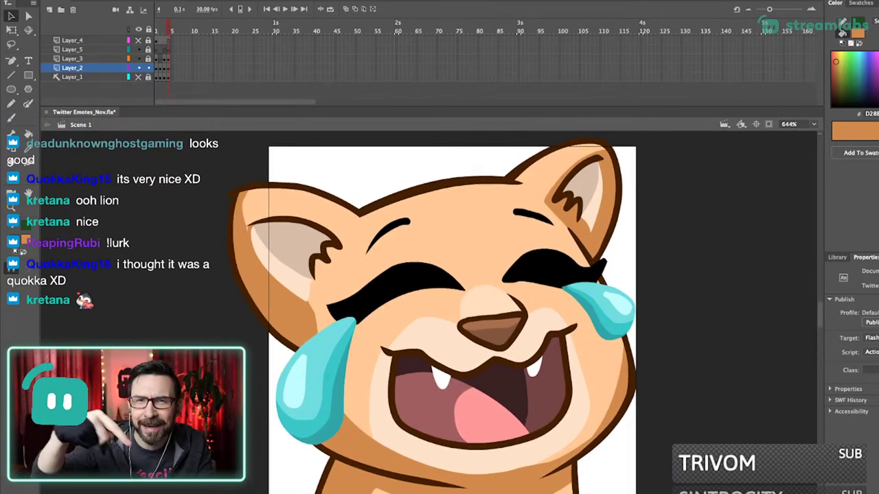
pyautogui.moveTo(440, 302); pyautogui.dragTo(455, 295)
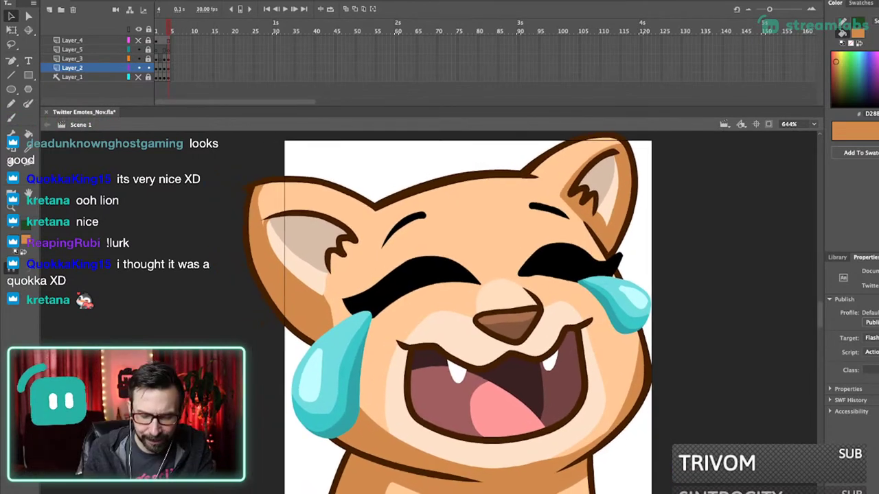
pyautogui.press('y')
pyautogui.hotkey('ctrl', '1')
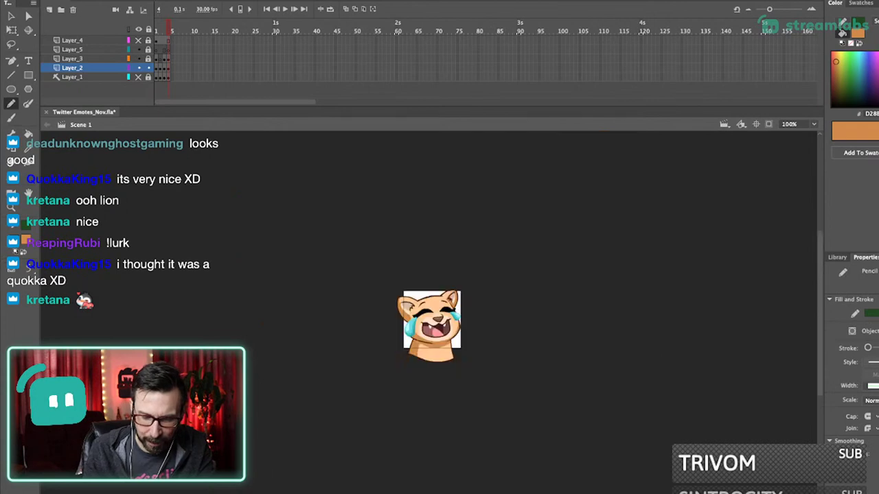
# - Smooth the lower edge of the light muzzle where it meets the chin shadow
pyautogui.press('v')
pyautogui.moveTo(419, 319); pyautogui.dragTo(471, 357)
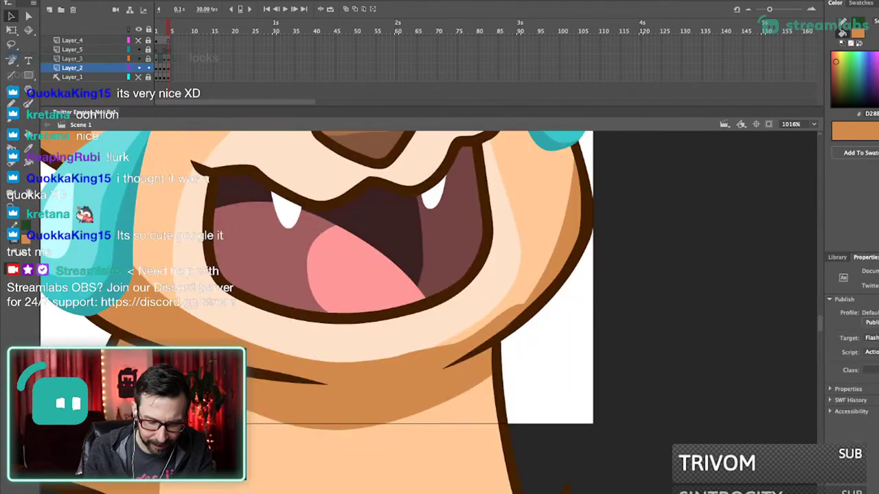
pyautogui.click(412, 375)
pyautogui.hotkey('ctrl', 'z')
pyautogui.moveTo(388, 359); pyautogui.dragTo(390, 361)
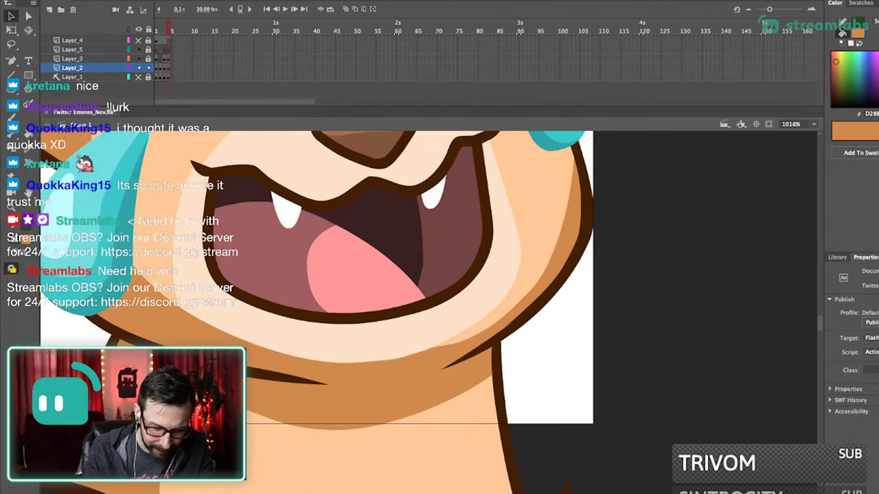
pyautogui.hotkey('ctrl', '1')
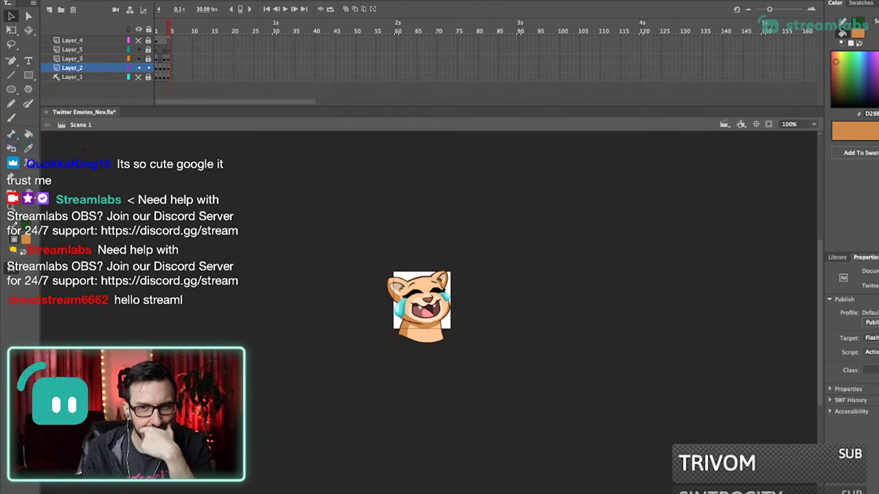
# - Check the emote at actual size and in close-up, and save the file
pyautogui.moveTo(422, 307); pyautogui.dragTo(432, 314)
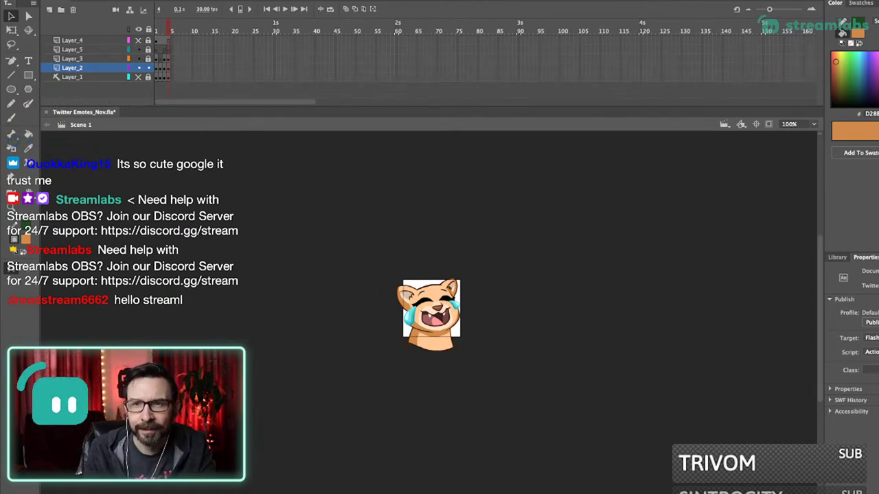
pyautogui.moveTo(407, 245); pyautogui.dragTo(465, 391)
pyautogui.moveTo(465, 391); pyautogui.dragTo(489, 414)
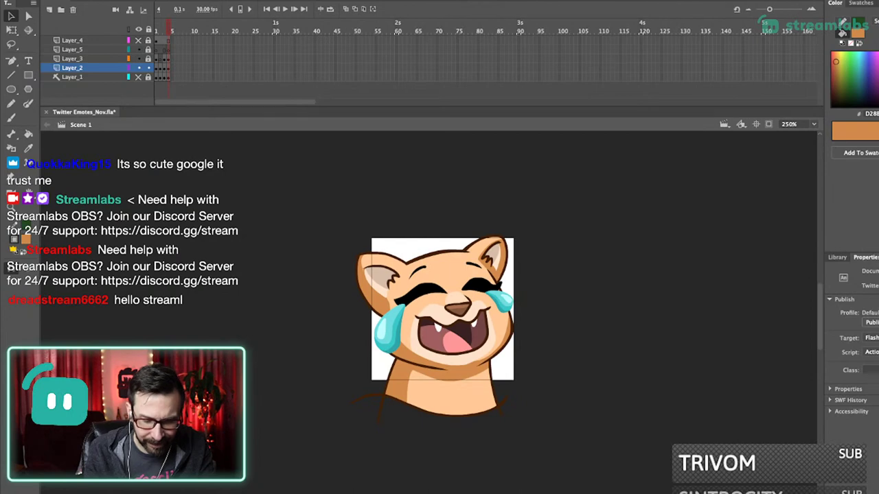
pyautogui.scroll(5, 369, 272)
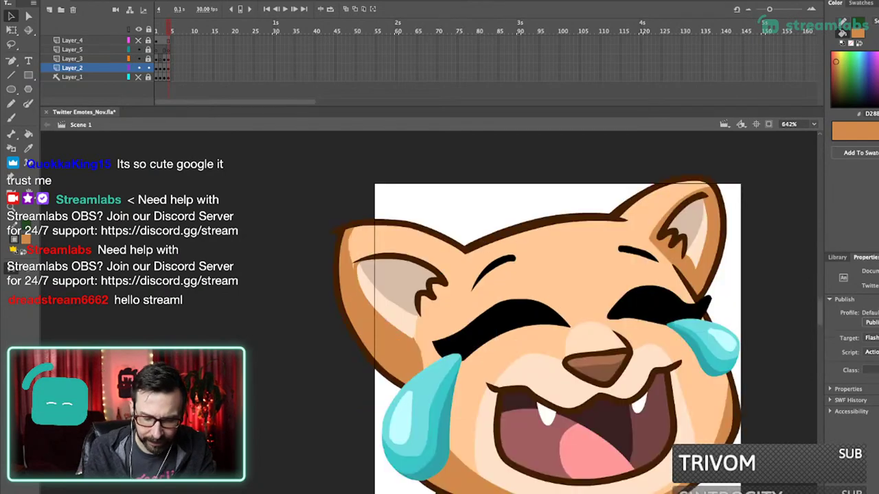
pyautogui.scroll(-5, 324, 282)
pyautogui.press('super+s')
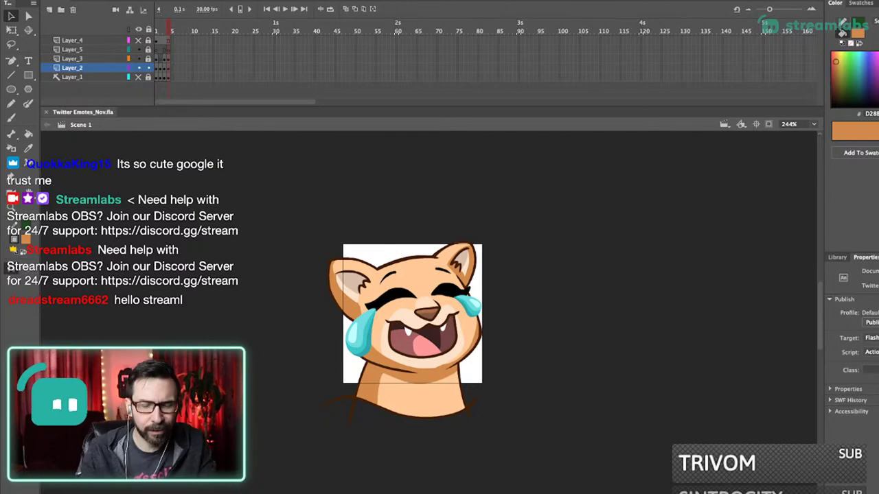
# - Draw curved pencil guide lines around the inside of the face and across the left ear
pyautogui.scroll(4, 429, 352)
pyautogui.press('y')
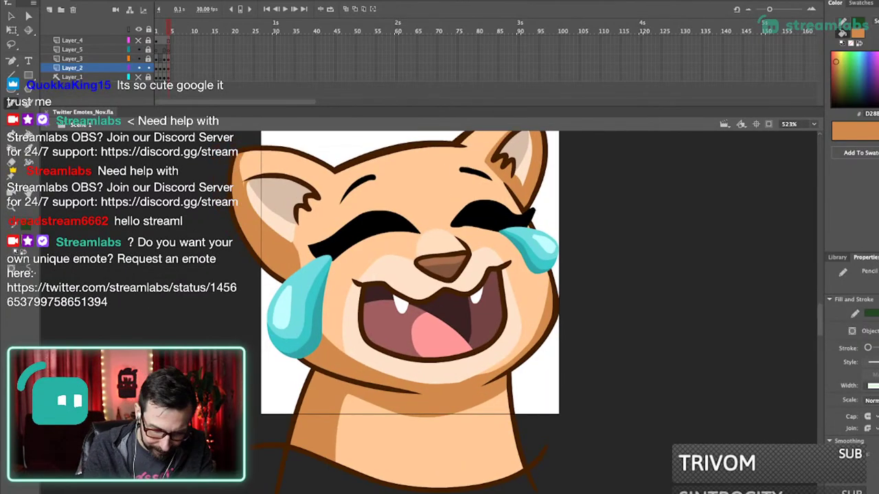
pyautogui.moveTo(340, 184)
pyautogui.mouseDown()
pyautogui.moveTo(357, 341)
pyautogui.moveTo(417, 364)
pyautogui.moveTo(510, 342)
pyautogui.moveTo(392, 153)
pyautogui.mouseUp()
pyautogui.moveTo(439, 227); pyautogui.dragTo(432, 301)
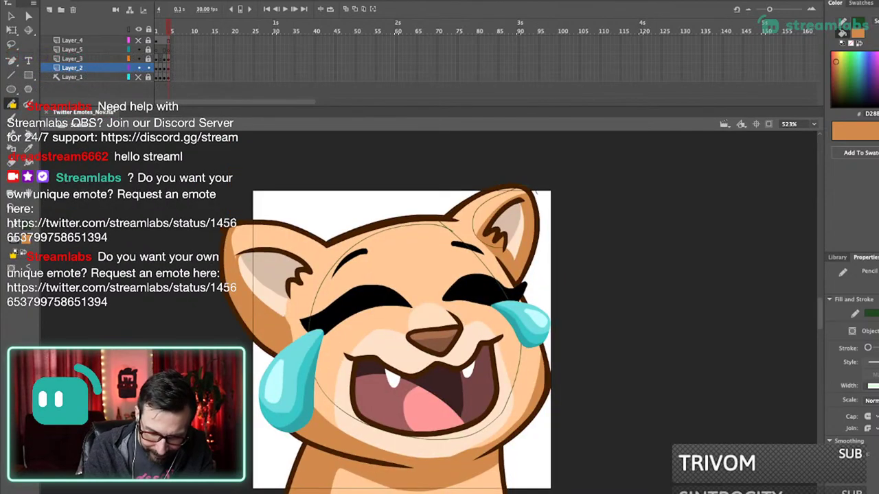
pyautogui.moveTo(439, 302); pyautogui.dragTo(471, 317)
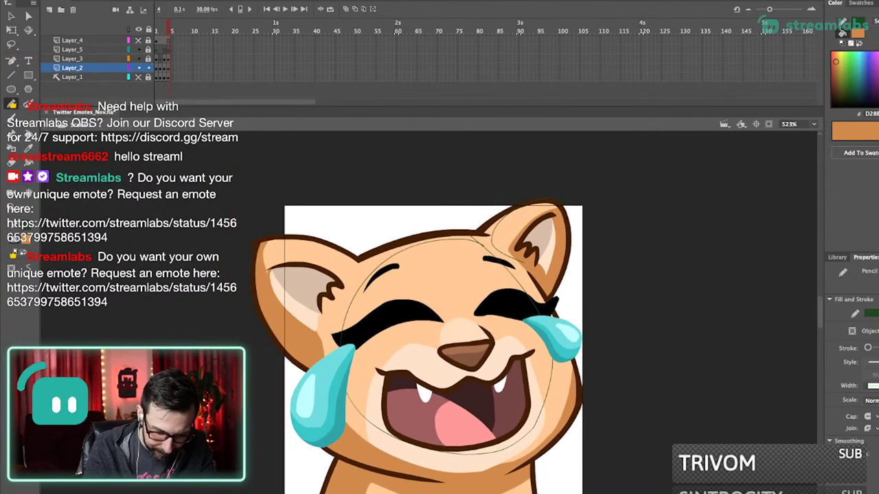
pyautogui.moveTo(301, 309); pyautogui.dragTo(341, 229)
# - Fill the fur outside the face guide line with a slightly darker orange derived from the base fur color
pyautogui.press('i')
pyautogui.click(357, 278)
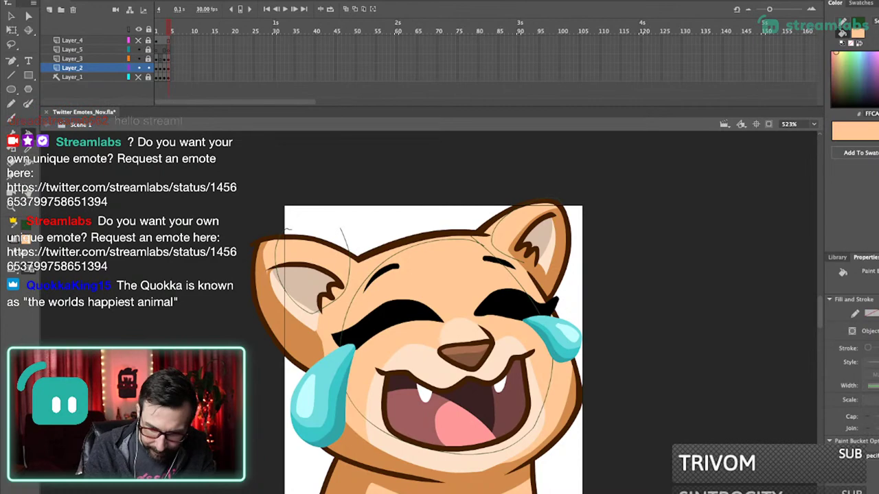
pyautogui.moveTo(875, 64); pyautogui.dragTo(875, 68)
pyautogui.click(341, 306)
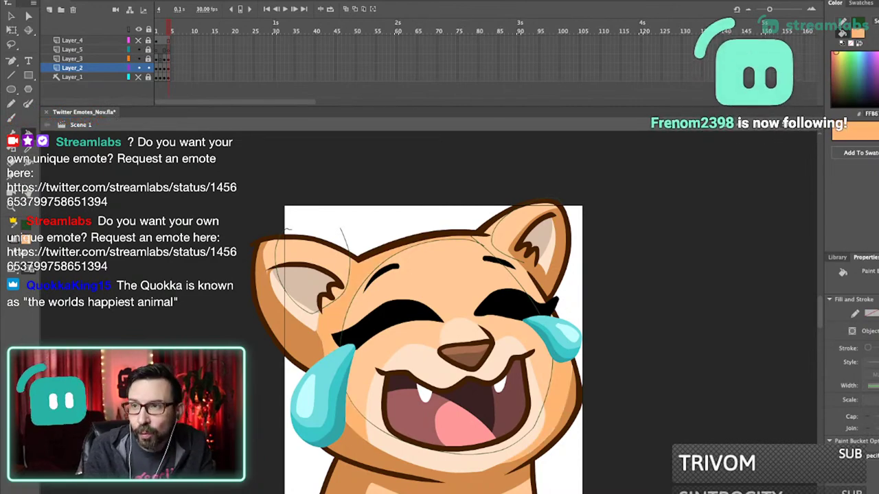
# - Outline shading regions on both ears with the Pencil tool and fill them with the darker orange tone
pyautogui.hscroll(-1, 439, 343)
pyautogui.scroll(-1, 439, 343)
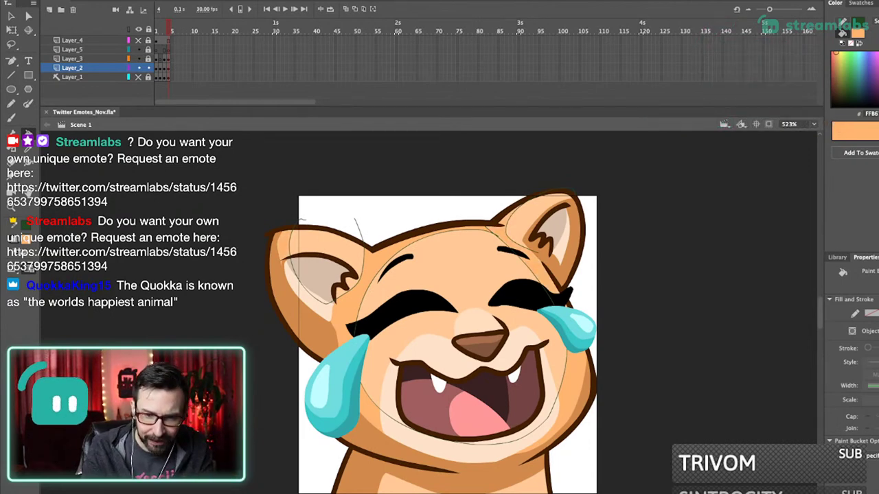
pyautogui.hotkey('shift', 'y')
pyautogui.press('k')
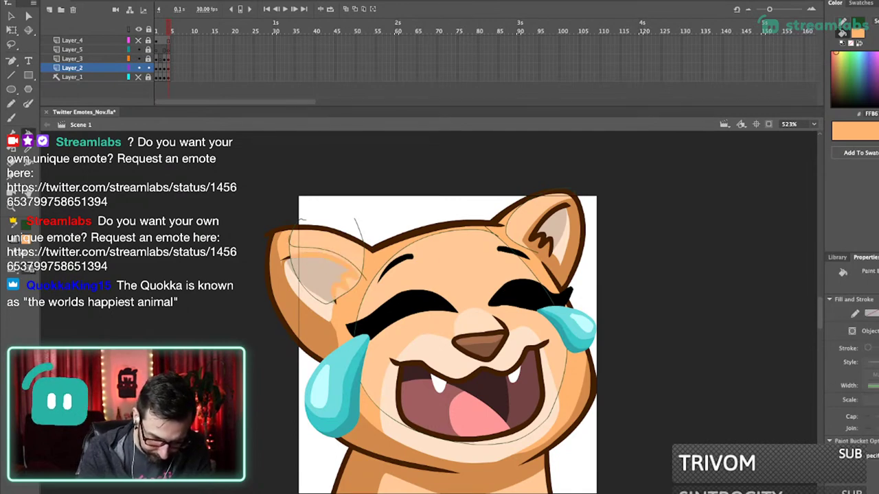
pyautogui.hotkey('shift', 'y')
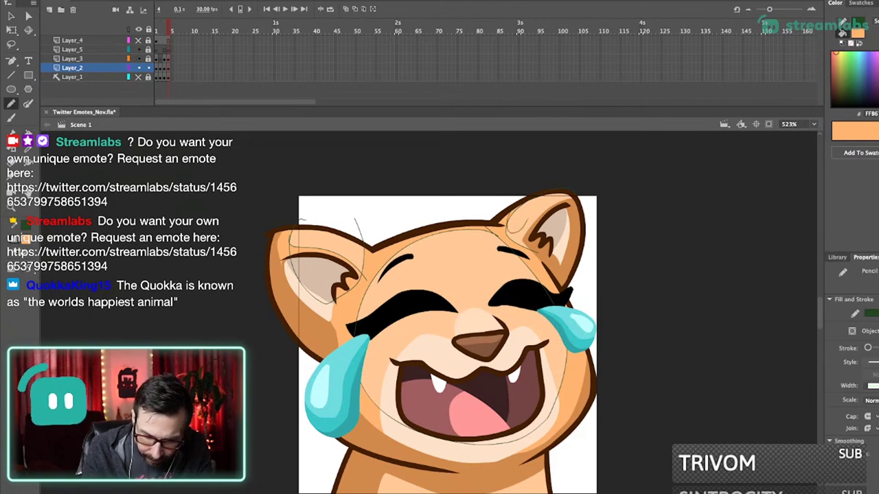
pyautogui.press('v')
pyautogui.press('k')
# - Draw a curved shading region across the bridge of the nose between the eyes and fill it with the darker orange
pyautogui.moveTo(446, 343); pyautogui.dragTo(467, 281)
pyautogui.hotkey('shift', 'y')
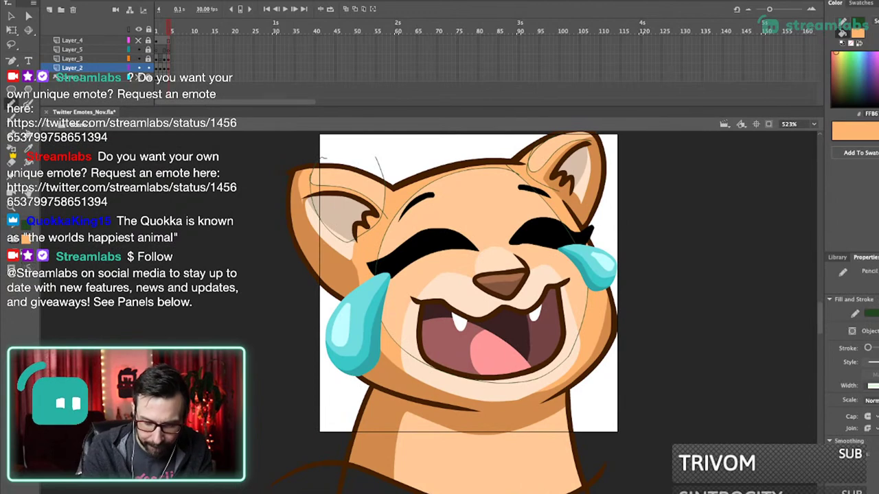
pyautogui.moveTo(475, 245)
pyautogui.mouseDown()
pyautogui.moveTo(459, 259)
pyautogui.moveTo(473, 243)
pyautogui.mouseUp()
pyautogui.press('v')
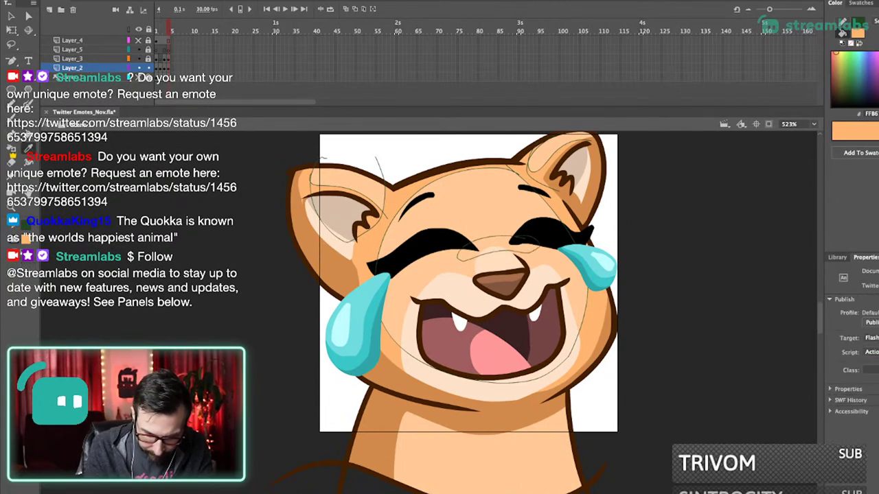
pyautogui.press('k')
pyautogui.click(489, 248)
pyautogui.moveTo(489, 275); pyautogui.dragTo(497, 243)
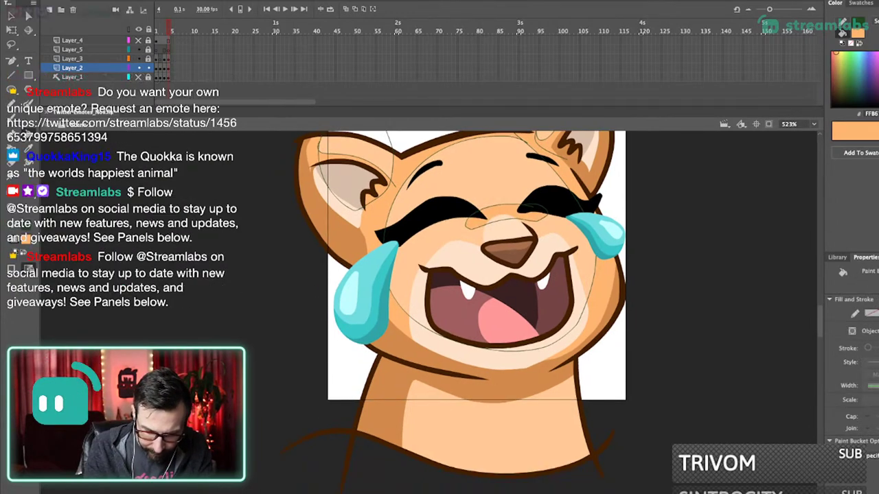
# - Remove all pencil guide strokes from the artwork and save the file
pyautogui.scroll(2, 625, 355)
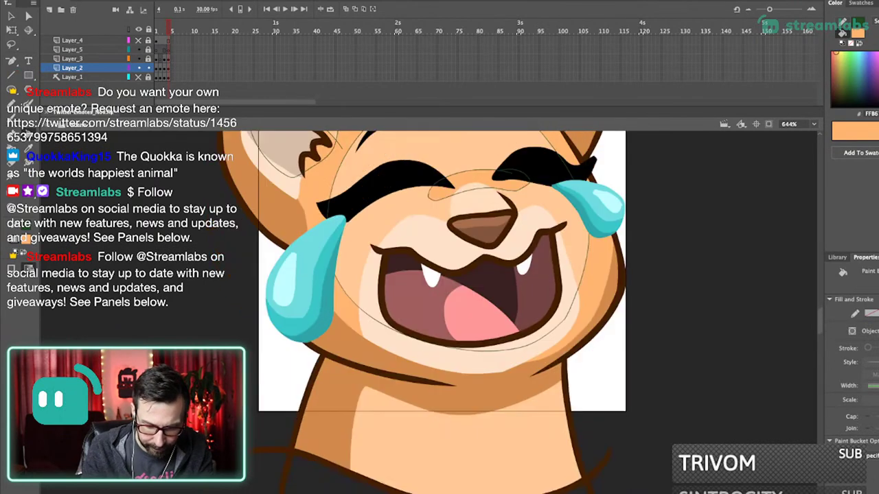
pyautogui.scroll(-5, 322, 464)
pyautogui.press('super+a')
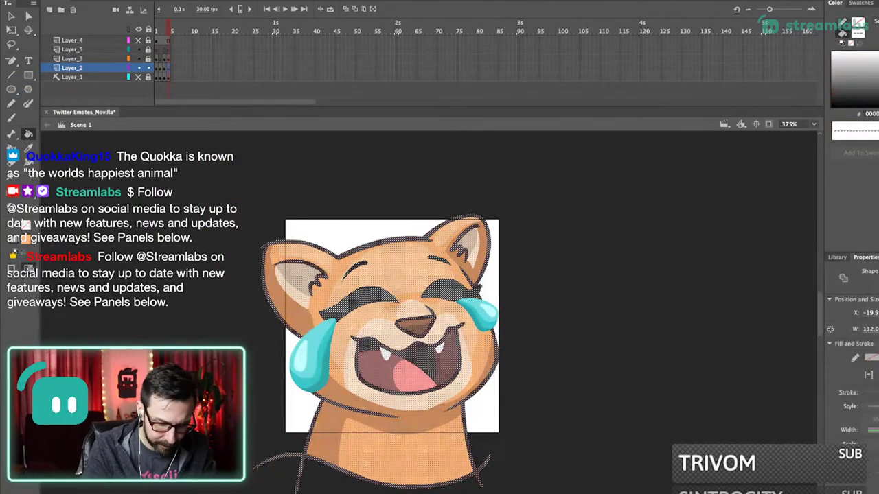
pyautogui.press('v')
pyautogui.click(554, 258)
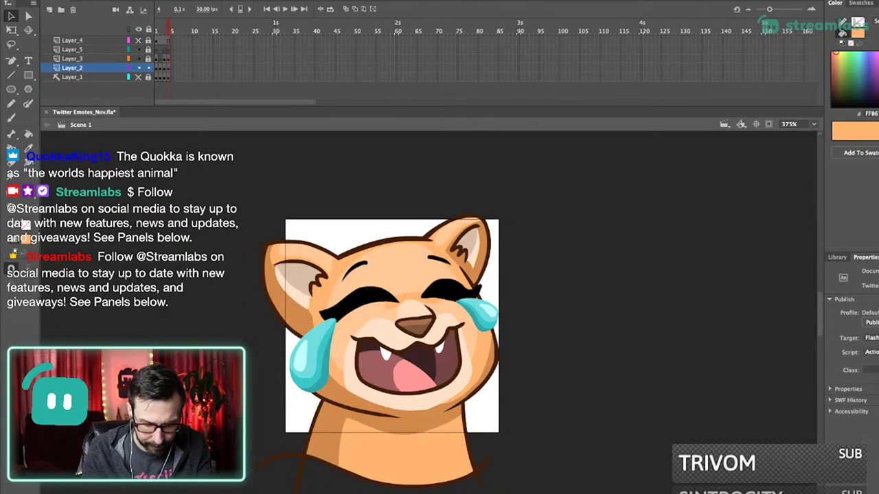
pyautogui.hotkey('ctrl', '1')
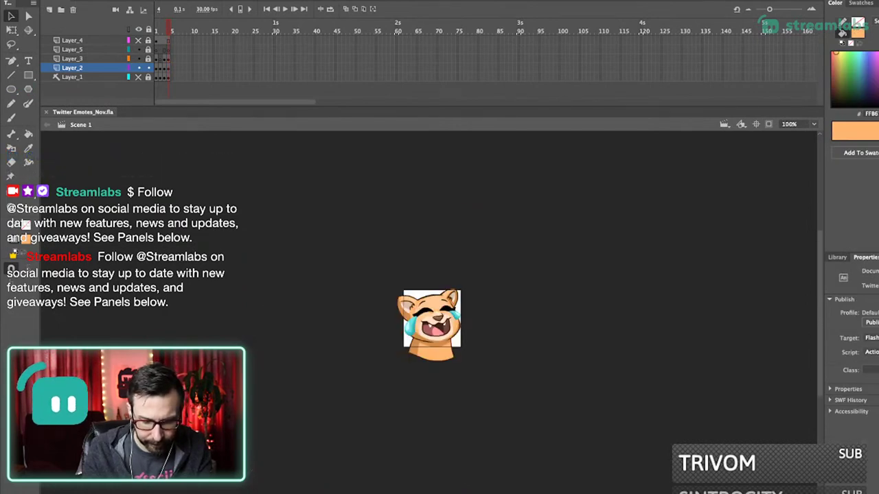
# - Draw thin shadow shapes beneath both eyebrows and fill them with the darker orange sampled from the fur
pyautogui.moveTo(381, 258); pyautogui.dragTo(477, 362)
pyautogui.moveTo(350, 249); pyautogui.dragTo(478, 363)
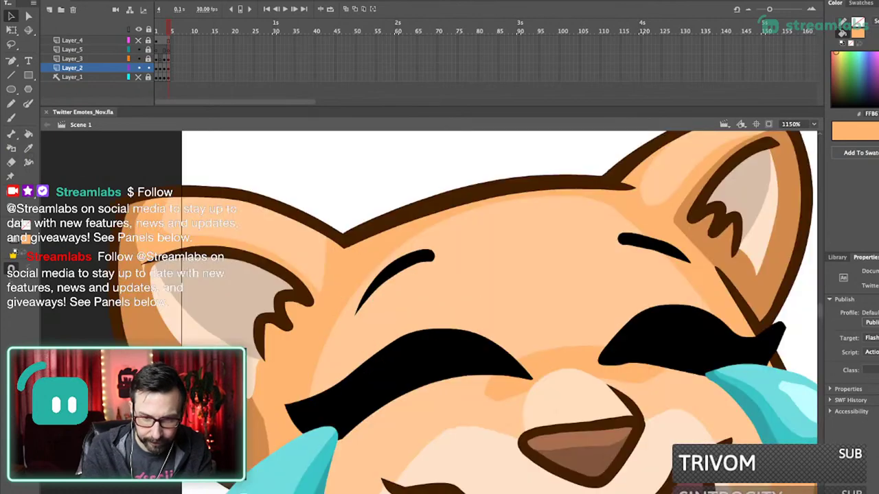
pyautogui.hotkey('shift', 'y')
pyautogui.moveTo(343, 232); pyautogui.dragTo(443, 298)
pyautogui.moveTo(367, 396)
pyautogui.mouseDown()
pyautogui.moveTo(405, 357)
pyautogui.moveTo(492, 291)
pyautogui.mouseUp()
pyautogui.moveTo(515, 295); pyautogui.dragTo(220, 311)
pyautogui.moveTo(533, 280)
pyautogui.mouseDown()
pyautogui.moveTo(548, 303)
pyautogui.moveTo(649, 328)
pyautogui.mouseUp()
pyautogui.press('i')
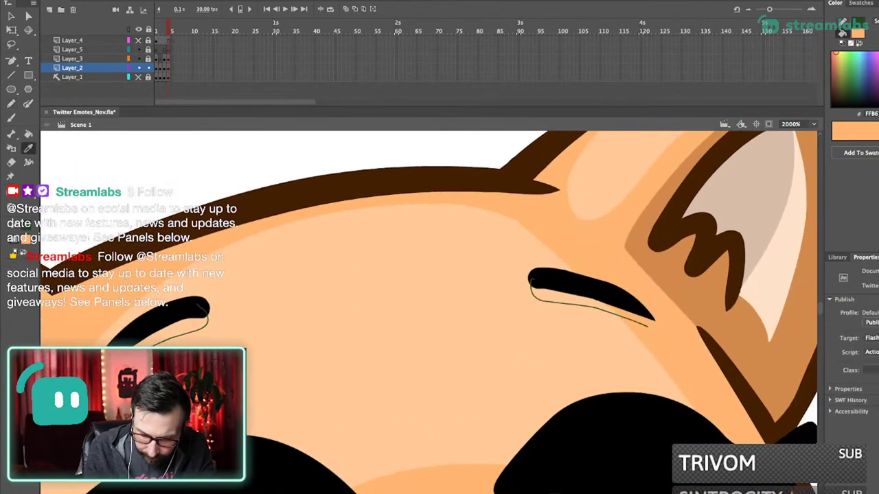
pyautogui.click(621, 271)
pyautogui.click(574, 299)
pyautogui.click(194, 324)
# - Outline a shadow beside the large tear on the left cheek and fill it with sampled fur shading
pyautogui.moveTo(206, 330); pyautogui.dragTo(316, 172)
pyautogui.moveTo(316, 384)
pyautogui.mouseDown()
pyautogui.moveTo(409, 275)
pyautogui.moveTo(498, 137)
pyautogui.mouseUp()
pyautogui.hotkey('shift', 'y')
pyautogui.moveTo(412, 309); pyautogui.dragTo(432, 283)
pyautogui.moveTo(377, 201); pyautogui.dragTo(314, 449)
pyautogui.press('i')
pyautogui.click(336, 419)
pyautogui.click(337, 329)
pyautogui.hotkey('ctrl', '1')
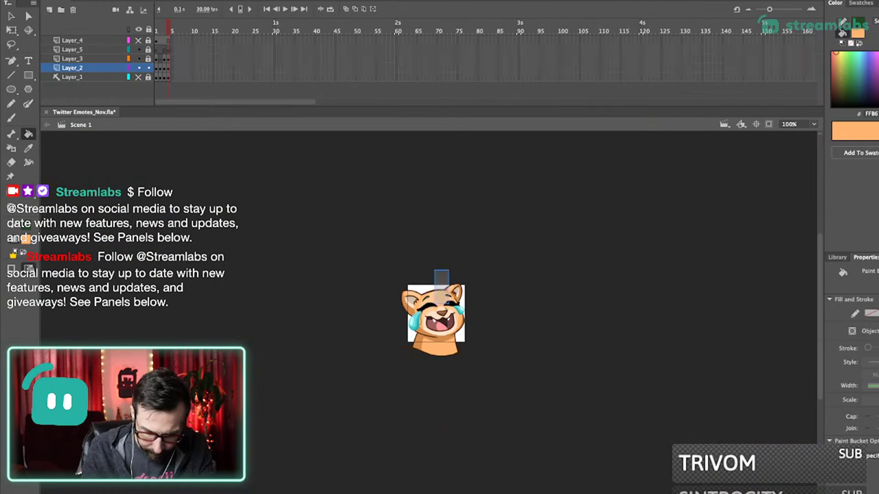
# - Outline a shadow beside the small tear on the right cheek and fill it with the darker orange
pyautogui.scroll(5, 450, 321)
pyautogui.press('y')
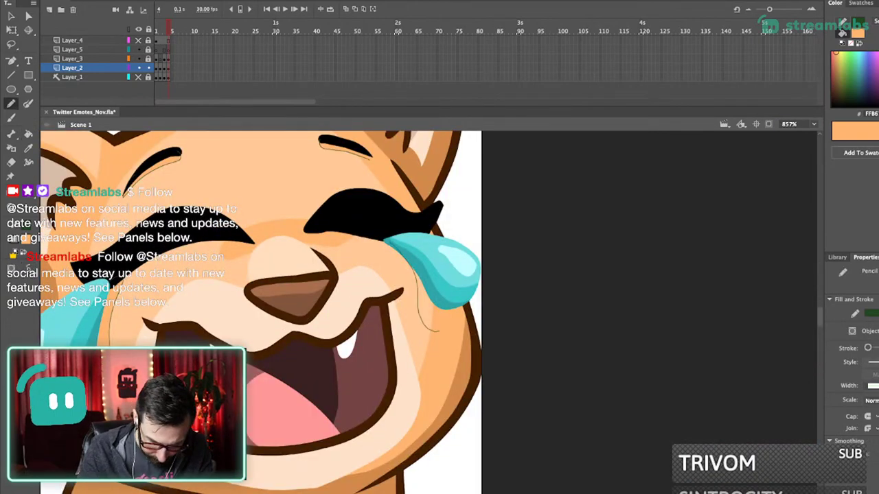
pyautogui.press('k')
pyautogui.hotkey('ctrl', '1')
pyautogui.scroll(5, 413, 275)
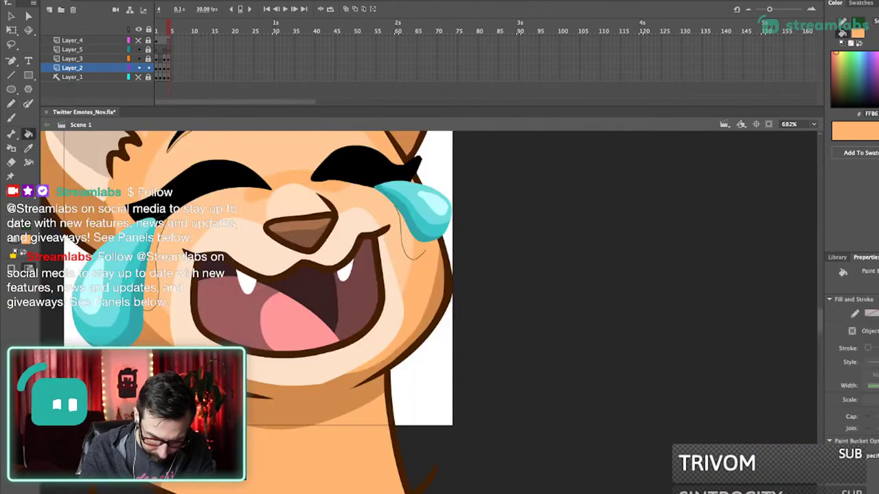
# - Remove the pencil outlines left around the eyebrow and tear shadows
pyautogui.scroll(-3, 561, 456)
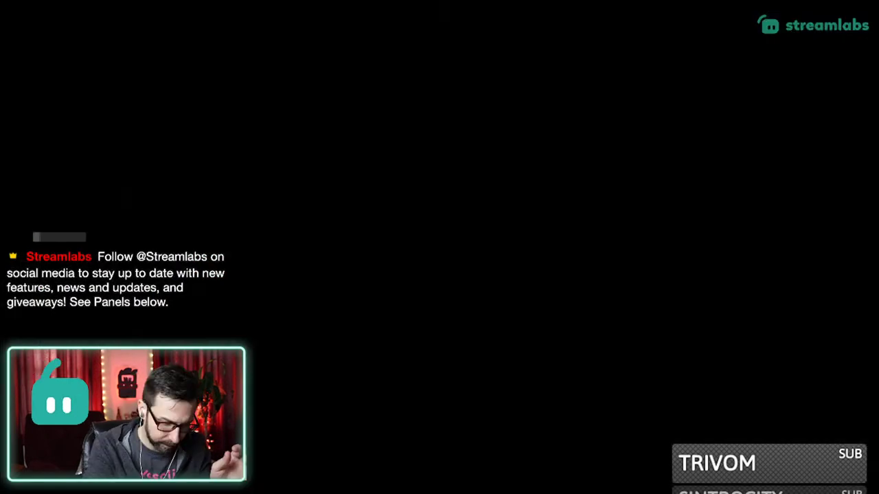
pyautogui.hotkey('ctrl', 'a')
pyautogui.press('Escape')
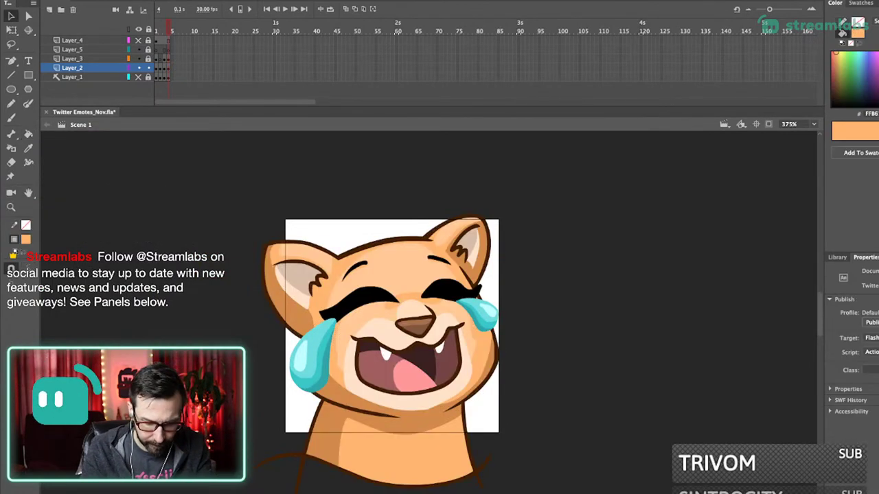
# - Check the shaded emote at actual size and enlarged, and save the file
pyautogui.press('super+2')
pyautogui.press('super+1')
pyautogui.press('super+3')
pyautogui.hscroll(2, 382, 346)
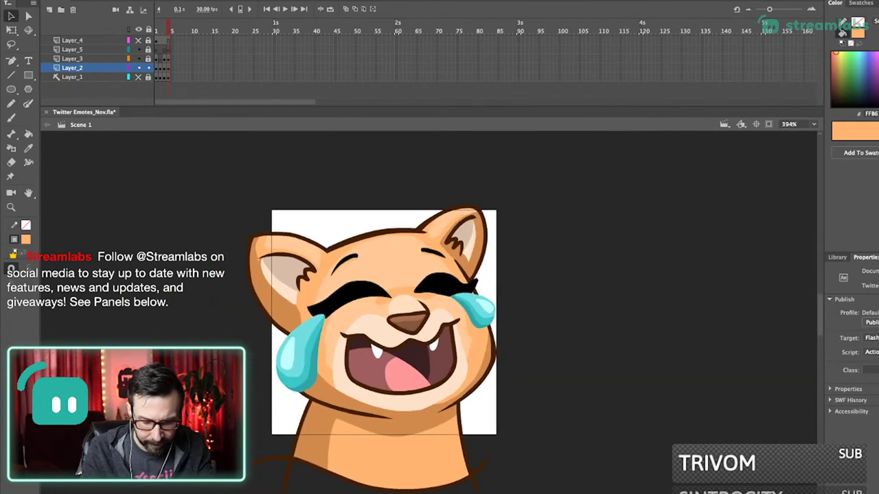
pyautogui.hotkey('ctrl', 's')
pyautogui.hscroll(-1, 383, 346)
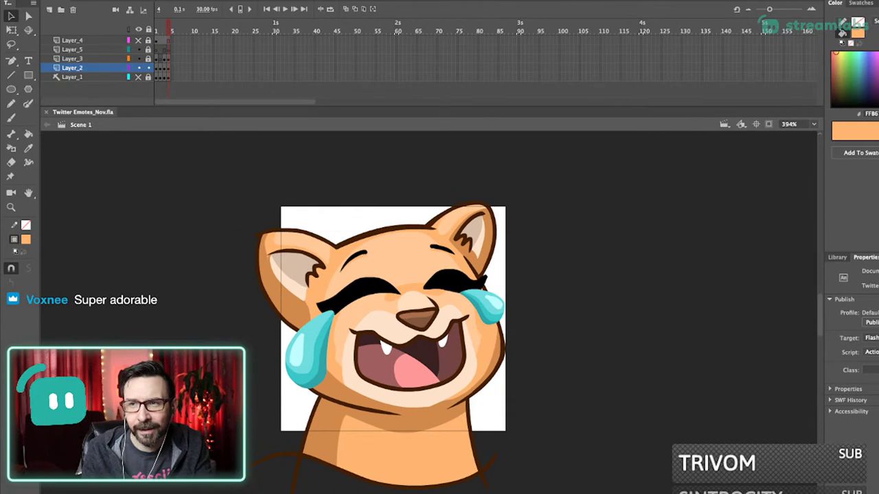
pyautogui.hscroll(-2, 387, 344)
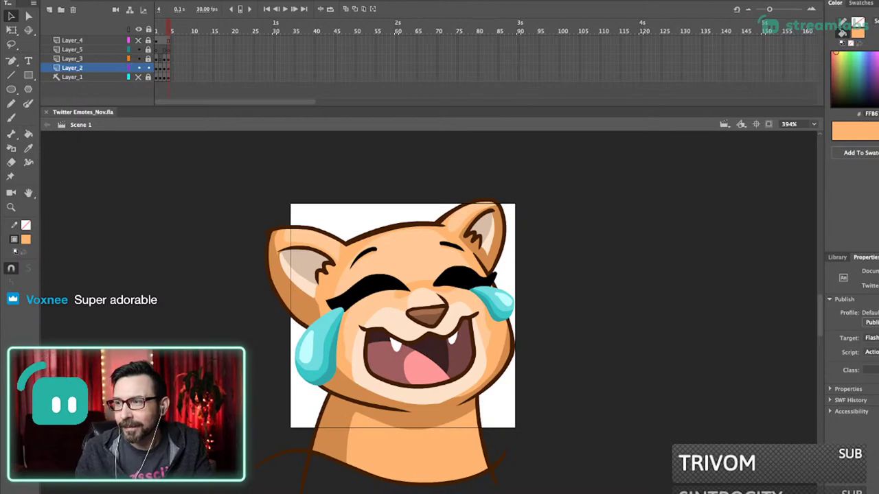
pyautogui.press('super+v')
pyautogui.press('super+3')
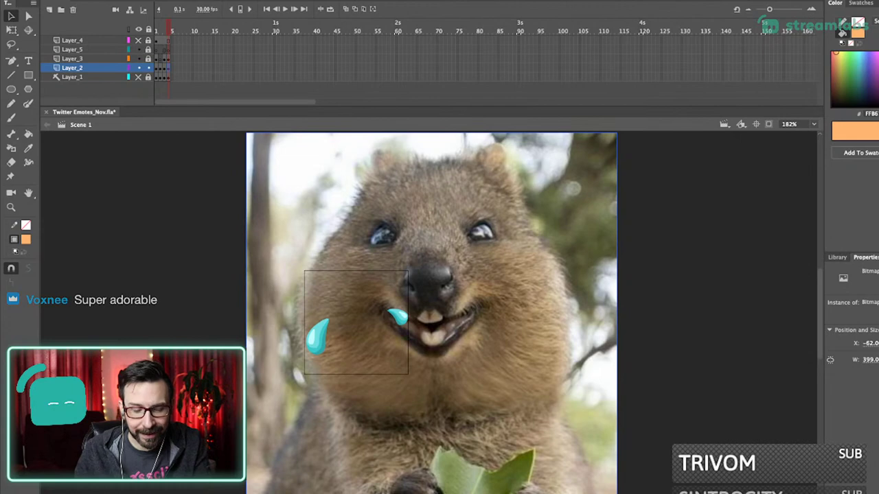
pyautogui.scroll(1, 431, 313)
pyautogui.press('q')
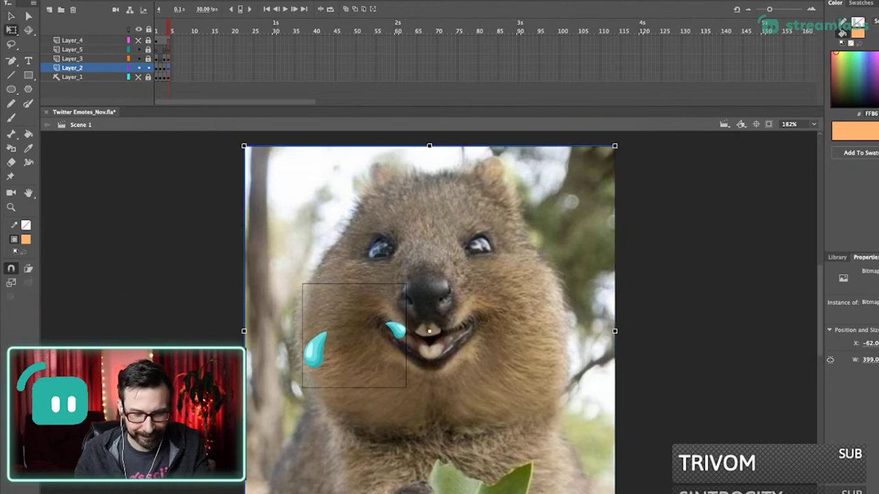
pyautogui.moveTo(615, 145); pyautogui.dragTo(604, 263)
pyautogui.scroll(-1, 526, 235)
pyautogui.moveTo(532, 343); pyautogui.dragTo(560, 241)
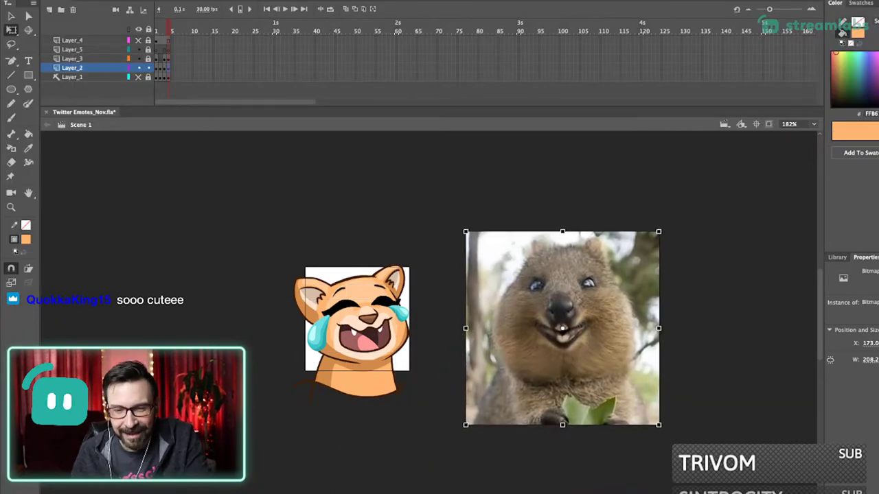
pyautogui.press('Delete')
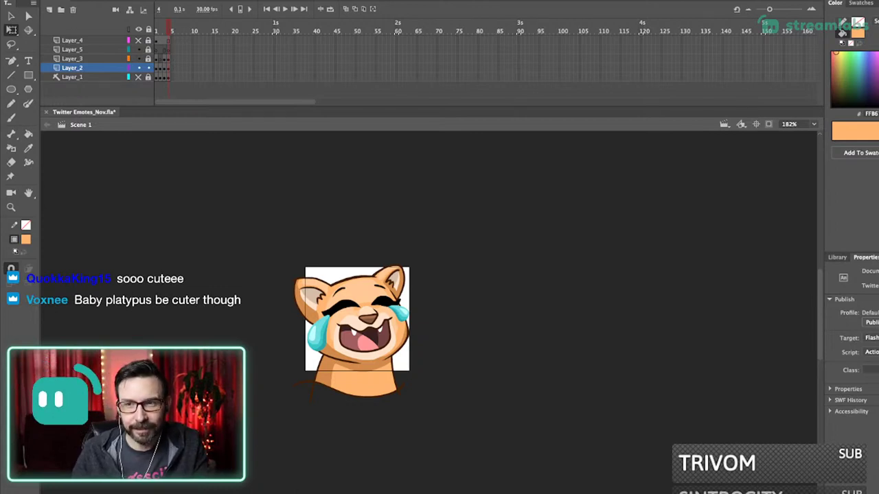
# - Save the file, and make Layer_5 the editable layer in place of Layer_2, which gets locked
pyautogui.press('super+s')
pyautogui.click(149, 68)
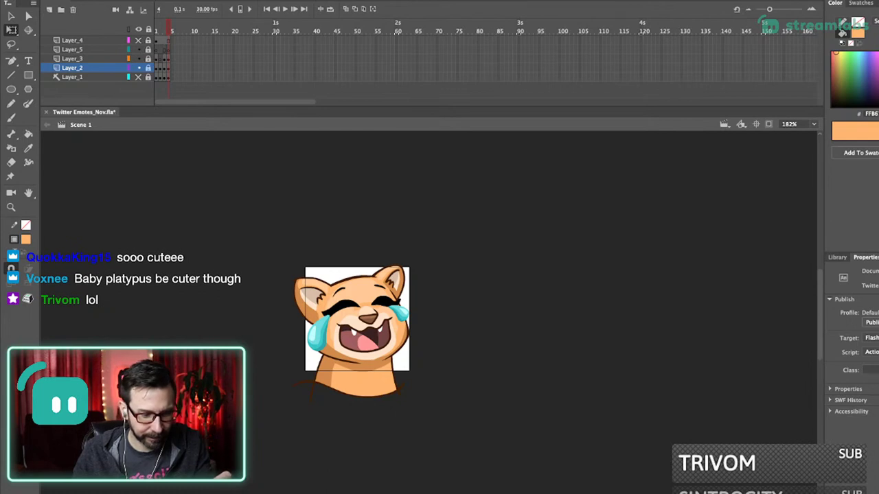
pyautogui.click(149, 50)
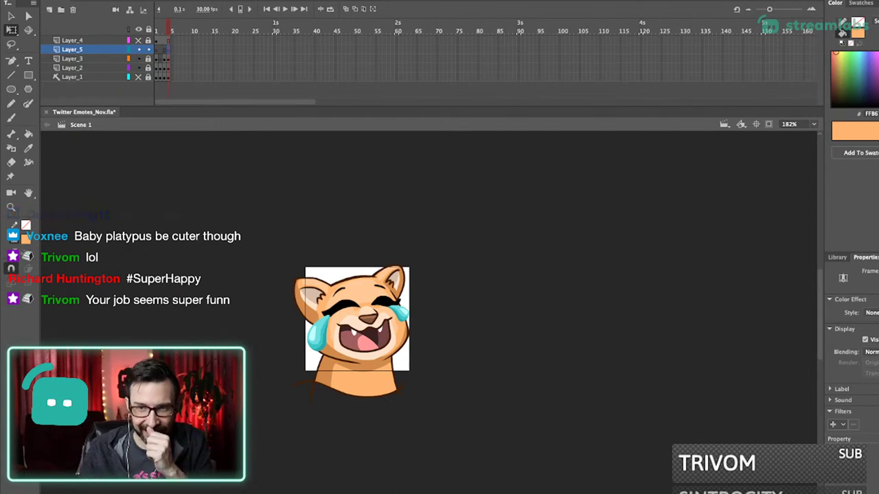
pyautogui.moveTo(357, 323); pyautogui.dragTo(371, 314)
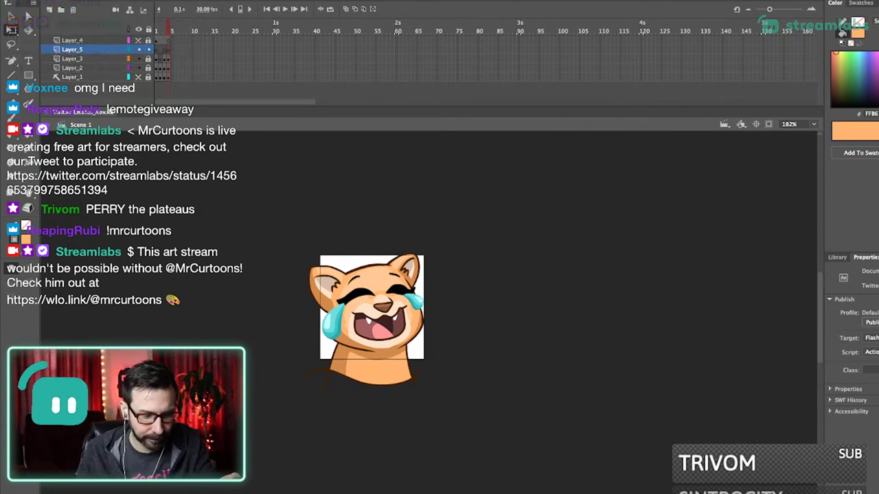
# - Add a blank keyframe at frame 5 to give the next emote an empty canvas
pyautogui.press('F7')
pyautogui.click(172, 40)
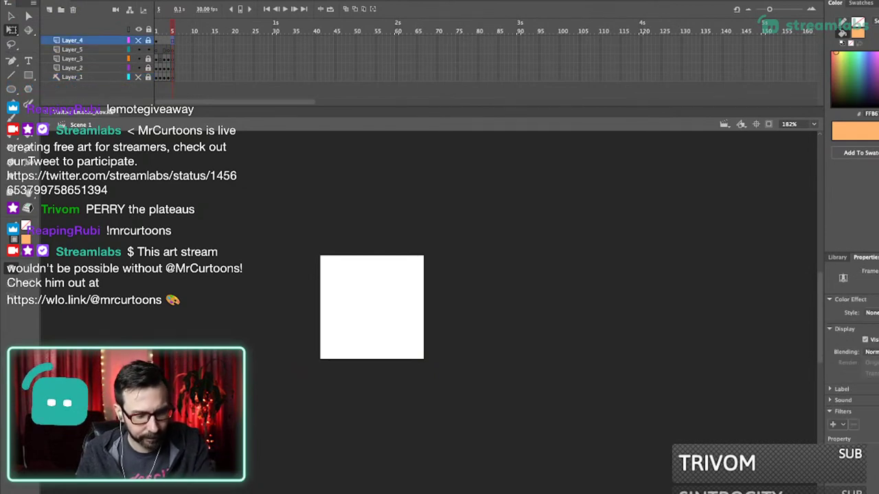
pyautogui.moveTo(372, 308); pyautogui.dragTo(421, 302)
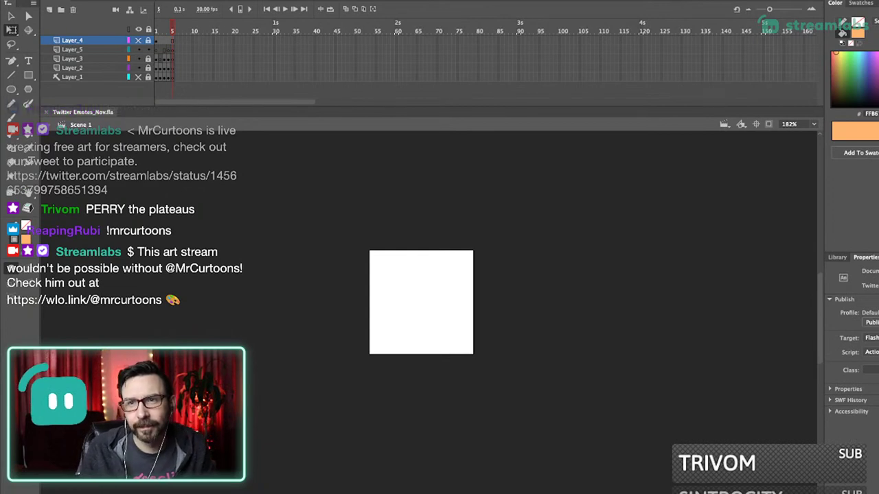
pyautogui.moveTo(338, 215); pyautogui.dragTo(492, 371)
pyautogui.moveTo(492, 371); pyautogui.dragTo(501, 366)
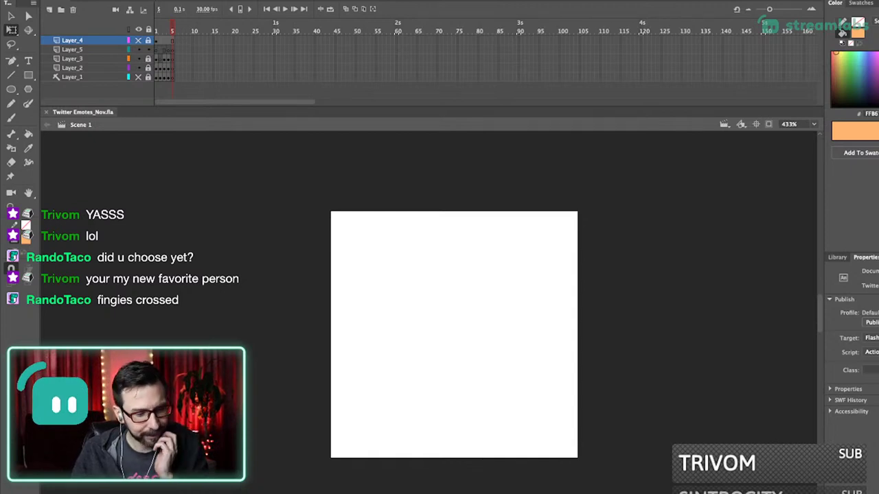
# - Paste the monkey image with the GG sign onto Layer_5 at frame 5 and scale it down to about the canvas size
pyautogui.click(73, 50)
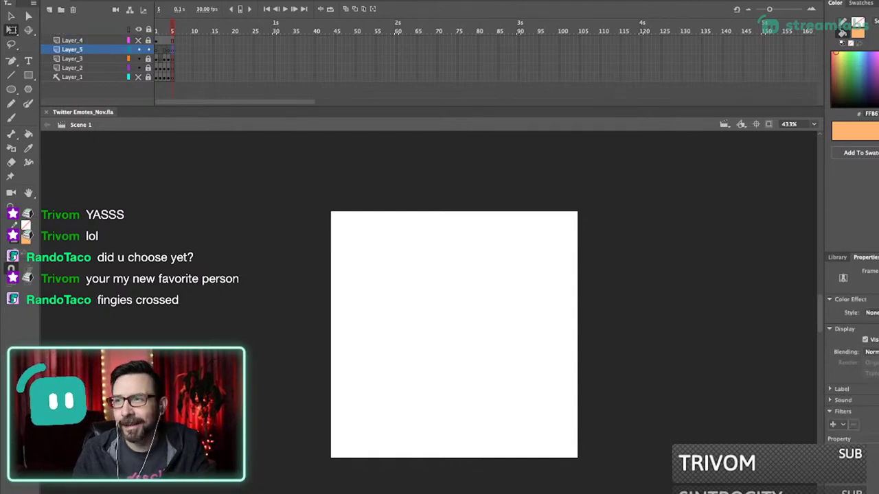
pyautogui.press('super+shift+v')
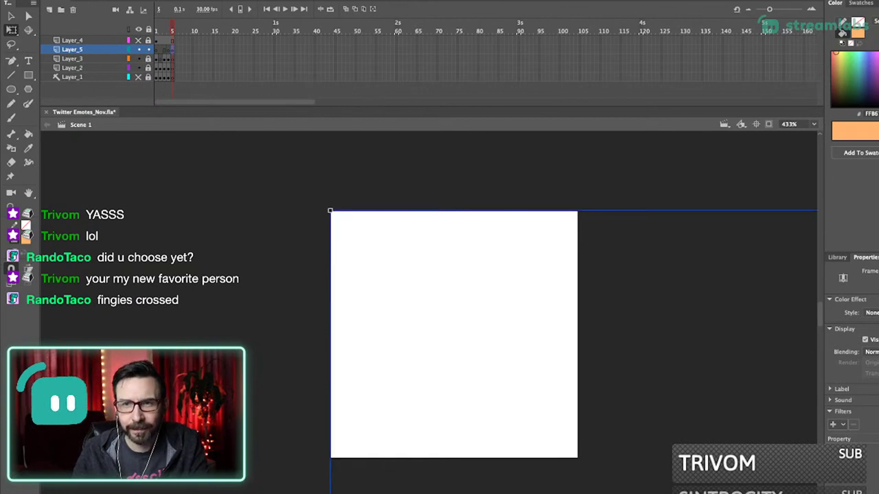
pyautogui.hotkey('ctrl', '2')
pyautogui.moveTo(714, 147); pyautogui.dragTo(570, 291)
pyautogui.moveTo(535, 330); pyautogui.dragTo(395, 196)
pyautogui.scroll(5, 363, 158)
pyautogui.moveTo(371, 179); pyautogui.dragTo(330, 306)
pyautogui.moveTo(565, 149); pyautogui.dragTo(488, 226)
pyautogui.moveTo(451, 265); pyautogui.dragTo(432, 282)
pyautogui.moveTo(470, 243)
pyautogui.mouseDown()
pyautogui.moveTo(480, 234)
pyautogui.moveTo(468, 247)
pyautogui.mouseUp()
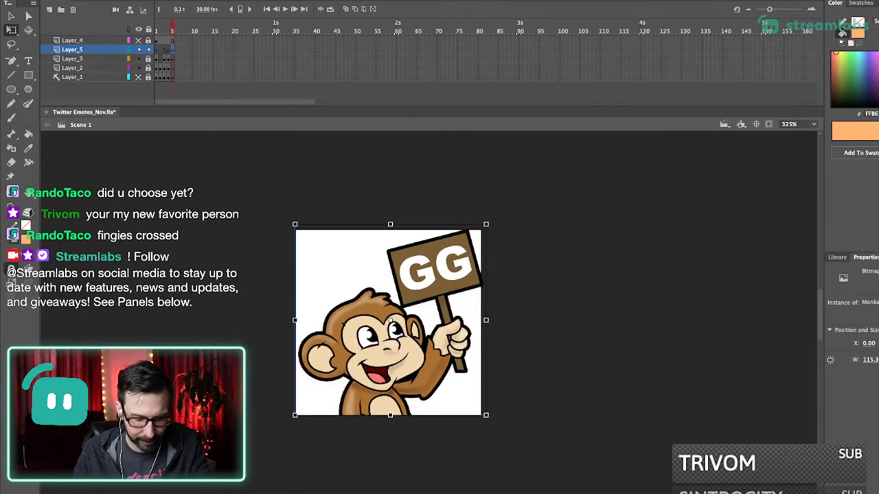
# - Extend Layer_4 to frame 6, add blank keyframes at frame 6 on the layers below it, and save the file
pyautogui.press('Escape')
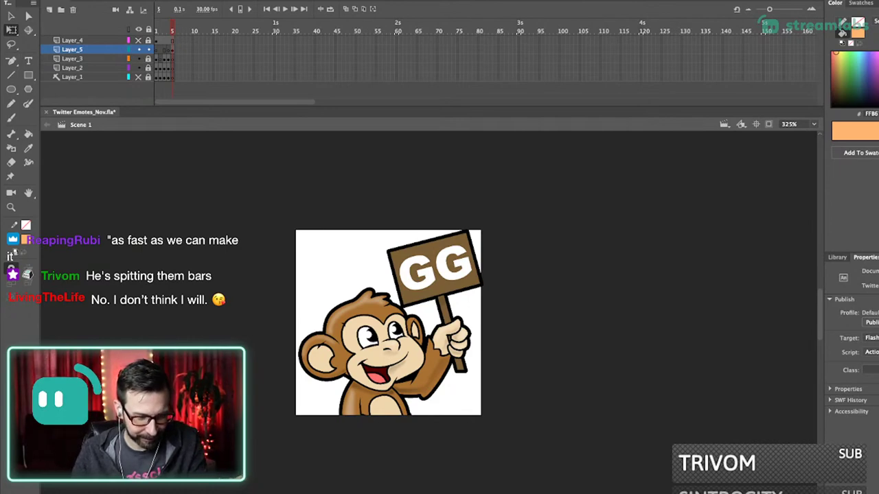
pyautogui.click(173, 49)
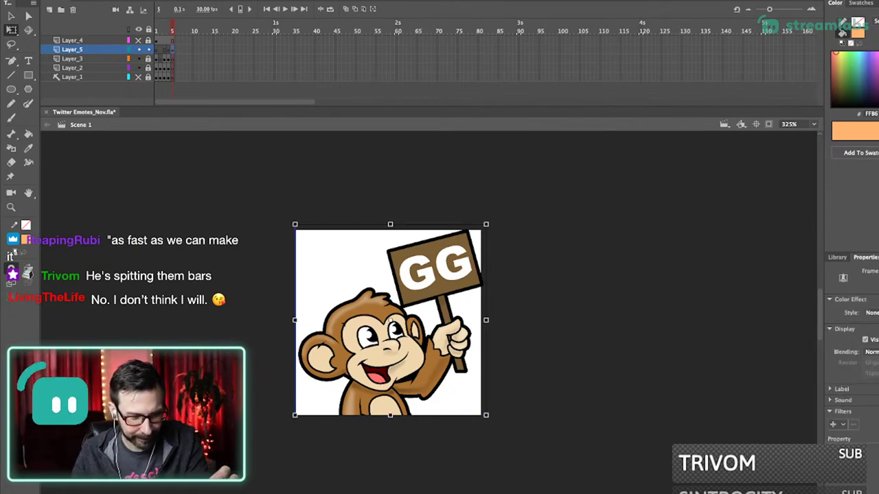
pyautogui.click(176, 40)
pyautogui.press('F5')
pyautogui.moveTo(176, 50); pyautogui.dragTo(176, 77)
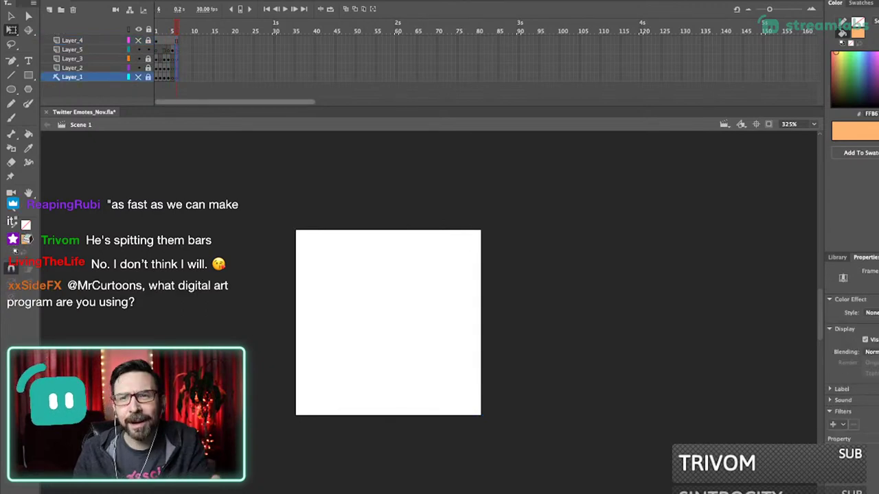
pyautogui.press('super+s')
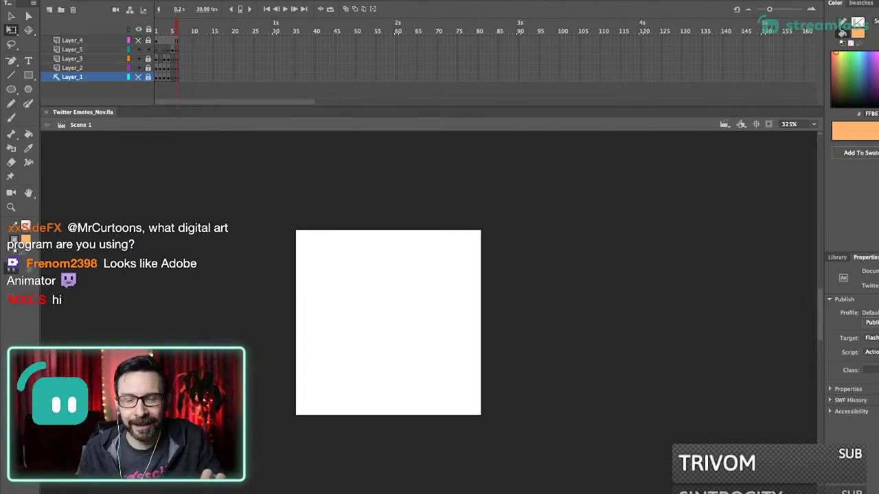
# - Lock Layer_5, then show and unlock Layer_1 and make its frame 6 the active drawing frame for the Brush tool
pyautogui.moveTo(270, 204); pyautogui.dragTo(529, 440)
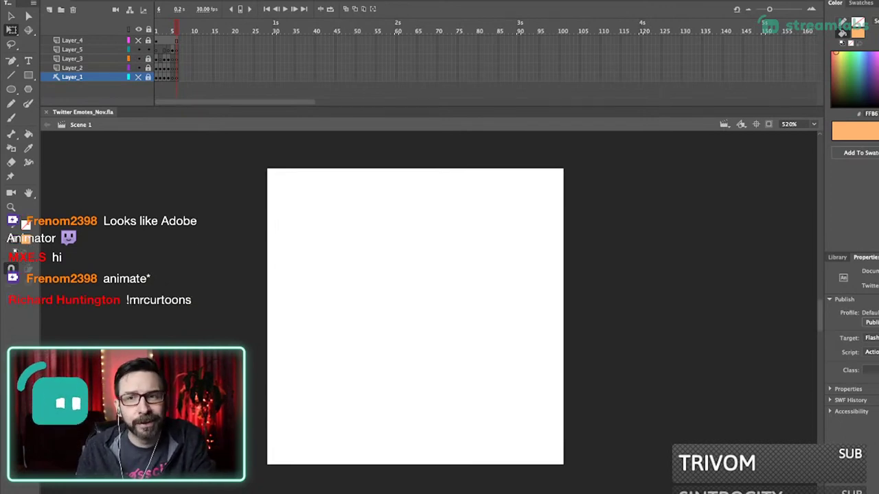
pyautogui.moveTo(415, 317); pyautogui.dragTo(441, 306)
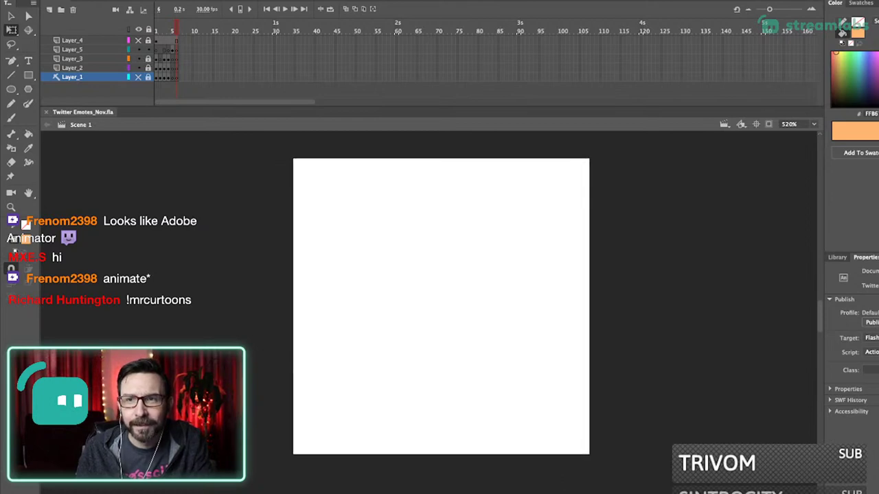
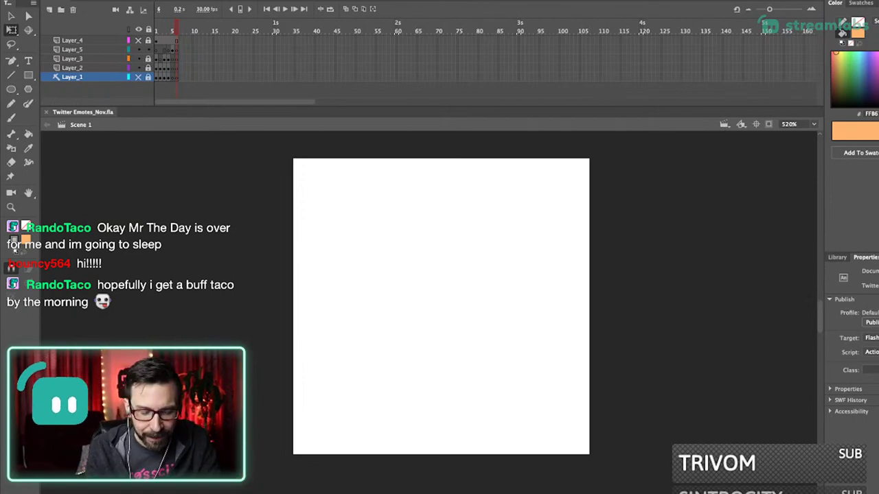
pyautogui.moveTo(441, 307)
pyautogui.mouseDown()
pyautogui.moveTo(462, 283)
pyautogui.moveTo(449, 297)
pyautogui.mouseUp()
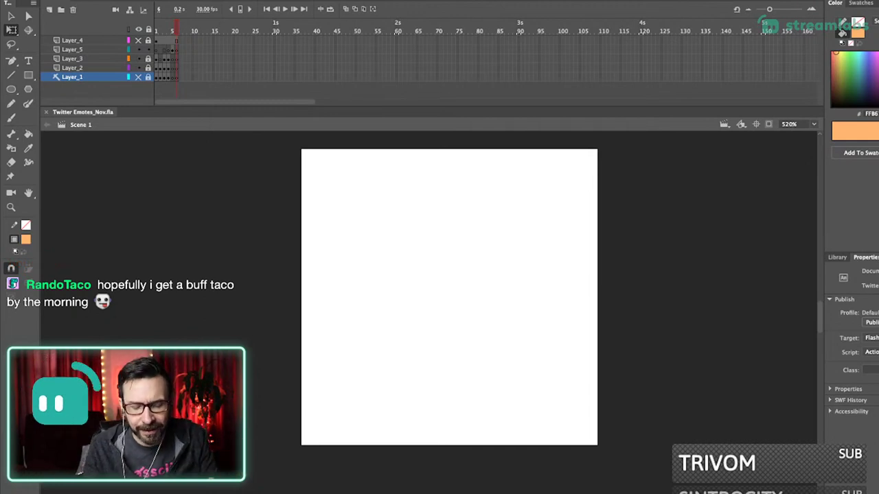
pyautogui.moveTo(449, 296); pyautogui.dragTo(439, 305)
pyautogui.press('b')
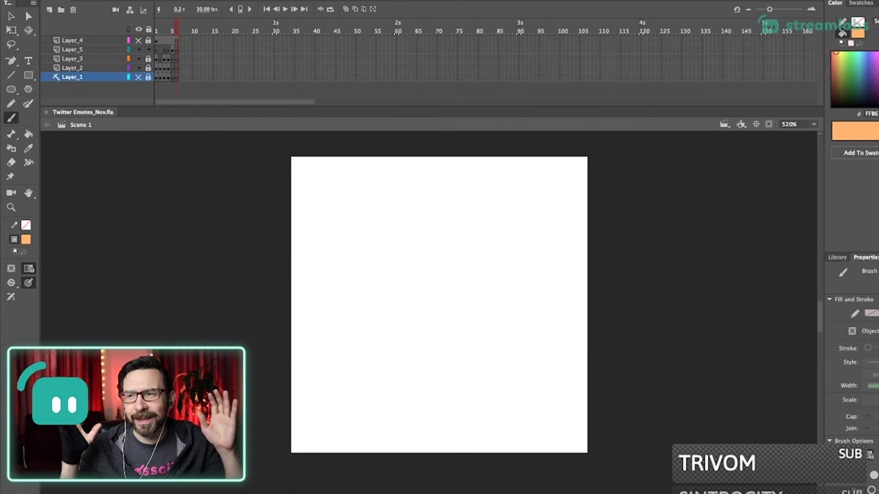
pyautogui.scroll(1, 438, 309)
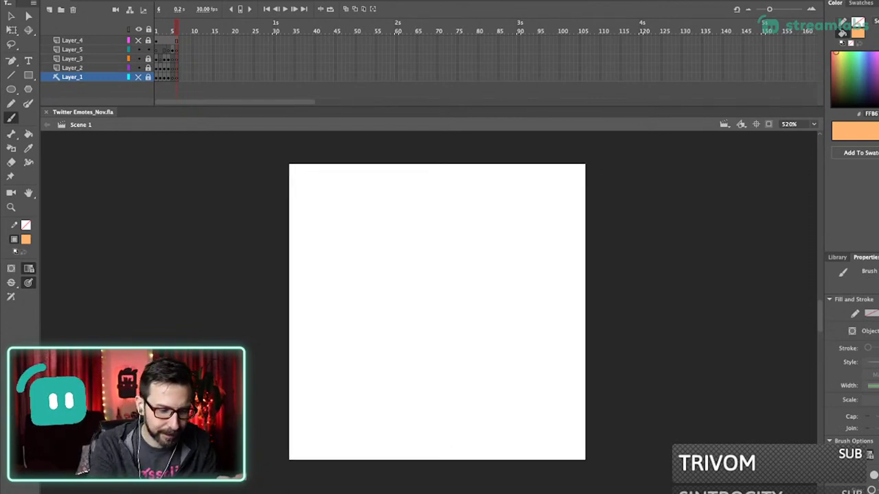
pyautogui.click(148, 49)
pyautogui.click(138, 77)
pyautogui.click(148, 77)
pyautogui.click(177, 77)
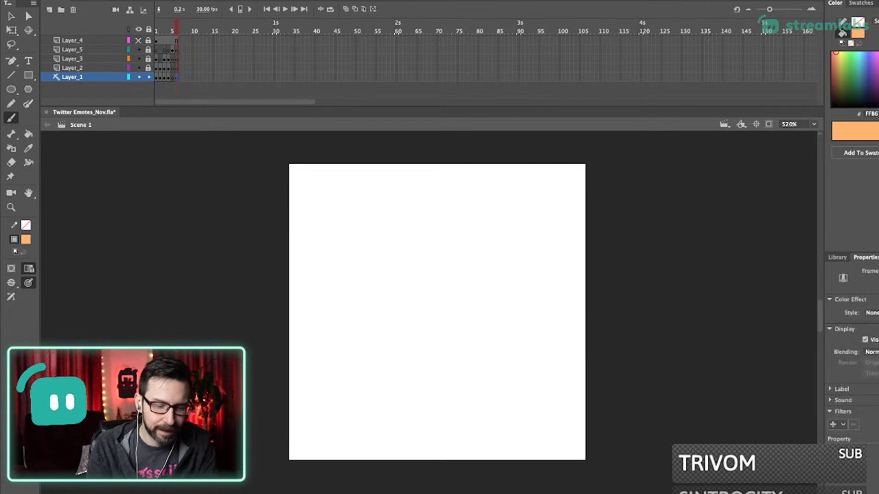
pyautogui.moveTo(439, 309); pyautogui.dragTo(432, 314)
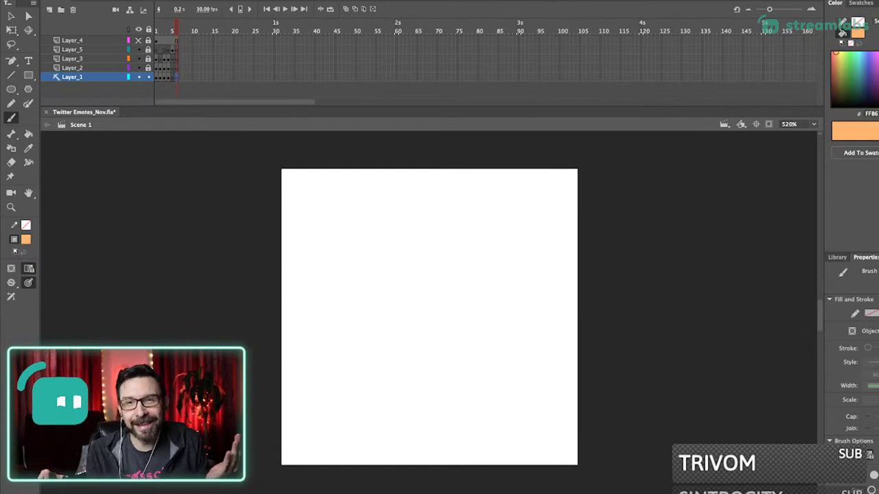
pyautogui.moveTo(429, 317); pyautogui.dragTo(432, 309)
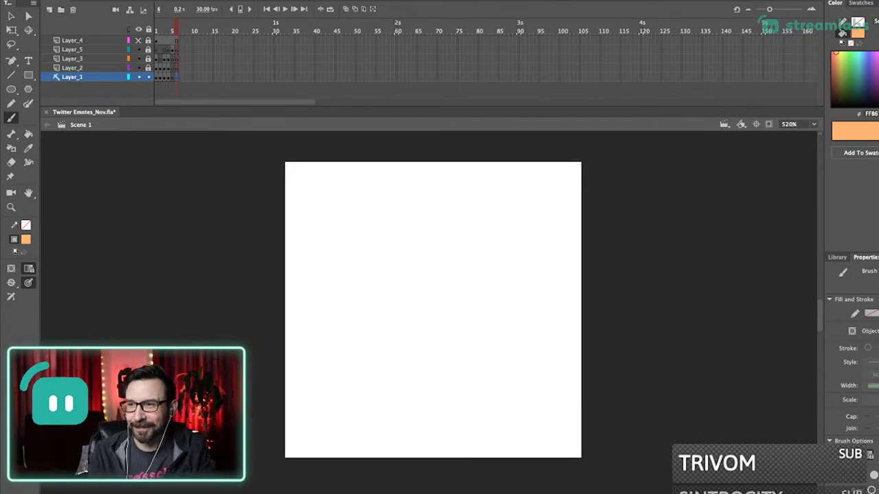
pyautogui.moveTo(439, 237); pyautogui.dragTo(420, 309)
pyautogui.hotkey('ctrl', 'z')
pyautogui.moveTo(420, 221); pyautogui.dragTo(418, 307)
pyautogui.hotkey('ctrl', 'z')
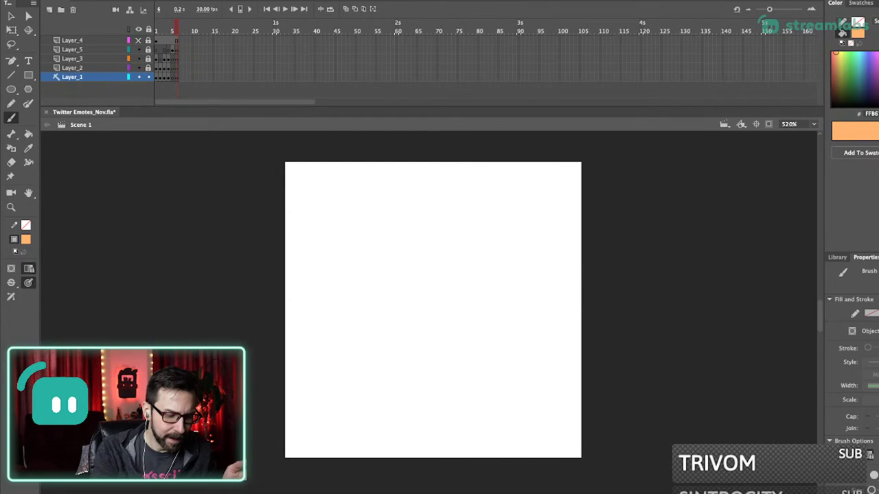
# - Set the brush's fill colour to light blue
pyautogui.click(857, 33)
pyautogui.click(872, 89)
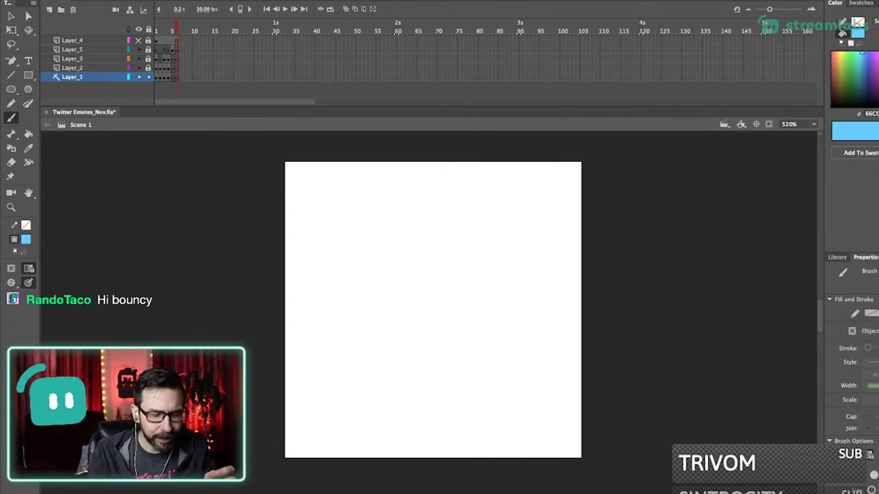
pyautogui.moveTo(350, 297)
pyautogui.mouseDown()
pyautogui.moveTo(344, 217)
pyautogui.moveTo(406, 193)
pyautogui.moveTo(457, 200)
pyautogui.mouseUp()
pyautogui.moveTo(419, 191)
pyautogui.mouseDown()
pyautogui.moveTo(469, 199)
pyautogui.moveTo(483, 265)
pyautogui.mouseUp()
pyautogui.moveTo(473, 206); pyautogui.dragTo(483, 310)
pyautogui.moveTo(350, 307)
pyautogui.mouseDown()
pyautogui.moveTo(357, 324)
pyautogui.moveTo(413, 333)
pyautogui.moveTo(486, 315)
pyautogui.mouseUp()
pyautogui.moveTo(404, 327); pyautogui.dragTo(462, 320)
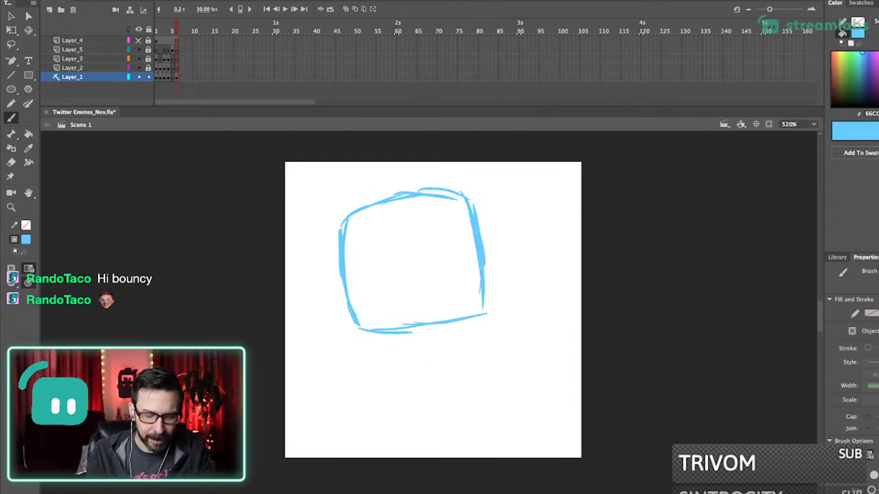
pyautogui.moveTo(374, 332); pyautogui.dragTo(438, 335)
pyautogui.moveTo(394, 335); pyautogui.dragTo(473, 323)
pyautogui.moveTo(436, 331)
pyautogui.mouseDown()
pyautogui.moveTo(487, 311)
pyautogui.moveTo(479, 314)
pyautogui.mouseUp()
pyautogui.moveTo(439, 289)
pyautogui.mouseDown()
pyautogui.moveTo(434, 316)
pyautogui.moveTo(449, 289)
pyautogui.mouseUp()
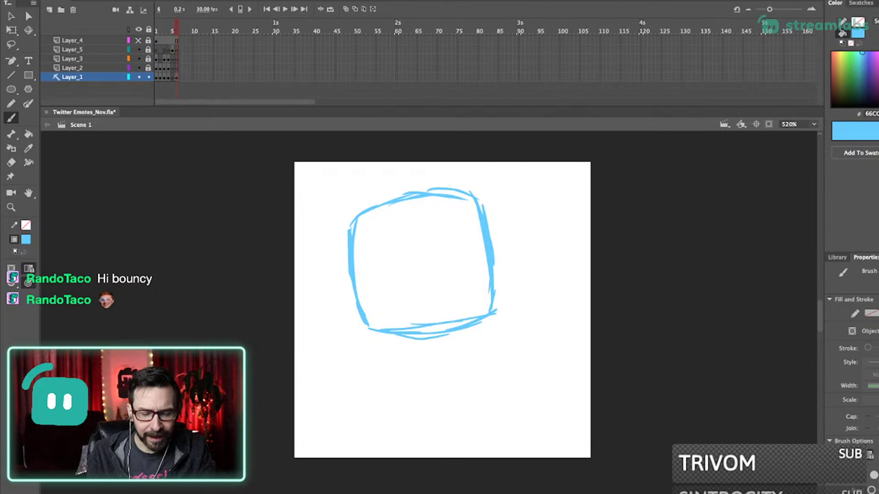
pyautogui.moveTo(480, 314); pyautogui.dragTo(417, 326)
pyautogui.hotkey('ctrl', 'z')
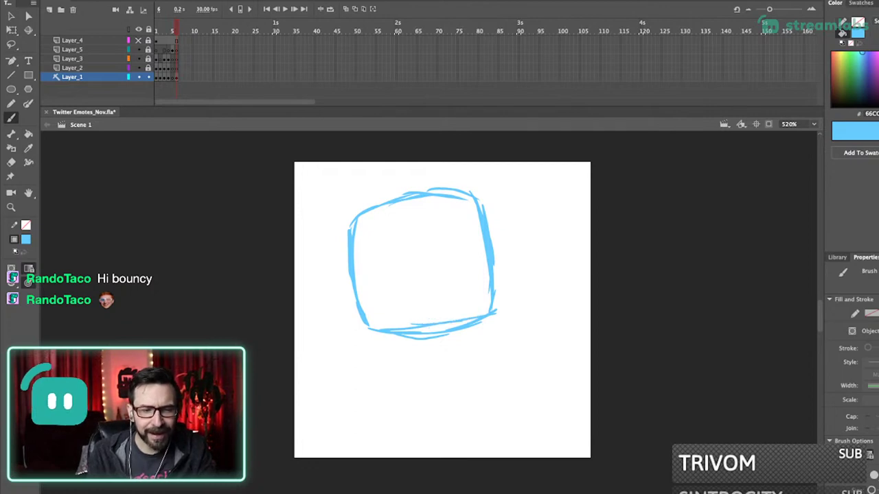
pyautogui.moveTo(387, 336); pyautogui.dragTo(421, 356)
pyautogui.hotkey('ctrl', 'z')
pyautogui.moveTo(440, 275); pyautogui.dragTo(444, 275)
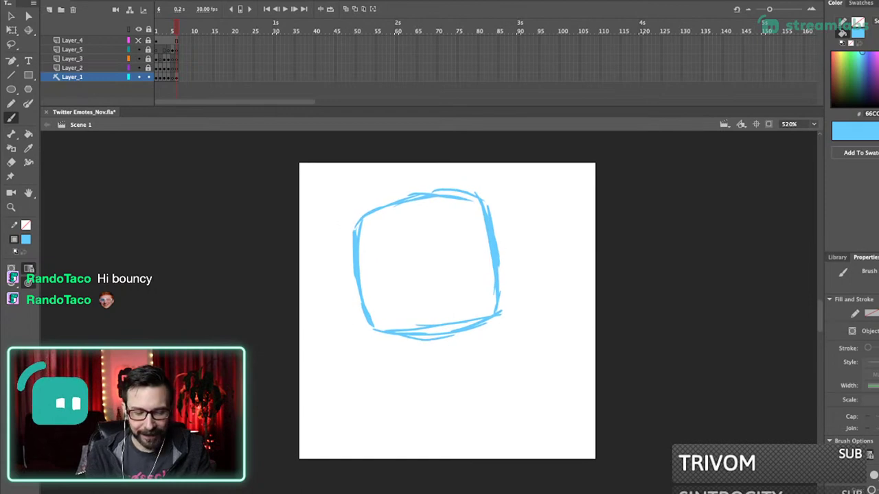
pyautogui.moveTo(325, 192); pyautogui.dragTo(527, 360)
pyautogui.press('Delete')
pyautogui.moveTo(412, 171); pyautogui.dragTo(477, 209)
pyautogui.press('Delete')
pyautogui.moveTo(440, 275); pyautogui.dragTo(408, 265)
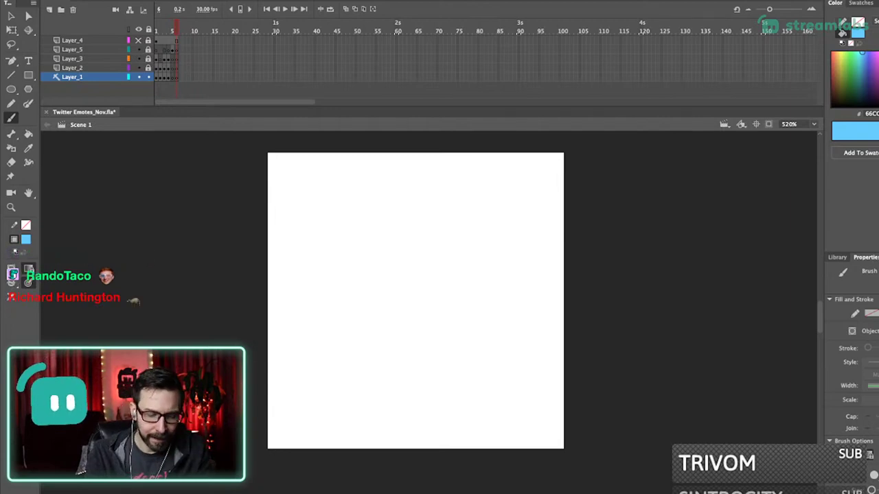
# - Sketch a tilted head outline with a flat top and a pointed chin, crossed by a vertical centre guide and an eye-line guide
pyautogui.moveTo(328, 335)
pyautogui.mouseDown()
pyautogui.moveTo(315, 251)
pyautogui.moveTo(424, 214)
pyautogui.moveTo(448, 215)
pyautogui.moveTo(473, 301)
pyautogui.moveTo(486, 311)
pyautogui.moveTo(445, 395)
pyautogui.mouseUp()
pyautogui.moveTo(445, 397)
pyautogui.mouseDown()
pyautogui.moveTo(414, 406)
pyautogui.moveTo(328, 385)
pyautogui.mouseUp()
pyautogui.hotkey('ctrl', 'z')
pyautogui.moveTo(445, 396); pyautogui.dragTo(330, 362)
pyautogui.hotkey('ctrl', 'z')
pyautogui.moveTo(441, 401); pyautogui.dragTo(342, 360)
pyautogui.hotkey('ctrl', 'z')
pyautogui.moveTo(435, 400)
pyautogui.mouseDown()
pyautogui.moveTo(340, 366)
pyautogui.moveTo(313, 296)
pyautogui.mouseUp()
pyautogui.moveTo(327, 344)
pyautogui.mouseDown()
pyautogui.moveTo(329, 247)
pyautogui.moveTo(427, 210)
pyautogui.moveTo(463, 426)
pyautogui.mouseUp()
pyautogui.hotkey('ctrl', 'z')
pyautogui.moveTo(393, 197); pyautogui.dragTo(441, 405)
pyautogui.moveTo(271, 339); pyautogui.dragTo(506, 278)
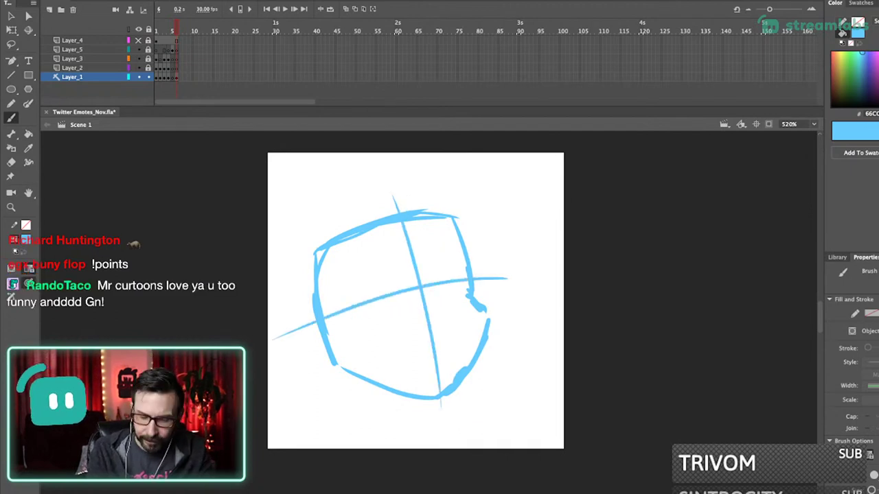
pyautogui.moveTo(398, 266); pyautogui.dragTo(398, 275)
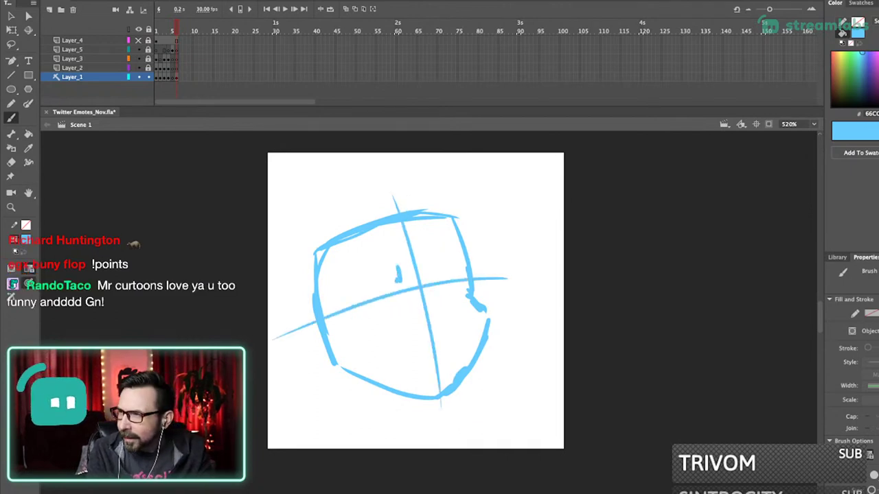
pyautogui.hotkey('ctrl', 'z')
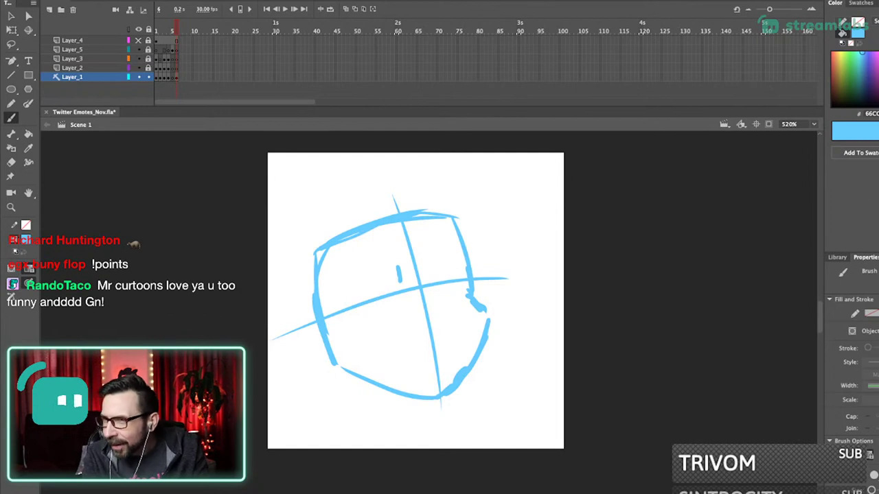
pyautogui.scroll(-1, 415, 295)
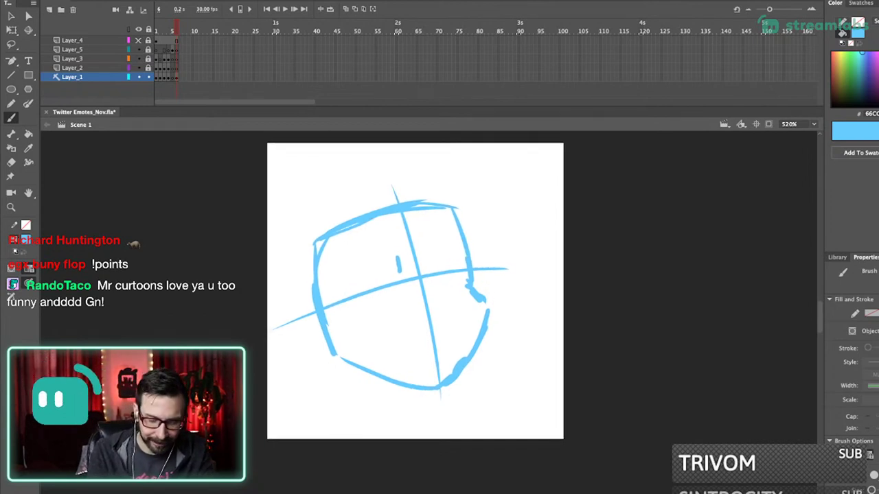
pyautogui.press('super+z')
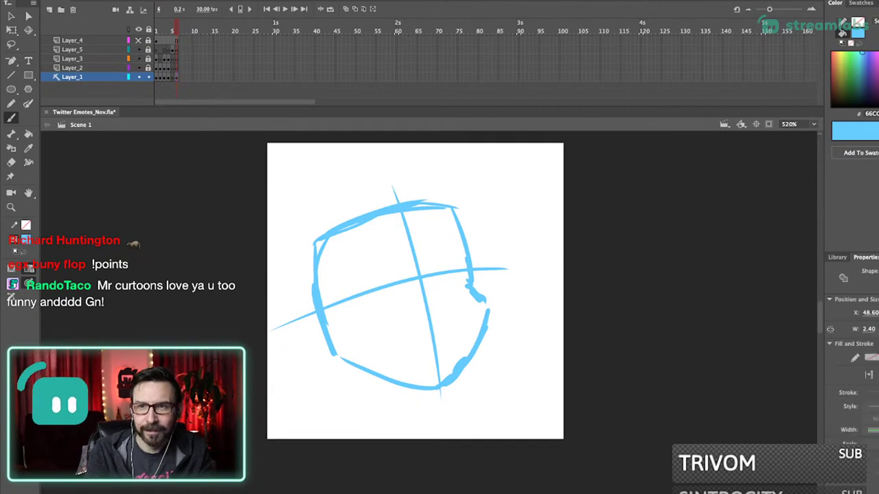
# - Sketch two thick, angry slanted eyebrows above the eye line, one on each side of the centre guide
pyautogui.scroll(-1, 415, 289)
pyautogui.hscroll(1, 416, 287)
pyautogui.moveTo(401, 258)
pyautogui.mouseDown()
pyautogui.moveTo(402, 267)
pyautogui.moveTo(355, 249)
pyautogui.moveTo(326, 288)
pyautogui.moveTo(363, 270)
pyautogui.moveTo(404, 272)
pyautogui.mouseUp()
pyautogui.moveTo(422, 271)
pyautogui.mouseDown()
pyautogui.moveTo(450, 233)
pyautogui.moveTo(480, 251)
pyautogui.mouseUp()
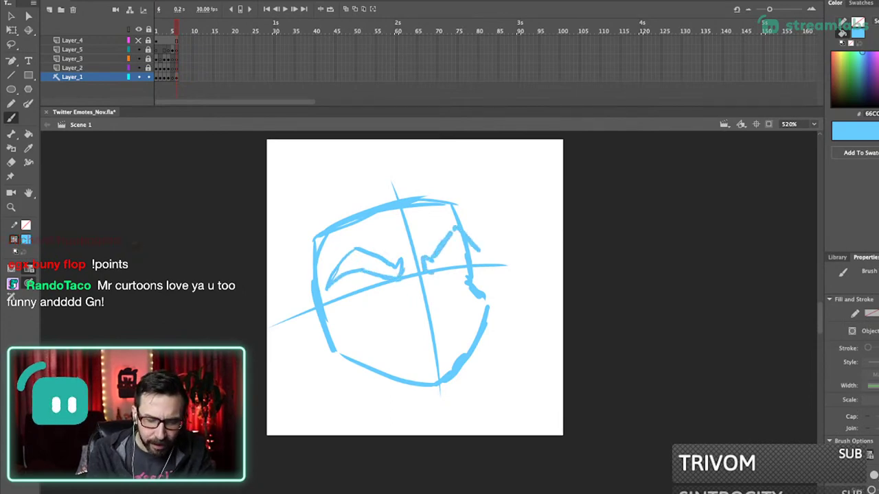
pyautogui.moveTo(431, 270); pyautogui.dragTo(461, 248)
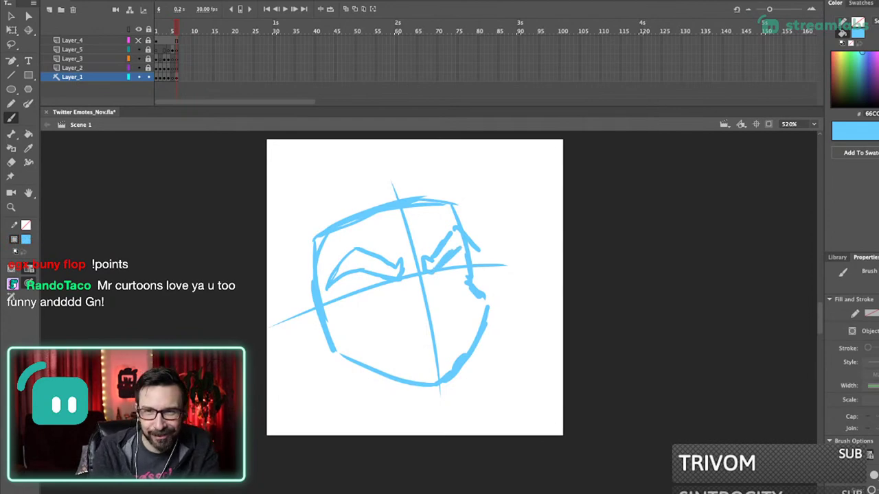
pyautogui.press('e')
pyautogui.press('b')
pyautogui.moveTo(447, 260); pyautogui.dragTo(470, 260)
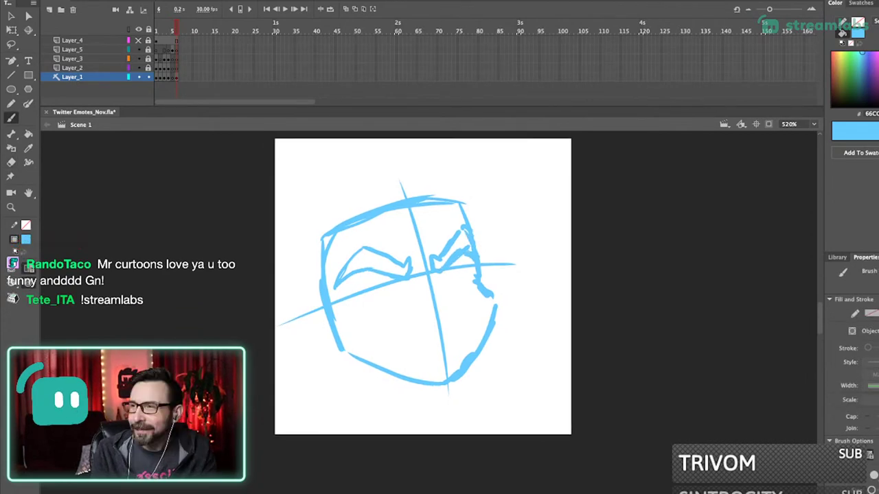
# - Add the pupils under both eyebrows, mark a small nose on the centre guide, and close the cheek outline on the far side
pyautogui.hscroll(-1, 422, 286)
pyautogui.moveTo(383, 284)
pyautogui.mouseDown()
pyautogui.moveTo(393, 289)
pyautogui.moveTo(394, 279)
pyautogui.moveTo(400, 288)
pyautogui.mouseUp()
pyautogui.hotkey('ctrl', 'z')
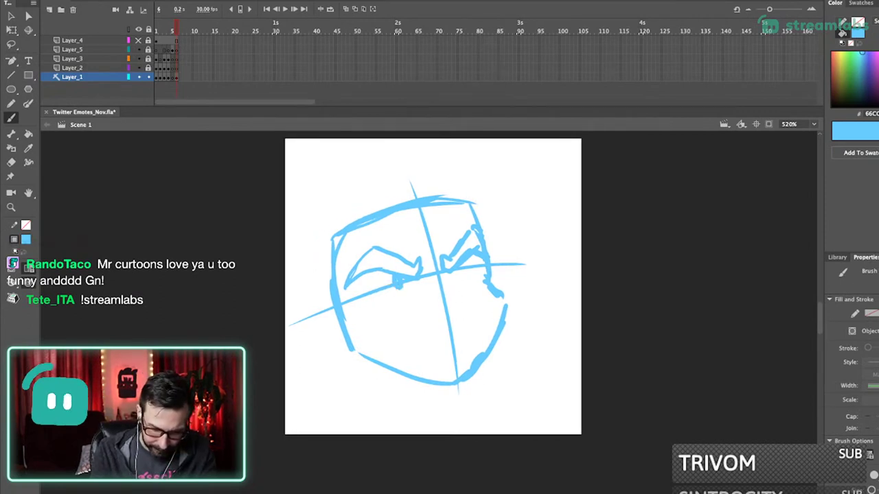
pyautogui.scroll(-1, 434, 283)
pyautogui.moveTo(470, 246)
pyautogui.mouseDown()
pyautogui.moveTo(450, 295)
pyautogui.moveTo(459, 290)
pyautogui.mouseUp()
pyautogui.scroll(-1, 437, 278)
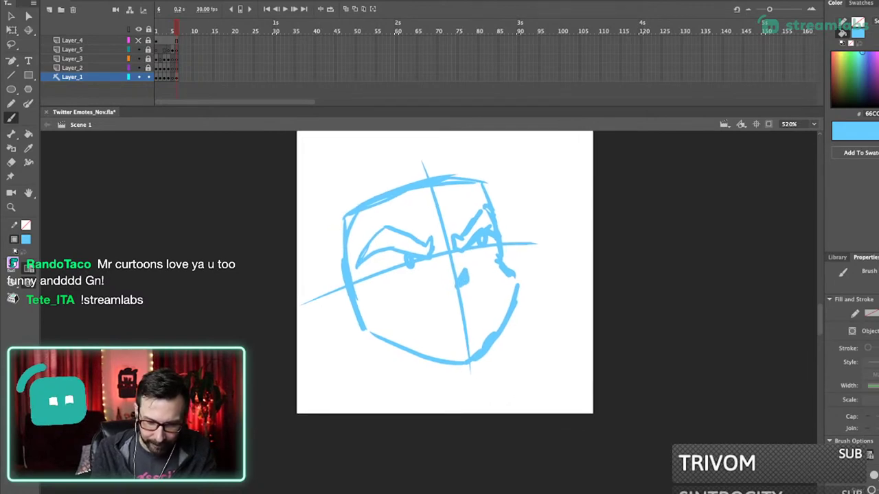
pyautogui.moveTo(501, 246); pyautogui.dragTo(506, 267)
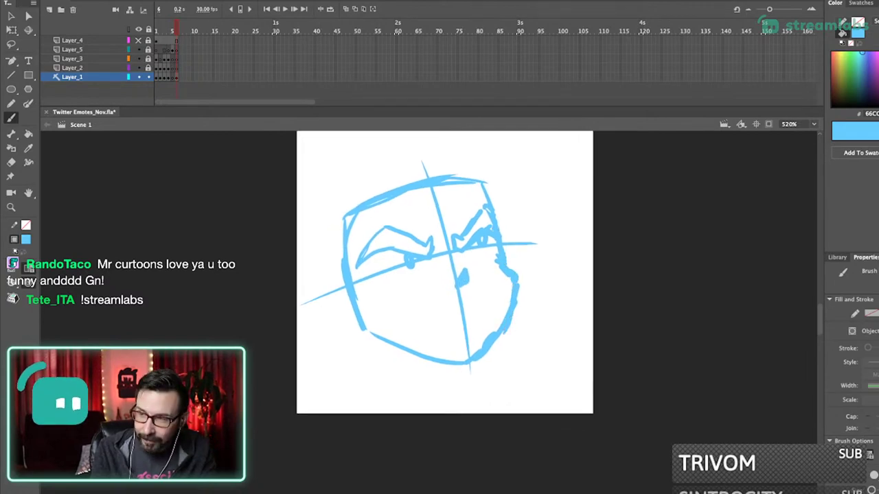
# - Sketch a wide open shouting mouth with an upper row of teeth, shade its inner corner, and clean up the jaw edge beside it
pyautogui.moveTo(474, 299)
pyautogui.mouseDown()
pyautogui.moveTo(391, 304)
pyautogui.moveTo(393, 330)
pyautogui.moveTo(406, 342)
pyautogui.moveTo(483, 332)
pyautogui.mouseUp()
pyautogui.moveTo(445, 274); pyautogui.dragTo(443, 287)
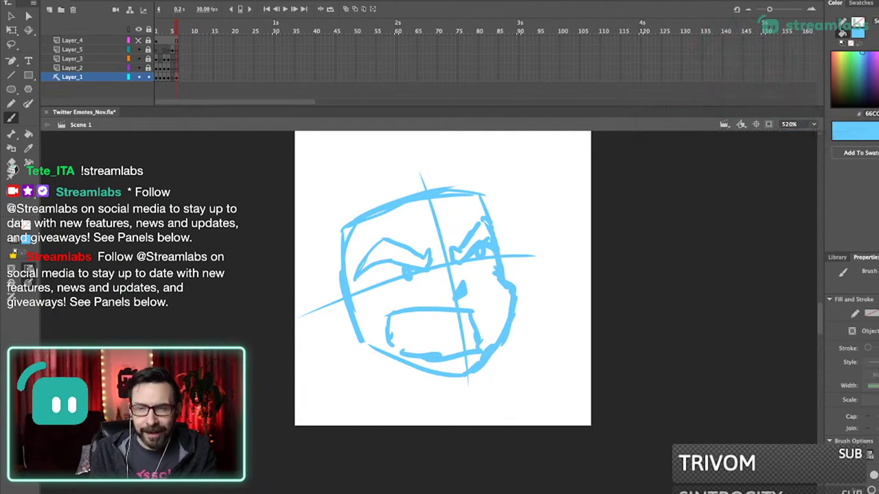
pyautogui.moveTo(443, 282); pyautogui.dragTo(457, 270)
pyautogui.moveTo(407, 314)
pyautogui.mouseDown()
pyautogui.moveTo(480, 318)
pyautogui.moveTo(463, 344)
pyautogui.moveTo(403, 335)
pyautogui.moveTo(464, 341)
pyautogui.moveTo(474, 329)
pyautogui.moveTo(487, 332)
pyautogui.mouseUp()
pyautogui.moveTo(457, 275); pyautogui.dragTo(447, 300)
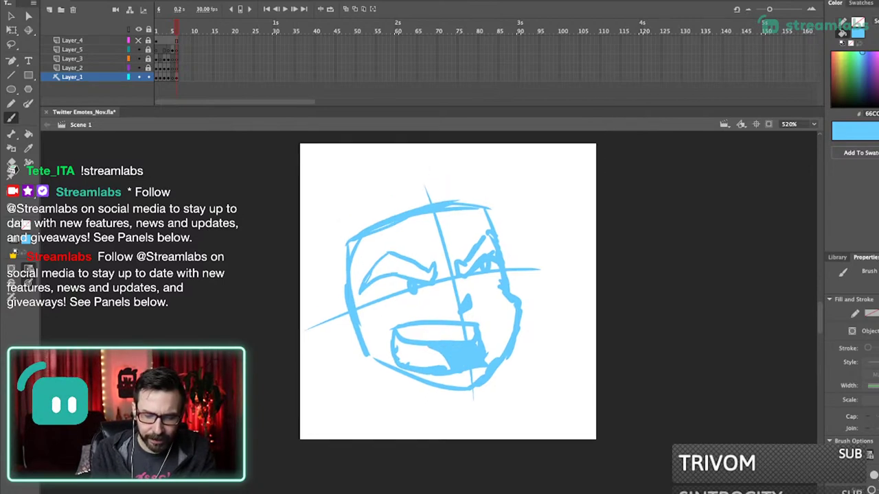
pyautogui.press('e')
pyautogui.moveTo(497, 358); pyautogui.dragTo(484, 376)
pyautogui.press('b')
# - Scale the whole face sketch down slightly, keeping it against the canvas's left side, and return to the Brush tool
pyautogui.moveTo(447, 300)
pyautogui.mouseDown()
pyautogui.moveTo(460, 266)
pyautogui.moveTo(424, 289)
pyautogui.mouseUp()
pyautogui.press('super+a')
pyautogui.press('q')
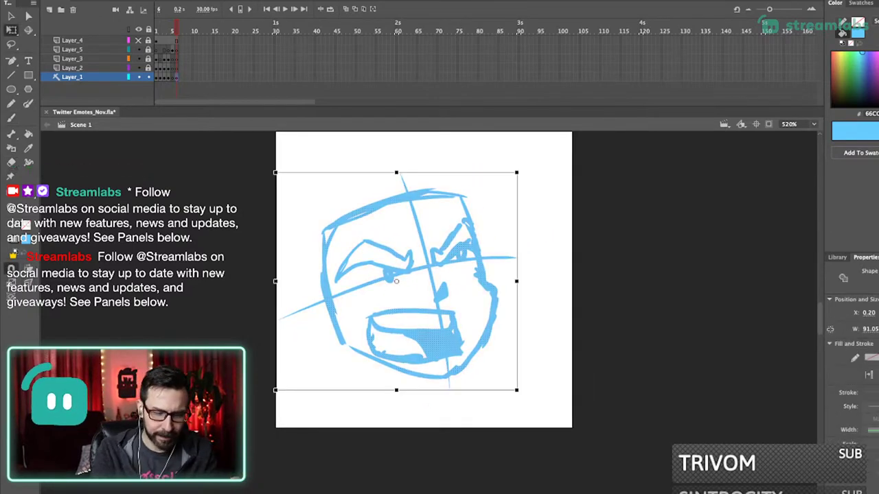
pyautogui.moveTo(516, 172); pyautogui.dragTo(503, 185)
pyautogui.moveTo(419, 275)
pyautogui.mouseDown()
pyautogui.moveTo(397, 257)
pyautogui.moveTo(399, 293)
pyautogui.mouseUp()
pyautogui.press('Escape')
pyautogui.press('b')
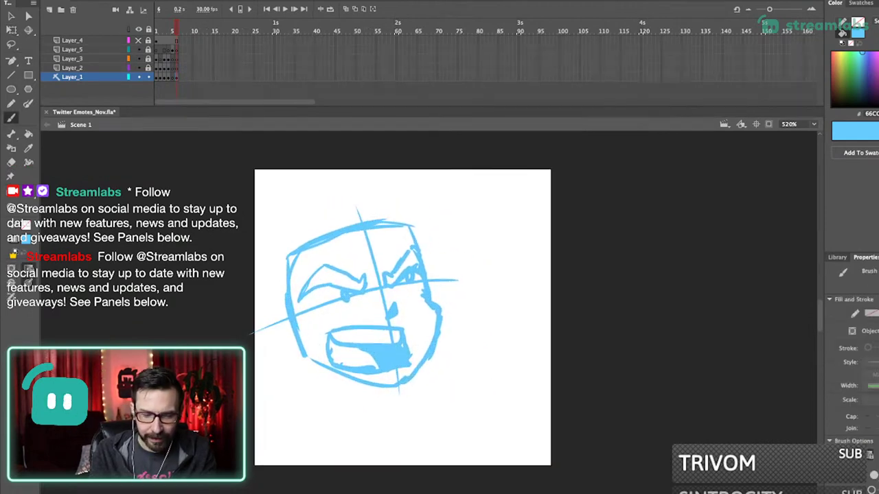
# - Sketch a clenched fist raised beside the head, with folded fingers, knuckles and thumb drawn inside its outline
pyautogui.moveTo(473, 241)
pyautogui.mouseDown()
pyautogui.moveTo(494, 203)
pyautogui.moveTo(520, 203)
pyautogui.moveTo(531, 208)
pyautogui.moveTo(535, 252)
pyautogui.moveTo(515, 264)
pyautogui.moveTo(484, 238)
pyautogui.moveTo(507, 278)
pyautogui.moveTo(540, 262)
pyautogui.moveTo(546, 240)
pyautogui.moveTo(508, 231)
pyautogui.moveTo(526, 256)
pyautogui.mouseUp()
pyautogui.moveTo(516, 208)
pyautogui.mouseDown()
pyautogui.moveTo(493, 243)
pyautogui.moveTo(474, 238)
pyautogui.mouseUp()
pyautogui.press('e')
pyautogui.press('b')
pyautogui.moveTo(487, 204); pyautogui.dragTo(460, 219)
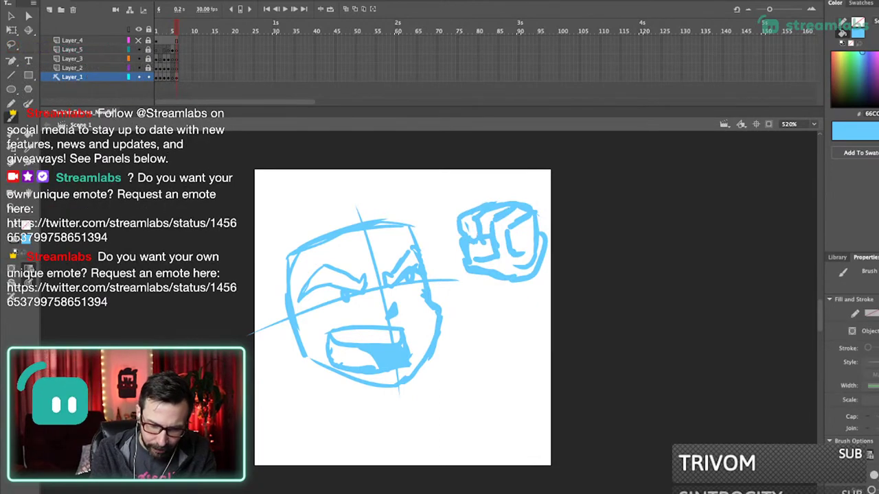
pyautogui.moveTo(482, 277); pyautogui.dragTo(513, 287)
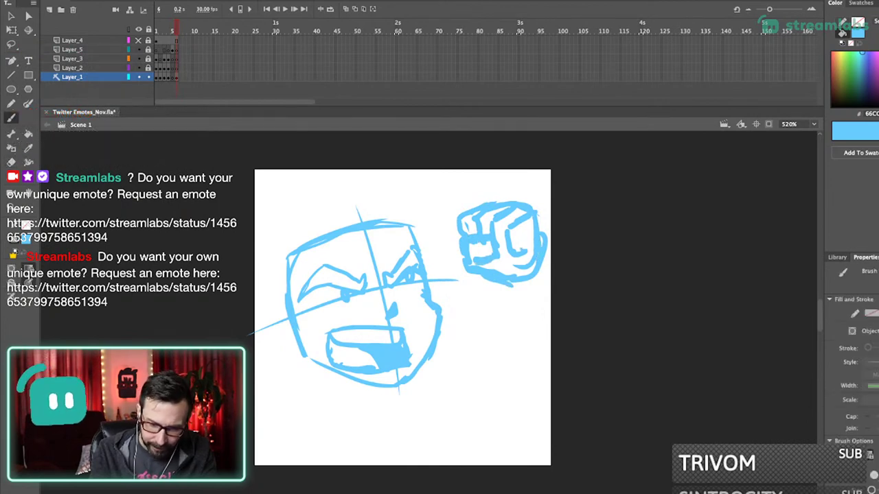
pyautogui.moveTo(526, 235); pyautogui.dragTo(529, 252)
pyautogui.moveTo(540, 215)
pyautogui.mouseDown()
pyautogui.moveTo(536, 270)
pyautogui.moveTo(506, 287)
pyautogui.mouseUp()
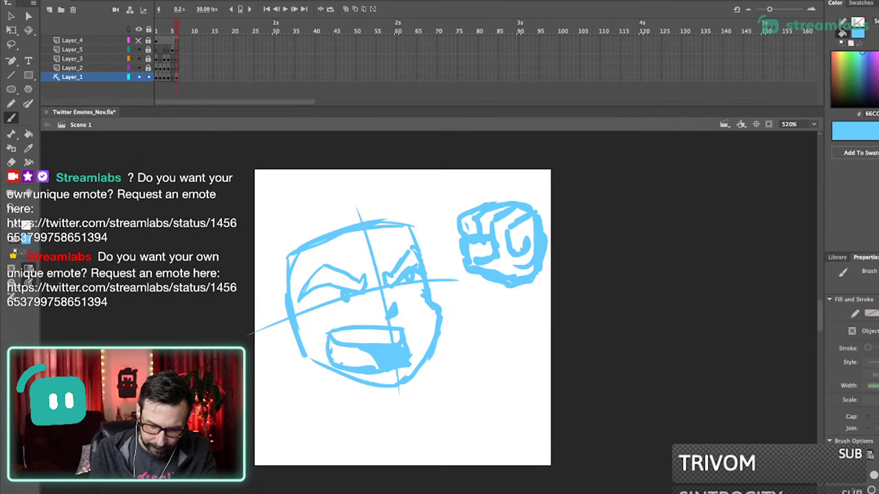
# - Draw the wrist beneath the fist and close it with a wide, rounded glove cuff
pyautogui.moveTo(489, 283); pyautogui.dragTo(505, 347)
pyautogui.moveTo(482, 308)
pyautogui.mouseDown()
pyautogui.moveTo(476, 328)
pyautogui.moveTo(513, 350)
pyautogui.moveTo(543, 329)
pyautogui.mouseUp()
pyautogui.moveTo(539, 277); pyautogui.dragTo(547, 328)
# - Sketch a small pointed shirt collar under the chin
pyautogui.moveTo(440, 330); pyautogui.dragTo(474, 312)
pyautogui.moveTo(356, 352)
pyautogui.mouseDown()
pyautogui.moveTo(356, 365)
pyautogui.moveTo(382, 386)
pyautogui.mouseUp()
pyautogui.moveTo(401, 373); pyautogui.dragTo(389, 383)
pyautogui.moveTo(358, 352); pyautogui.dragTo(397, 371)
pyautogui.moveTo(359, 351); pyautogui.dragTo(390, 365)
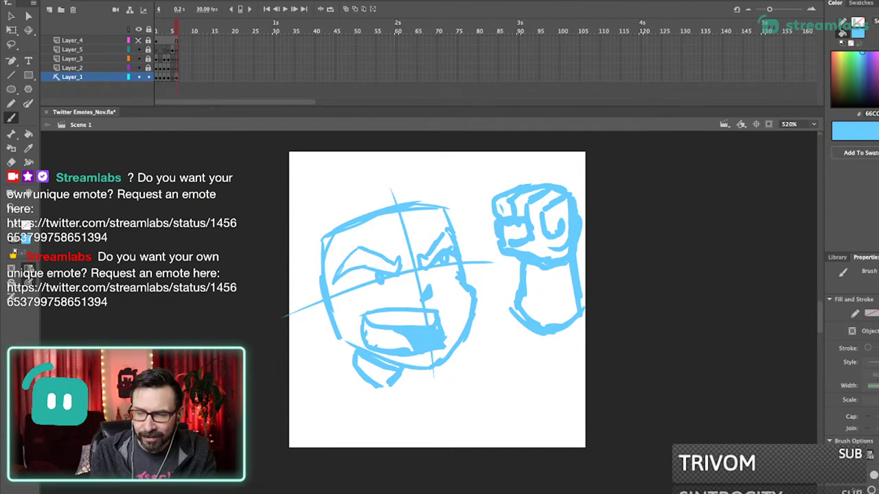
pyautogui.moveTo(412, 309); pyautogui.dragTo(413, 306)
# - Block in both shoulders with their sleeve edges and the torso lines running off the canvas's lower edge
pyautogui.moveTo(406, 371); pyautogui.dragTo(431, 407)
pyautogui.moveTo(462, 341)
pyautogui.mouseDown()
pyautogui.moveTo(483, 362)
pyautogui.moveTo(492, 402)
pyautogui.mouseUp()
pyautogui.moveTo(422, 394)
pyautogui.mouseDown()
pyautogui.moveTo(441, 426)
pyautogui.moveTo(495, 401)
pyautogui.mouseUp()
pyautogui.moveTo(434, 419); pyautogui.dragTo(423, 452)
pyautogui.moveTo(468, 425); pyautogui.dragTo(454, 457)
pyautogui.moveTo(356, 358)
pyautogui.mouseDown()
pyautogui.moveTo(297, 372)
pyautogui.moveTo(315, 401)
pyautogui.mouseUp()
pyautogui.moveTo(307, 388); pyautogui.dragTo(289, 465)
# - Draw the bent raised arm from the glove cuff down to the elbow and back to the shoulder, redoing the upper-arm line
pyautogui.moveTo(520, 319); pyautogui.dragTo(523, 345)
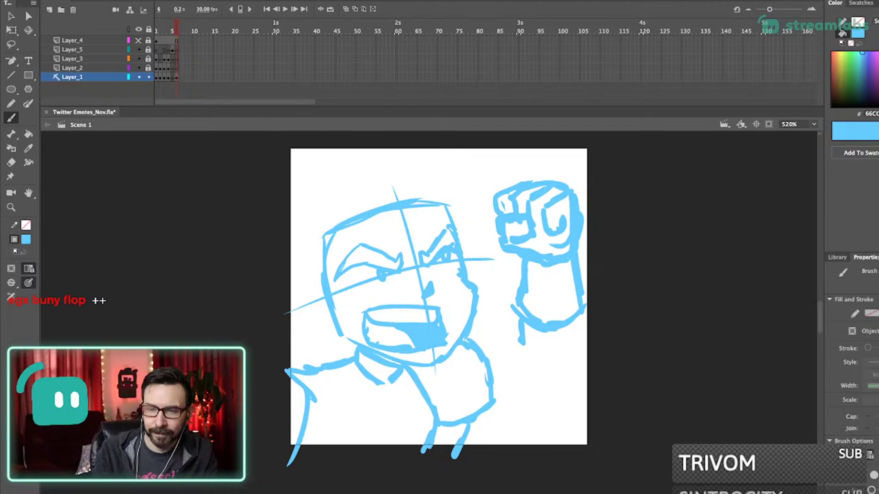
pyautogui.moveTo(440, 302); pyautogui.dragTo(445, 284)
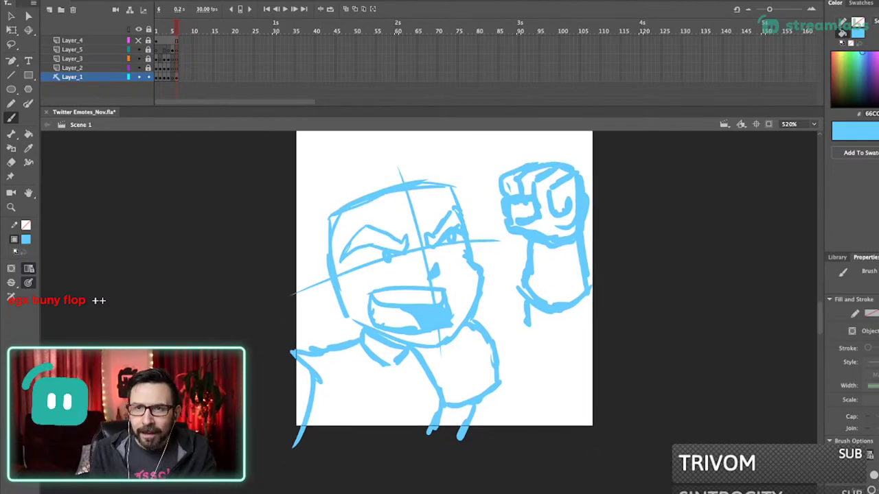
pyautogui.hscroll(-1, 446, 290)
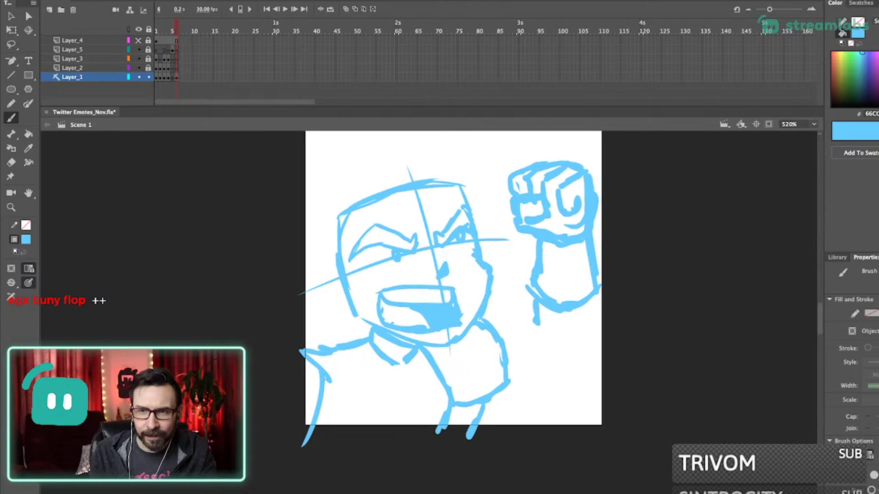
pyautogui.hscroll(-1, 454, 292)
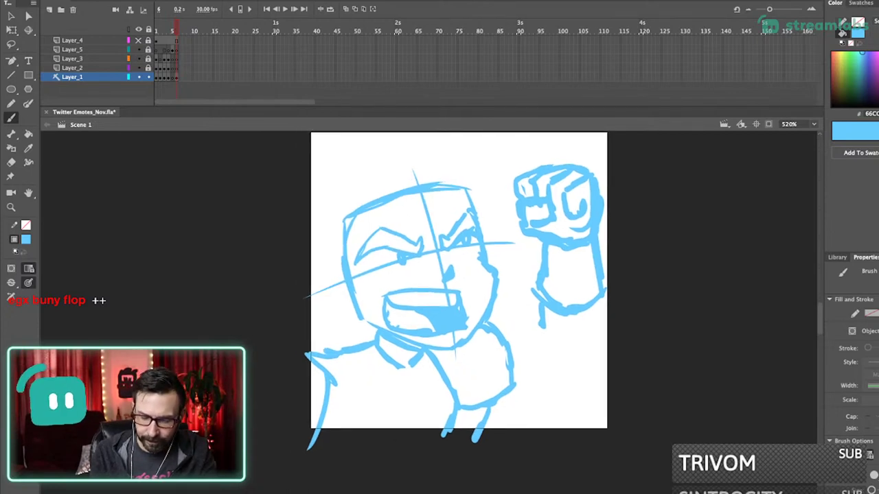
pyautogui.moveTo(543, 331); pyautogui.dragTo(542, 337)
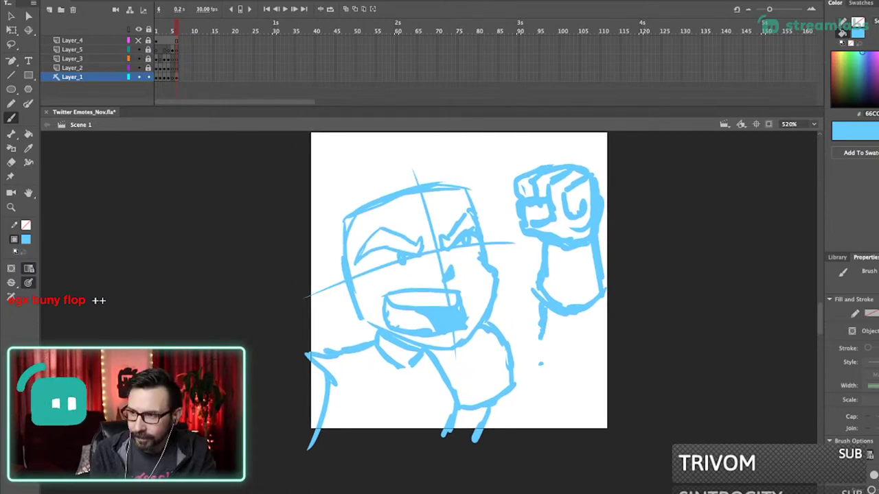
pyautogui.scroll(-1, 460, 281)
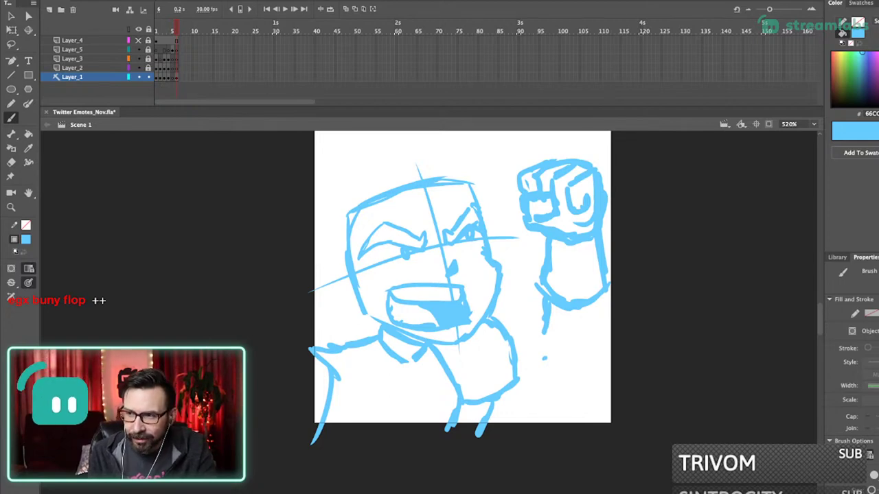
pyautogui.moveTo(505, 331)
pyautogui.mouseDown()
pyautogui.moveTo(519, 327)
pyautogui.moveTo(537, 355)
pyautogui.moveTo(557, 337)
pyautogui.mouseUp()
pyautogui.press('super+z')
pyautogui.press('super+z')
pyautogui.moveTo(506, 329)
pyautogui.mouseDown()
pyautogui.moveTo(551, 335)
pyautogui.moveTo(581, 351)
pyautogui.mouseUp()
pyautogui.moveTo(603, 297)
pyautogui.mouseDown()
pyautogui.moveTo(598, 388)
pyautogui.moveTo(528, 428)
pyautogui.mouseUp()
pyautogui.moveTo(502, 324); pyautogui.dragTo(524, 338)
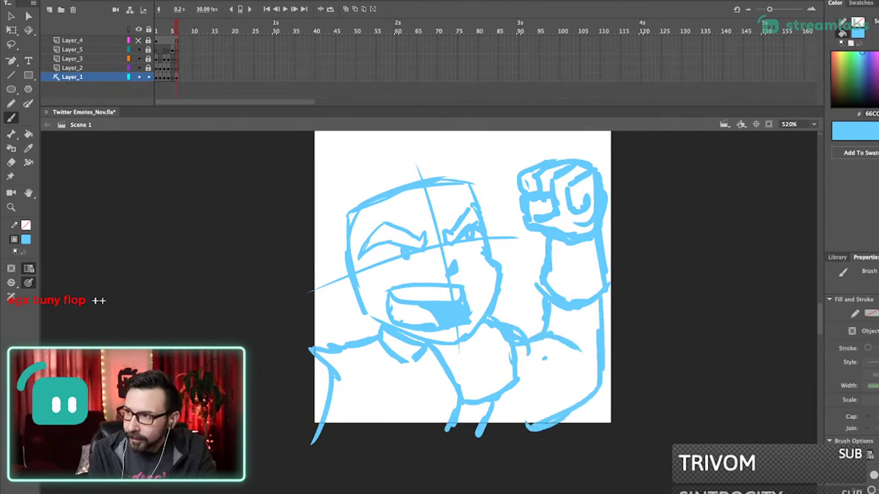
# - Add the sleeve's curved opening and small curled folds where the raised arm meets the shoulder
pyautogui.moveTo(495, 311)
pyautogui.mouseDown()
pyautogui.moveTo(521, 328)
pyautogui.moveTo(503, 394)
pyautogui.mouseUp()
pyautogui.moveTo(510, 342); pyautogui.dragTo(499, 360)
pyautogui.press('e')
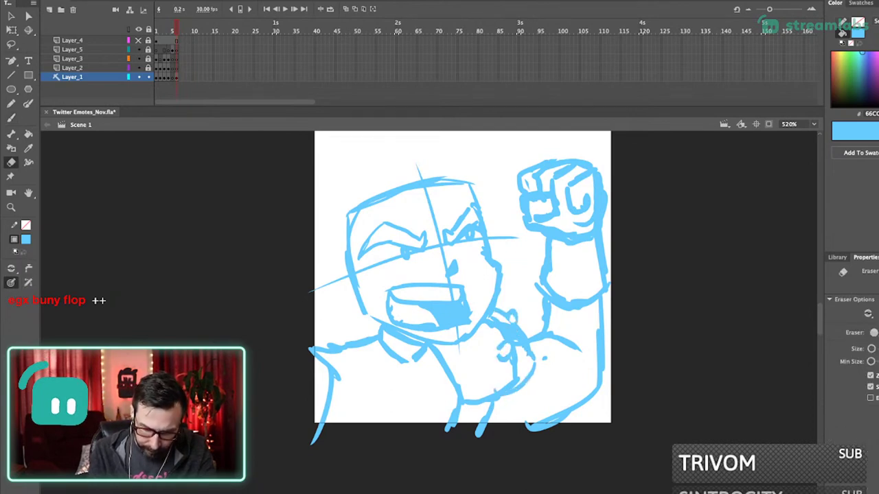
pyautogui.press('b')
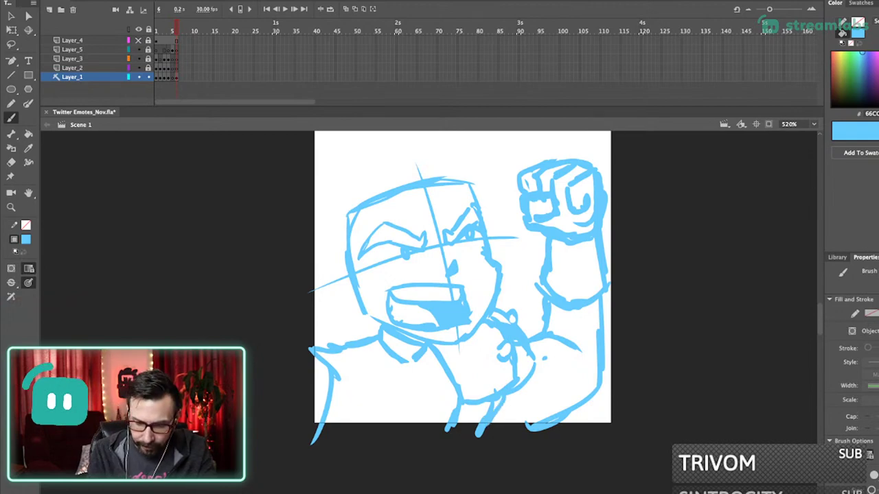
# - Detail the glove with a round stud on the cuff, a small side stud and two curved bands across the wrist
pyautogui.moveTo(541, 263); pyautogui.dragTo(542, 280)
pyautogui.moveTo(564, 277); pyautogui.dragTo(566, 283)
pyautogui.moveTo(608, 269); pyautogui.dragTo(609, 280)
pyautogui.moveTo(552, 259); pyautogui.dragTo(597, 262)
pyautogui.moveTo(537, 247); pyautogui.dragTo(596, 252)
pyautogui.moveTo(494, 288); pyautogui.dragTo(546, 318)
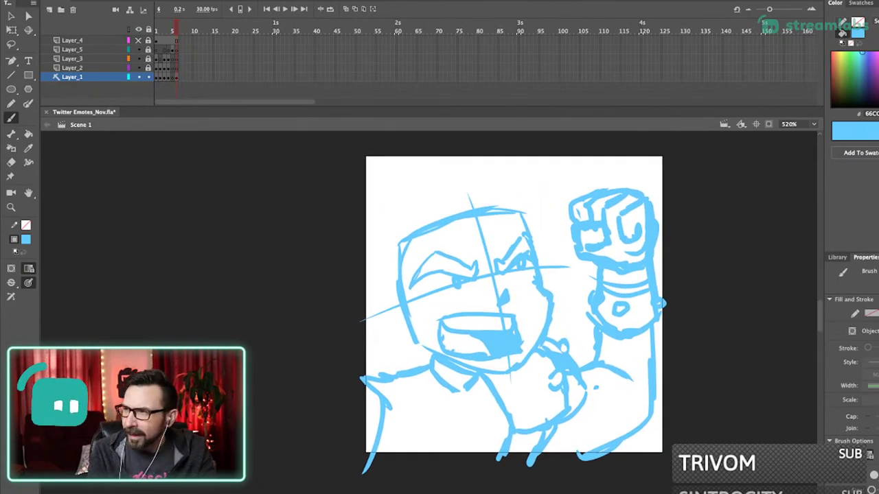
# - Sketch long hair locks framing both sides of the face, redrawing the strokes that do not fit
pyautogui.moveTo(416, 284); pyautogui.dragTo(415, 326)
pyautogui.moveTo(412, 333); pyautogui.dragTo(400, 371)
pyautogui.moveTo(399, 371)
pyautogui.mouseDown()
pyautogui.moveTo(395, 290)
pyautogui.moveTo(395, 343)
pyautogui.mouseUp()
pyautogui.hotkey('ctrl', 'z')
pyautogui.hotkey('ctrl', 'z')
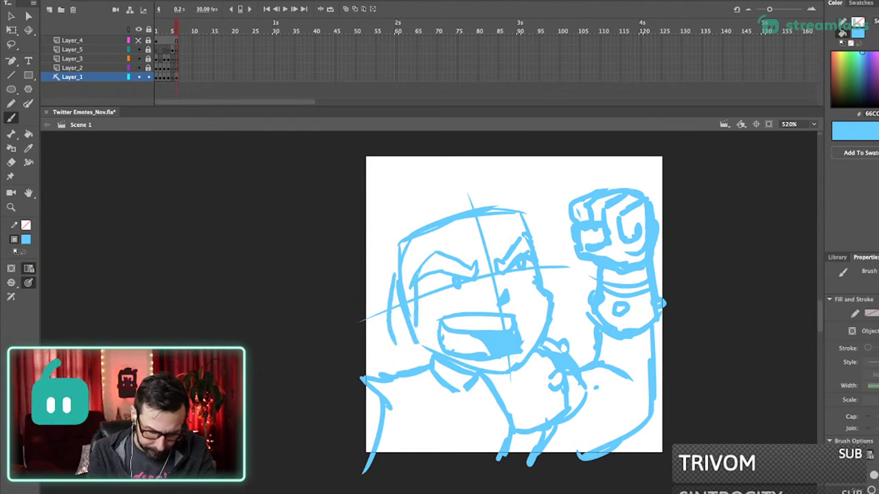
pyautogui.moveTo(393, 323); pyautogui.dragTo(412, 369)
pyautogui.moveTo(557, 302); pyautogui.dragTo(562, 350)
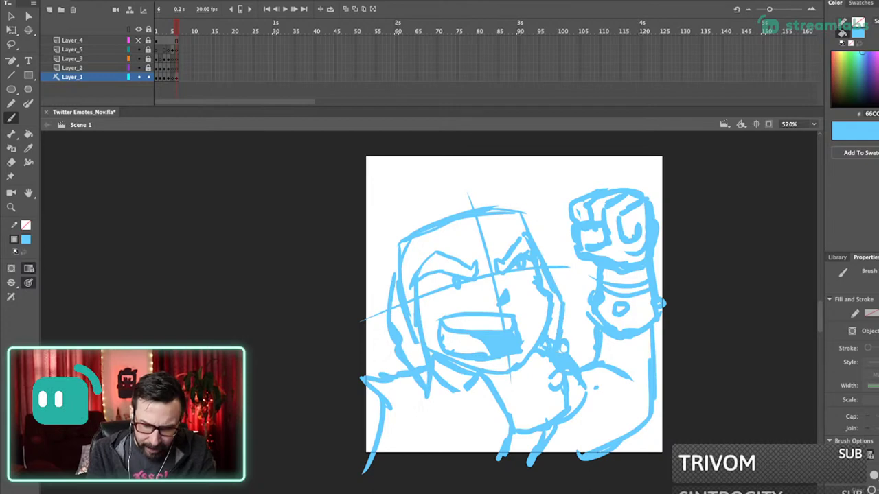
pyautogui.hotkey('ctrl', 'z')
pyautogui.moveTo(541, 230)
pyautogui.mouseDown()
pyautogui.moveTo(576, 311)
pyautogui.moveTo(552, 326)
pyautogui.mouseUp()
# - Draw spiky hair on top of the head, with tufts sweeping backward past the canvas edge and one short spike in front
pyautogui.moveTo(495, 199)
pyautogui.mouseDown()
pyautogui.moveTo(496, 241)
pyautogui.moveTo(412, 215)
pyautogui.moveTo(432, 260)
pyautogui.mouseUp()
pyautogui.moveTo(511, 244)
pyautogui.mouseDown()
pyautogui.moveTo(429, 168)
pyautogui.moveTo(446, 206)
pyautogui.mouseUp()
pyautogui.moveTo(534, 260); pyautogui.dragTo(549, 287)
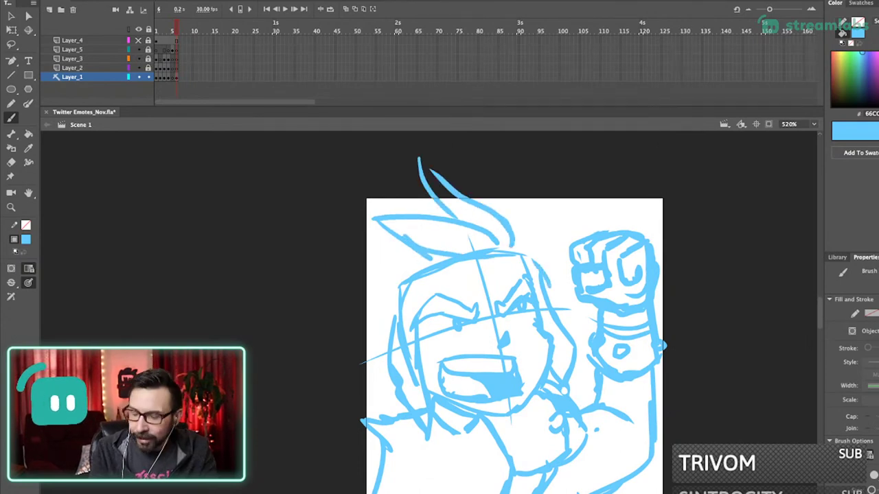
pyautogui.moveTo(454, 259)
pyautogui.mouseDown()
pyautogui.moveTo(350, 266)
pyautogui.moveTo(487, 259)
pyautogui.moveTo(535, 230)
pyautogui.moveTo(530, 267)
pyautogui.mouseUp()
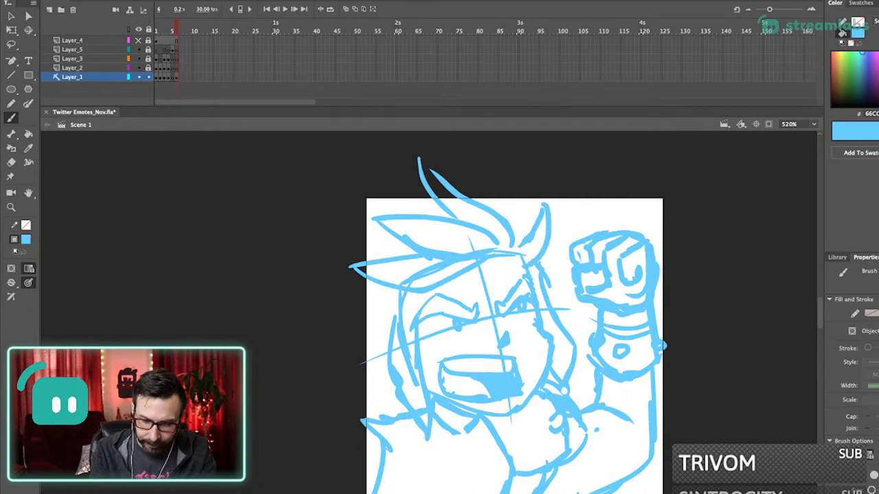
pyautogui.moveTo(402, 240)
pyautogui.mouseDown()
pyautogui.moveTo(364, 243)
pyautogui.moveTo(373, 260)
pyautogui.moveTo(357, 293)
pyautogui.mouseUp()
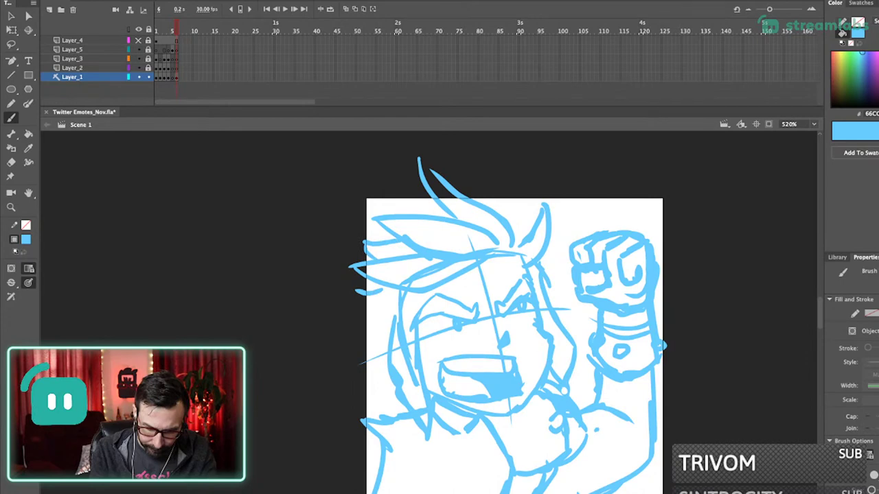
pyautogui.hscroll(3, 481, 323)
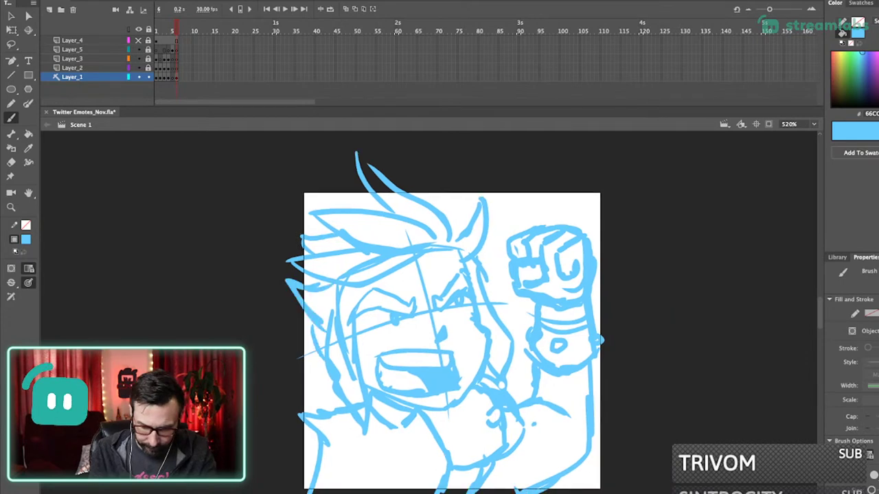
# - Lasso the raised arm with its fist and nudge it upward and slightly left
pyautogui.scroll(-2, 439, 323)
pyautogui.press('l')
pyautogui.moveTo(534, 351)
pyautogui.mouseDown()
pyautogui.moveTo(533, 368)
pyautogui.moveTo(440, 419)
pyautogui.mouseUp()
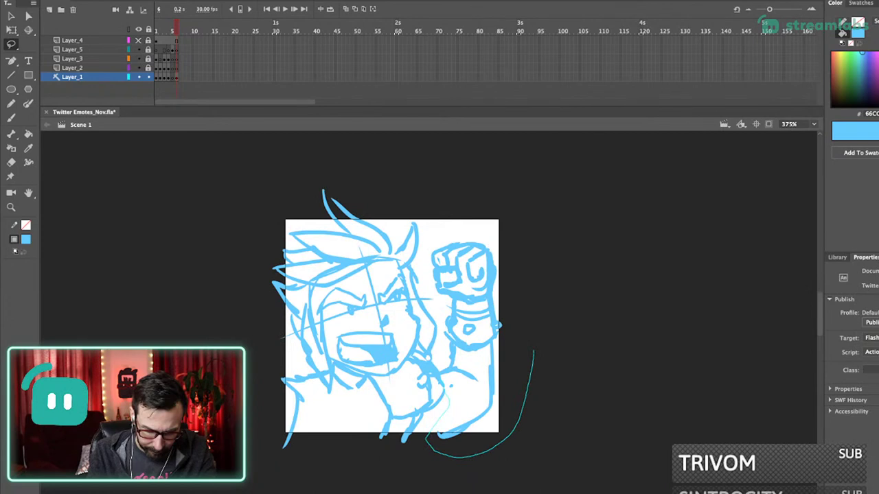
pyautogui.moveTo(449, 393); pyautogui.dragTo(529, 330)
pyautogui.hotkey('shift', 'Up')
pyautogui.hotkey('shift', 'Up')
pyautogui.hotkey('shift', 'Up')
pyautogui.hotkey('shift', 'Up')
pyautogui.hotkey('shift', 'Up')
pyautogui.press('Left')
pyautogui.press('Left')
pyautogui.press('Left')
# - Select the entire sketch and nudge it down and slightly left on the canvas
pyautogui.press('super+a')
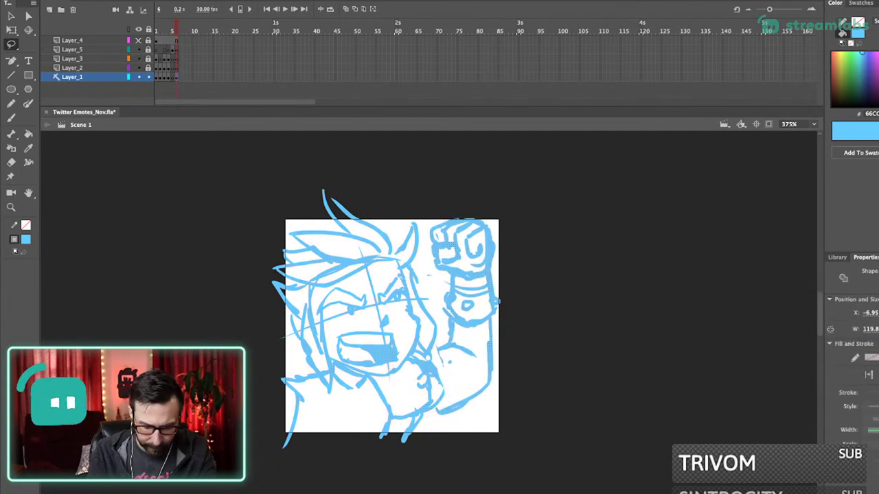
pyautogui.hotkey('shift', 'Down')
pyautogui.hotkey('shift', 'Down')
pyautogui.press('Left')
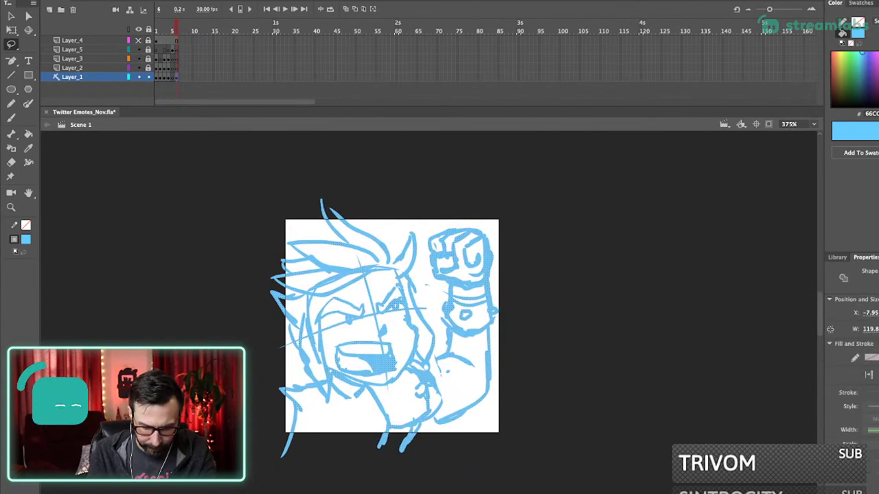
# - Extend the raised arm's lower line past the canvas edge, then add two strap lines on the near shoulder and another torso line
pyautogui.press('b')
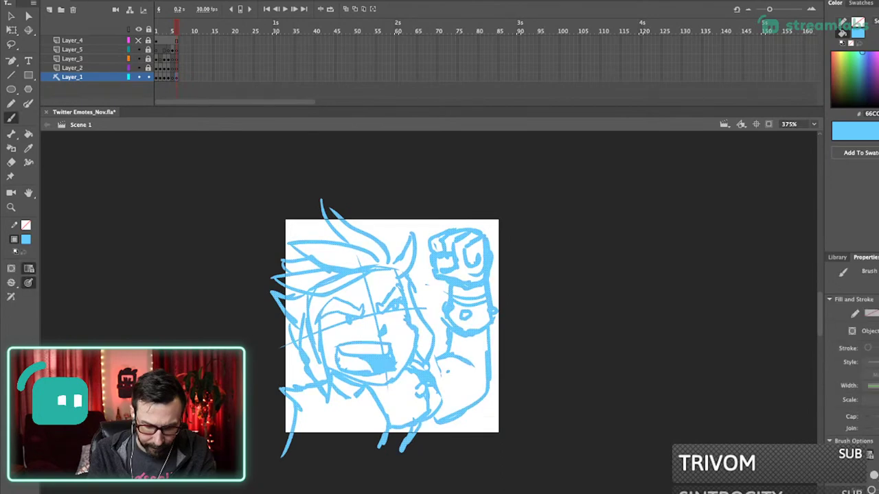
pyautogui.moveTo(444, 424); pyautogui.dragTo(414, 448)
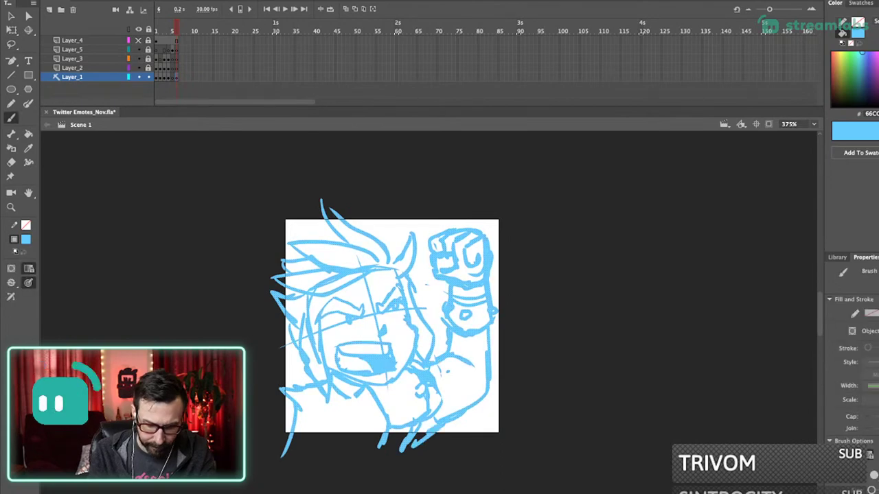
pyautogui.moveTo(329, 391); pyautogui.dragTo(352, 382)
pyautogui.moveTo(326, 381); pyautogui.dragTo(349, 455)
pyautogui.moveTo(337, 380); pyautogui.dragTo(358, 452)
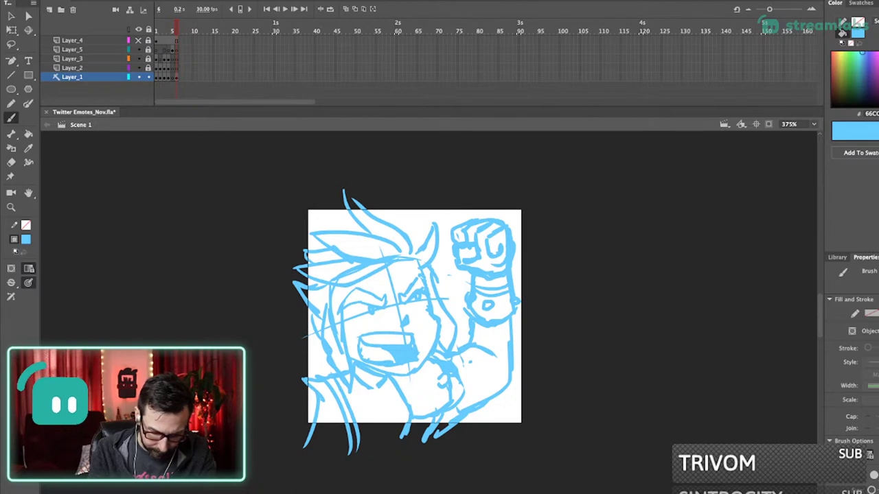
pyautogui.moveTo(416, 421); pyautogui.dragTo(411, 453)
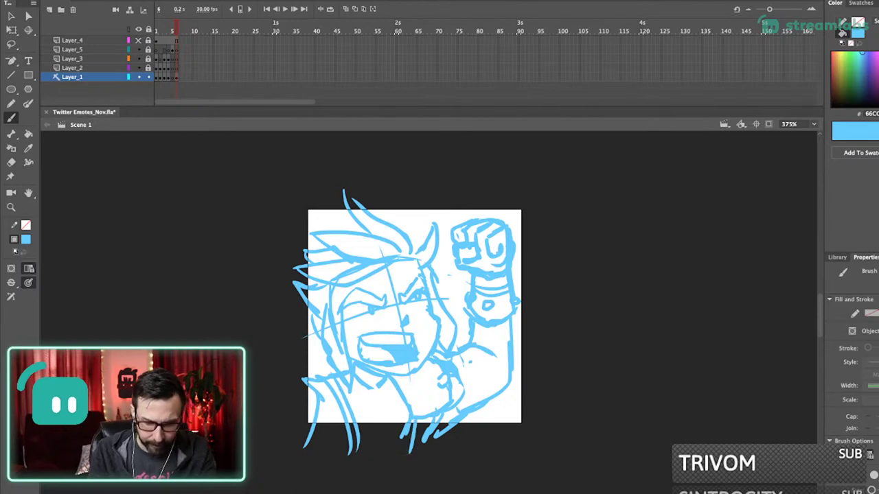
# - Lasso the fist, rotate it slightly counter-clockwise so it leans toward the head, and save the document
pyautogui.press('super+1')
pyautogui.scroll(5, 450, 341)
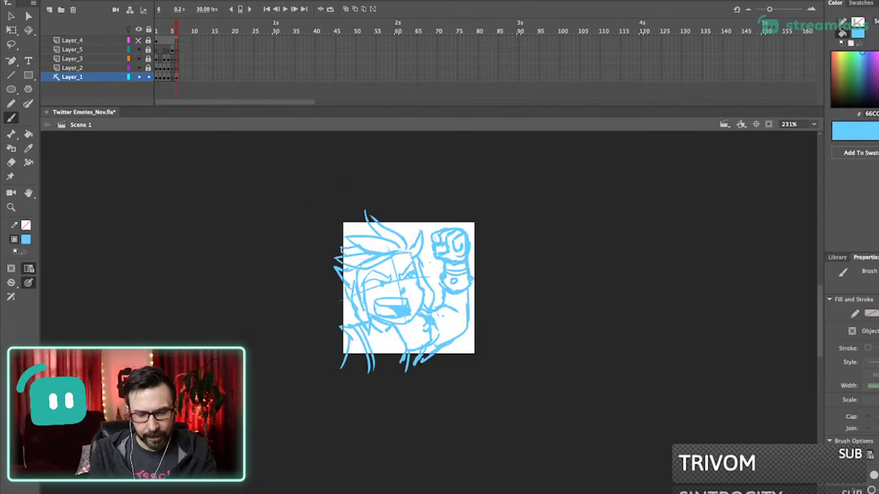
pyautogui.moveTo(434, 213); pyautogui.dragTo(465, 364)
pyautogui.press('l')
pyautogui.moveTo(387, 275)
pyautogui.mouseDown()
pyautogui.moveTo(479, 295)
pyautogui.moveTo(387, 275)
pyautogui.moveTo(459, 295)
pyautogui.mouseUp()
pyautogui.press('q')
pyautogui.moveTo(480, 229); pyautogui.dragTo(438, 238)
pyautogui.moveTo(432, 275); pyautogui.dragTo(430, 273)
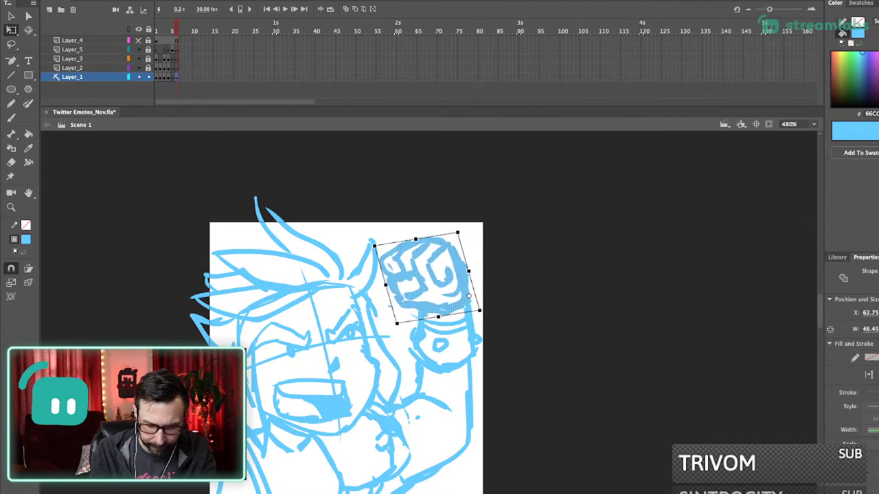
pyautogui.scroll(-2, 557, 210)
pyautogui.press('Escape')
pyautogui.press('super+2')
pyautogui.press('super+3')
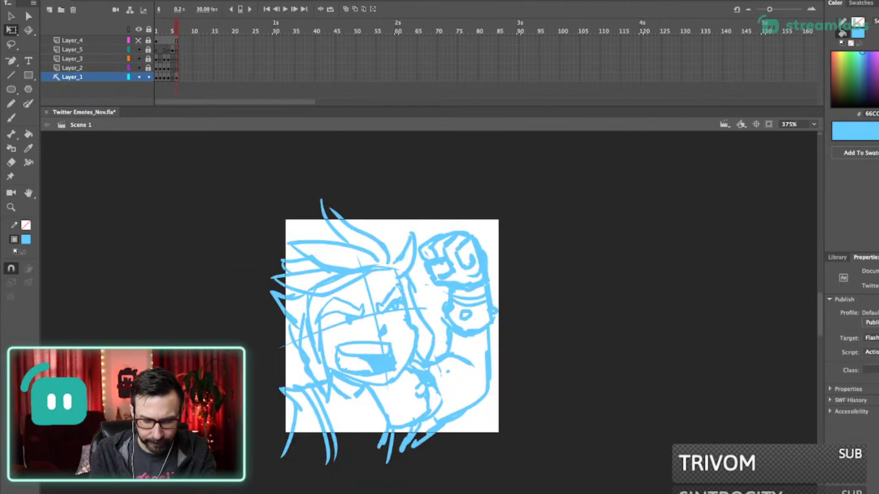
pyautogui.hotkey('ctrl', 's')
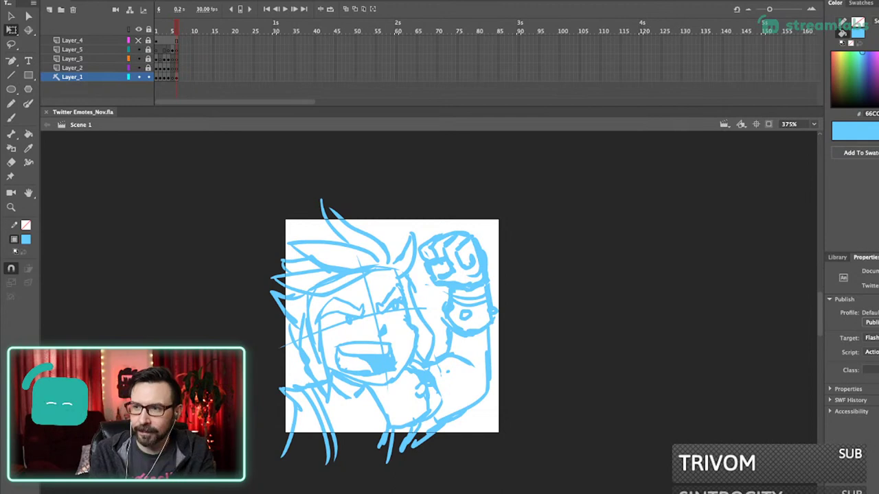
pyautogui.moveTo(392, 326); pyautogui.dragTo(432, 308)
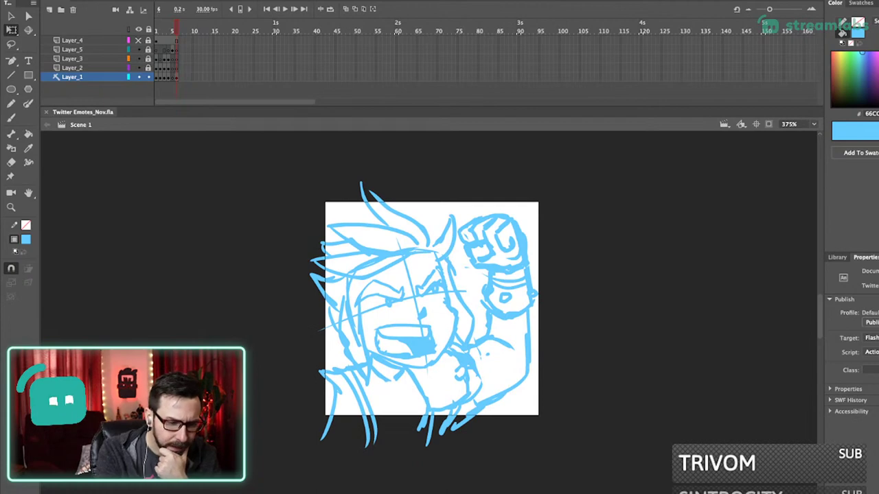
# - Lock Layer_1, unlock and select Layer_3, and get the Brush tool ready over the head
pyautogui.click(148, 76)
pyautogui.click(148, 49)
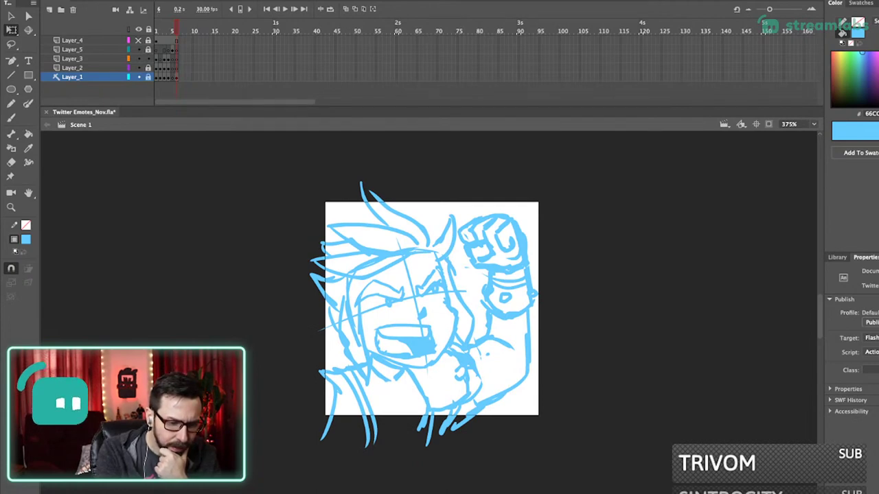
pyautogui.click(73, 59)
pyautogui.press('b')
pyautogui.scroll(5, 423, 249)
pyautogui.moveTo(426, 274); pyautogui.dragTo(439, 306)
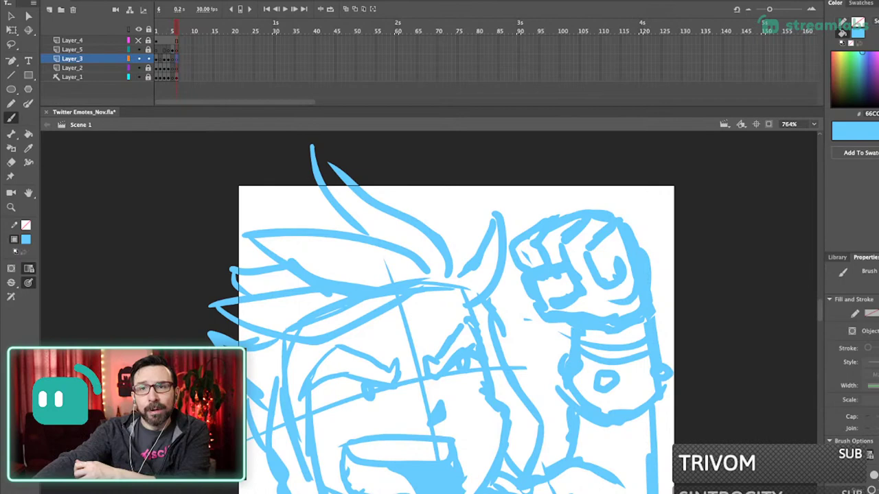
pyautogui.moveTo(439, 288); pyautogui.dragTo(446, 306)
pyautogui.scroll(2, 448, 329)
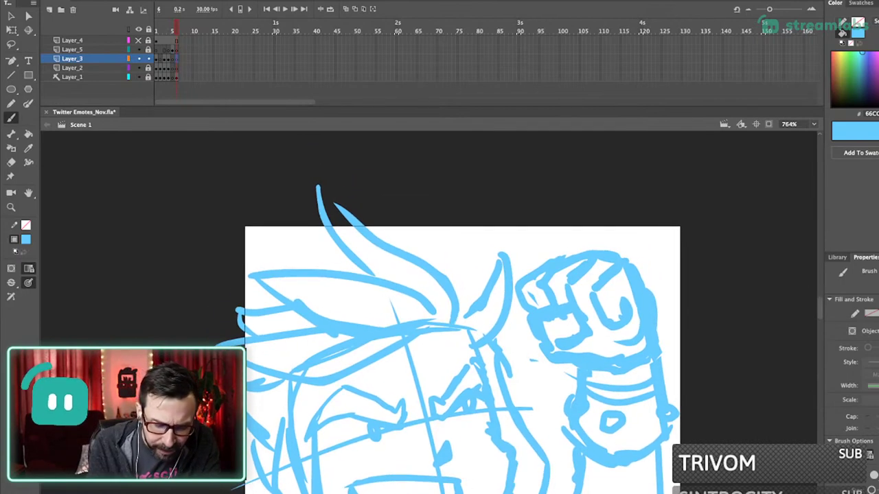
# - Try inking the swept-back hair locks in black with the Brush tool over the blue sketch on Layer_3
pyautogui.click(833, 106)
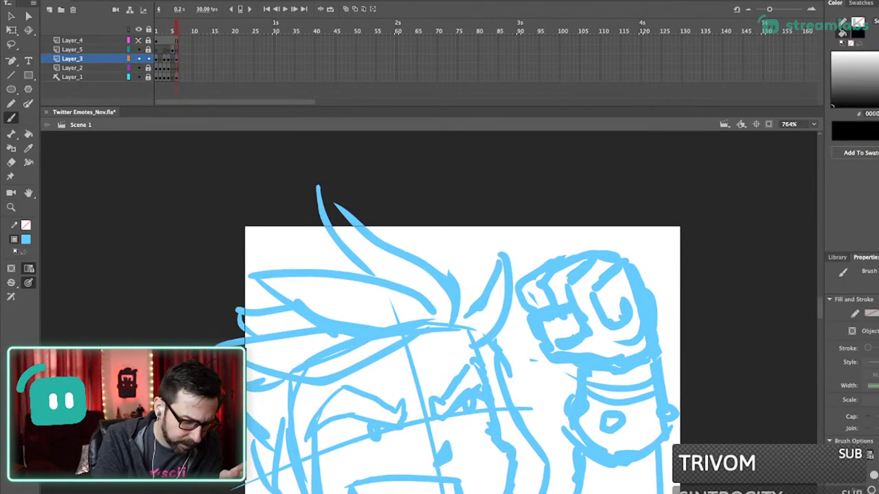
pyautogui.moveTo(454, 274); pyautogui.dragTo(344, 195)
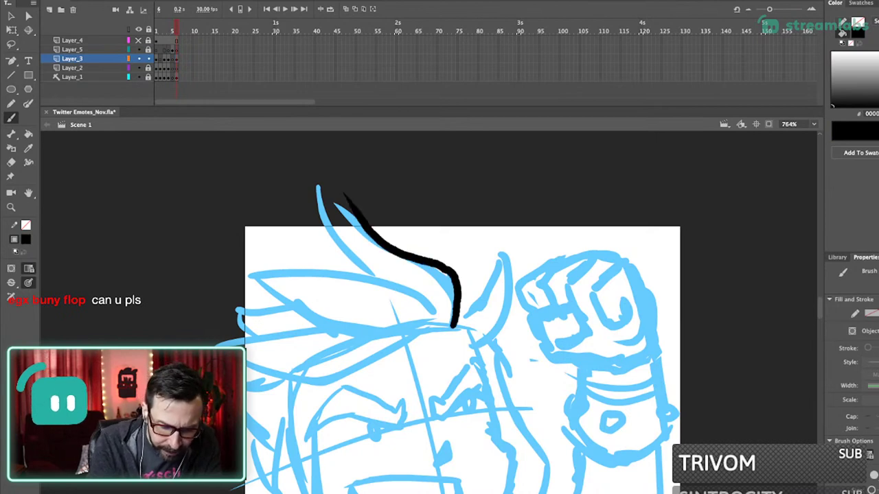
pyautogui.moveTo(434, 328)
pyautogui.mouseDown()
pyautogui.moveTo(410, 285)
pyautogui.moveTo(222, 232)
pyautogui.mouseUp()
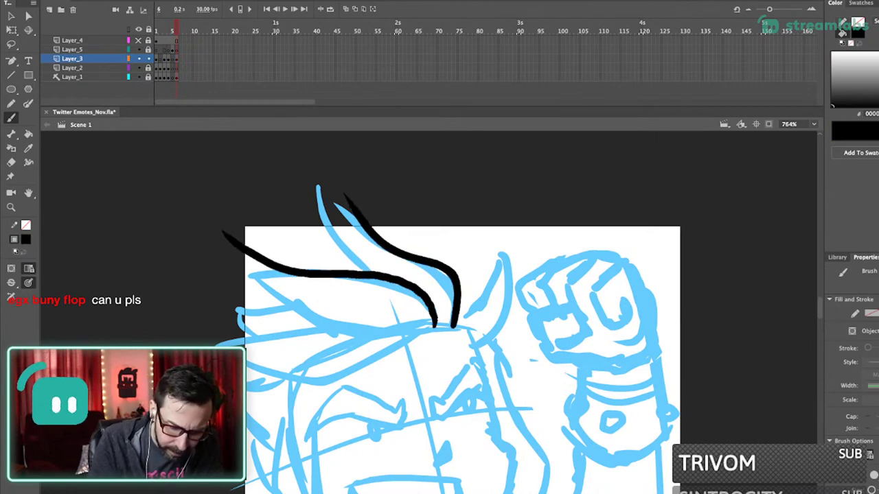
pyautogui.moveTo(384, 302); pyautogui.dragTo(407, 272)
pyautogui.moveTo(454, 300)
pyautogui.mouseDown()
pyautogui.moveTo(422, 289)
pyautogui.moveTo(353, 296)
pyautogui.moveTo(267, 239)
pyautogui.moveTo(249, 210)
pyautogui.mouseUp()
pyautogui.moveTo(375, 239); pyautogui.dragTo(354, 133)
pyautogui.moveTo(371, 174); pyautogui.dragTo(356, 139)
pyautogui.moveTo(385, 296); pyautogui.dragTo(426, 219)
pyautogui.moveTo(493, 223)
pyautogui.mouseDown()
pyautogui.moveTo(420, 266)
pyautogui.moveTo(229, 254)
pyautogui.mouseUp()
pyautogui.moveTo(415, 216); pyautogui.dragTo(216, 260)
pyautogui.press('super+z')
pyautogui.moveTo(426, 224); pyautogui.dragTo(228, 272)
pyautogui.scroll(-2, 427, 312)
pyautogui.hotkey('ctrl', '1')
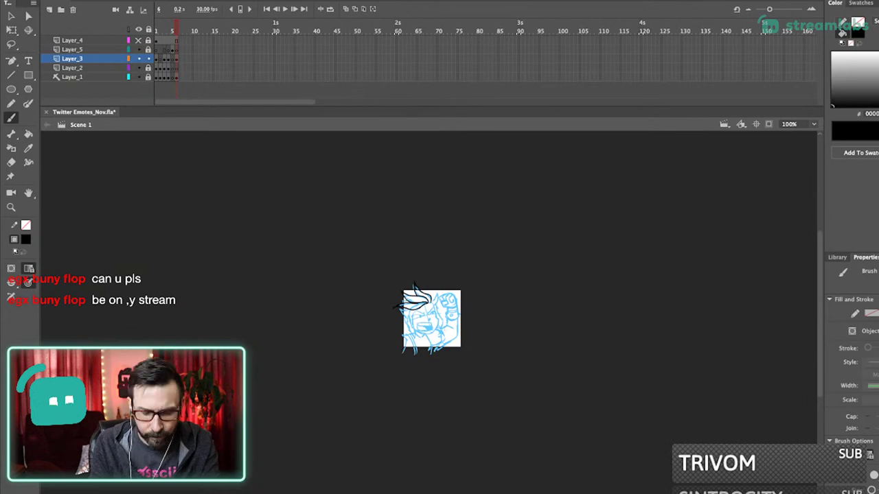
pyautogui.scroll(5, 428, 305)
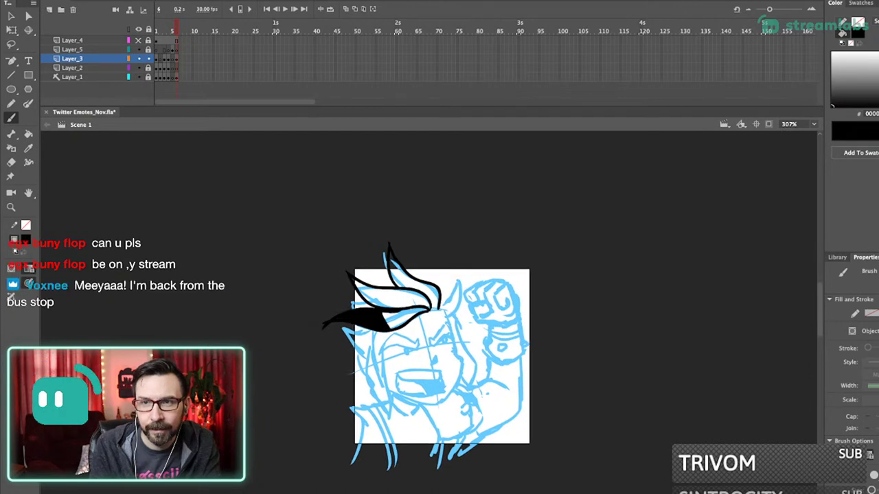
# - Undo all the black brush strokes on the hair
pyautogui.hotkey('ctrl', 'z')
pyautogui.hotkey('ctrl', 'z')
pyautogui.hotkey('ctrl', 'z')
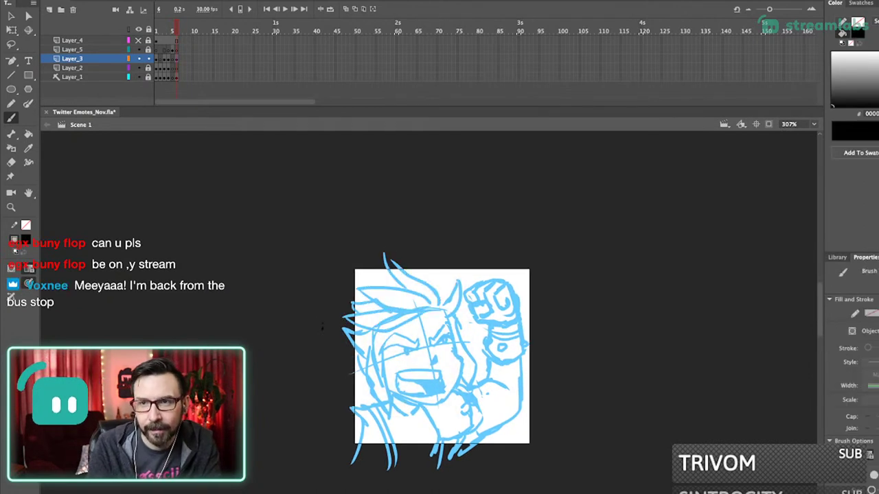
pyautogui.hotkey('ctrl', 'z')
# - Switch to the Pencil tool for tracing the hair and undo the trial stroke at the hairline
pyautogui.scroll(5, 417, 374)
pyautogui.moveTo(439, 313)
pyautogui.mouseDown()
pyautogui.moveTo(474, 303)
pyautogui.moveTo(471, 313)
pyautogui.mouseUp()
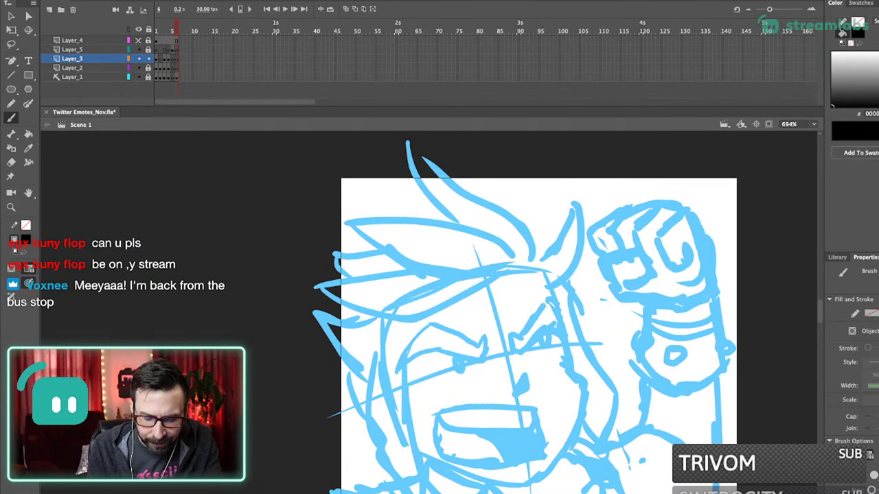
pyautogui.scroll(2, 523, 317)
pyautogui.press('y')
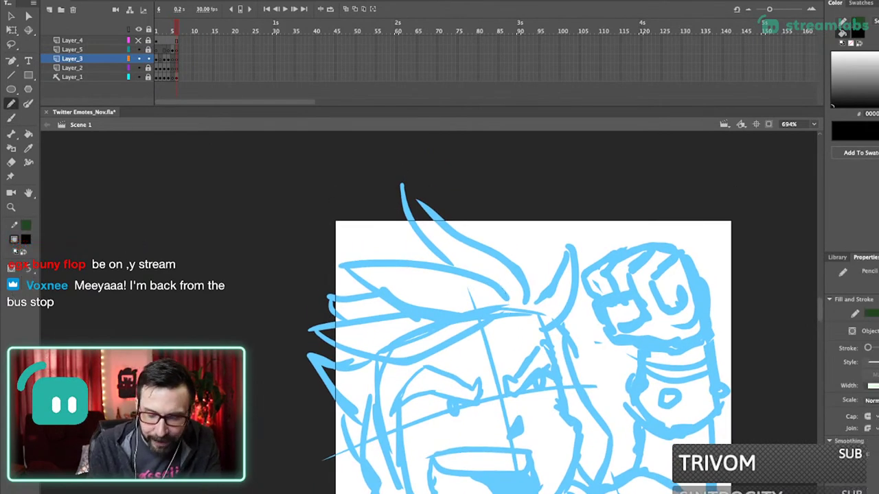
pyautogui.scroll(1, 521, 339)
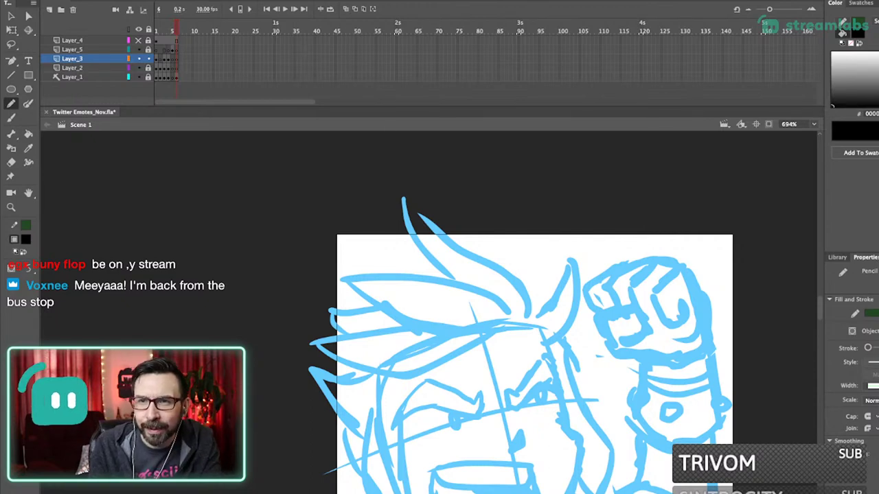
pyautogui.hscroll(-1, 528, 342)
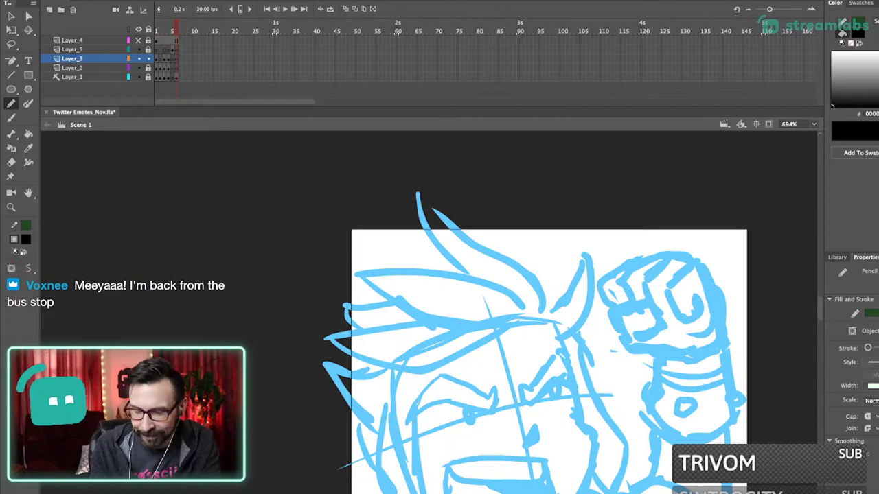
pyautogui.moveTo(525, 312)
pyautogui.mouseDown()
pyautogui.moveTo(468, 272)
pyautogui.moveTo(353, 258)
pyautogui.moveTo(378, 300)
pyautogui.moveTo(410, 323)
pyautogui.moveTo(519, 320)
pyautogui.mouseUp()
pyautogui.hotkey('ctrl', 'z')
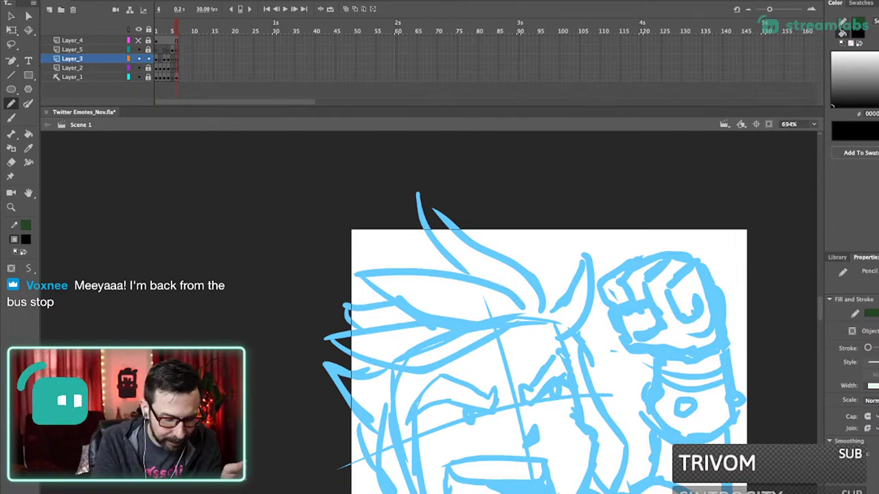
# - Pencil the outer curve of the tall hair lock from its tip to the hairline and set its stroke colour to red
pyautogui.click(26, 225)
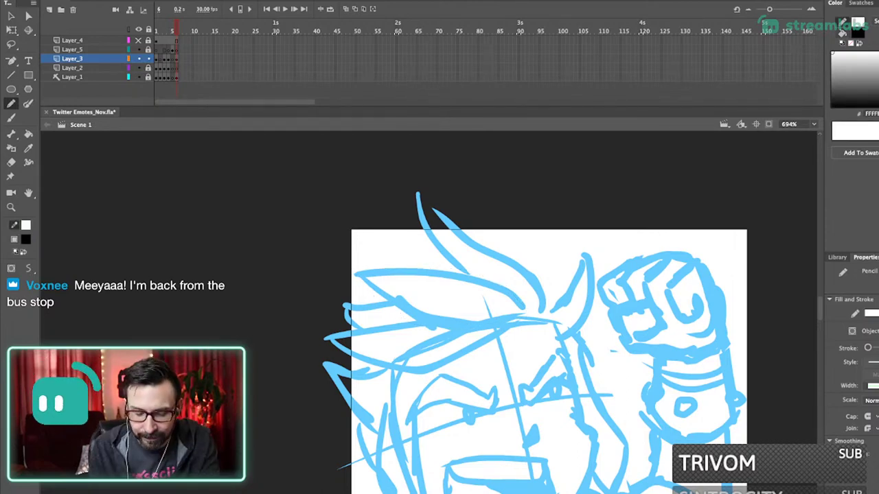
pyautogui.moveTo(440, 275); pyautogui.dragTo(426, 295)
pyautogui.moveTo(413, 198); pyautogui.dragTo(449, 253)
pyautogui.hotkey('ctrl', 'z')
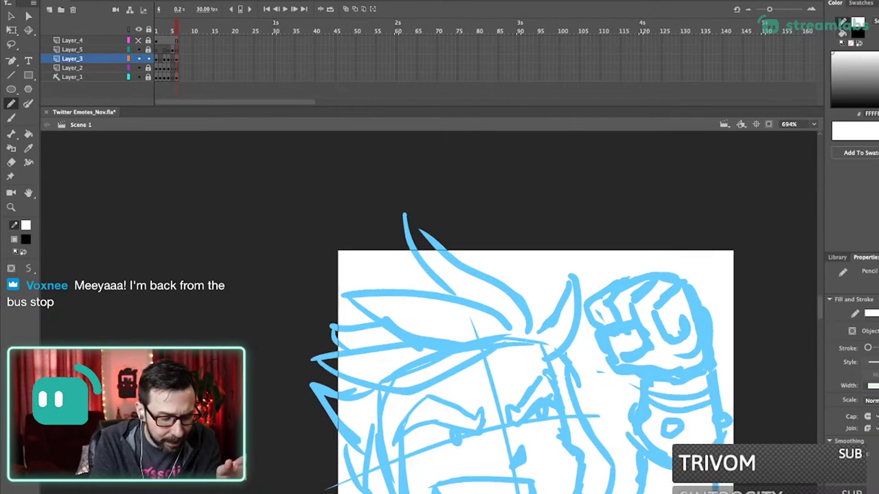
pyautogui.click(26, 225)
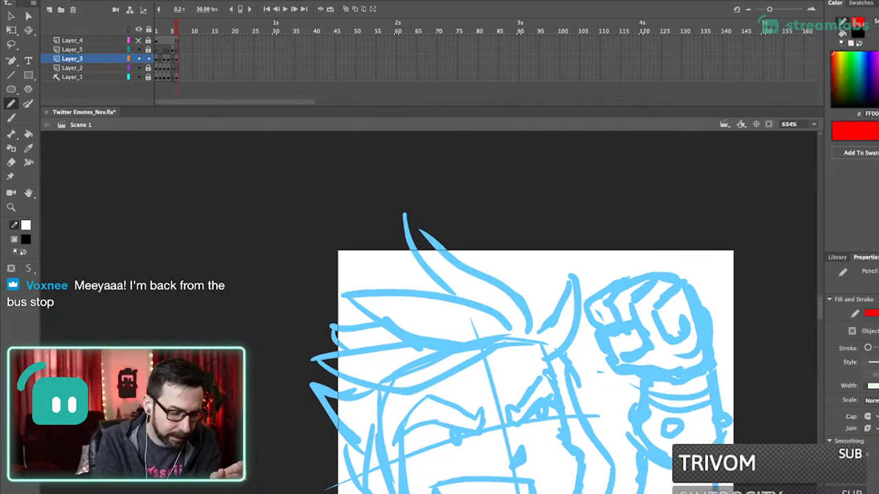
pyautogui.moveTo(407, 192); pyautogui.dragTo(528, 343)
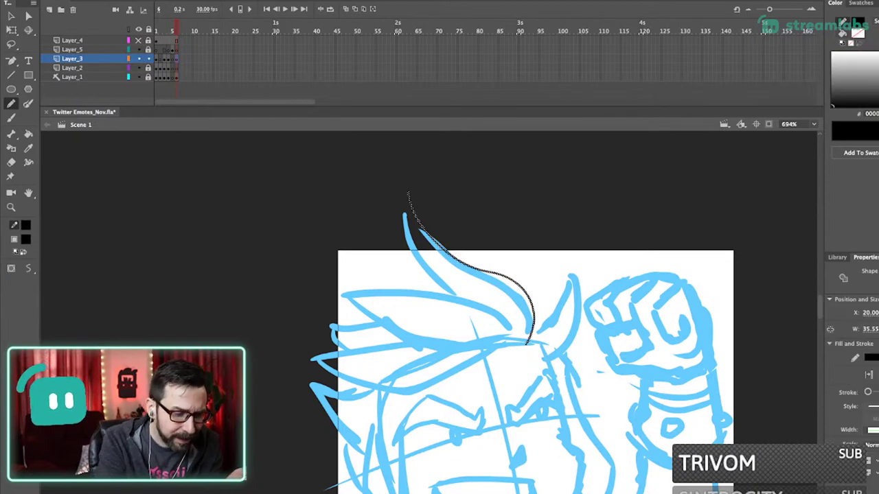
pyautogui.press('v')
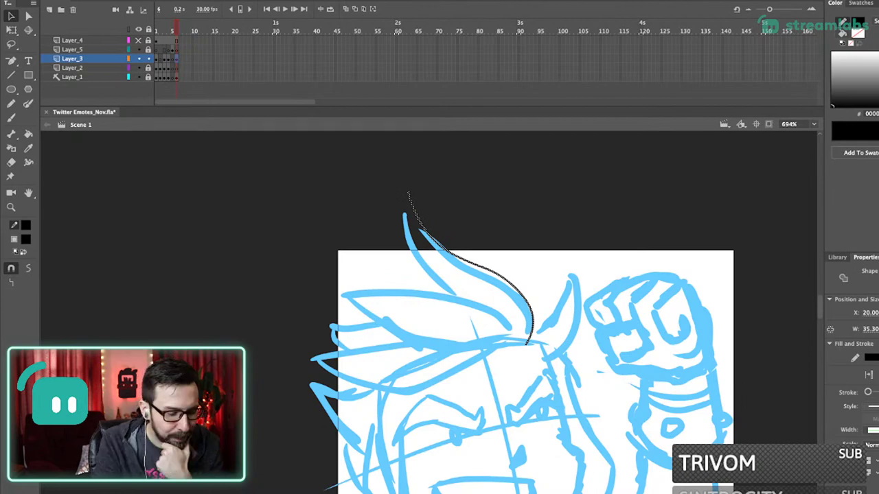
pyautogui.click(26, 225)
pyautogui.press('Escape')
pyautogui.hotkey('shift', 'y')
pyautogui.moveTo(439, 274); pyautogui.dragTo(465, 263)
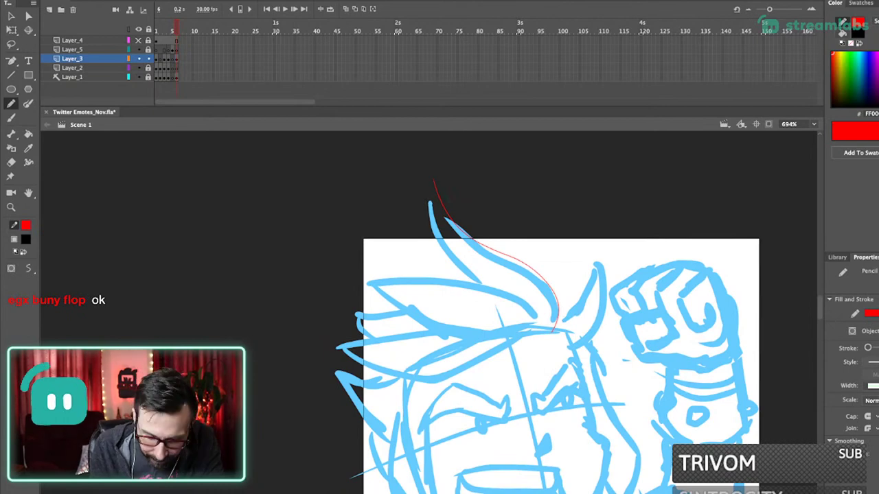
# - Trace the remaining swept-back hair locks with thin red pencil curves converging at the hairline, adding inner strands
pyautogui.moveTo(544, 334); pyautogui.dragTo(344, 260)
pyautogui.moveTo(344, 261); pyautogui.dragTo(364, 246)
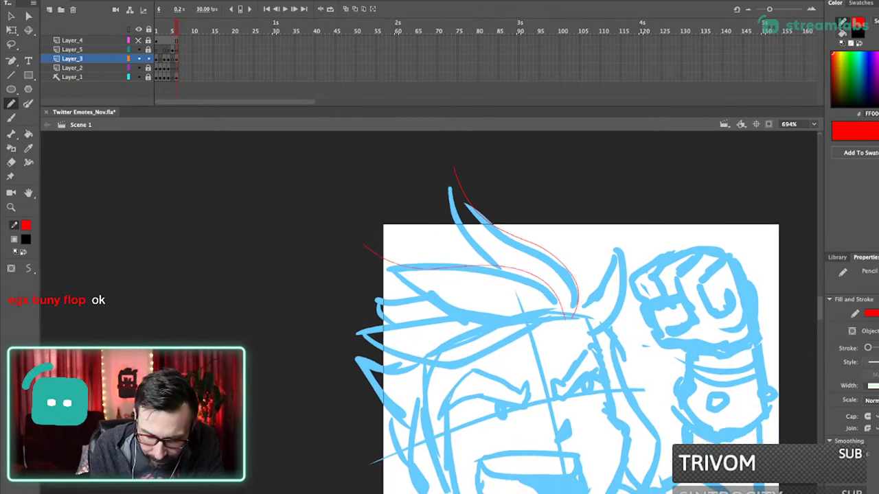
pyautogui.moveTo(560, 316); pyautogui.dragTo(355, 333)
pyautogui.moveTo(355, 333); pyautogui.dragTo(524, 350)
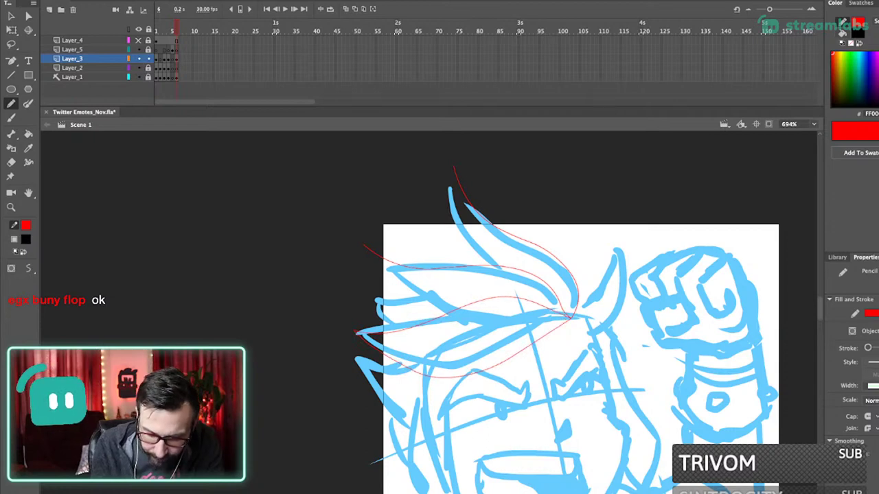
pyautogui.moveTo(571, 318)
pyautogui.mouseDown()
pyautogui.moveTo(472, 343)
pyautogui.moveTo(362, 320)
pyautogui.mouseUp()
pyautogui.moveTo(572, 318)
pyautogui.mouseDown()
pyautogui.moveTo(348, 239)
pyautogui.moveTo(412, 337)
pyautogui.mouseUp()
pyautogui.moveTo(570, 318)
pyautogui.mouseDown()
pyautogui.moveTo(462, 172)
pyautogui.moveTo(465, 264)
pyautogui.mouseUp()
pyautogui.moveTo(522, 309); pyautogui.dragTo(481, 252)
# - Pencil the small front hair lock beside the fist in red and delete the stray line ends at its edges
pyautogui.moveTo(534, 252)
pyautogui.mouseDown()
pyautogui.moveTo(555, 233)
pyautogui.moveTo(584, 248)
pyautogui.moveTo(538, 288)
pyautogui.moveTo(578, 236)
pyautogui.mouseUp()
pyautogui.press('super+z')
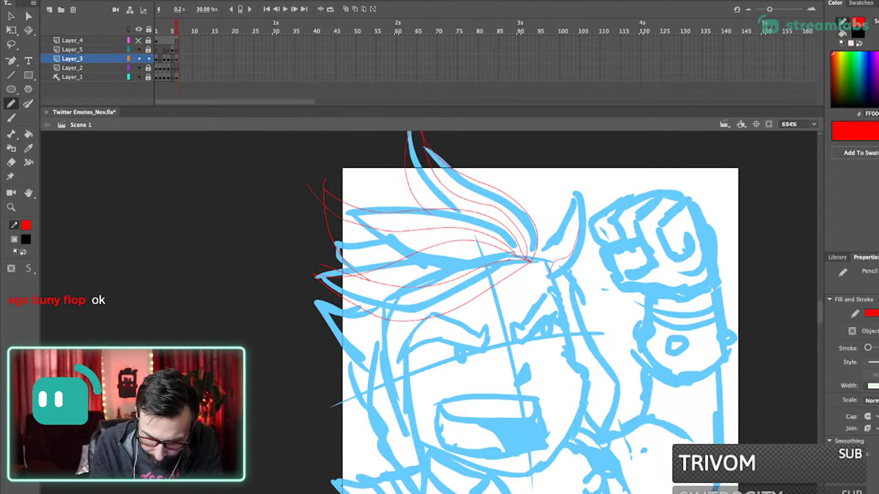
pyautogui.moveTo(532, 254); pyautogui.dragTo(575, 237)
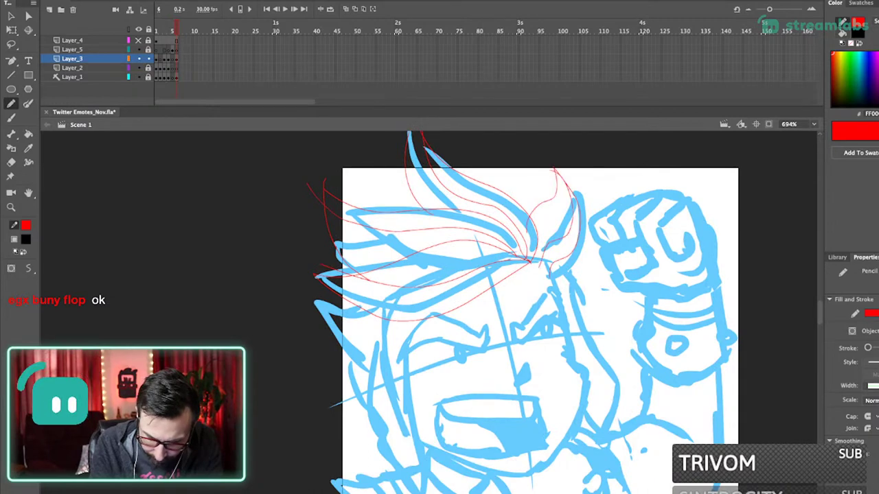
pyautogui.keyDown('super'); pyautogui.click(542, 203); pyautogui.keyUp('super')
pyautogui.keyDown('shift'); pyautogui.keyDown('super'); pyautogui.click(543, 203); pyautogui.keyUp('super'); pyautogui.keyUp('shift')
pyautogui.keyDown('shift'); pyautogui.keyDown('super'); pyautogui.click(559, 175); pyautogui.keyUp('super'); pyautogui.keyUp('shift')
pyautogui.press('Delete')
pyautogui.moveTo(559, 175); pyautogui.dragTo(580, 152)
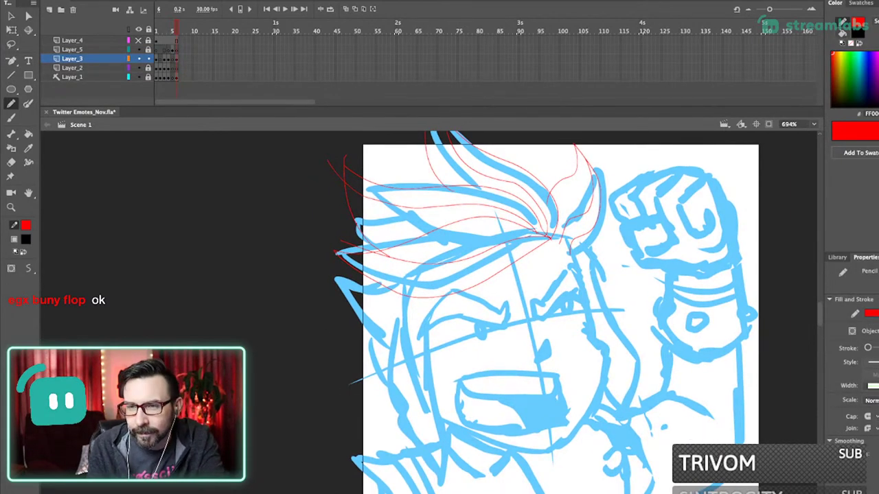
# - Trace the face contour in red from the forehead past the brow, along the cheek and around the jaw
pyautogui.hscroll(-2, 553, 312)
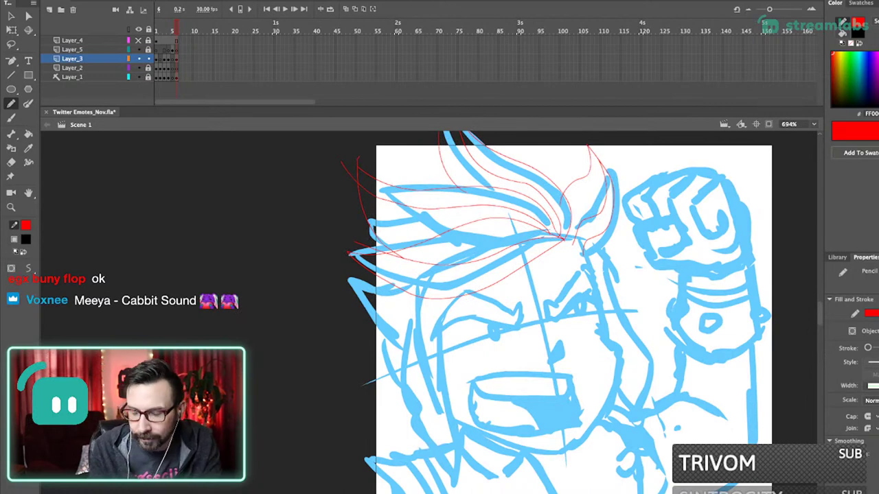
pyautogui.scroll(-2, 553, 312)
pyautogui.hscroll(2, 553, 312)
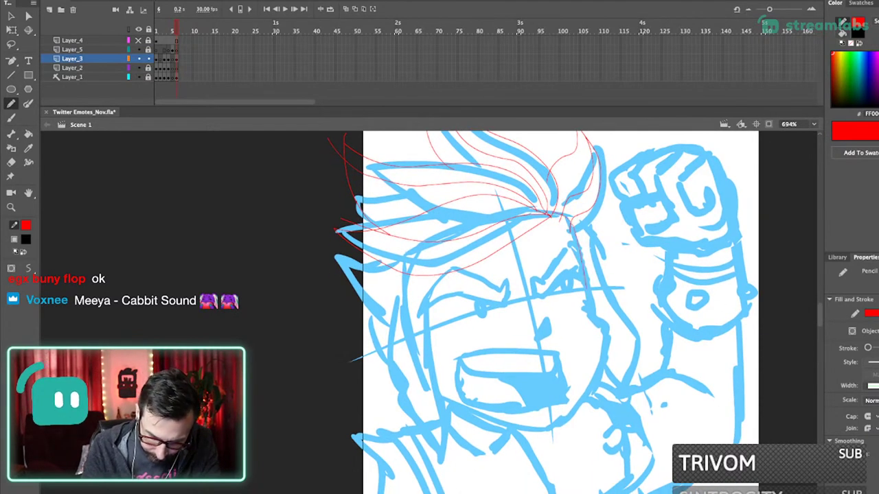
pyautogui.moveTo(588, 301); pyautogui.dragTo(422, 382)
pyautogui.keyDown('super'); pyautogui.click(564, 424); pyautogui.keyUp('super')
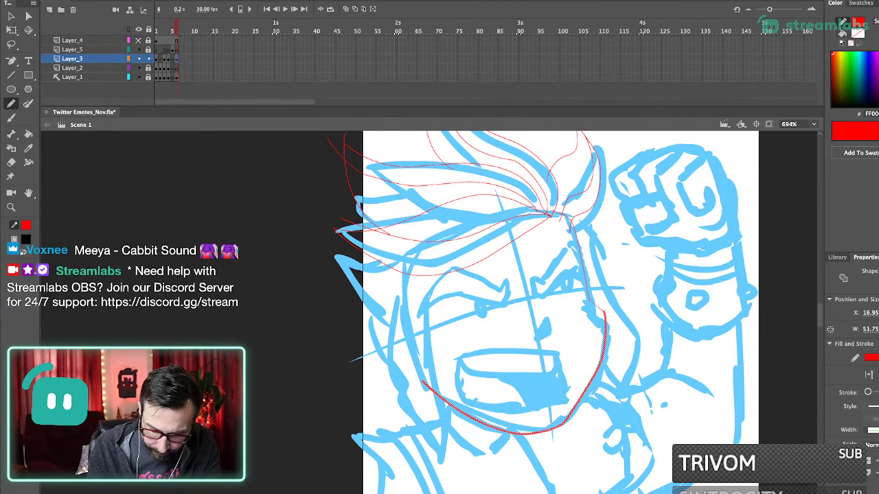
pyautogui.press('v')
pyautogui.hotkey('ctrl', 'shift', 'a')
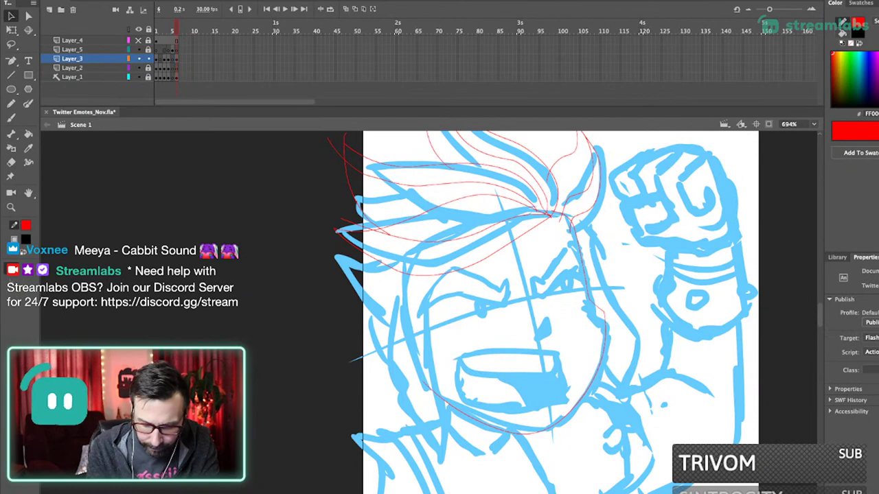
# - Delete the overshooting red line ends where the hair locks meet the hairline and forehead
pyautogui.moveTo(556, 217); pyautogui.dragTo(575, 233)
pyautogui.keyDown('shift'); pyautogui.click(552, 214); pyautogui.keyUp('shift')
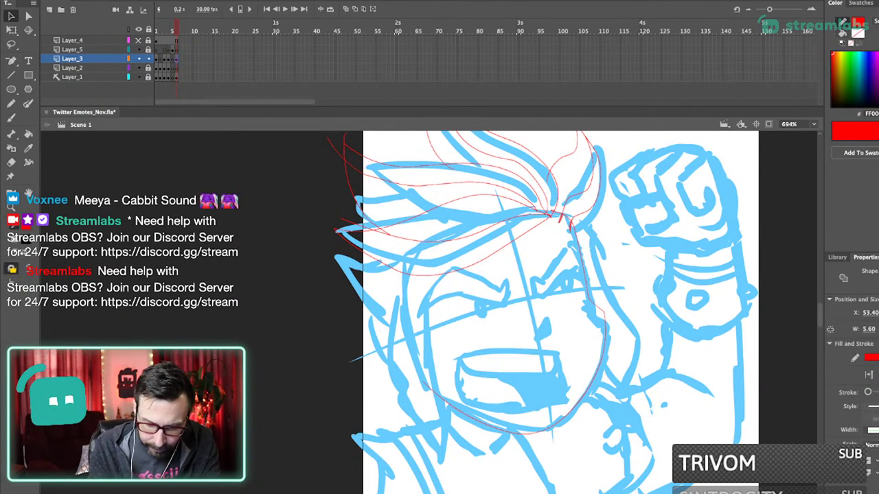
pyautogui.press('Delete')
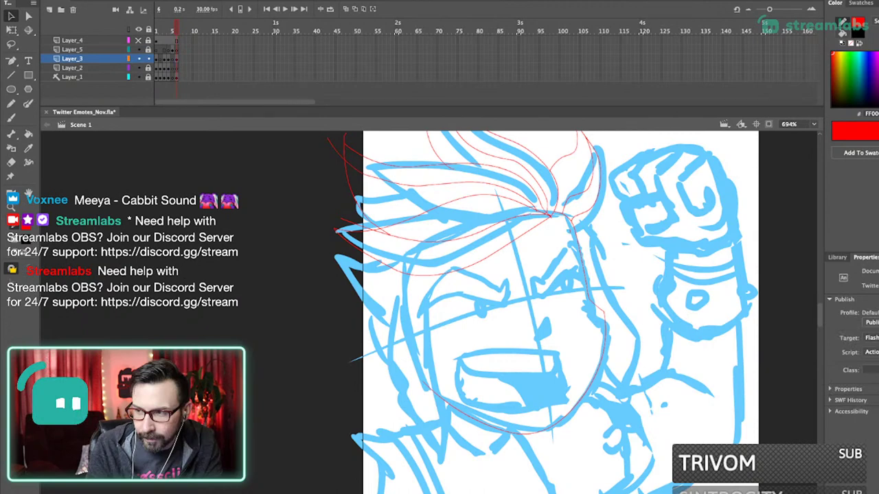
pyautogui.scroll(5, 585, 211)
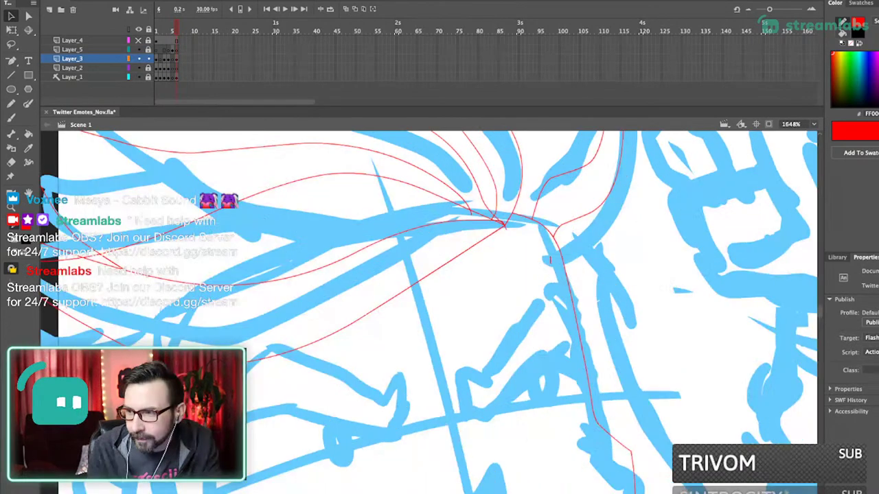
pyautogui.moveTo(550, 260); pyautogui.dragTo(558, 282)
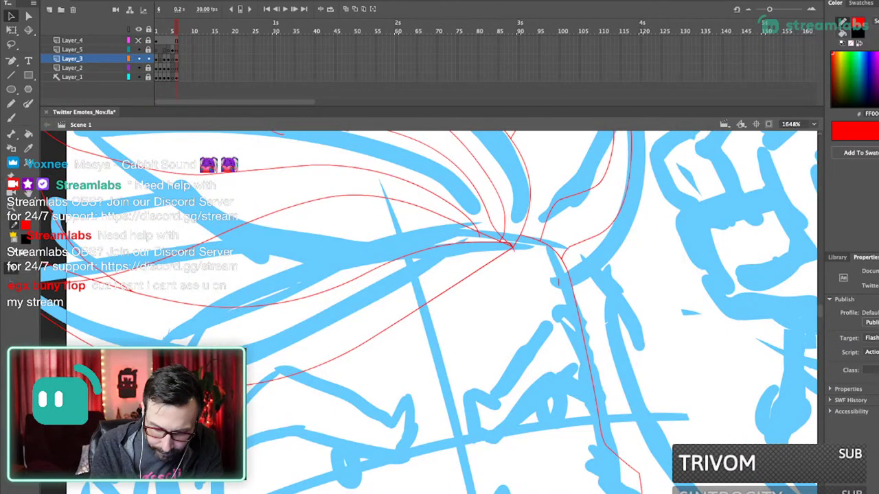
pyautogui.click(510, 245)
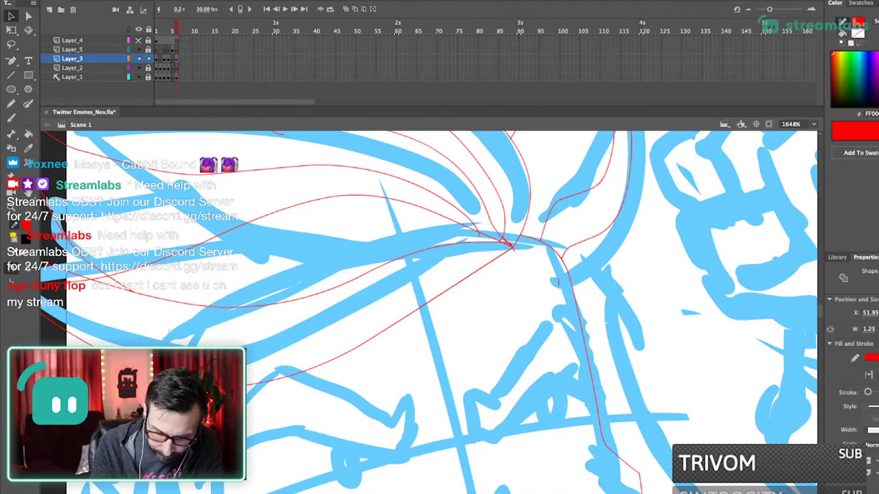
pyautogui.press('Delete')
pyautogui.click(558, 281)
pyautogui.press('Delete')
# - Join the forehead line to the base of the hair locks and select the overshooting end of the tall lock's inner curve
pyautogui.press('super+1')
pyautogui.moveTo(391, 273); pyautogui.dragTo(488, 371)
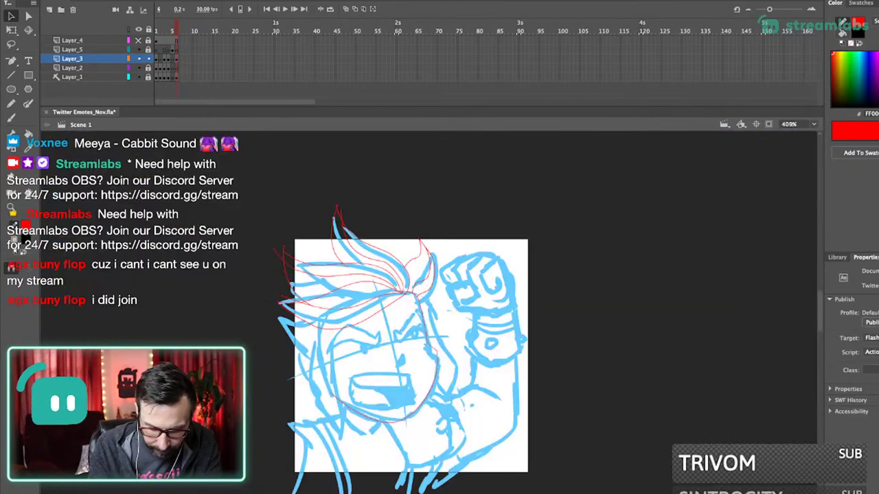
pyautogui.moveTo(364, 253); pyautogui.dragTo(471, 354)
pyautogui.moveTo(397, 276); pyautogui.dragTo(377, 282)
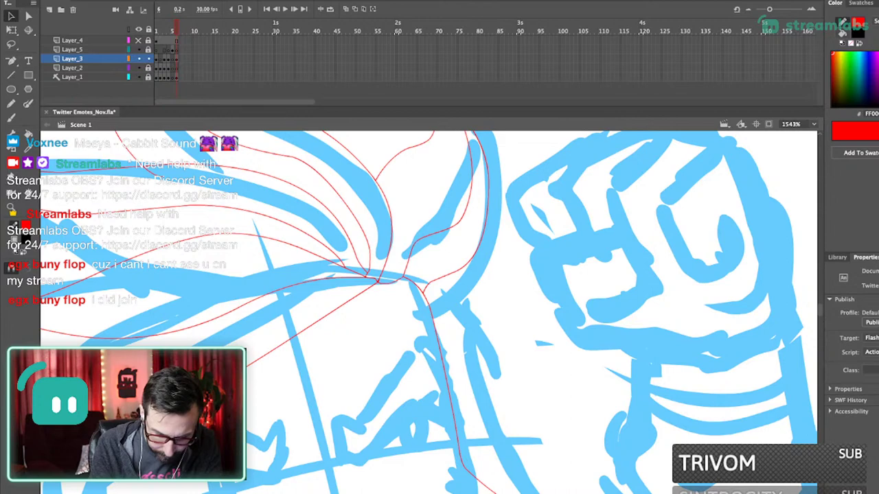
pyautogui.hotkey('ctrl', '3')
pyautogui.moveTo(405, 309); pyautogui.dragTo(433, 278)
pyautogui.moveTo(364, 199); pyautogui.dragTo(474, 299)
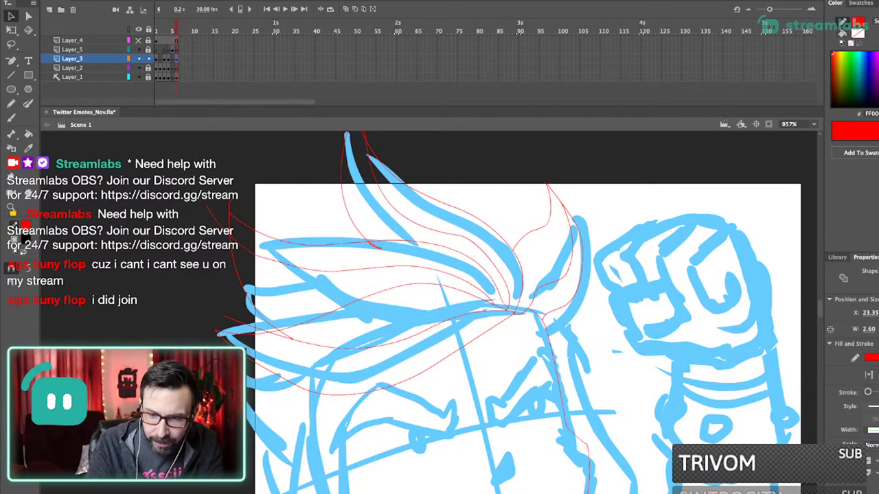
pyautogui.scroll(-3, 426, 281)
pyautogui.scroll(2, 425, 281)
pyautogui.press('y')
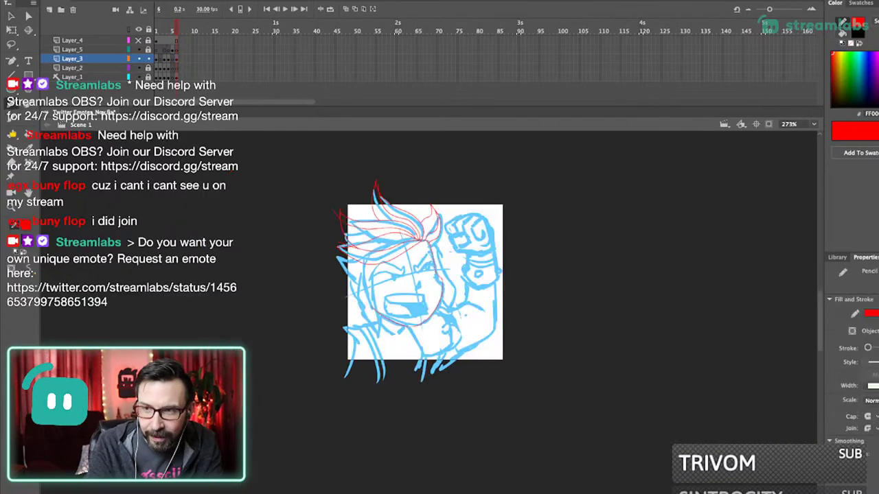
pyautogui.scroll(3, 407, 300)
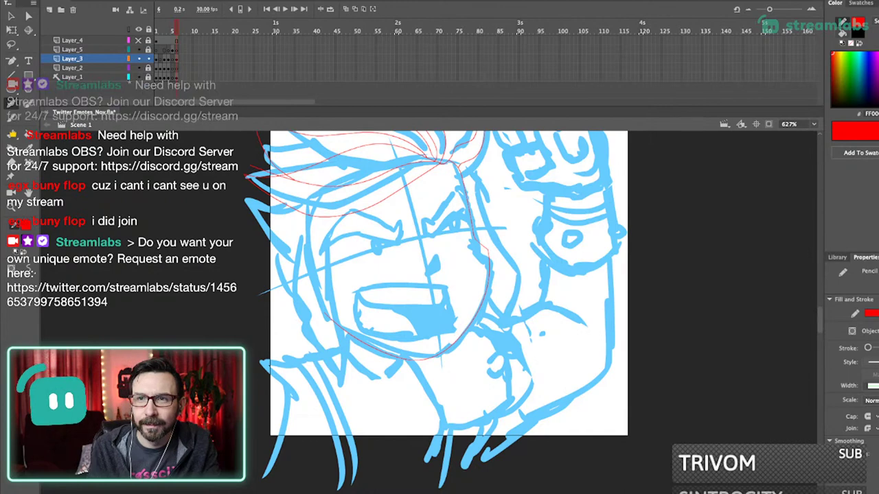
pyautogui.moveTo(449, 283); pyautogui.dragTo(489, 309)
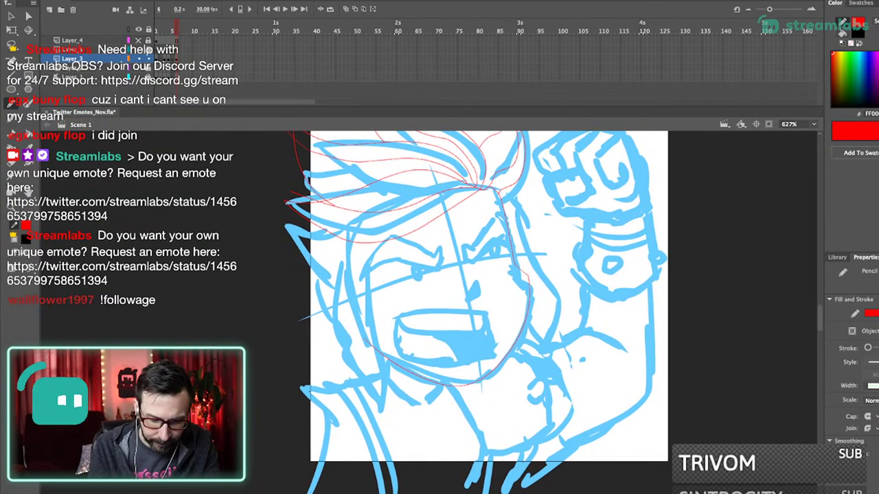
pyautogui.moveTo(362, 238); pyautogui.dragTo(377, 377)
pyautogui.moveTo(439, 295); pyautogui.dragTo(450, 296)
pyautogui.scroll(2, 453, 296)
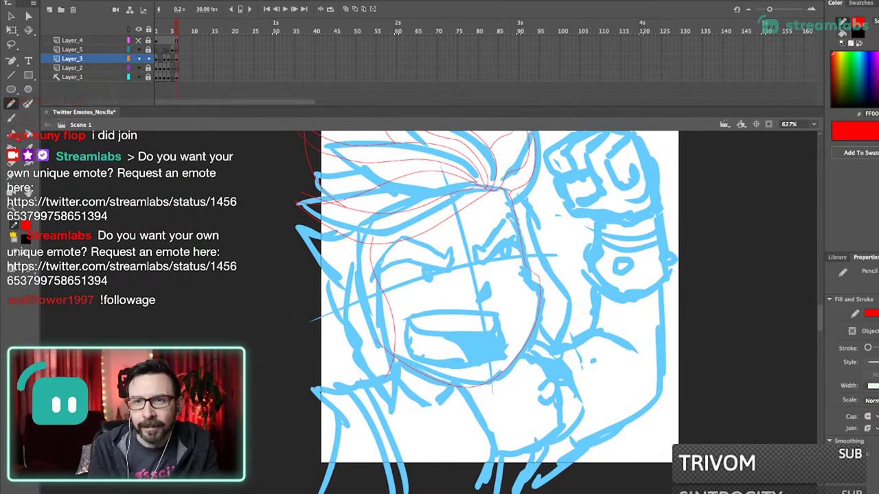
pyautogui.scroll(-2, 453, 295)
pyautogui.scroll(2, 453, 296)
pyautogui.scroll(-2, 453, 295)
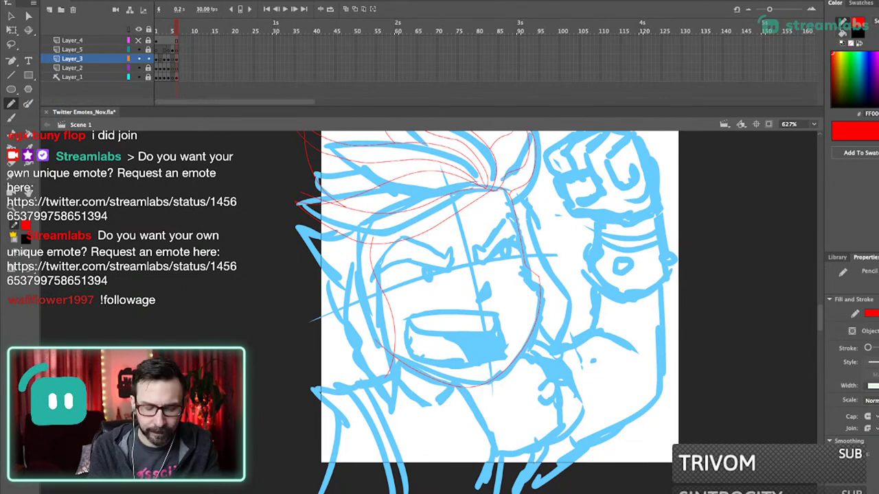
pyautogui.hotkey('ctrl', 'z')
# - Trace the side hair lock in red past the cheek to its tip below the jaw, and delete the overlapping line ends
pyautogui.moveTo(376, 233)
pyautogui.mouseDown()
pyautogui.moveTo(408, 369)
pyautogui.moveTo(399, 405)
pyautogui.mouseUp()
pyautogui.moveTo(346, 272); pyautogui.dragTo(376, 370)
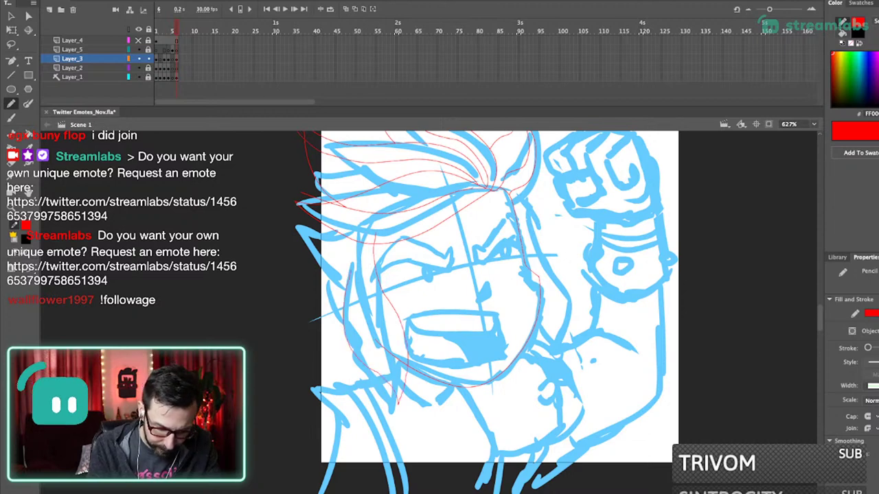
pyautogui.moveTo(341, 304); pyautogui.dragTo(376, 370)
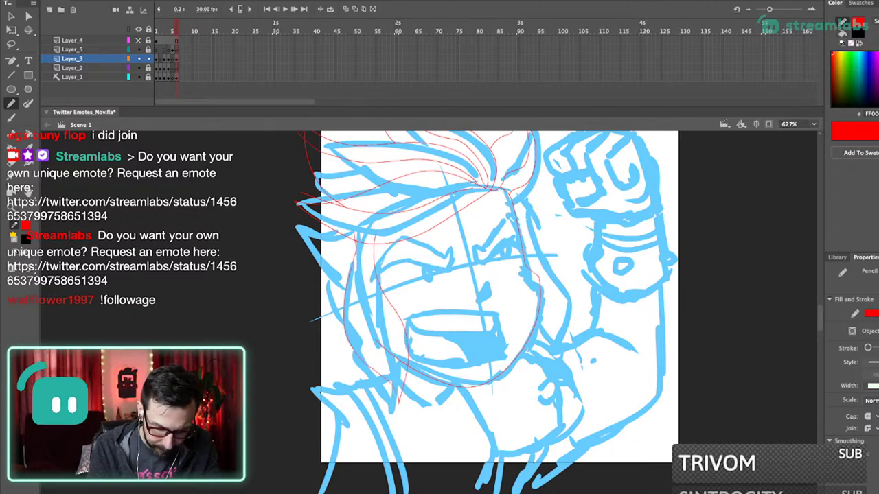
pyautogui.moveTo(375, 340); pyautogui.dragTo(408, 364)
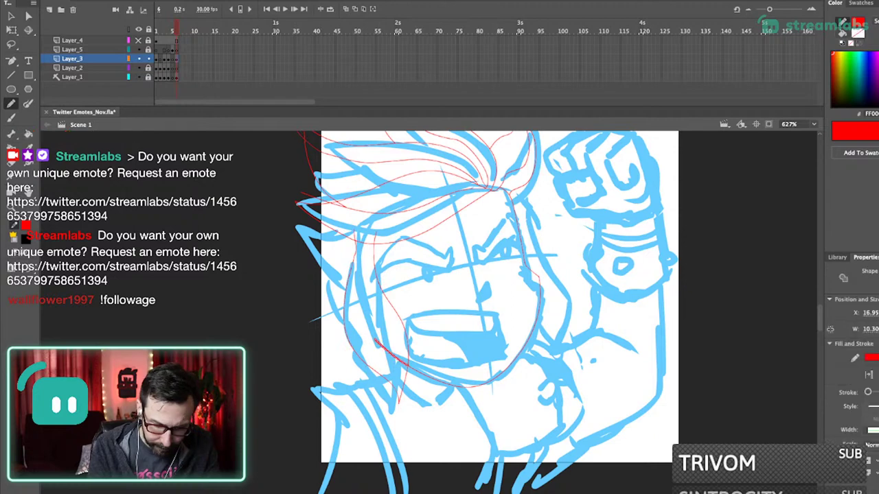
pyautogui.press('Delete')
pyautogui.keyDown('super'); pyautogui.click(354, 236); pyautogui.keyUp('super')
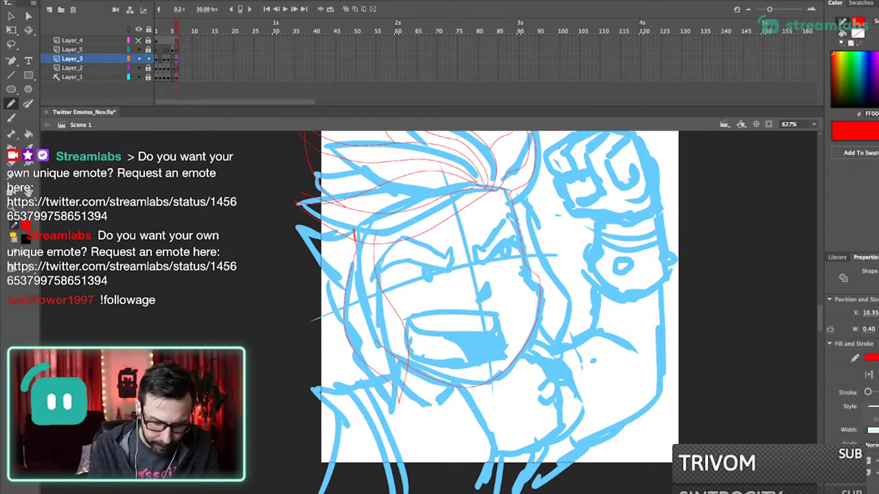
pyautogui.press('Delete')
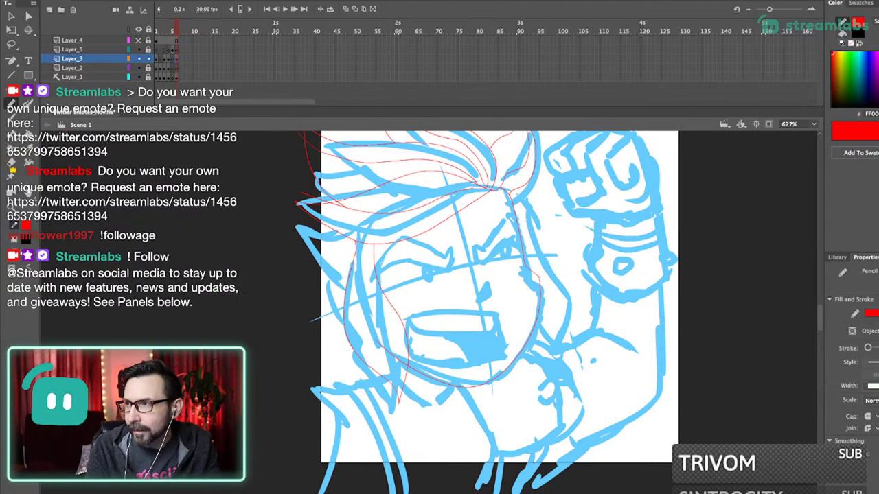
# - Trace the lower swept-back hair lock in red from the hairline to its pointed tip, and delete the overshooting line ends
pyautogui.moveTo(426, 227)
pyautogui.mouseDown()
pyautogui.moveTo(443, 213)
pyautogui.moveTo(328, 306)
pyautogui.moveTo(388, 210)
pyautogui.mouseUp()
pyautogui.keyDown('super'); pyautogui.click(448, 209); pyautogui.keyUp('super')
pyautogui.keyDown('shift'); pyautogui.keyDown('super'); pyautogui.click(392, 242); pyautogui.keyUp('super'); pyautogui.keyUp('shift')
pyautogui.keyDown('shift'); pyautogui.keyDown('super'); pyautogui.click(368, 258); pyautogui.keyUp('super'); pyautogui.keyUp('shift')
pyautogui.keyDown('shift'); pyautogui.keyDown('super'); pyautogui.click(379, 218); pyautogui.keyUp('super'); pyautogui.keyUp('shift')
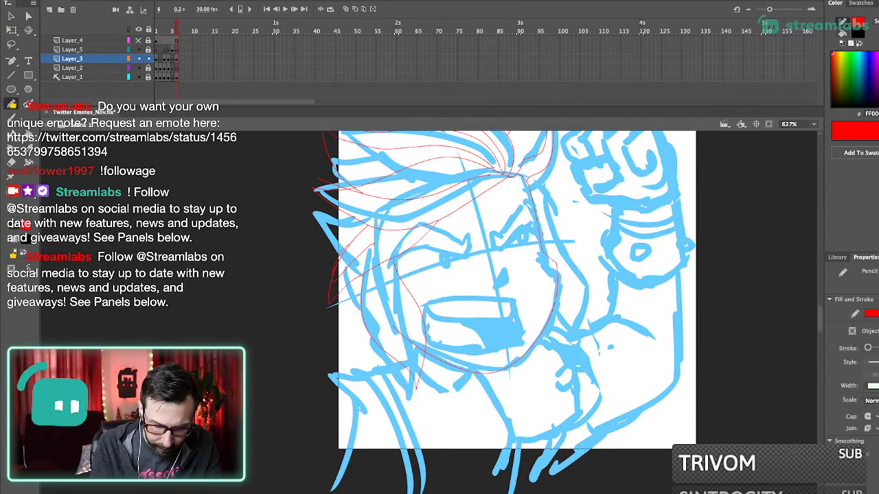
pyautogui.moveTo(394, 261); pyautogui.dragTo(436, 203)
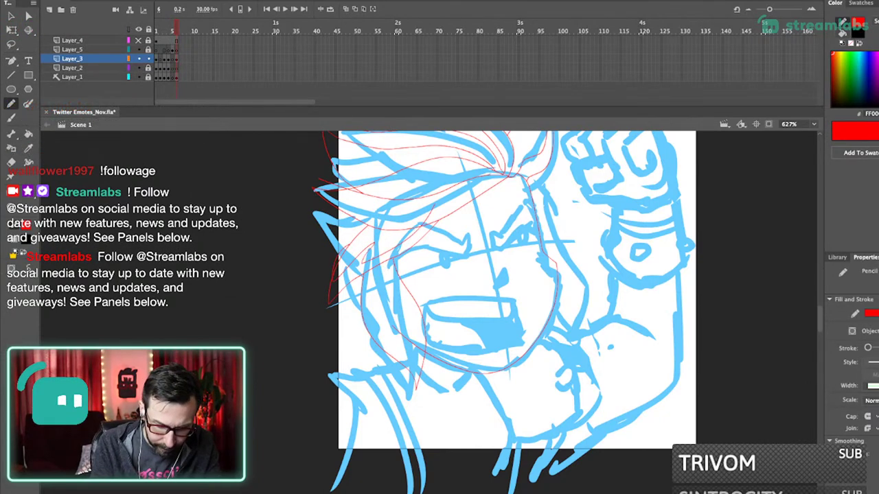
pyautogui.keyDown('super'); pyautogui.click(429, 215); pyautogui.keyUp('super')
pyautogui.keyDown('shift'); pyautogui.keyDown('super'); pyautogui.click(337, 263); pyautogui.keyUp('super'); pyautogui.keyUp('shift')
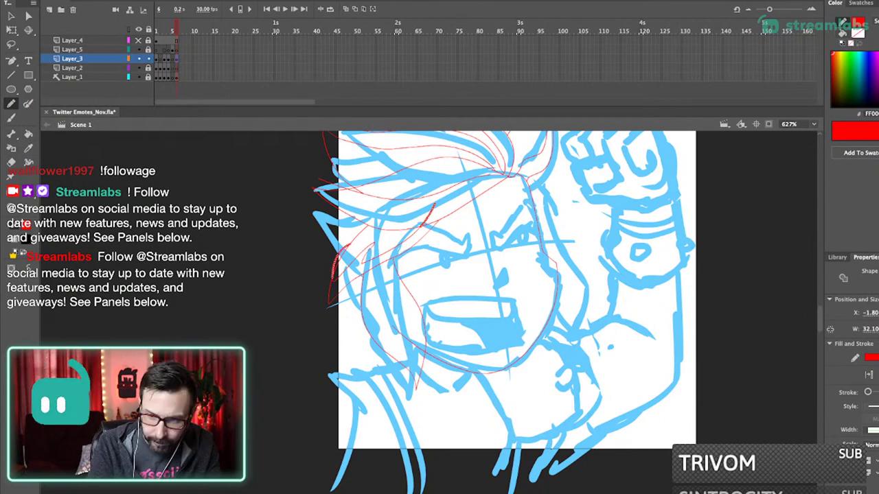
pyautogui.press('Delete')
# - Trace the hair spike just above the lowest swept-back lock in red and delete its overshooting ends
pyautogui.moveTo(367, 216)
pyautogui.mouseDown()
pyautogui.moveTo(318, 244)
pyautogui.moveTo(345, 269)
pyautogui.mouseUp()
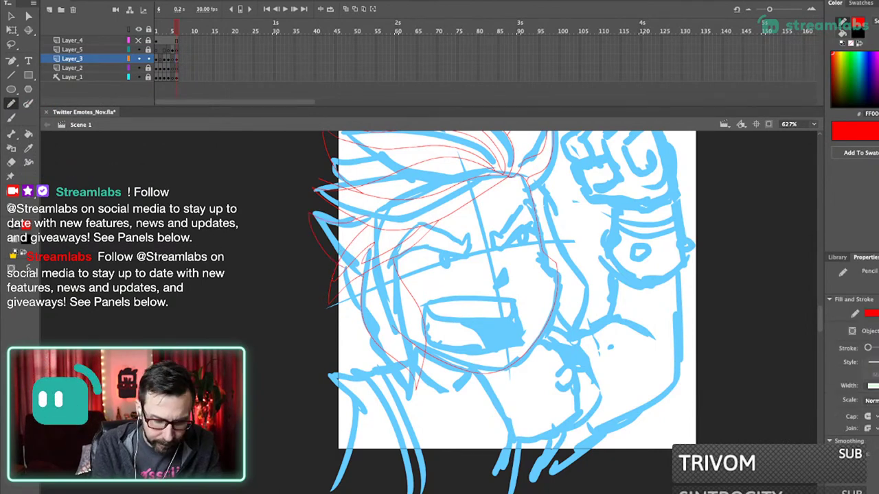
pyautogui.keyDown('super'); pyautogui.click(342, 267); pyautogui.keyUp('super')
pyautogui.keyDown('shift'); pyautogui.keyDown('super'); pyautogui.click(361, 218); pyautogui.keyUp('super'); pyautogui.keyUp('shift')
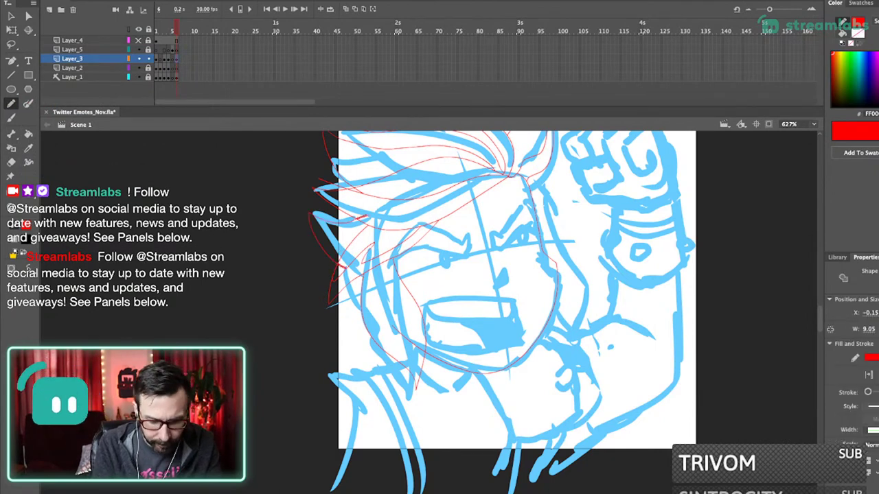
pyautogui.press('Delete')
# - Trace the small pointed shape below the jaw with two red lines and remove their overshooting ends
pyautogui.press('super+3')
pyautogui.moveTo(309, 202); pyautogui.dragTo(501, 373)
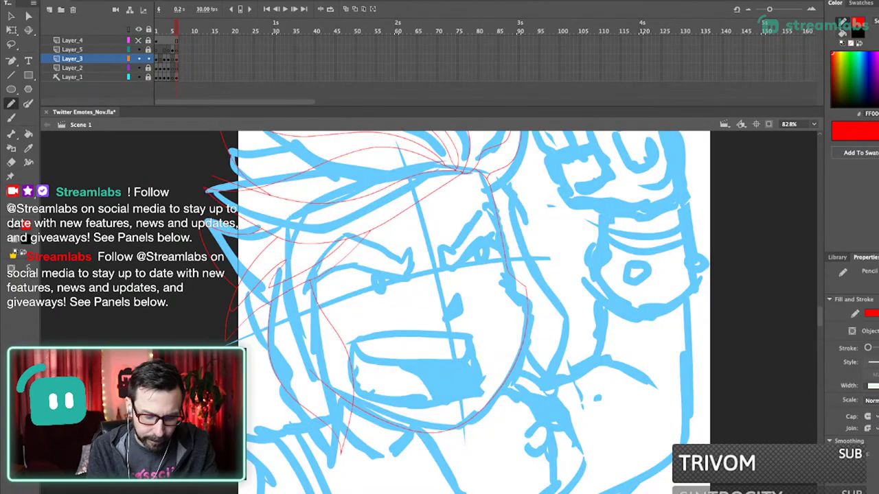
pyautogui.scroll(-5, 474, 309)
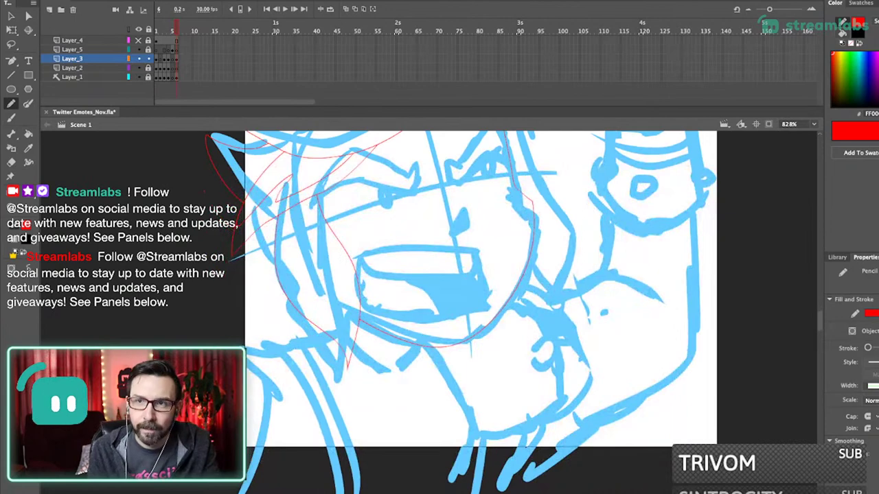
pyautogui.scroll(-1, 474, 309)
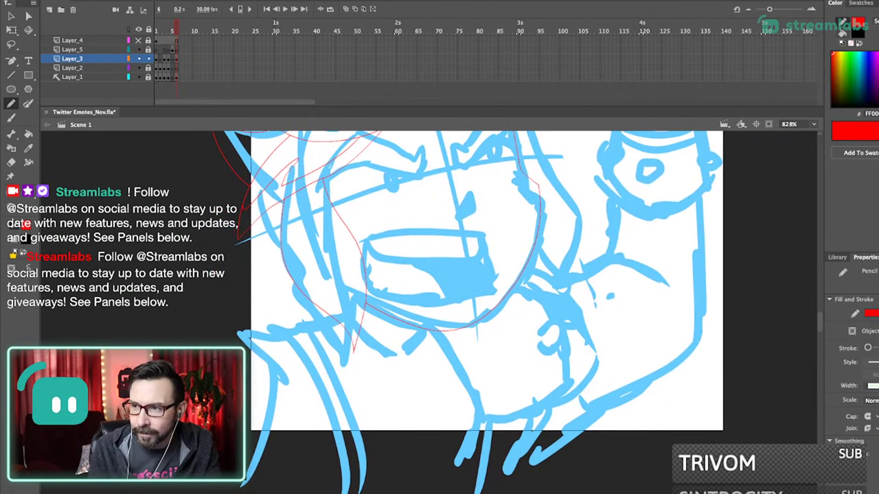
pyautogui.scroll(-1, 474, 309)
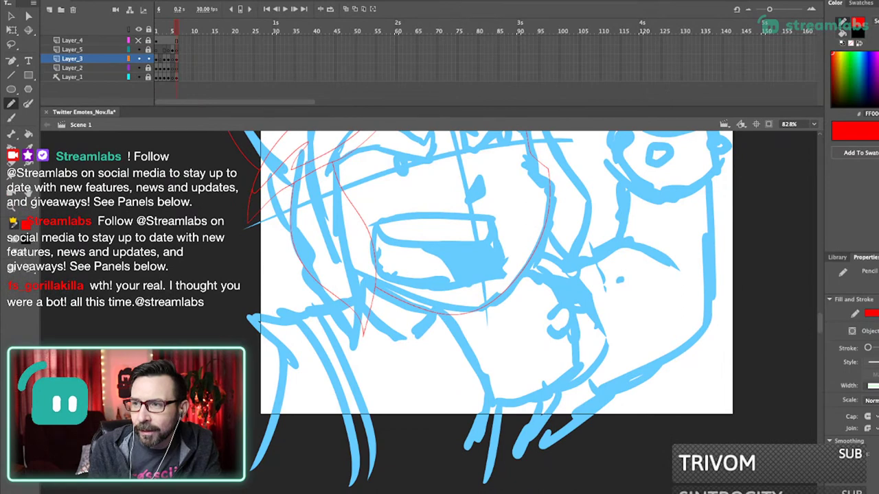
pyautogui.moveTo(440, 309); pyautogui.dragTo(394, 356)
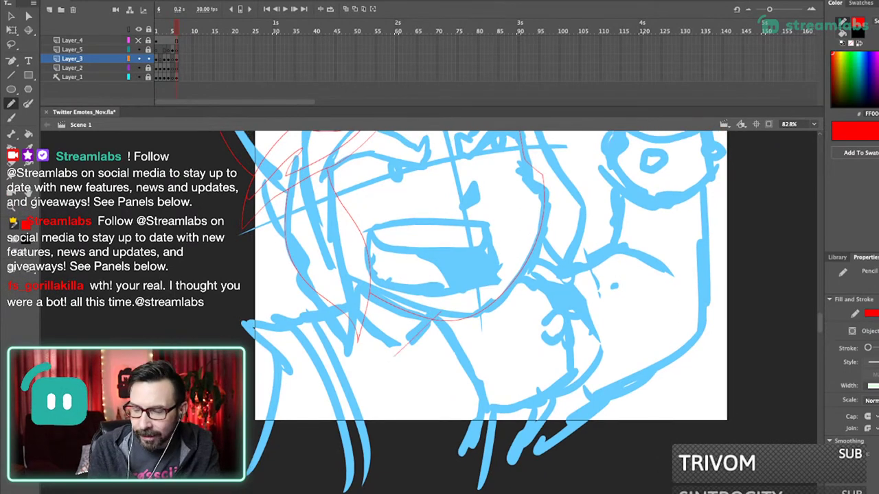
pyautogui.moveTo(356, 303); pyautogui.dragTo(428, 353)
pyautogui.keyDown('super'); pyautogui.click(419, 349); pyautogui.keyUp('super')
pyautogui.keyDown('shift'); pyautogui.keyDown('super'); pyautogui.click(399, 351); pyautogui.keyUp('super'); pyautogui.keyUp('shift')
pyautogui.keyDown('shift'); pyautogui.keyDown('super'); pyautogui.click(437, 315); pyautogui.keyUp('super'); pyautogui.keyUp('shift')
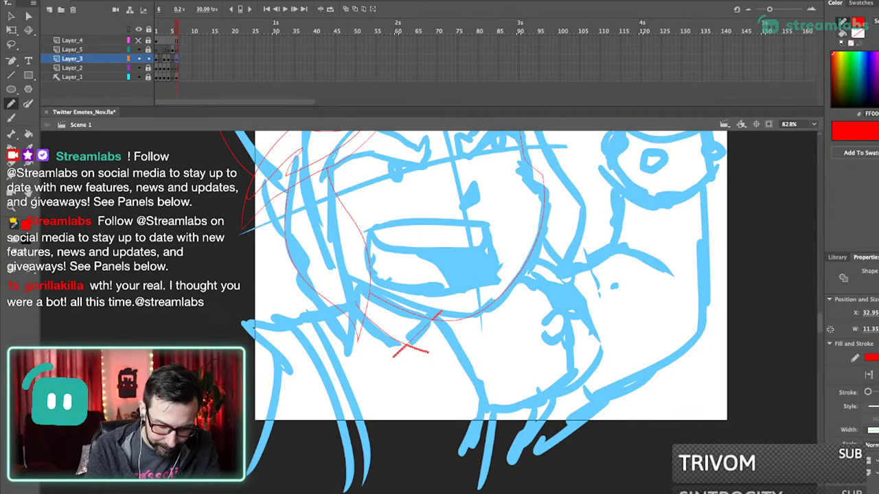
pyautogui.hotkey('ctrl', 'z')
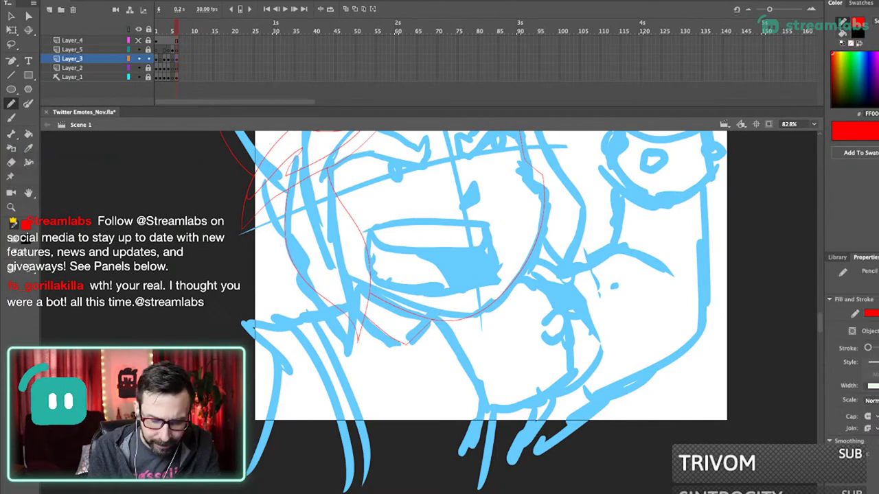
# - Trace the nose in red above the shouting mouth and bend its outer edge to follow the sketch
pyautogui.press('v')
pyautogui.moveTo(480, 275); pyautogui.dragTo(459, 320)
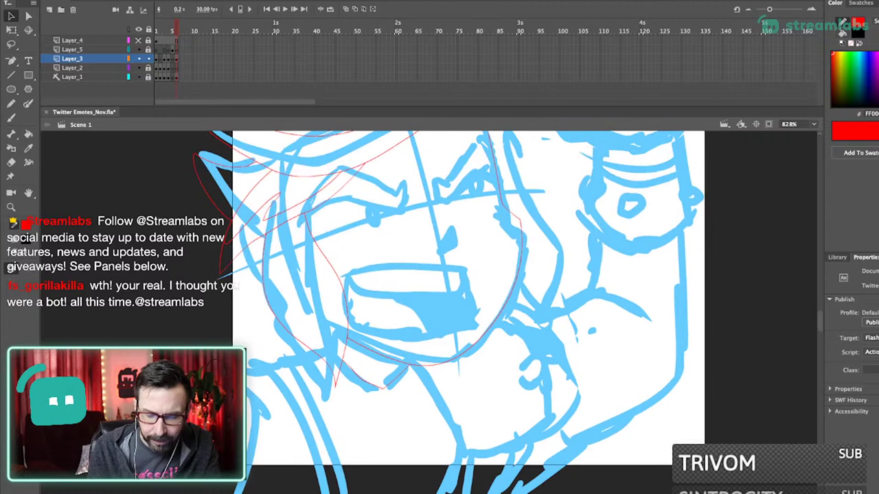
pyautogui.press('y')
pyautogui.scroll(2, 460, 312)
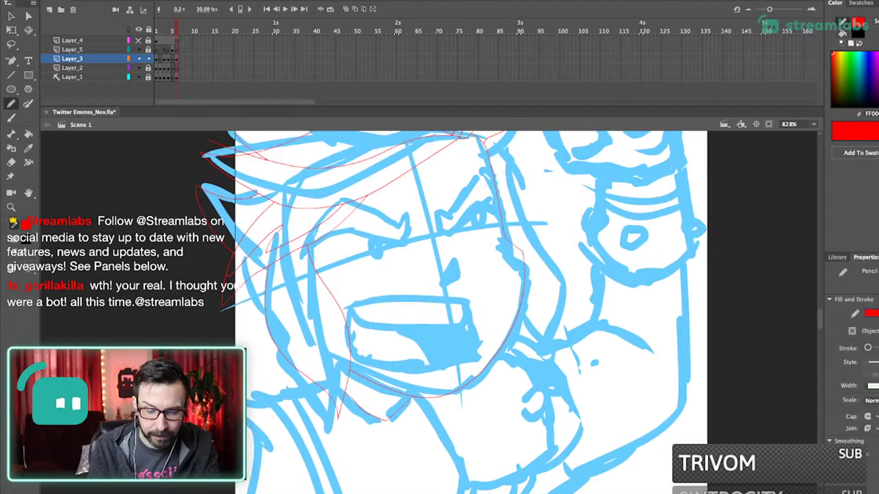
pyautogui.moveTo(435, 283)
pyautogui.mouseDown()
pyautogui.moveTo(457, 261)
pyautogui.moveTo(433, 283)
pyautogui.mouseUp()
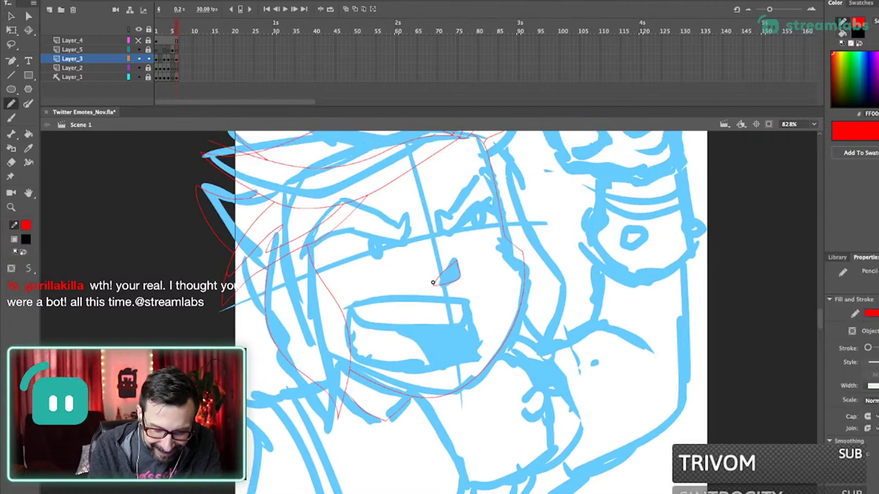
pyautogui.press('v')
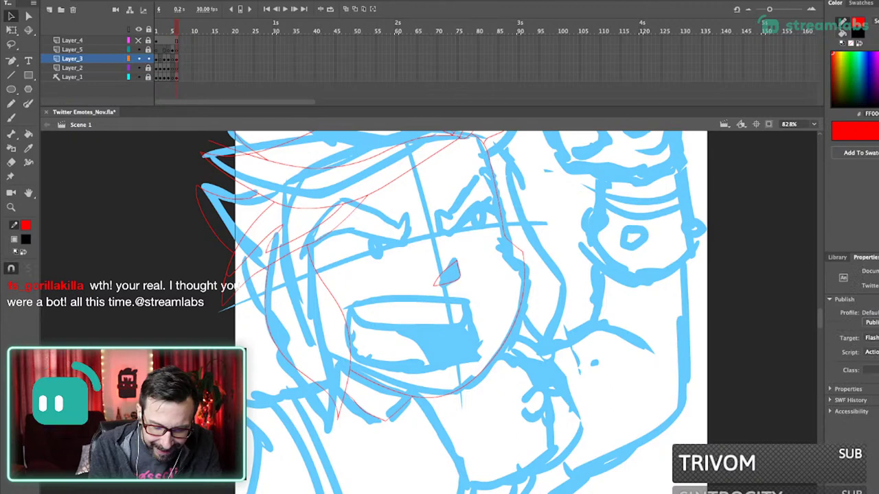
pyautogui.moveTo(458, 270); pyautogui.dragTo(460, 272)
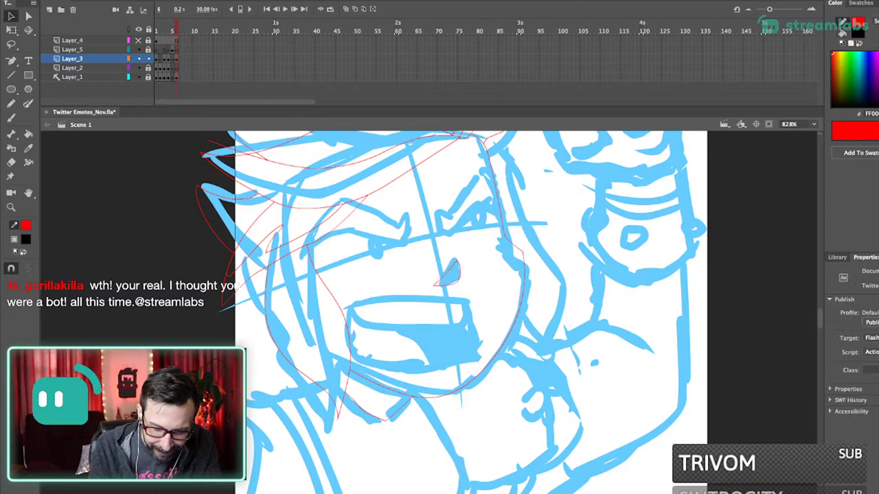
# - Trace the angry eyebrow farther from the fist in red, and delete its overshooting end and the hair line crossing it
pyautogui.scroll(-5, 464, 316)
pyautogui.scroll(5, 433, 302)
pyautogui.scroll(1, 433, 302)
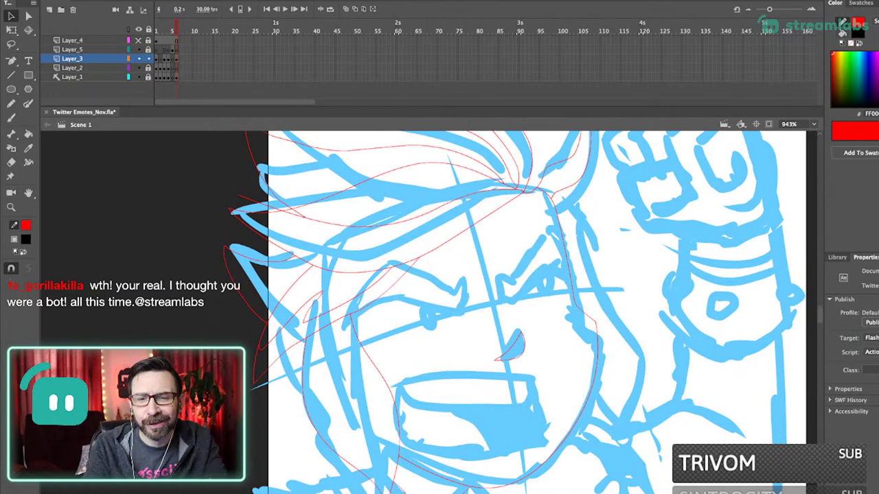
pyautogui.press('y')
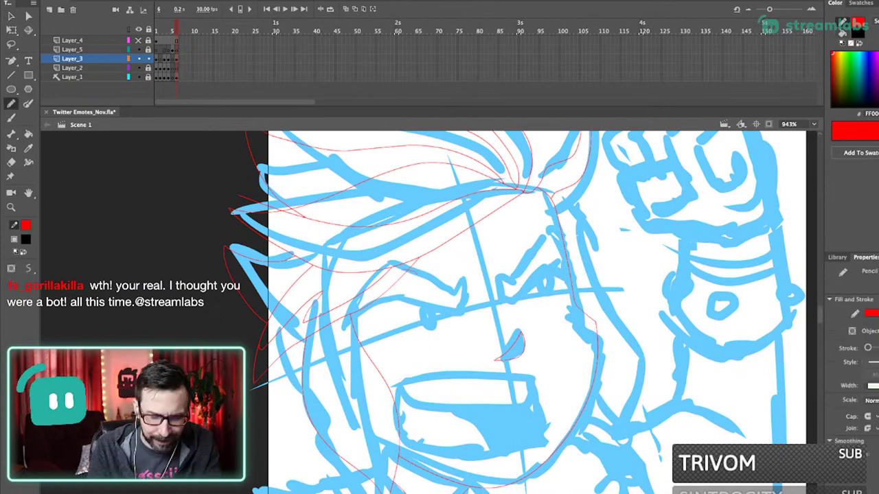
pyautogui.moveTo(337, 339); pyautogui.dragTo(391, 264)
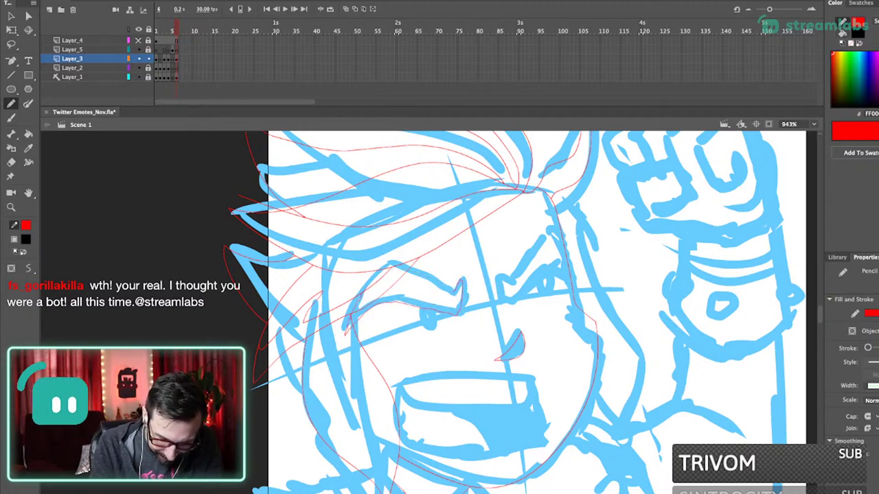
pyautogui.moveTo(394, 263); pyautogui.dragTo(466, 281)
pyautogui.keyDown('super'); pyautogui.click(463, 284); pyautogui.keyUp('super')
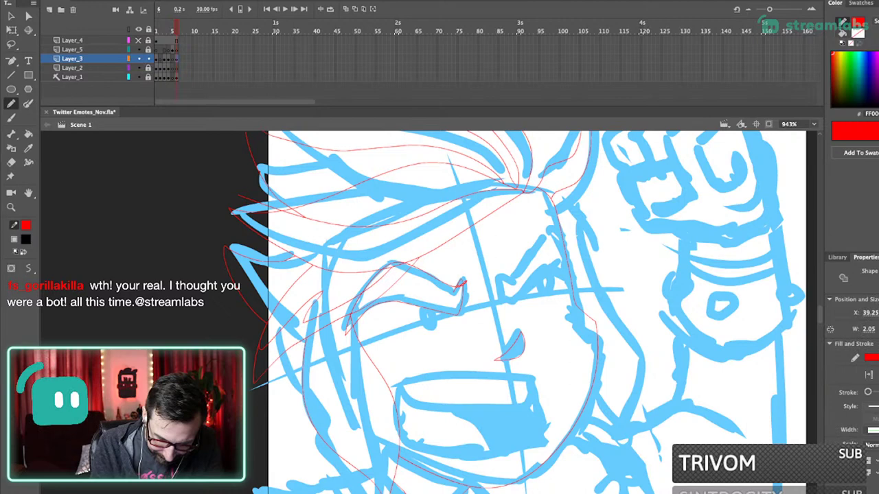
pyautogui.moveTo(352, 313); pyautogui.dragTo(411, 265)
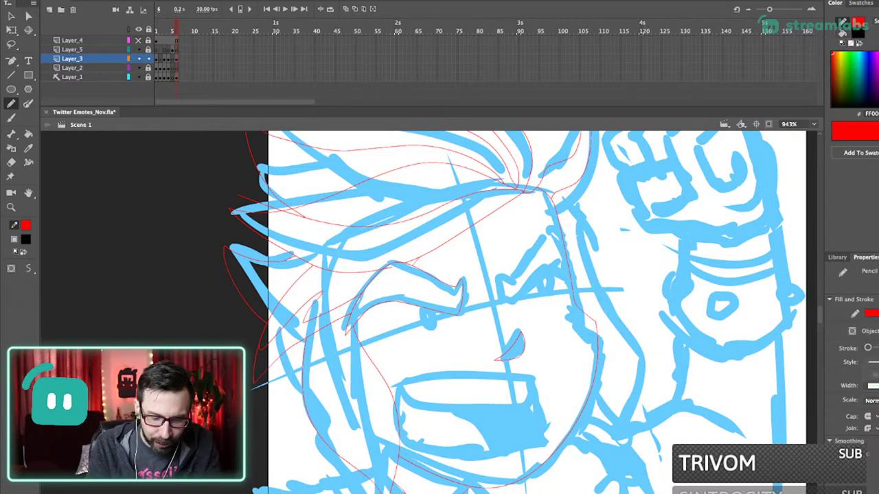
# - Trace the angry eyebrow nearer the raised fist in red and delete the face outline segment crossing it
pyautogui.scroll(-2, 444, 312)
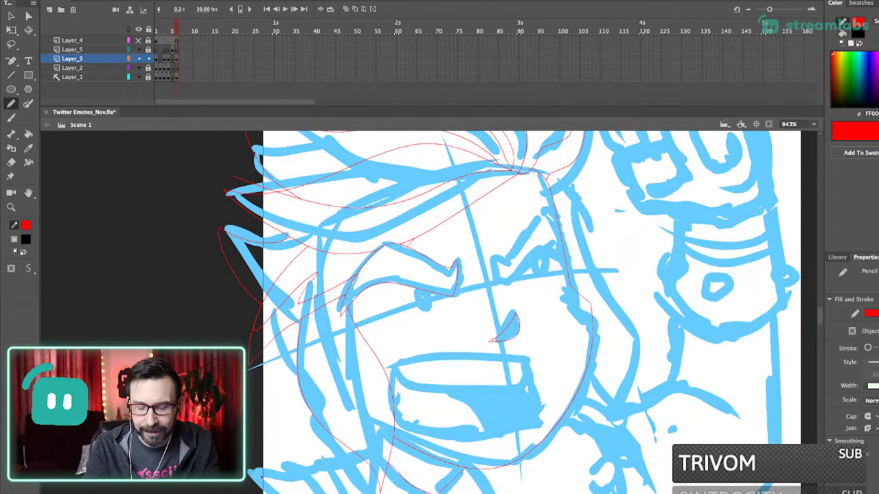
pyautogui.hscroll(2, 444, 313)
pyautogui.scroll(1, 444, 312)
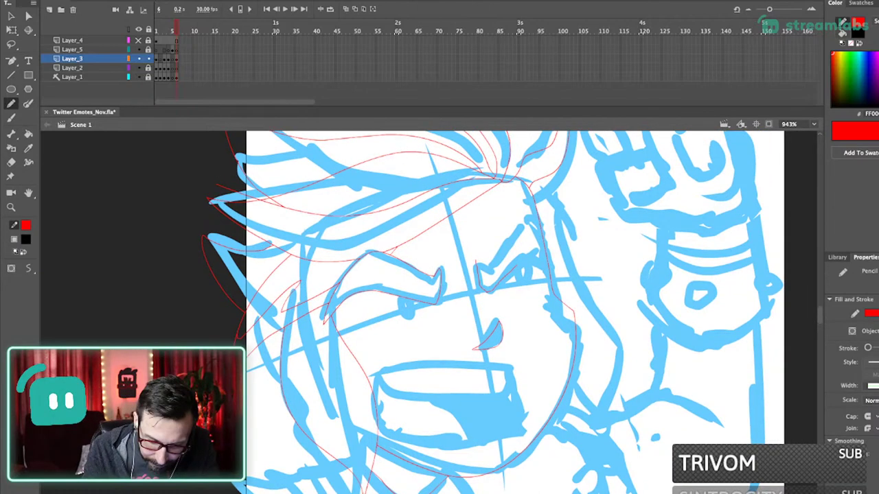
pyautogui.press('v')
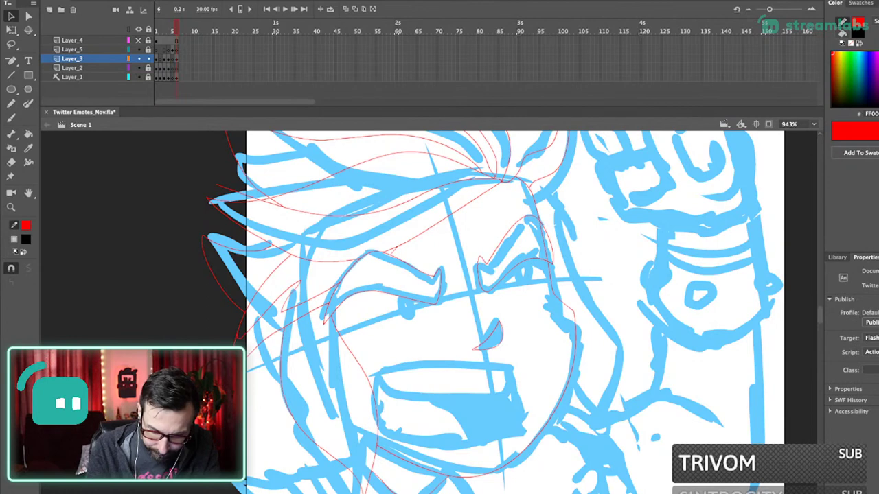
pyautogui.scroll(2, 430, 313)
pyautogui.hscroll(4, 430, 312)
pyautogui.click(413, 329)
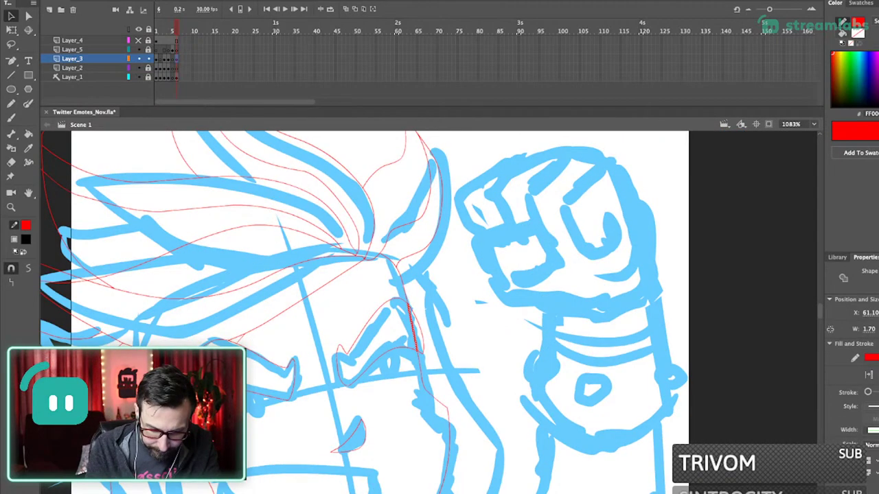
pyautogui.press('Delete')
# - Trace the pointed hair lock hanging beside the face on the fist side in red and delete its overshooting ends
pyautogui.scroll(-4, 396, 147)
pyautogui.hotkey('shift', 'y')
pyautogui.hscroll(-4, 430, 312)
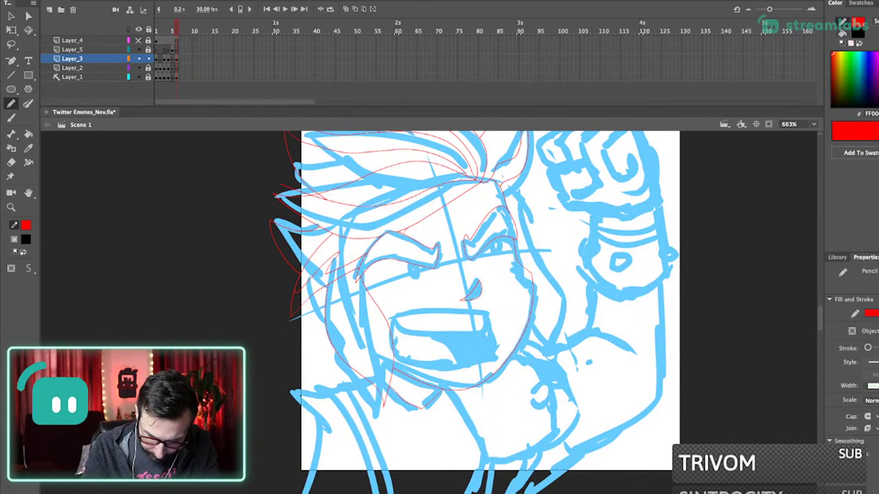
pyautogui.moveTo(528, 294); pyautogui.dragTo(558, 352)
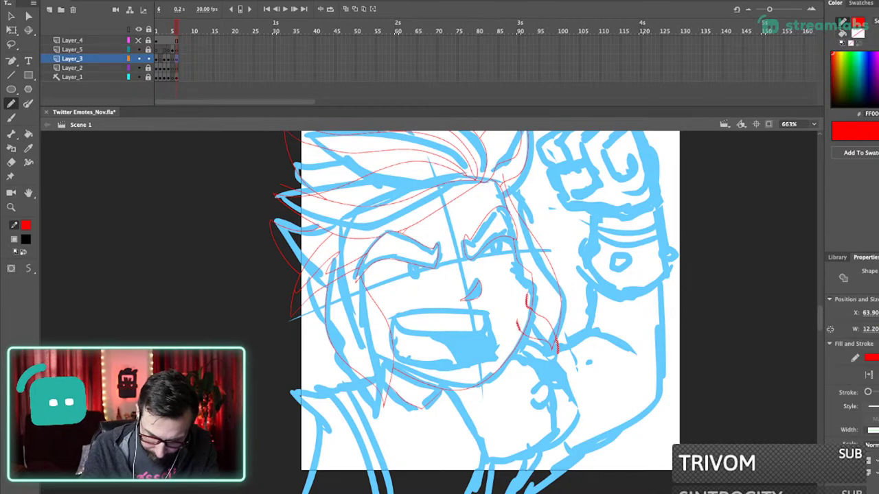
pyautogui.hotkey('ctrl', 'z')
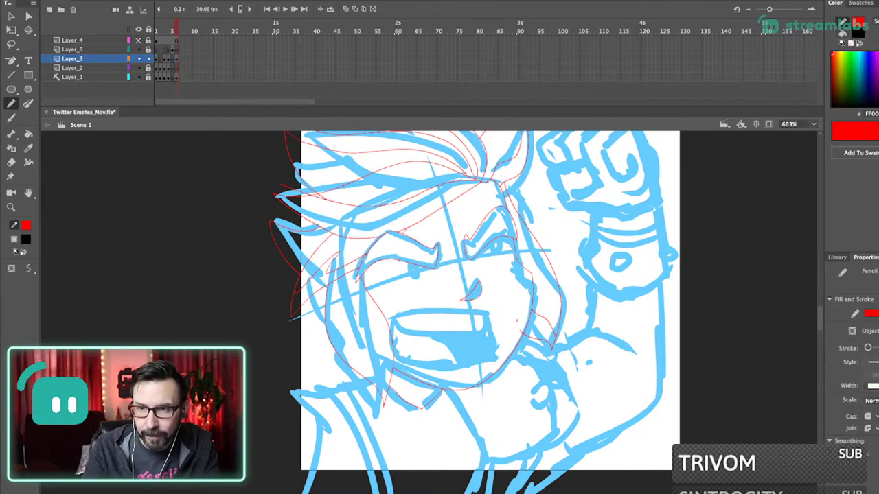
# - Trace the small irises of both eyes in red beneath the eyebrows and delete their overshooting ends
pyautogui.scroll(3, 542, 368)
pyautogui.moveTo(508, 302); pyautogui.dragTo(548, 352)
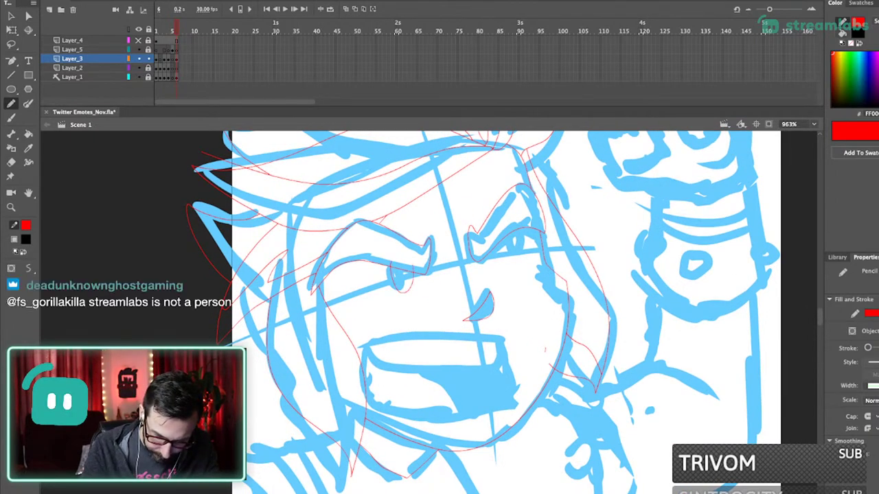
pyautogui.press('super+z')
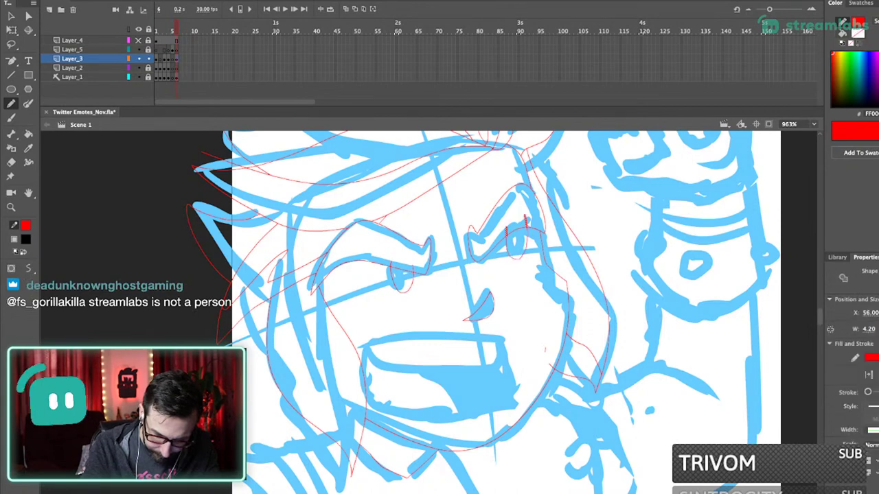
pyautogui.press('v')
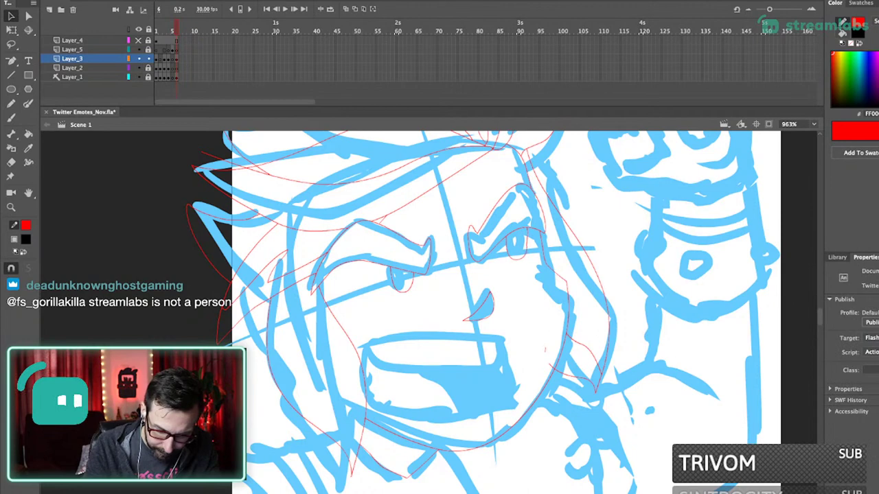
pyautogui.press('y')
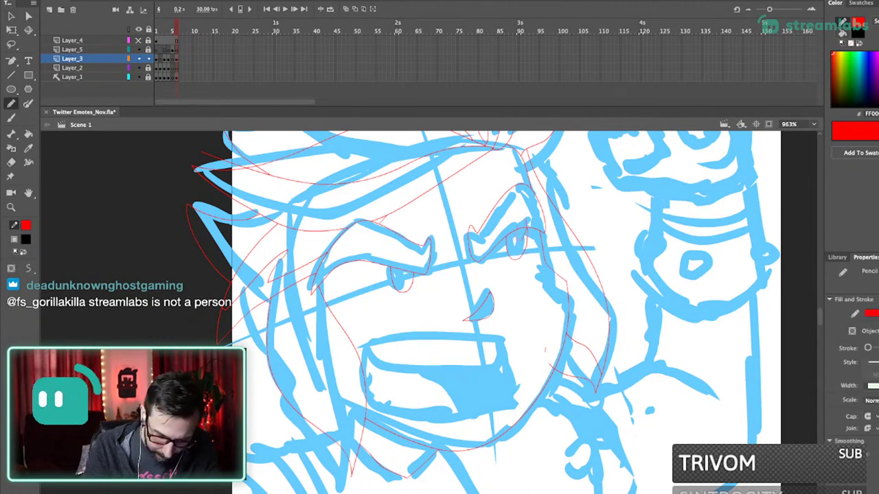
pyautogui.press('super+z')
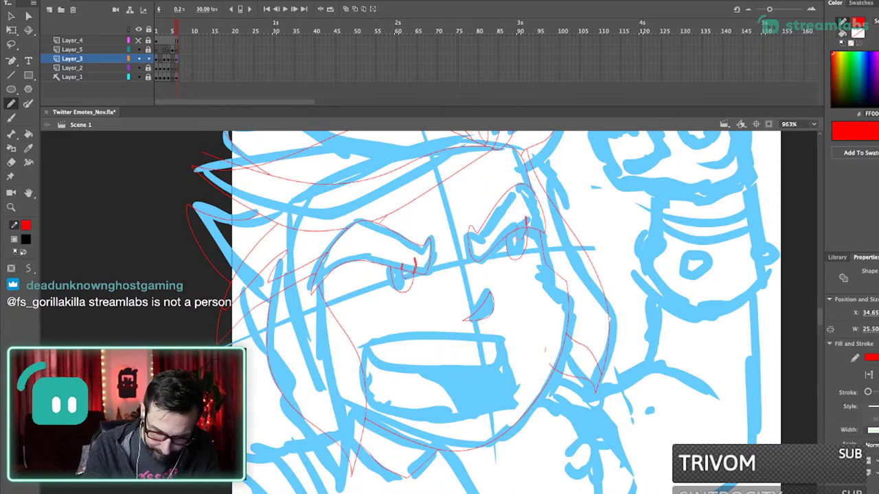
pyautogui.press('Delete')
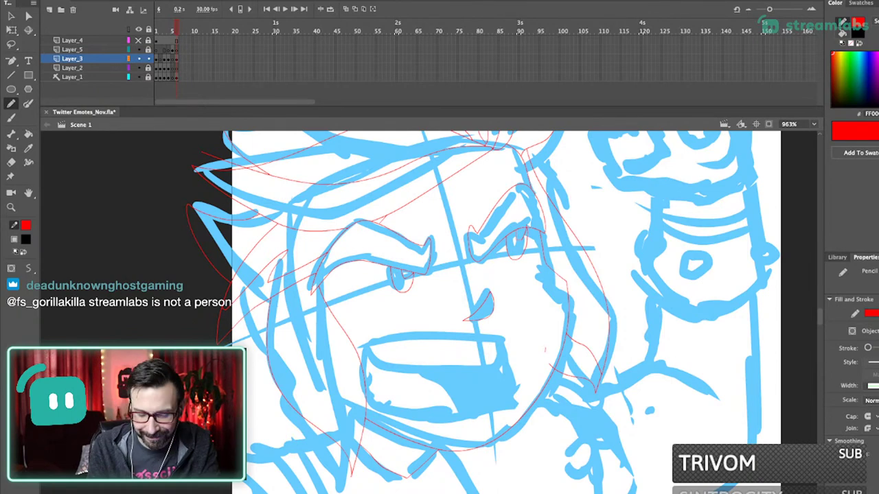
# - Save the Twitter Emotes_Nov.fla document
pyautogui.scroll(-5, 319, 347)
pyautogui.press('super+s')
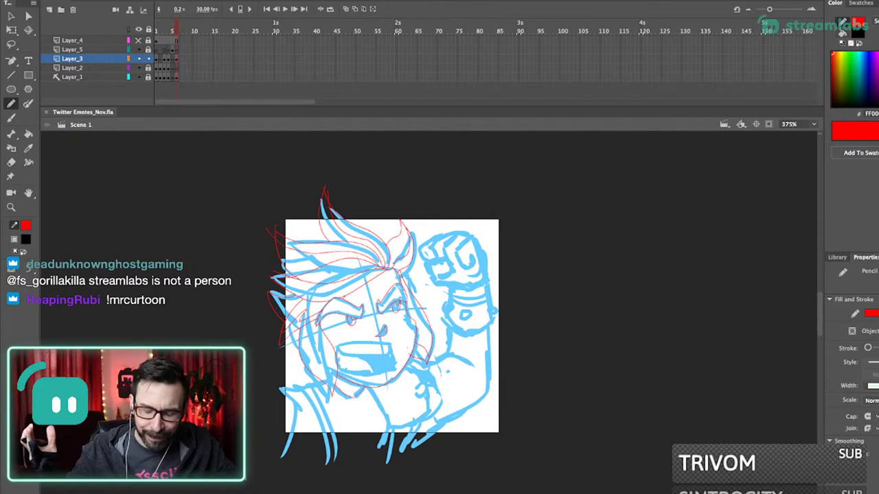
pyautogui.moveTo(392, 326); pyautogui.dragTo(416, 304)
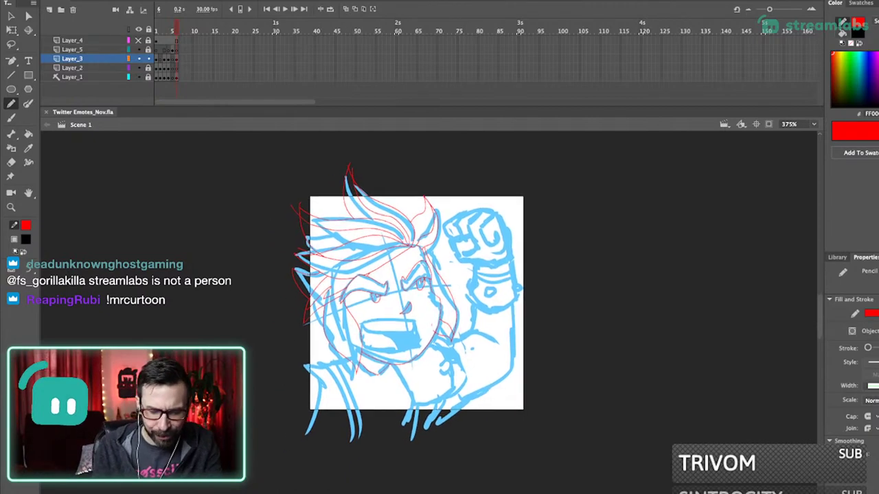
pyautogui.scroll(2, 410, 373)
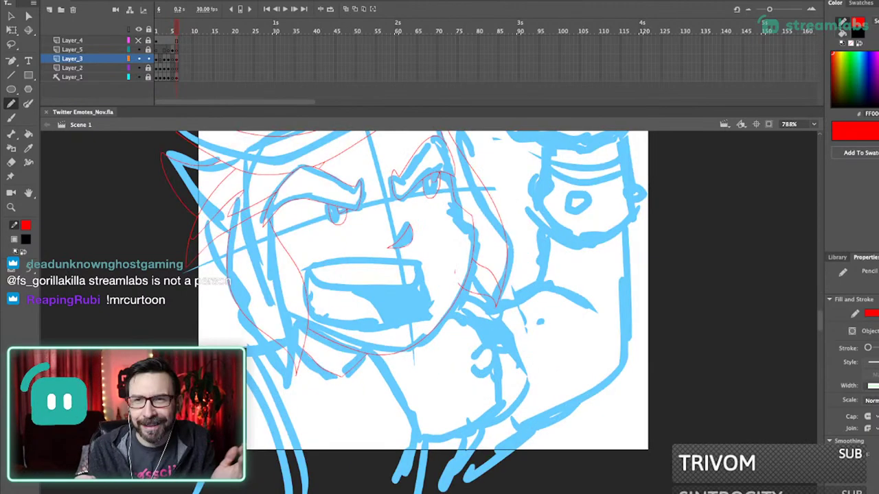